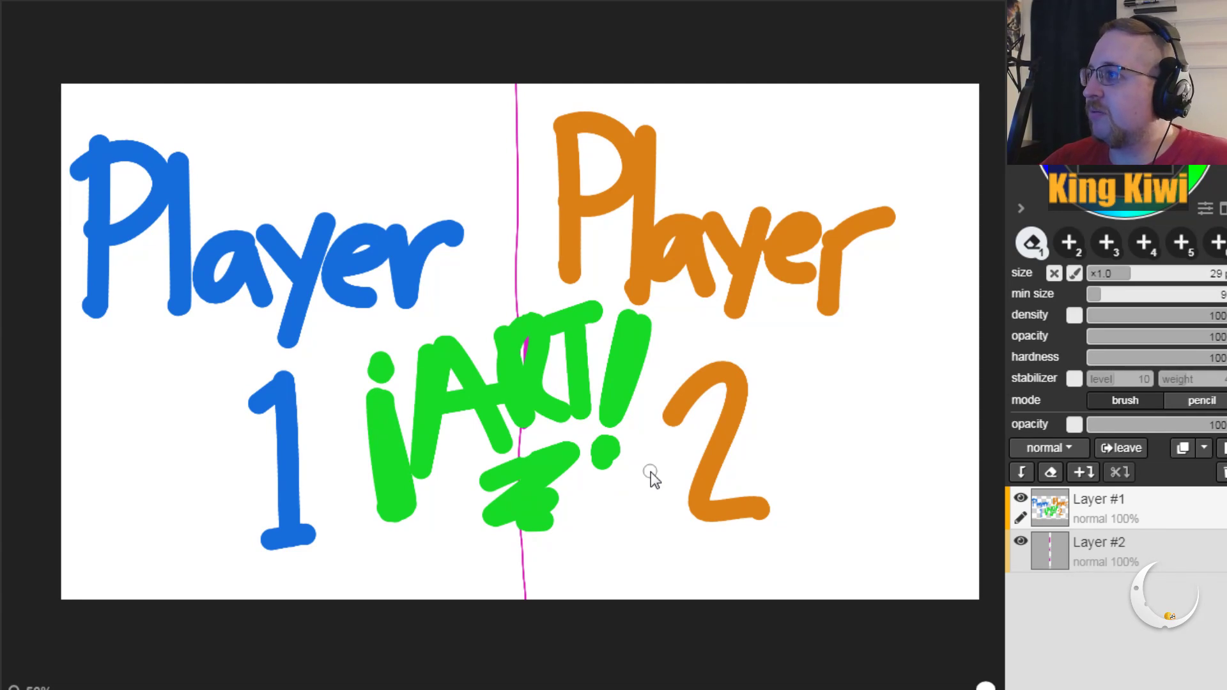
Step: Add one blank layer at the bottom of the stack and another between Layer #1 and Layer #2, making the latter active
left_click(1223, 458)
left_click_drag(1156, 497, 1164, 589)
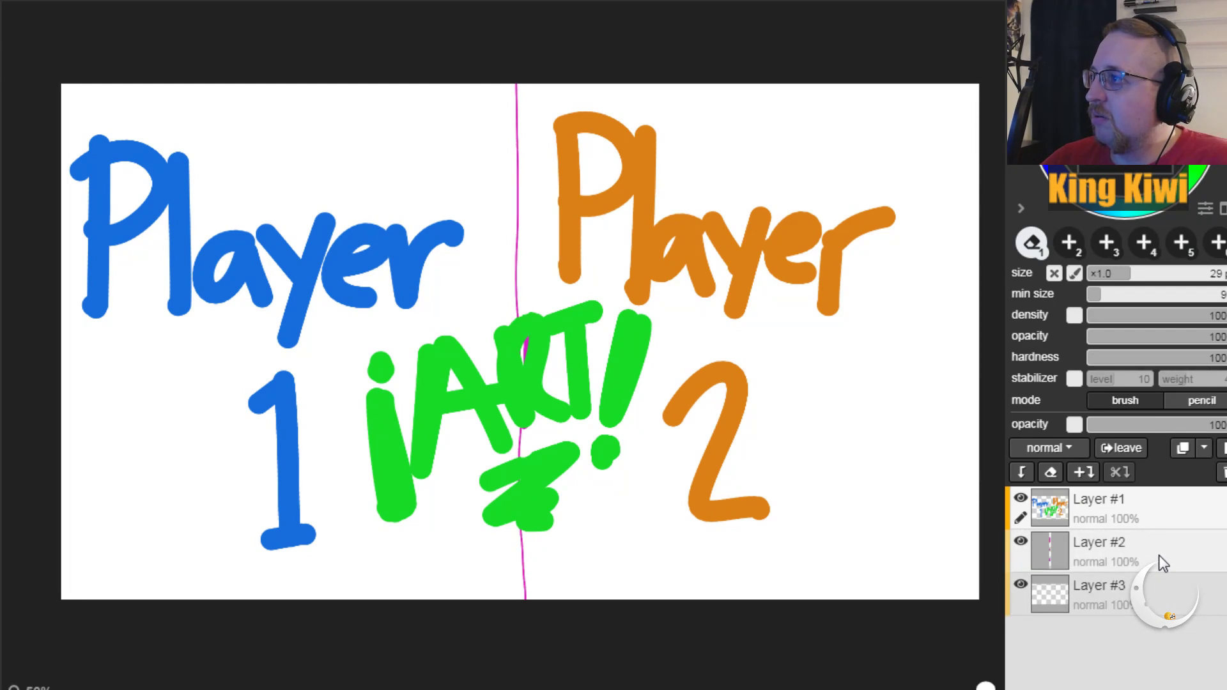
left_click_drag(1154, 556, 1180, 543)
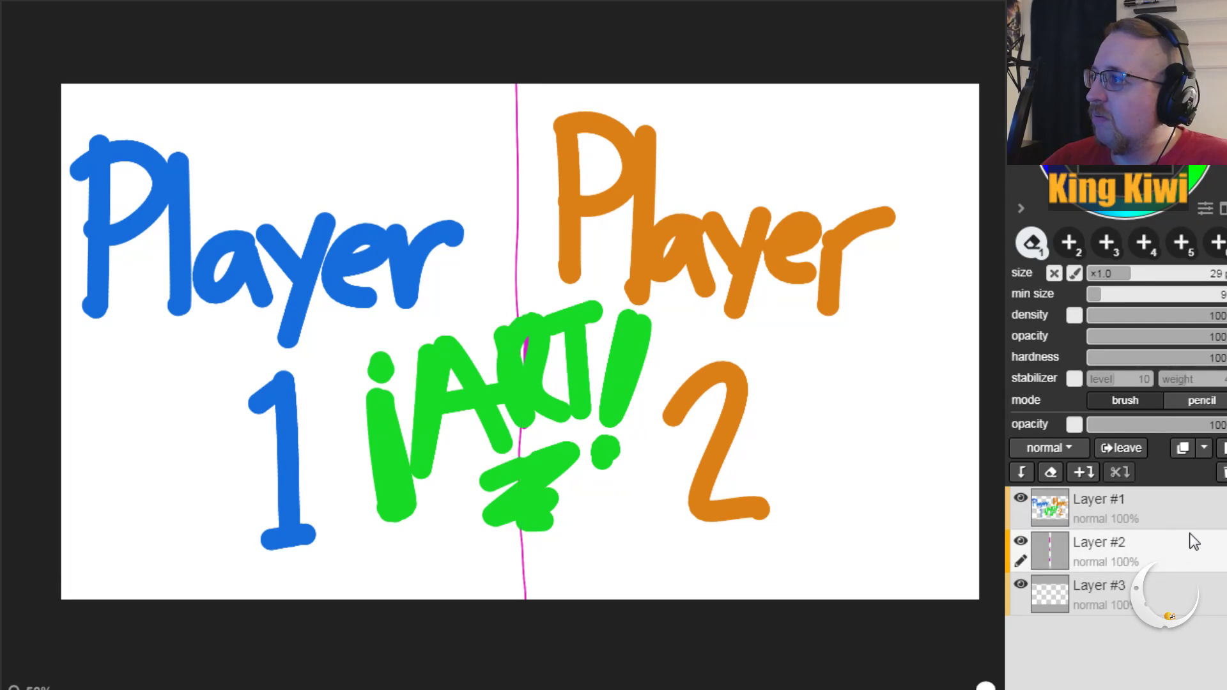
left_click(1204, 449)
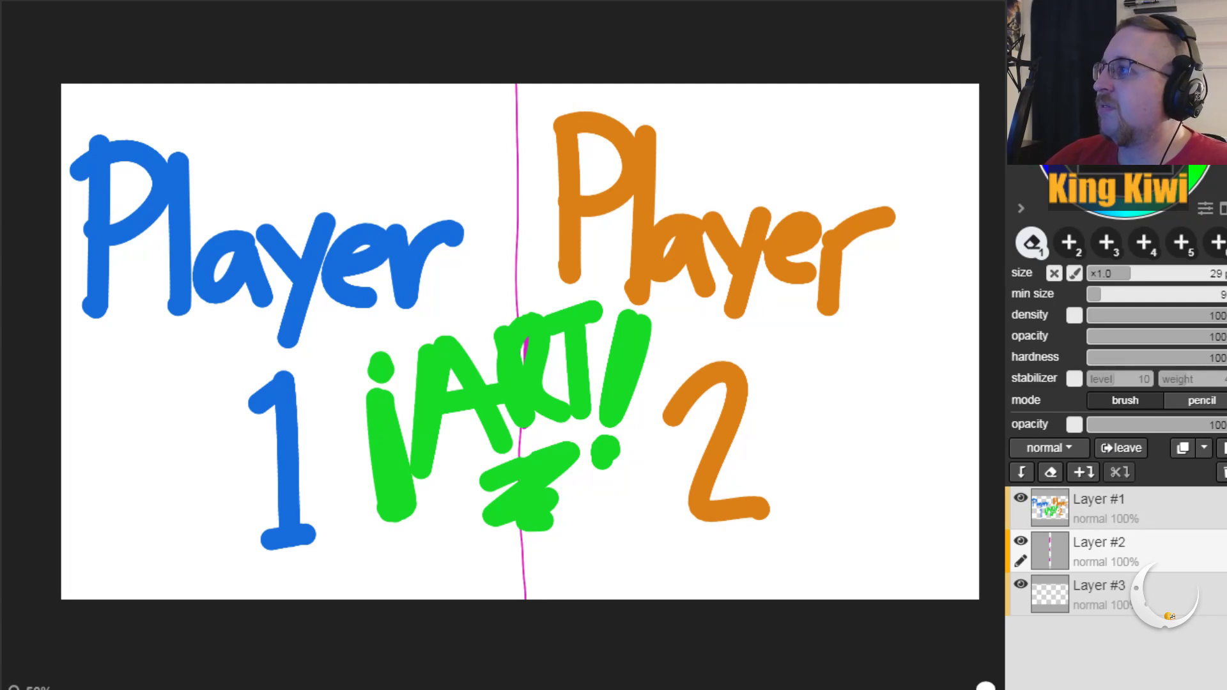
left_click(1084, 472)
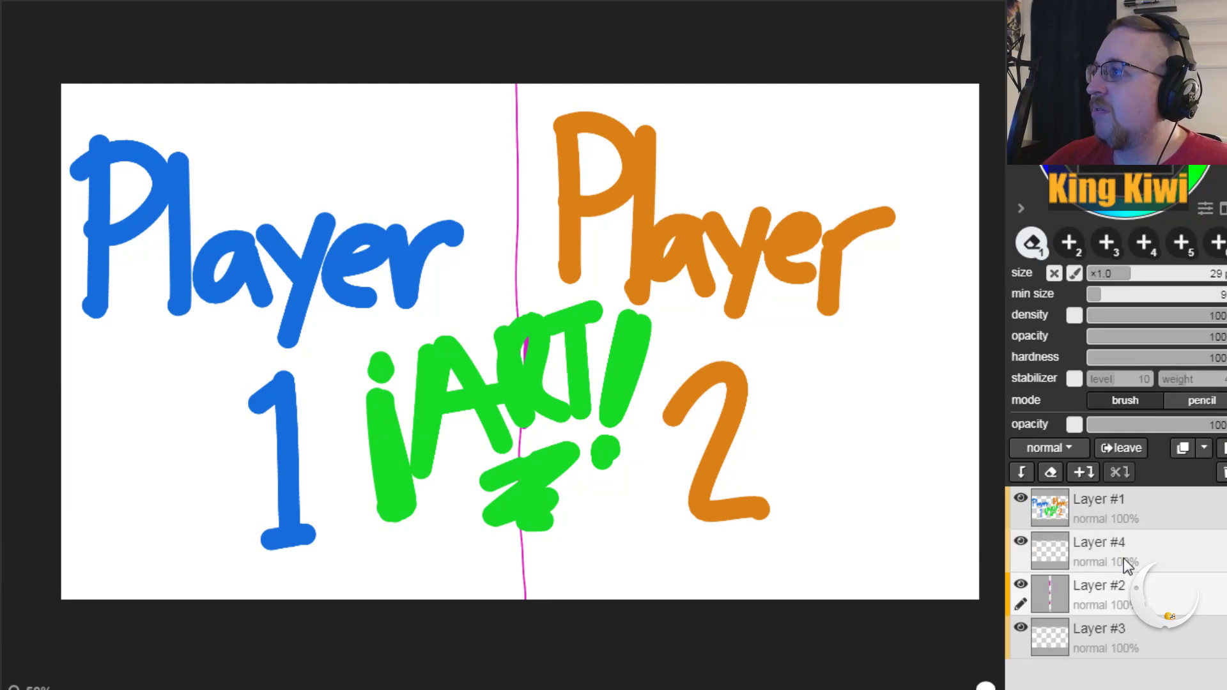
left_click(1144, 547)
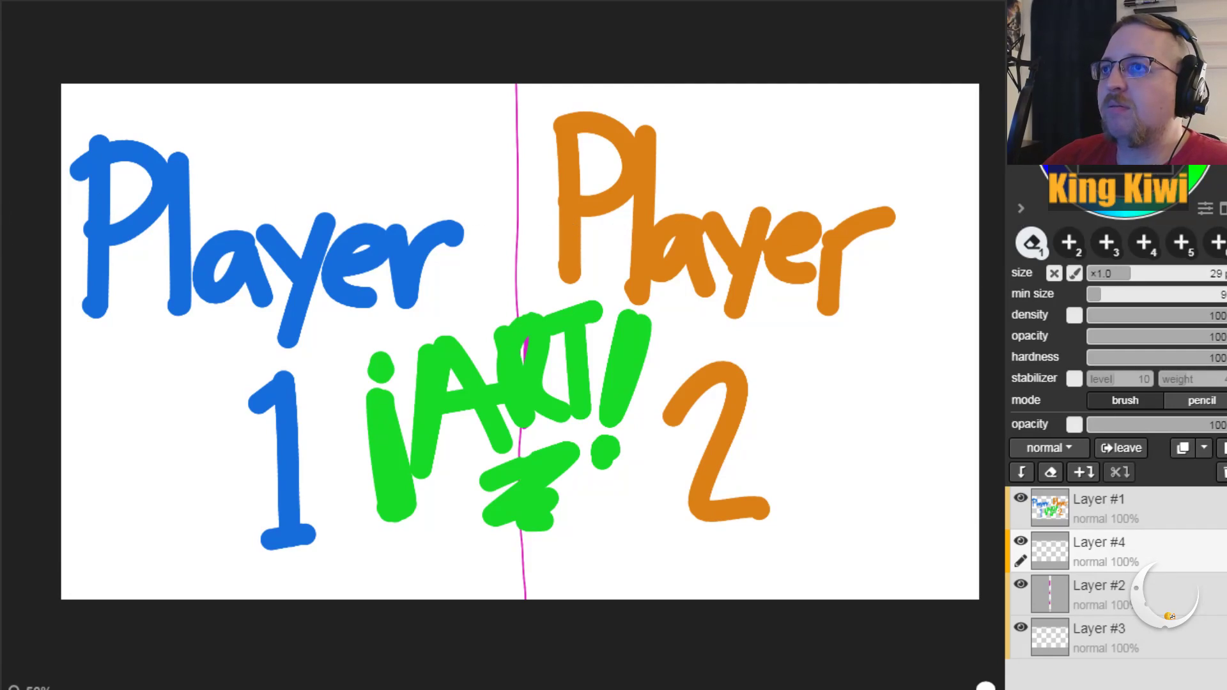
Step: Fill the whole canvas behind the lettering with dark purple-grey on Layer #4, using the brush at size 88
key("b")
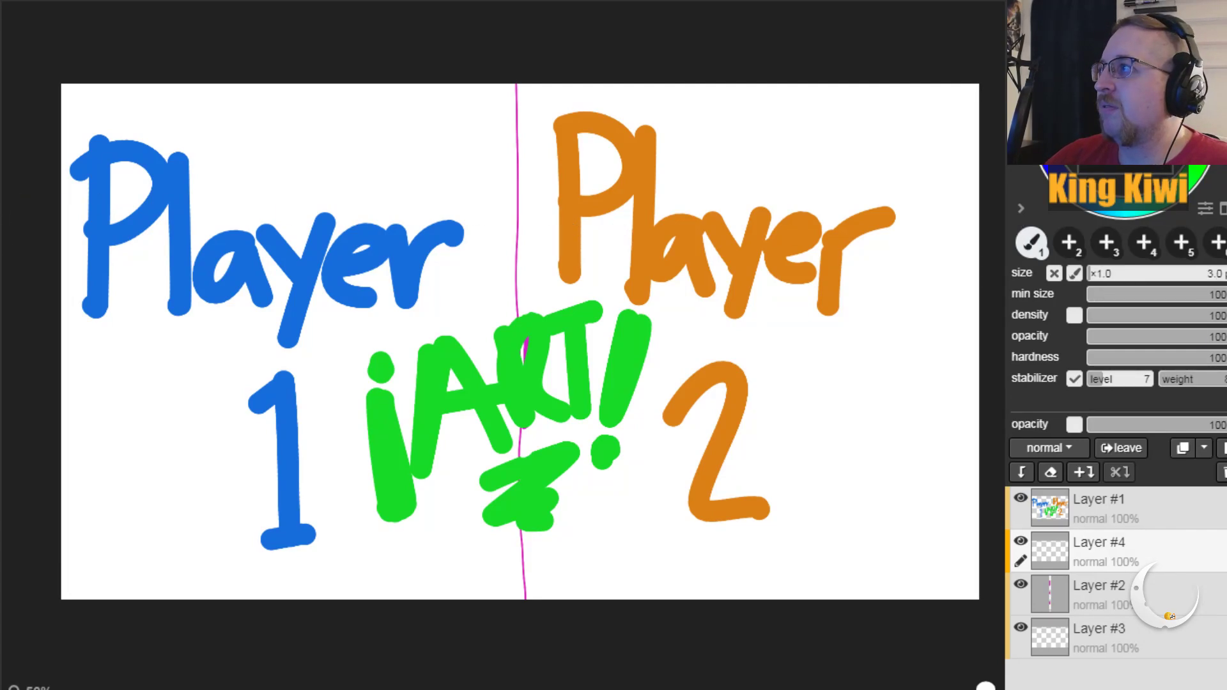
left_click(1222, 275)
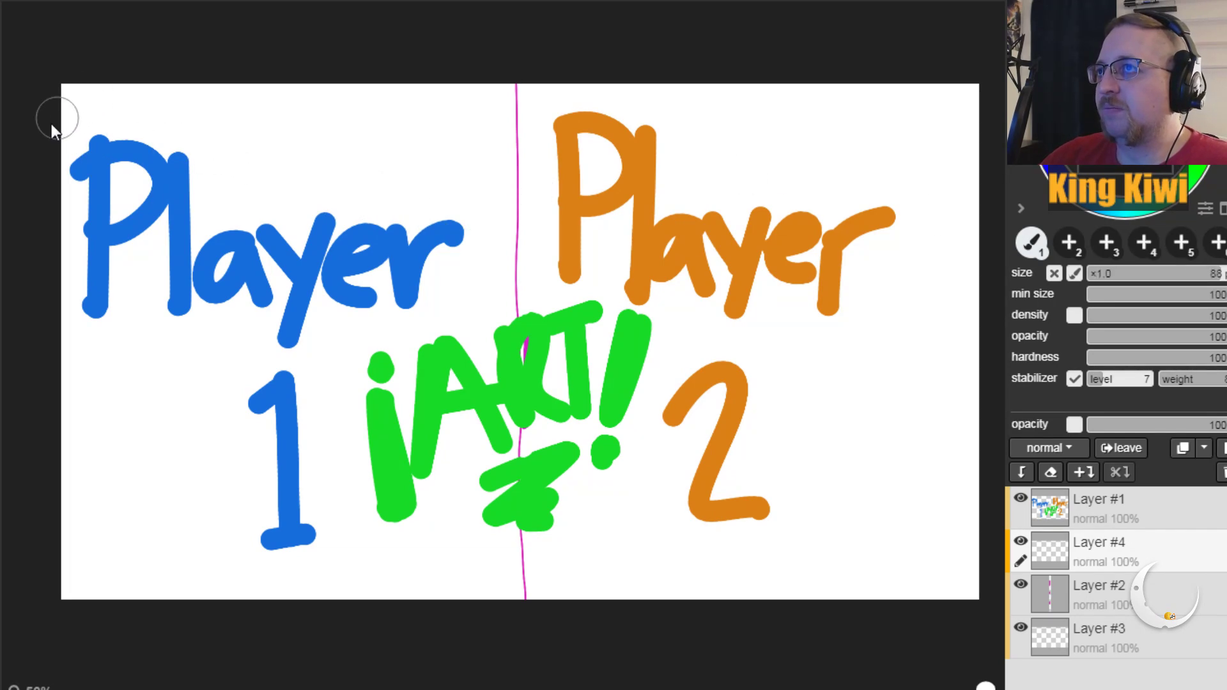
mouse_move(65, 91)
left_mouse_down()
mouse_move(76, 169)
mouse_move(27, 322)
mouse_move(51, 340)
mouse_move(199, 164)
mouse_move(131, 296)
mouse_move(307, 130)
mouse_move(110, 440)
mouse_move(151, 443)
mouse_move(508, 132)
mouse_move(411, 371)
mouse_move(284, 592)
mouse_move(666, 269)
mouse_move(444, 515)
mouse_move(701, 349)
mouse_move(826, 328)
mouse_move(922, 334)
mouse_move(906, 402)
mouse_move(946, 447)
mouse_move(1003, 453)
mouse_move(933, 493)
mouse_move(893, 579)
mouse_move(908, 613)
left_mouse_up()
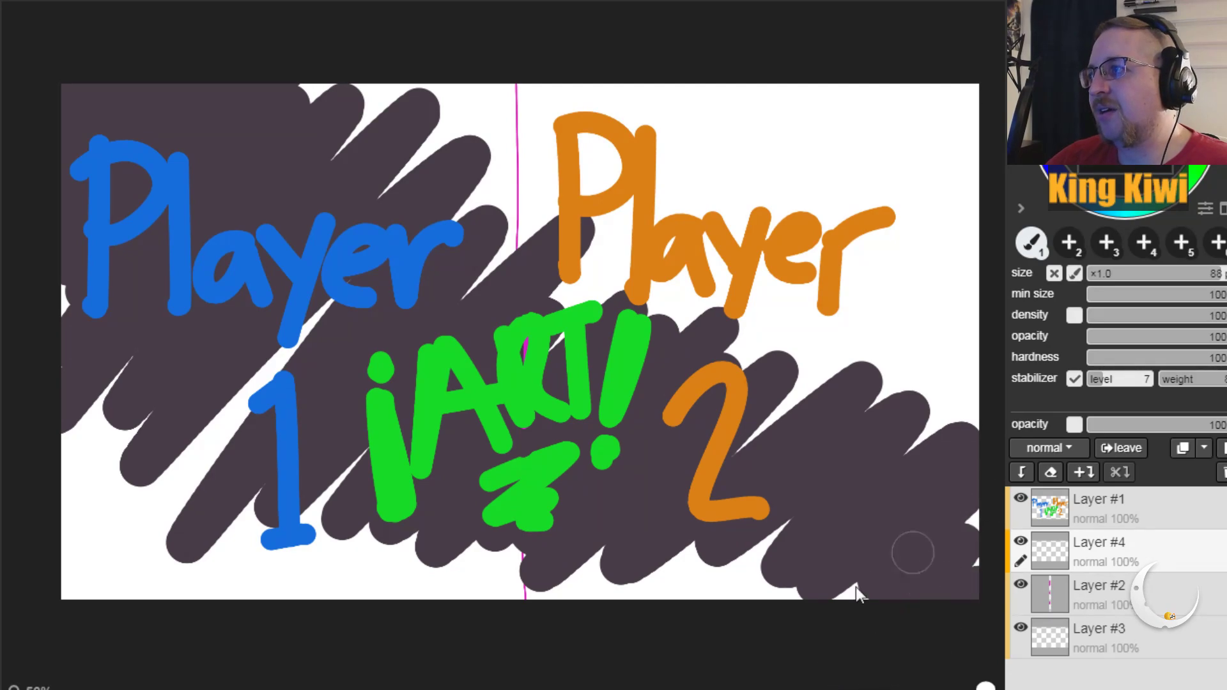
mouse_move(769, 592)
left_mouse_down()
mouse_move(509, 593)
mouse_move(147, 360)
mouse_move(61, 349)
mouse_move(58, 361)
mouse_move(109, 416)
mouse_move(172, 416)
mouse_move(56, 643)
mouse_move(144, 501)
mouse_move(120, 451)
mouse_move(130, 586)
mouse_move(355, 394)
mouse_move(404, 404)
mouse_move(175, 643)
mouse_move(235, 556)
mouse_move(306, 588)
mouse_move(423, 500)
mouse_move(371, 601)
mouse_move(503, 503)
mouse_move(523, 549)
mouse_move(527, 635)
left_mouse_up()
mouse_move(754, 458)
left_mouse_down()
mouse_move(755, 485)
mouse_move(651, 599)
mouse_move(792, 475)
mouse_move(698, 612)
mouse_move(728, 618)
mouse_move(784, 574)
mouse_move(867, 538)
mouse_move(895, 573)
left_mouse_up()
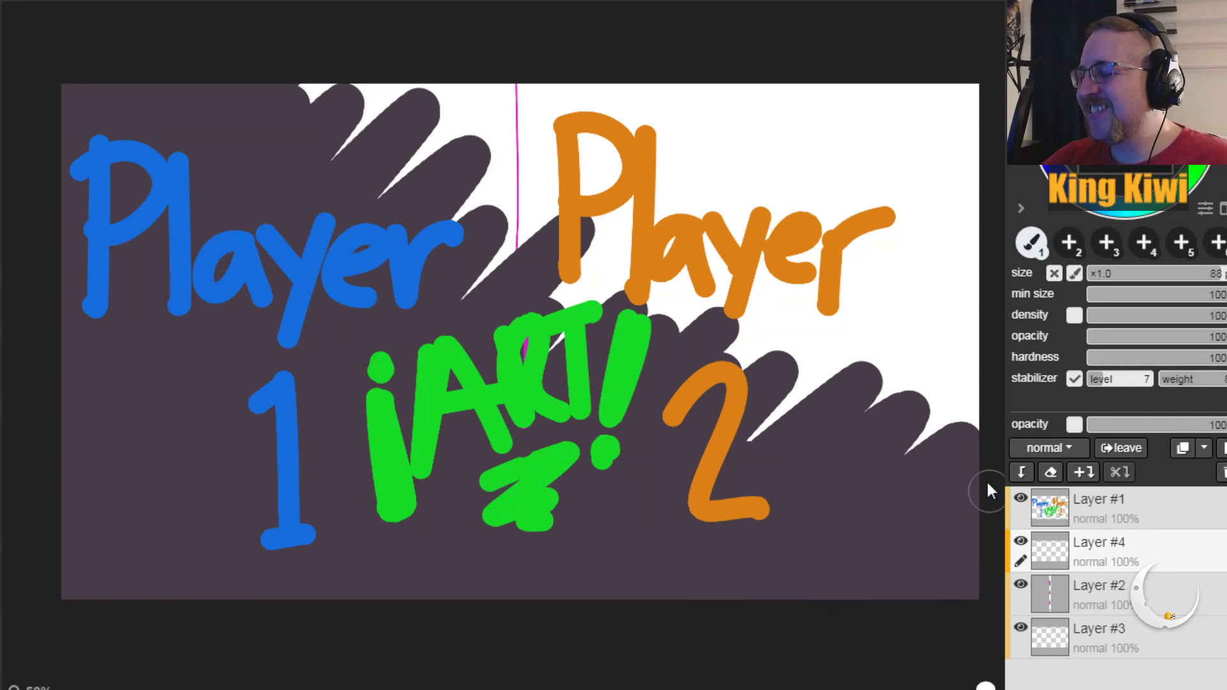
left_click_drag(274, 101, 349, 88)
mouse_move(389, 33)
left_mouse_down()
mouse_move(436, 28)
mouse_move(311, 150)
mouse_move(473, 39)
mouse_move(510, 42)
mouse_move(338, 210)
mouse_move(552, 85)
mouse_move(408, 269)
mouse_move(672, 53)
mouse_move(404, 351)
mouse_move(777, 2)
mouse_move(457, 339)
mouse_move(770, 41)
mouse_move(508, 334)
mouse_move(671, 178)
mouse_move(660, 221)
mouse_move(684, 233)
mouse_move(769, 162)
mouse_move(670, 312)
mouse_move(908, 59)
mouse_move(636, 432)
mouse_move(980, 45)
mouse_move(728, 377)
mouse_move(974, 110)
mouse_move(854, 298)
mouse_move(999, 167)
mouse_move(767, 496)
mouse_move(956, 235)
mouse_move(742, 482)
mouse_move(962, 229)
mouse_move(973, 247)
mouse_move(921, 330)
mouse_move(811, 459)
left_mouse_up()
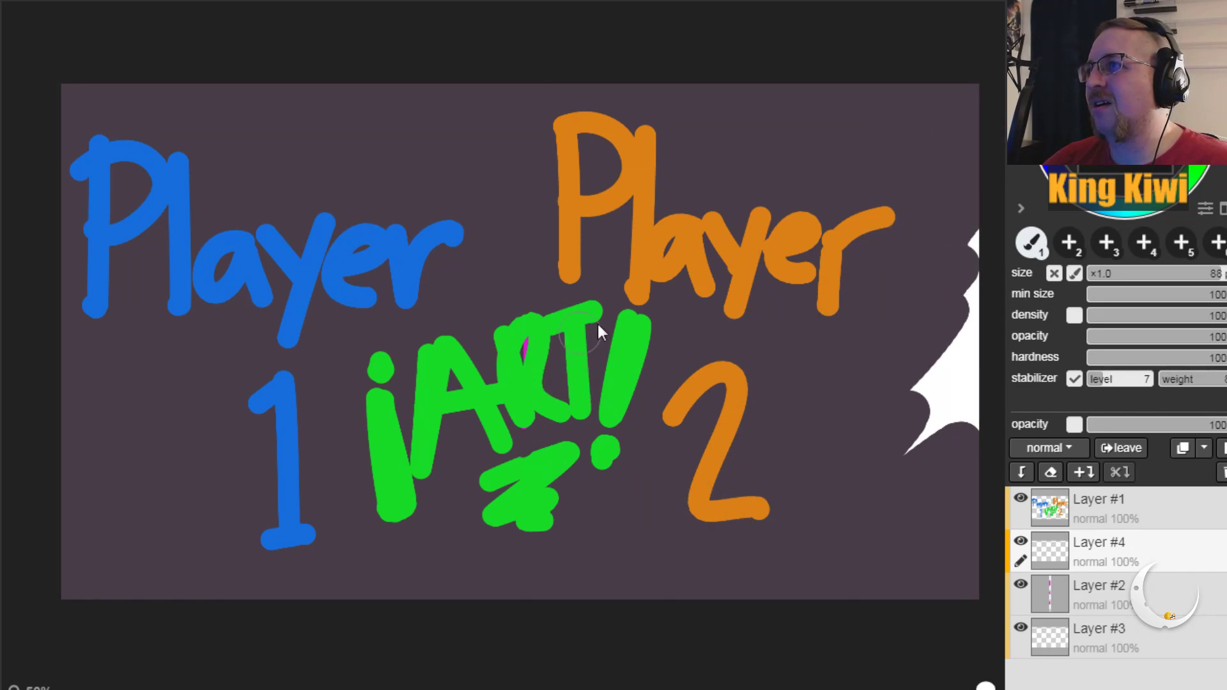
mouse_move(978, 240)
left_mouse_down()
mouse_move(1001, 271)
mouse_move(950, 344)
mouse_move(973, 382)
mouse_move(931, 435)
left_mouse_up()
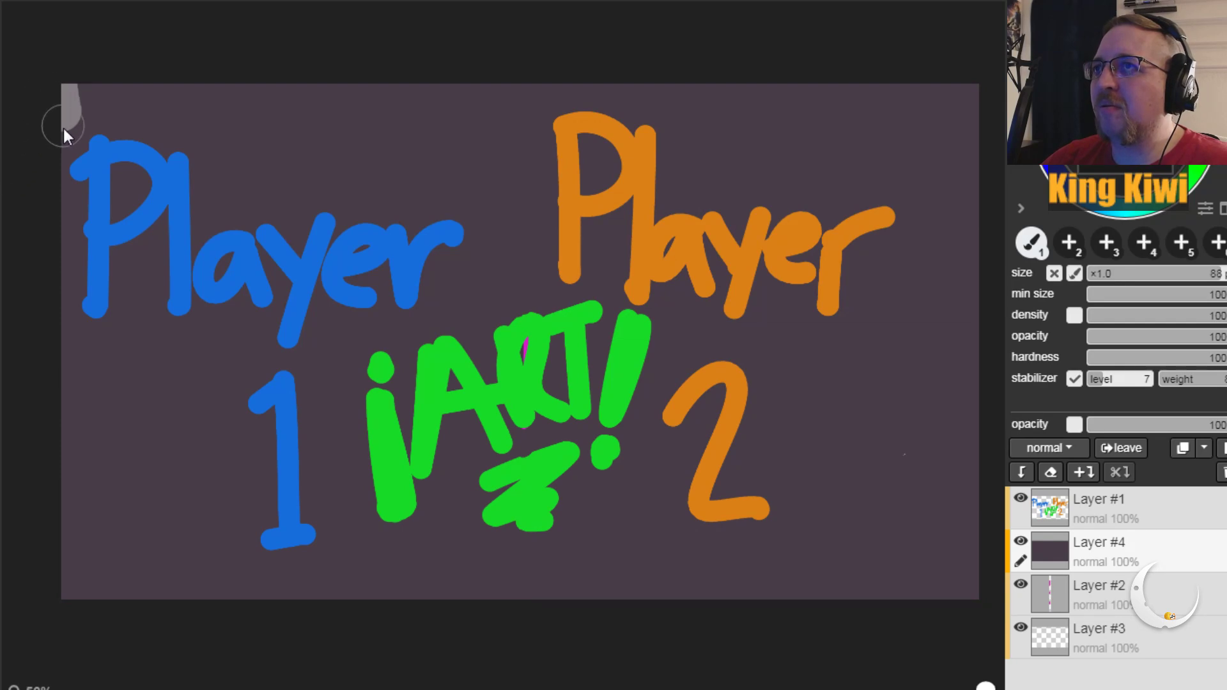
Step: Paint a lighter grey border along all four canvas edges and round off its inner corners
left_click_drag(75, 109, 54, 148)
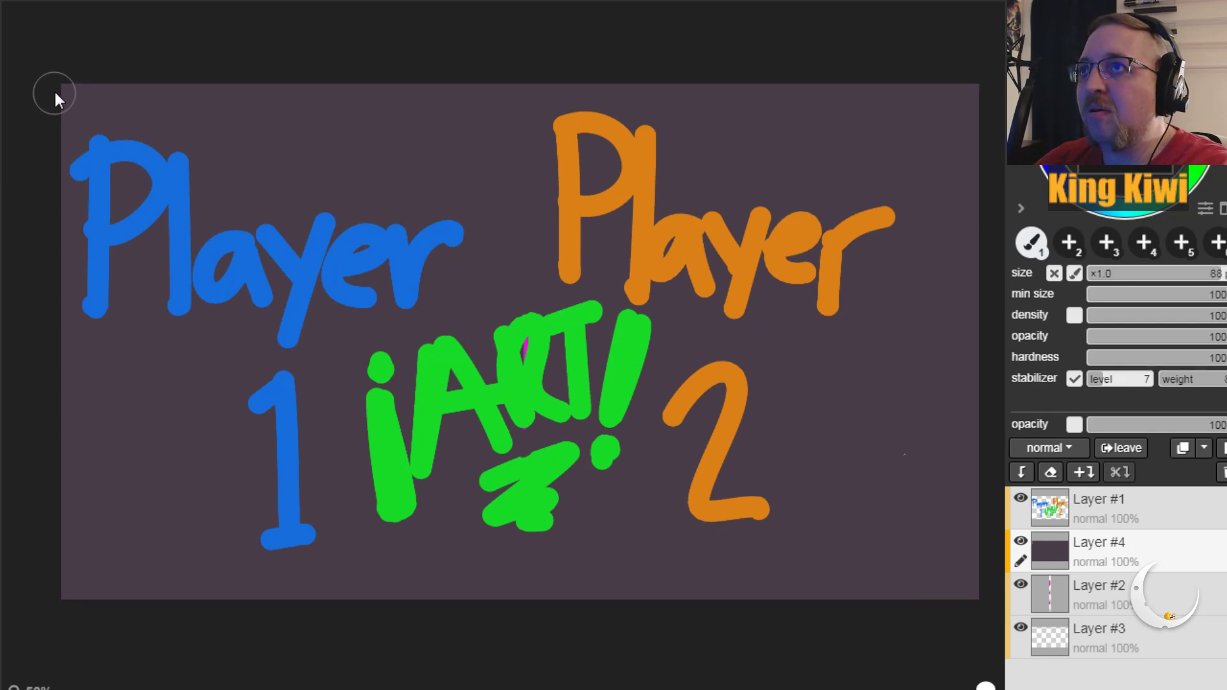
mouse_move(55, 92)
left_mouse_down()
mouse_move(61, 201)
mouse_move(66, 150)
left_mouse_up()
mouse_move(50, 77)
left_mouse_down()
mouse_move(56, 627)
mouse_move(42, 611)
mouse_move(596, 611)
left_mouse_up()
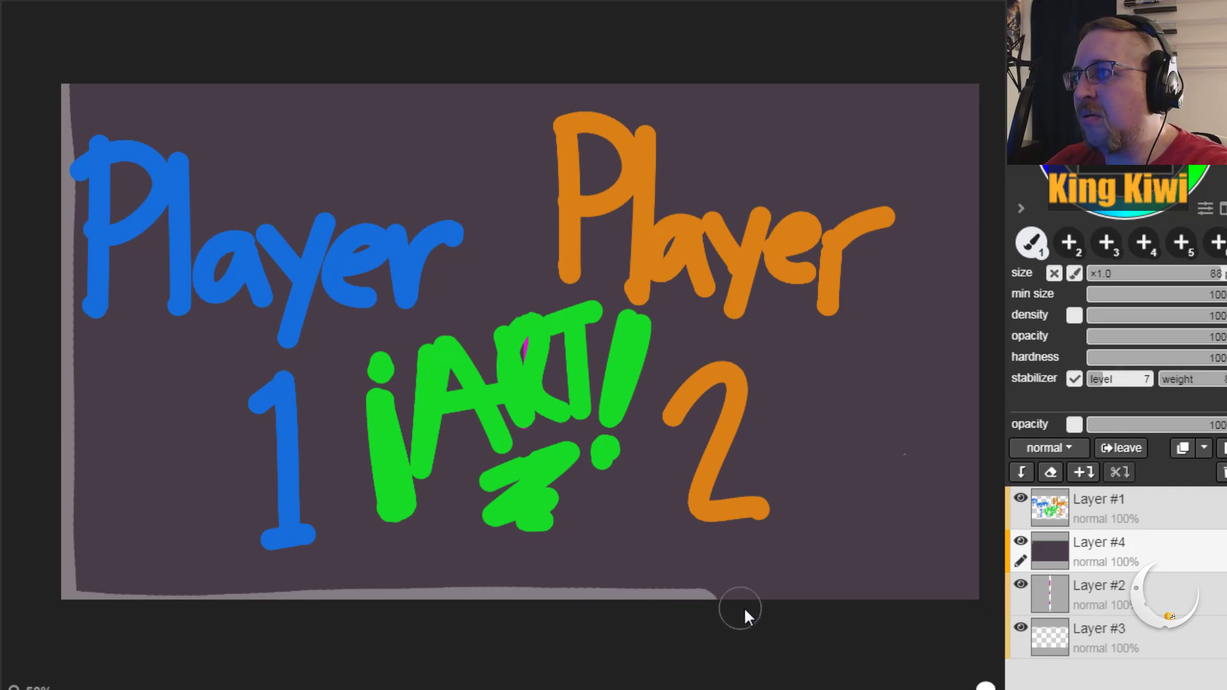
left_click_drag(737, 606, 893, 604)
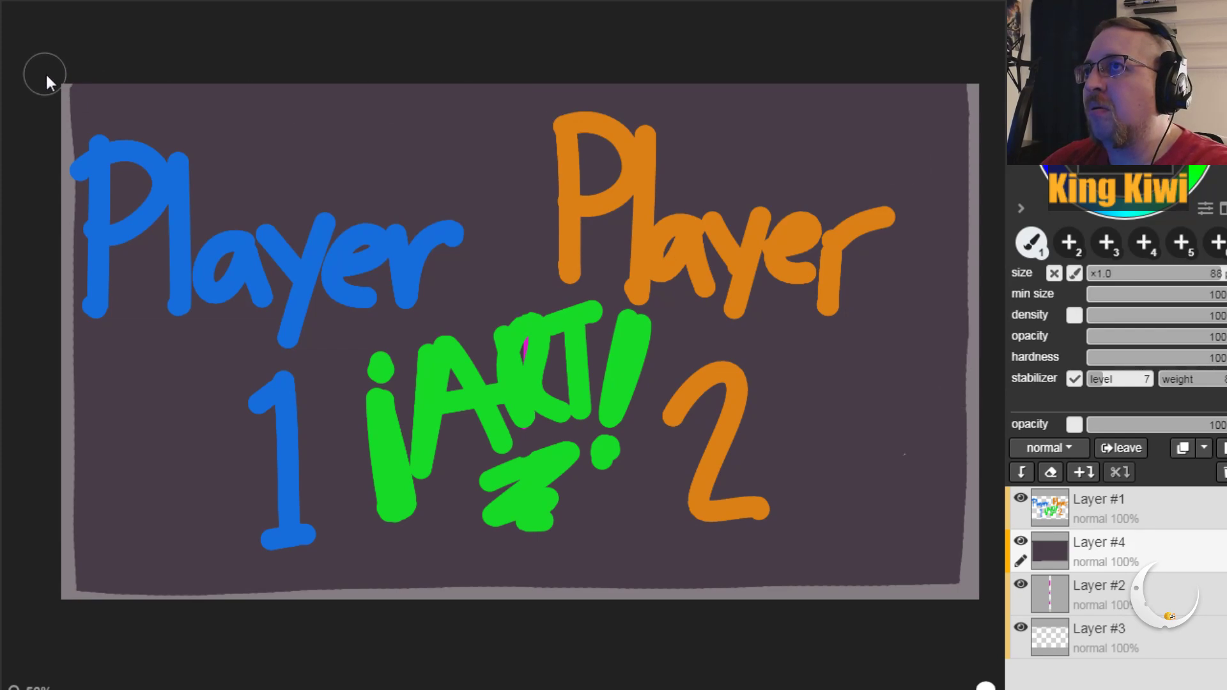
left_click_drag(115, 72, 258, 77)
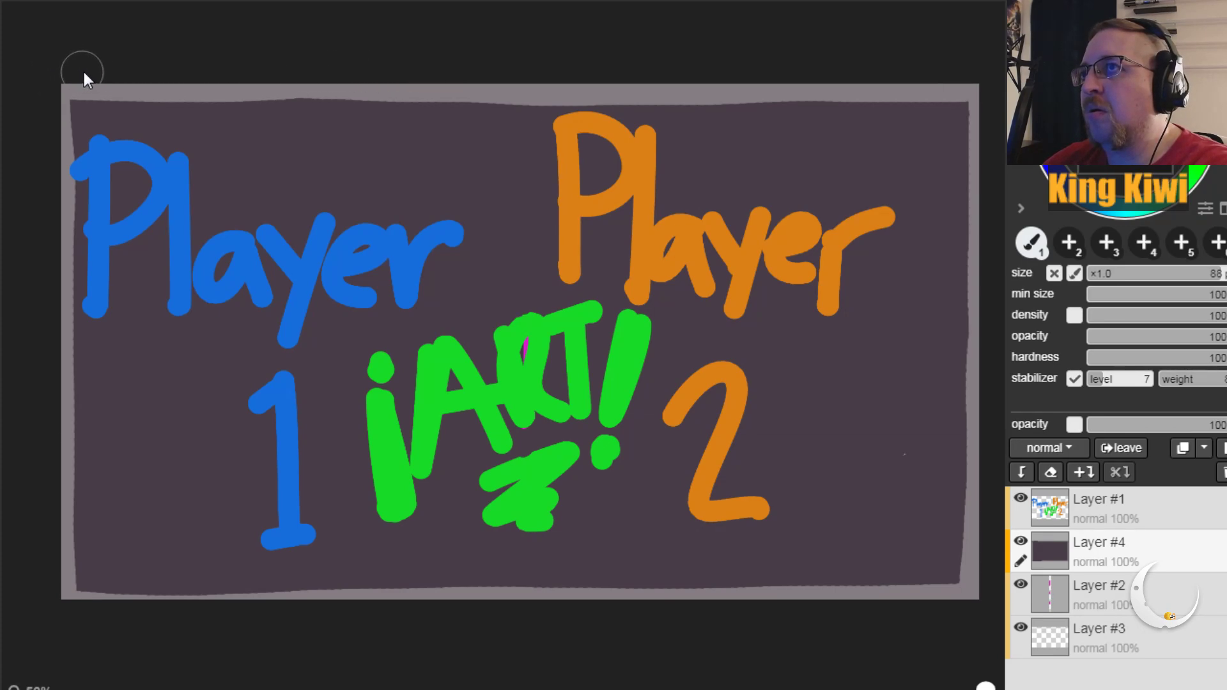
mouse_move(48, 214)
left_mouse_down()
mouse_move(67, 412)
mouse_move(69, 316)
left_mouse_up()
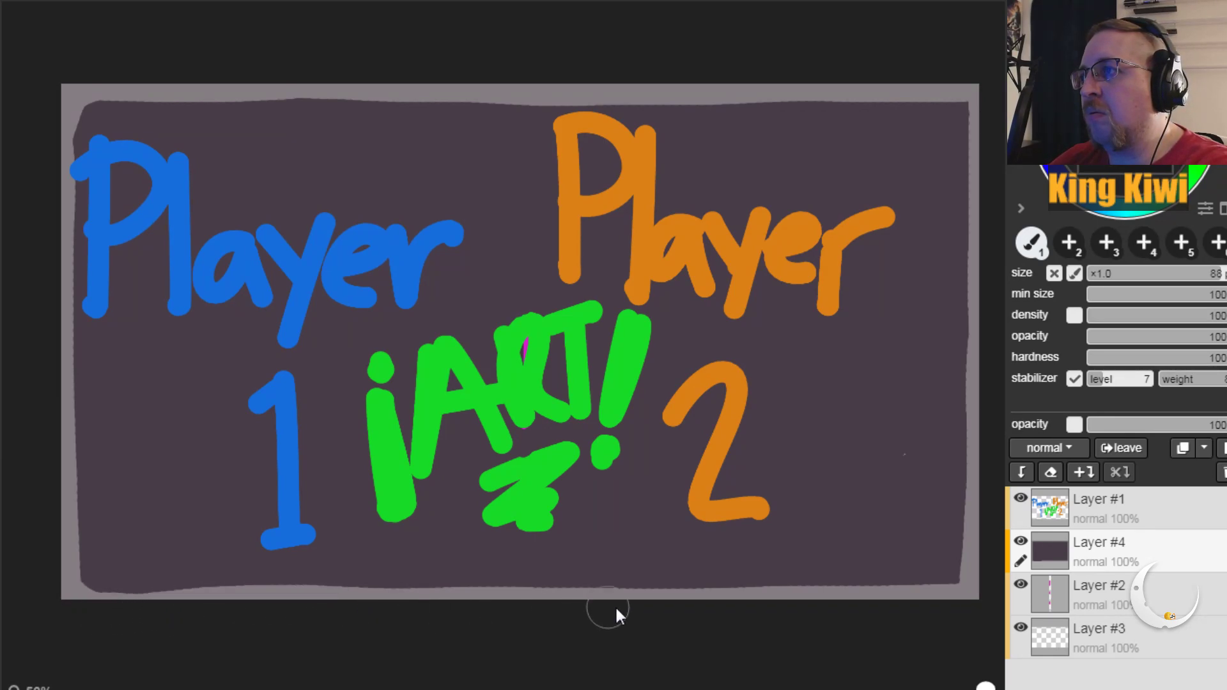
left_click_drag(752, 605, 904, 601)
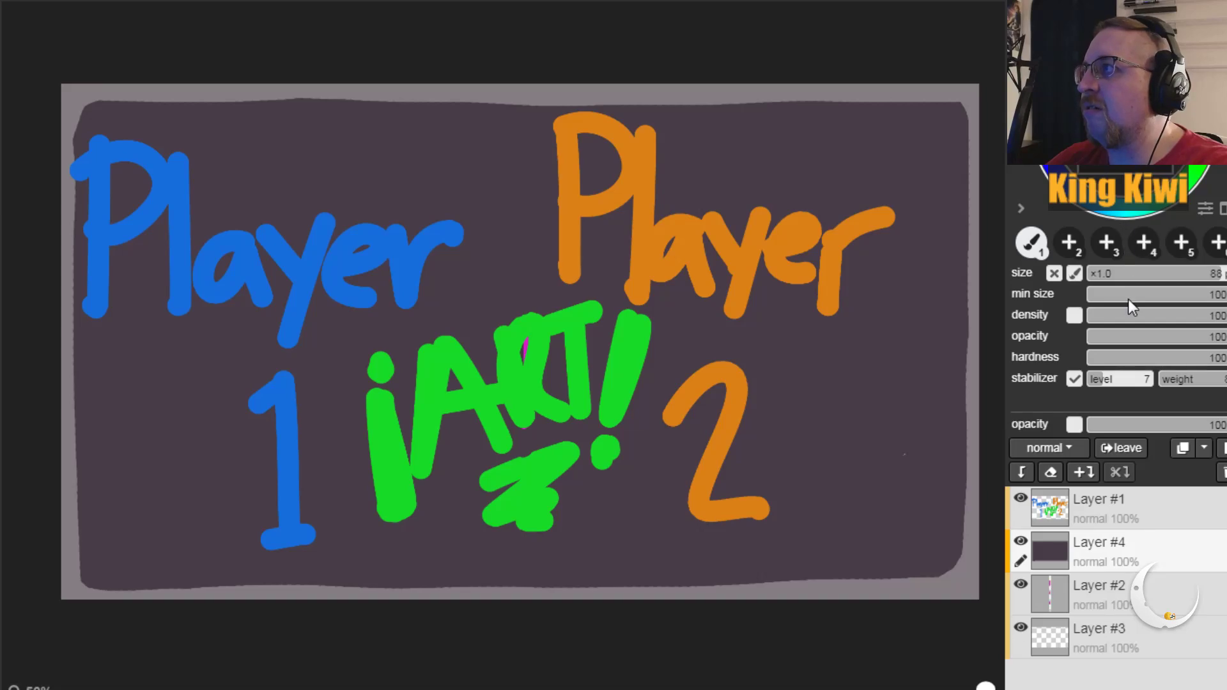
Step: Set the brush opacity to 23%
left_click_drag(1105, 335, 1119, 336)
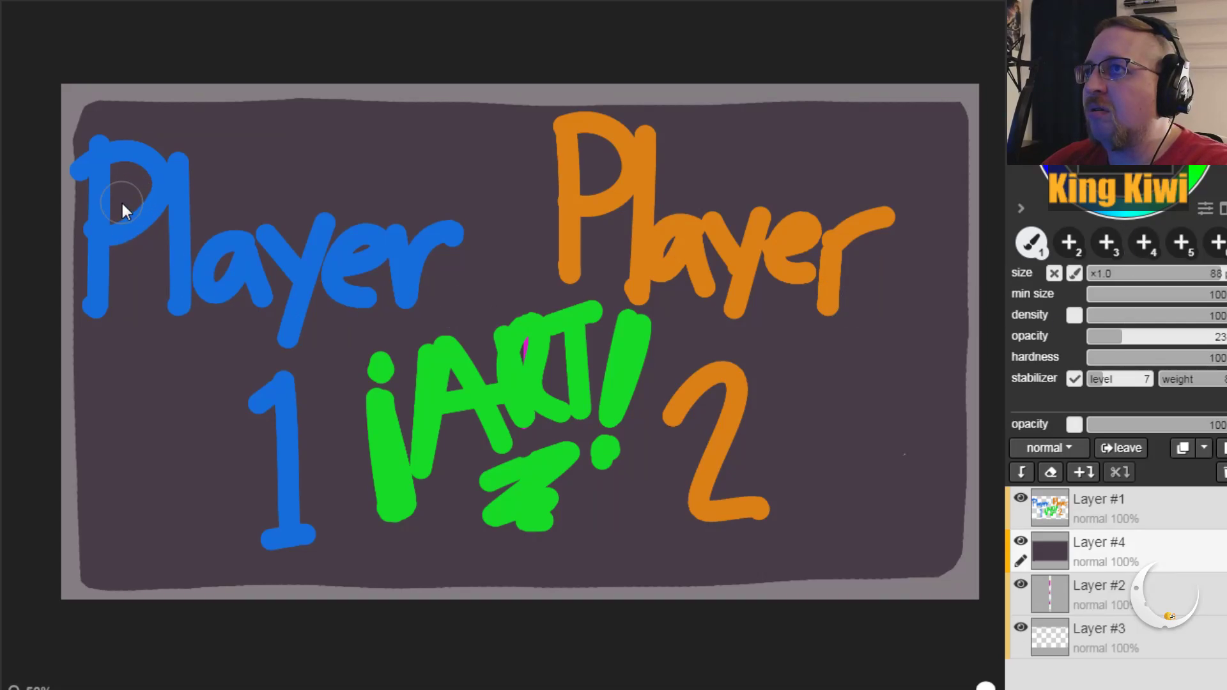
left_click_drag(121, 203, 133, 192)
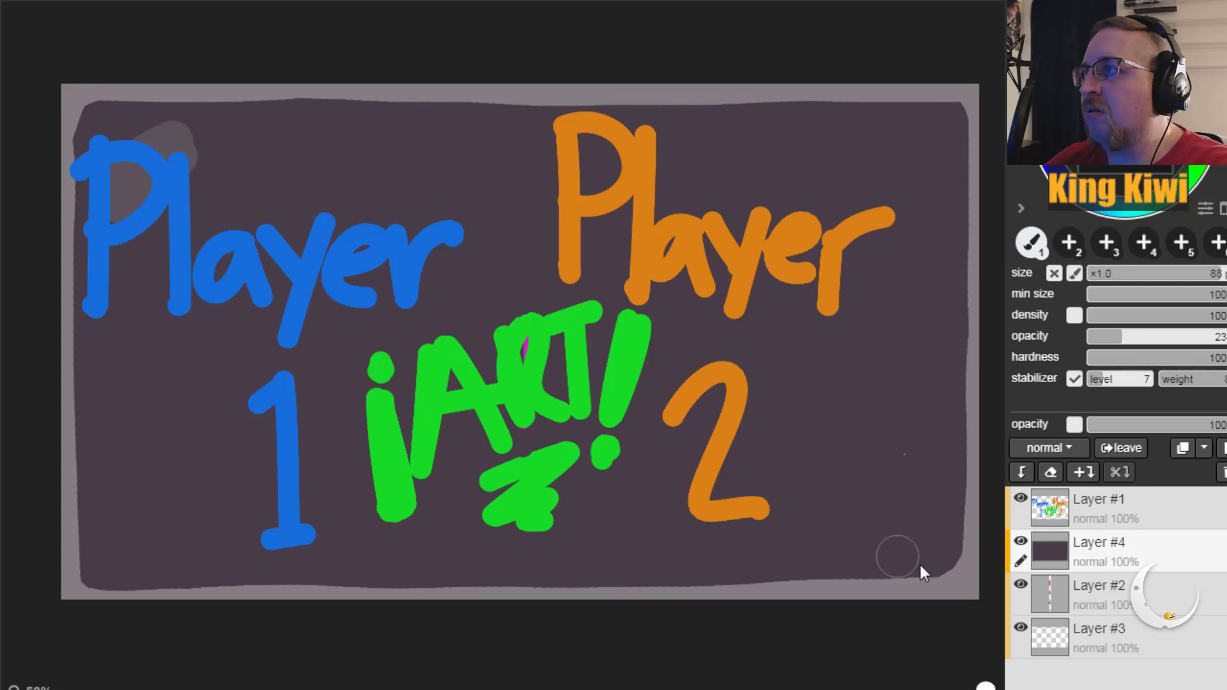
left_click_drag(856, 543, 914, 472)
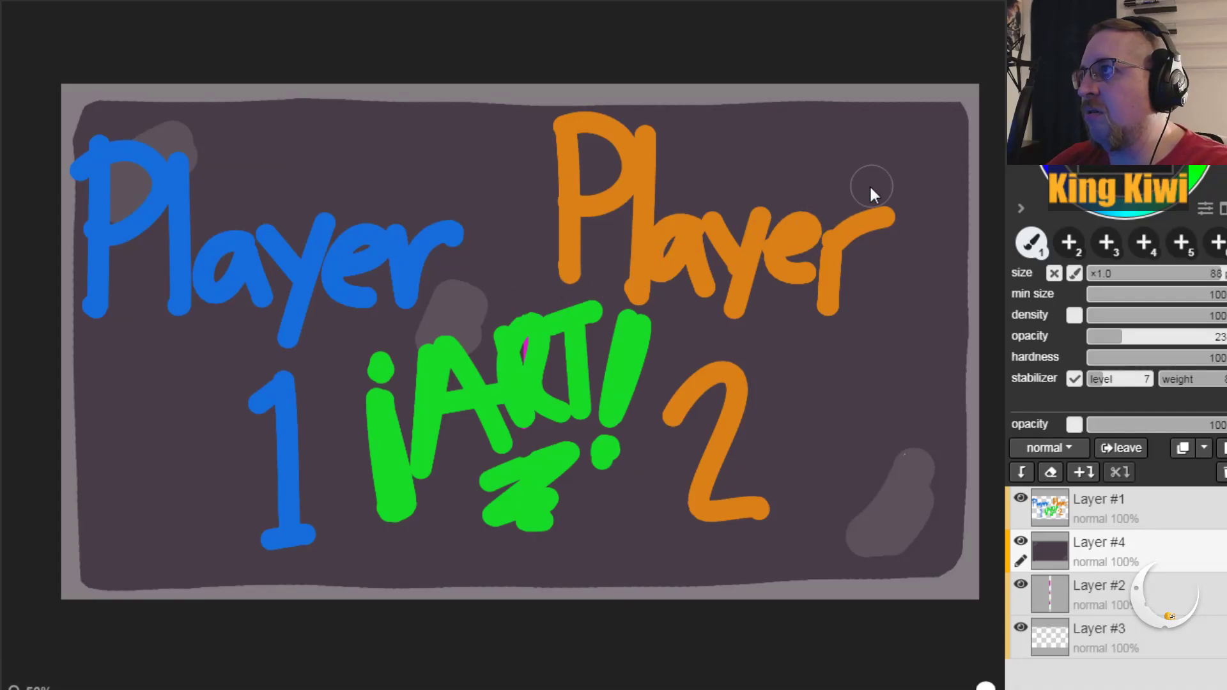
mouse_move(533, 163)
left_mouse_down()
mouse_move(408, 429)
mouse_move(446, 324)
left_mouse_up()
key("ctrl+z")
key("ctrl+z")
key("ctrl+z")
key("ctrl+z")
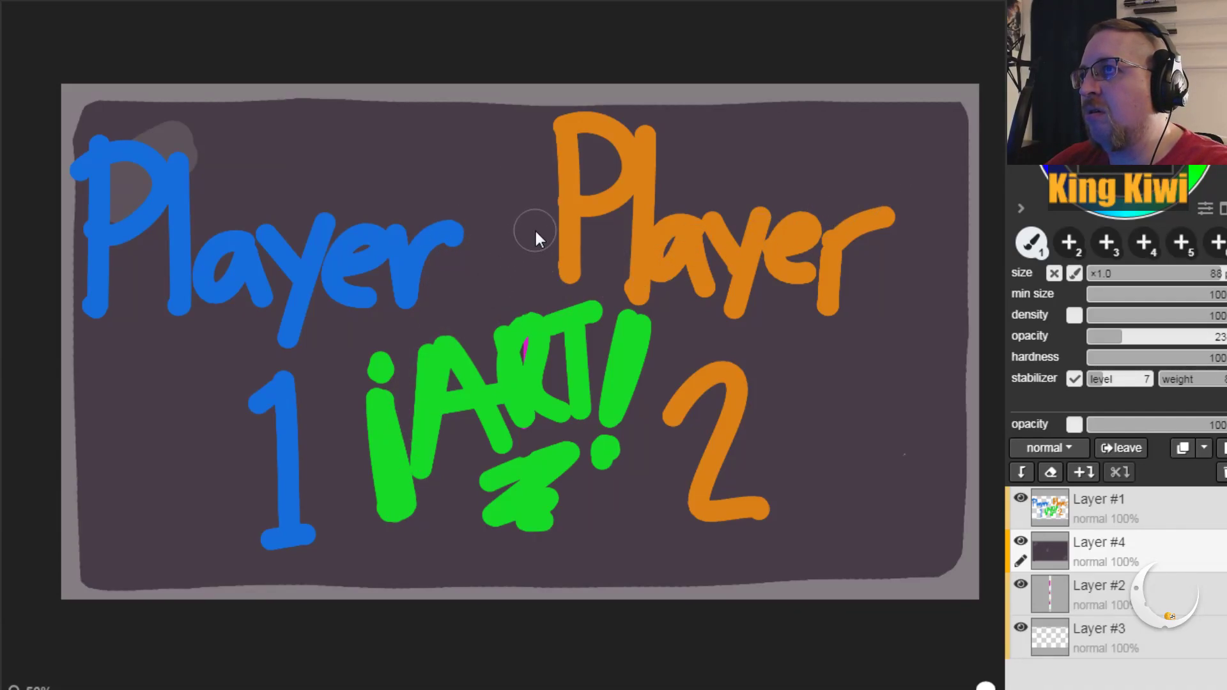
mouse_move(586, 142)
left_mouse_down()
mouse_move(435, 375)
mouse_move(436, 533)
left_mouse_up()
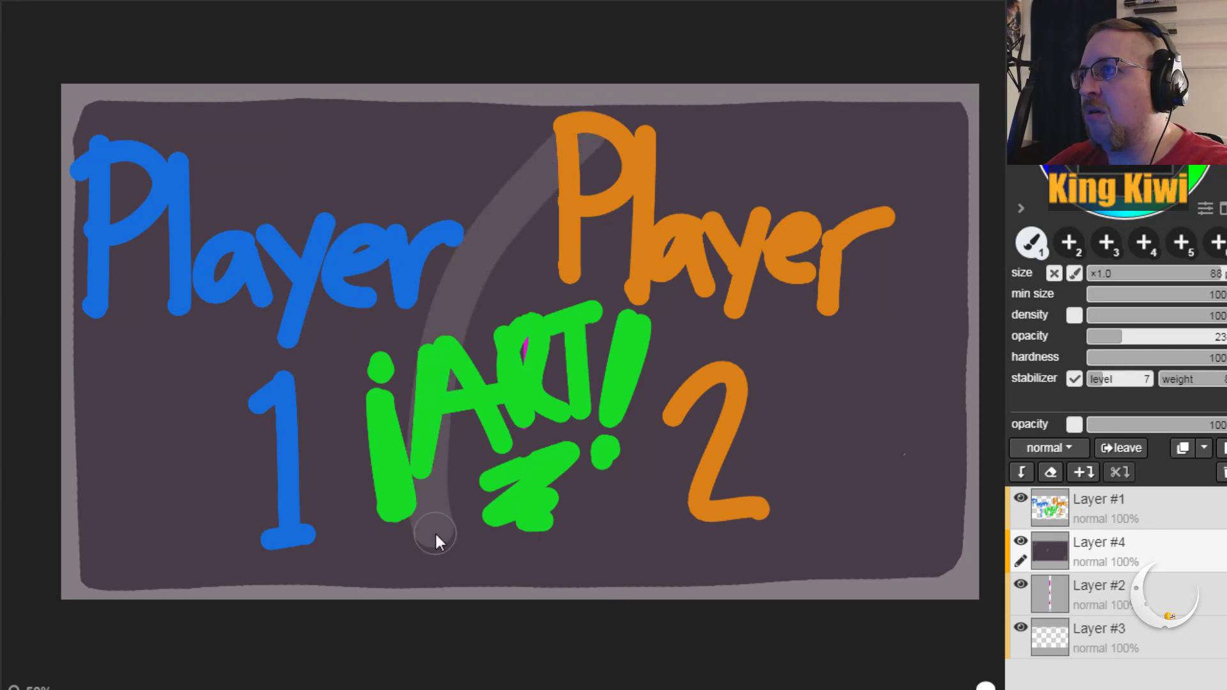
left_click_drag(311, 532, 167, 547)
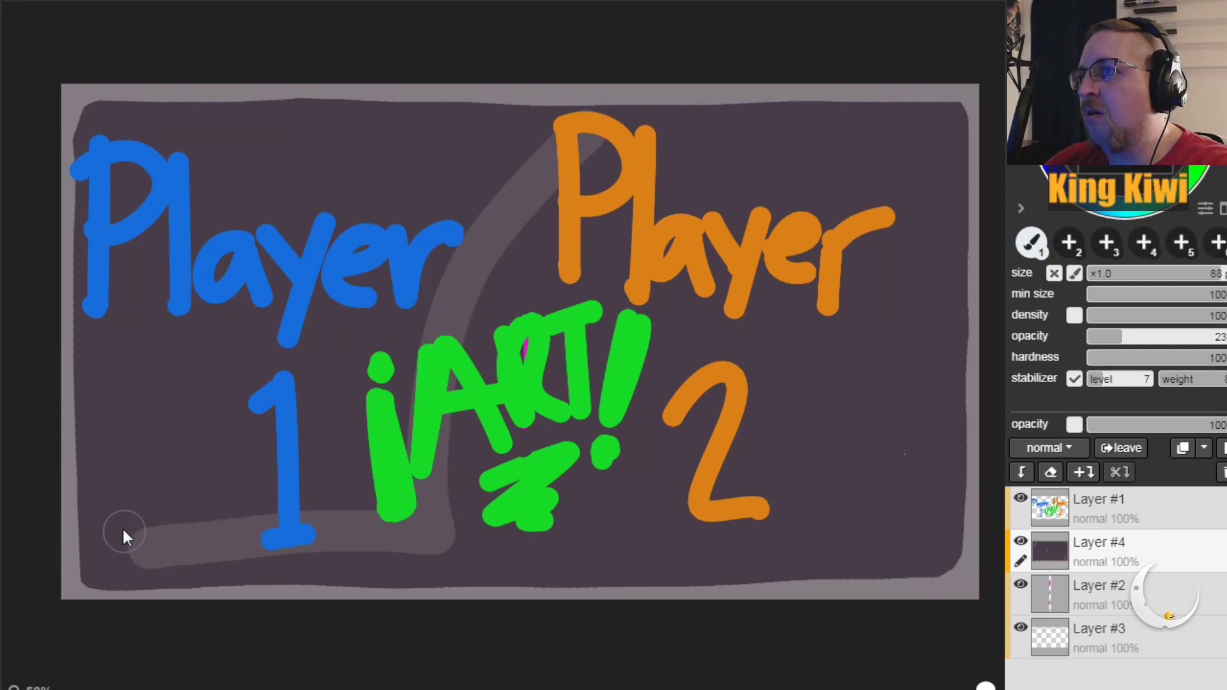
mouse_move(93, 422)
left_mouse_down()
mouse_move(95, 302)
mouse_move(116, 183)
left_mouse_up()
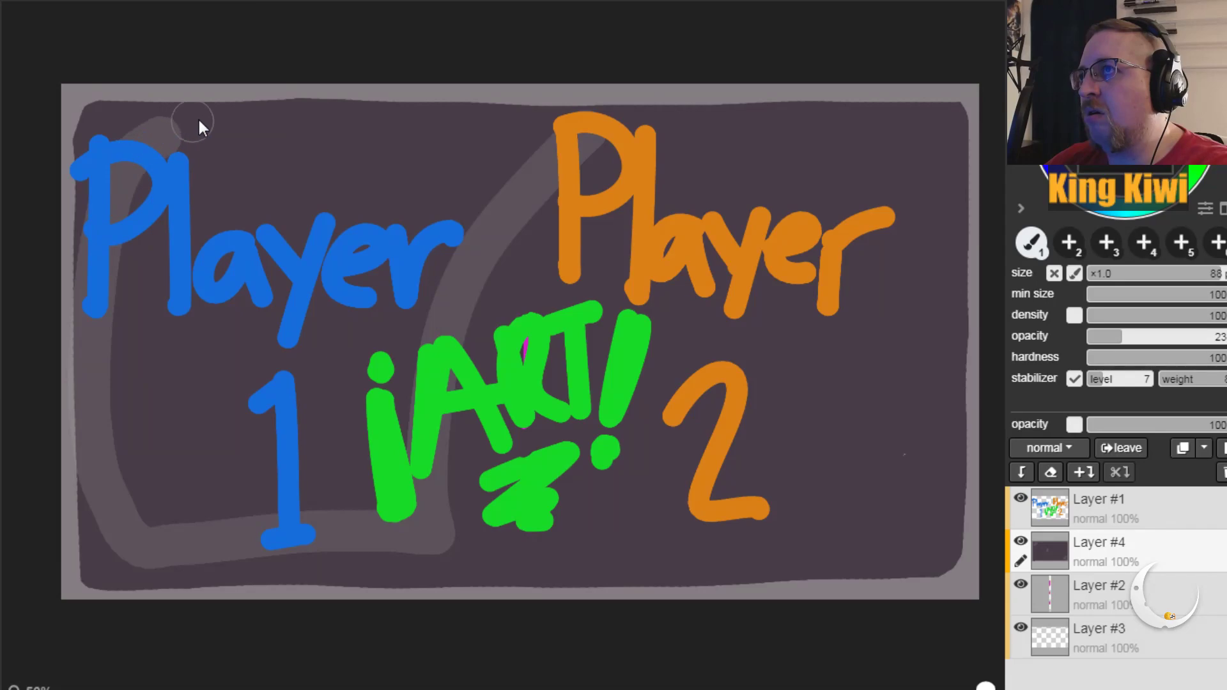
mouse_move(354, 117)
left_mouse_down()
mouse_move(545, 122)
mouse_move(409, 389)
mouse_move(390, 501)
mouse_move(170, 519)
mouse_move(176, 416)
left_mouse_up()
key("ctrl+z")
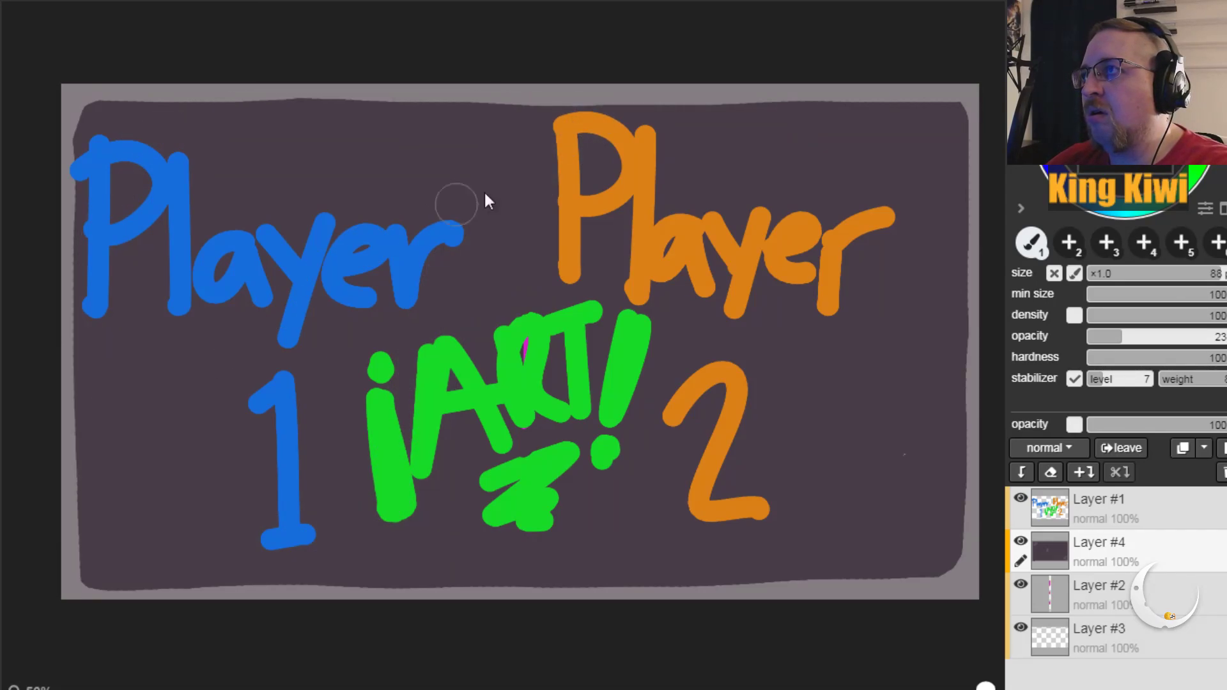
mouse_move(640, 100)
left_mouse_down()
mouse_move(569, 164)
mouse_move(487, 325)
mouse_move(446, 531)
left_mouse_up()
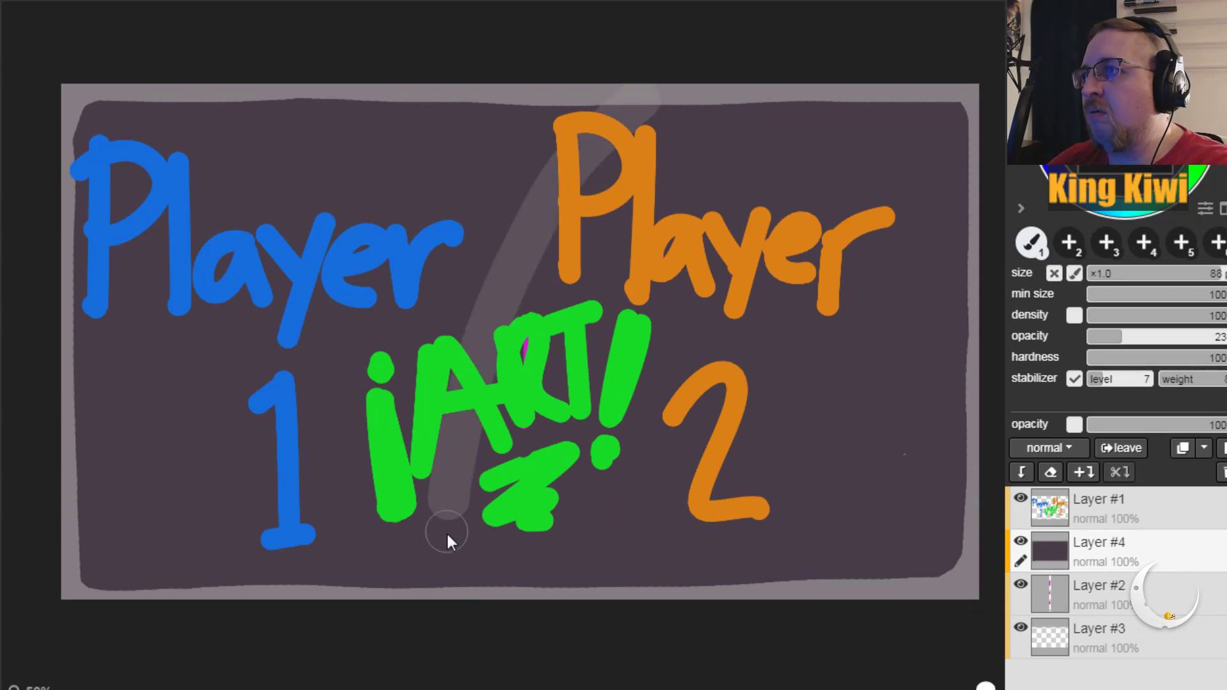
left_click_drag(410, 569, 252, 581)
mouse_move(81, 501)
left_mouse_down()
mouse_move(73, 332)
mouse_move(108, 156)
left_mouse_up()
mouse_move(197, 91)
left_mouse_down()
mouse_move(399, 85)
mouse_move(616, 104)
left_mouse_up()
mouse_move(117, 277)
left_mouse_down()
mouse_move(181, 131)
mouse_move(140, 173)
mouse_move(158, 159)
mouse_move(117, 280)
mouse_move(120, 318)
left_mouse_up()
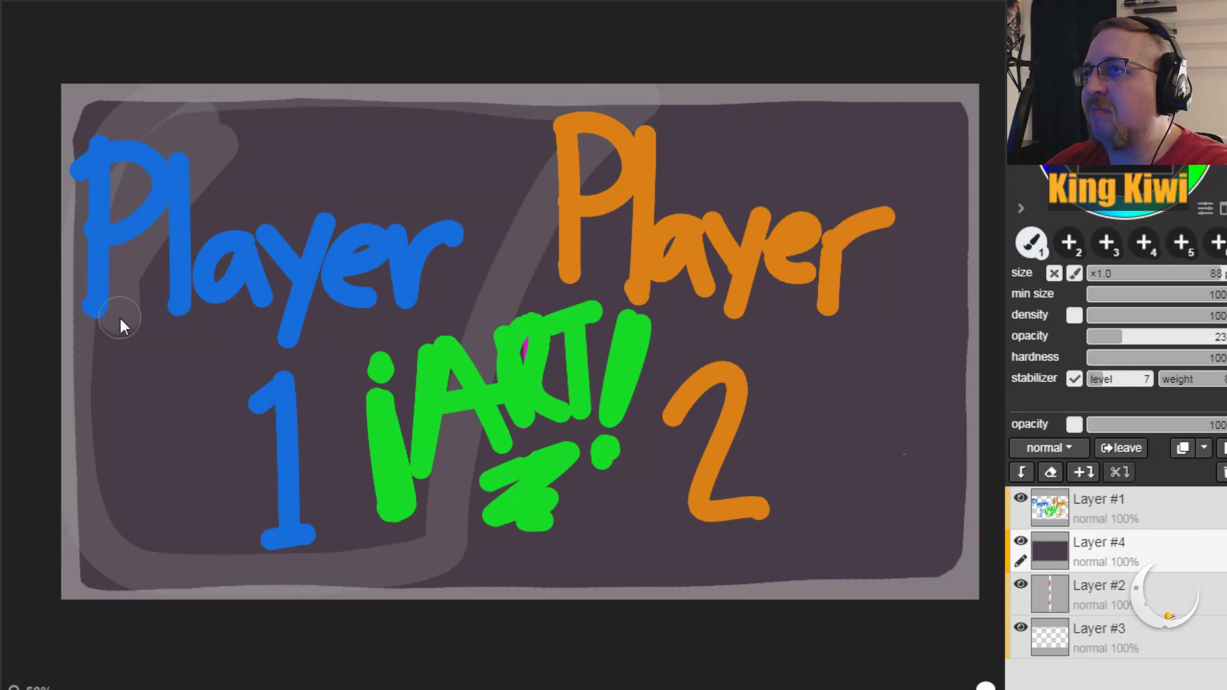
key("ctrl+z")
key("ctrl+z")
key("ctrl+z")
Step: Paint a large translucent light patch behind the blue Player 1 lettering and a smaller one in the canvas's lower-right corner
mouse_move(638, 112)
left_mouse_down()
mouse_move(600, 142)
mouse_move(534, 298)
mouse_move(488, 562)
mouse_move(288, 560)
left_mouse_up()
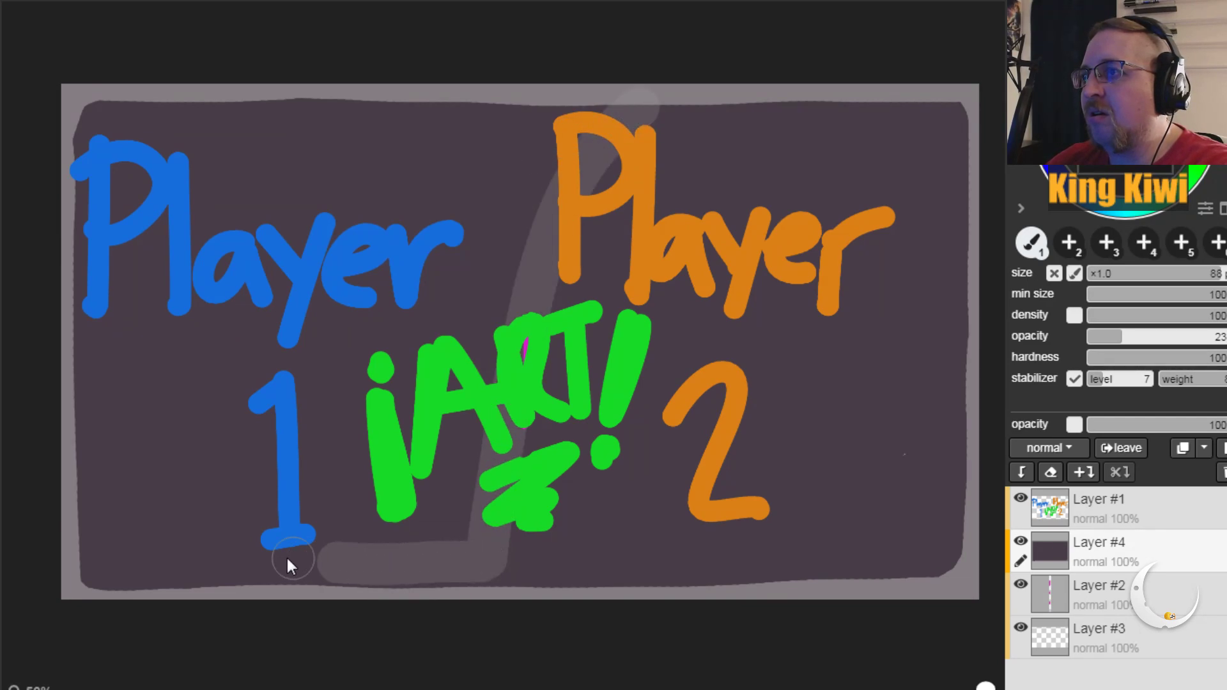
mouse_move(106, 508)
left_mouse_down()
mouse_move(87, 337)
mouse_move(129, 156)
mouse_move(181, 120)
mouse_move(260, 96)
mouse_move(392, 87)
mouse_move(604, 99)
mouse_move(545, 159)
mouse_move(442, 478)
mouse_move(441, 503)
mouse_move(475, 431)
mouse_move(454, 533)
mouse_move(173, 529)
mouse_move(149, 492)
mouse_move(140, 515)
mouse_move(128, 438)
mouse_move(137, 491)
mouse_move(170, 547)
mouse_move(138, 555)
mouse_move(129, 528)
mouse_move(175, 552)
mouse_move(247, 424)
mouse_move(217, 414)
mouse_move(245, 446)
mouse_move(275, 405)
mouse_move(264, 450)
mouse_move(313, 474)
mouse_move(319, 410)
mouse_move(318, 432)
mouse_move(346, 447)
mouse_move(396, 409)
mouse_move(406, 508)
left_mouse_up()
mouse_move(279, 493)
left_mouse_down()
mouse_move(127, 416)
mouse_move(115, 307)
mouse_move(131, 301)
mouse_move(134, 431)
mouse_move(184, 447)
mouse_move(214, 438)
mouse_move(262, 322)
mouse_move(280, 365)
mouse_move(267, 300)
mouse_move(311, 364)
mouse_move(303, 406)
mouse_move(337, 425)
mouse_move(400, 417)
mouse_move(503, 326)
mouse_move(514, 267)
mouse_move(471, 293)
left_mouse_up()
mouse_move(155, 275)
left_mouse_down()
mouse_move(181, 200)
mouse_move(181, 255)
mouse_move(188, 155)
mouse_move(458, 131)
mouse_move(452, 241)
mouse_move(546, 134)
left_mouse_up()
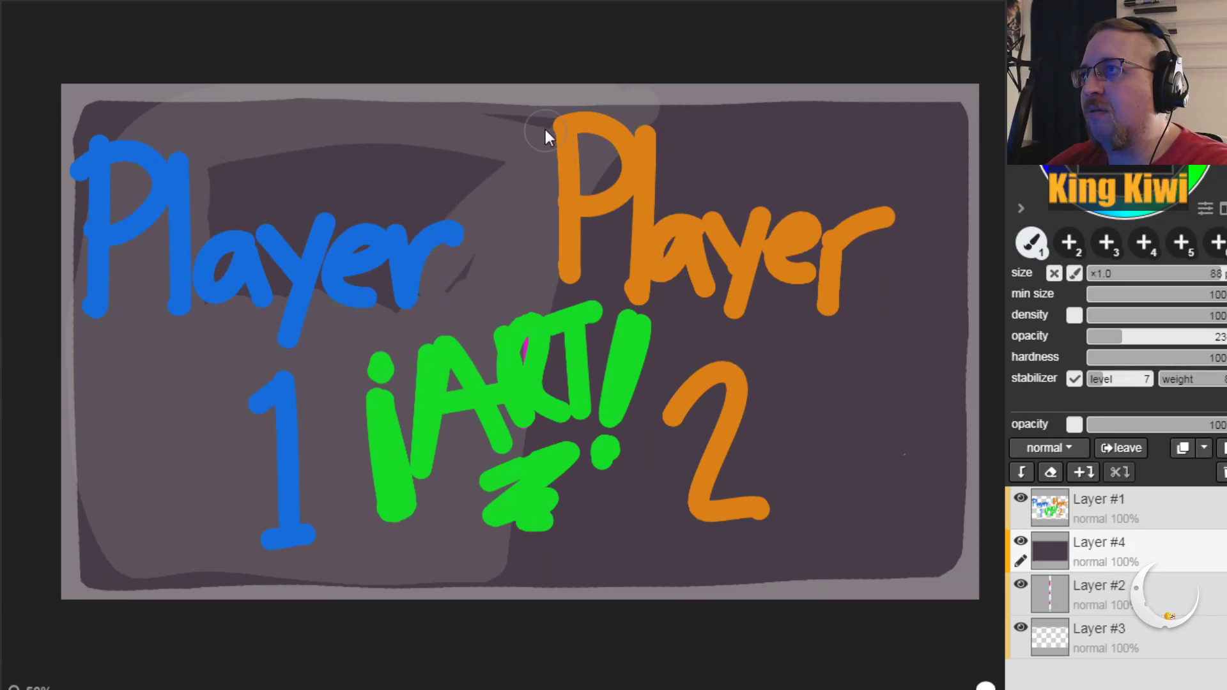
mouse_move(453, 307)
left_mouse_down()
mouse_move(462, 268)
mouse_move(403, 261)
mouse_move(432, 200)
mouse_move(329, 333)
mouse_move(412, 169)
mouse_move(341, 177)
mouse_move(222, 227)
mouse_move(210, 197)
mouse_move(187, 224)
mouse_move(232, 174)
mouse_move(192, 332)
mouse_move(302, 149)
mouse_move(324, 129)
mouse_move(215, 299)
mouse_move(401, 145)
mouse_move(253, 319)
mouse_move(455, 152)
left_mouse_up()
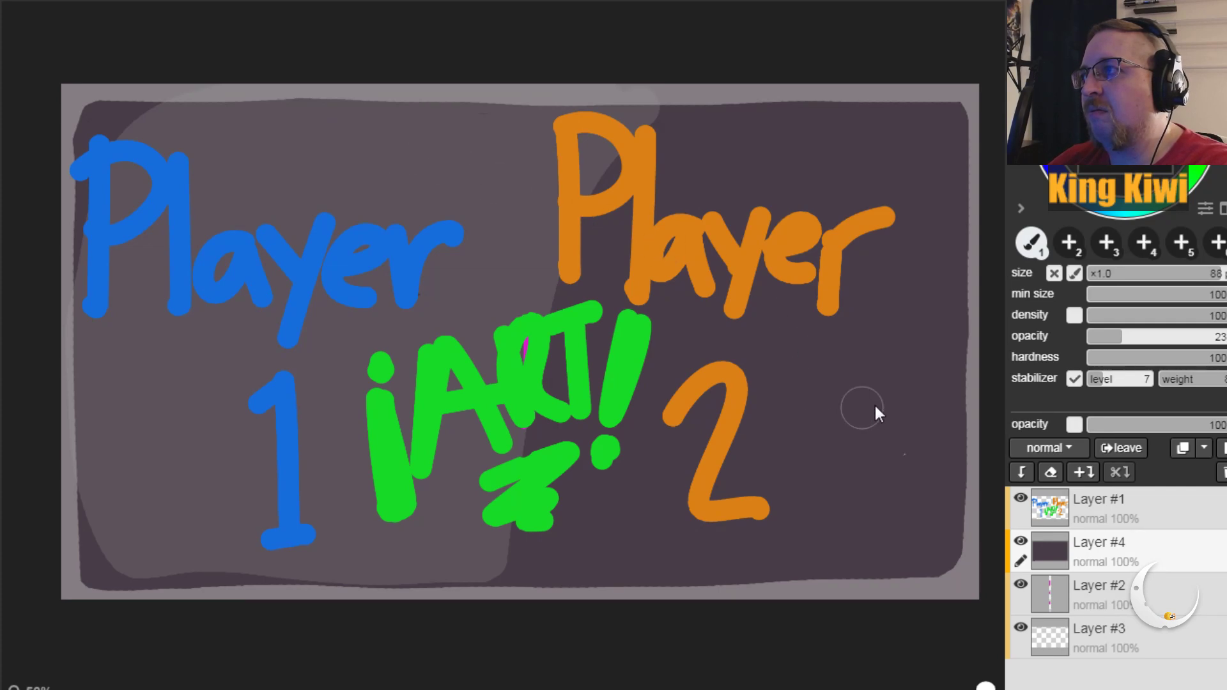
left_click(942, 426)
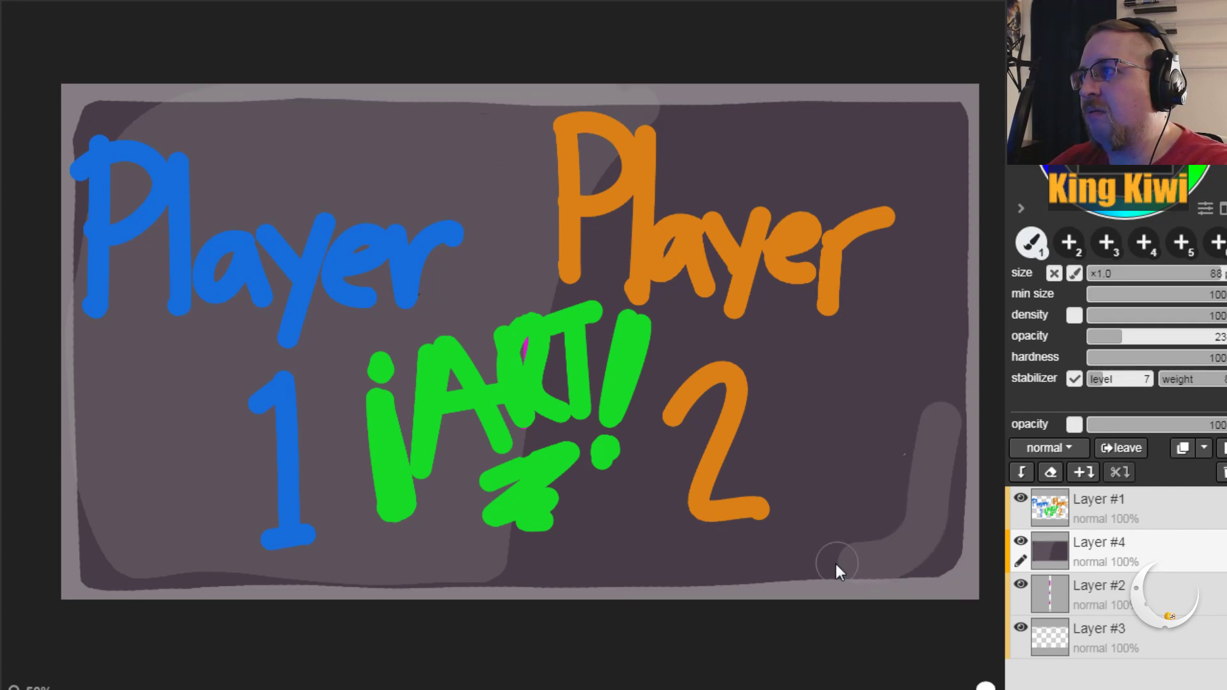
mouse_move(778, 562)
left_mouse_down()
mouse_move(853, 514)
mouse_move(910, 449)
mouse_move(945, 320)
left_mouse_up()
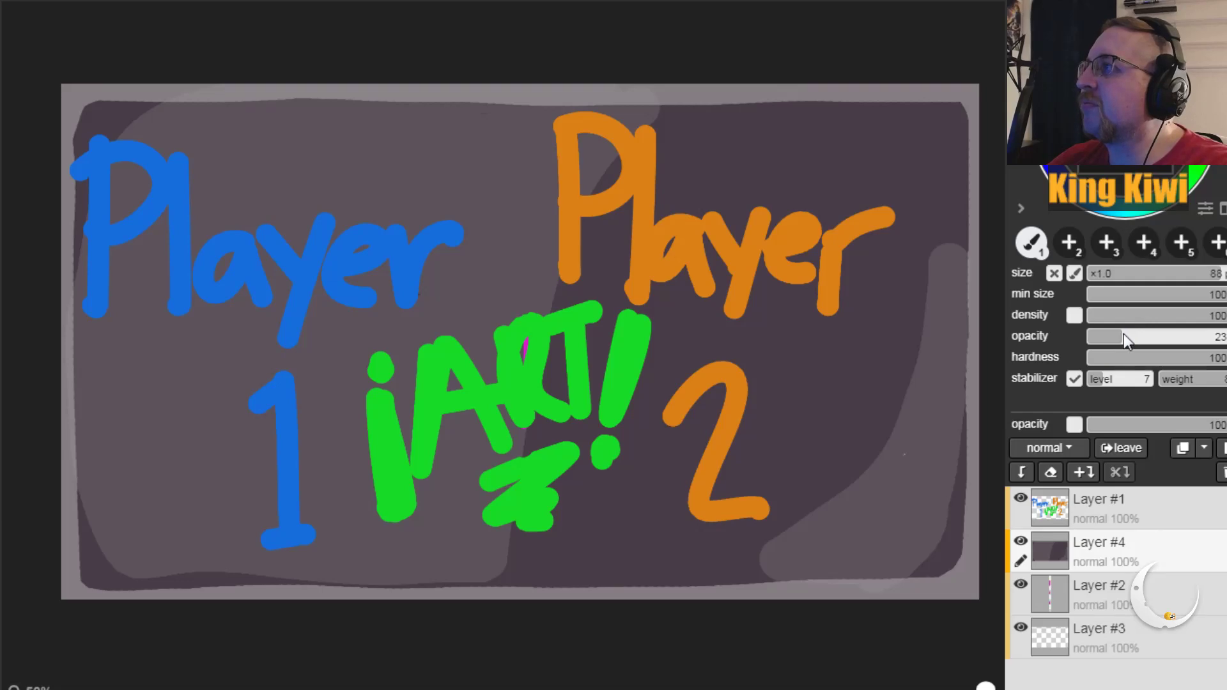
Step: Set the brush back to 100% opacity and a size of 3.0
left_click_drag(1124, 336, 1224, 336)
left_click(1092, 273)
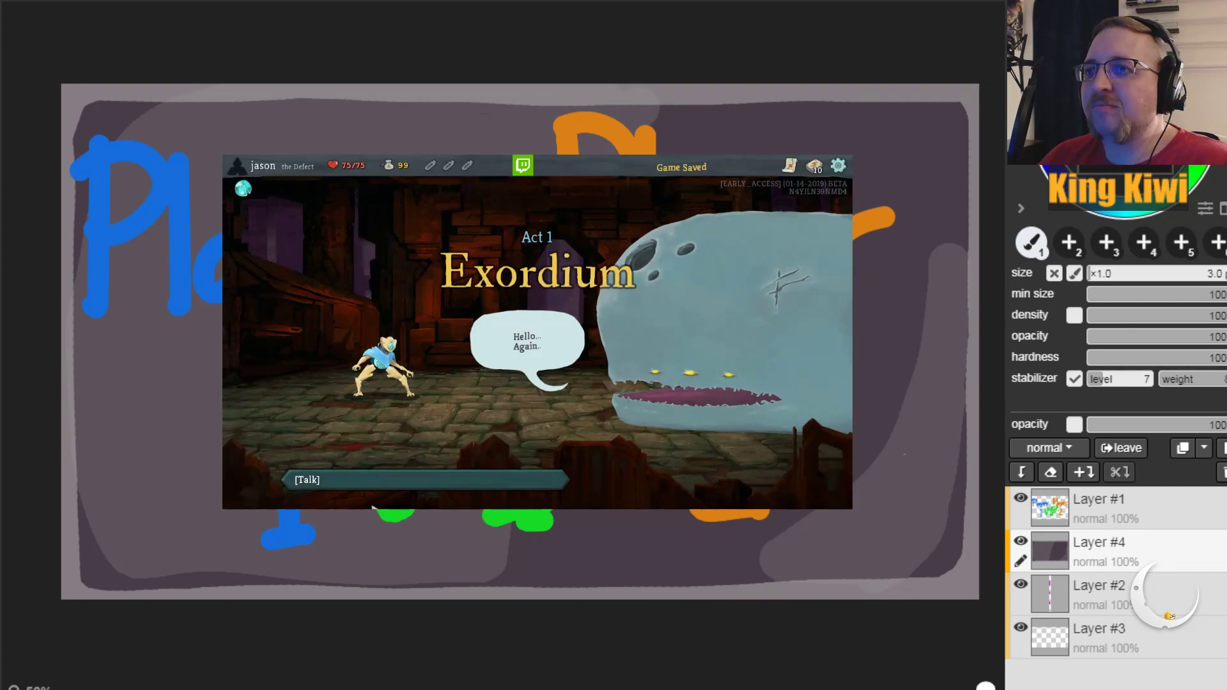
Step: Talk to the whale, choose Transform a Card, transform the fourth Strike, and leave for the first floor
left_click(407, 490)
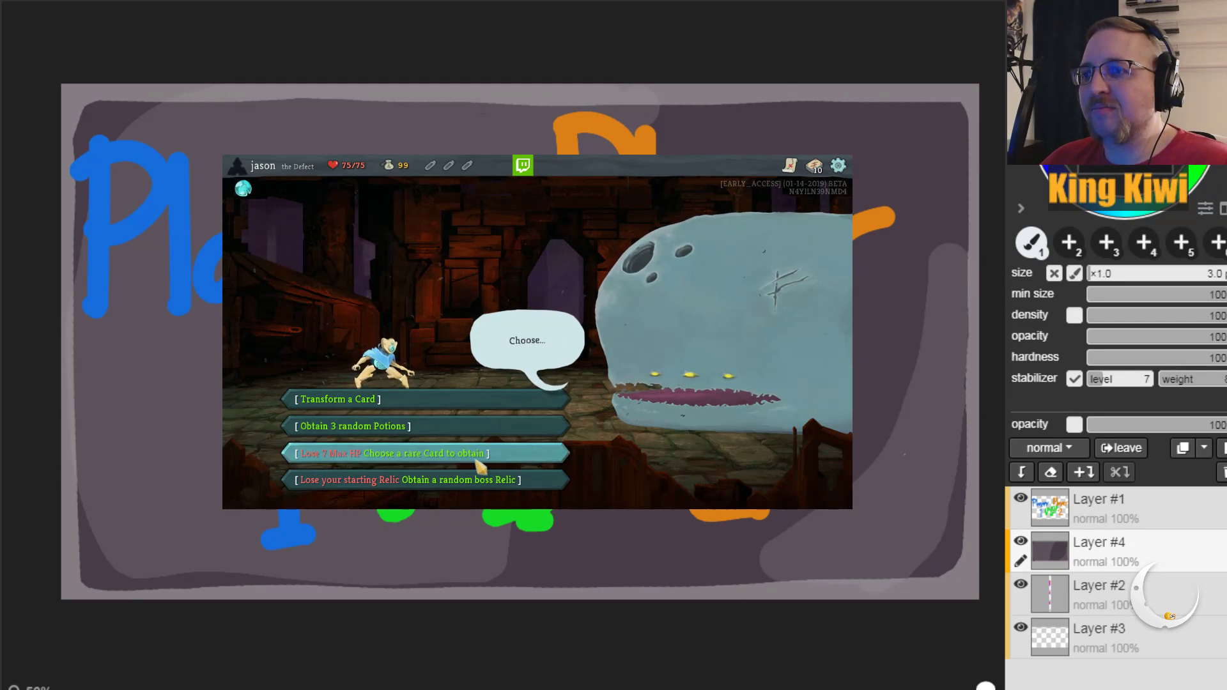
left_click(412, 402)
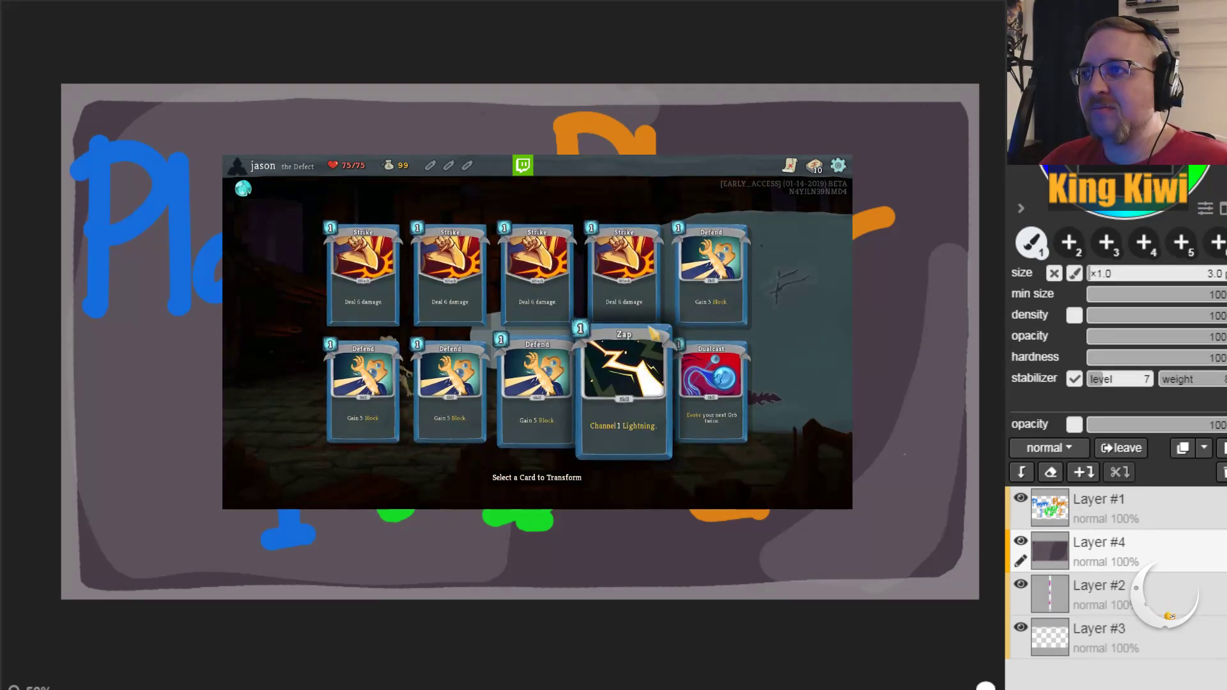
left_click(629, 268)
left_click(826, 449)
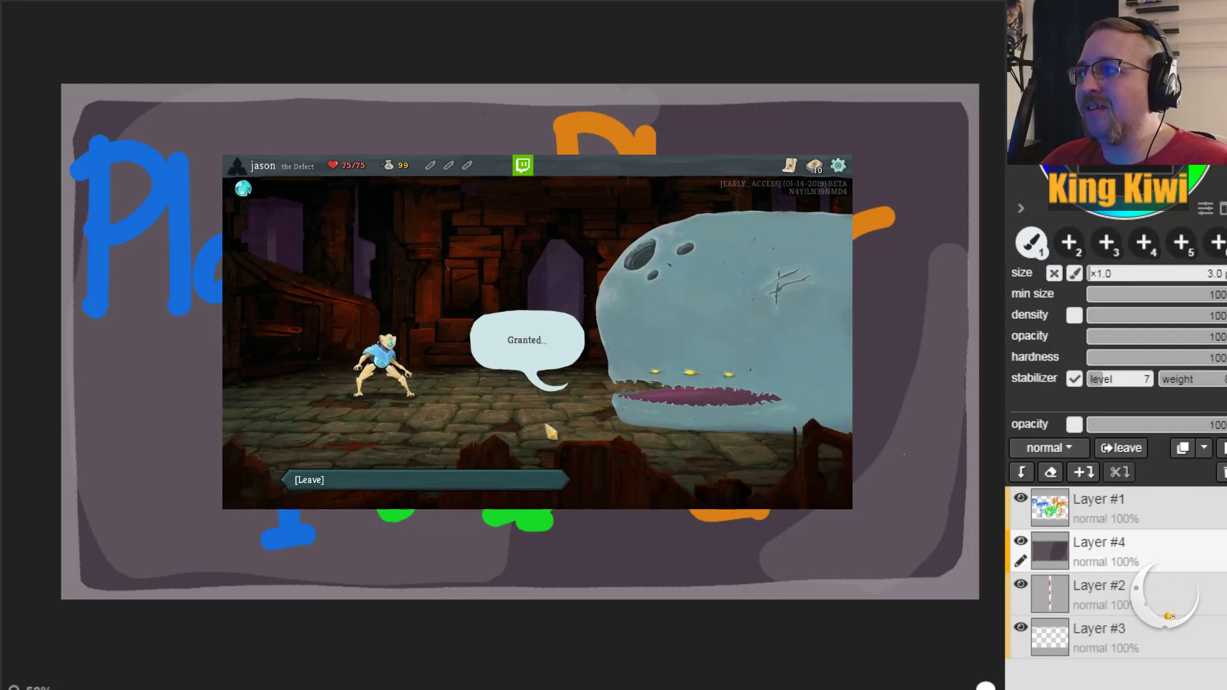
left_click(444, 484)
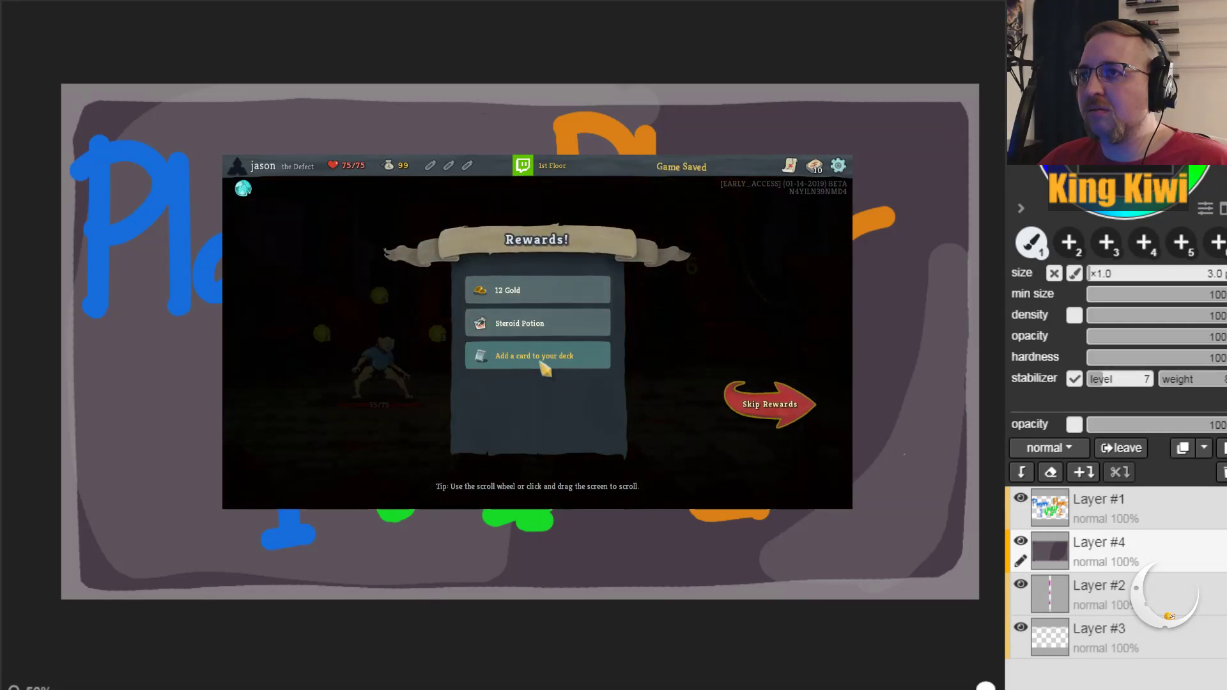
Step: Collect the 12 Gold and Steroid Potion rewards, and skip the card reward
left_click(526, 299)
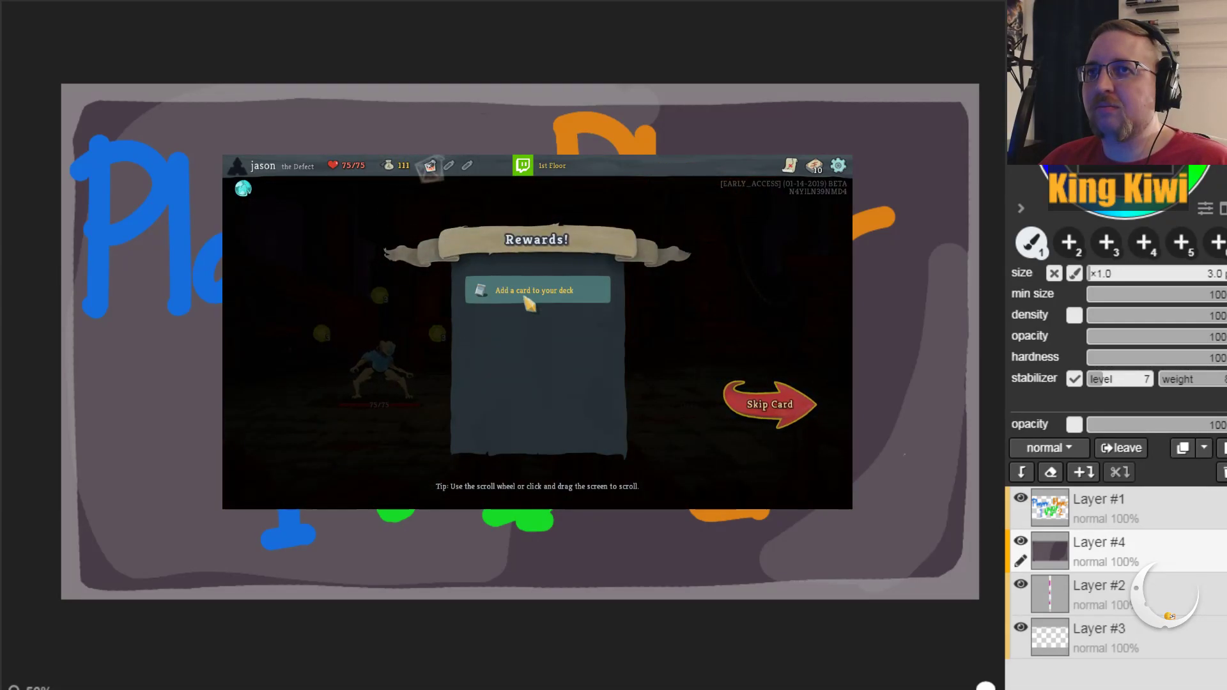
left_click(527, 294)
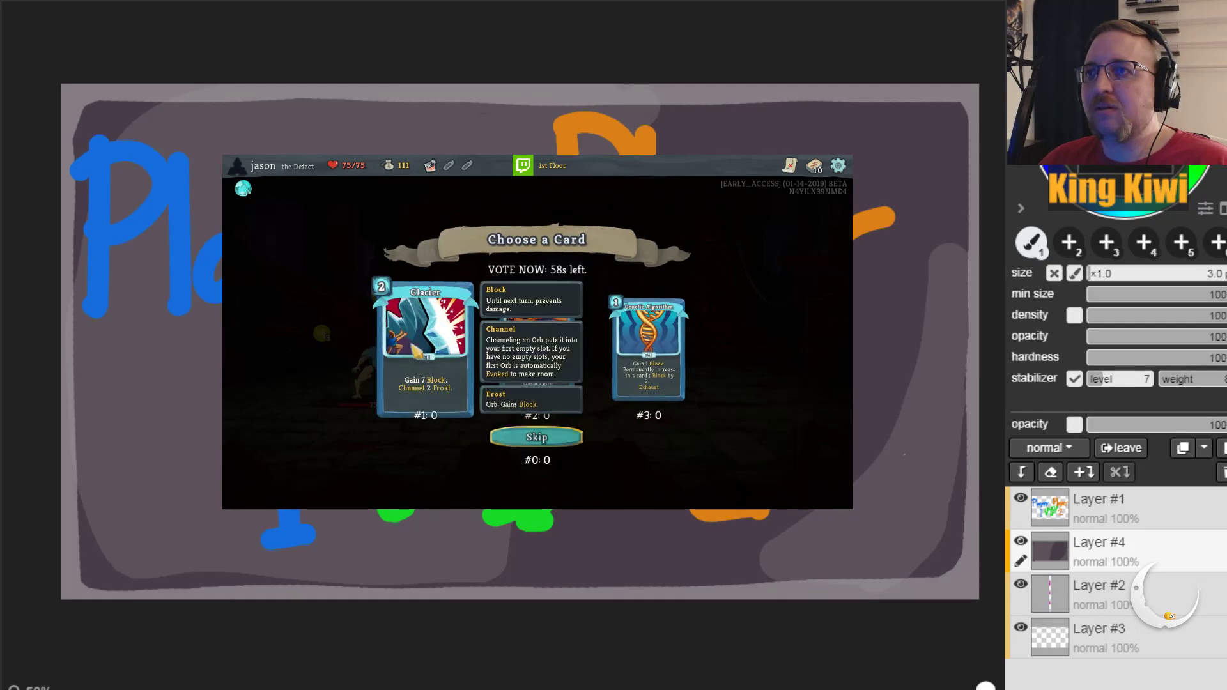
left_click(535, 438)
left_click(783, 405)
Step: Enter the 2nd-floor fight, play Creative AI and end the first turn
left_click(653, 422)
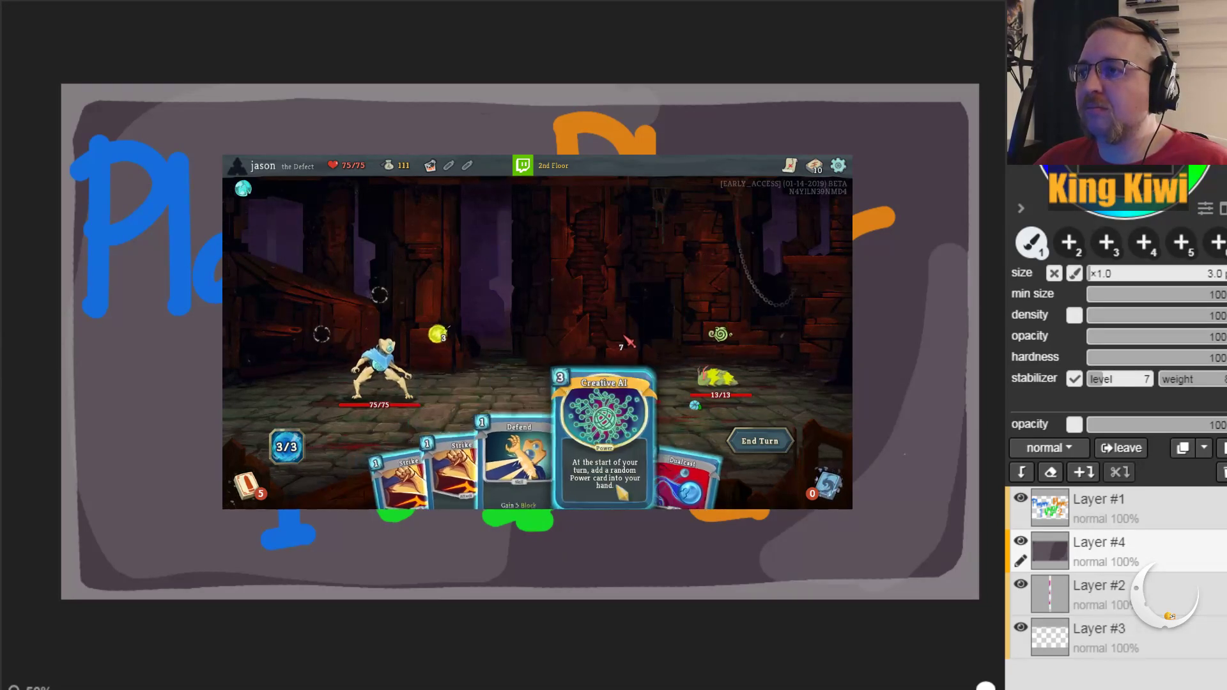
left_click_drag(601, 466, 553, 378)
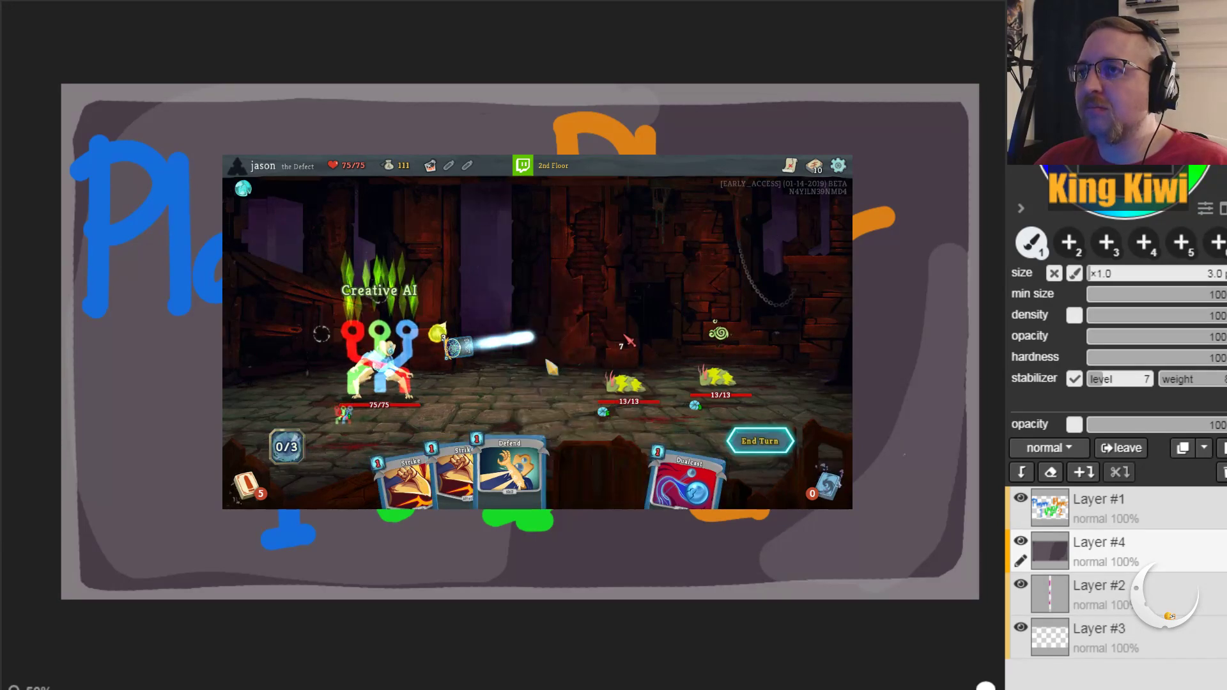
left_click(760, 441)
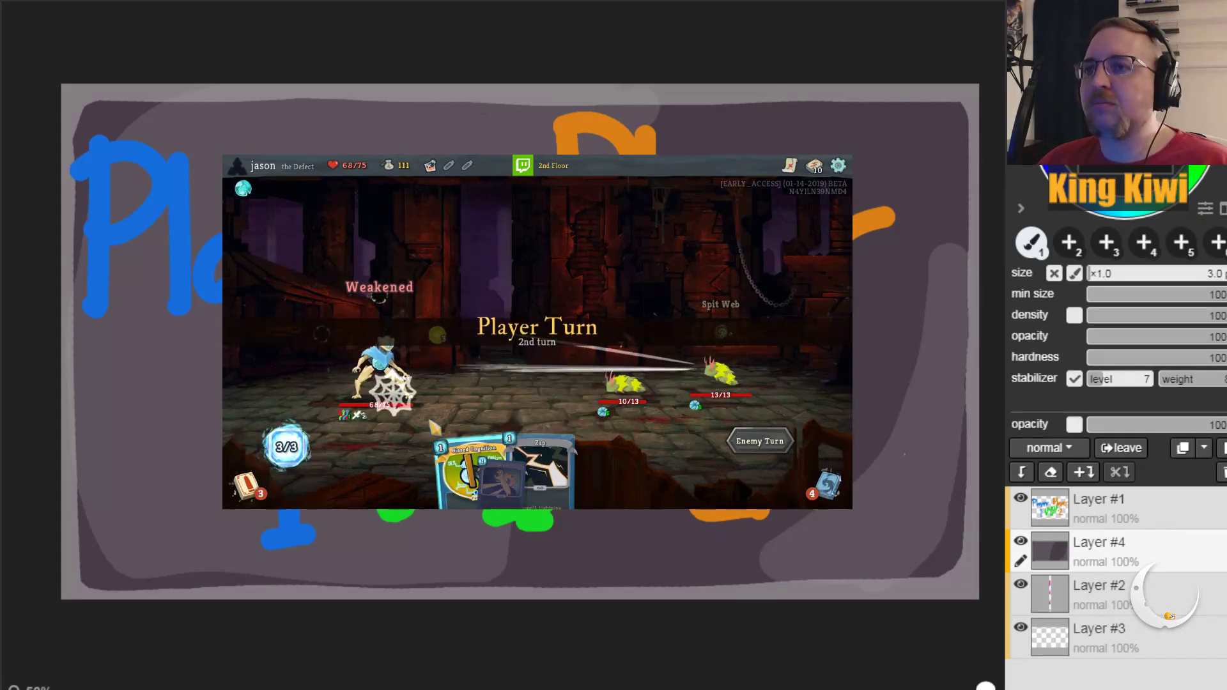
Step: Play Zap, a Defend and a Strike on the right-hand louse, and end the second turn
mouse_move(386, 489)
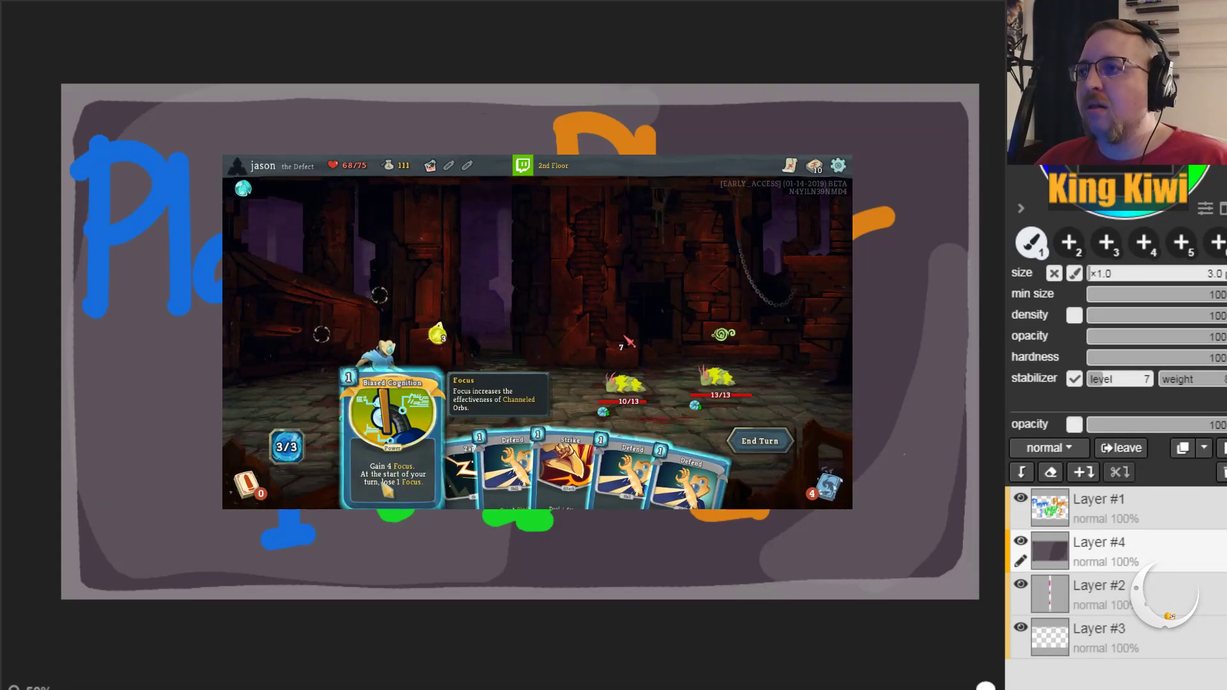
left_click_drag(441, 473, 424, 300)
left_click_drag(640, 473, 575, 380)
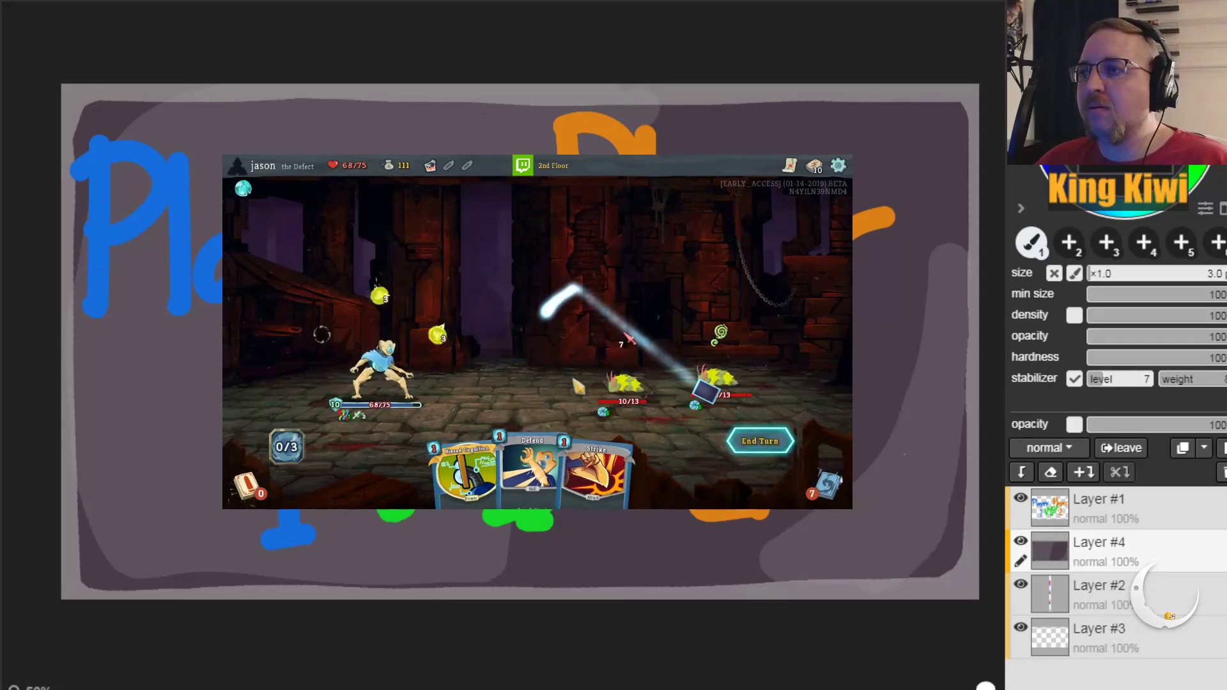
left_click(759, 441)
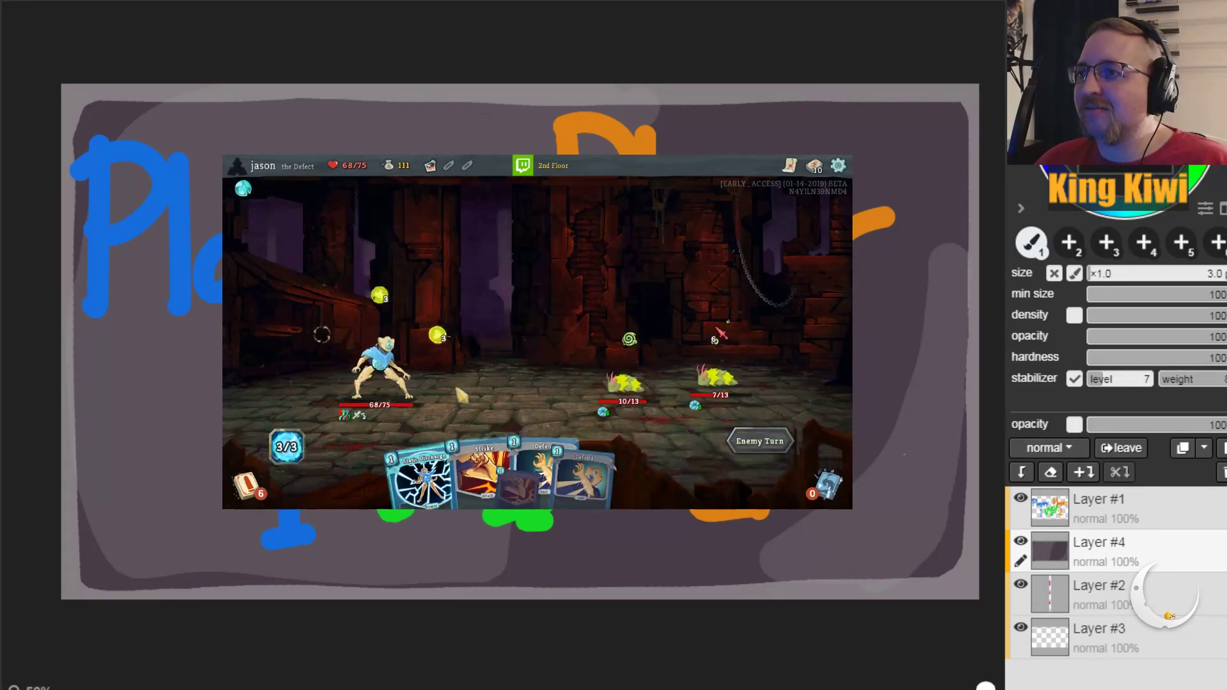
Step: Play Static Discharge, use one Strike on each of the two lice, and end the third turn
left_click_drag(389, 447, 383, 345)
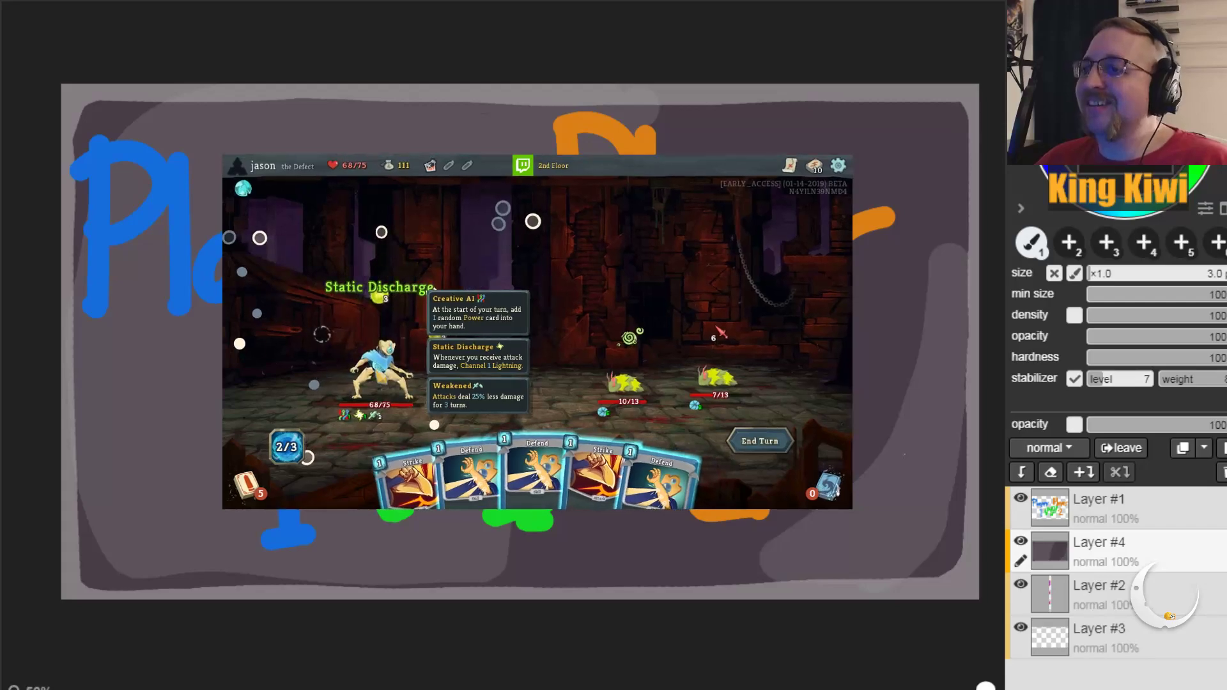
left_click(601, 473)
left_click(716, 377)
left_click(409, 480)
left_click(624, 384)
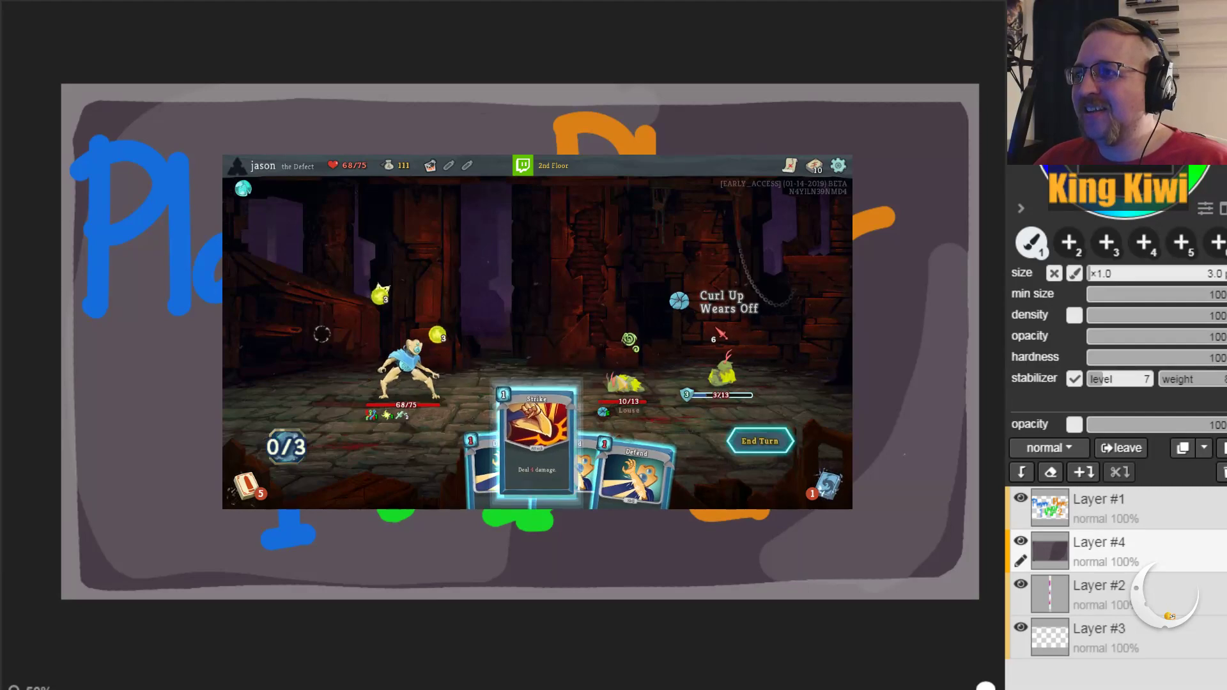
left_click(752, 444)
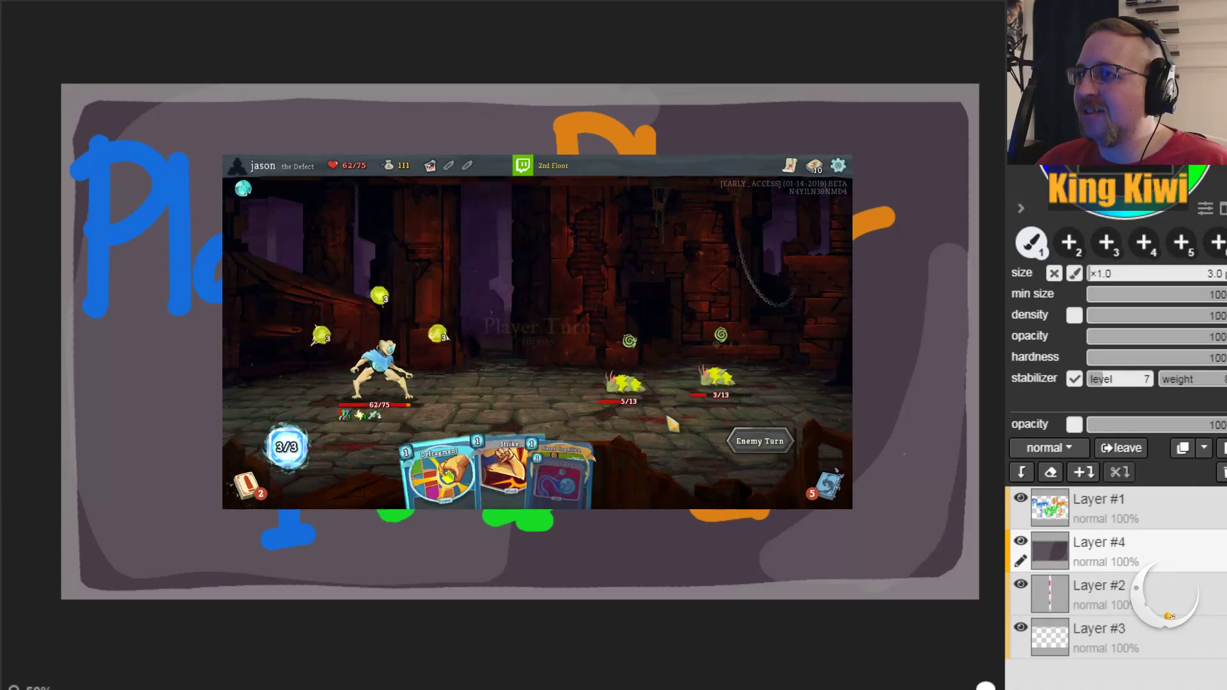
Step: Play Defragment, Zap and Biased Cognition, and end the turn to finish the fight
left_click_drag(374, 481, 383, 320)
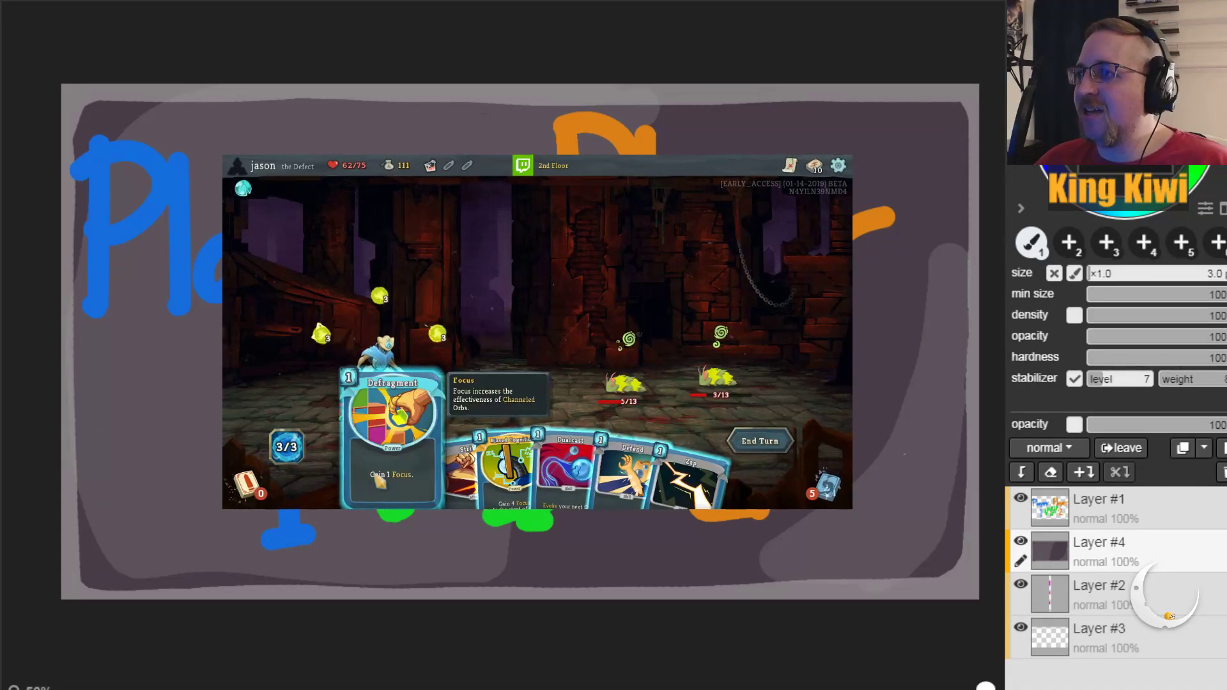
left_click_drag(636, 479, 626, 358)
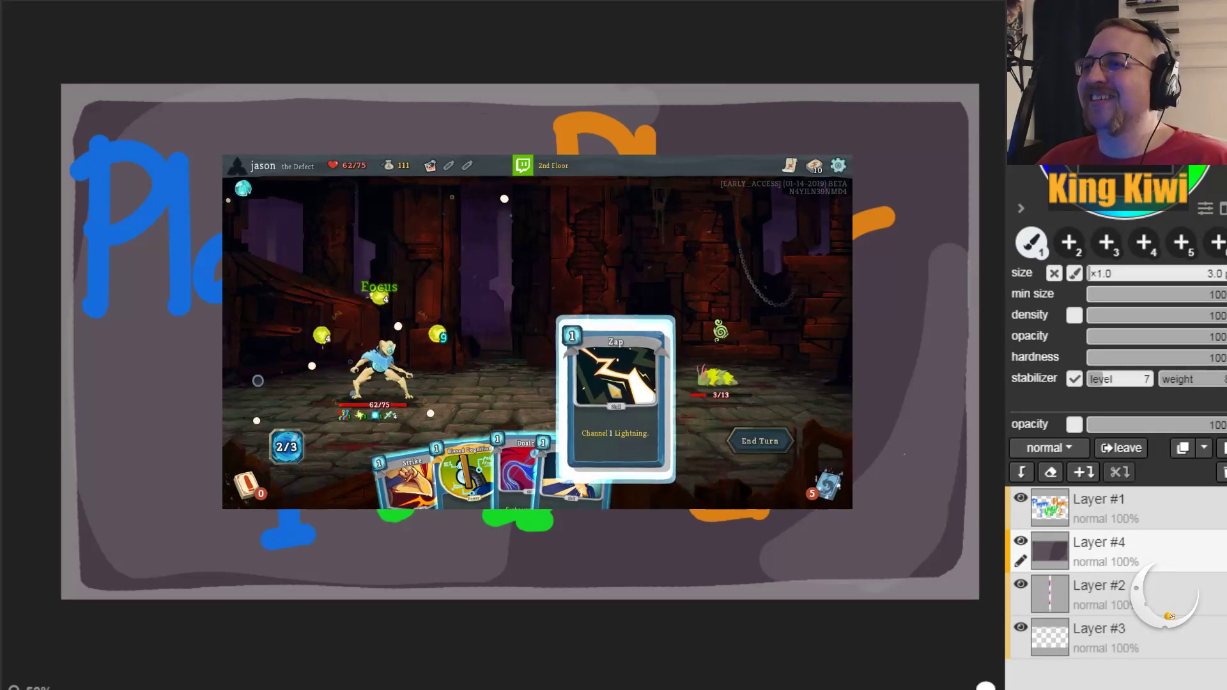
left_click_drag(502, 473, 528, 388)
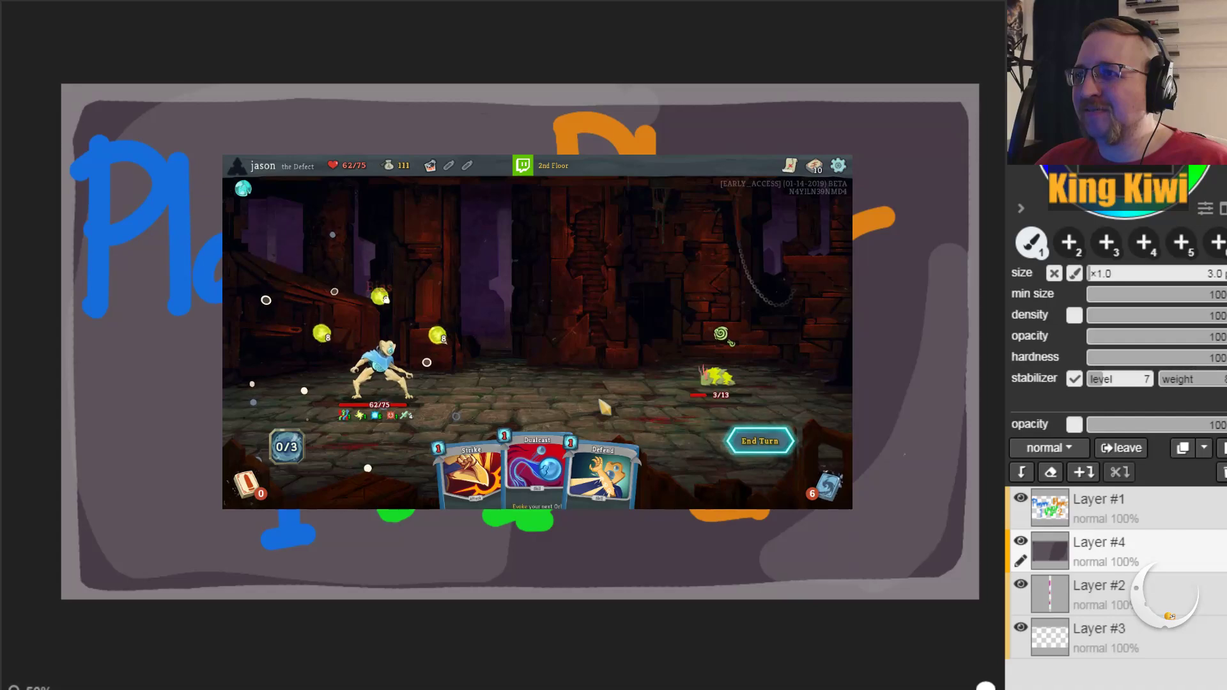
left_click(751, 461)
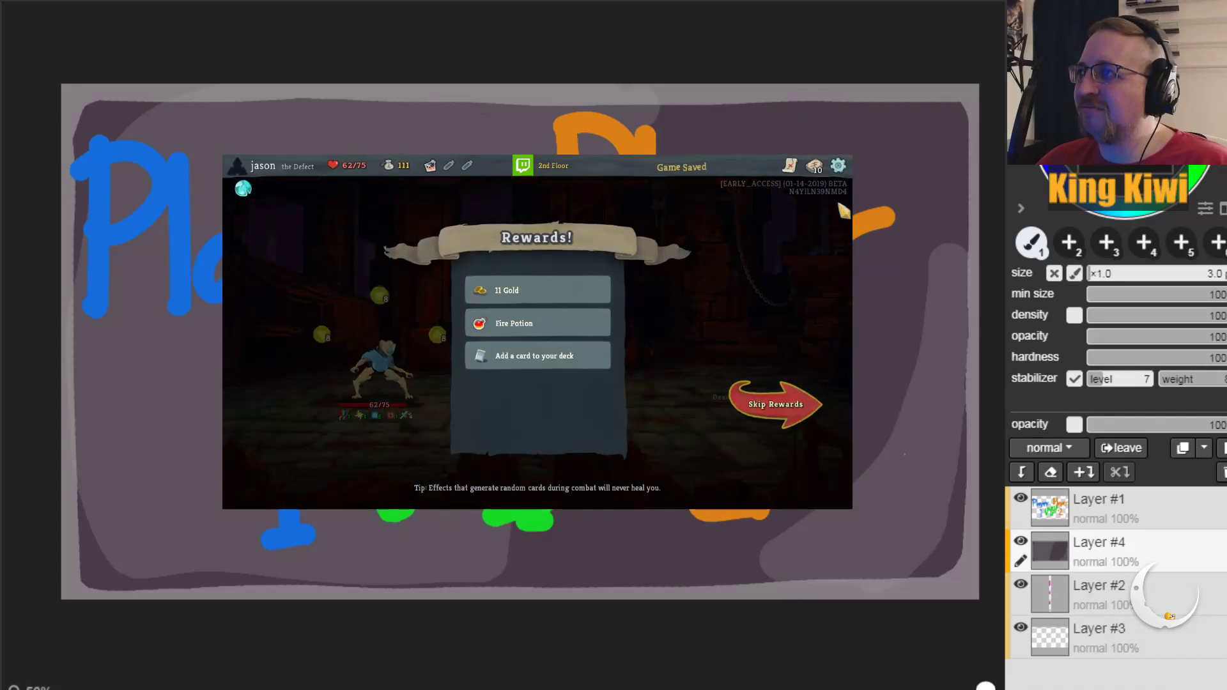
Step: Collect the 11 Gold and Fire Potion, add Beam Cell to the deck, and proceed to the map
left_click(601, 291)
left_click(600, 291)
left_click(601, 291)
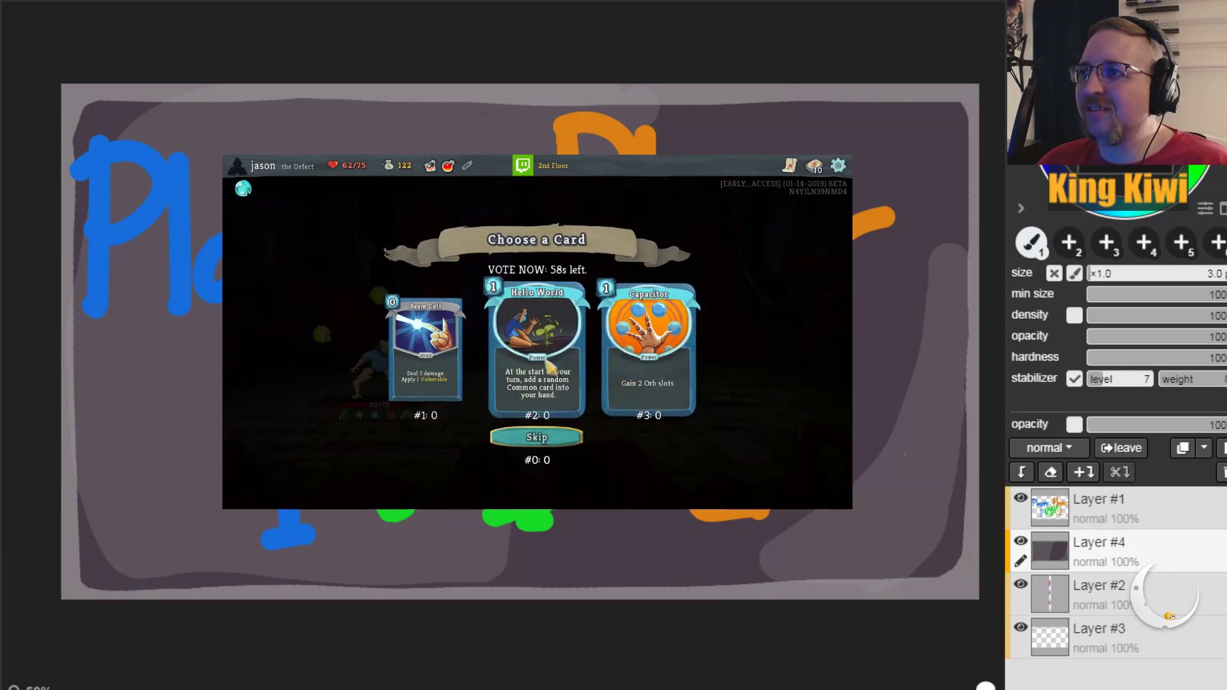
left_click(426, 345)
left_click(799, 404)
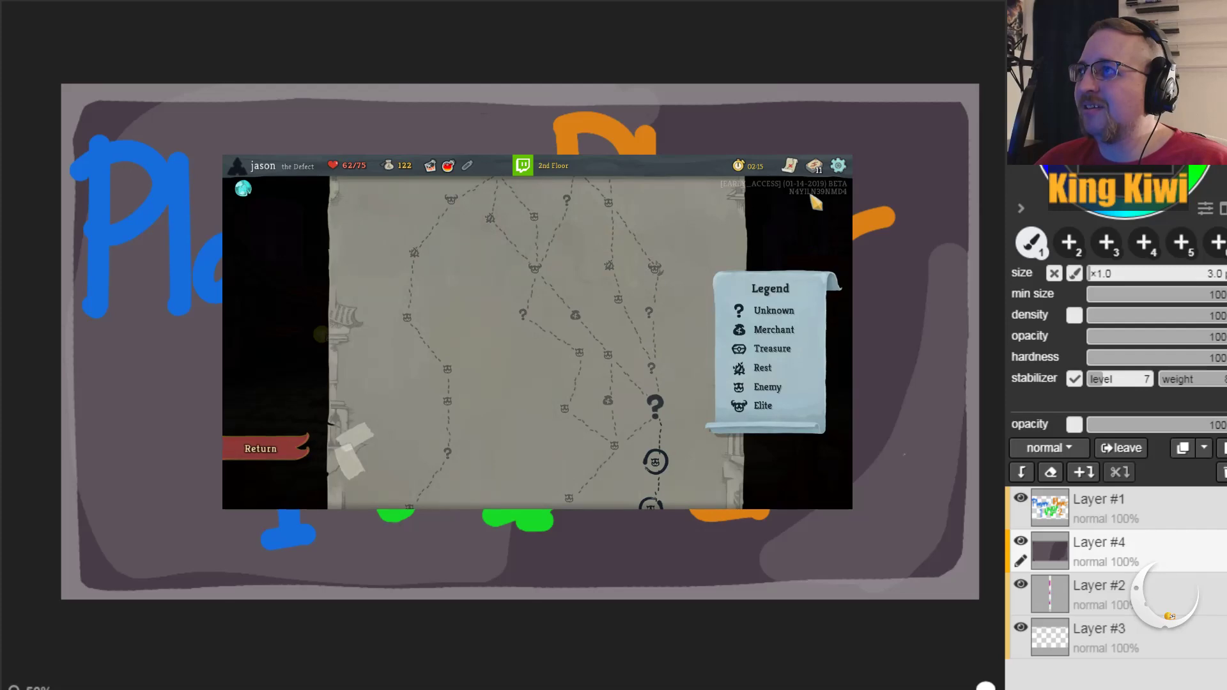
Step: Save and quit the Slay the Spire run and return to the painting
left_click(838, 166)
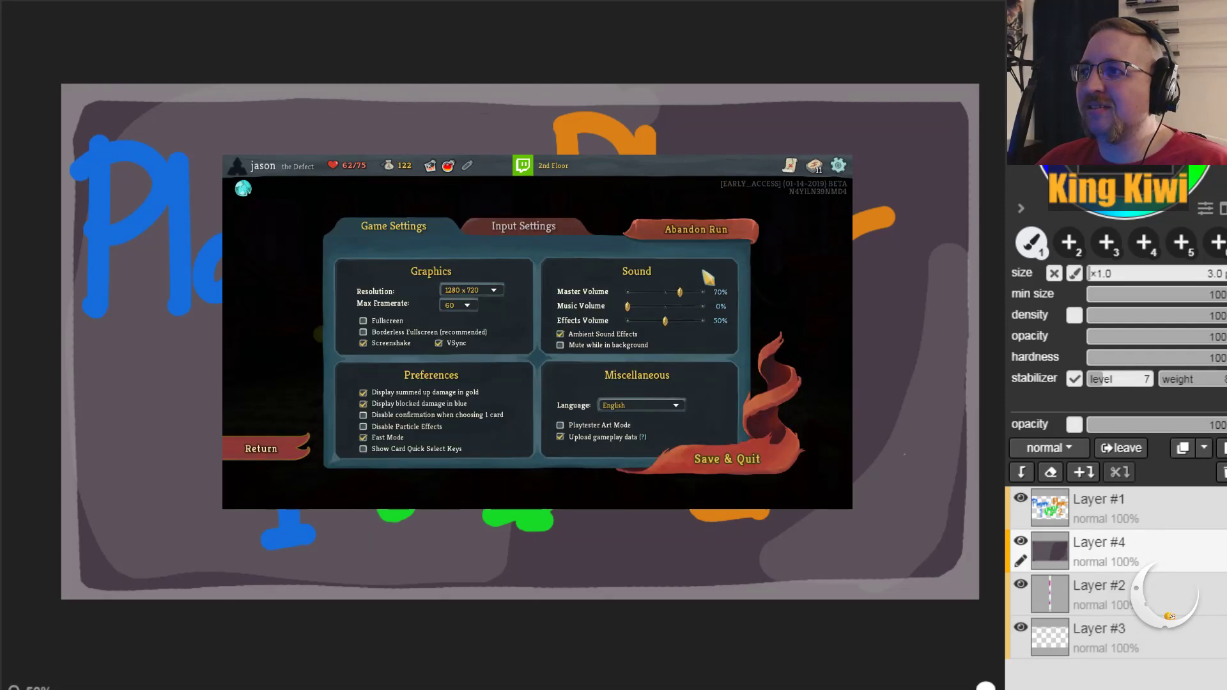
left_click(729, 455)
left_click(525, 382)
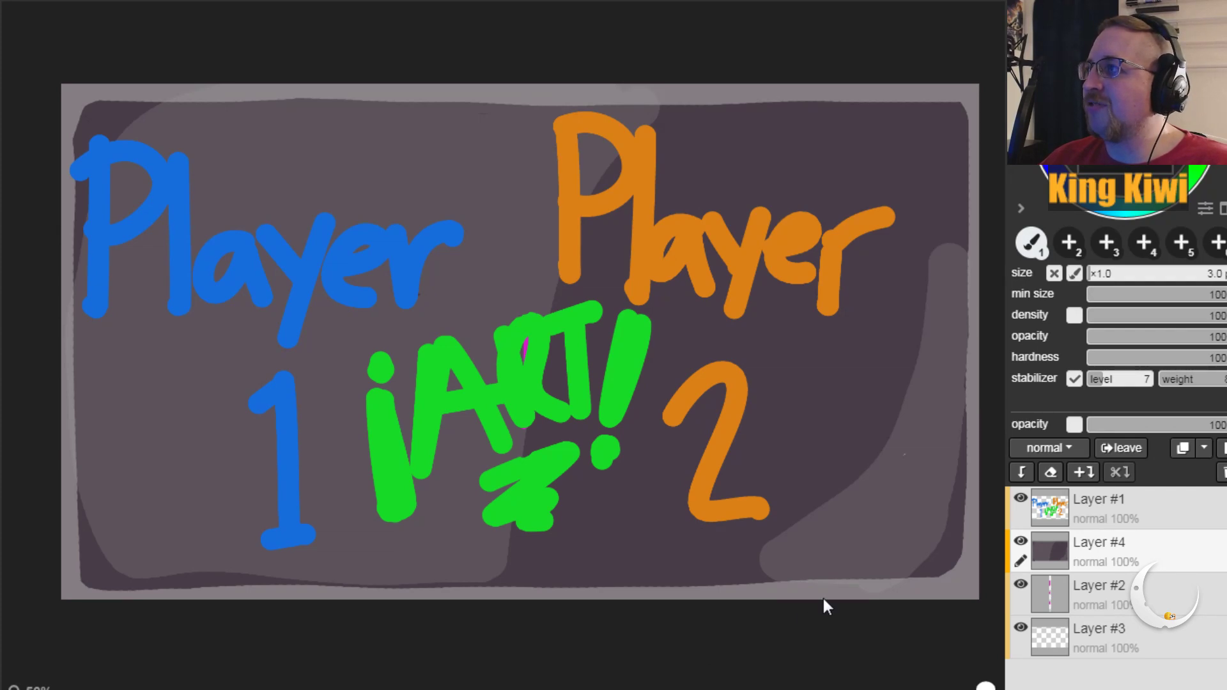
Step: Transfer the lettering on Layer #1 down into Layer #4 and delete the emptied Layer #1
left_click(1145, 505)
left_click(1076, 471)
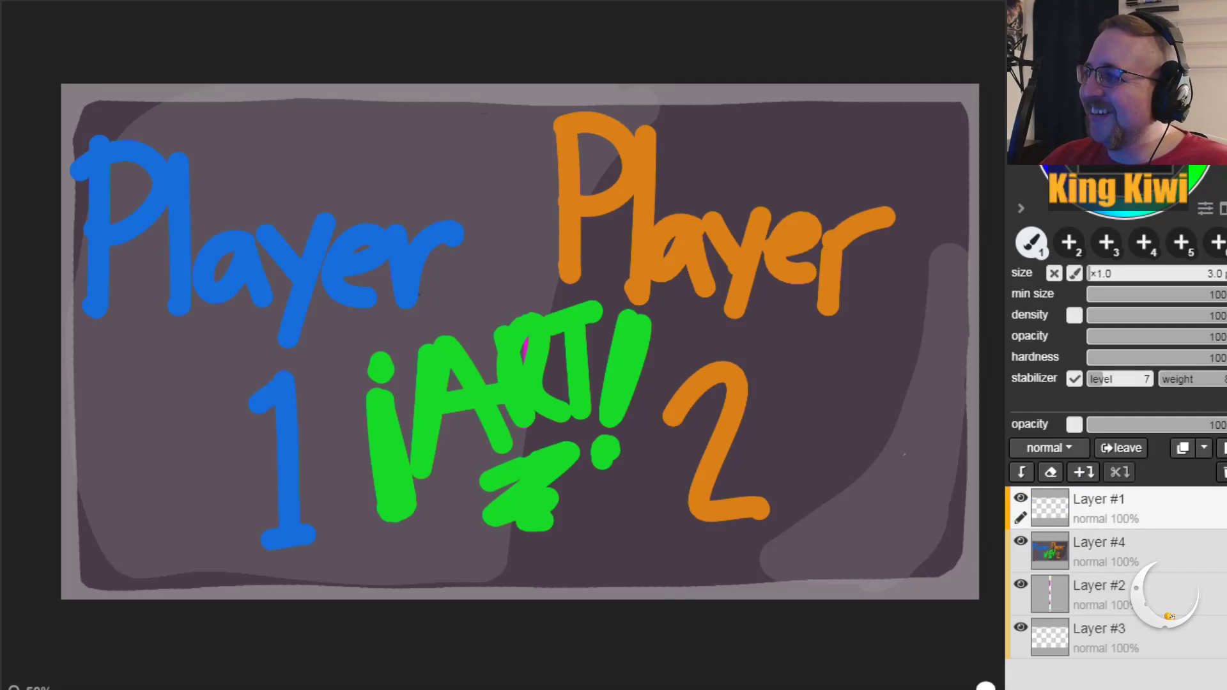
left_click(1222, 471)
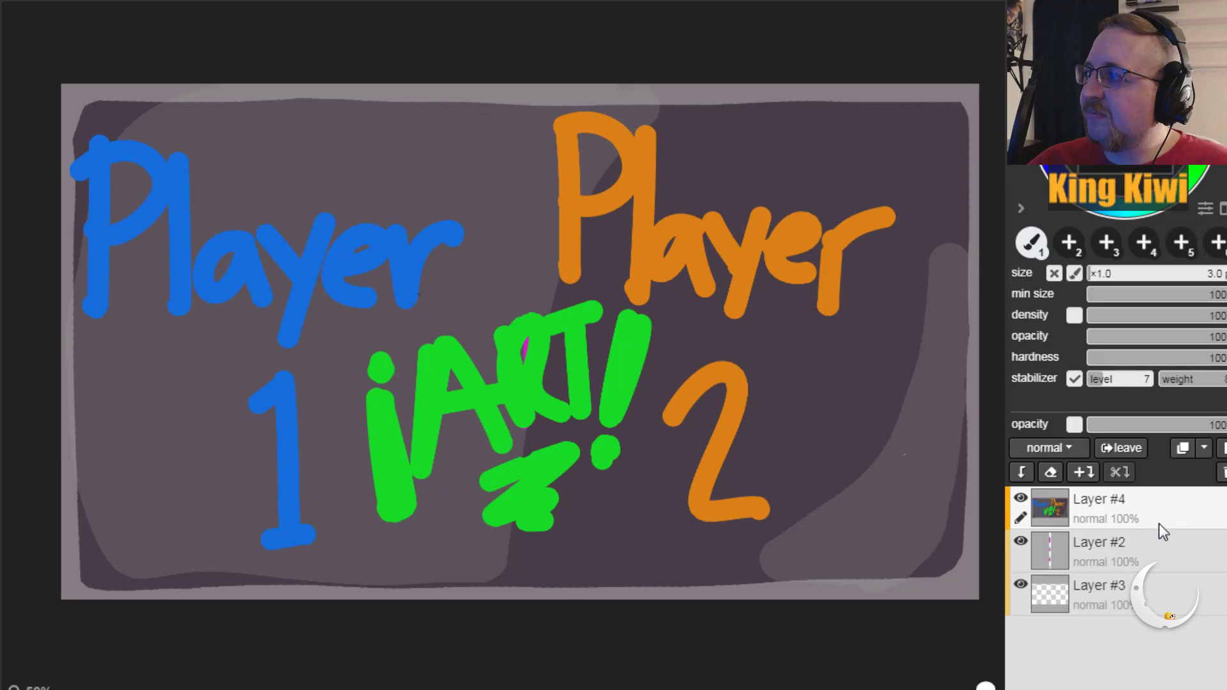
Step: Hide Layer #4 and make Layer #3 the active drawing layer
left_click(1021, 492)
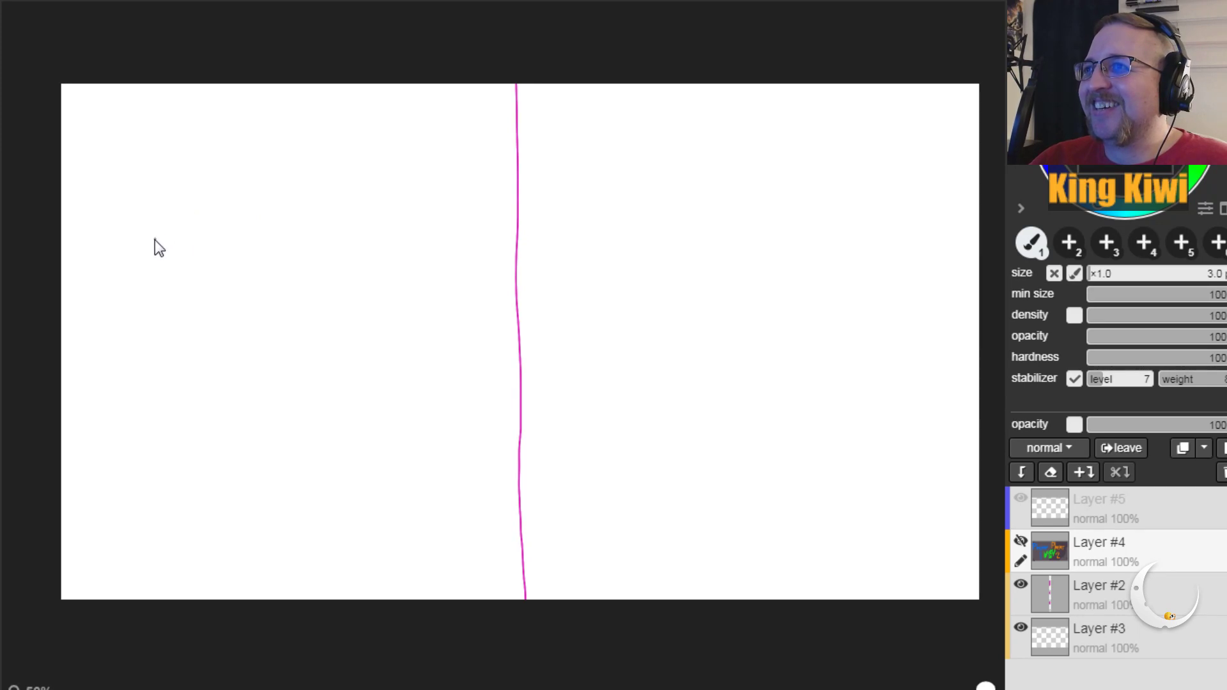
left_click(141, 308)
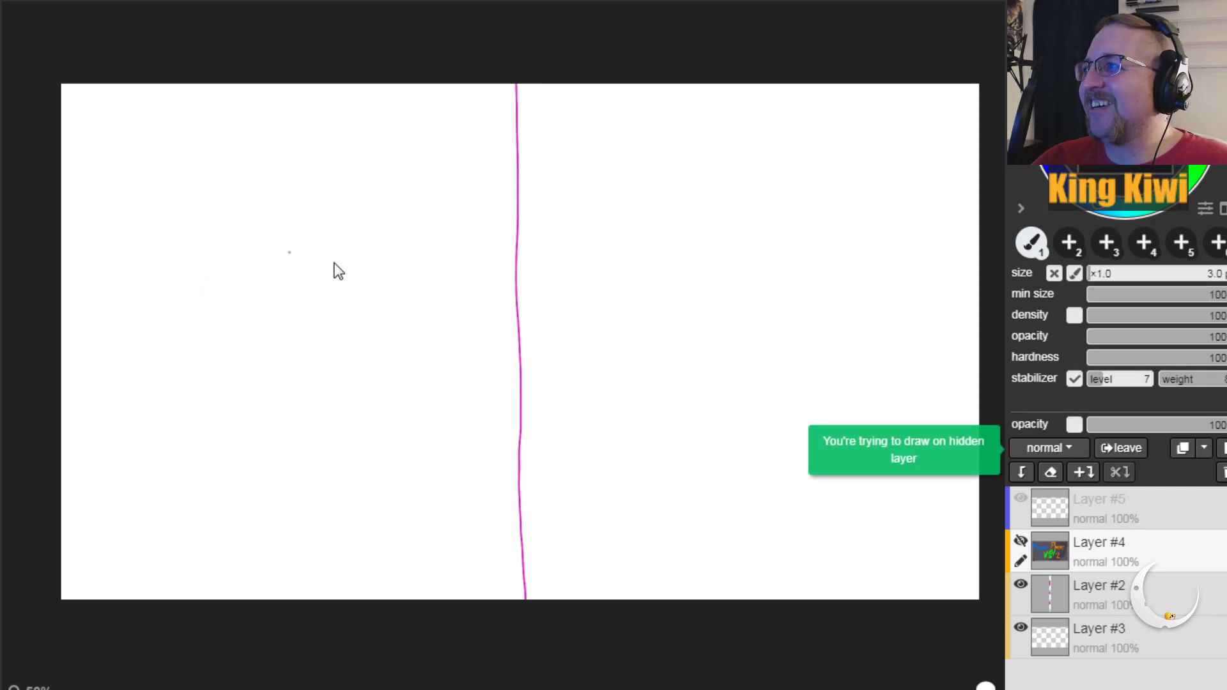
left_click(1051, 642)
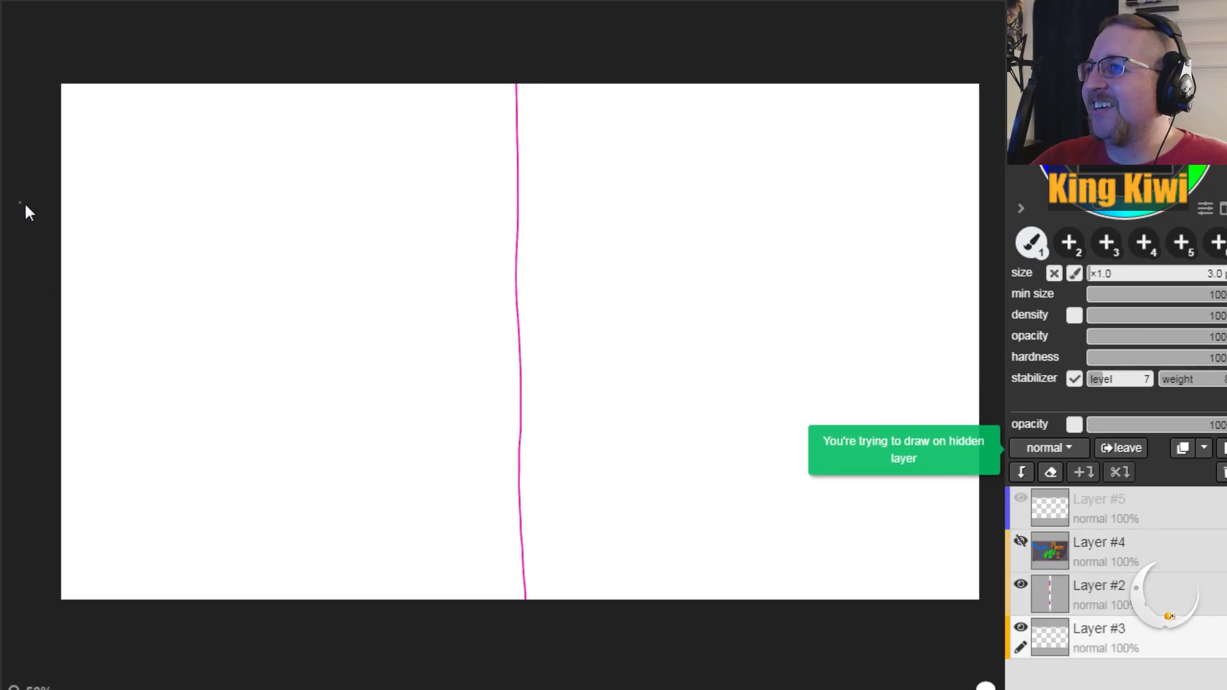
Step: Handwrite "Fuck you" in thin grey strokes on the canvas's left half and underline it
left_click_drag(150, 223, 133, 364)
mouse_move(154, 301)
left_mouse_down()
mouse_move(192, 355)
mouse_move(218, 335)
mouse_move(246, 277)
mouse_move(259, 276)
mouse_move(268, 316)
left_mouse_up()
left_click_drag(241, 228, 273, 311)
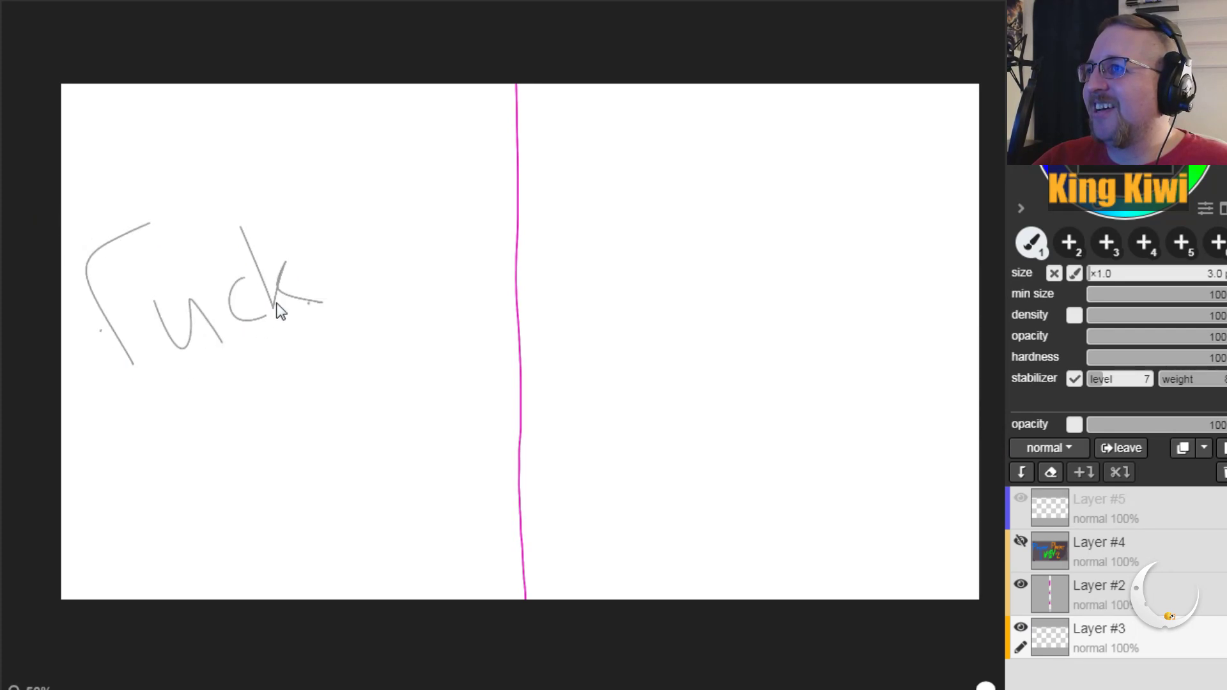
left_click_drag(88, 326, 154, 305)
mouse_move(113, 397)
left_mouse_down()
mouse_move(174, 419)
mouse_move(178, 465)
left_mouse_up()
mouse_move(218, 382)
left_mouse_down()
mouse_move(248, 393)
mouse_move(202, 387)
mouse_move(288, 352)
mouse_move(310, 386)
left_mouse_up()
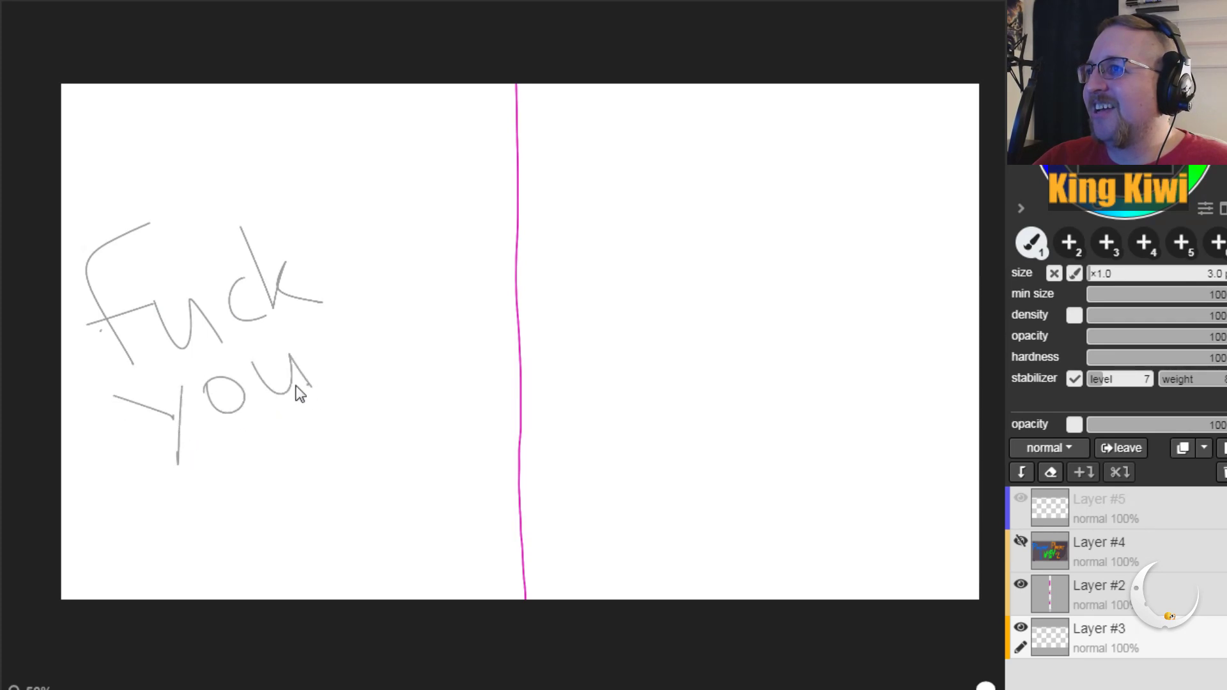
left_click_drag(183, 472, 359, 416)
Step: Draw a small heart with a face inside it beside the handwritten words
left_click(365, 244)
mouse_move(365, 243)
left_mouse_down()
mouse_move(420, 220)
mouse_move(370, 241)
mouse_move(351, 273)
mouse_move(355, 297)
left_mouse_up()
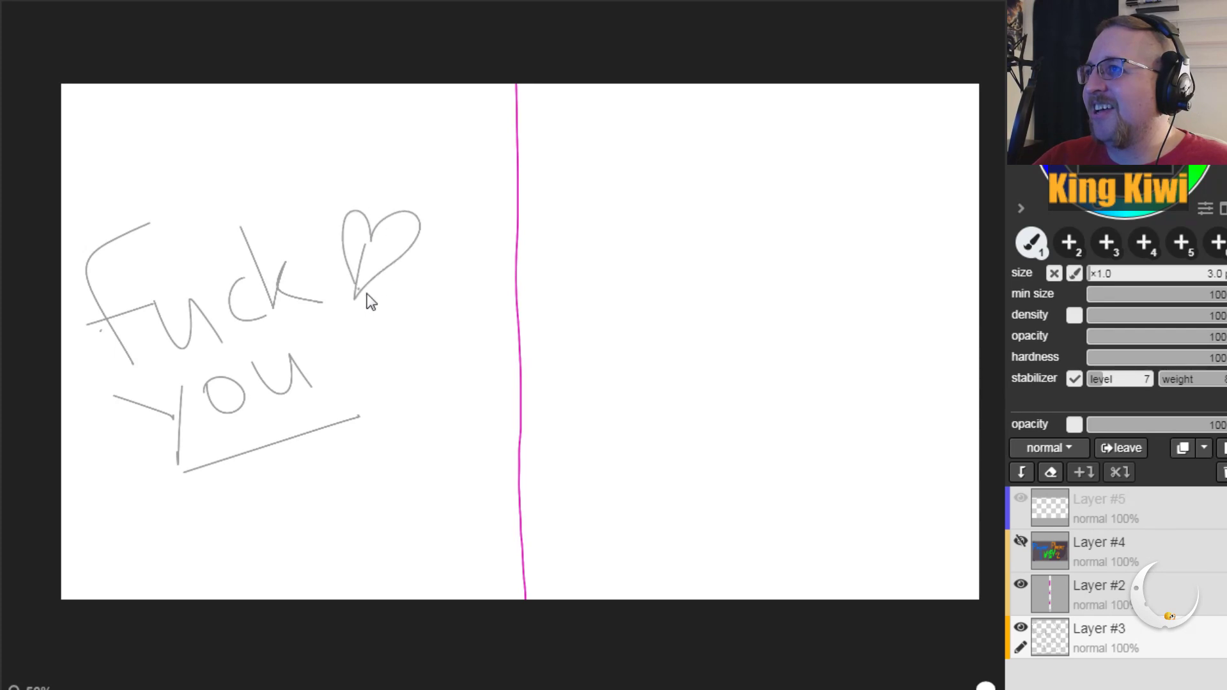
mouse_move(356, 230)
left_mouse_down()
mouse_move(355, 241)
mouse_move(392, 235)
mouse_move(395, 262)
left_mouse_up()
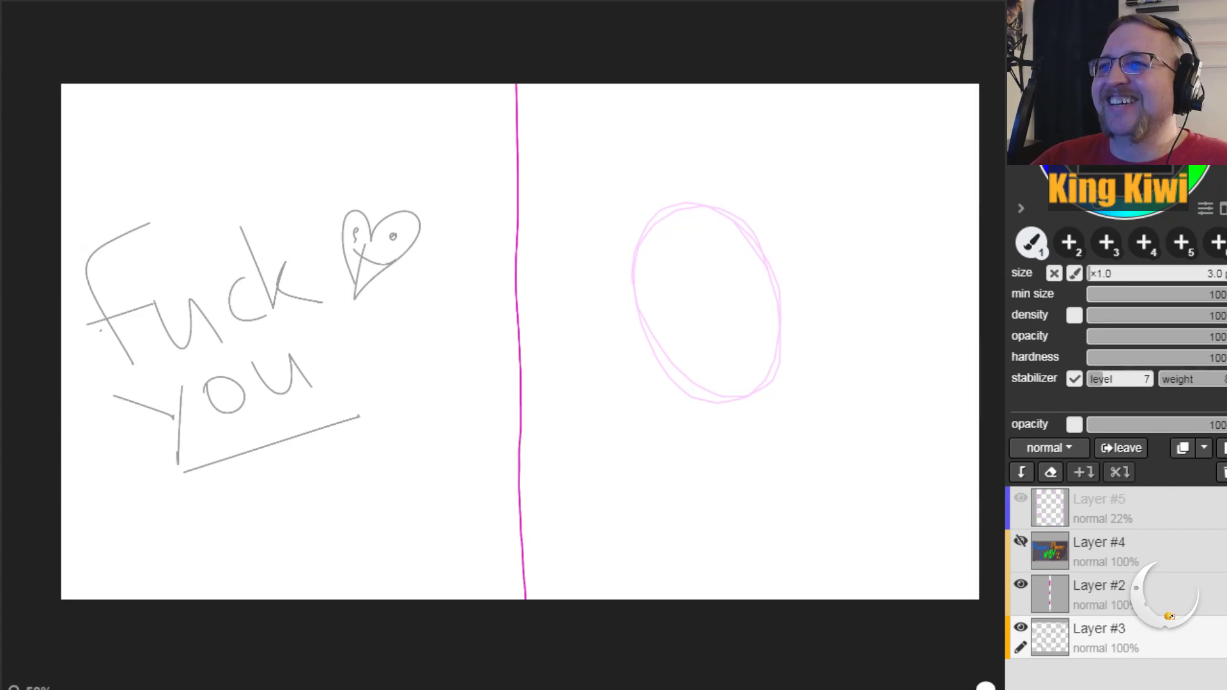
Step: Erase the handwriting and the heart from the canvas's left half with a 39 px eraser
key("e")
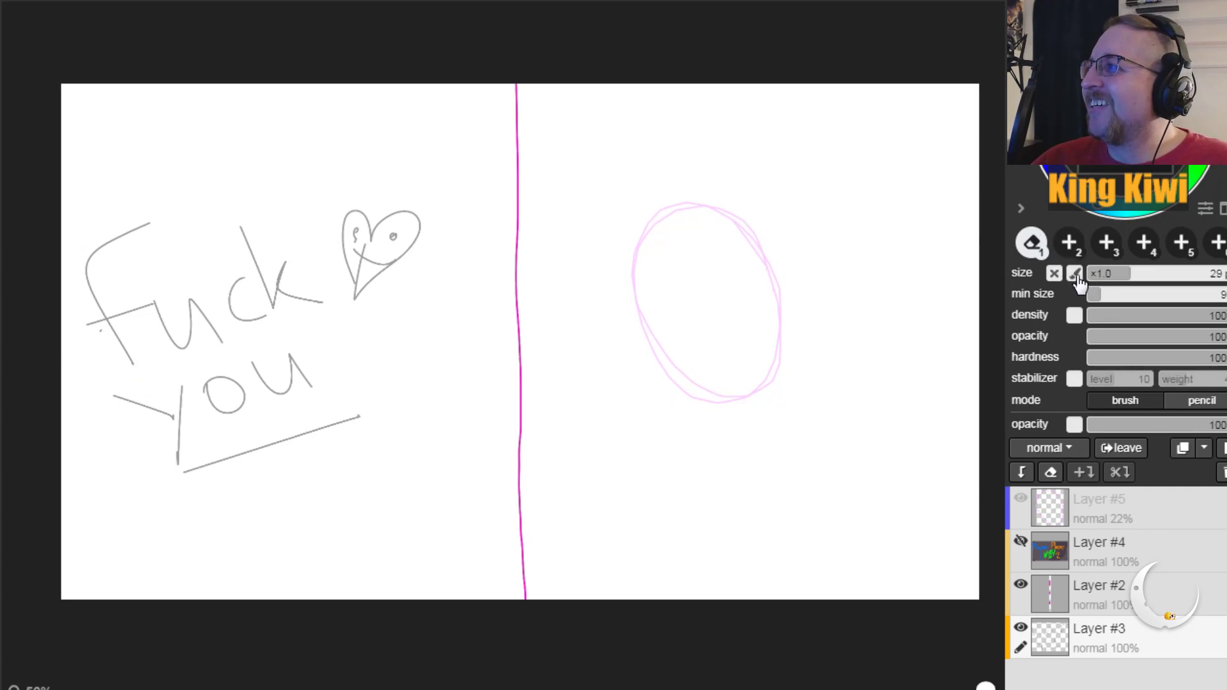
left_click_drag(1138, 274, 1147, 274)
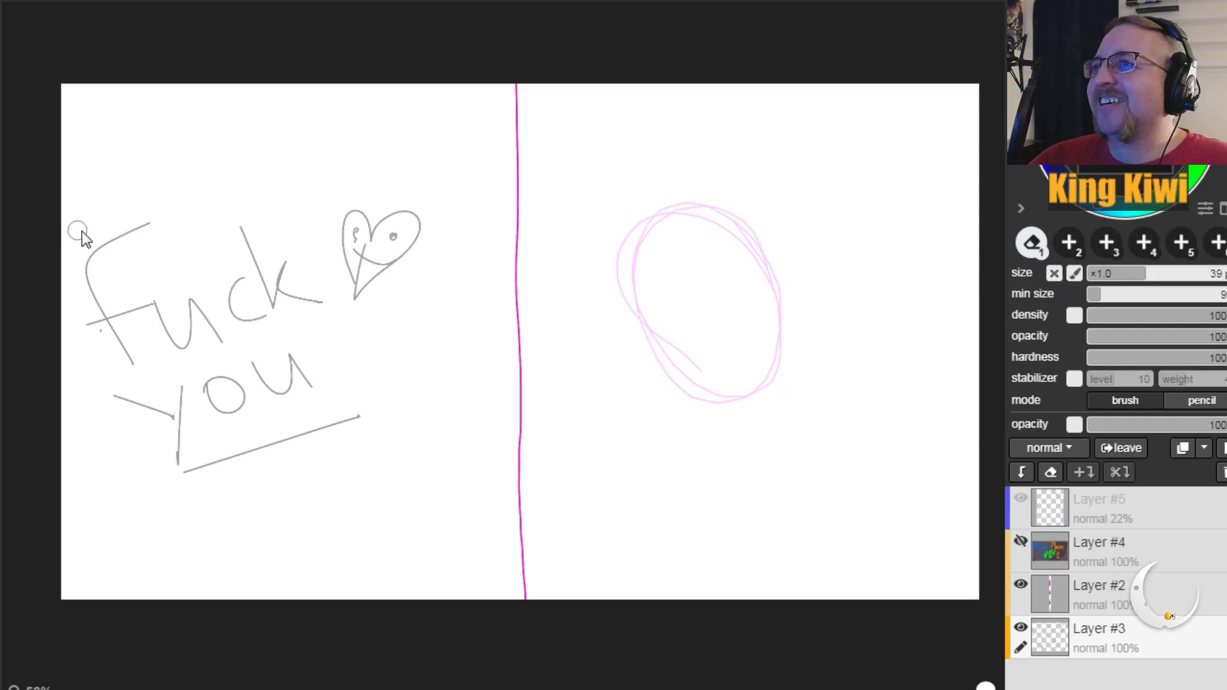
mouse_move(44, 356)
left_mouse_down()
mouse_move(153, 200)
mouse_move(66, 373)
mouse_move(114, 295)
mouse_move(209, 192)
mouse_move(90, 431)
mouse_move(282, 180)
mouse_move(189, 424)
mouse_move(352, 195)
mouse_move(298, 229)
mouse_move(333, 181)
mouse_move(271, 265)
mouse_move(259, 248)
mouse_move(139, 400)
mouse_move(131, 392)
mouse_move(116, 433)
mouse_move(192, 453)
mouse_move(172, 468)
mouse_move(241, 351)
mouse_move(214, 462)
mouse_move(262, 484)
mouse_move(288, 375)
mouse_move(308, 361)
mouse_move(369, 403)
mouse_move(353, 423)
mouse_move(364, 417)
mouse_move(328, 294)
mouse_move(300, 276)
mouse_move(330, 213)
mouse_move(379, 161)
mouse_move(369, 257)
mouse_move(402, 200)
left_mouse_up()
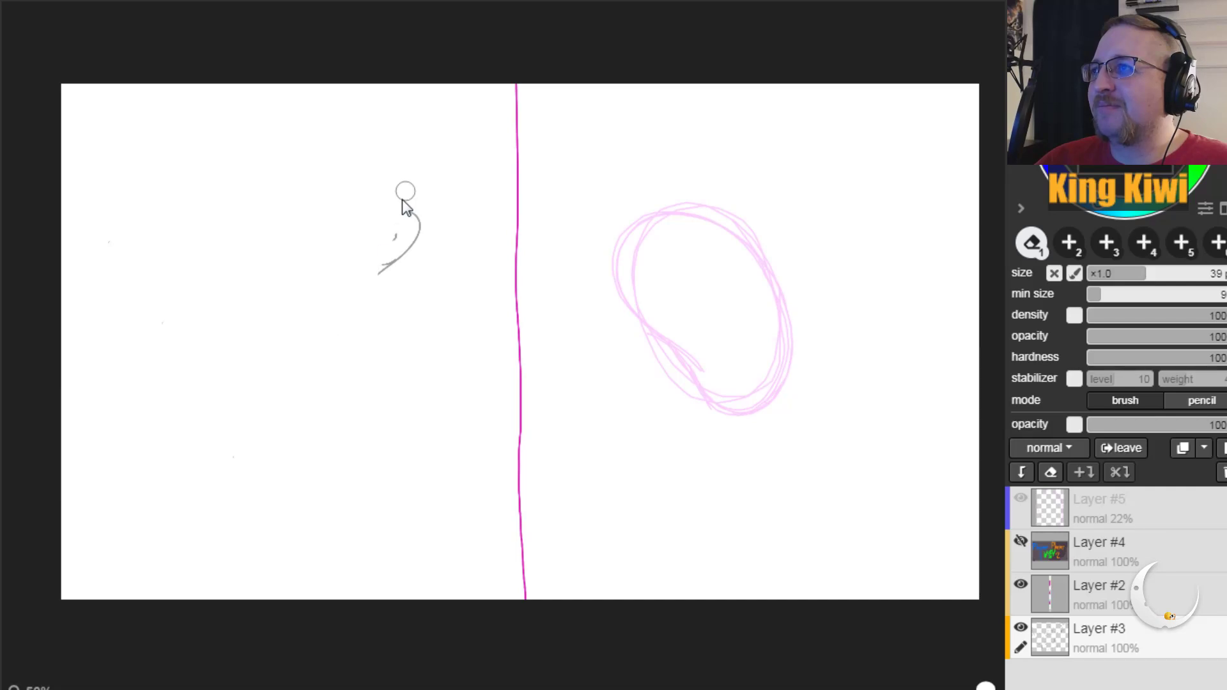
left_click_drag(391, 257, 375, 225)
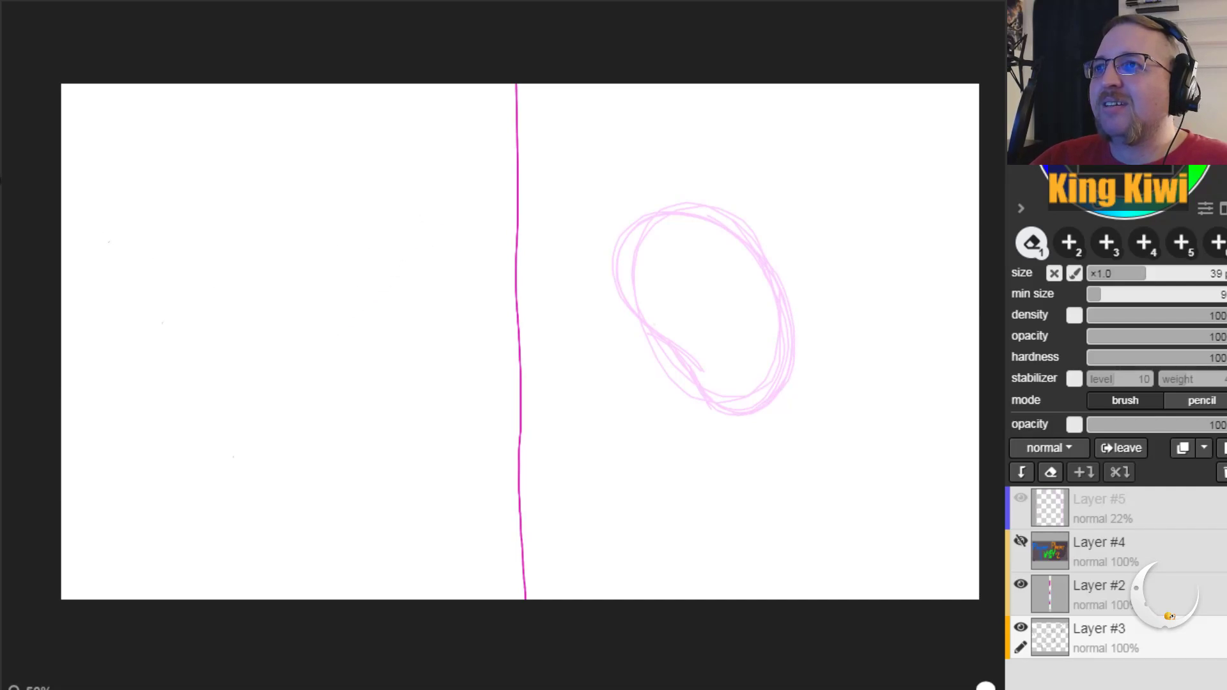
Step: Sketch the start of an armchair with the 3 px grey brush: seat front, vertical armrest edges and slanted inner armrest tops
key("b")
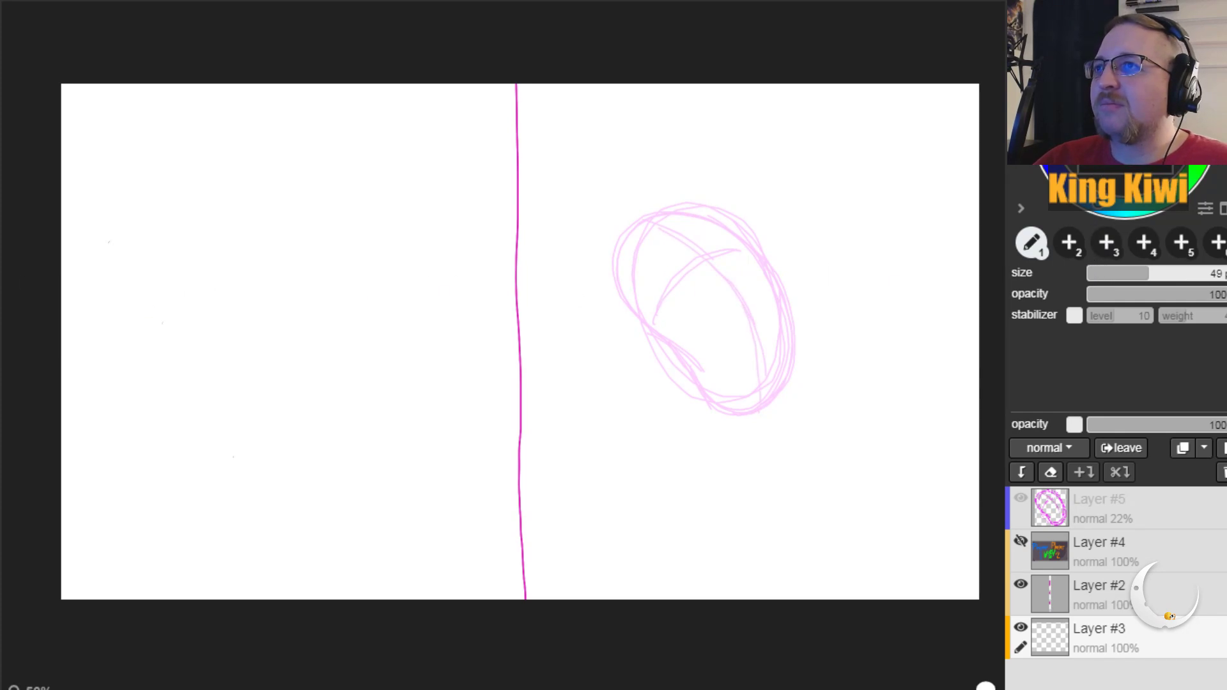
key("b")
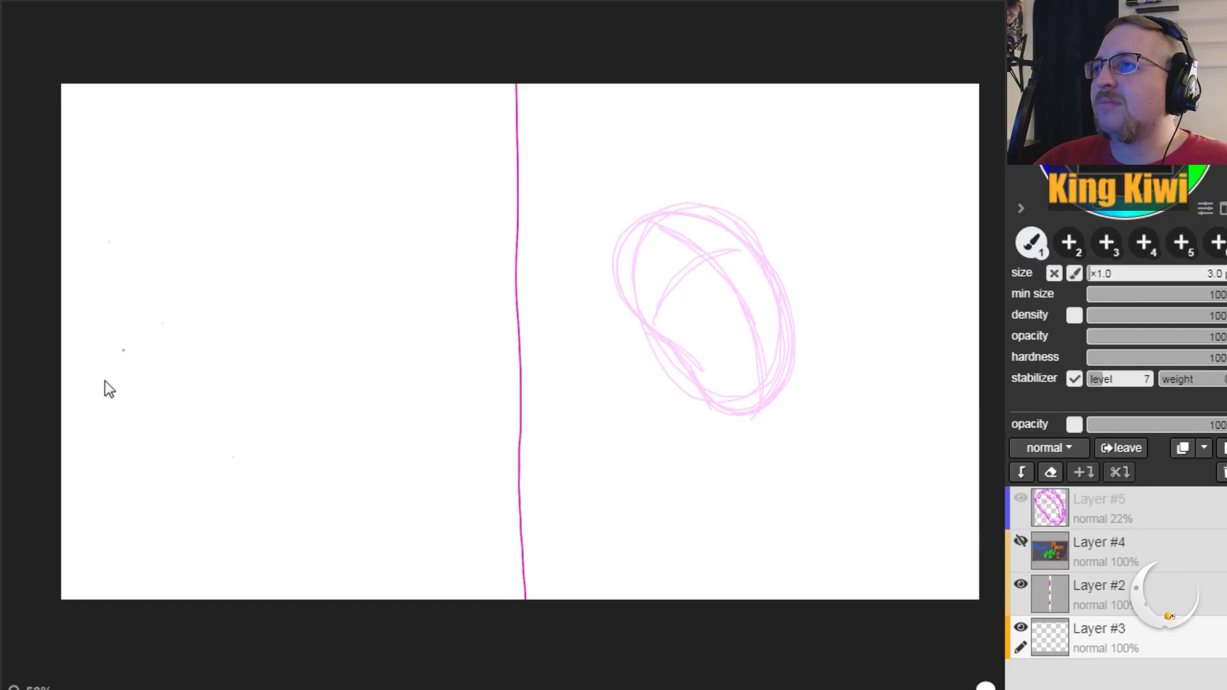
mouse_move(179, 344)
left_mouse_down()
mouse_move(177, 258)
mouse_move(164, 391)
mouse_move(160, 263)
mouse_move(165, 275)
left_mouse_up()
mouse_move(219, 408)
left_mouse_down()
mouse_move(329, 397)
mouse_move(197, 391)
mouse_move(186, 431)
mouse_move(294, 401)
mouse_move(301, 421)
mouse_move(402, 405)
left_mouse_up()
mouse_move(413, 317)
left_mouse_down()
mouse_move(410, 413)
mouse_move(405, 305)
left_mouse_up()
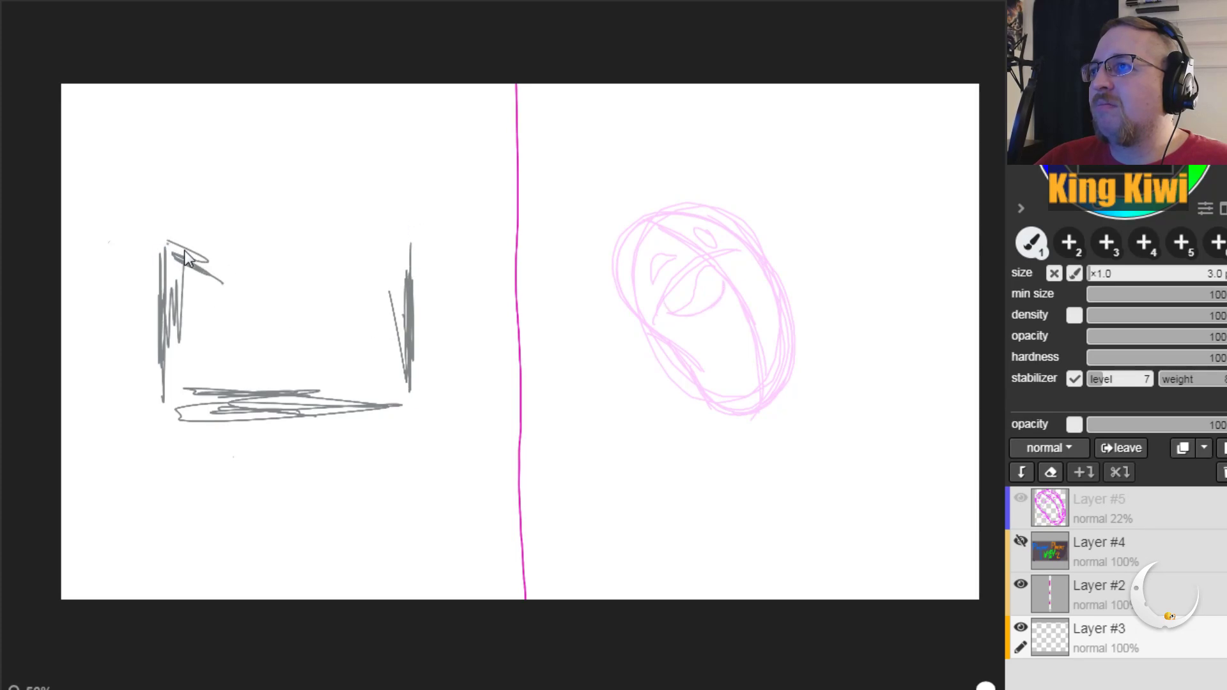
left_click_drag(374, 262, 362, 264)
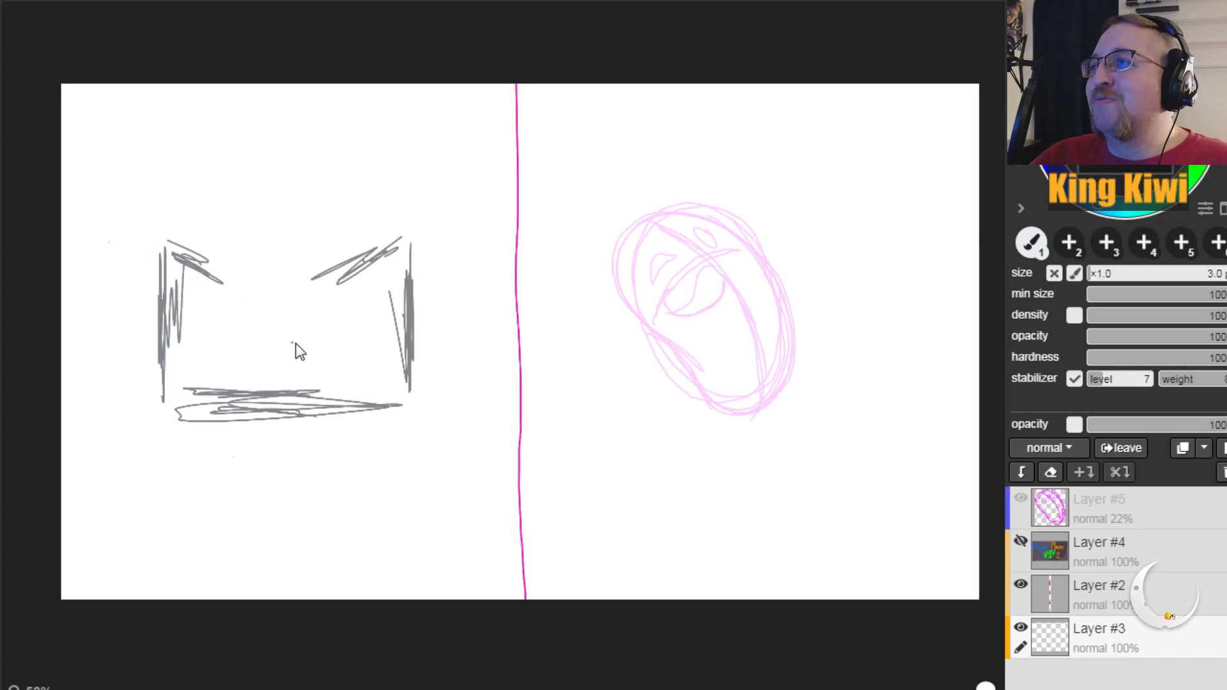
Step: Add the armchair's inner vertical edges beside the seat and the flat tops and long outer sides of both armrests
mouse_move(229, 287)
left_mouse_down()
mouse_move(235, 358)
mouse_move(223, 377)
left_mouse_up()
left_click_drag(334, 265, 335, 397)
mouse_move(352, 280)
left_mouse_down()
mouse_move(337, 368)
mouse_move(346, 331)
left_mouse_up()
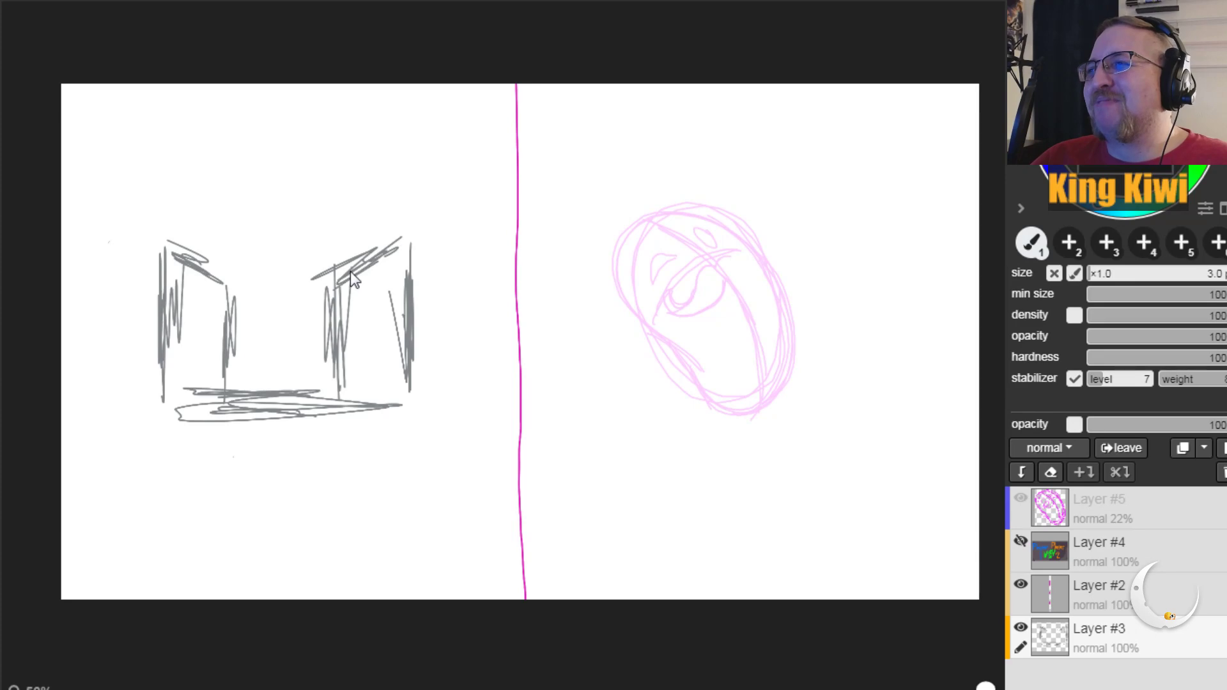
left_click_drag(432, 232, 444, 325)
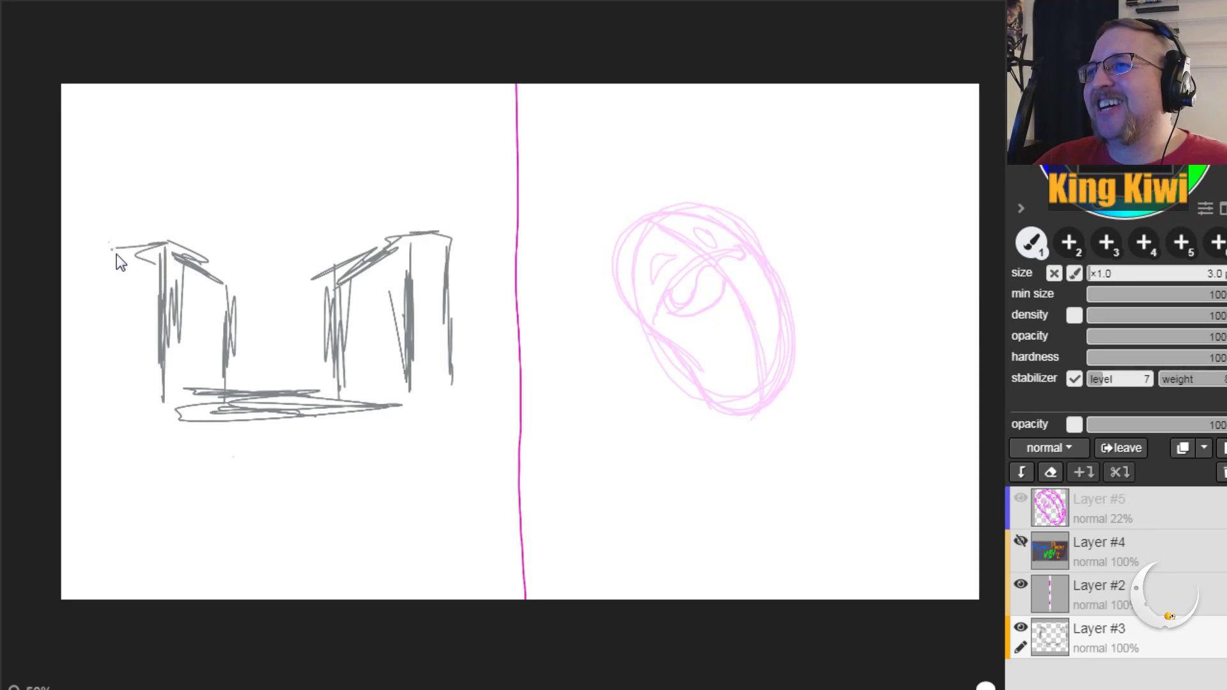
mouse_move(123, 251)
left_mouse_down()
mouse_move(131, 434)
mouse_move(126, 387)
mouse_move(151, 427)
mouse_move(144, 397)
mouse_move(133, 476)
left_mouse_up()
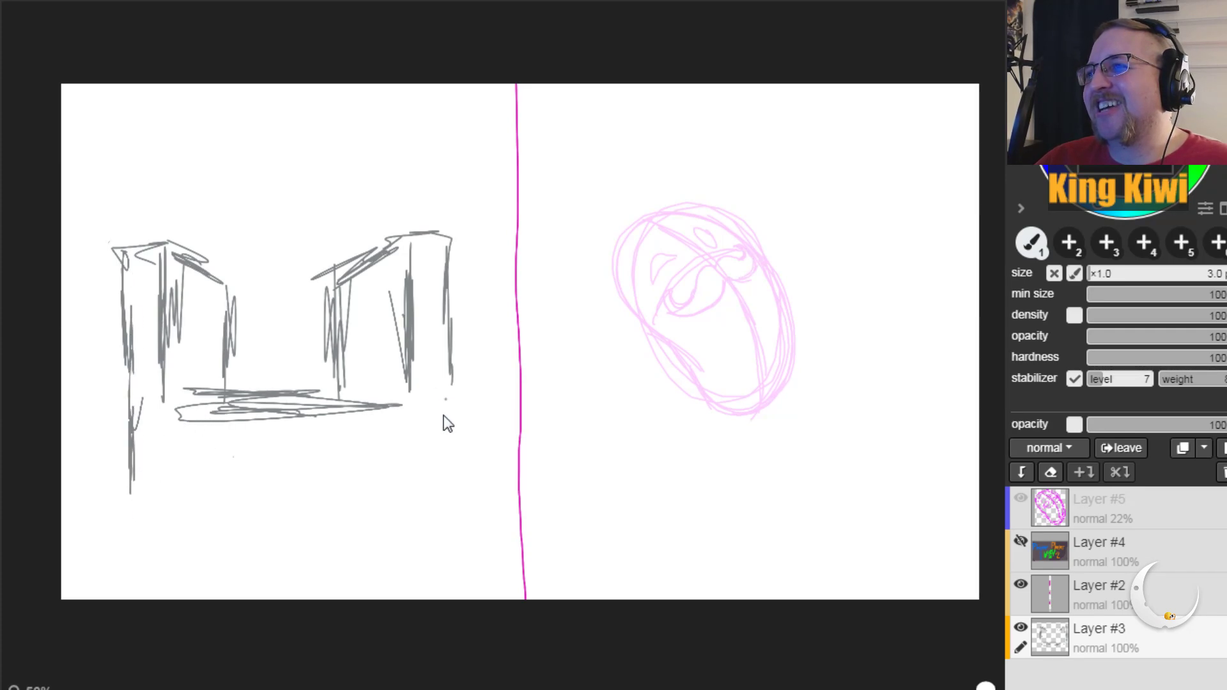
mouse_move(440, 378)
left_mouse_down()
mouse_move(440, 499)
mouse_move(461, 394)
mouse_move(470, 503)
left_mouse_up()
Step: Sketch the armchair's tall rounded backrest above the armrests and a rough floor line beneath the chair
mouse_move(207, 225)
left_mouse_down()
mouse_move(194, 159)
mouse_move(190, 255)
left_mouse_up()
mouse_move(348, 264)
left_mouse_down()
mouse_move(361, 190)
mouse_move(344, 151)
mouse_move(262, 137)
left_mouse_up()
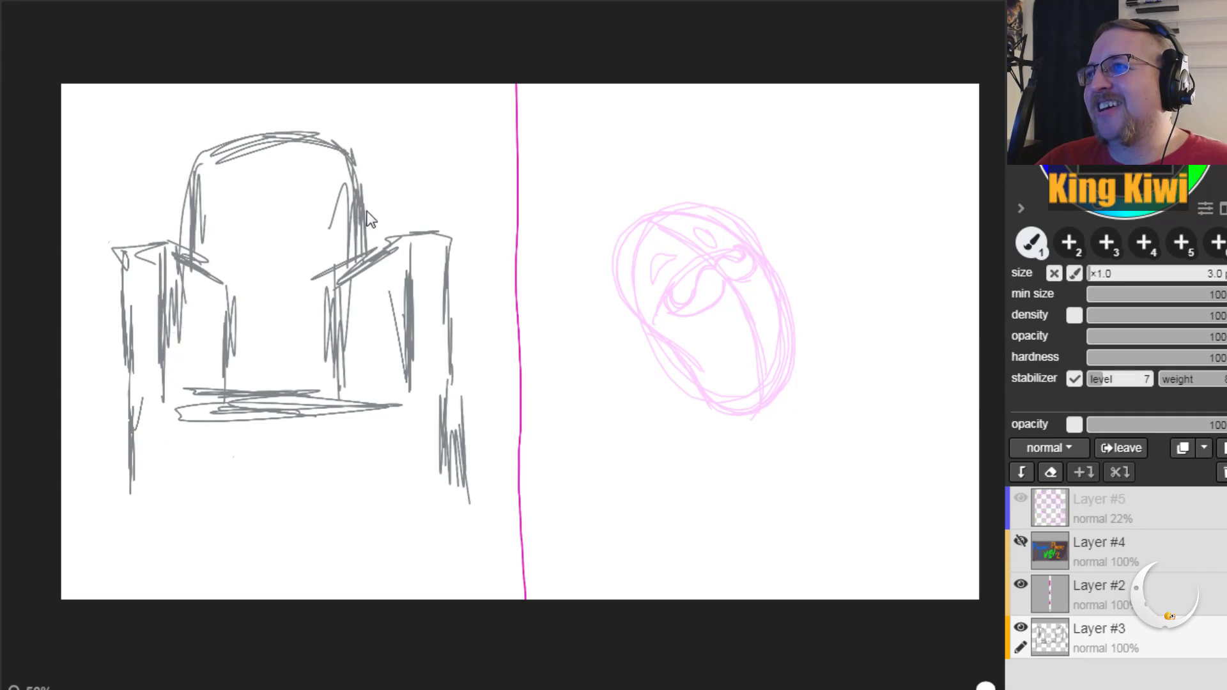
mouse_move(381, 262)
left_mouse_down()
mouse_move(363, 160)
mouse_move(314, 127)
mouse_move(342, 138)
mouse_move(217, 153)
left_mouse_up()
mouse_move(125, 278)
left_mouse_down()
mouse_move(124, 492)
mouse_move(365, 488)
mouse_move(163, 486)
mouse_move(132, 498)
mouse_move(360, 496)
mouse_move(186, 505)
mouse_move(459, 481)
mouse_move(461, 492)
mouse_move(489, 487)
left_mouse_up()
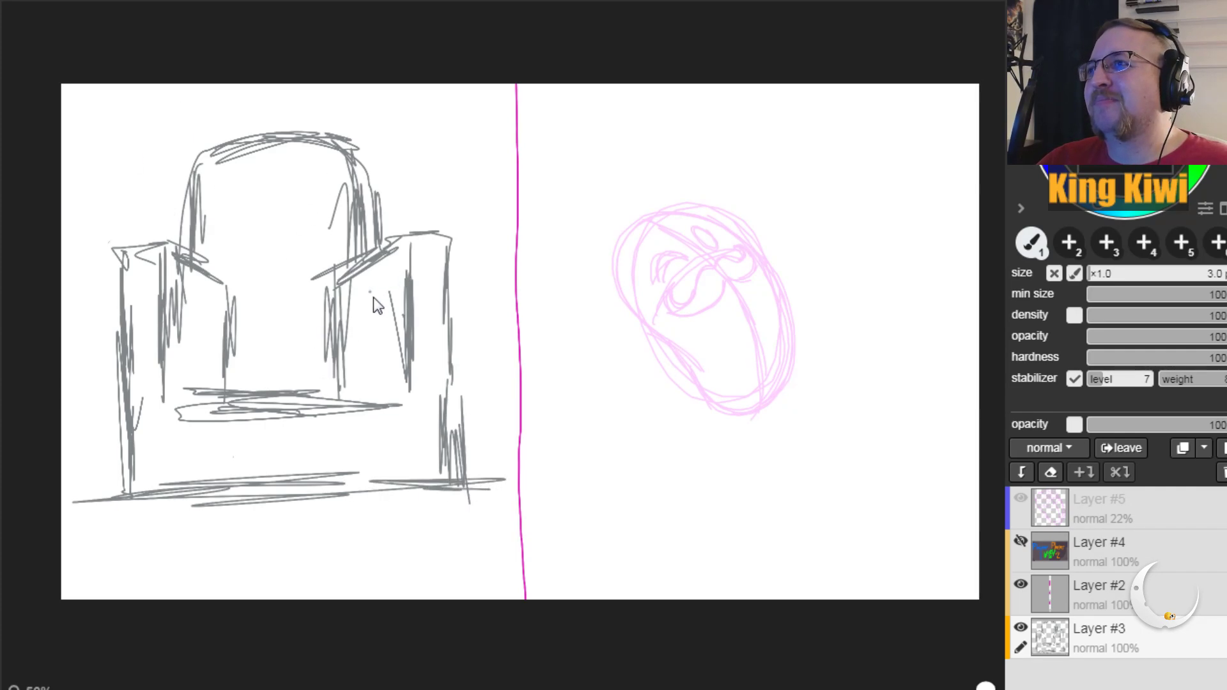
Step: Thicken the armchair's seat, armrest and backrest lines and add square corner posts to both upper corners of the backrest
mouse_move(278, 519)
left_mouse_down()
mouse_move(294, 487)
mouse_move(485, 489)
mouse_move(468, 443)
mouse_move(458, 276)
mouse_move(459, 384)
mouse_move(170, 408)
mouse_move(358, 399)
mouse_move(326, 406)
mouse_move(172, 409)
mouse_move(171, 371)
left_mouse_up()
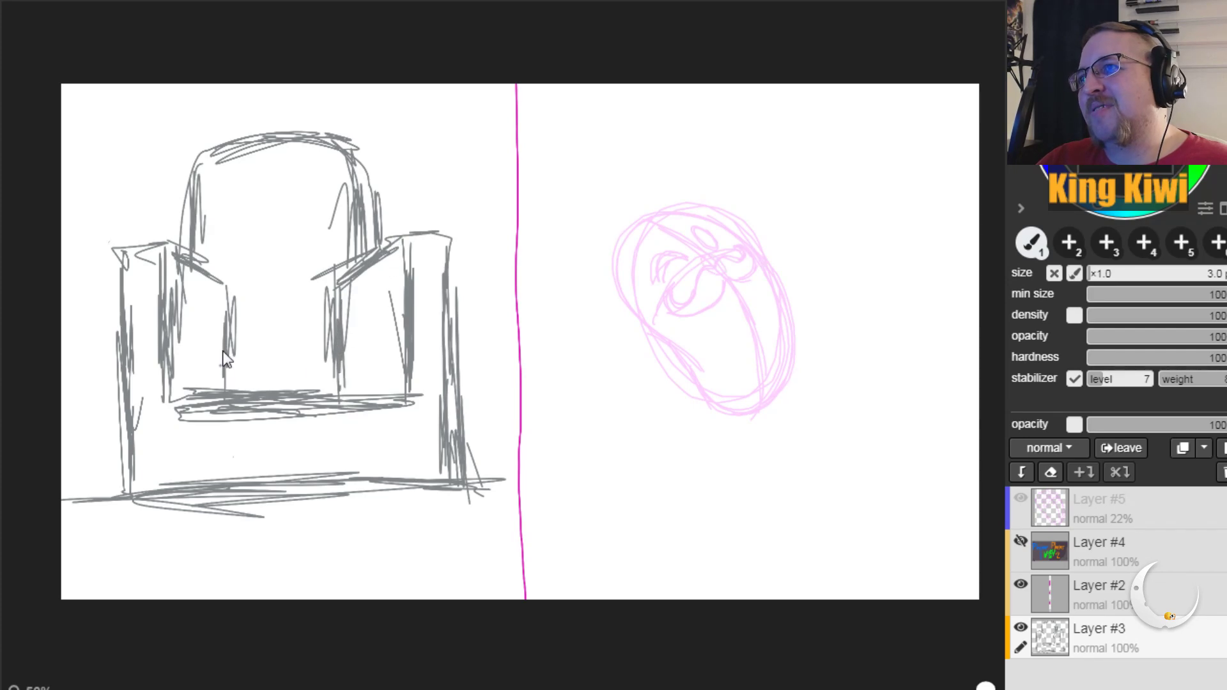
left_click_drag(228, 345, 233, 296)
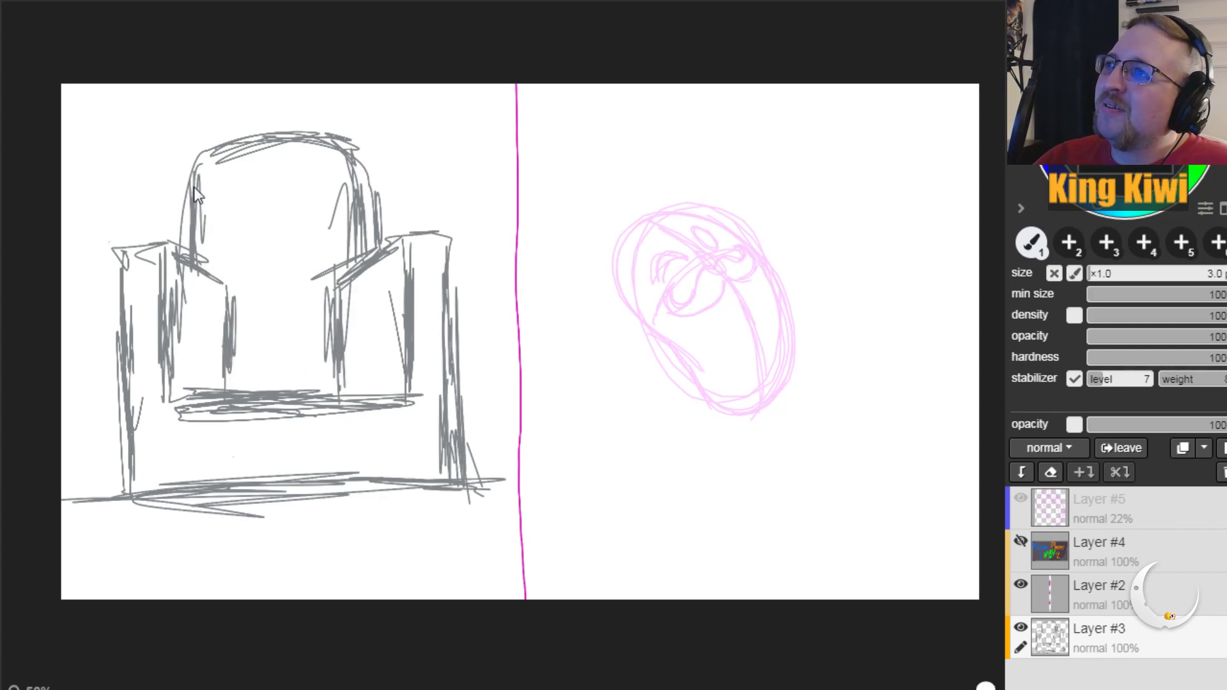
left_click_drag(370, 191, 364, 171)
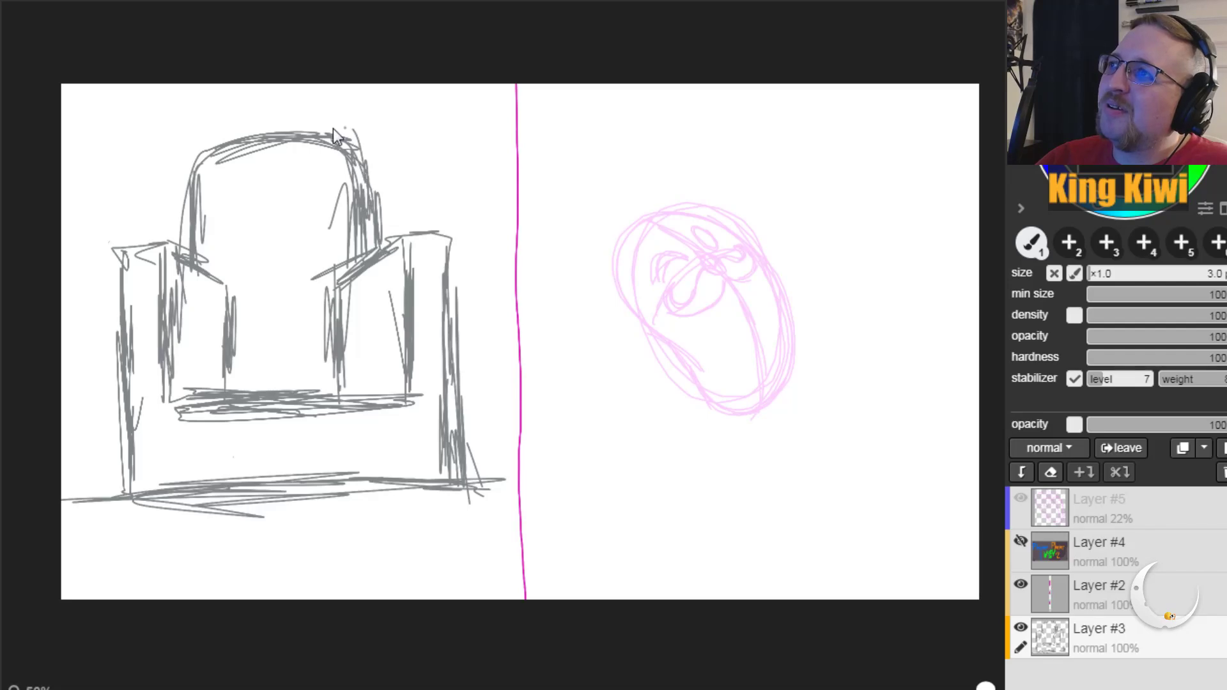
left_click_drag(200, 137, 208, 140)
left_click_drag(370, 179, 365, 136)
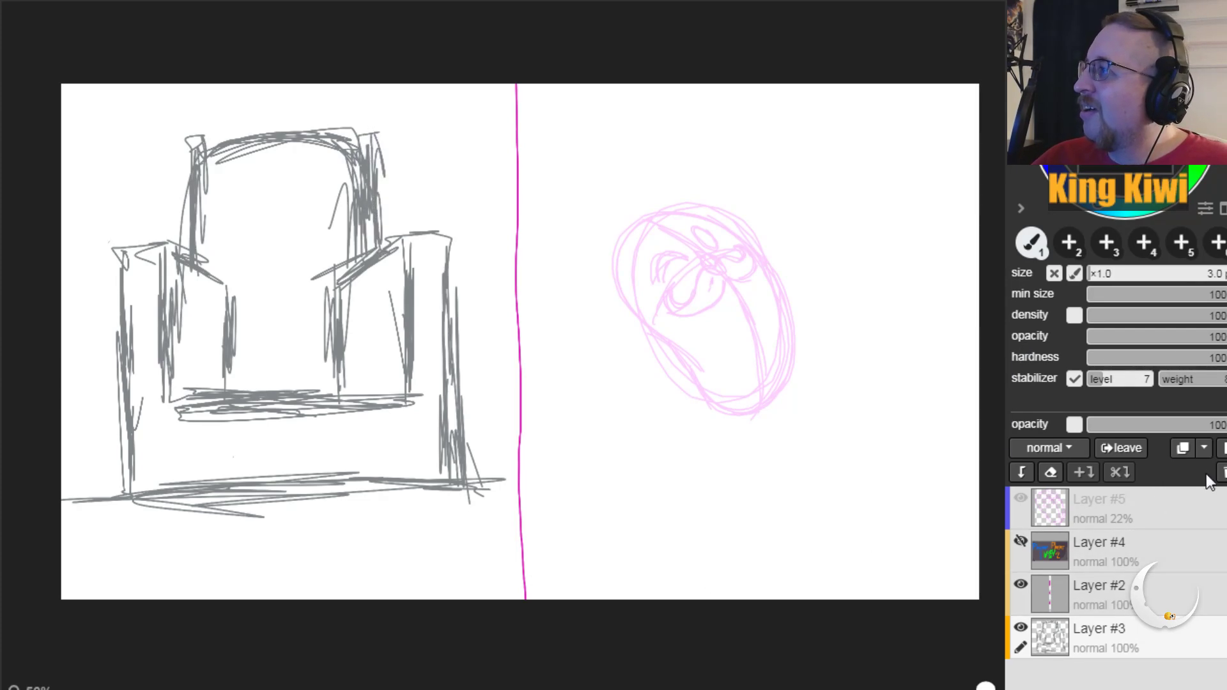
Step: Add a new layer directly above Layer #3 and make it the active drawing layer
left_click(1222, 447)
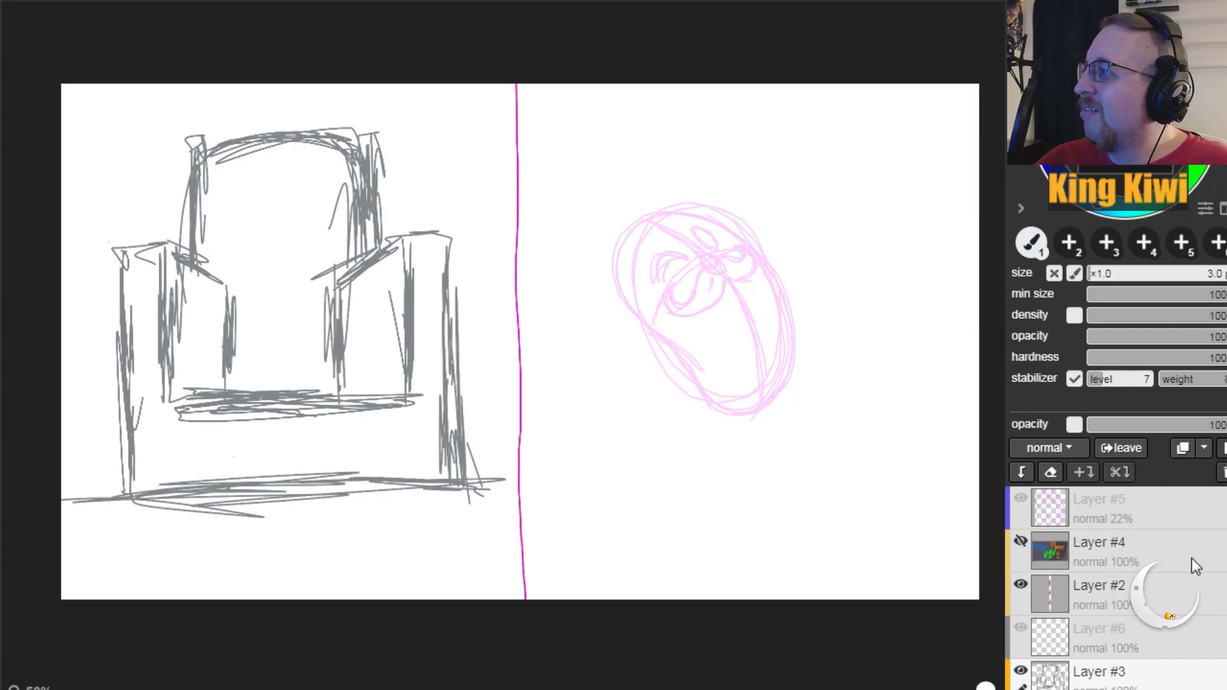
left_click(1174, 633)
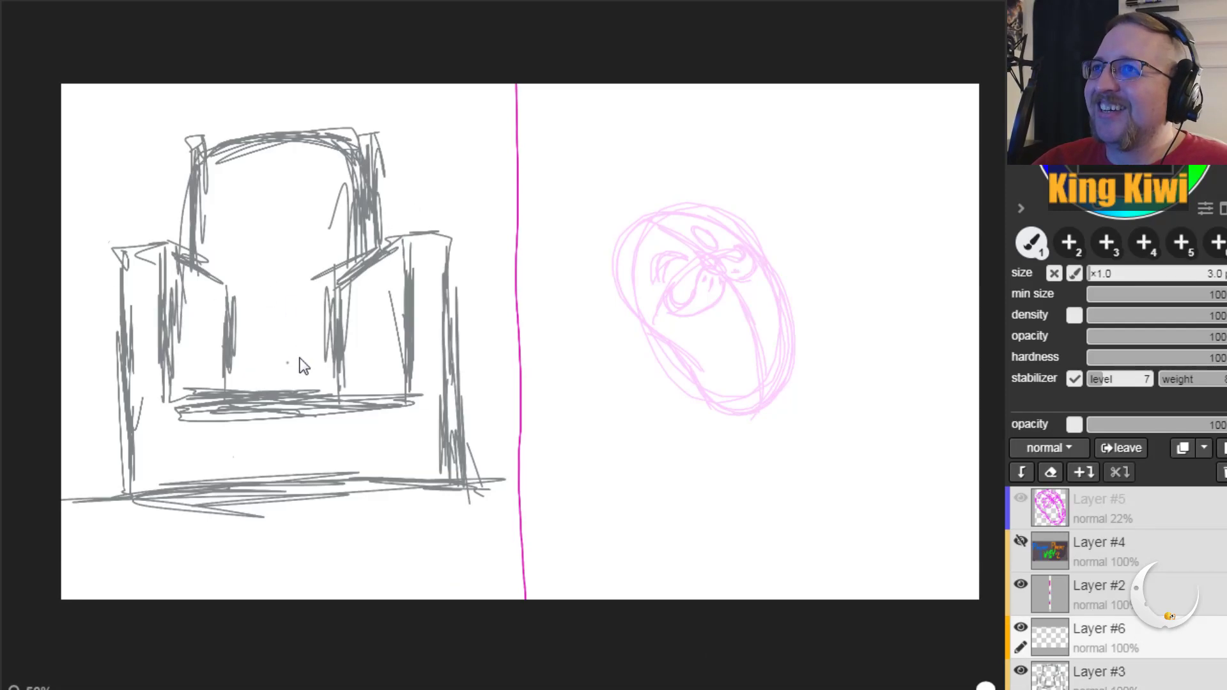
left_click_drag(235, 294, 193, 358)
left_click_drag(195, 281, 186, 399)
left_click_drag(179, 332, 198, 349)
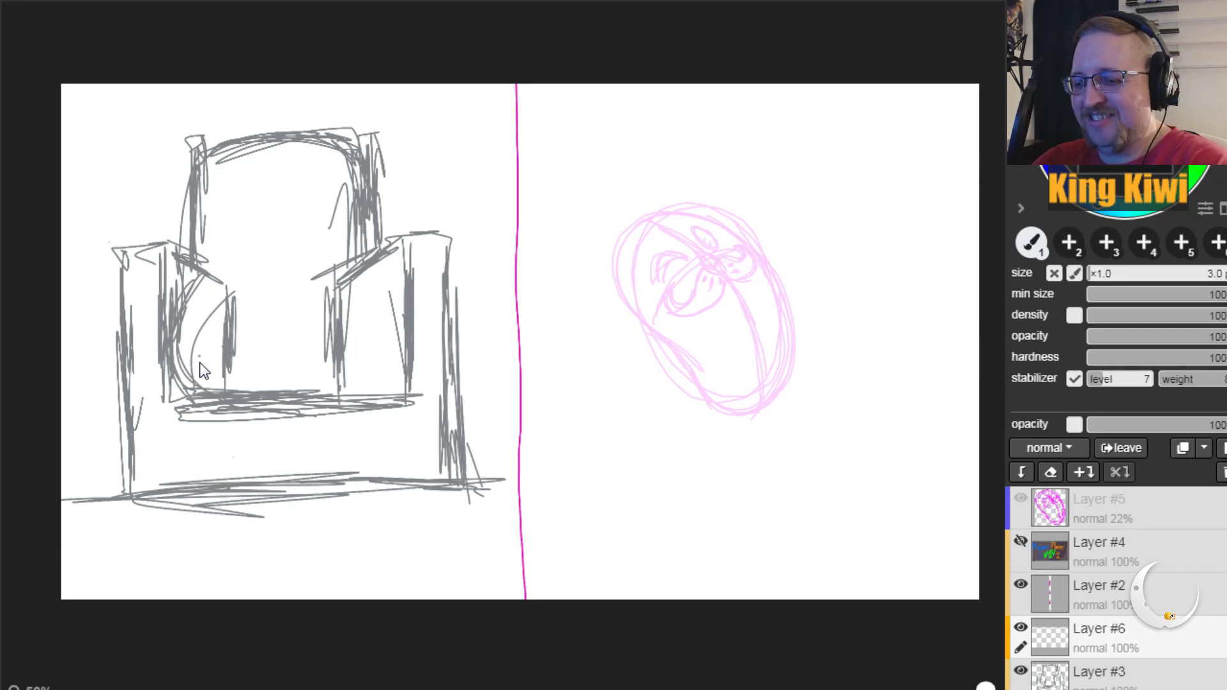
key("ctrl+z")
key("ctrl+z")
key("ctrl+z")
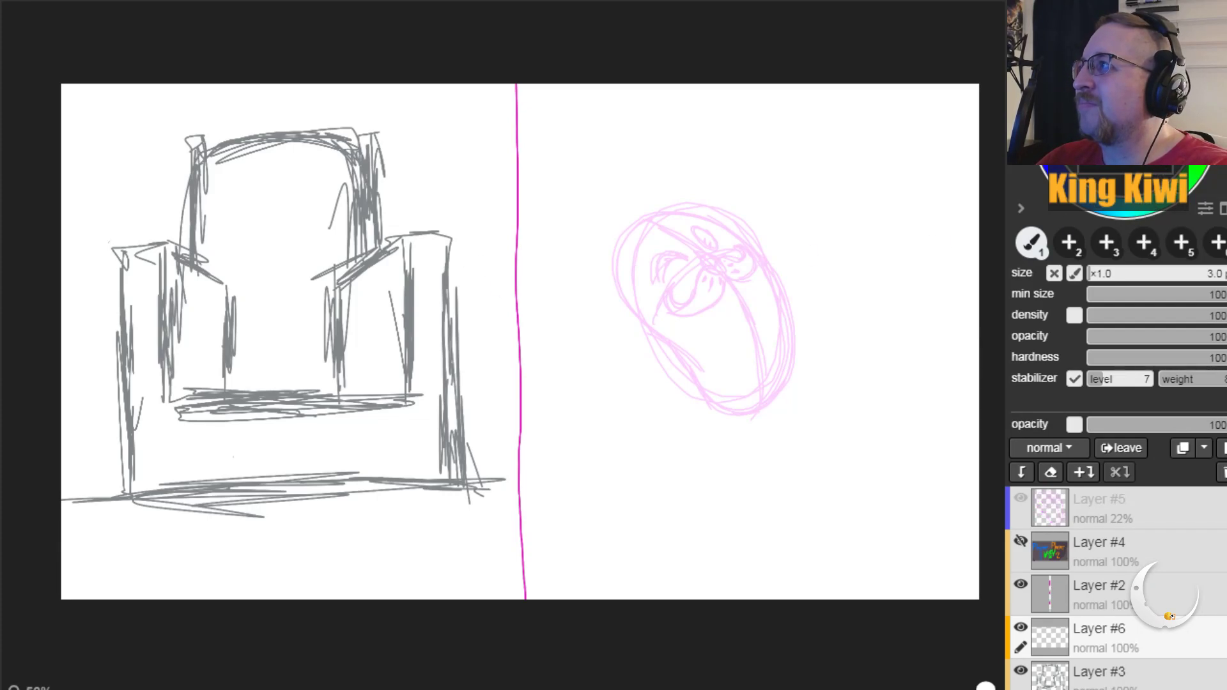
Step: Rough in a seated figure's lower body on Layer #6 in green, with a curved base along the seat and two large ovals
mouse_move(194, 344)
left_mouse_down()
mouse_move(350, 386)
mouse_move(219, 388)
mouse_move(169, 354)
mouse_move(338, 403)
mouse_move(194, 320)
mouse_move(258, 416)
mouse_move(197, 331)
mouse_move(182, 347)
mouse_move(211, 414)
left_mouse_up()
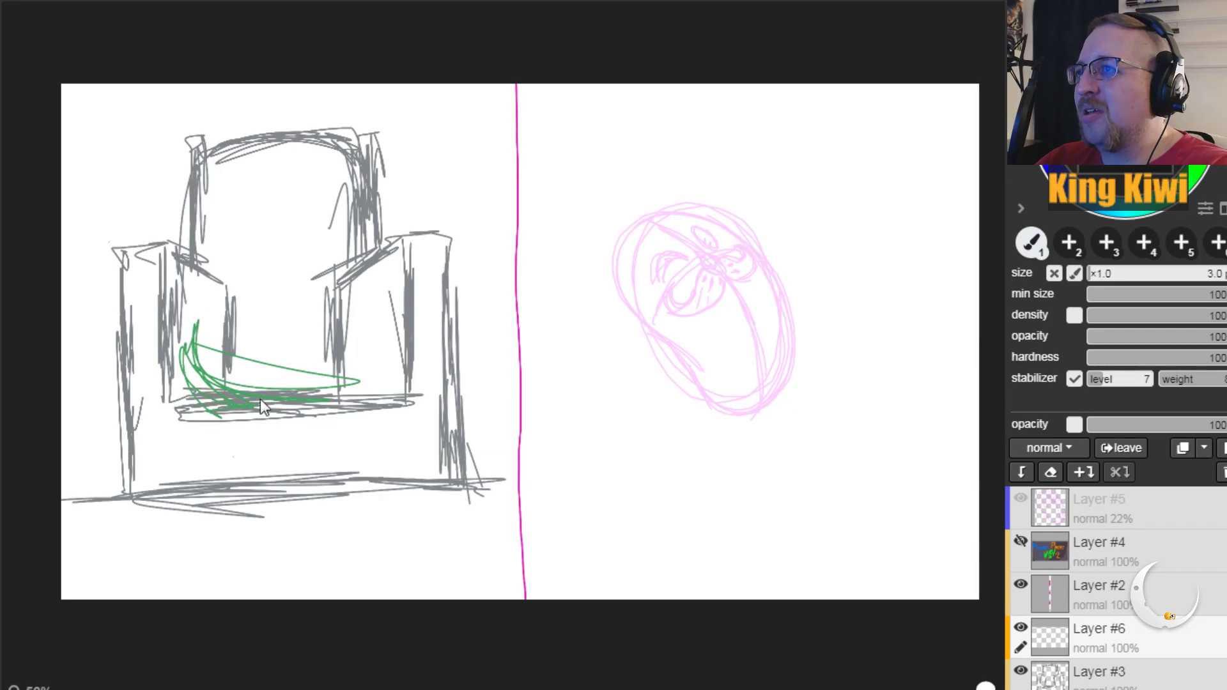
left_click_drag(186, 310, 192, 408)
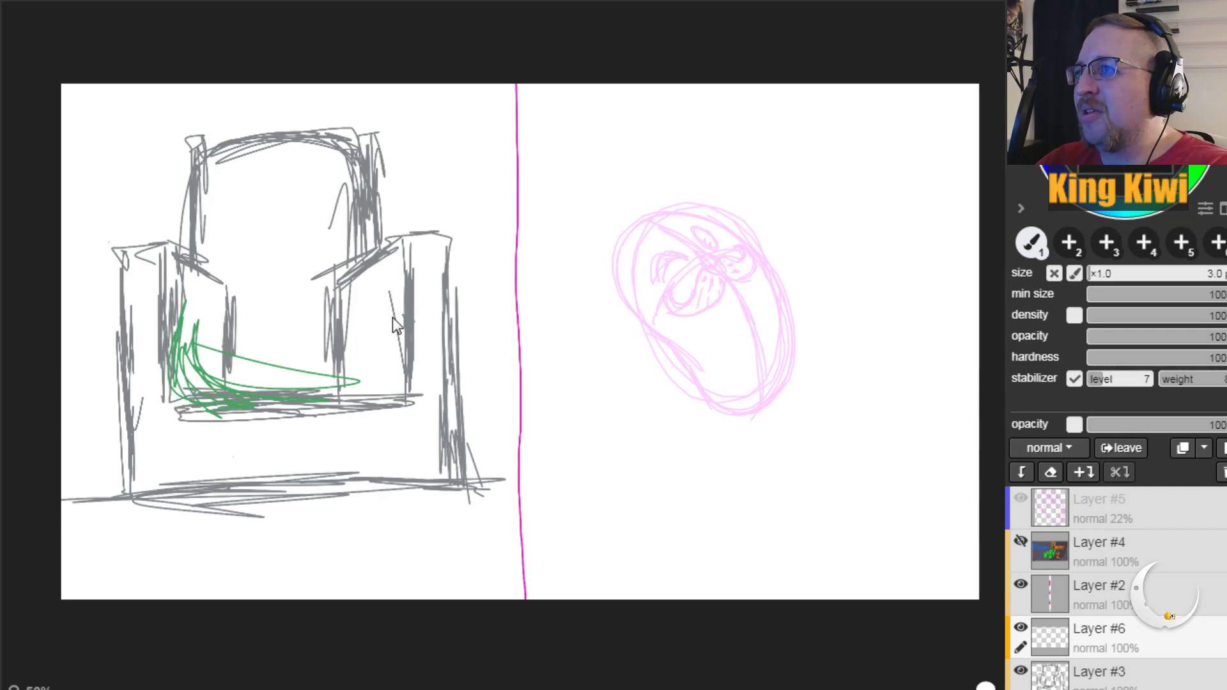
mouse_move(404, 289)
left_mouse_down()
mouse_move(385, 379)
mouse_move(407, 380)
mouse_move(416, 306)
mouse_move(405, 393)
mouse_move(405, 371)
mouse_move(374, 402)
left_mouse_up()
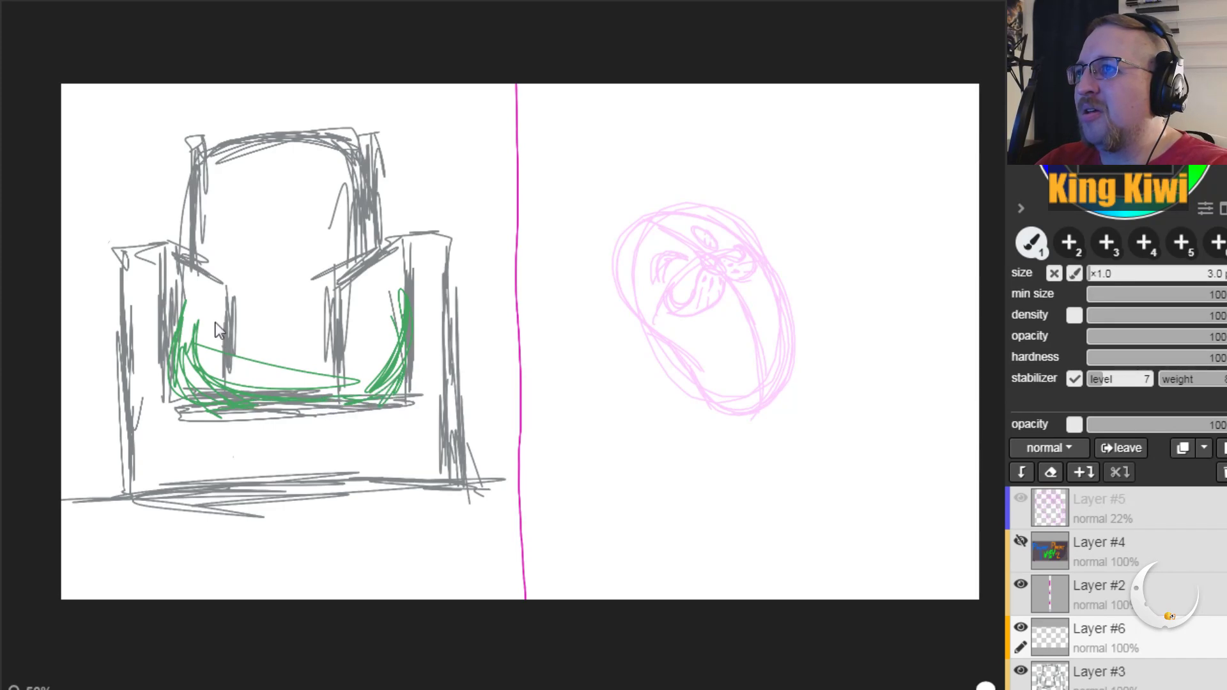
mouse_move(174, 323)
left_mouse_down()
mouse_move(187, 292)
mouse_move(241, 318)
mouse_move(179, 285)
mouse_move(171, 317)
mouse_move(242, 307)
mouse_move(249, 323)
mouse_move(235, 283)
mouse_move(173, 279)
mouse_move(160, 303)
mouse_move(242, 301)
mouse_move(155, 354)
left_mouse_up()
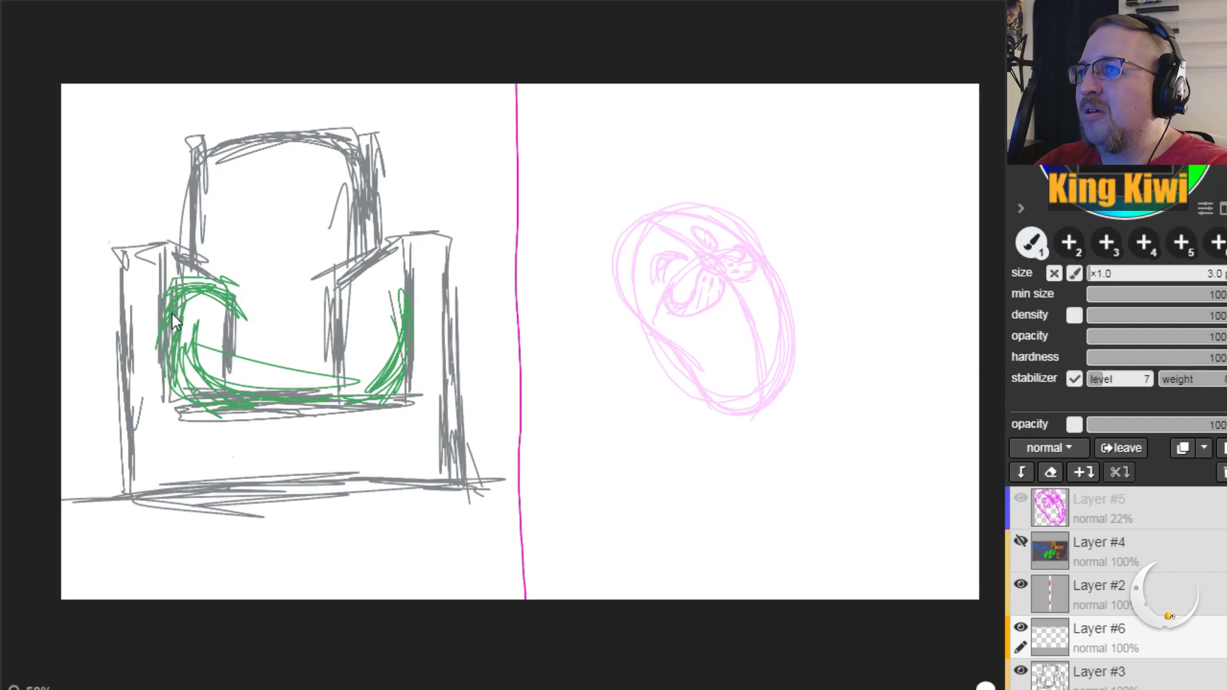
mouse_move(348, 316)
left_mouse_down()
mouse_move(420, 319)
mouse_move(365, 262)
mouse_move(329, 339)
mouse_move(404, 367)
mouse_move(397, 252)
mouse_move(314, 344)
mouse_move(356, 405)
mouse_move(429, 316)
mouse_move(379, 252)
mouse_move(346, 352)
left_mouse_up()
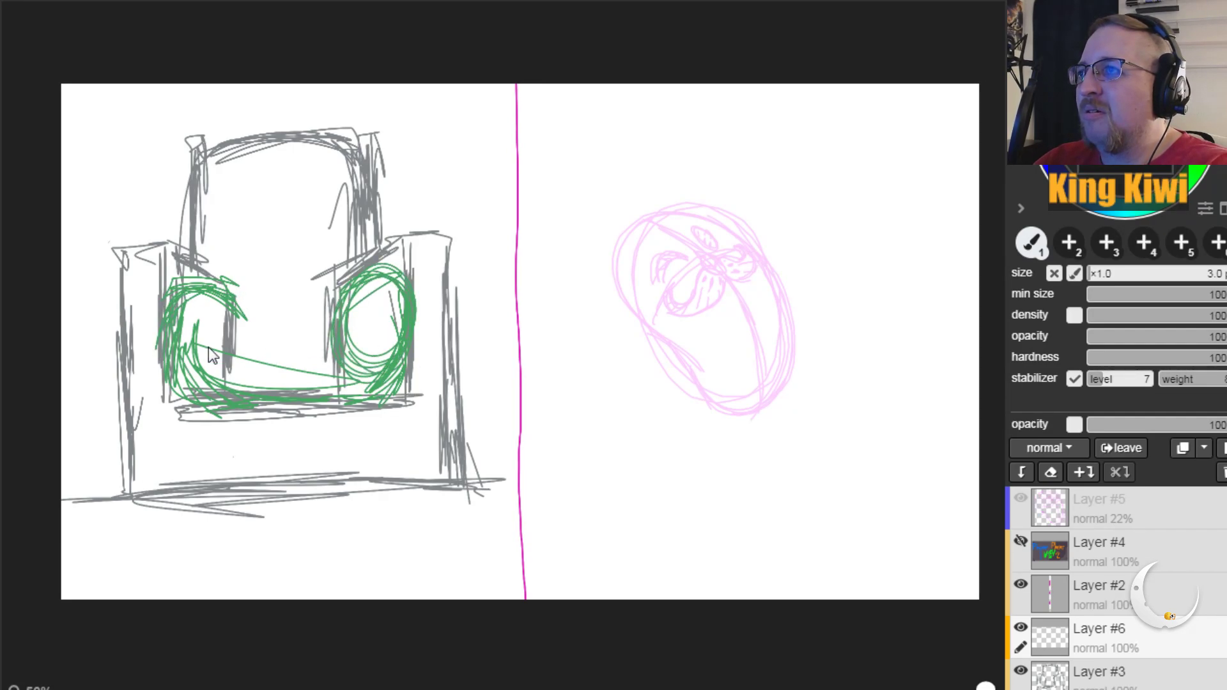
mouse_move(250, 334)
left_mouse_down()
mouse_move(228, 282)
mouse_move(146, 322)
left_mouse_up()
Step: Sketch the green figure's rounded torso and head with a long pointed beak, scowling eyes and a small tilted crown
mouse_move(277, 370)
left_mouse_down()
mouse_move(174, 306)
mouse_move(255, 307)
mouse_move(216, 335)
mouse_move(315, 306)
mouse_move(233, 273)
mouse_move(364, 309)
mouse_move(212, 295)
mouse_move(379, 297)
mouse_move(248, 285)
mouse_move(342, 286)
mouse_move(354, 298)
mouse_move(218, 214)
mouse_move(205, 296)
mouse_move(358, 241)
mouse_move(318, 202)
mouse_move(262, 216)
mouse_move(198, 285)
mouse_move(326, 296)
mouse_move(383, 277)
mouse_move(253, 223)
mouse_move(234, 230)
mouse_move(244, 186)
mouse_move(220, 223)
mouse_move(250, 243)
mouse_move(284, 233)
mouse_move(265, 254)
mouse_move(193, 247)
mouse_move(260, 229)
mouse_move(188, 220)
mouse_move(172, 234)
mouse_move(170, 294)
mouse_move(203, 298)
mouse_move(310, 207)
mouse_move(337, 244)
mouse_move(391, 277)
mouse_move(321, 207)
mouse_move(385, 239)
mouse_move(369, 219)
mouse_move(382, 252)
mouse_move(245, 228)
mouse_move(257, 177)
mouse_move(331, 247)
mouse_move(302, 173)
mouse_move(242, 198)
mouse_move(276, 233)
mouse_move(316, 179)
mouse_move(252, 225)
left_mouse_up()
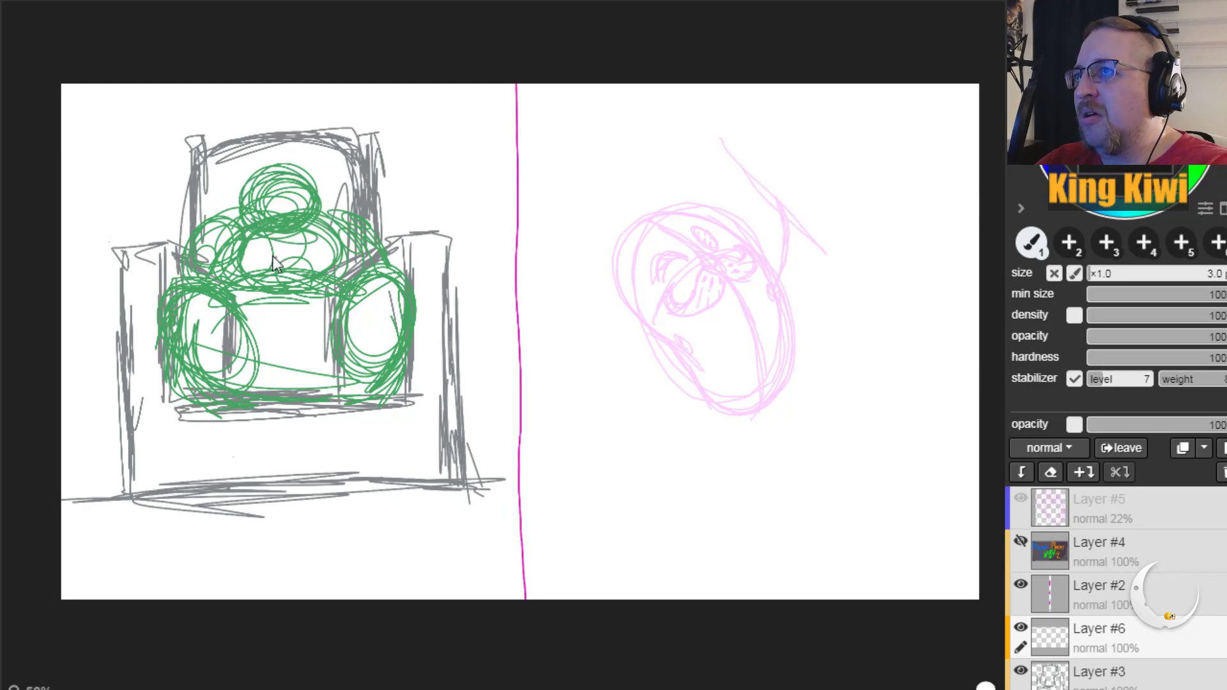
mouse_move(278, 301)
left_mouse_down()
mouse_move(300, 214)
mouse_move(284, 281)
left_mouse_up()
mouse_move(286, 334)
left_mouse_down()
mouse_move(266, 234)
mouse_move(290, 266)
mouse_move(296, 317)
left_mouse_up()
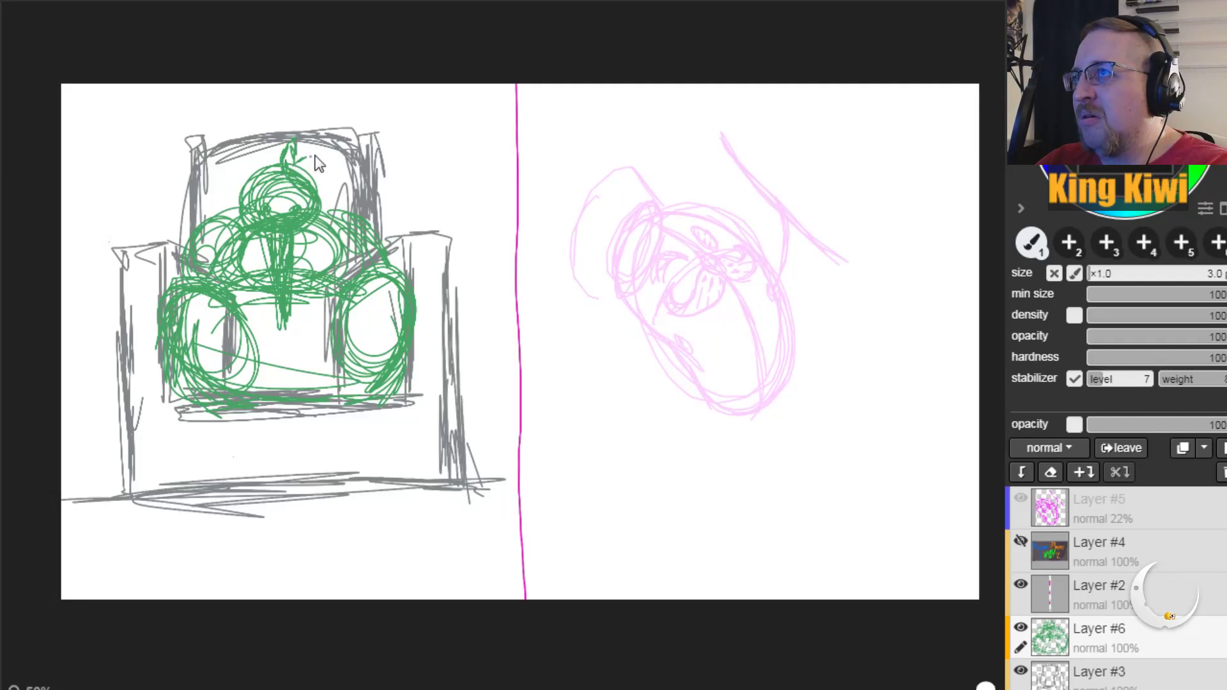
mouse_move(306, 185)
left_mouse_down()
mouse_move(332, 173)
mouse_move(323, 192)
mouse_move(333, 179)
mouse_move(322, 182)
mouse_move(301, 154)
left_mouse_up()
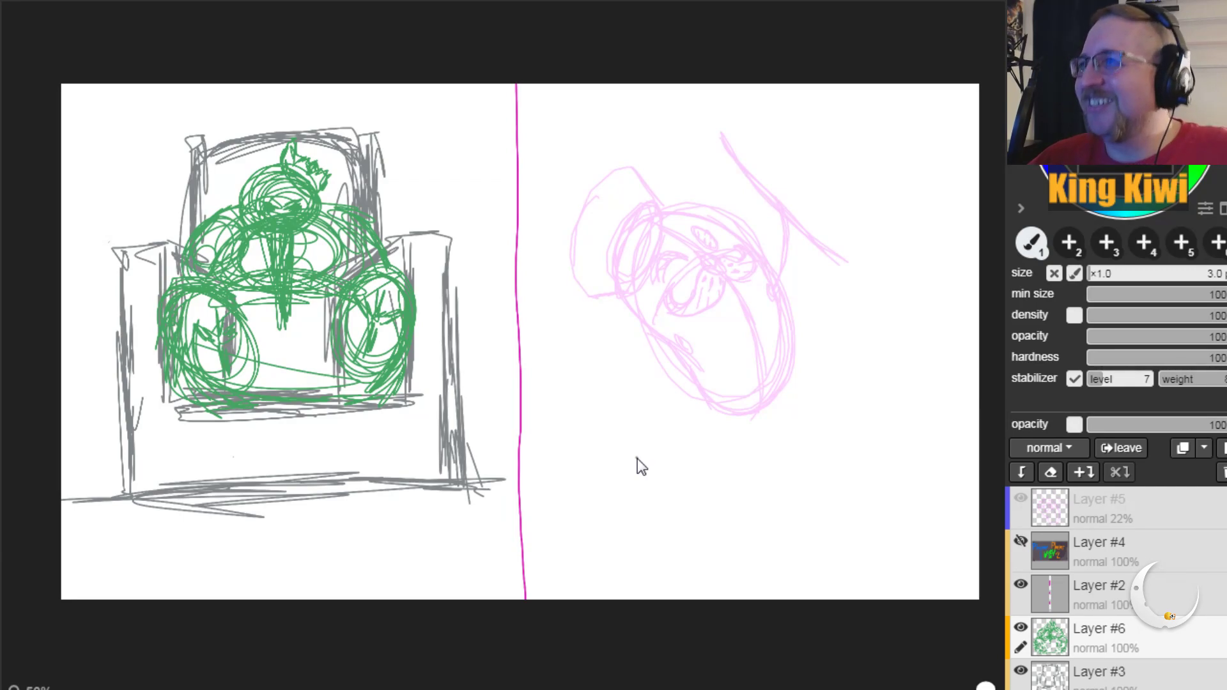
mouse_move(642, 362)
left_mouse_down()
mouse_move(668, 346)
mouse_move(668, 401)
left_mouse_up()
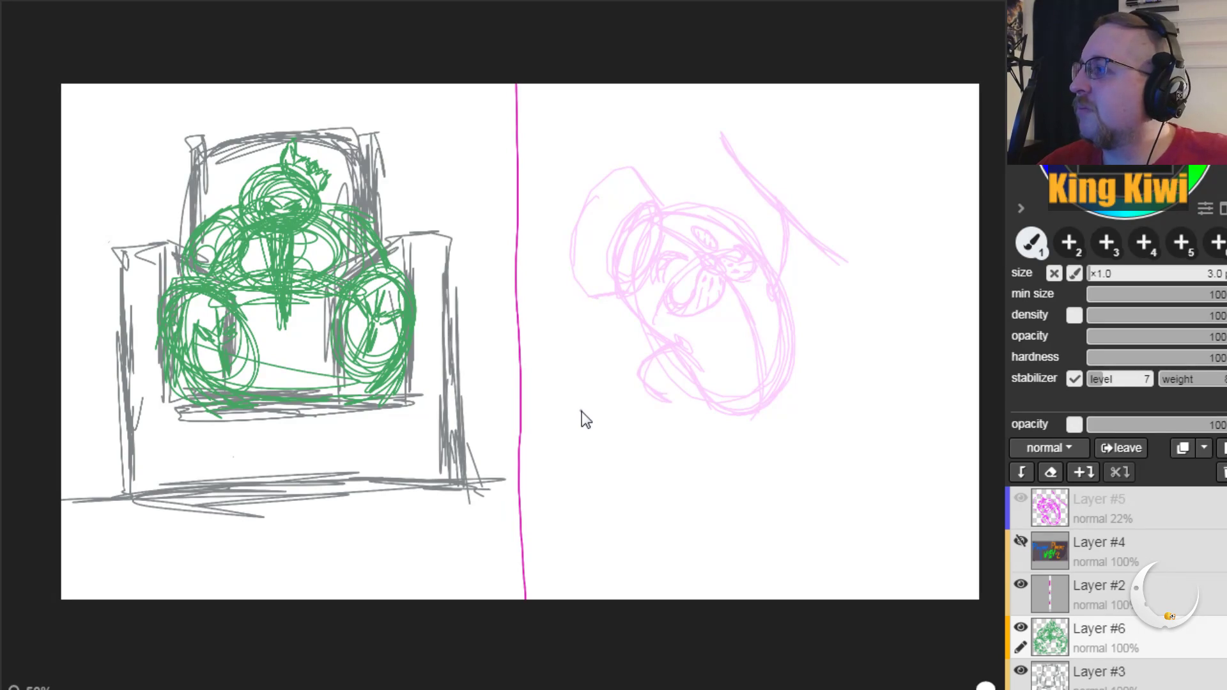
left_click_drag(665, 405, 662, 427)
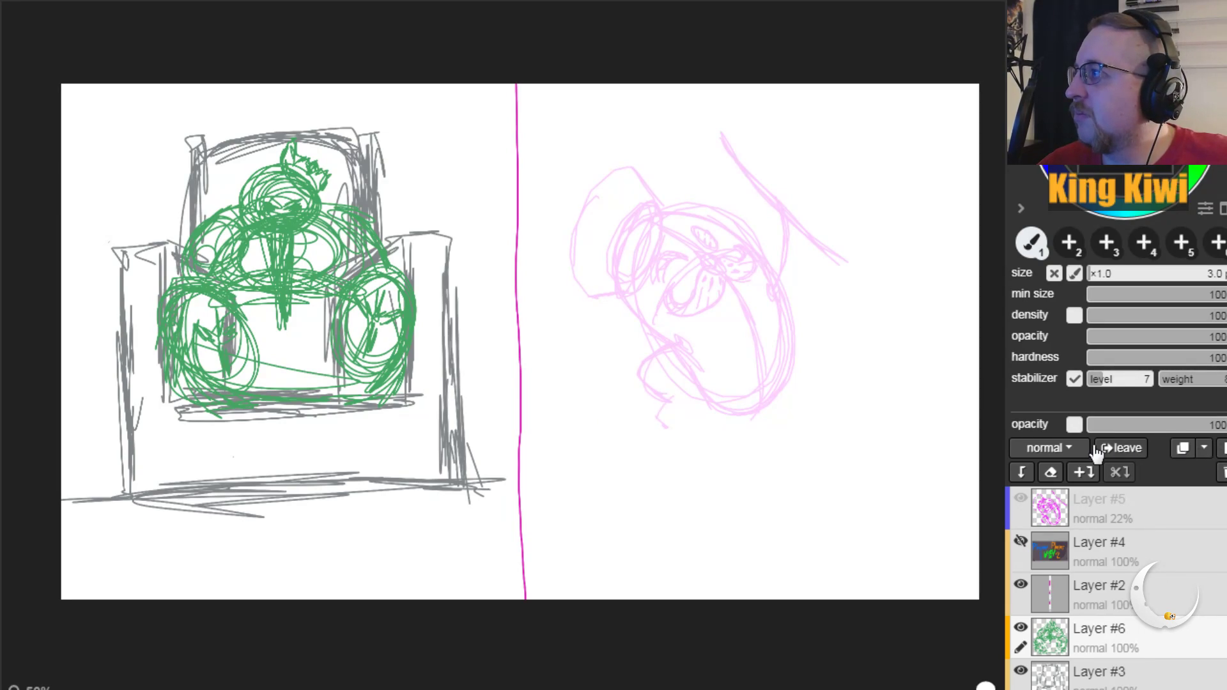
Step: Transfer the green figure sketch on Layer #6 down into Layer #3
left_click(1090, 472)
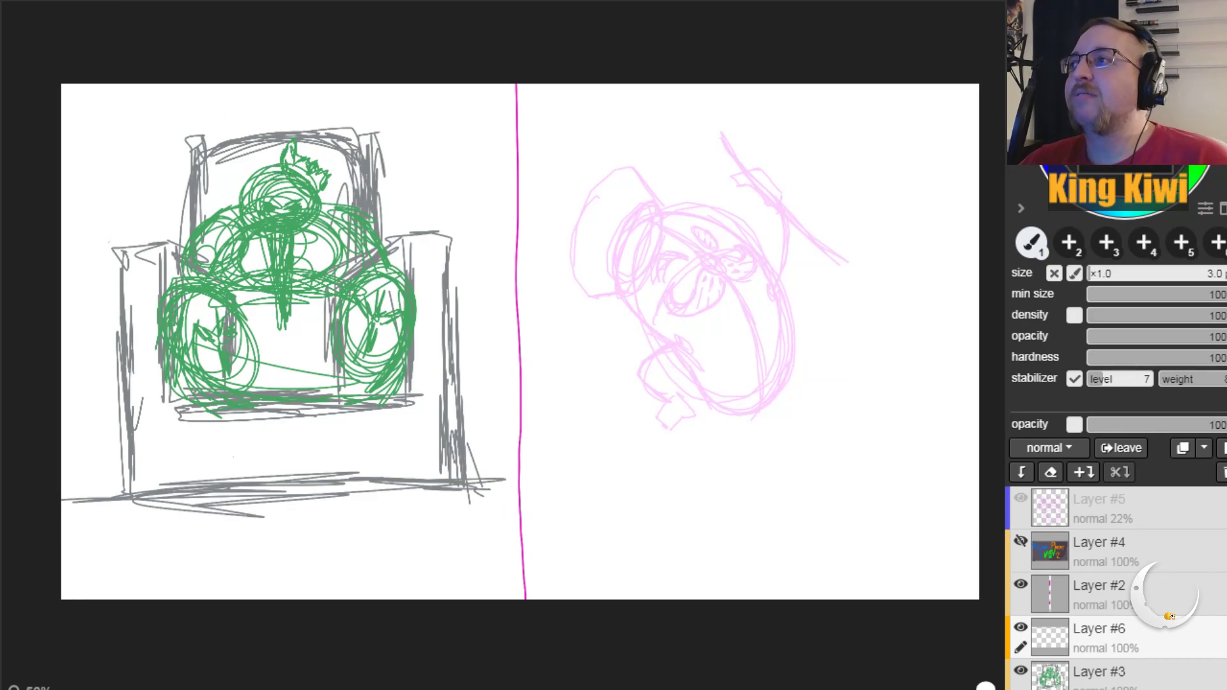
key("plus")
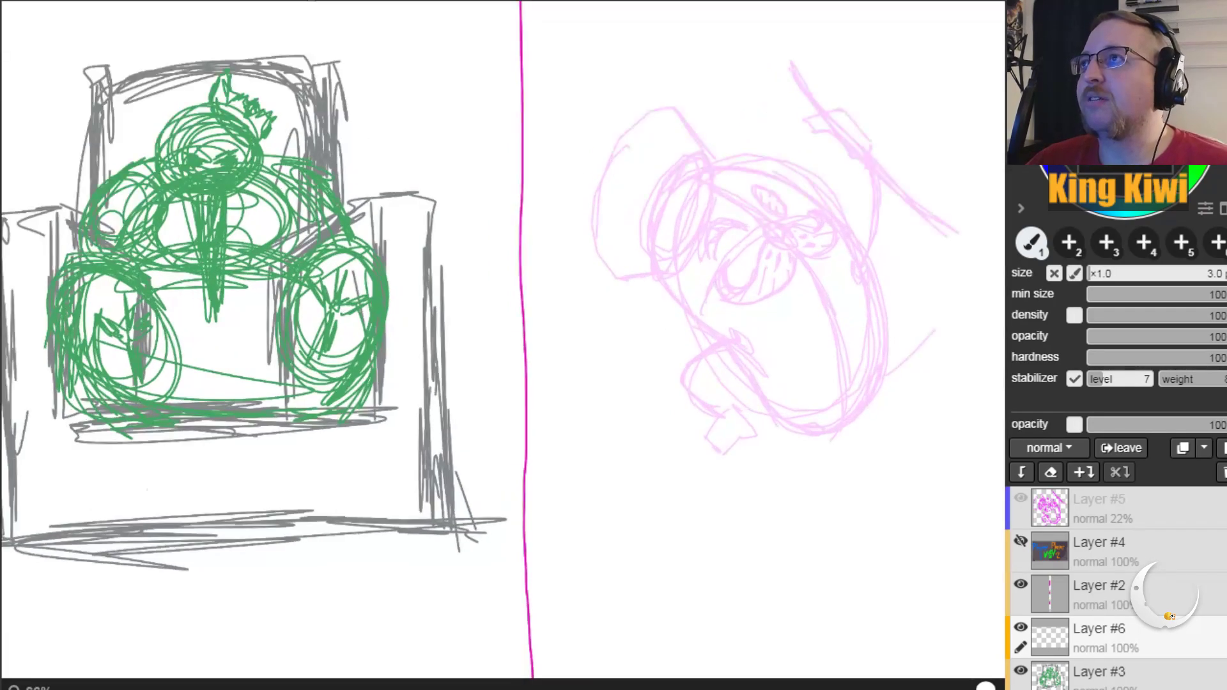
key("plus")
key("space")
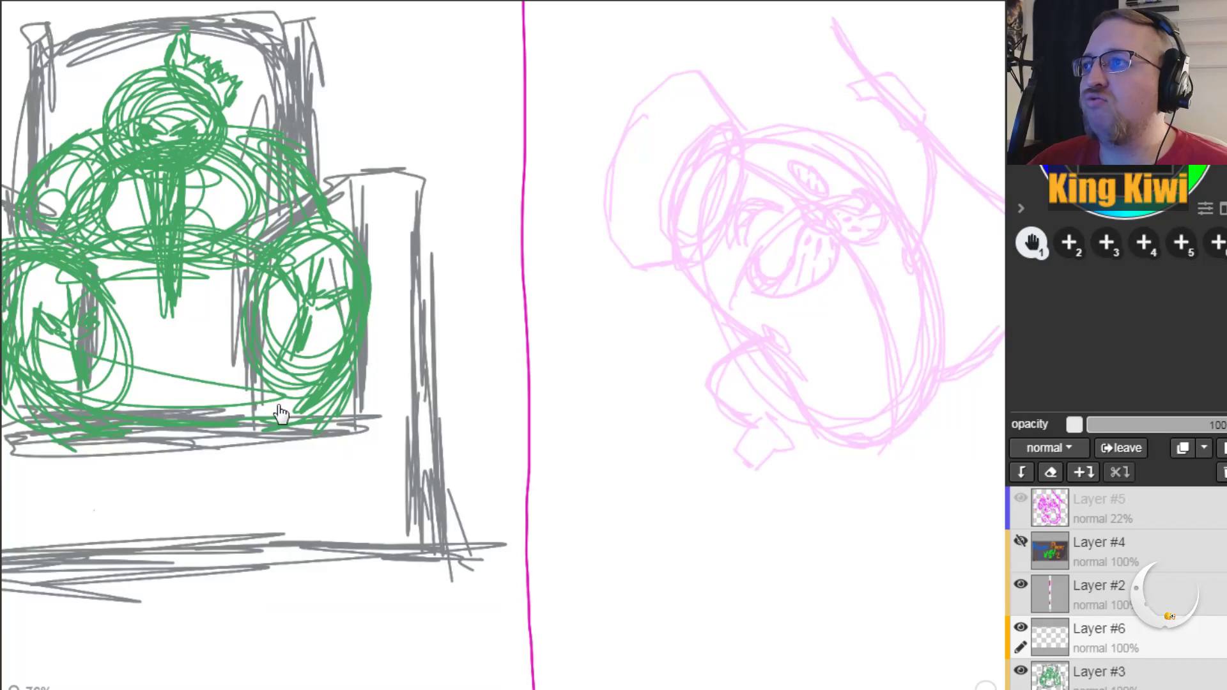
left_click_drag(281, 414, 486, 413)
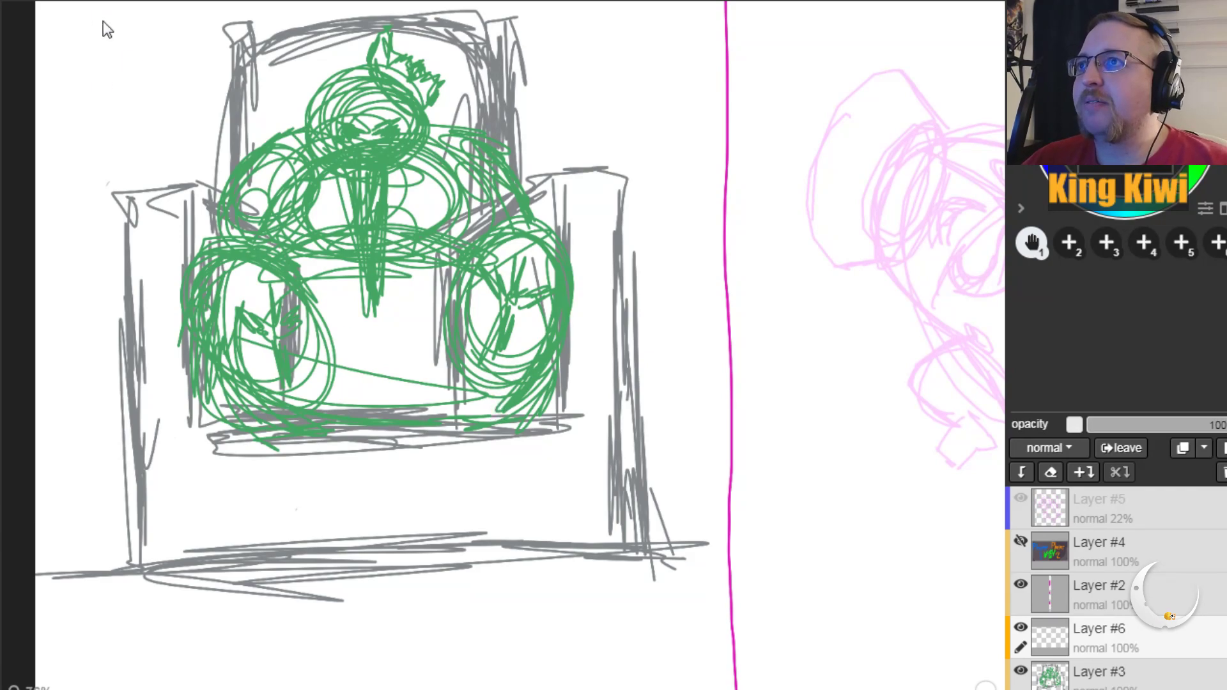
Step: Set the brush size to 8 px for drawing clean chair lines over the sketch on Layer #6
key("plus")
mouse_move(358, 56)
left_mouse_down()
mouse_move(526, 285)
mouse_move(512, 416)
mouse_move(529, 391)
mouse_move(535, 318)
mouse_move(528, 334)
mouse_move(538, 329)
left_mouse_up()
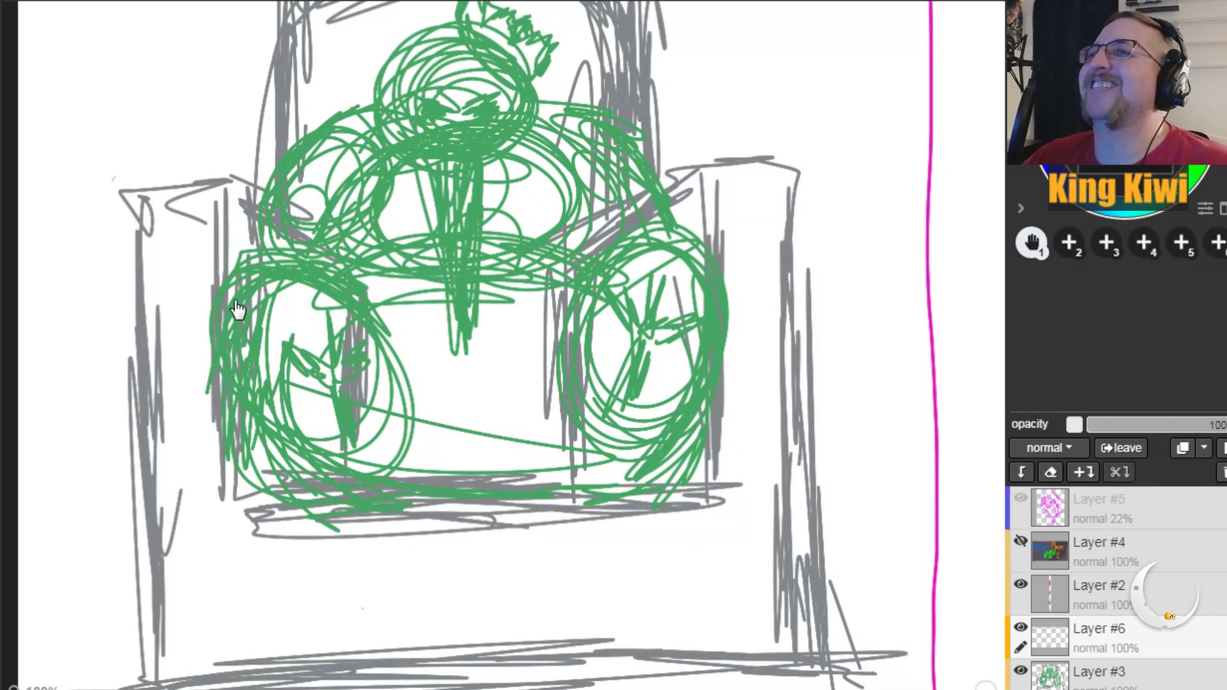
key("b")
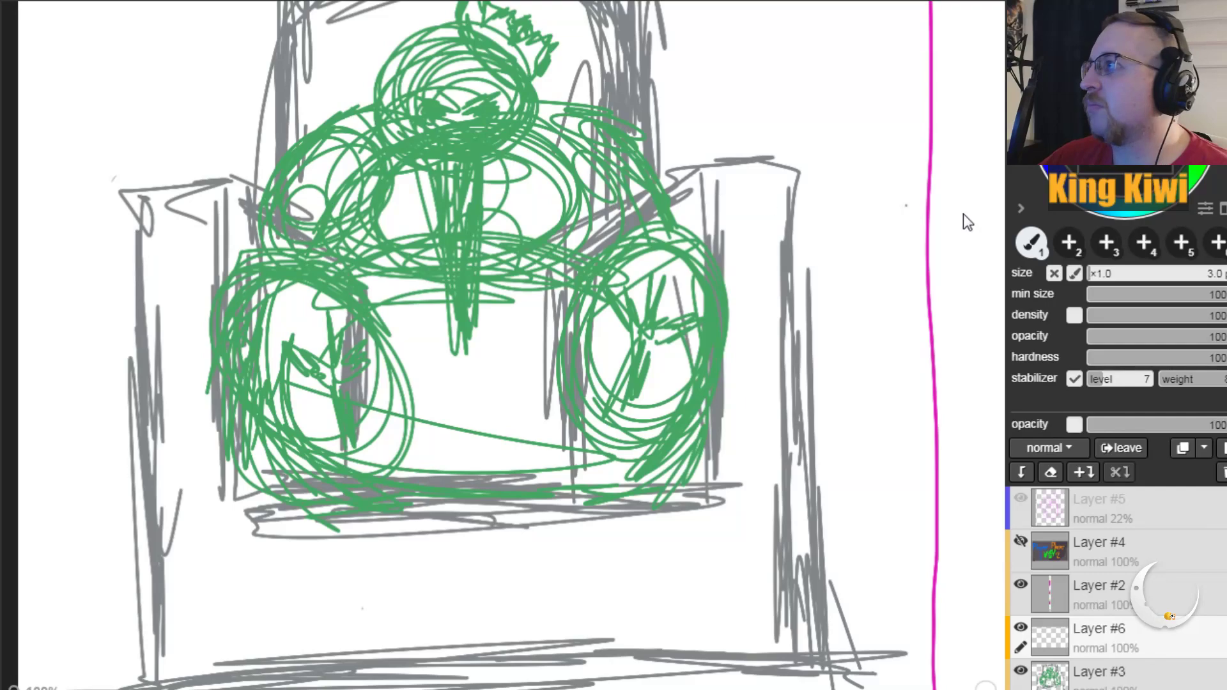
left_click(1095, 272)
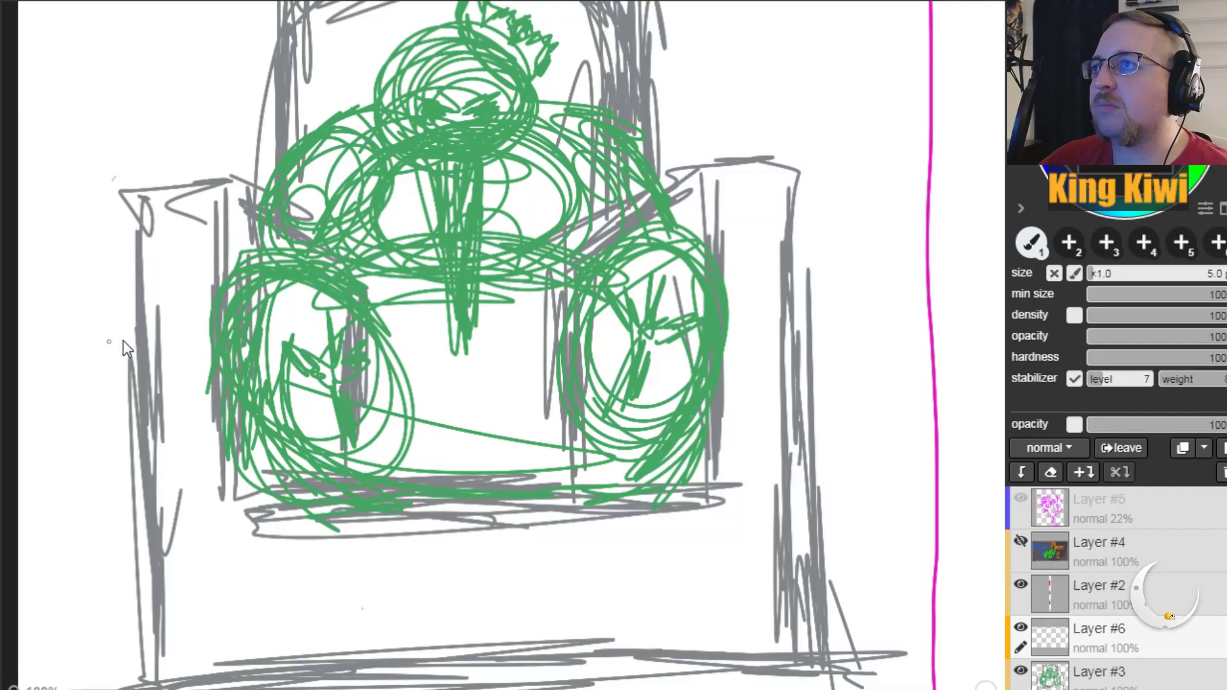
left_click_drag(139, 435, 135, 261)
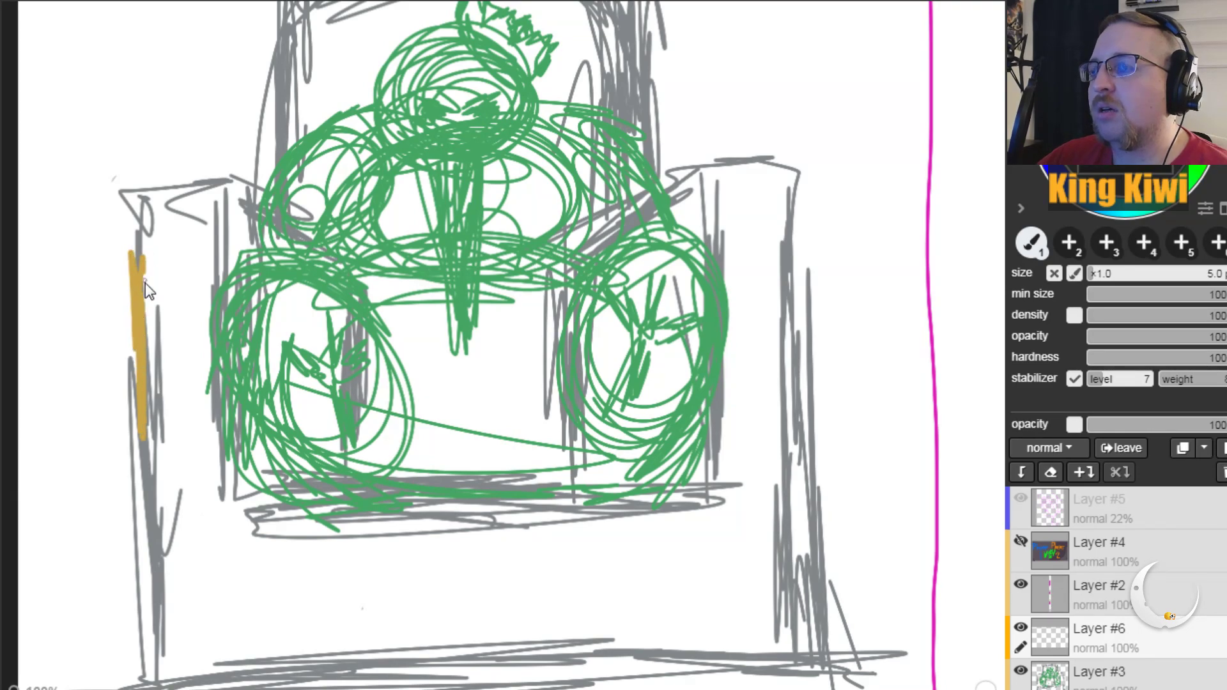
key("ctrl+z")
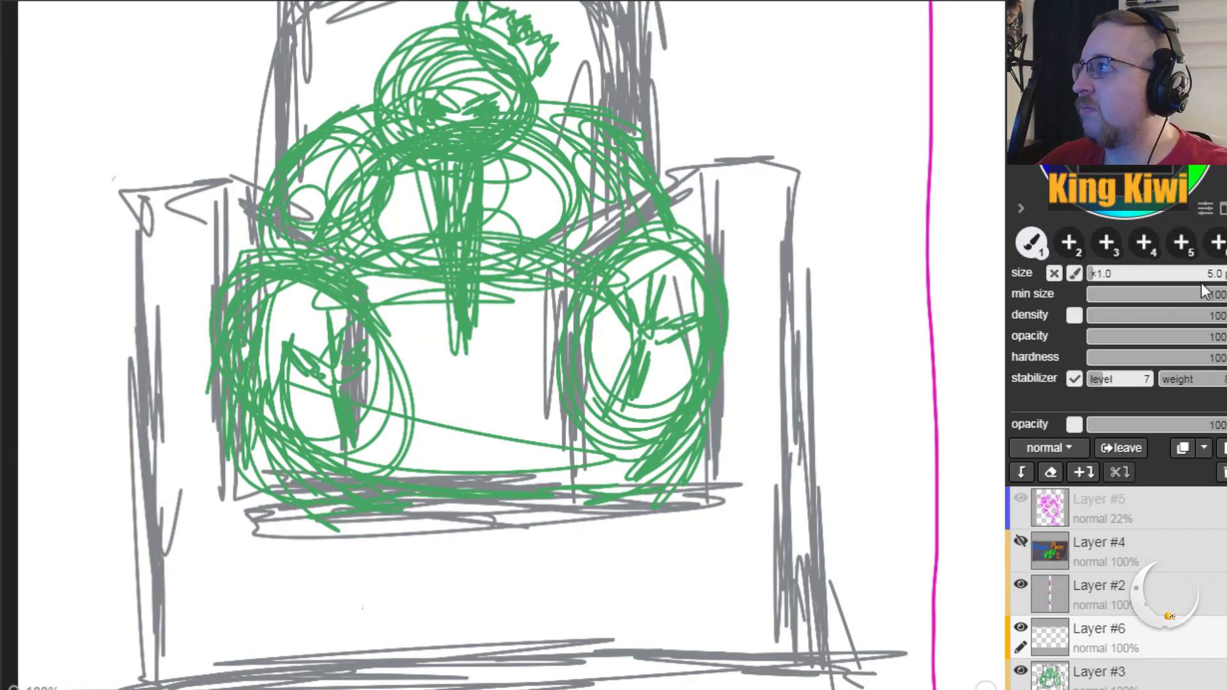
left_click(1102, 271)
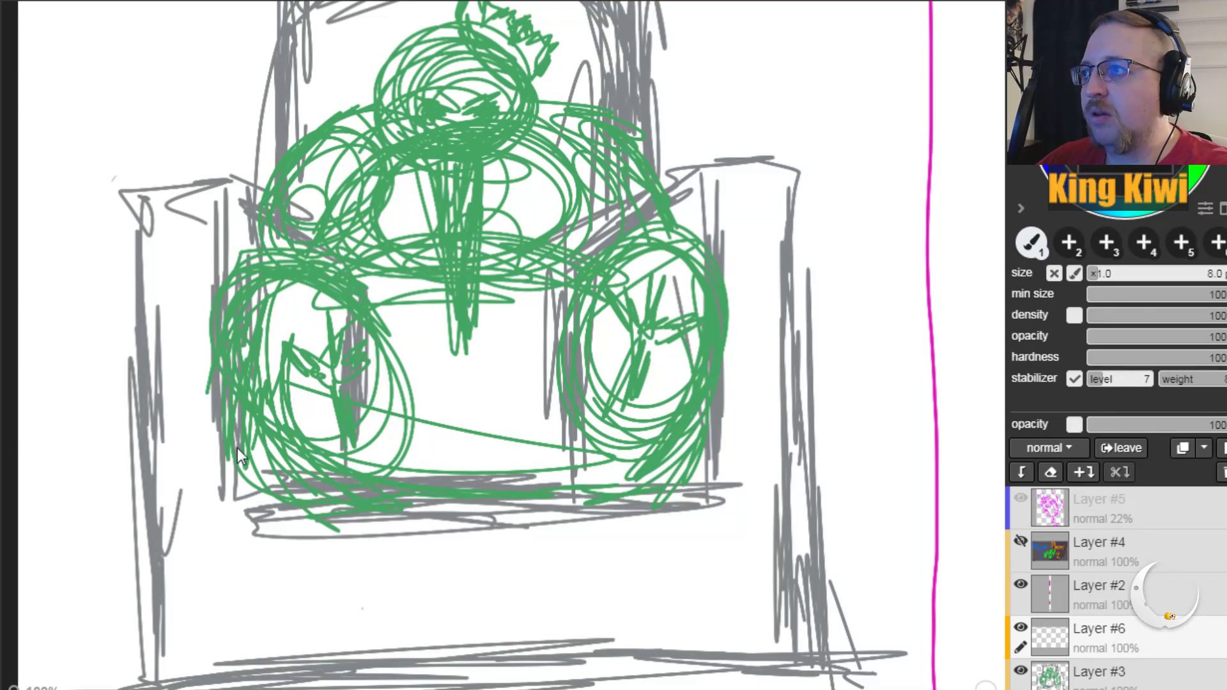
Step: Draw the left armrest's inner vertical edge and the diagonal receding from its upper corner in gold over the grey sketch
left_click_drag(225, 191, 231, 498)
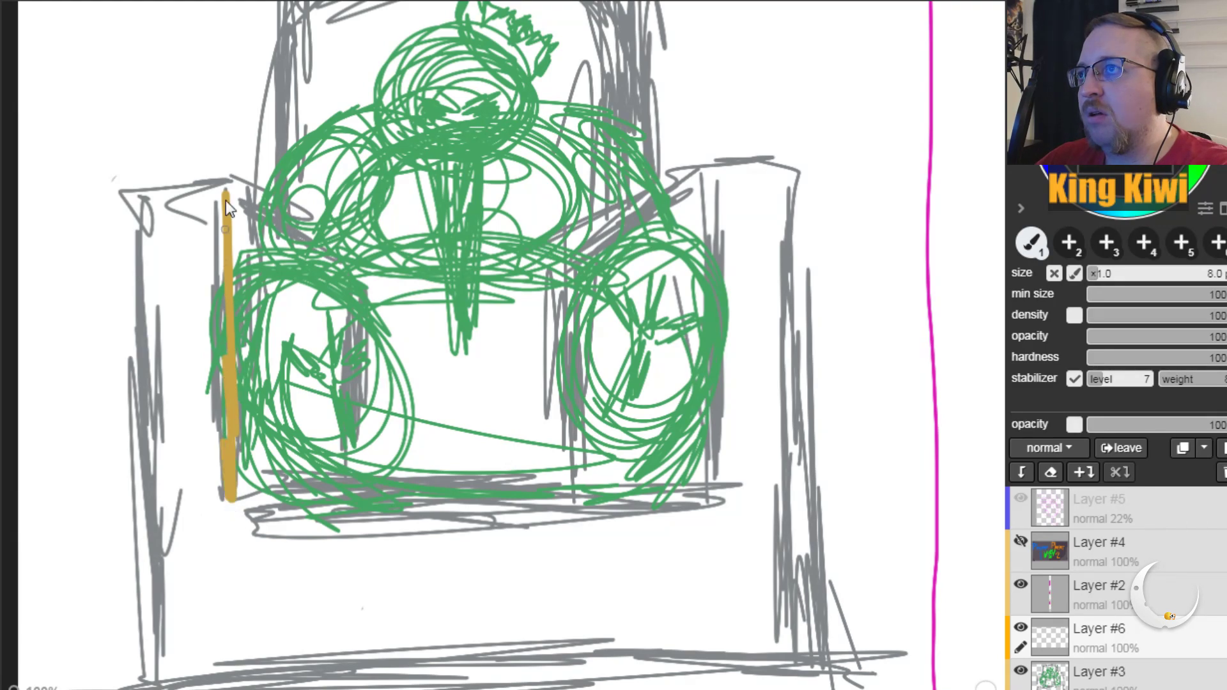
left_click_drag(221, 179, 300, 233)
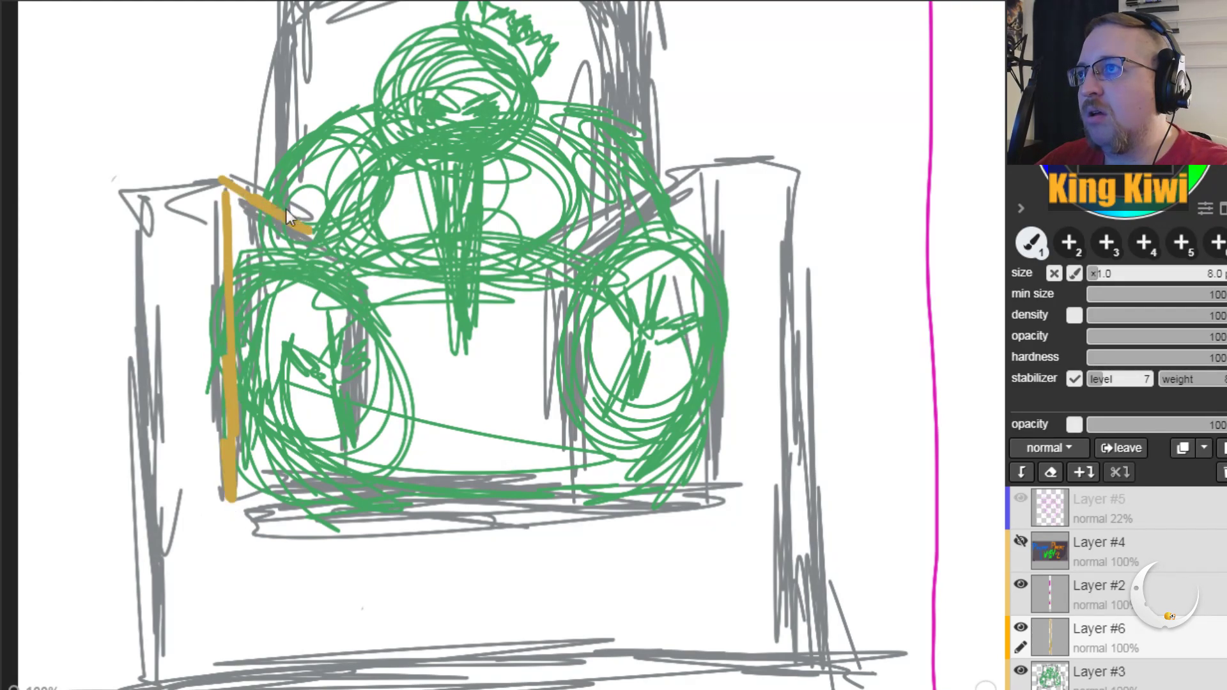
left_click_drag(221, 184, 234, 239)
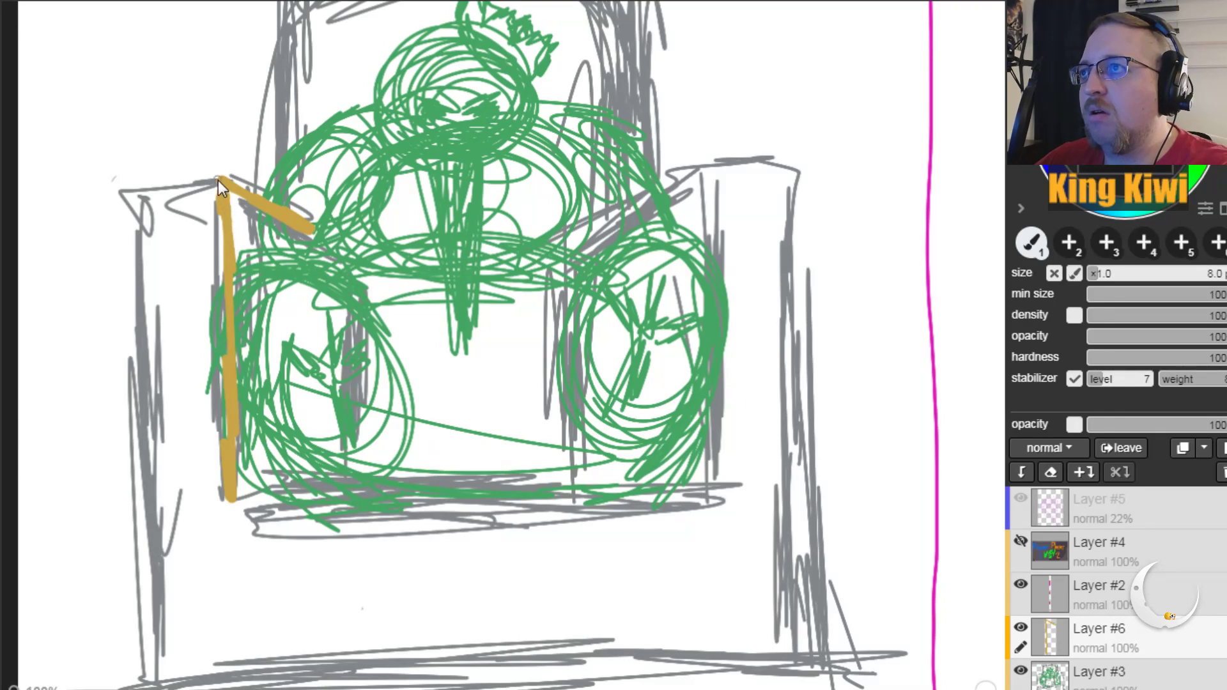
left_click_drag(137, 313, 136, 451)
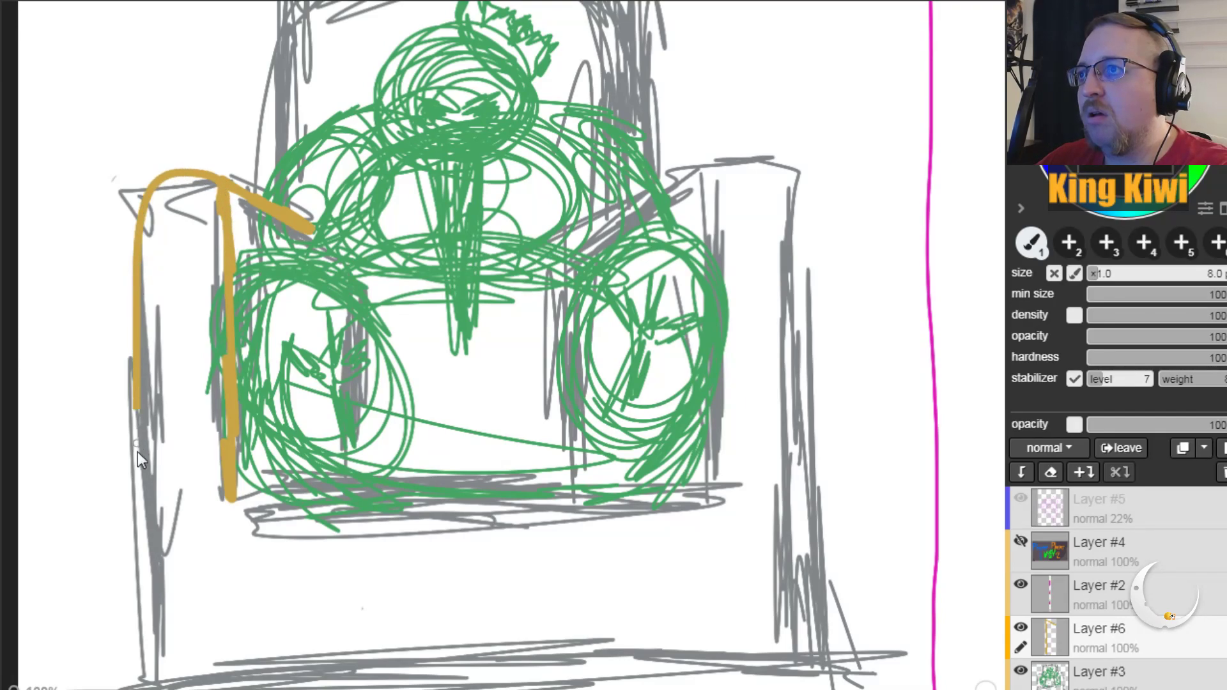
left_click_drag(140, 576, 142, 688)
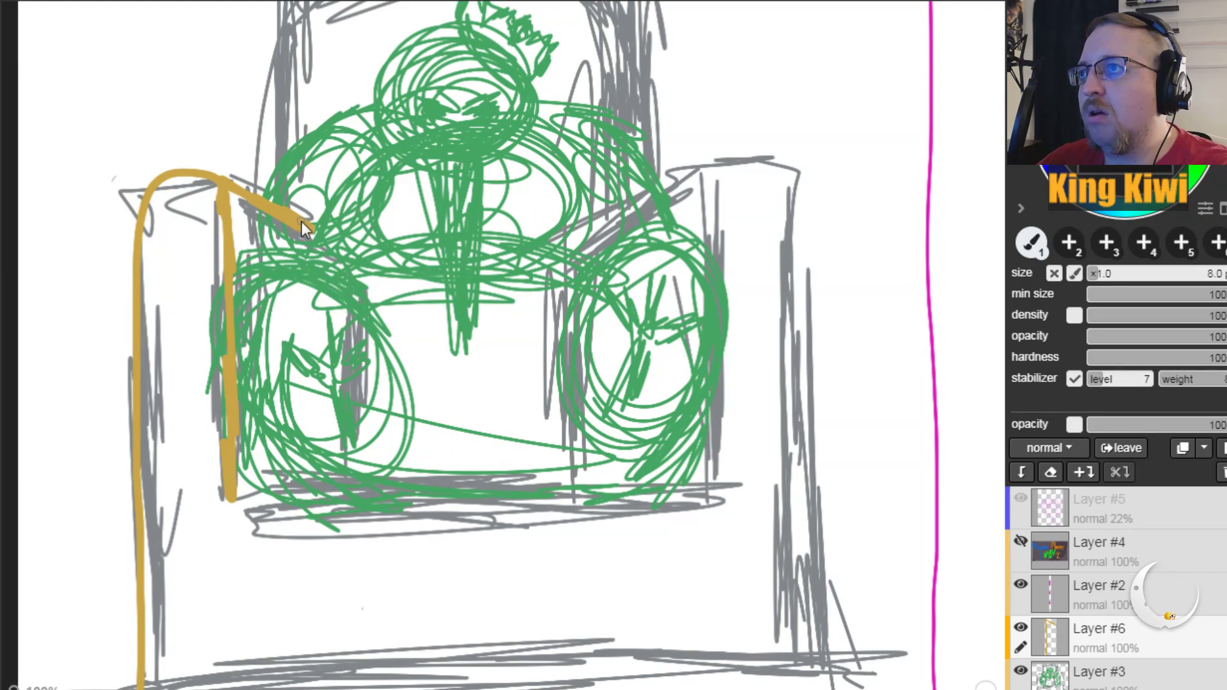
key("ctrl+z")
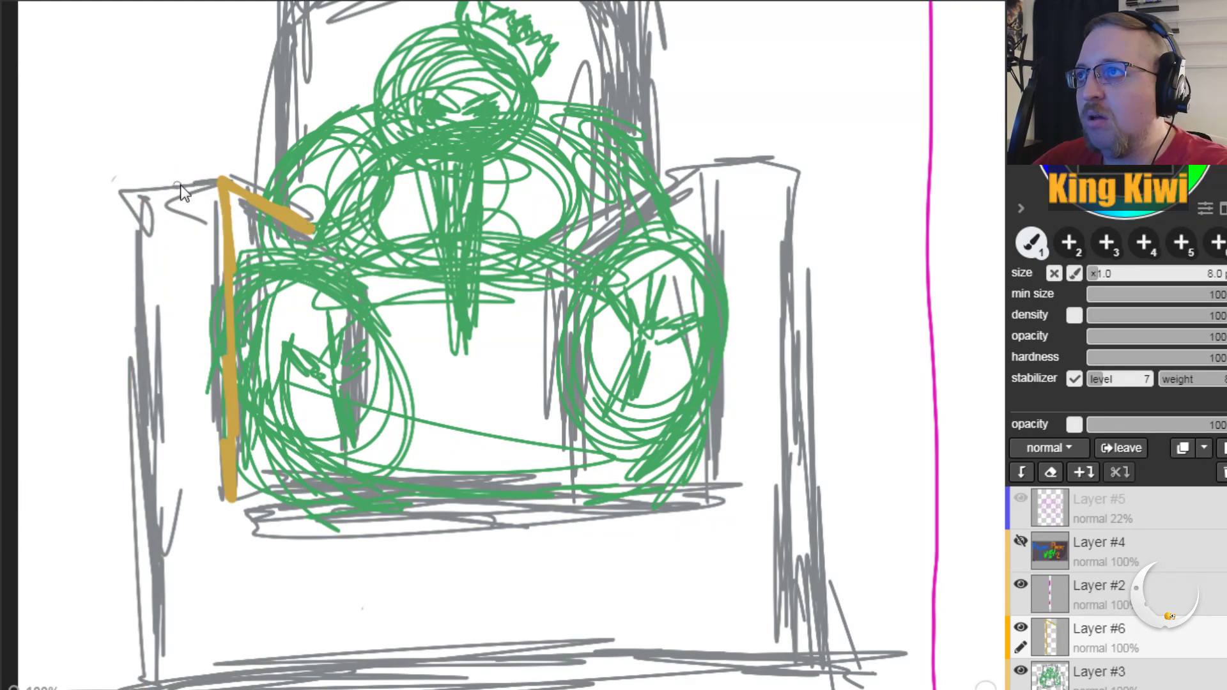
Step: Draw the left armrest's angular top and outer side down to the floor, plus the seat's front edge across the chair
mouse_move(217, 177)
left_mouse_down()
mouse_move(144, 198)
mouse_move(147, 307)
mouse_move(142, 257)
left_mouse_up()
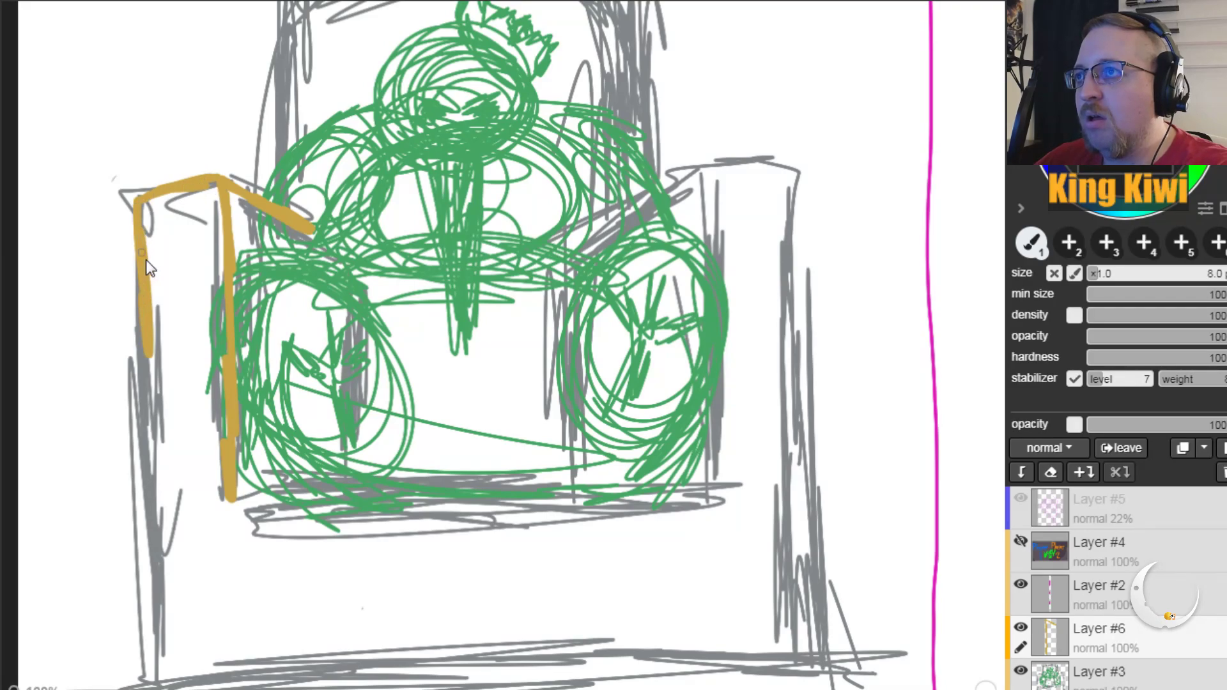
left_click_drag(140, 210, 137, 689)
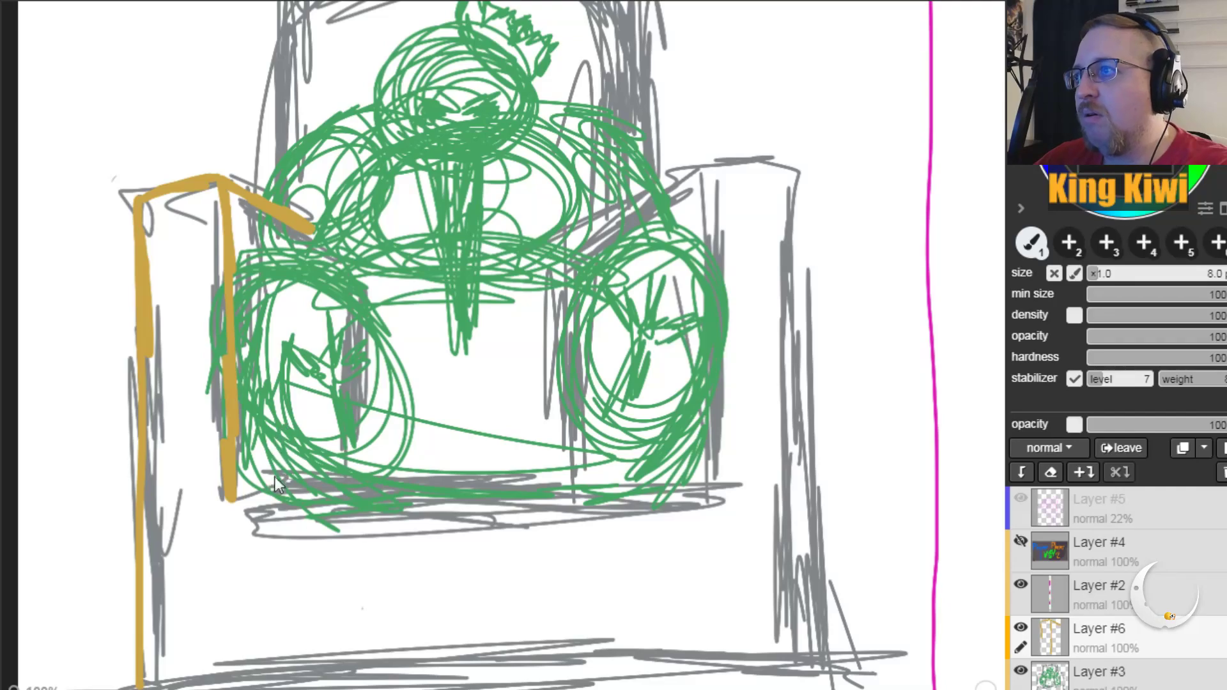
left_click_drag(235, 499, 609, 493)
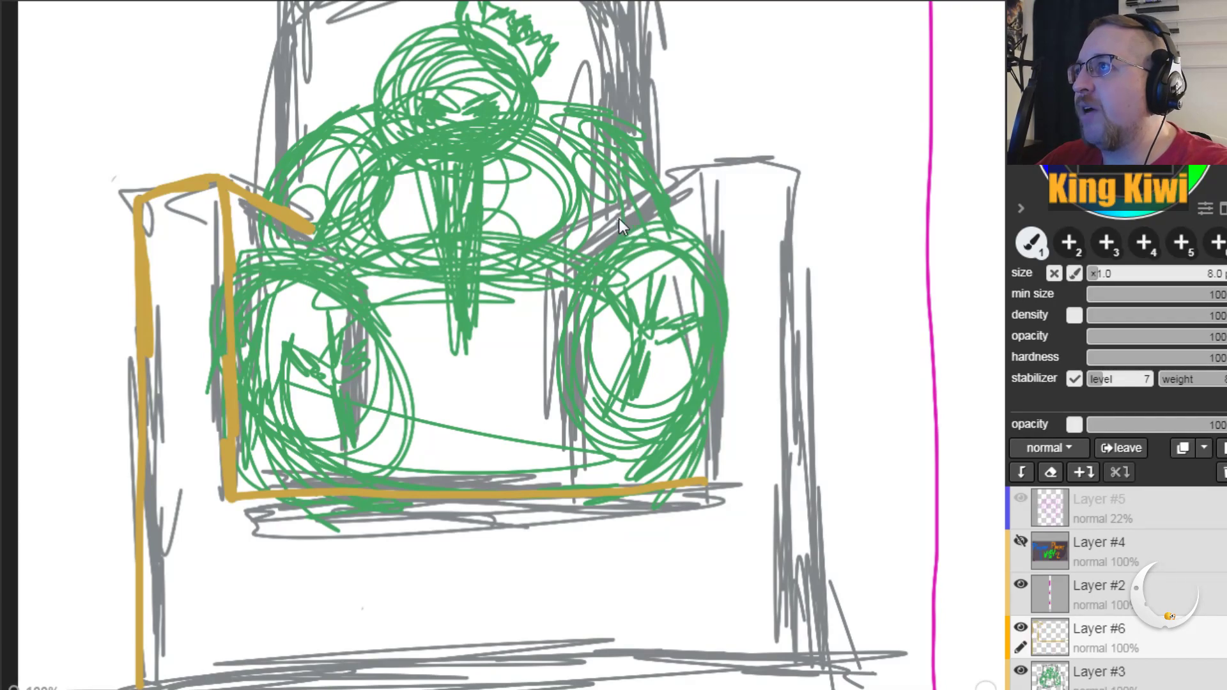
Step: Outline the right armrest in gold with its receding diagonal, inner vertical edge down to the seat and flat top
left_click_drag(617, 223, 705, 173)
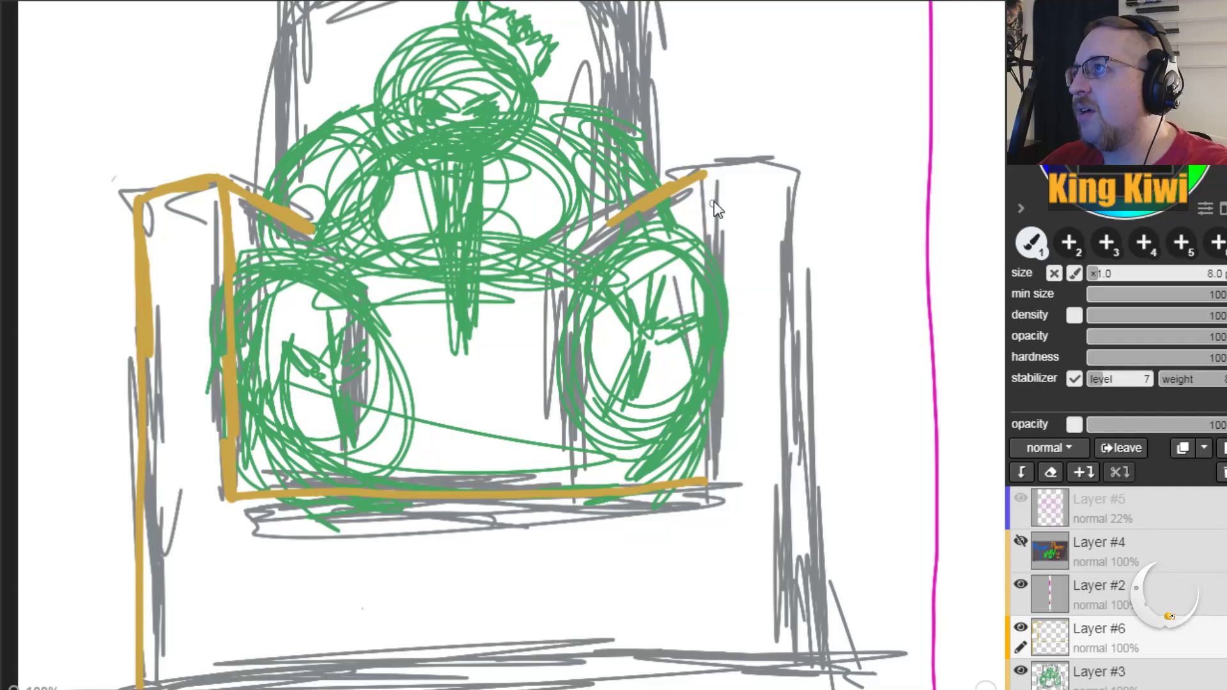
left_click_drag(708, 175, 718, 484)
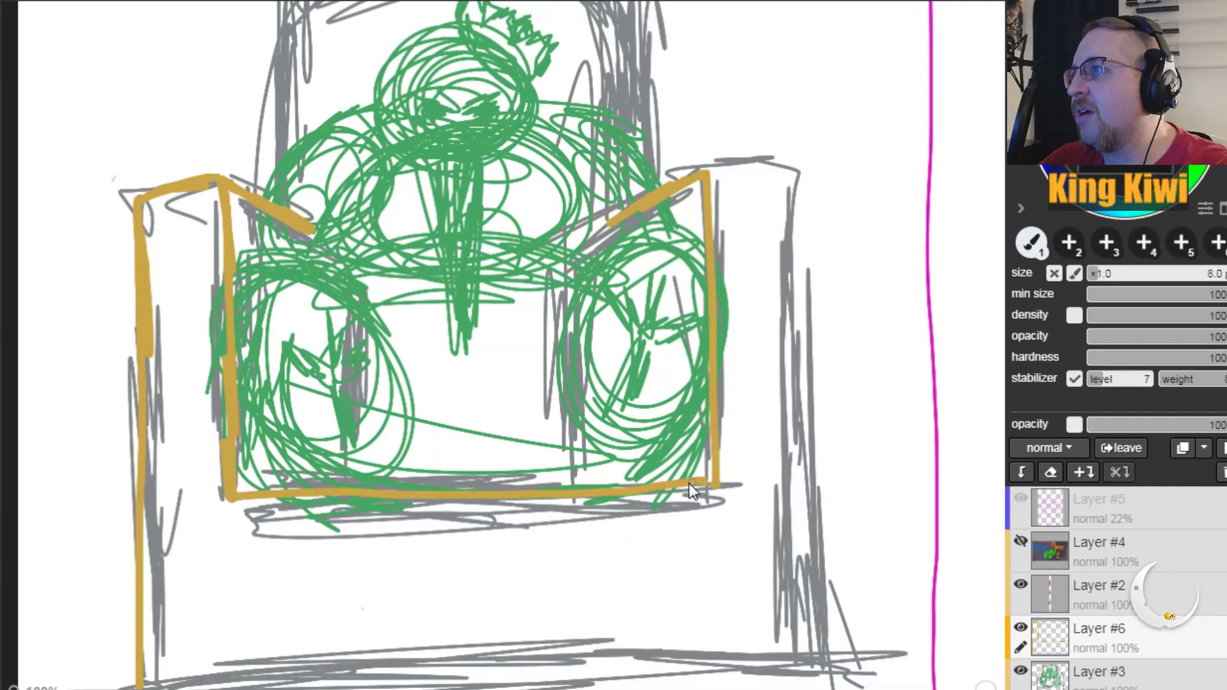
left_click_drag(708, 177, 789, 176)
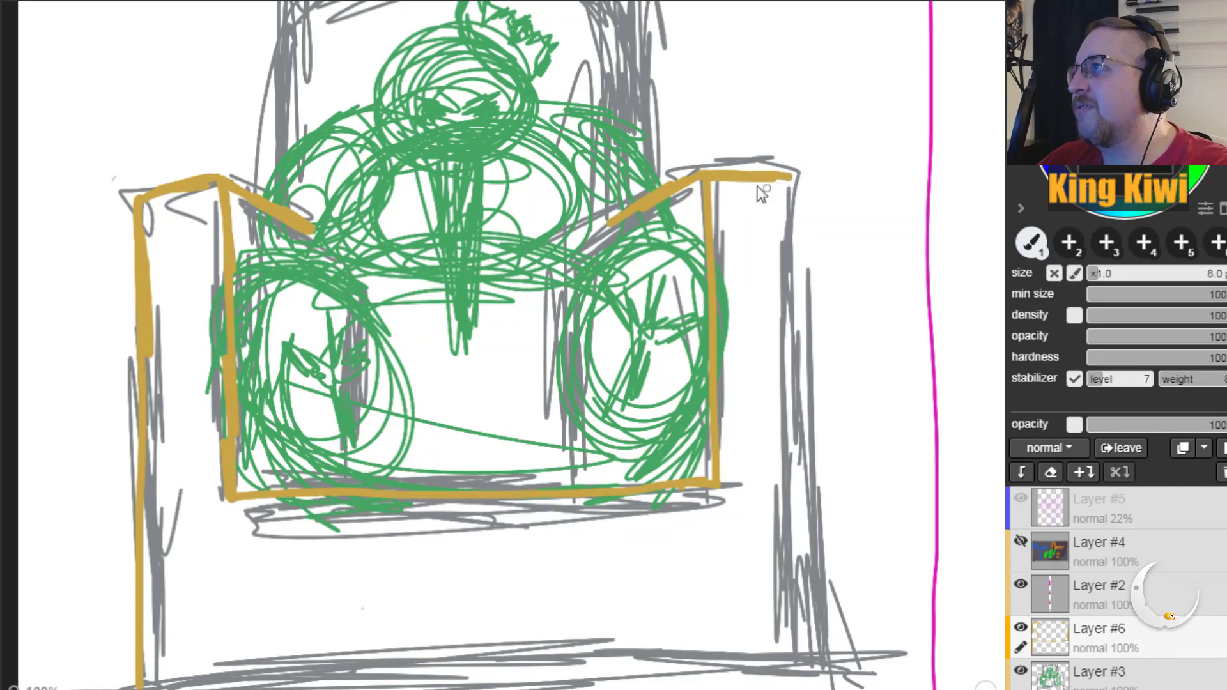
key("ctrl+z")
key("ctrl+z")
mouse_move(709, 177)
left_mouse_down()
mouse_move(791, 182)
mouse_move(791, 489)
left_mouse_up()
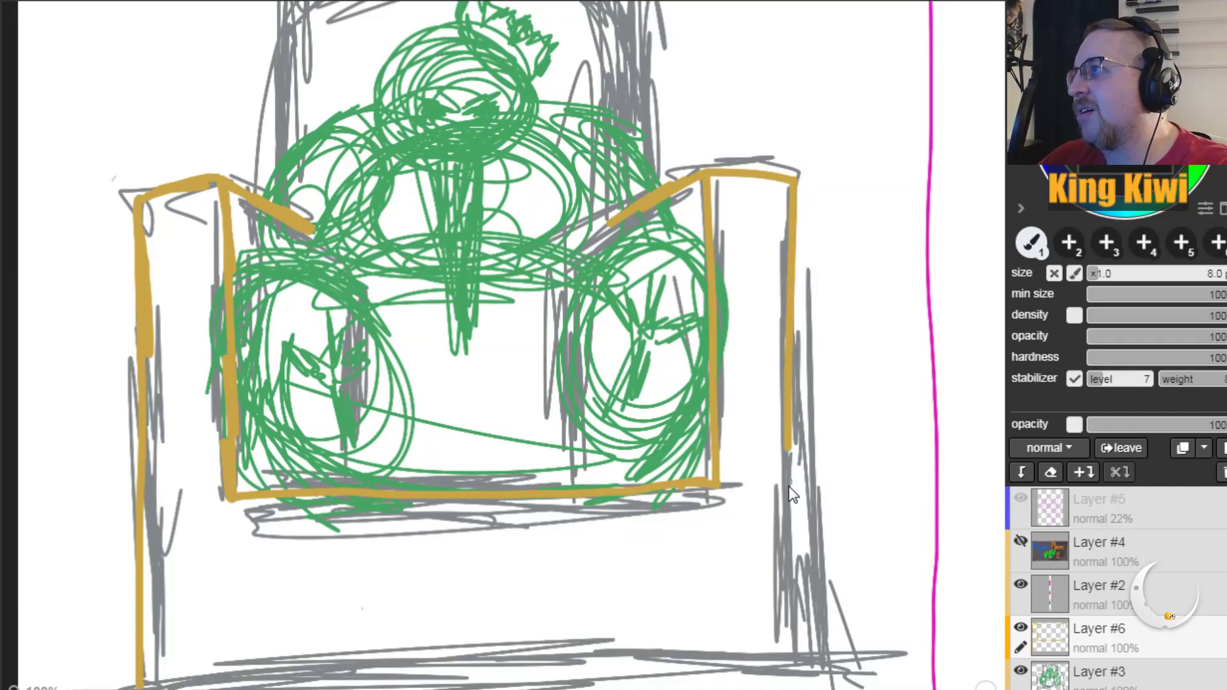
Step: Draw the right armrest's outer side down to the floor and the chair's bottom edge joining both sides in gold
key("ctrl+z")
left_click_drag(795, 188, 802, 523)
left_click_drag(807, 635, 810, 676)
mouse_move(793, 380)
left_mouse_down()
mouse_move(763, 316)
mouse_move(425, 534)
mouse_move(237, 675)
mouse_move(622, 527)
left_mouse_up()
key("ctrl+z")
key("ctrl+z")
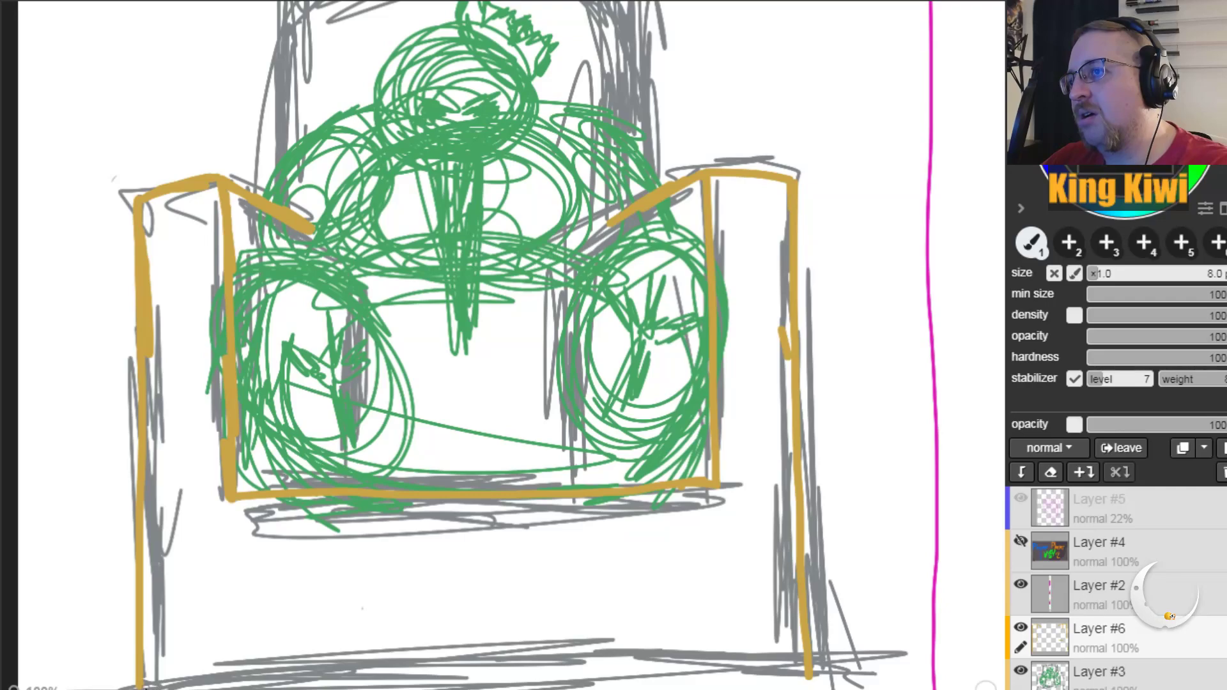
mouse_move(165, 687)
left_mouse_down()
mouse_move(832, 674)
mouse_move(139, 686)
left_mouse_up()
key("ctrl+z")
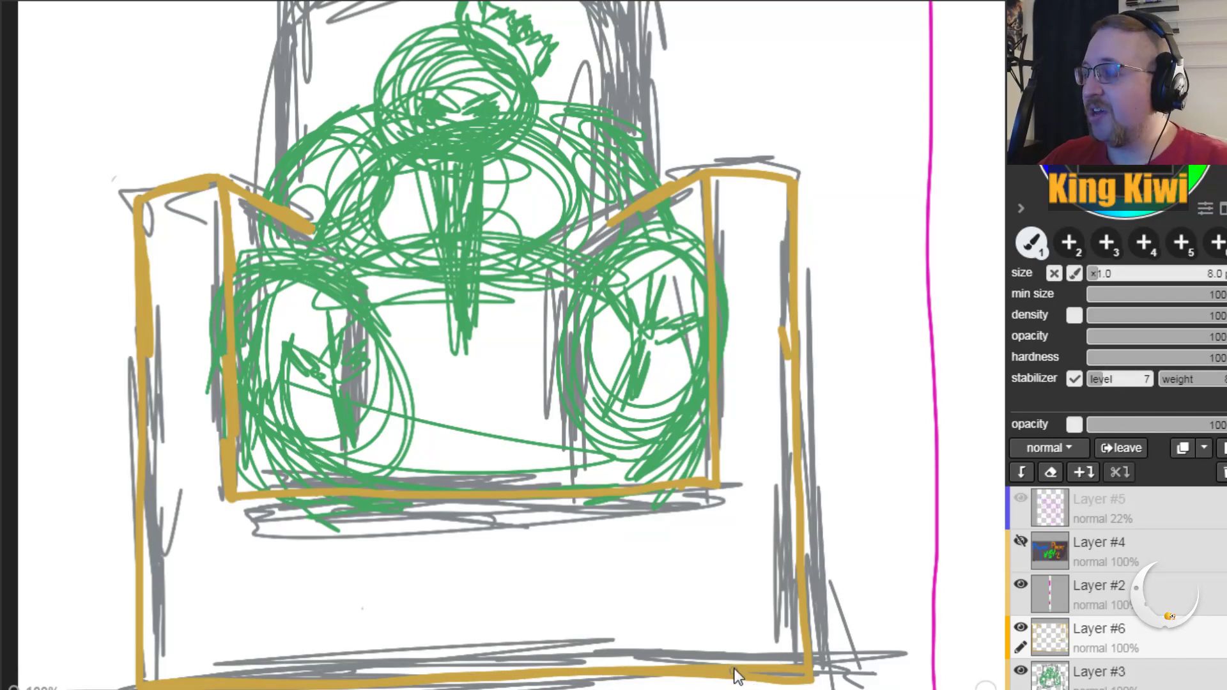
Step: Outline the backrest's left post in gold, from the armrest diagonal up to its flared cap and short inner edge
key("h")
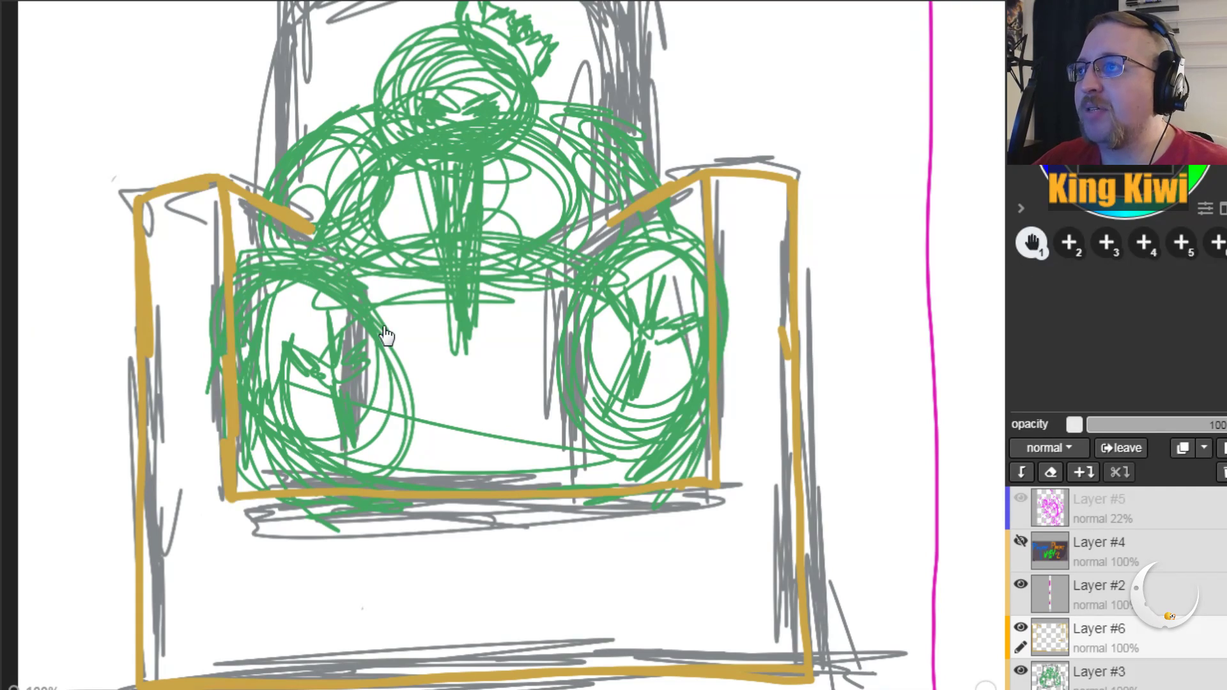
left_click_drag(385, 333, 391, 523)
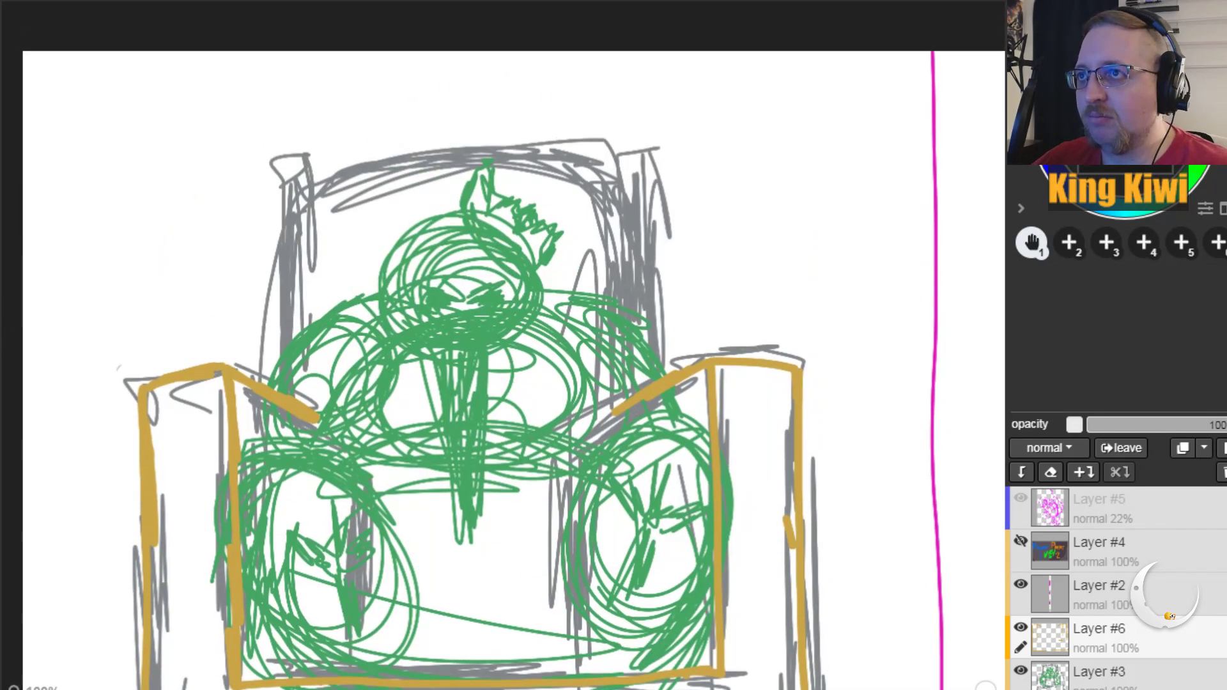
key("b")
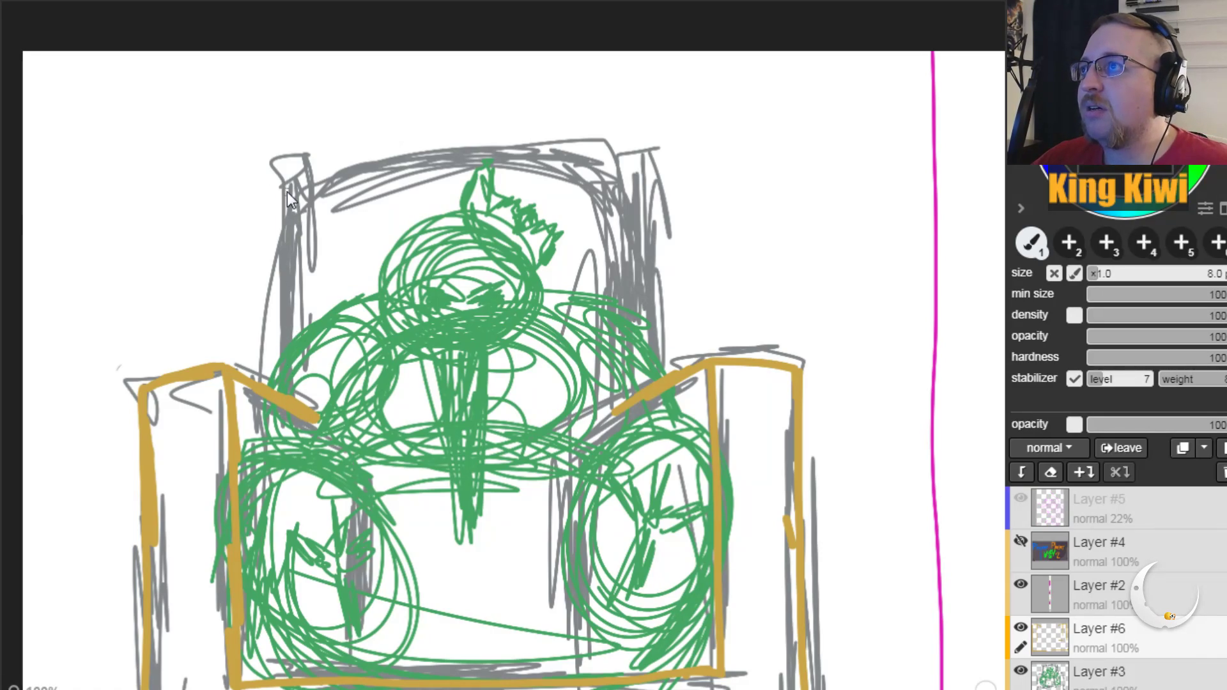
left_click_drag(271, 162, 283, 204)
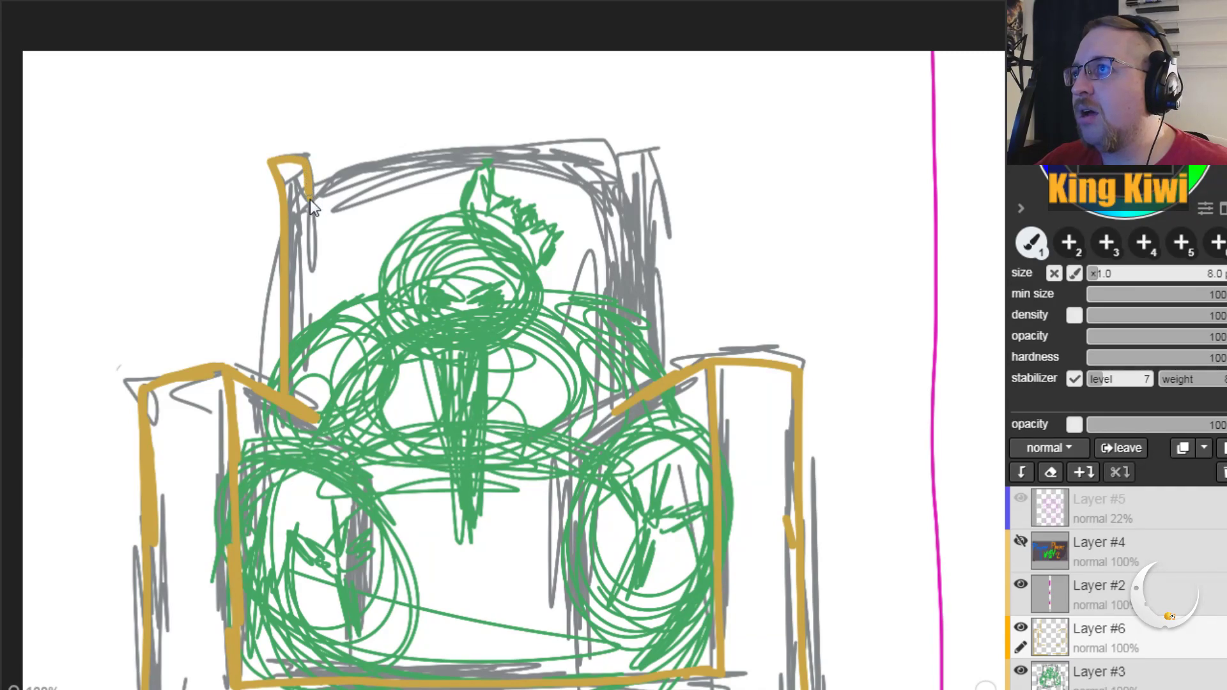
left_click_drag(302, 401, 304, 254)
mouse_move(317, 211)
left_mouse_down()
mouse_move(344, 178)
mouse_move(470, 148)
left_mouse_up()
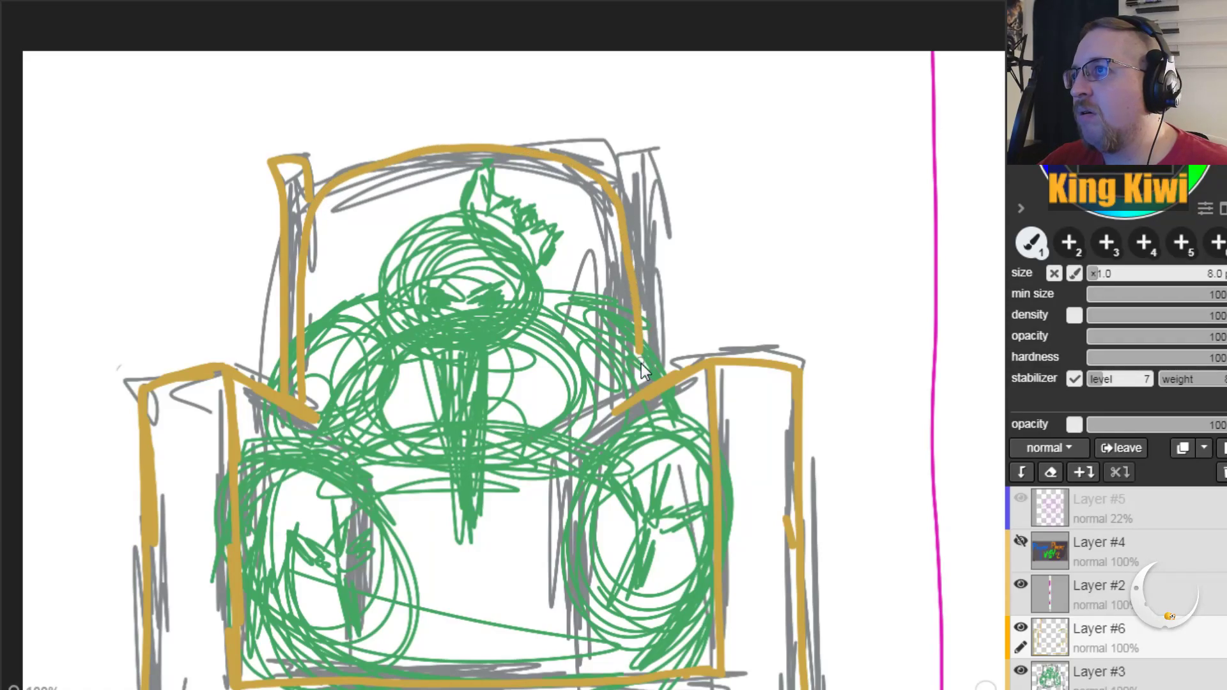
key("ctrl+z")
key("ctrl+z")
key("ctrl+z")
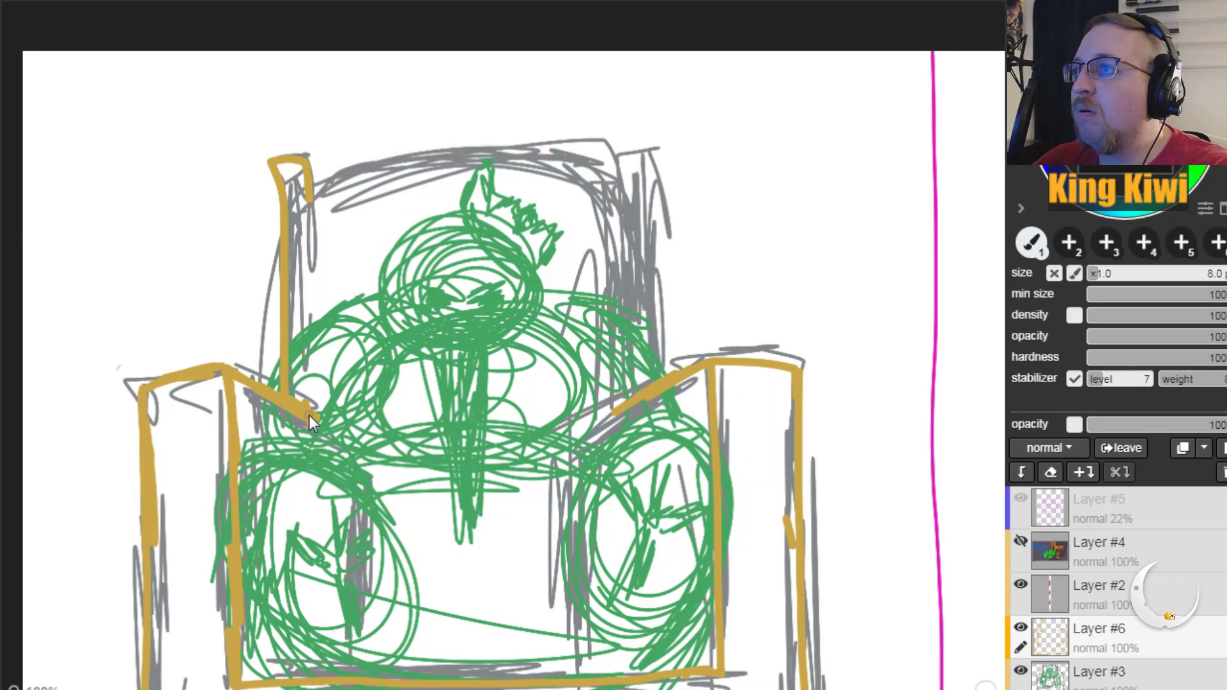
left_click_drag(308, 259, 313, 208)
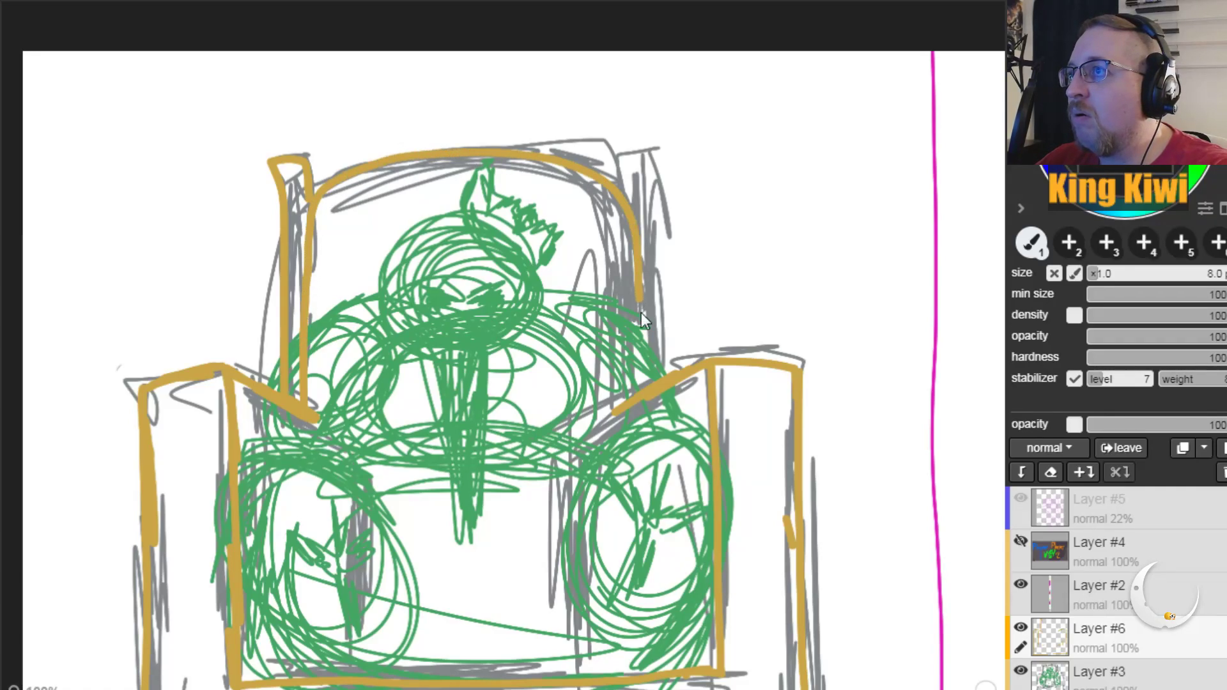
key("ctrl+z")
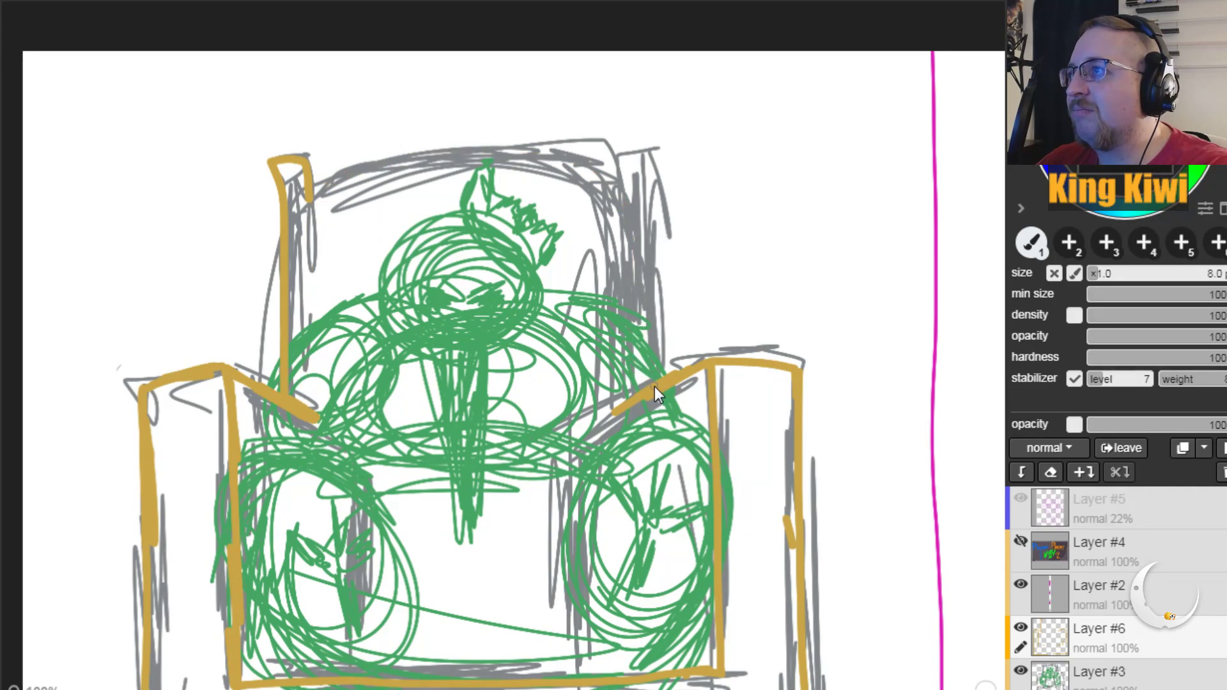
Step: Outline the backrest's right post in gold, with a flared cap and short inner edge matching the left post
left_click_drag(653, 320, 655, 204)
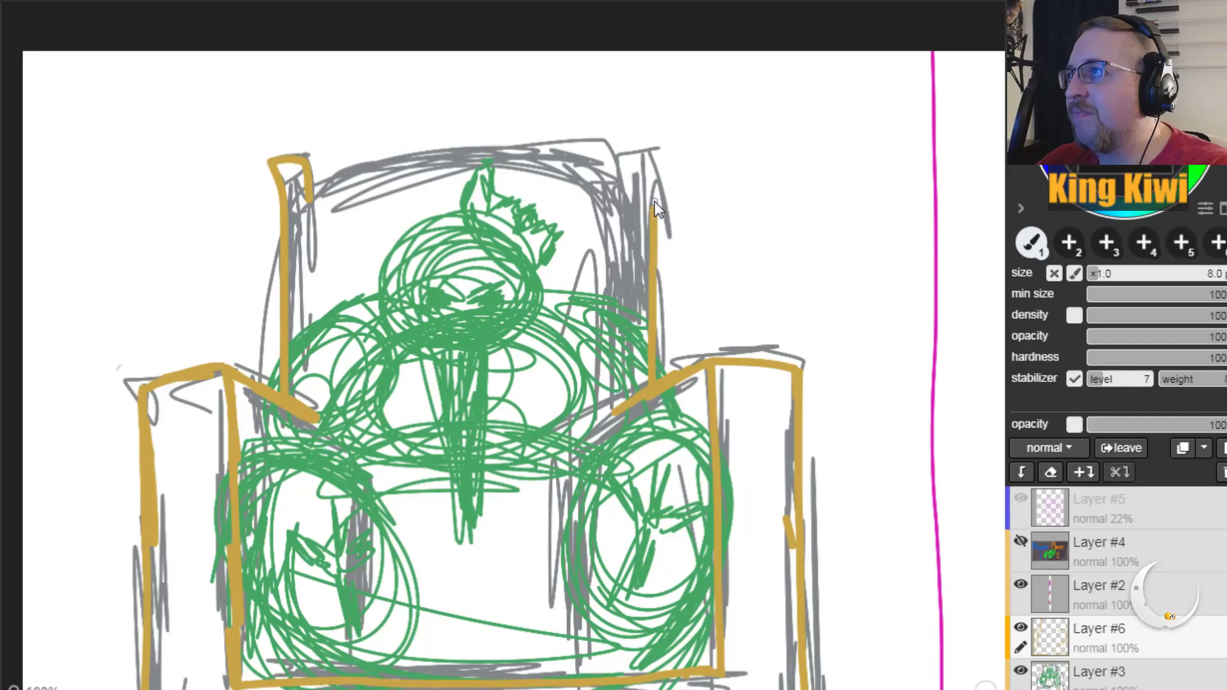
left_click_drag(663, 157, 627, 147)
left_click_drag(623, 197, 622, 201)
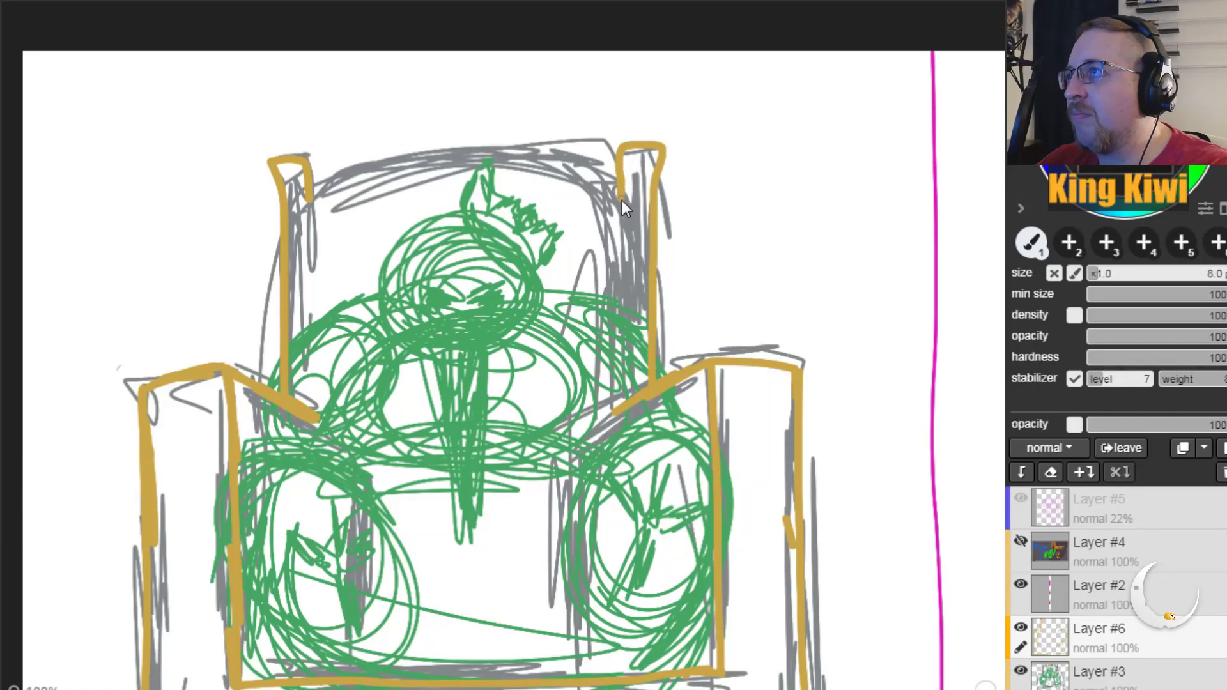
key("ctrl+z")
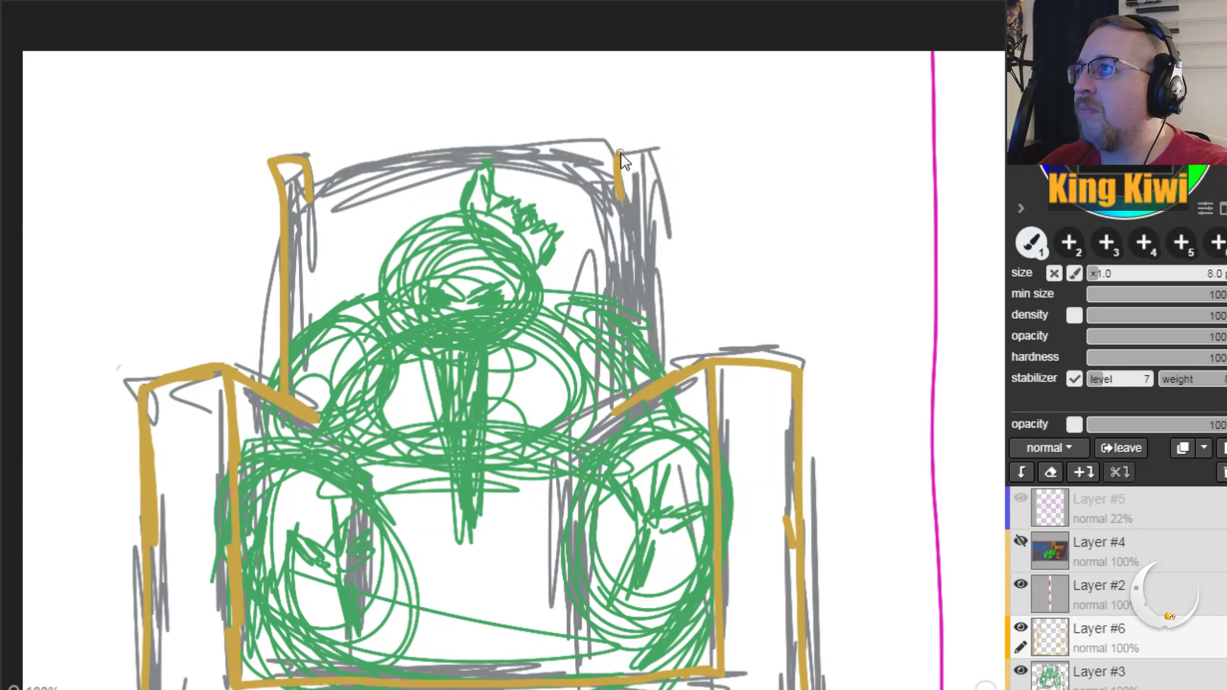
left_click_drag(626, 160, 645, 151)
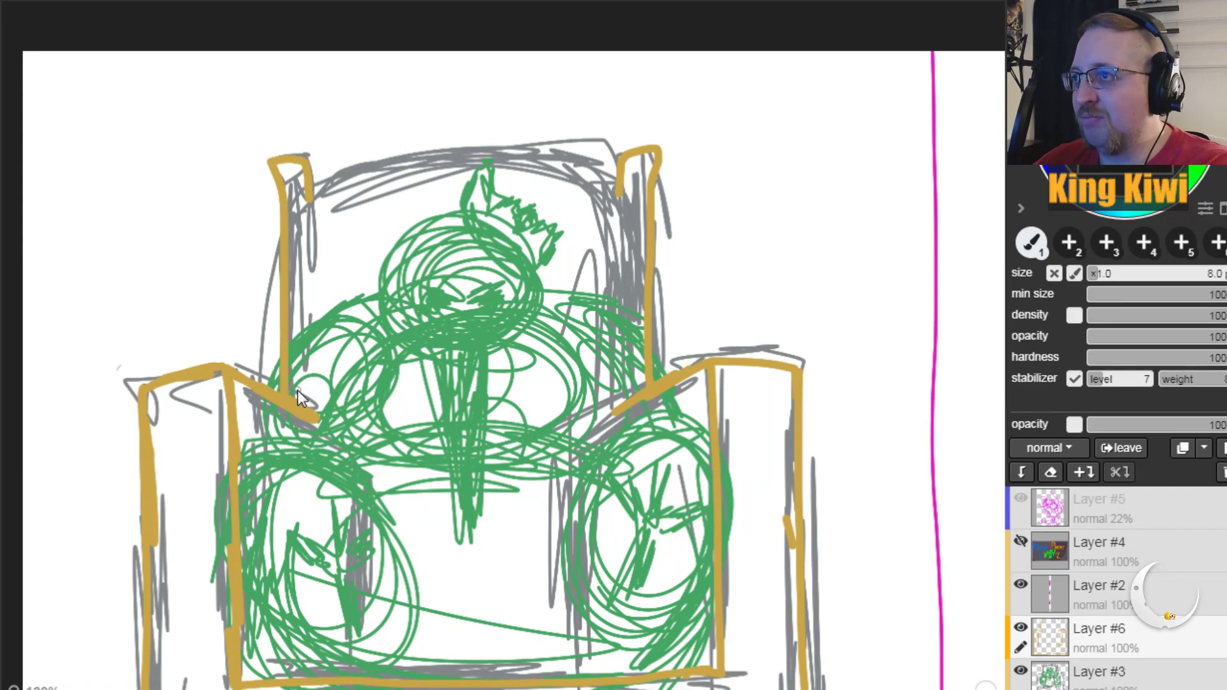
left_click_drag(302, 404, 301, 356)
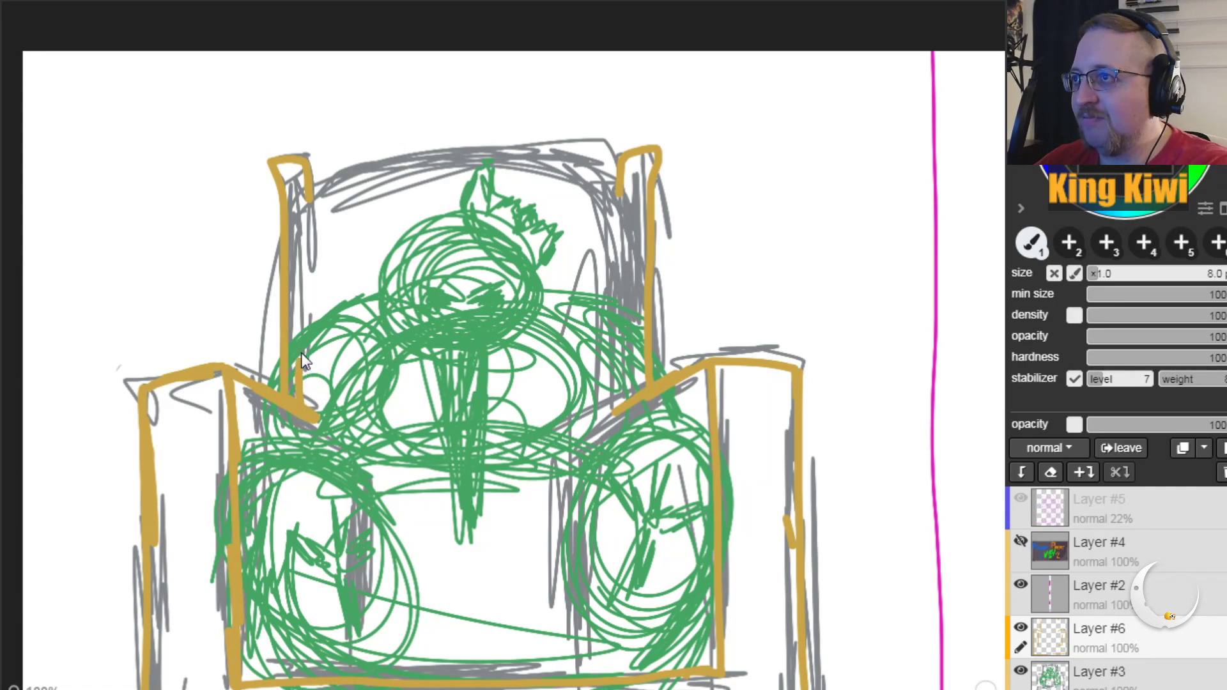
key("ctrl+z")
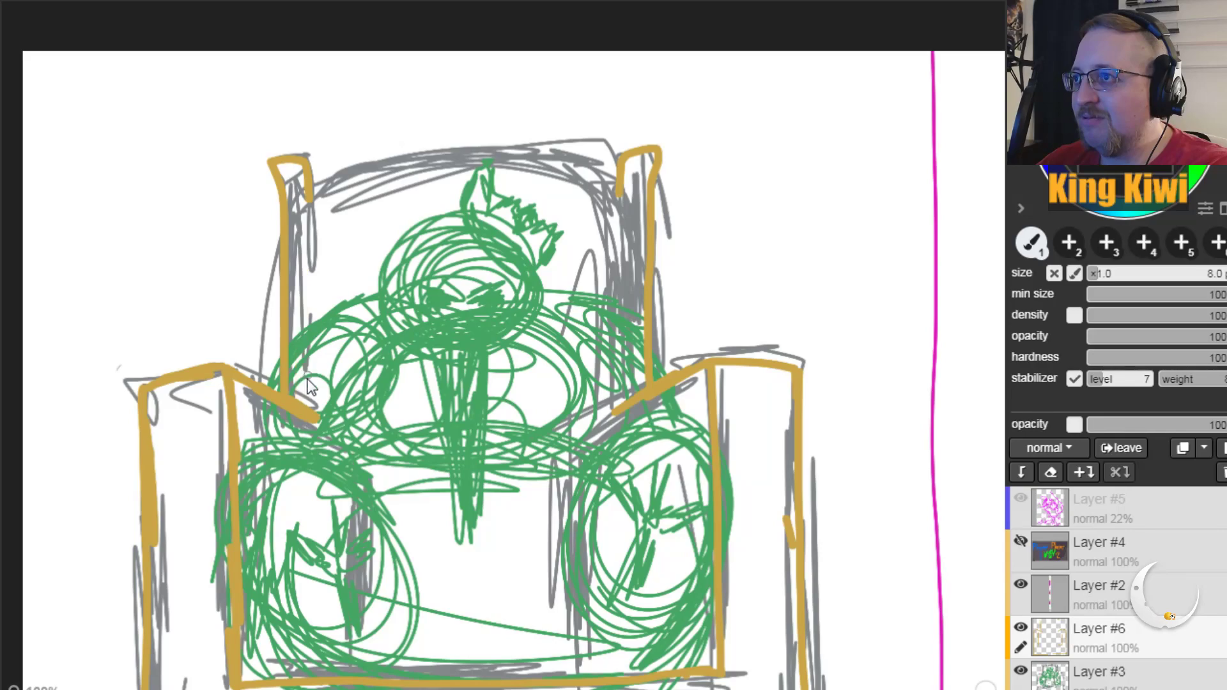
Step: Draw the left post's inner edge down to the armrest and the backrest's arched top rail in gold
left_click_drag(304, 408, 305, 320)
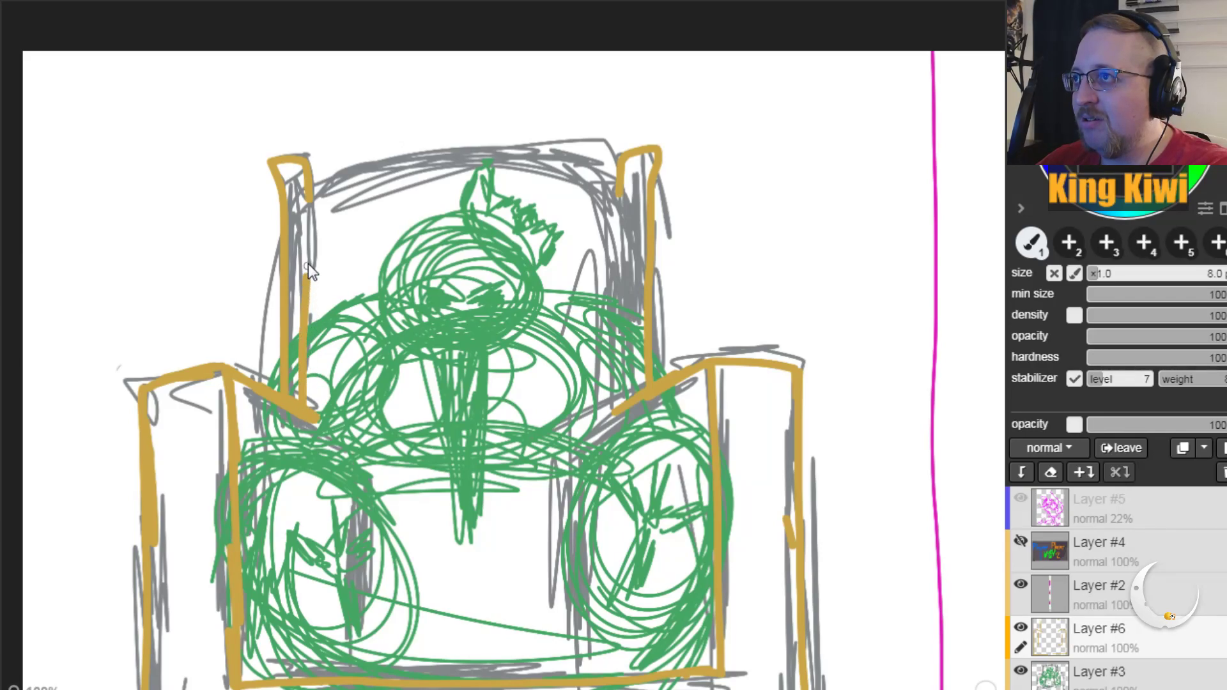
left_click_drag(348, 172, 405, 156)
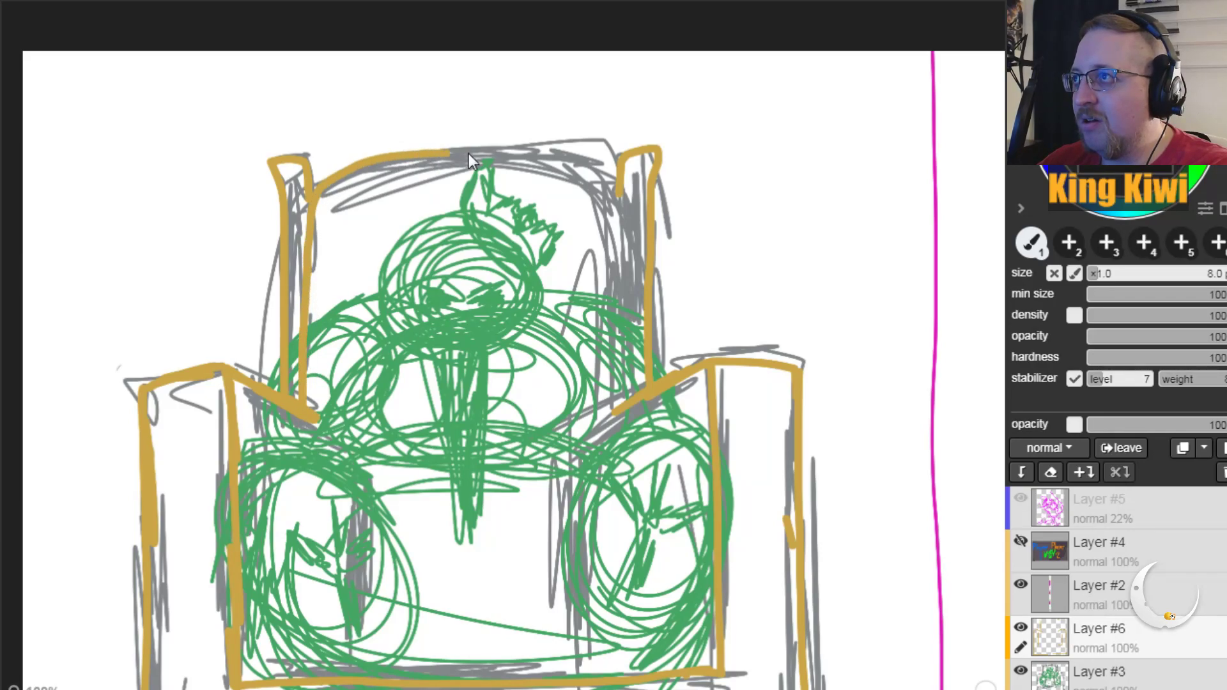
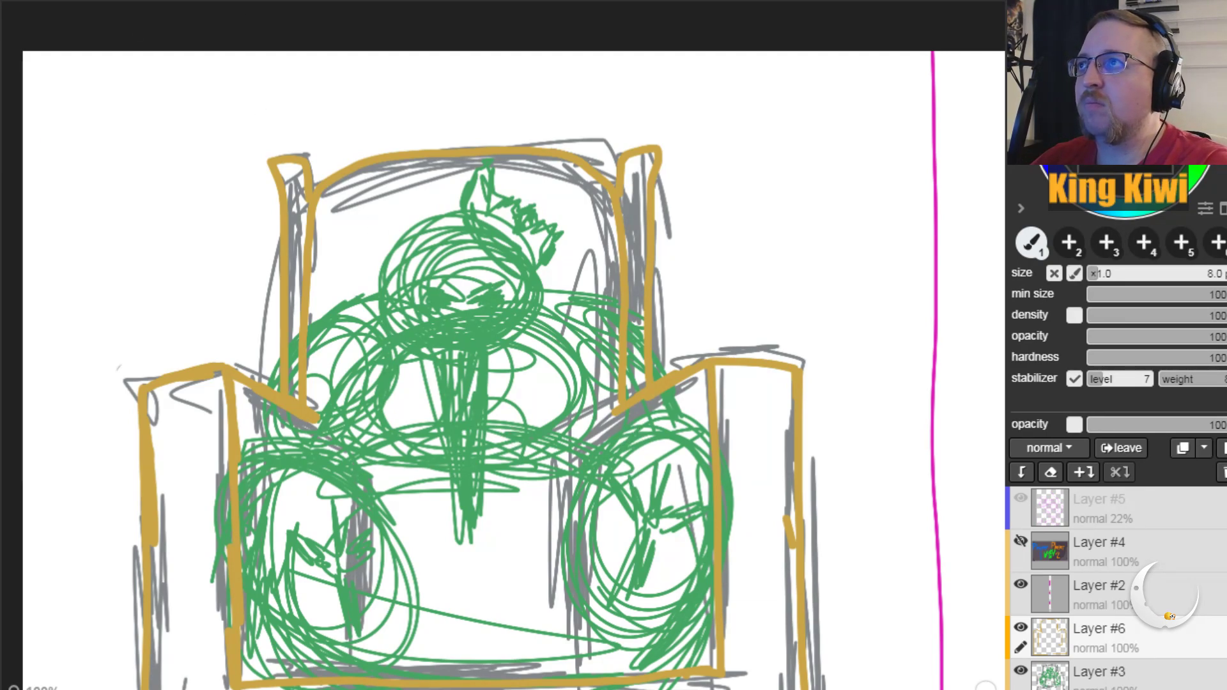
Step: Add a pointed gold tip to the left backrest post's cap and thicken the cap's inner edge
key("plus")
key("plus")
key("plus")
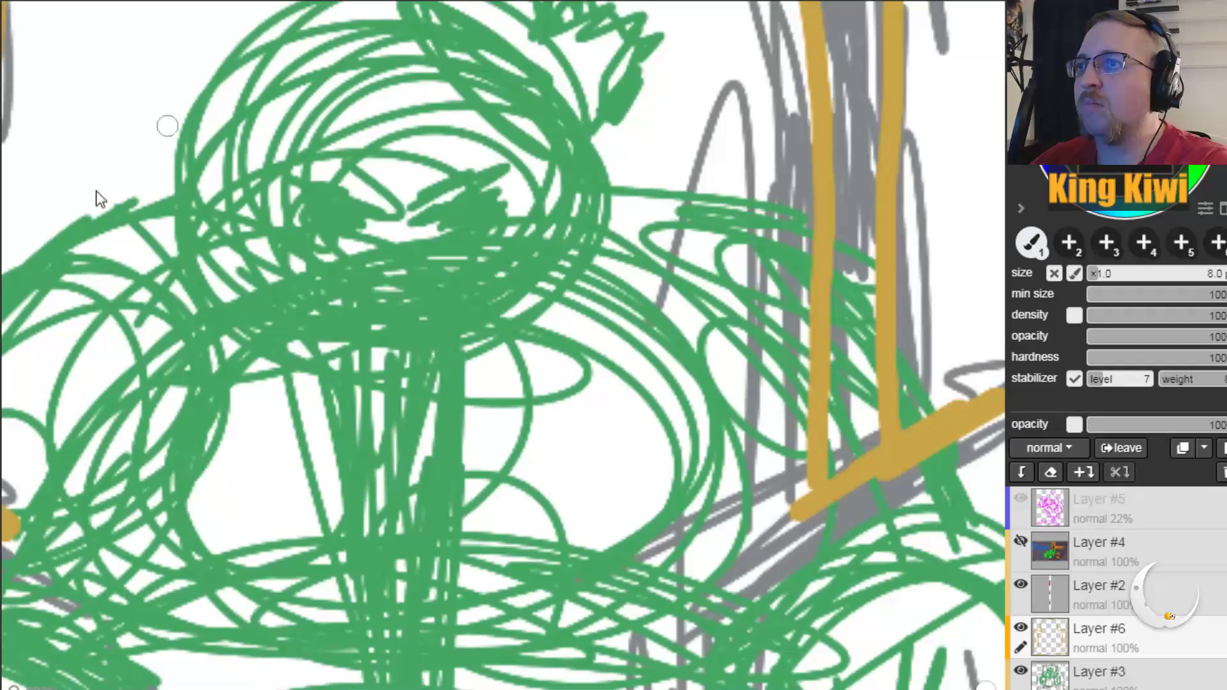
key("space")
left_click_drag(247, 329, 517, 608)
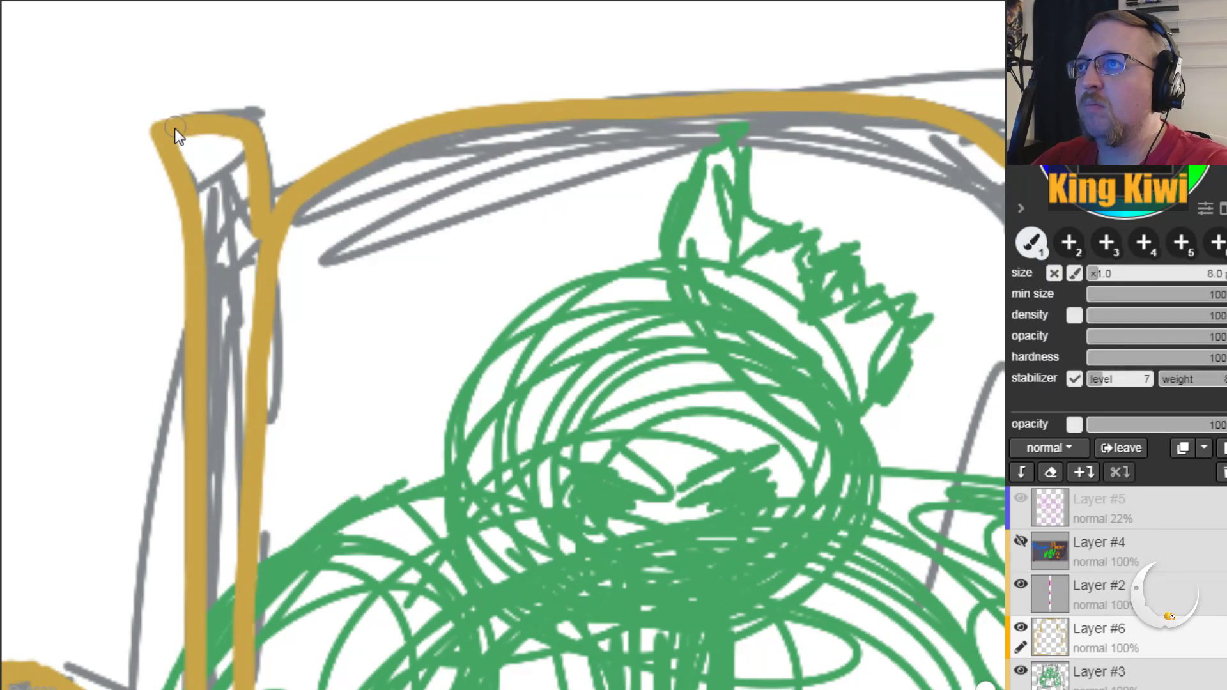
left_click(205, 90)
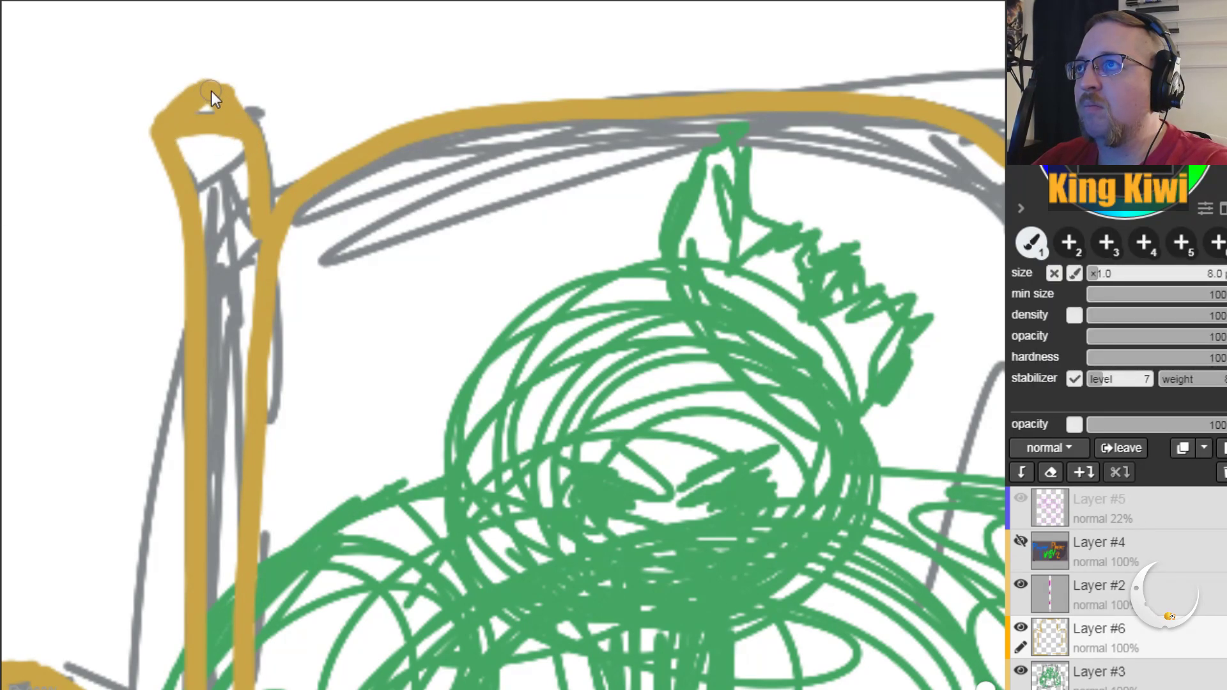
left_click_drag(222, 91, 208, 84)
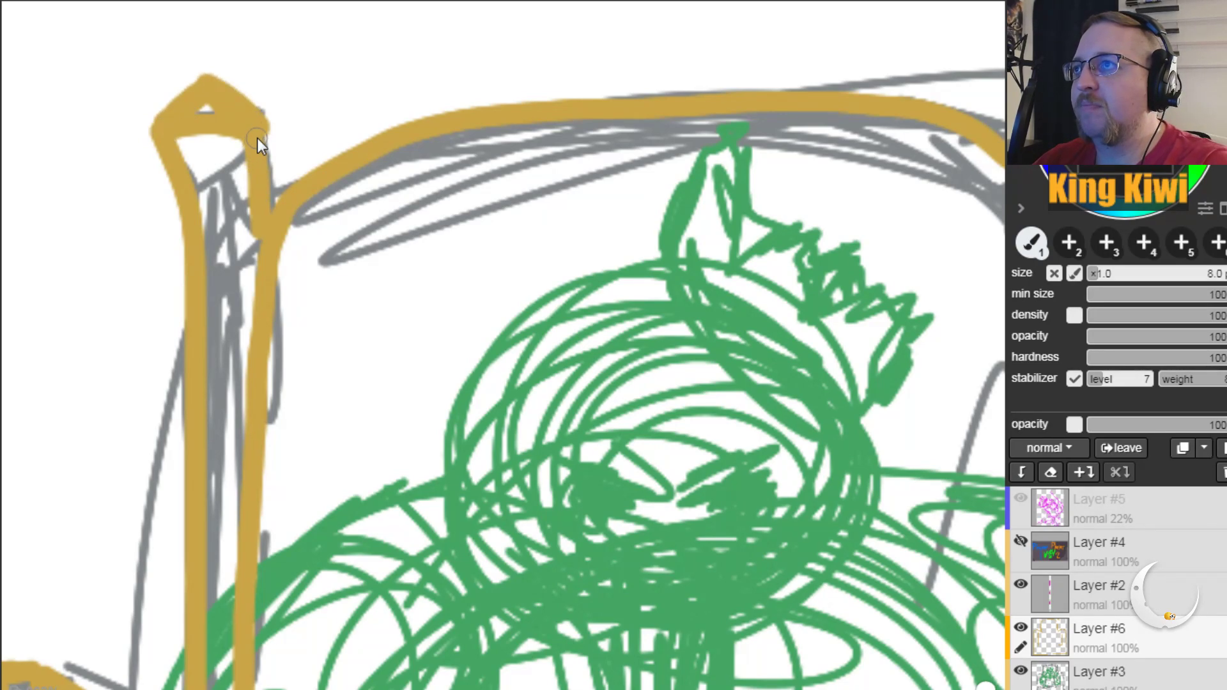
left_click_drag(248, 167, 251, 256)
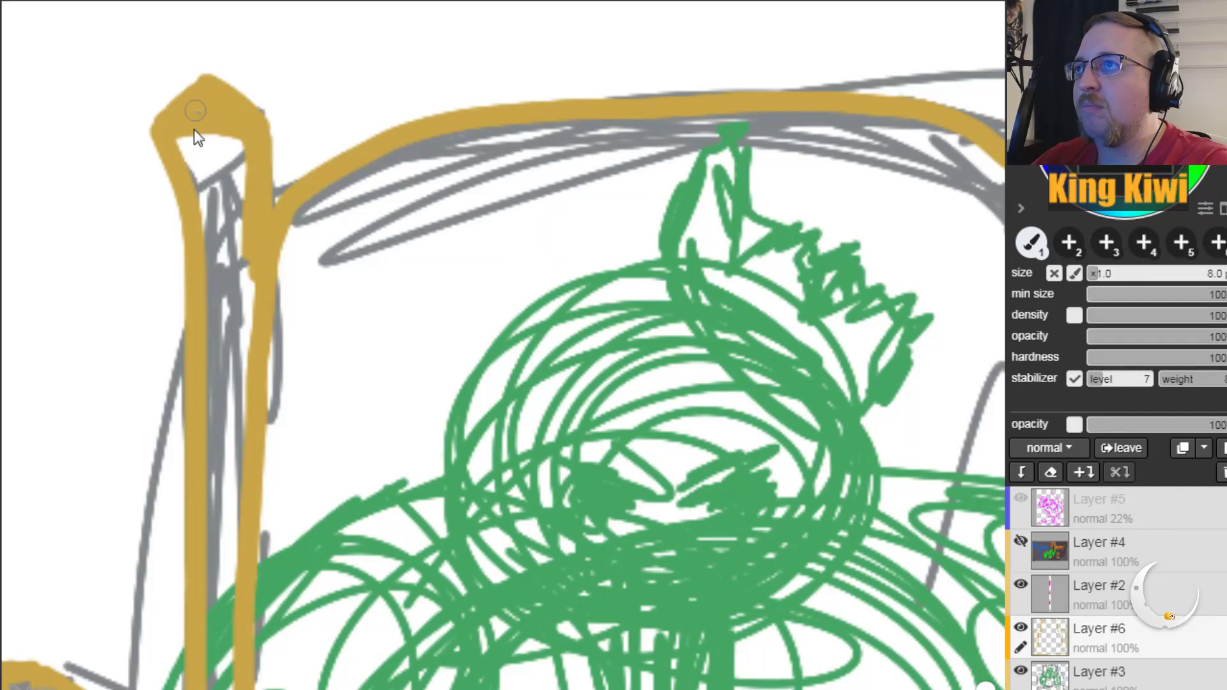
Step: Fill the left backrest post solid gold from its pointed cap down to the armrest diagonal
mouse_move(191, 117)
left_mouse_down()
mouse_move(189, 172)
mouse_move(203, 152)
mouse_move(218, 211)
mouse_move(192, 147)
mouse_move(217, 132)
left_mouse_up()
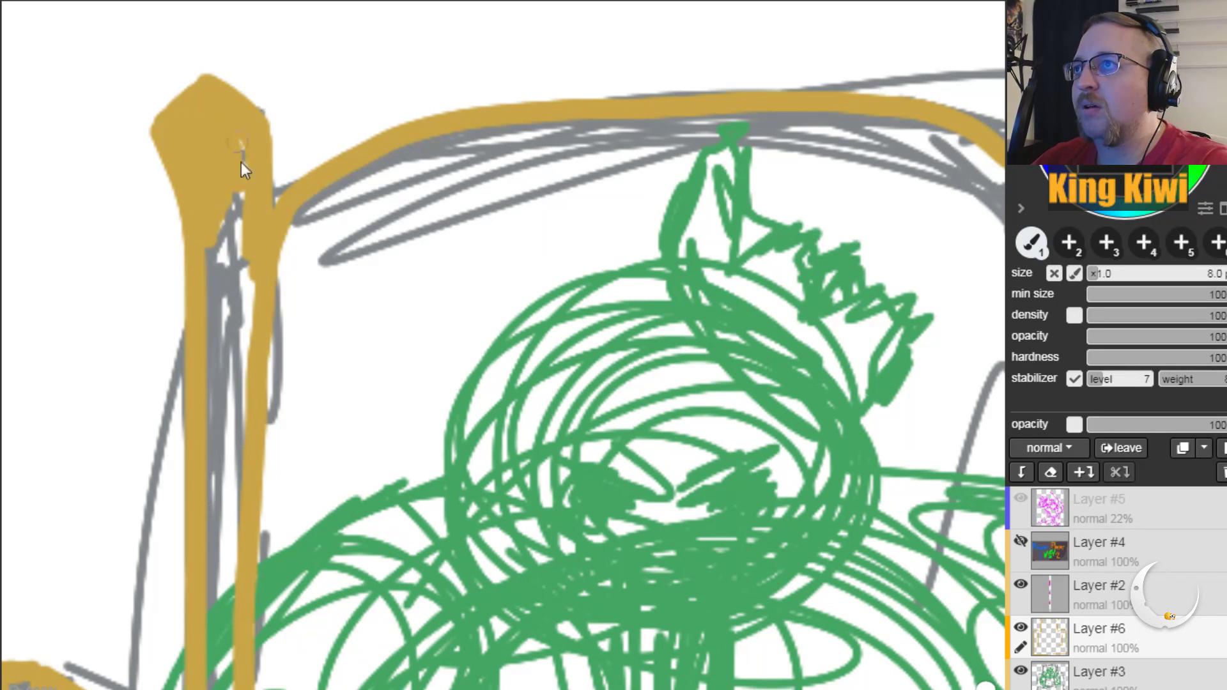
mouse_move(248, 257)
left_mouse_down()
mouse_move(236, 370)
mouse_move(231, 205)
mouse_move(209, 284)
mouse_move(237, 245)
mouse_move(247, 171)
mouse_move(232, 407)
mouse_move(253, 273)
mouse_move(236, 458)
mouse_move(249, 270)
mouse_move(246, 506)
mouse_move(234, 281)
mouse_move(227, 379)
mouse_move(213, 325)
mouse_move(222, 526)
left_mouse_up()
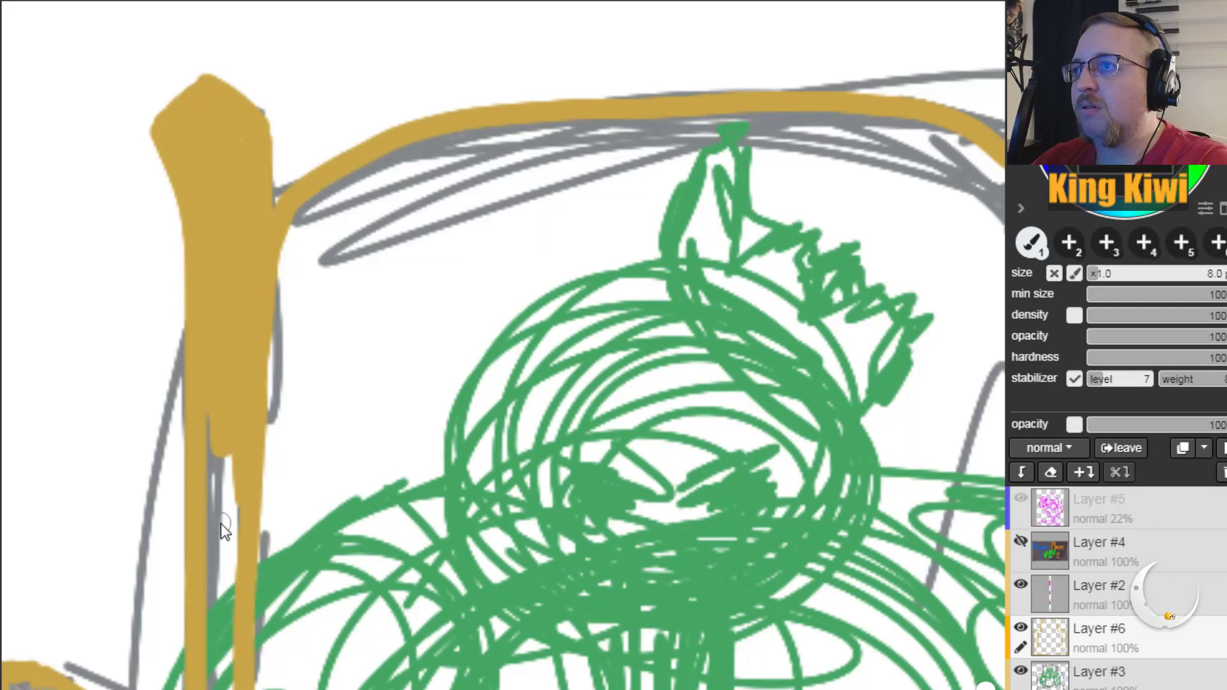
key("h")
left_click_drag(96, 400, 96, 206)
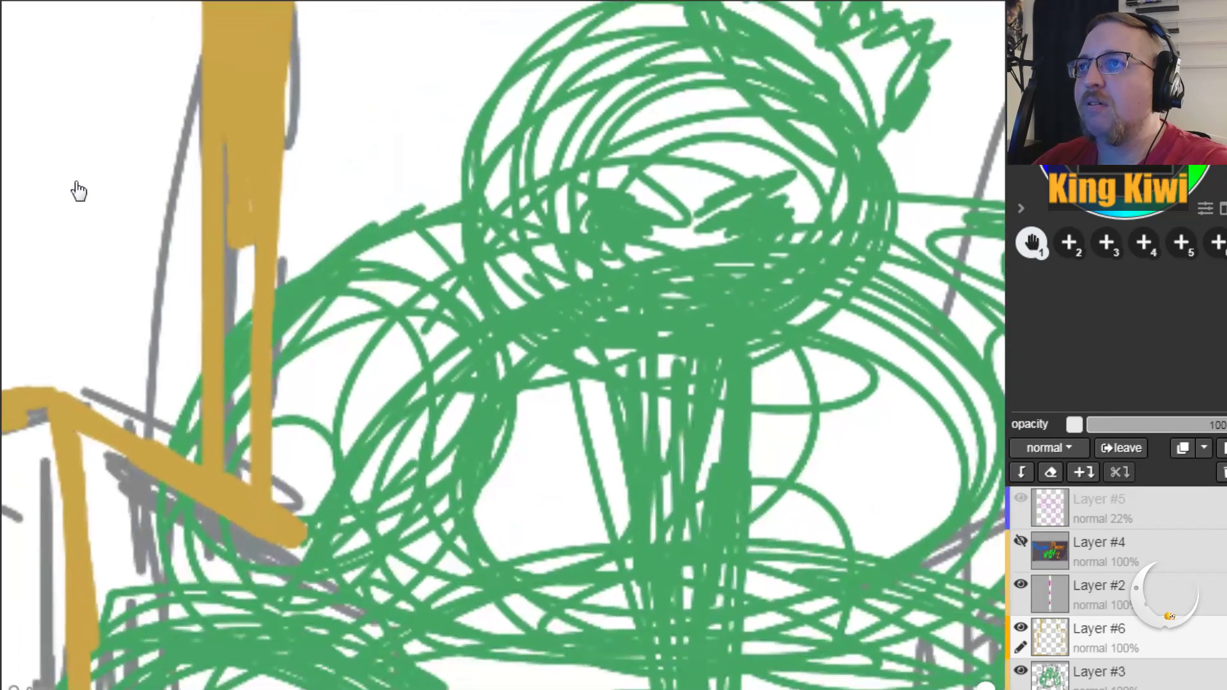
key("b")
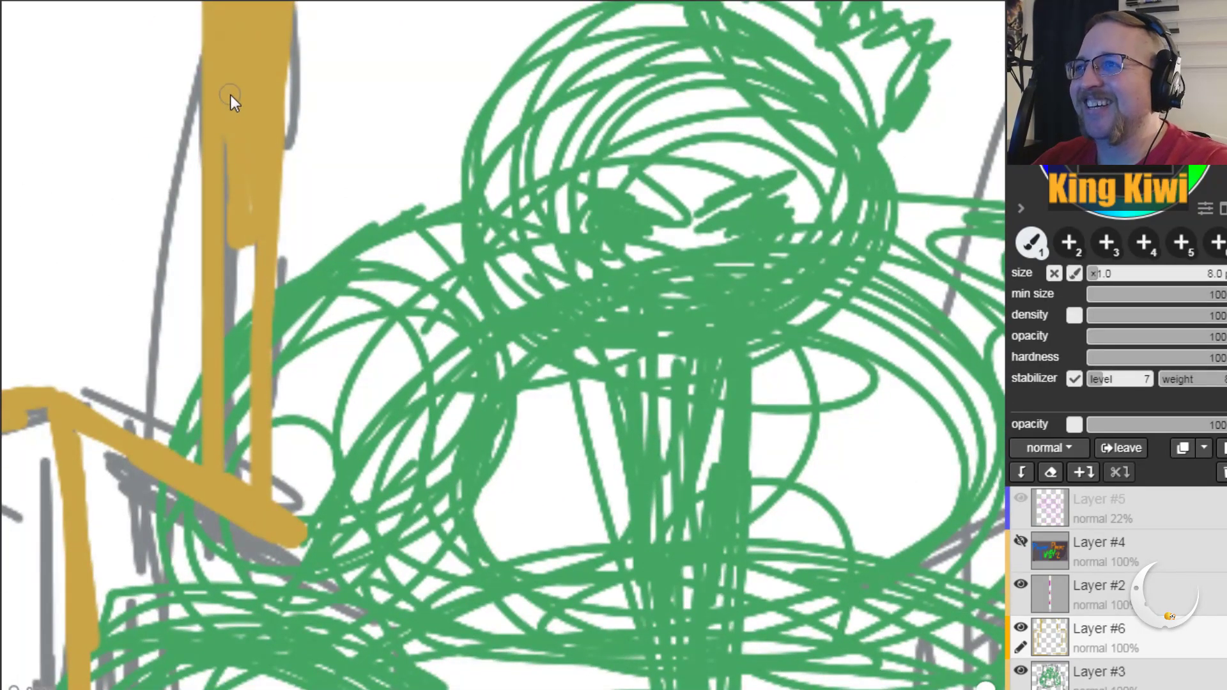
left_click_drag(223, 250, 225, 391)
mouse_move(247, 488)
left_mouse_down()
mouse_move(259, 116)
mouse_move(235, 444)
left_mouse_up()
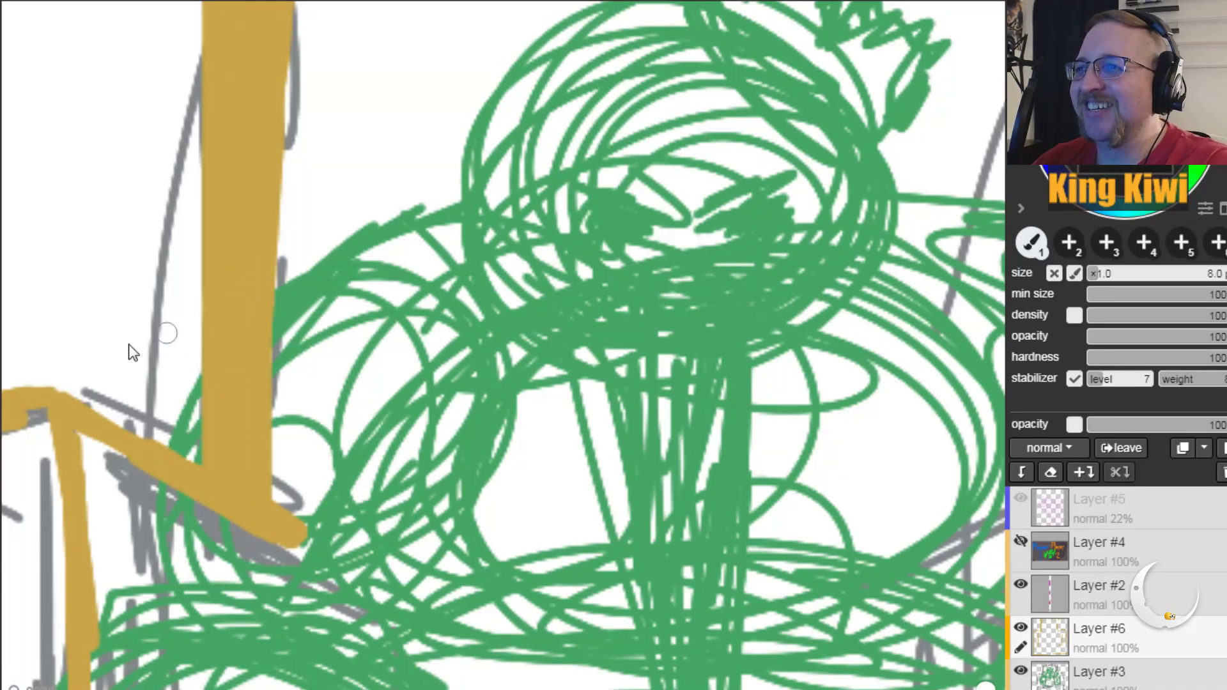
Step: Set the brush size to 33 px and fill the left armrest's front in gold down to seat level
key("h")
mouse_move(123, 370)
left_mouse_down()
mouse_move(411, 200)
mouse_move(454, 88)
left_mouse_up()
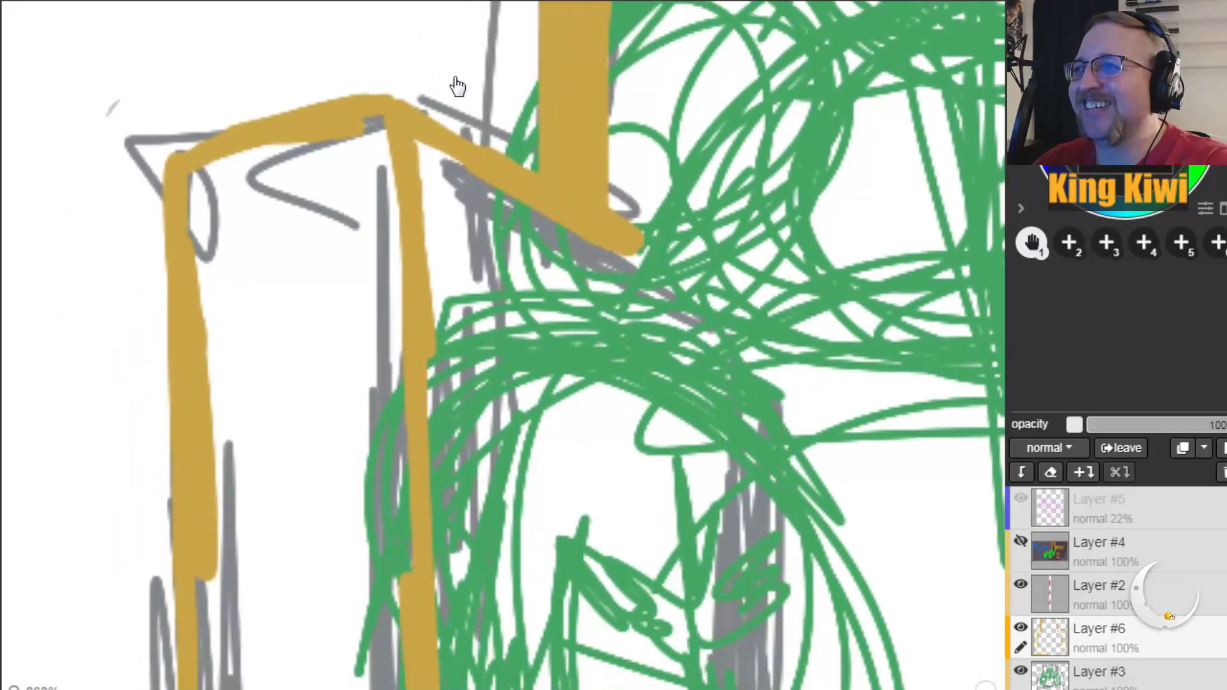
key("b")
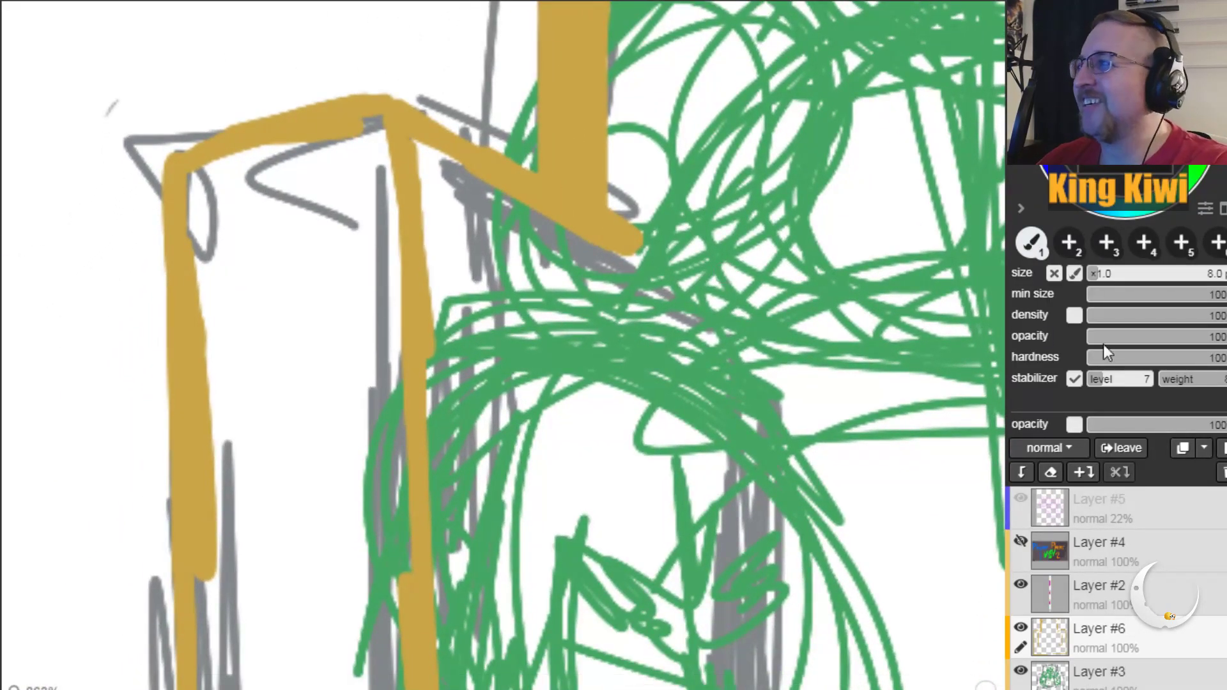
left_click(1137, 274)
mouse_move(229, 192)
left_mouse_down()
mouse_move(207, 225)
mouse_move(258, 185)
mouse_move(371, 156)
mouse_move(355, 155)
mouse_move(258, 255)
mouse_move(240, 235)
mouse_move(227, 267)
mouse_move(227, 665)
mouse_move(281, 266)
mouse_move(281, 482)
mouse_move(311, 246)
mouse_move(343, 198)
mouse_move(359, 225)
mouse_move(366, 204)
mouse_move(368, 222)
mouse_move(372, 156)
mouse_move(374, 613)
mouse_move(359, 580)
left_mouse_up()
key("space")
mouse_move(83, 409)
left_mouse_down()
mouse_move(175, 219)
mouse_move(155, 164)
left_mouse_up()
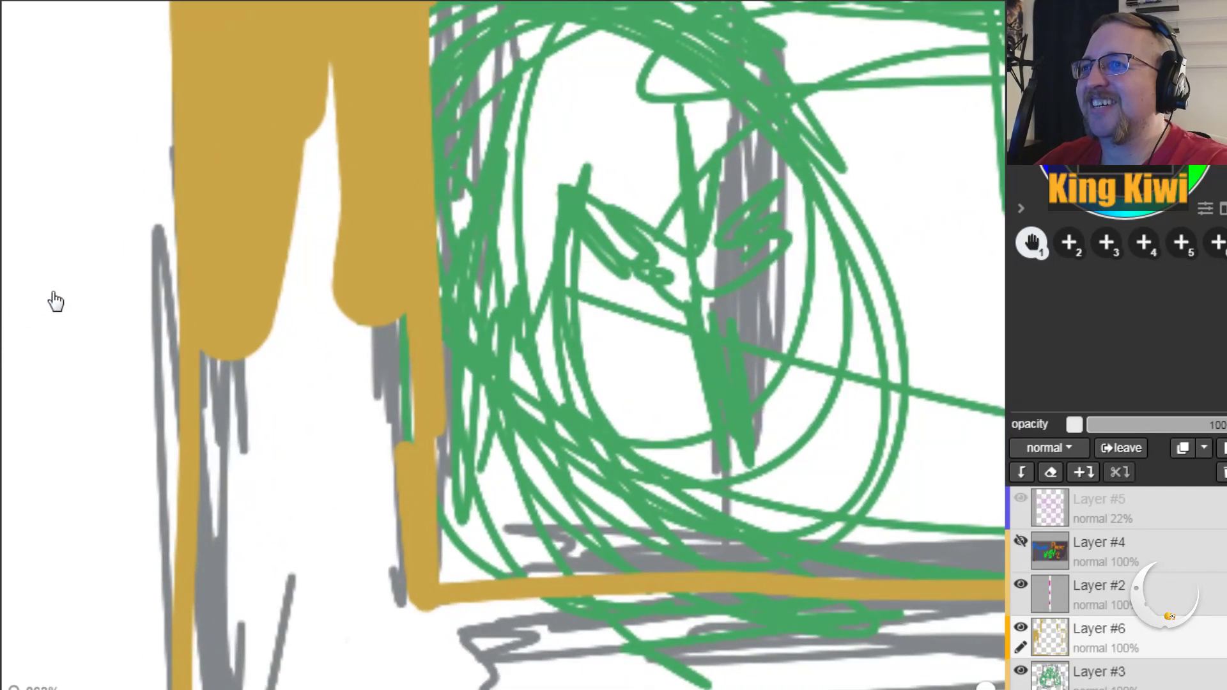
mouse_move(339, 60)
left_mouse_down()
mouse_move(309, 361)
mouse_move(294, 222)
mouse_move(263, 258)
mouse_move(243, 430)
mouse_move(243, 312)
mouse_move(227, 663)
mouse_move(271, 382)
mouse_move(267, 402)
mouse_move(349, 353)
mouse_move(363, 269)
mouse_move(367, 429)
mouse_move(375, 316)
mouse_move(380, 331)
mouse_move(379, 583)
mouse_move(383, 346)
mouse_move(377, 581)
mouse_move(328, 467)
mouse_move(279, 595)
left_mouse_up()
Step: Continue the gold fill below seat level through the left armrest's foot and the left part of the chair base
key("h")
mouse_move(113, 407)
left_mouse_down()
mouse_move(90, 174)
mouse_move(106, 197)
mouse_move(132, 200)
mouse_move(68, 203)
mouse_move(64, 192)
left_mouse_up()
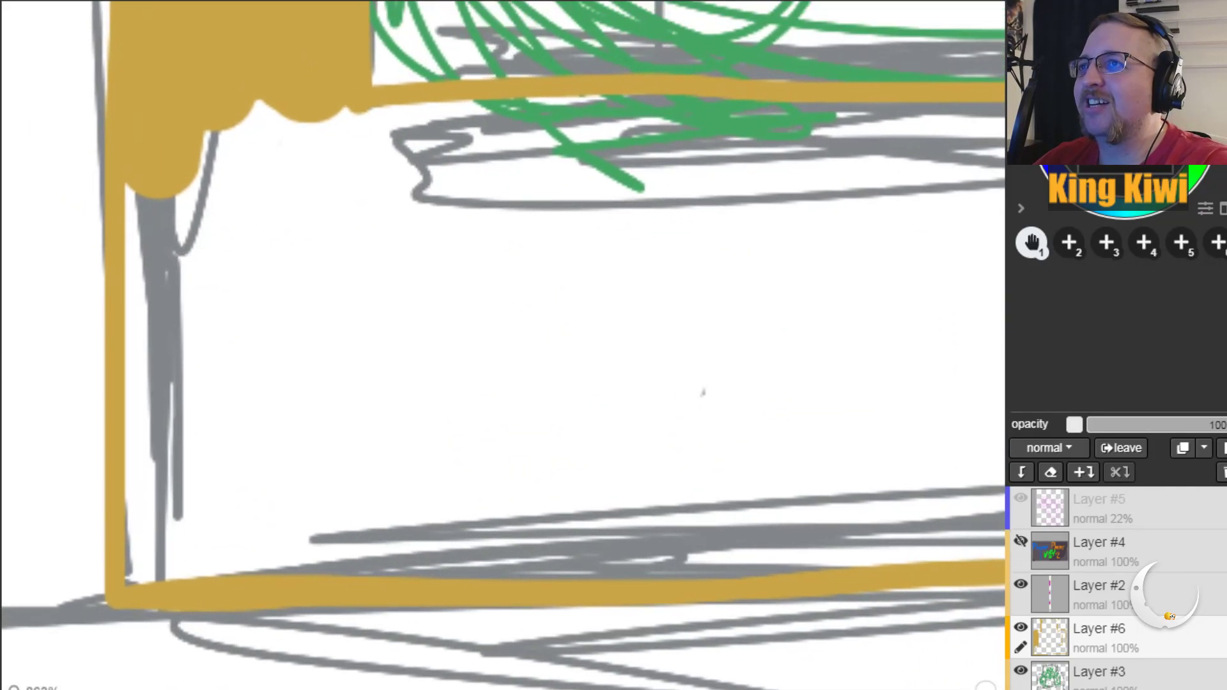
key("b")
mouse_move(241, 120)
left_mouse_down()
mouse_move(293, 130)
mouse_move(255, 101)
mouse_move(191, 132)
mouse_move(159, 189)
mouse_move(156, 568)
mouse_move(156, 556)
mouse_move(214, 569)
mouse_move(198, 396)
mouse_move(218, 66)
mouse_move(207, 364)
mouse_move(221, 524)
mouse_move(268, 566)
mouse_move(259, 131)
mouse_move(285, 457)
mouse_move(309, 510)
mouse_move(311, 112)
mouse_move(388, 149)
mouse_move(990, 151)
mouse_move(413, 146)
mouse_move(750, 132)
mouse_move(395, 181)
mouse_move(344, 426)
mouse_move(331, 573)
mouse_move(410, 561)
mouse_move(440, 538)
mouse_move(484, 551)
mouse_move(391, 335)
mouse_move(401, 387)
mouse_move(454, 477)
mouse_move(517, 541)
mouse_move(492, 547)
mouse_move(953, 529)
mouse_move(729, 544)
mouse_move(463, 520)
mouse_move(564, 544)
mouse_move(444, 309)
mouse_move(485, 394)
mouse_move(457, 359)
mouse_move(526, 222)
mouse_move(699, 200)
mouse_move(981, 196)
mouse_move(576, 225)
mouse_move(561, 416)
mouse_move(611, 311)
mouse_move(661, 430)
mouse_move(695, 204)
mouse_move(708, 478)
mouse_move(836, 455)
mouse_move(731, 353)
mouse_move(801, 190)
mouse_move(867, 514)
mouse_move(942, 260)
mouse_move(999, 538)
mouse_move(959, 502)
left_mouse_up()
Step: Fill the rest of the chair's front base in gold, from the seat line to the bottom edge and right outer side
key("h")
mouse_move(824, 579)
left_mouse_down()
mouse_move(569, 569)
mouse_move(249, 531)
left_mouse_up()
left_click_drag(796, 399, 526, 501)
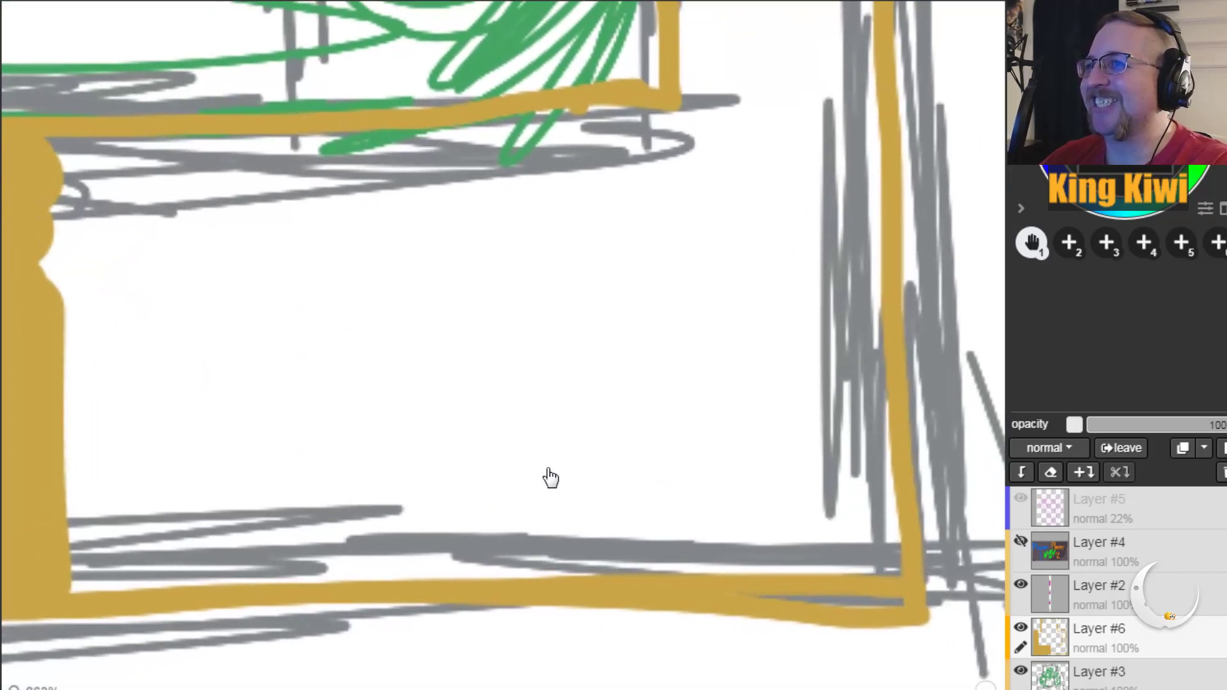
key("b")
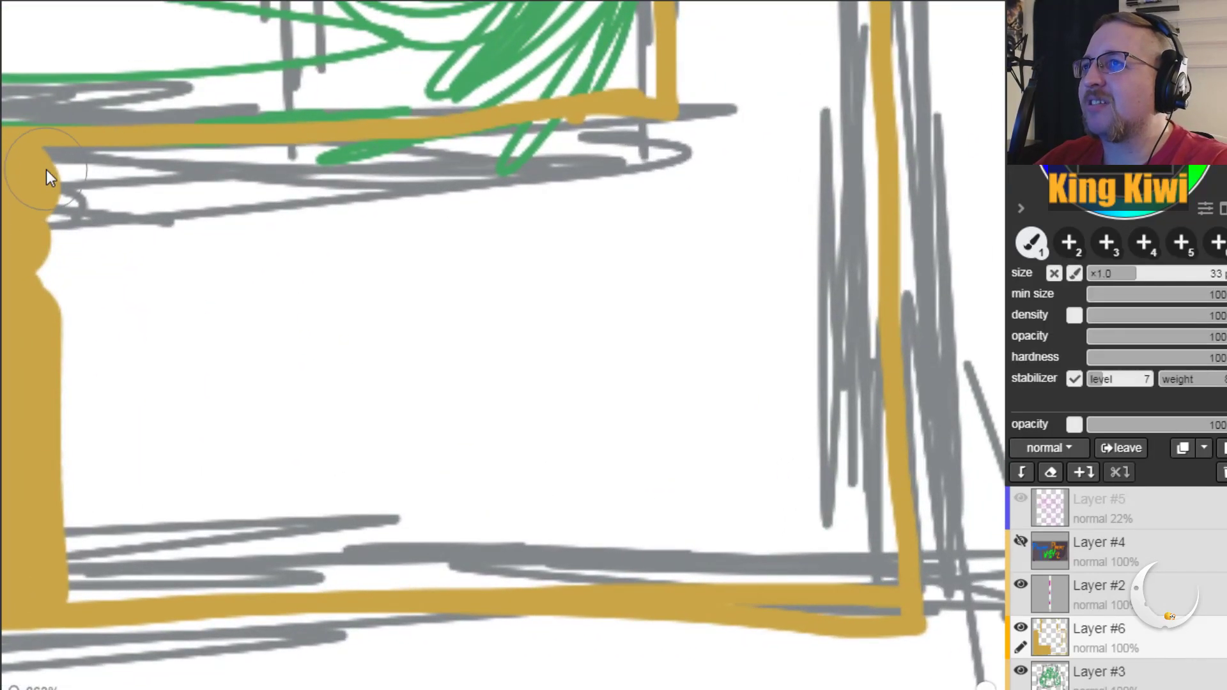
mouse_move(42, 178)
left_mouse_down()
mouse_move(231, 160)
mouse_move(251, 174)
mouse_move(234, 205)
left_mouse_up()
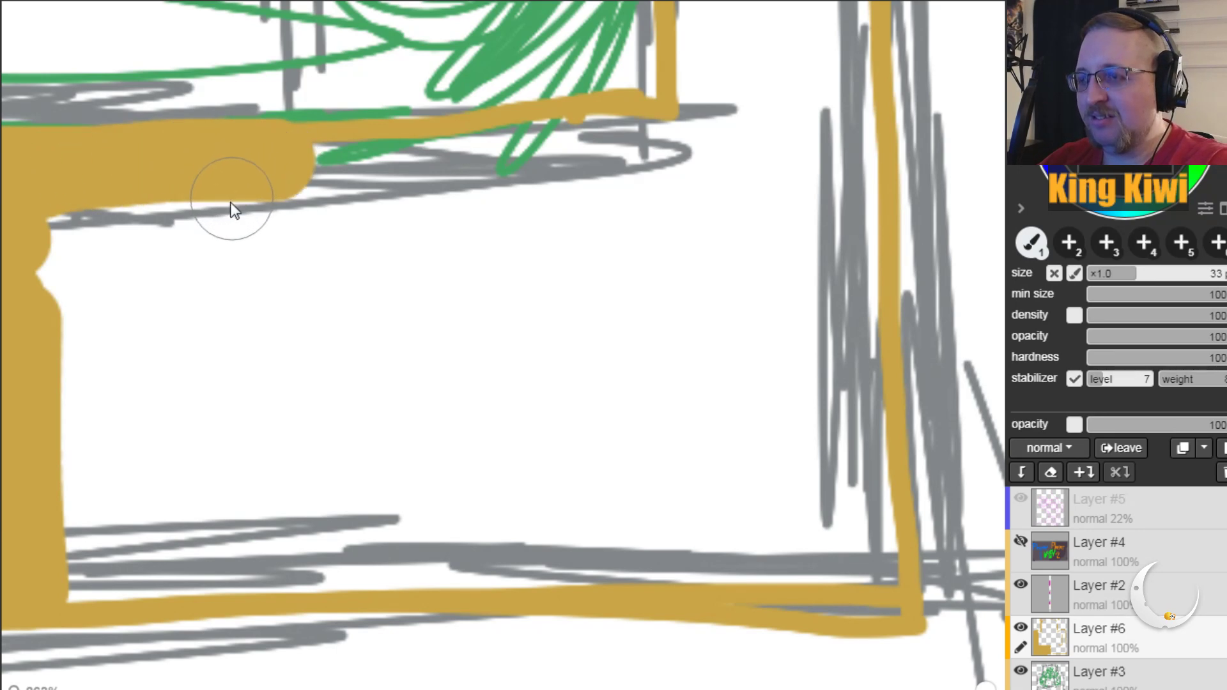
key("ctrl+z")
left_click_drag(45, 177, 844, 173)
mouse_move(710, 152)
left_mouse_down()
mouse_move(428, 155)
mouse_move(69, 224)
mouse_move(61, 383)
mouse_move(69, 289)
mouse_move(49, 236)
mouse_move(71, 468)
mouse_move(65, 573)
mouse_move(153, 557)
mouse_move(577, 558)
mouse_move(856, 575)
mouse_move(882, 595)
mouse_move(787, 585)
mouse_move(787, 433)
mouse_move(763, 549)
mouse_move(225, 509)
mouse_move(168, 291)
mouse_move(150, 490)
mouse_move(139, 241)
mouse_move(145, 509)
mouse_move(120, 487)
mouse_move(119, 520)
mouse_move(182, 325)
mouse_move(241, 210)
mouse_move(260, 426)
mouse_move(301, 454)
mouse_move(340, 244)
mouse_move(324, 216)
mouse_move(386, 457)
mouse_move(407, 426)
mouse_move(291, 260)
mouse_move(558, 246)
mouse_move(275, 252)
mouse_move(513, 213)
mouse_move(372, 289)
mouse_move(372, 329)
mouse_move(426, 332)
mouse_move(440, 346)
mouse_move(460, 340)
mouse_move(475, 311)
mouse_move(542, 398)
mouse_move(531, 273)
mouse_move(549, 250)
mouse_move(583, 237)
mouse_move(571, 236)
mouse_move(578, 465)
mouse_move(569, 402)
mouse_move(618, 411)
mouse_move(628, 226)
mouse_move(647, 187)
mouse_move(682, 272)
mouse_move(696, 384)
mouse_move(716, 275)
mouse_move(701, 386)
mouse_move(731, 207)
mouse_move(799, 500)
mouse_move(737, 493)
mouse_move(795, 520)
mouse_move(846, 524)
mouse_move(858, 160)
mouse_move(857, 570)
mouse_move(855, 378)
left_mouse_up()
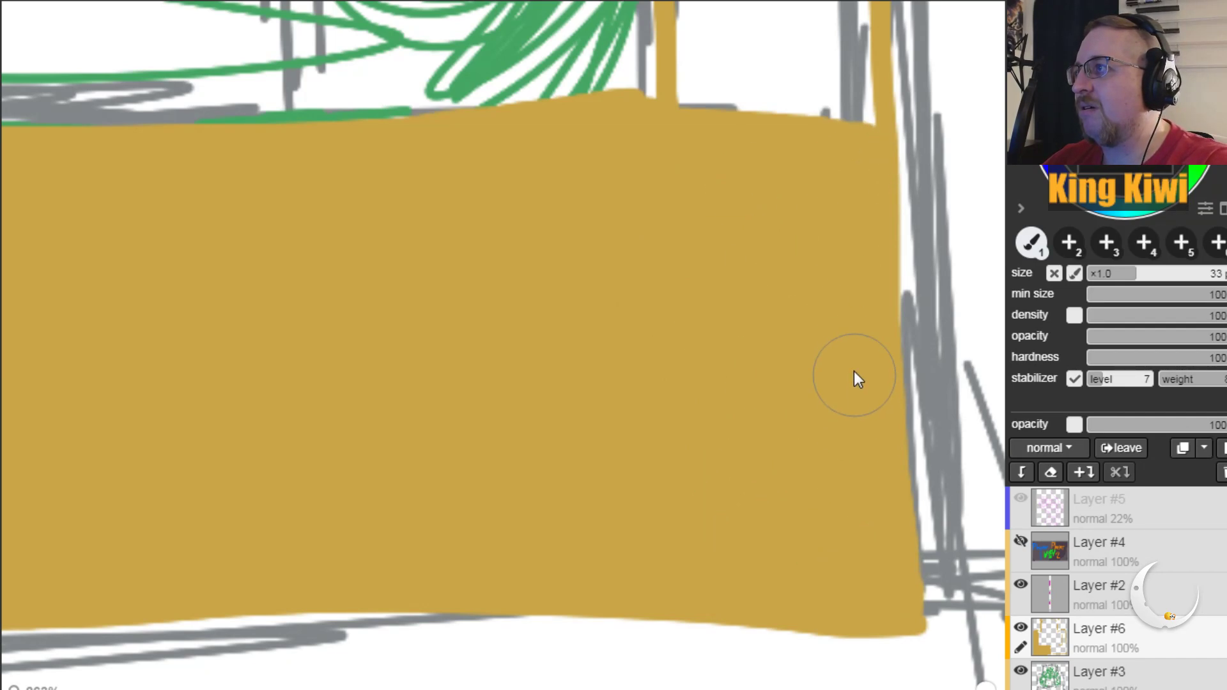
Step: Fill the right armrest's front in gold from the base up to its flat top
key("h")
mouse_move(425, 293)
left_mouse_down()
mouse_move(658, 578)
mouse_move(598, 462)
mouse_move(587, 629)
mouse_move(491, 309)
mouse_move(497, 262)
left_mouse_up()
key("b")
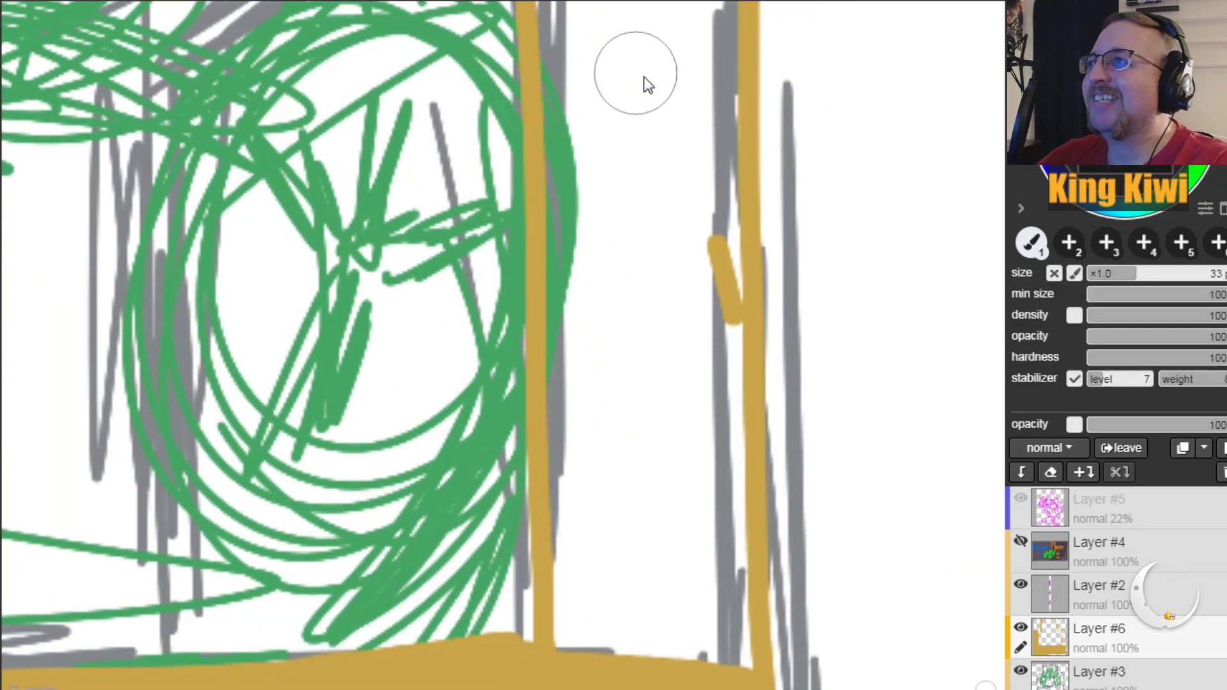
mouse_move(565, 86)
left_mouse_down()
mouse_move(579, 390)
mouse_move(608, 599)
mouse_move(596, 461)
mouse_move(585, 602)
mouse_move(572, 480)
mouse_move(574, 664)
mouse_move(605, 564)
mouse_move(723, 666)
mouse_move(709, 37)
mouse_move(628, 590)
mouse_move(632, 540)
mouse_move(649, 540)
mouse_move(673, 588)
mouse_move(652, 391)
mouse_move(654, 98)
mouse_move(642, 179)
left_mouse_up()
key("space")
mouse_move(342, 141)
left_mouse_down()
mouse_move(383, 409)
mouse_move(383, 505)
left_mouse_up()
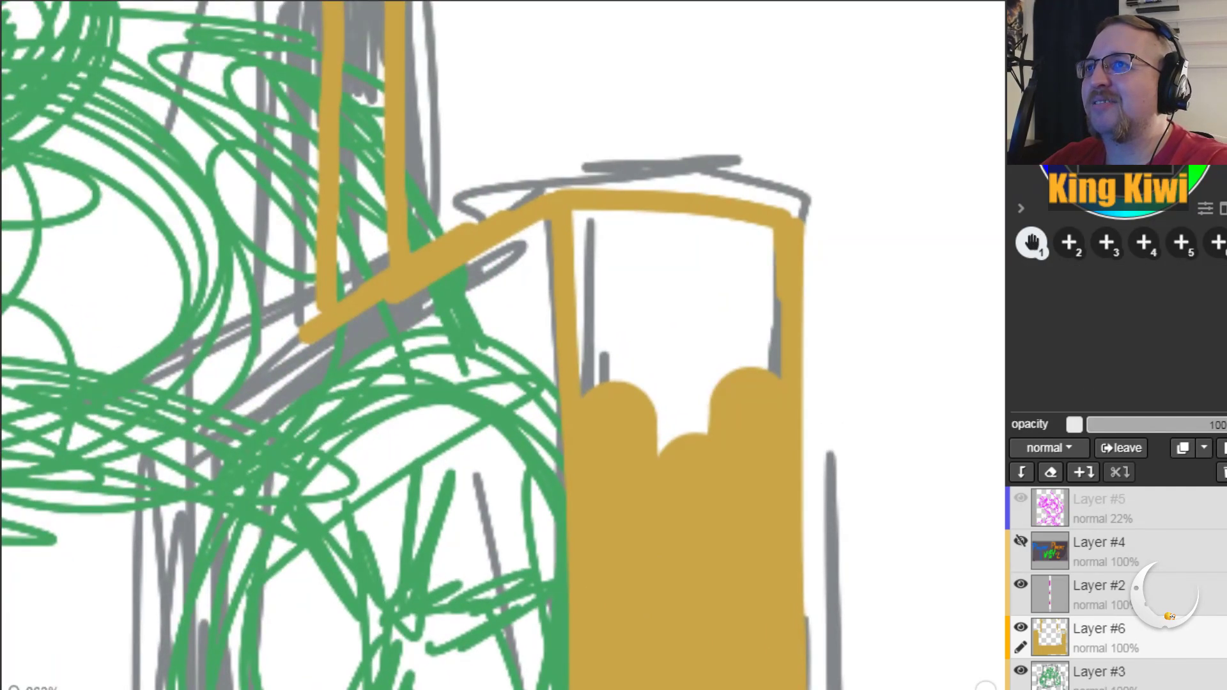
left_click(604, 241)
mouse_move(600, 400)
left_mouse_down()
mouse_move(626, 428)
mouse_move(677, 323)
mouse_move(687, 407)
mouse_move(644, 255)
mouse_move(757, 261)
mouse_move(746, 398)
mouse_move(722, 315)
left_mouse_up()
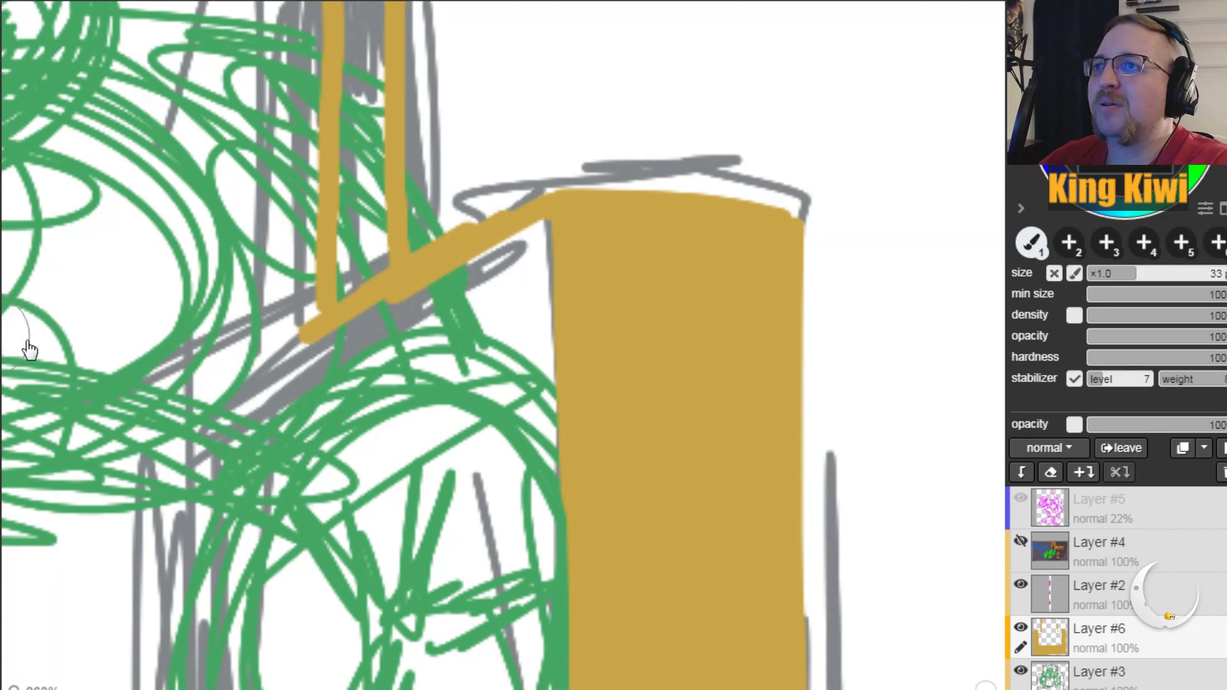
Step: Fill the right backrest post in gold from the armrest diagonal up to just below its cap
key("space")
mouse_move(195, 263)
left_mouse_down()
mouse_move(291, 603)
mouse_move(321, 611)
left_mouse_up()
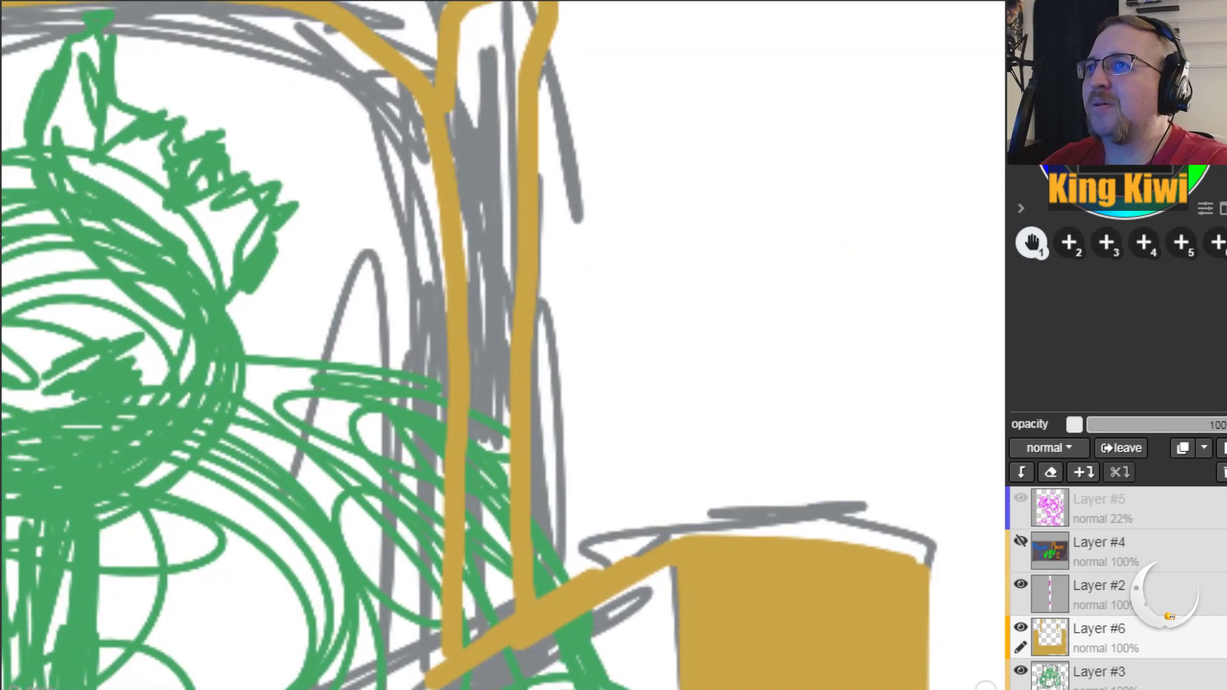
left_click_drag(486, 614, 493, 527)
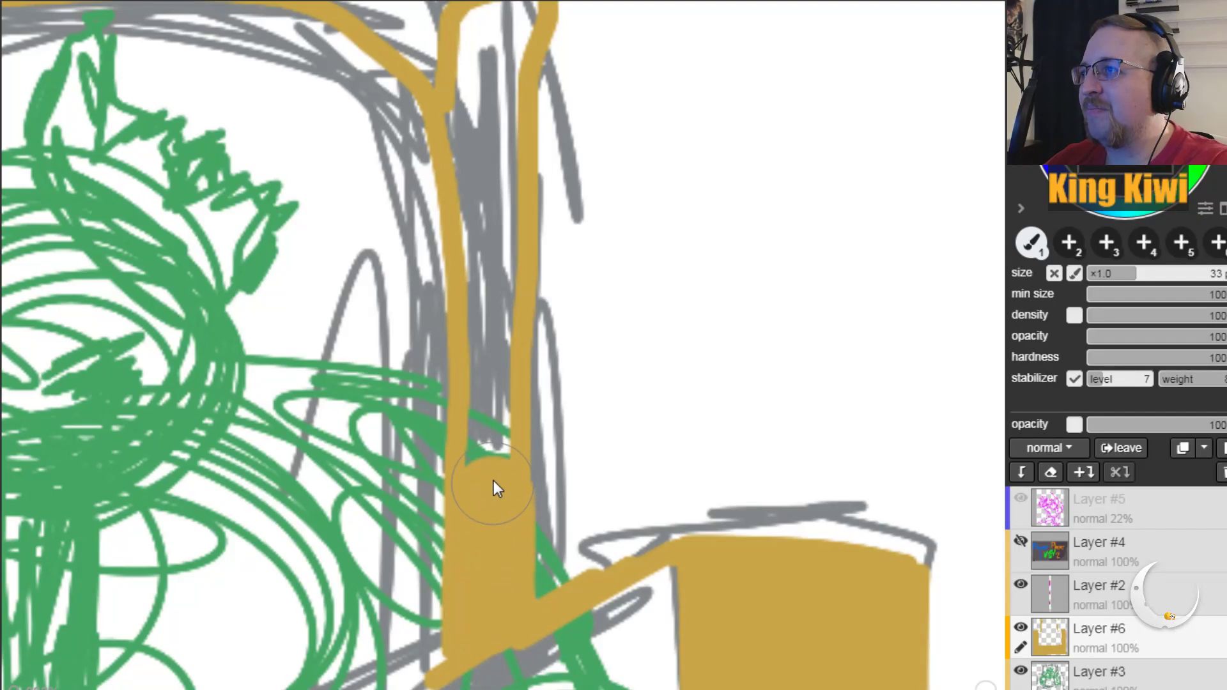
left_click_drag(496, 334, 500, 272)
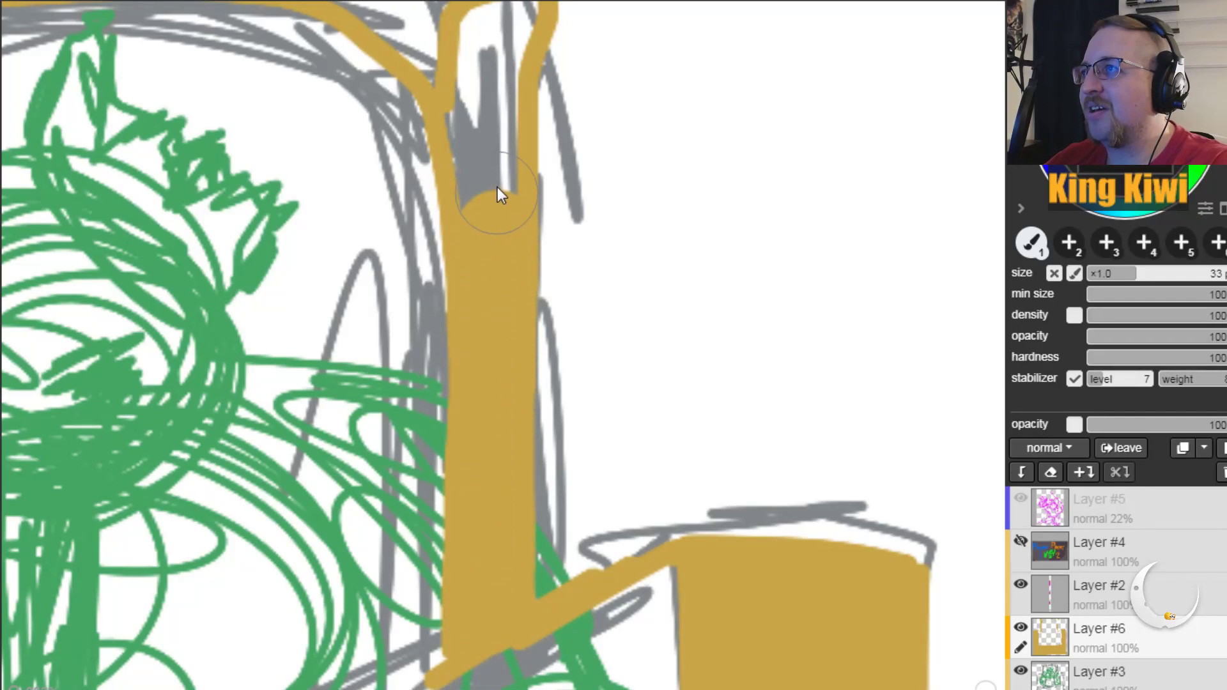
left_click_drag(484, 134, 481, 130)
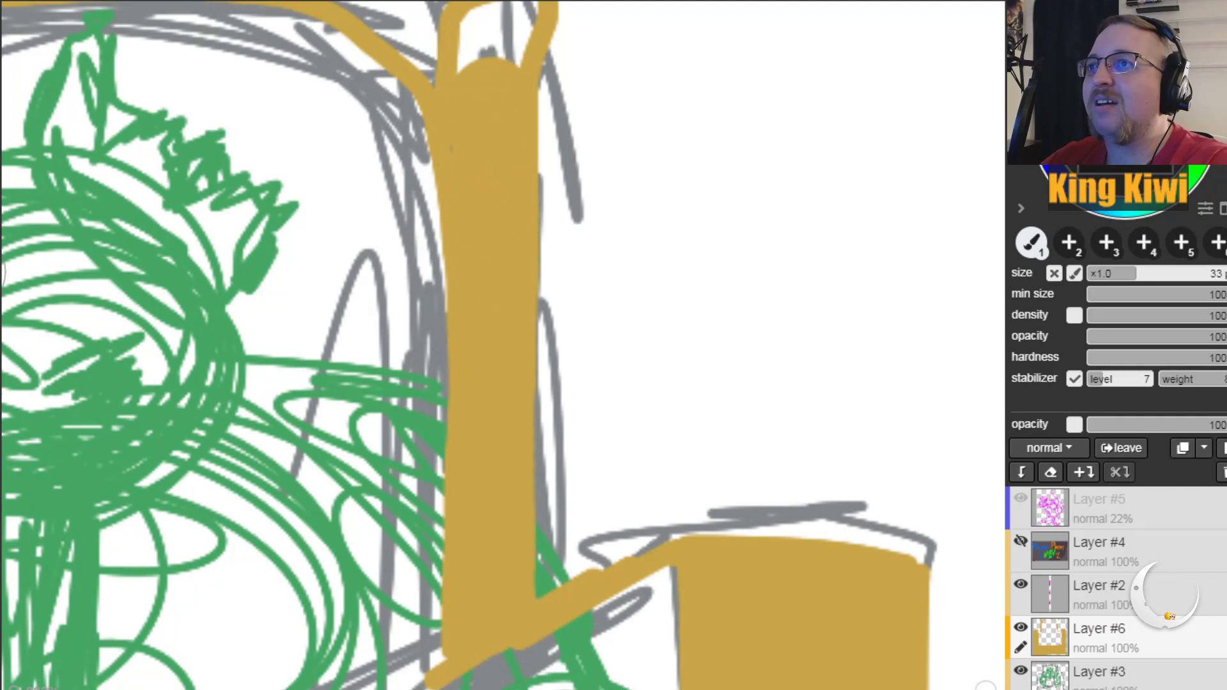
Step: Set the brush size to 7 px, draw a pointed tip on the right post's cap and fill the cap solid gold
key("space")
mouse_move(84, 264)
left_mouse_down()
mouse_move(560, 499)
mouse_move(421, 505)
mouse_move(624, 518)
left_mouse_up()
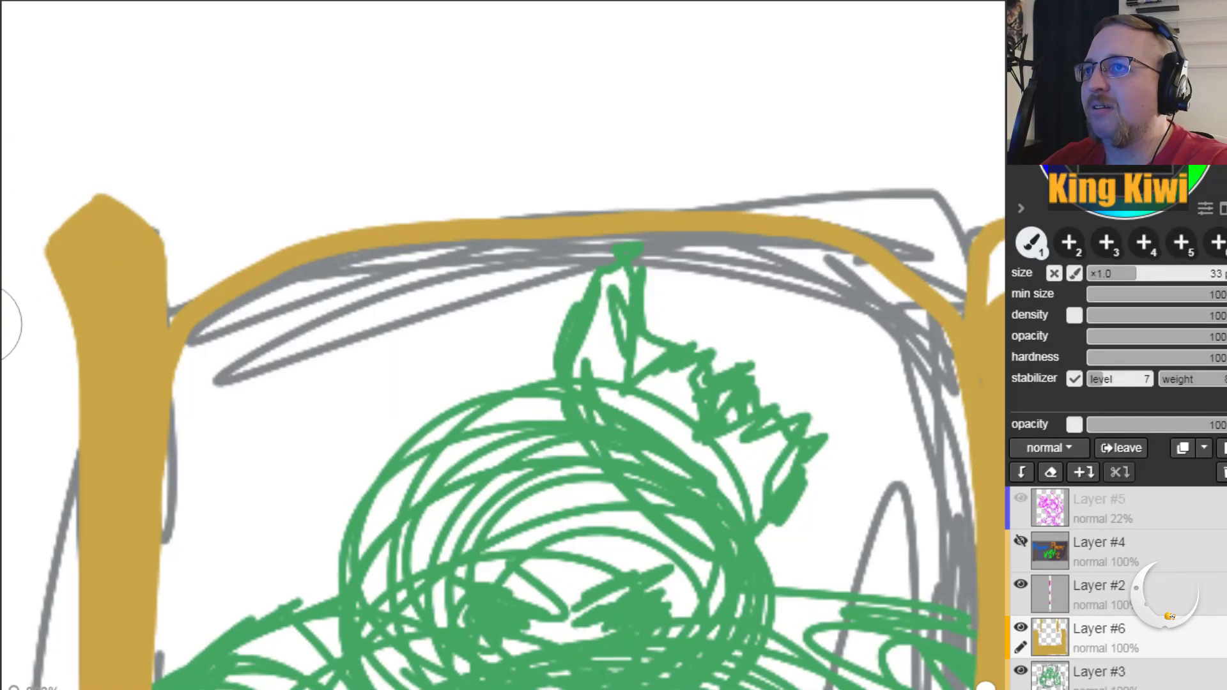
key("space")
left_click_drag(326, 390, 174, 286)
key("b")
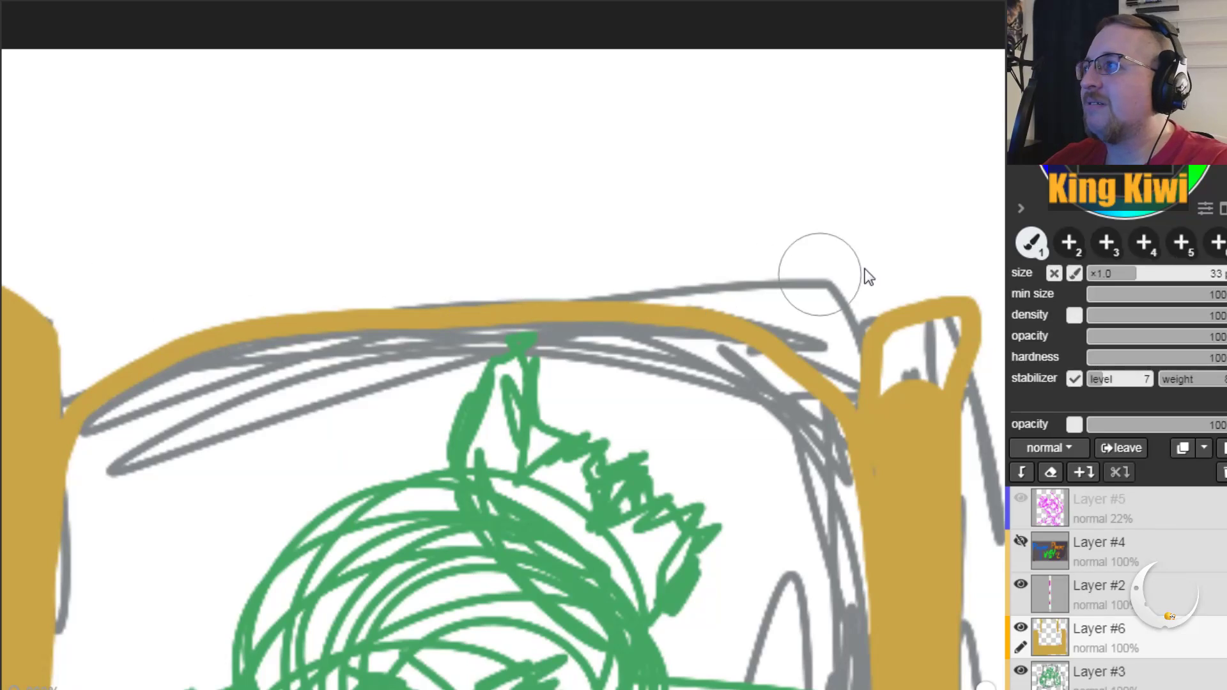
left_click(1099, 275)
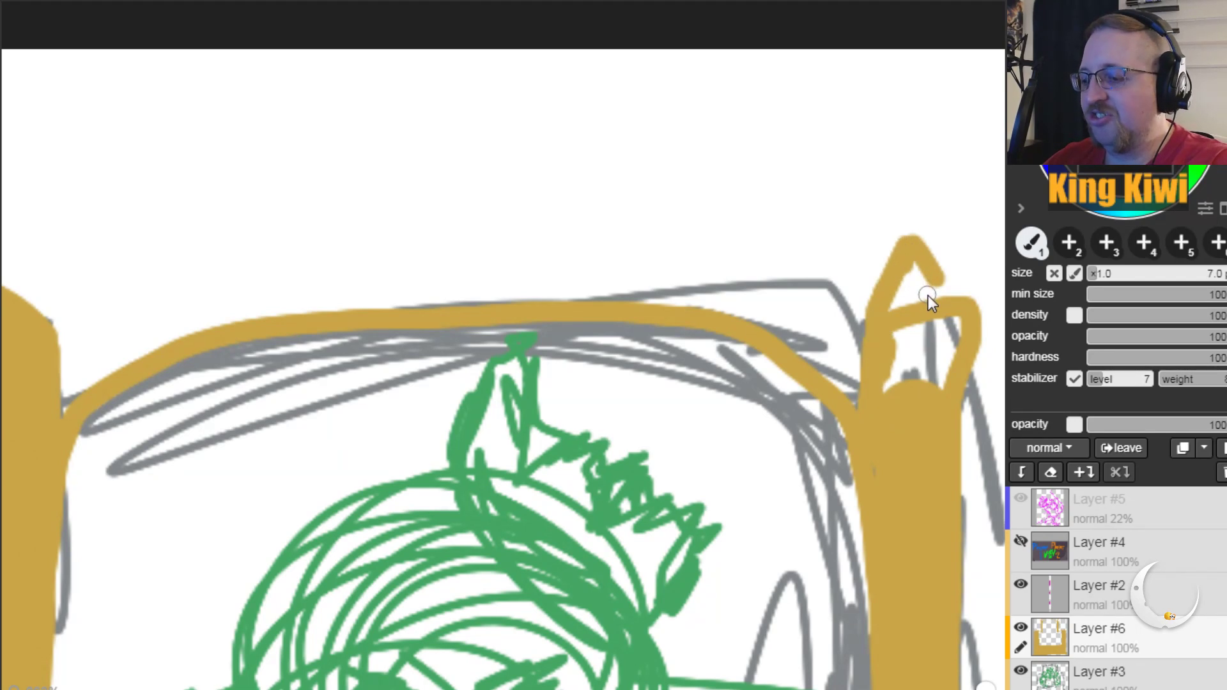
key("ctrl+z")
left_click(921, 256)
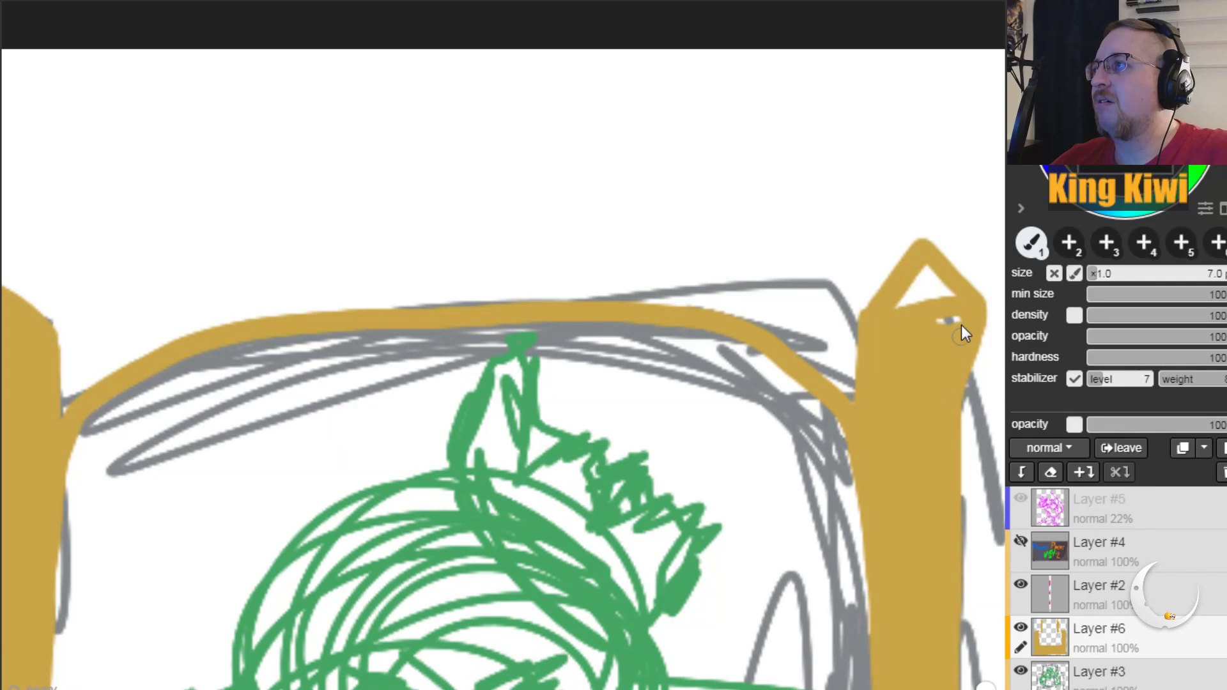
mouse_move(924, 281)
left_mouse_down()
mouse_move(922, 269)
mouse_move(948, 291)
left_mouse_up()
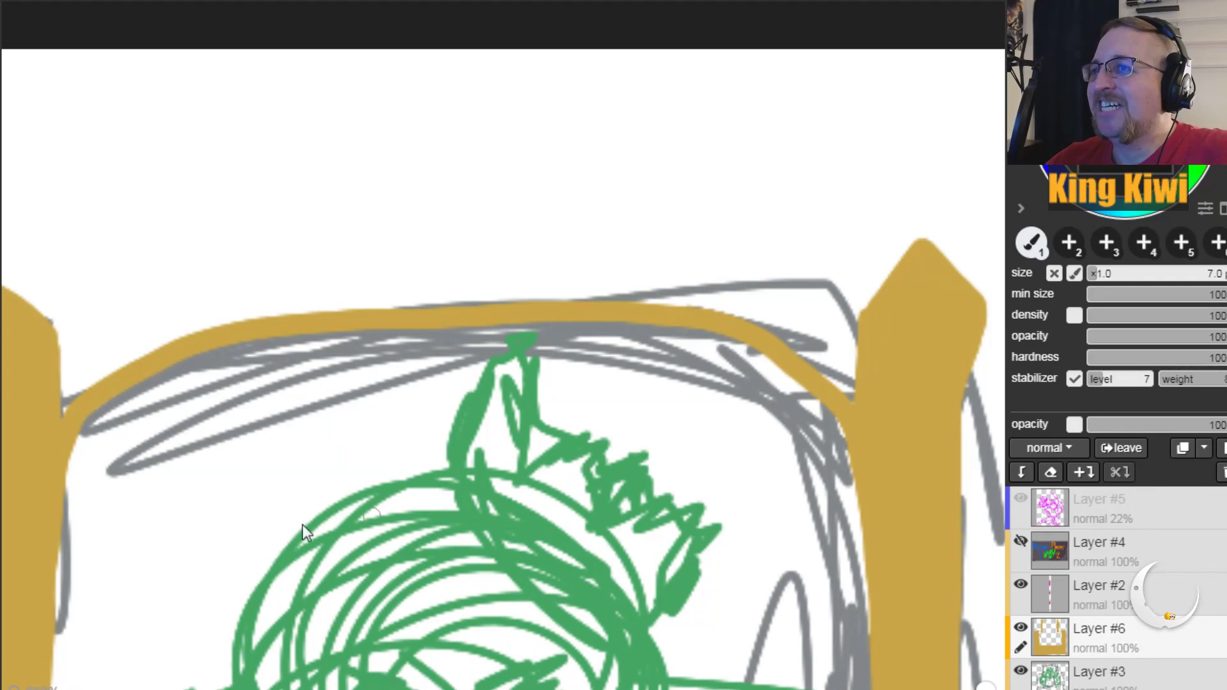
key("space")
mouse_move(228, 439)
left_mouse_down()
mouse_move(447, 405)
mouse_move(276, 387)
mouse_move(218, 451)
mouse_move(180, 468)
mouse_move(324, 444)
mouse_move(261, 356)
mouse_move(303, 360)
mouse_move(341, 405)
left_mouse_up()
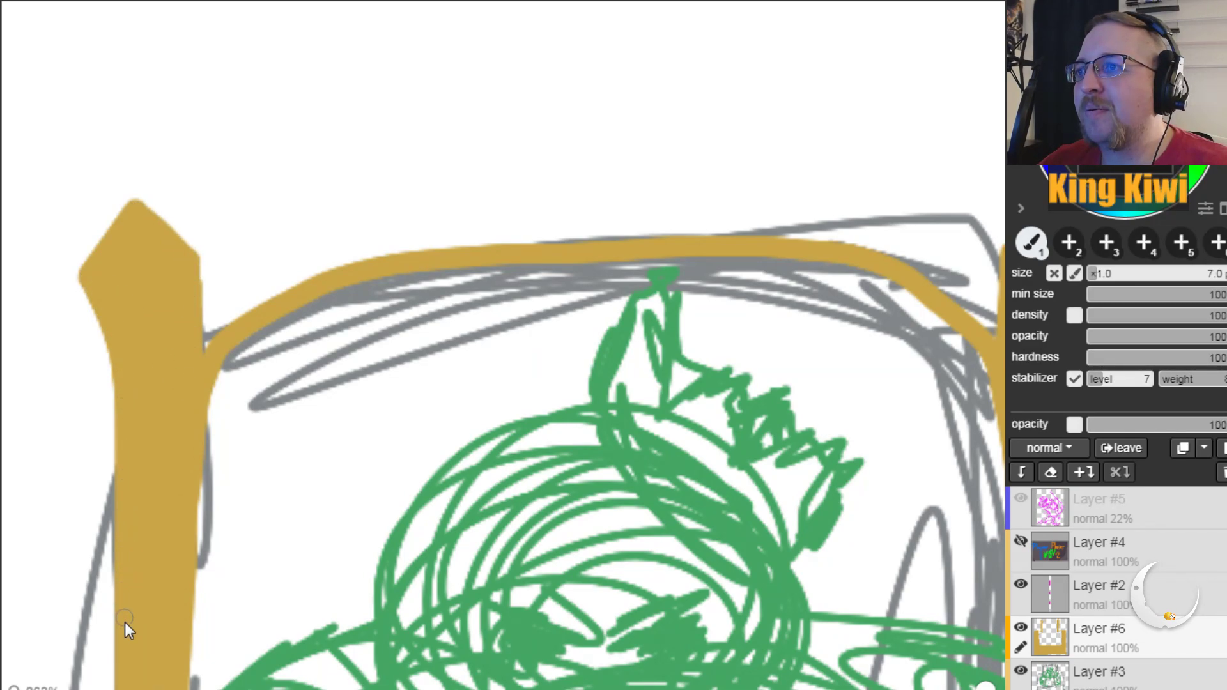
key("space")
mouse_move(297, 556)
left_mouse_down()
mouse_move(305, 183)
mouse_move(316, 133)
mouse_move(336, 133)
left_mouse_up()
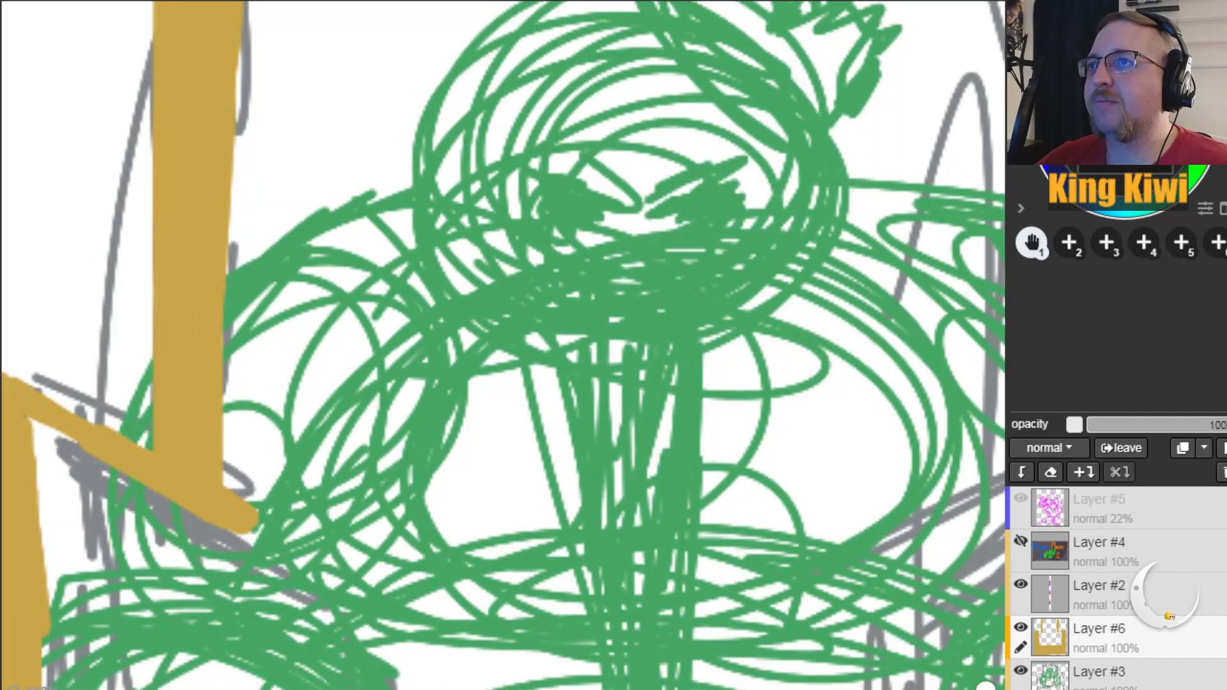
Step: Widen the left backrest post in gold along its inner edge, from below the top rail down to the armrest
key("b")
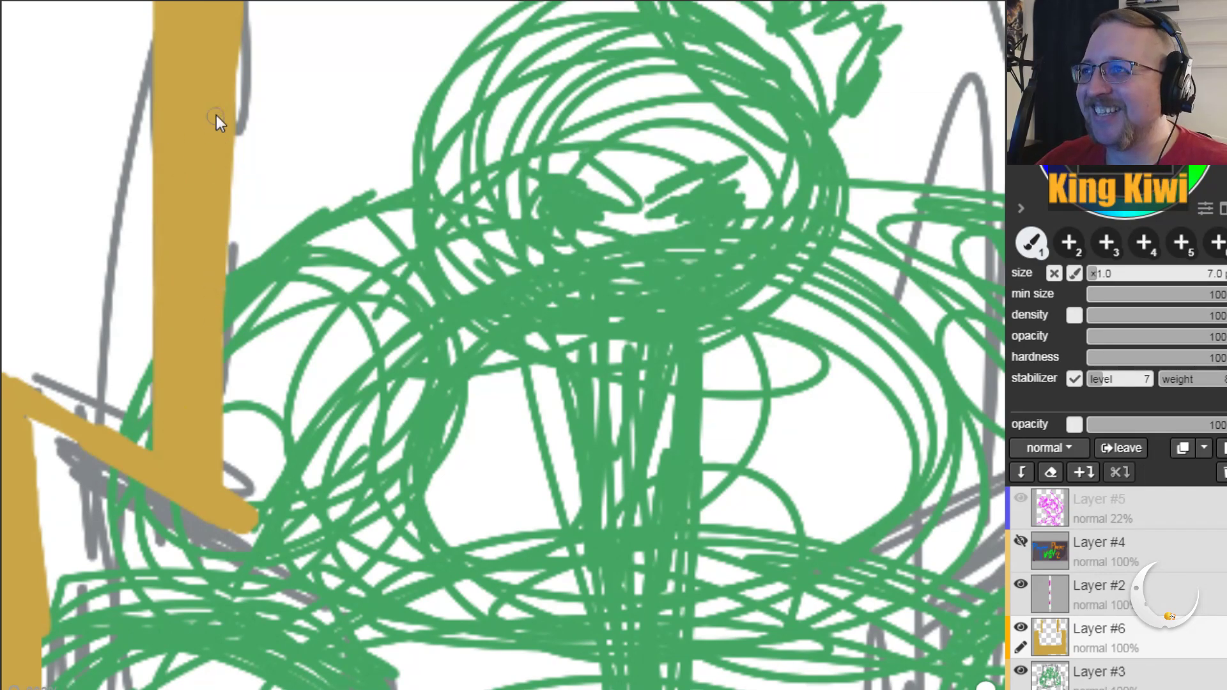
key("space")
mouse_move(57, 334)
left_mouse_down()
mouse_move(159, 534)
mouse_move(136, 433)
mouse_move(96, 404)
mouse_move(80, 425)
left_mouse_up()
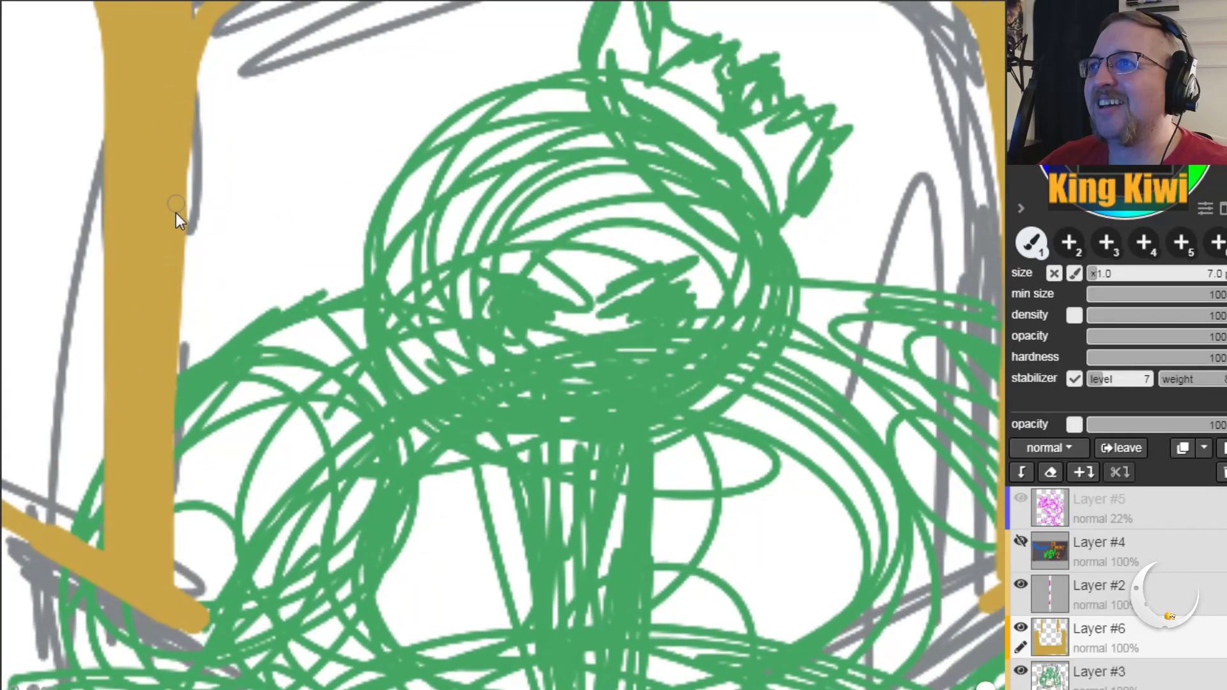
left_click_drag(186, 43, 186, 225)
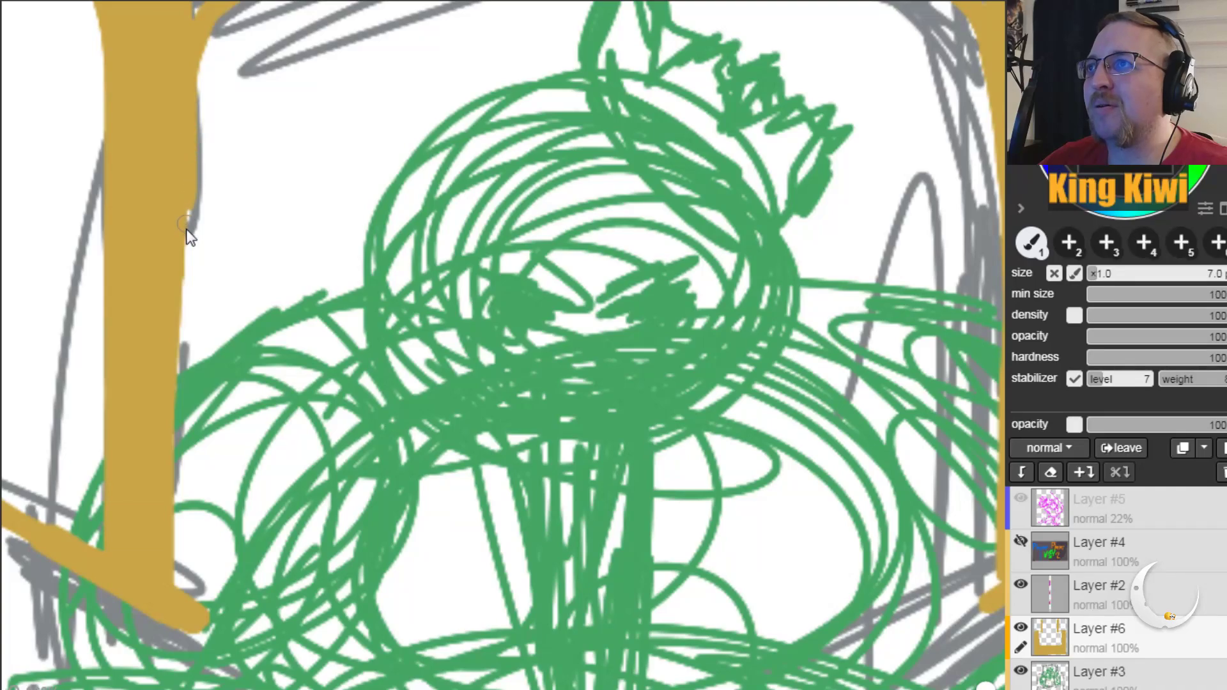
left_click_drag(184, 404, 182, 571)
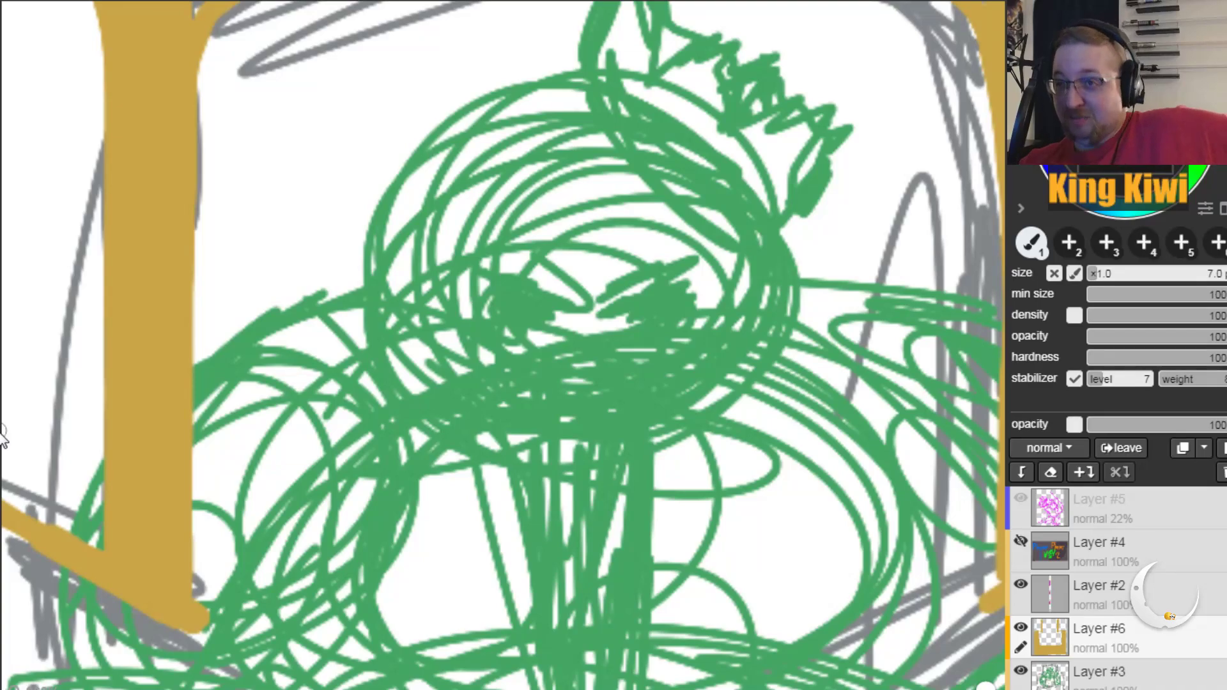
Step: Trim the right backrest post's inner edge straight with the 39 px eraser, from below the top rail down to the armrest
key("space")
mouse_move(556, 463)
left_mouse_down()
mouse_move(248, 492)
mouse_move(243, 505)
left_mouse_up()
left_click_drag(478, 351, 392, 359)
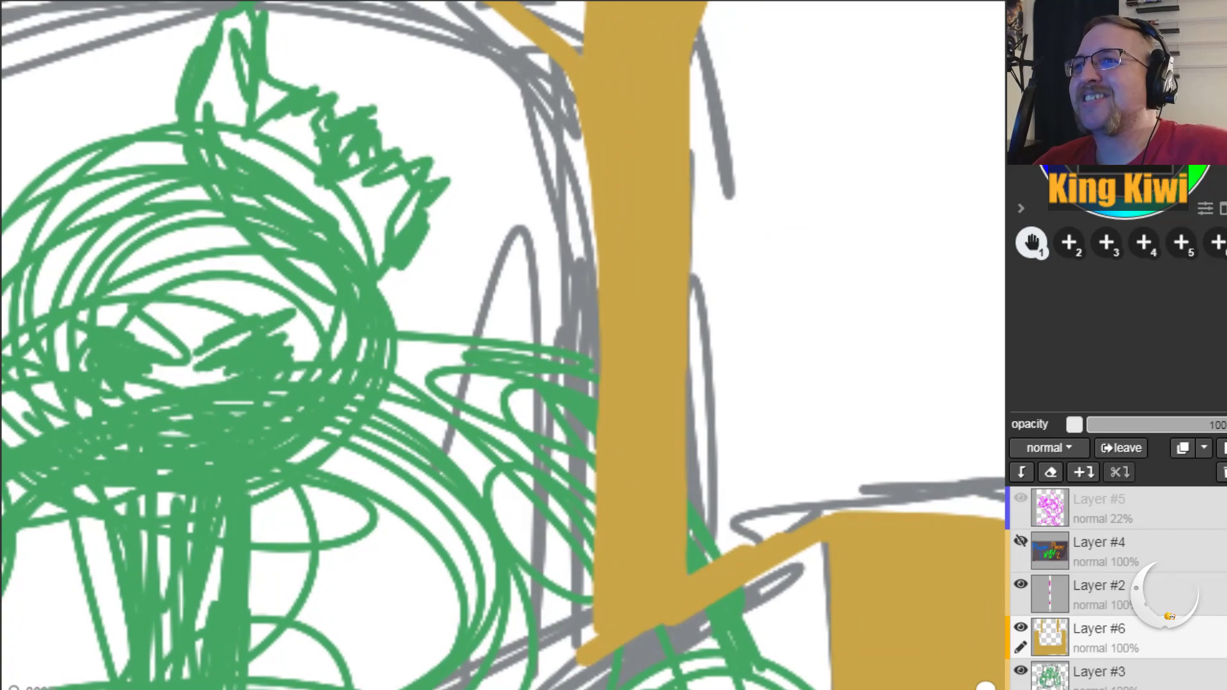
key("e")
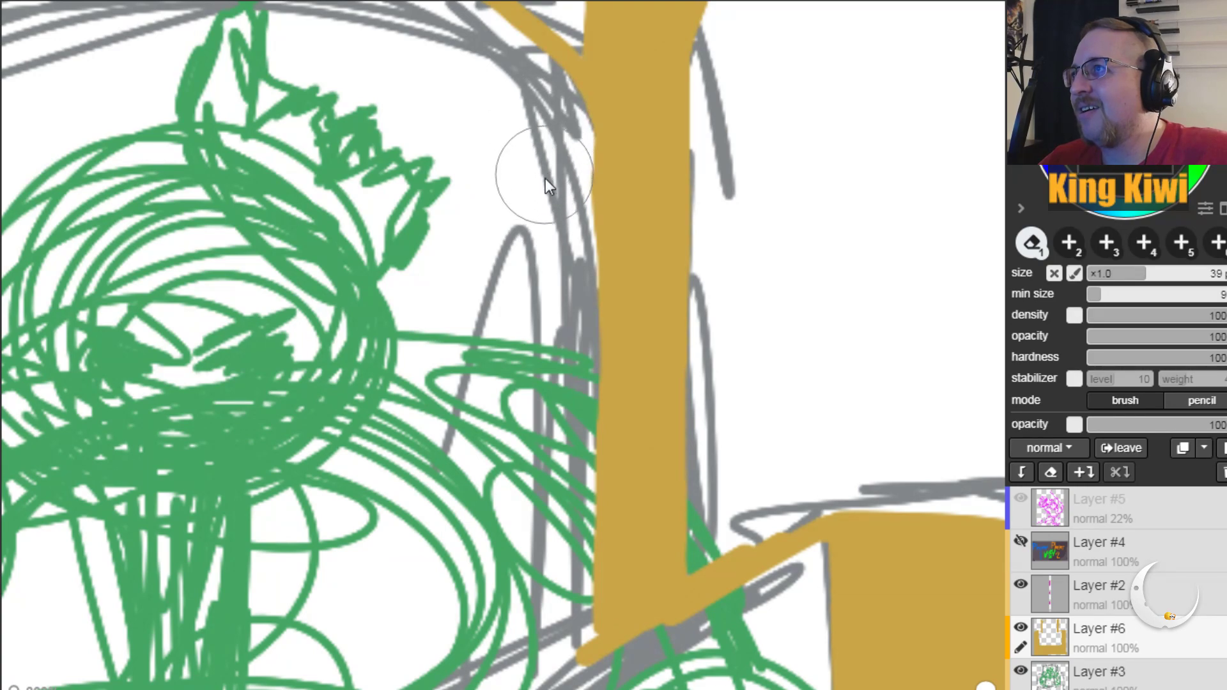
mouse_move(547, 335)
left_mouse_down()
mouse_move(553, 149)
mouse_move(553, 377)
left_mouse_up()
mouse_move(551, 469)
left_mouse_down()
mouse_move(553, 648)
mouse_move(540, 343)
left_mouse_up()
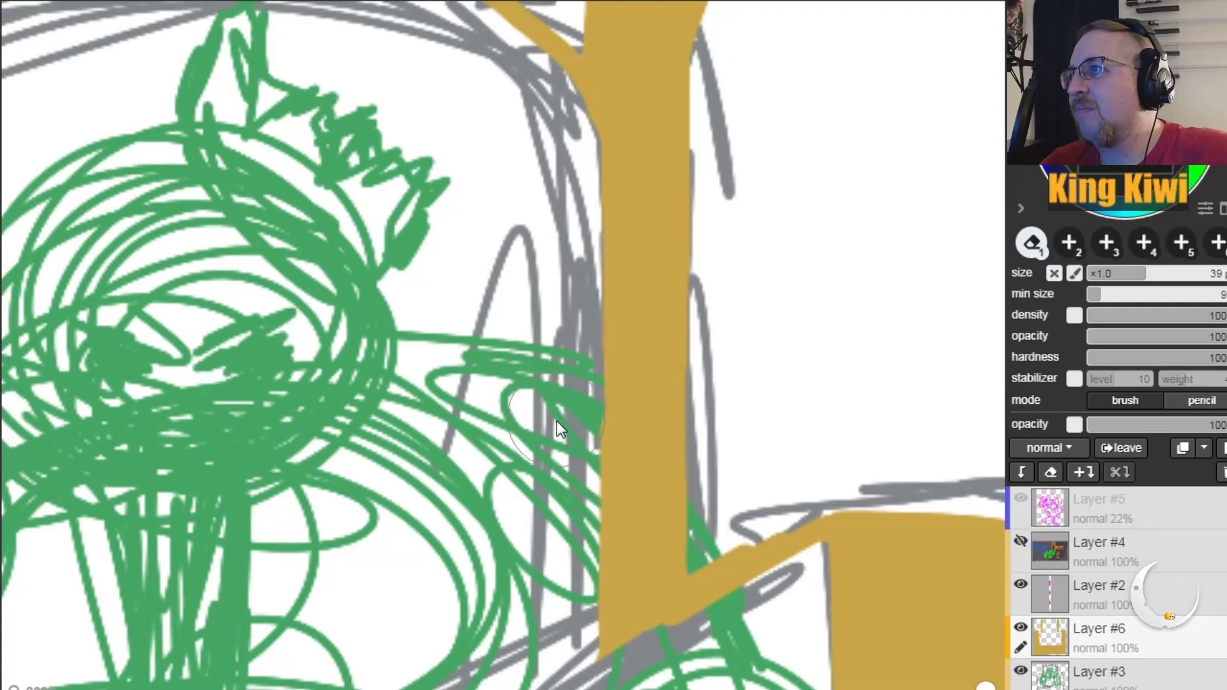
left_click_drag(555, 474, 562, 635)
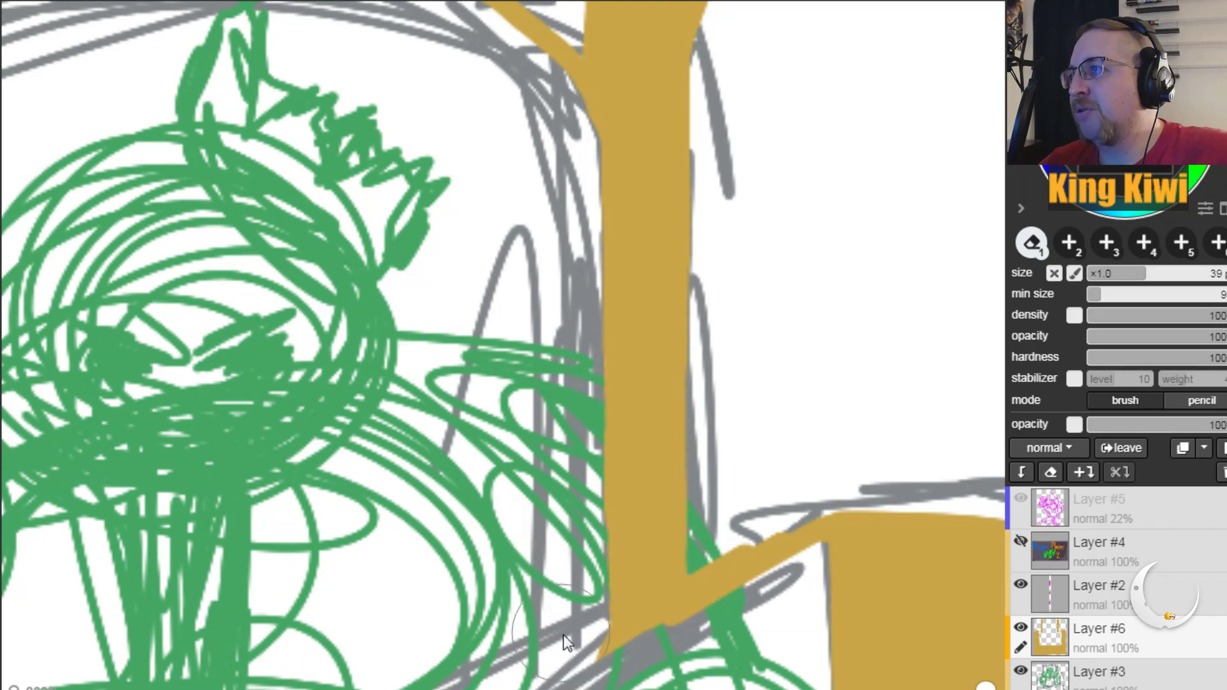
Step: Erase the left post's excess along its inner edge down to the armrest end, and undo the stray dab on the post
key("h")
mouse_move(275, 396)
left_mouse_down()
mouse_move(307, 403)
mouse_move(594, 327)
left_mouse_up()
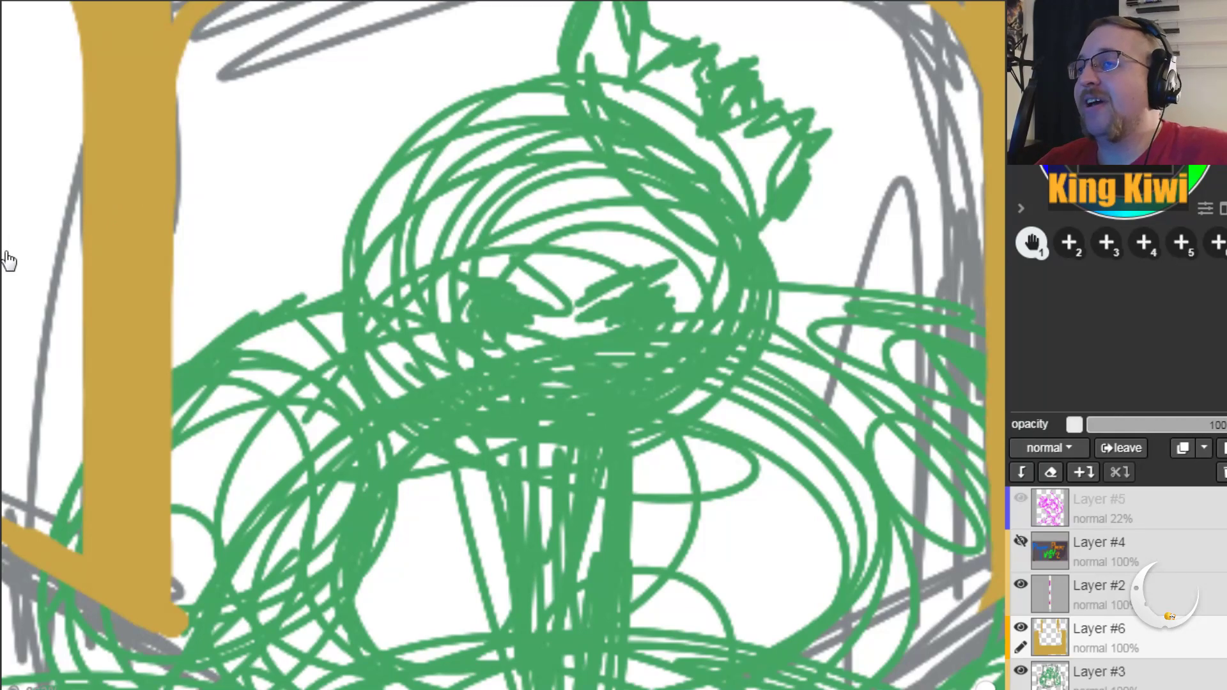
key("e")
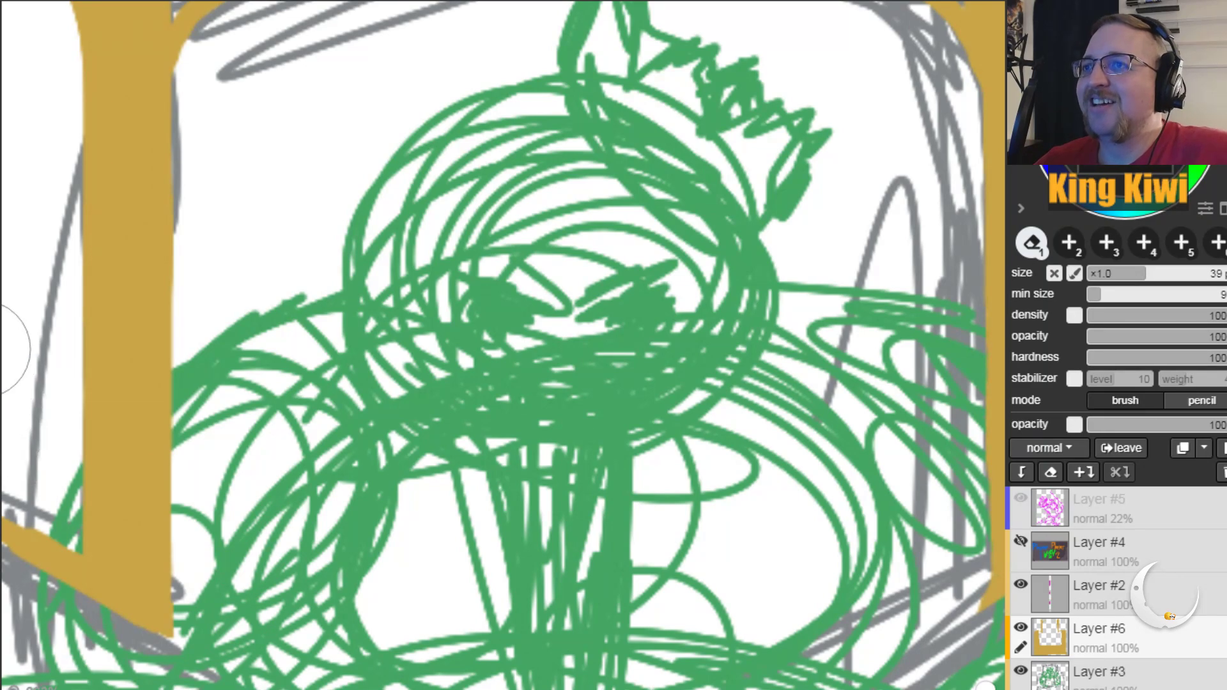
left_click(171, 303)
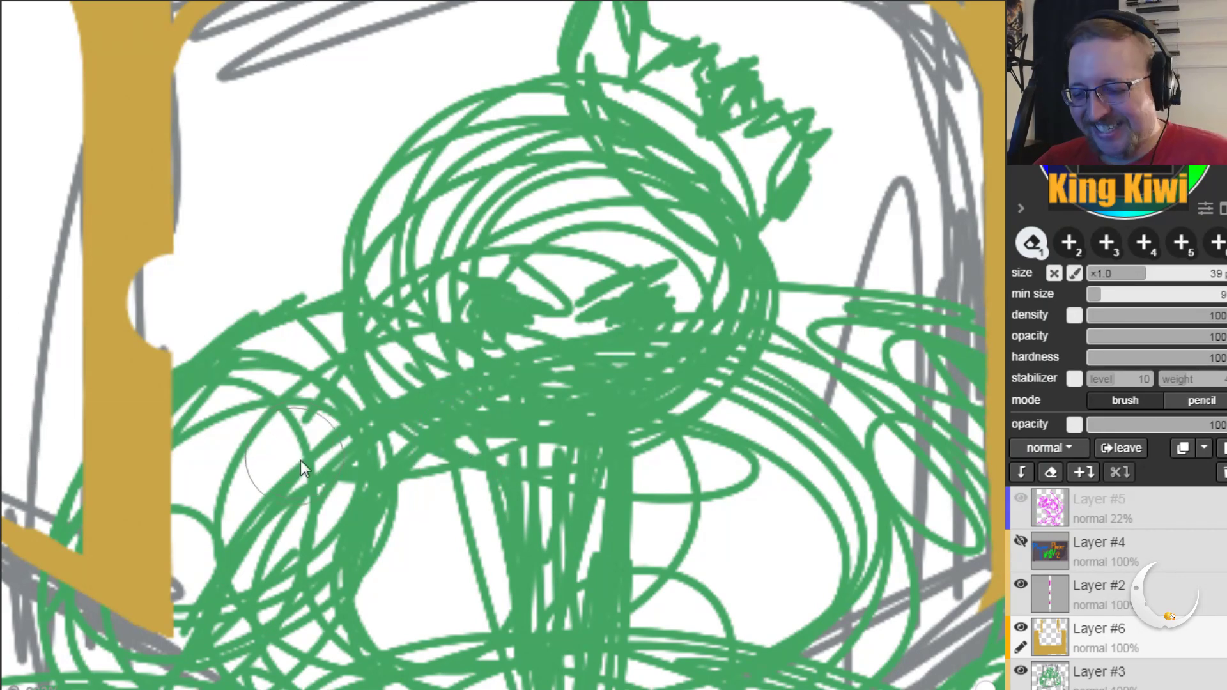
key("ctrl+z")
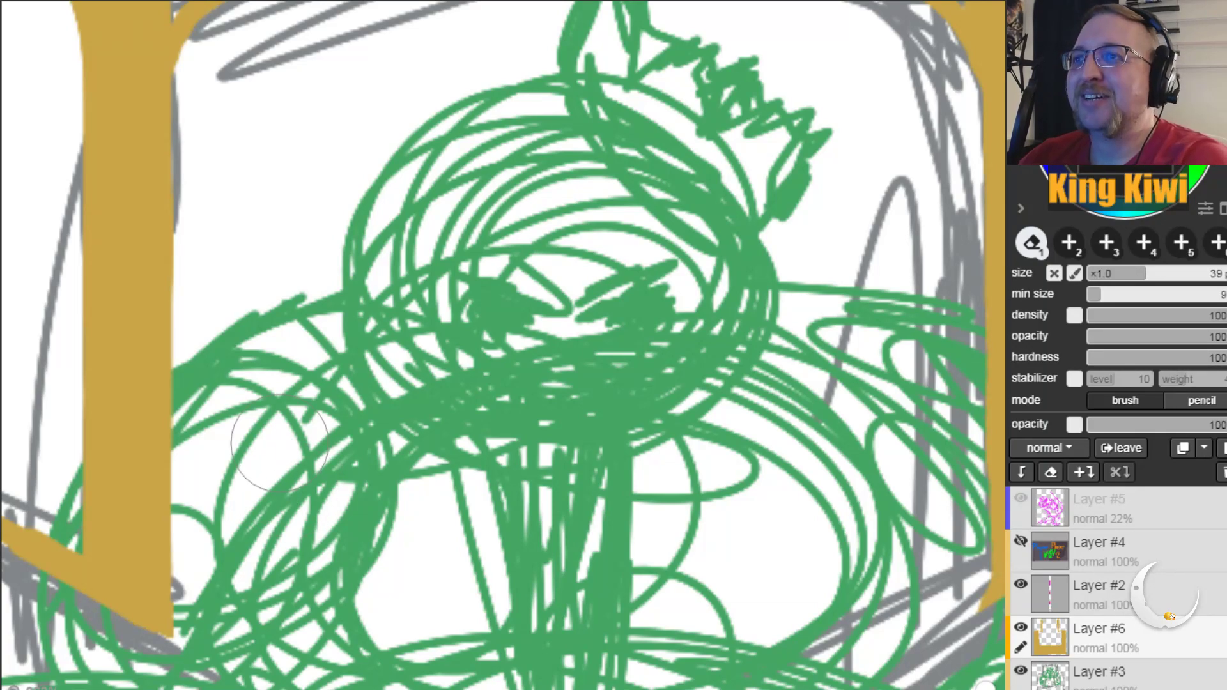
Step: Try to carve concave curves into both sides of the left post's pointed cap with a 59 px eraser
key("space")
mouse_move(384, 358)
left_mouse_down()
mouse_move(485, 489)
mouse_move(595, 575)
left_mouse_up()
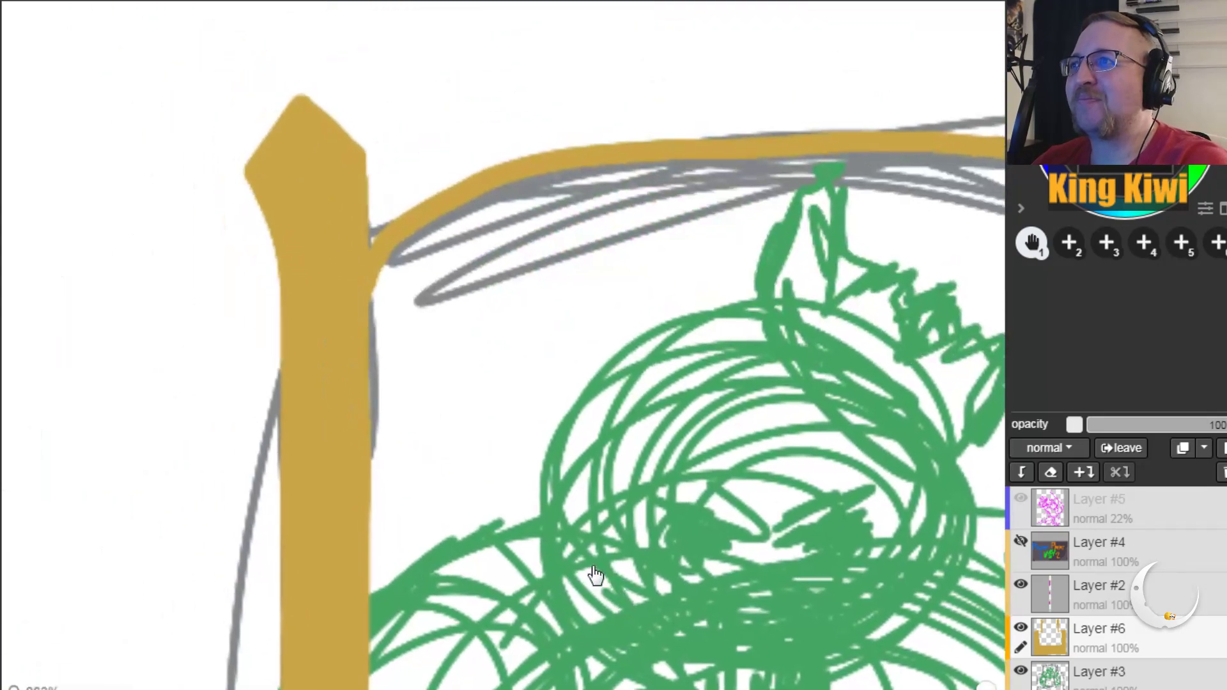
key("e")
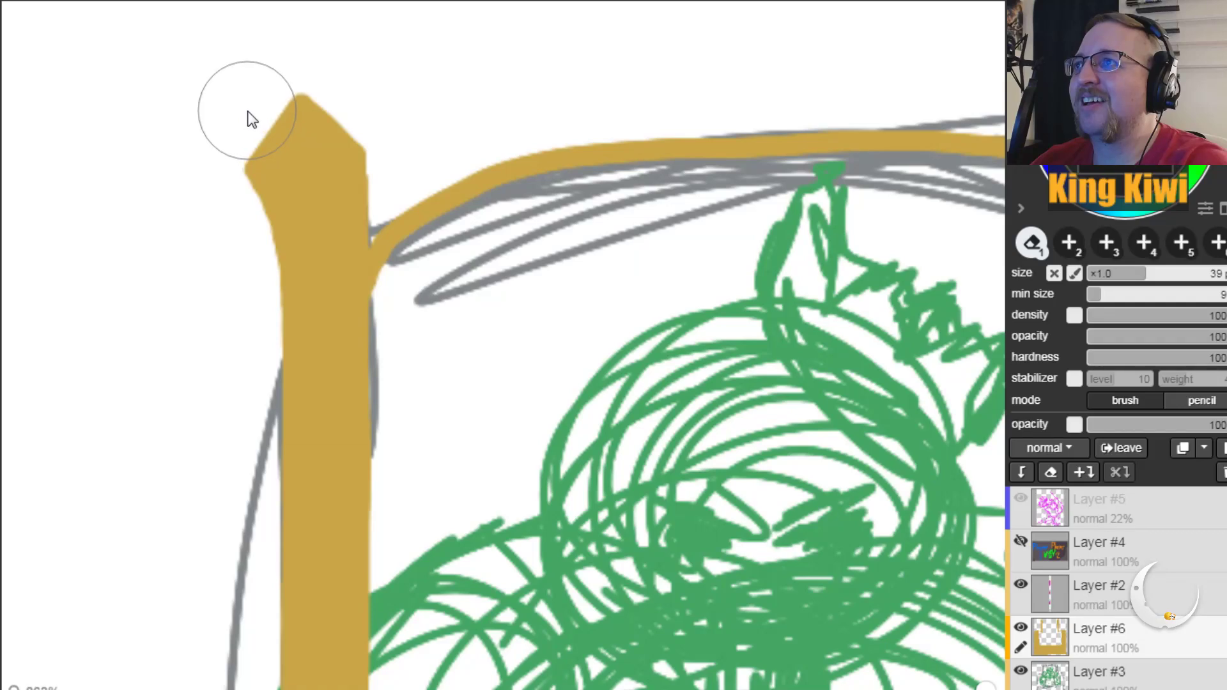
left_click(1163, 275)
left_click(1180, 273)
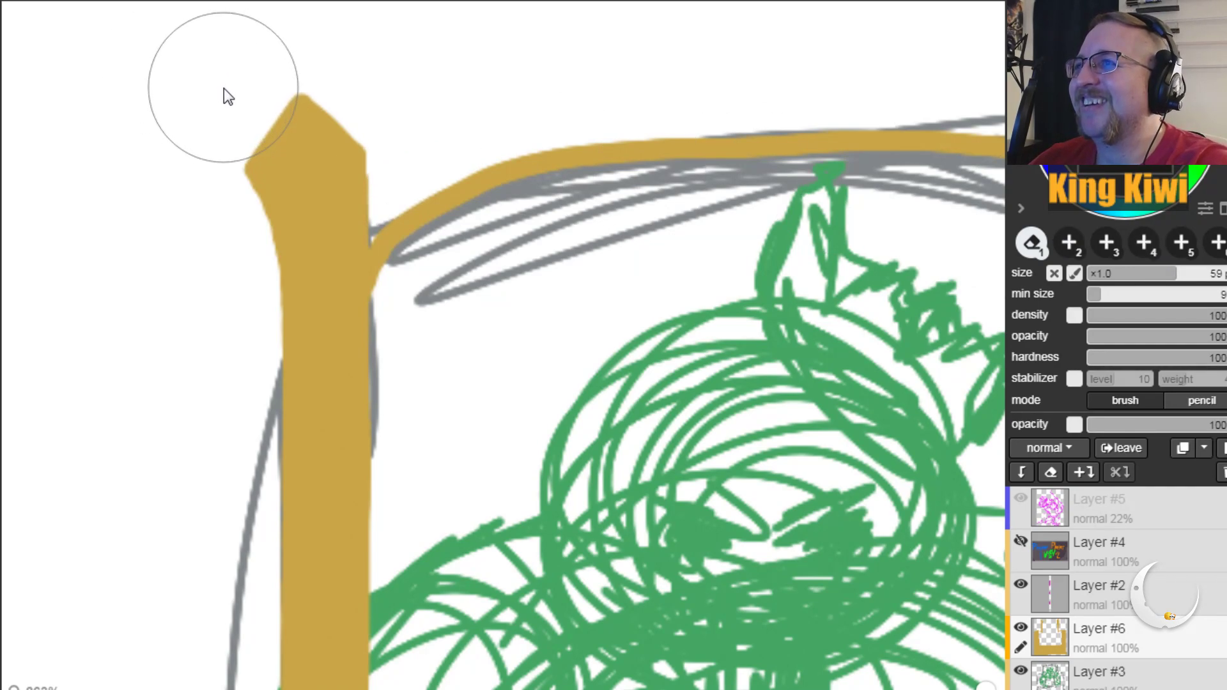
mouse_move(221, 99)
left_mouse_down()
mouse_move(236, 68)
mouse_move(292, 44)
mouse_move(356, 55)
left_mouse_up()
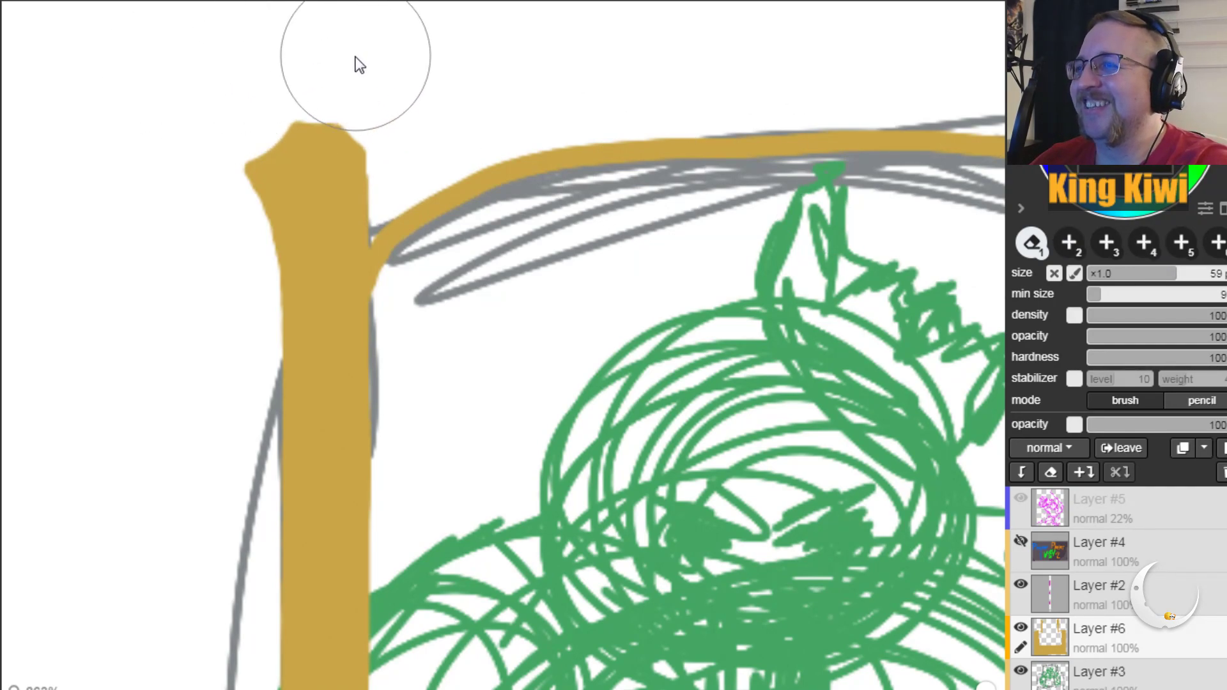
mouse_move(305, 104)
left_mouse_down()
mouse_move(215, 154)
mouse_move(171, 218)
left_mouse_up()
key("ctrl+z")
key("ctrl+z")
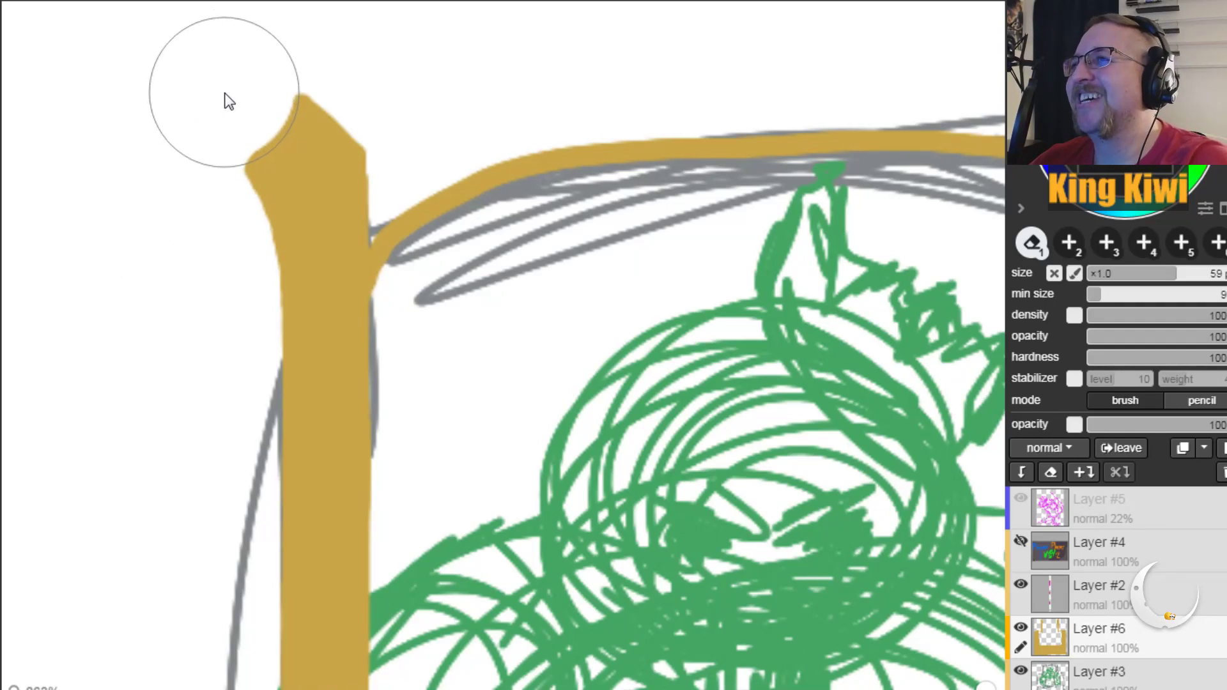
left_click_drag(378, 59, 386, 75)
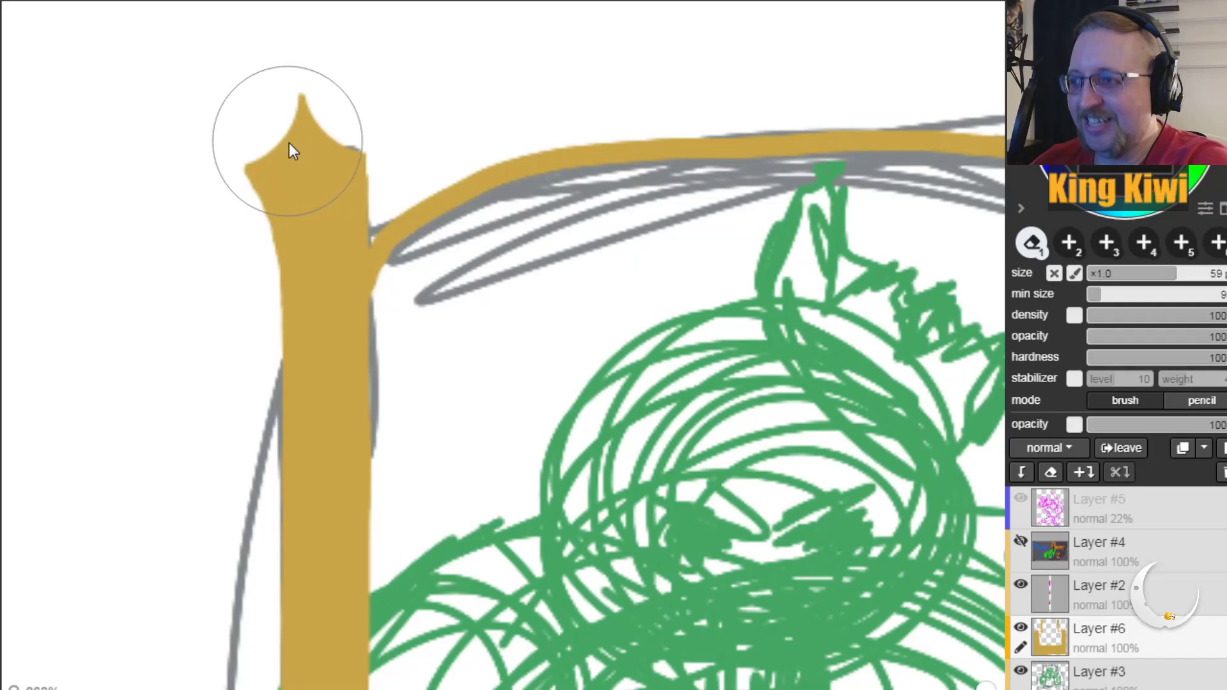
key("ctrl+z")
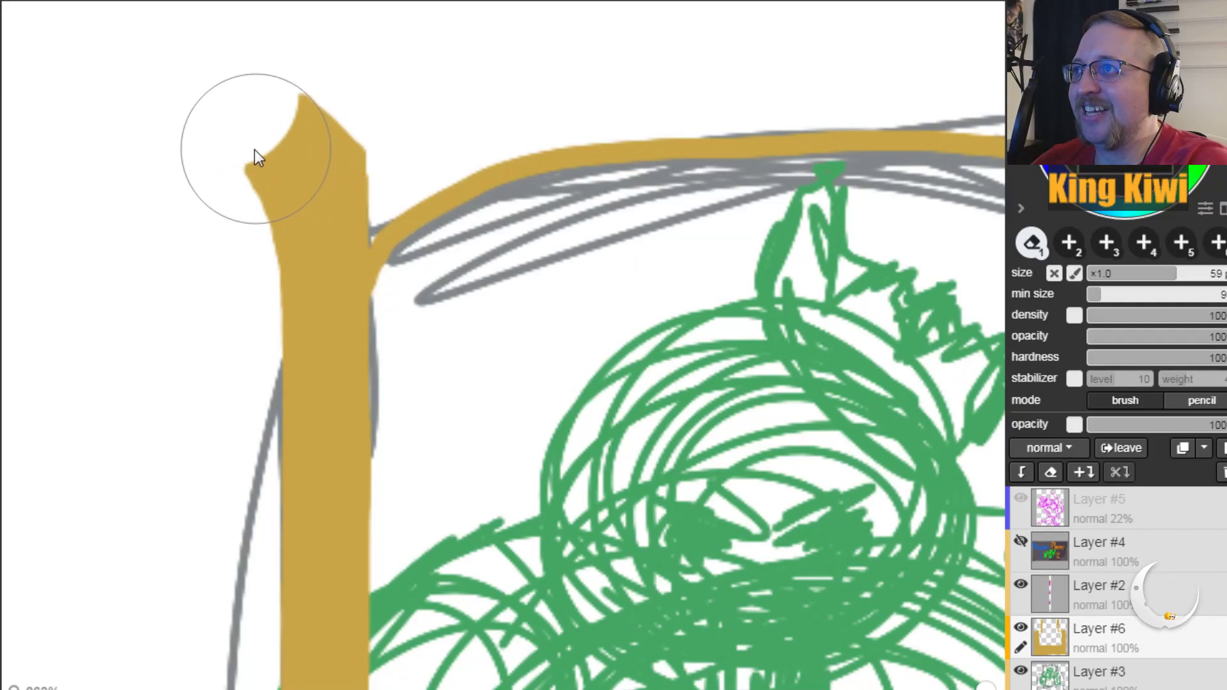
left_click(220, 97)
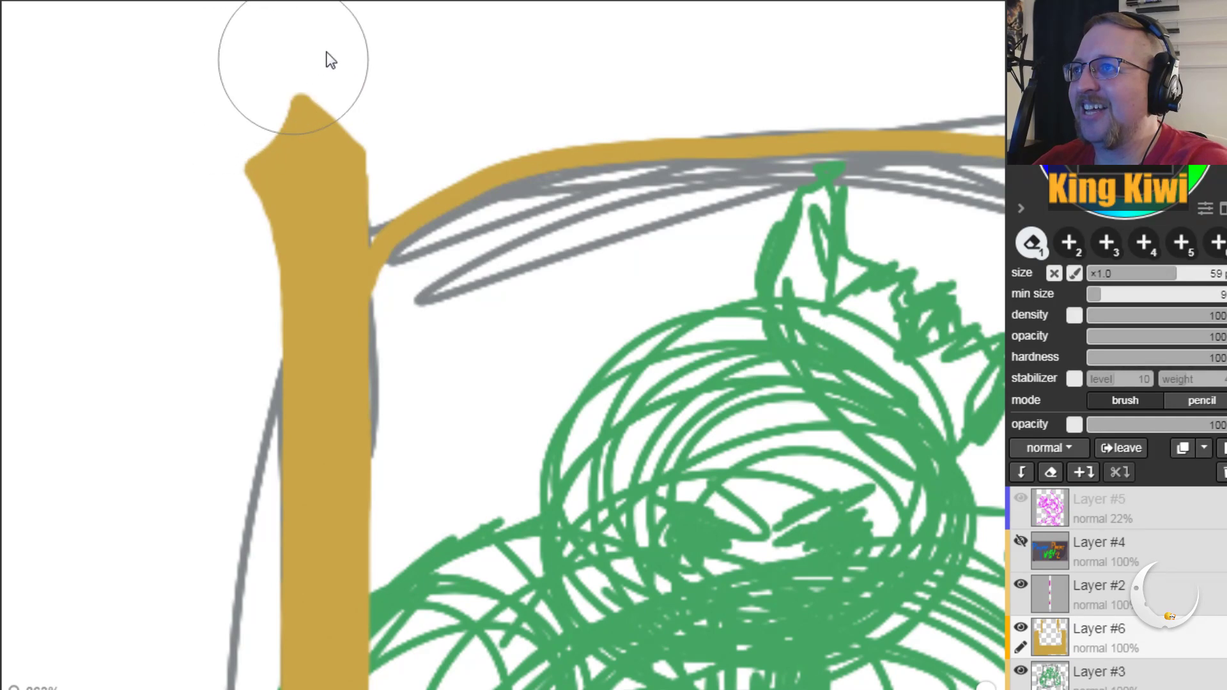
left_click(381, 73)
key("ctrl+z")
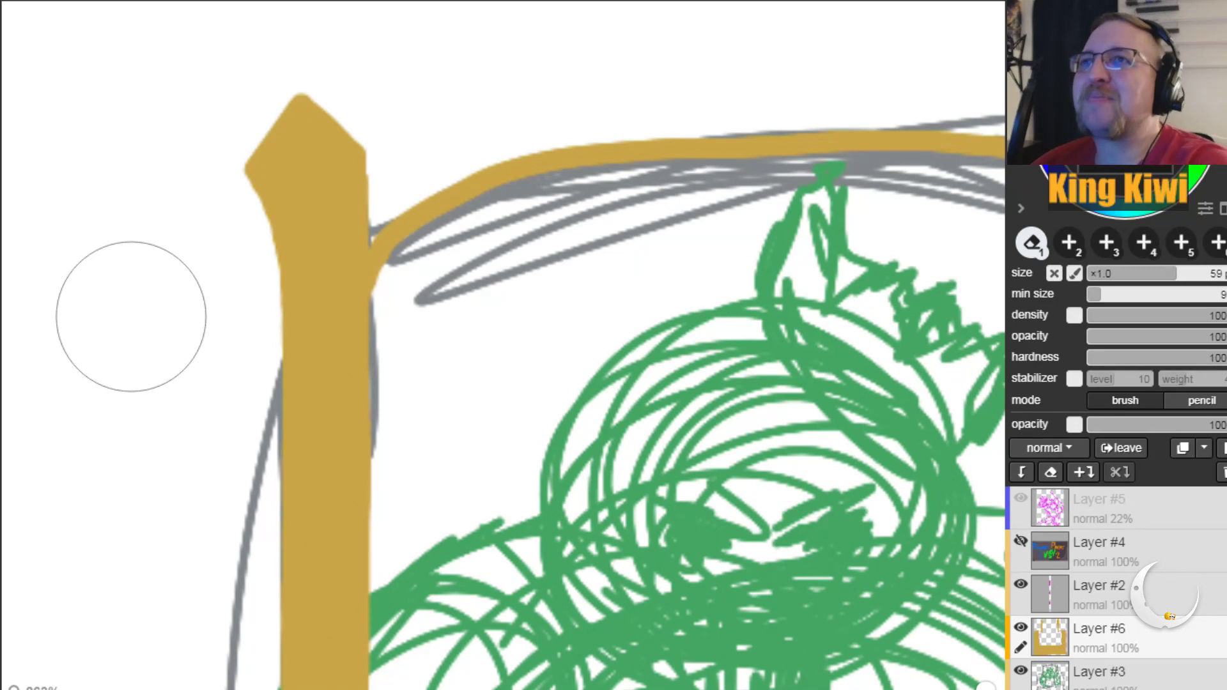
Step: Set the eraser to 6 px and trim the inner edge of the right post's cap down to the top rail
key("h")
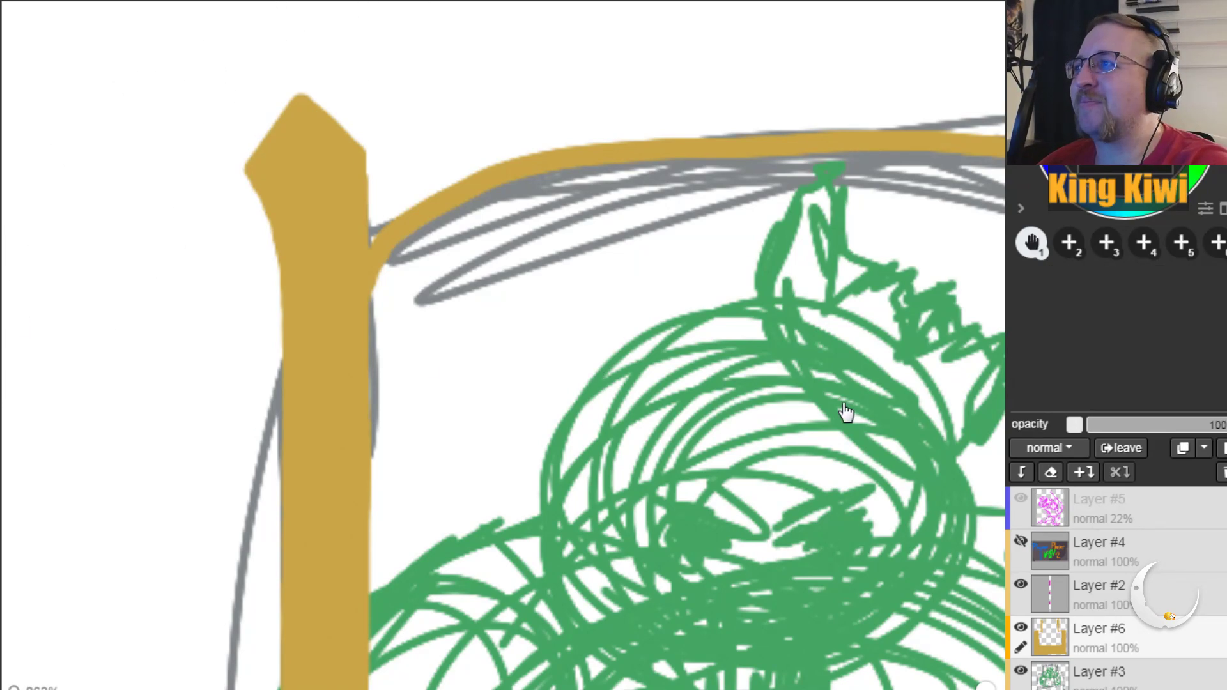
left_click_drag(849, 409, 348, 411)
left_click_drag(716, 383, 510, 350)
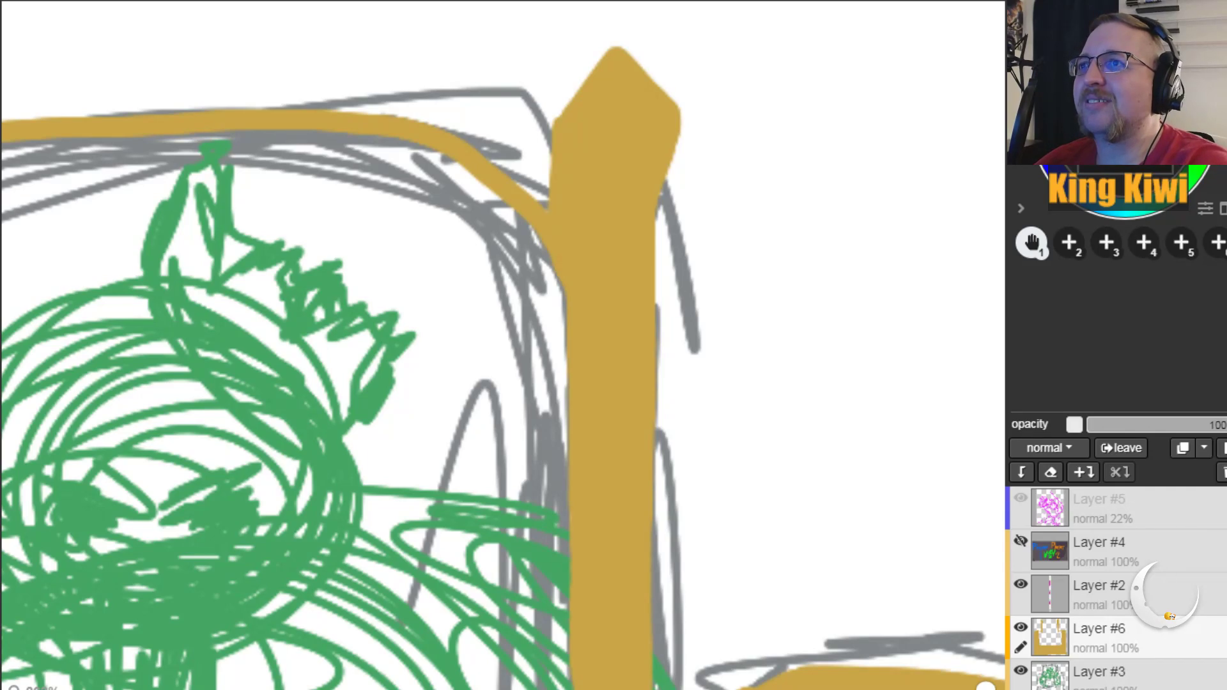
key("e")
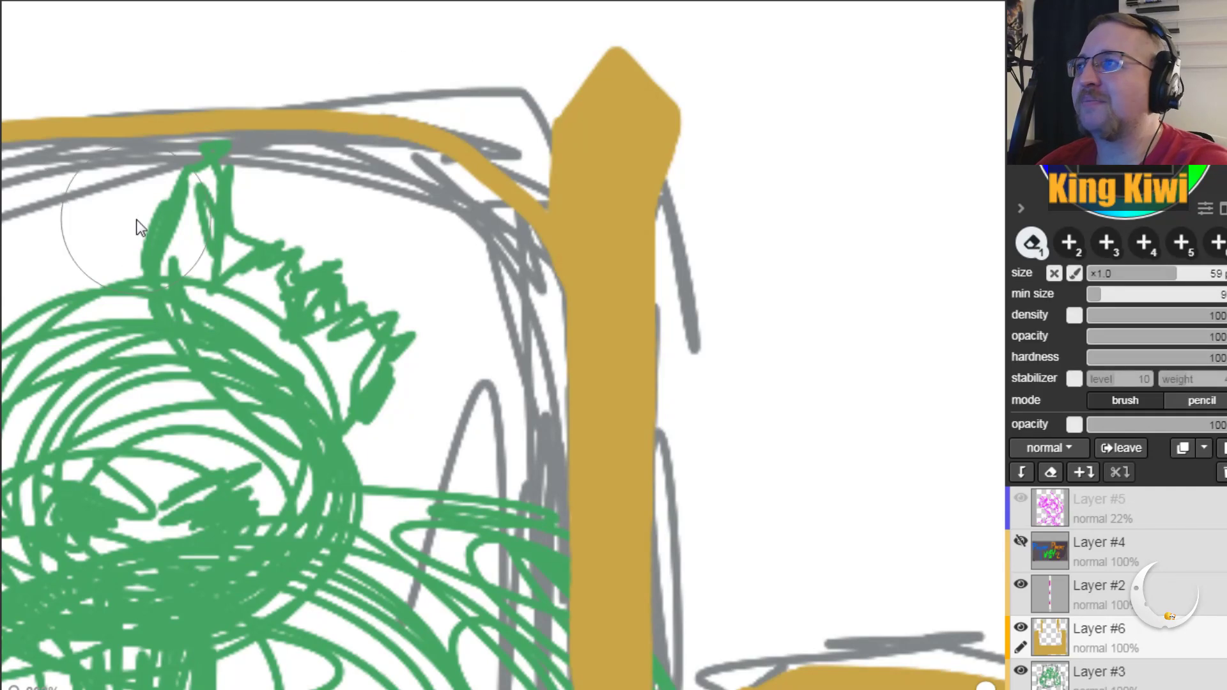
left_click(1090, 276)
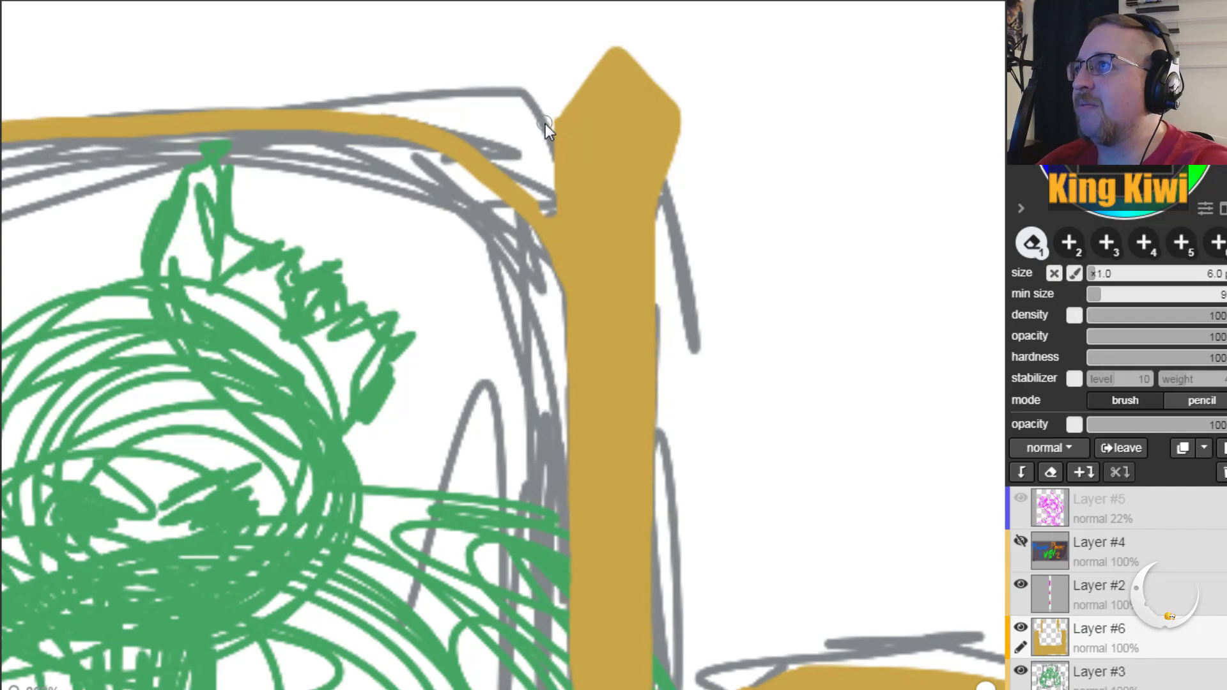
left_click_drag(551, 177, 541, 158)
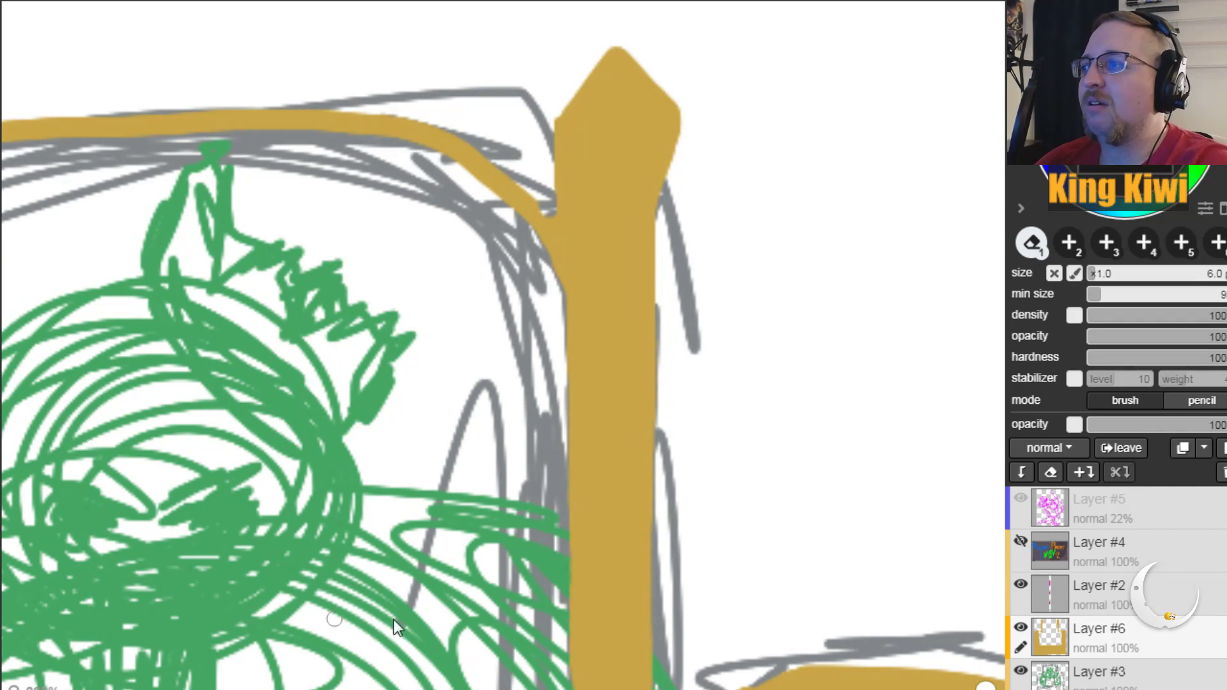
Step: Set the eraser to 16 px and shave the right post's outer edge from under the cap downward, redoing the first stroke
key("space")
mouse_move(220, 437)
left_mouse_down()
mouse_move(718, 458)
mouse_move(424, 393)
left_mouse_up()
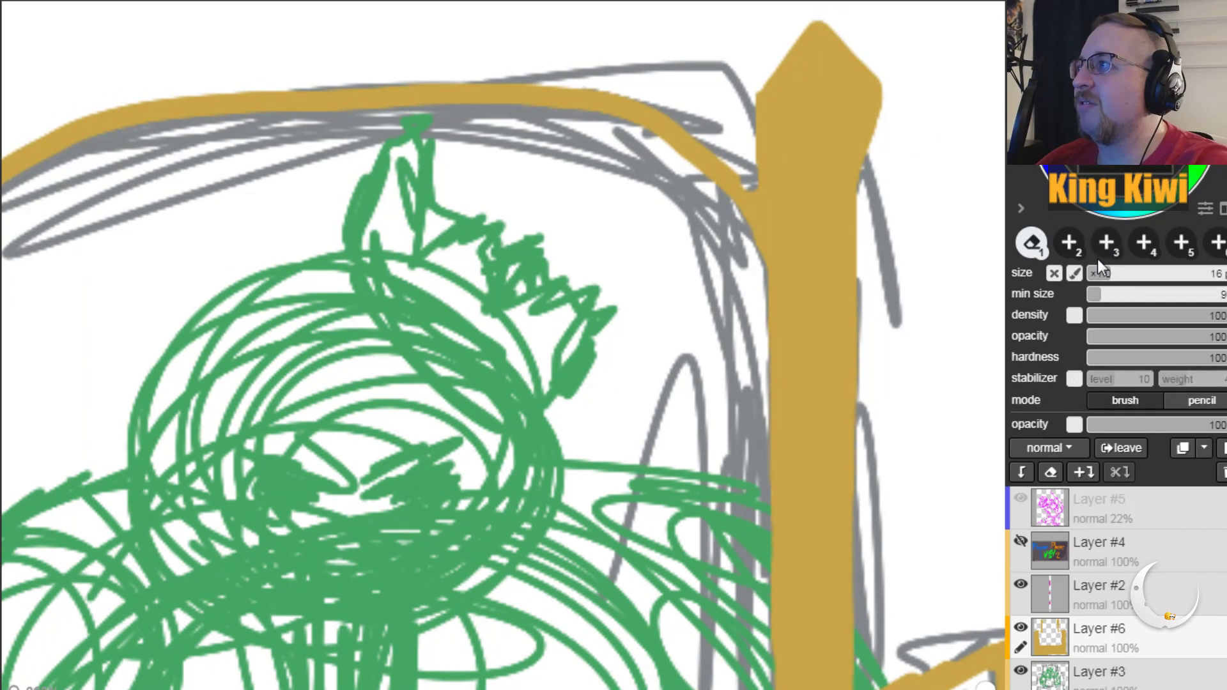
mouse_move(891, 117)
left_mouse_down()
mouse_move(871, 208)
mouse_move(876, 441)
left_mouse_up()
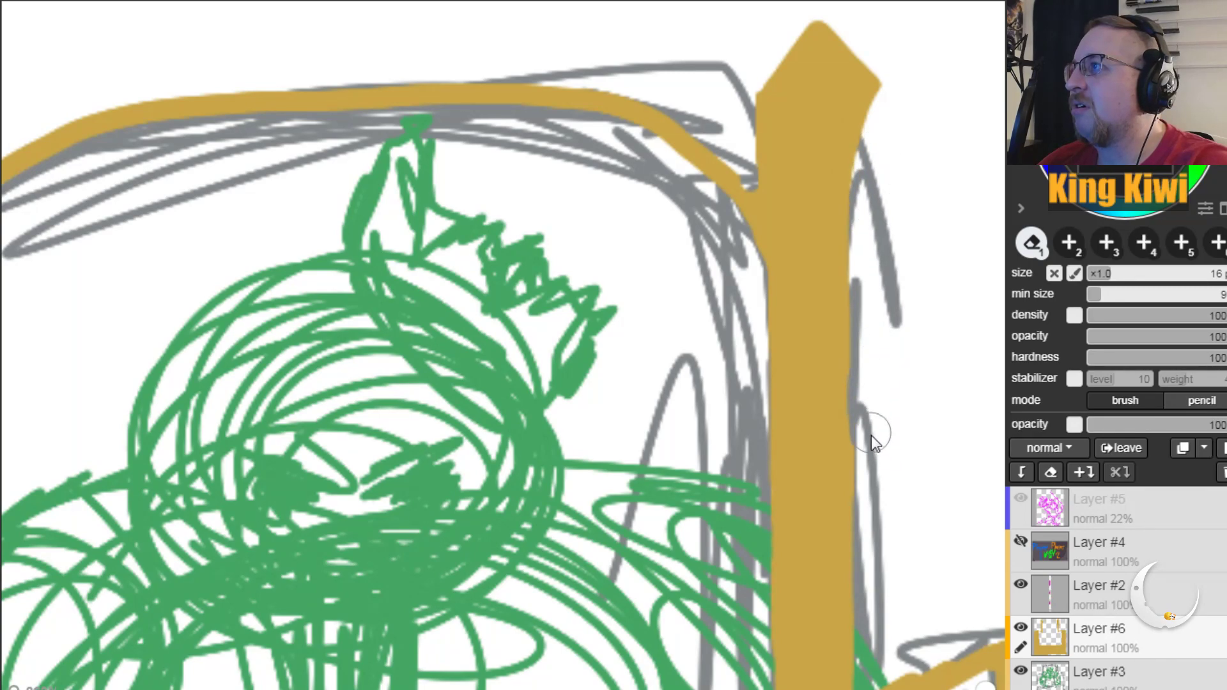
key("ctrl+z")
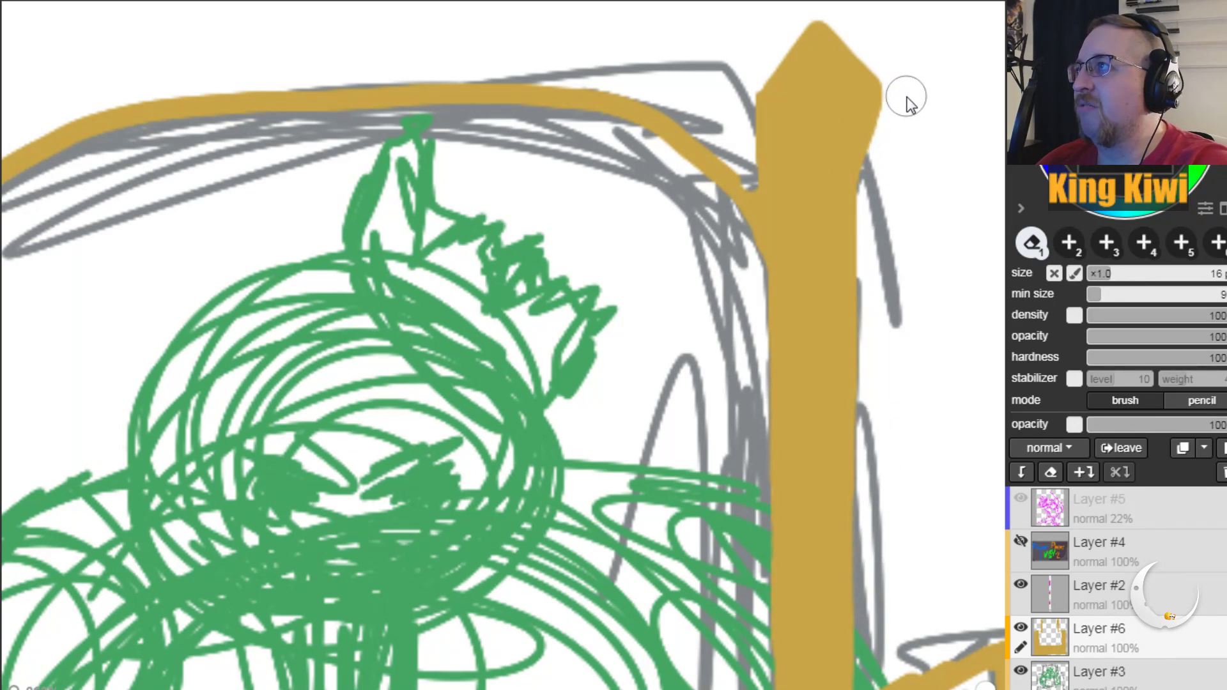
mouse_move(891, 117)
left_mouse_down()
mouse_move(869, 239)
mouse_move(884, 544)
left_mouse_up()
Step: Sharpen the outer corner of the right post's cap in gold with the 7 px brush, then clean the edge below with the 16 px eraser
key("space")
mouse_move(327, 486)
left_mouse_down()
mouse_move(569, 516)
mouse_move(357, 456)
left_mouse_up()
scroll(358, 464, "up", 1)
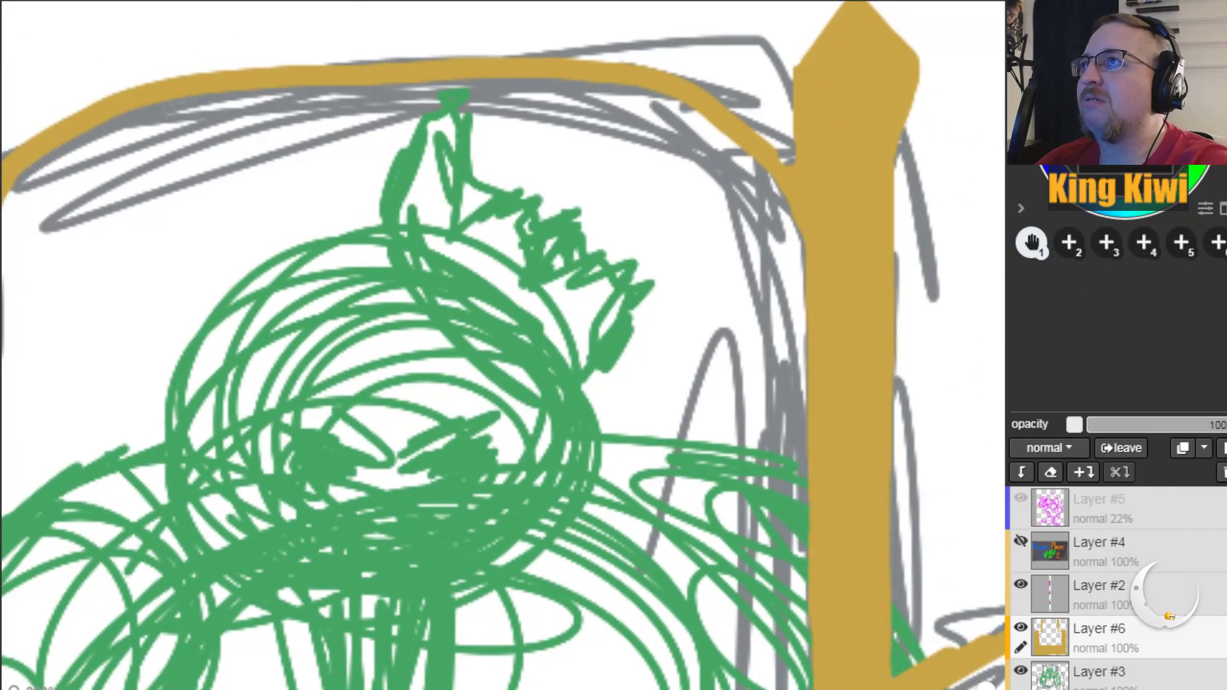
scroll(358, 461, "down", 1)
left_click_drag(353, 266, 413, 270)
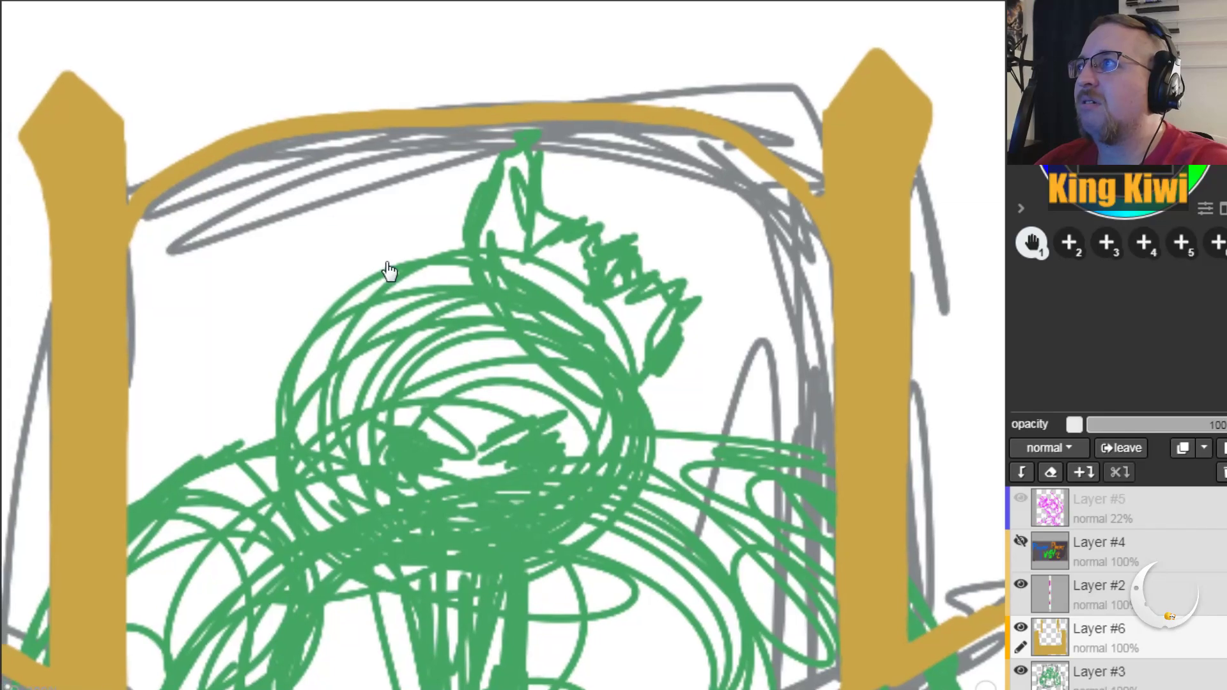
key("e")
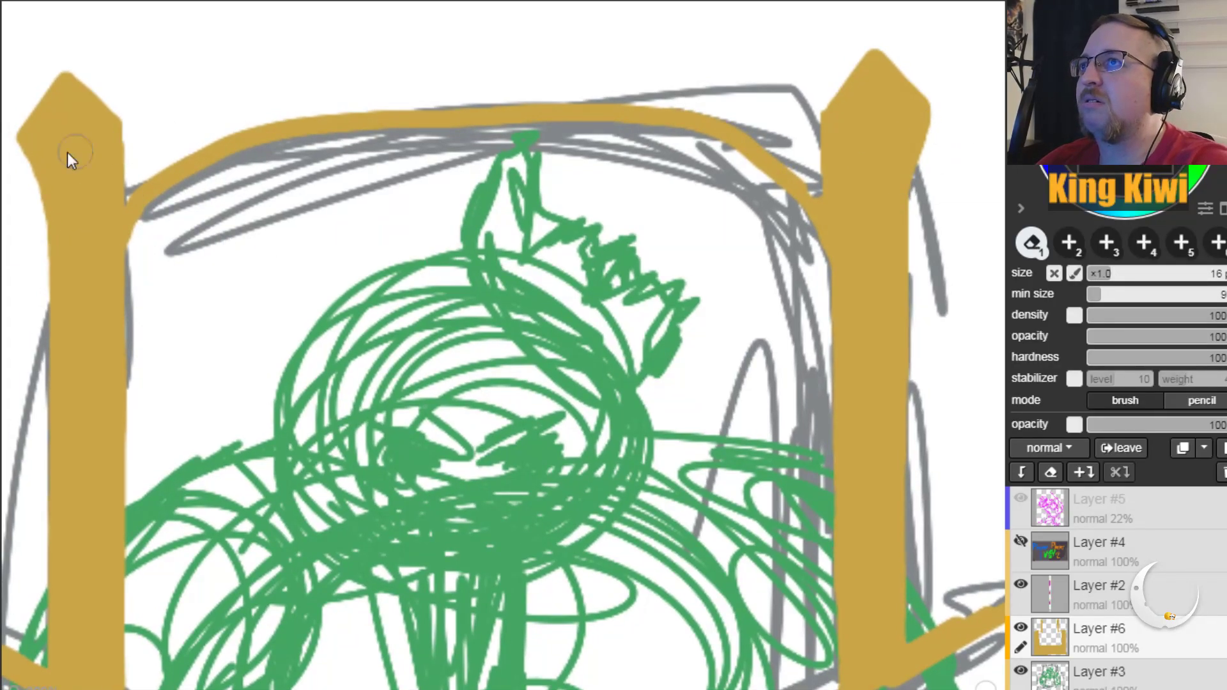
key("b")
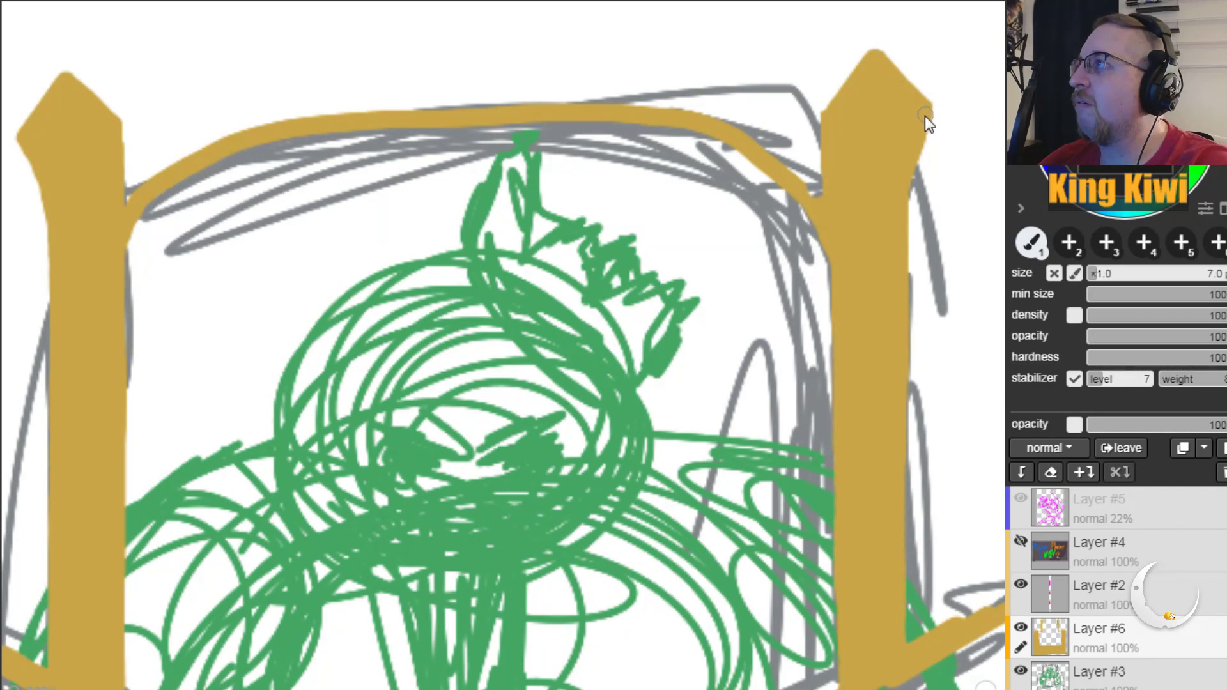
key("e")
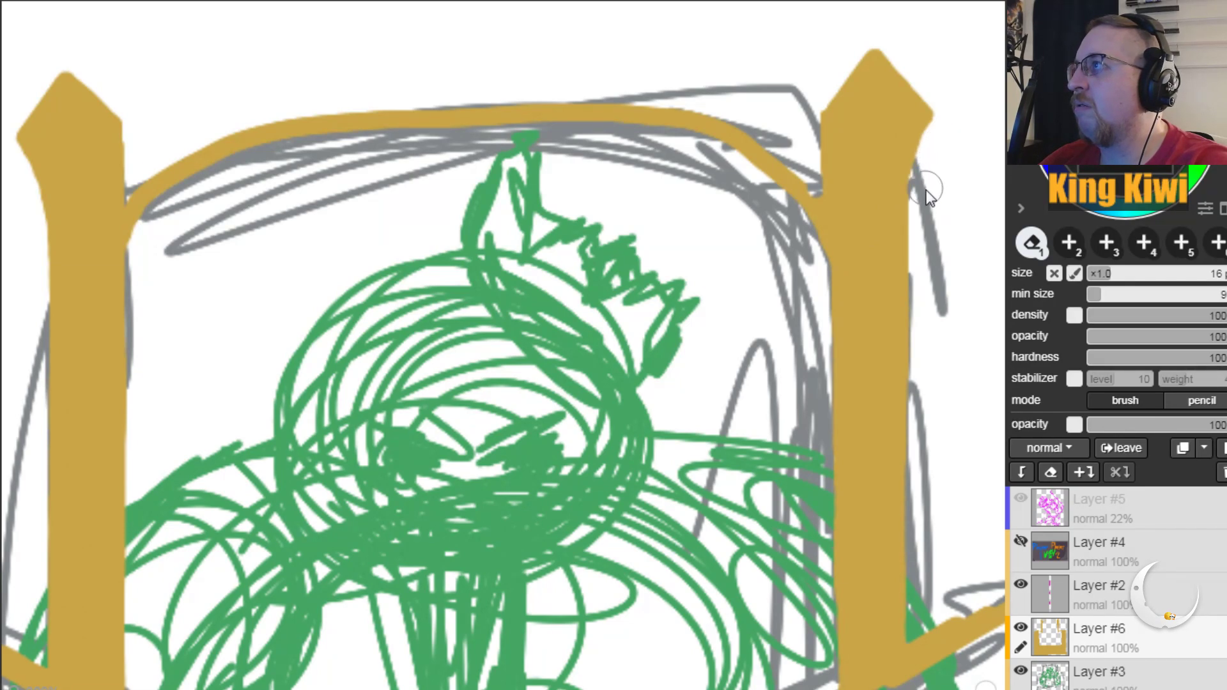
left_click_drag(924, 287, 928, 333)
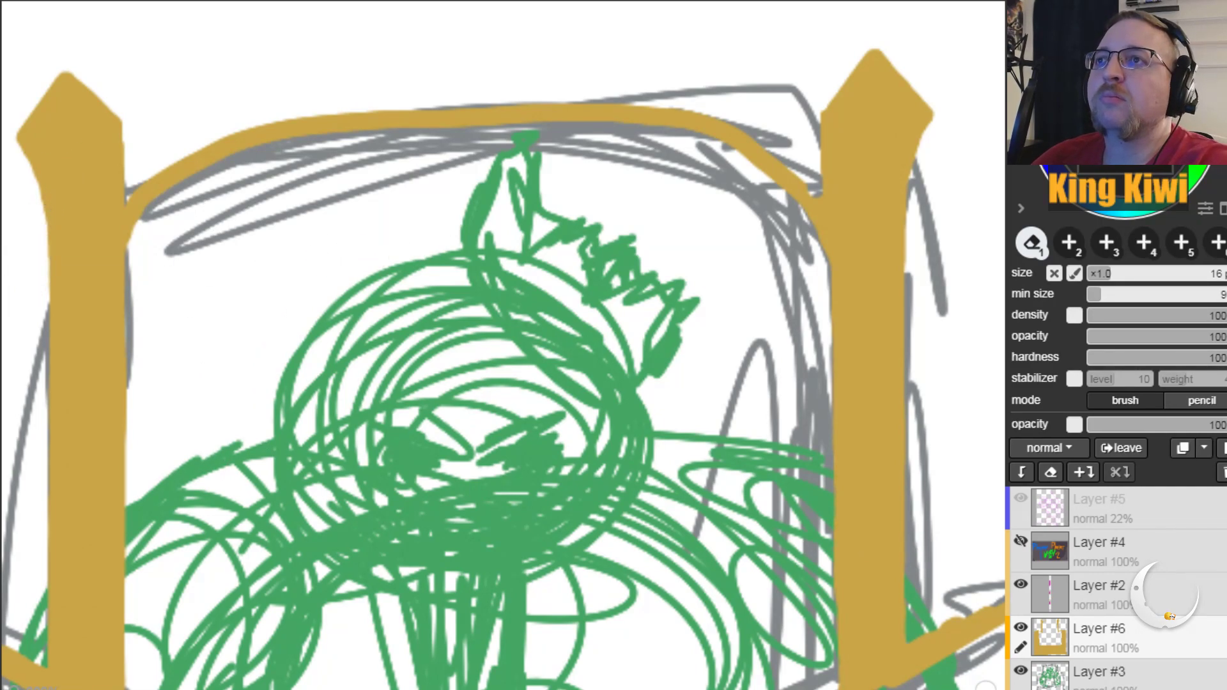
Step: Thicken the chair's arched top rail in gold with a 20 px brush, from the left post across to the right post
key("b")
left_click(1120, 275)
mouse_move(147, 227)
left_mouse_down()
mouse_move(143, 245)
mouse_move(137, 230)
left_mouse_up()
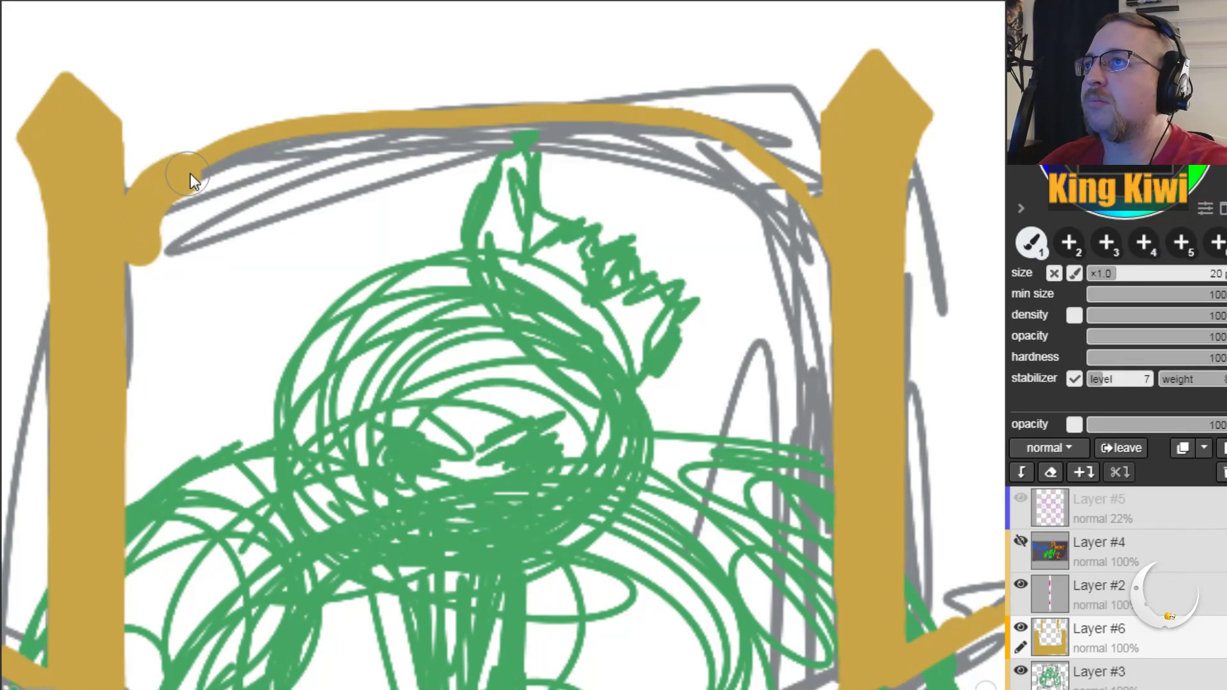
key("ctrl+z")
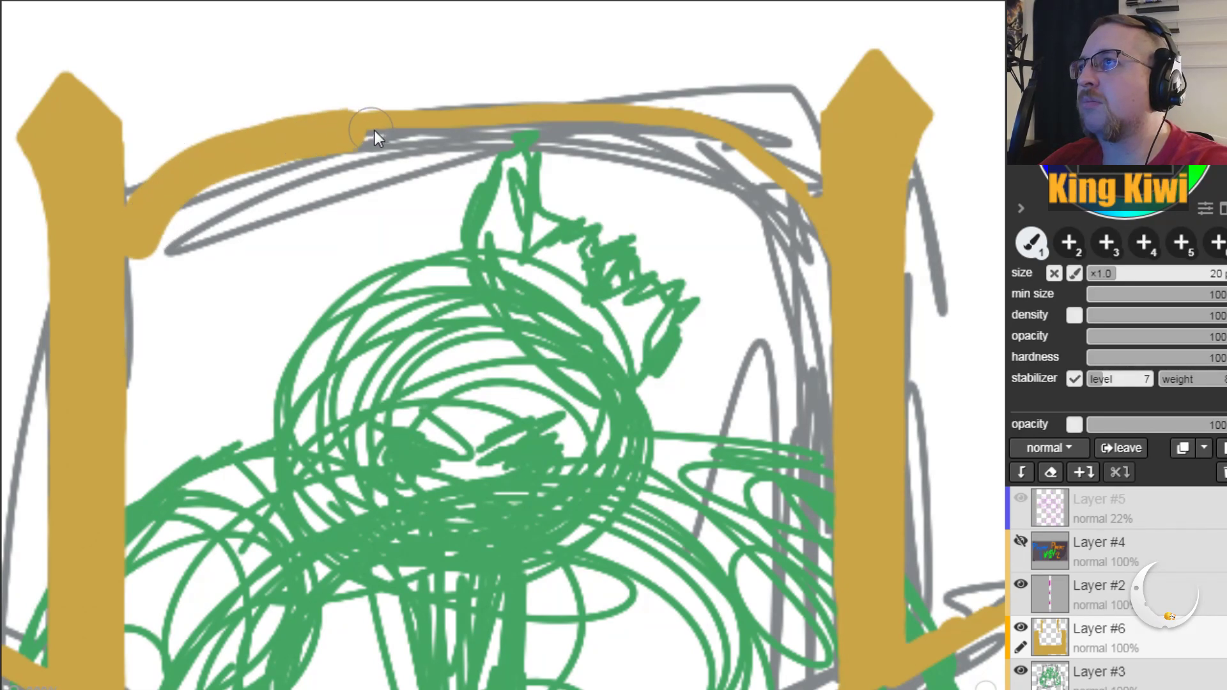
left_click_drag(526, 133, 535, 151)
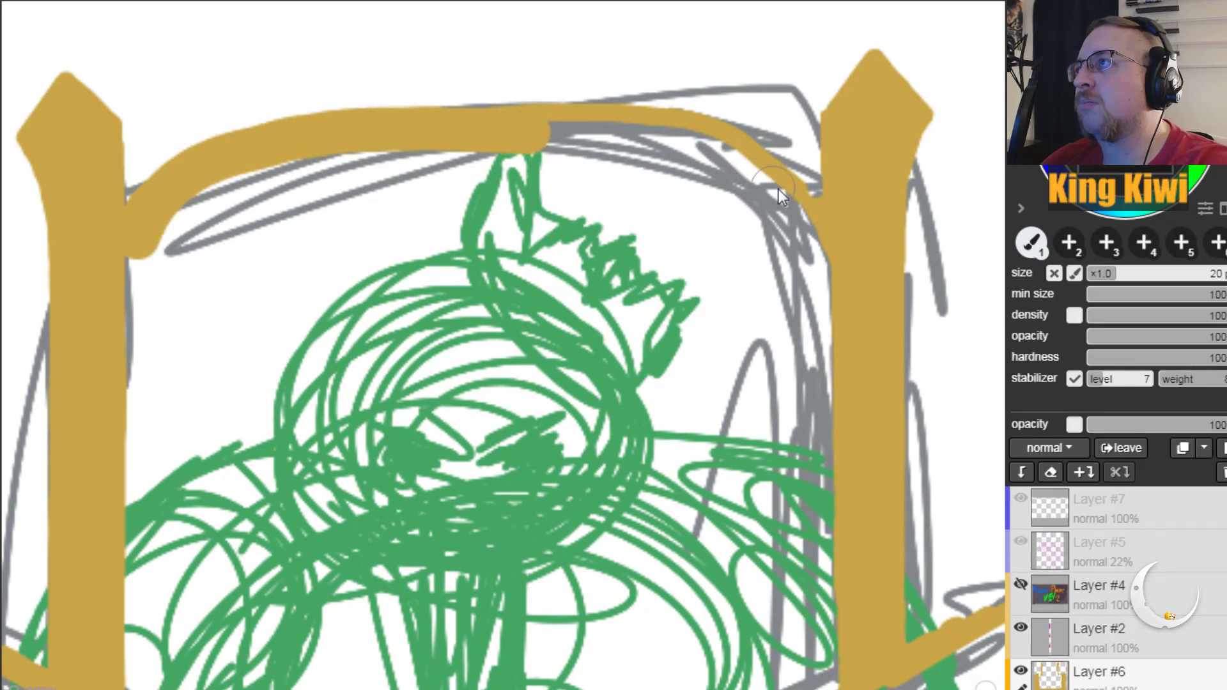
key("ctrl+z")
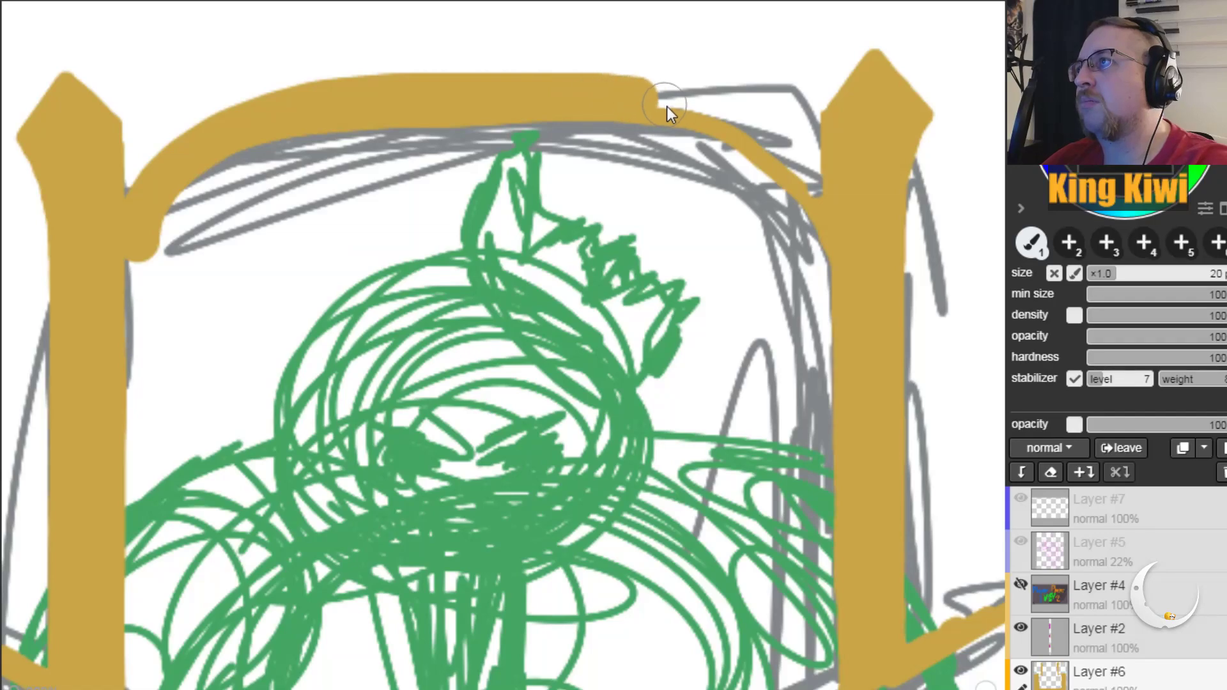
left_click_drag(808, 216, 811, 238)
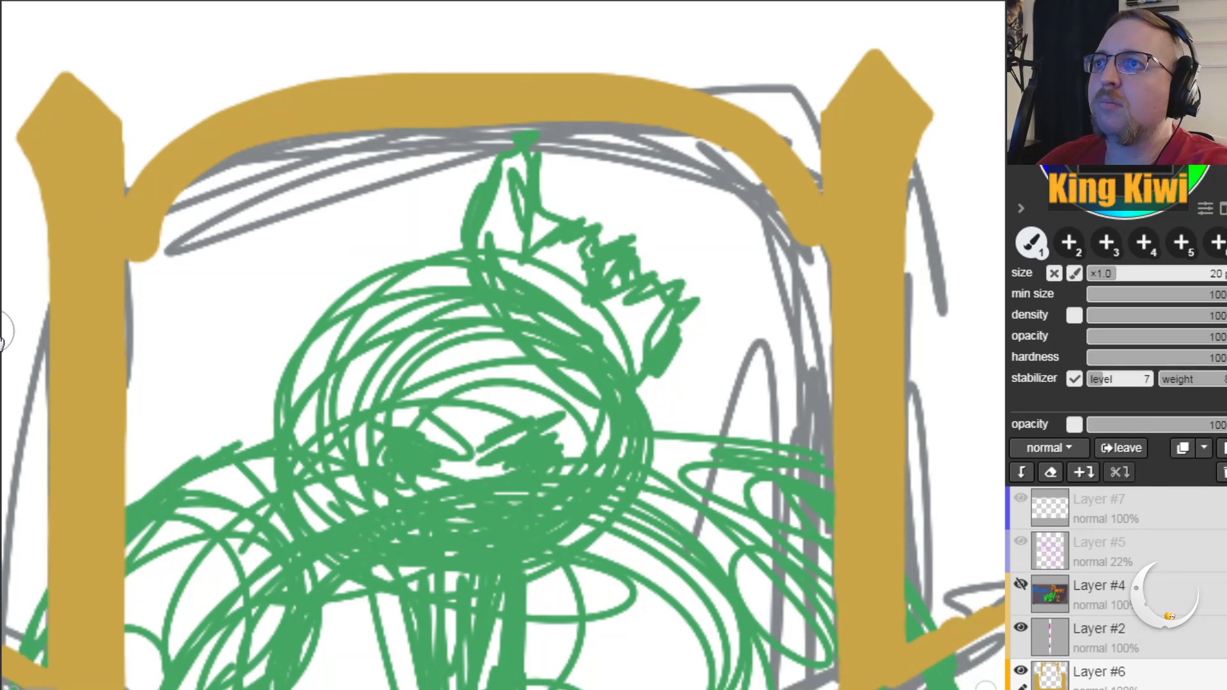
Step: Paint along the inside of the left post and rail, then fill the whole backrest in gold with a 96 px brush
mouse_move(137, 241)
left_mouse_down()
mouse_move(148, 646)
mouse_move(143, 498)
mouse_move(126, 538)
mouse_move(122, 489)
mouse_move(139, 340)
mouse_move(127, 284)
mouse_move(175, 188)
mouse_move(161, 401)
mouse_move(273, 157)
mouse_move(219, 196)
mouse_move(168, 331)
mouse_move(290, 145)
mouse_move(168, 251)
mouse_move(273, 145)
mouse_move(206, 197)
mouse_move(259, 171)
mouse_move(445, 138)
mouse_move(567, 152)
left_mouse_up()
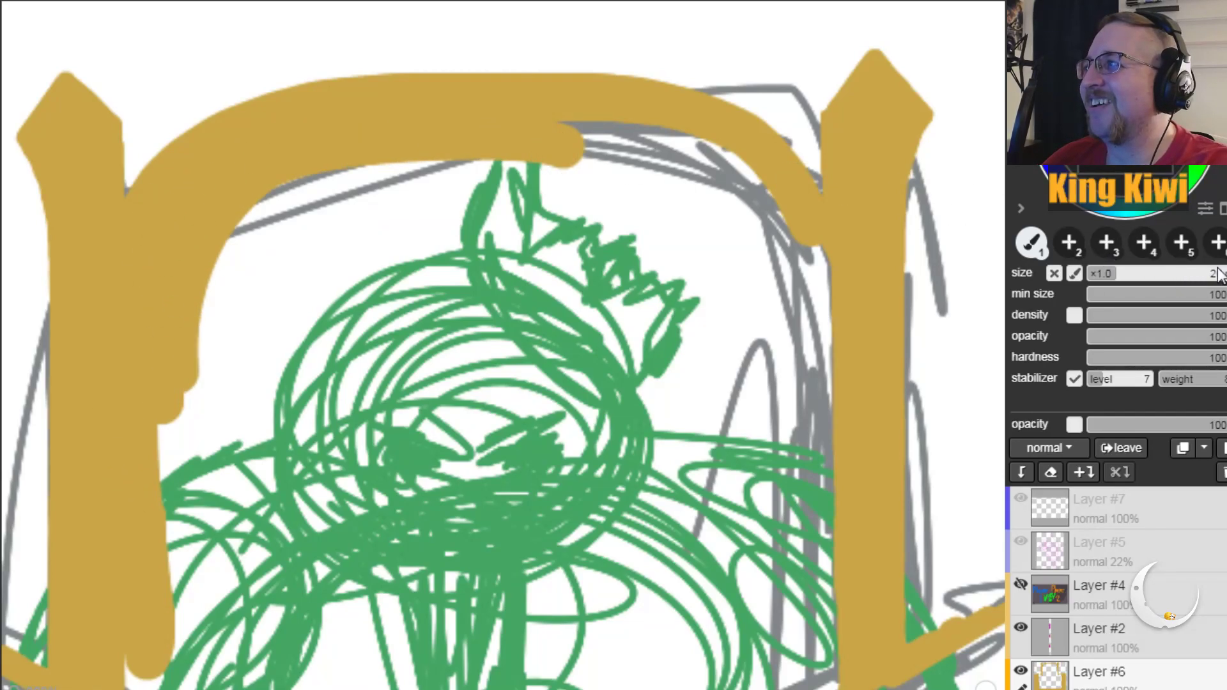
left_click(1150, 274)
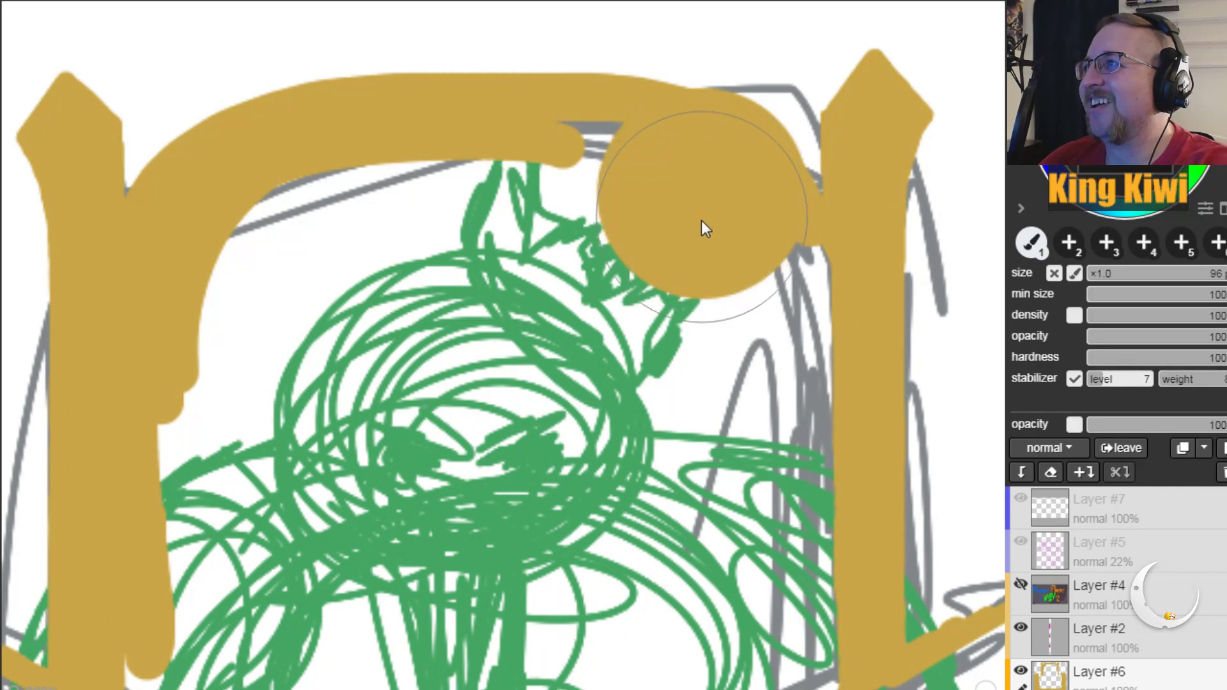
mouse_move(742, 309)
left_mouse_down()
mouse_move(677, 248)
mouse_move(469, 231)
mouse_move(699, 256)
mouse_move(206, 369)
mouse_move(212, 545)
mouse_move(350, 309)
mouse_move(377, 473)
mouse_move(679, 349)
mouse_move(750, 493)
mouse_move(735, 645)
left_mouse_up()
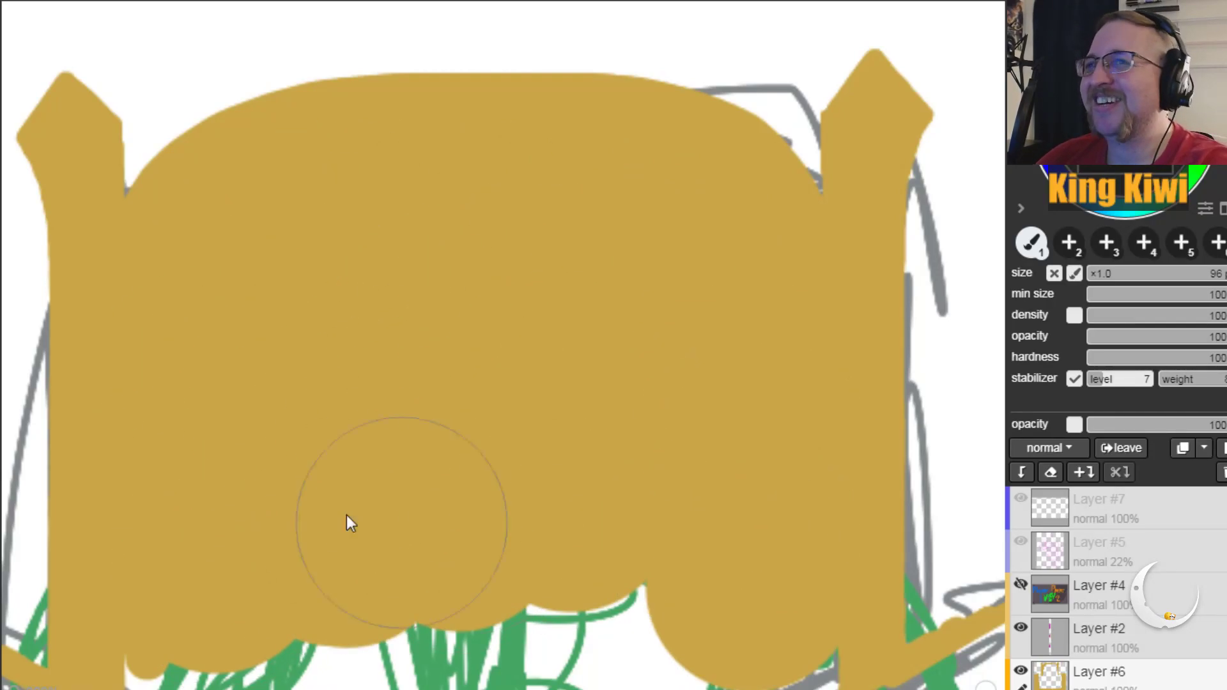
Step: Fill the chair's middle and left side below the backrest in gold, closing the gap under the left armrest's slope
key("h")
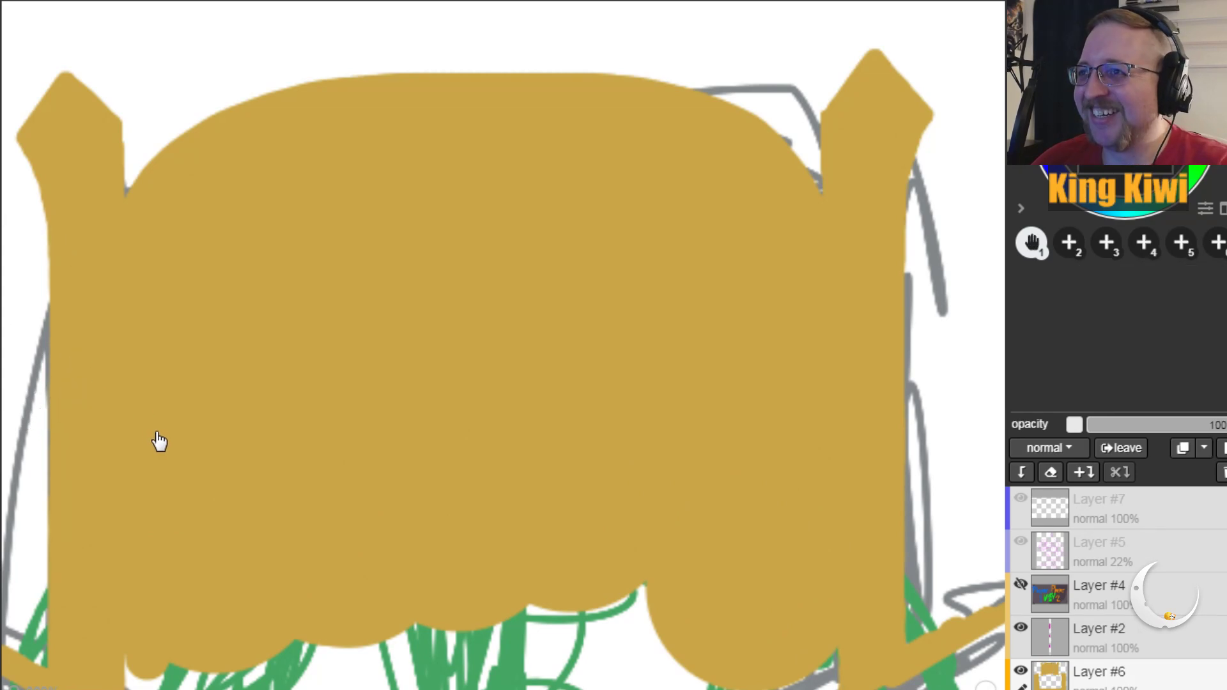
left_click_drag(156, 439, 282, 91)
left_click_drag(416, 458, 367, 345)
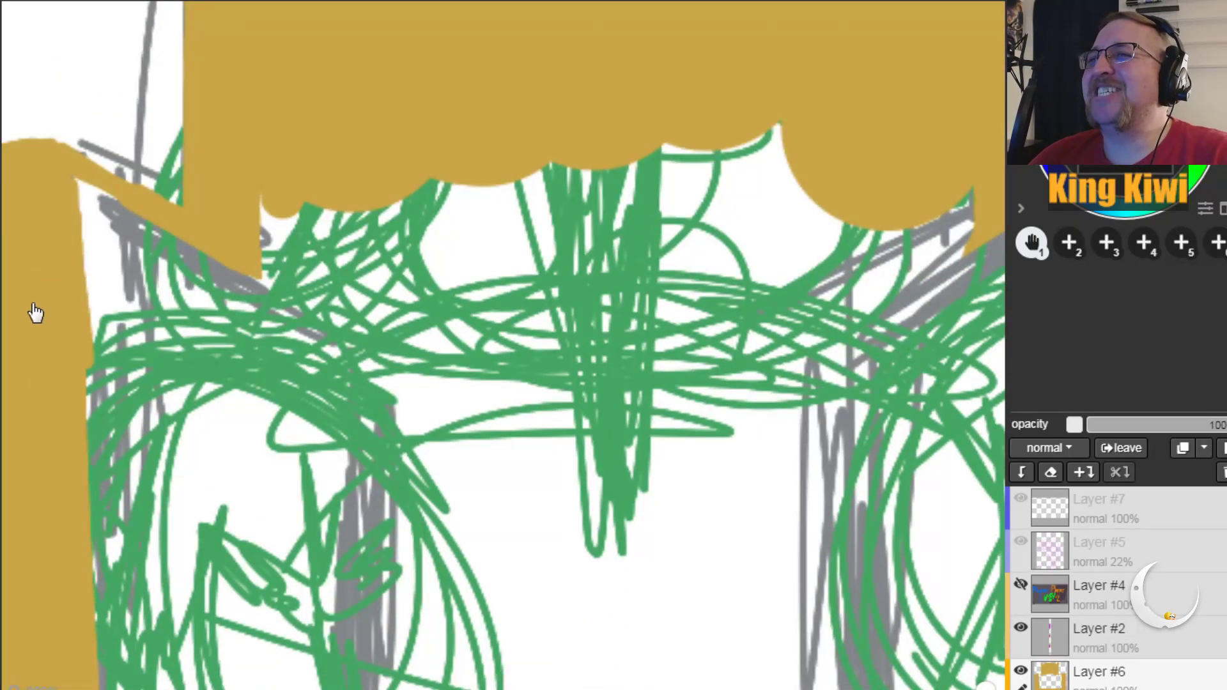
key("b")
mouse_move(467, 286)
left_mouse_down()
mouse_move(386, 210)
mouse_move(359, 150)
mouse_move(341, 305)
mouse_move(258, 377)
mouse_move(201, 388)
mouse_move(167, 370)
mouse_move(89, 290)
mouse_move(117, 297)
mouse_move(117, 318)
mouse_move(304, 379)
mouse_move(483, 223)
mouse_move(477, 348)
mouse_move(682, 223)
mouse_move(764, 303)
mouse_move(711, 366)
mouse_move(257, 529)
mouse_move(160, 522)
mouse_move(142, 481)
mouse_move(153, 586)
mouse_move(471, 541)
mouse_move(603, 486)
mouse_move(789, 312)
mouse_move(816, 221)
mouse_move(856, 190)
mouse_move(865, 552)
mouse_move(498, 599)
mouse_move(70, 589)
mouse_move(48, 477)
mouse_move(18, 447)
mouse_move(2, 356)
left_mouse_up()
key("space")
left_click_drag(181, 437, 459, 463)
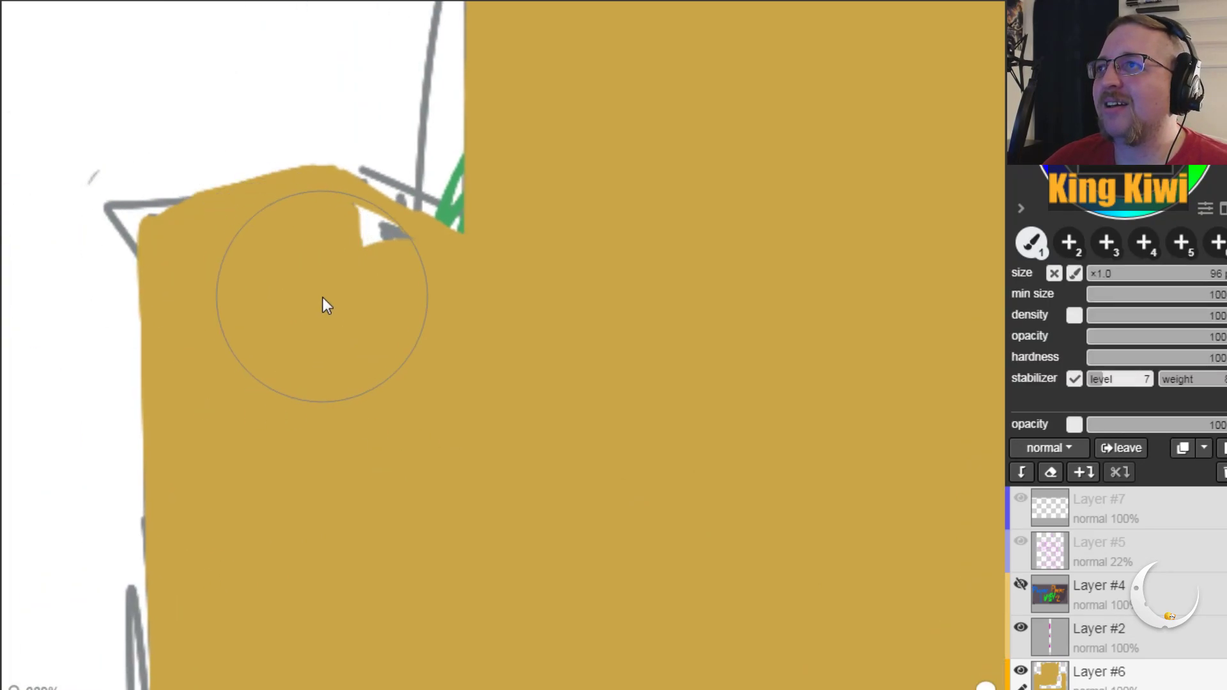
left_click_drag(320, 296, 413, 351)
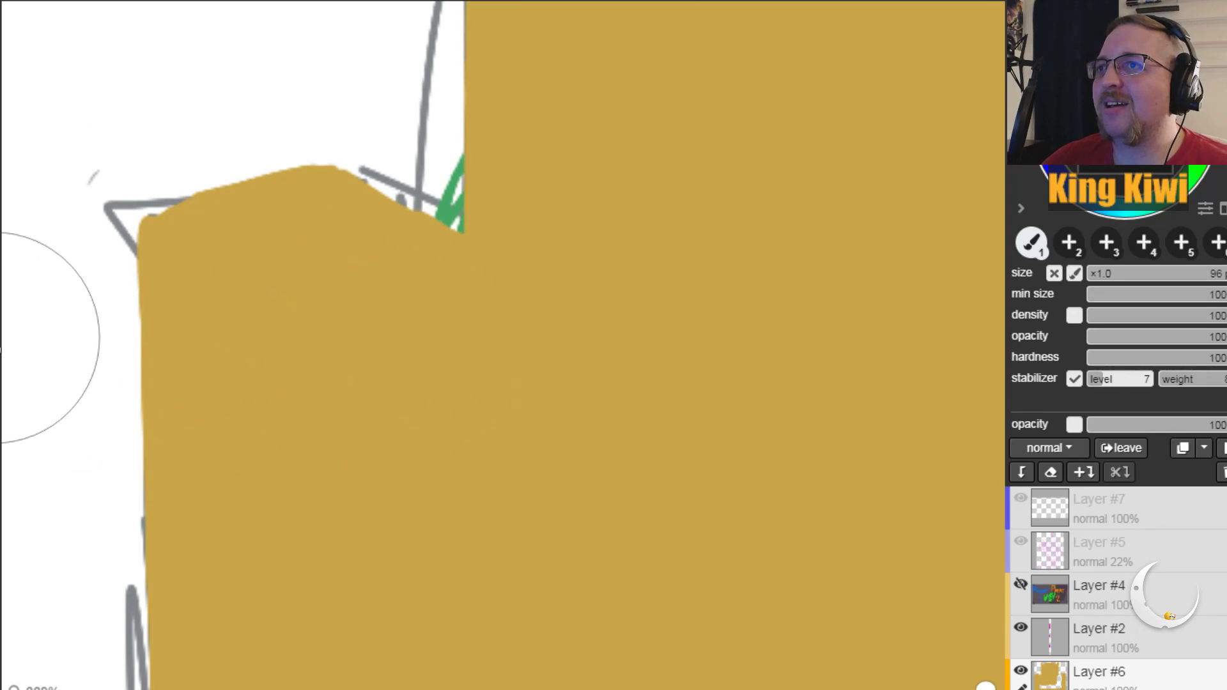
Step: Fill the open strip along the chair's lower front in gold with the 96 px brush
key("space")
mouse_move(416, 567)
left_mouse_down()
mouse_move(365, 165)
mouse_move(289, 351)
mouse_move(226, 344)
left_mouse_up()
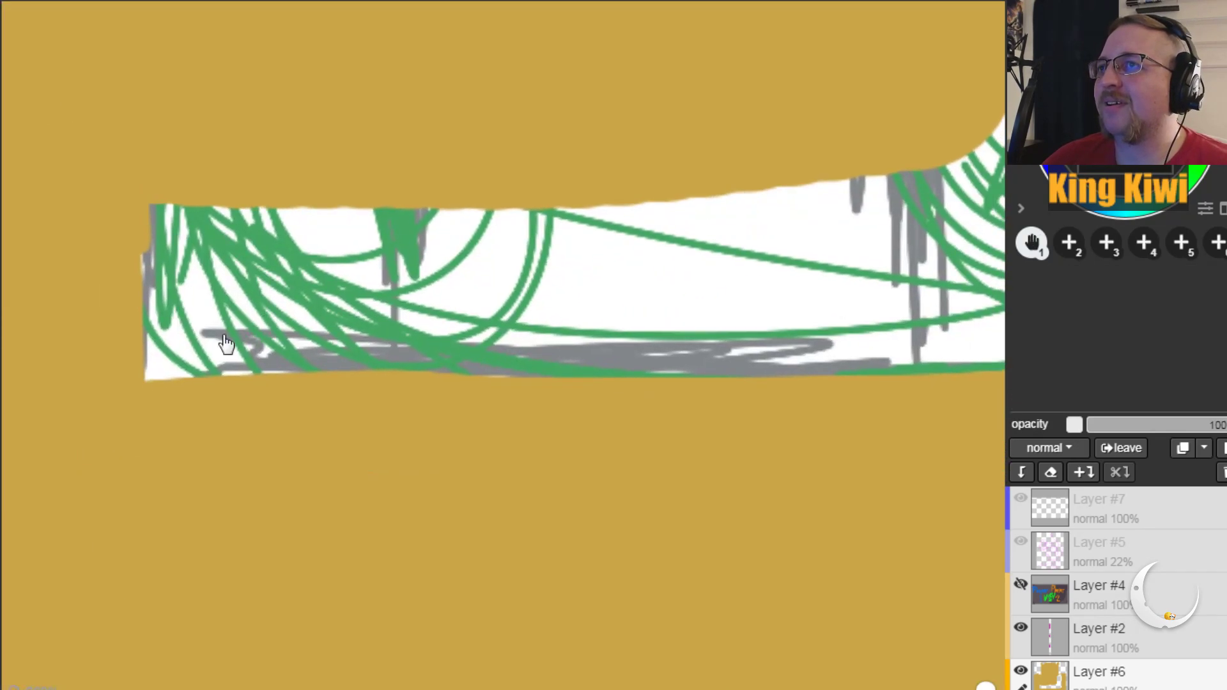
mouse_move(168, 239)
left_mouse_down()
mouse_move(231, 193)
mouse_move(303, 249)
mouse_move(369, 218)
mouse_move(567, 379)
mouse_move(657, 384)
mouse_move(761, 356)
mouse_move(840, 164)
mouse_move(869, 160)
mouse_move(877, 367)
left_mouse_up()
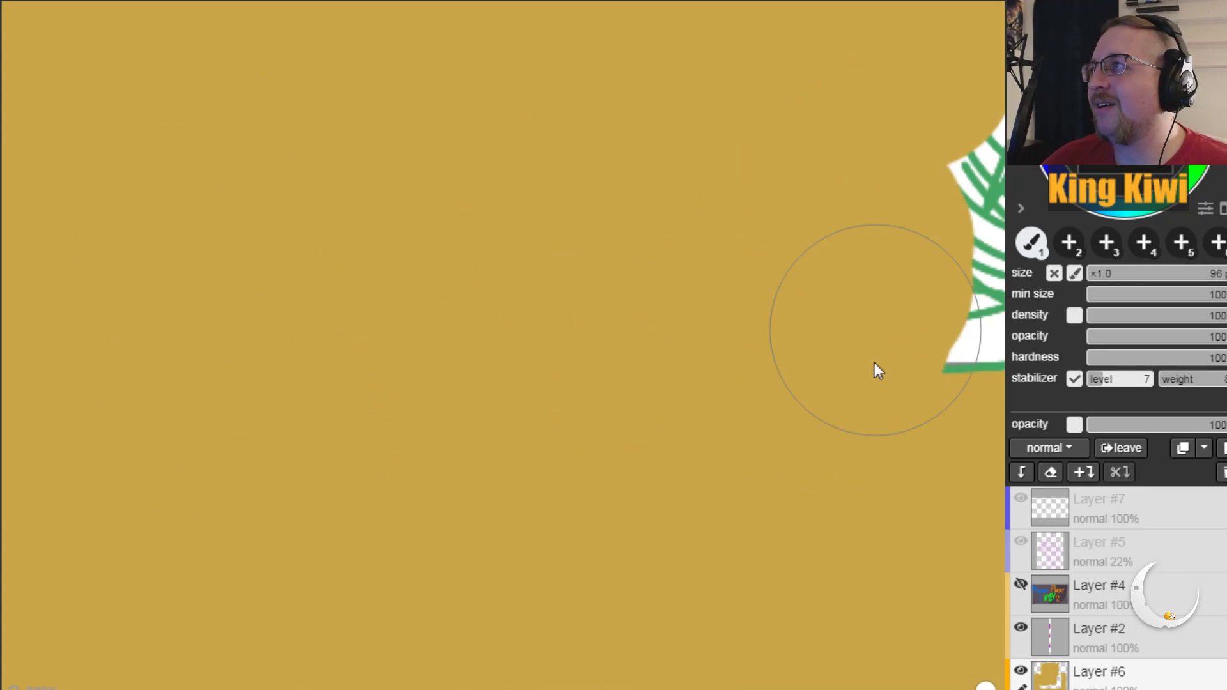
Step: Fill the opening beside the chair's right arm and the gap under the right armrest's slope in gold
key("space")
mouse_move(96, 334)
left_mouse_down()
mouse_move(381, 431)
mouse_move(551, 241)
mouse_move(434, 428)
mouse_move(120, 333)
left_mouse_up()
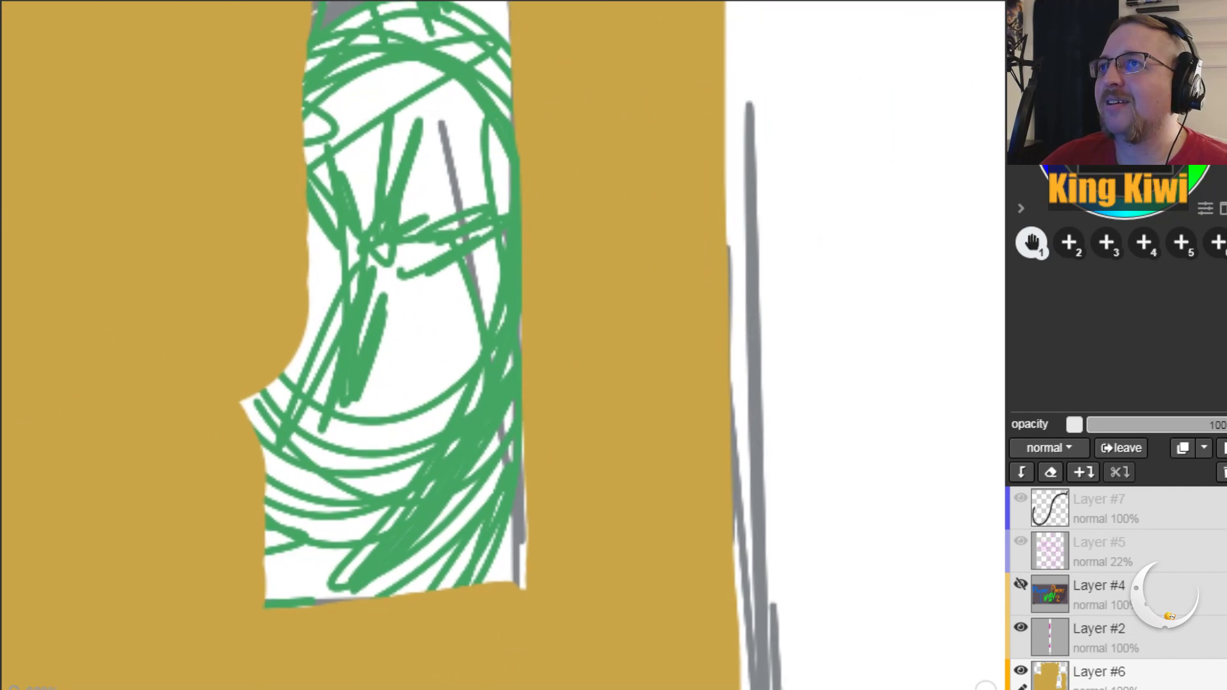
mouse_move(247, 496)
left_mouse_down()
mouse_move(310, 570)
mouse_move(486, 553)
mouse_move(428, 349)
left_mouse_up()
mouse_move(197, 288)
left_mouse_down()
mouse_move(482, 255)
mouse_move(405, 186)
mouse_move(421, 150)
mouse_move(267, 214)
mouse_move(58, 362)
left_mouse_up()
key("space")
mouse_move(249, 347)
left_mouse_down()
mouse_move(422, 471)
mouse_move(425, 490)
left_mouse_up()
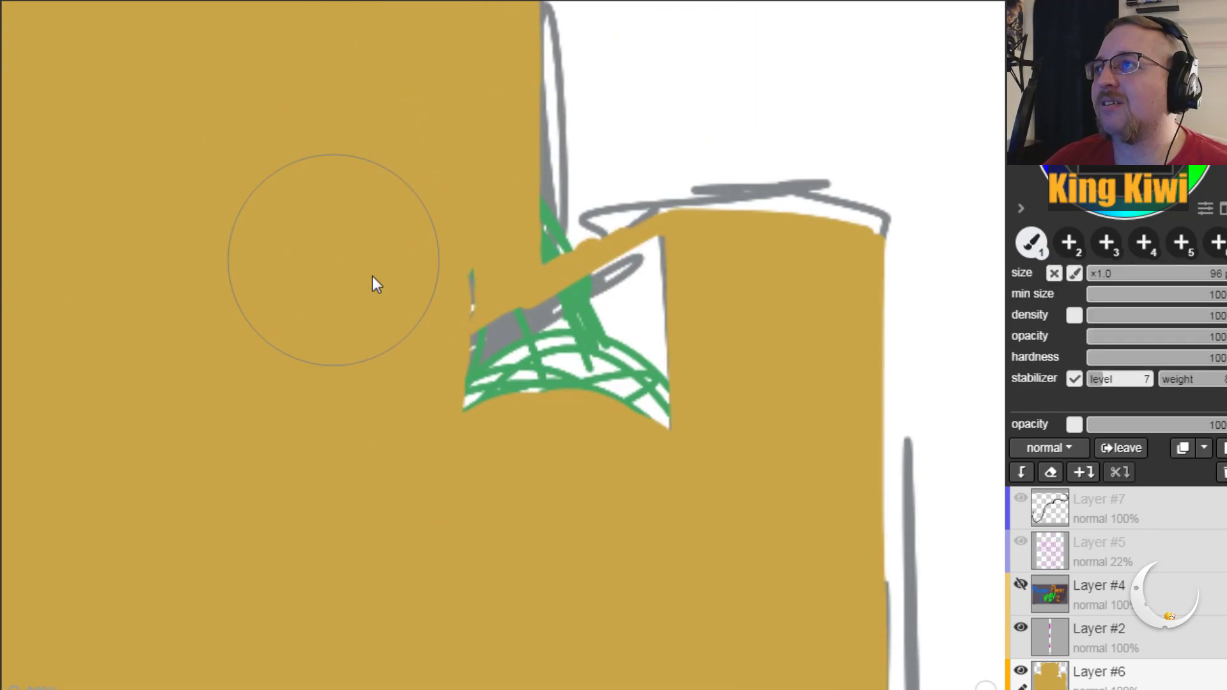
mouse_move(420, 317)
left_mouse_down()
mouse_move(436, 402)
mouse_move(506, 408)
mouse_move(592, 391)
mouse_move(671, 342)
left_mouse_up()
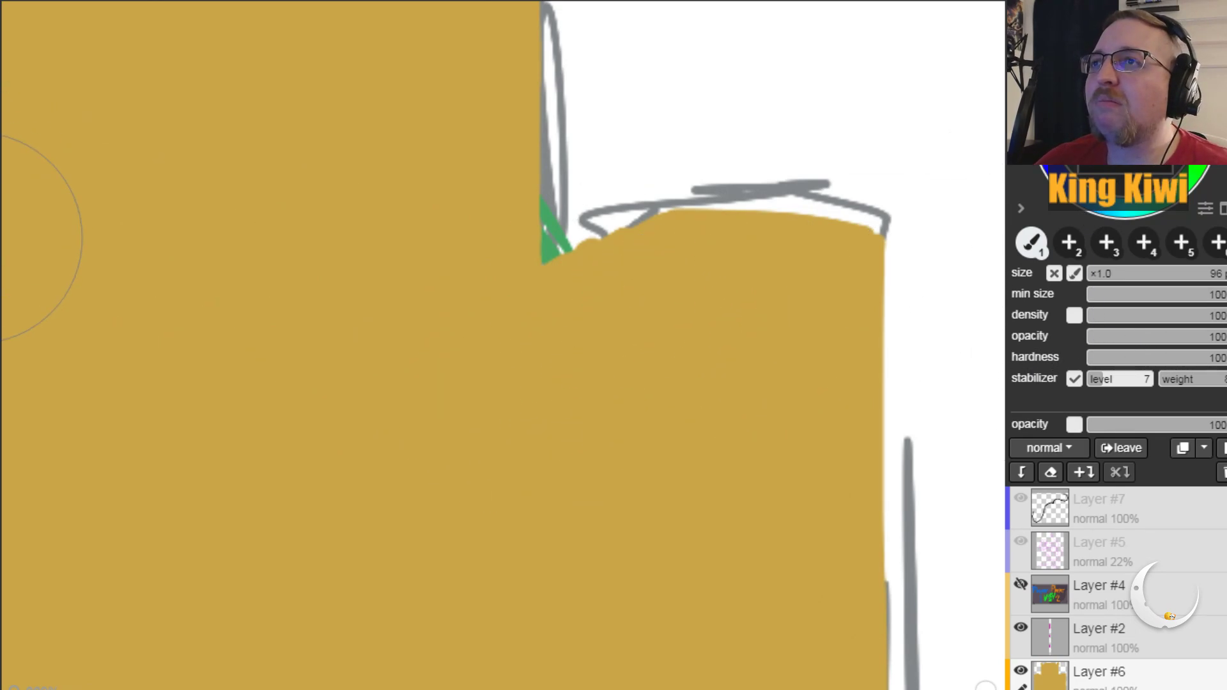
Step: Set the eraser to 3 px and straighten the right armrest's sloping top edge where it meets the backrest
key("e")
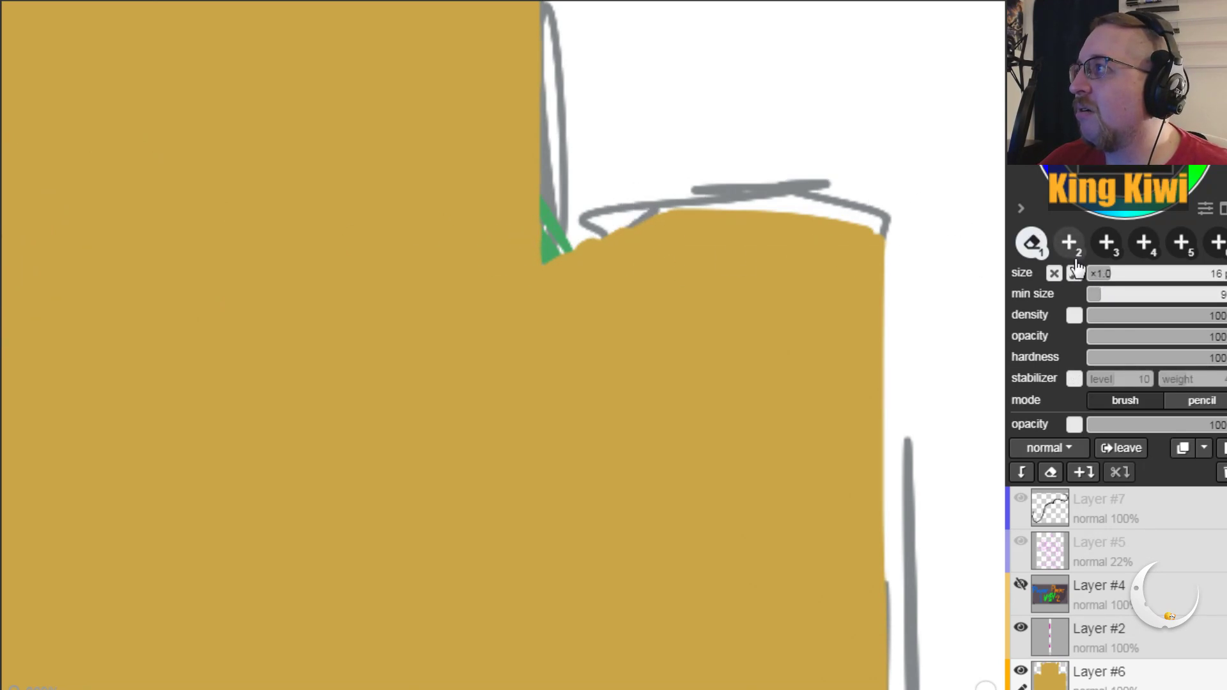
left_click(1095, 275)
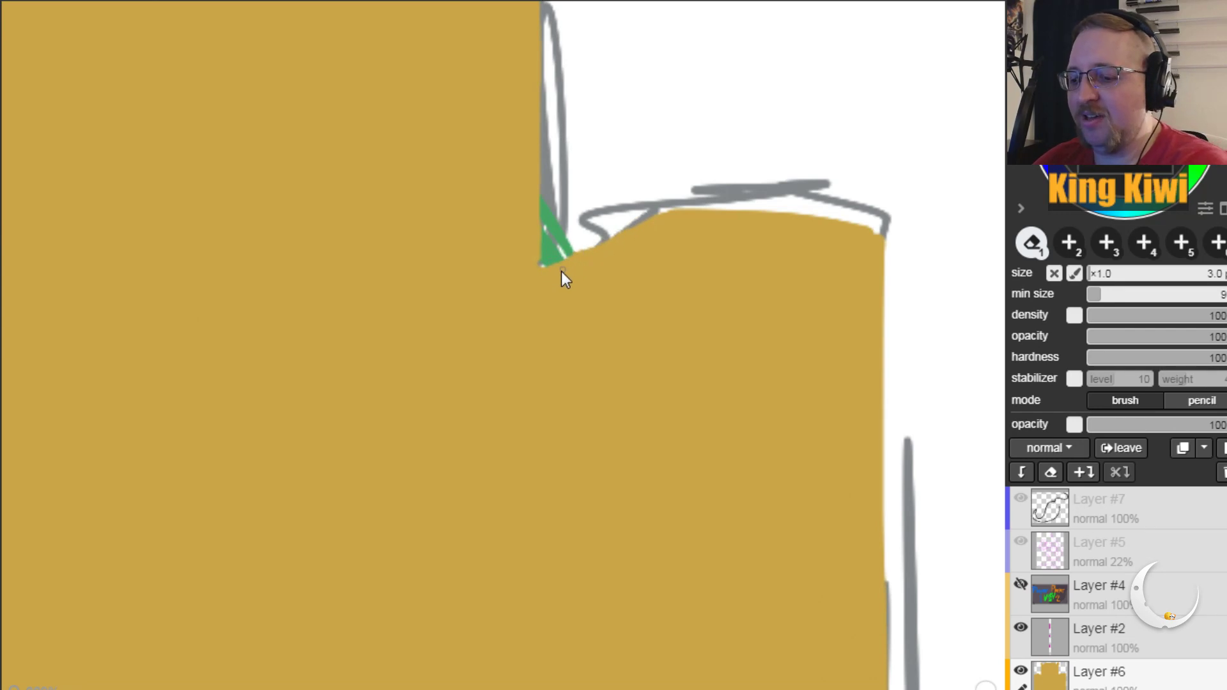
left_click_drag(565, 270, 590, 240)
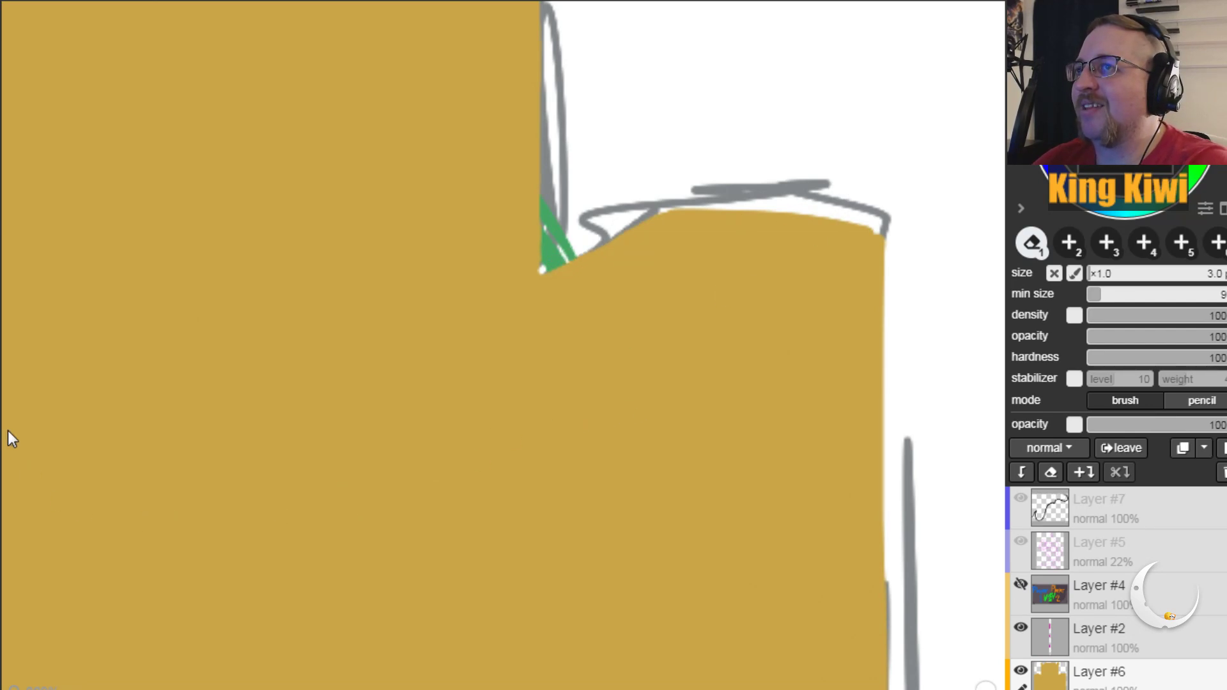
Step: Sharpen the left armrest's peak and outer corner and straighten its slope down to the backrest with the 3 px eraser
key("h")
left_click_drag(206, 386, 670, 402)
mouse_move(248, 425)
left_mouse_down()
mouse_move(367, 439)
mouse_move(573, 507)
left_mouse_up()
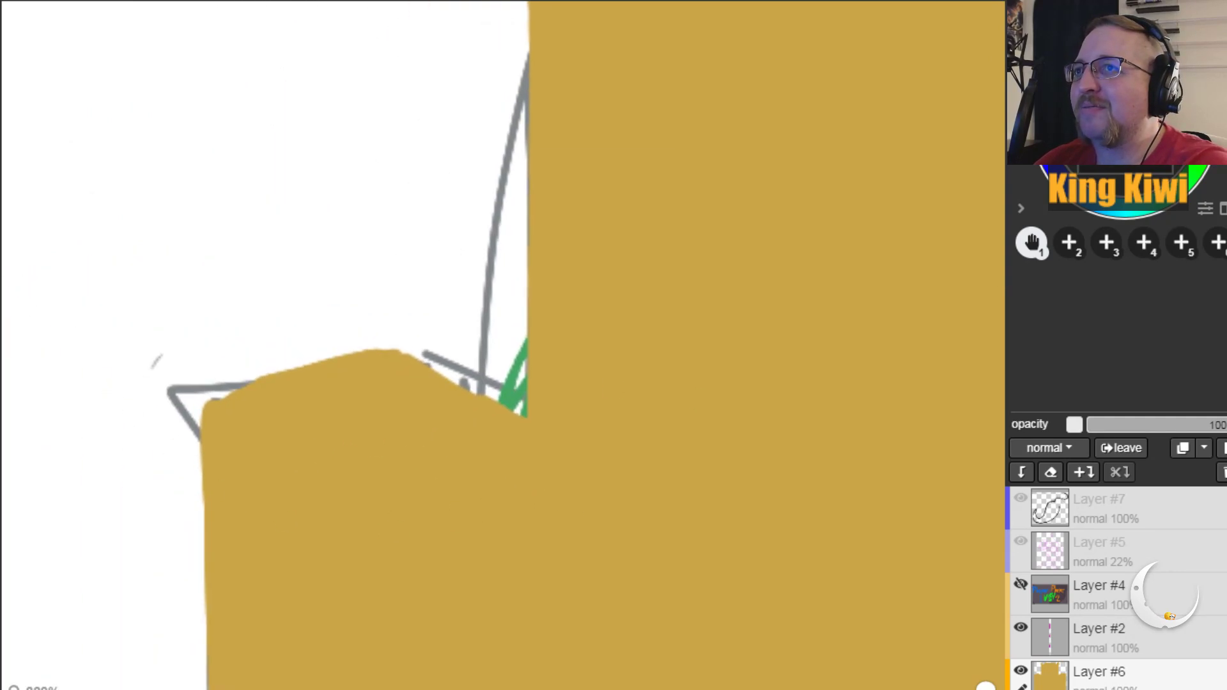
key("e")
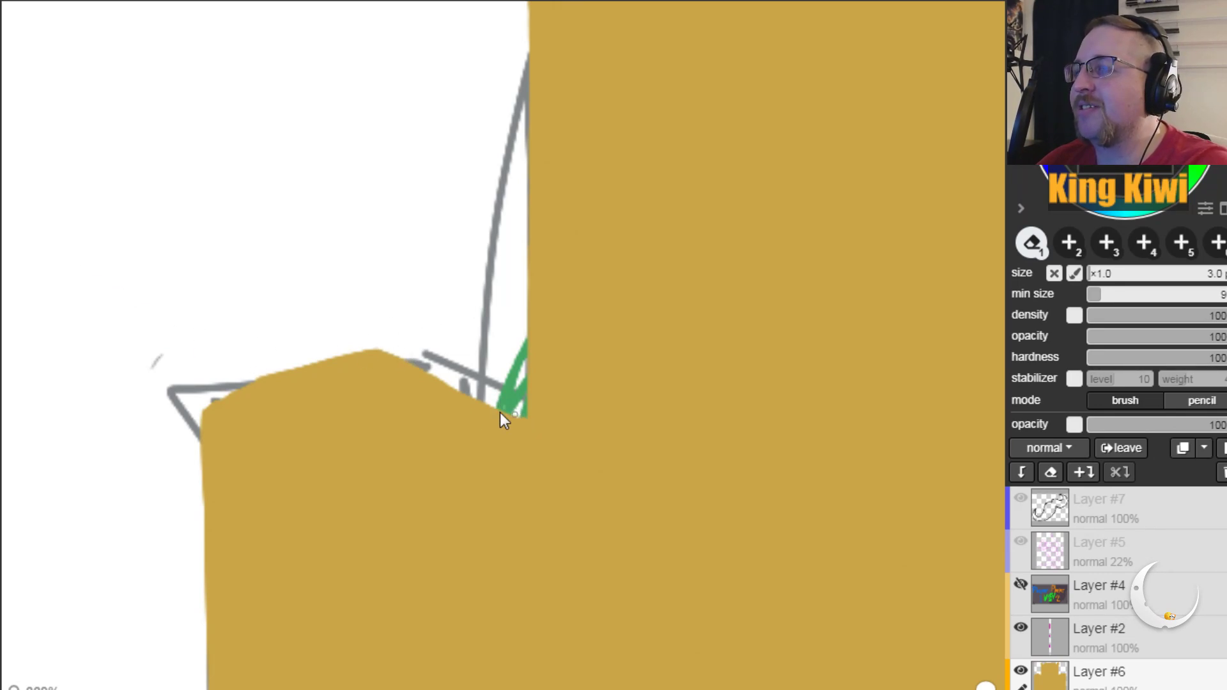
Step: Set the eraser to 35 px and shave the chair's left outer edge below the armrest straight, redoing the stroke until it fits
key("h")
mouse_move(236, 499)
left_mouse_down()
mouse_move(304, 295)
mouse_move(528, 309)
left_mouse_up()
left_click_drag(516, 487, 562, 295)
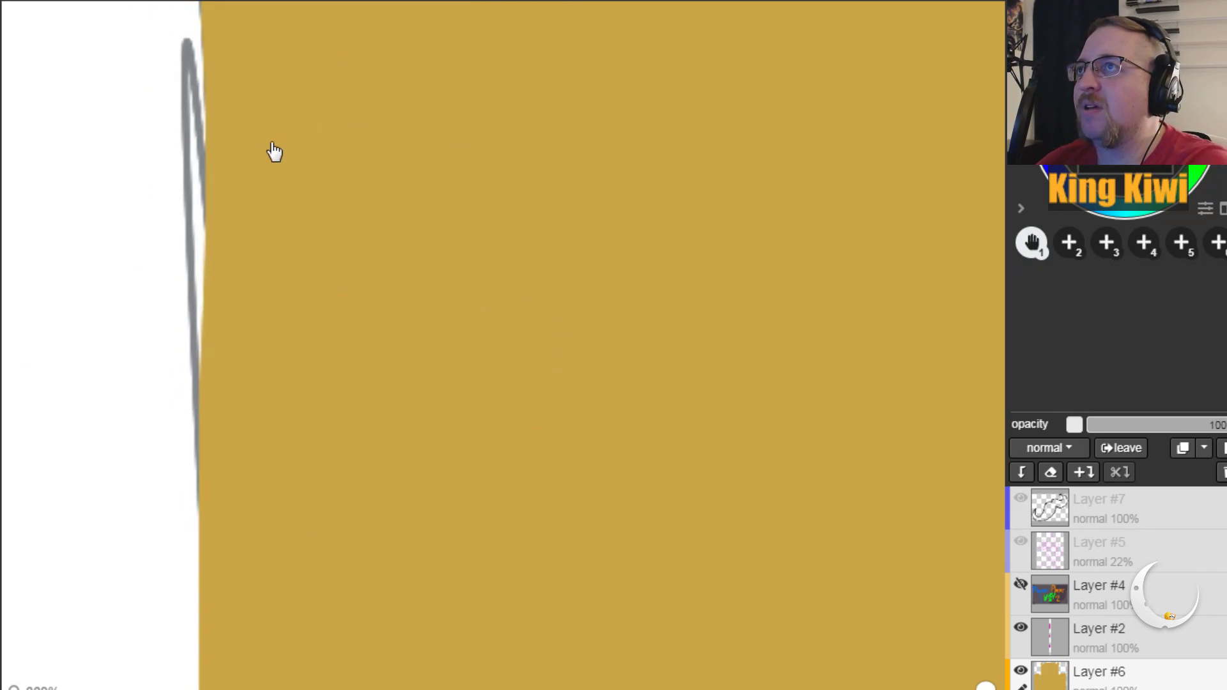
scroll(364, 3, "down", 1)
mouse_move(384, 181)
left_mouse_down()
mouse_move(397, 321)
mouse_move(331, 266)
left_mouse_up()
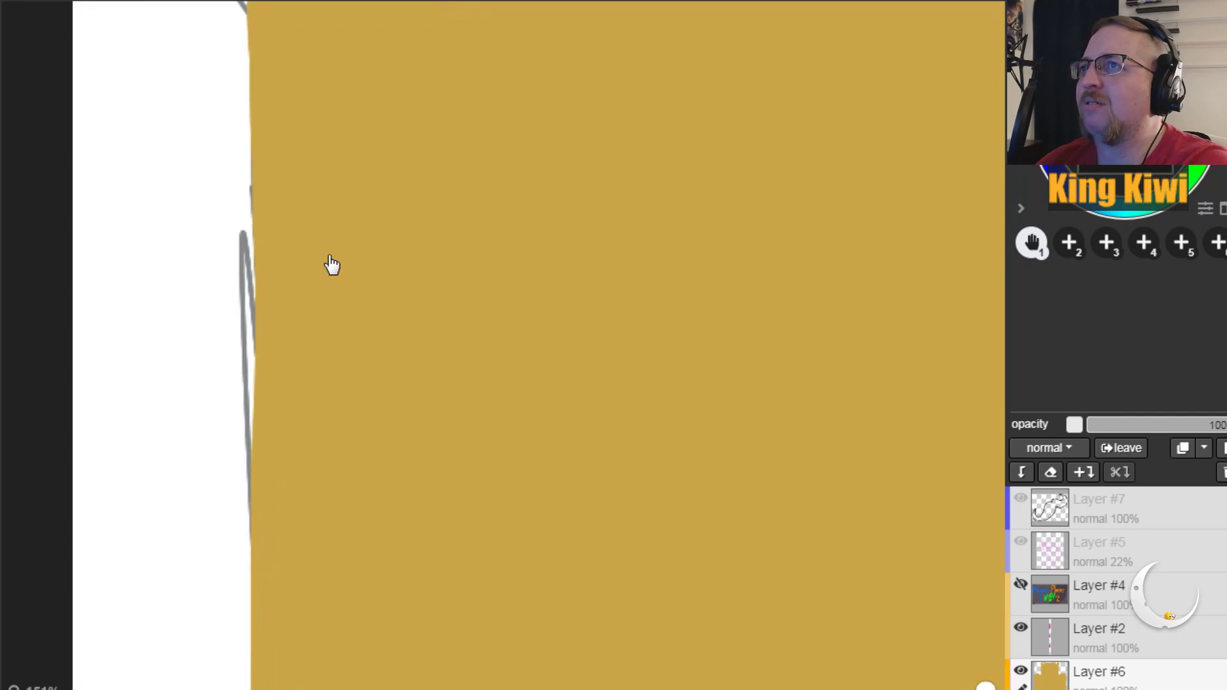
key("e")
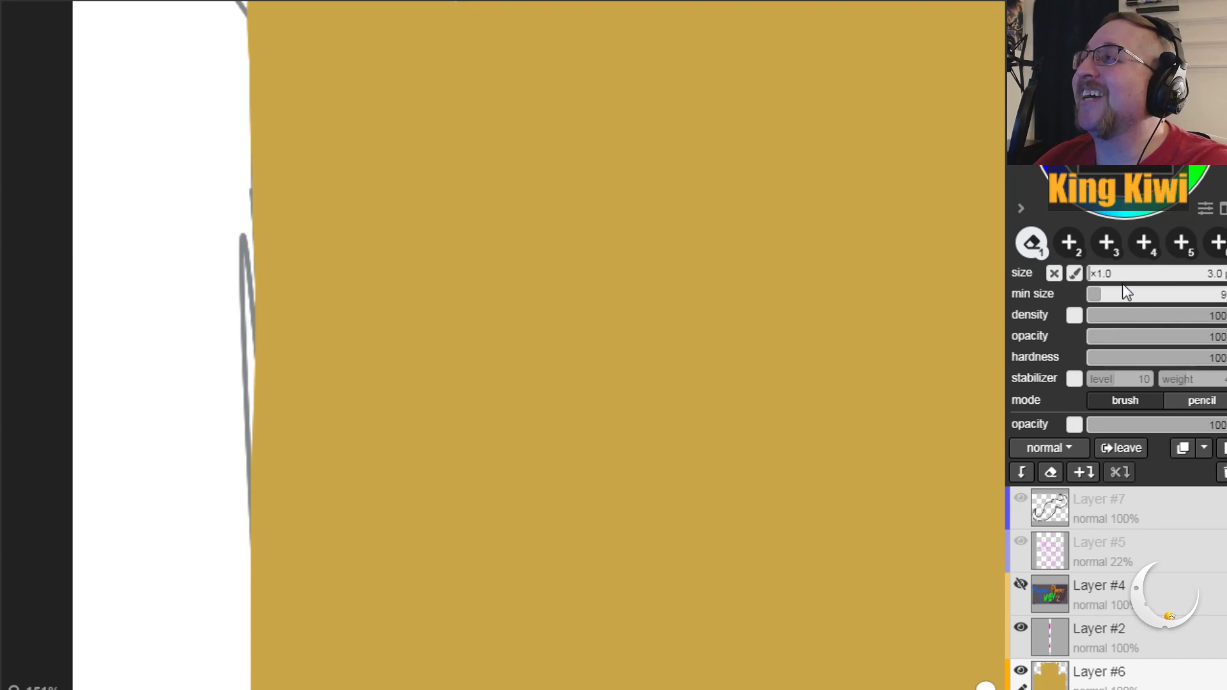
left_click(1141, 273)
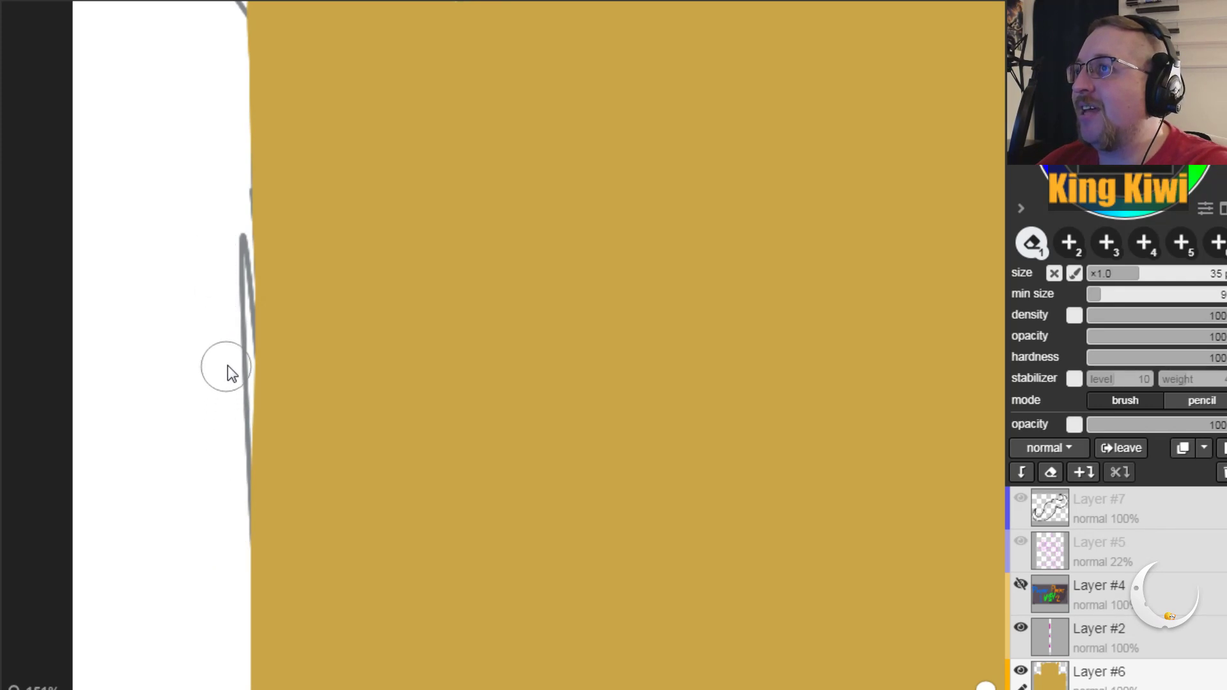
left_click_drag(231, 419, 234, 689)
key("ctrl+z")
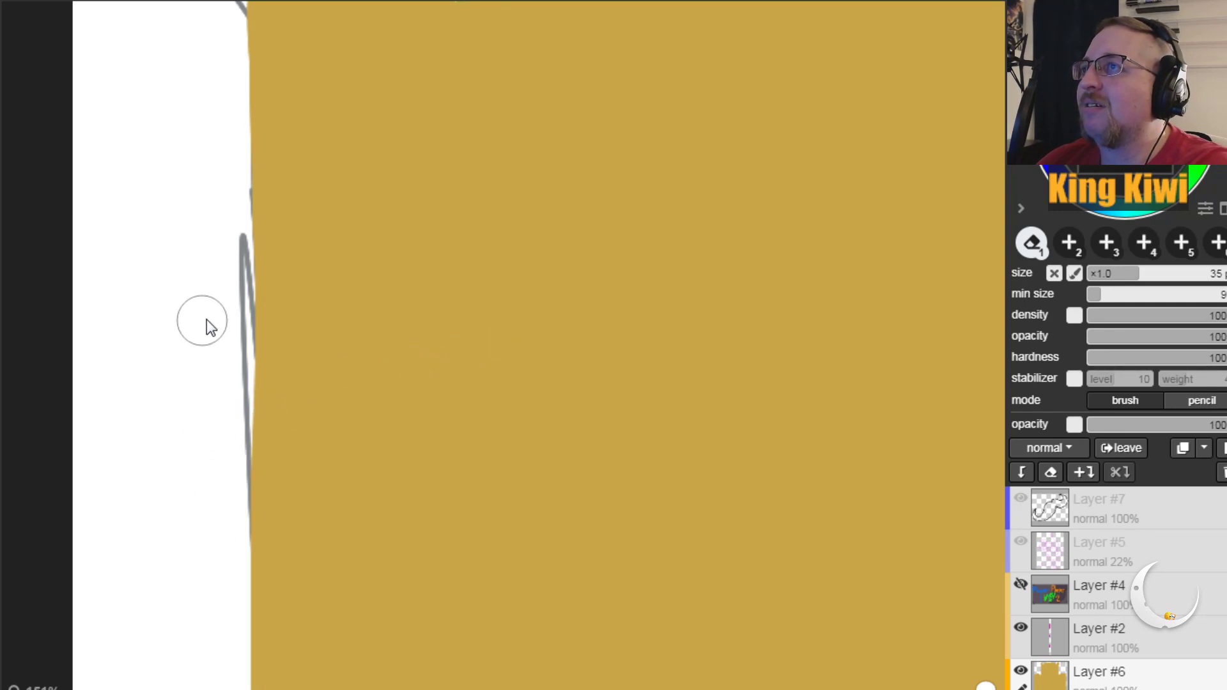
left_click_drag(225, 345, 228, 689)
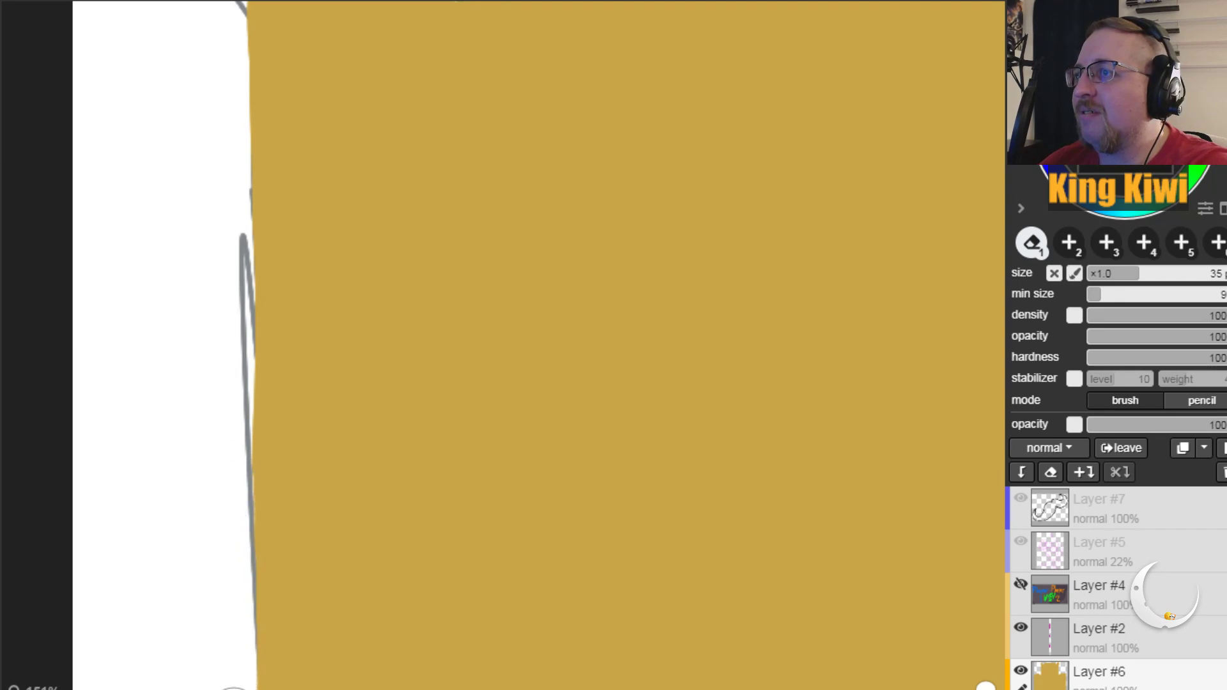
key("ctrl+z")
mouse_move(225, 354)
left_mouse_down()
mouse_move(230, 337)
mouse_move(233, 540)
left_mouse_up()
key("ctrl+z")
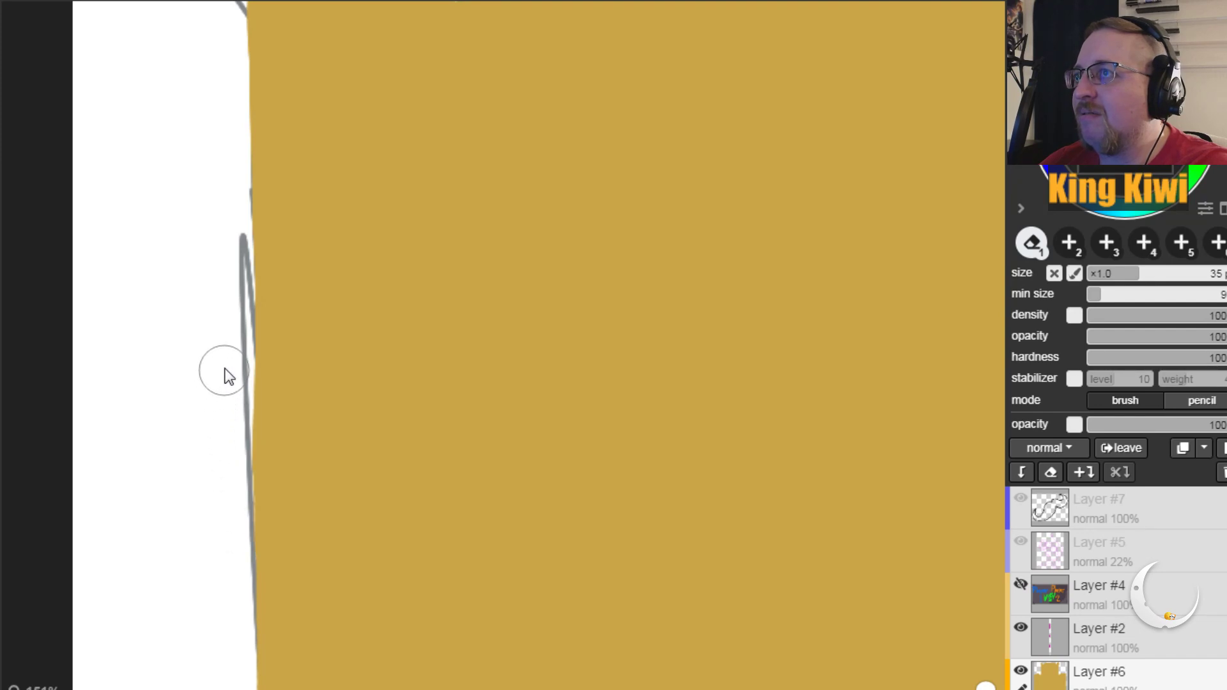
left_click_drag(230, 367, 235, 441)
key("ctrl+z")
left_click_drag(233, 374, 233, 571)
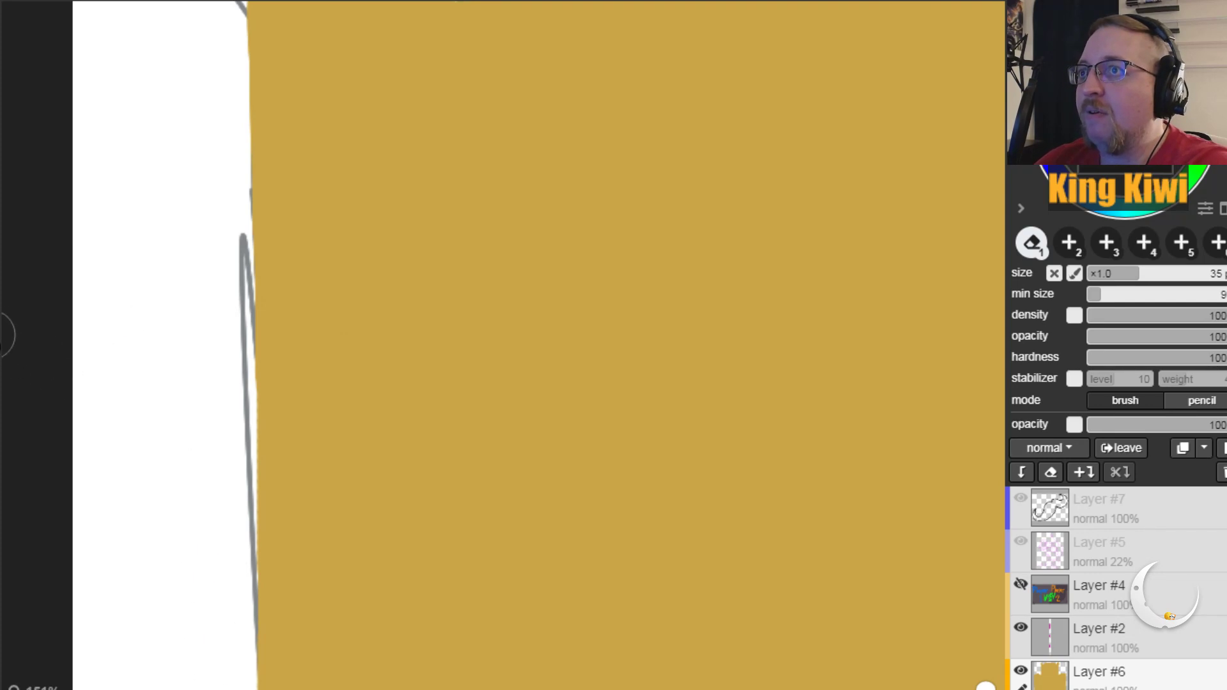
Step: Trim the lower end of the chair's left outer edge down to its bottom corner with the 35 px eraser
key("h")
left_click_drag(167, 406, 170, 466)
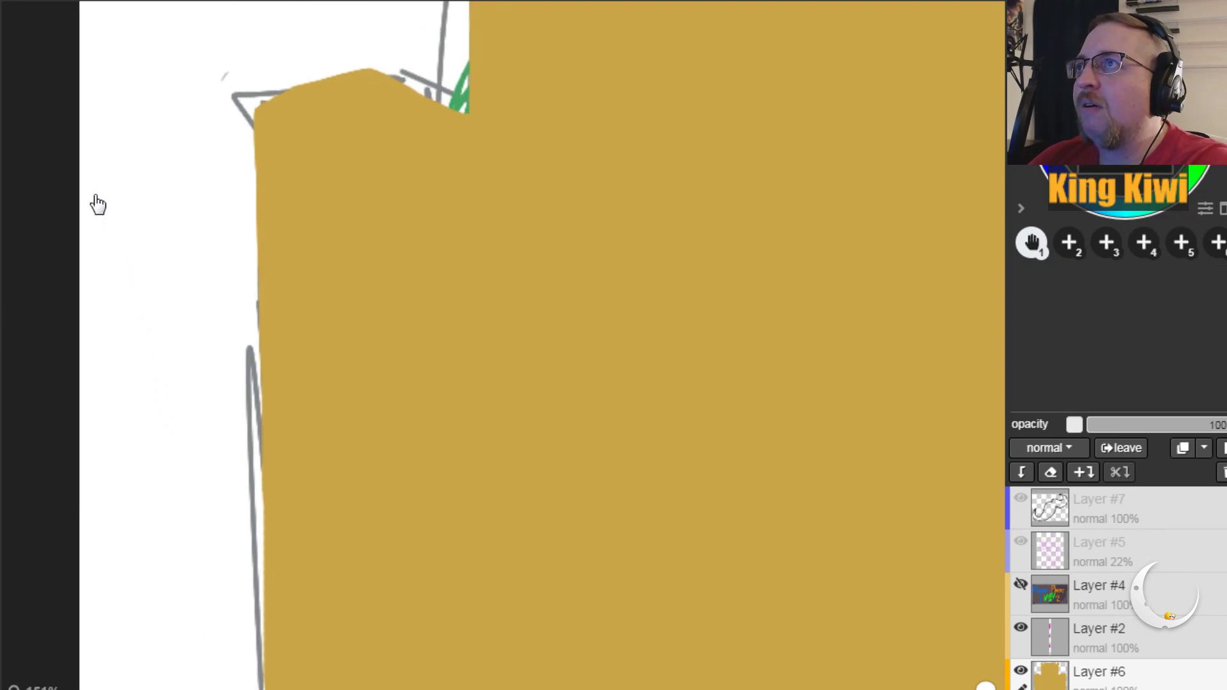
left_click_drag(164, 460, 127, 167)
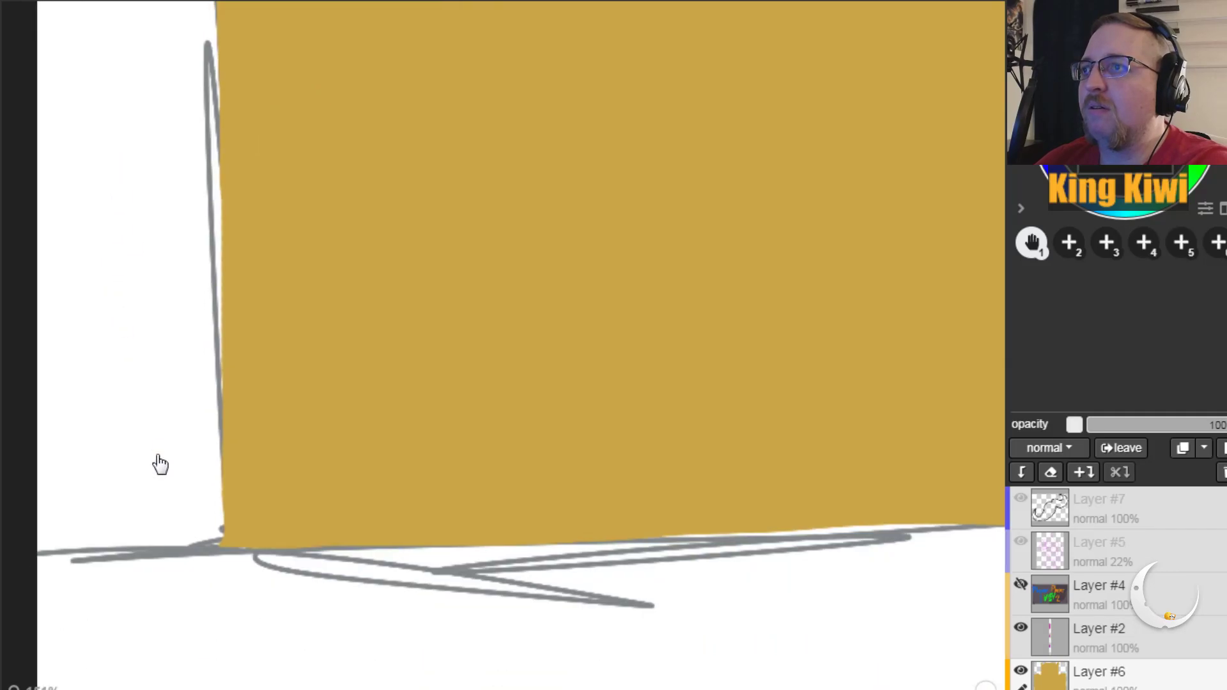
key("e")
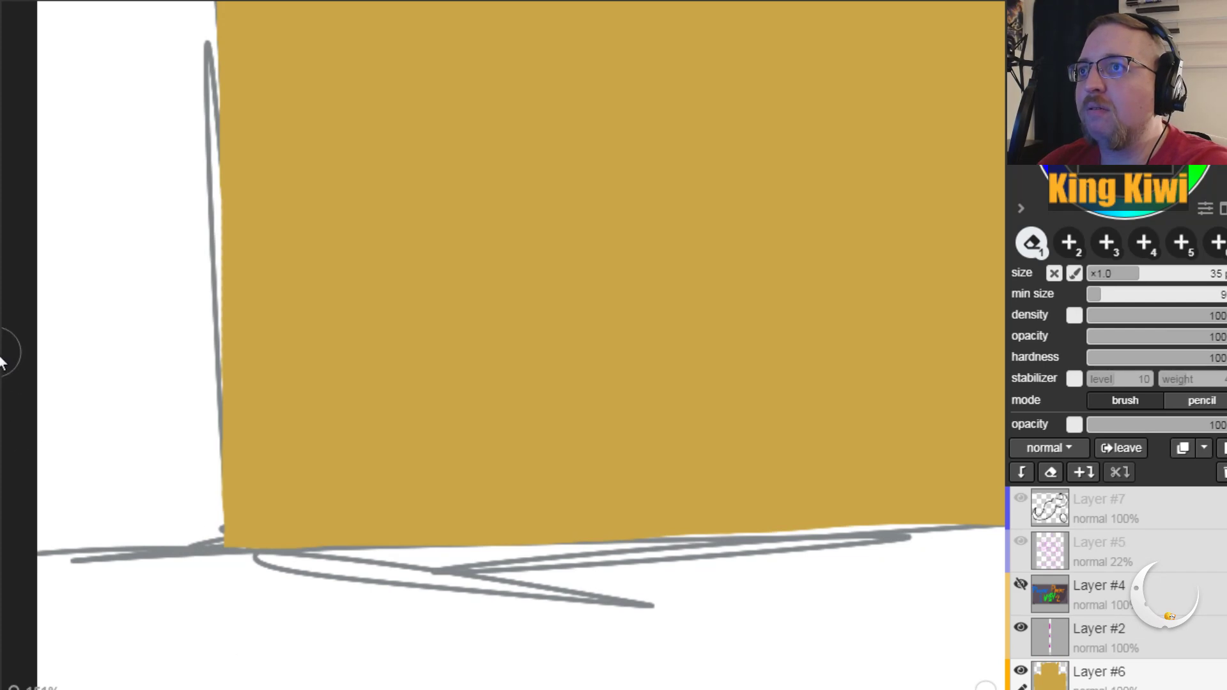
Step: Shave the bulge off the lower end of the chair's right outer edge with the 35 px eraser, redoing the stroke until it runs straight
key("space")
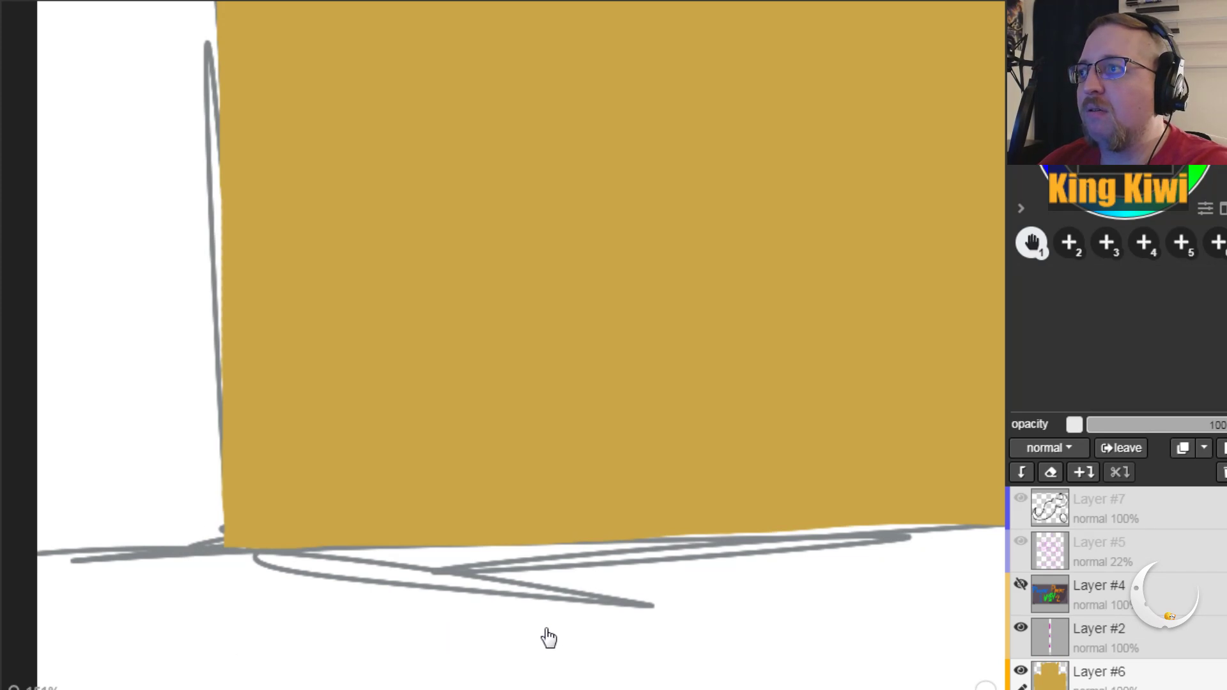
left_click_drag(548, 638, 105, 628)
mouse_move(651, 611)
left_mouse_down()
mouse_move(359, 658)
mouse_move(588, 659)
mouse_move(692, 397)
mouse_move(699, 337)
left_mouse_up()
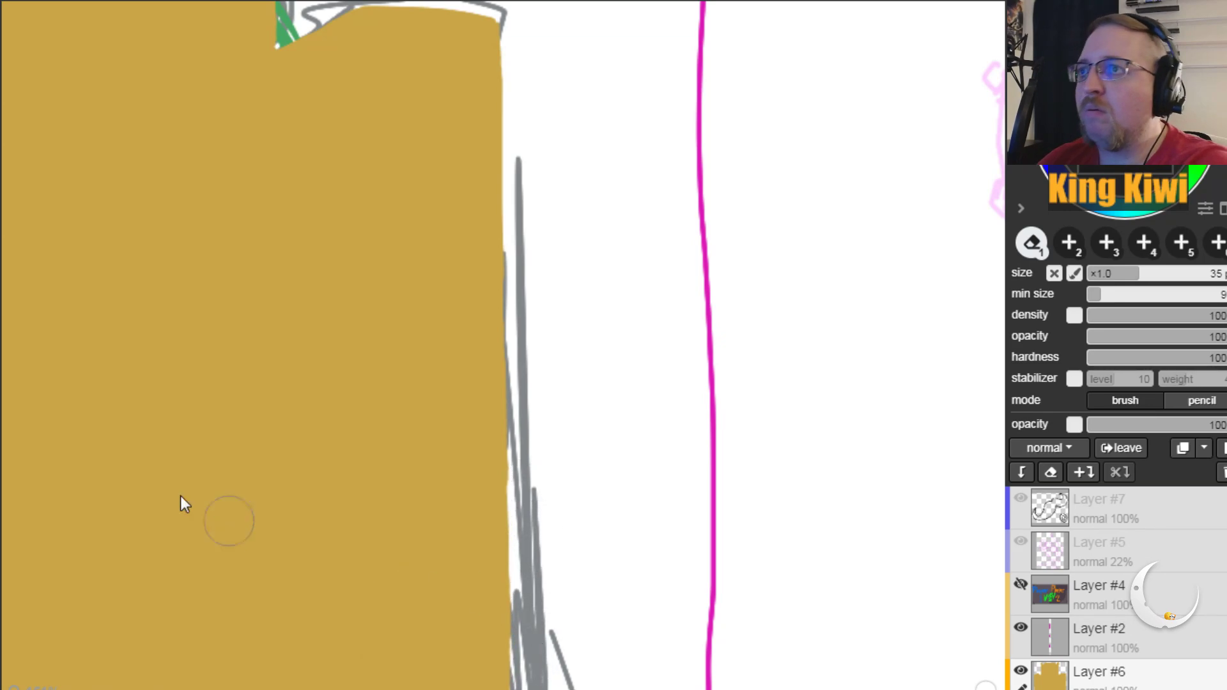
key("space")
left_click_drag(111, 409, 102, 127)
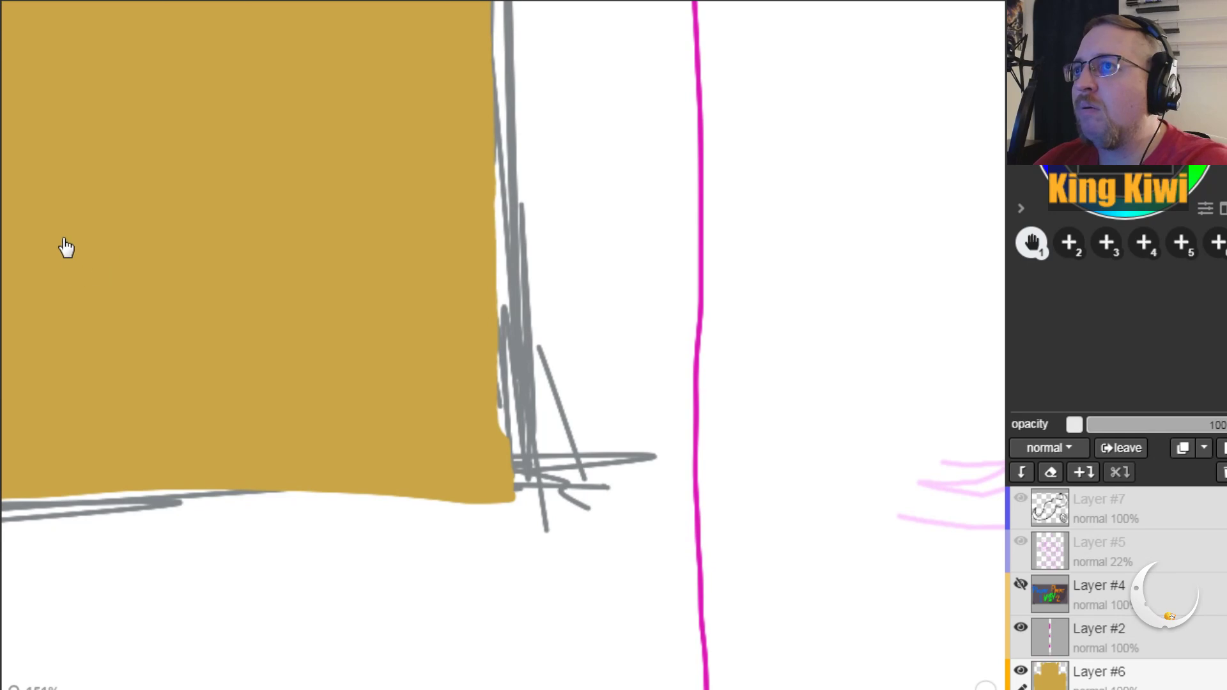
left_click_drag(524, 420, 522, 505)
key("ctrl+z")
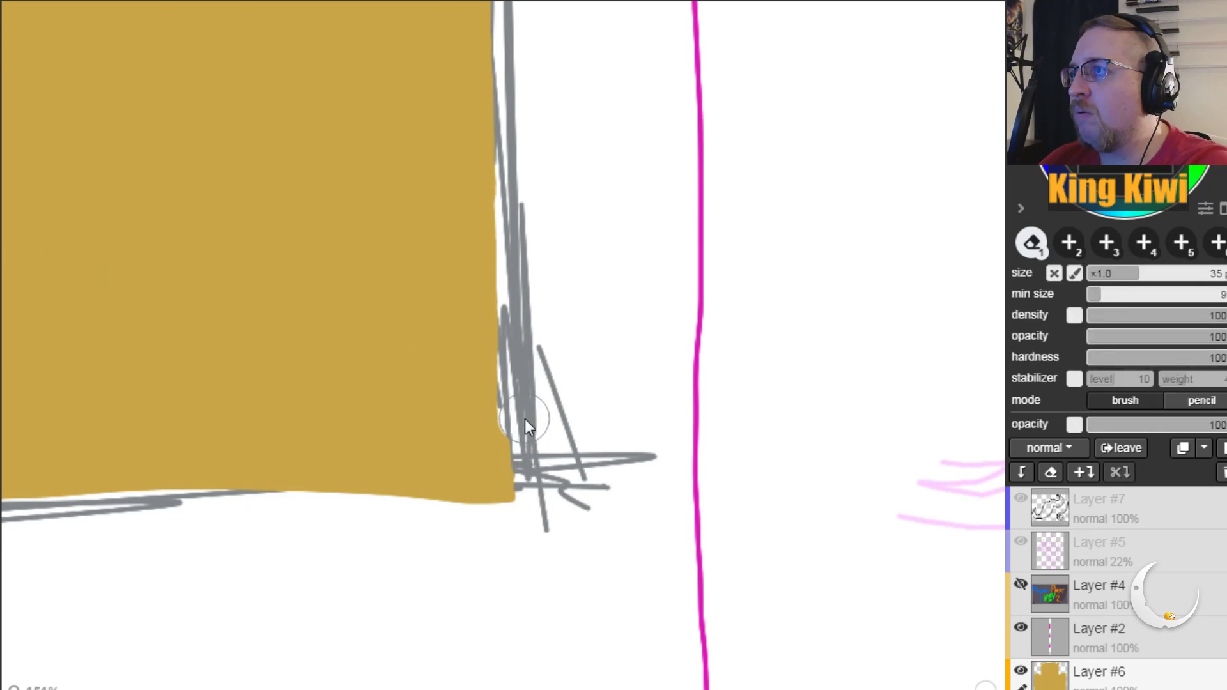
mouse_move(524, 416)
left_mouse_down()
mouse_move(529, 491)
mouse_move(524, 447)
left_mouse_up()
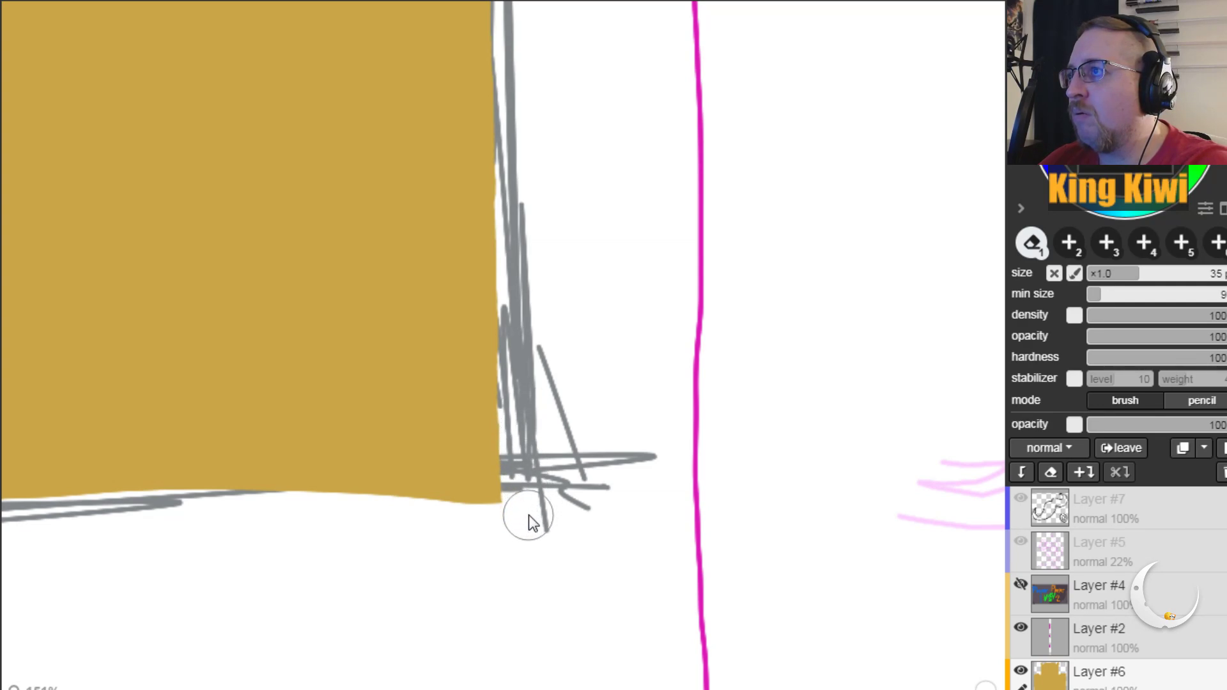
Step: Erase an upright notch beside each bottom corner of the chair to form two legs and trim the bottom edge between them
key("h")
left_click_drag(217, 598, 677, 511)
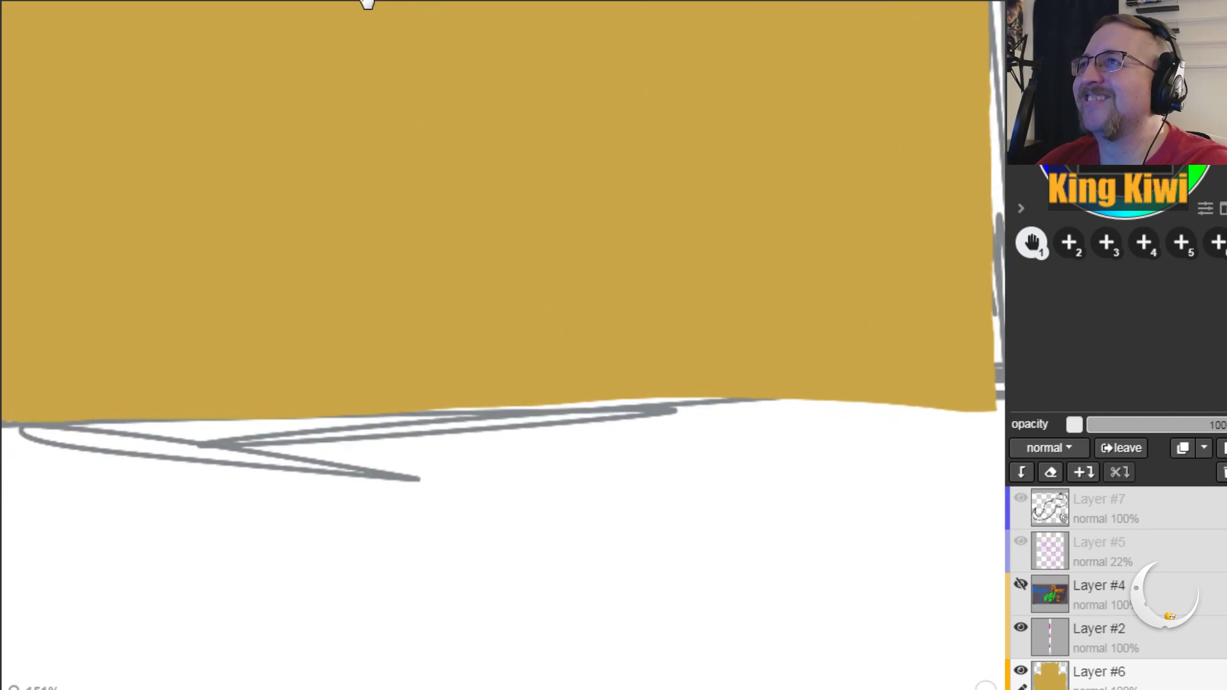
scroll(515, 326, "down", 1)
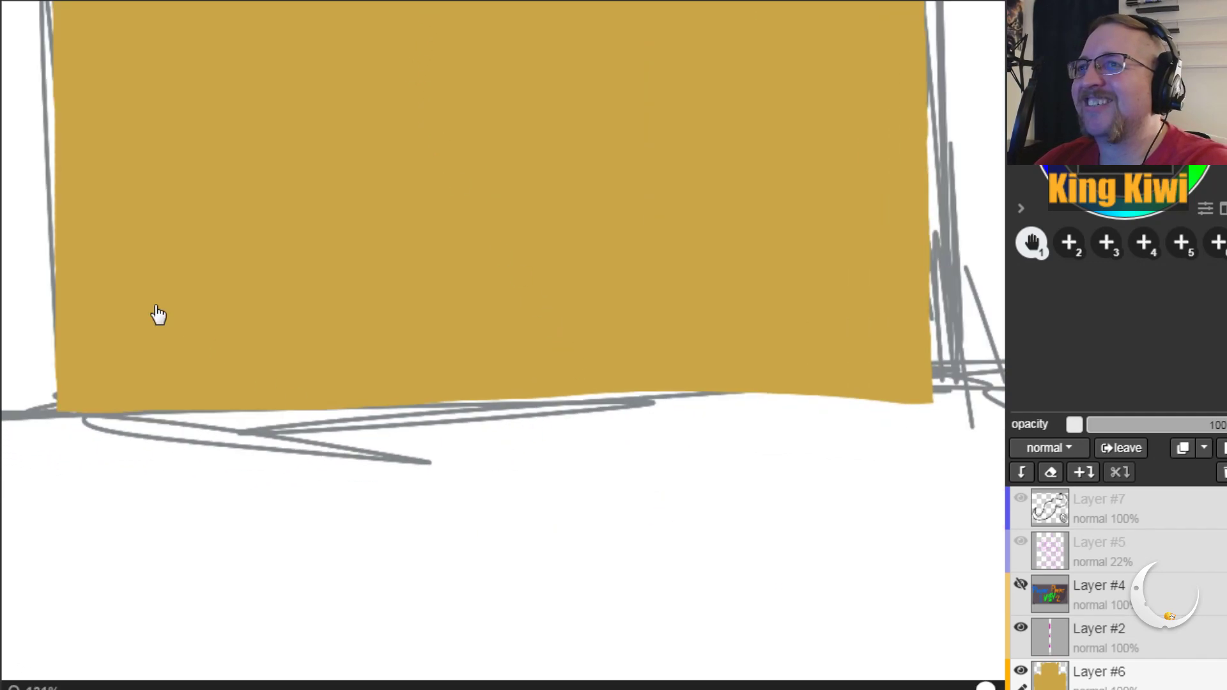
key("e")
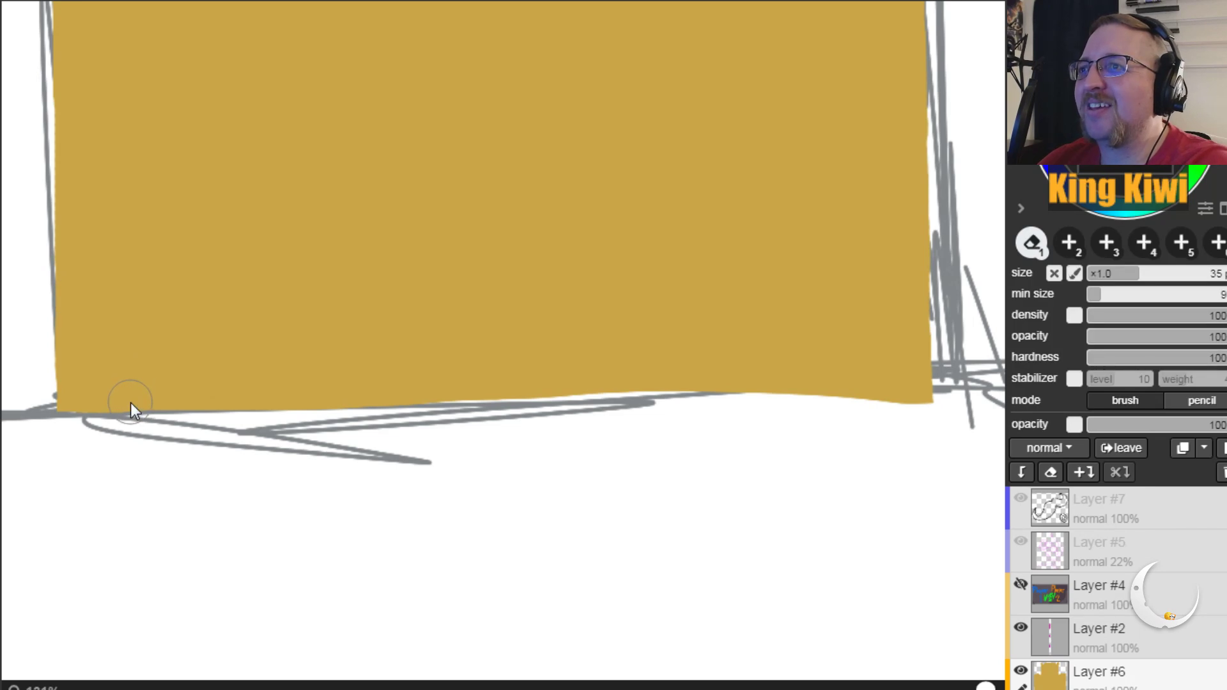
mouse_move(126, 439)
left_mouse_down()
mouse_move(127, 332)
mouse_move(131, 387)
mouse_move(142, 358)
left_mouse_up()
left_click_drag(156, 412, 837, 407)
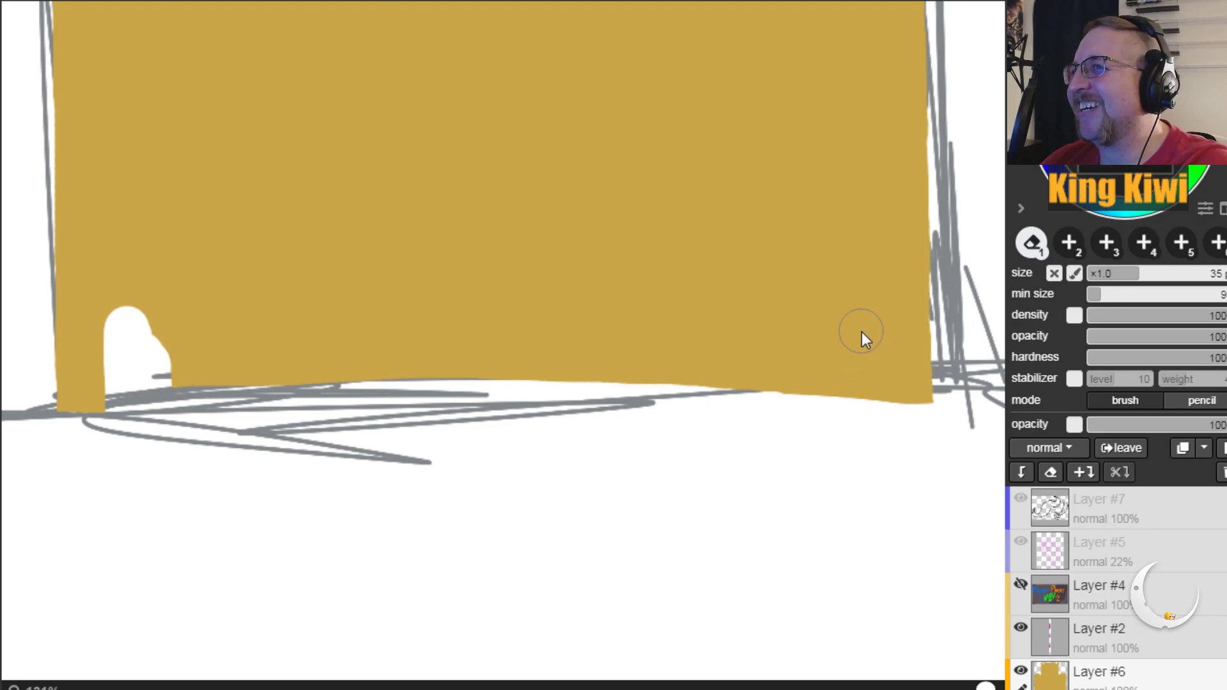
mouse_move(862, 320)
left_mouse_down()
mouse_move(858, 438)
mouse_move(861, 310)
mouse_move(864, 423)
mouse_move(947, 421)
mouse_move(899, 428)
left_mouse_up()
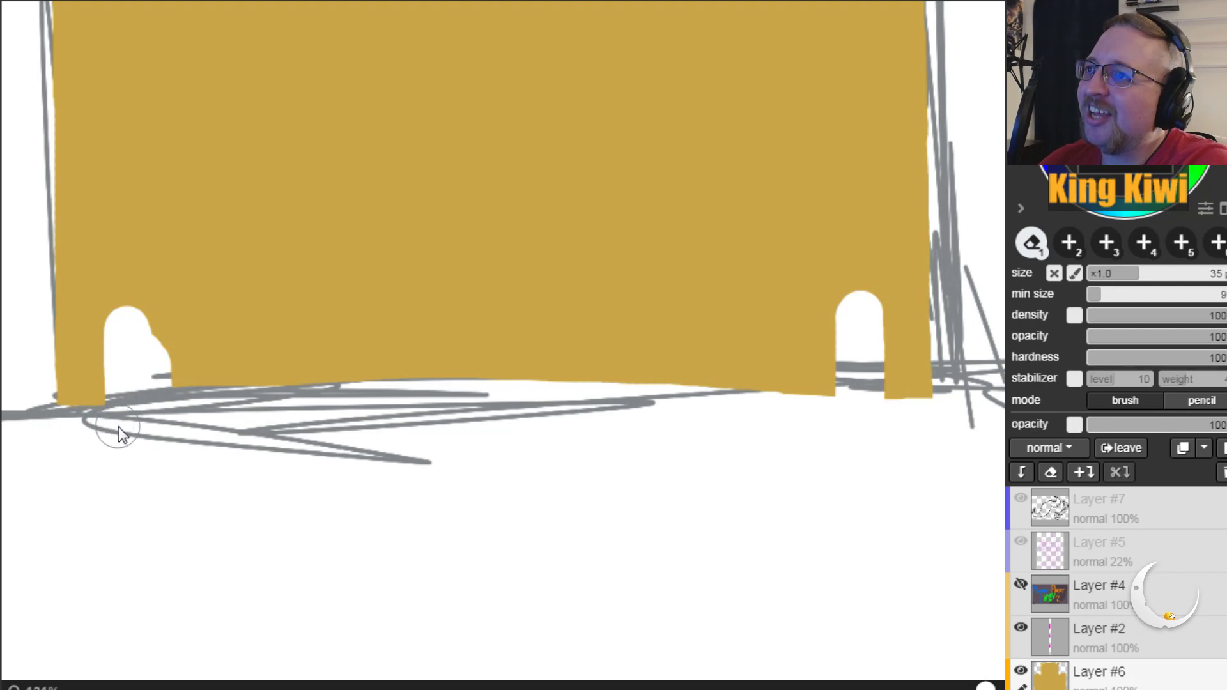
Step: Heighten the left notch, join it to the right one with a horizontal cut, and erase the gold remaining between the legs
left_click_drag(124, 292, 128, 349)
key("ctrl+z")
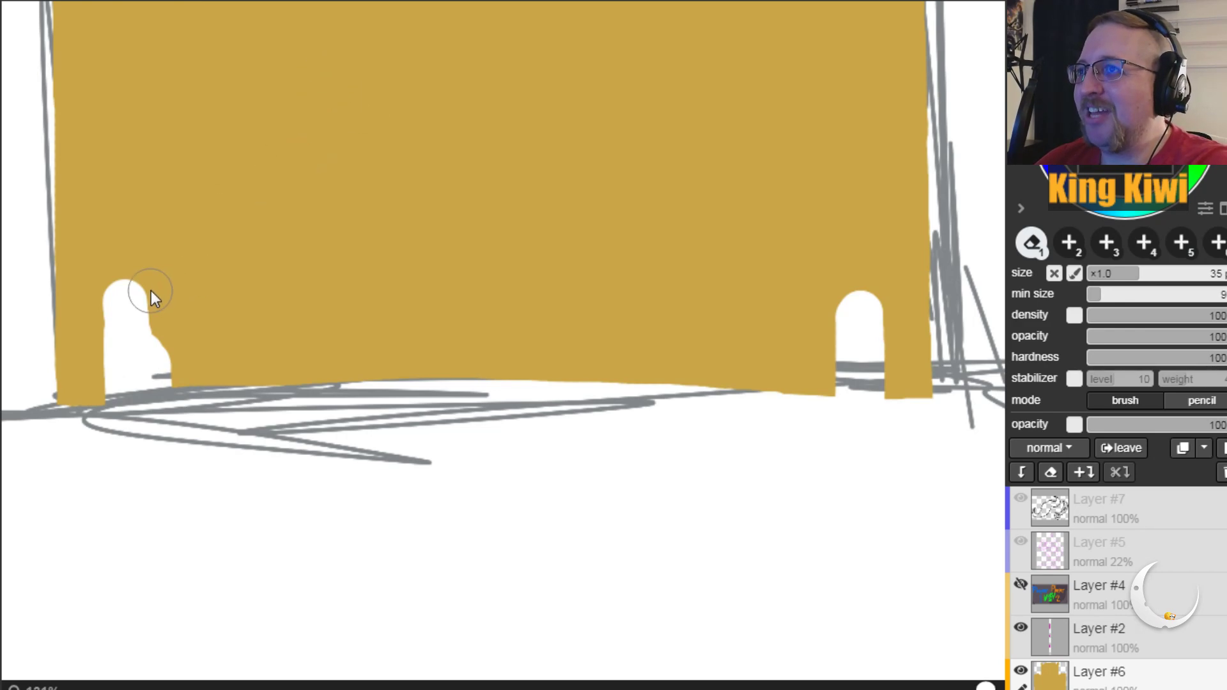
mouse_move(139, 318)
left_mouse_down()
mouse_move(123, 306)
mouse_move(131, 359)
mouse_move(134, 298)
left_mouse_up()
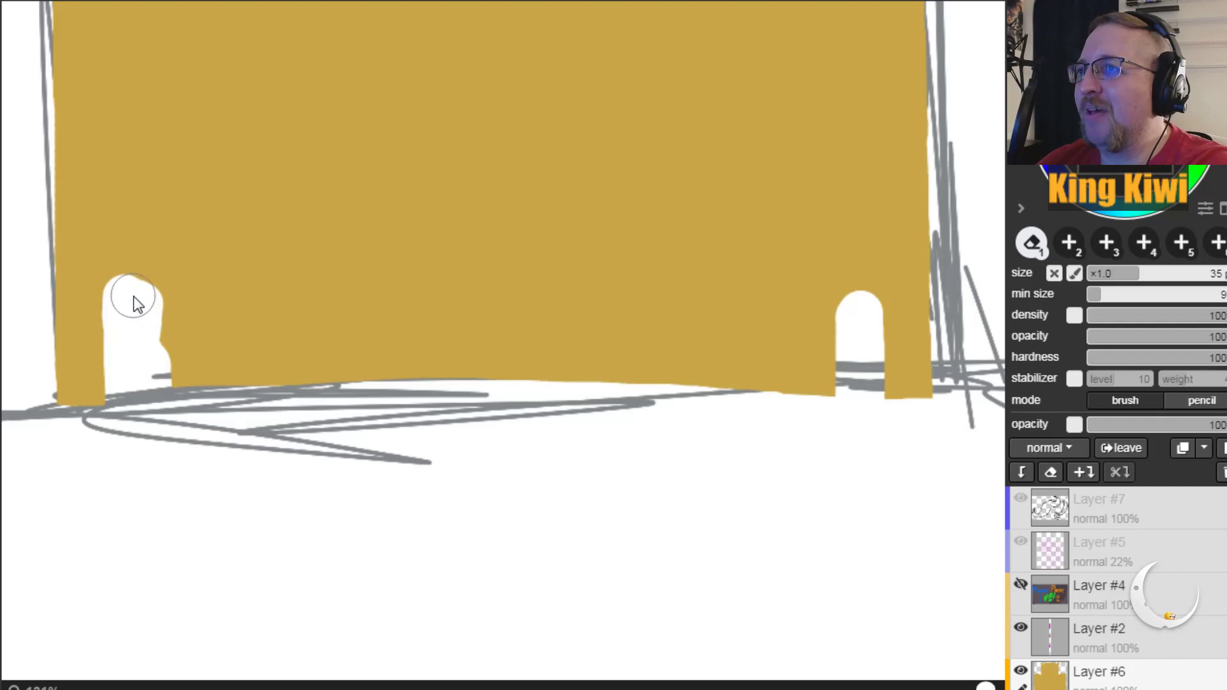
mouse_move(277, 286)
left_mouse_down()
mouse_move(120, 292)
mouse_move(838, 276)
mouse_move(861, 278)
mouse_move(860, 299)
left_mouse_up()
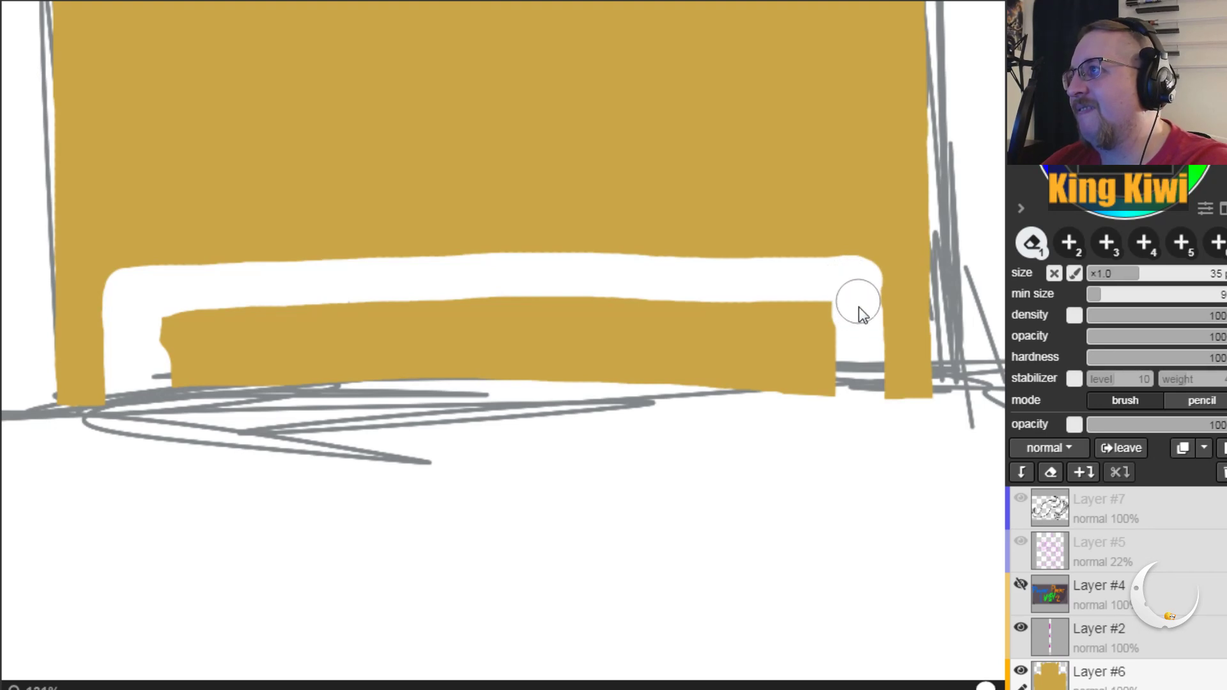
mouse_move(186, 320)
left_mouse_down()
mouse_move(162, 319)
mouse_move(224, 403)
mouse_move(257, 318)
mouse_move(282, 317)
mouse_move(328, 392)
mouse_move(351, 329)
mouse_move(408, 408)
mouse_move(505, 303)
mouse_move(562, 324)
mouse_move(546, 405)
mouse_move(652, 310)
mouse_move(658, 377)
mouse_move(673, 350)
mouse_move(740, 334)
mouse_move(786, 397)
mouse_move(830, 400)
mouse_move(830, 340)
left_mouse_up()
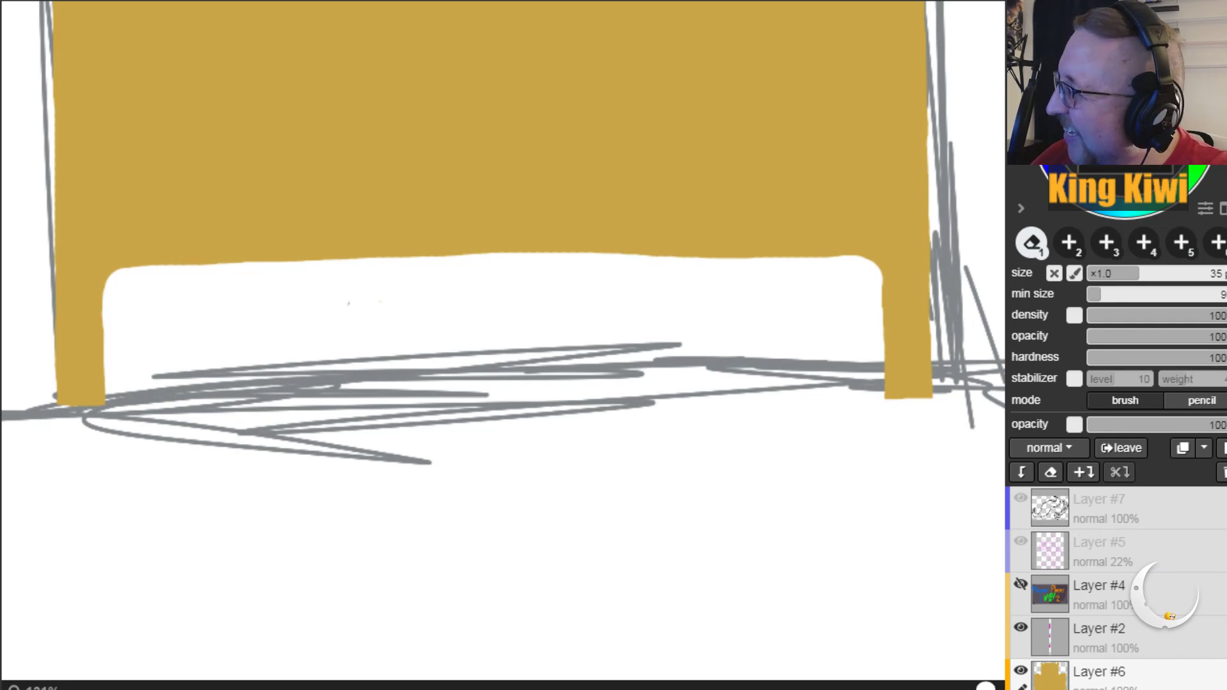
Step: Move the green figure sketch on Layer #3 above the gold chair on Layer #6
scroll(1087, 607, "down", 1)
left_click_drag(1112, 682, 1114, 639)
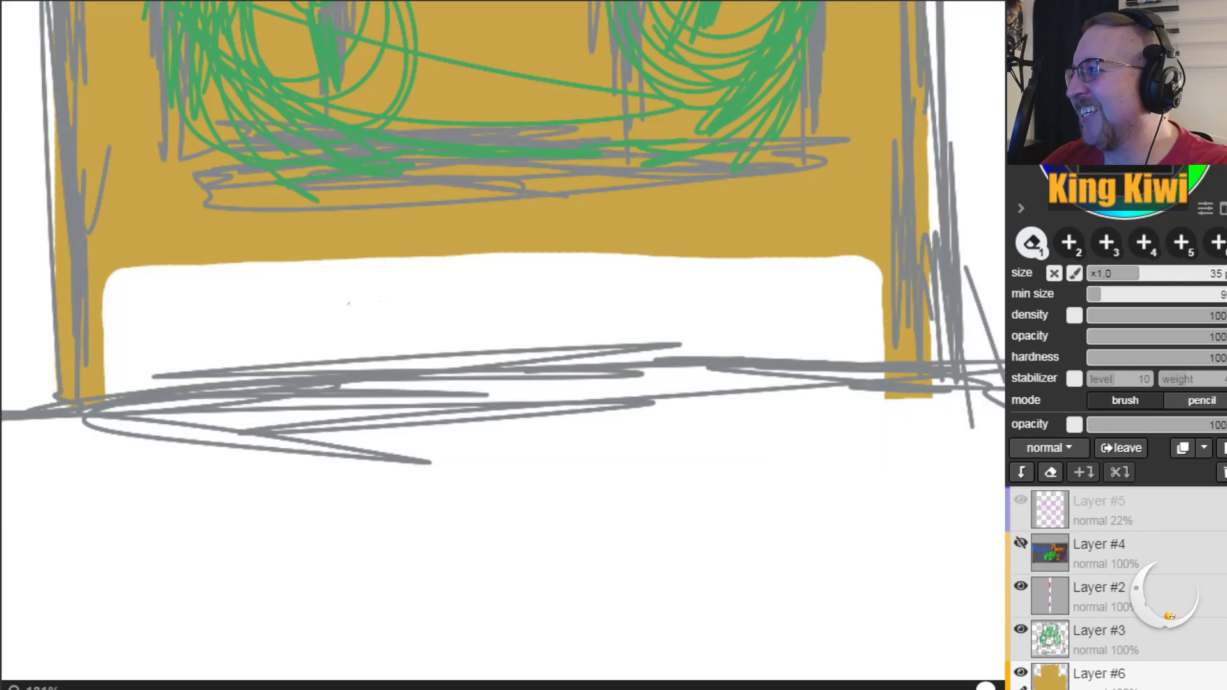
scroll(1171, 616, "up", 1)
scroll(1170, 615, "down", 1)
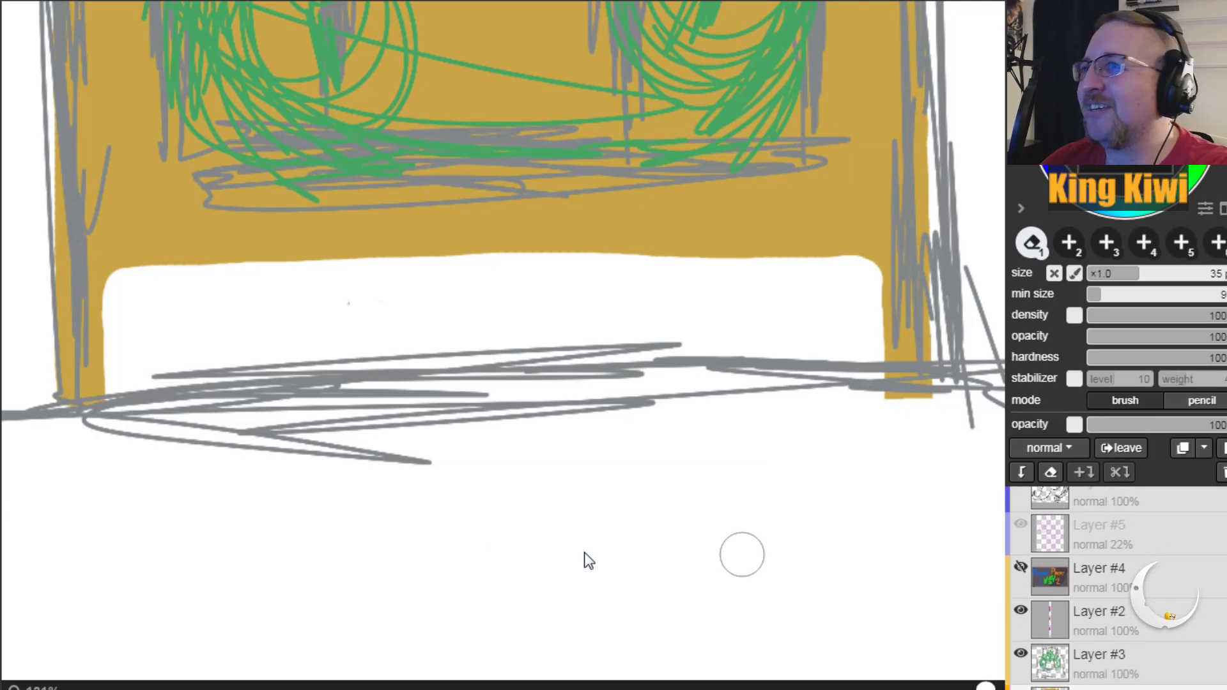
Step: Set the brush to 33 px and try a darker brown shading stroke down the left armrest's inner edge
key("space")
scroll(726, 348, "up", 10)
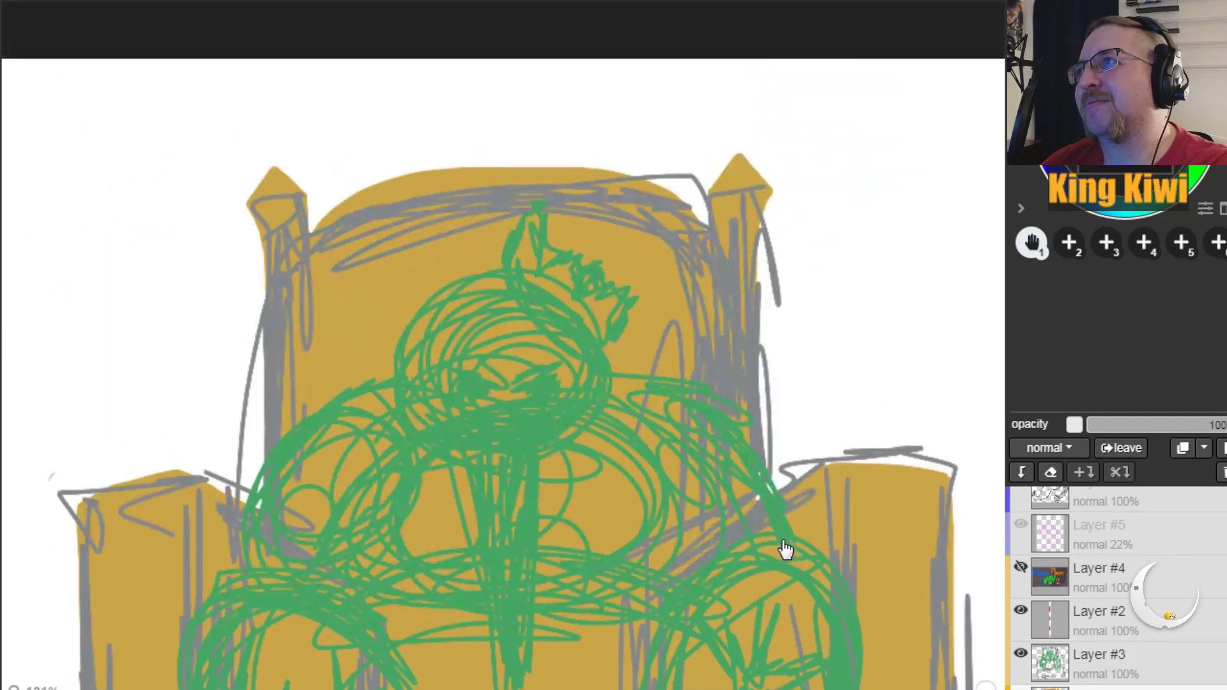
left_click_drag(786, 548, 756, 359)
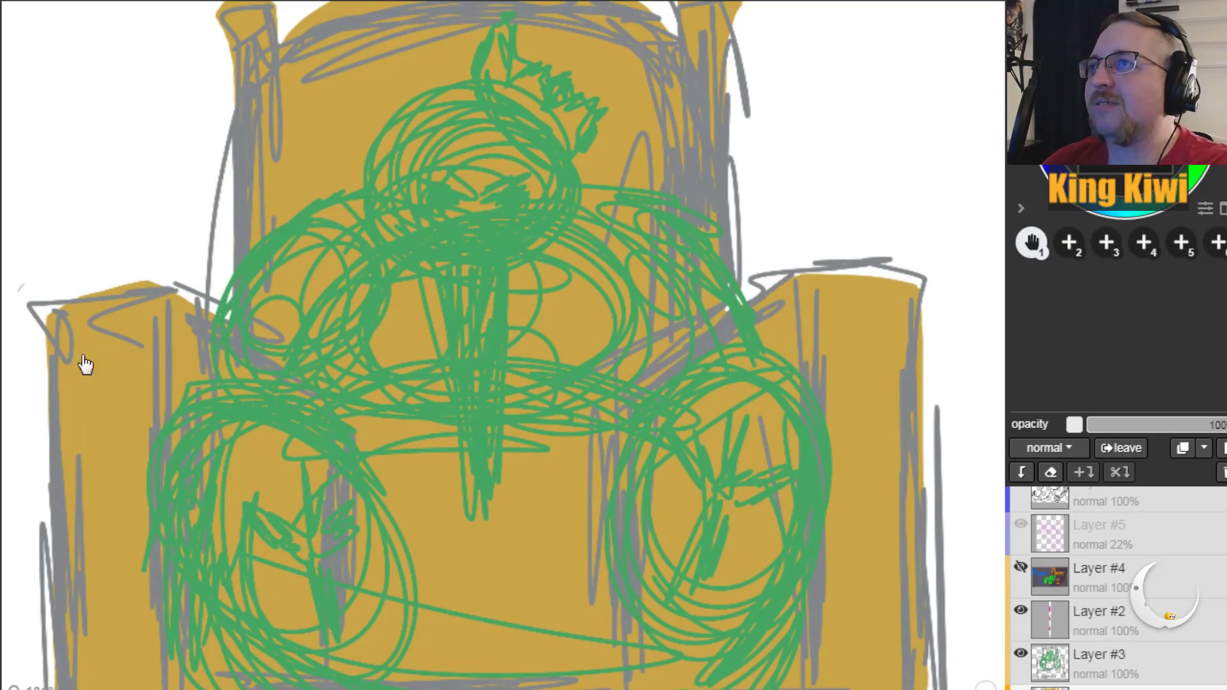
key("b")
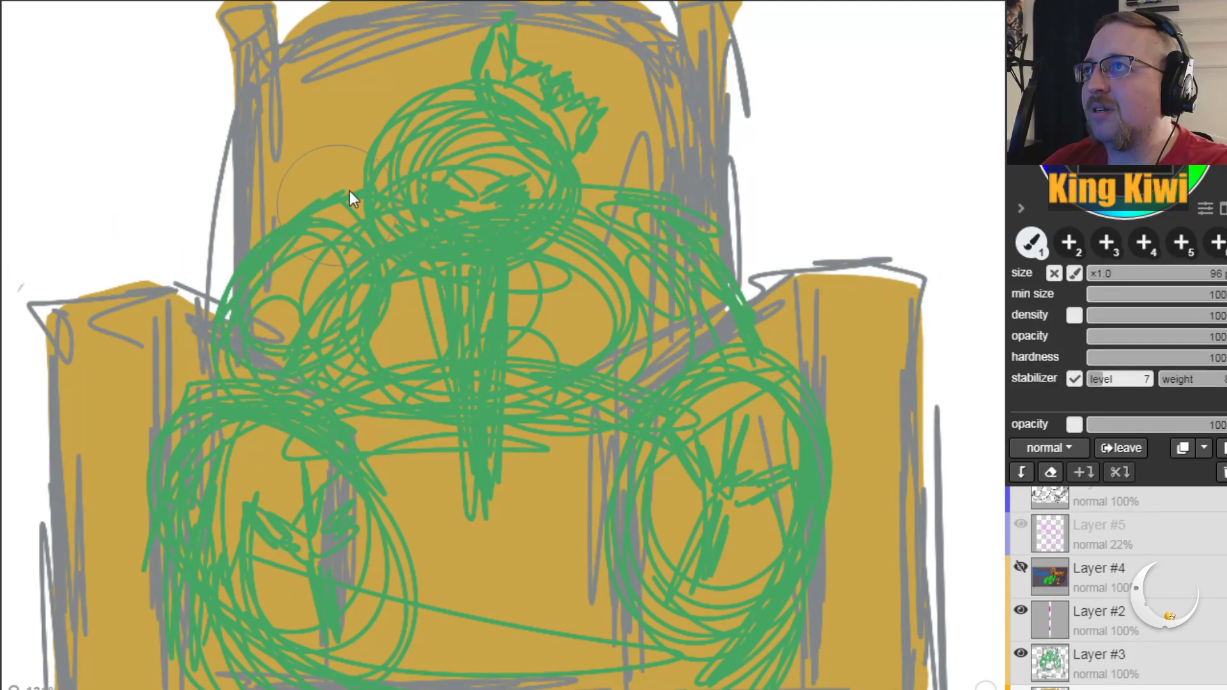
left_click(1133, 273)
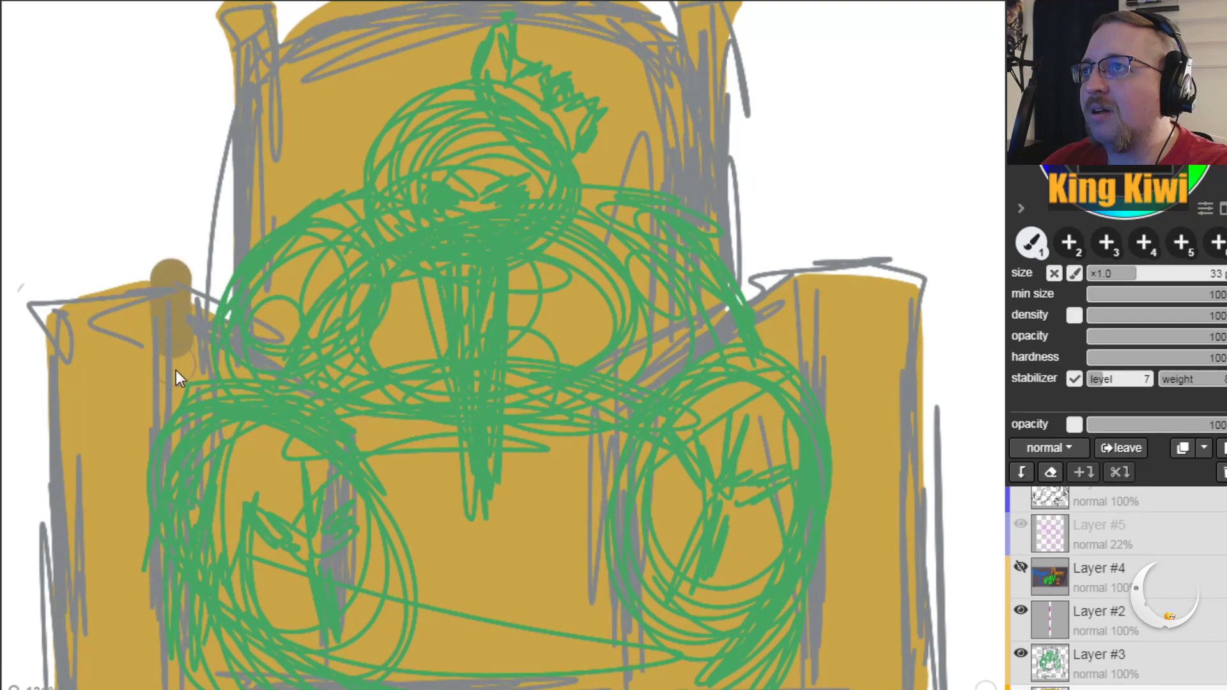
mouse_move(184, 620)
left_mouse_down()
mouse_move(189, 688)
mouse_move(224, 380)
mouse_move(198, 358)
left_mouse_up()
key("ctrl+z")
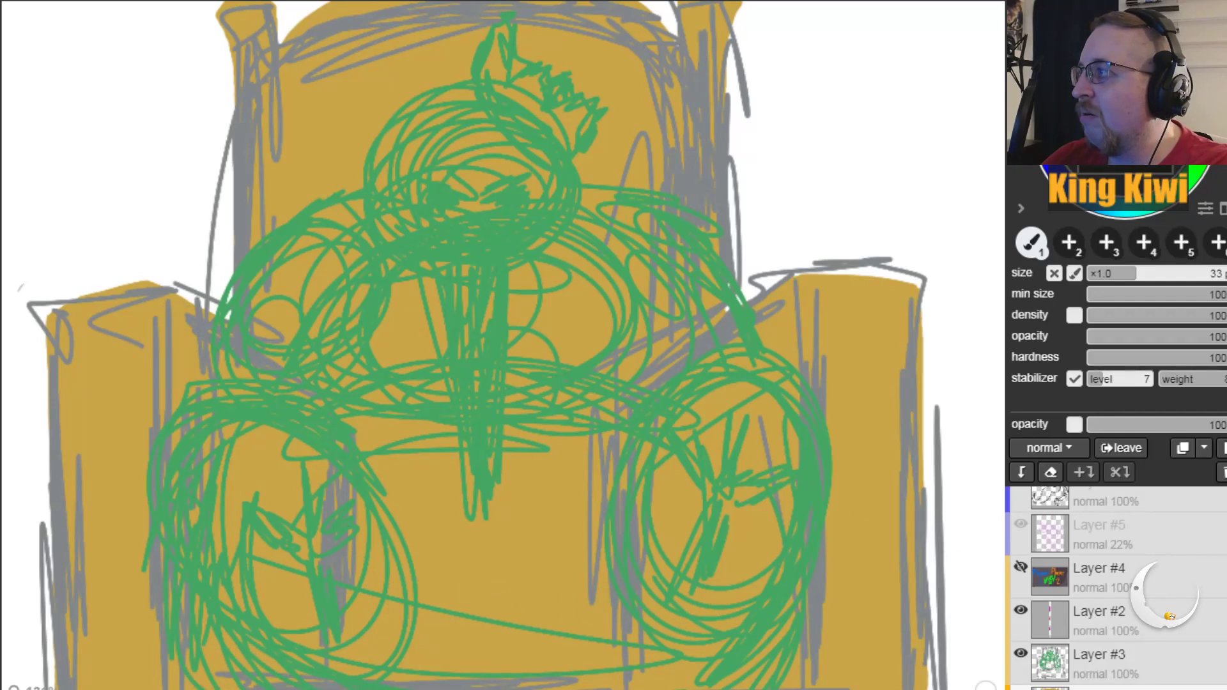
Step: Add a new layer directly above the gold chair on Layer #6 and make it the active layer
scroll(1208, 550, "down", 1)
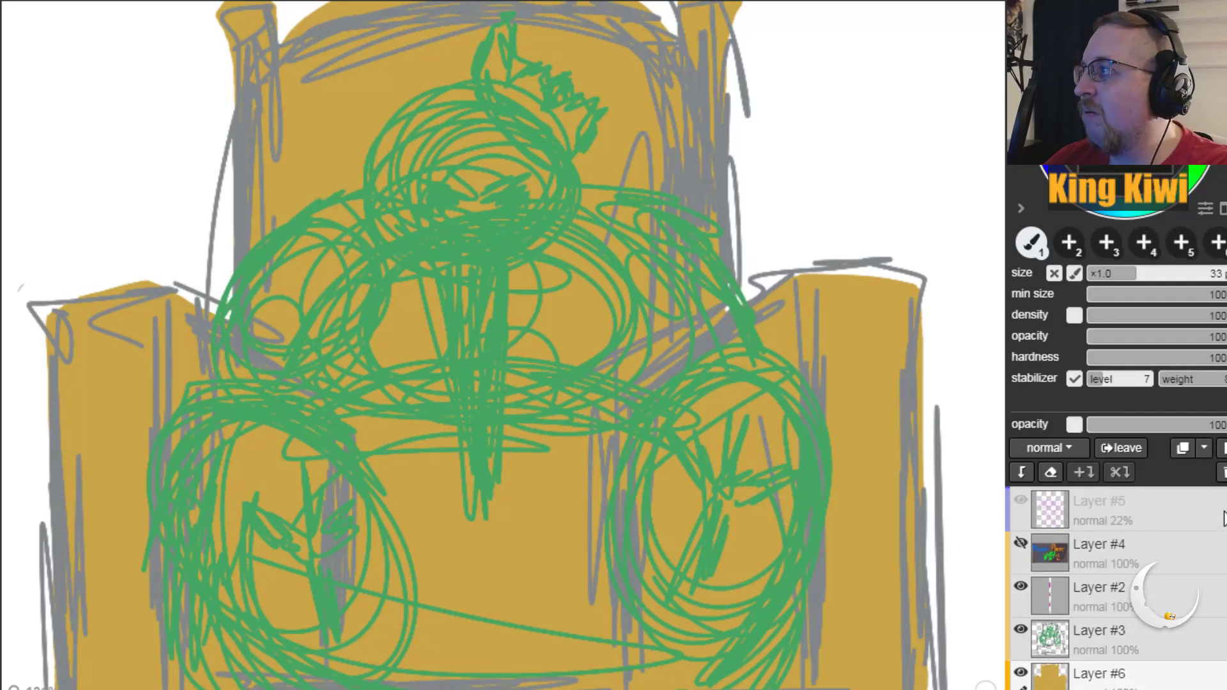
left_click(1224, 448)
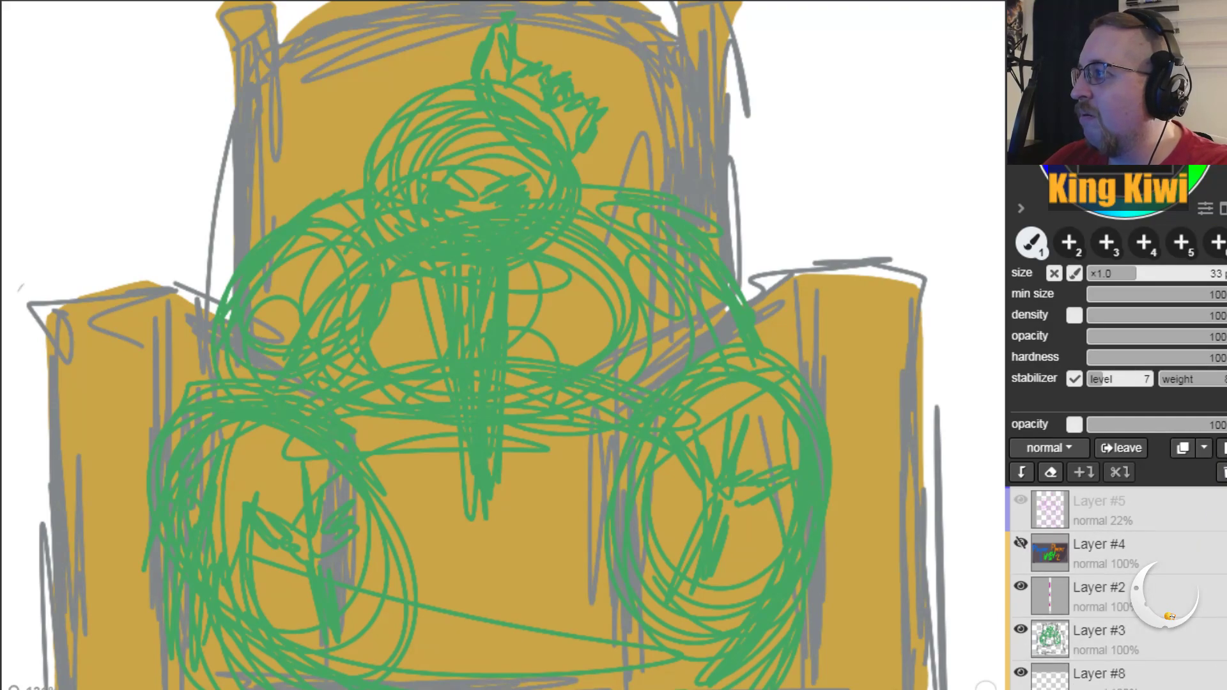
scroll(1197, 659, "down", 1)
left_click(1196, 656)
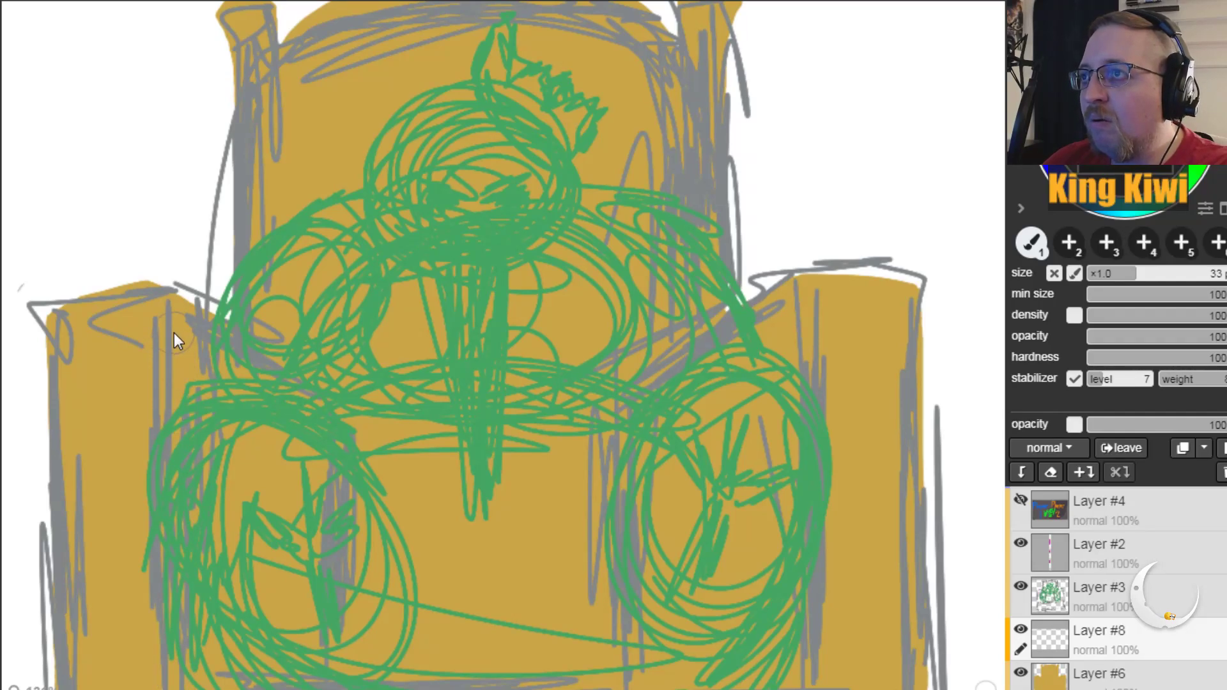
Step: Paint a darker brown stroke down the left armrest's inner edge with the 33 px brush and continue it along the shadow's lower edge
left_click_drag(174, 328, 176, 486)
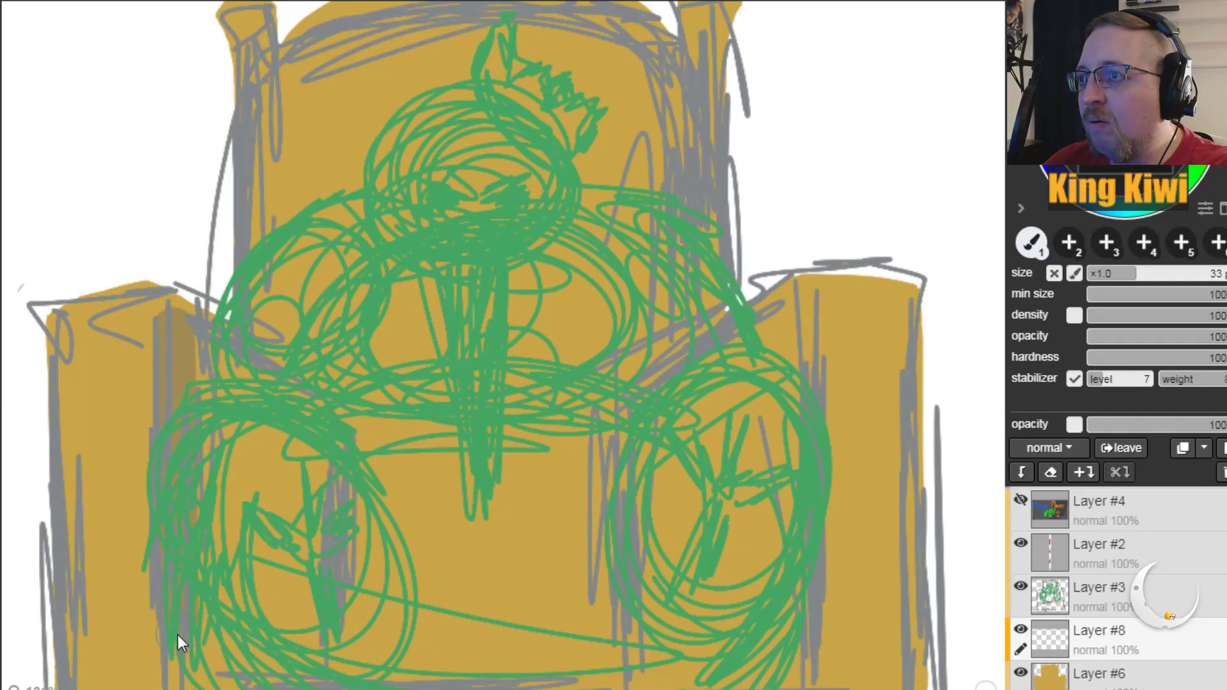
key("ctrl+z")
left_click_drag(172, 328, 178, 538)
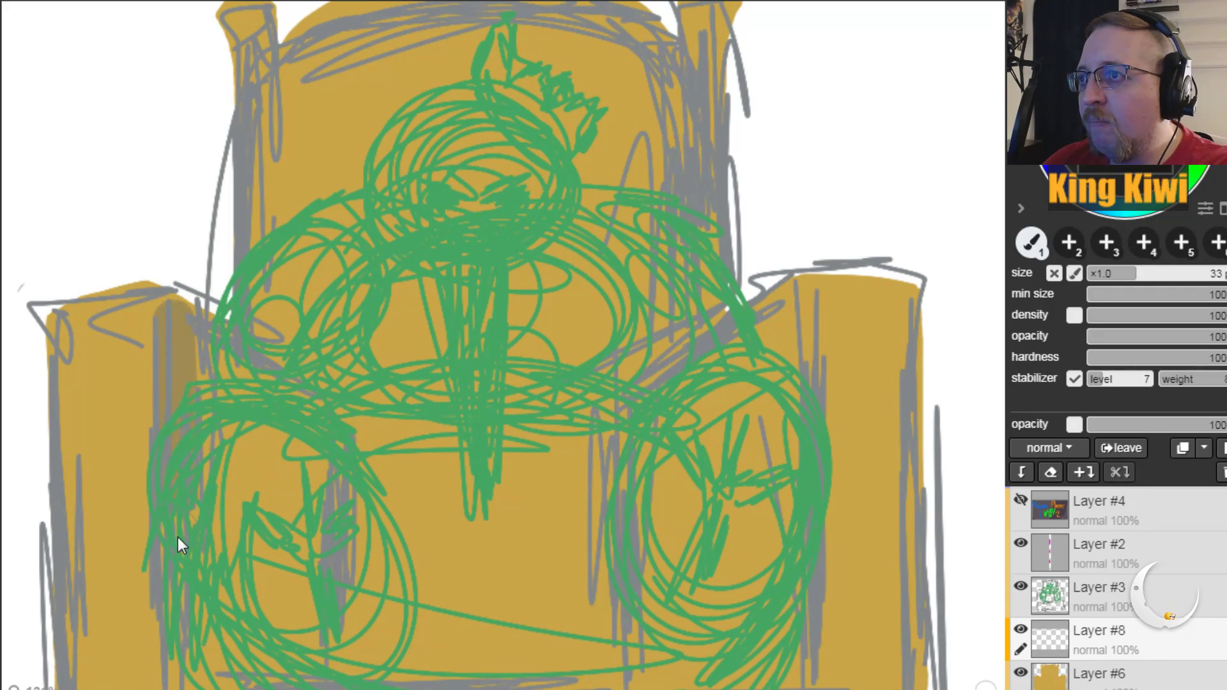
mouse_move(163, 652)
left_mouse_down()
mouse_move(179, 687)
mouse_move(275, 656)
left_mouse_up()
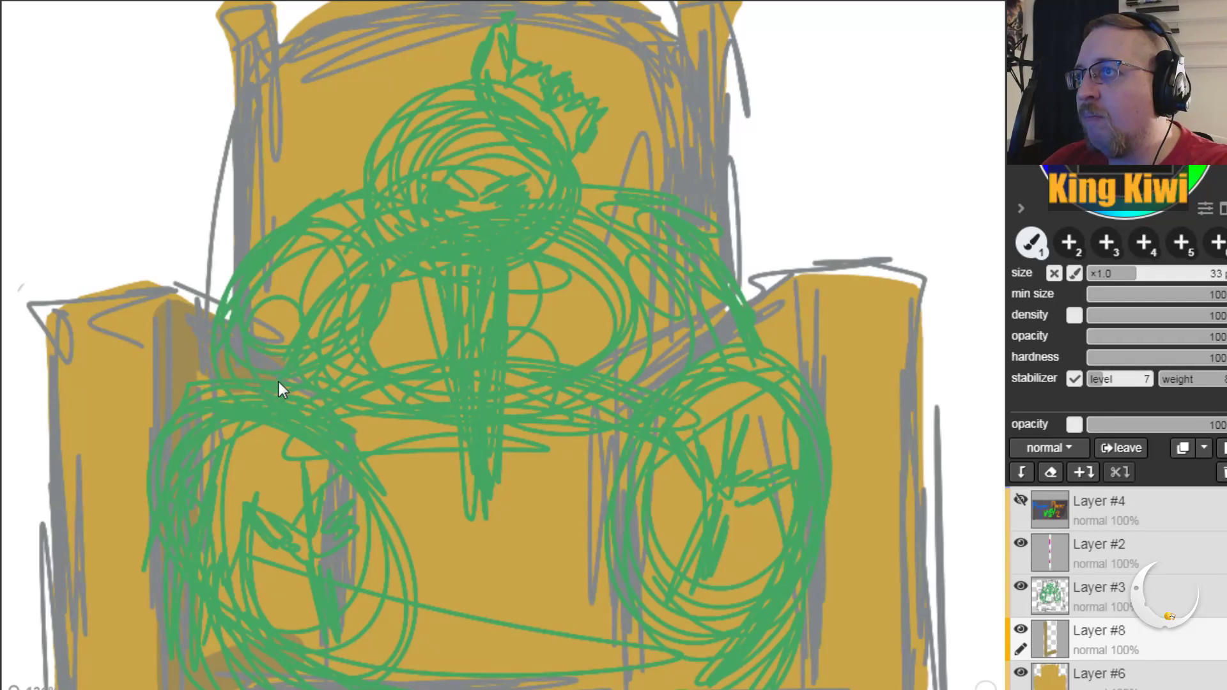
Step: Fill the left armrest's inner face with darker brown out to its boundary with the seat
left_click_drag(205, 437, 211, 603)
mouse_move(213, 651)
left_mouse_down()
mouse_move(237, 565)
mouse_move(271, 623)
mouse_move(282, 532)
left_mouse_up()
left_click_drag(313, 440, 315, 625)
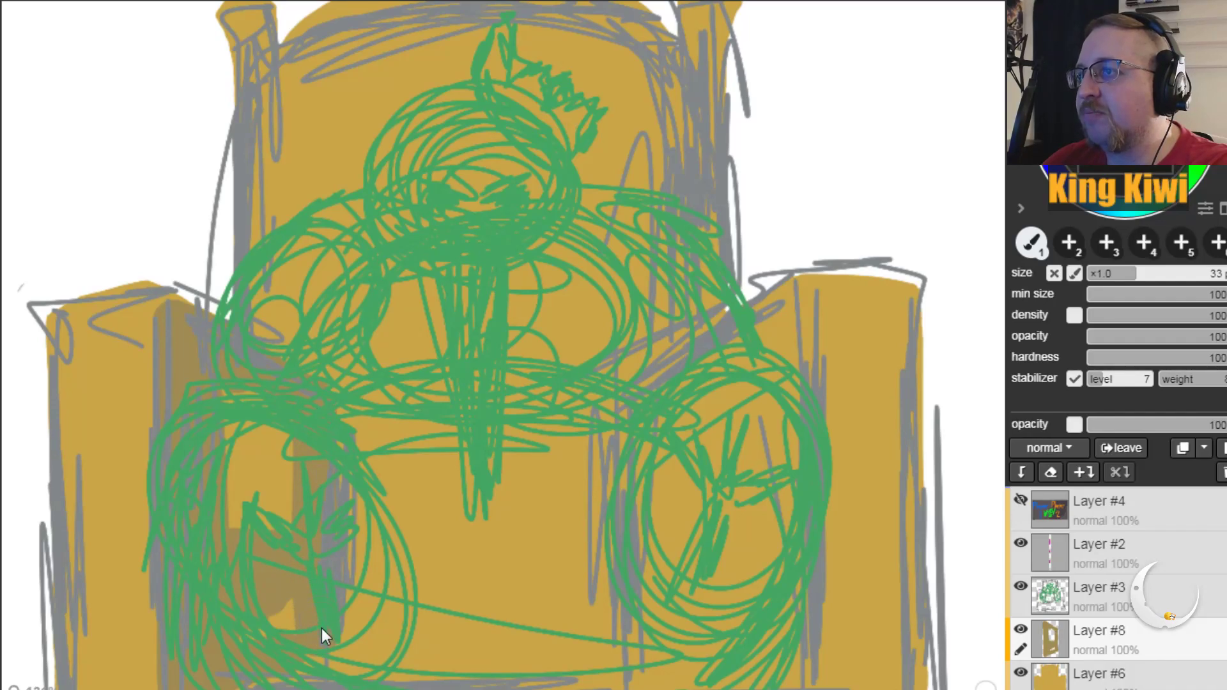
left_click_drag(238, 575, 240, 527)
mouse_move(232, 453)
left_mouse_down()
mouse_move(232, 391)
mouse_move(246, 398)
mouse_move(291, 535)
left_mouse_up()
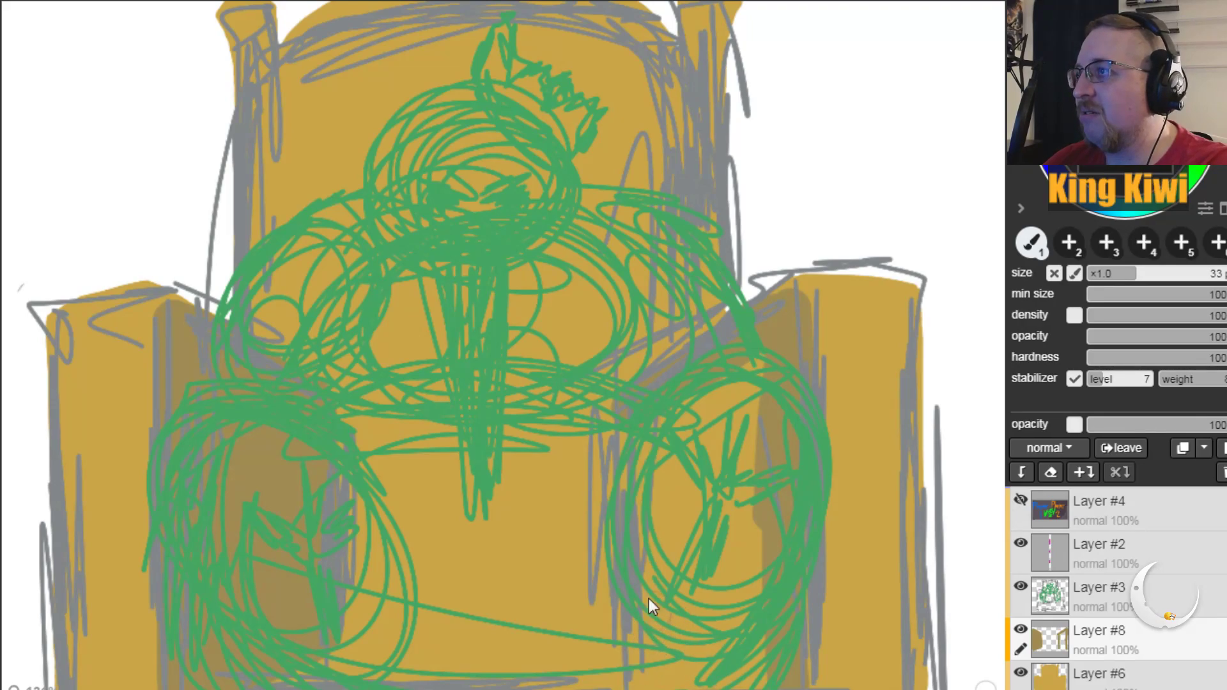
Step: Outline the seat-side and lower edges of the right armrest's inner face in darker brown and fill the area inside
left_click_drag(640, 470, 650, 616)
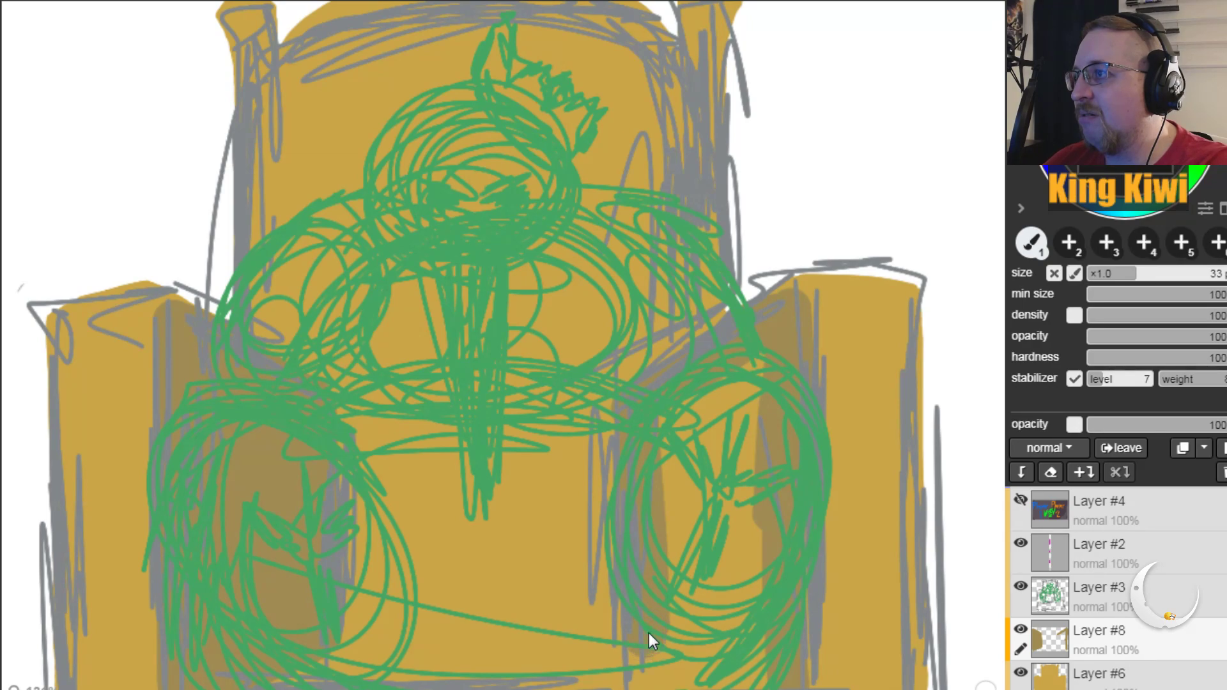
mouse_move(647, 641)
left_mouse_down()
mouse_move(760, 686)
mouse_move(754, 654)
mouse_move(782, 687)
mouse_move(664, 624)
left_mouse_up()
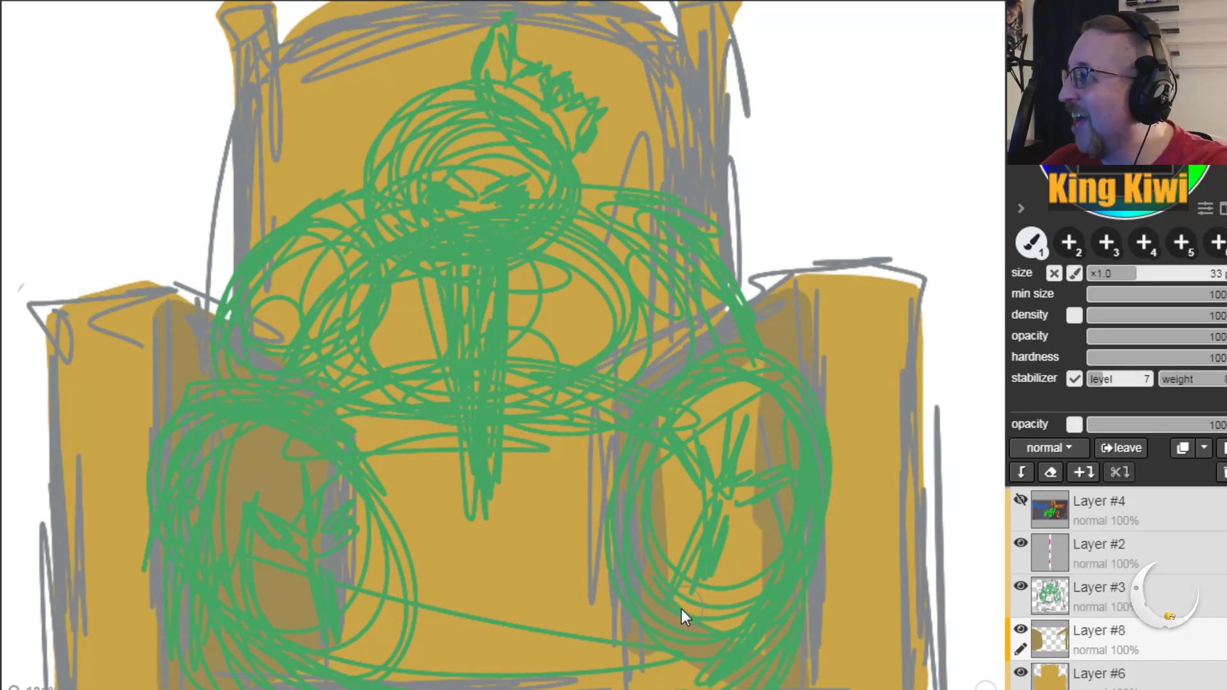
key("ctrl+z")
left_click_drag(676, 647, 770, 685)
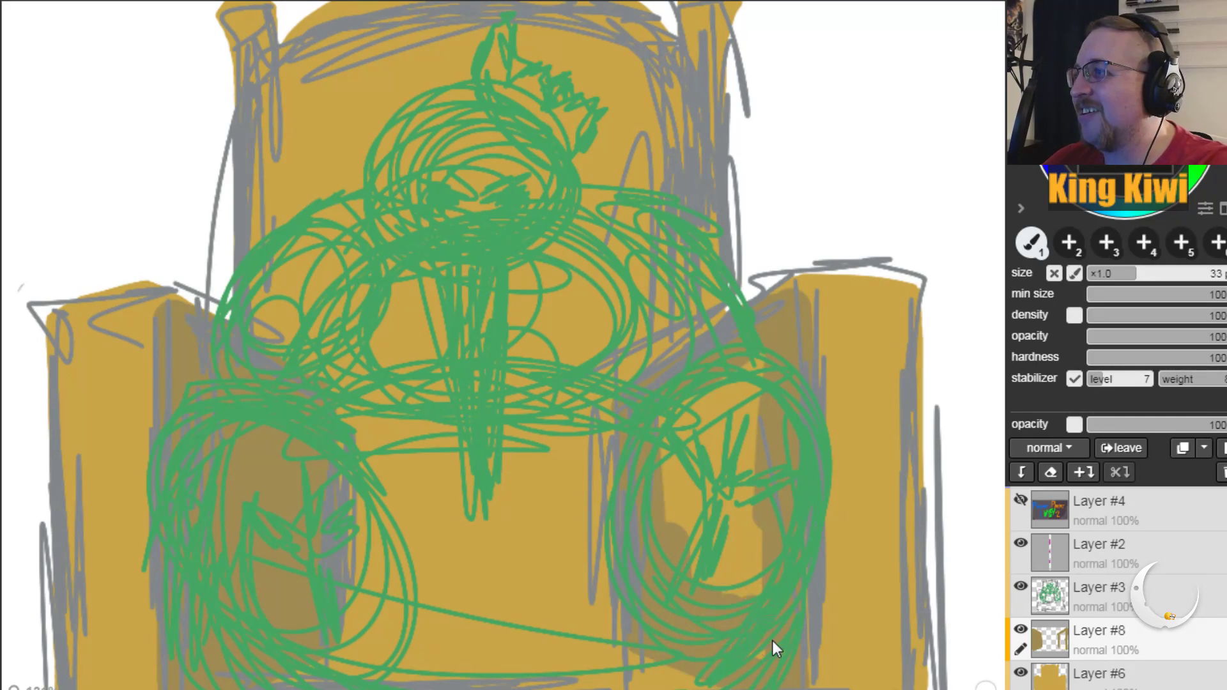
mouse_move(666, 495)
left_mouse_down()
mouse_move(678, 448)
mouse_move(733, 609)
mouse_move(757, 599)
mouse_move(761, 491)
mouse_move(679, 498)
mouse_move(670, 476)
mouse_move(682, 420)
left_mouse_up()
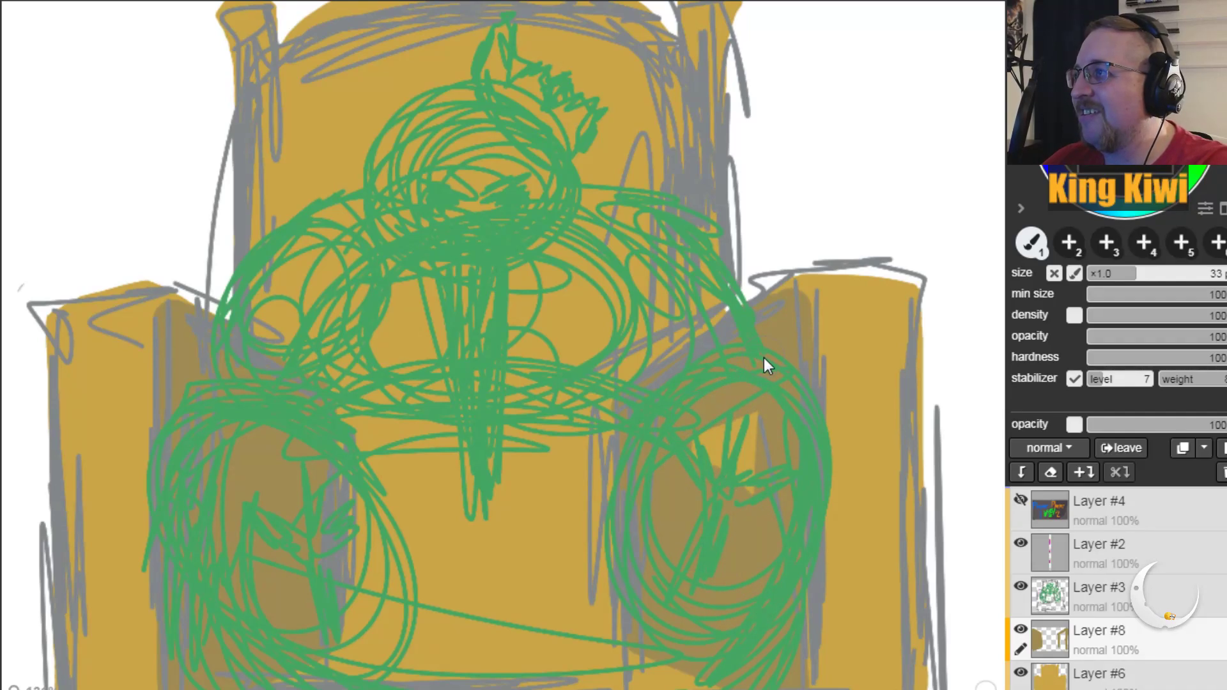
left_click_drag(765, 366, 723, 460)
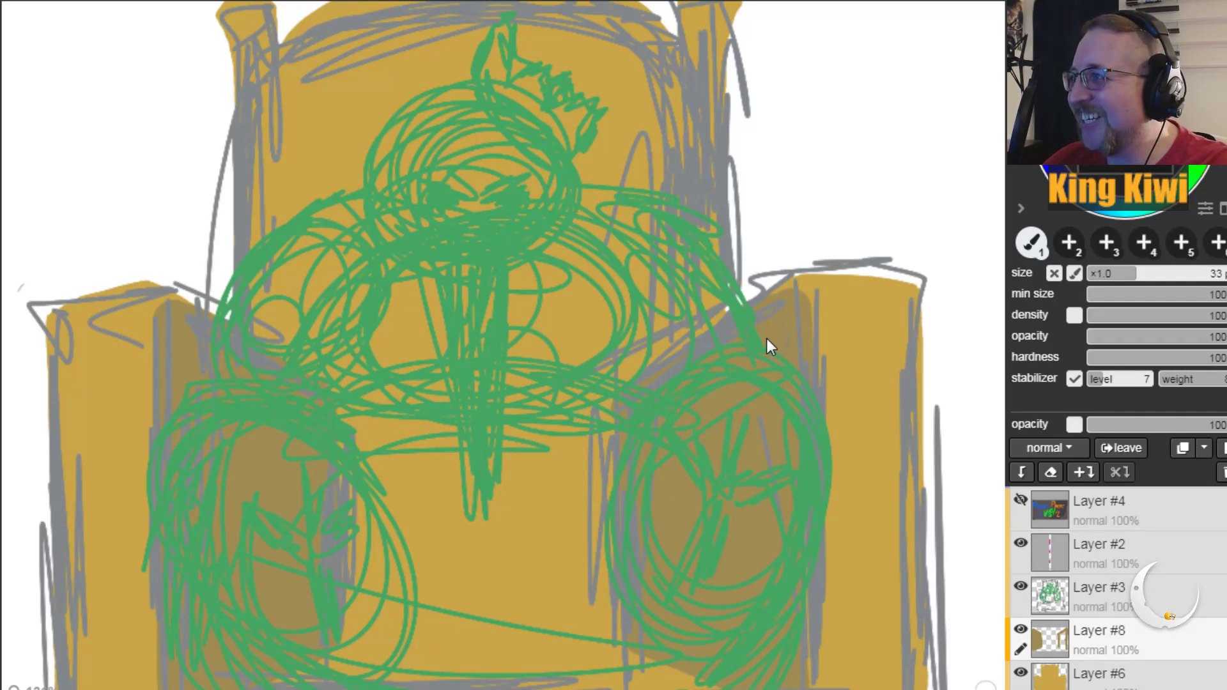
Step: Reduce the brush size to 9 px and sharpen the upper corner of the left armrest's inner face in darker brown
left_click_drag(1105, 280, 1057, 281)
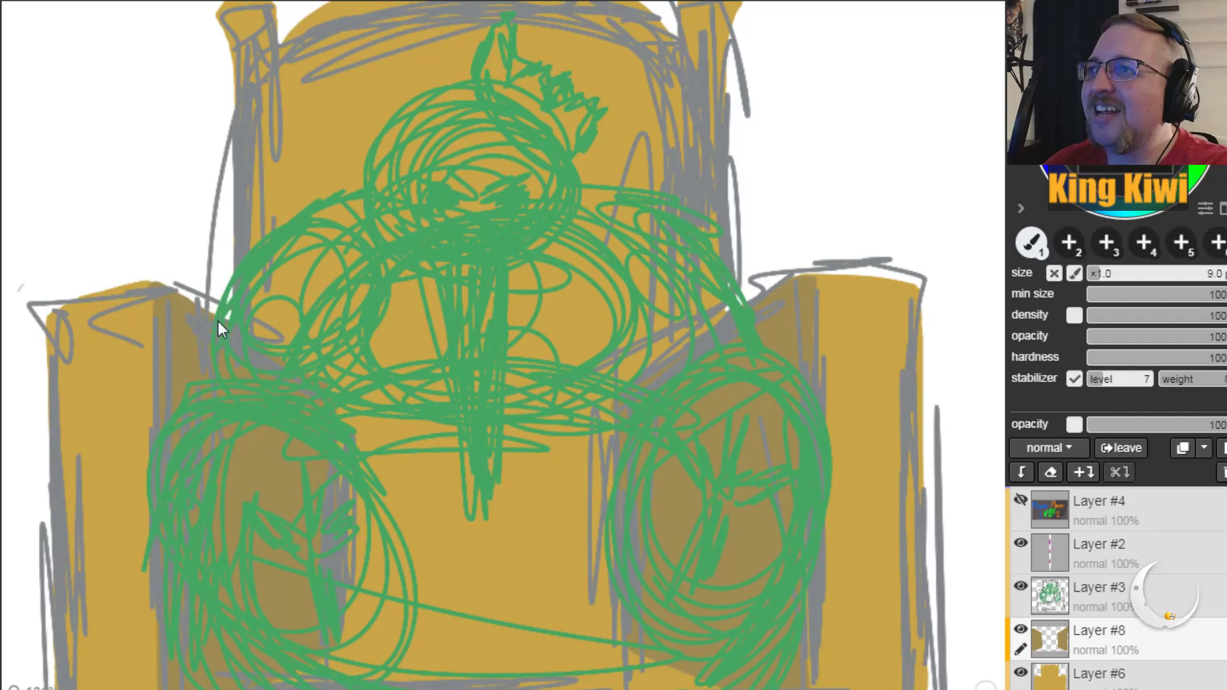
left_click_drag(157, 299, 179, 309)
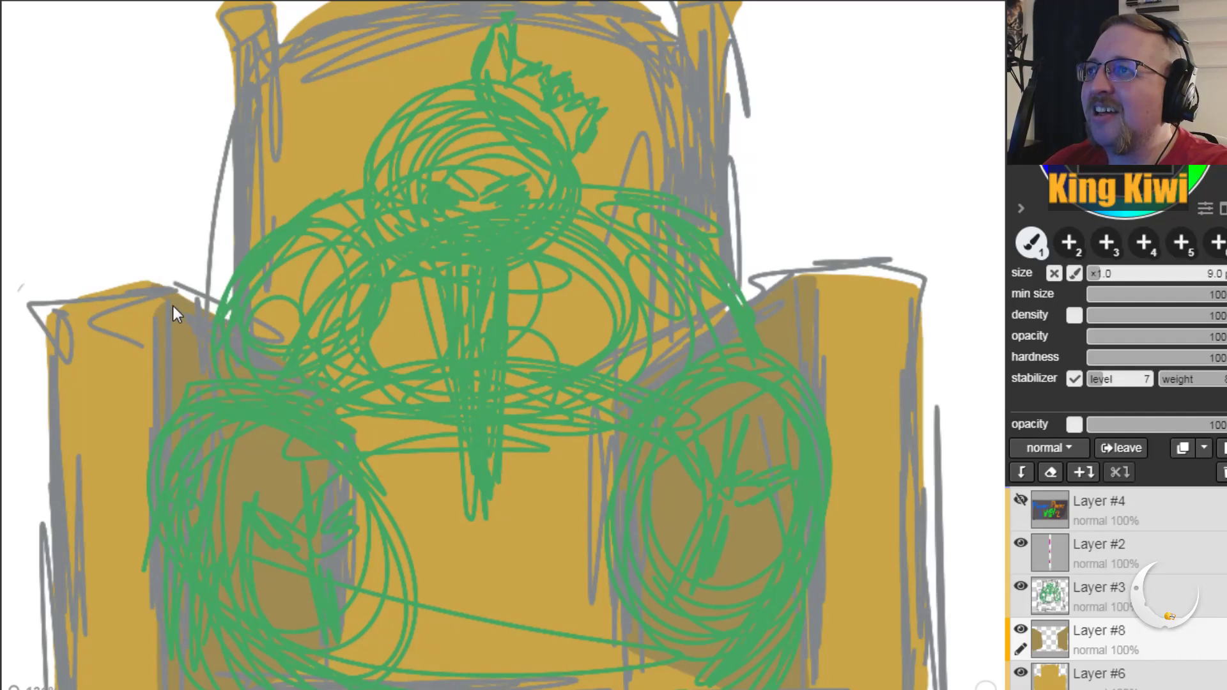
left_click_drag(159, 290, 166, 316)
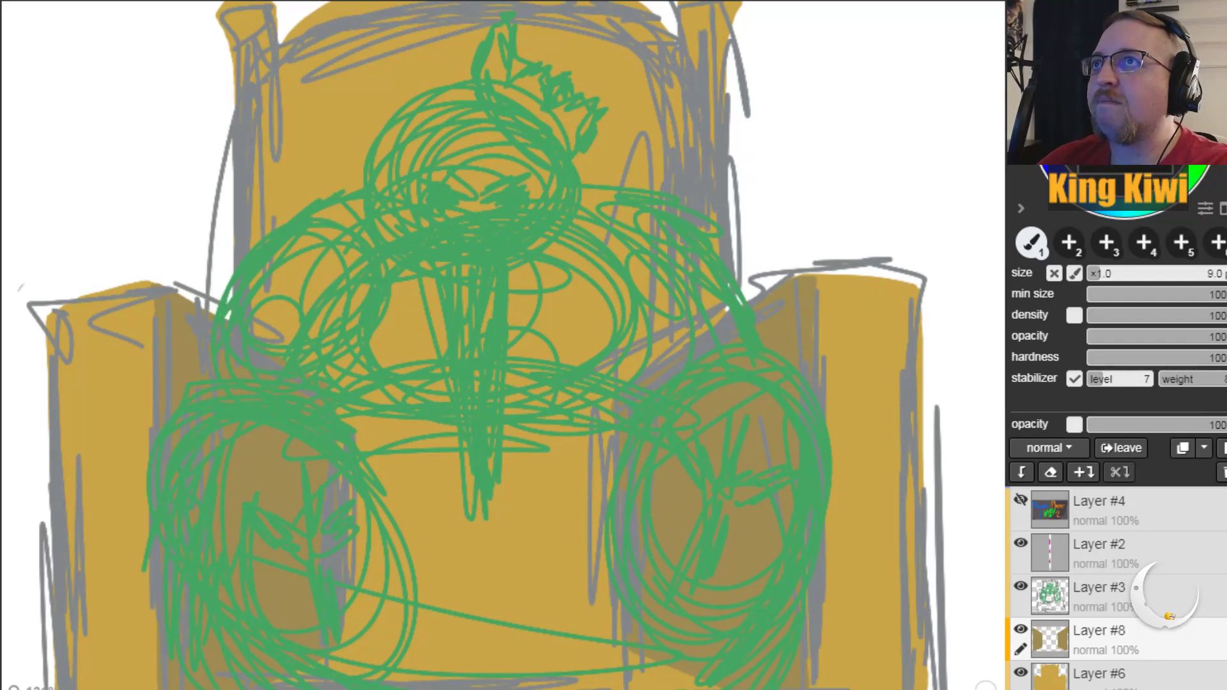
Step: Extend the darker brown into sharp points at the lower outer corners of both armrests' inner faces
key("space")
mouse_move(375, 606)
left_mouse_down()
mouse_move(412, 430)
mouse_move(348, 351)
left_mouse_up()
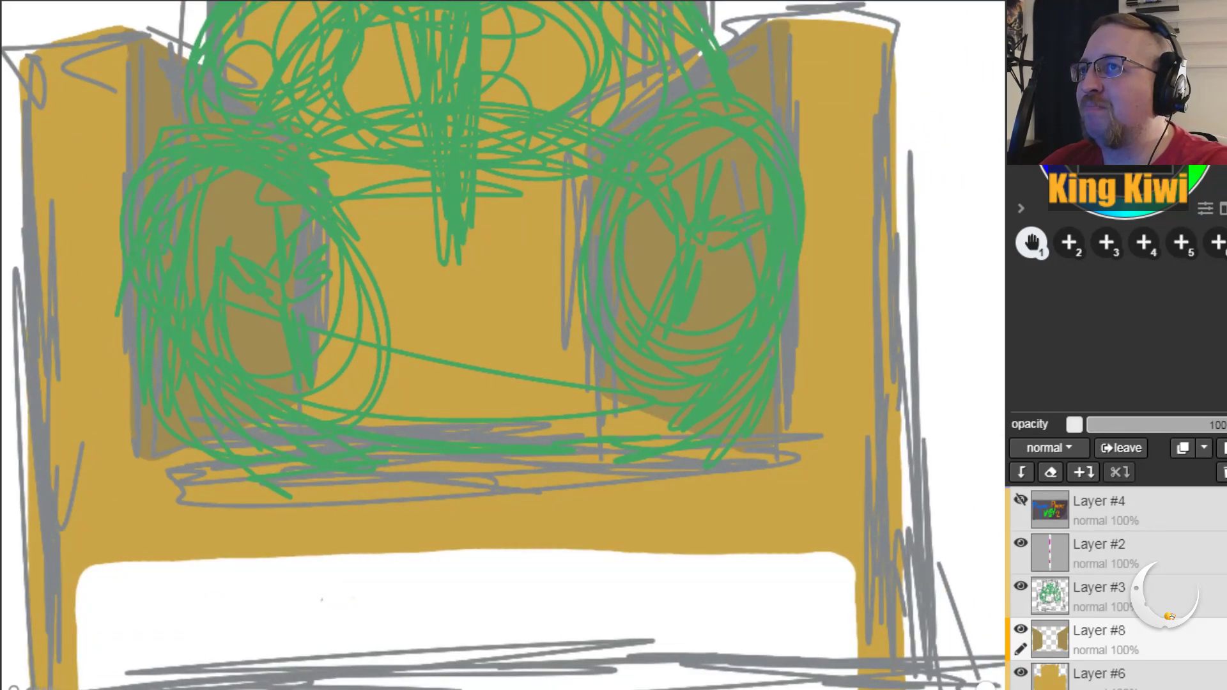
key("b")
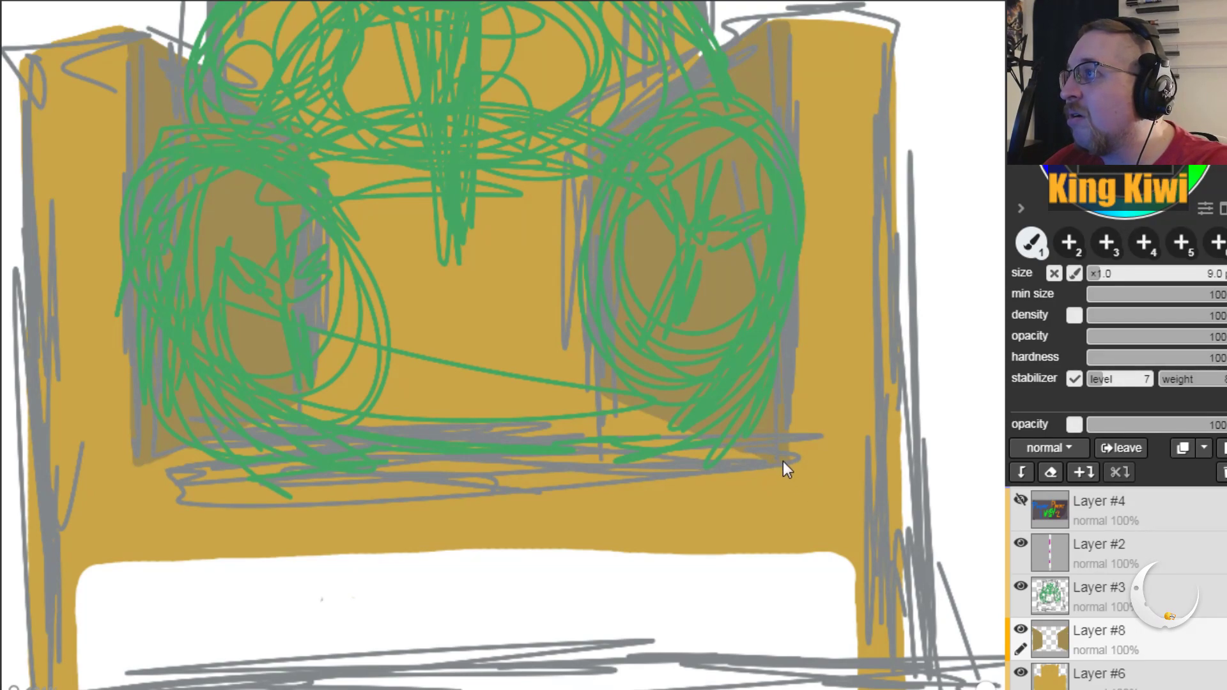
left_click_drag(781, 338, 779, 467)
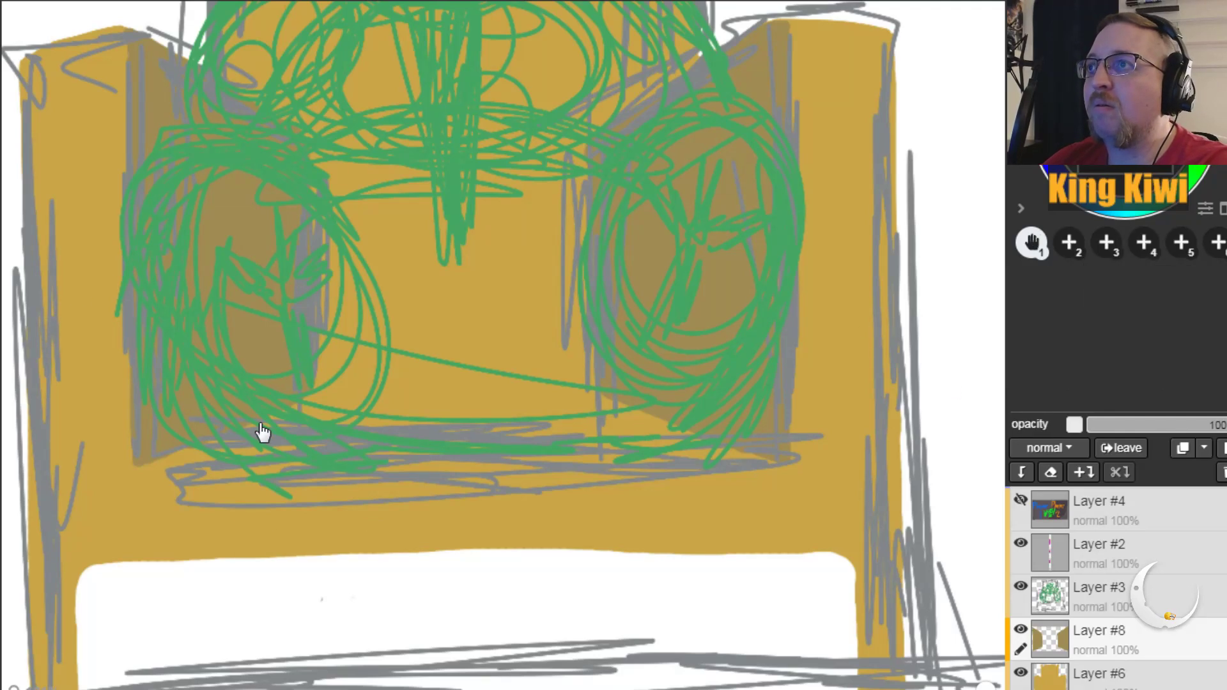
Step: Add a new layer, place it directly beneath the gold chair on Layer #6 and make it the active layer
left_click_drag(324, 471, 324, 369)
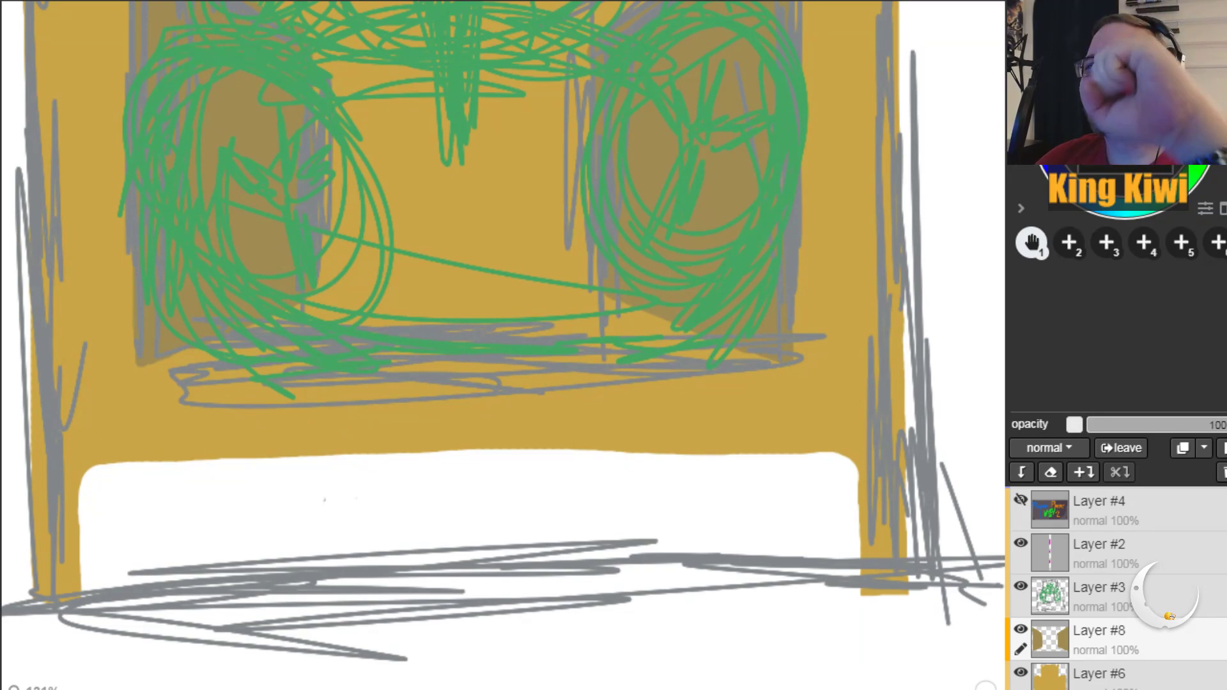
key("b")
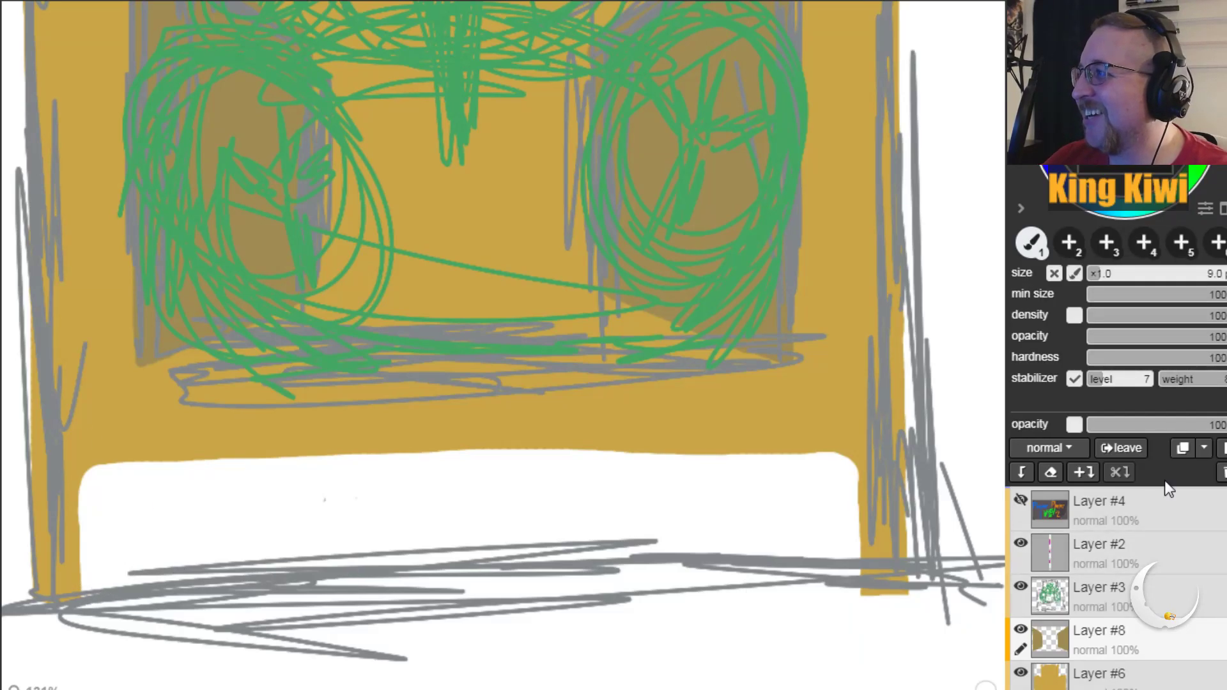
left_click(1220, 451)
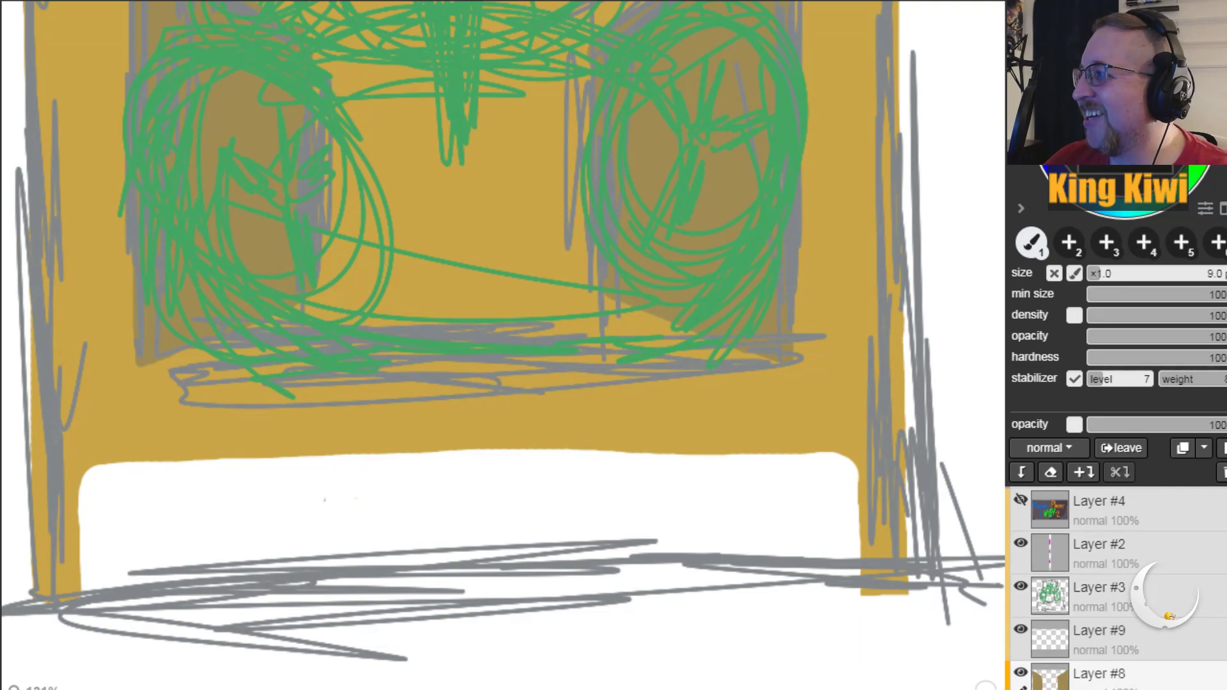
left_click_drag(1163, 598, 1171, 681)
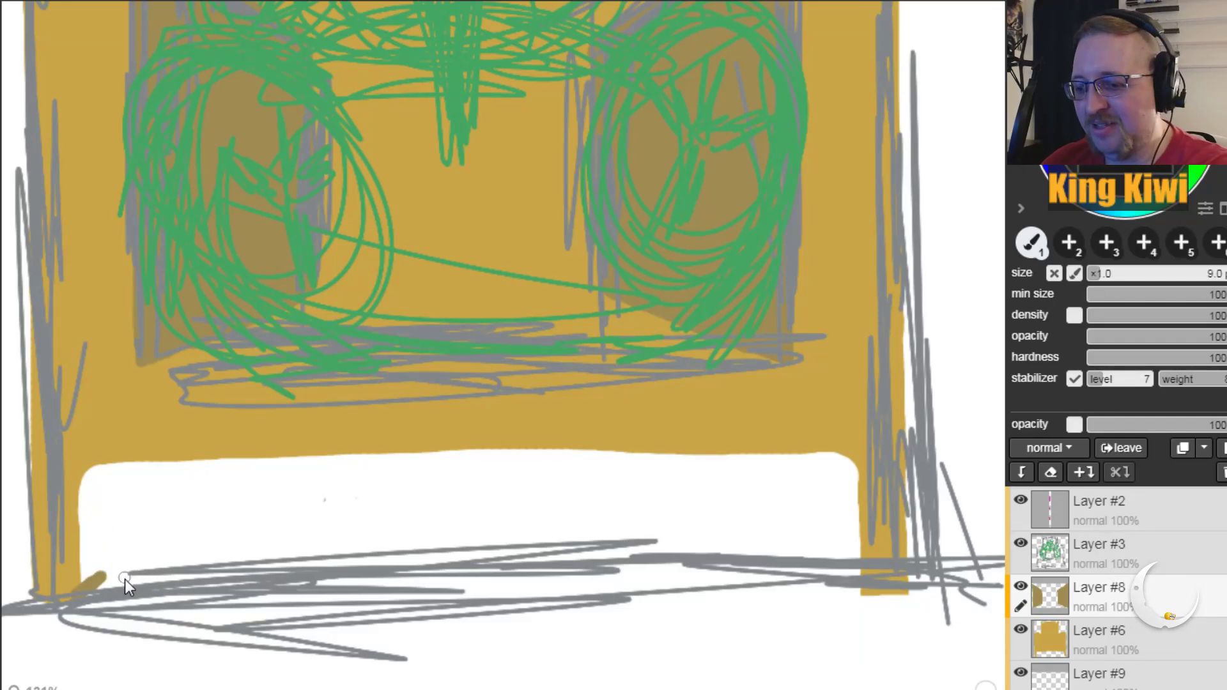
key("ctrl+z")
left_click(1054, 678)
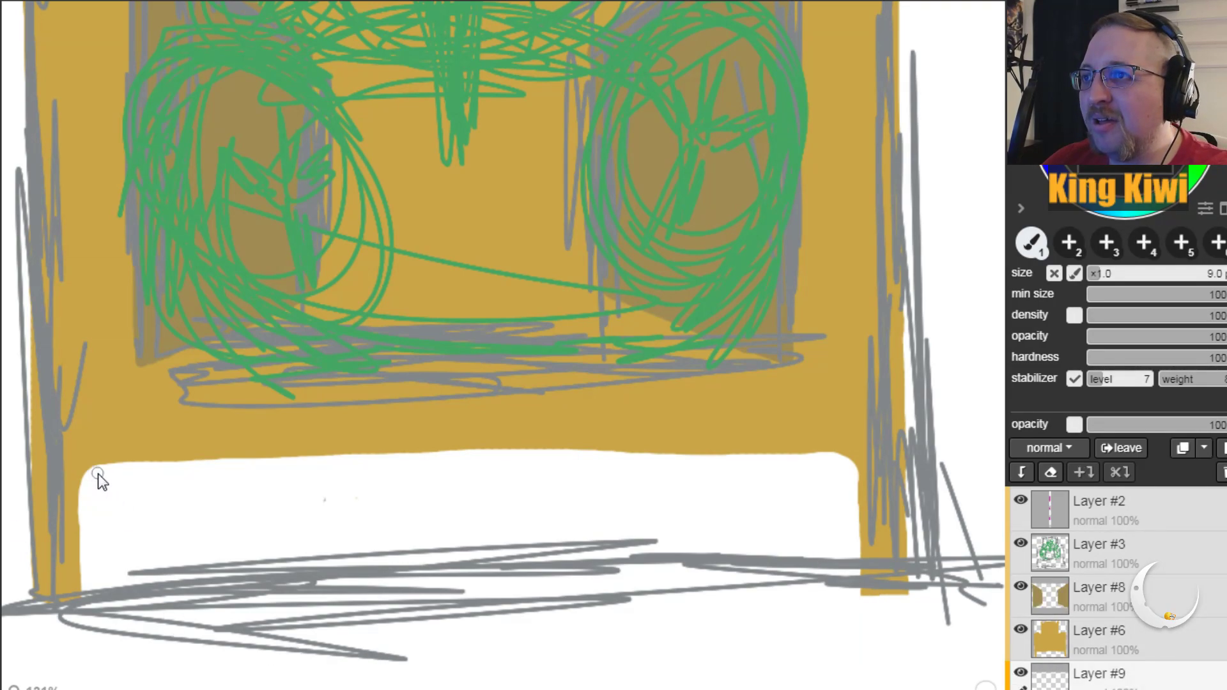
Step: Outline the inner side of the chair's left front leg in darker brown and fill it up to the seat's underside
key("ctrl+z")
left_click_drag(103, 467, 109, 560)
key("ctrl+z")
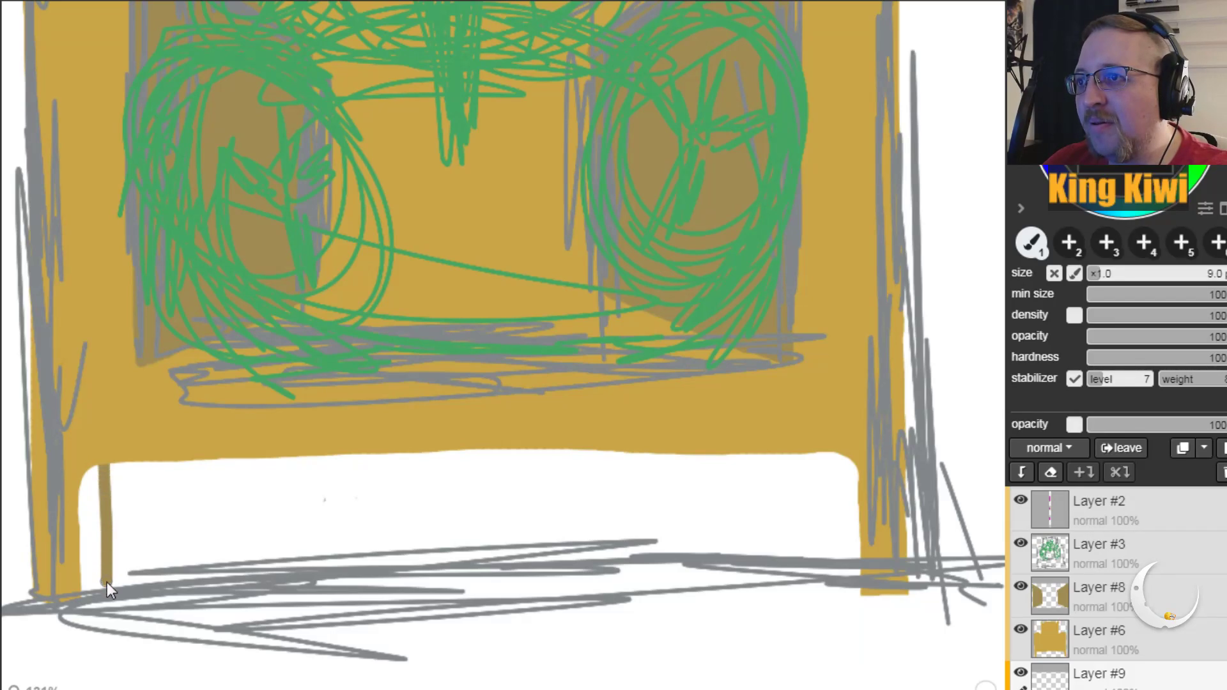
left_click_drag(83, 600, 77, 511)
mouse_move(82, 464)
left_mouse_down()
mouse_move(89, 546)
mouse_move(95, 500)
left_mouse_up()
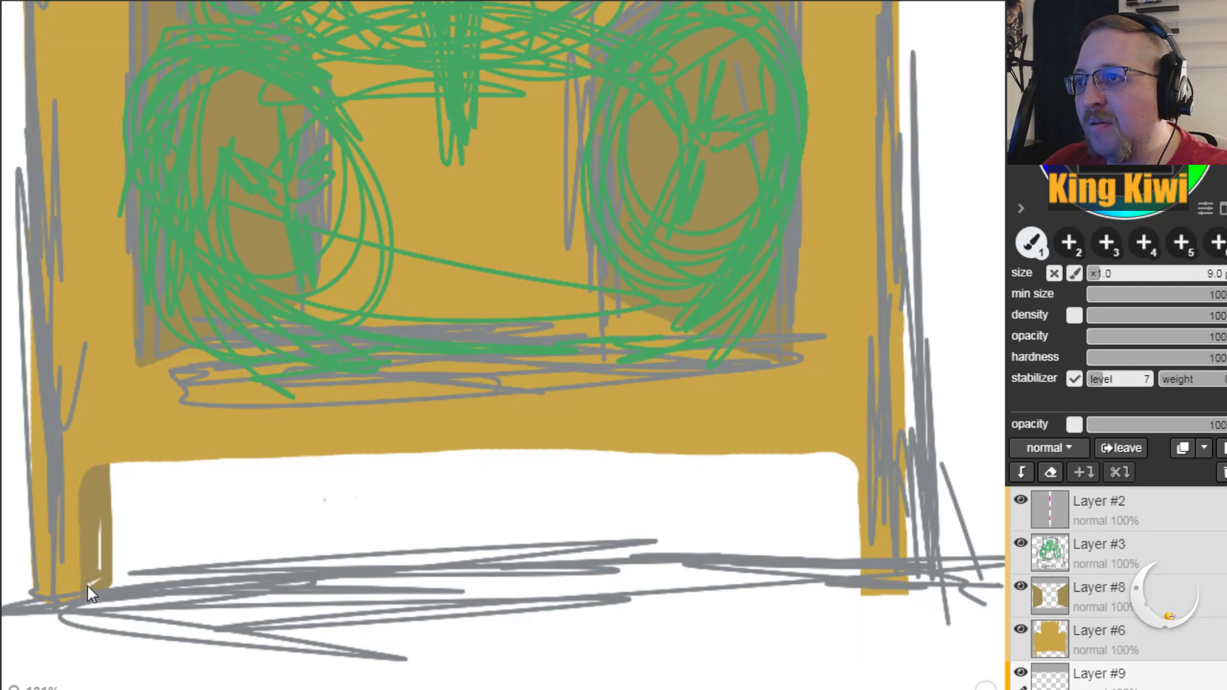
left_click_drag(93, 508, 101, 560)
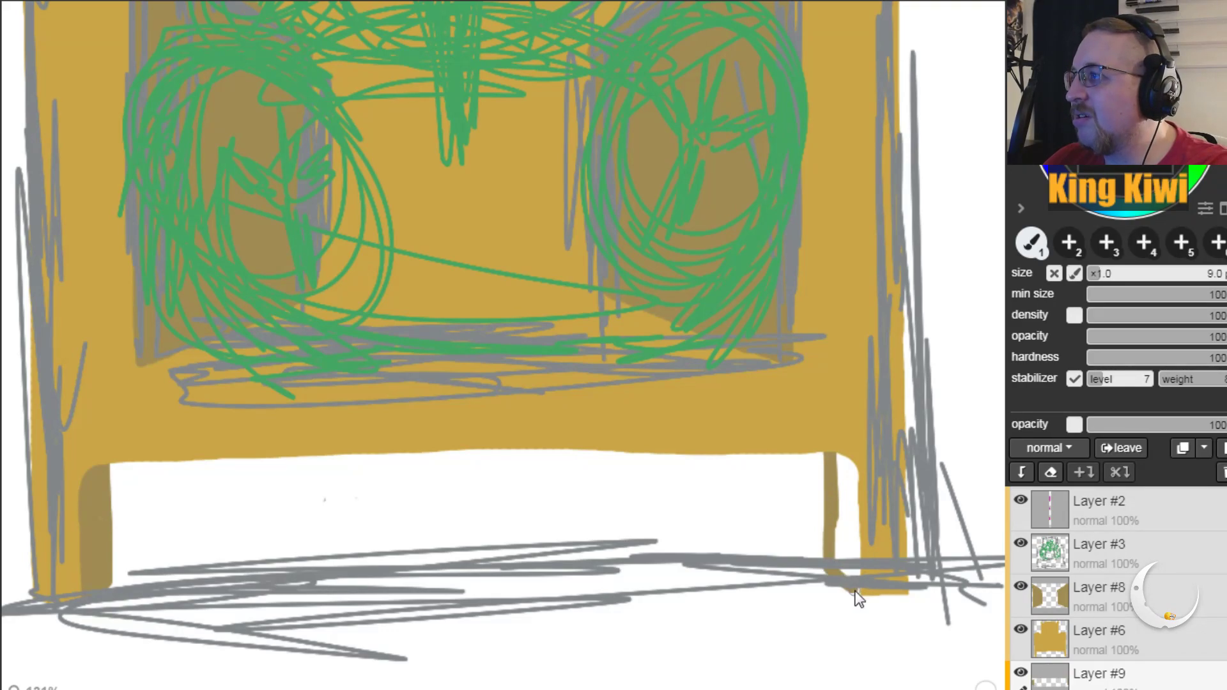
Step: Fill the inner side of the right front leg with darker brown and slightly widen the left leg's inner side
left_click_drag(876, 590, 835, 571)
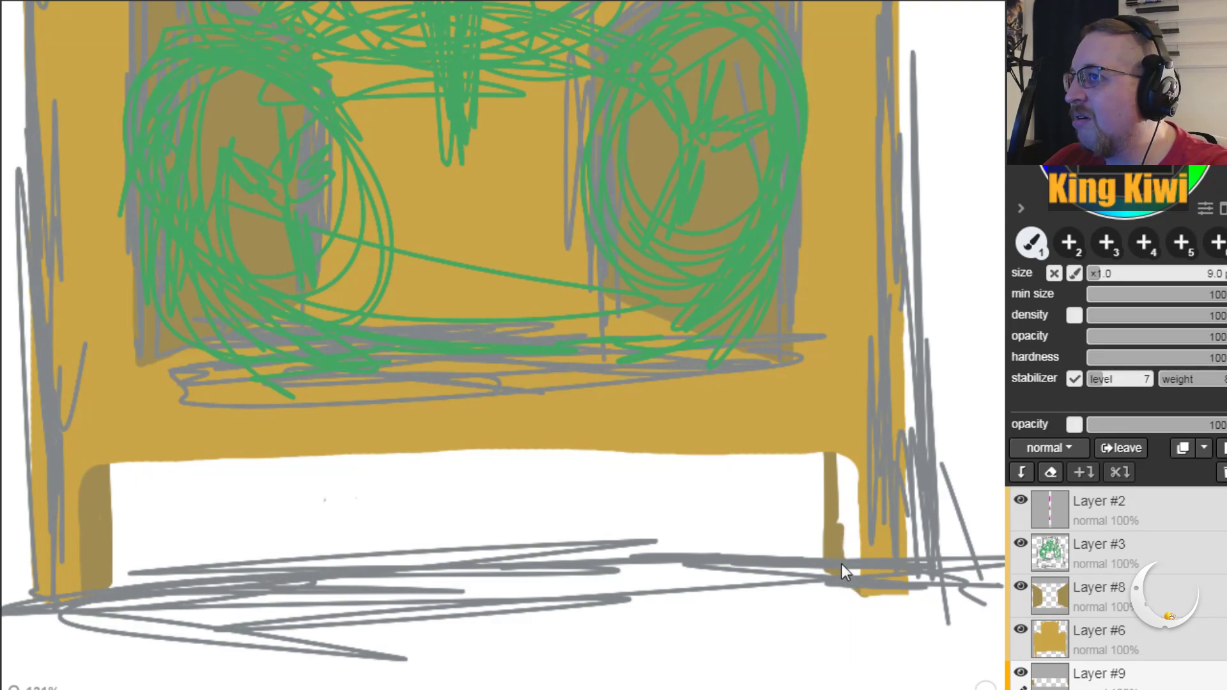
mouse_move(849, 501)
left_mouse_down()
mouse_move(843, 458)
mouse_move(839, 542)
mouse_move(856, 449)
mouse_move(856, 545)
mouse_move(852, 468)
left_mouse_up()
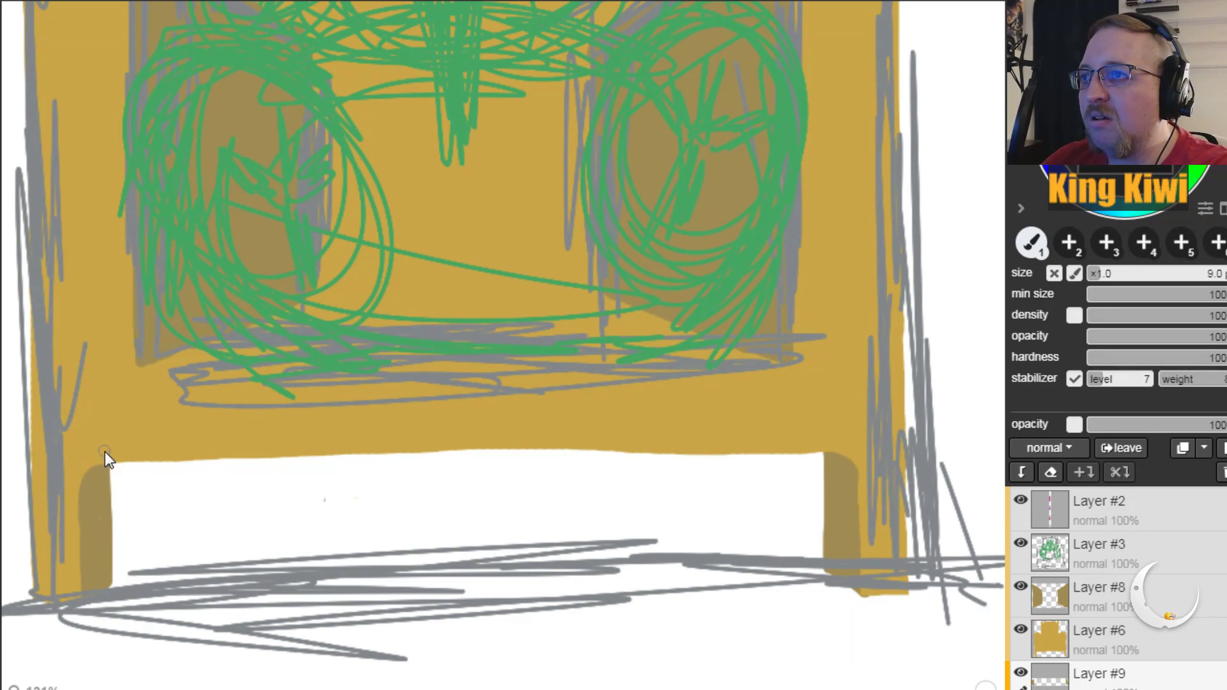
left_click_drag(108, 454, 110, 503)
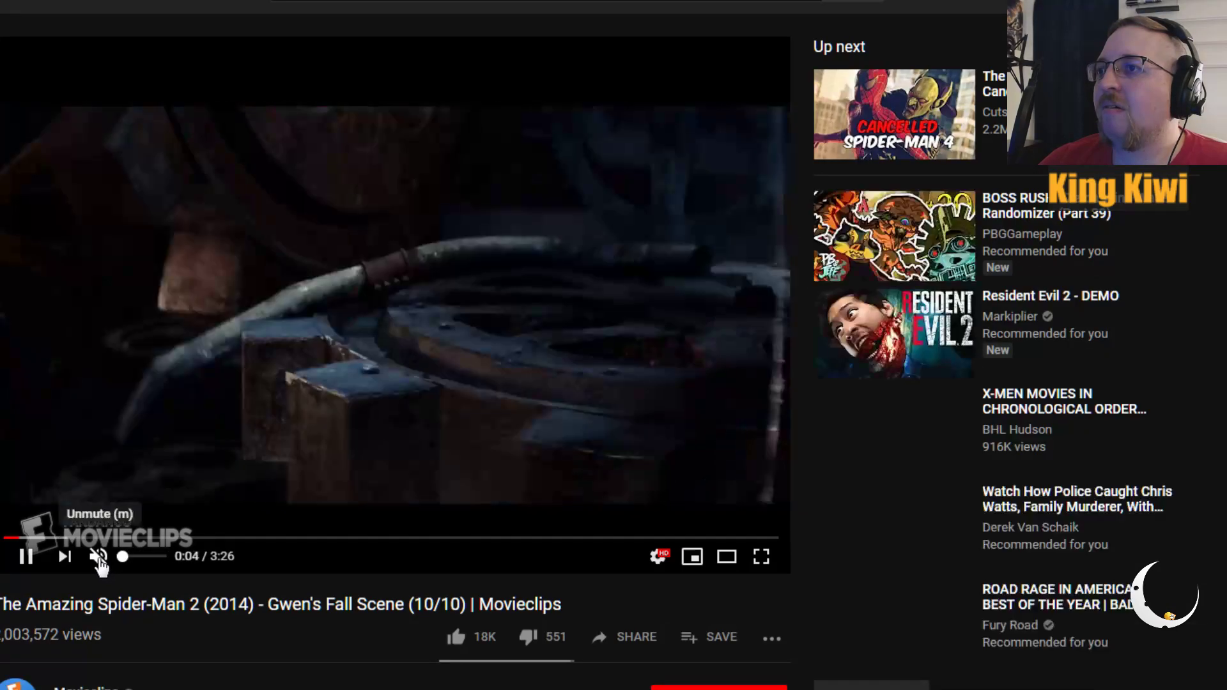
Step: Switch to The Amazing Spider-Man 2 Gwen's Fall Scene clip on YouTube, unmute it at about half volume and play it from 1:09
left_click(99, 557)
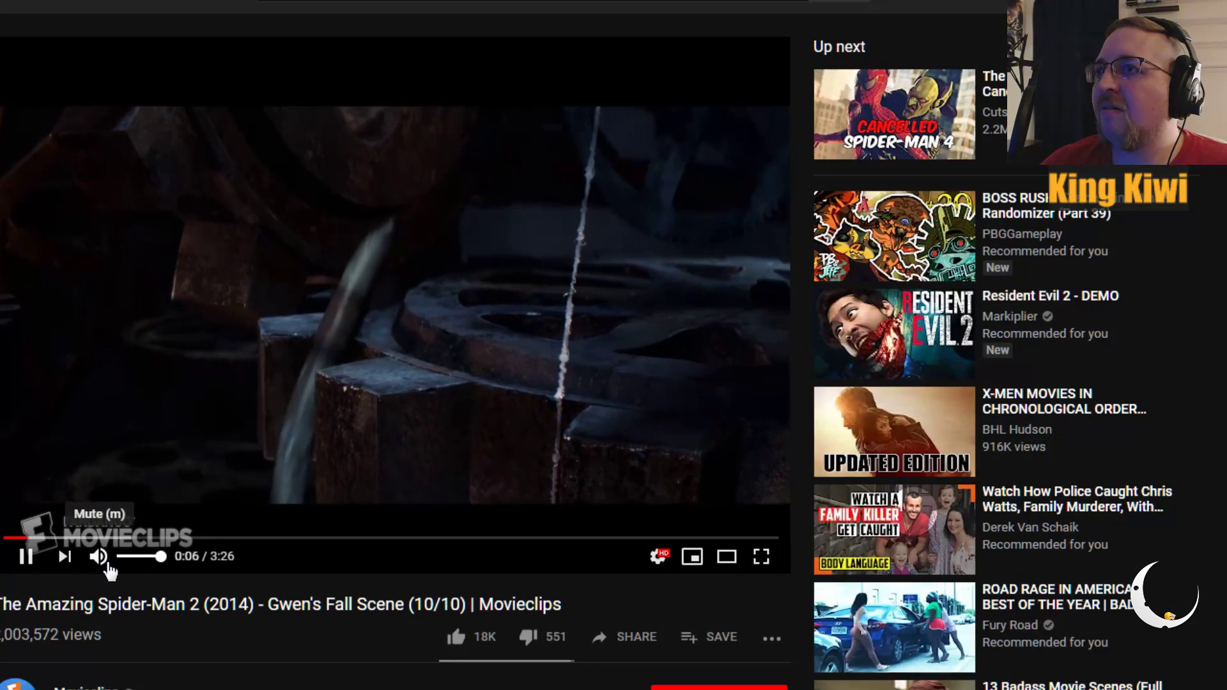
left_click(142, 557)
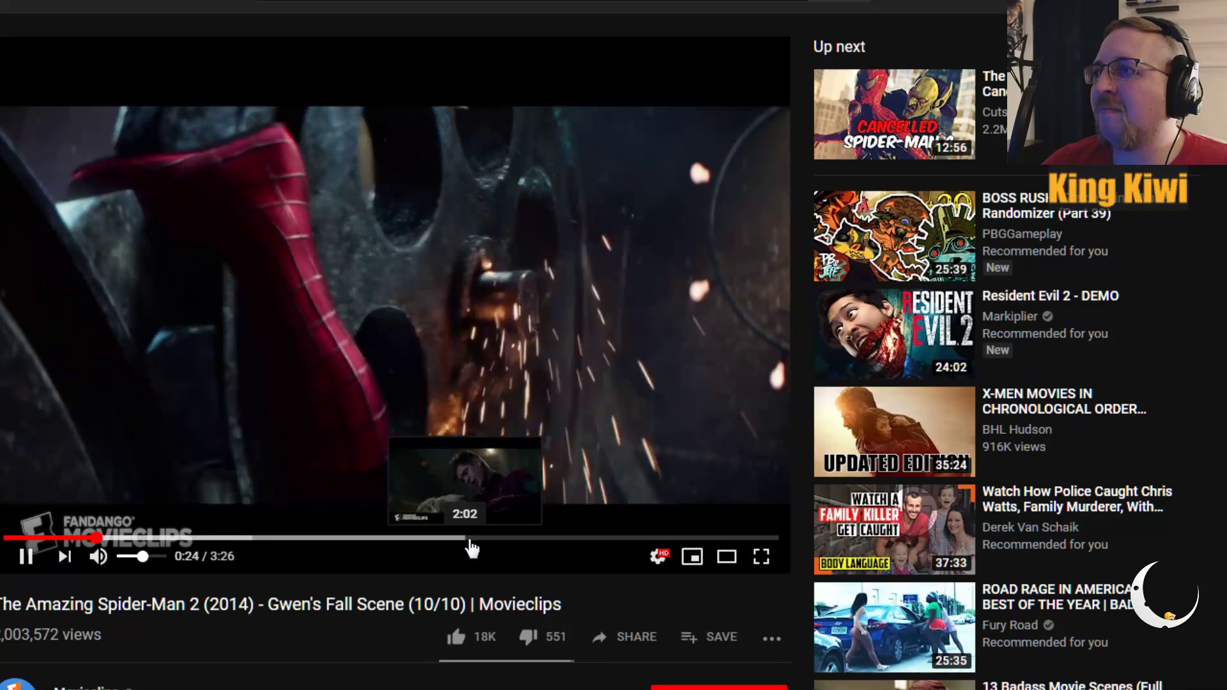
left_click(464, 540)
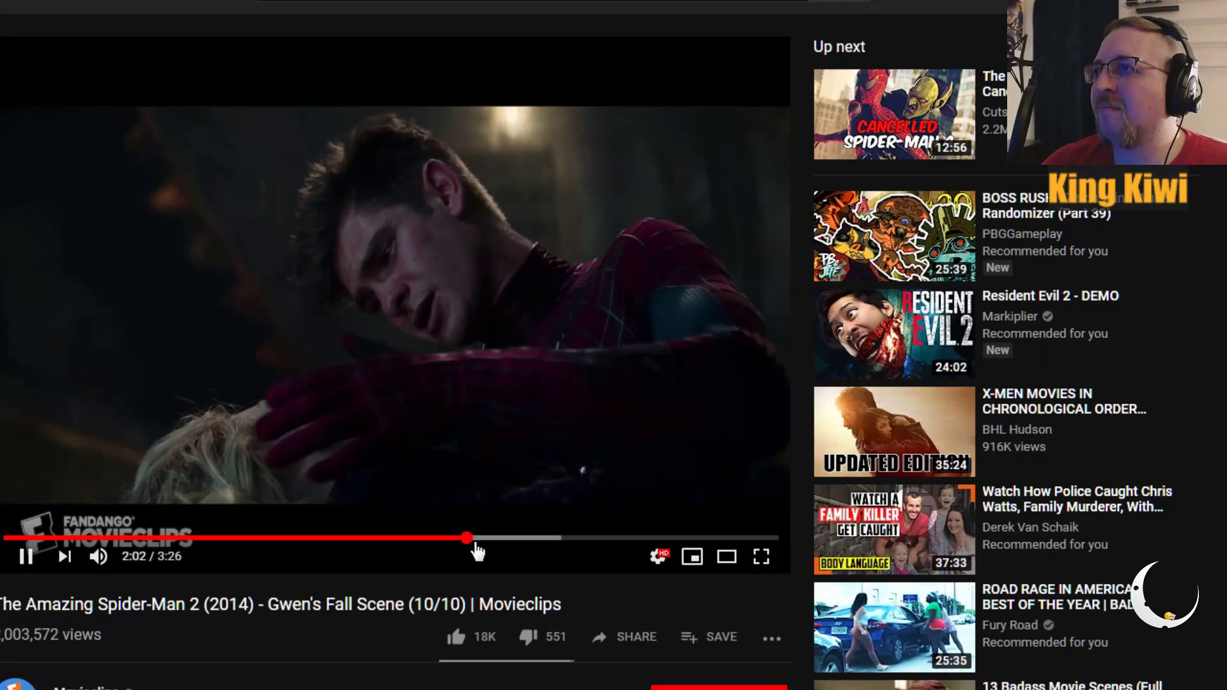
left_click(416, 541)
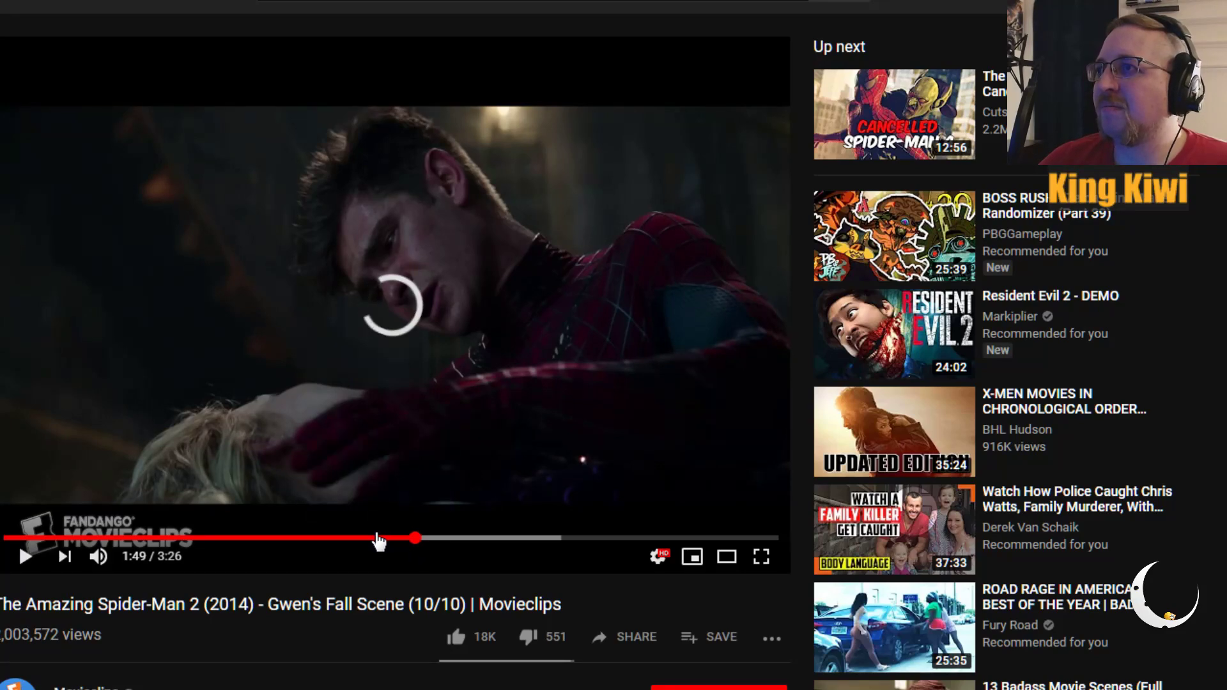
left_click(377, 538)
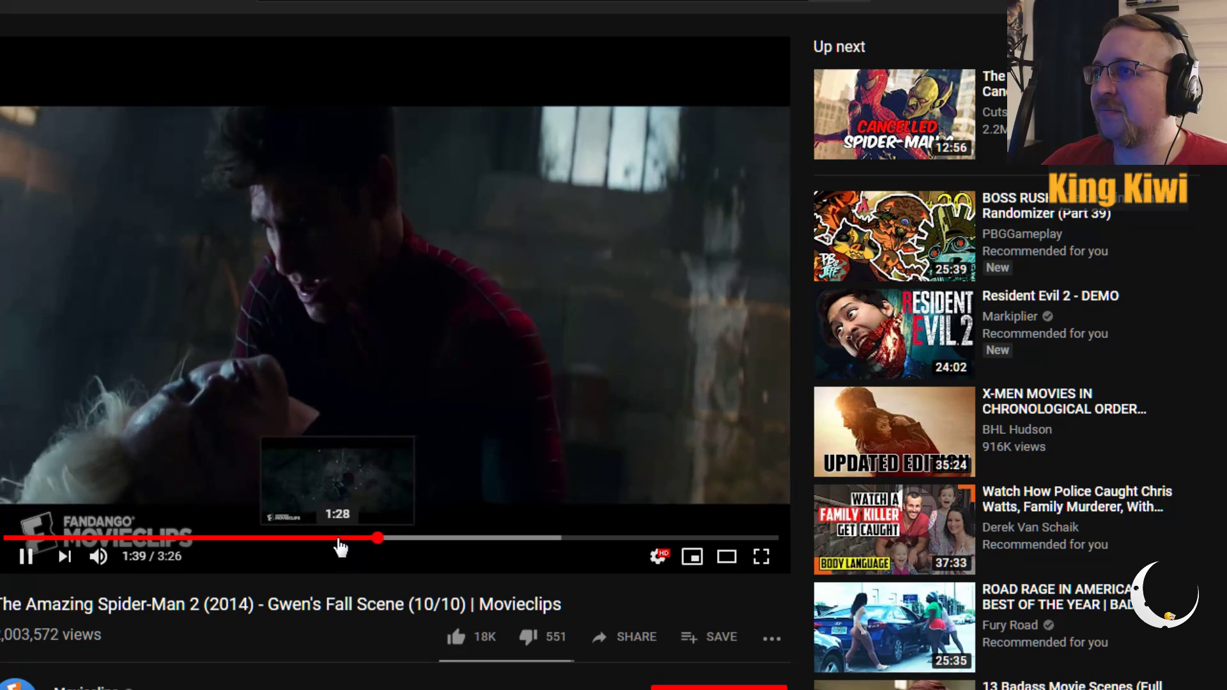
left_click(333, 538)
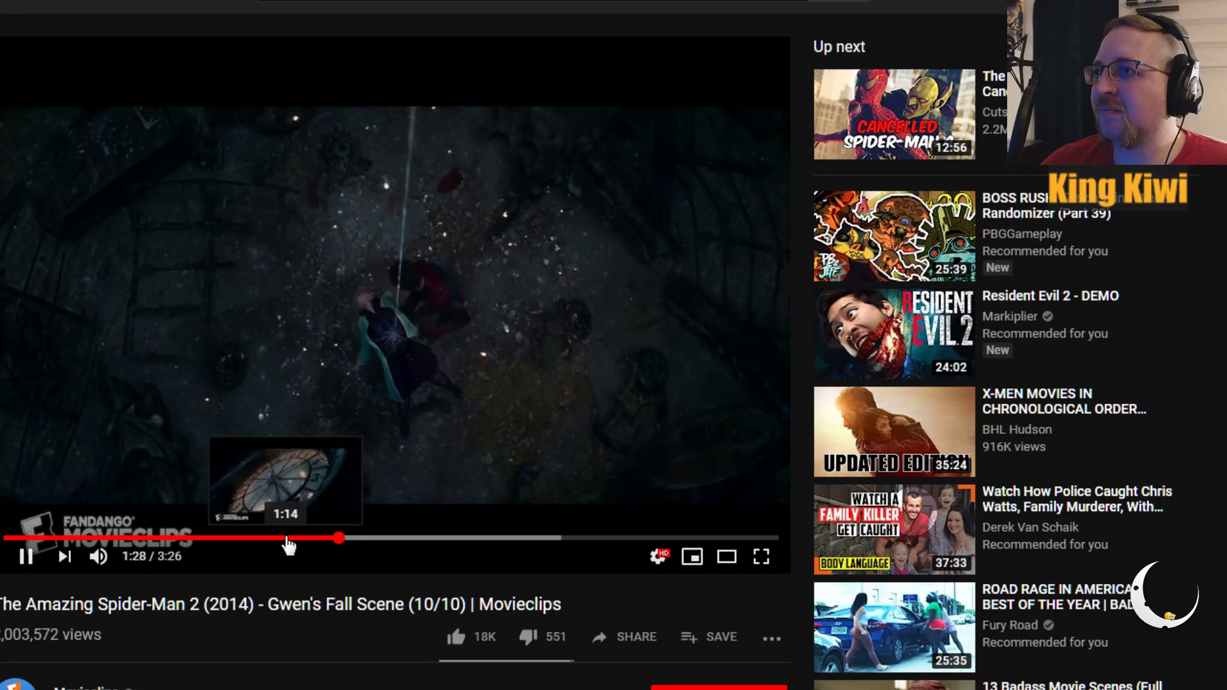
left_click(286, 540)
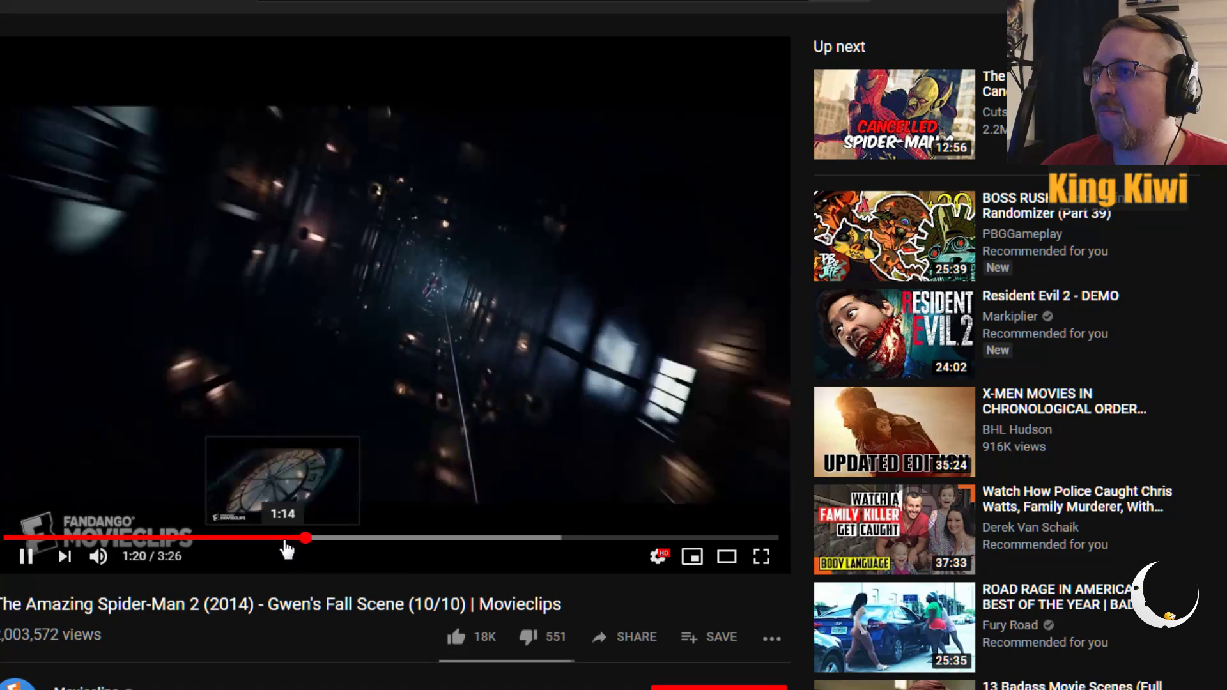
left_click(280, 539)
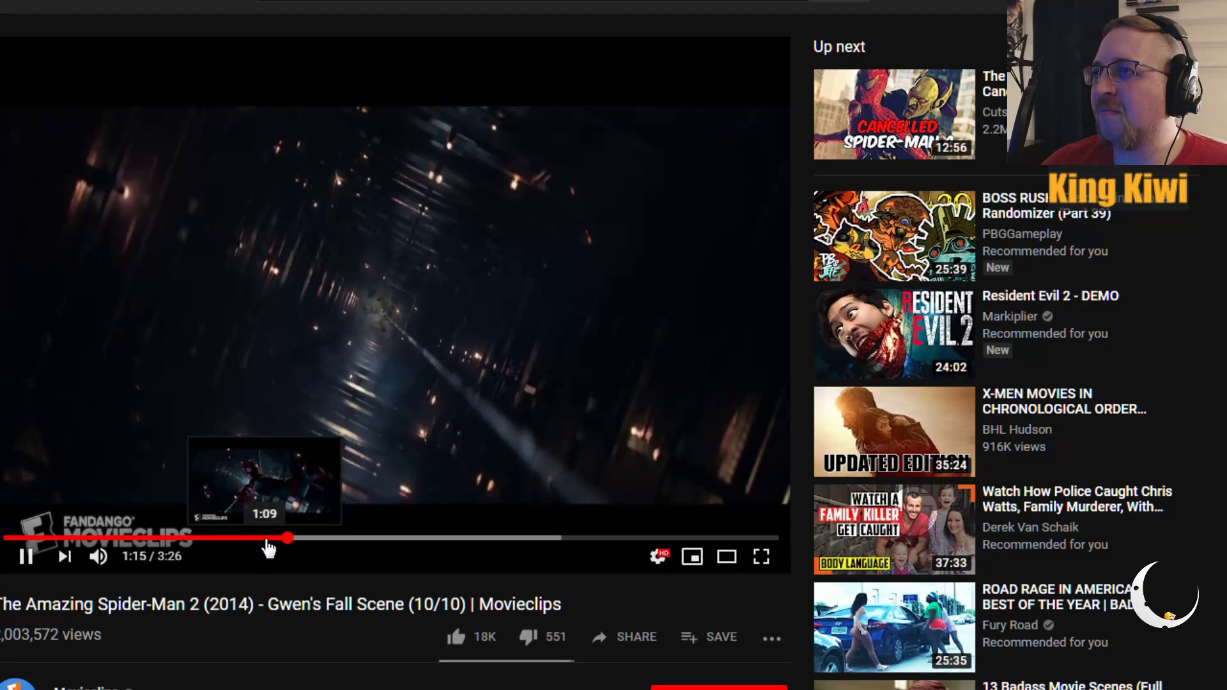
left_click(268, 540)
key("space")
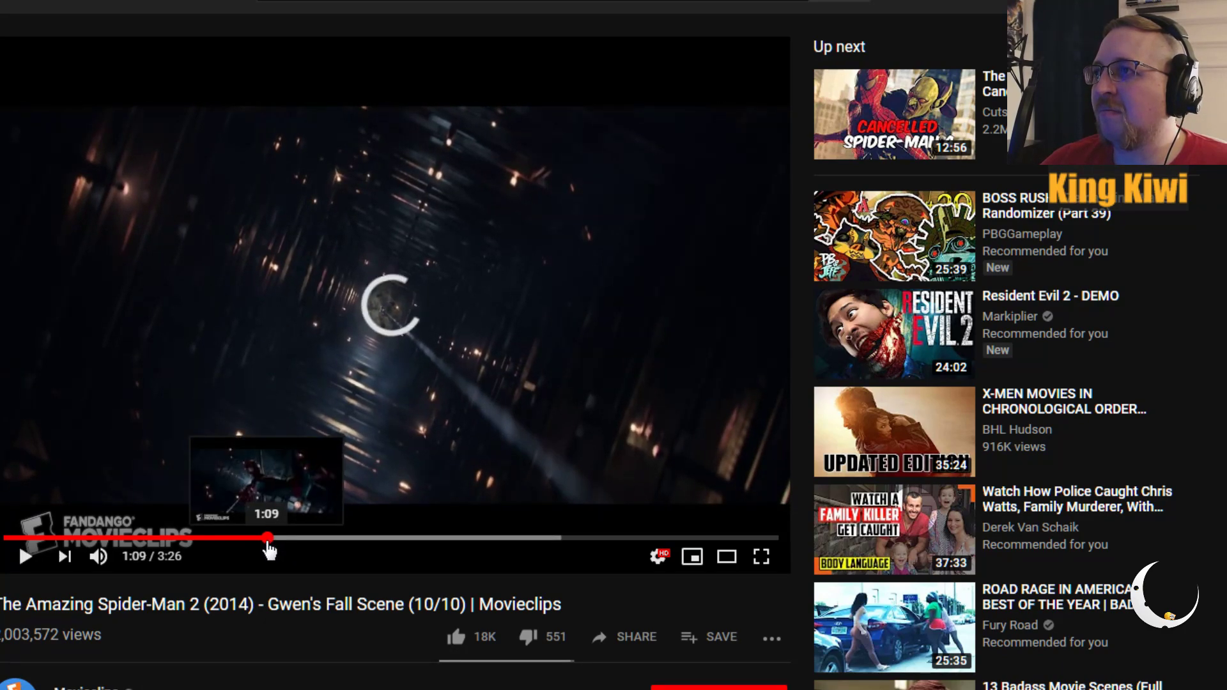
key("space")
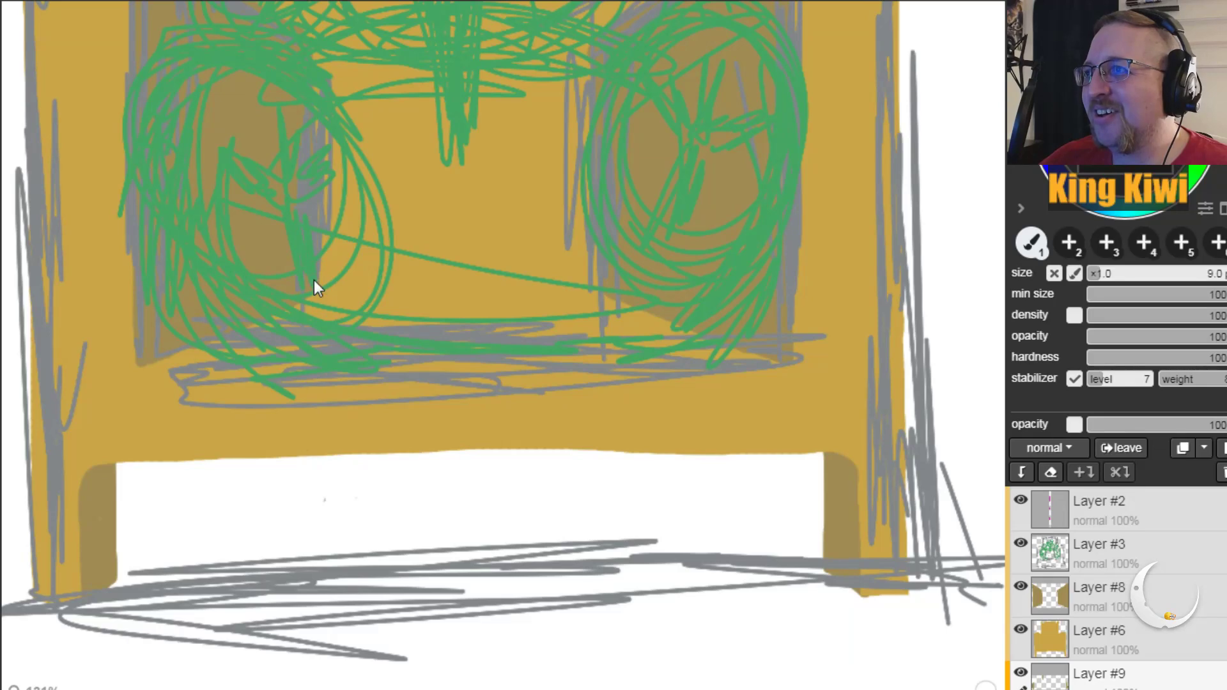
Step: Back on the drawing canvas, paint a short darker brown left back leg hanging from the seat's underside
left_click_drag(313, 489, 316, 425)
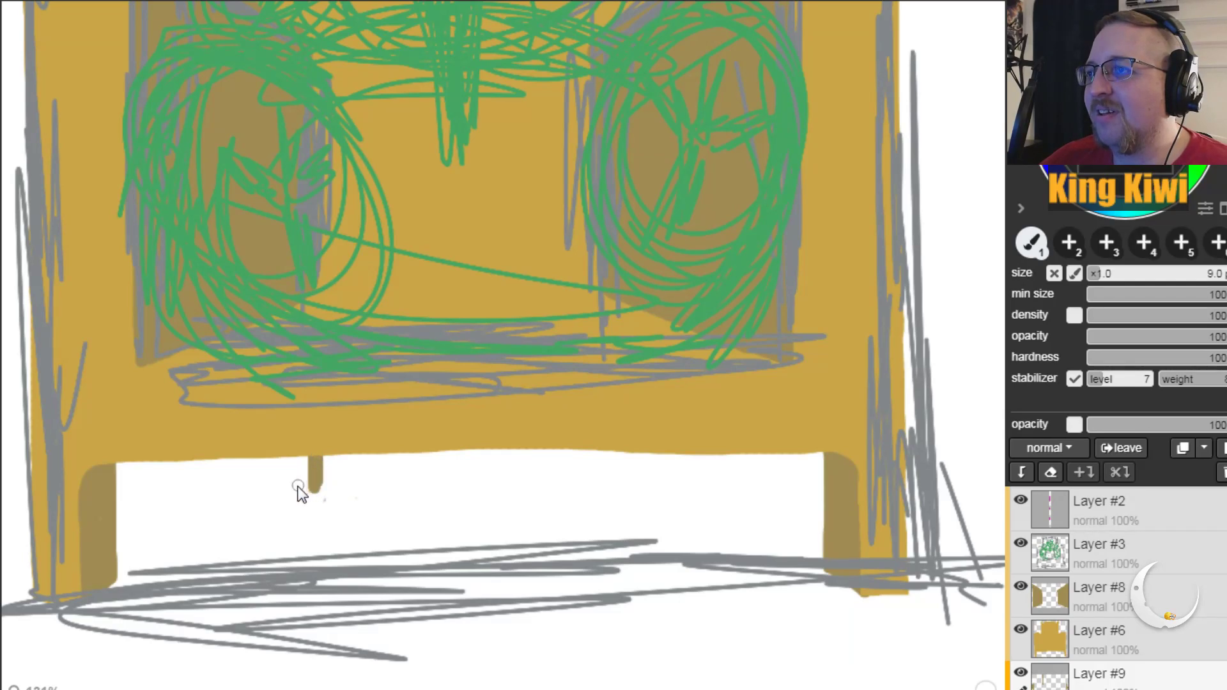
mouse_move(297, 500)
left_mouse_down()
mouse_move(309, 489)
mouse_move(302, 448)
mouse_move(299, 495)
left_mouse_up()
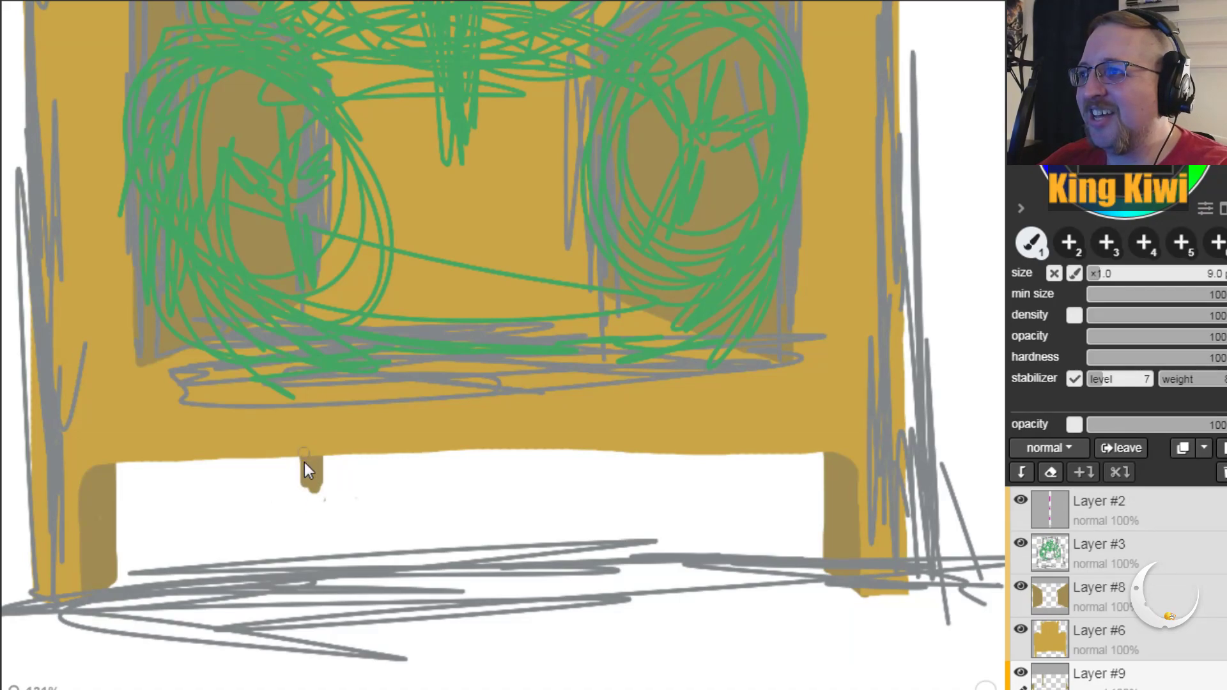
left_click_drag(313, 487, 311, 492)
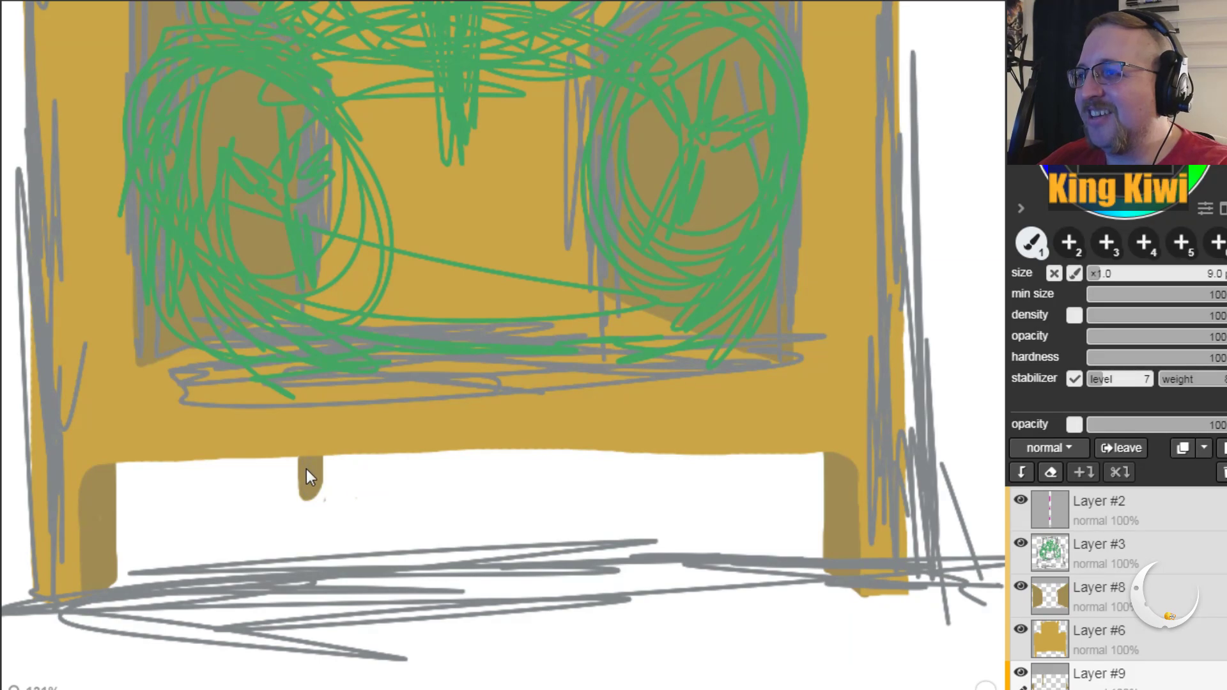
left_click(277, 460)
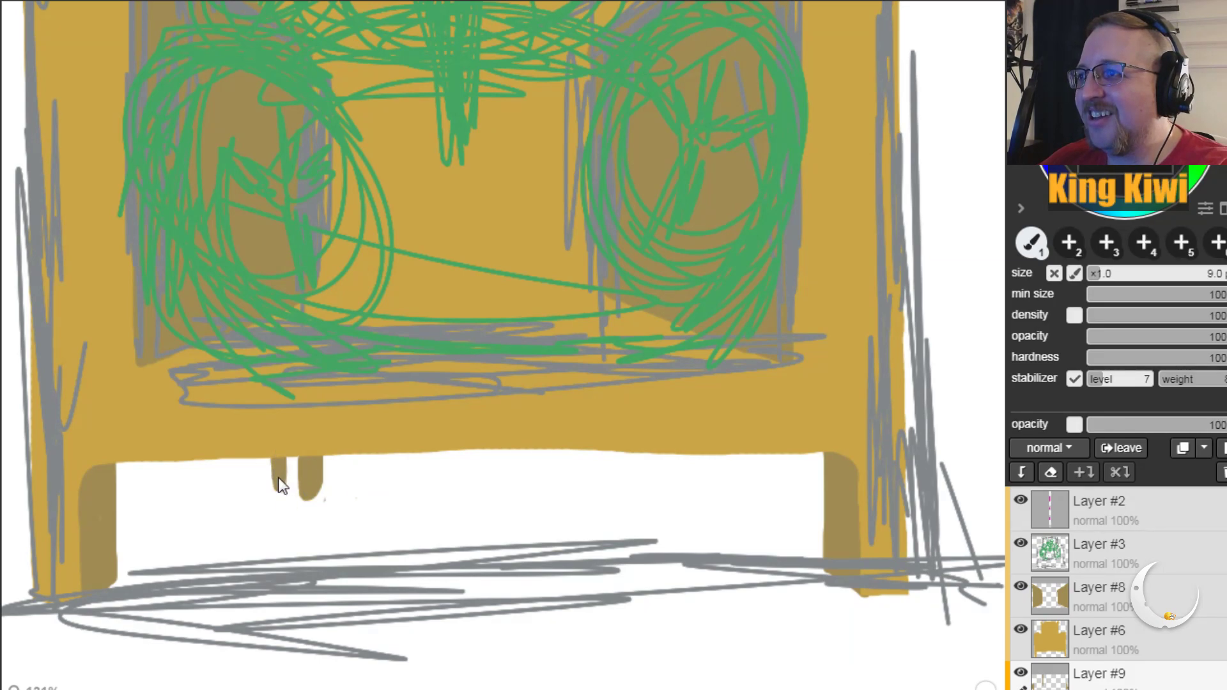
mouse_move(277, 462)
left_mouse_down()
mouse_move(275, 501)
mouse_move(298, 493)
left_mouse_up()
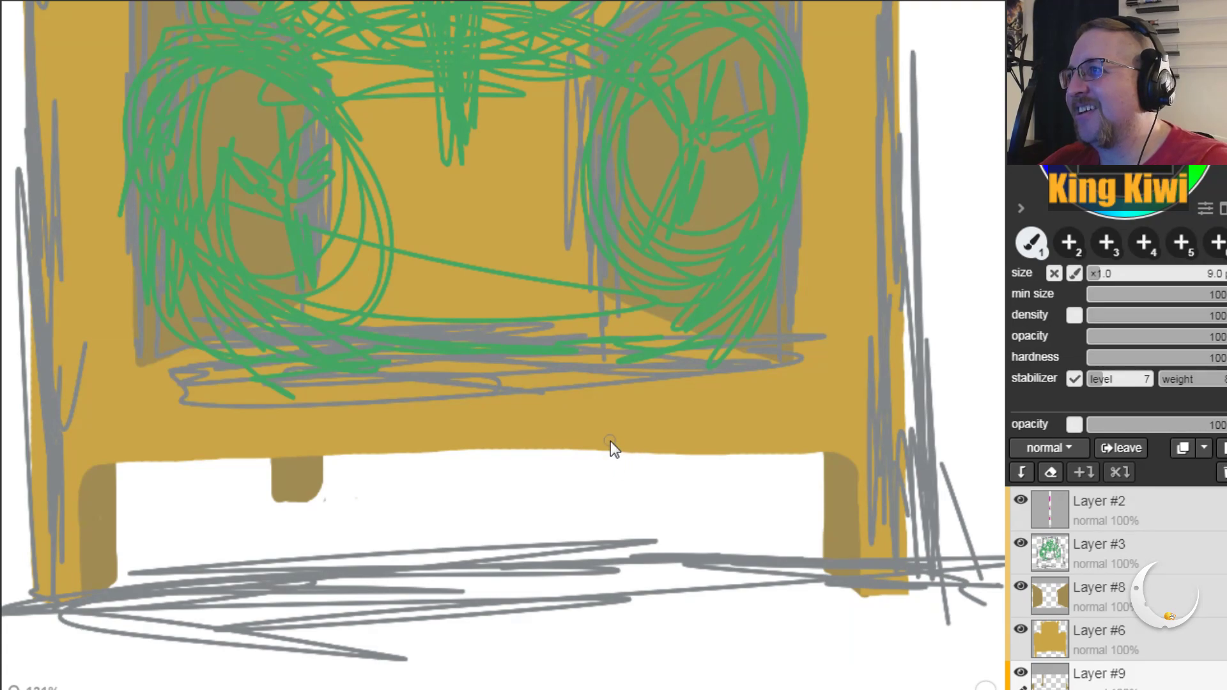
Step: Paint a matching short right back leg beneath the seat and bevel the left back leg's lower inner corner
mouse_move(606, 451)
left_mouse_down()
mouse_move(607, 477)
mouse_move(624, 478)
left_mouse_up()
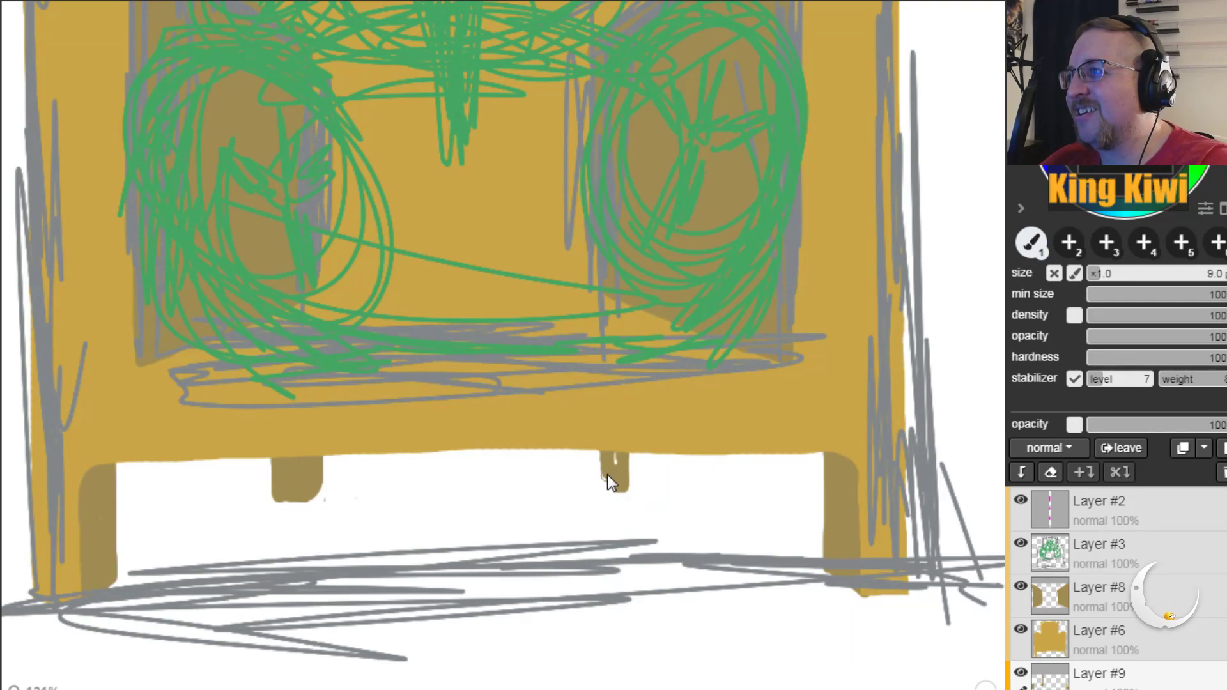
left_click_drag(622, 480, 624, 487)
mouse_move(623, 495)
left_mouse_down()
mouse_move(629, 447)
mouse_move(632, 481)
mouse_move(646, 479)
mouse_move(629, 493)
mouse_move(656, 494)
mouse_move(620, 479)
left_mouse_up()
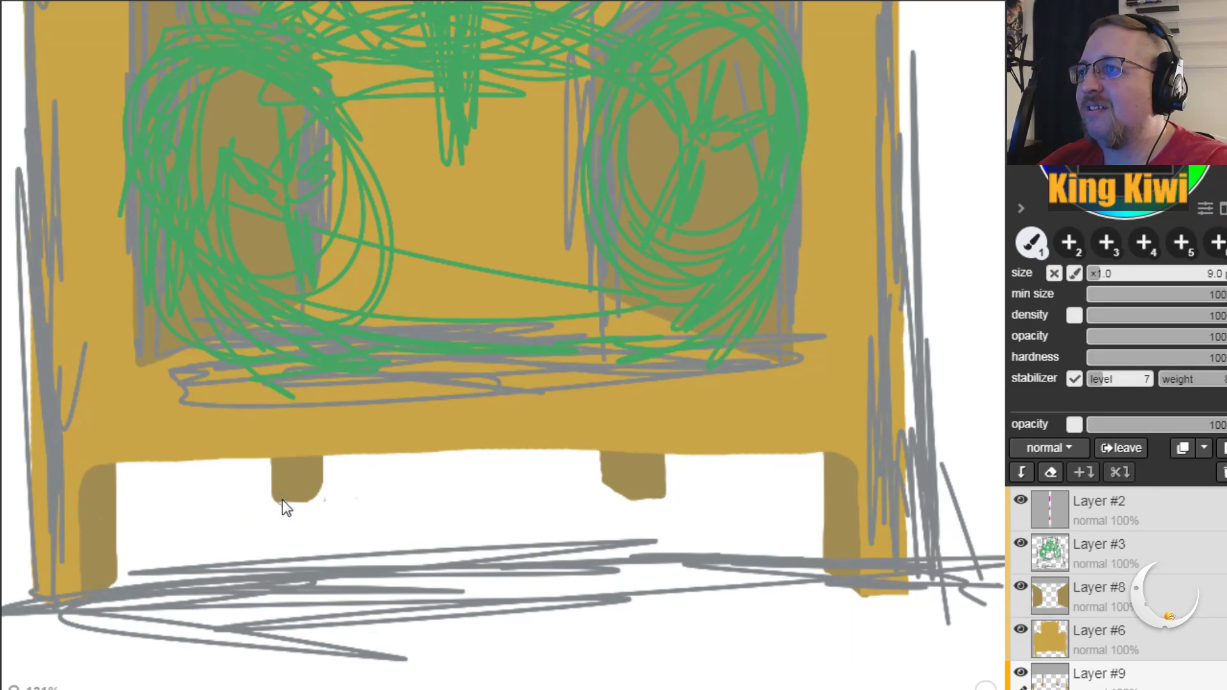
left_click_drag(293, 498, 303, 499)
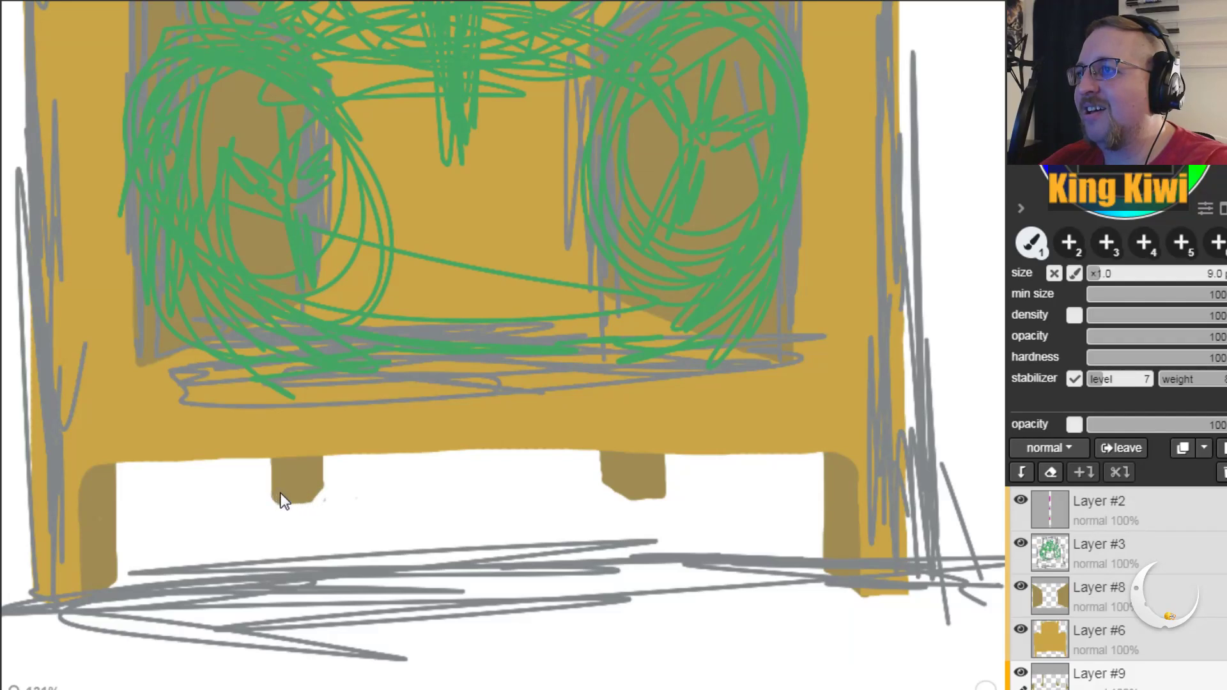
Step: Widen the left back leg slightly along its outer side and lower edge with darker brown, and undo the last two strokes
left_click_drag(645, 492, 649, 509)
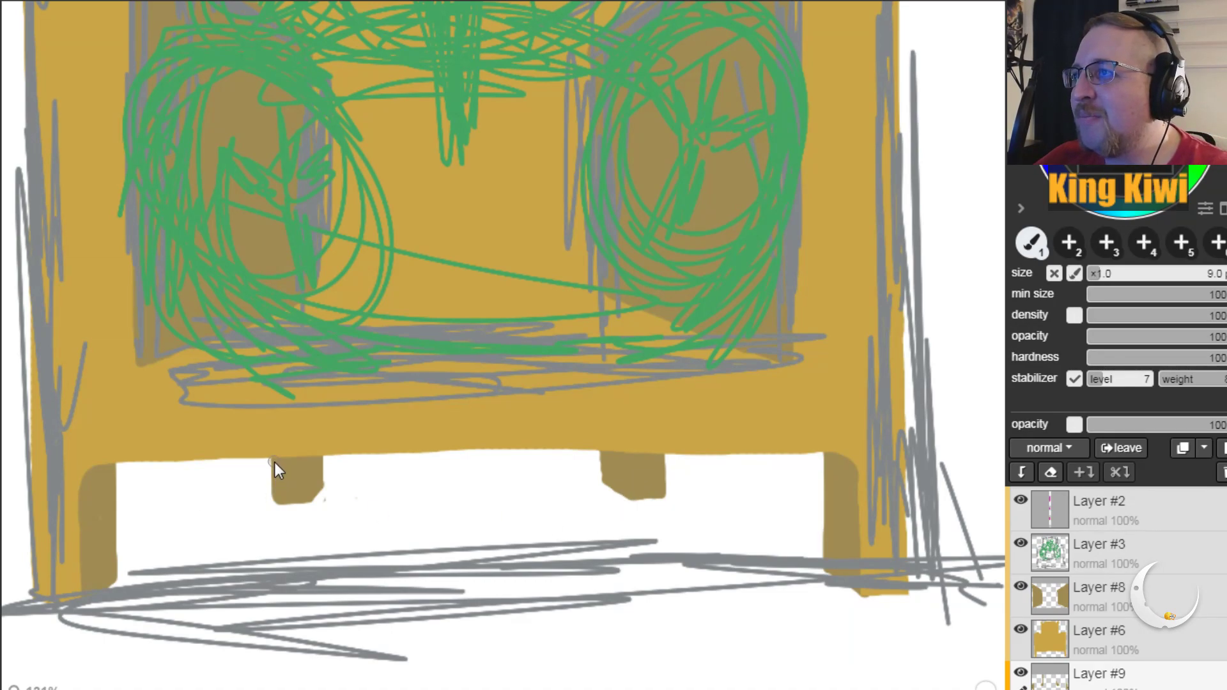
mouse_move(272, 460)
left_mouse_down()
mouse_move(269, 493)
mouse_move(268, 457)
left_mouse_up()
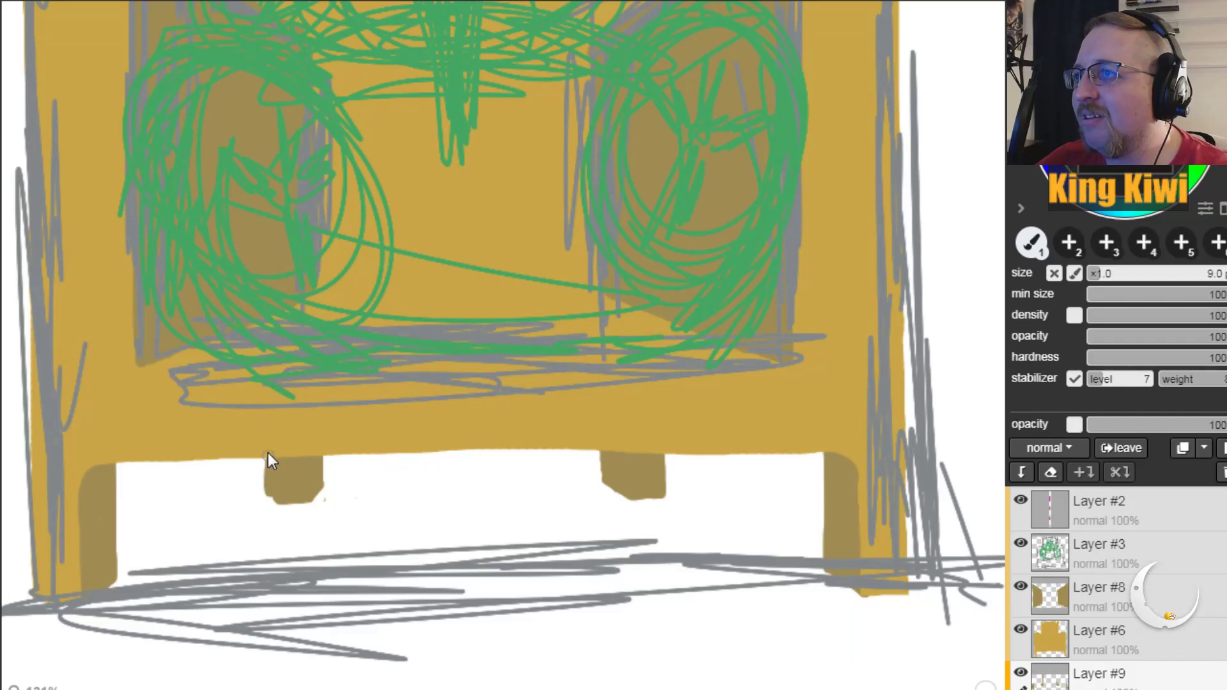
left_click_drag(271, 503, 290, 499)
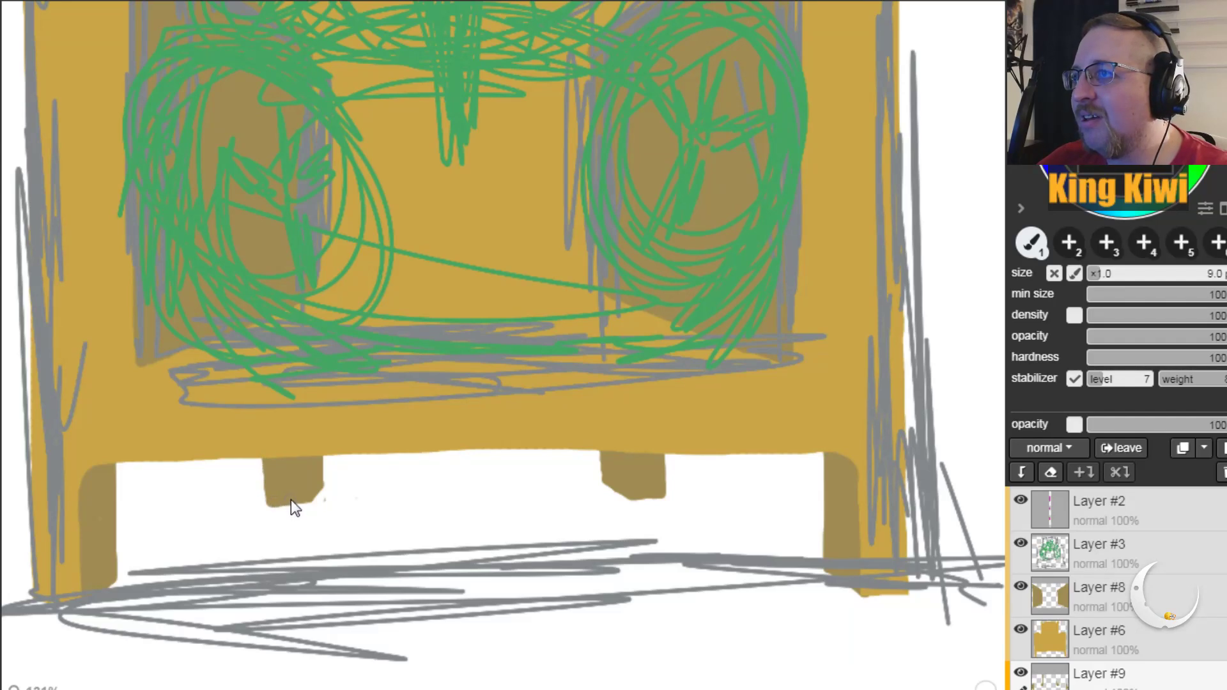
key("ctrl+z")
key("ctrl+z")
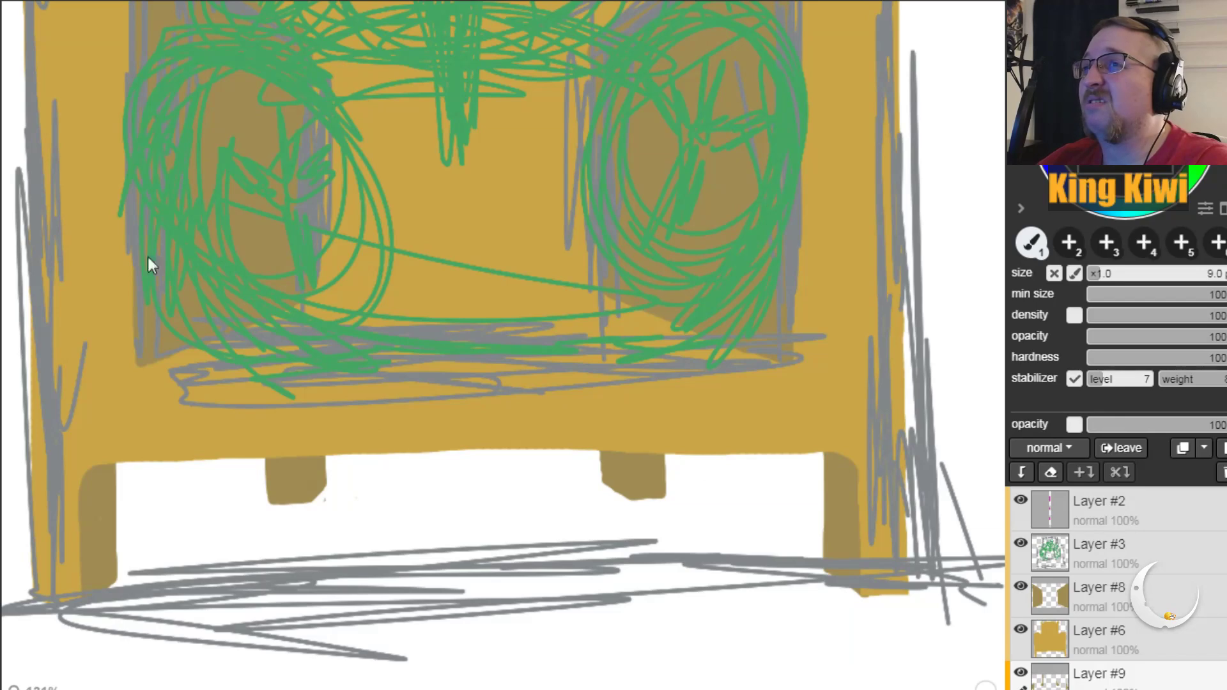
Step: Erase along the left back leg's bottom and outer side to trim them into straight edges
key("e")
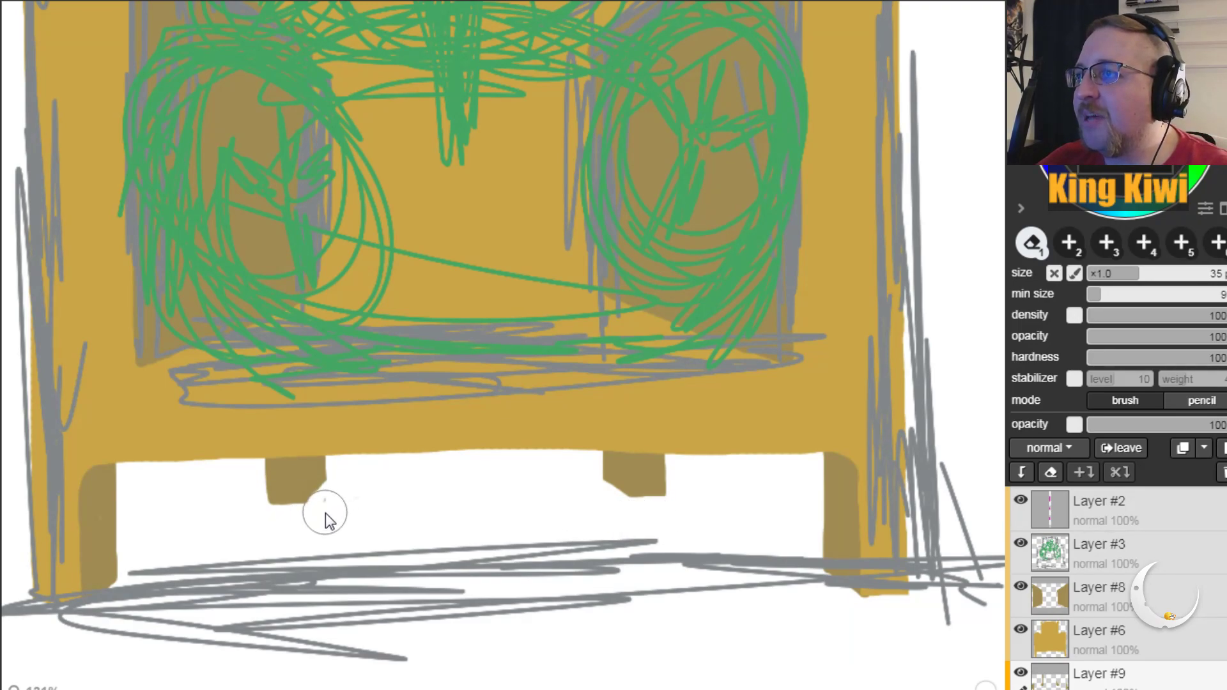
left_click_drag(317, 524, 266, 524)
key("ctrl+z")
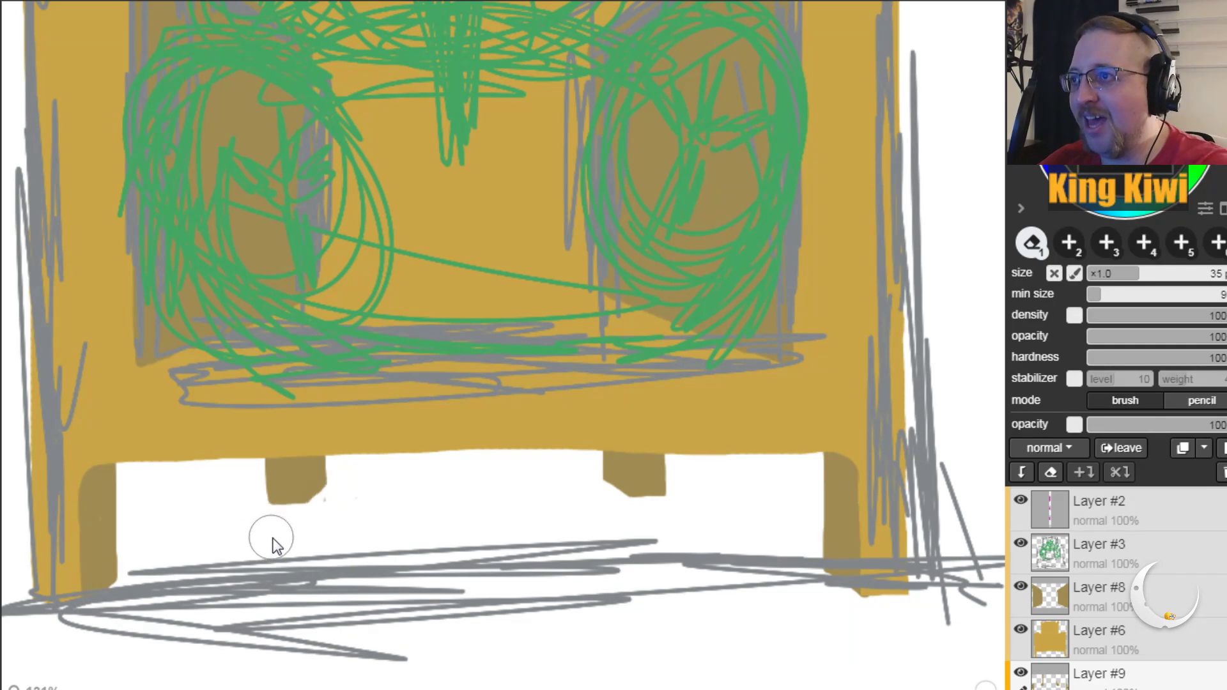
left_click_drag(323, 528, 264, 531)
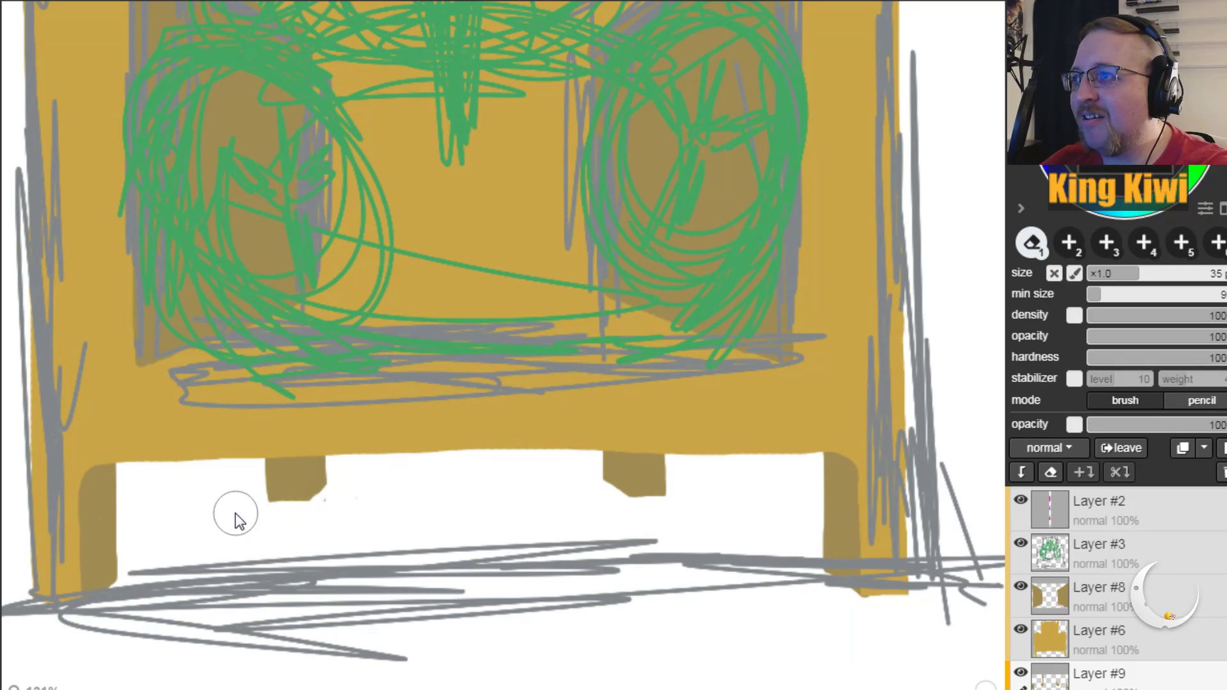
mouse_move(243, 467)
left_mouse_down()
mouse_move(238, 455)
mouse_move(241, 520)
mouse_move(244, 471)
mouse_move(248, 498)
left_mouse_up()
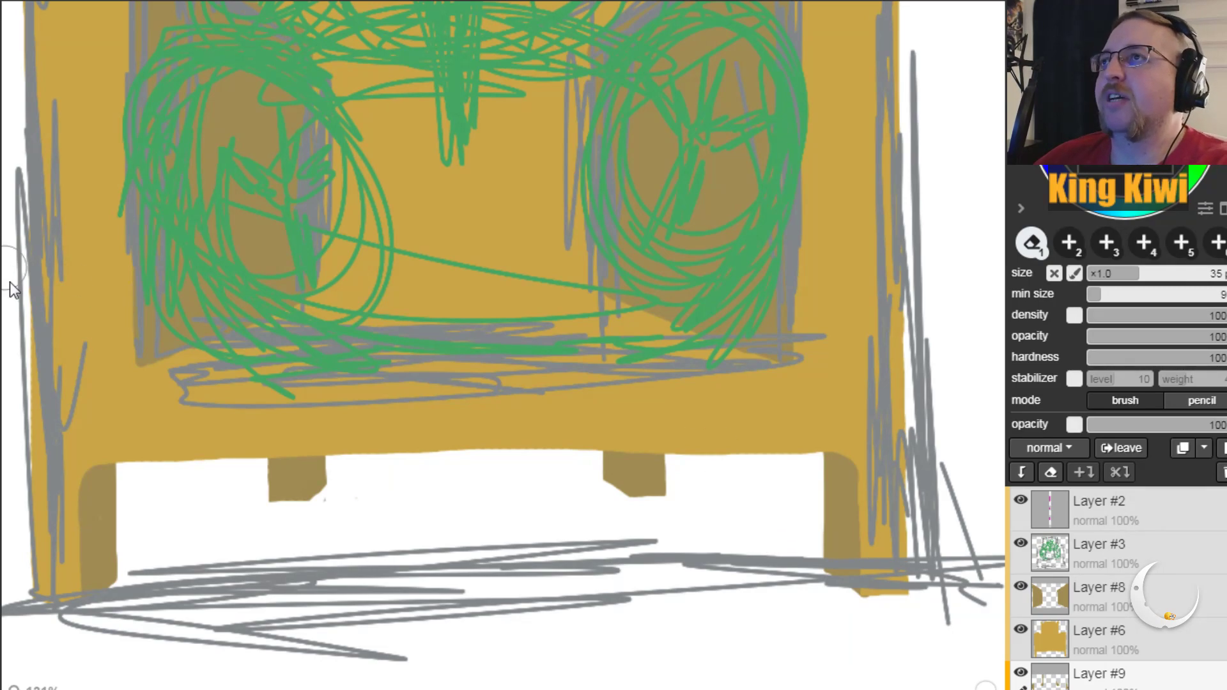
Step: Make Layer #8 the active layer, examine the seat and back legs up close, and switch to the brush
left_click(1095, 610)
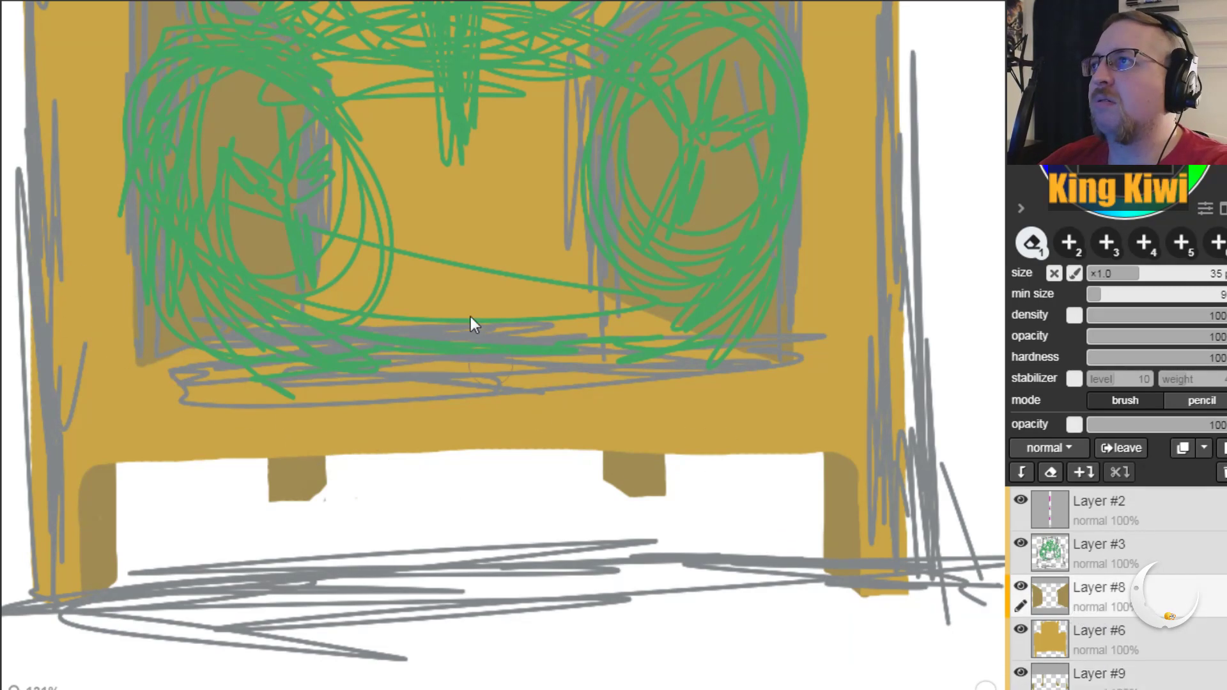
key("space")
mouse_move(649, 487)
left_mouse_down()
mouse_move(773, 512)
mouse_move(694, 598)
left_mouse_up()
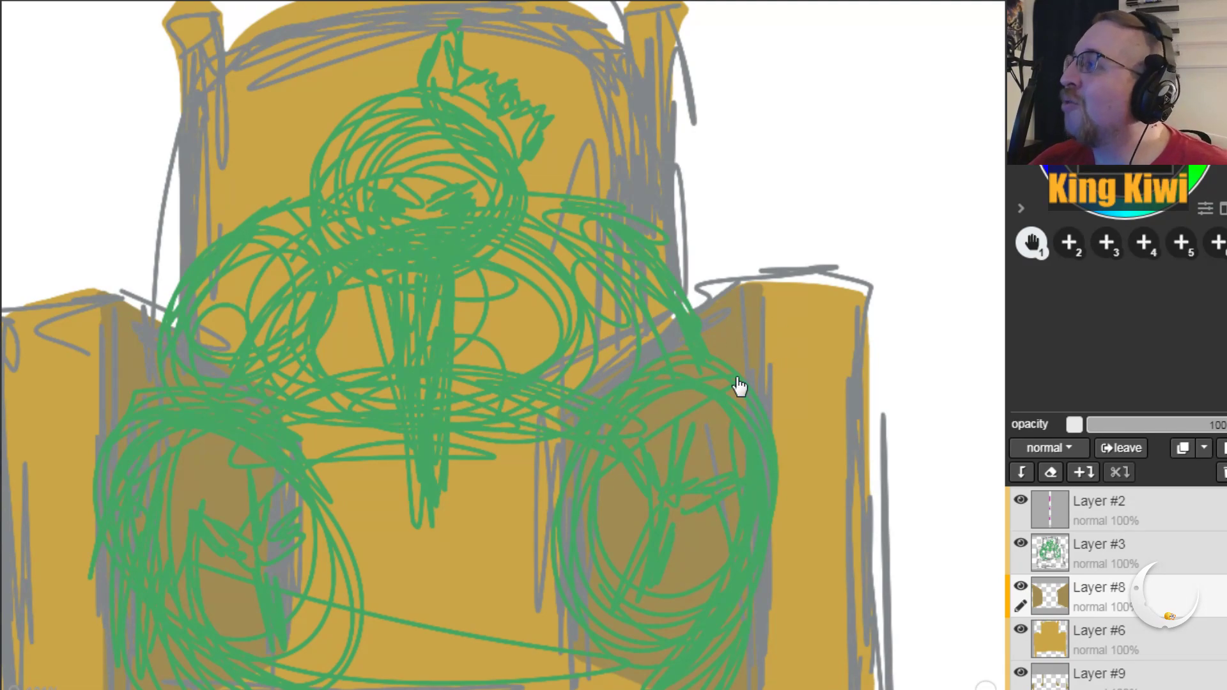
left_click_drag(427, 435, 424, 556)
mouse_move(539, 665)
left_mouse_down()
mouse_move(466, 386)
mouse_move(530, 230)
left_mouse_up()
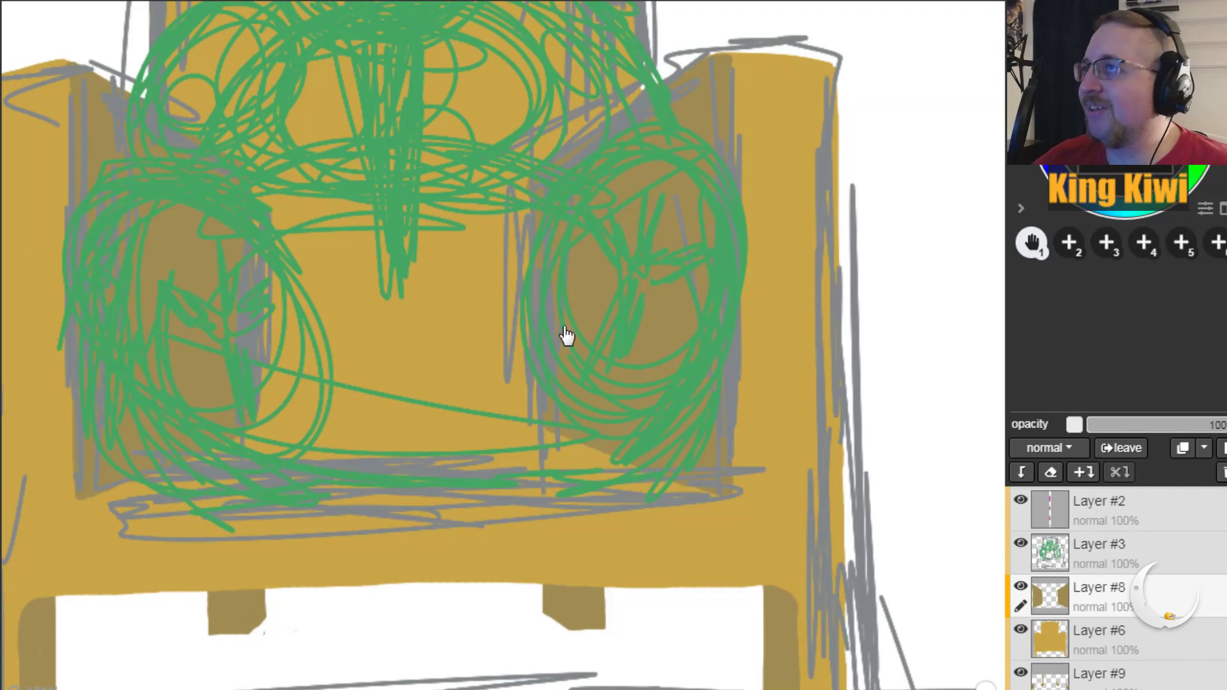
scroll(255, 479, "up", 3)
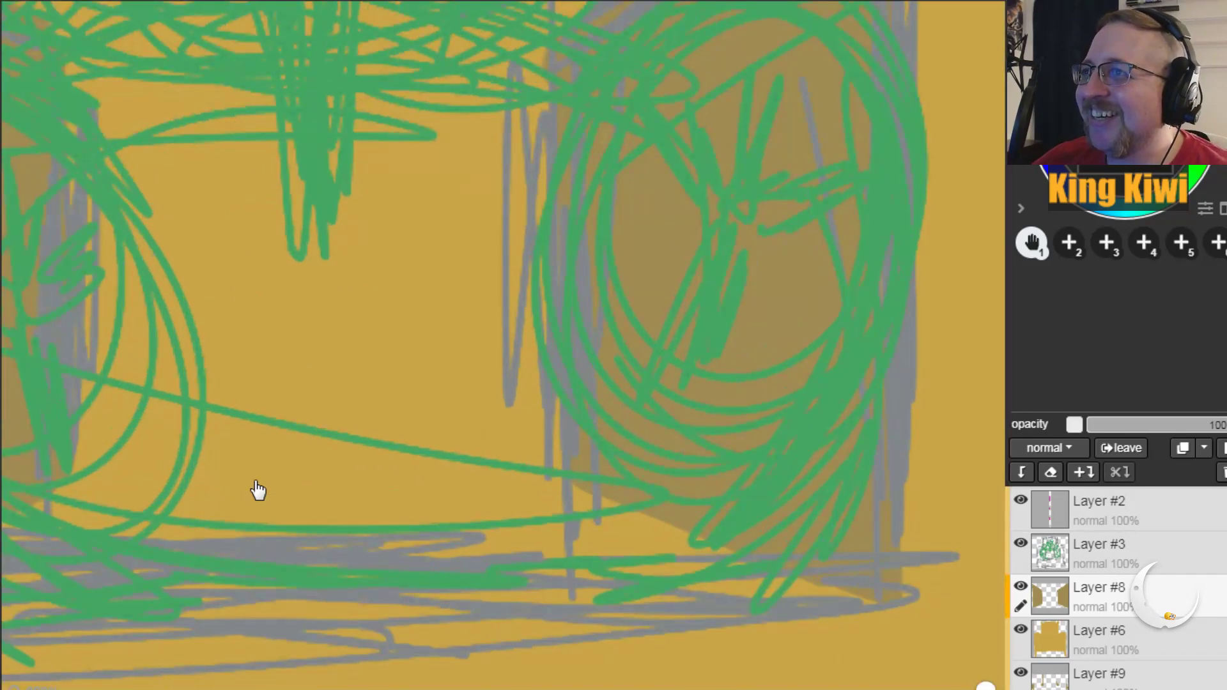
scroll(274, 460, "down", 4)
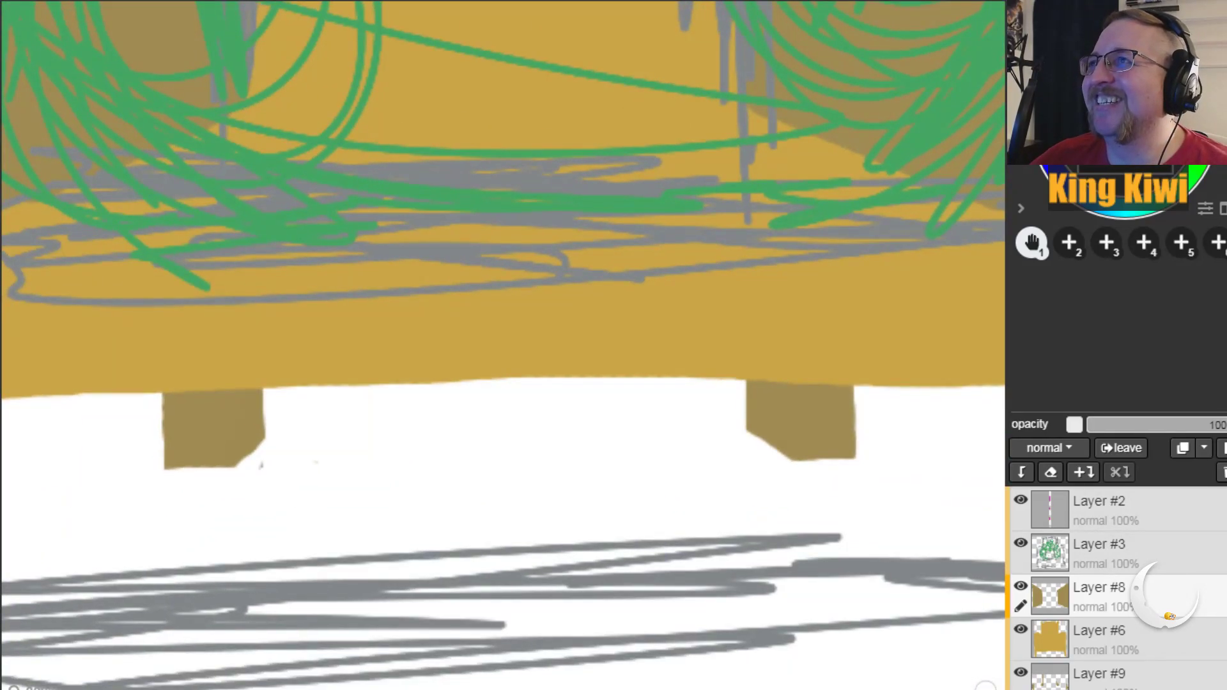
scroll(310, 64, "up", 3)
scroll(270, 446, "down", 2)
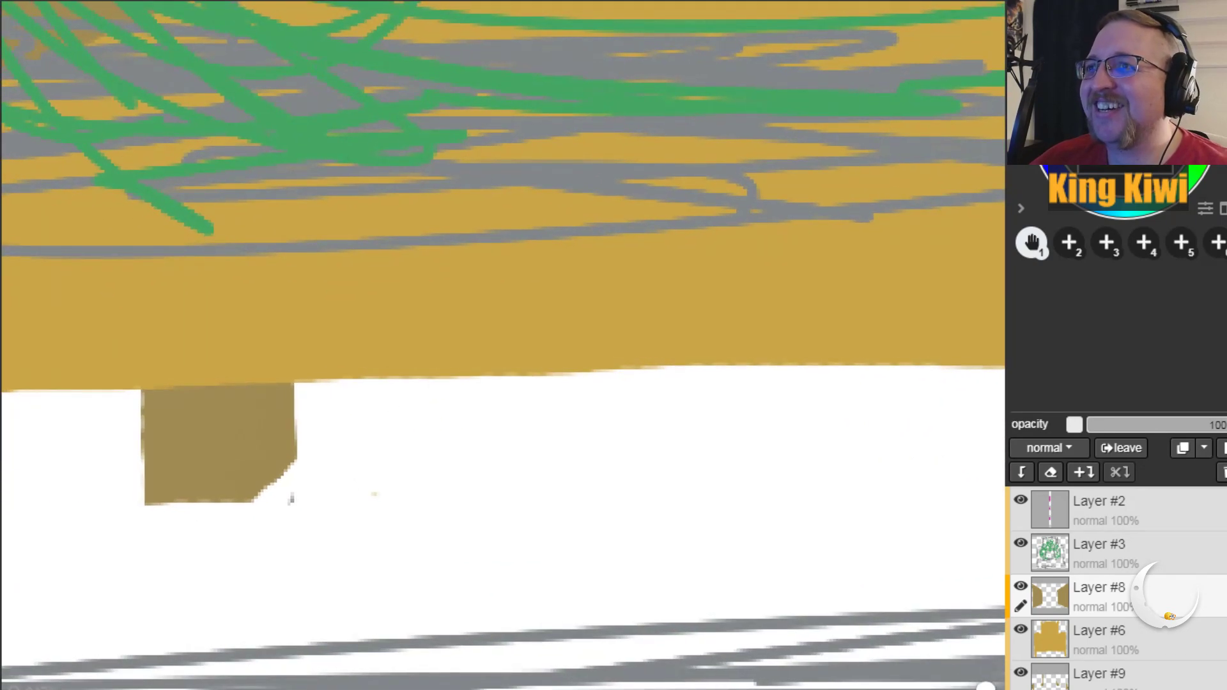
key("b")
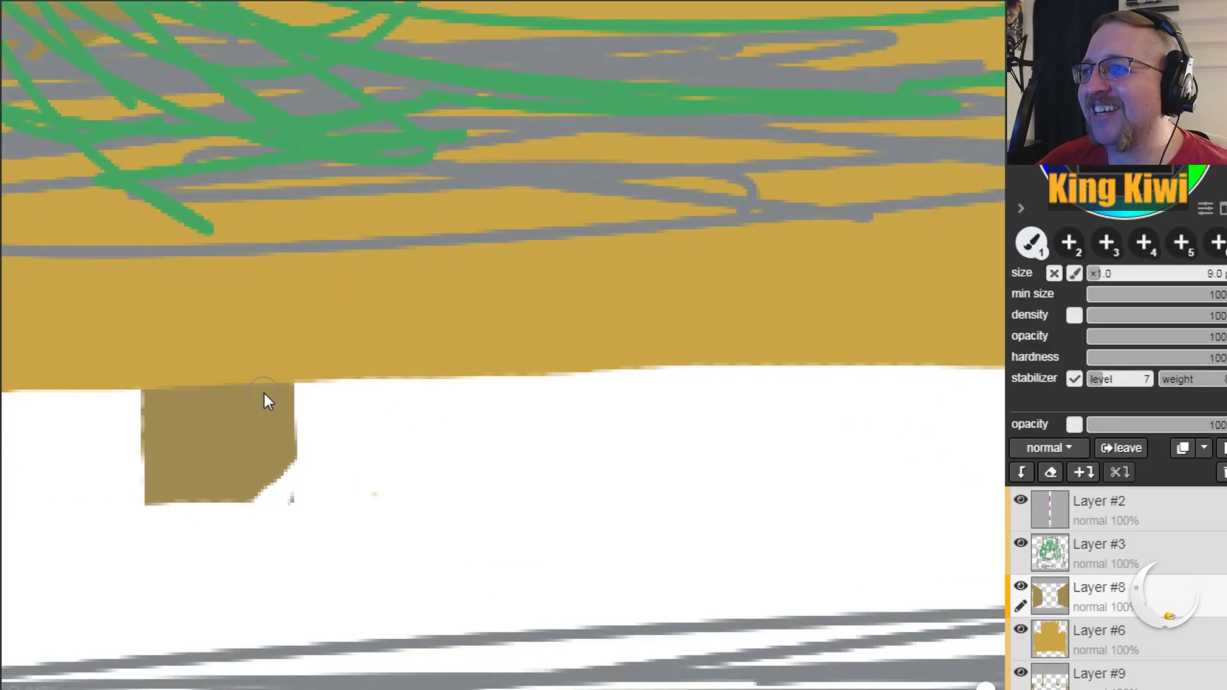
Step: Paint the inner side of the chair's left foot dark brown on Layer #9 with a size 6 brush
left_click(1094, 275)
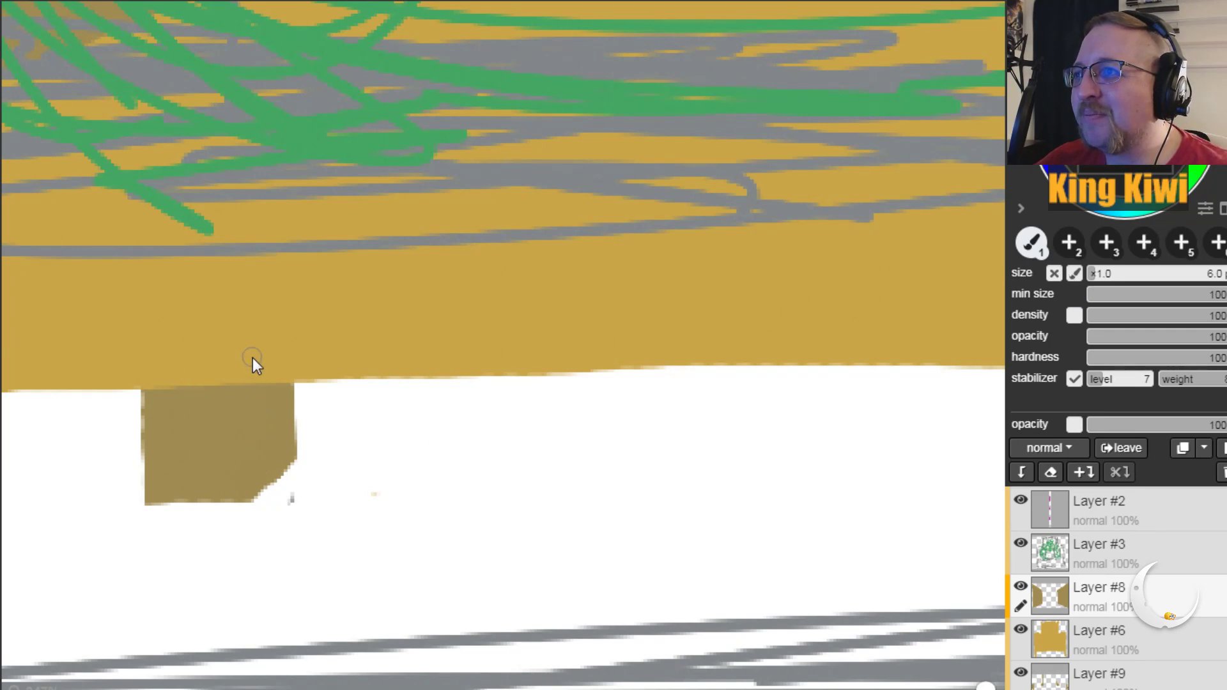
key("ctrl+z")
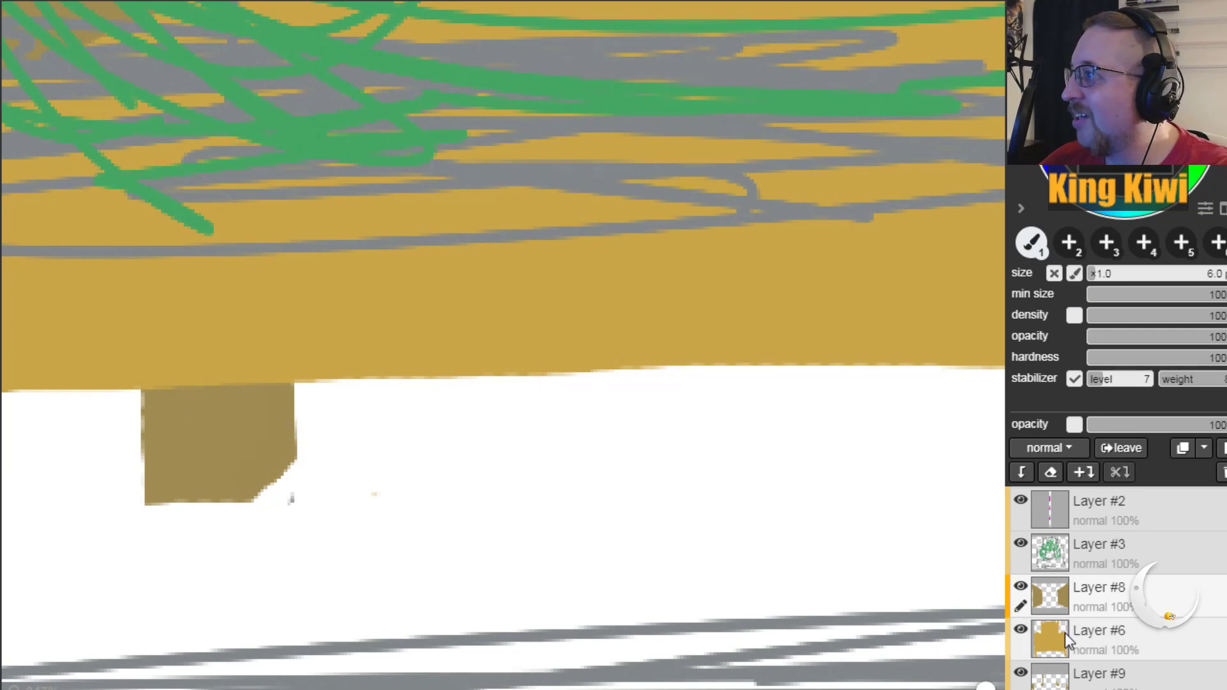
left_click(1066, 679)
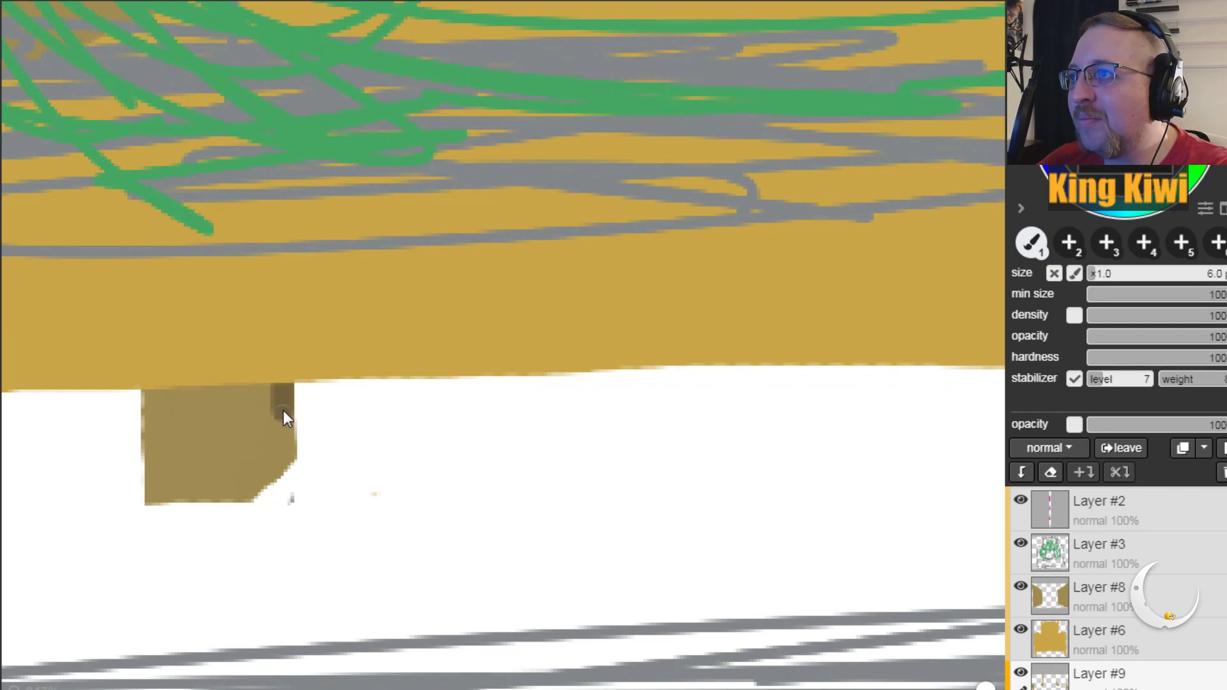
mouse_move(285, 451)
left_mouse_down()
mouse_move(254, 484)
mouse_move(255, 382)
left_mouse_up()
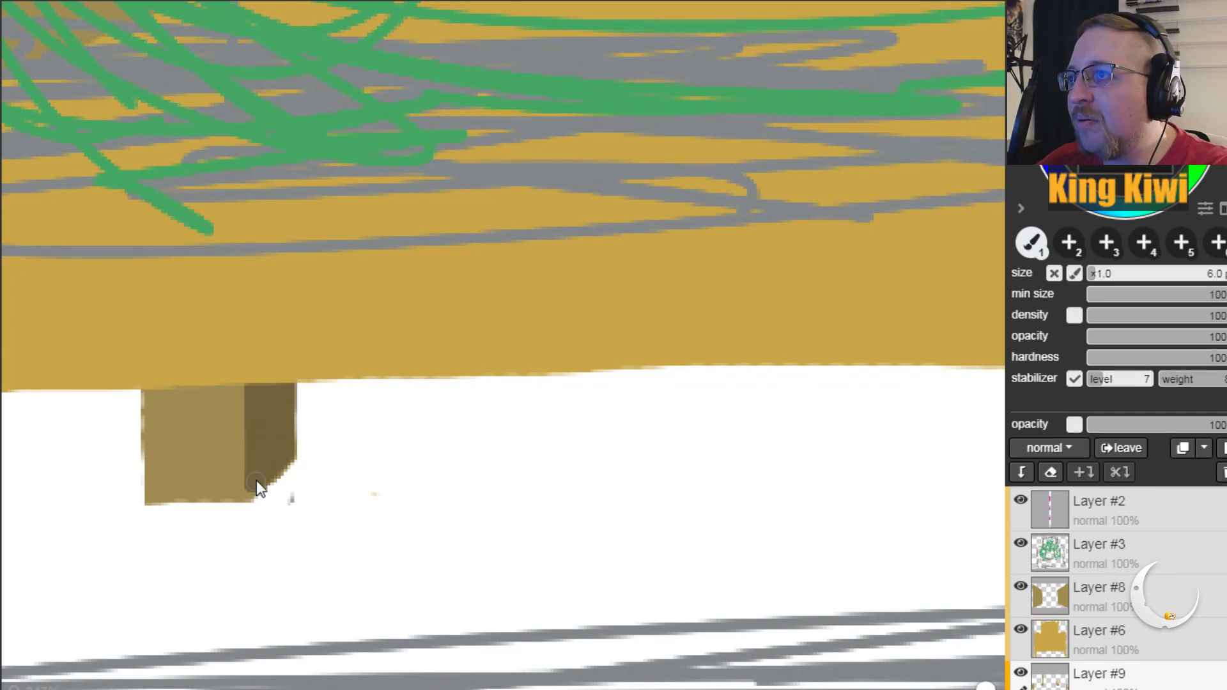
left_click_drag(252, 489, 266, 450)
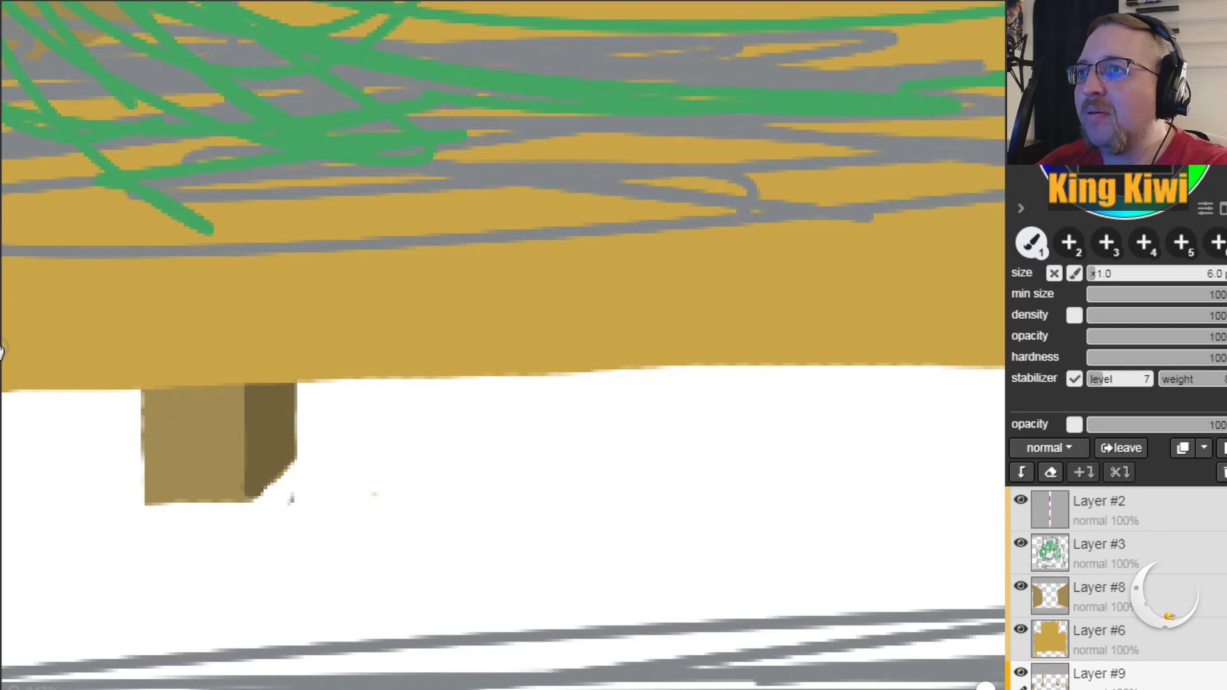
Step: Fill the inner side of the chair's right foot with the same dark brown shade
key("space")
mouse_move(781, 520)
left_mouse_down()
mouse_move(436, 507)
mouse_move(202, 400)
left_mouse_up()
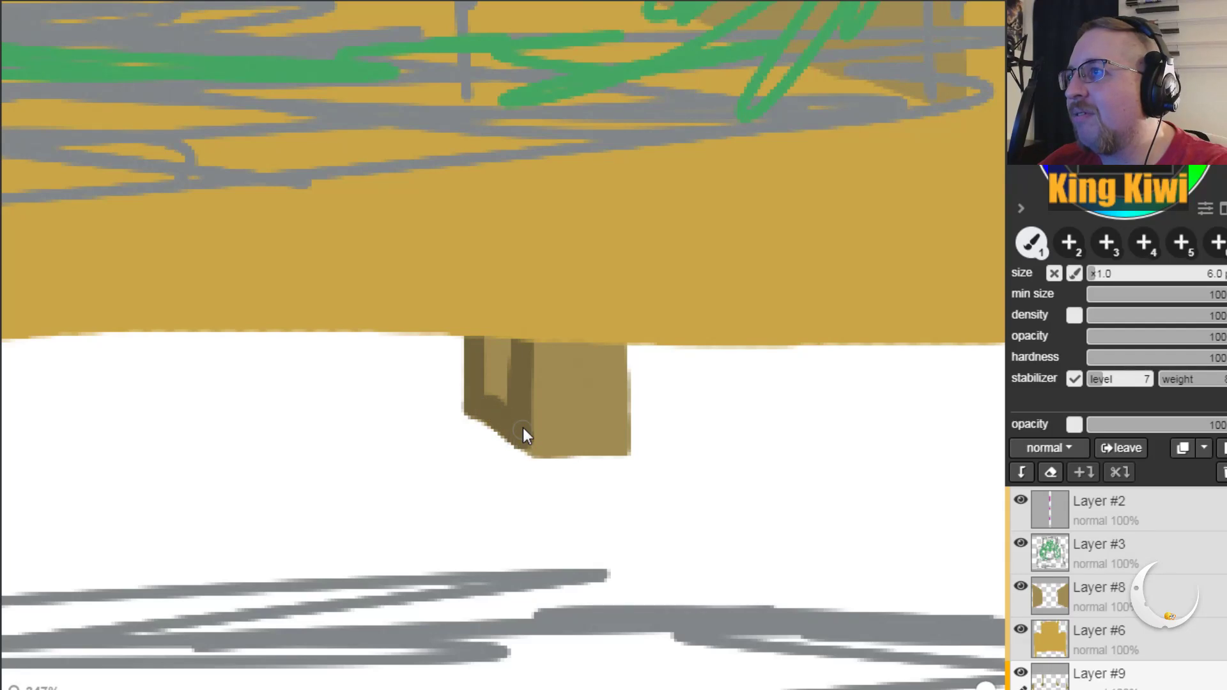
left_click_drag(495, 341, 486, 387)
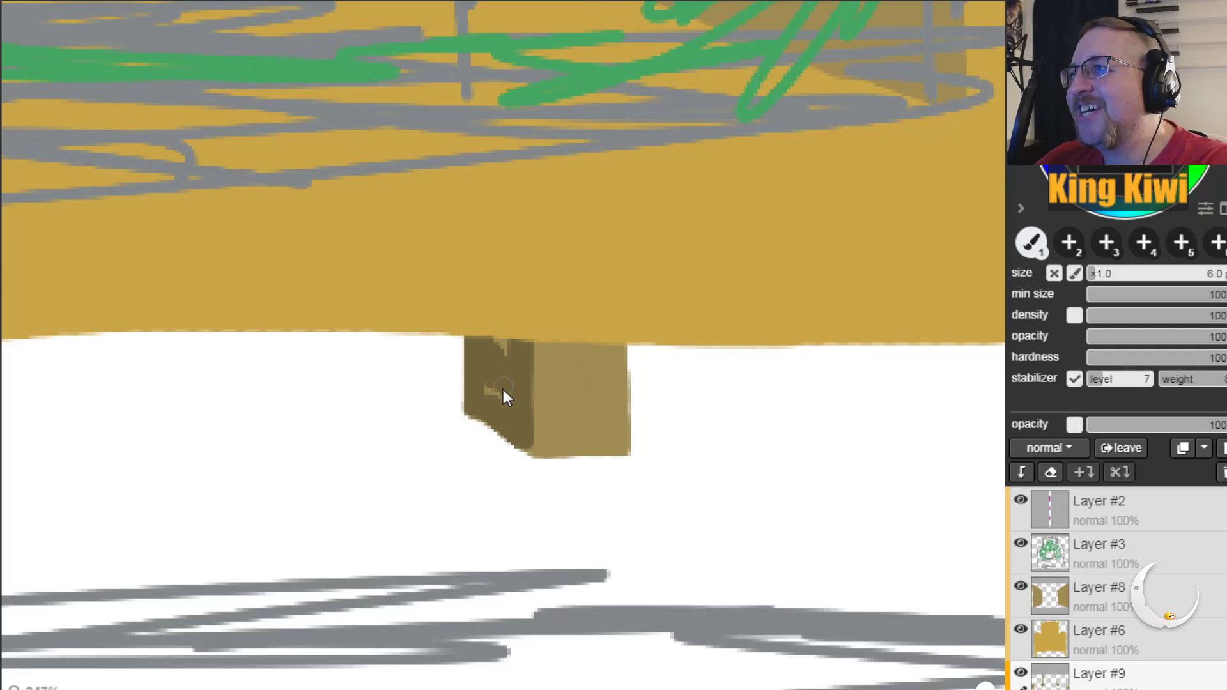
left_click_drag(498, 346, 506, 391)
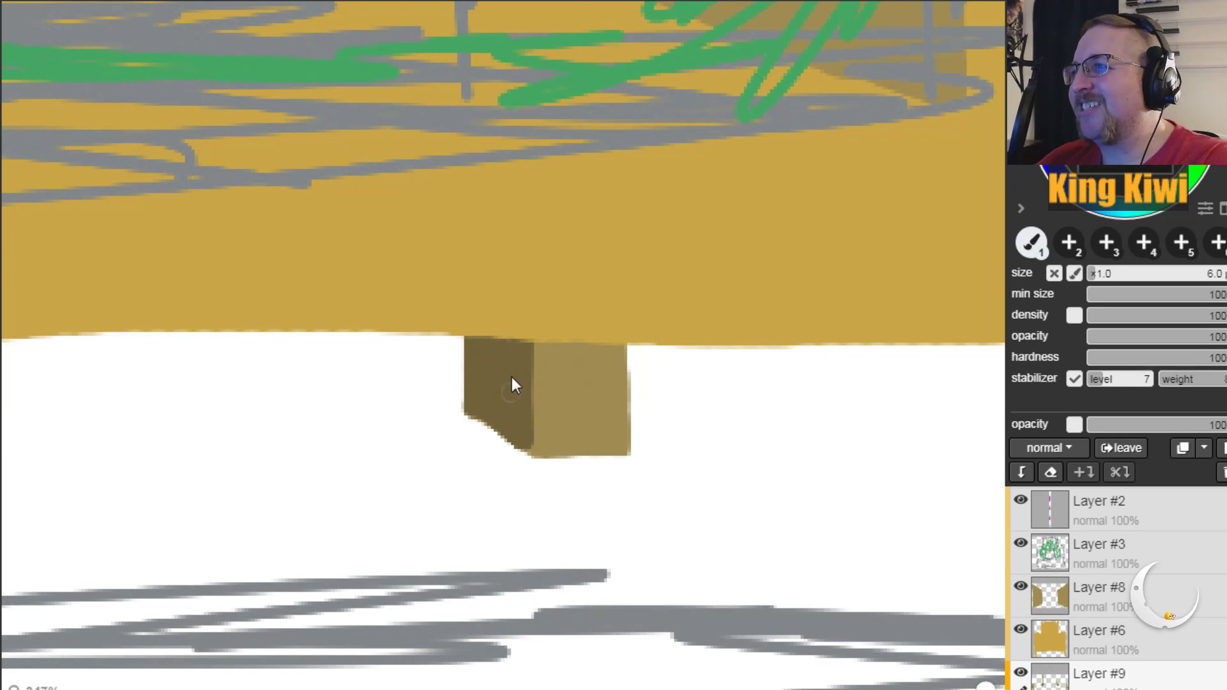
Step: Shade the inner half of the left post's pointed cap on Layer #8 in the armrest's darker tan, with a size 5 brush
key("space")
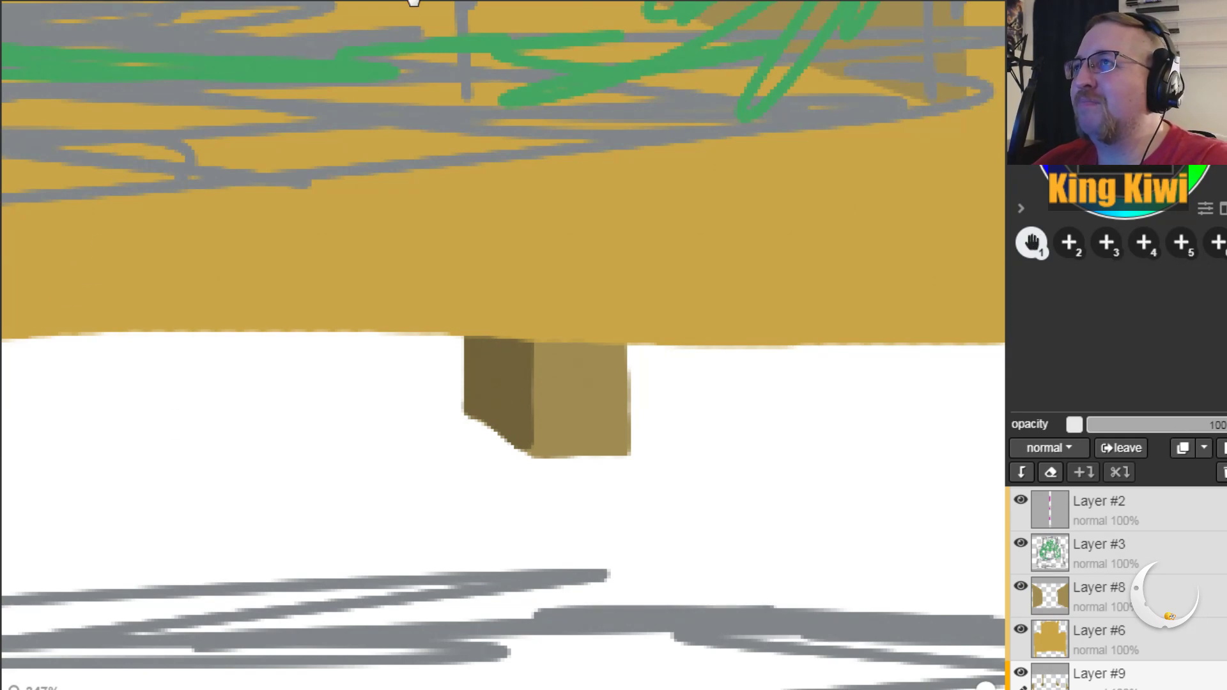
scroll(505, 353, "down", 2)
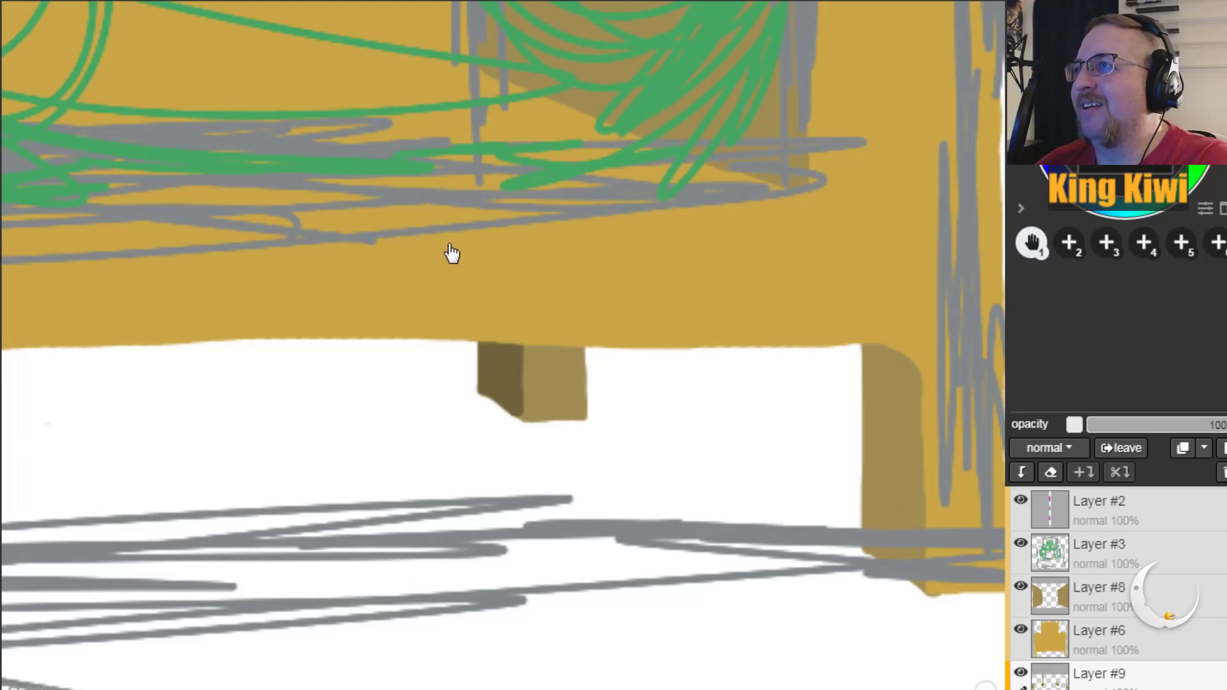
left_click_drag(351, 274, 540, 502)
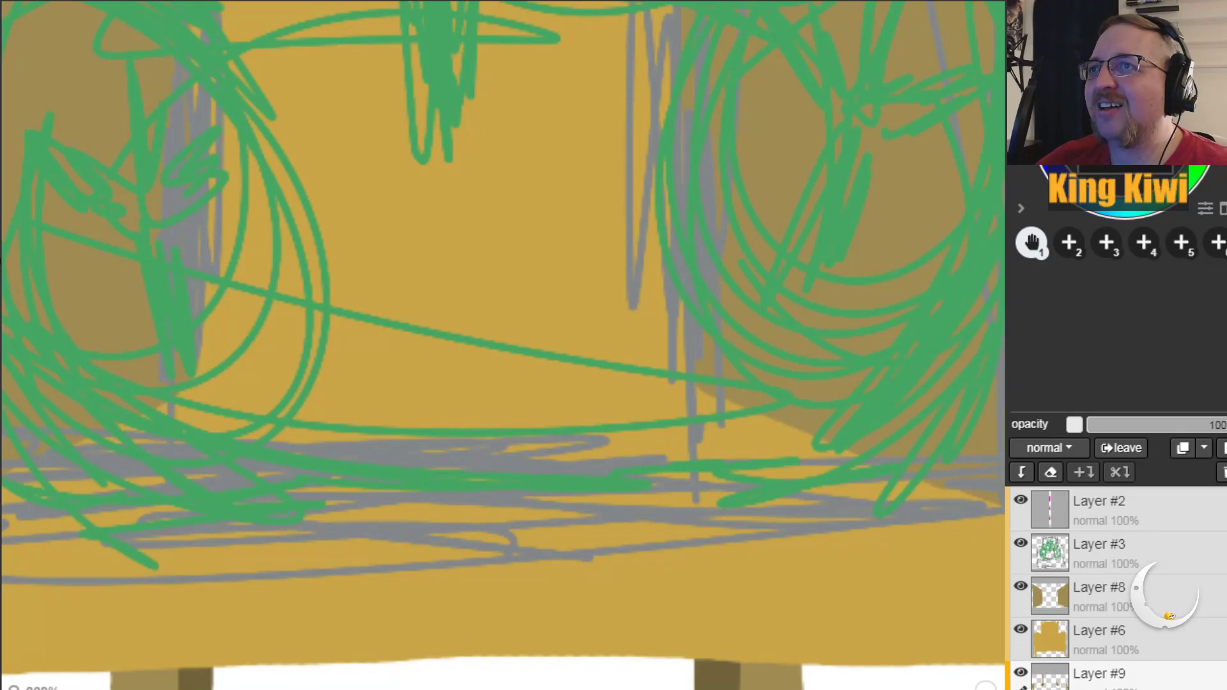
key("e")
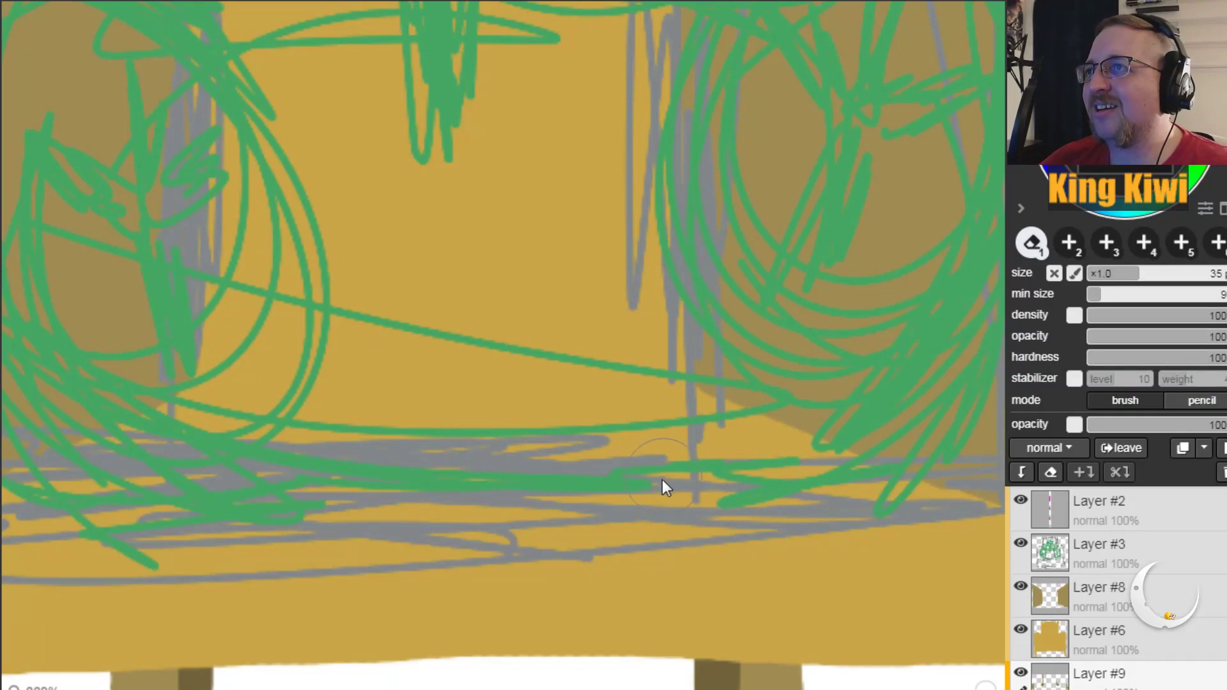
key("h")
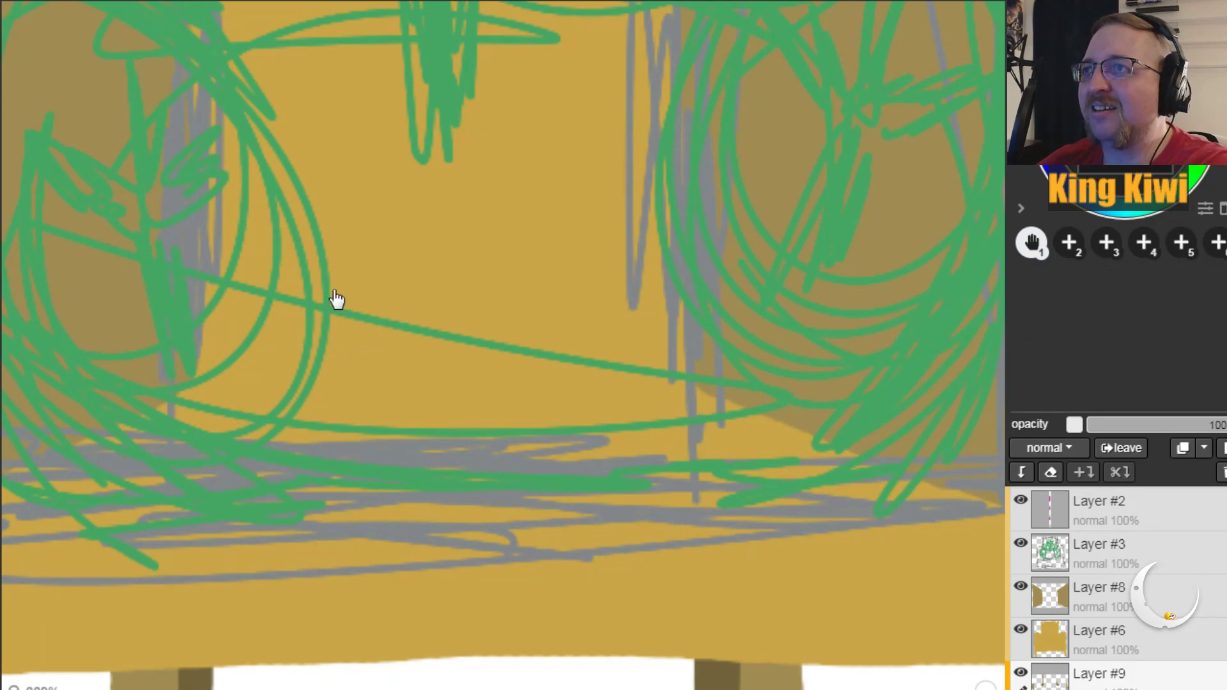
scroll(578, 329, "down", 6)
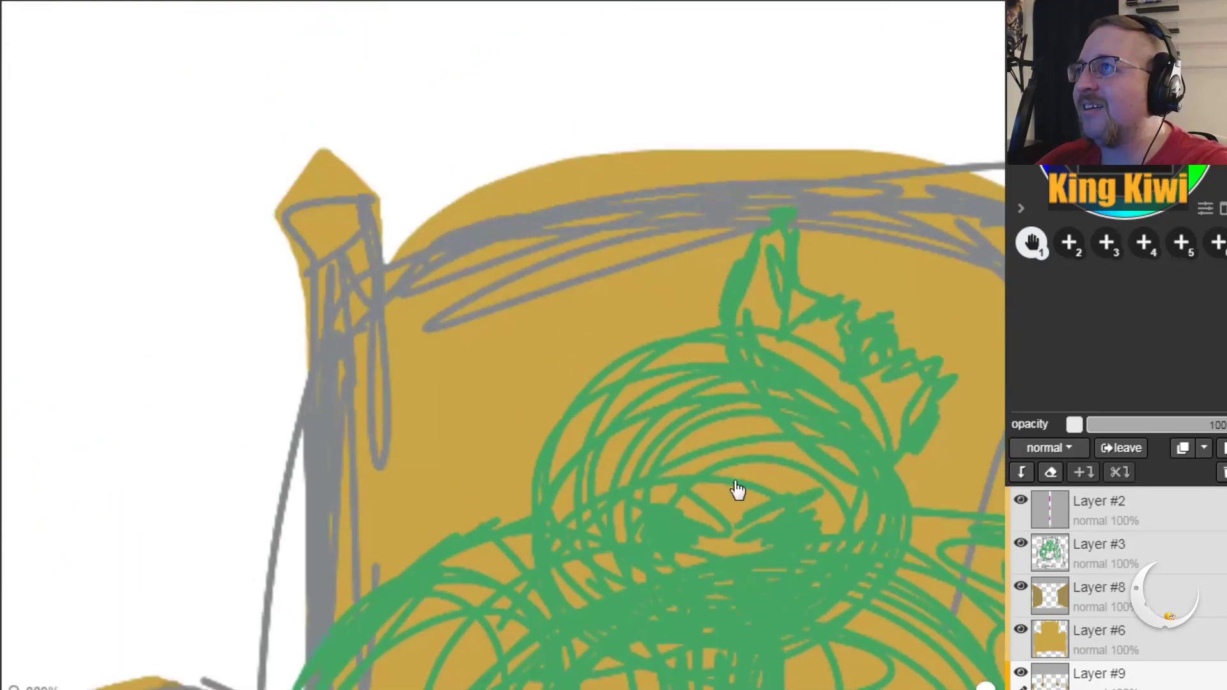
left_click_drag(738, 489, 696, 501)
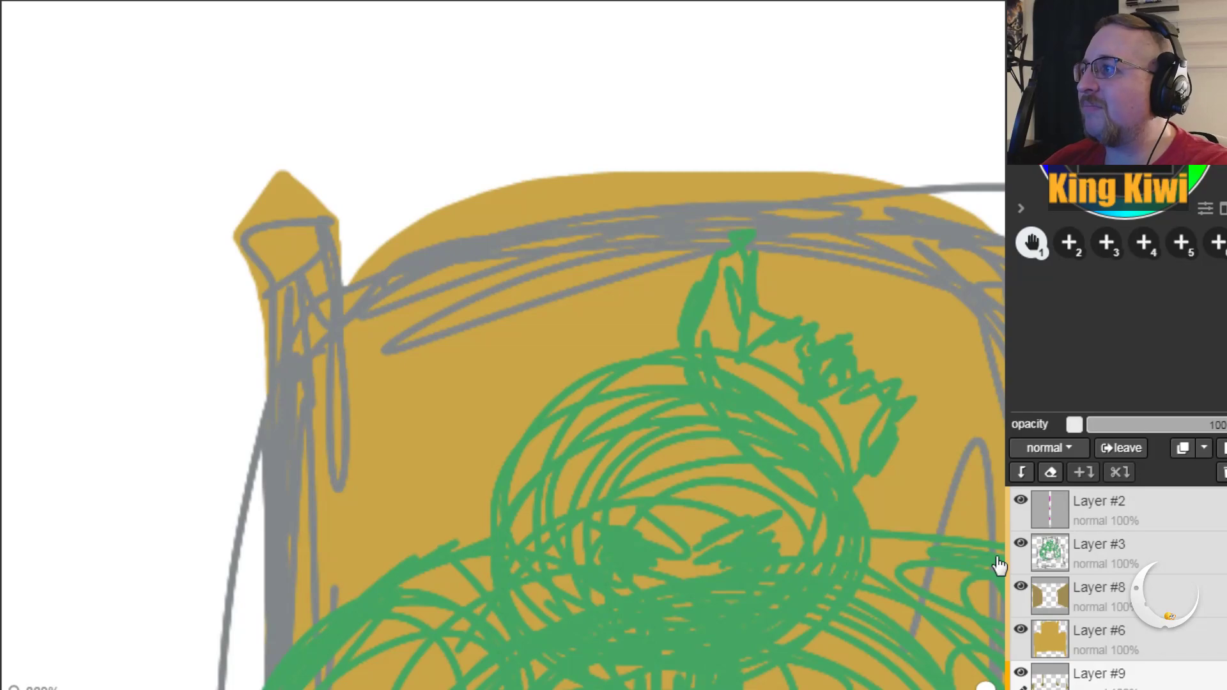
left_click(1065, 593)
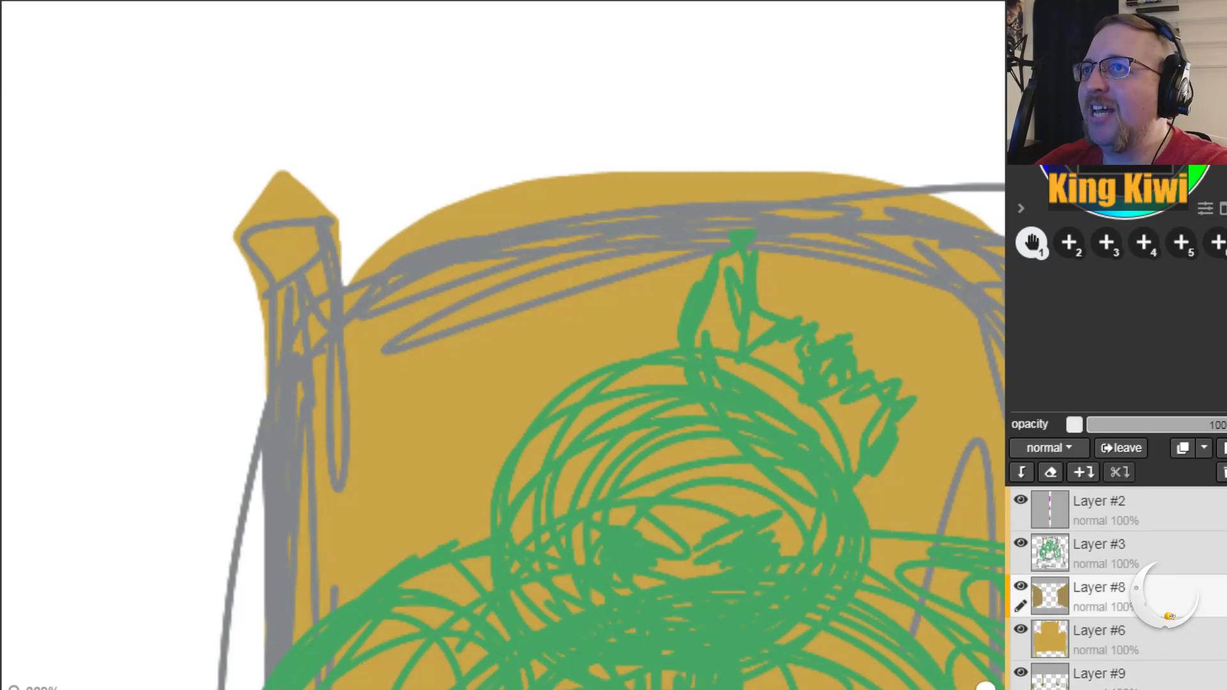
key("b")
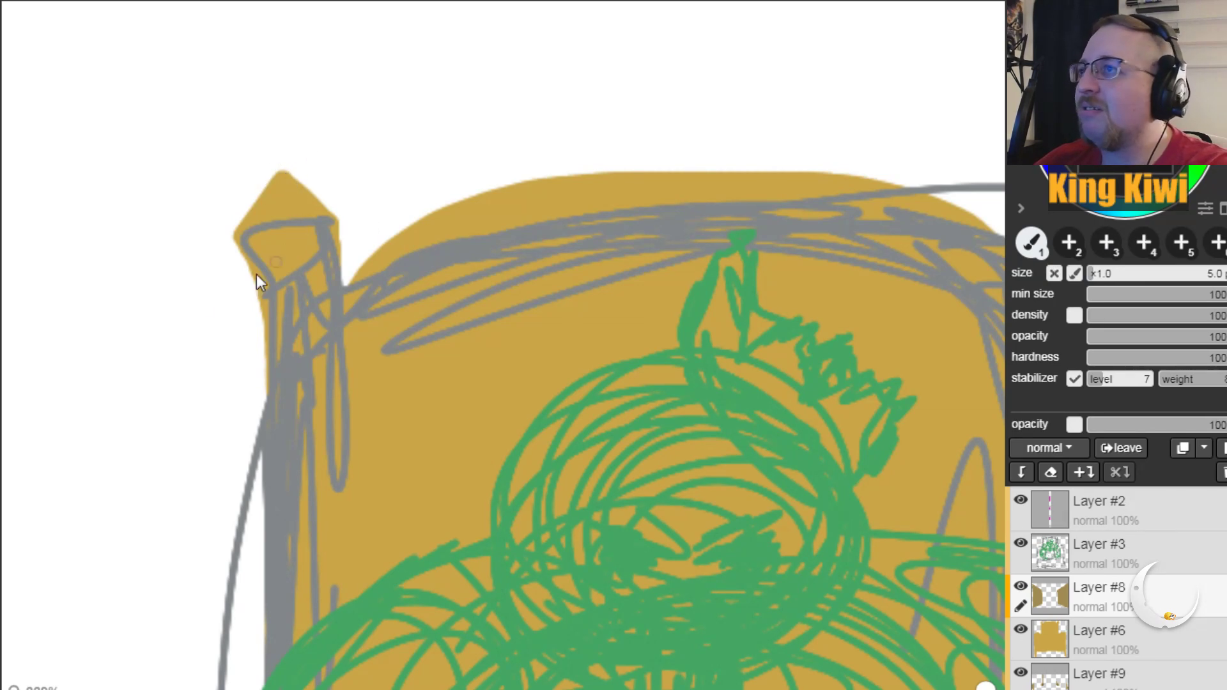
key("h")
scroll(186, 301, "down", 3)
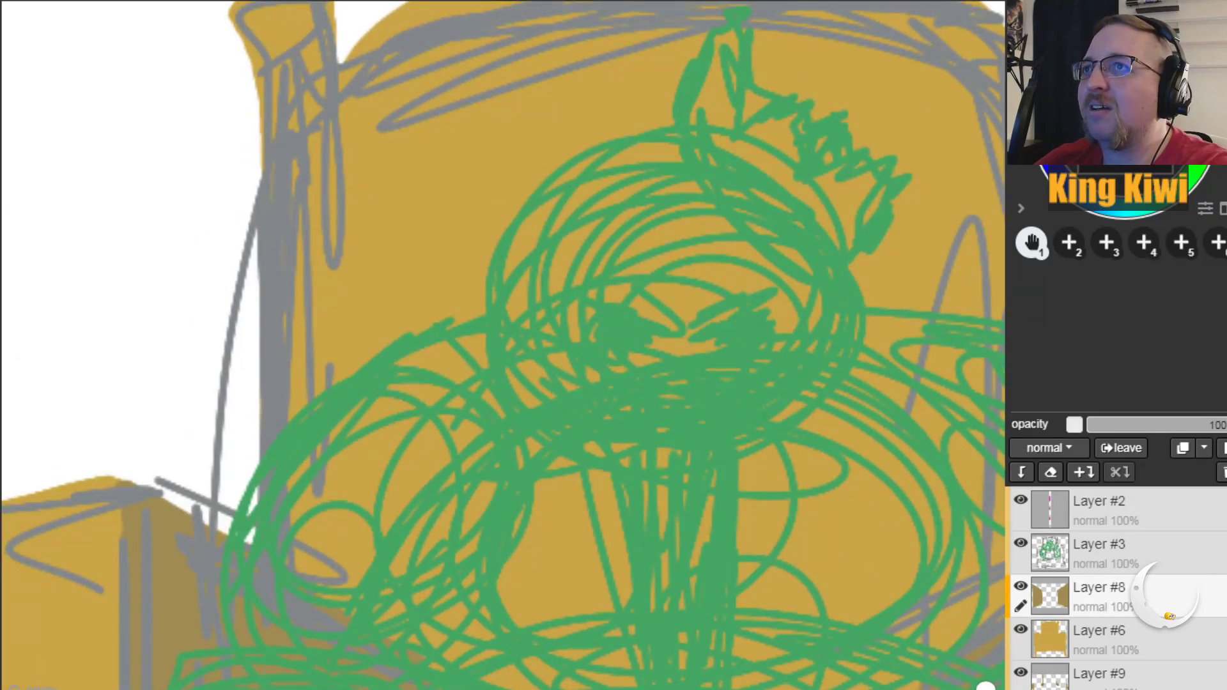
key("i")
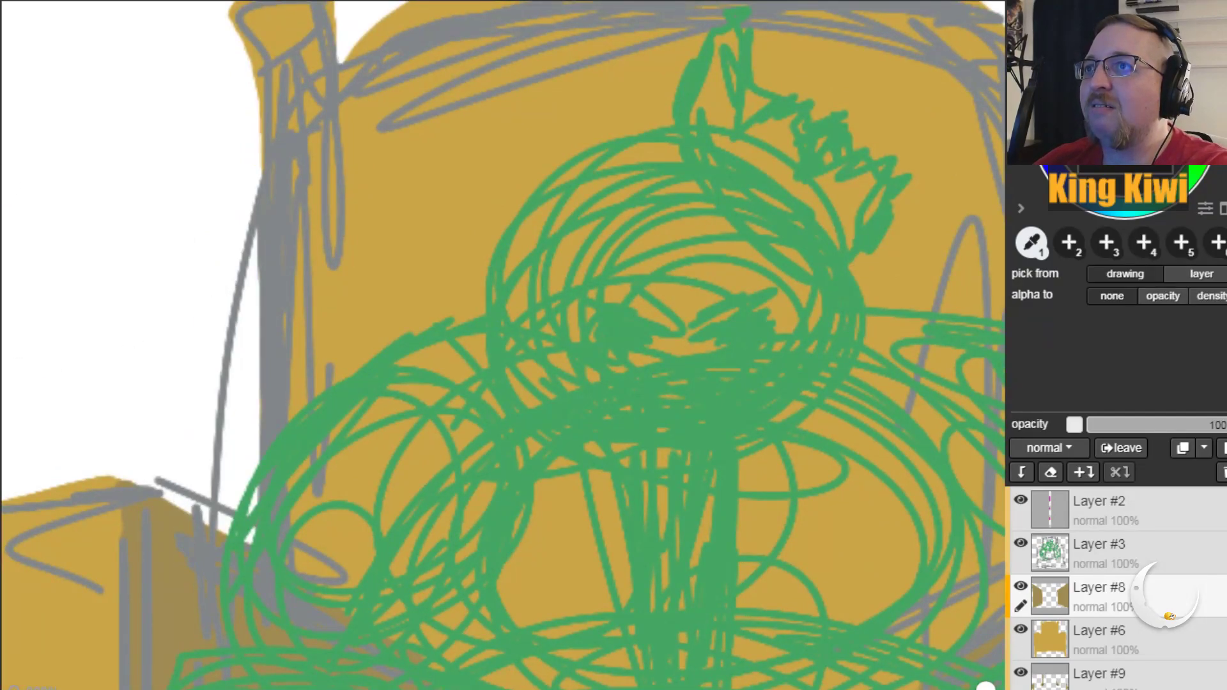
key("b")
scroll(397, 326, "down", 4)
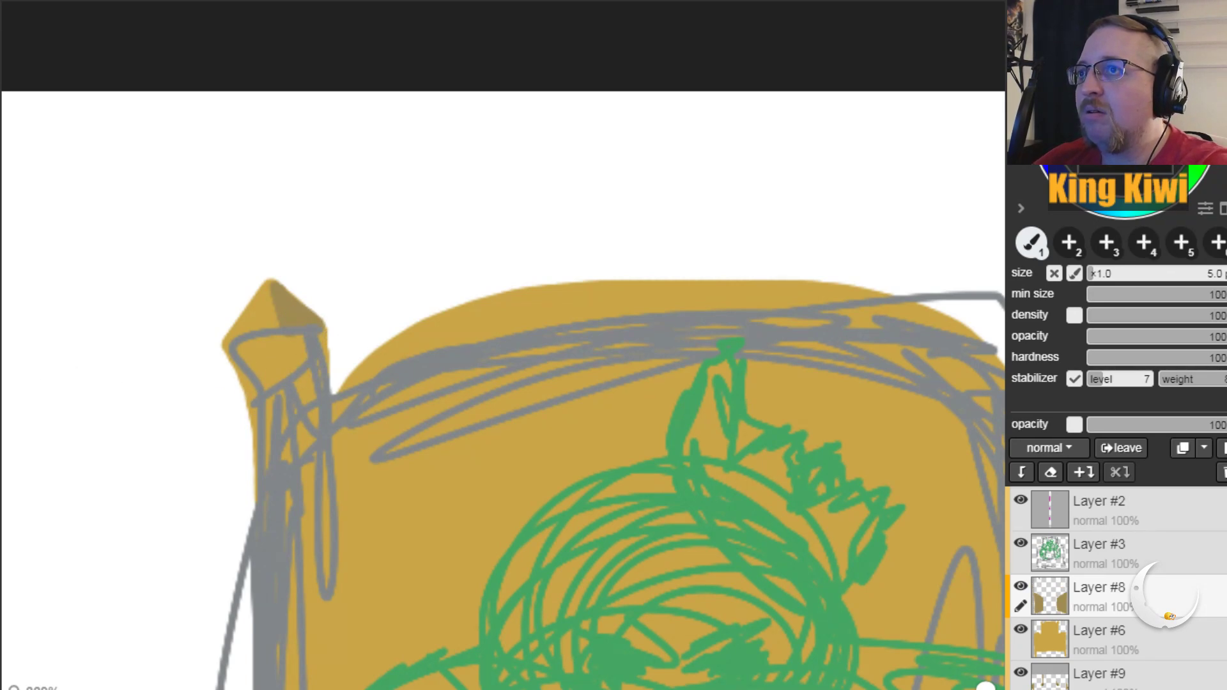
Step: Shade the inner half of the right post's pointed cap in the same darker tan, redoing the stroke that misses the centre edge
key("h")
left_click_drag(498, 432, 376, 471)
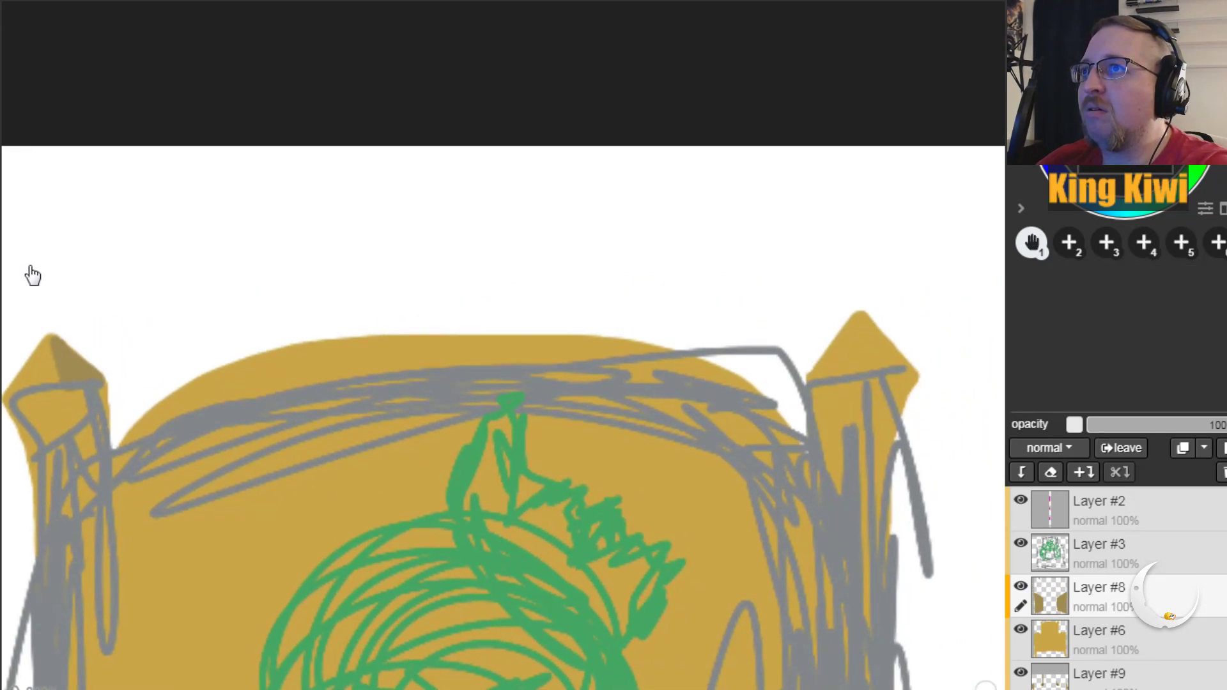
key("b")
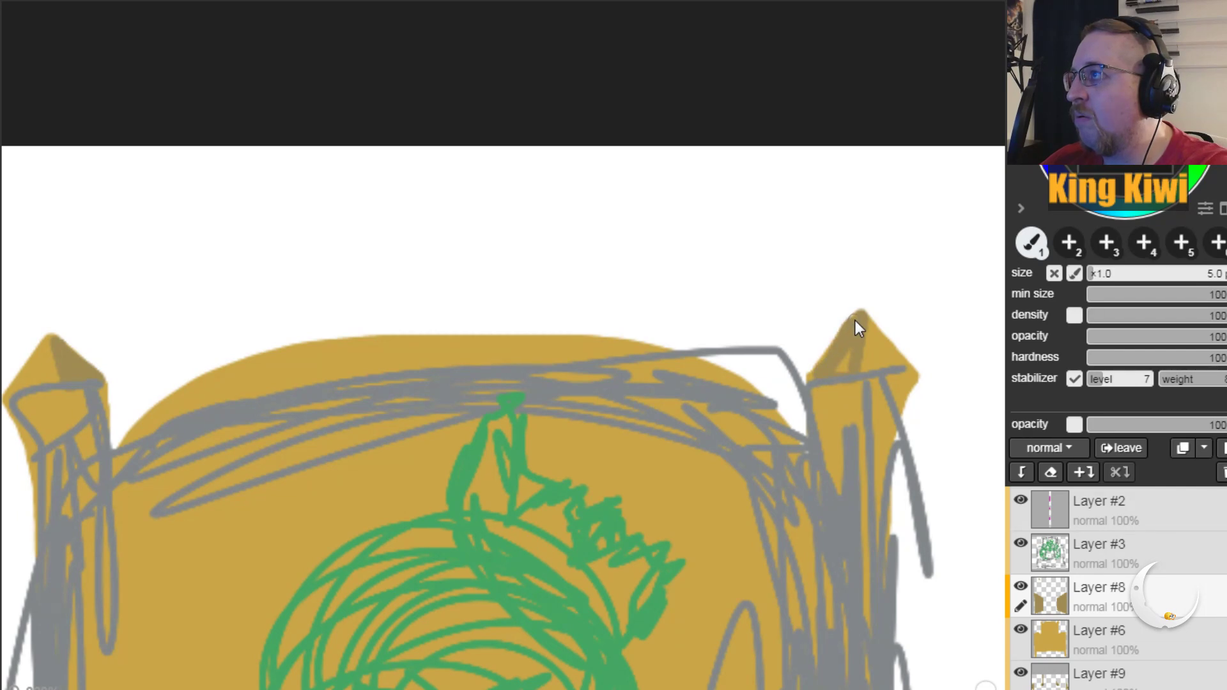
key("ctrl+z")
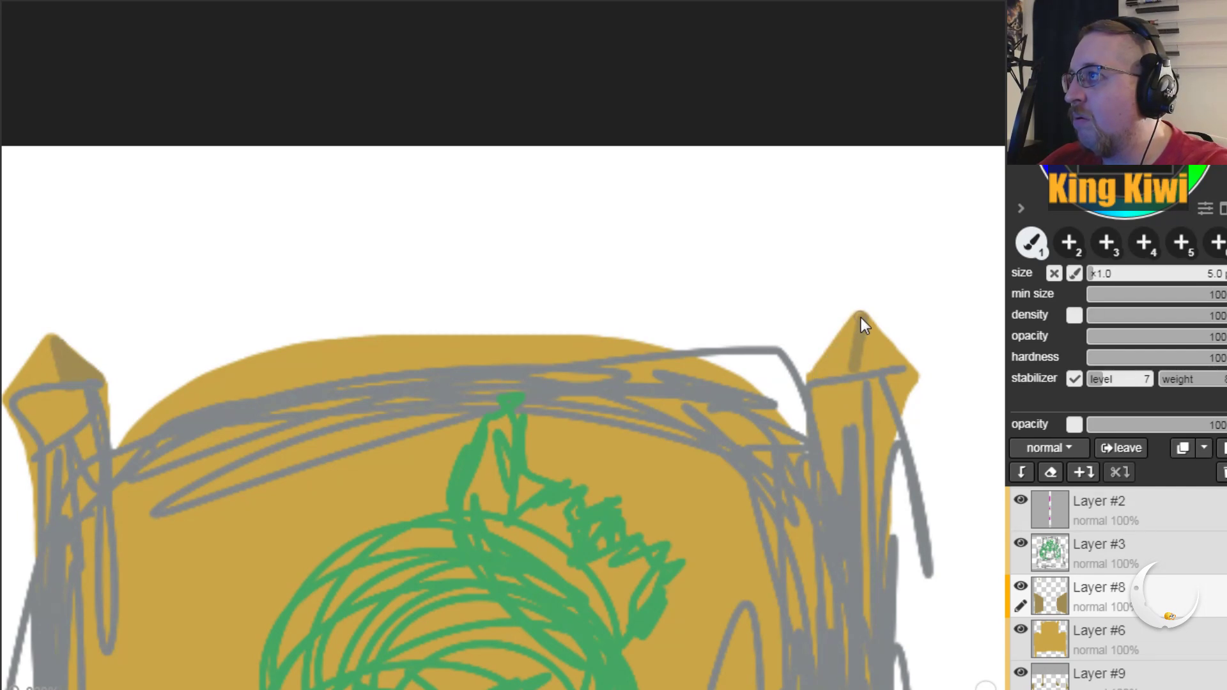
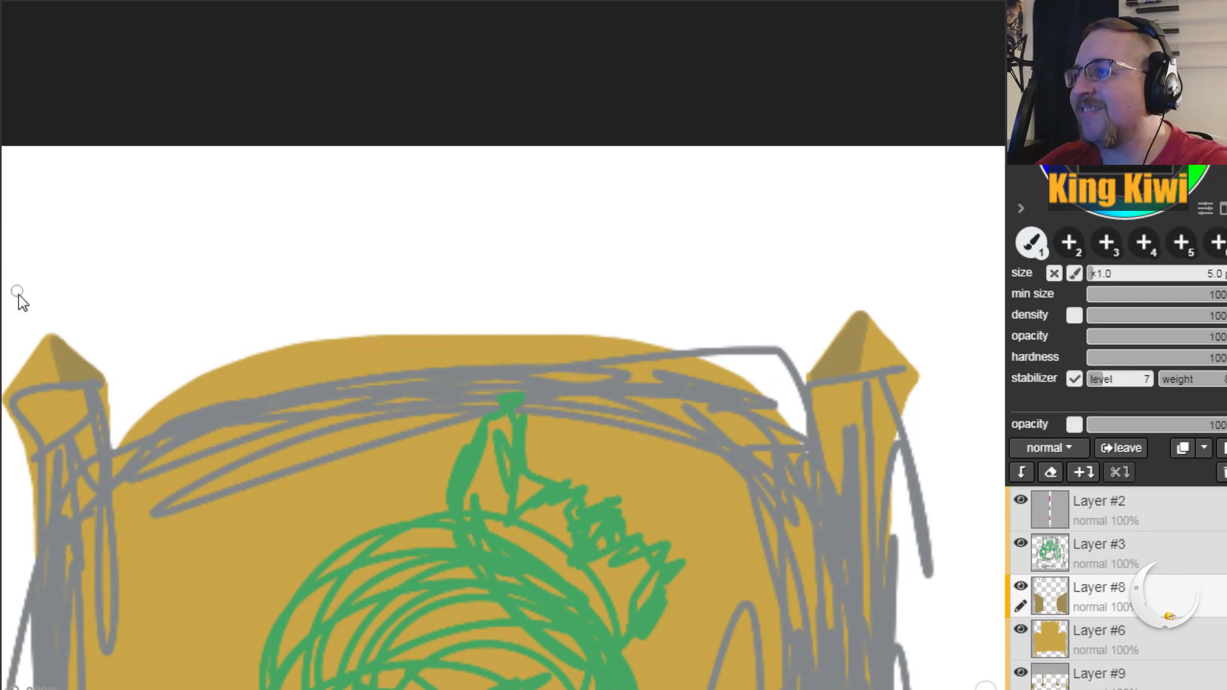
Step: Hide the rough sketch on Layer #3 so only the chair's colour shapes show
key("space")
mouse_move(351, 575)
left_mouse_down()
mouse_move(466, 371)
mouse_move(493, 356)
left_mouse_up()
left_click_drag(486, 544, 471, 307)
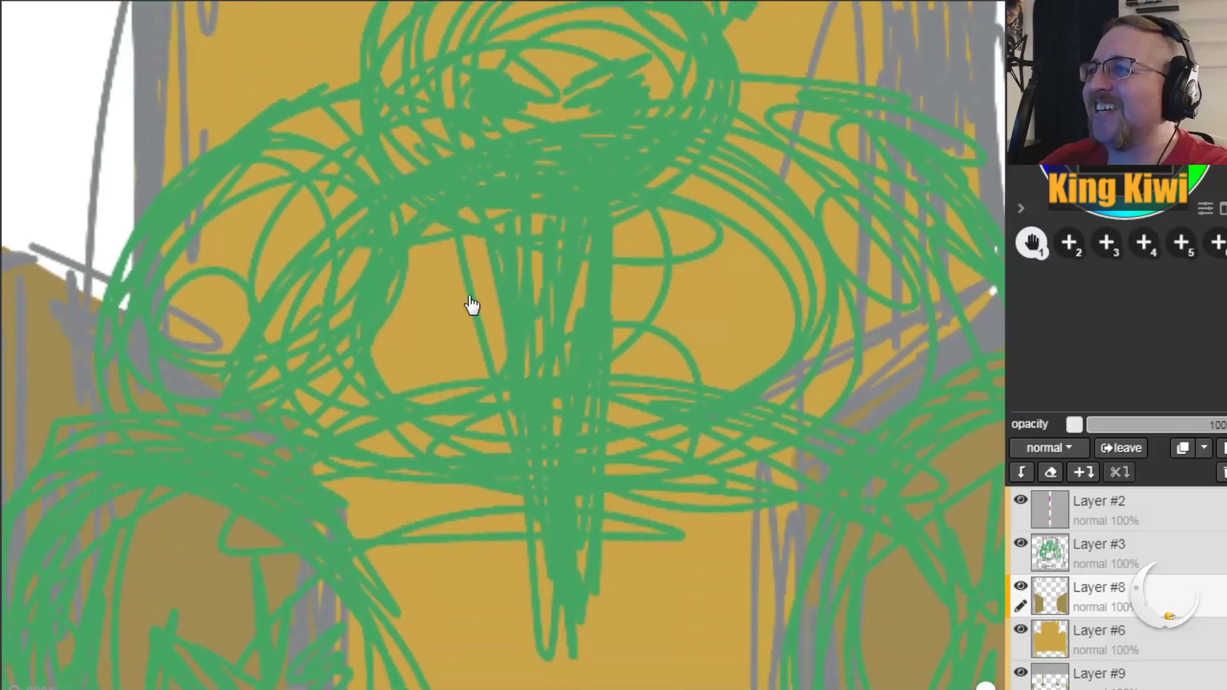
mouse_move(452, 515)
left_mouse_down()
mouse_move(654, 268)
mouse_move(751, 433)
mouse_move(712, 307)
mouse_move(611, 359)
mouse_move(312, 442)
mouse_move(430, 405)
mouse_move(405, 578)
mouse_move(458, 567)
mouse_move(465, 529)
mouse_move(614, 395)
left_mouse_up()
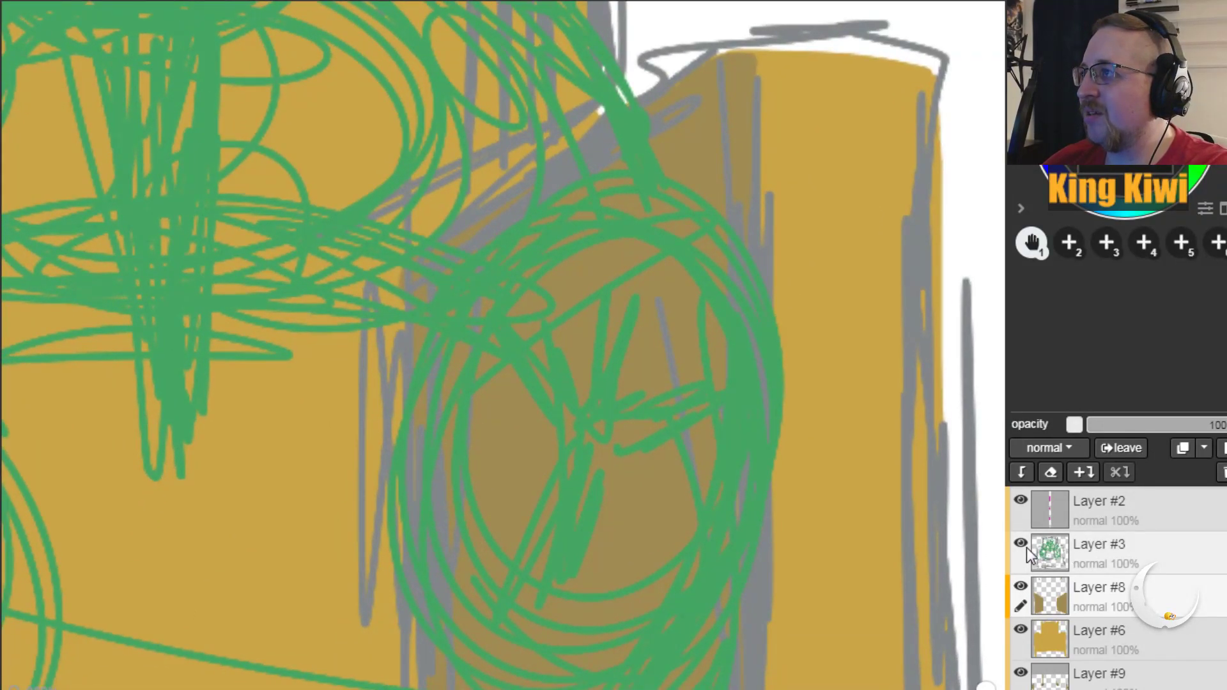
left_click(1020, 545)
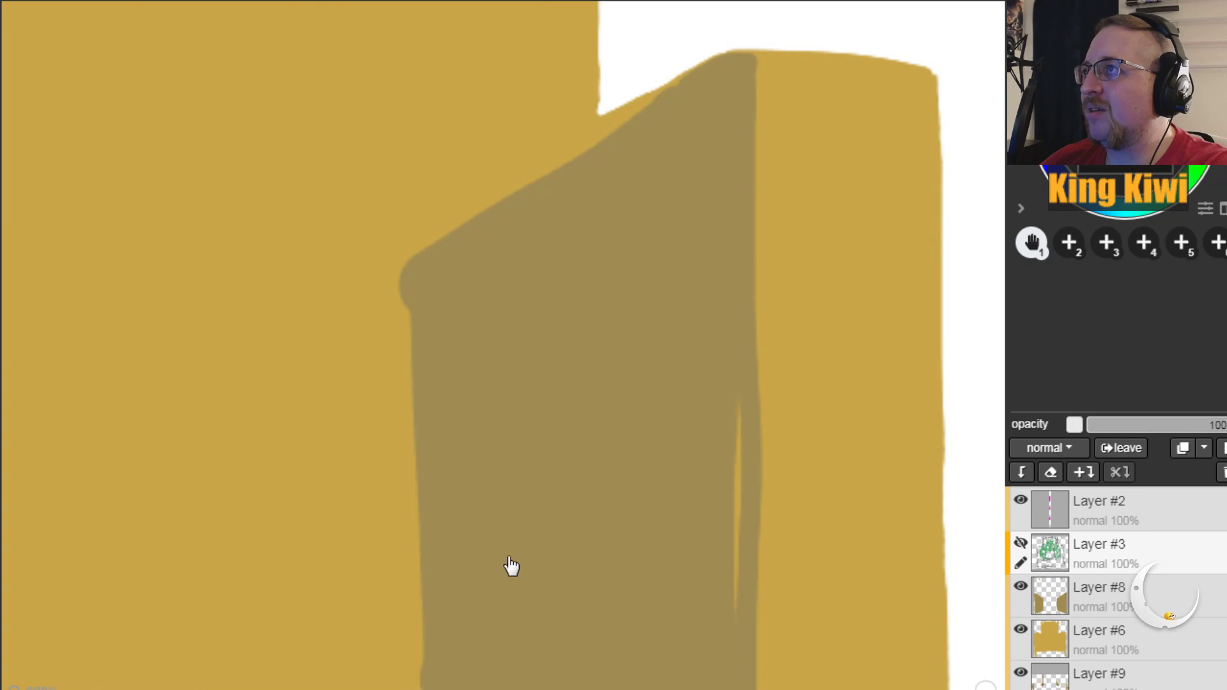
Step: Extend the darker tan shading up to the right armrest's sloping top edge on Layer #8 with a size 12 brush
left_click_drag(258, 376, 432, 539)
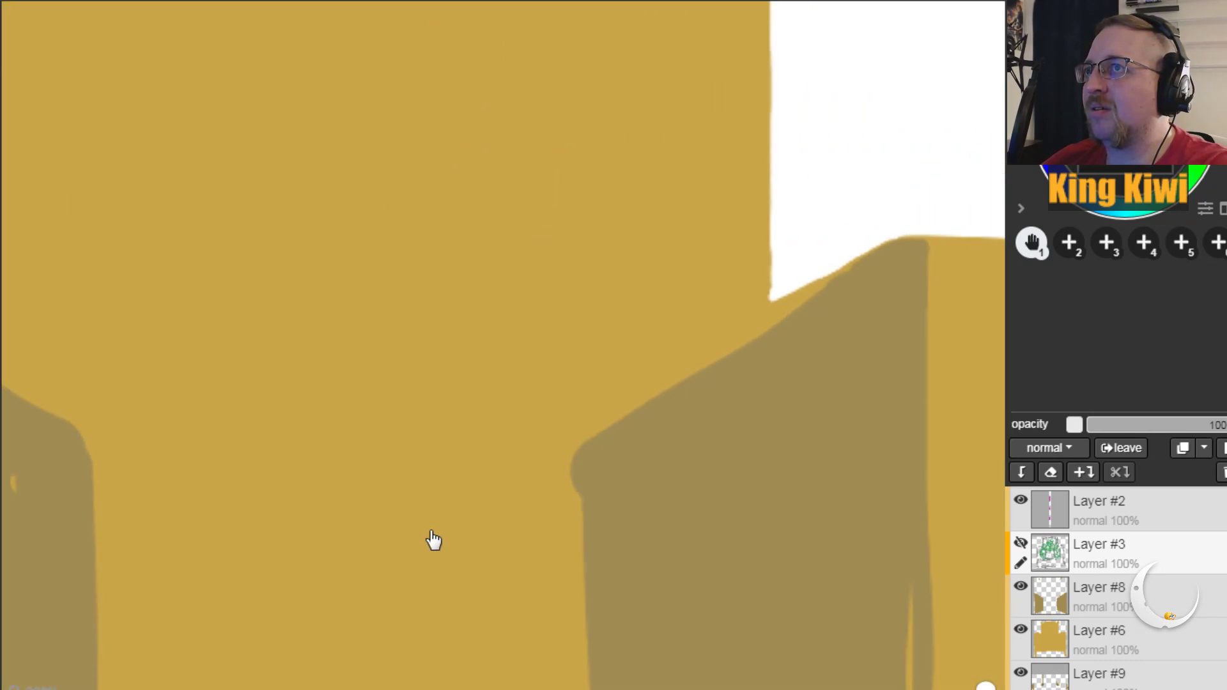
key("i")
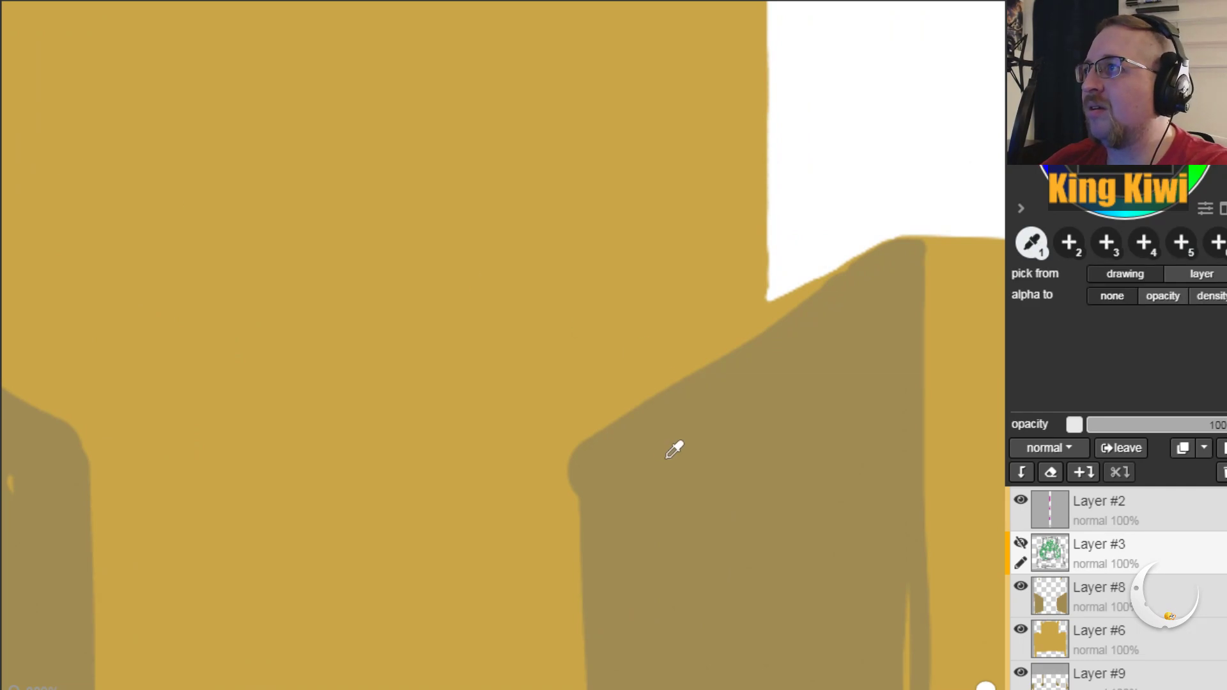
key("b")
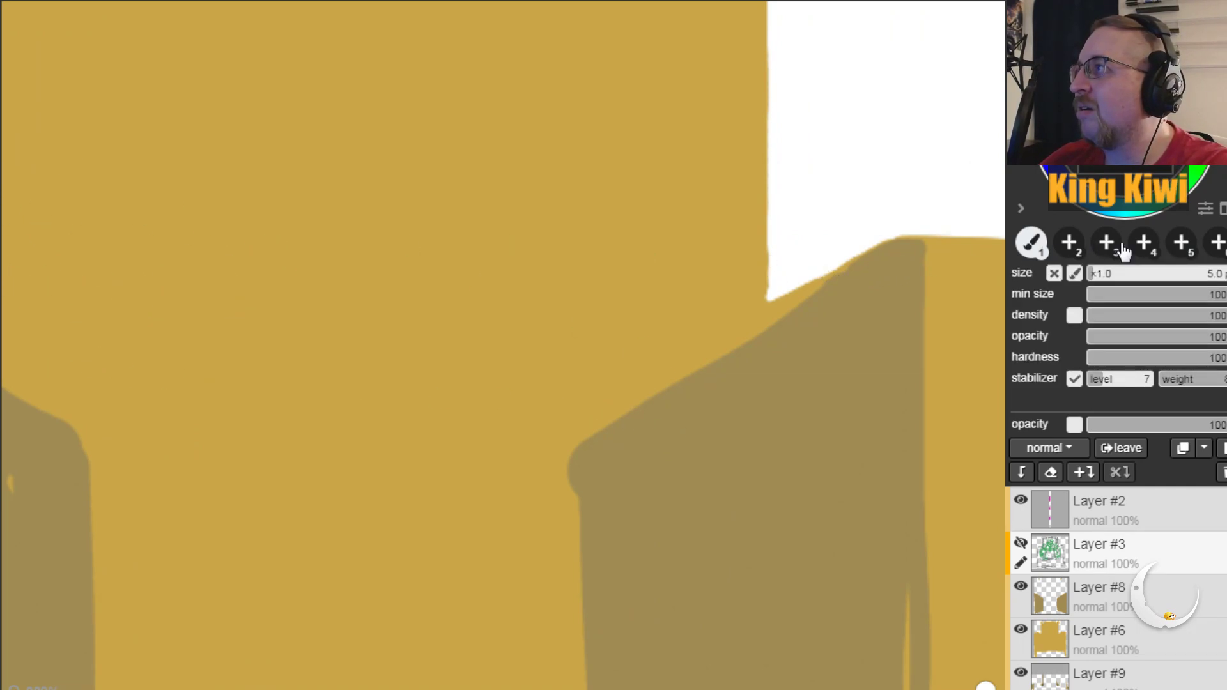
left_click(1107, 270)
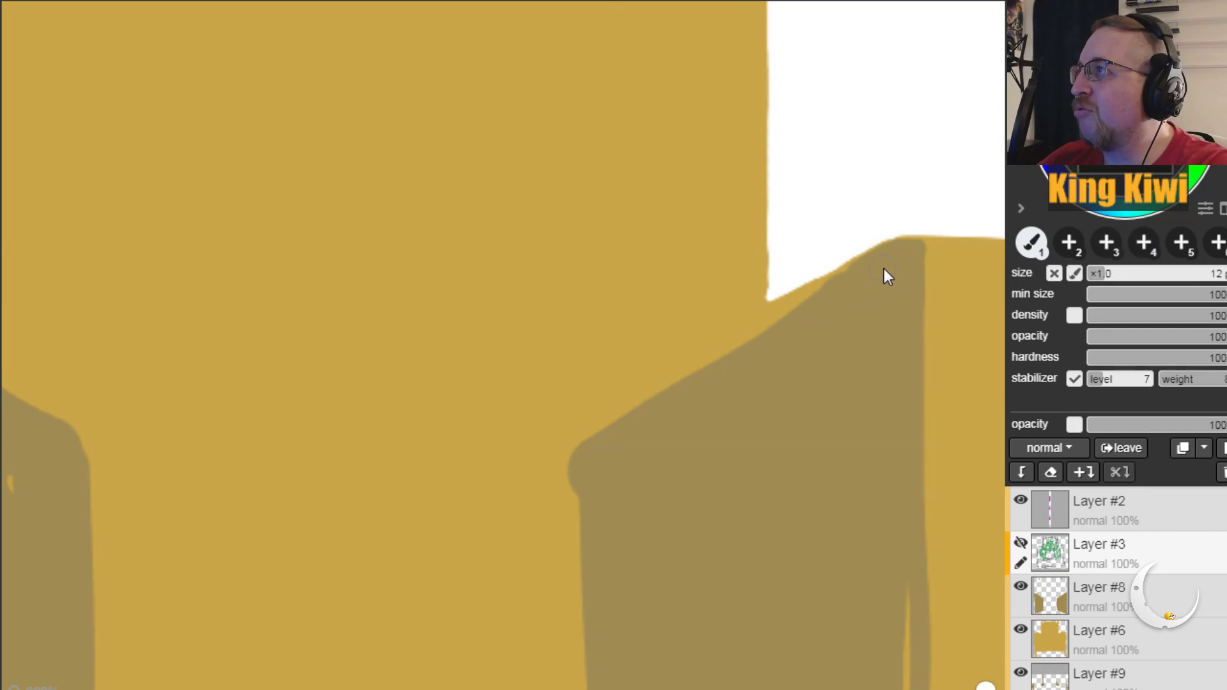
left_click(890, 265)
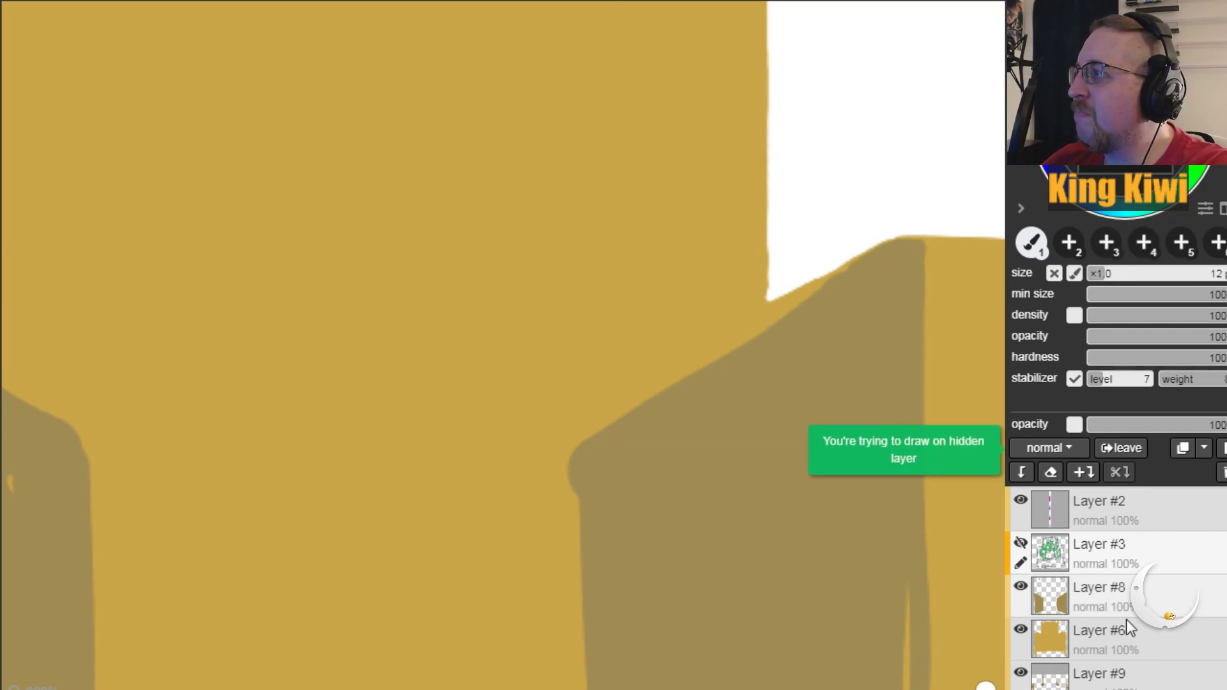
left_click(1116, 598)
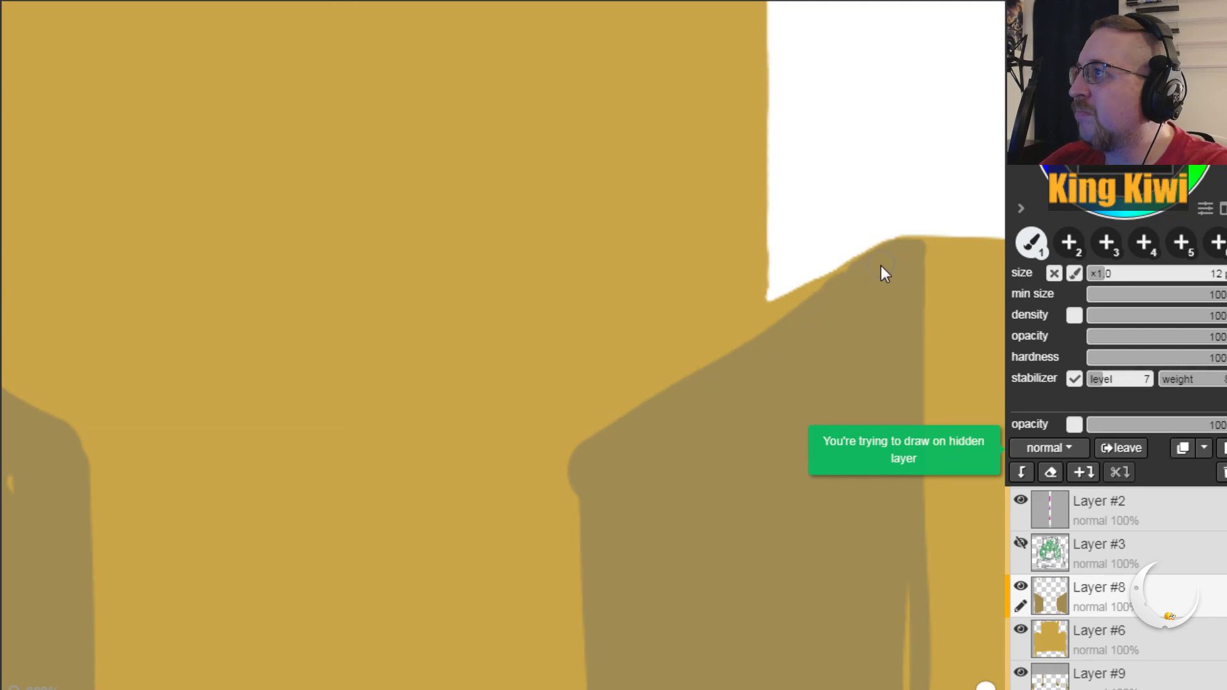
mouse_move(663, 371)
left_mouse_down()
mouse_move(606, 395)
mouse_move(586, 431)
mouse_move(719, 380)
mouse_move(722, 359)
mouse_move(753, 335)
mouse_move(877, 274)
left_mouse_up()
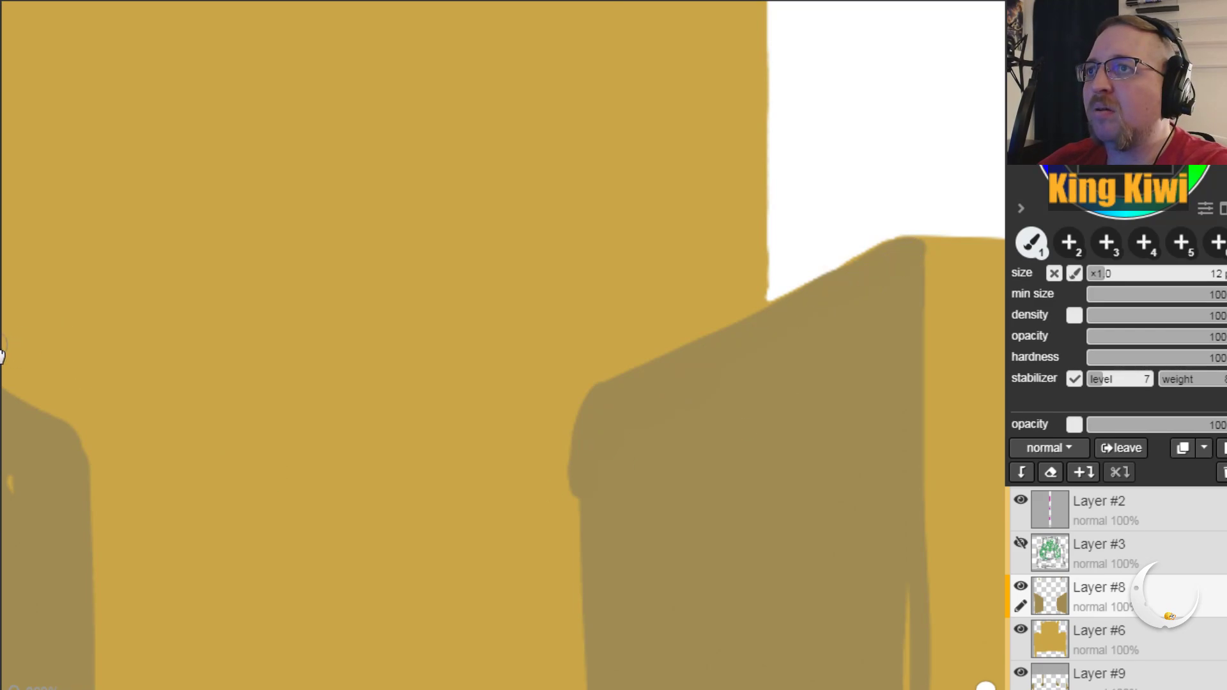
Step: Extend the darker tan shading up to the left armrest's sloping top edge on Layer #8 with a size 12 brush, redoing the stray stroke
key("h")
mouse_move(139, 491)
left_mouse_down()
mouse_move(764, 324)
mouse_move(743, 447)
left_mouse_up()
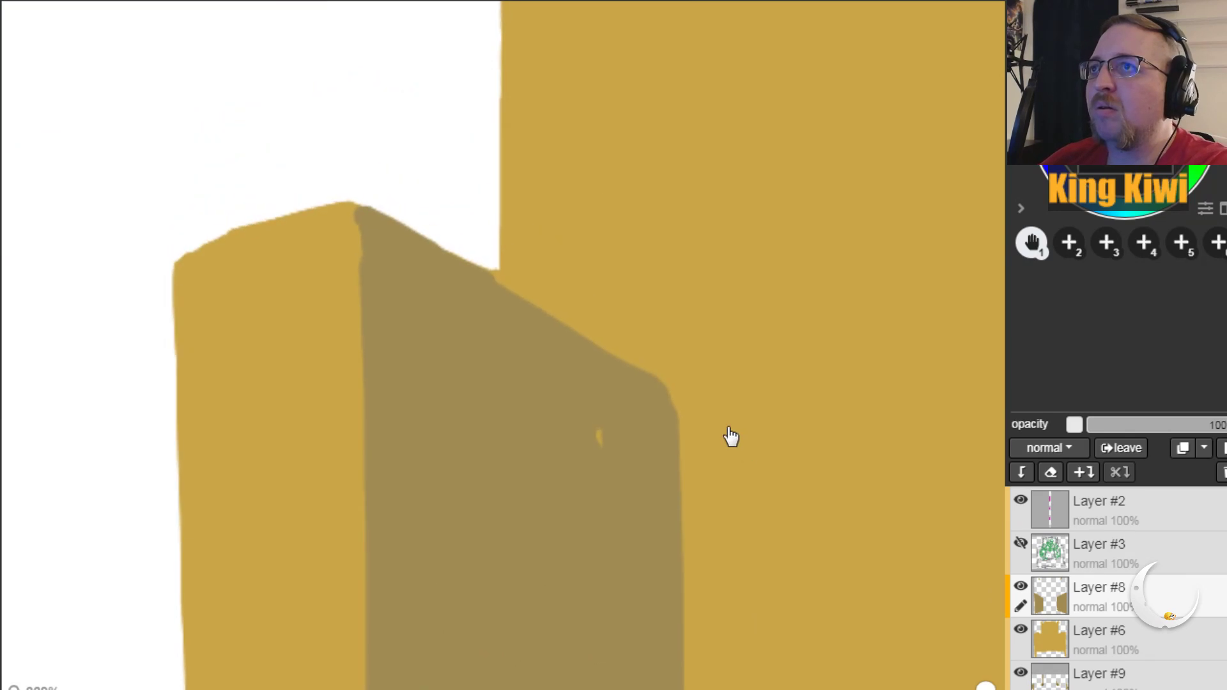
key("b")
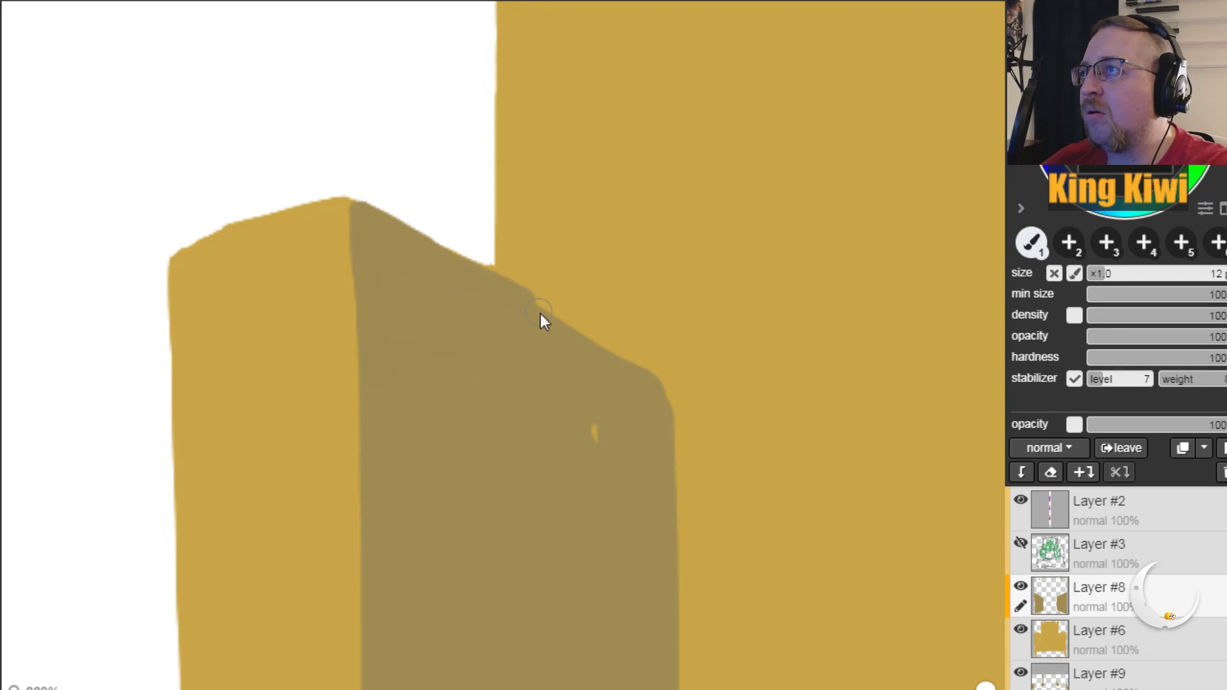
left_click_drag(540, 313, 651, 357)
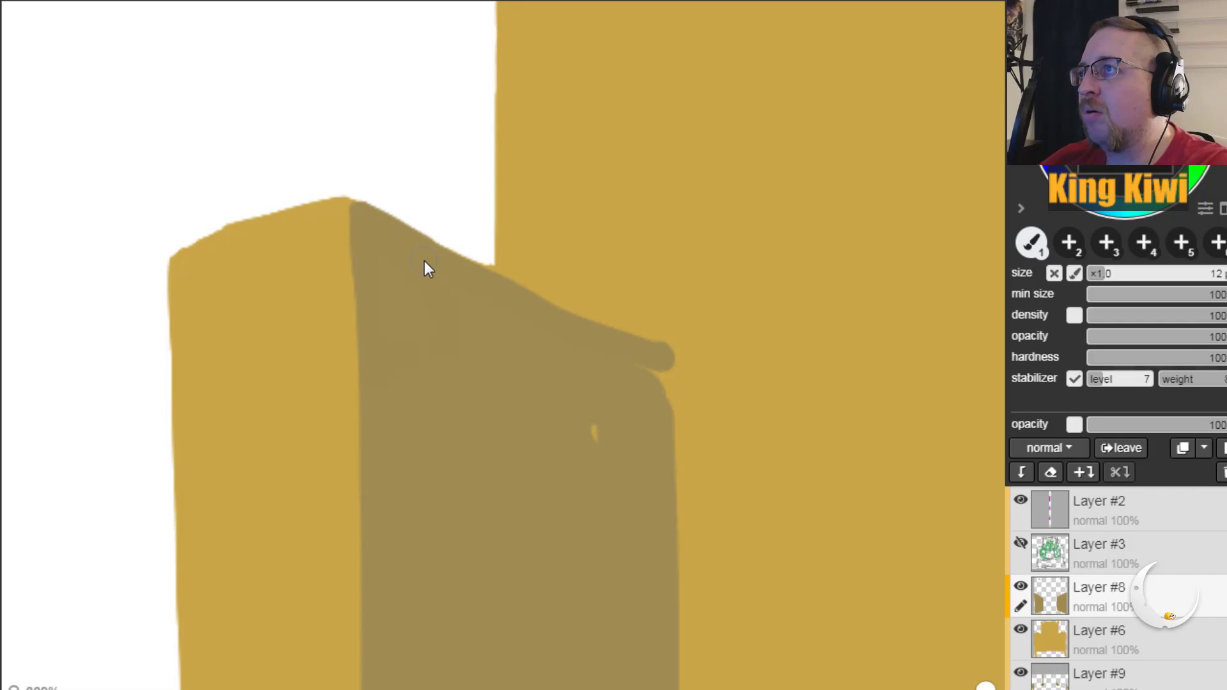
key("ctrl+z")
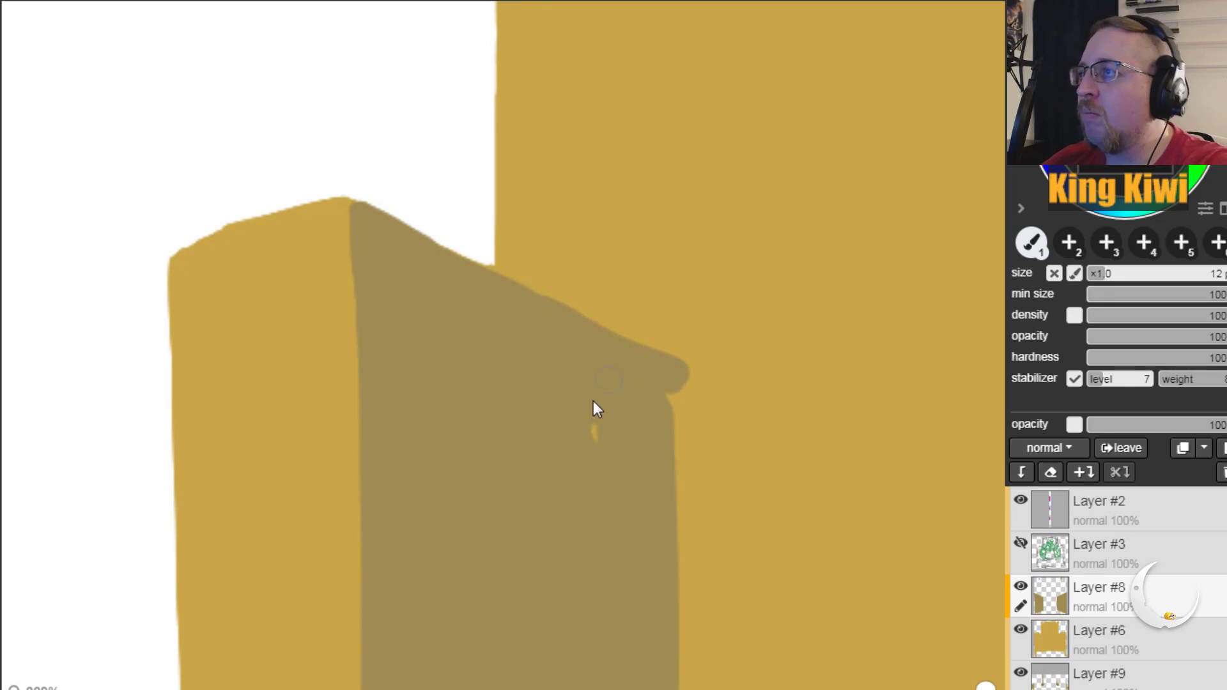
Step: Fill the thin vertical gap near the outer edge of the right armrest's shading with the darker tan
key("h")
mouse_move(714, 566)
left_mouse_down()
mouse_move(578, 447)
mouse_move(840, 455)
mouse_move(361, 519)
left_mouse_up()
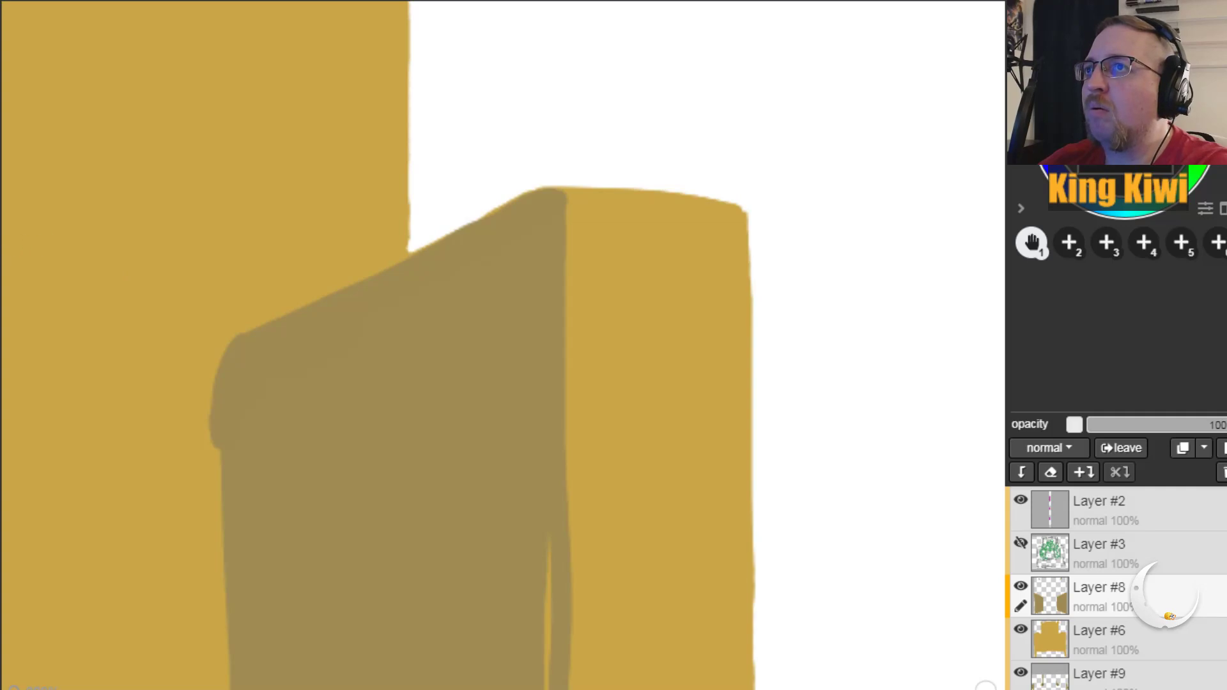
key("b")
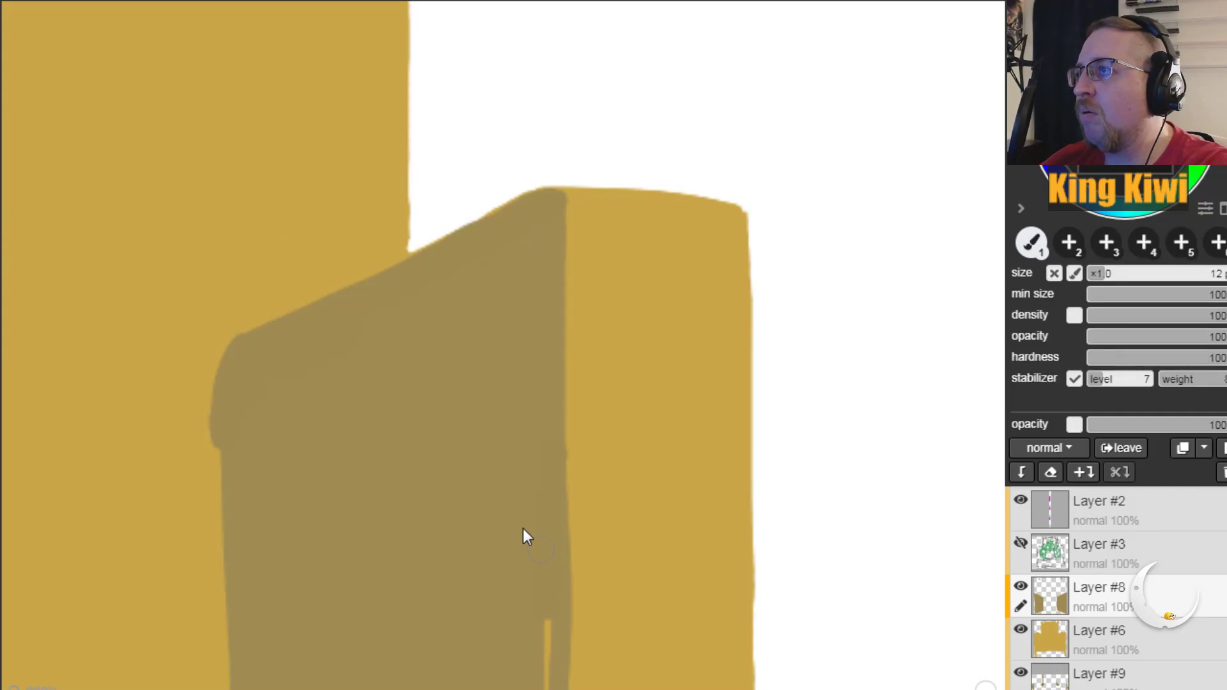
key("h")
mouse_move(400, 503)
left_mouse_down()
mouse_move(275, 384)
mouse_move(261, 282)
mouse_move(254, 291)
left_mouse_up()
key("b")
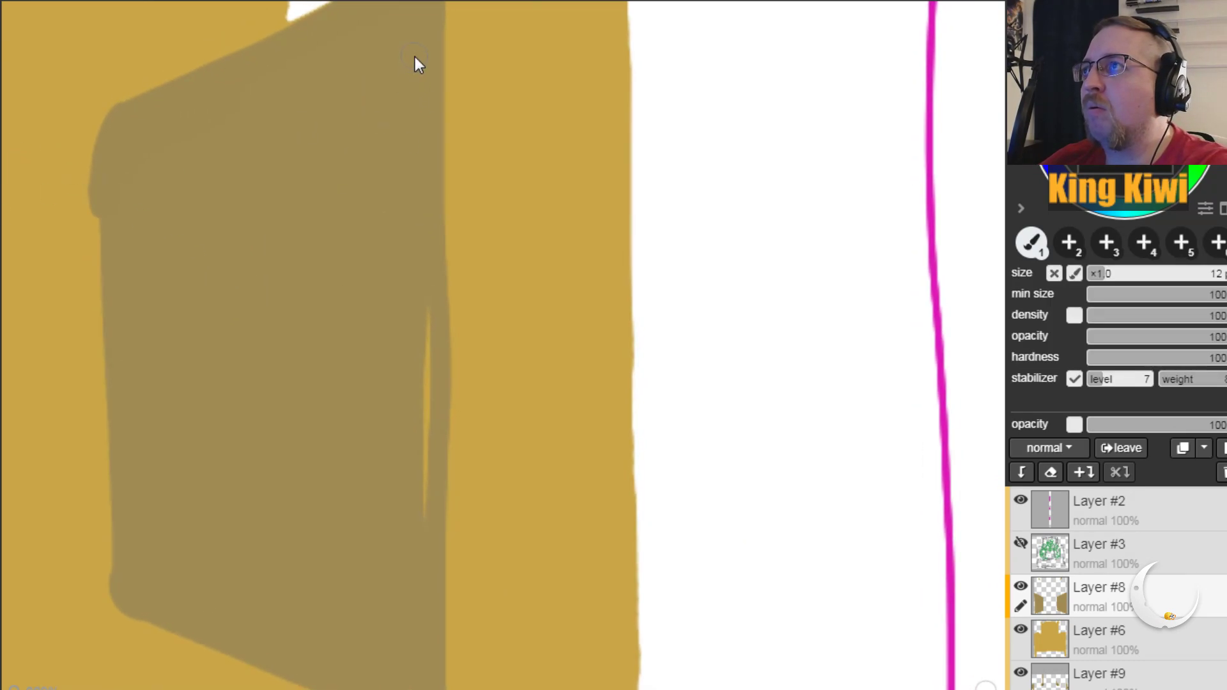
key("ctrl+z")
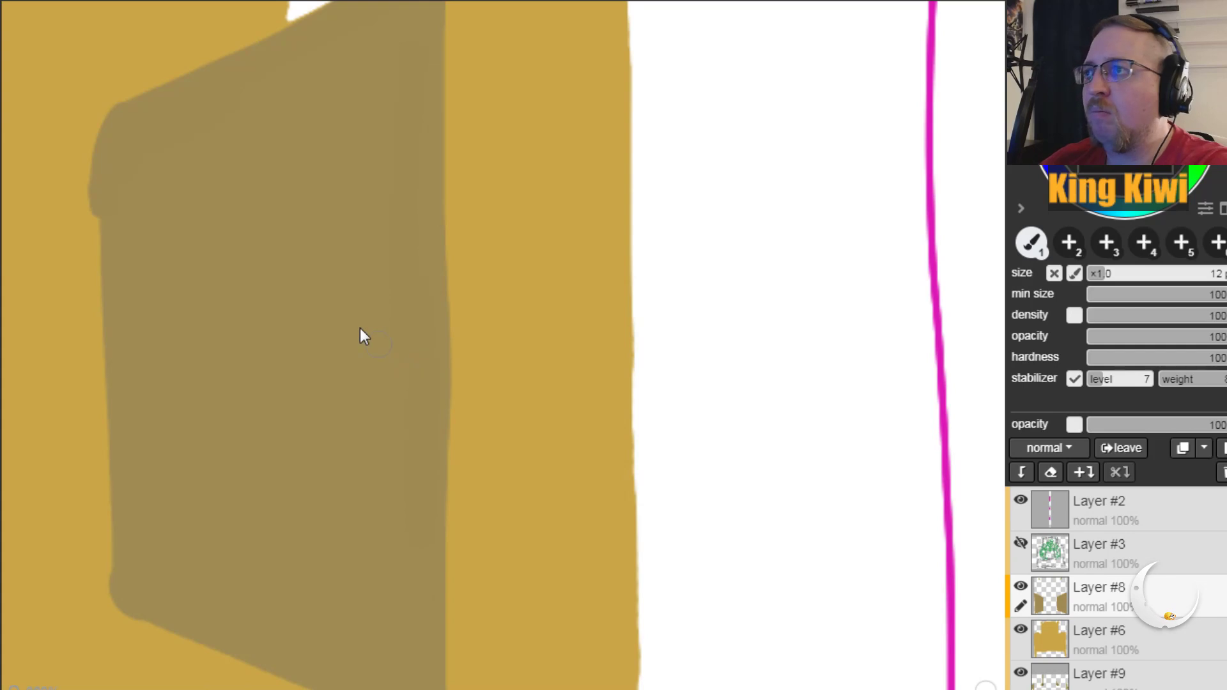
Step: Straighten the outer vertical edge of the right armrest's shading with a size 35 eraser
key("e")
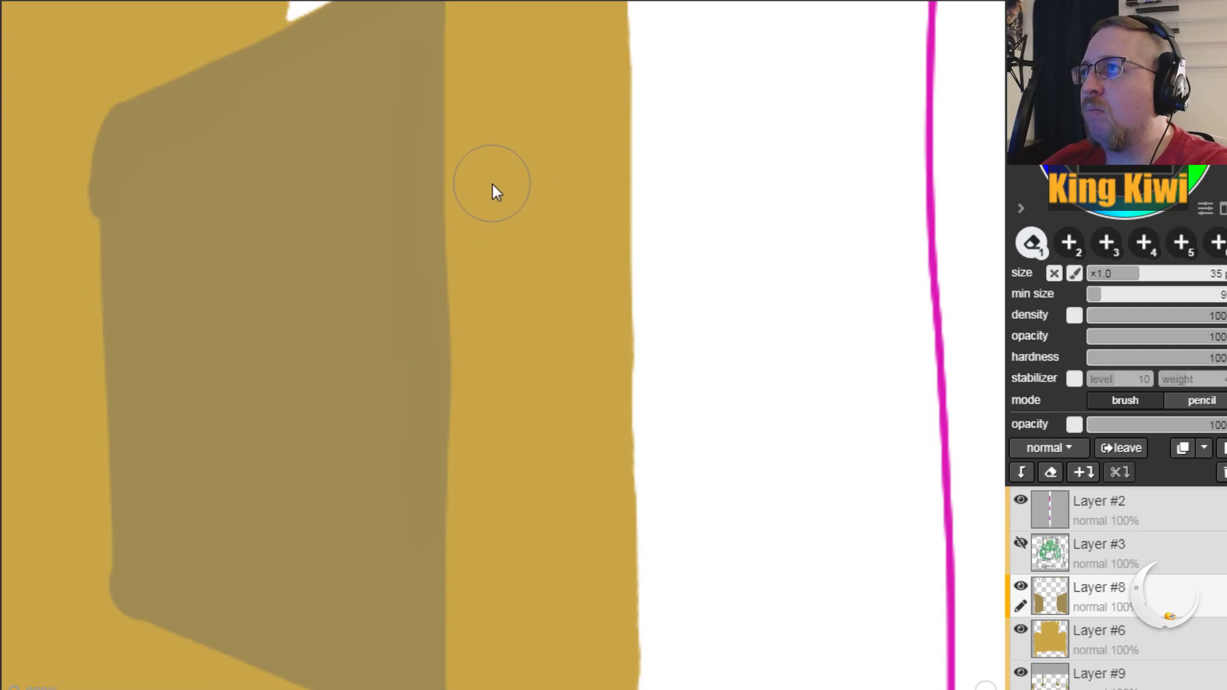
left_click_drag(489, 296, 487, 275)
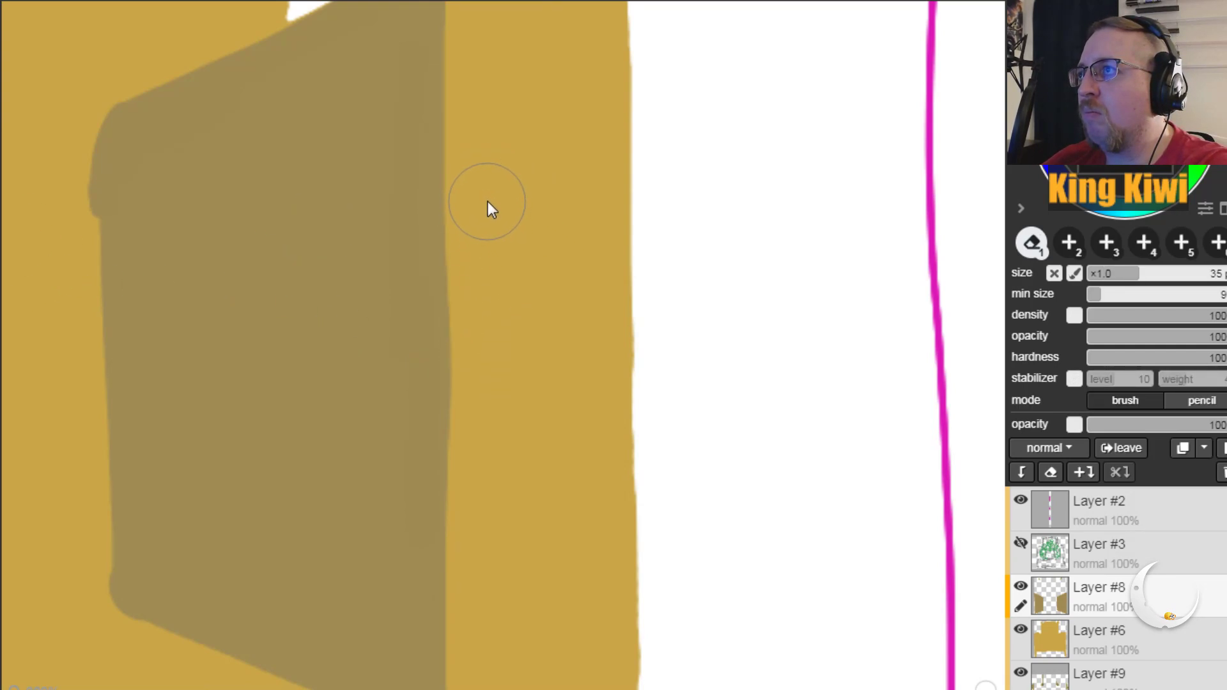
left_click_drag(485, 368, 488, 240)
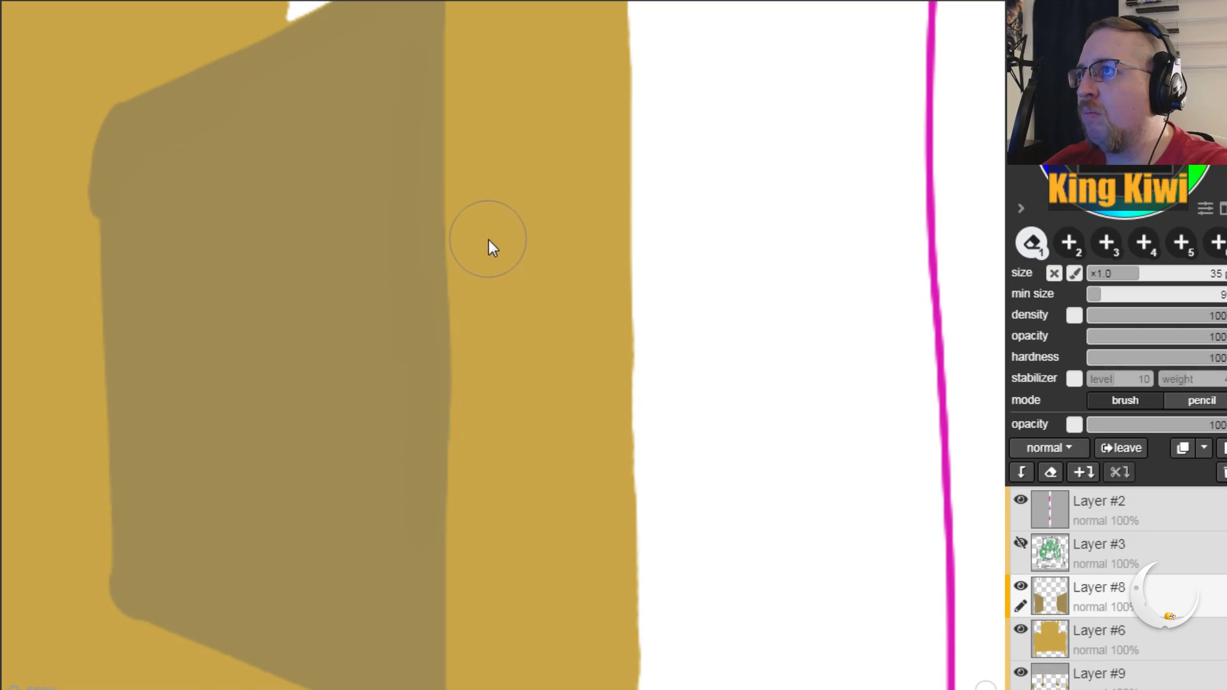
left_click_drag(489, 345, 493, 209)
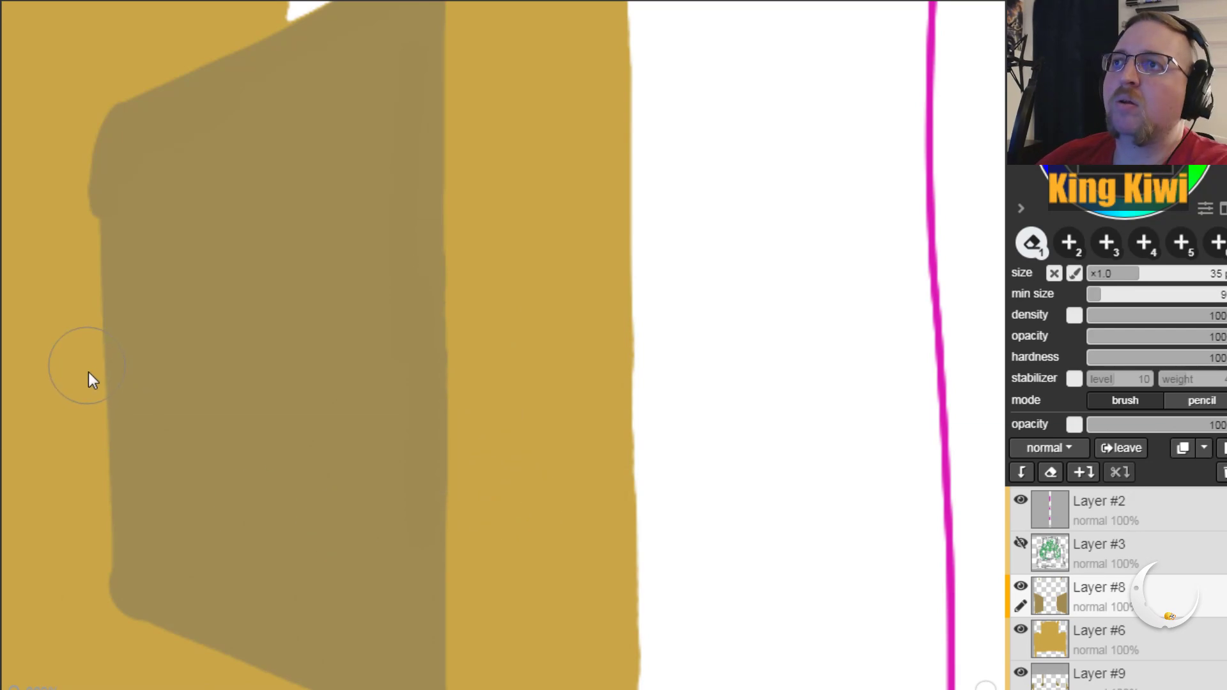
Step: Erase the bumps along the sloping lower edge of the left armrest's shading with the size 35 eraser
key("h")
left_click_drag(233, 555, 990, 327)
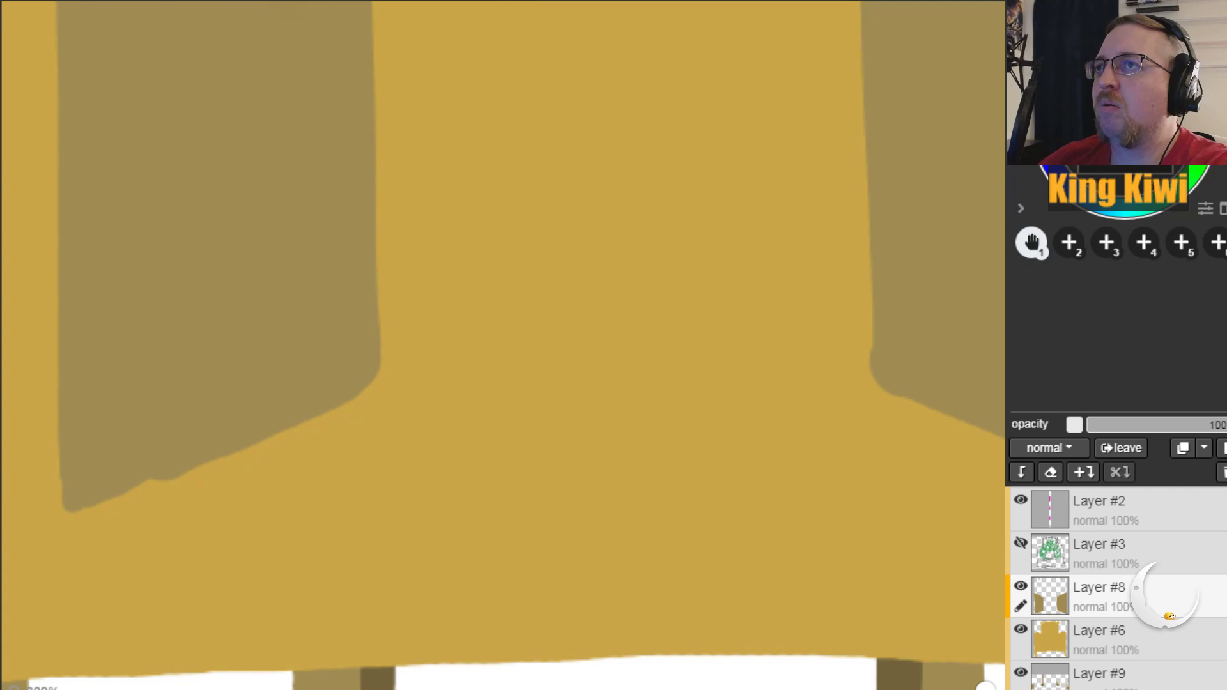
key("e")
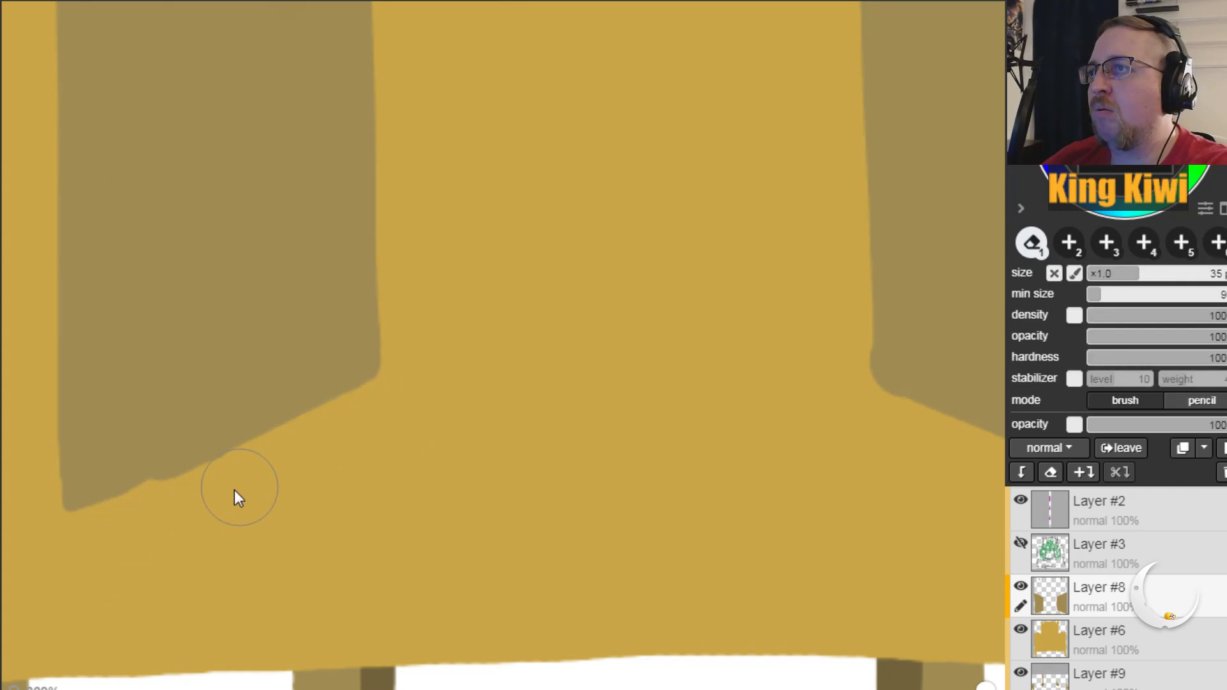
left_click_drag(100, 543, 229, 500)
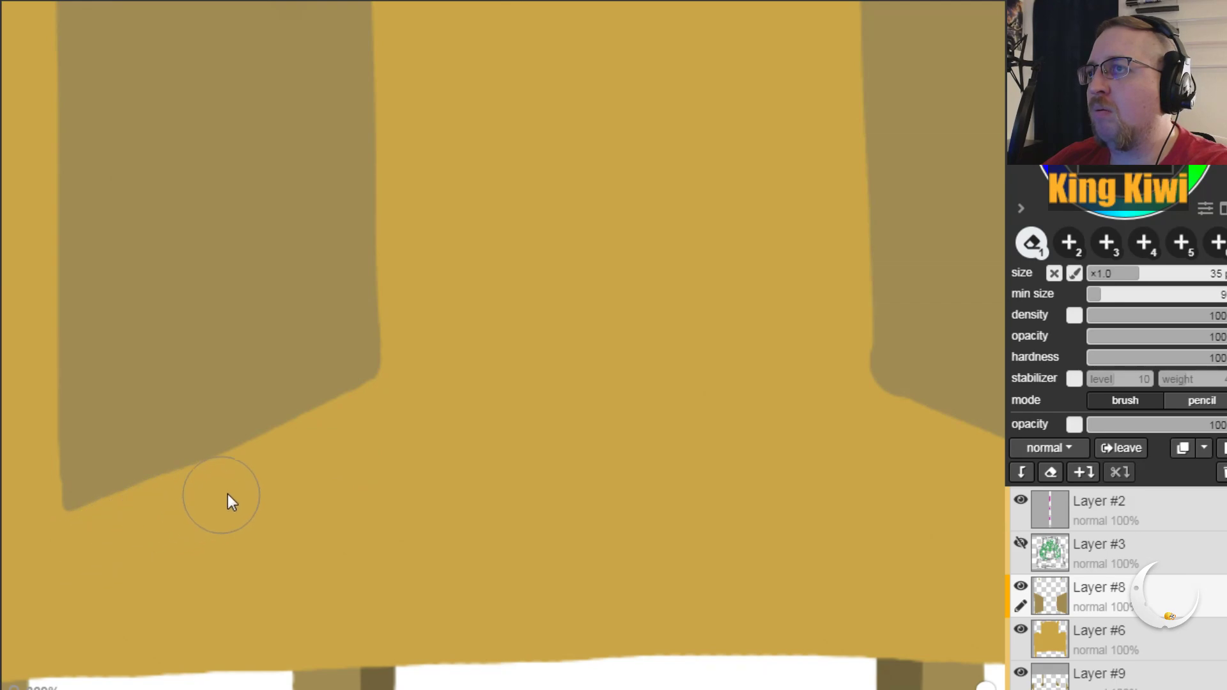
Step: Trim the sloping lower edge of the right armrest's shading with the size 35 eraser
key("h")
left_click_drag(553, 523, 271, 391)
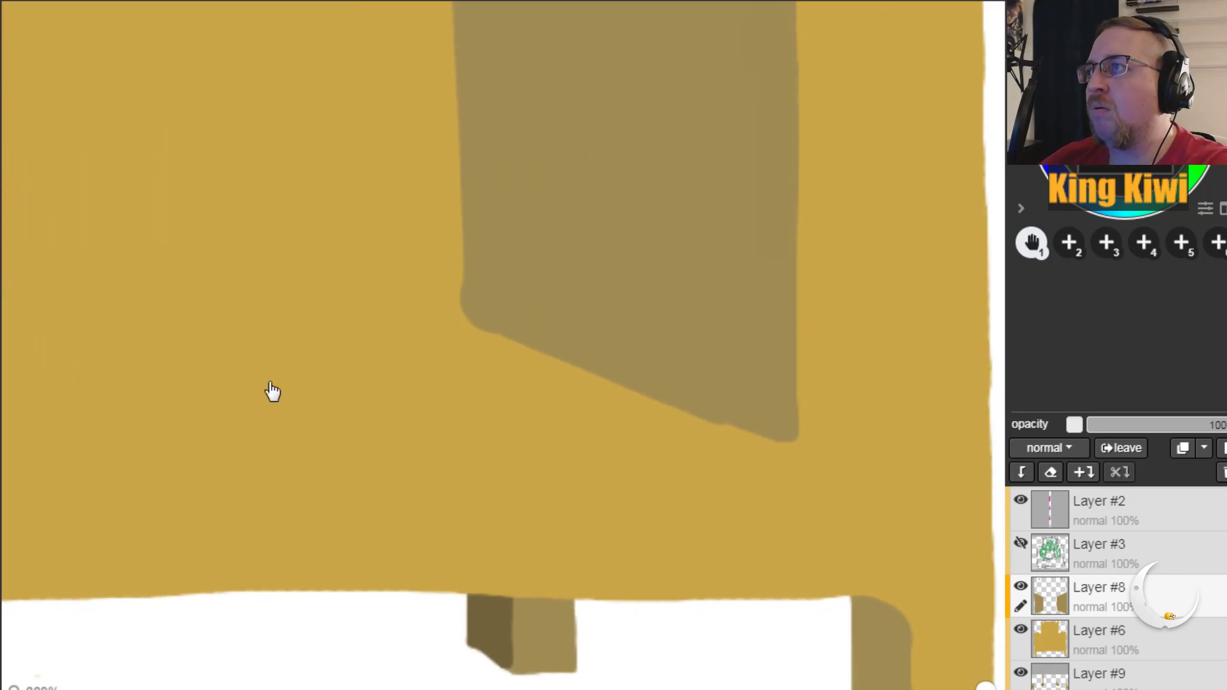
key("e")
left_click_drag(487, 371, 795, 479)
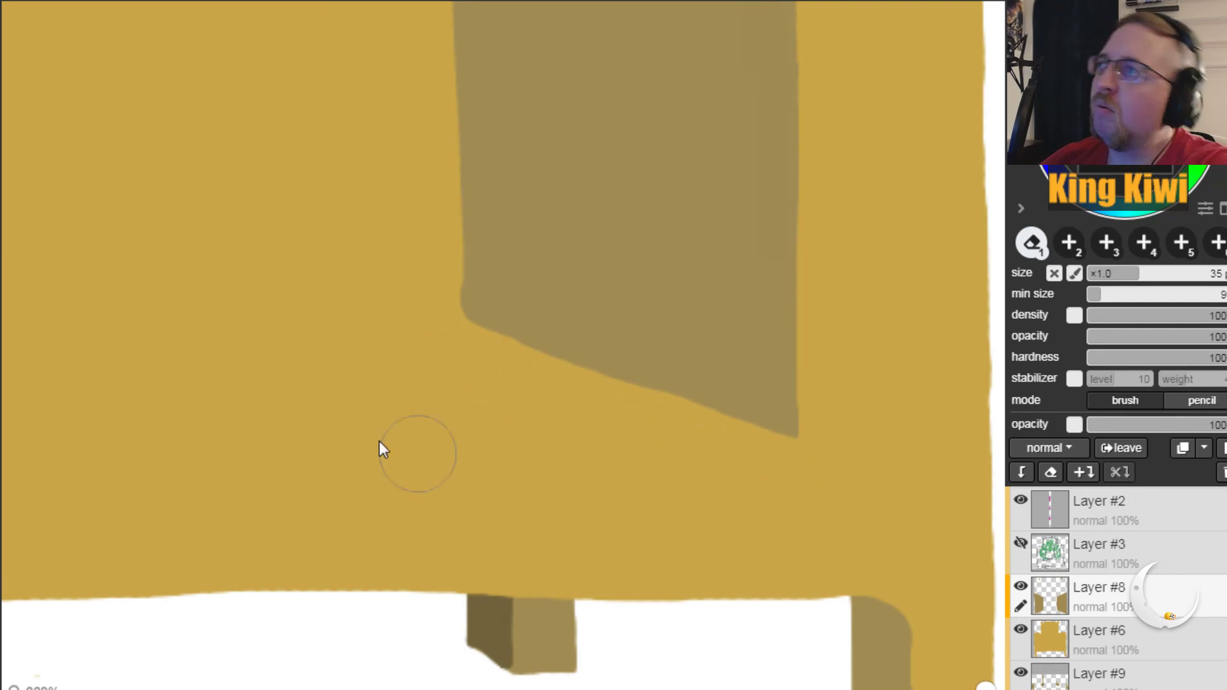
Step: Touch up the upper front edge of the left armrest's shading in the darker tan with a size 7 brush
key("b")
left_click_drag(203, 362, 799, 350)
key("ctrl+z")
key("h")
mouse_move(347, 422)
left_mouse_down()
mouse_move(511, 390)
mouse_move(978, 340)
mouse_move(914, 236)
mouse_move(926, 488)
left_mouse_up()
left_click_drag(665, 252, 747, 355)
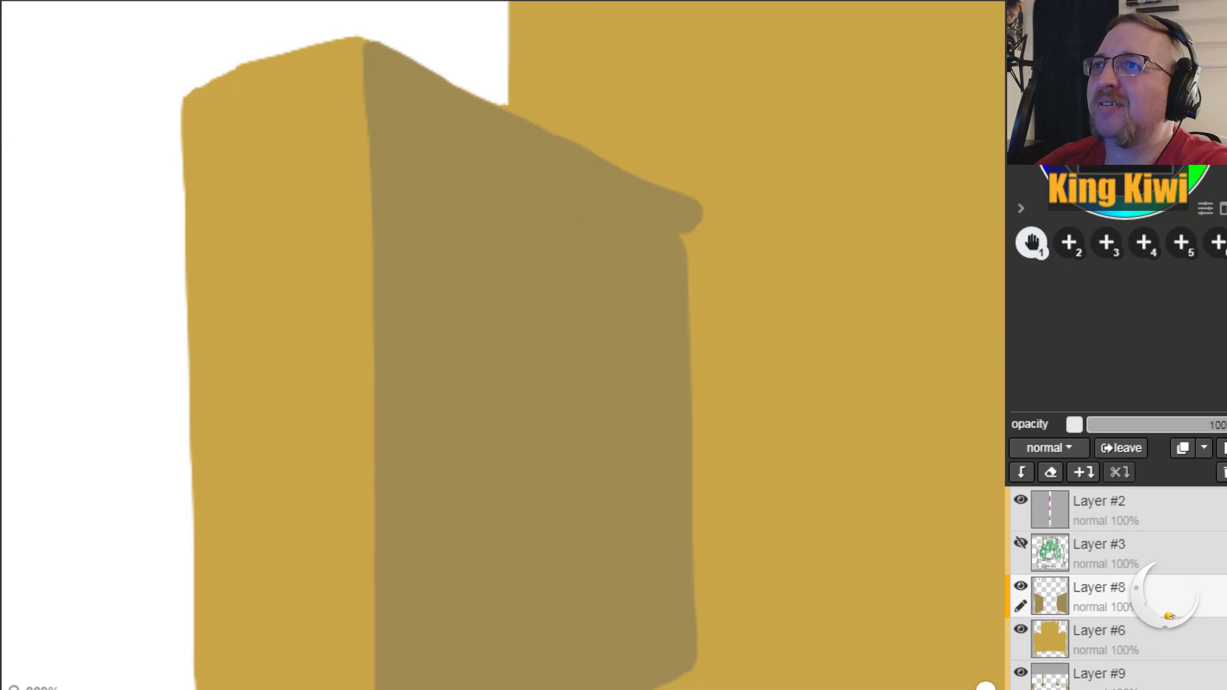
key("b")
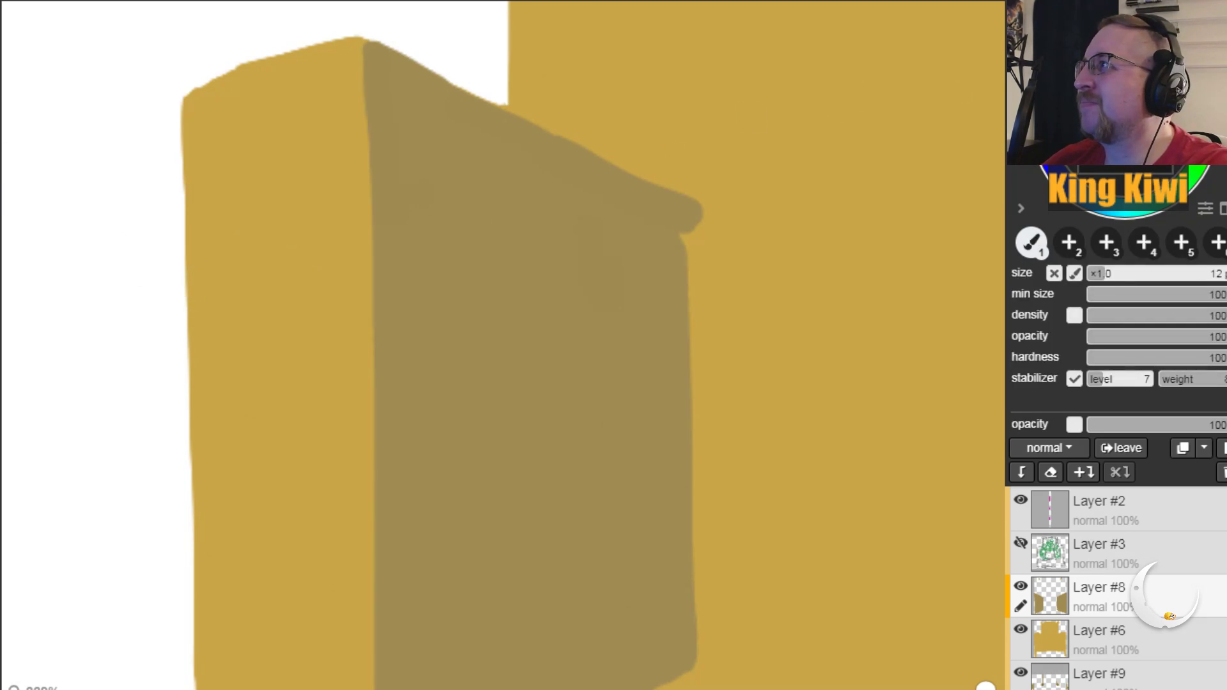
left_click(1101, 274)
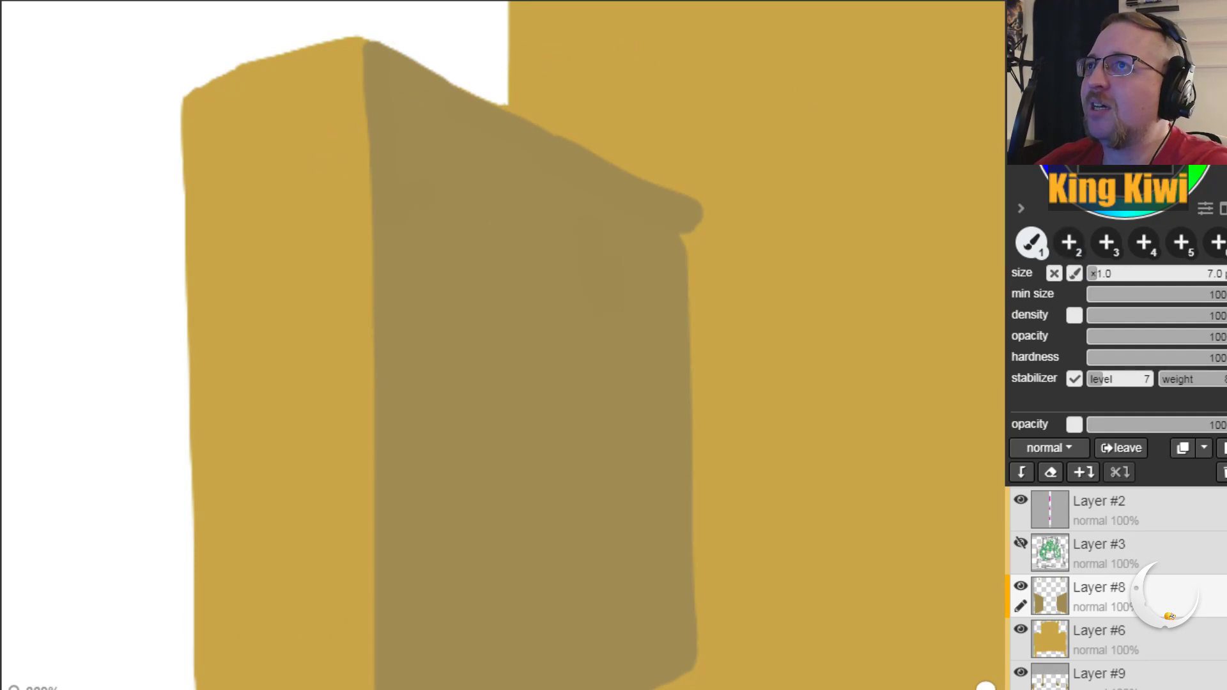
key("space")
mouse_move(159, 334)
left_mouse_down()
mouse_move(170, 262)
mouse_move(151, 301)
mouse_move(109, 291)
left_mouse_up()
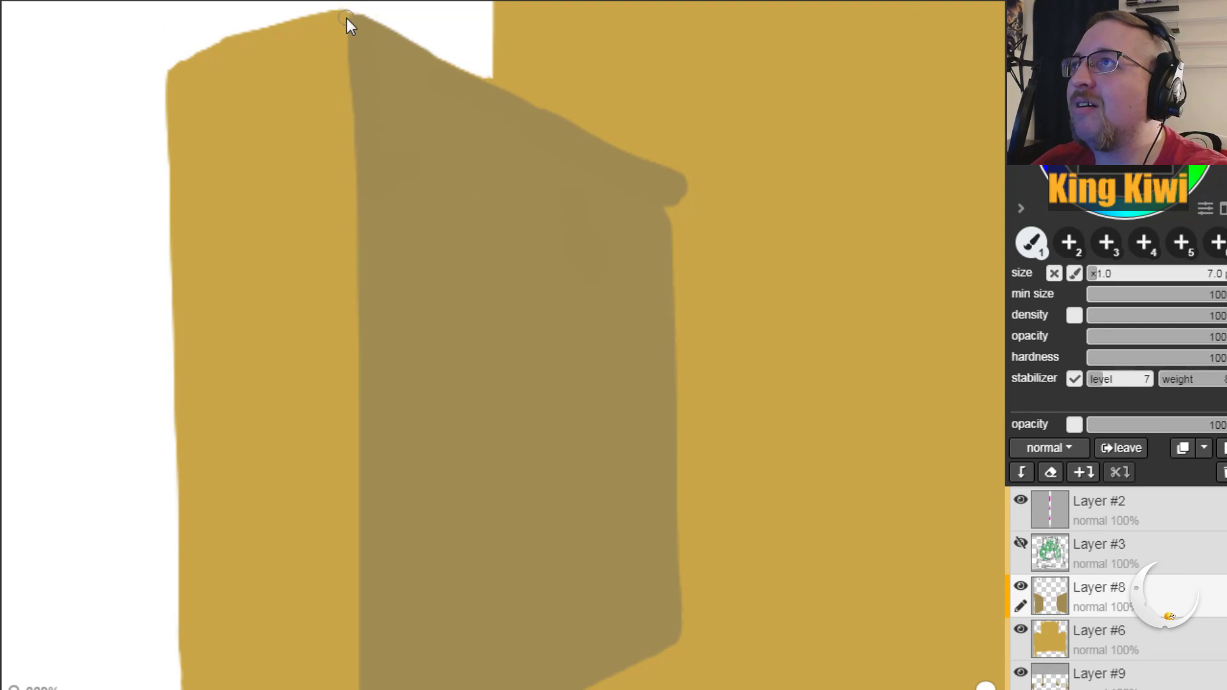
left_click_drag(350, 78, 350, 84)
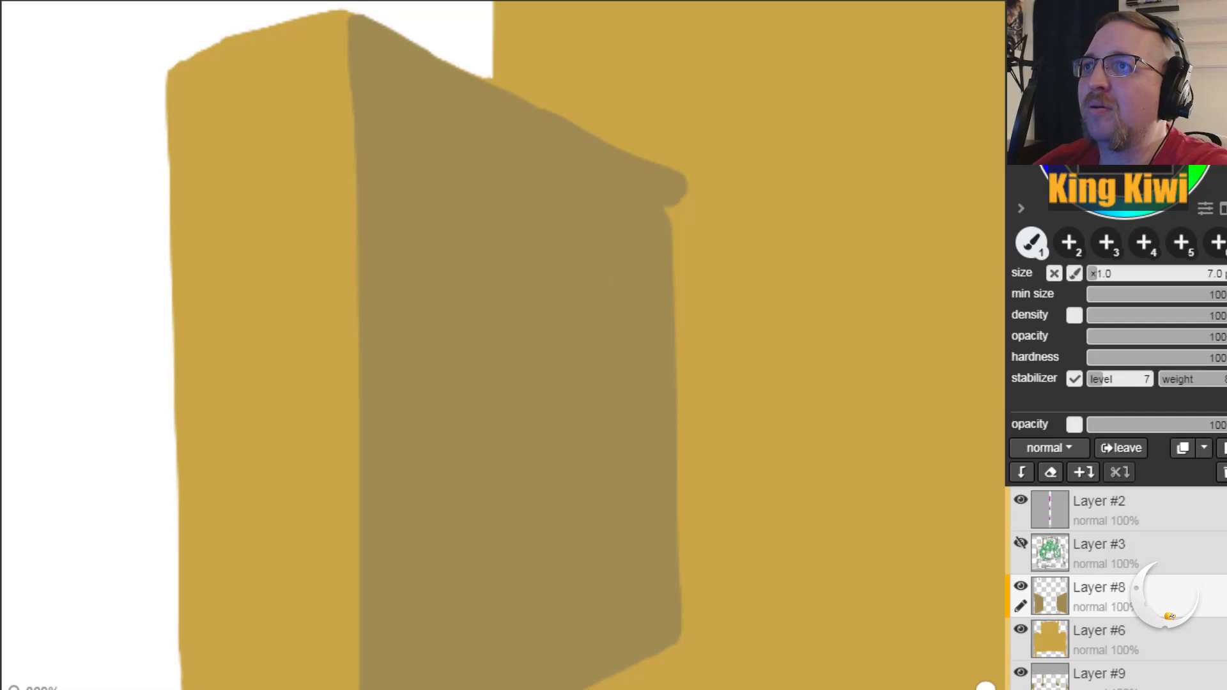
Step: Outline the backrest's left edge in dark red on Layer #8 with the size 7 brush, redoing it until it curves down to the armrest
key("space")
left_click_drag(795, 260, 557, 595)
mouse_move(775, 294)
left_mouse_down()
mouse_move(759, 340)
mouse_move(679, 159)
mouse_move(679, 121)
left_mouse_up()
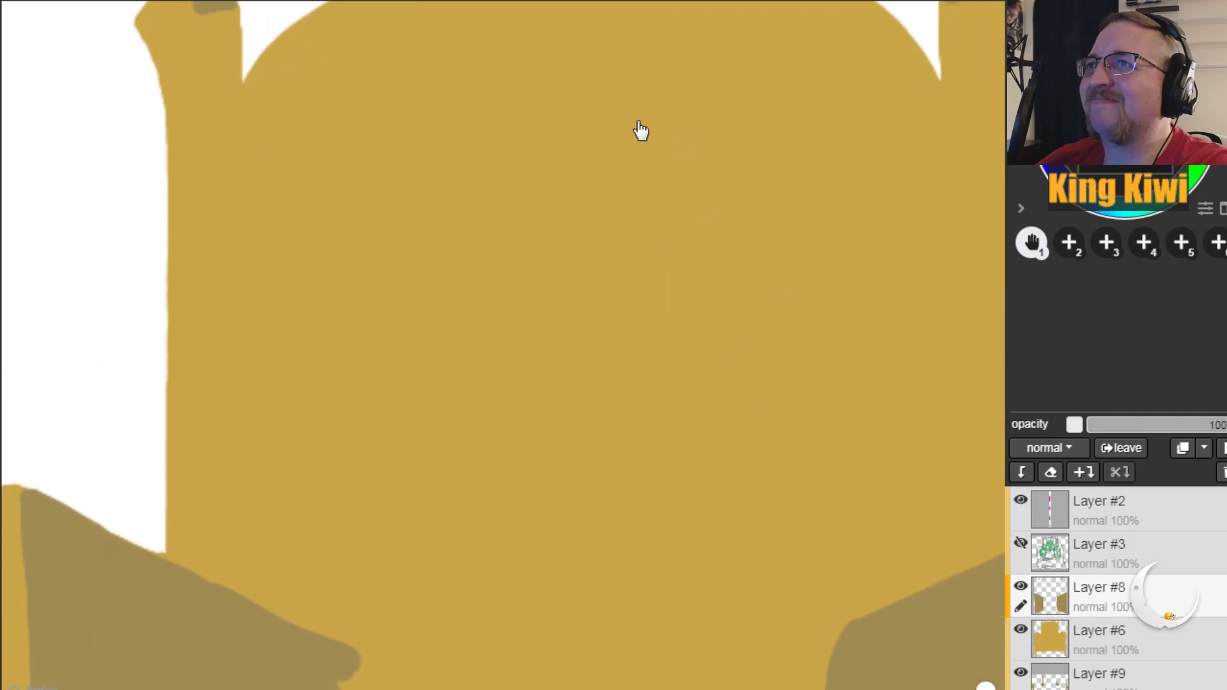
key("b")
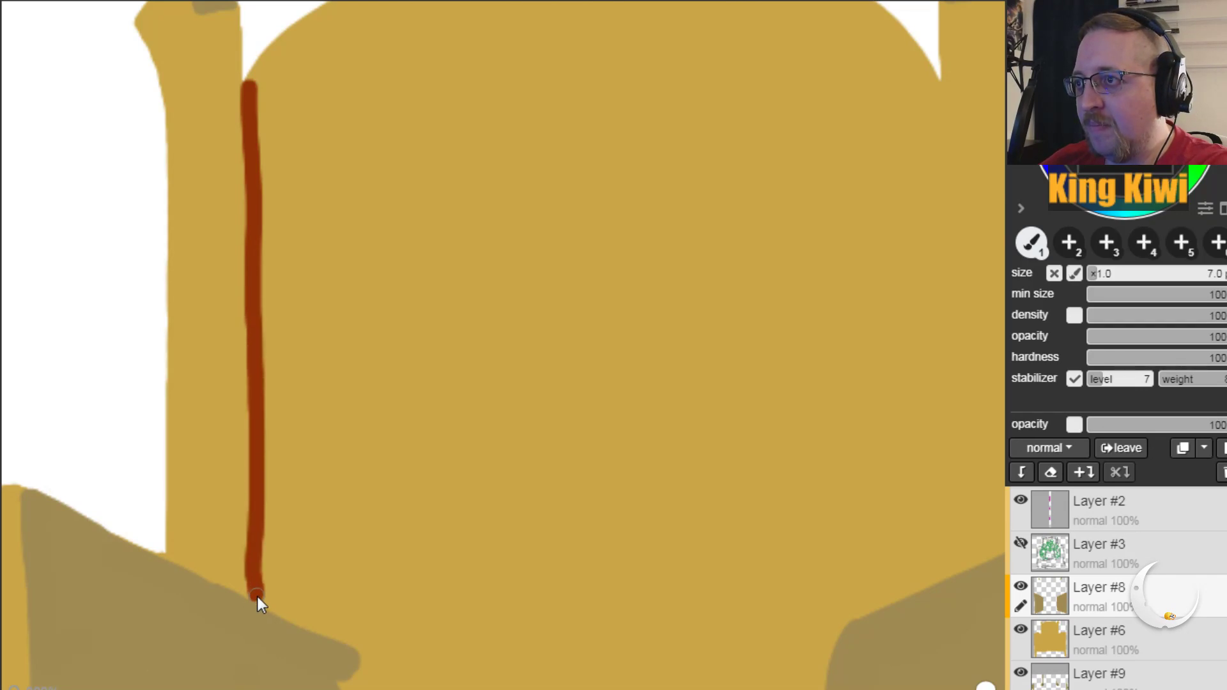
key("ctrl+z")
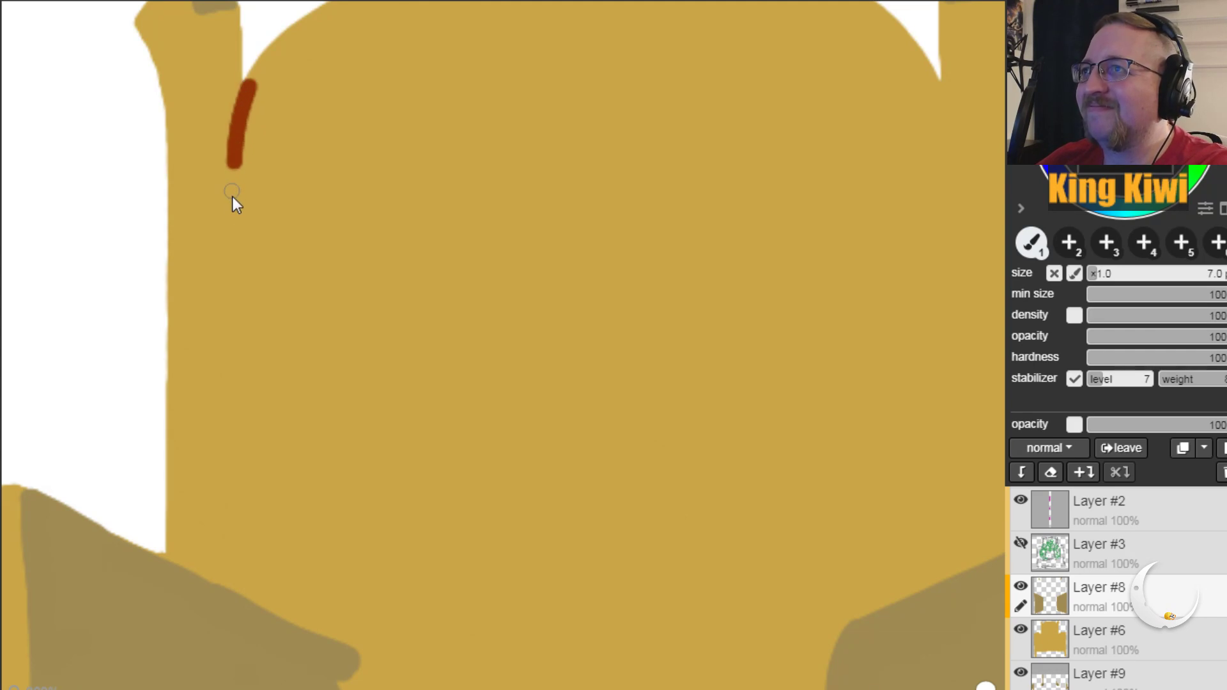
key("ctrl+z")
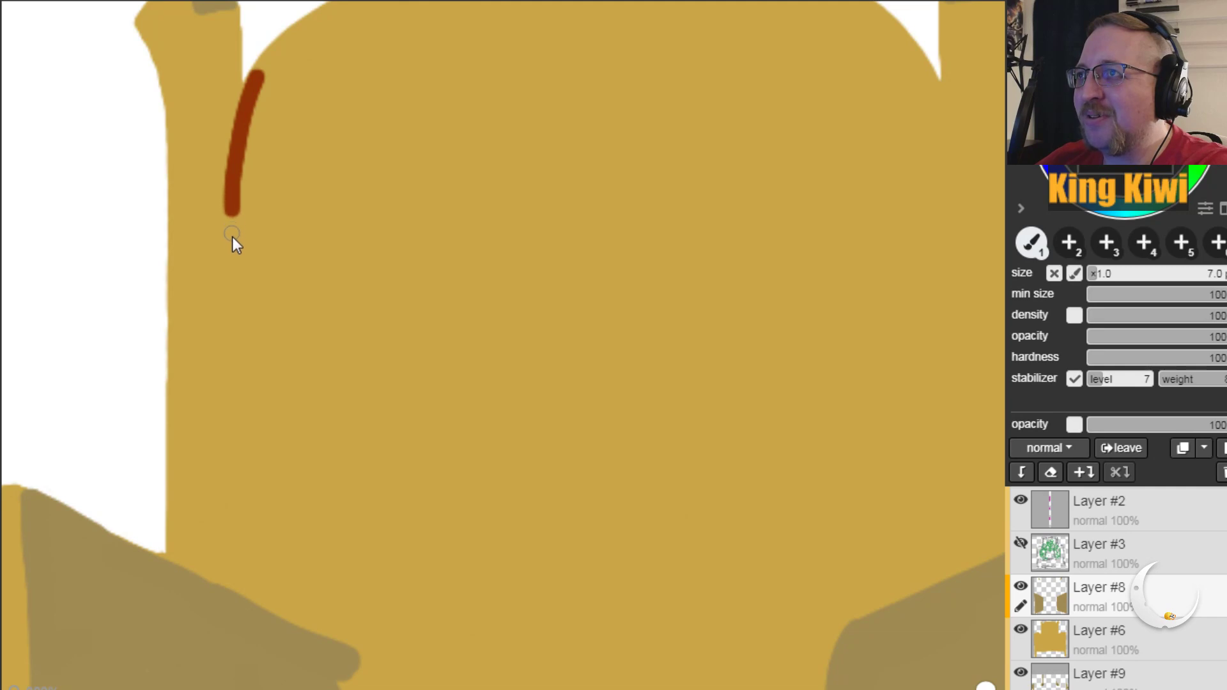
key("ctrl+z")
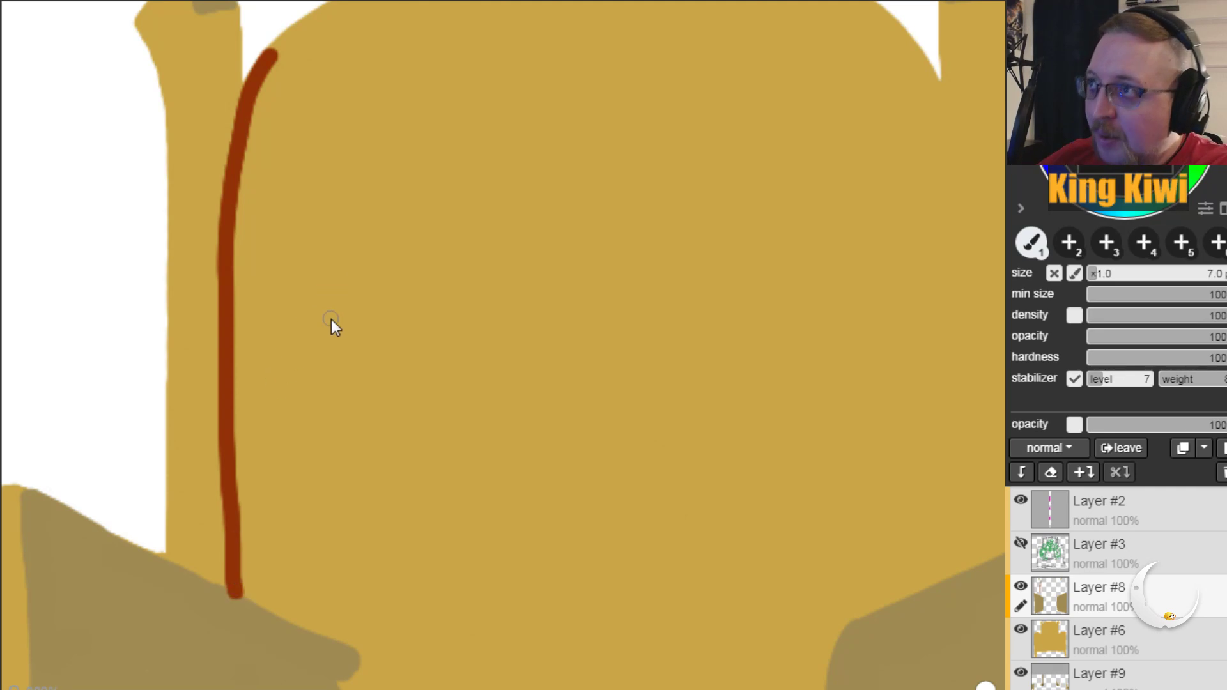
Step: Outline the backrest's right edge in dark red with a matching curve from the top corner down to the right armrest
mouse_move(501, 405)
left_mouse_down()
mouse_move(430, 479)
mouse_move(329, 477)
mouse_move(339, 443)
left_mouse_up()
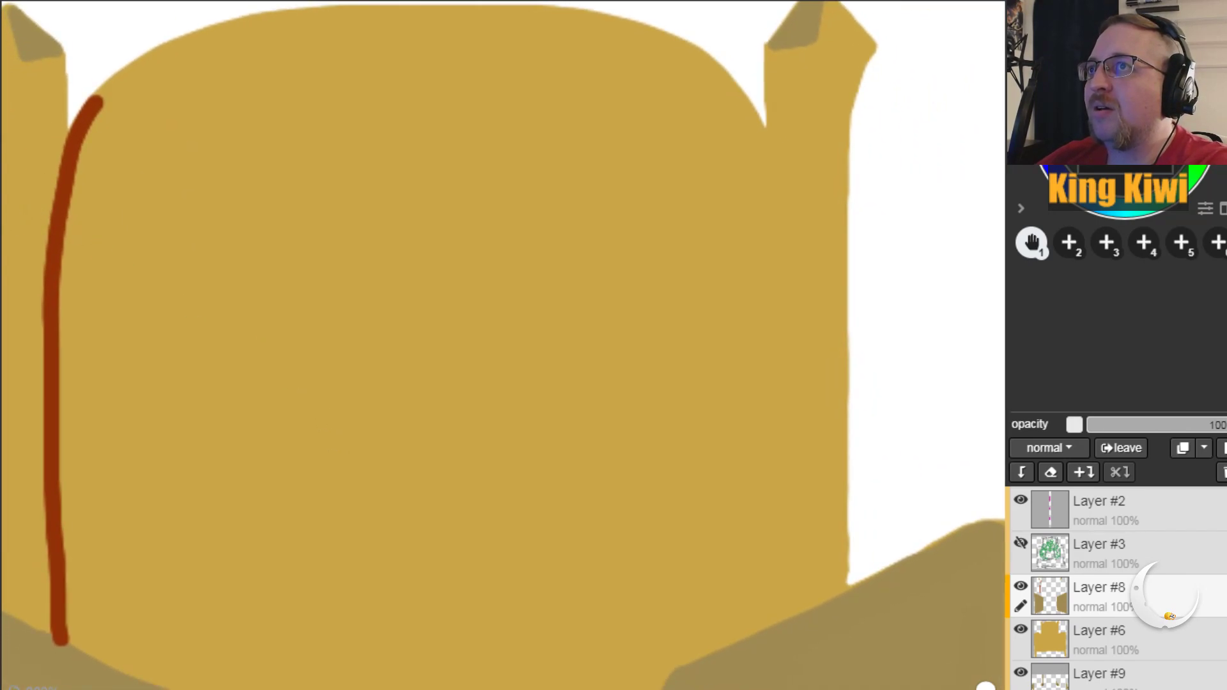
key("b")
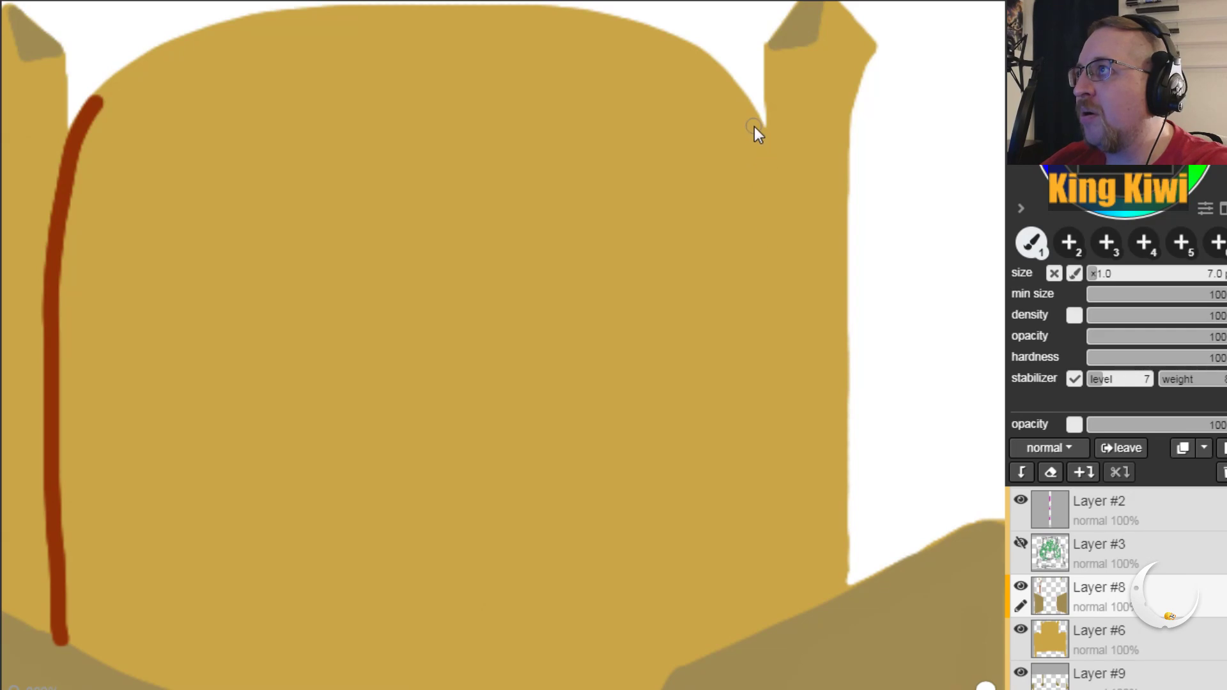
key("ctrl+z")
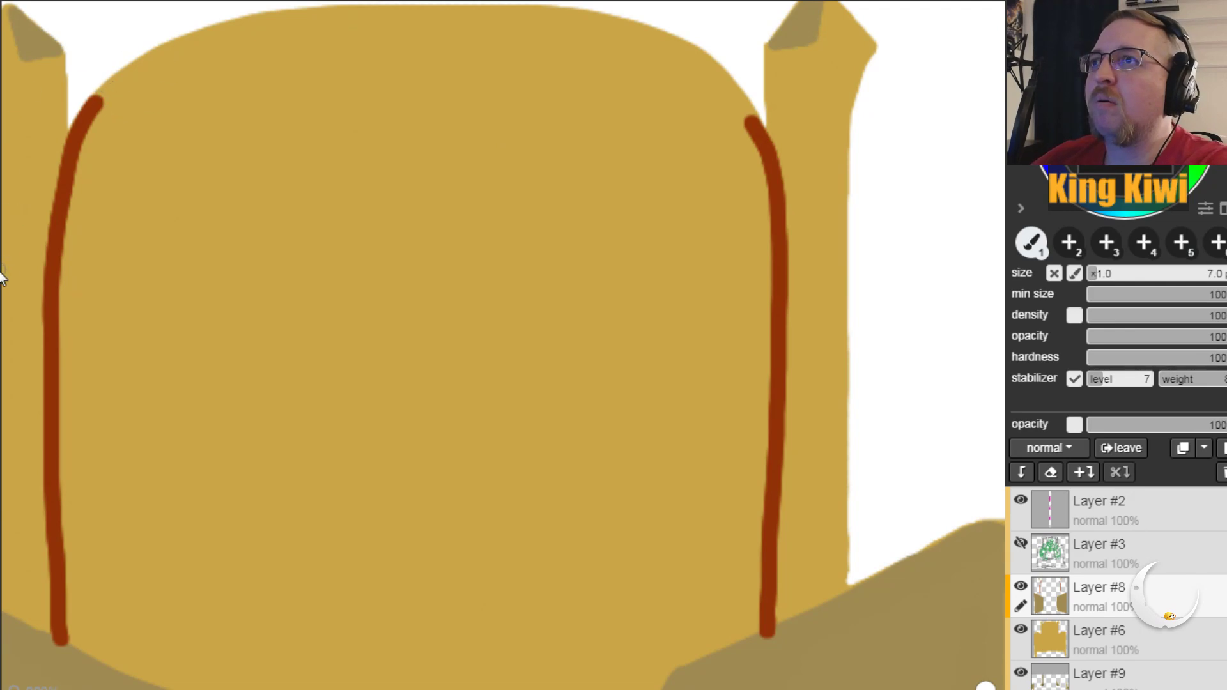
Step: Continue the dark red outline from the backrest's left edge across its rounded top, undoing the stroke that leaves the shape
key("space")
left_click_drag(310, 323, 142, 314)
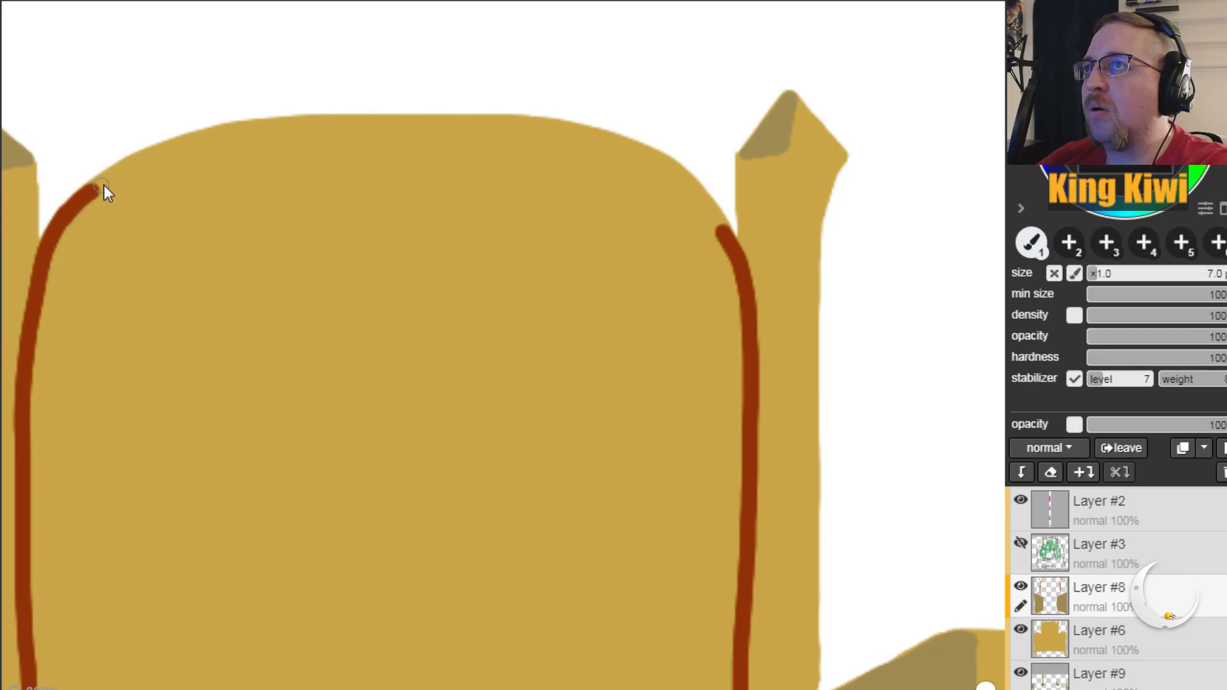
left_click_drag(362, 149, 577, 188)
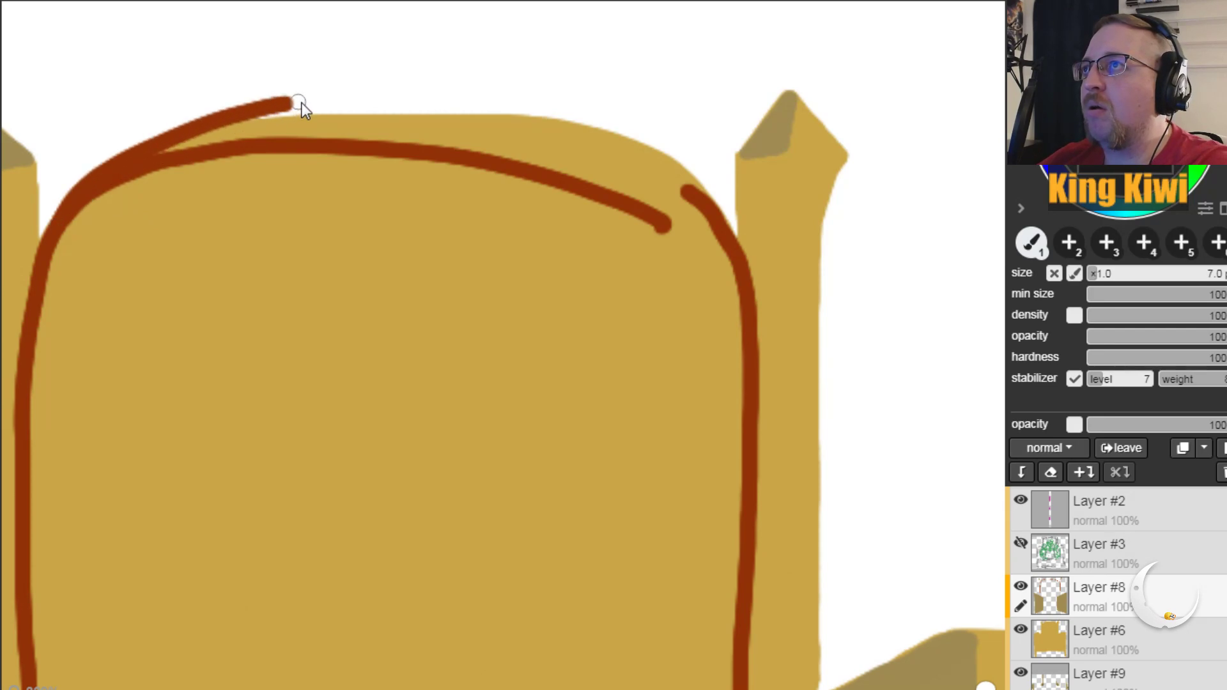
key("ctrl+z")
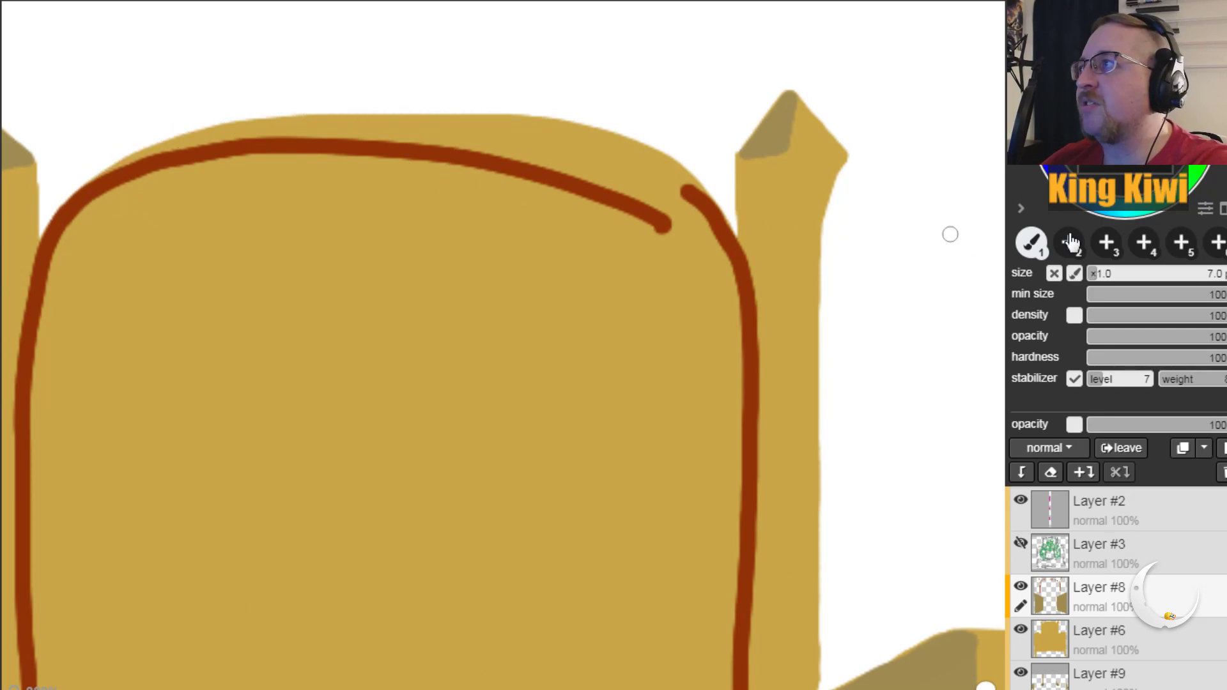
Step: Fill the backrest's rounded top edge with a thick dark red band using a size 54 brush
left_click(1140, 271)
left_click(1168, 270)
mouse_move(97, 275)
left_mouse_down()
mouse_move(105, 250)
mouse_move(158, 209)
mouse_move(292, 178)
mouse_move(500, 195)
mouse_move(619, 248)
mouse_move(680, 260)
mouse_move(675, 250)
mouse_move(686, 269)
mouse_move(663, 242)
left_mouse_up()
key("ctrl+z")
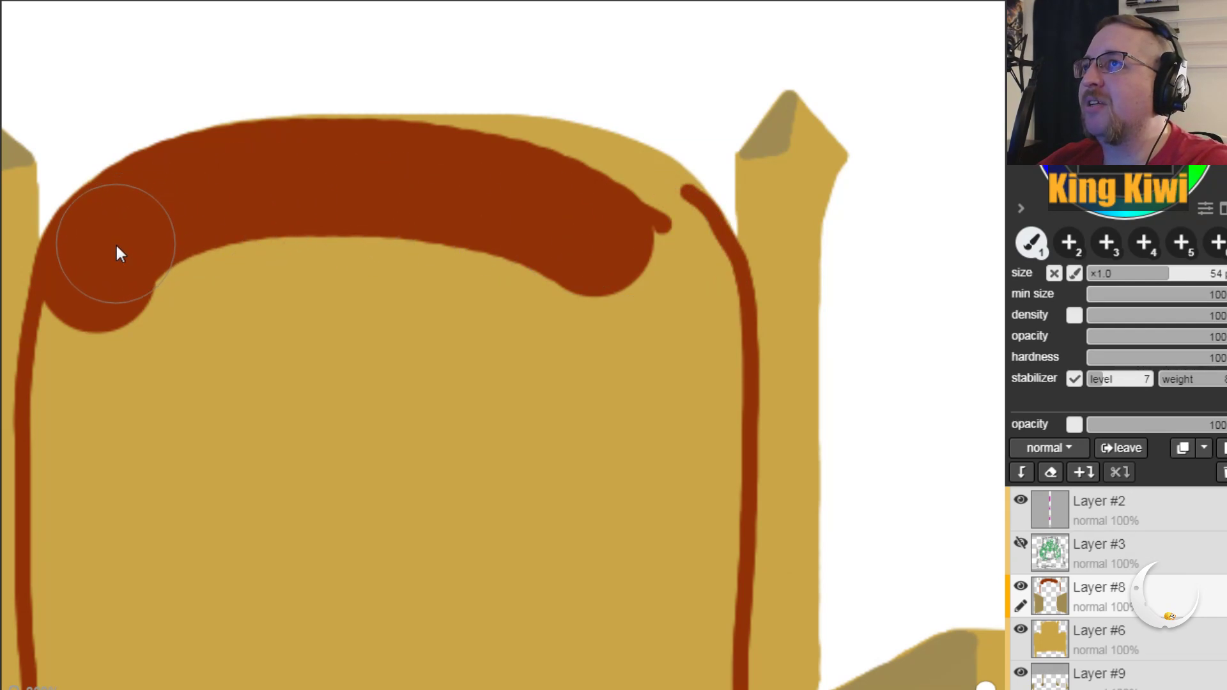
mouse_move(131, 239)
left_mouse_down()
mouse_move(224, 182)
mouse_move(335, 161)
mouse_move(511, 179)
left_mouse_up()
key("ctrl+z")
mouse_move(650, 225)
left_mouse_down()
mouse_move(684, 266)
mouse_move(634, 205)
mouse_move(579, 193)
mouse_move(577, 218)
left_mouse_up()
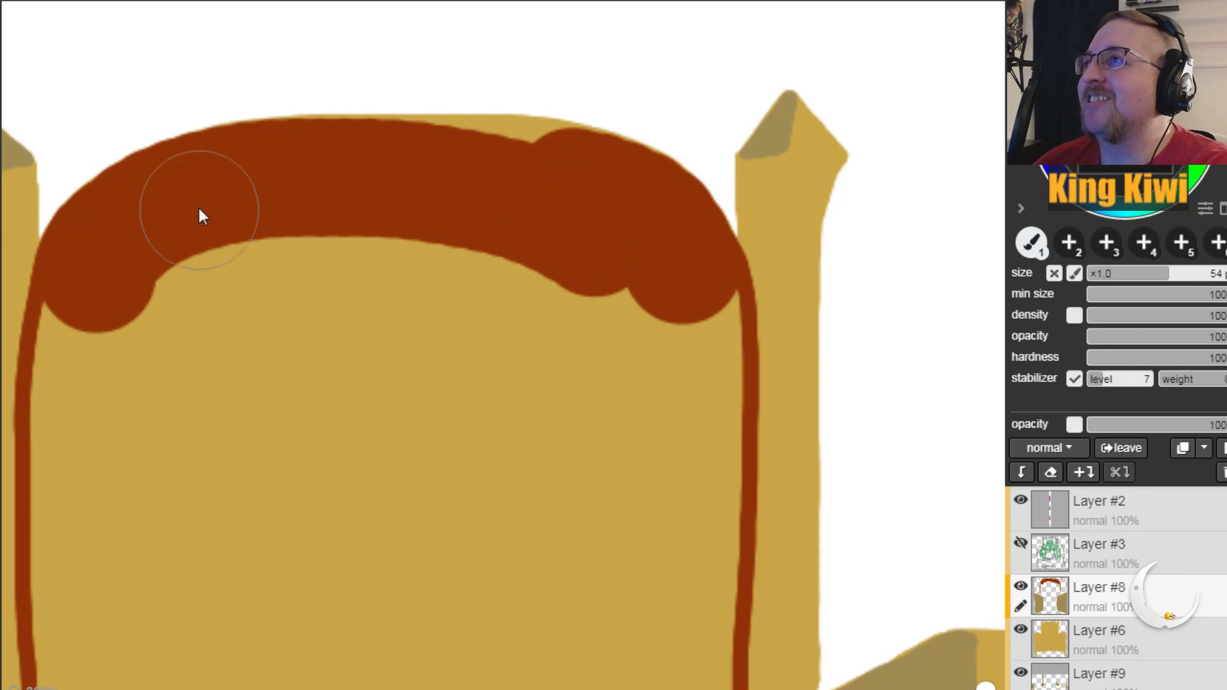
mouse_move(237, 200)
left_mouse_down()
mouse_move(235, 190)
mouse_move(306, 174)
mouse_move(487, 175)
mouse_move(564, 199)
mouse_move(562, 186)
mouse_move(430, 173)
mouse_move(335, 171)
mouse_move(246, 200)
mouse_move(640, 211)
left_mouse_up()
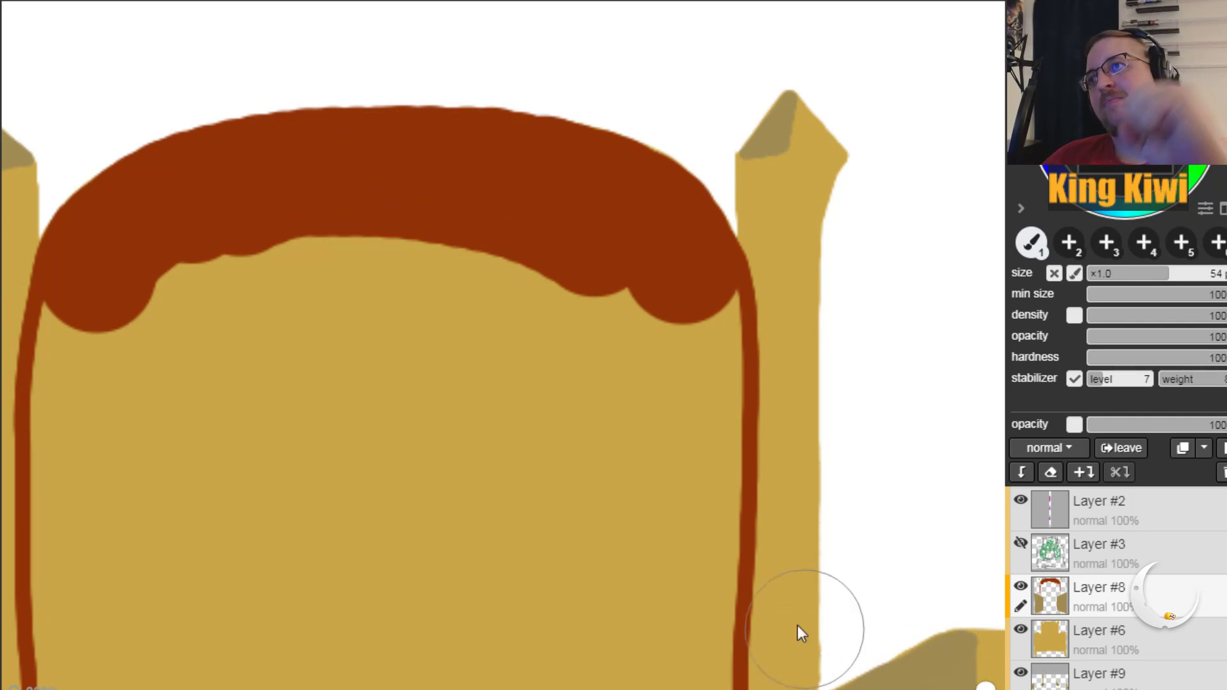
Step: Fill the backrest's sides and middle in dark red down to the tops of the armrests
key("h")
mouse_move(526, 334)
left_mouse_down()
mouse_move(539, 170)
mouse_move(438, 243)
left_mouse_up()
key("b")
mouse_move(137, 108)
left_mouse_down()
mouse_move(146, 282)
mouse_move(150, 171)
mouse_move(128, 216)
mouse_move(134, 308)
mouse_move(141, 182)
mouse_move(190, 118)
mouse_move(374, 62)
mouse_move(537, 75)
mouse_move(676, 146)
mouse_move(728, 144)
mouse_move(723, 262)
mouse_move(730, 139)
mouse_move(716, 433)
mouse_move(727, 348)
mouse_move(726, 520)
left_mouse_up()
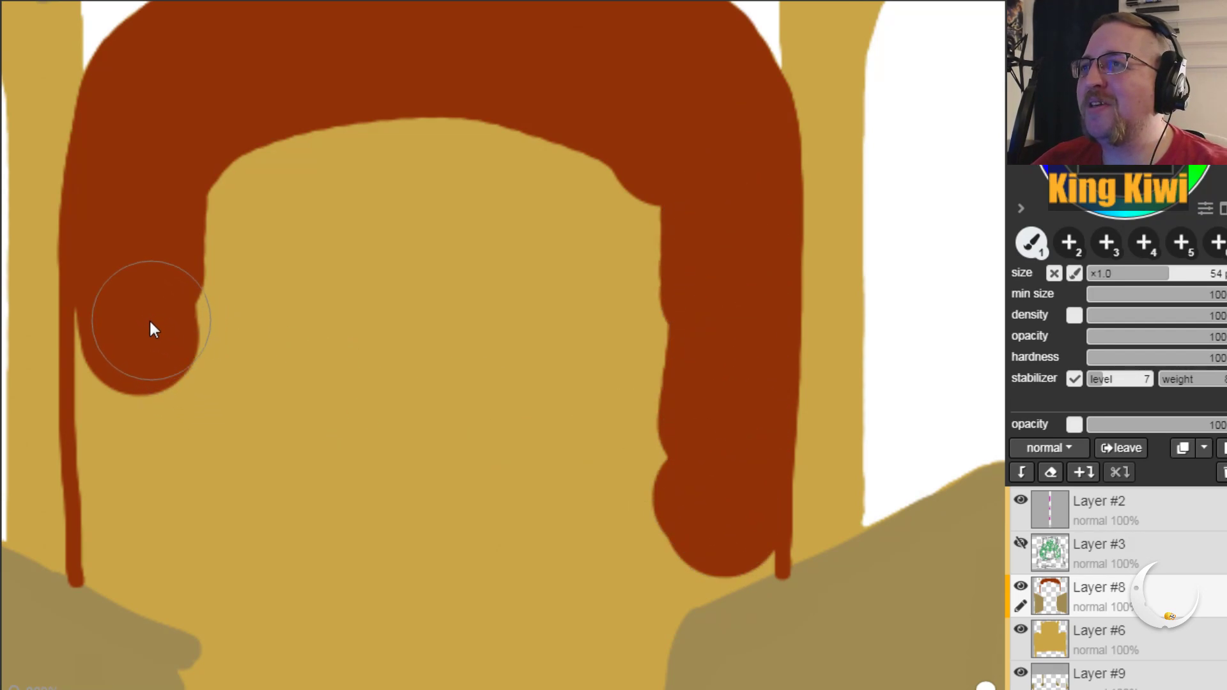
mouse_move(132, 313)
left_mouse_down()
mouse_move(142, 455)
mouse_move(132, 429)
mouse_move(132, 567)
mouse_move(167, 408)
mouse_move(264, 174)
mouse_move(228, 204)
mouse_move(546, 159)
mouse_move(380, 146)
mouse_move(607, 217)
mouse_move(639, 316)
mouse_move(631, 478)
mouse_move(662, 282)
mouse_move(694, 500)
mouse_move(684, 550)
mouse_move(697, 563)
mouse_move(712, 538)
mouse_move(720, 570)
mouse_move(440, 524)
mouse_move(183, 558)
mouse_move(146, 580)
mouse_move(168, 474)
mouse_move(327, 250)
mouse_move(291, 310)
mouse_move(257, 412)
mouse_move(388, 264)
mouse_move(375, 337)
mouse_move(569, 291)
mouse_move(534, 232)
mouse_move(340, 392)
mouse_move(517, 408)
mouse_move(398, 402)
mouse_move(472, 453)
mouse_move(533, 445)
left_mouse_up()
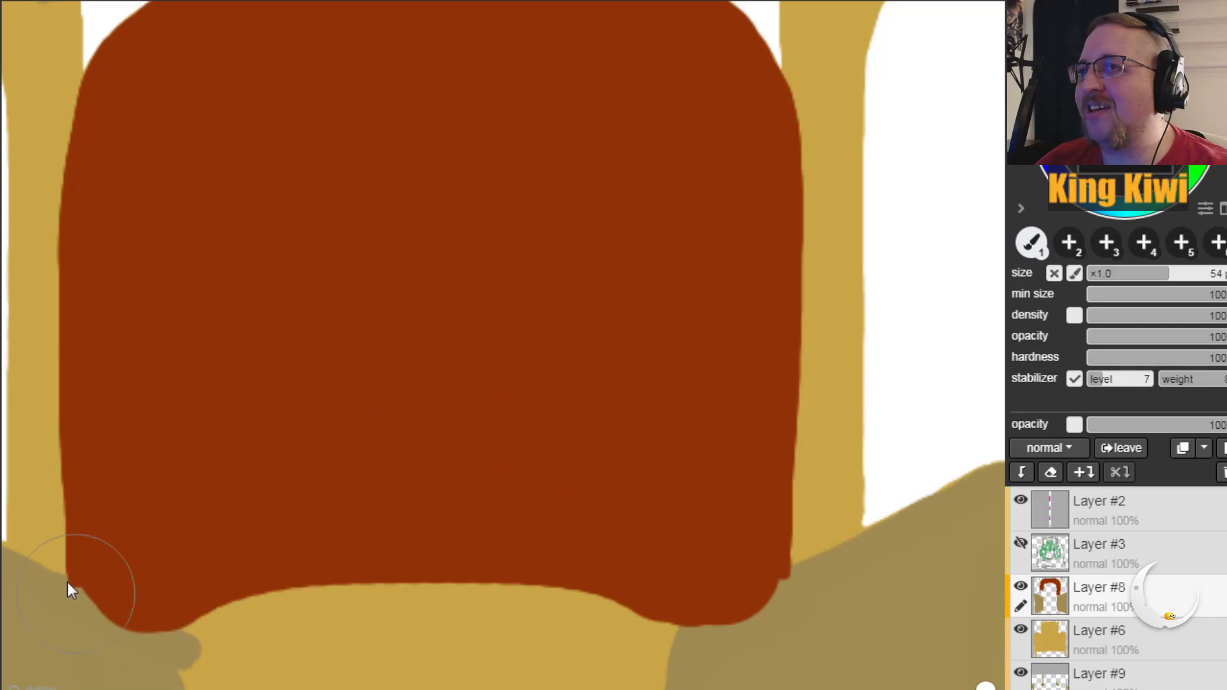
Step: Extend the dark red panel down between the armrests with inward-curving sides and fill the space between them
key("h")
mouse_move(297, 466)
left_mouse_down()
mouse_move(304, 197)
mouse_move(259, 99)
left_mouse_up()
key("b")
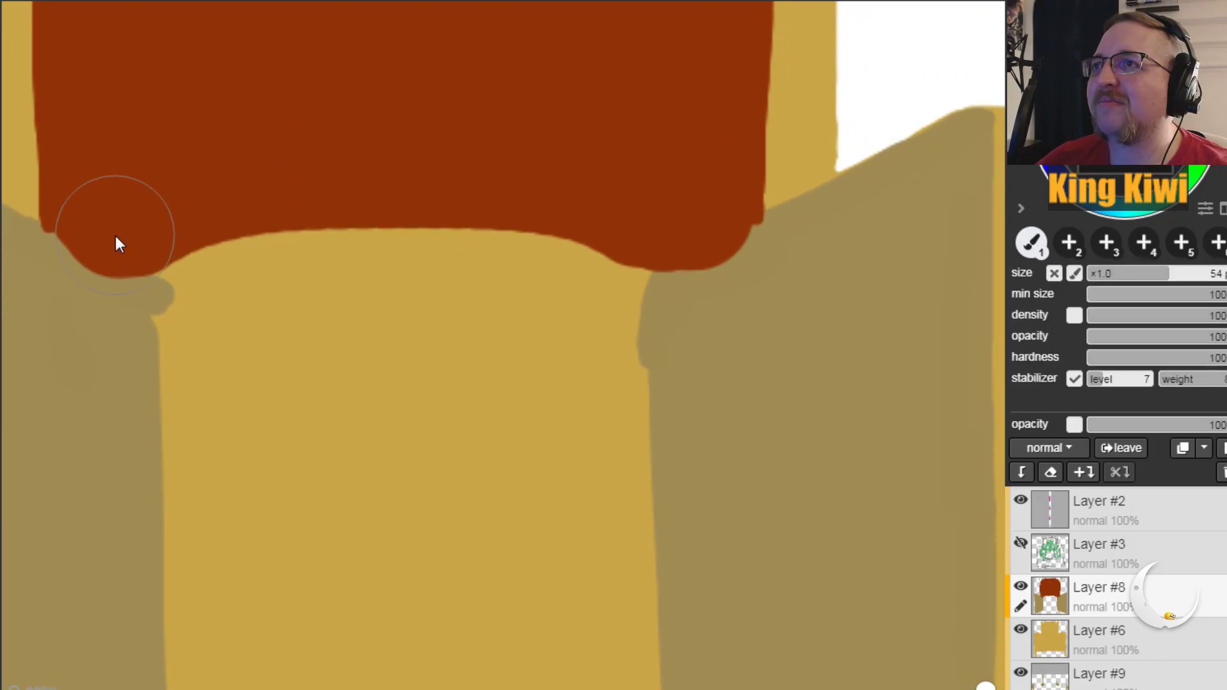
mouse_move(104, 234)
left_mouse_down()
mouse_move(150, 349)
mouse_move(174, 544)
left_mouse_up()
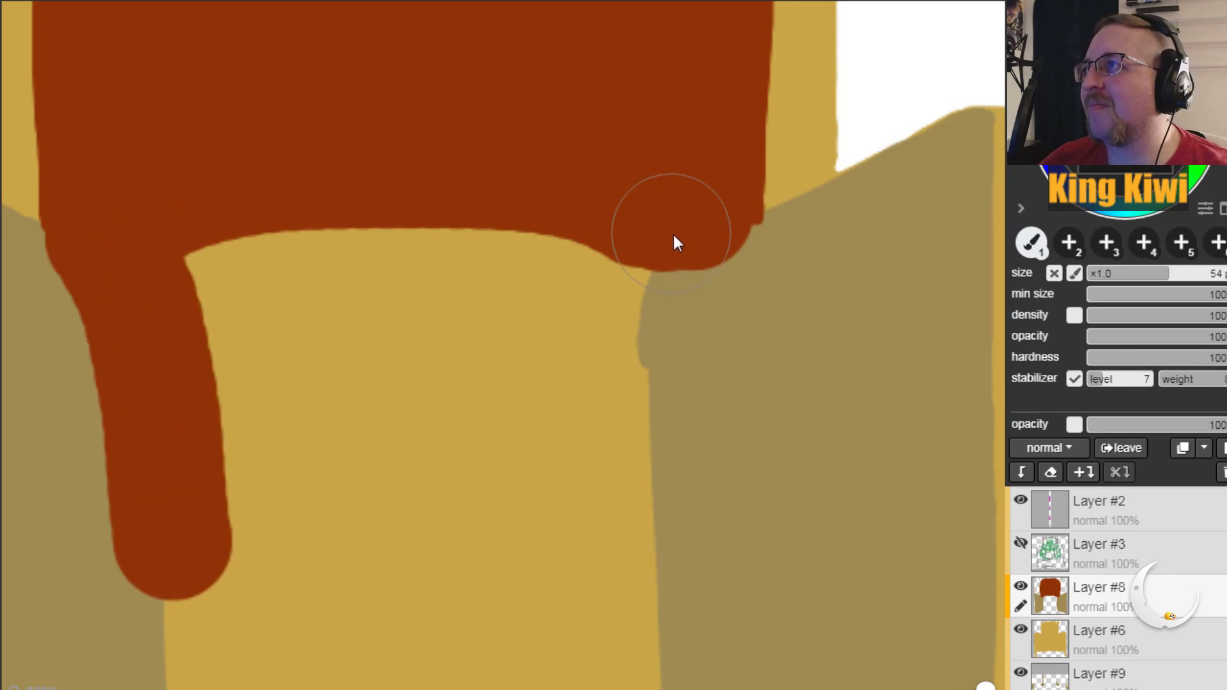
mouse_move(676, 241)
left_mouse_down()
mouse_move(611, 401)
mouse_move(605, 564)
left_mouse_up()
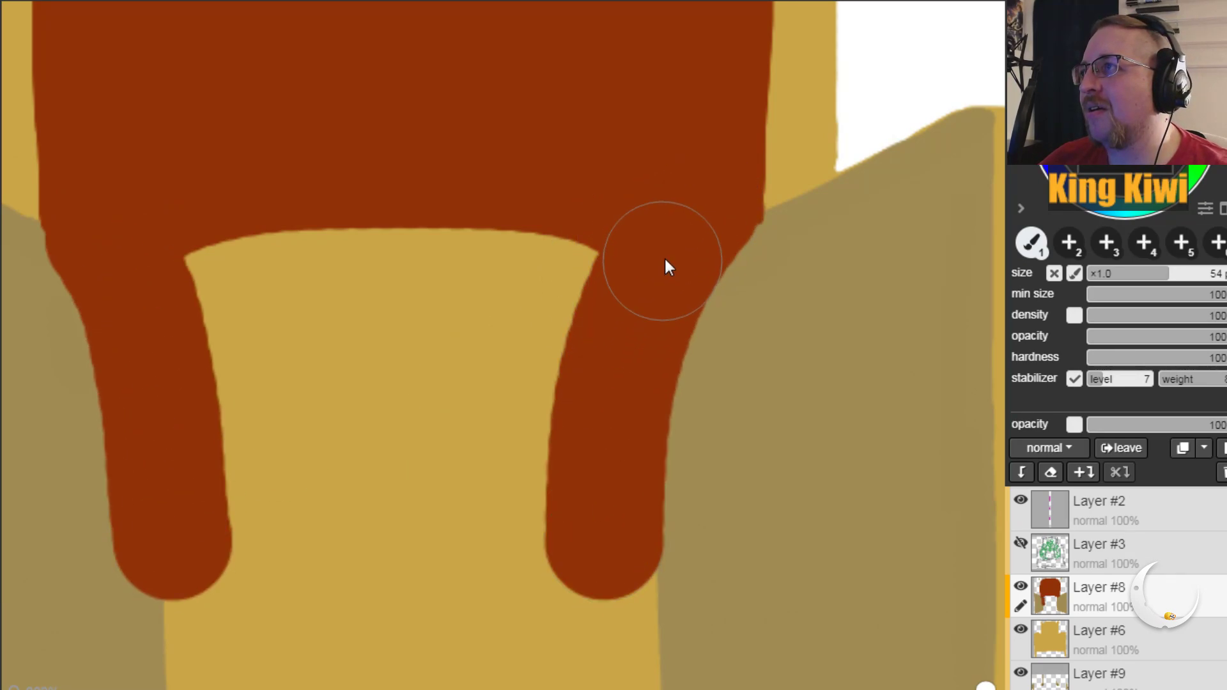
mouse_move(693, 206)
left_mouse_down()
mouse_move(644, 307)
mouse_move(598, 511)
mouse_move(596, 592)
left_mouse_up()
mouse_move(209, 327)
left_mouse_down()
mouse_move(234, 363)
mouse_move(309, 348)
mouse_move(343, 249)
mouse_move(545, 276)
mouse_move(416, 437)
mouse_move(275, 484)
mouse_move(251, 513)
mouse_move(523, 524)
mouse_move(84, 428)
left_mouse_up()
Step: Fill the lower backrest in dark red down to the seat's back edge, overlapping the armrests' inner sides
left_click_drag(294, 390, 274, 115)
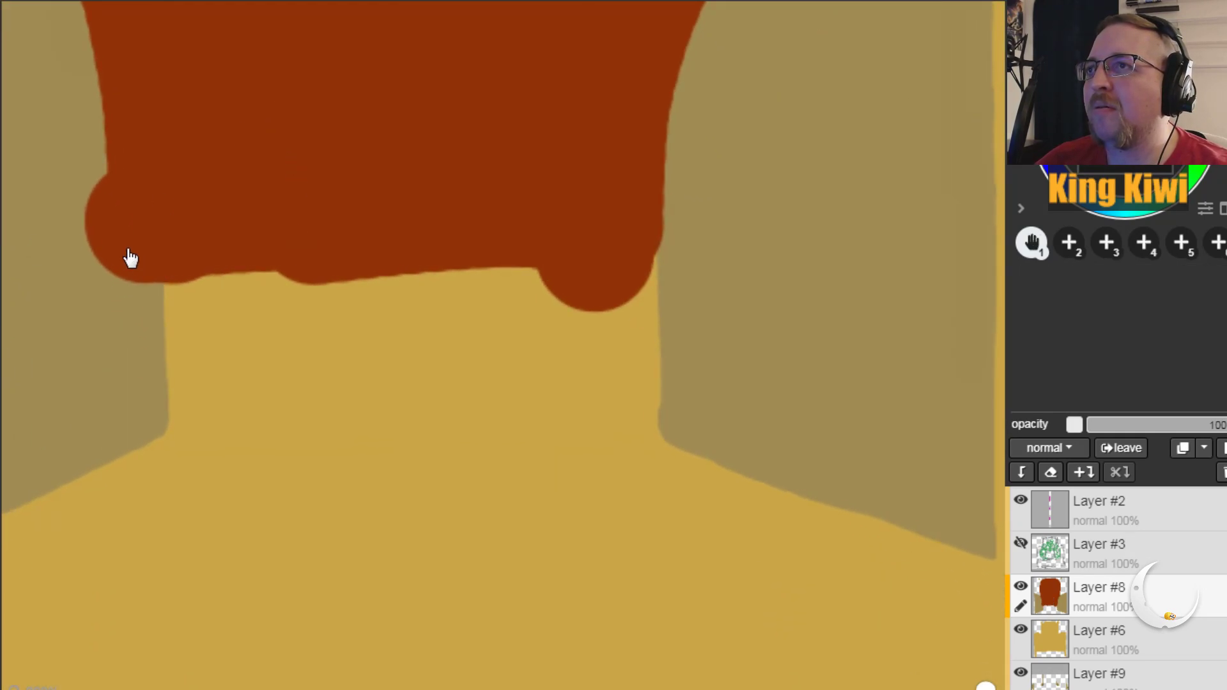
key("b")
mouse_move(228, 205)
left_mouse_down()
mouse_move(162, 259)
mouse_move(288, 406)
mouse_move(397, 392)
mouse_move(521, 260)
mouse_move(603, 375)
mouse_move(644, 378)
mouse_move(638, 274)
mouse_move(656, 399)
left_mouse_up()
mouse_move(476, 389)
left_mouse_down()
mouse_move(75, 422)
mouse_move(357, 384)
mouse_move(656, 384)
mouse_move(746, 400)
left_mouse_up()
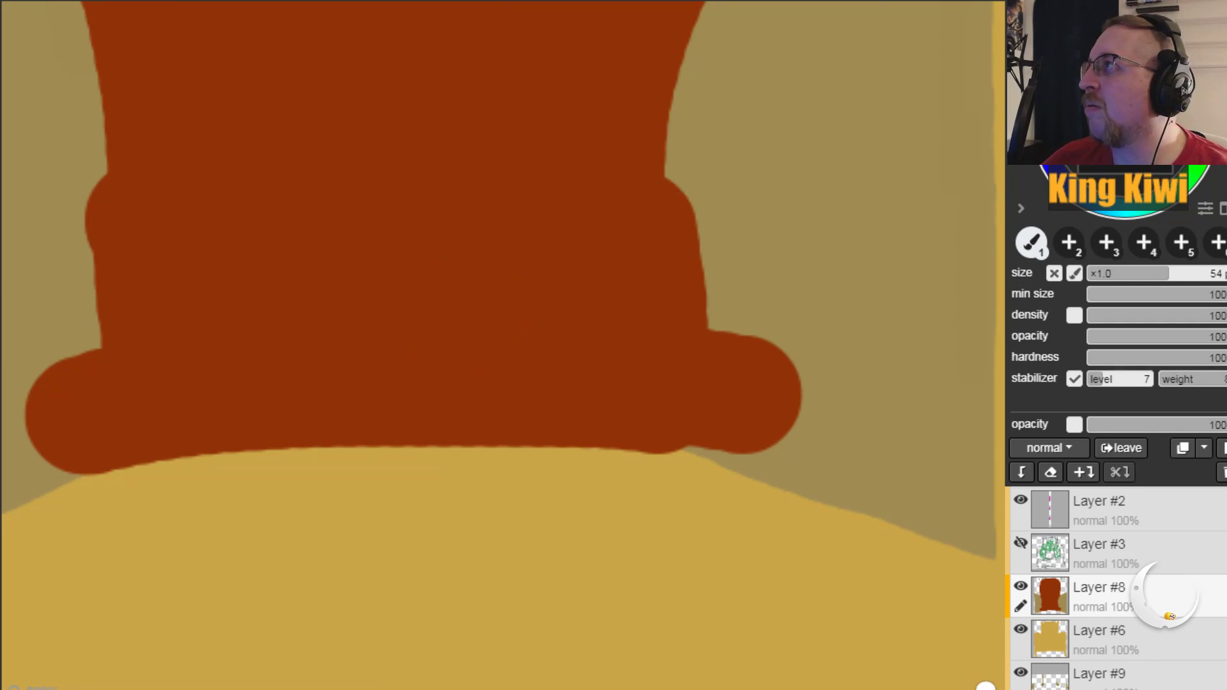
Step: Outline the seat's left edge in lighter orange-red along the base of the left armrest with a size 13 brush
key("space")
mouse_move(156, 446)
left_mouse_down()
mouse_move(660, 228)
mouse_move(592, 224)
mouse_move(525, 249)
left_mouse_up()
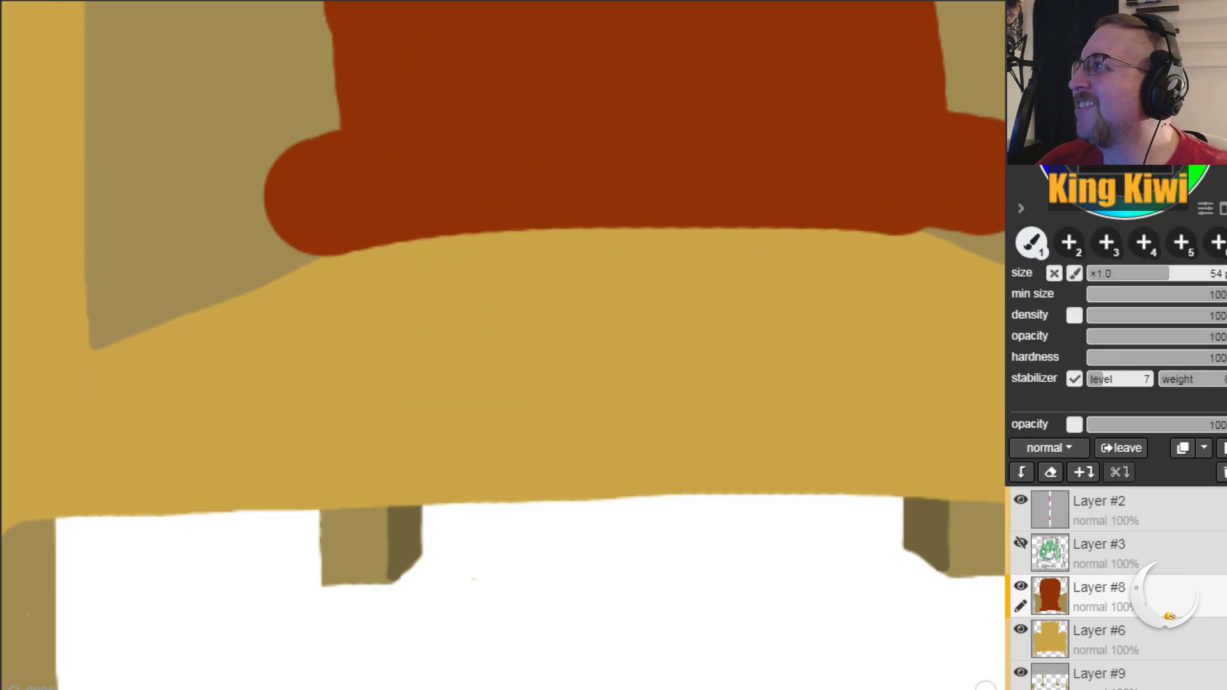
left_click(1104, 270)
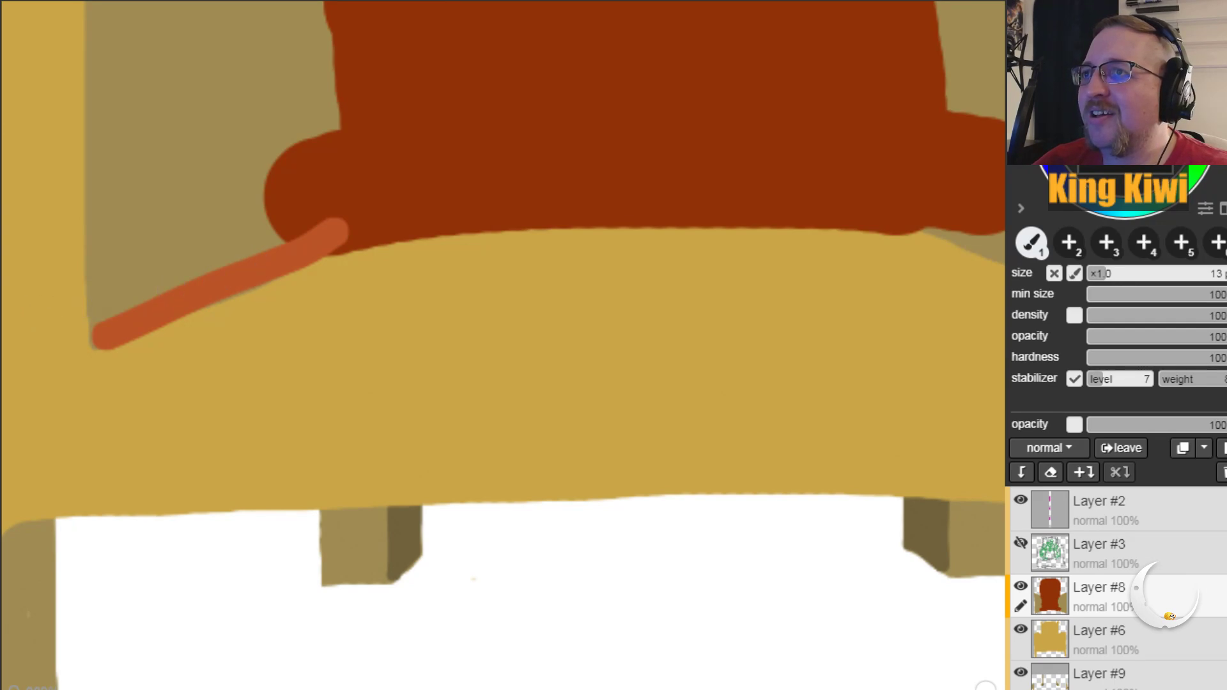
Step: Outline the seat's right edge in orange-red along the base of the right armrest, redoing the stroke until it is straight
key("space")
mouse_move(570, 403)
left_mouse_down()
mouse_move(246, 420)
mouse_move(36, 351)
left_mouse_up()
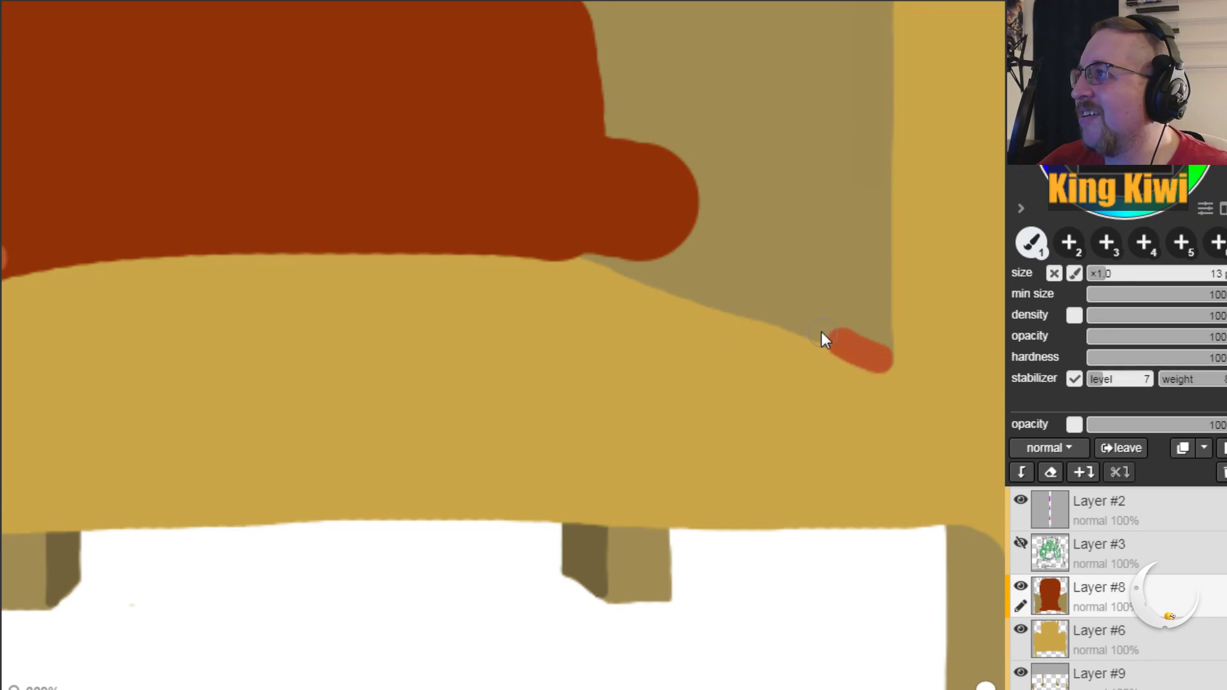
key("ctrl+z")
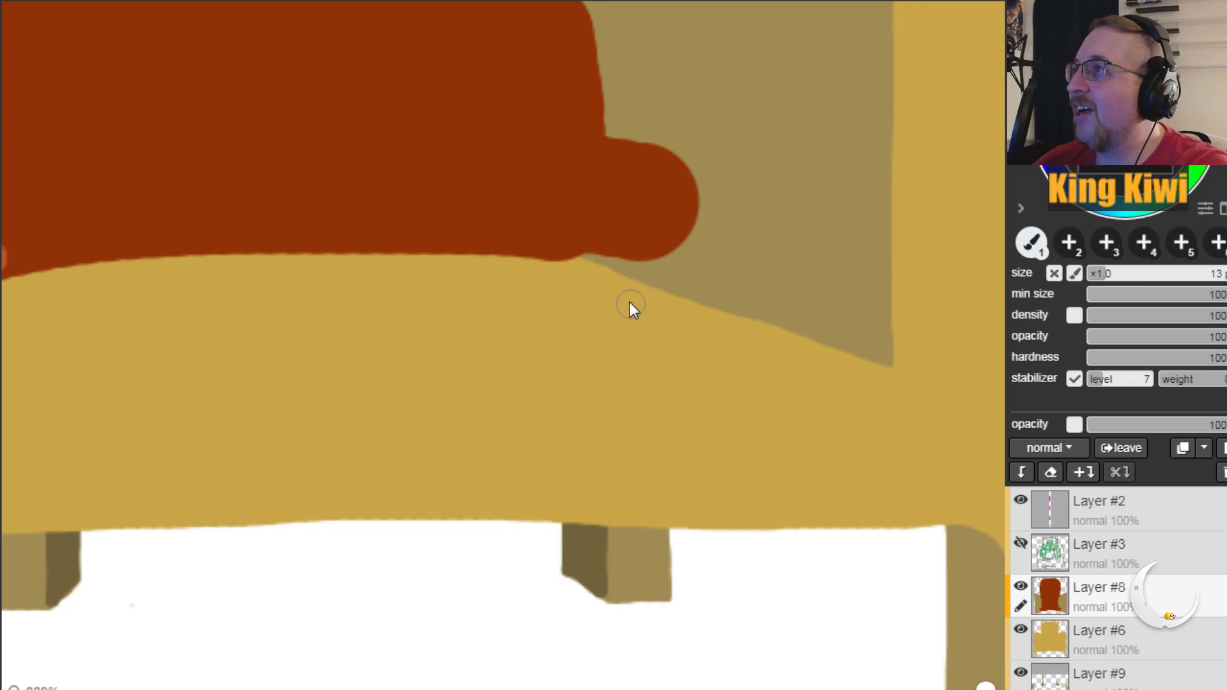
left_click_drag(616, 271, 797, 329)
key("ctrl+z")
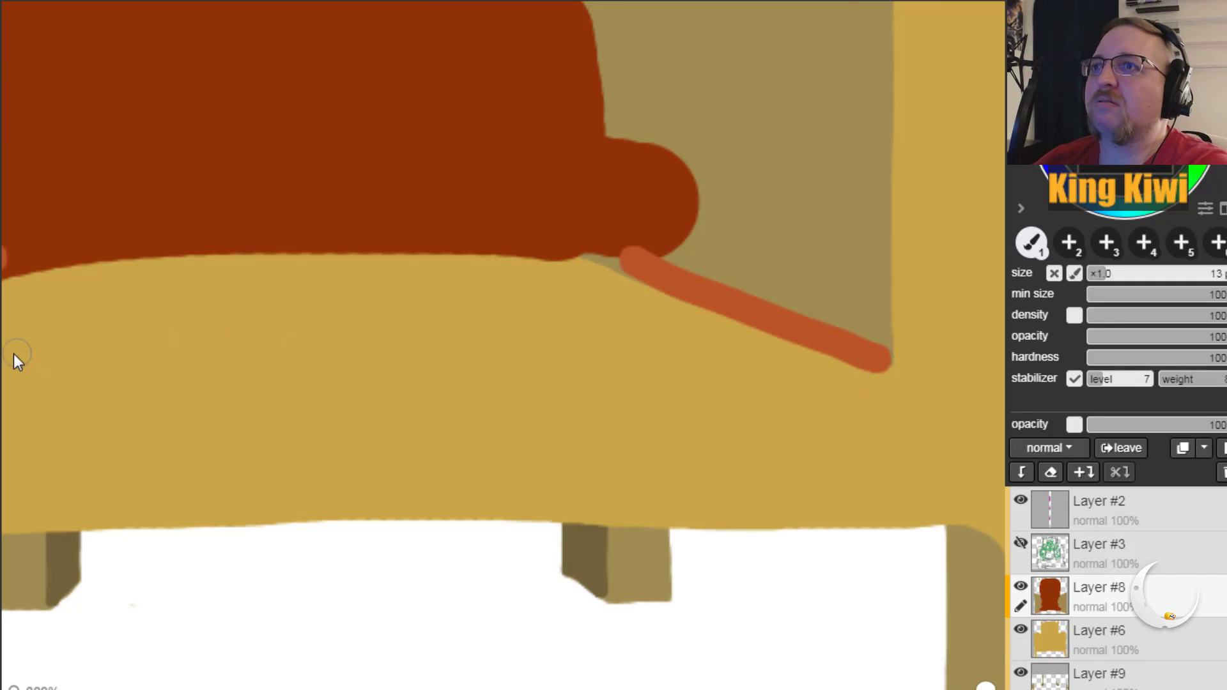
Step: Rotate the canvas and draw the seat cushion's front edge in orange-red between the armrests' front corners, undoing uneven strokes
mouse_move(69, 384)
left_mouse_down()
mouse_move(381, 386)
mouse_move(499, 164)
left_mouse_up()
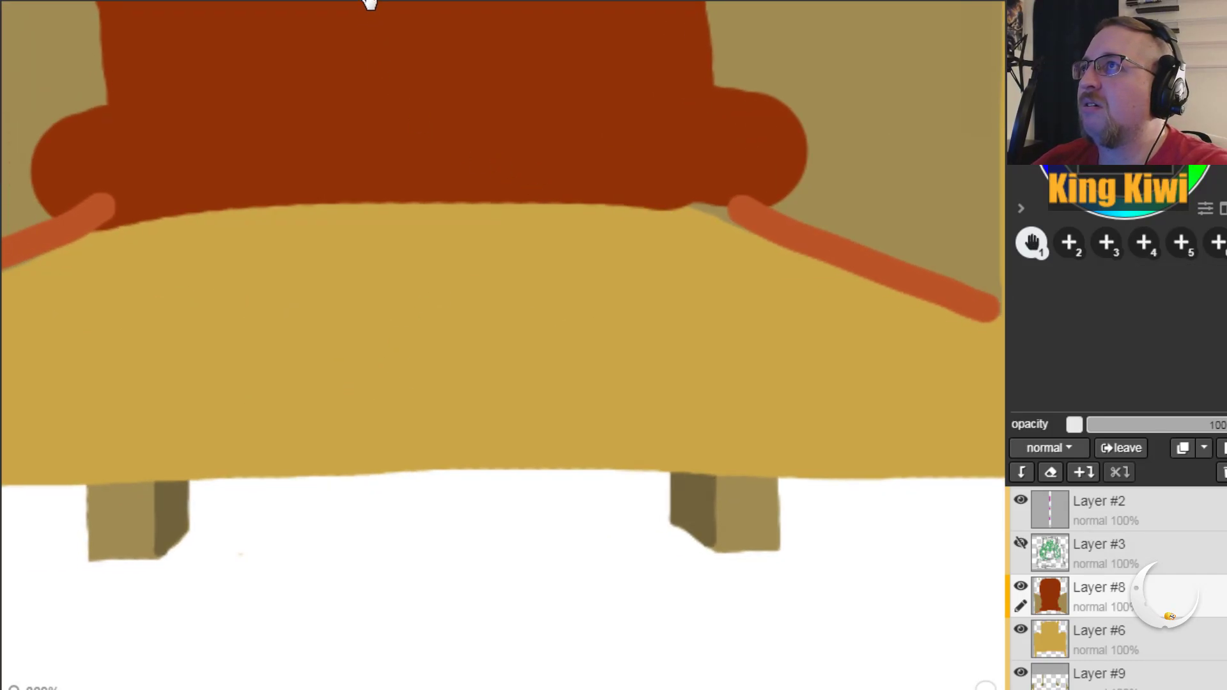
left_click_drag(373, 4, 448, 1)
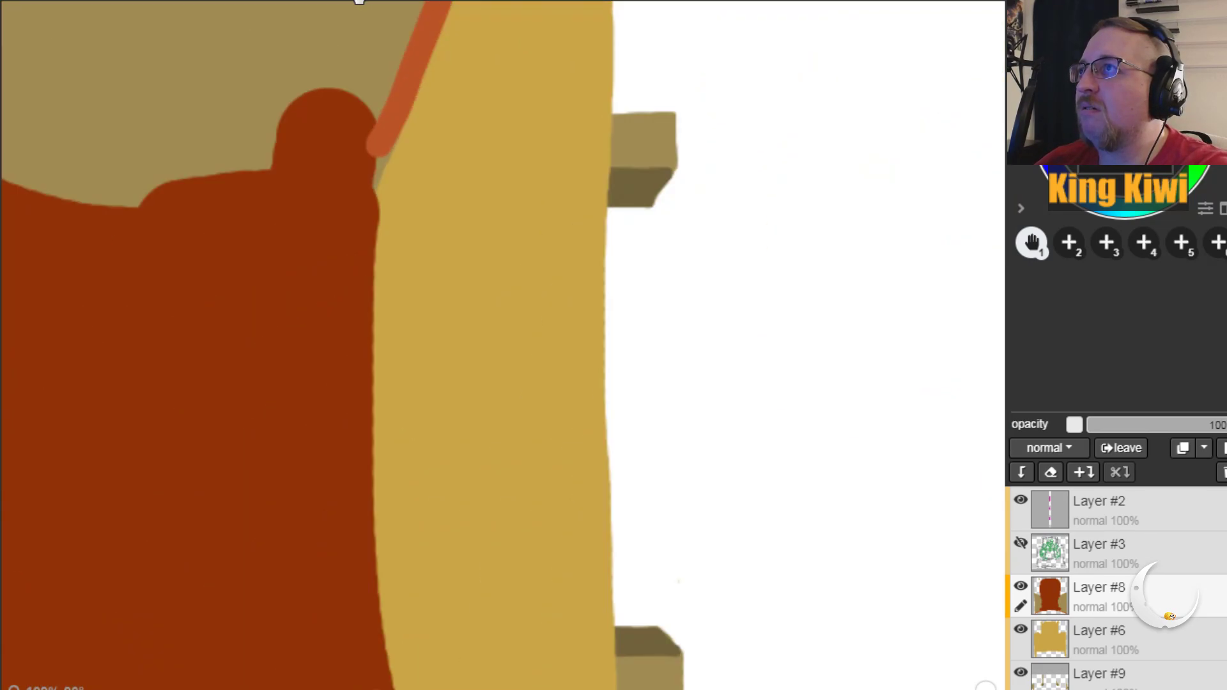
key("minus")
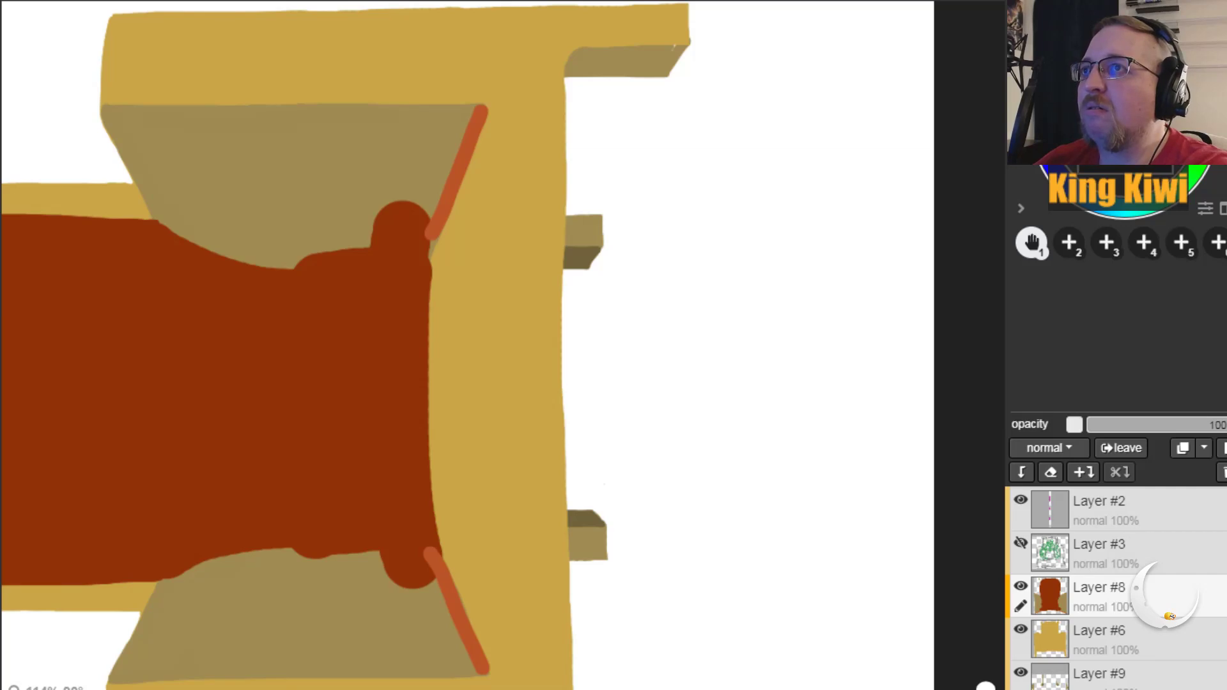
key("b")
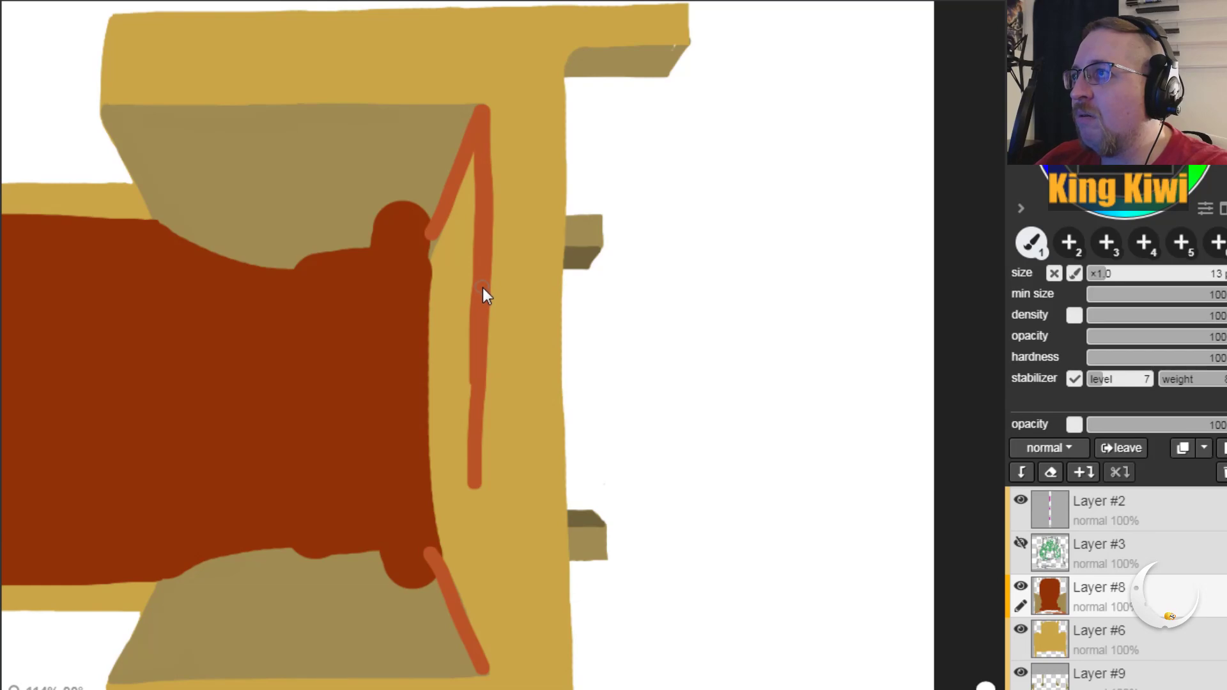
key("ctrl+z")
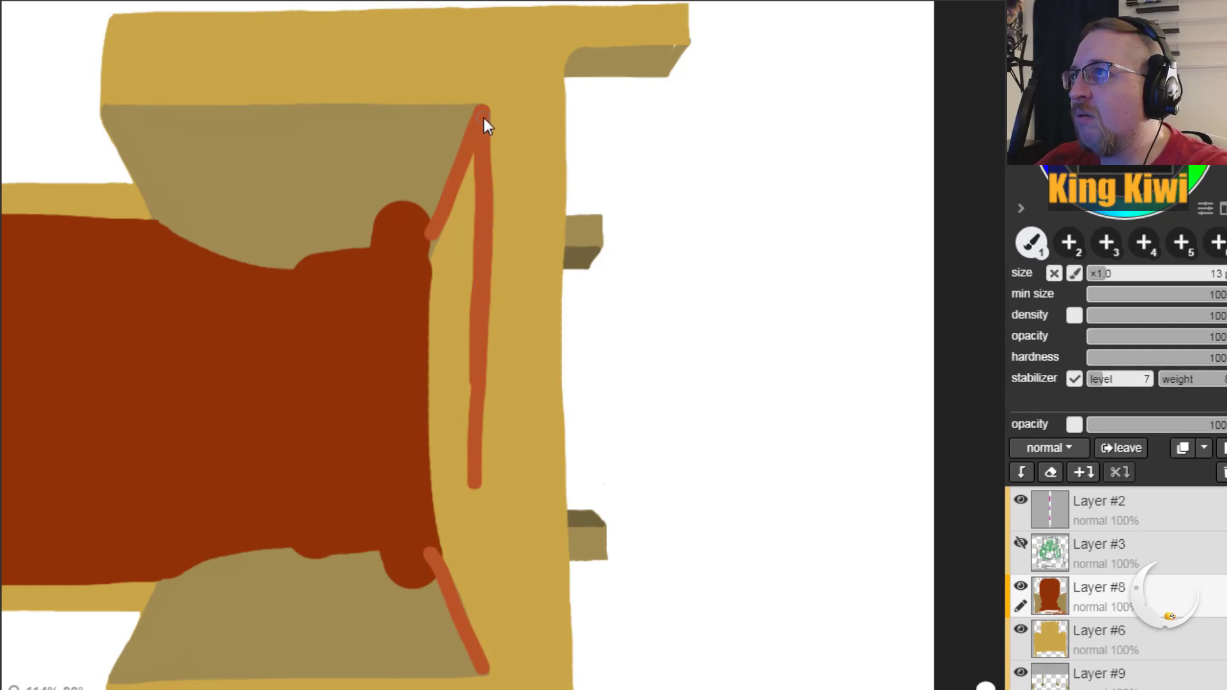
left_click_drag(484, 118, 488, 269)
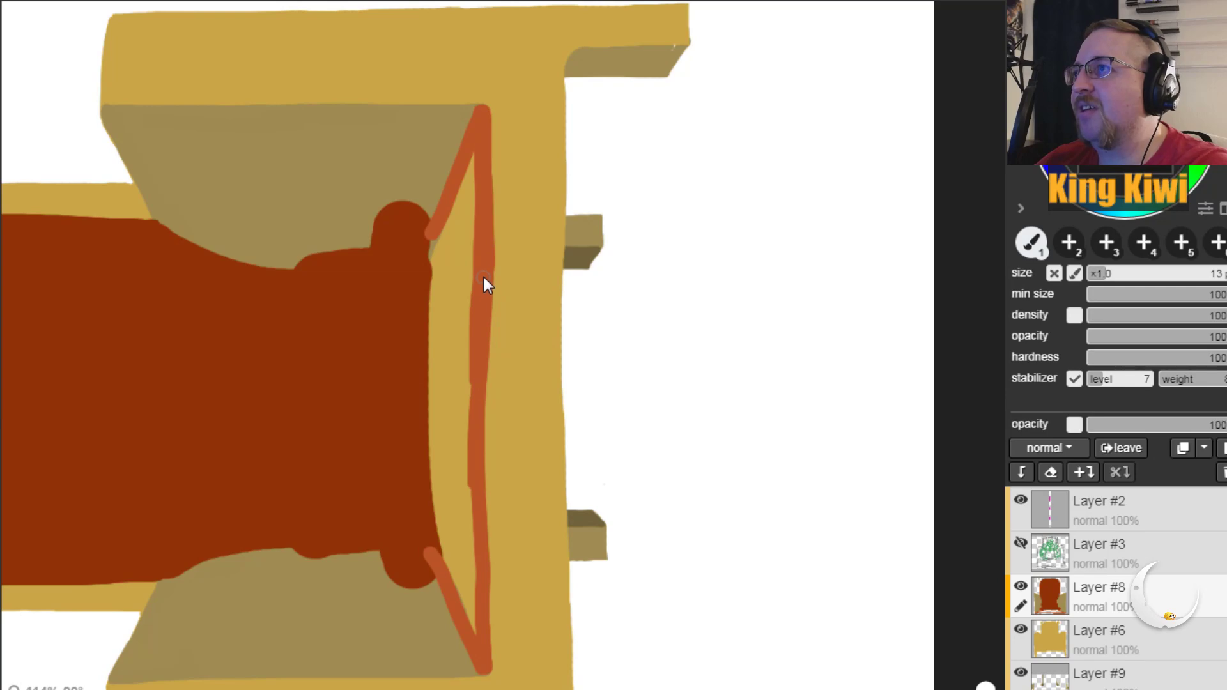
key("ctrl+z")
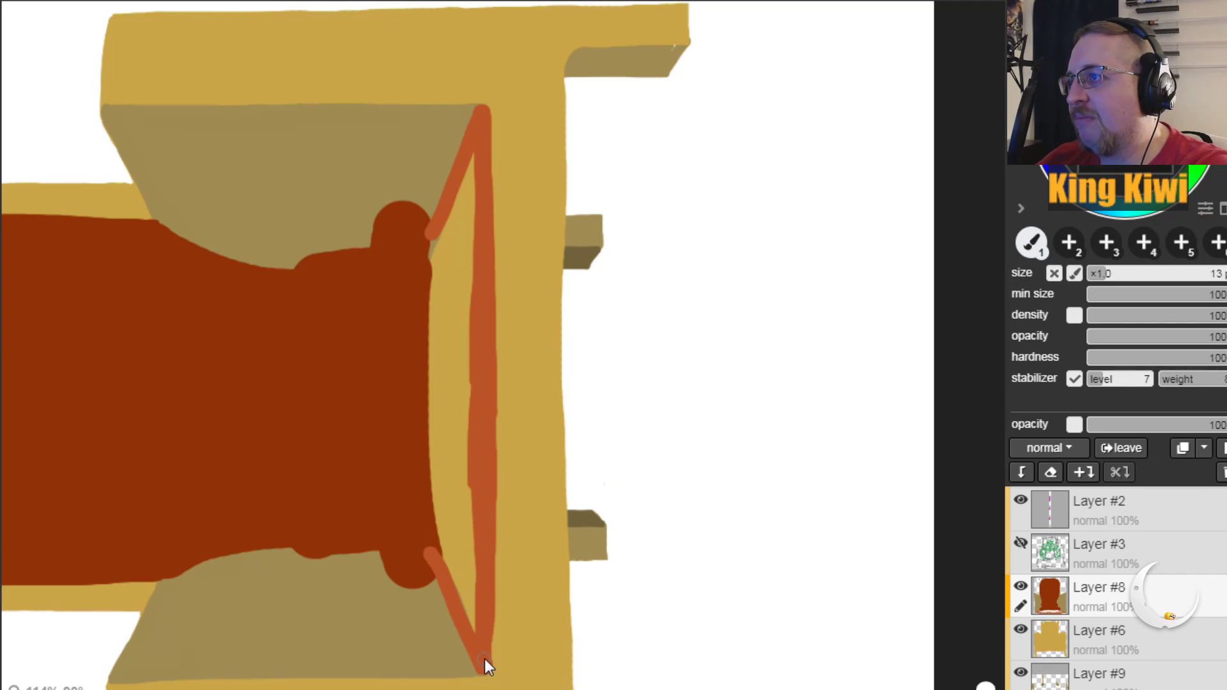
key("ctrl+z")
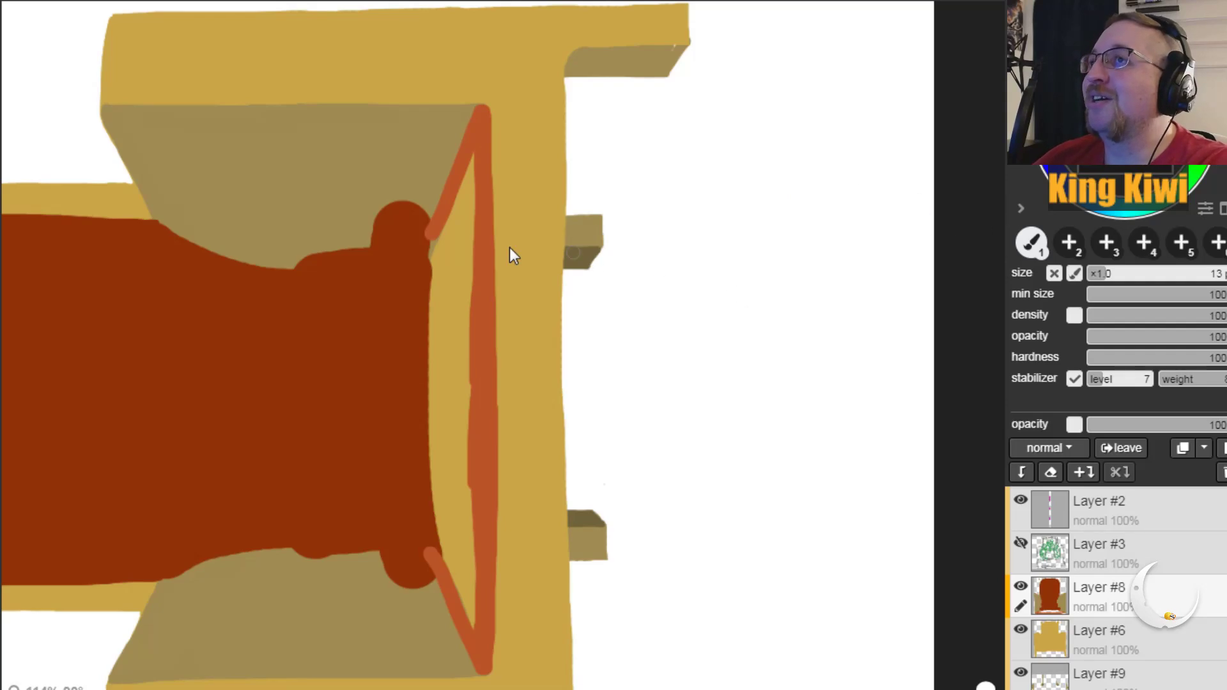
Step: Fill the outlined seat cushion with orange-red up to the dark red backrest using a size 18 brush
left_click(1153, 274)
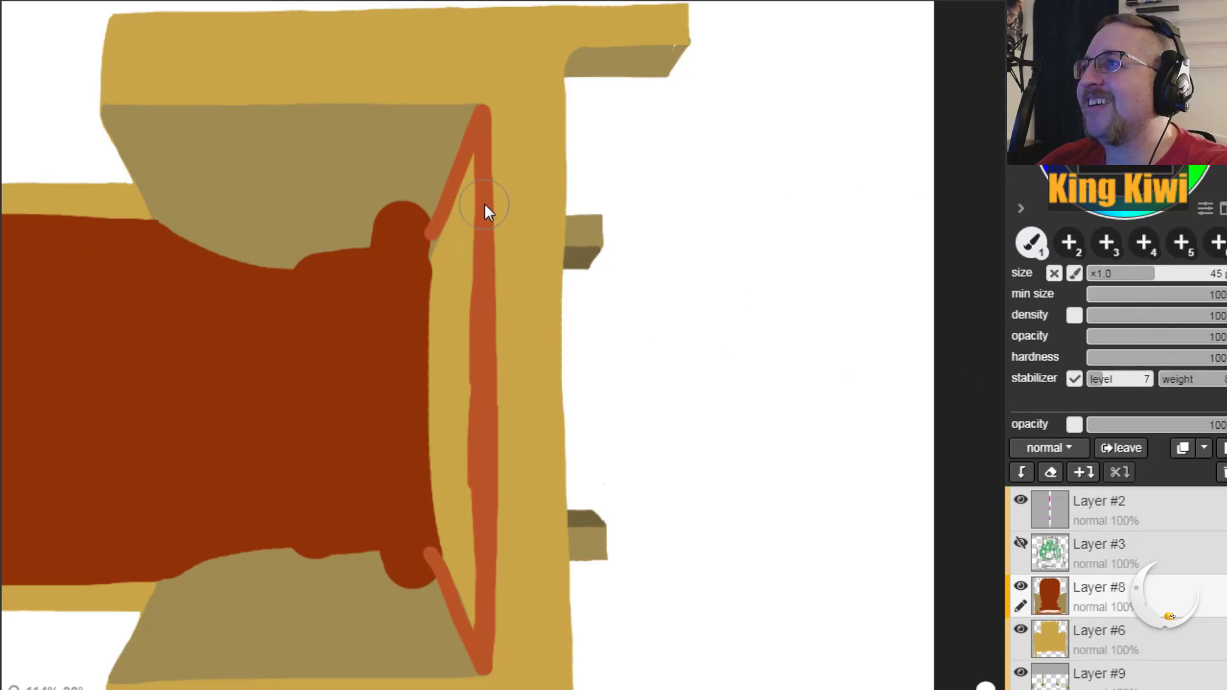
left_click_drag(1128, 276, 1073, 291)
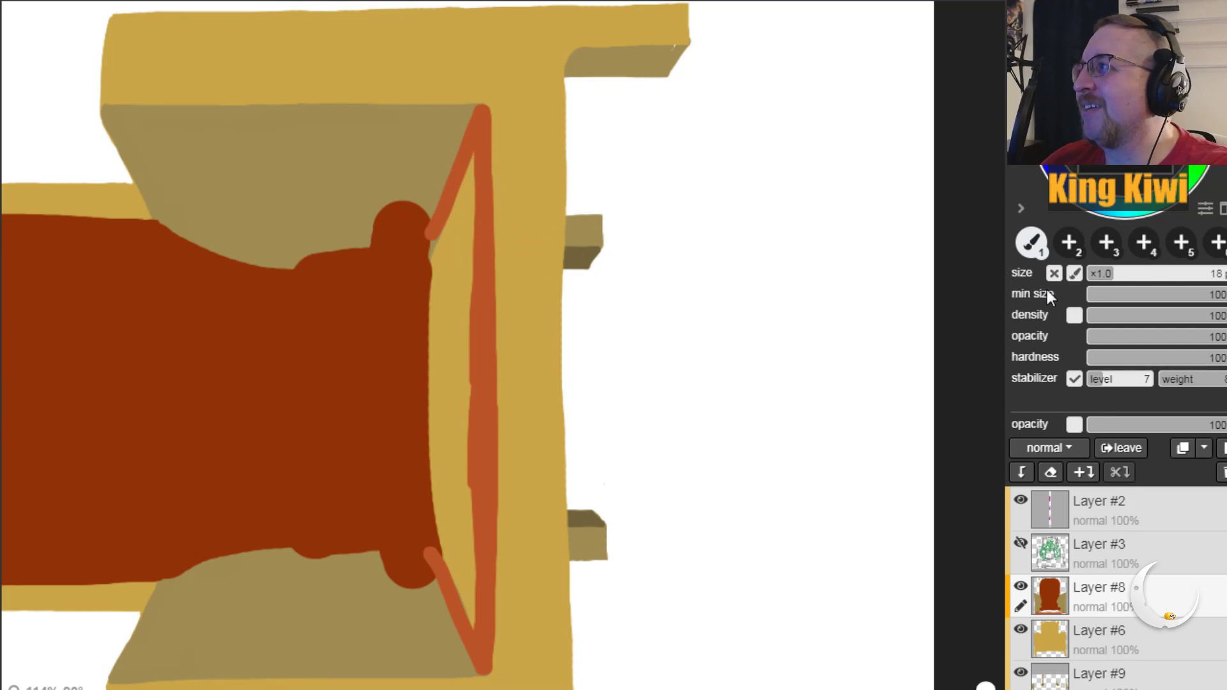
mouse_move(477, 161)
left_mouse_down()
mouse_move(430, 254)
mouse_move(438, 286)
mouse_move(466, 233)
mouse_move(468, 281)
mouse_move(474, 196)
mouse_move(468, 384)
mouse_move(445, 412)
mouse_move(438, 542)
left_mouse_up()
left_click_drag(461, 604, 470, 615)
left_click_drag(467, 552, 455, 445)
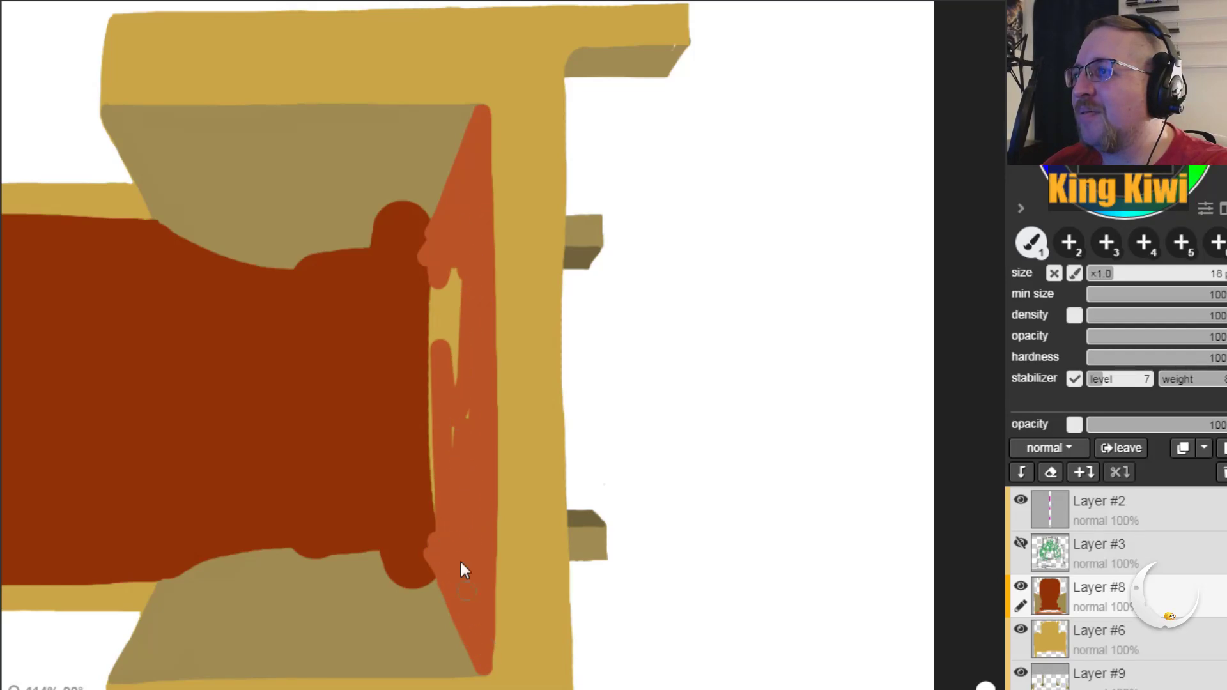
left_click_drag(435, 526, 457, 262)
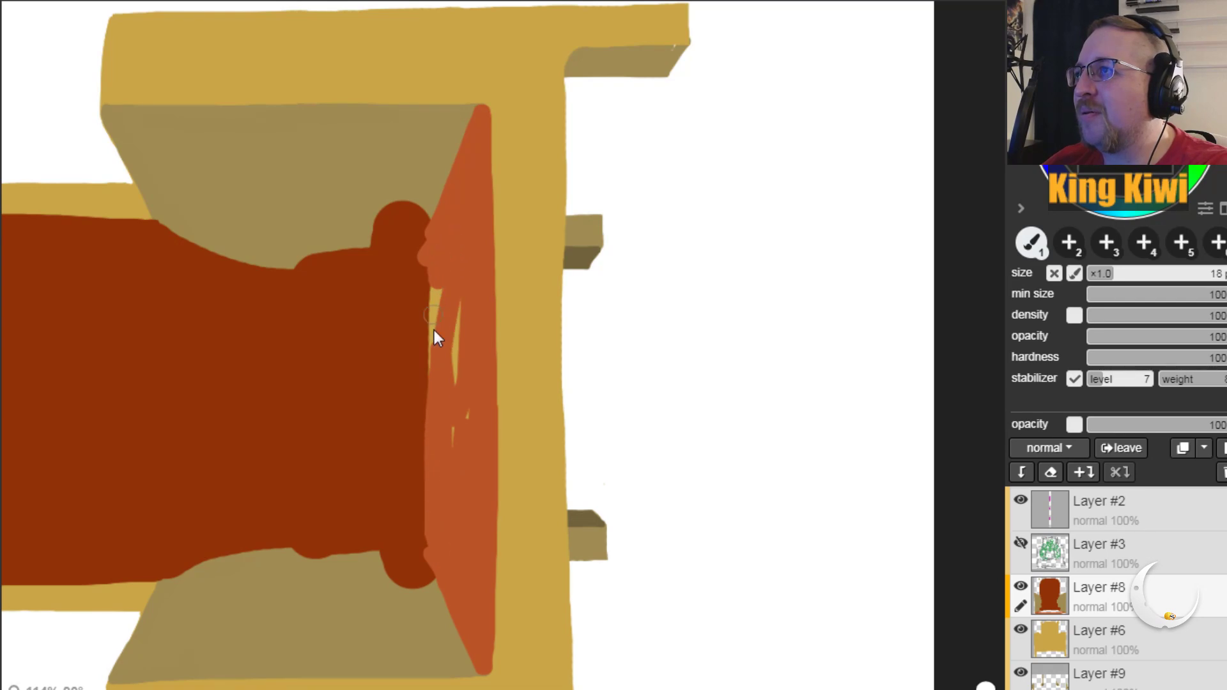
left_click_drag(435, 329, 444, 545)
left_click_drag(435, 429, 470, 441)
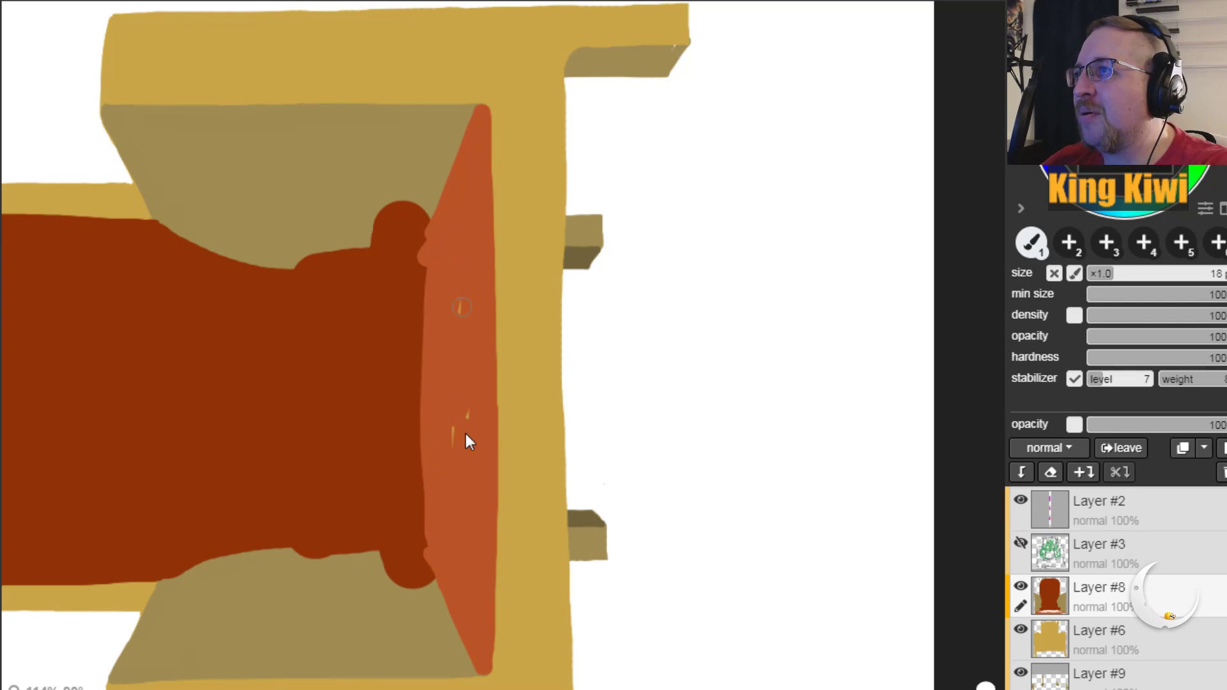
left_click_drag(448, 382, 465, 297)
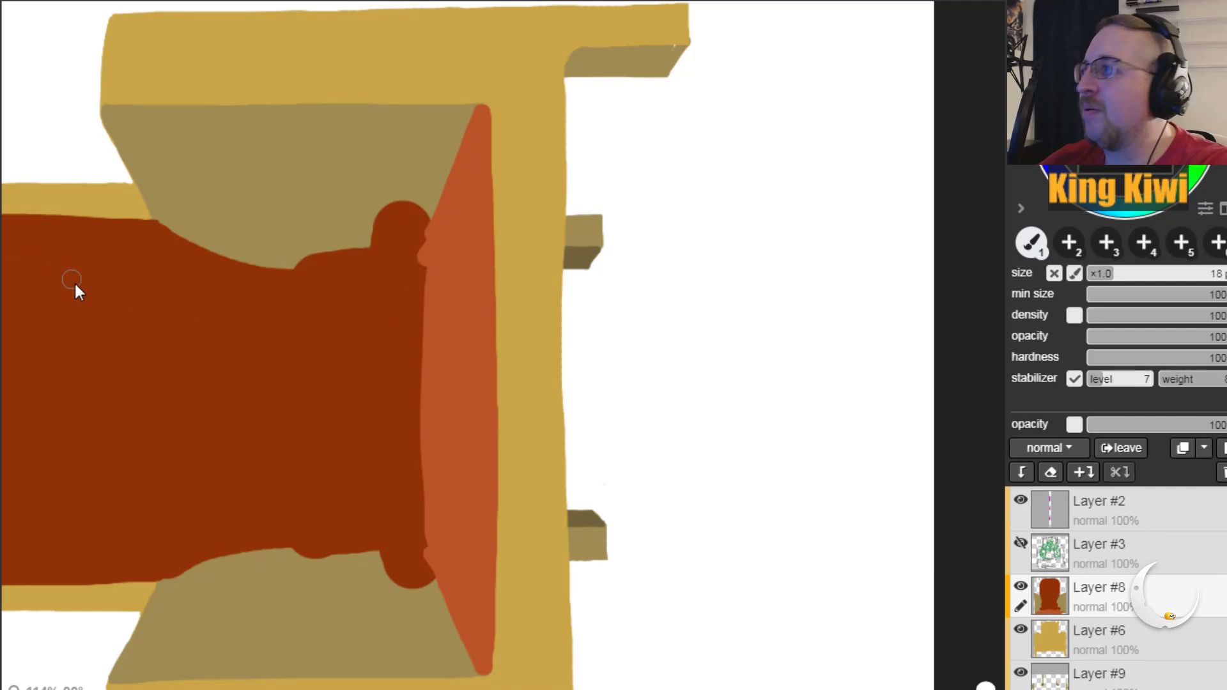
Step: On Layer #6, paint a thin backrest-coloured dark red shadow along the seat cushion's front edge, starting at the right armrest's front corner
left_click(1074, 646)
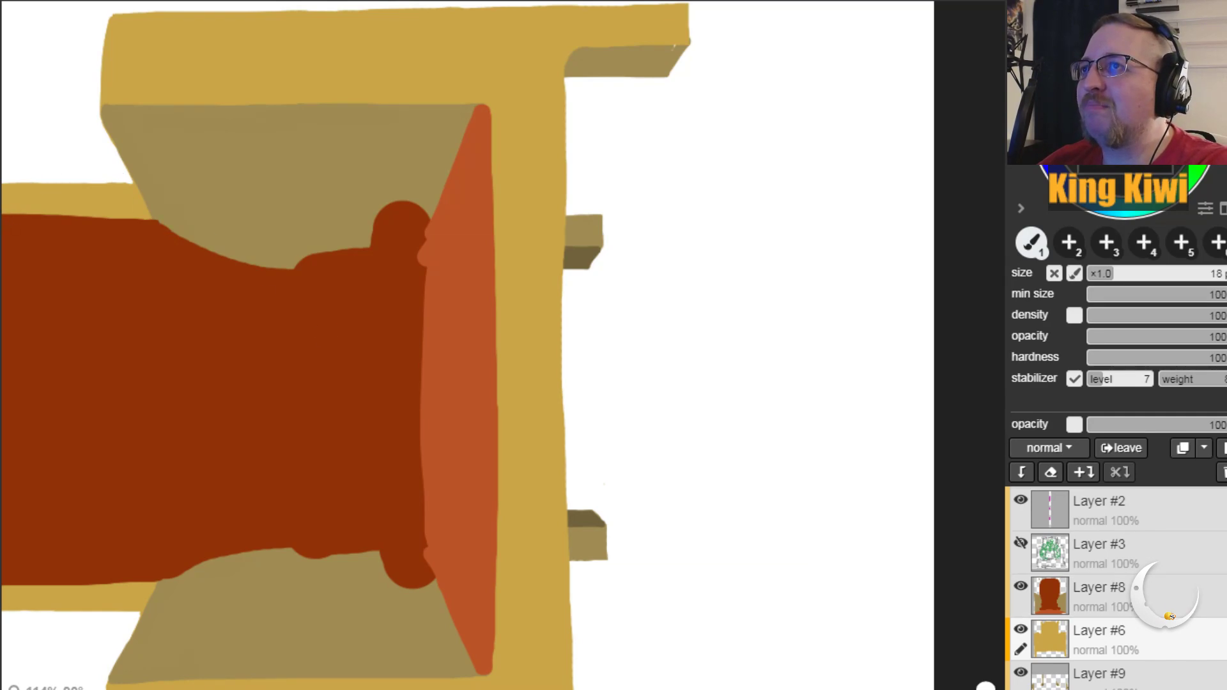
key("alt")
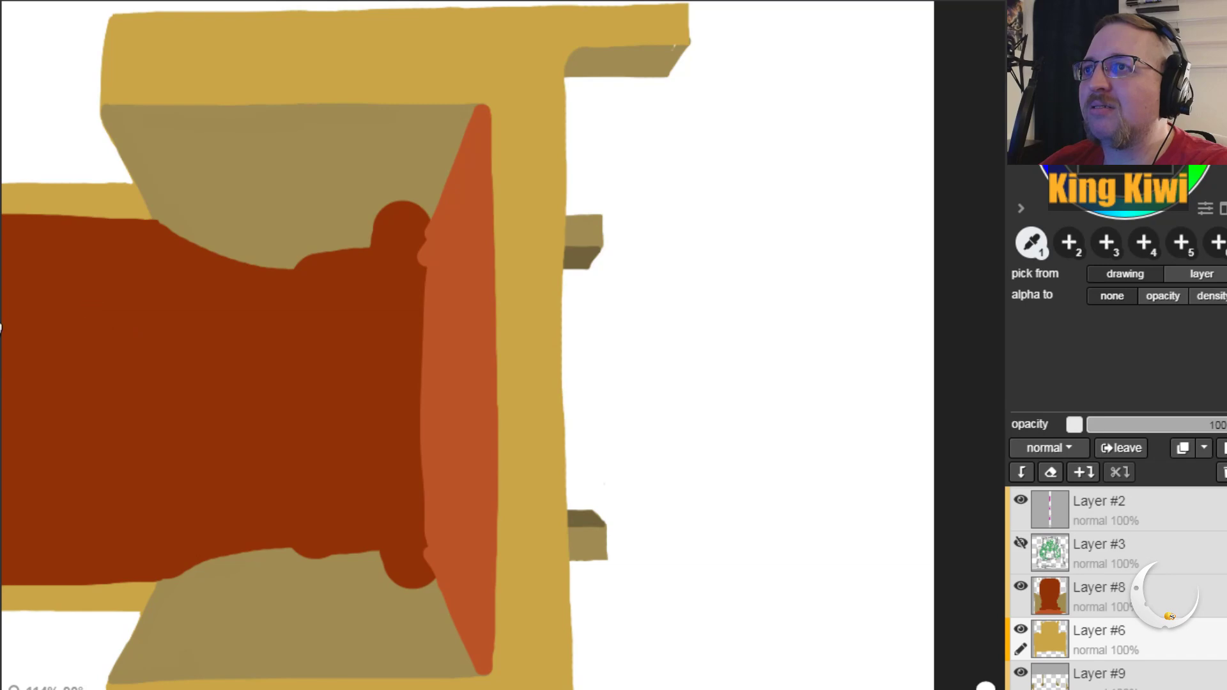
key("b")
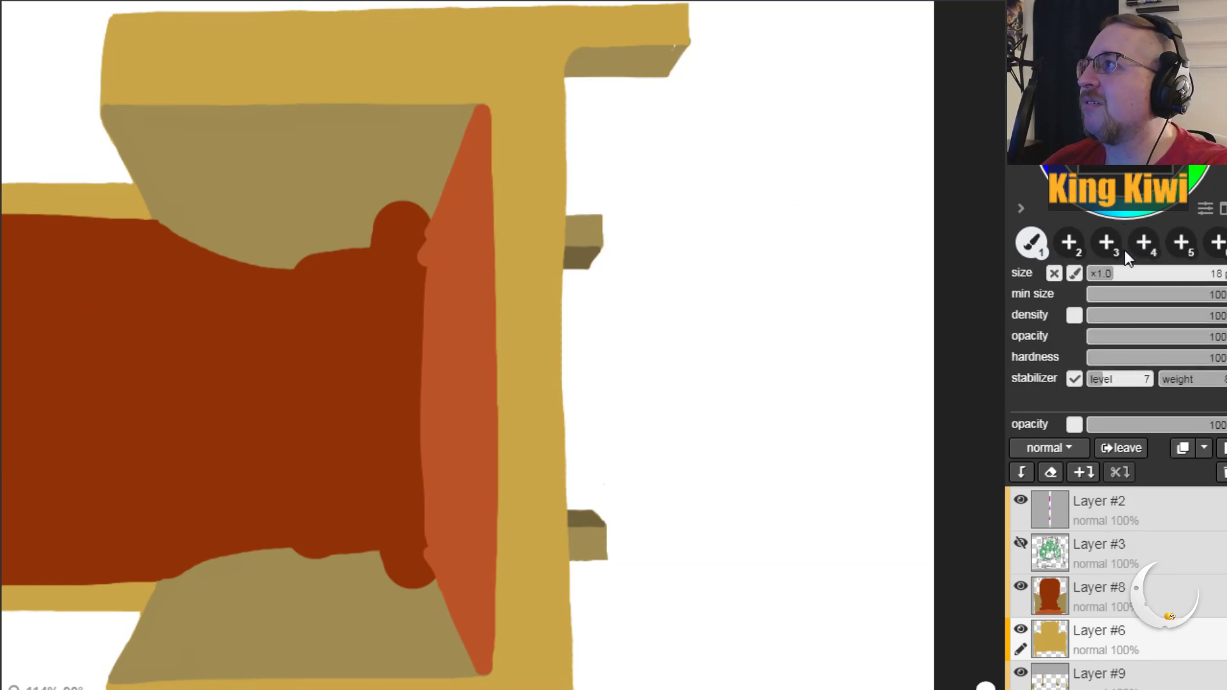
key("plus")
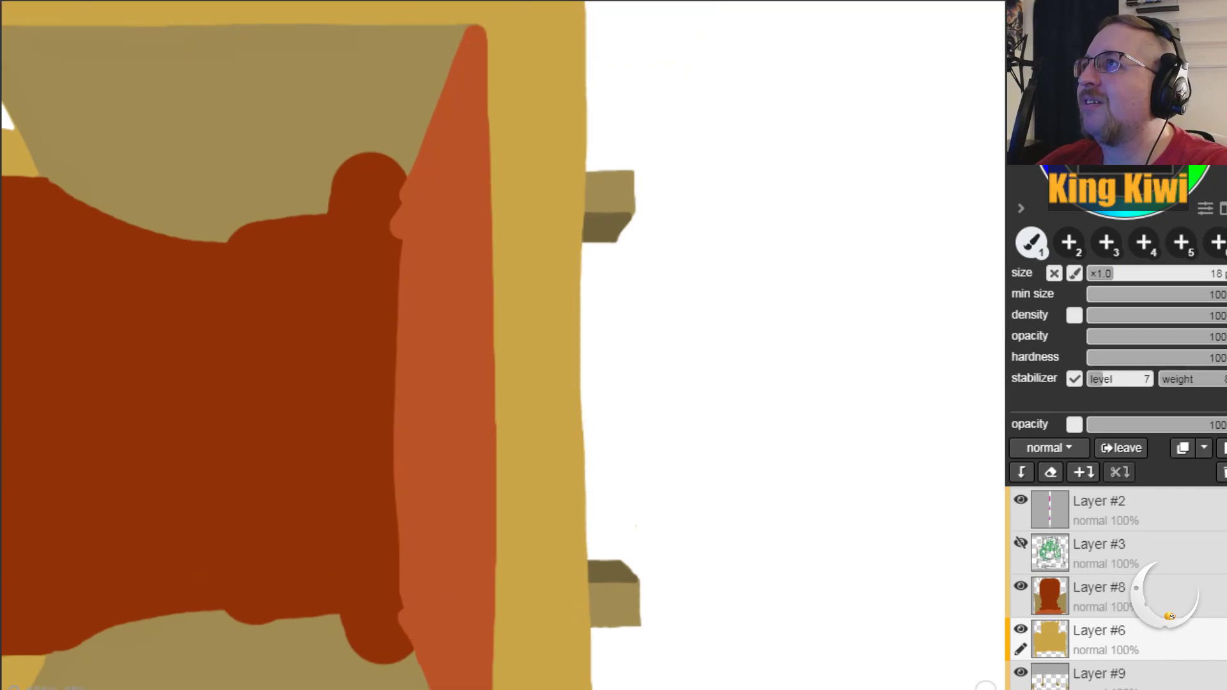
key("plus")
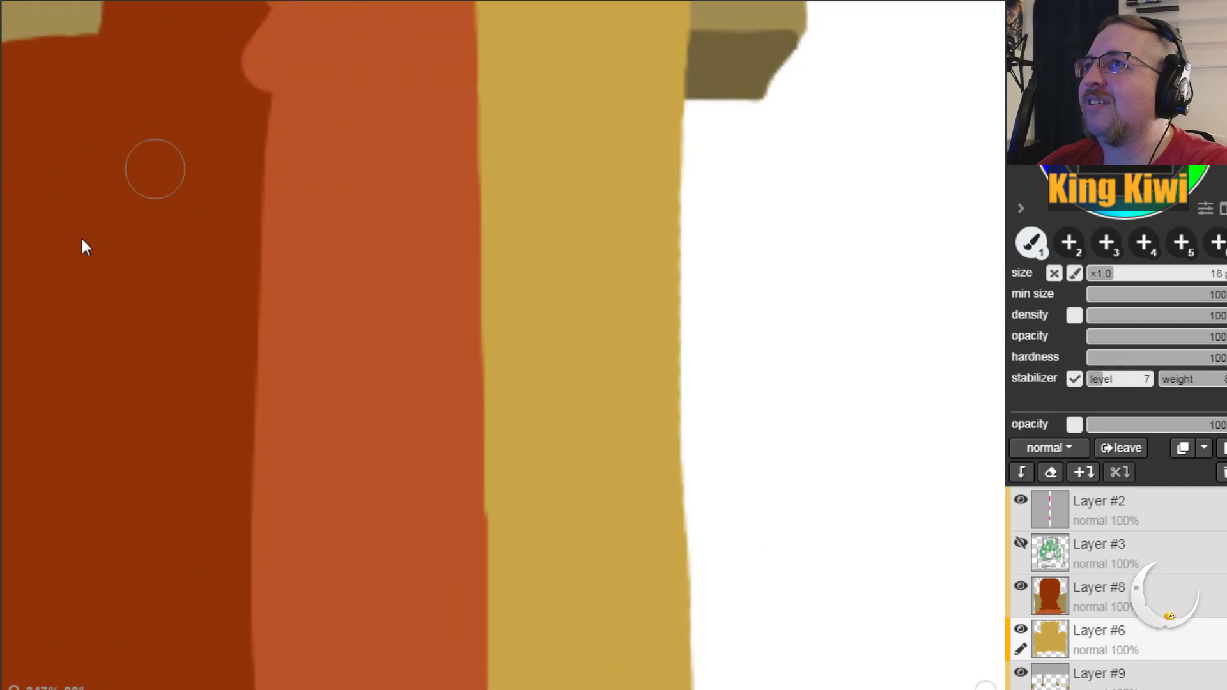
key("h")
left_click_drag(340, 363, 383, 671)
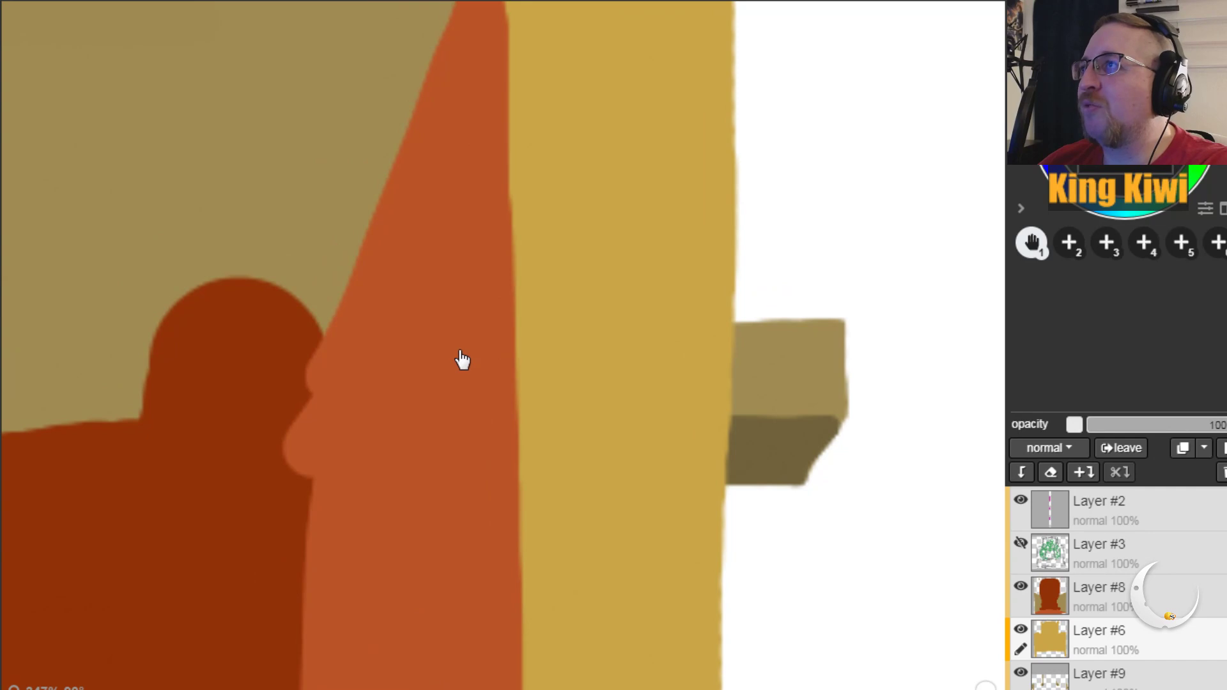
left_click_drag(438, 350, 447, 501)
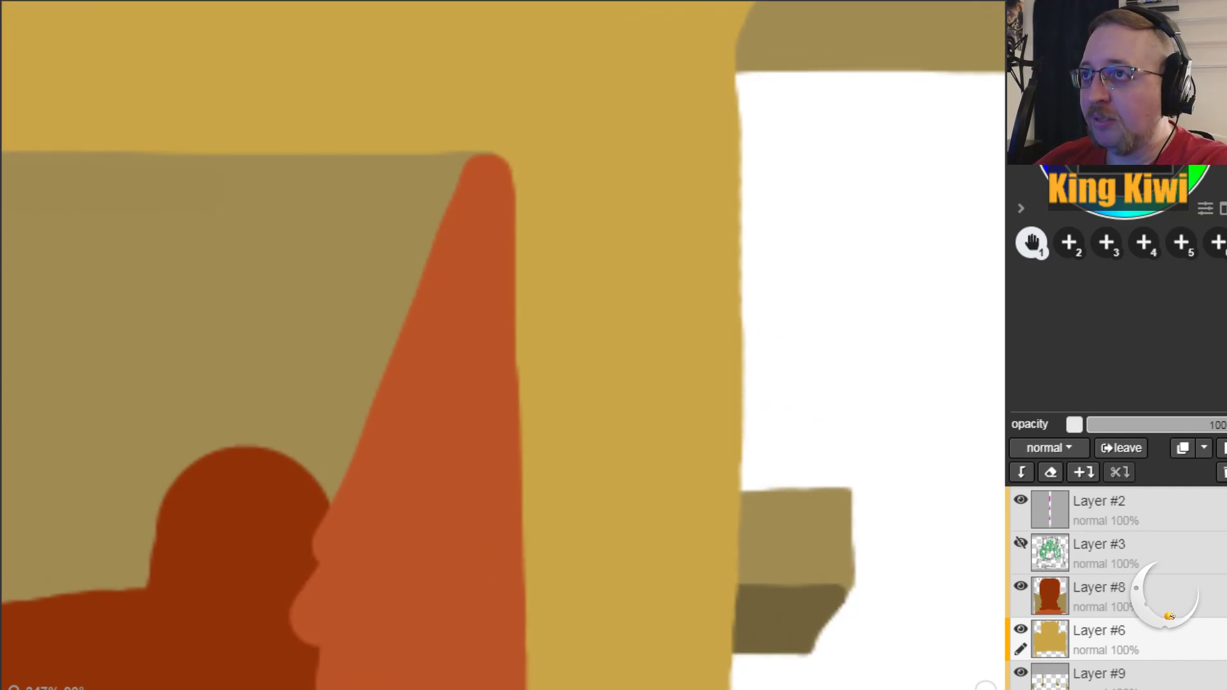
key("b")
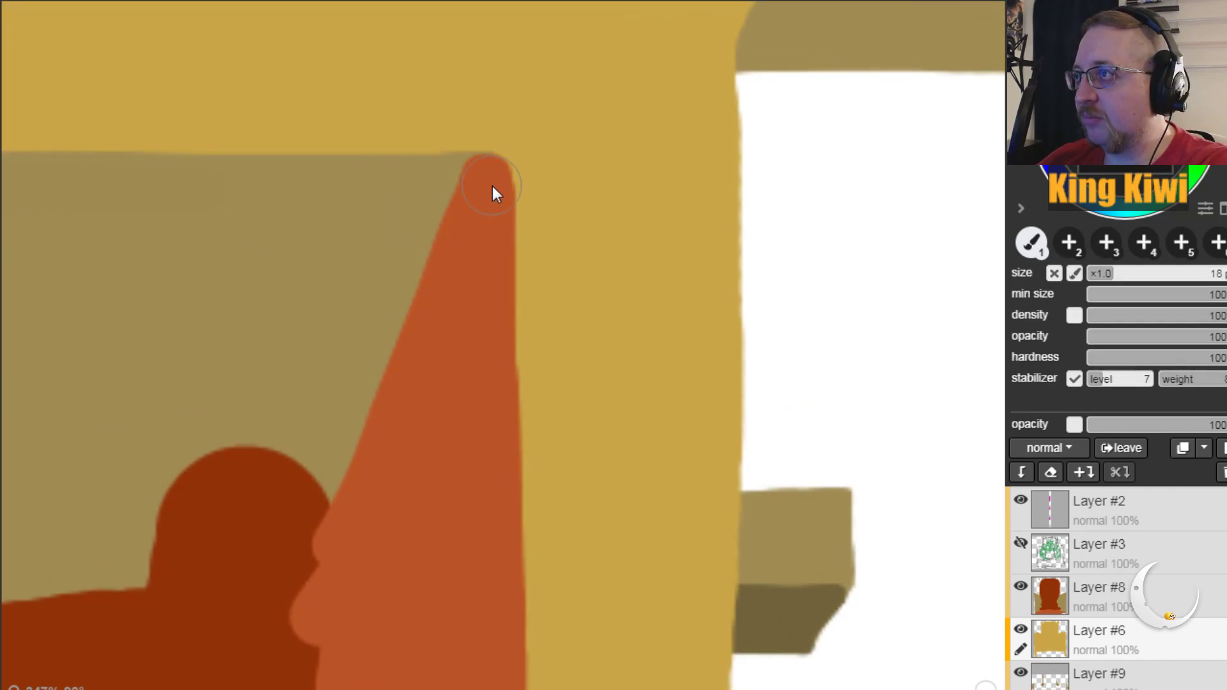
left_click_drag(493, 207, 492, 412)
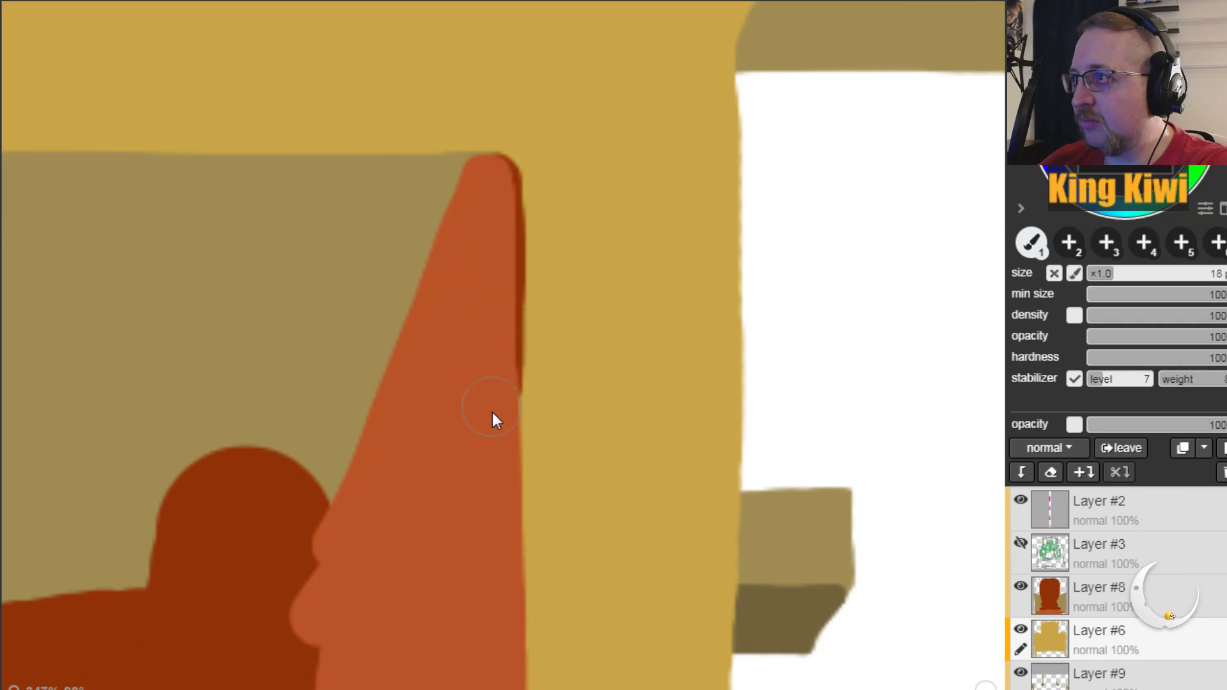
left_click_drag(492, 190, 497, 314)
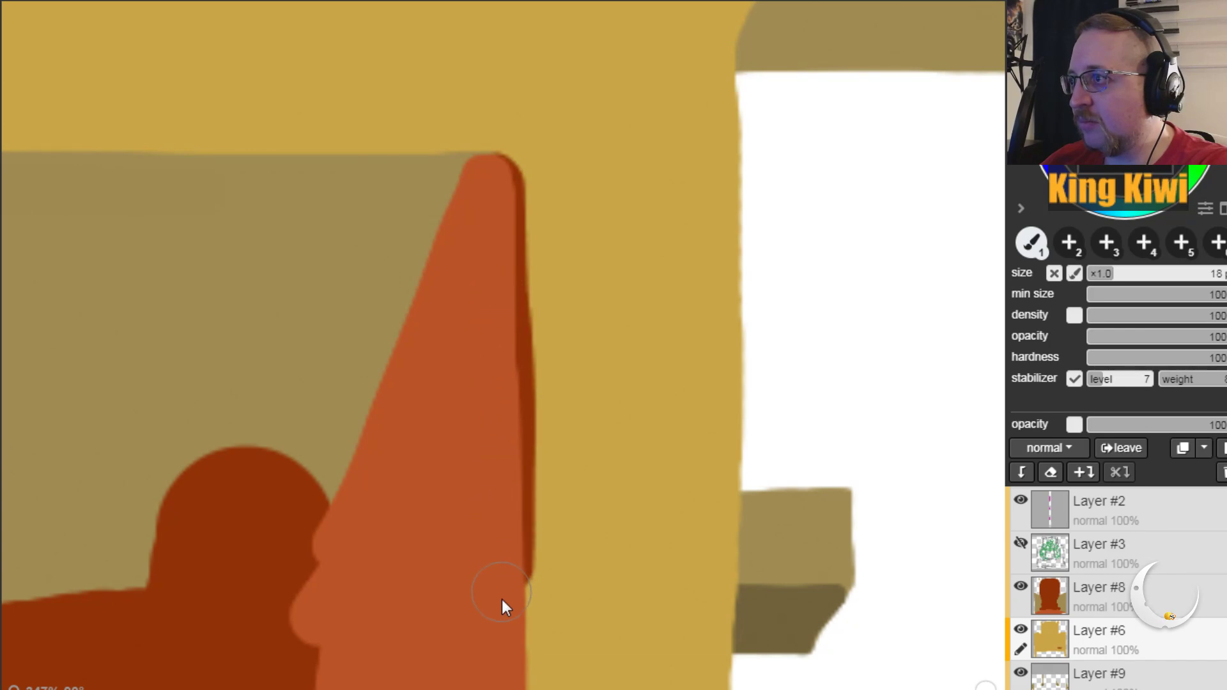
Step: Extend the thin dark red shadow along the right part of the seat cushion's front edge toward the middle
key("h")
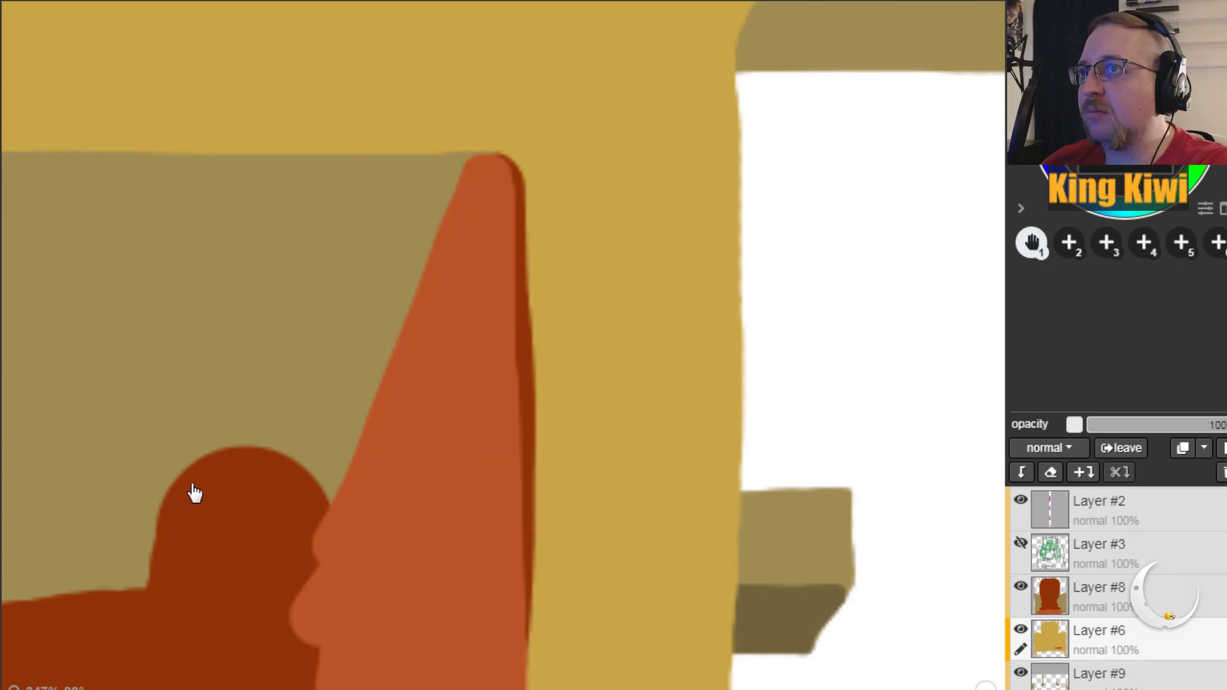
left_click_drag(382, 659, 274, 362)
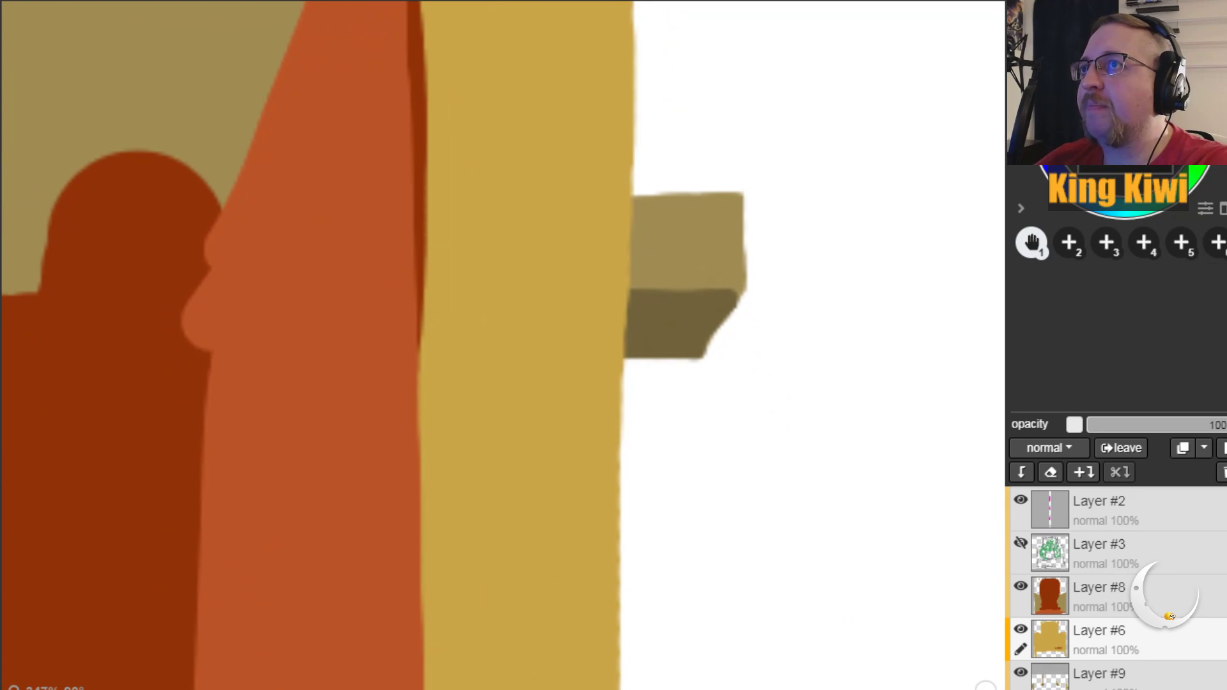
key("b")
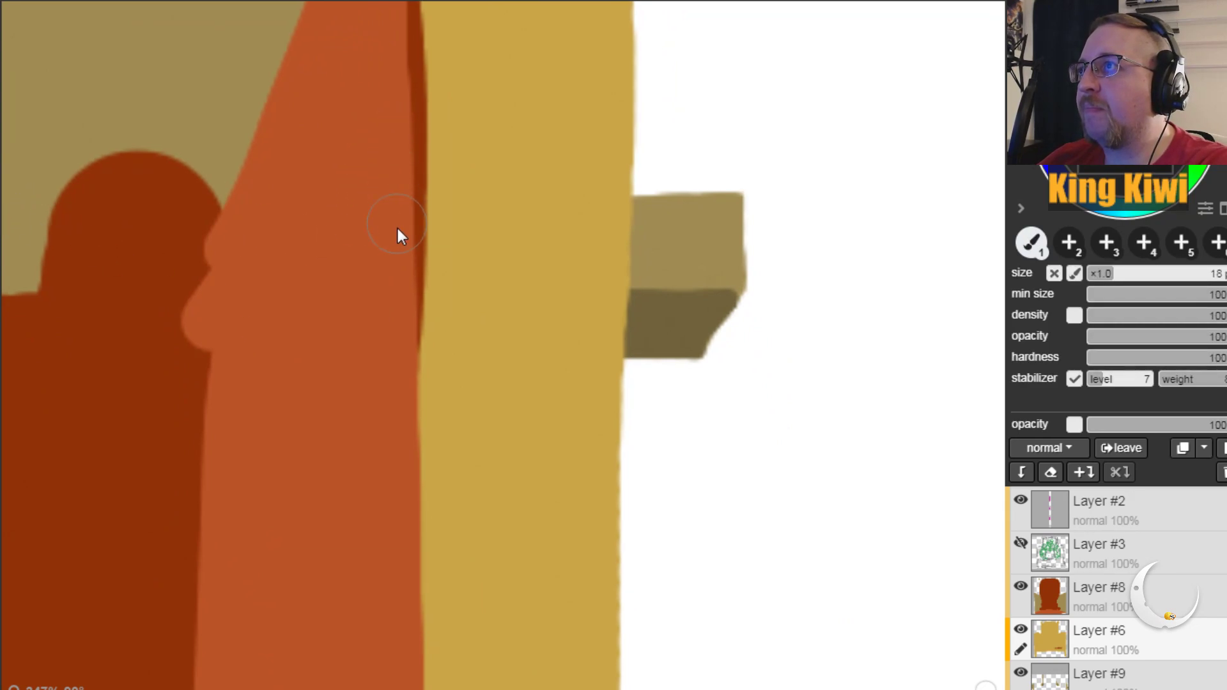
left_click_drag(397, 321, 394, 575)
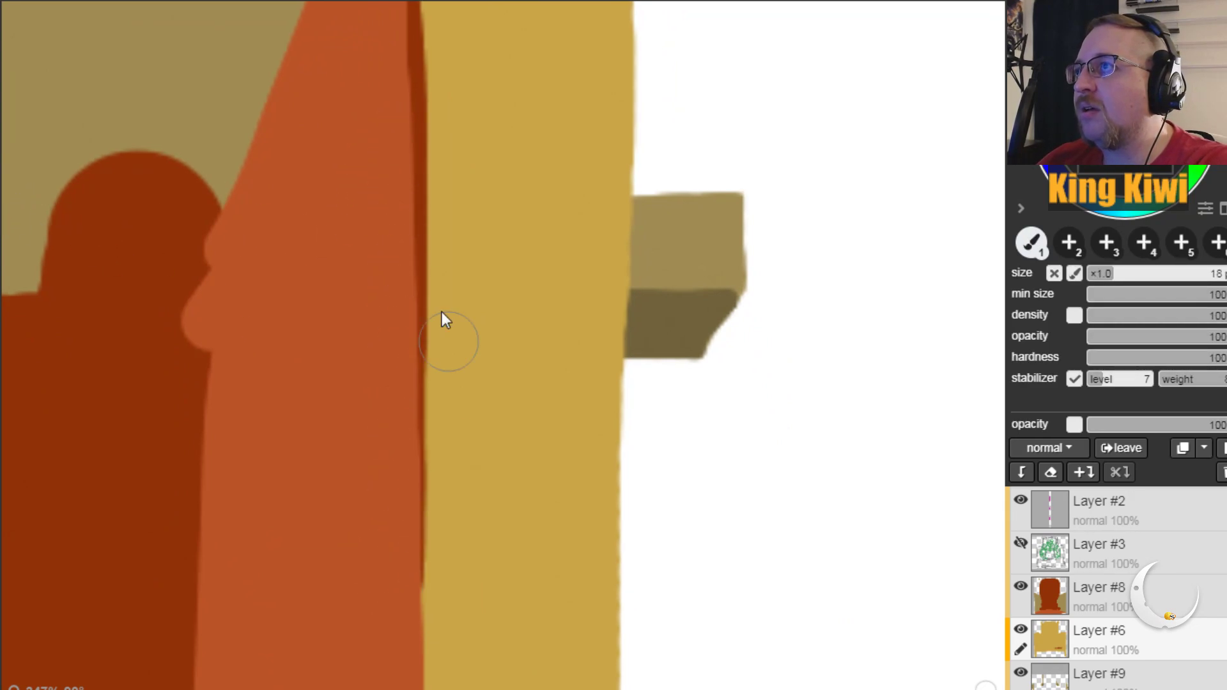
left_click_drag(404, 335, 402, 245)
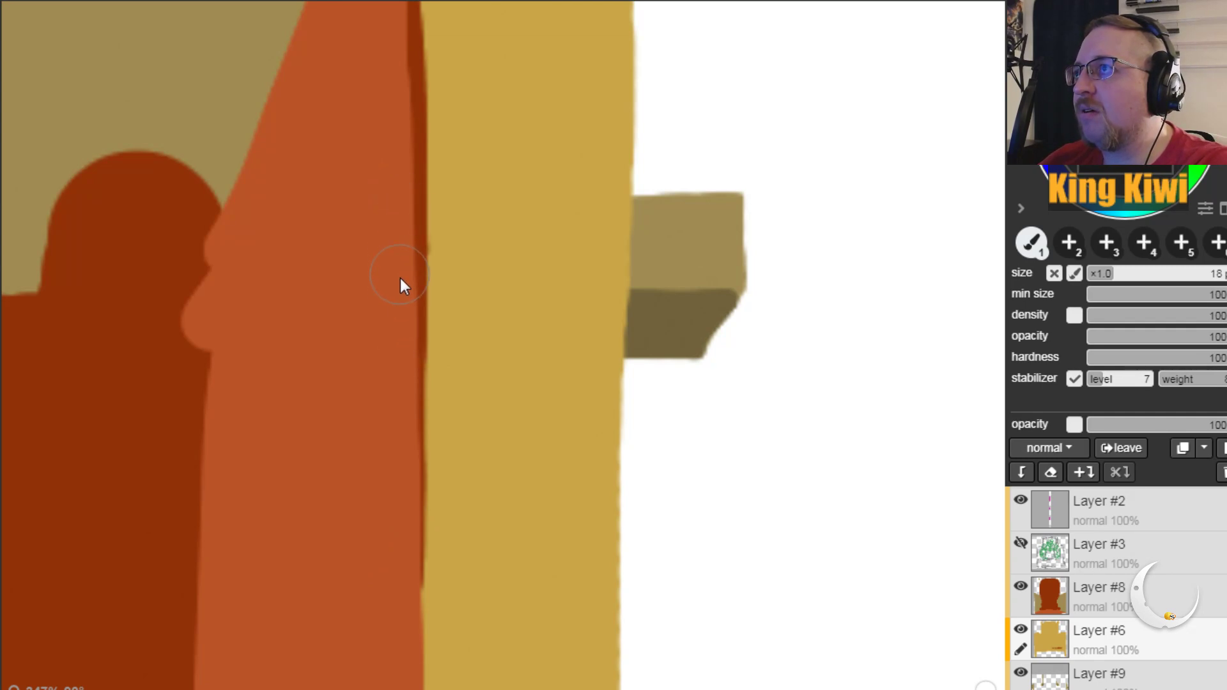
left_click_drag(404, 470, 403, 677)
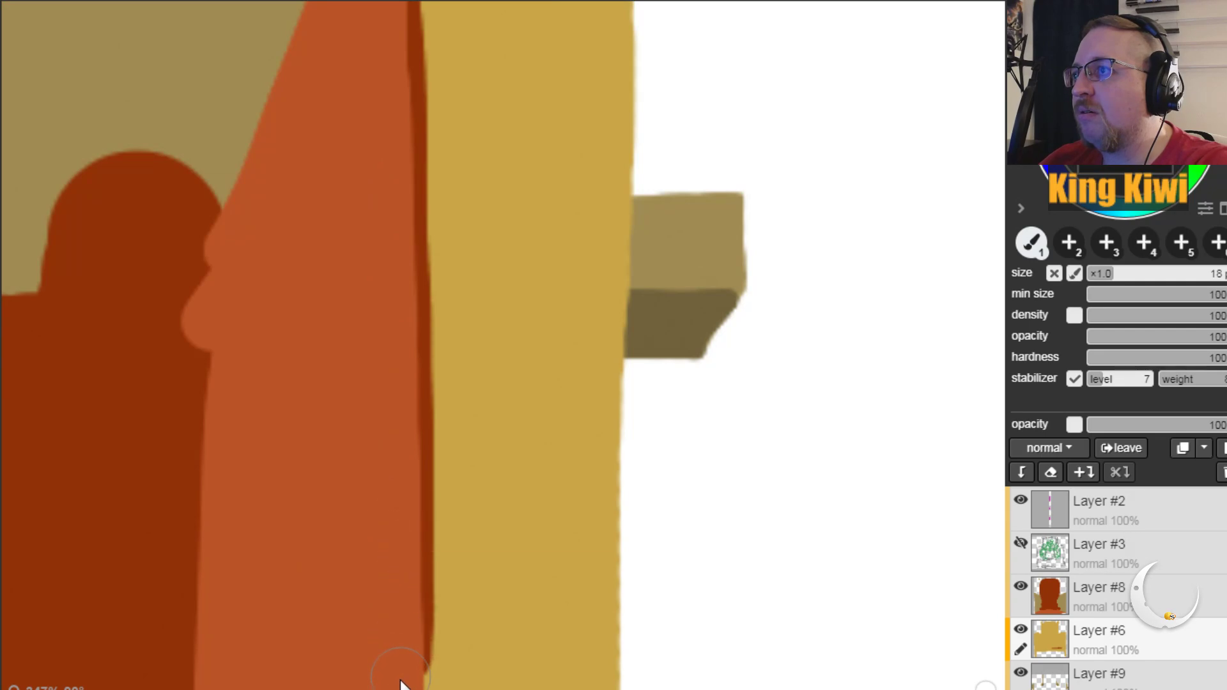
Step: Continue the dark red shadow across the middle of the seat cushion's front edge, building it up with overlapping strokes
key("h")
mouse_move(243, 550)
left_mouse_down()
mouse_move(249, 339)
mouse_move(200, 225)
mouse_move(139, 174)
left_mouse_up()
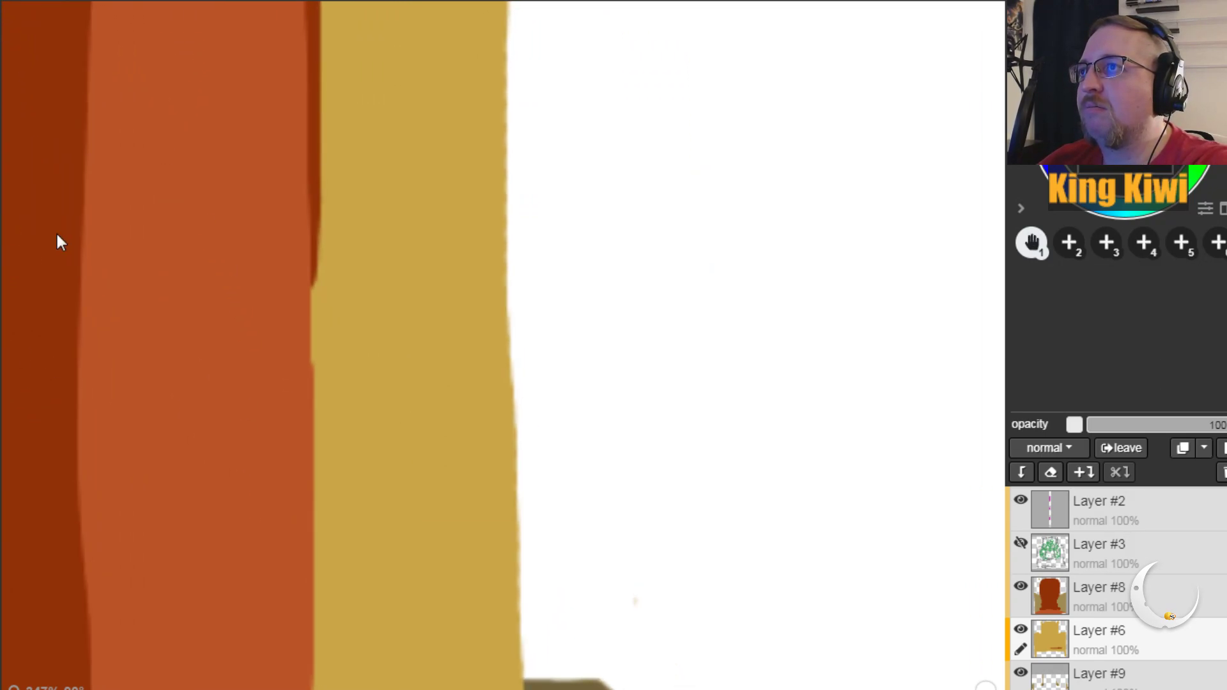
key("b")
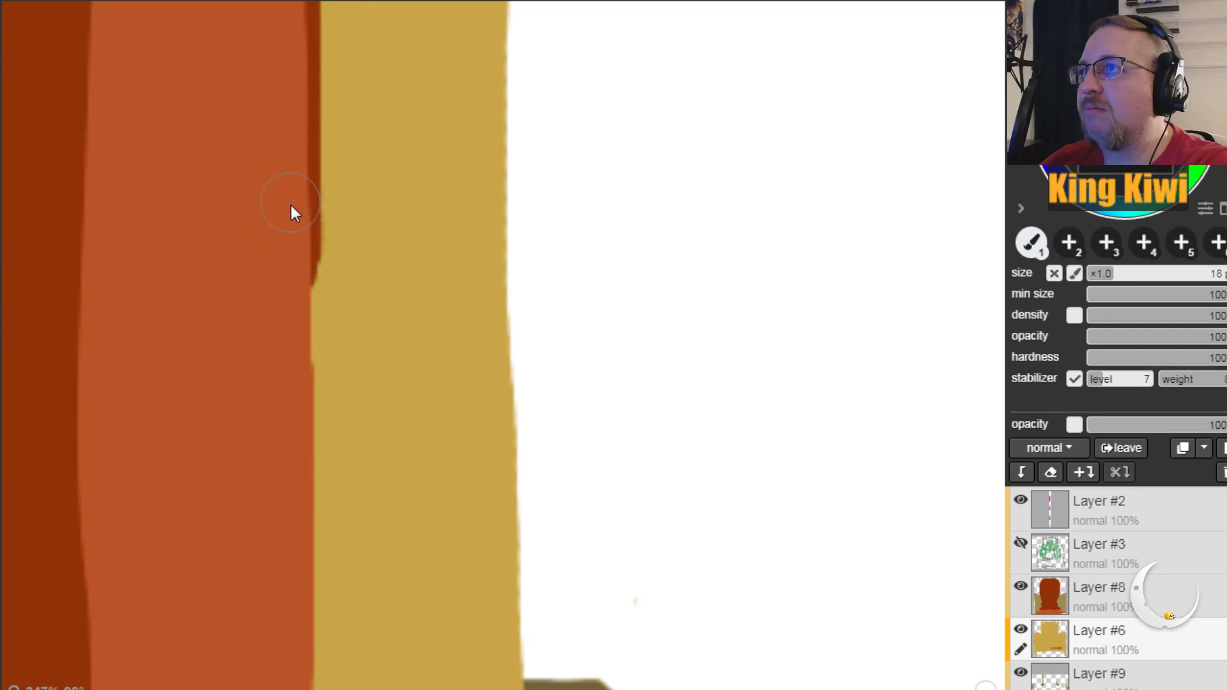
left_click_drag(290, 195, 298, 268)
left_click_drag(298, 324, 286, 211)
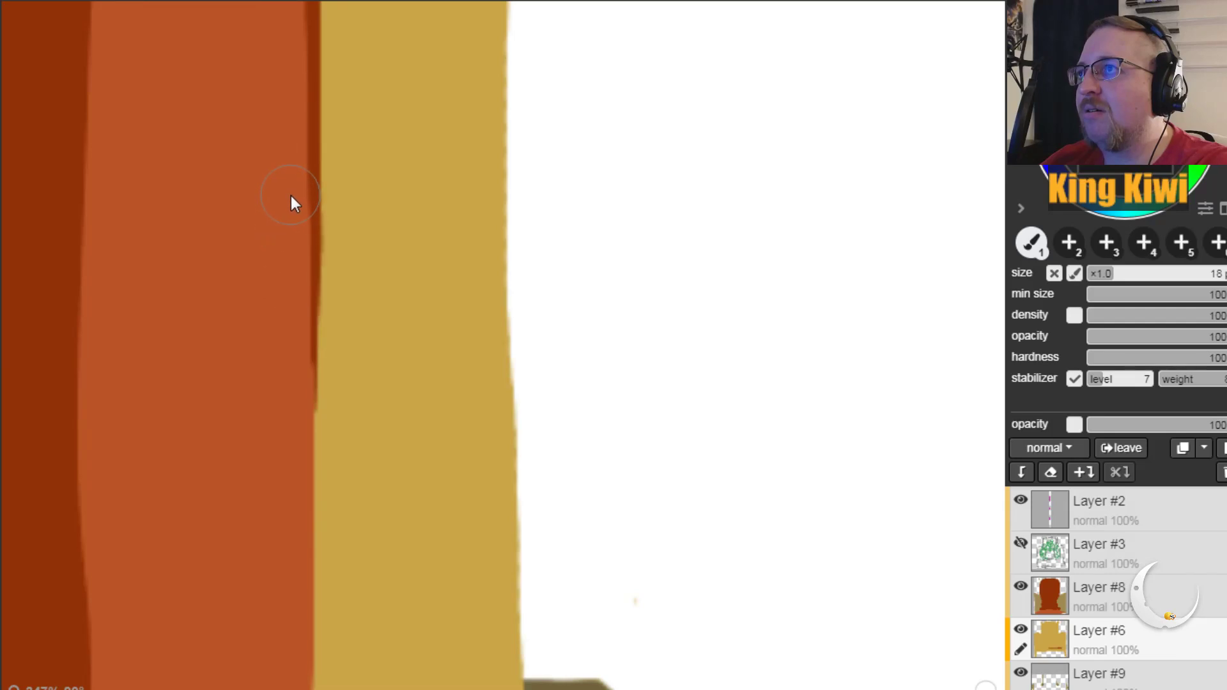
left_click_drag(296, 338, 284, 229)
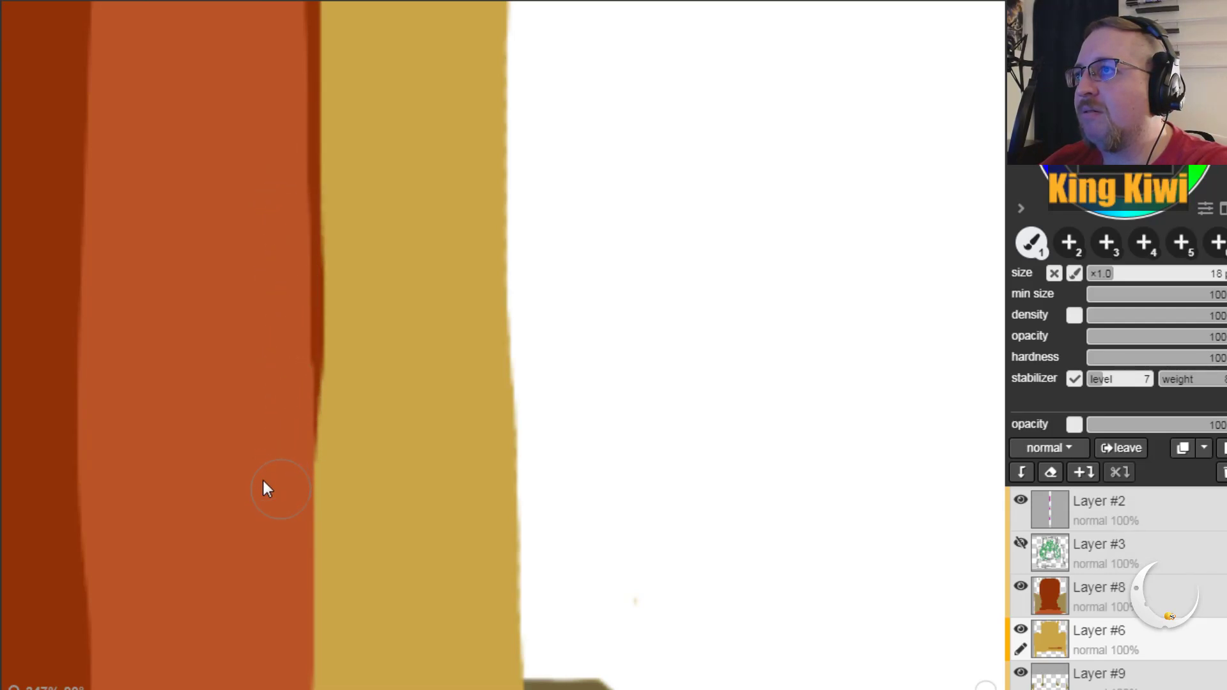
Step: Thicken and even out the dark red shadow just left of the middle of the seat cushion's front edge
key("h")
left_click_drag(164, 498, 129, 262)
key("b")
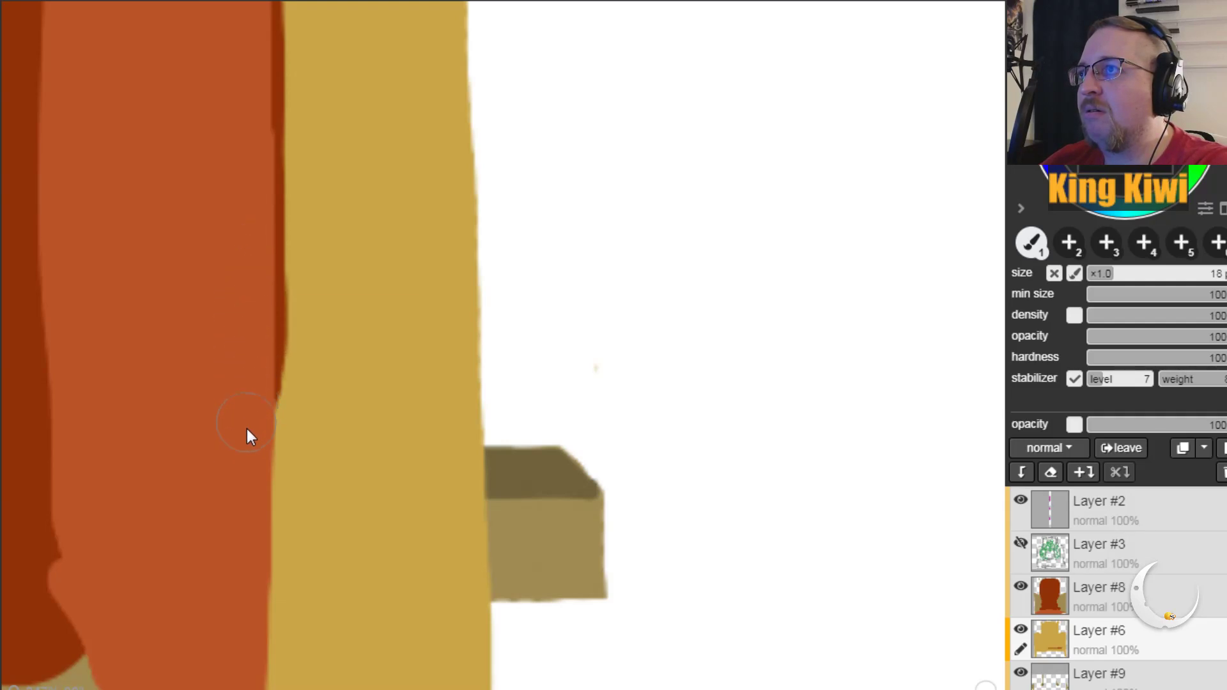
left_click_drag(255, 113, 258, 177)
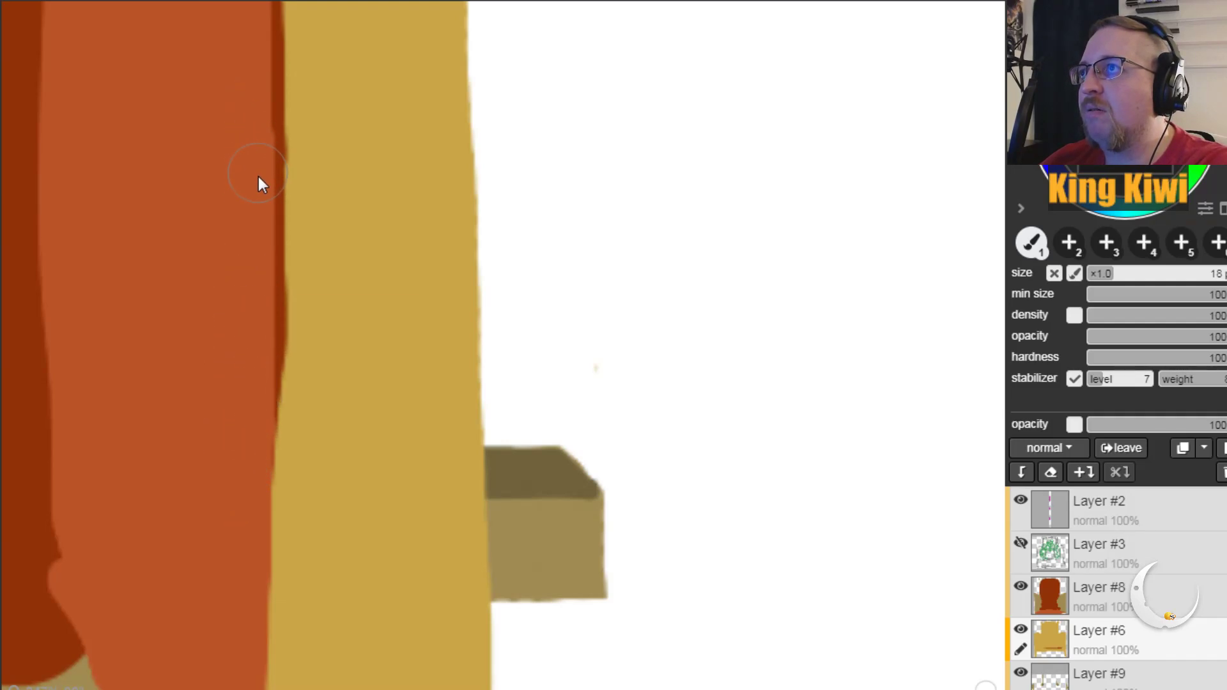
left_click_drag(259, 224, 250, 113)
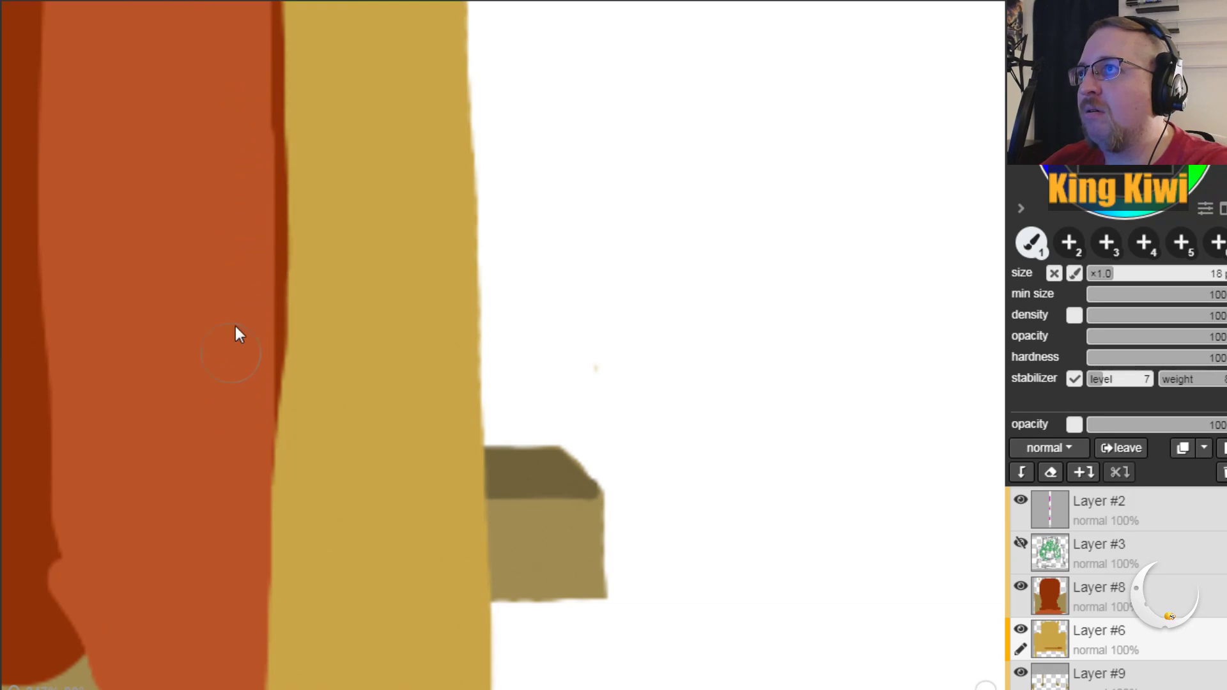
Step: Carry the dark red front-edge shadow around the seat cushion's left front corner, undoing an uneven stroke
key("h")
mouse_move(200, 501)
left_mouse_down()
mouse_move(198, 332)
mouse_move(212, 257)
left_mouse_up()
key("b")
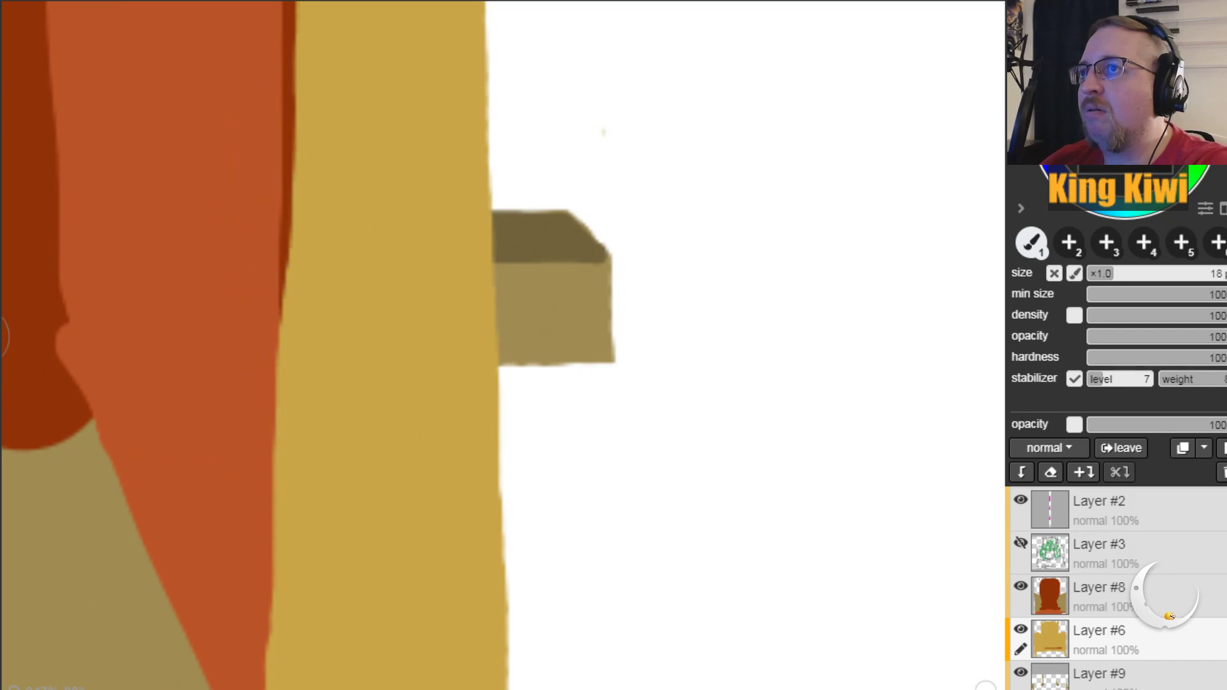
key("h")
mouse_move(183, 397)
left_mouse_down()
mouse_move(225, 310)
mouse_move(222, 267)
left_mouse_up()
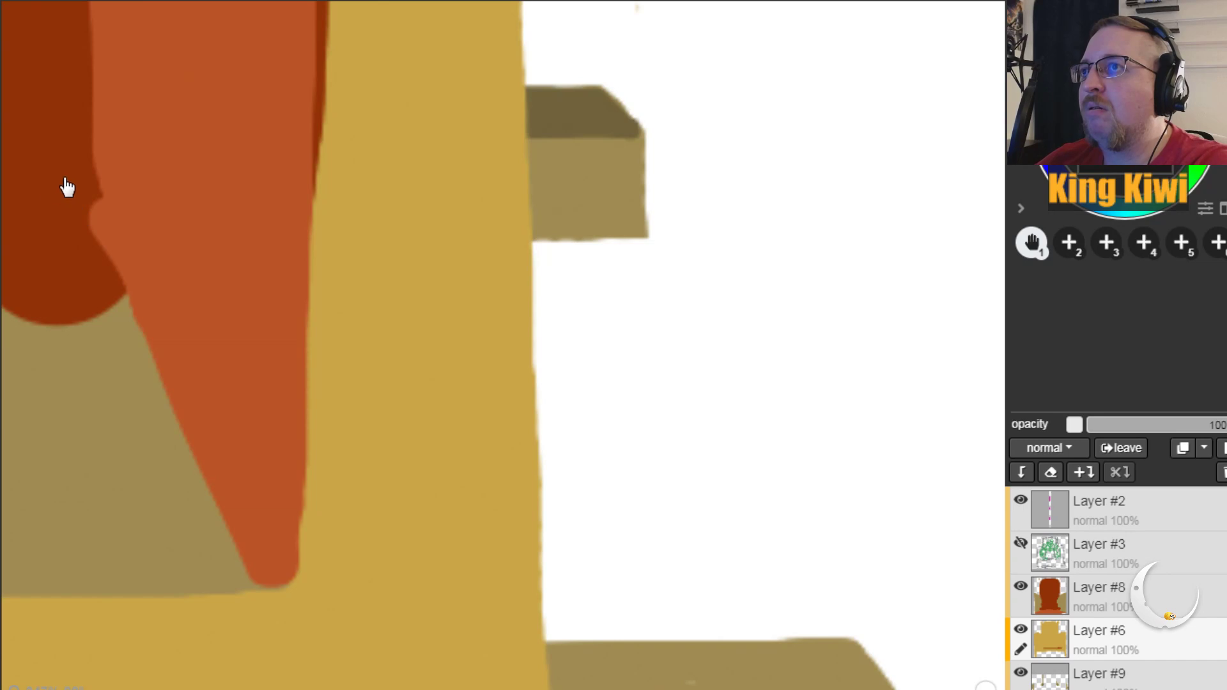
key("b")
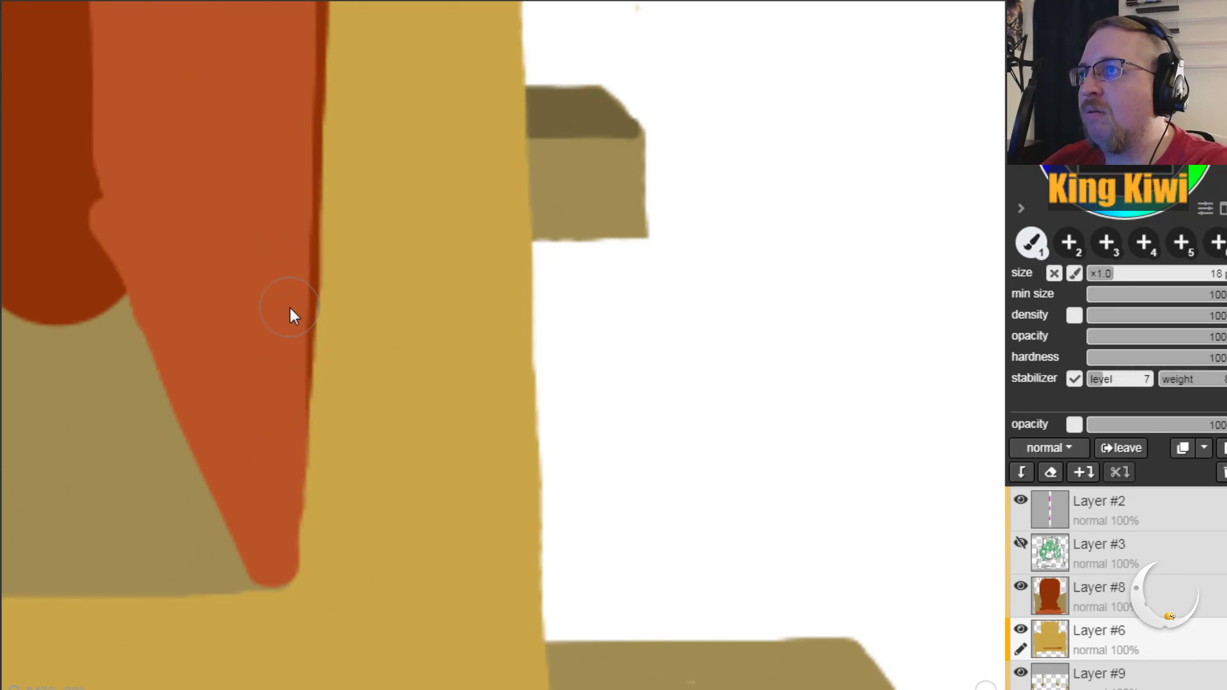
mouse_move(290, 314)
left_mouse_down()
mouse_move(292, 303)
mouse_move(289, 313)
left_mouse_up()
key("ctrl+z")
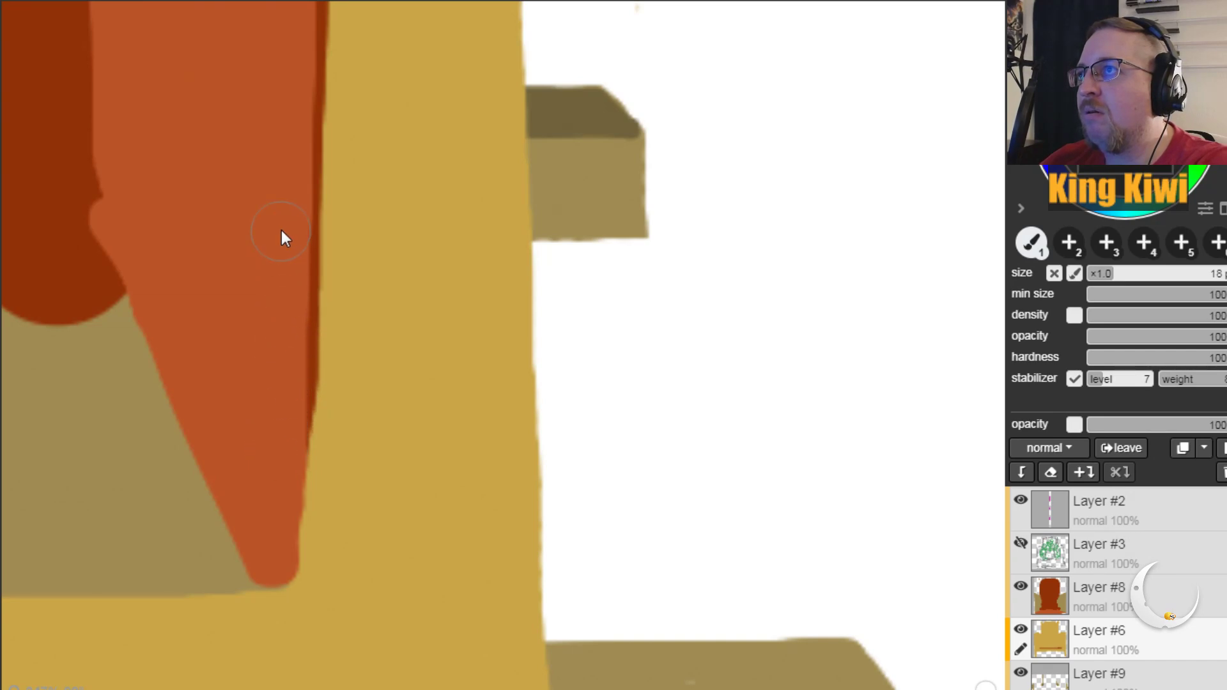
left_click_drag(296, 90, 290, 249)
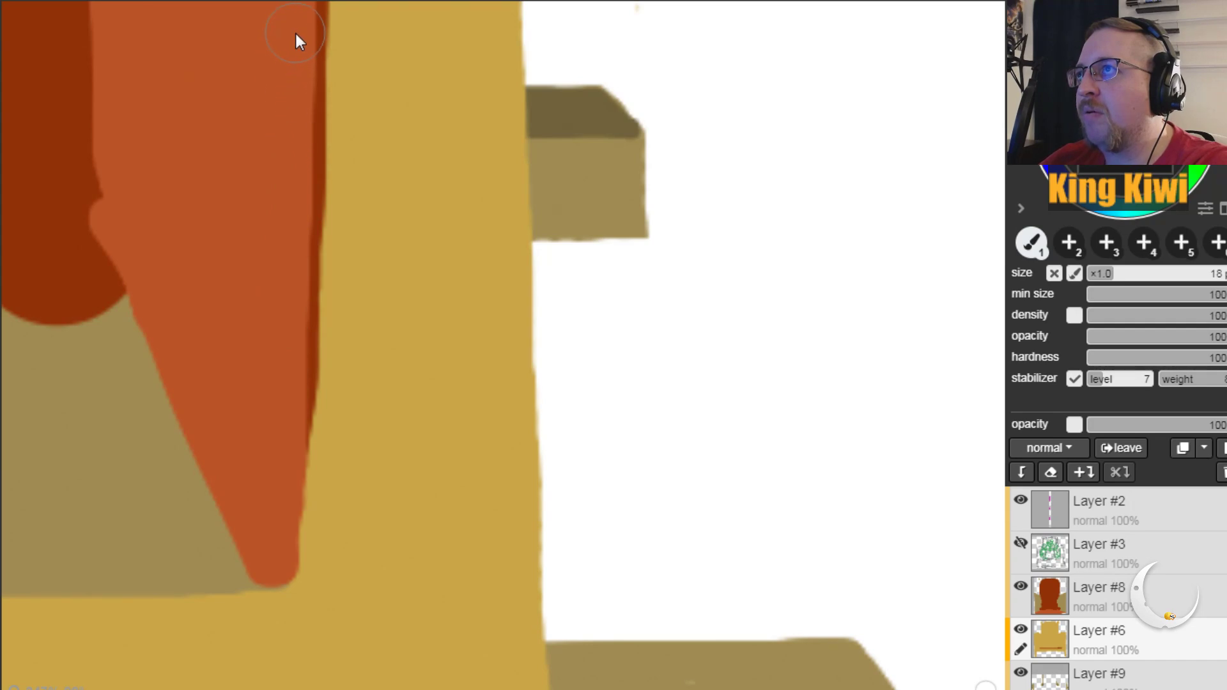
left_click_drag(297, 172, 298, 49)
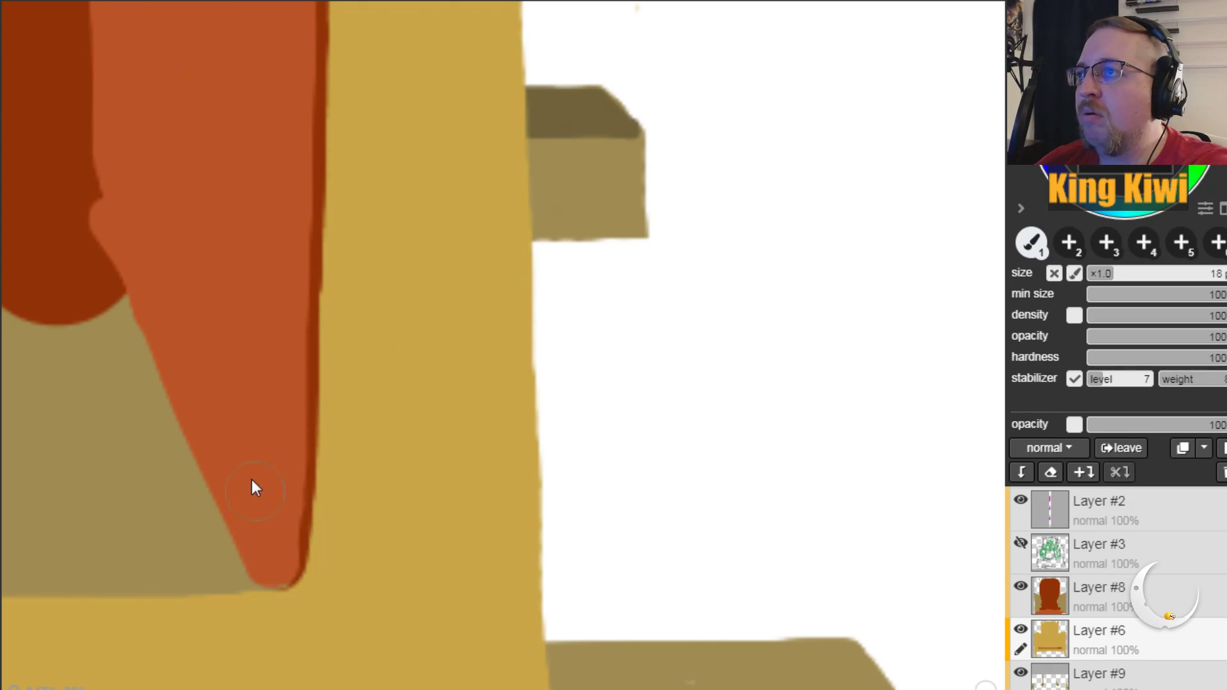
Step: Sample the olive shadow colour and paint a thin shadow down the left post along the dark red backrest's edge
key("h")
mouse_move(19, 352)
left_mouse_down()
mouse_move(271, 402)
mouse_move(355, 258)
mouse_move(438, 507)
mouse_move(200, 351)
left_mouse_up()
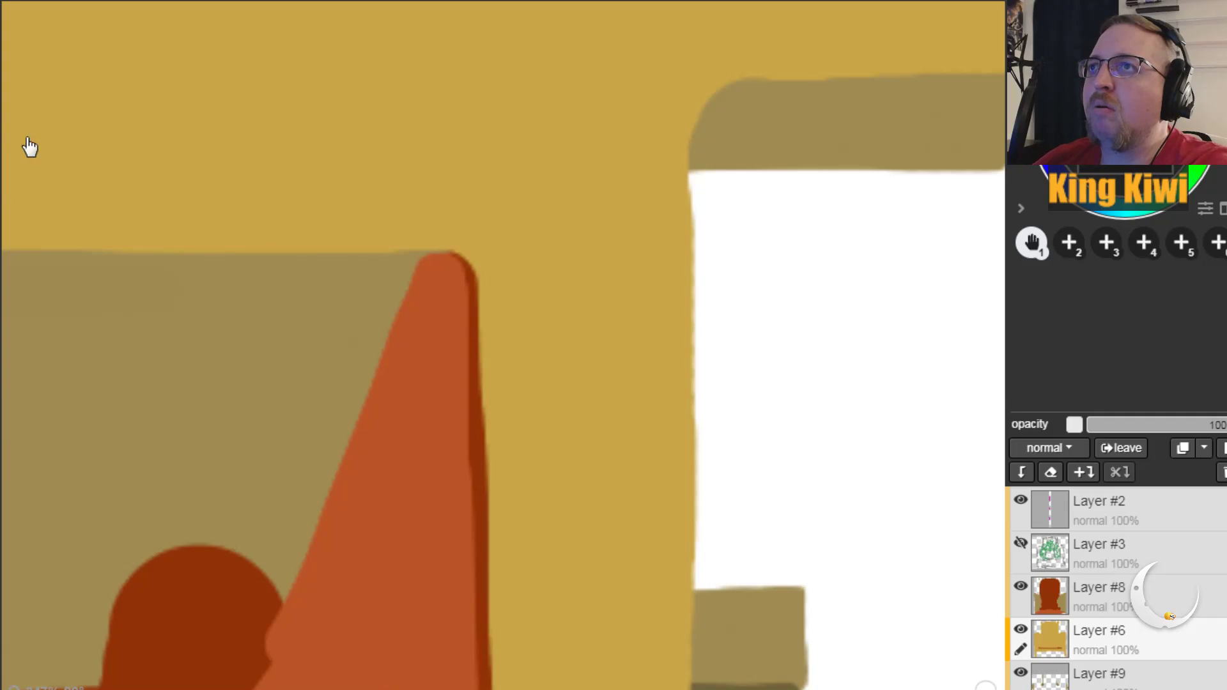
left_click(549, 0)
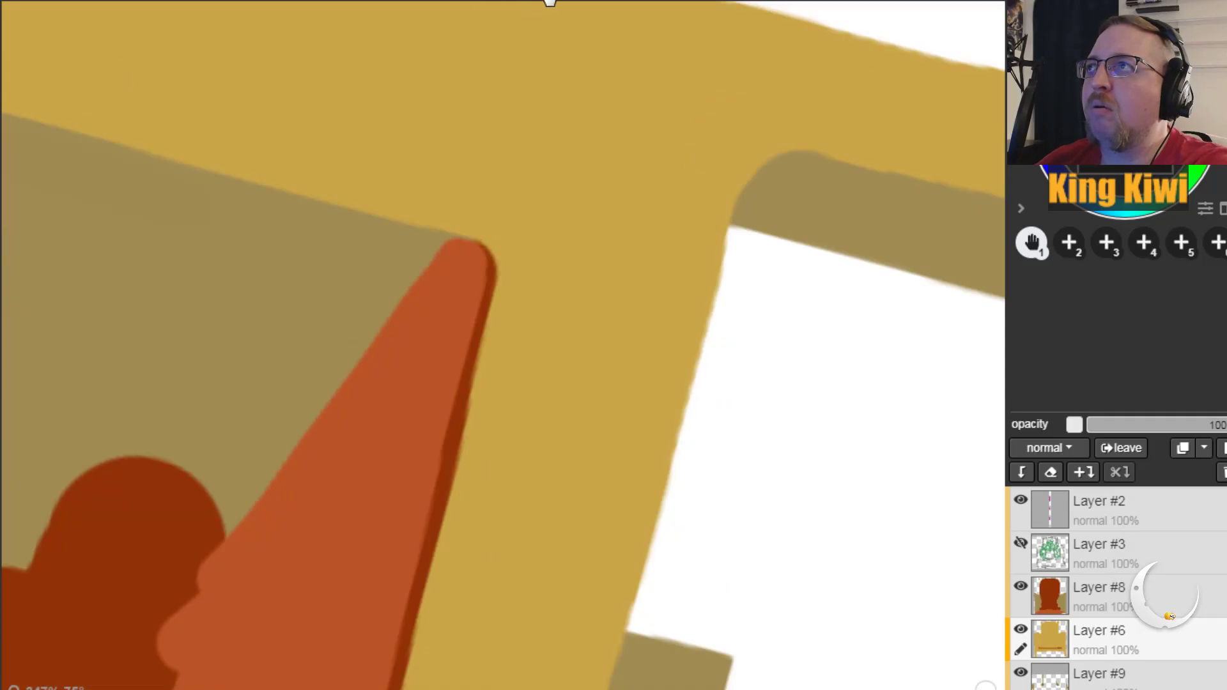
left_click(550, 1)
left_click(549, 0)
left_click(549, 1)
left_click(549, 1)
left_click(549, 1)
left_click_drag(49, 89, 732, 469)
left_click_drag(339, 350, 512, 169)
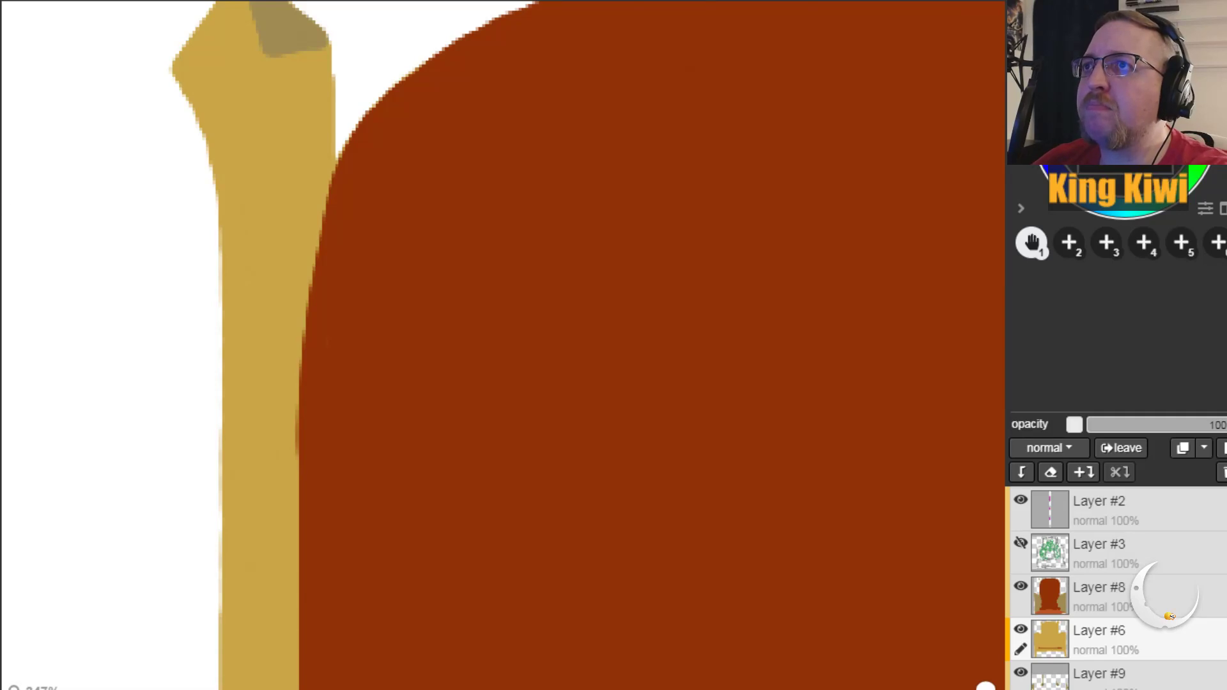
key("i")
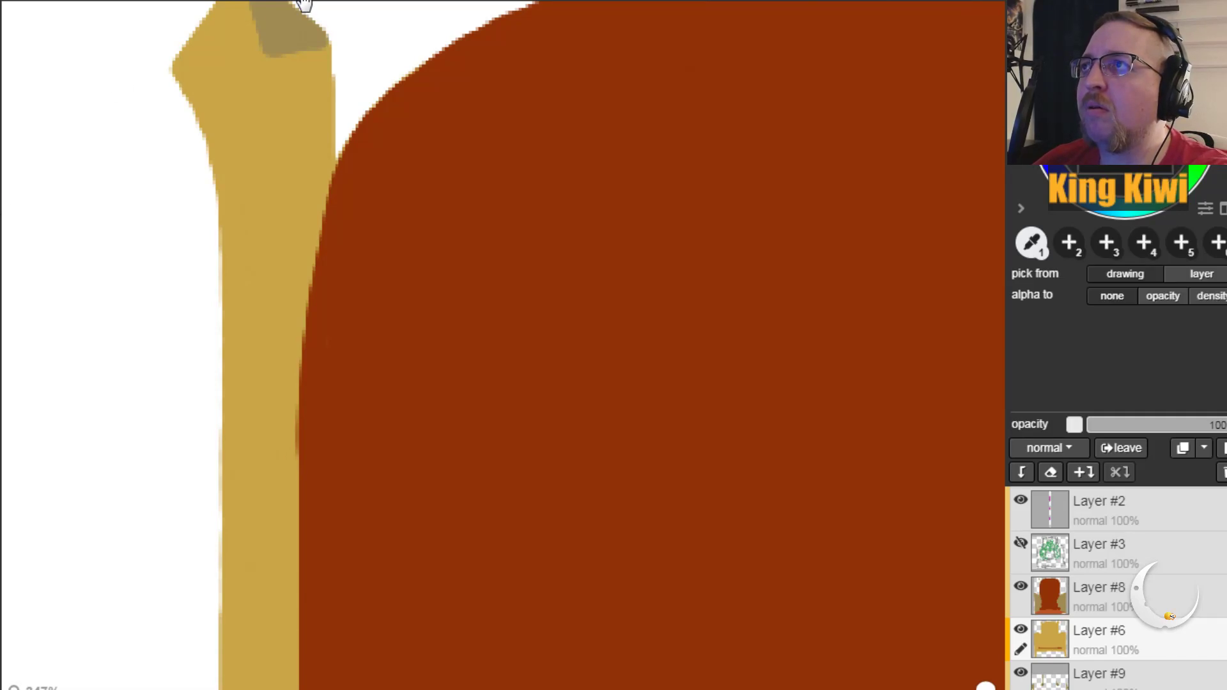
key("b")
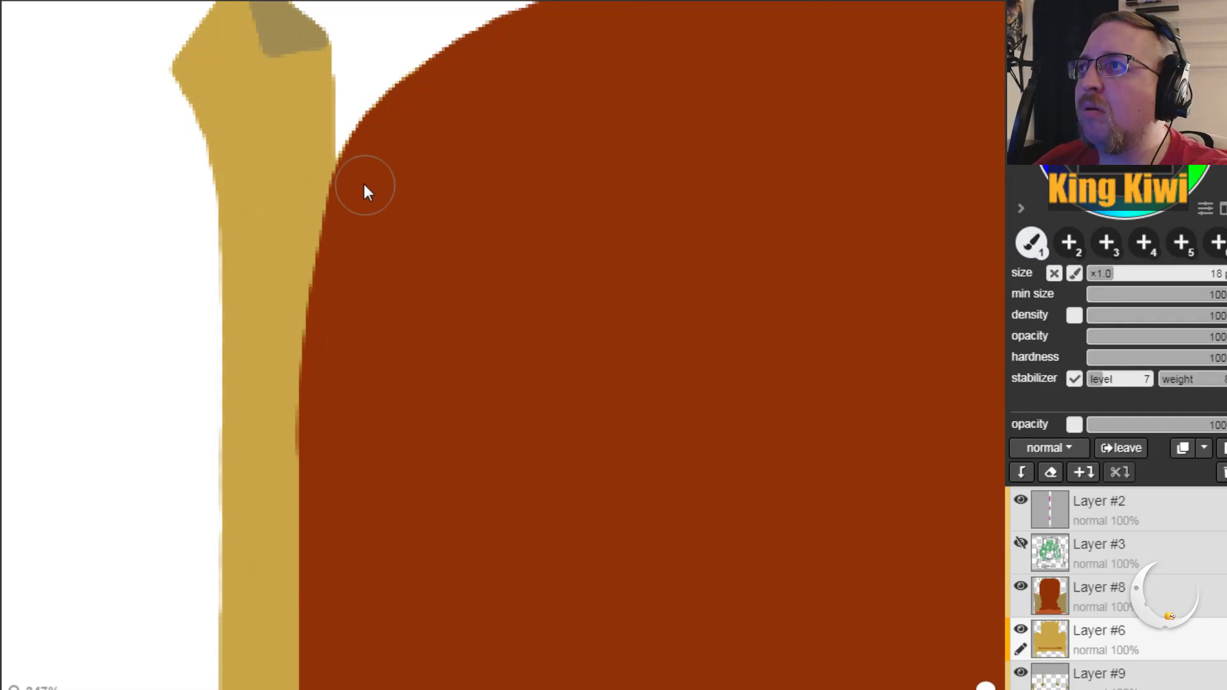
mouse_move(336, 465)
left_mouse_down()
mouse_move(345, 328)
mouse_move(328, 286)
mouse_move(324, 376)
mouse_move(354, 193)
left_mouse_up()
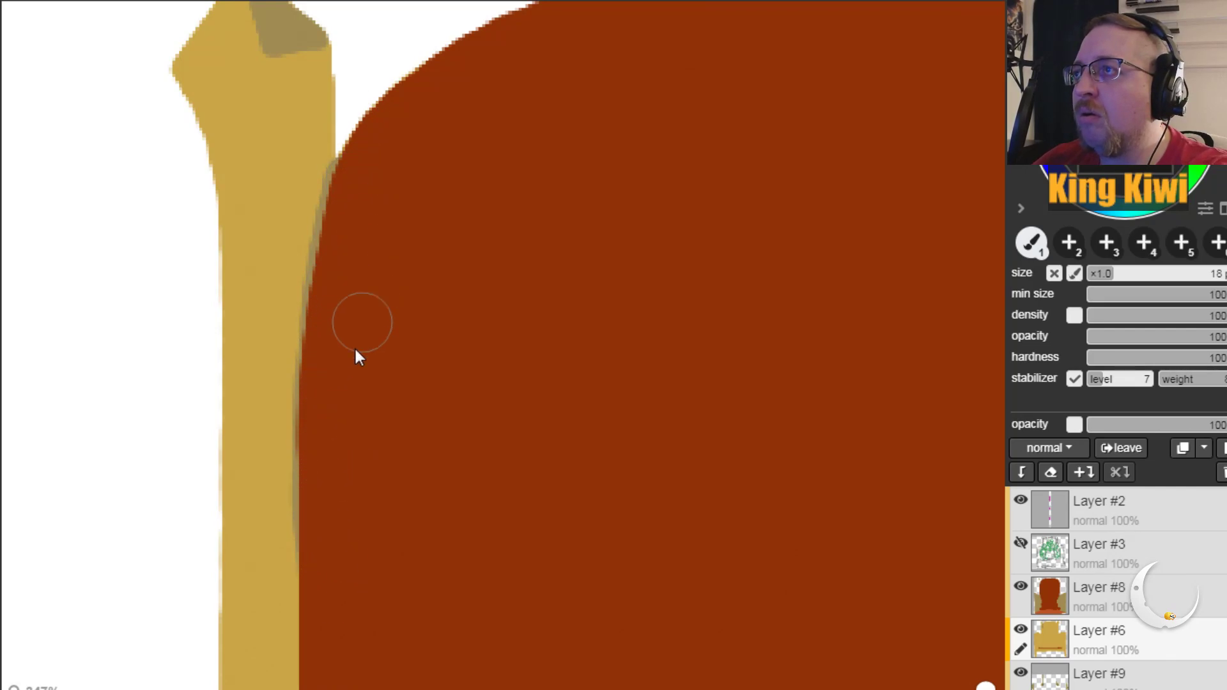
left_click_drag(256, 505, 236, 164)
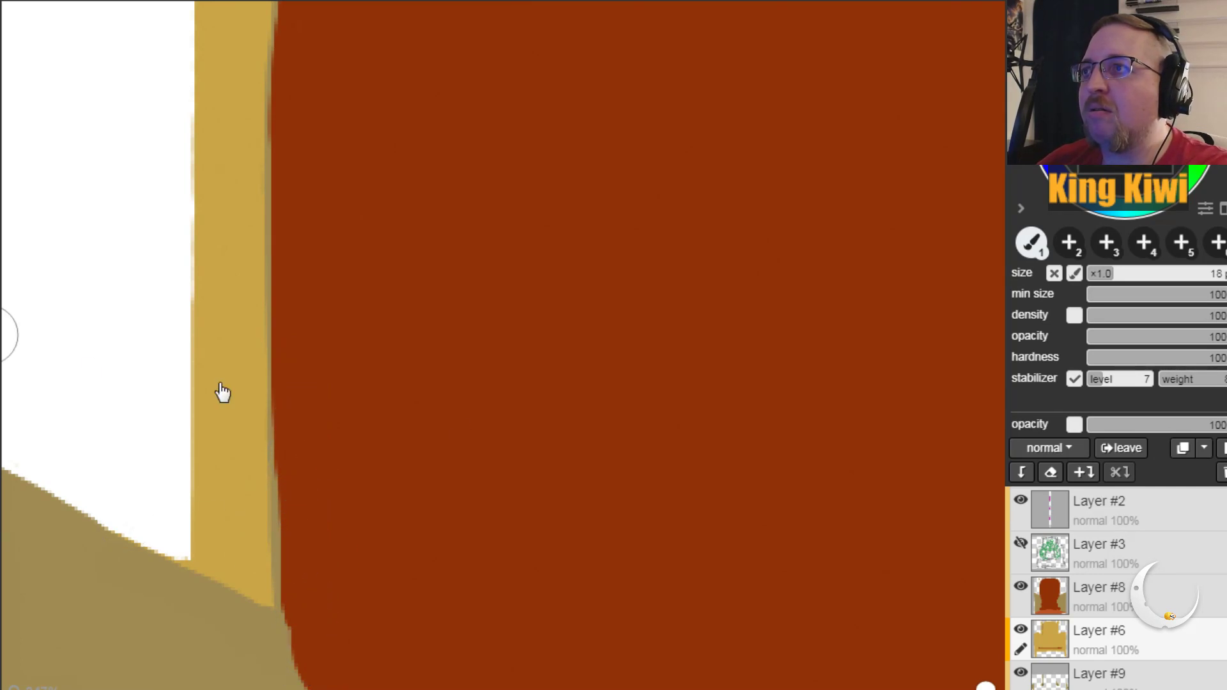
Step: Paint the start of a thin olive shadow on the upper right post, following the backrest's curved edge
left_click_drag(742, 455, 309, 477)
mouse_move(799, 409)
left_mouse_down()
mouse_move(407, 466)
mouse_move(479, 460)
left_mouse_up()
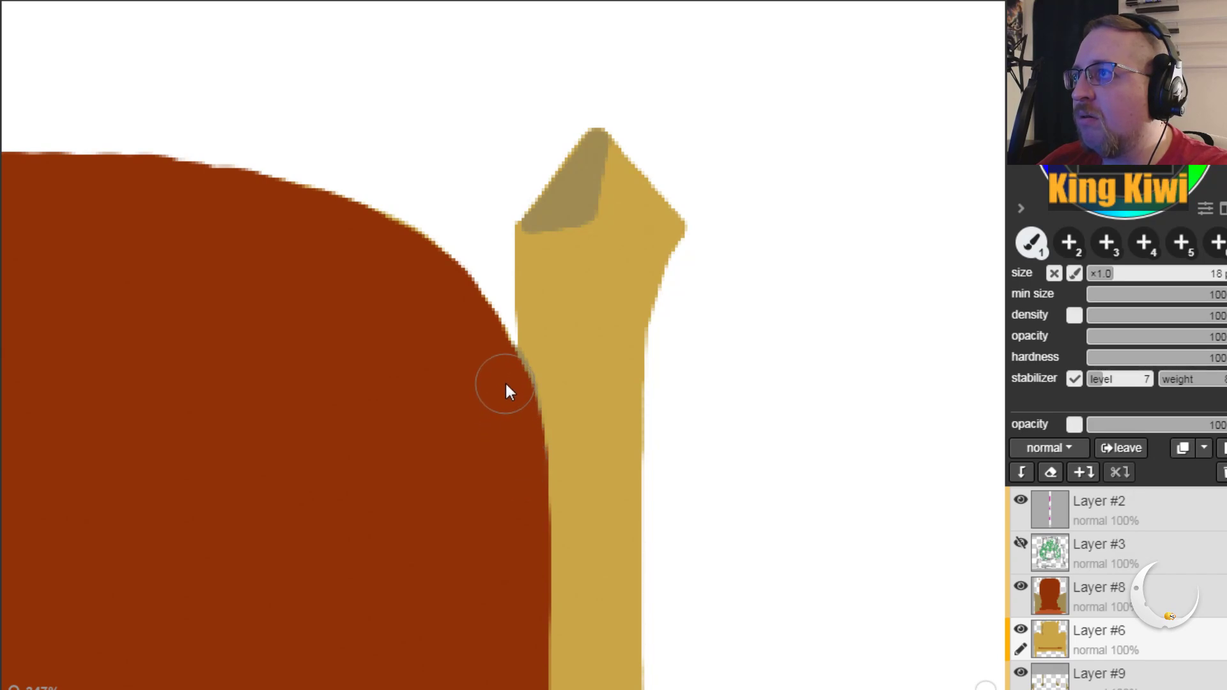
left_click_drag(523, 465, 524, 522)
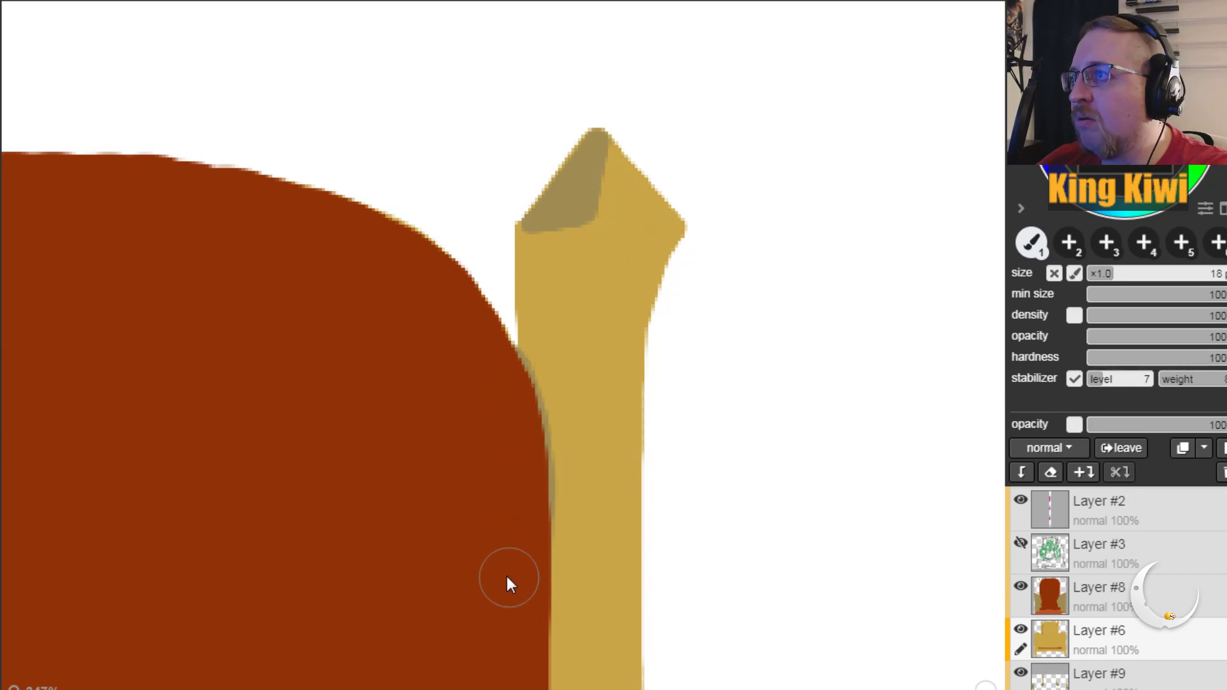
Step: Extend the right post's thin olive shadow down along the backrest's edge to the armrest
key("h")
mouse_move(203, 521)
left_mouse_down()
mouse_move(337, 213)
mouse_move(137, 199)
left_mouse_up()
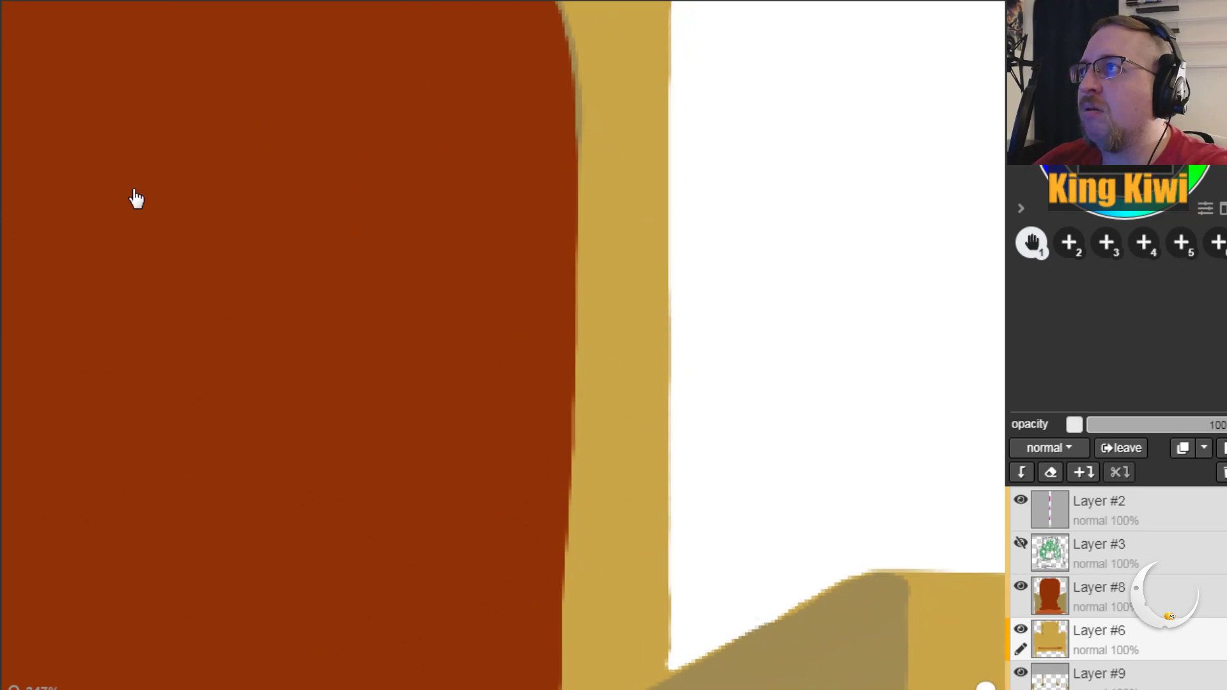
key("b")
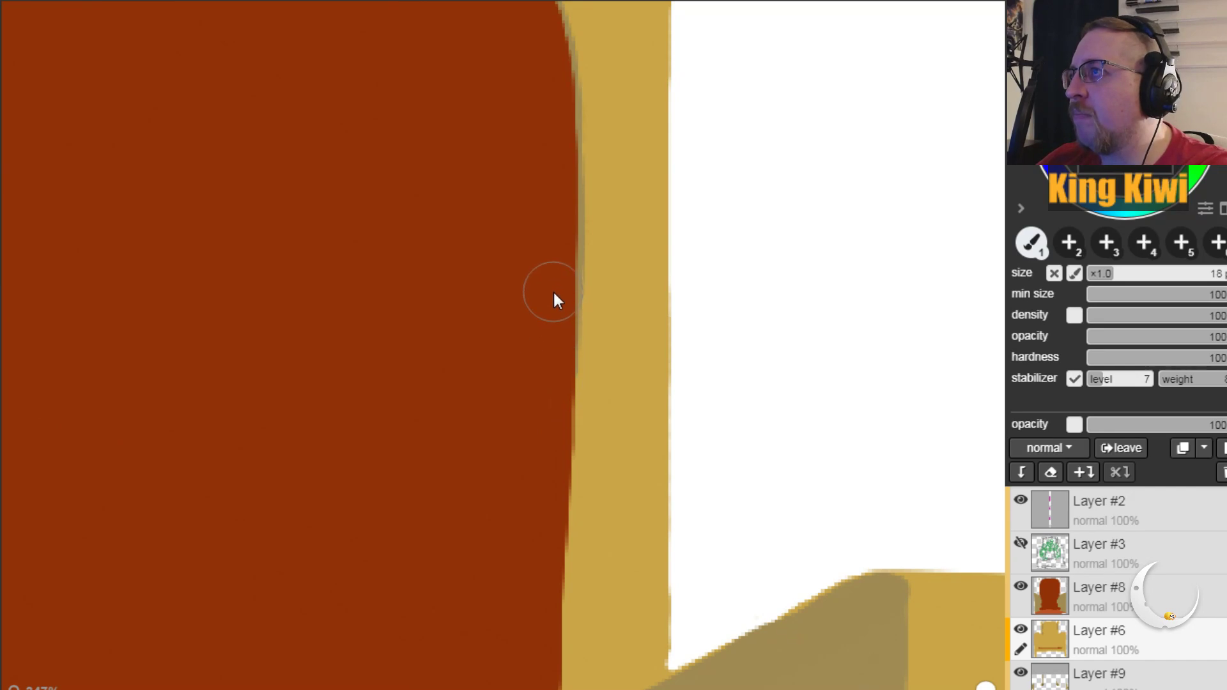
left_click_drag(551, 342, 557, 310)
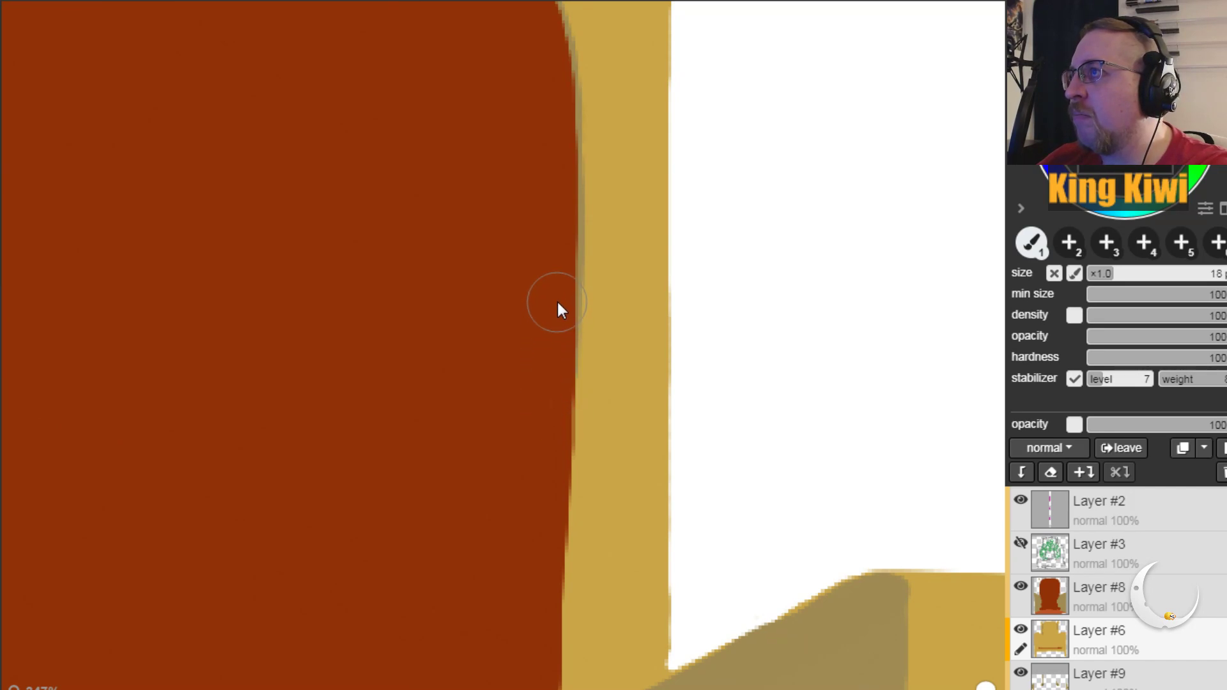
left_click_drag(553, 382, 557, 307)
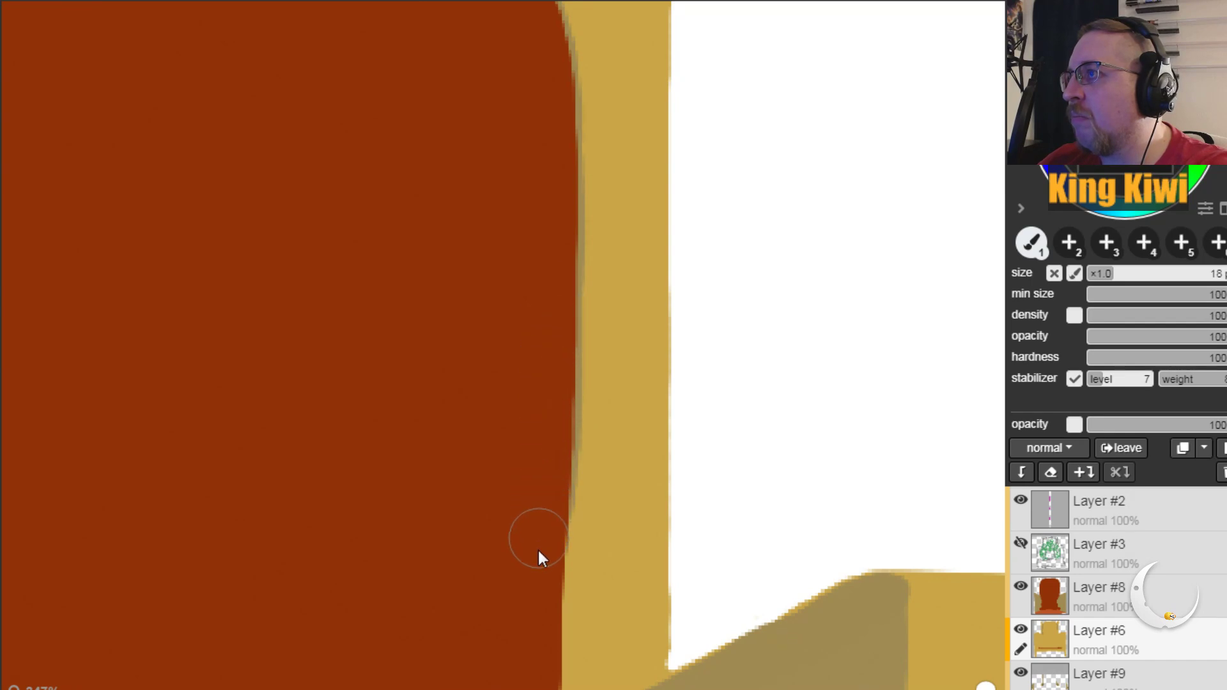
key("h")
left_click_drag(318, 575, 293, 338)
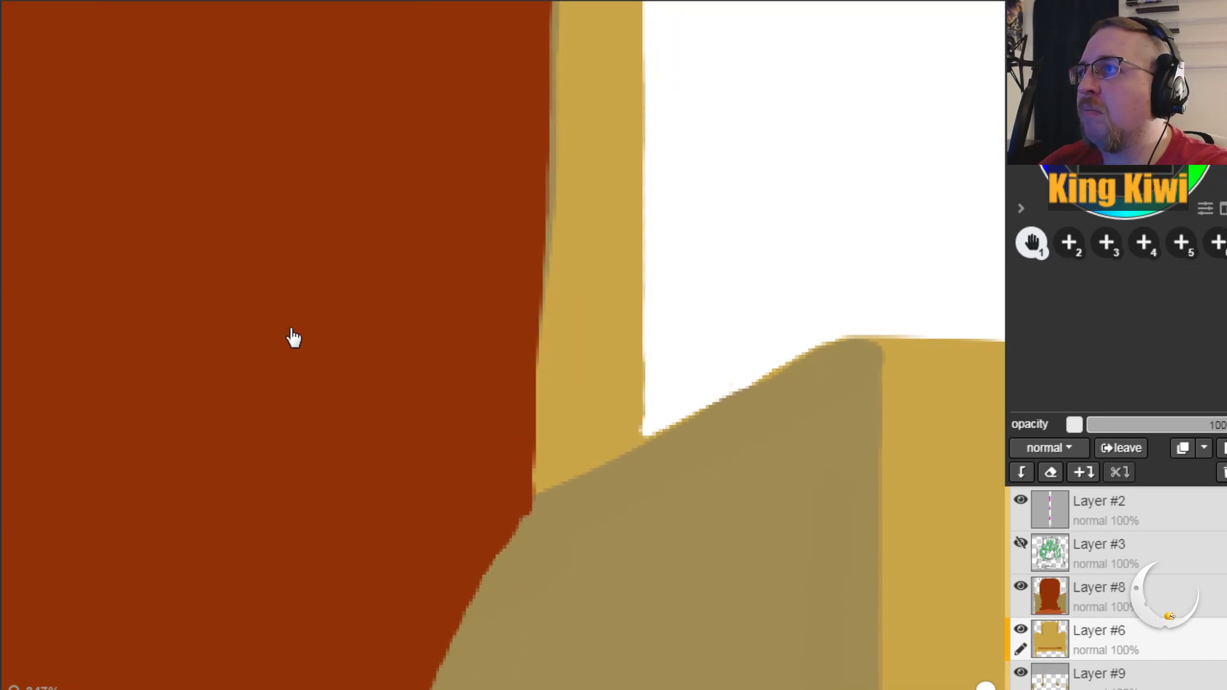
key("b")
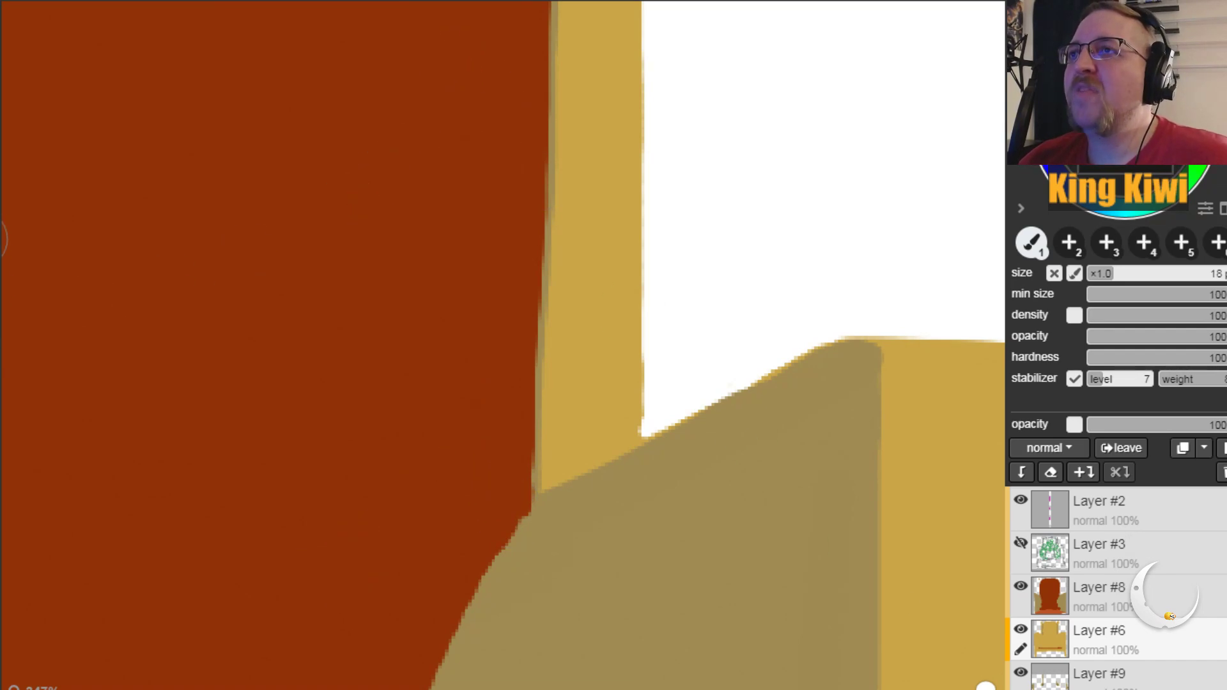
Step: Set the brush size to 8 px and draw a golden-yellow stroke diagonally across the backrest area on Layer #6
key("h")
mouse_move(153, 312)
left_mouse_down()
mouse_move(531, 266)
mouse_move(481, 388)
mouse_move(386, 277)
left_mouse_up()
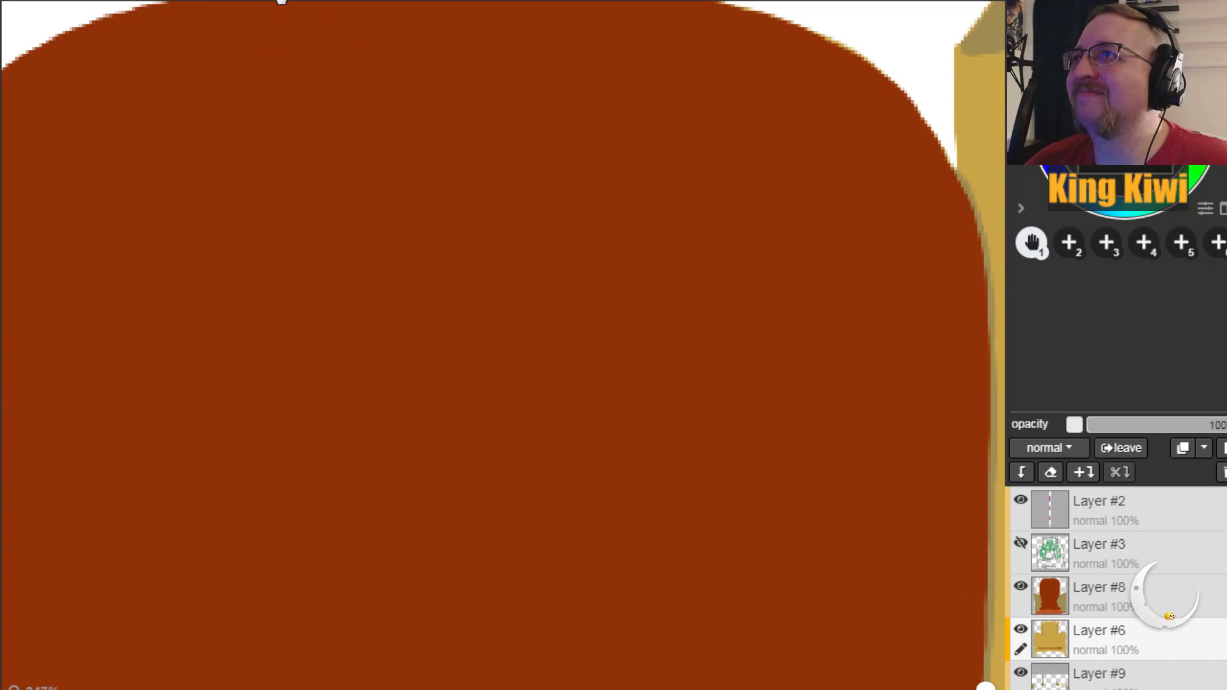
scroll(378, 279, "down", 2)
left_click_drag(378, 279, 432, 255)
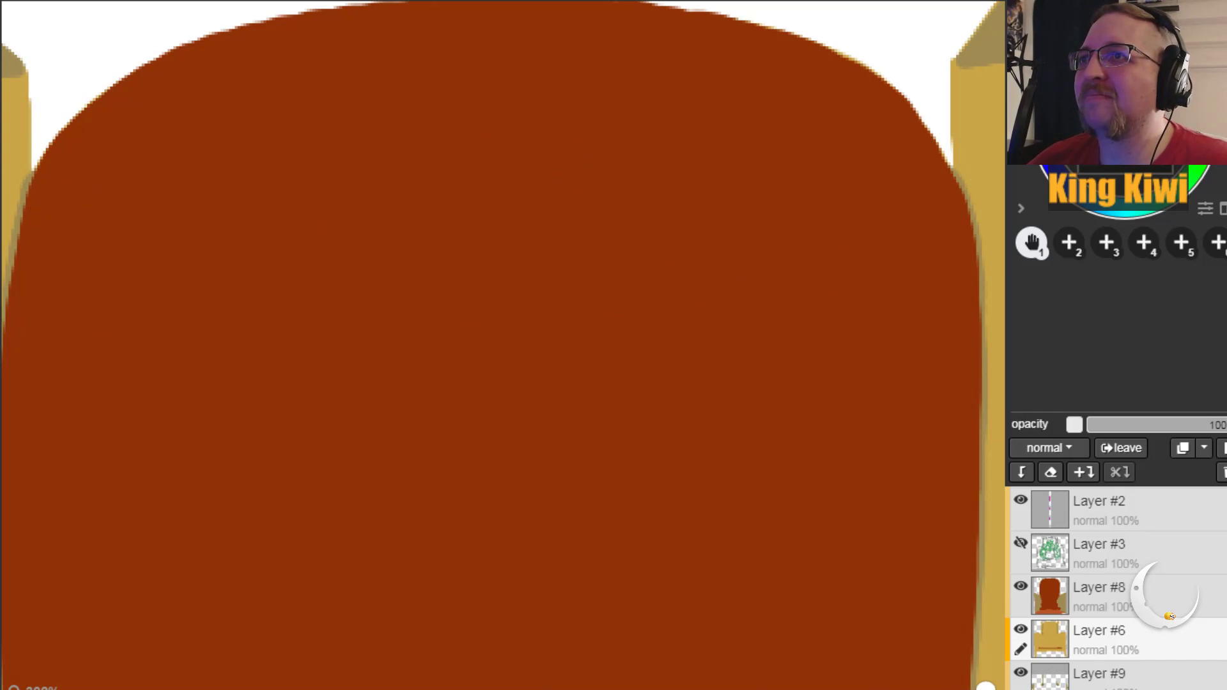
key("b")
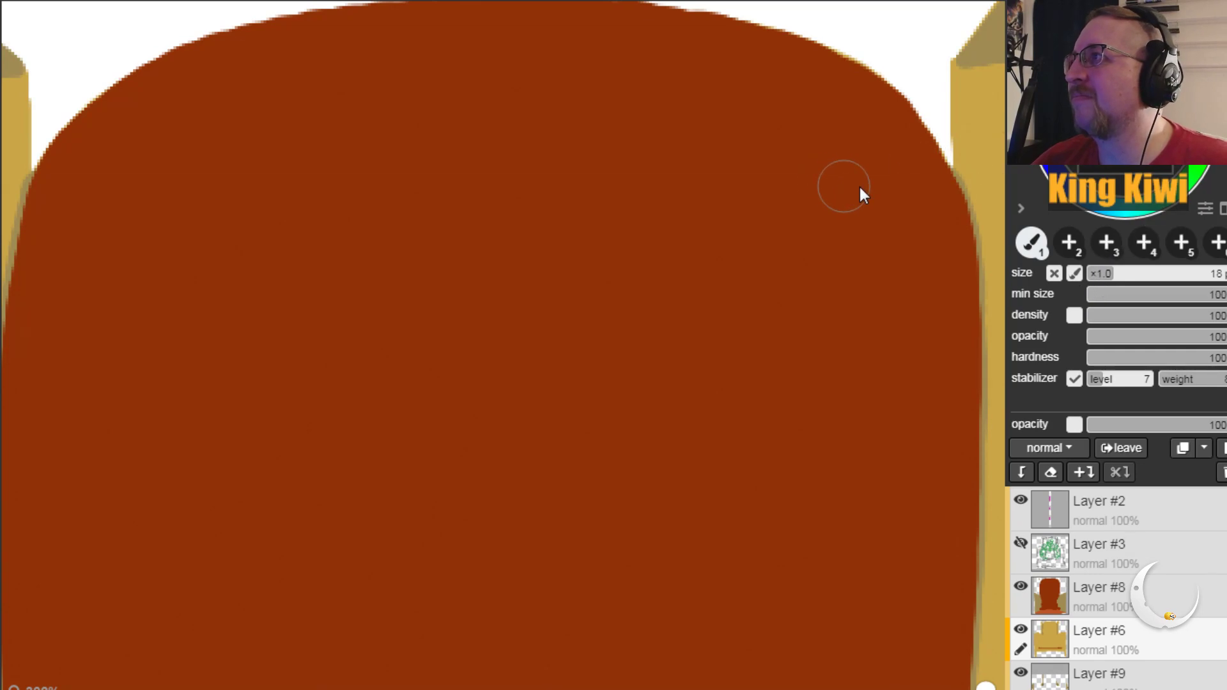
left_click(1101, 275)
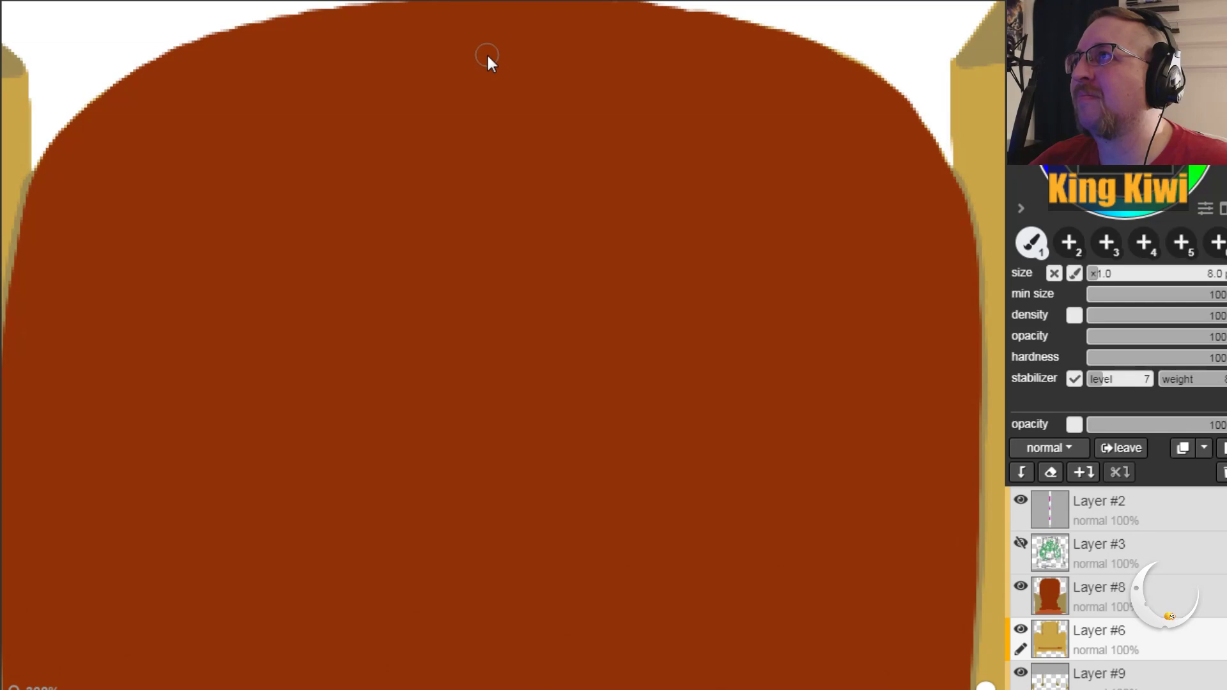
left_click_drag(568, 140, 1004, 514)
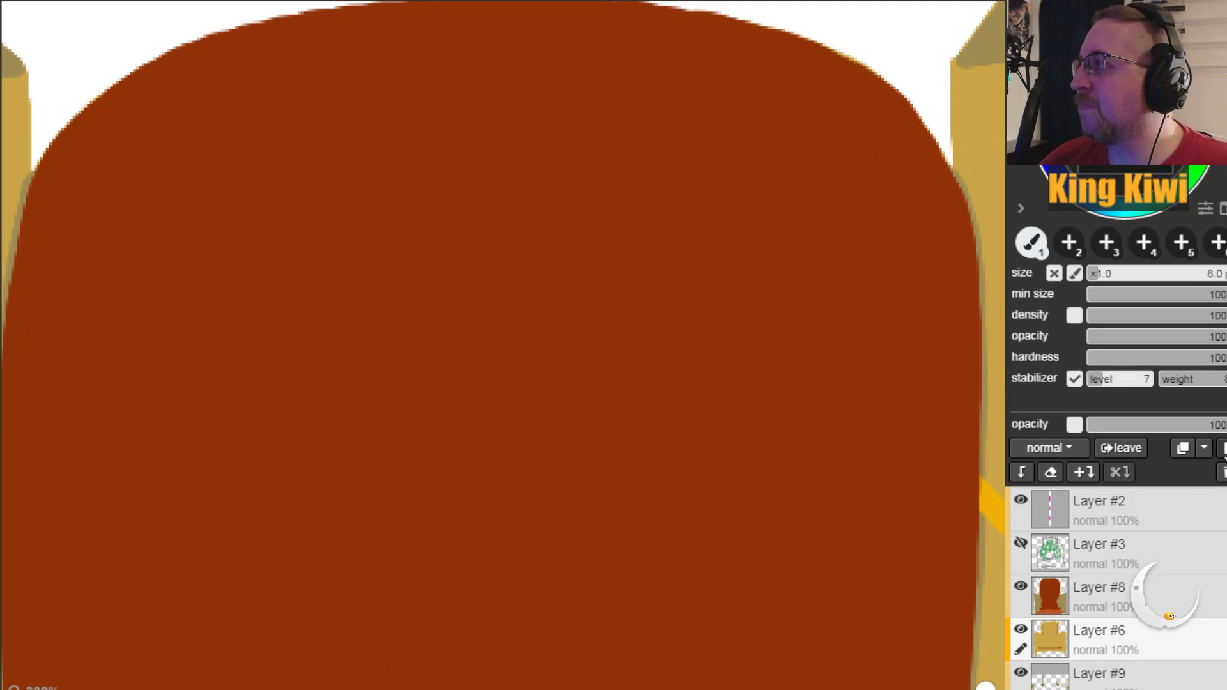
Step: Add a new layer, place it above the backrest's Layer #8 and make it the active layer
left_click(1221, 448)
left_click_drag(1145, 640, 1157, 600)
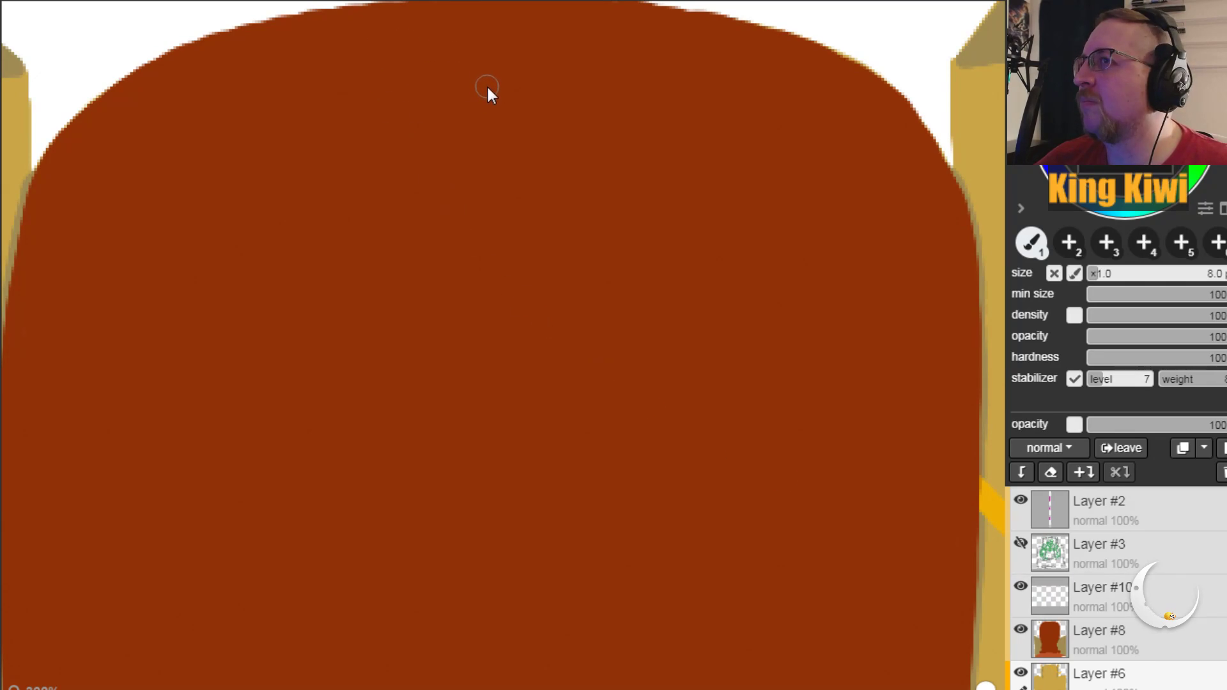
left_click(1126, 601)
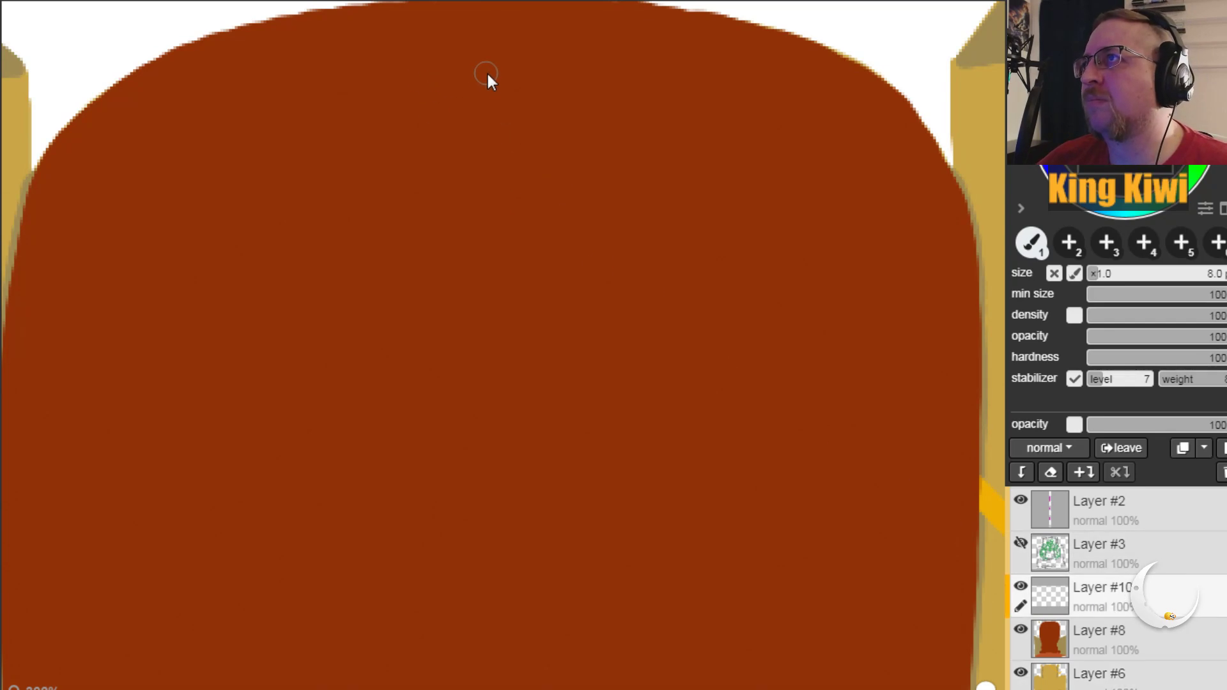
Step: Dot golden-yellow buttons in staggered rows across the upper backrest, undoing a misplaced mark
left_click_drag(482, 79, 492, 223)
key("ctrl+z")
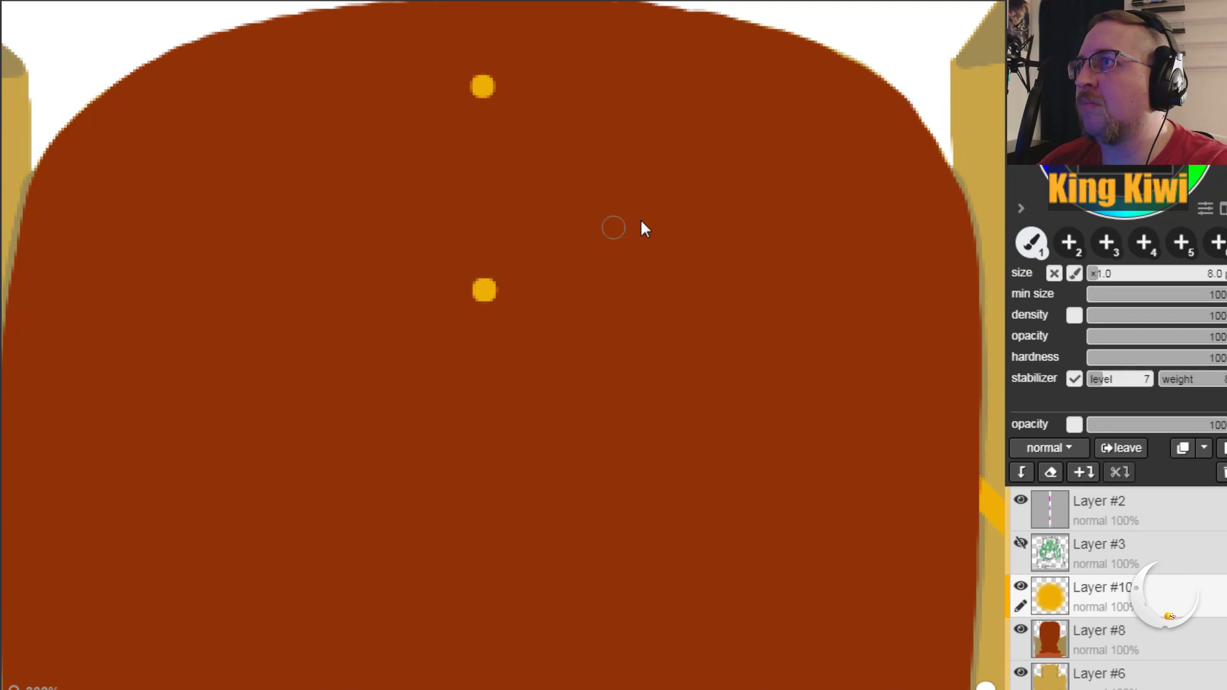
left_click(606, 185)
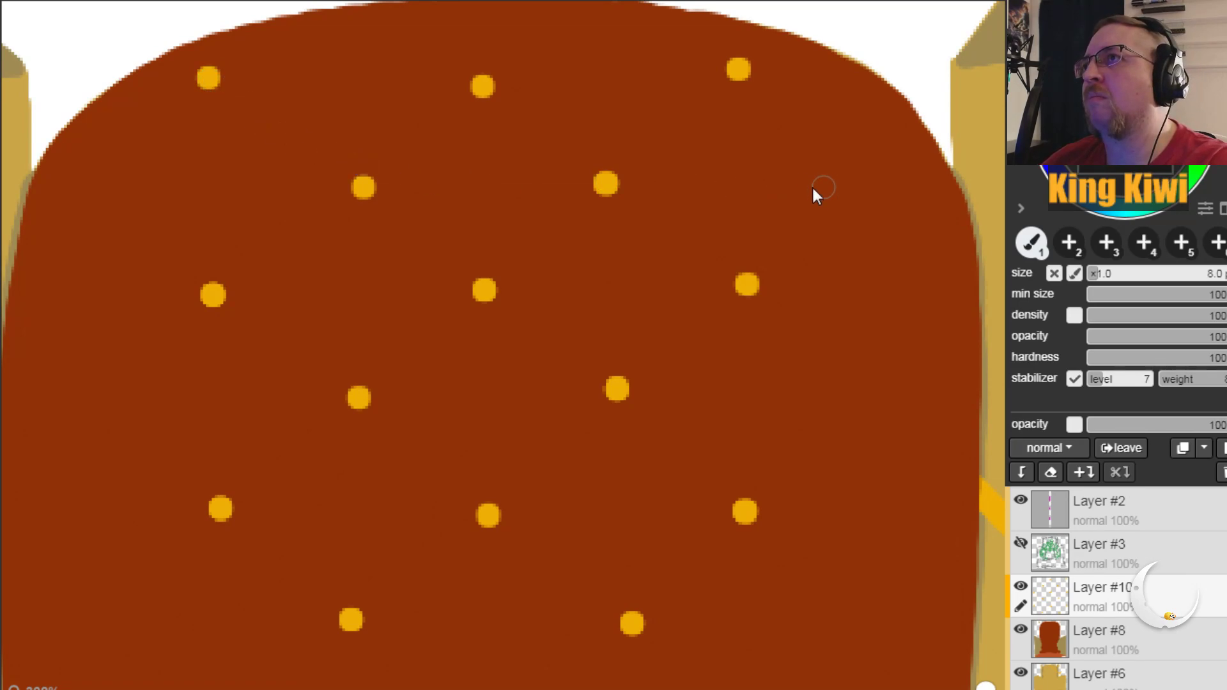
left_click(893, 188)
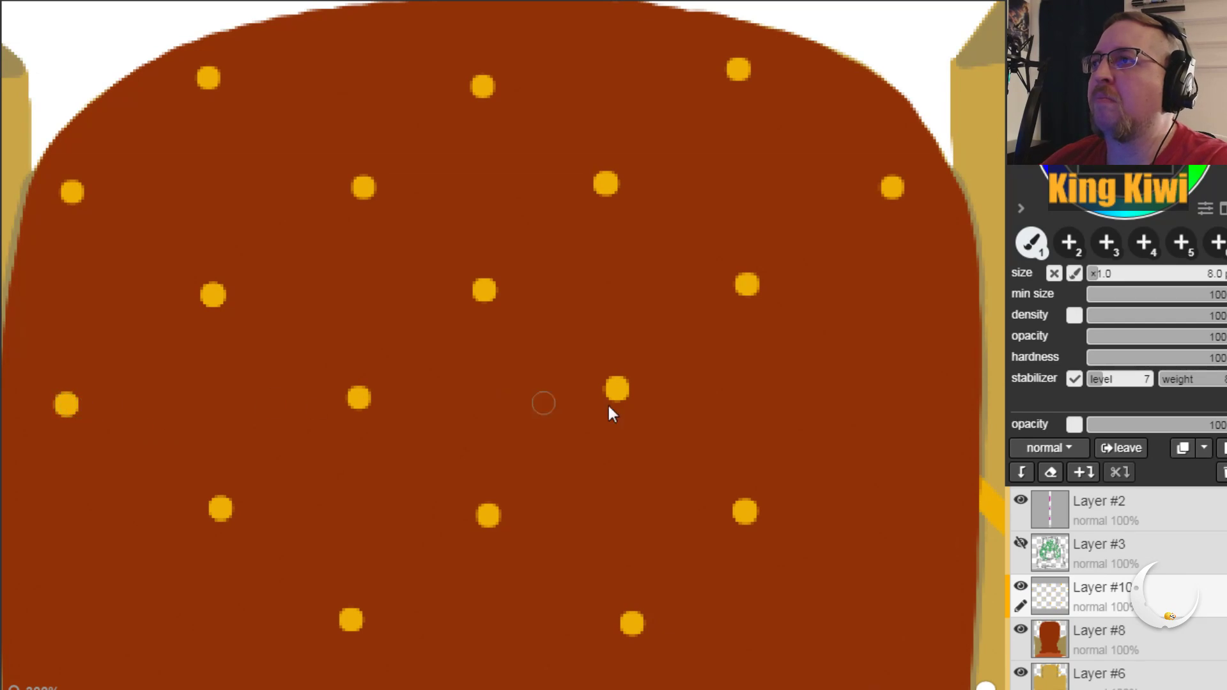
left_click(920, 401)
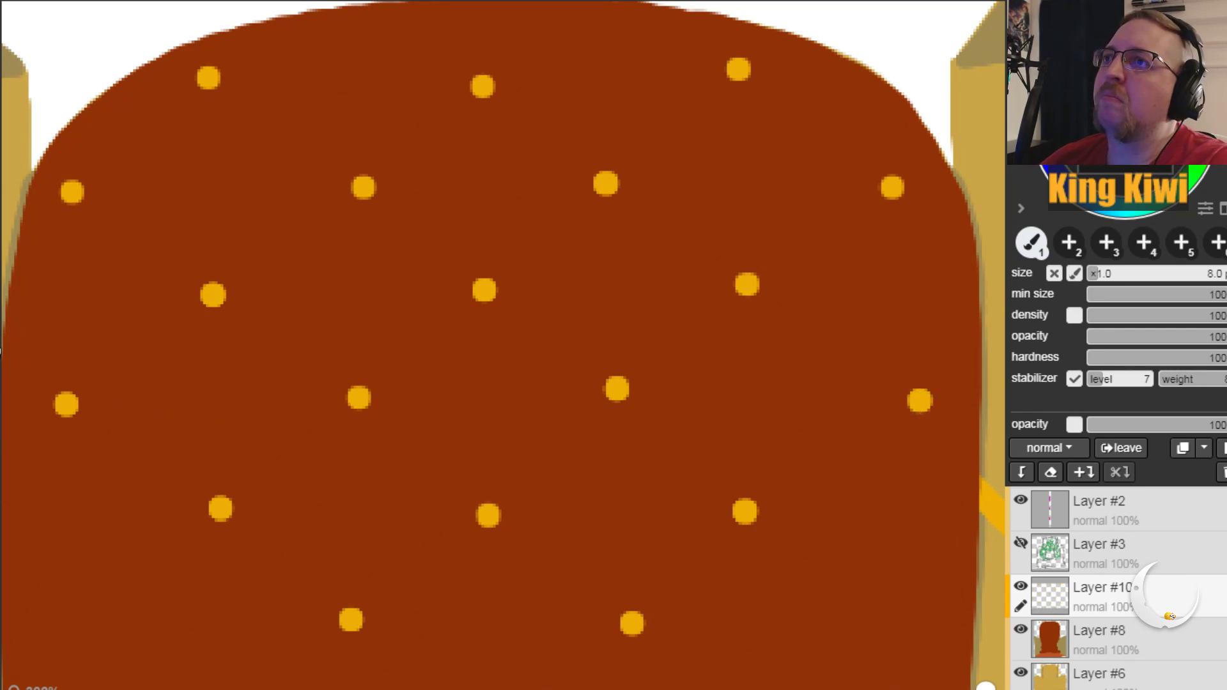
Step: Continue the staggered rows of golden-yellow buttons down the lower backrest, redoing the bottom middle dot
left_click_drag(509, 536, 524, 230)
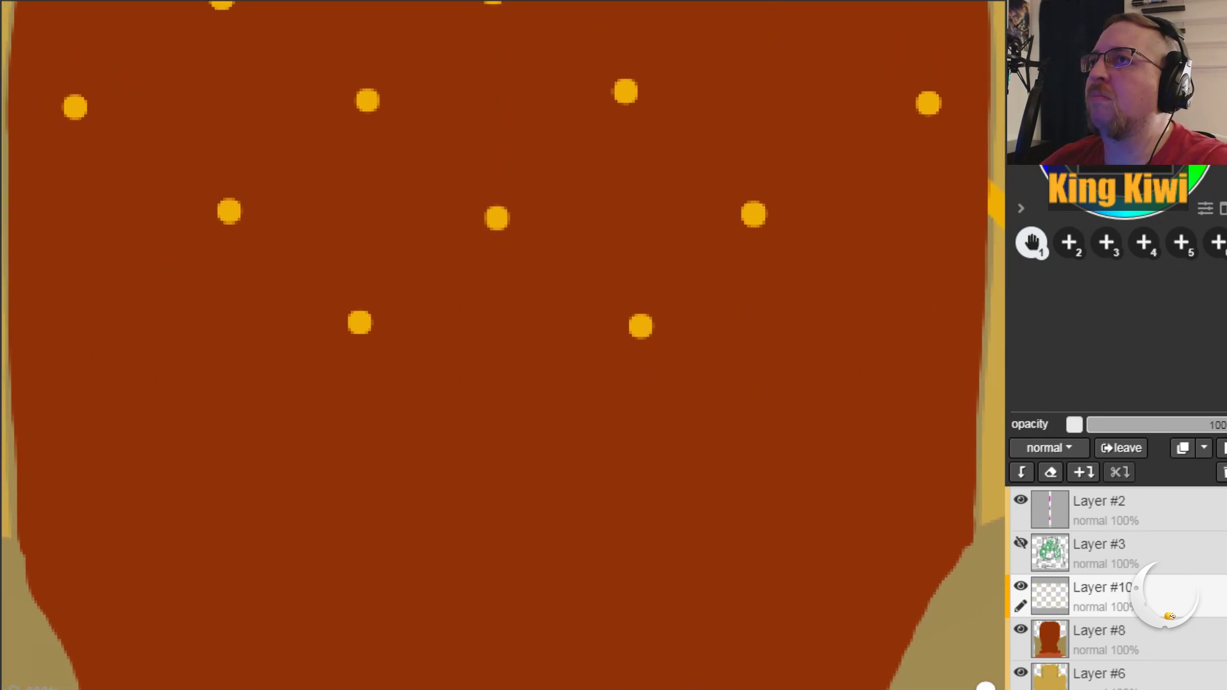
key("b")
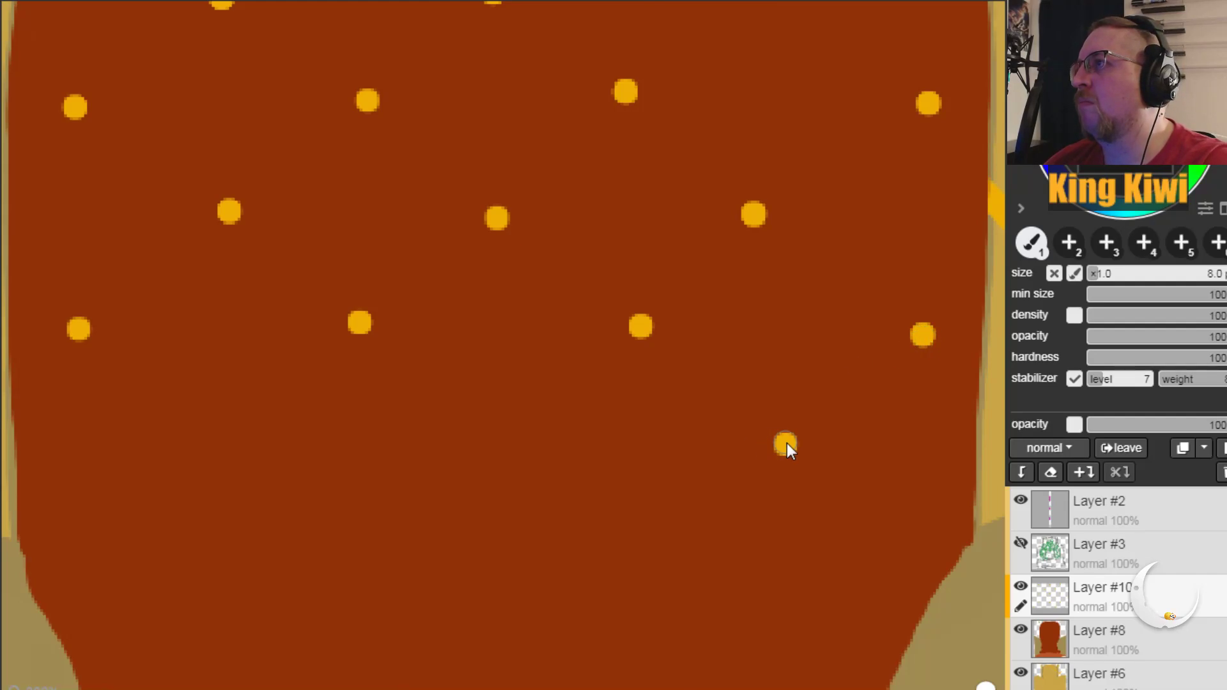
left_click(502, 433)
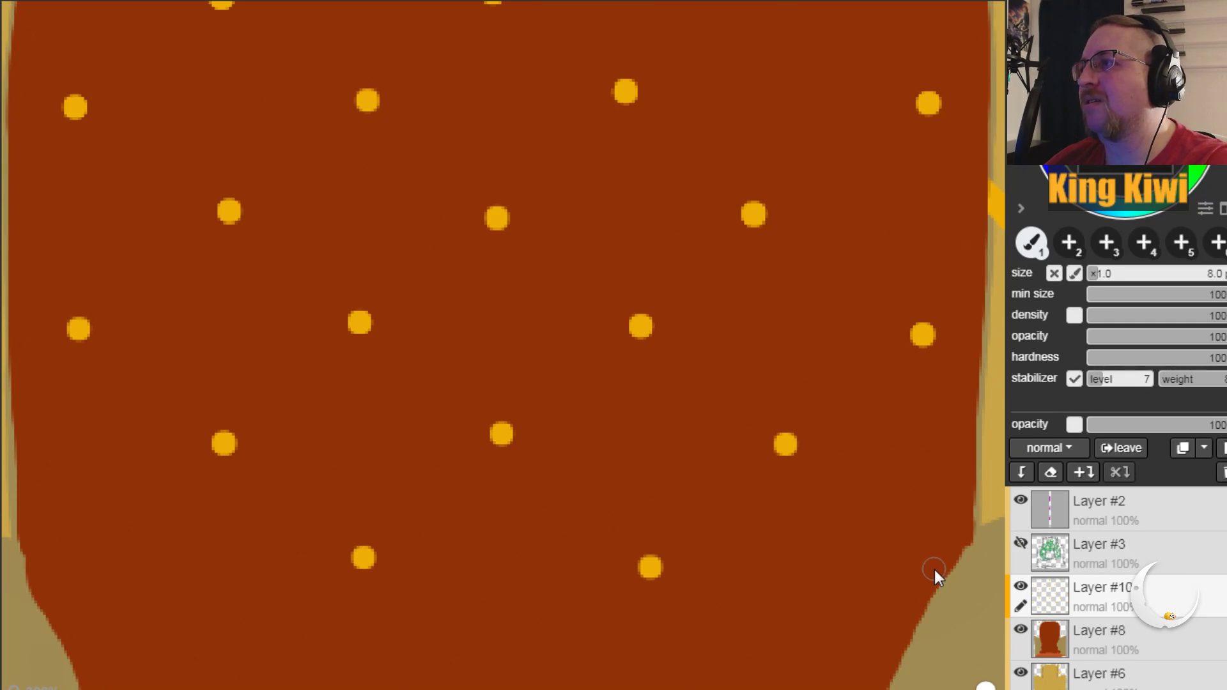
left_click(511, 671)
key("ctrl+z")
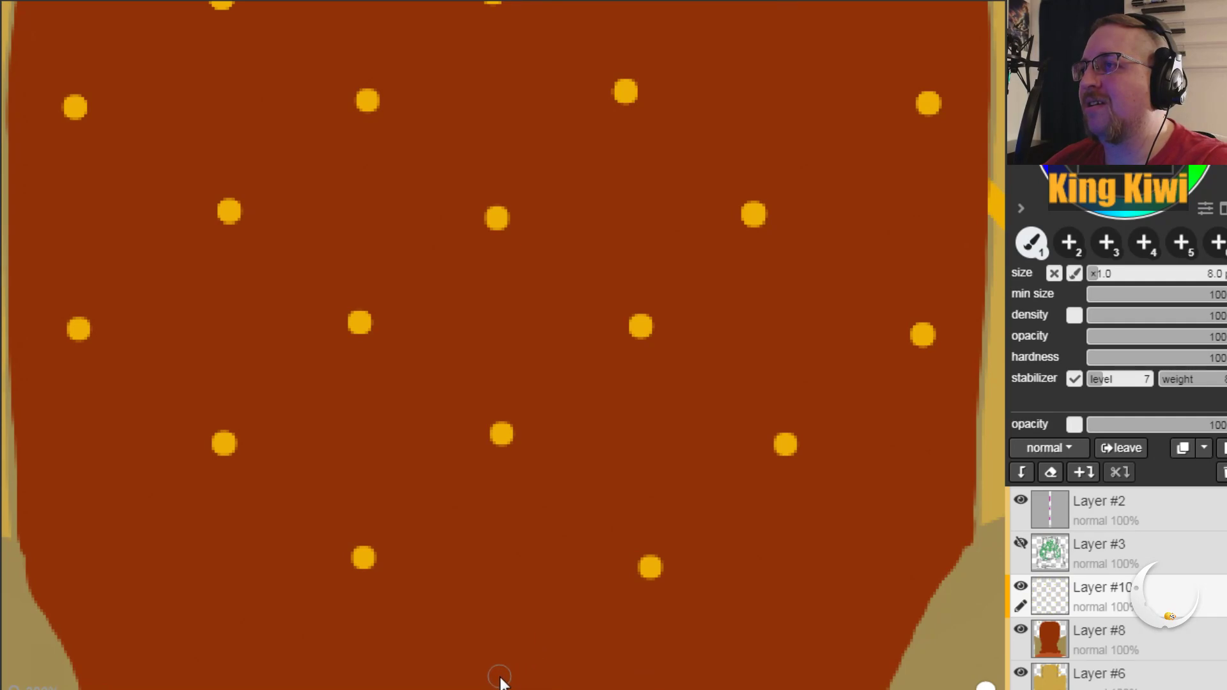
left_click(503, 676)
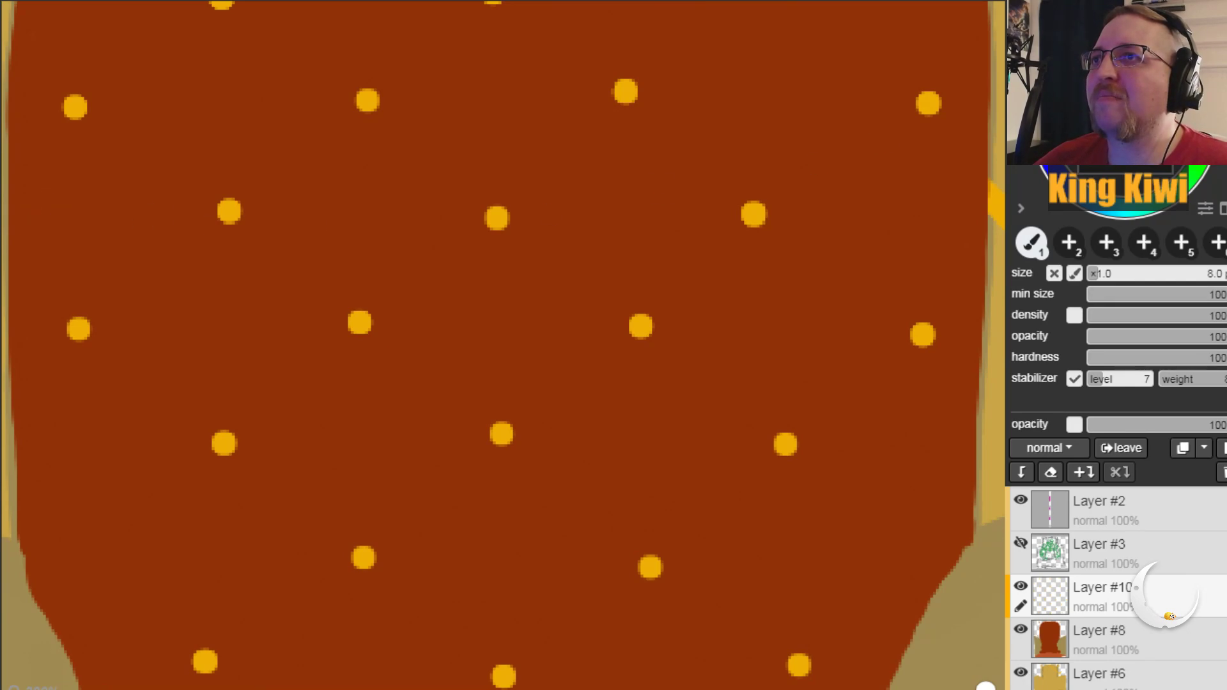
Step: Return to the brush at the top of the backrest and lower its density to 31
key("alt")
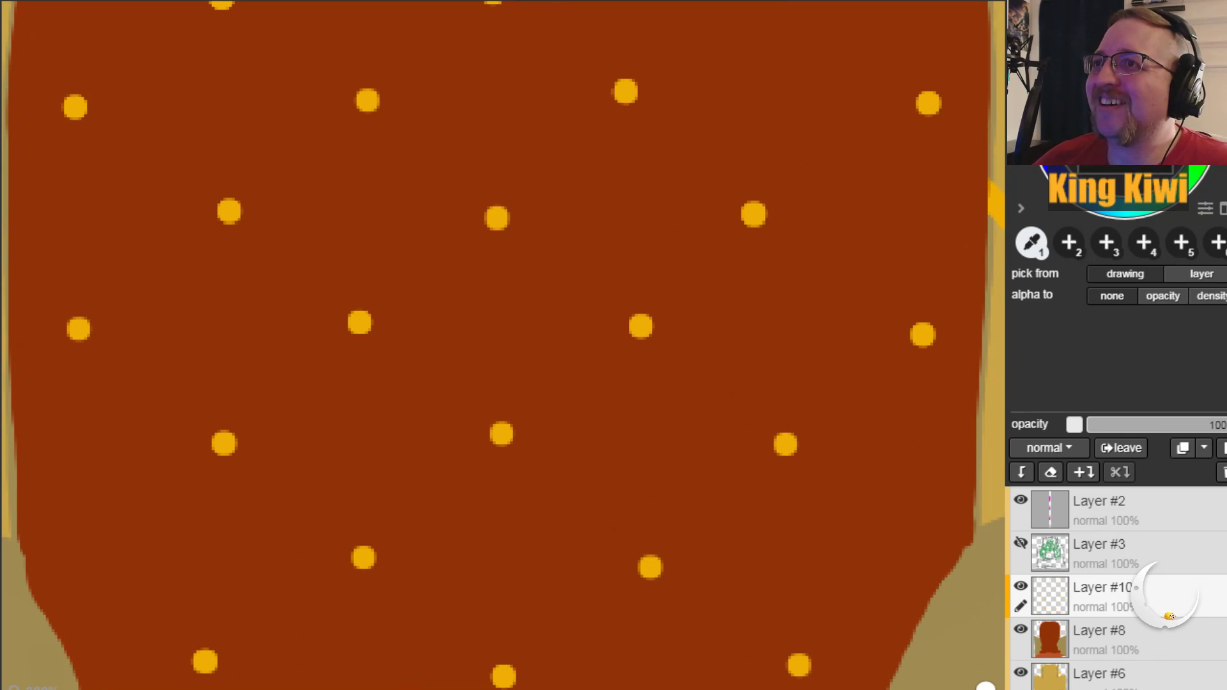
key("space")
left_click_drag(288, 293, 520, 477)
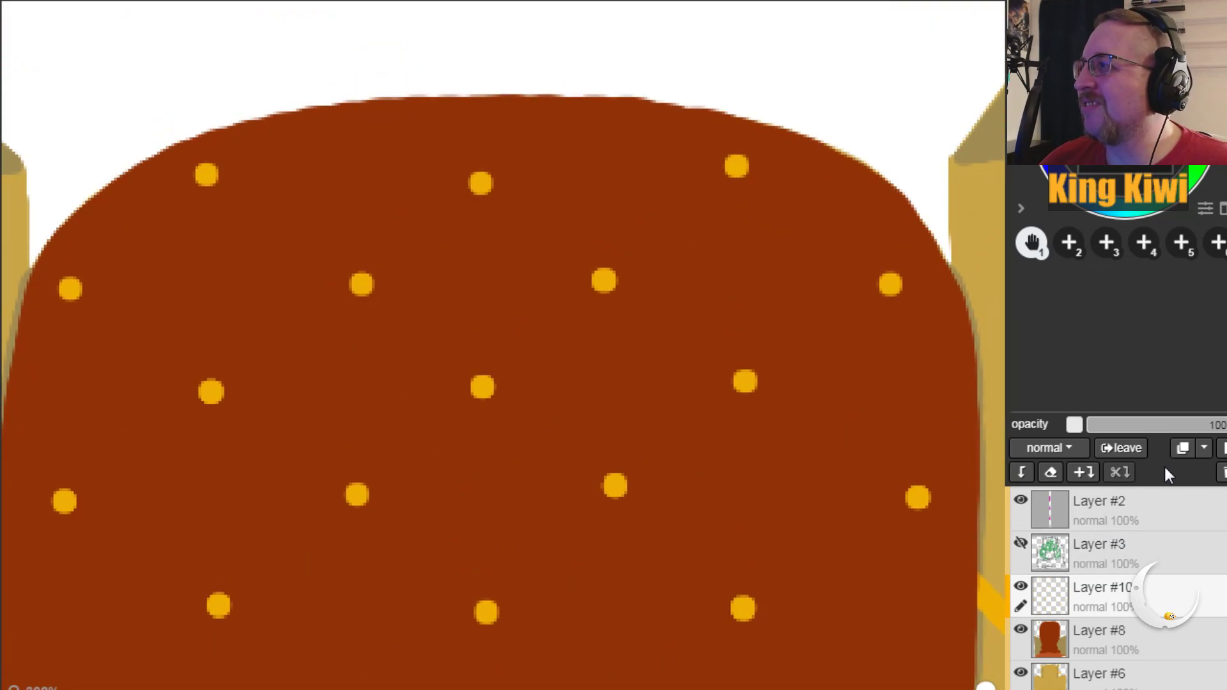
key("b")
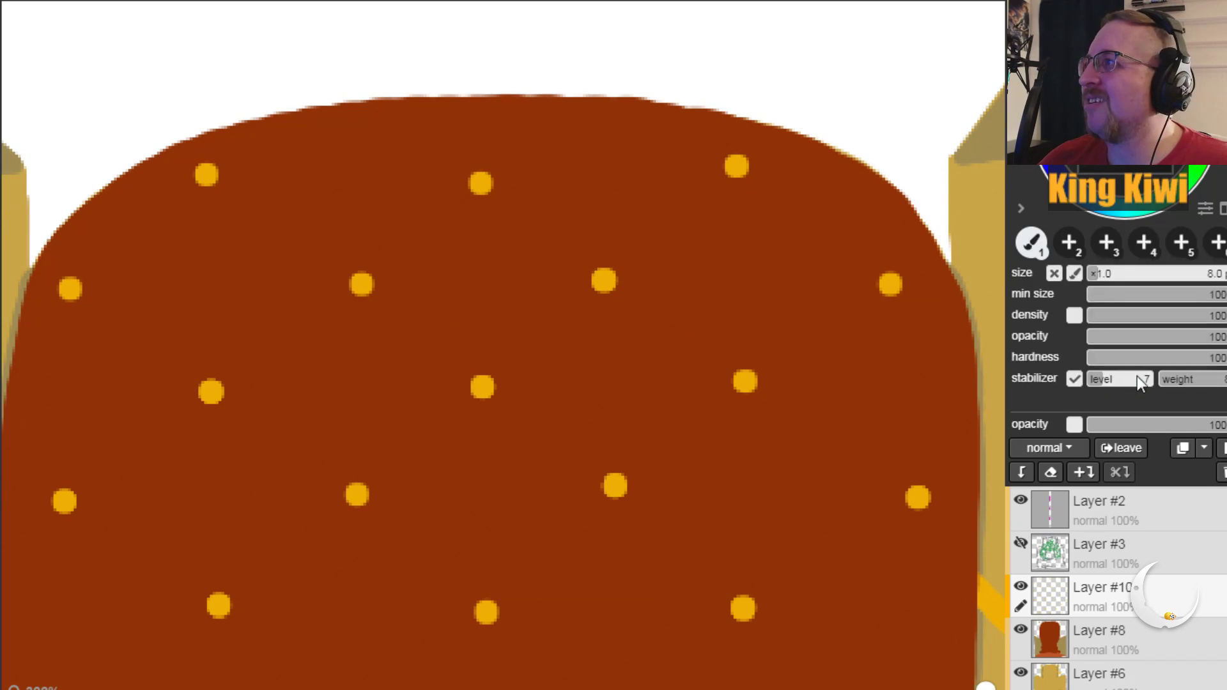
left_click(1135, 314)
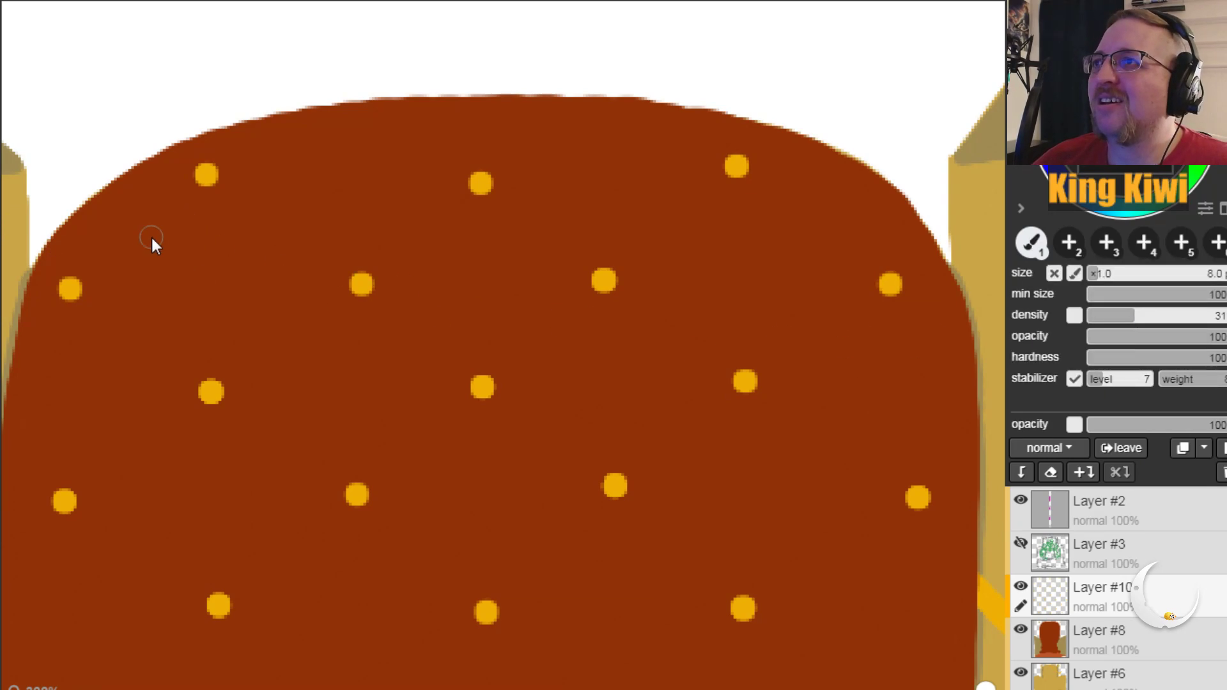
Step: With the brush size at 8, paint faint orange-red curves rising diagonally between the buttons across the upper-left backrest, redoing an unsatisfactory stroke
left_click(1090, 273)
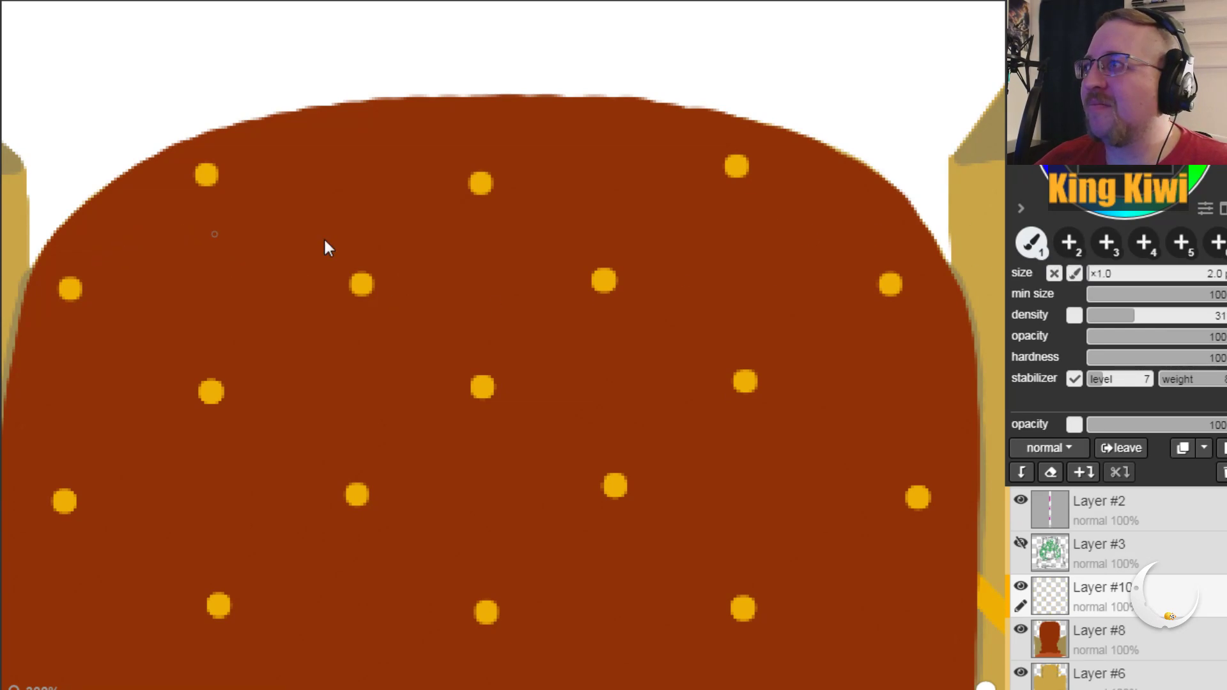
left_click(1099, 277)
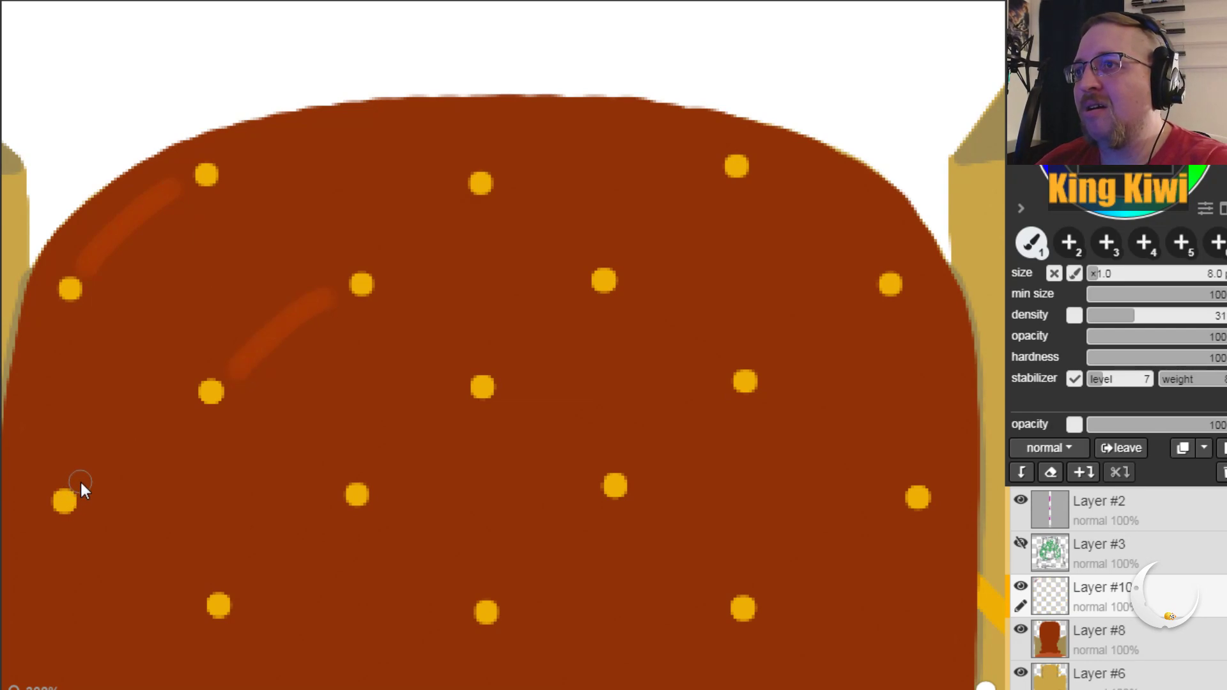
left_click_drag(86, 479, 175, 409)
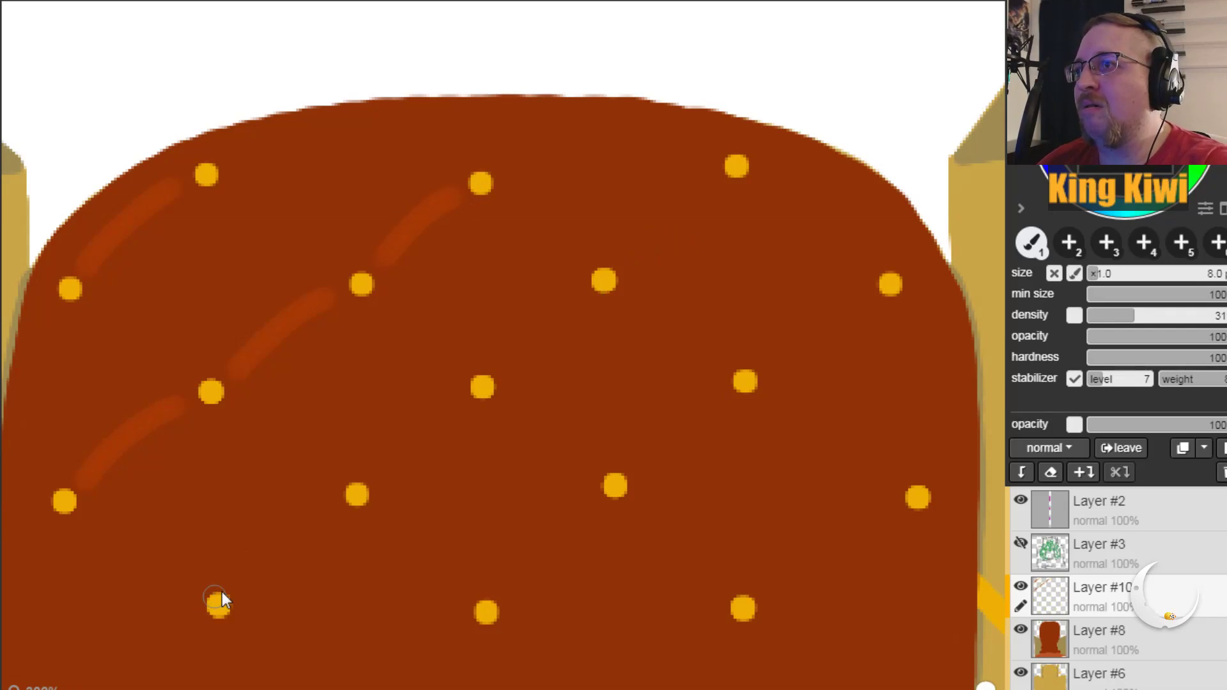
left_click_drag(325, 515, 336, 509)
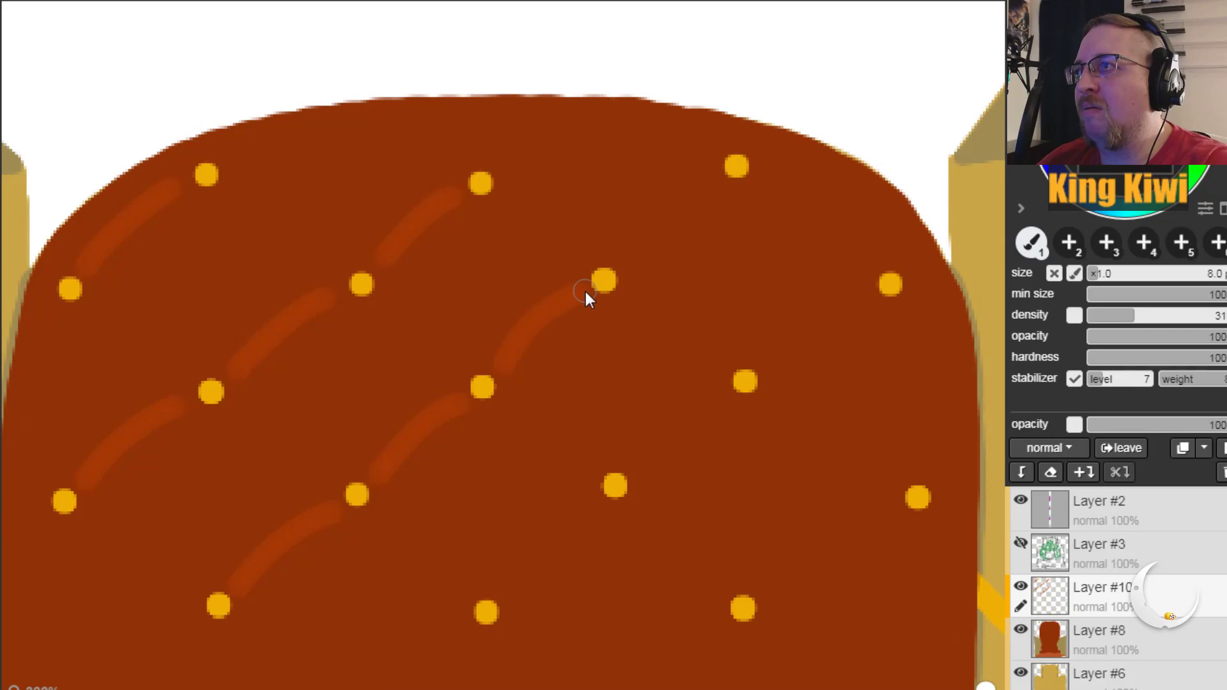
key("ctrl+z")
key("ctrl+z")
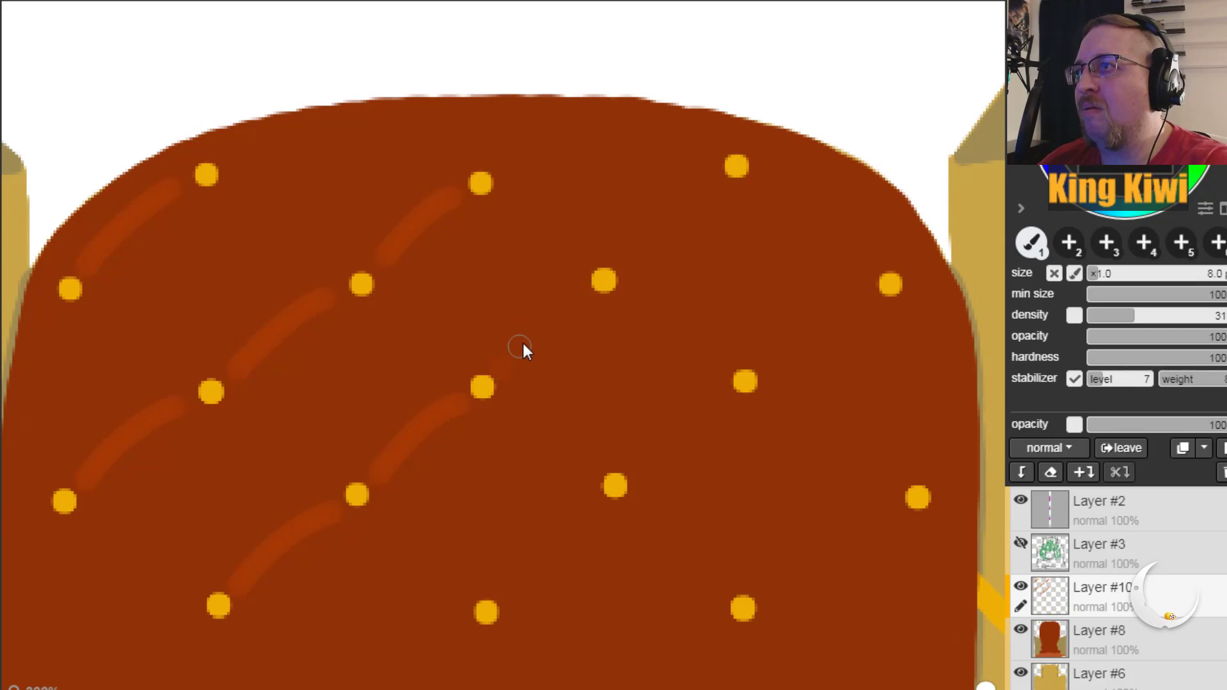
Step: Continue the faint orange-red rising curves between the buttons across the upper-right backrest, redoing poor strokes
left_click_drag(625, 261, 659, 218)
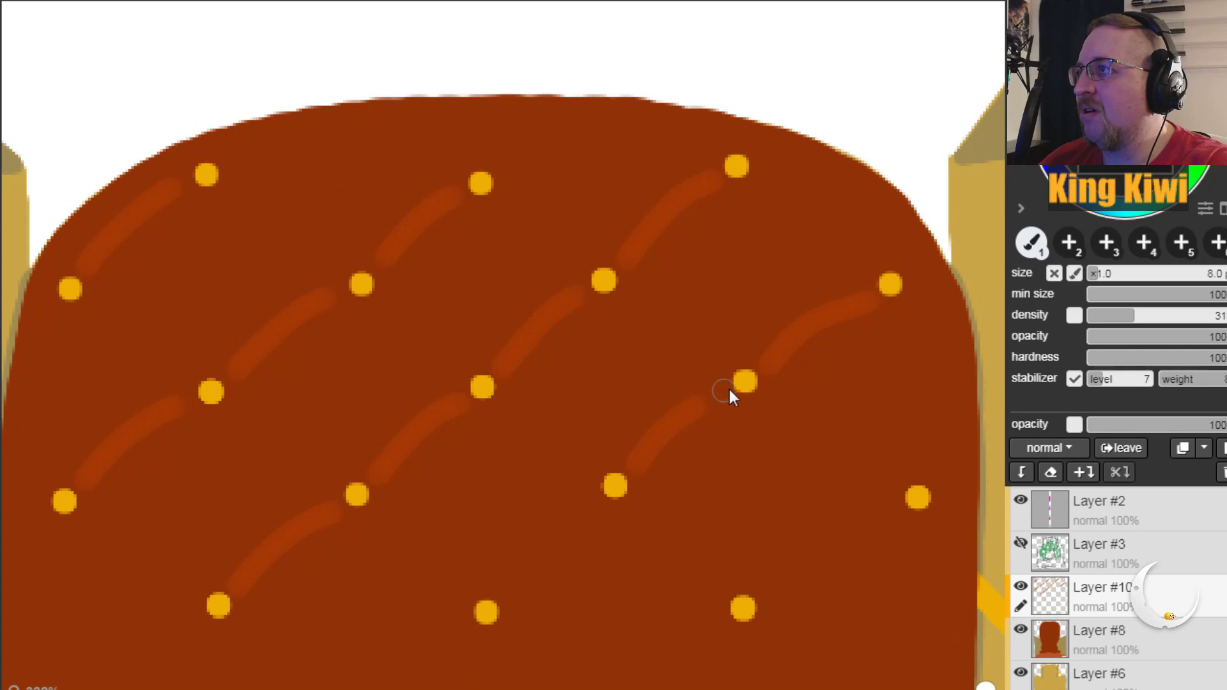
key("ctrl+z")
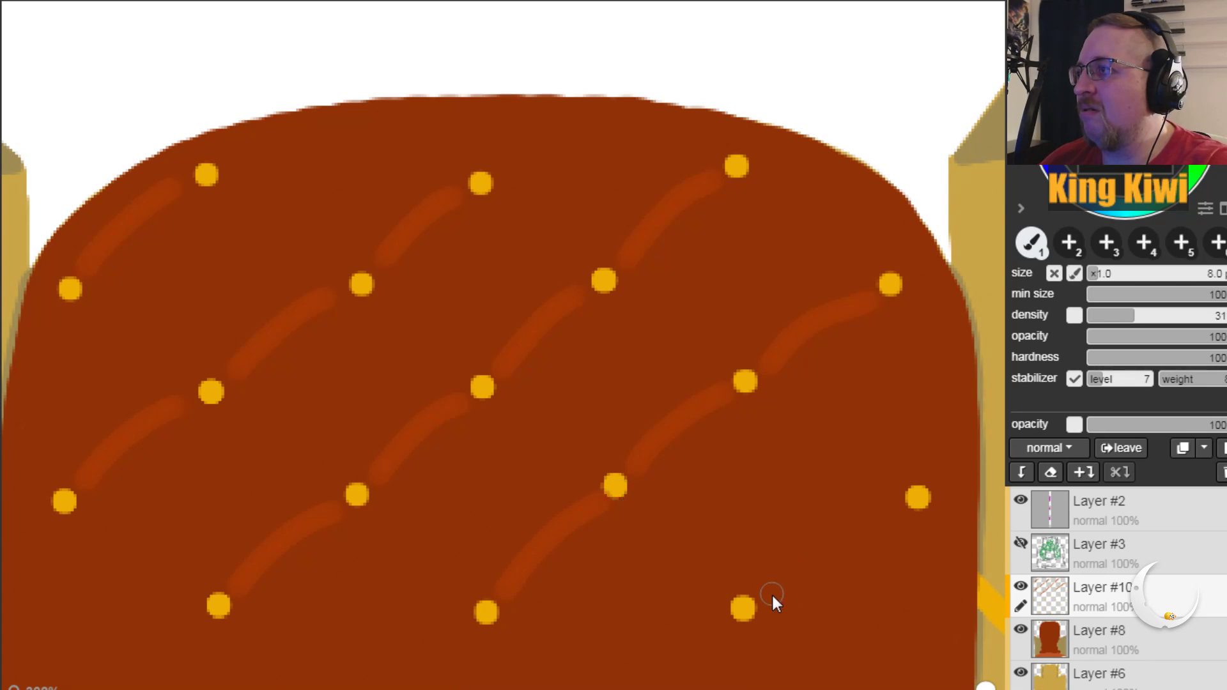
key("ctrl+z")
left_click_drag(768, 594, 896, 500)
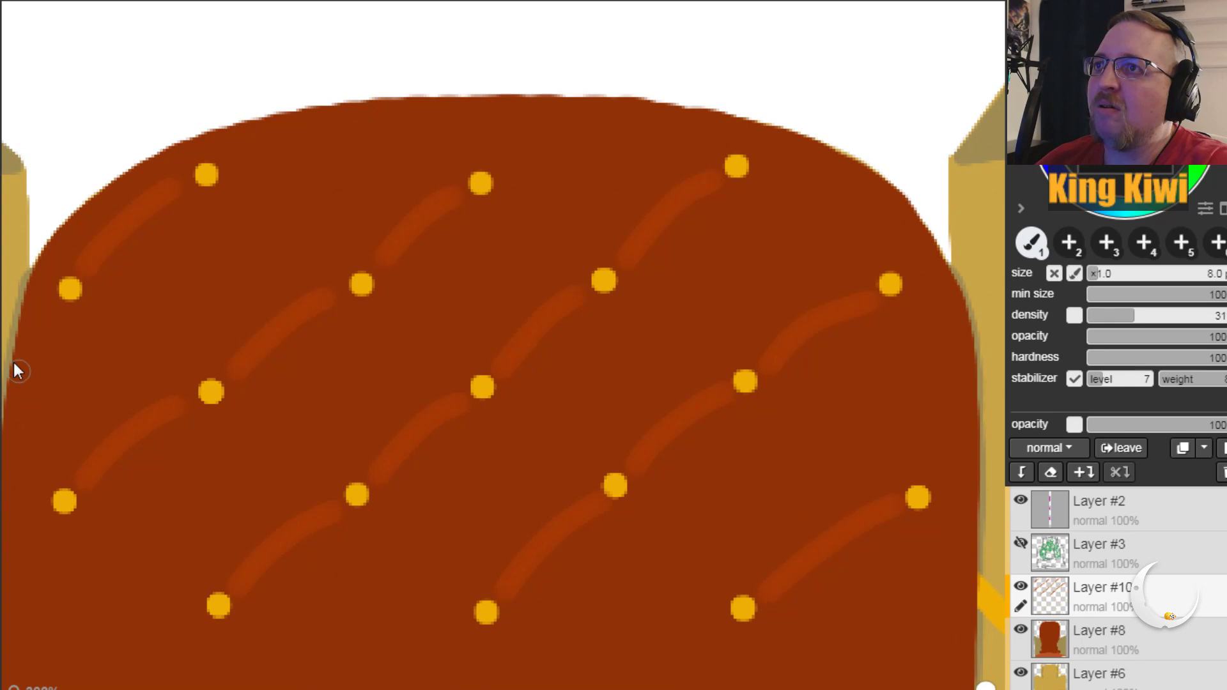
Step: Extend the rising orange-red curves between the button rows down the lower backrest, undoing a faulty stroke
key("space")
mouse_move(475, 396)
left_mouse_down()
mouse_move(472, 230)
mouse_move(321, 197)
left_mouse_up()
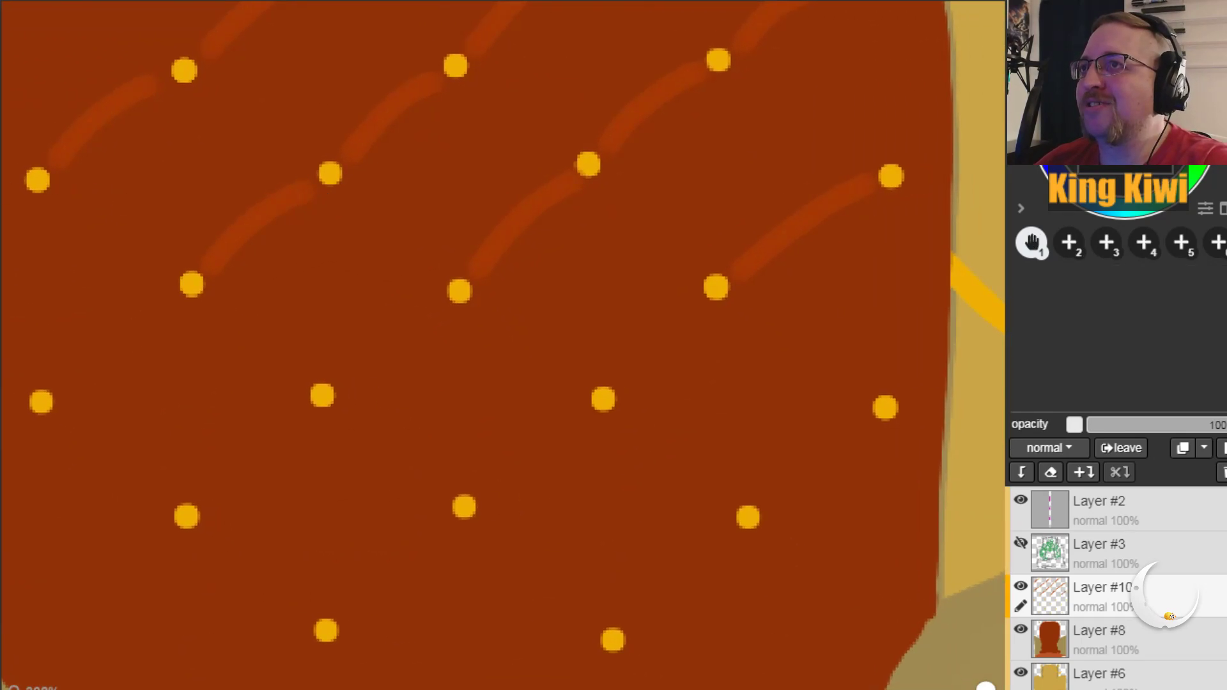
key("b")
mouse_move(170, 307)
left_mouse_down()
mouse_move(138, 349)
mouse_move(66, 386)
left_mouse_up()
left_click(171, 305)
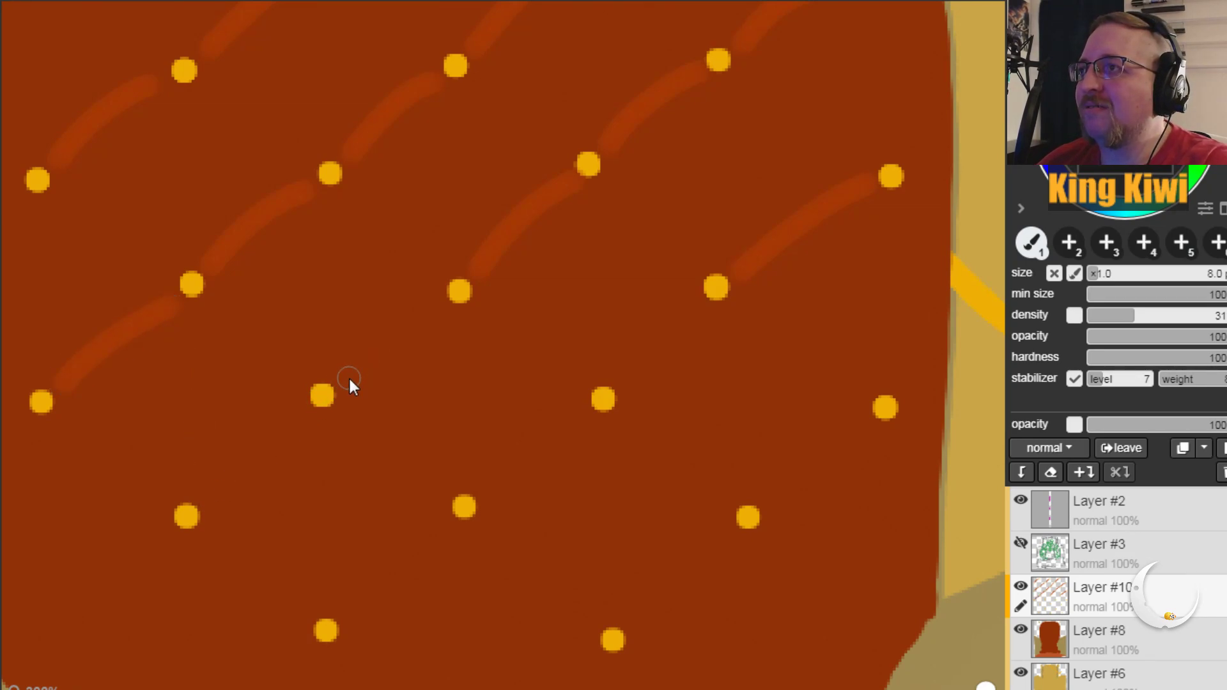
left_click_drag(209, 497, 294, 416)
key("ctrl+z")
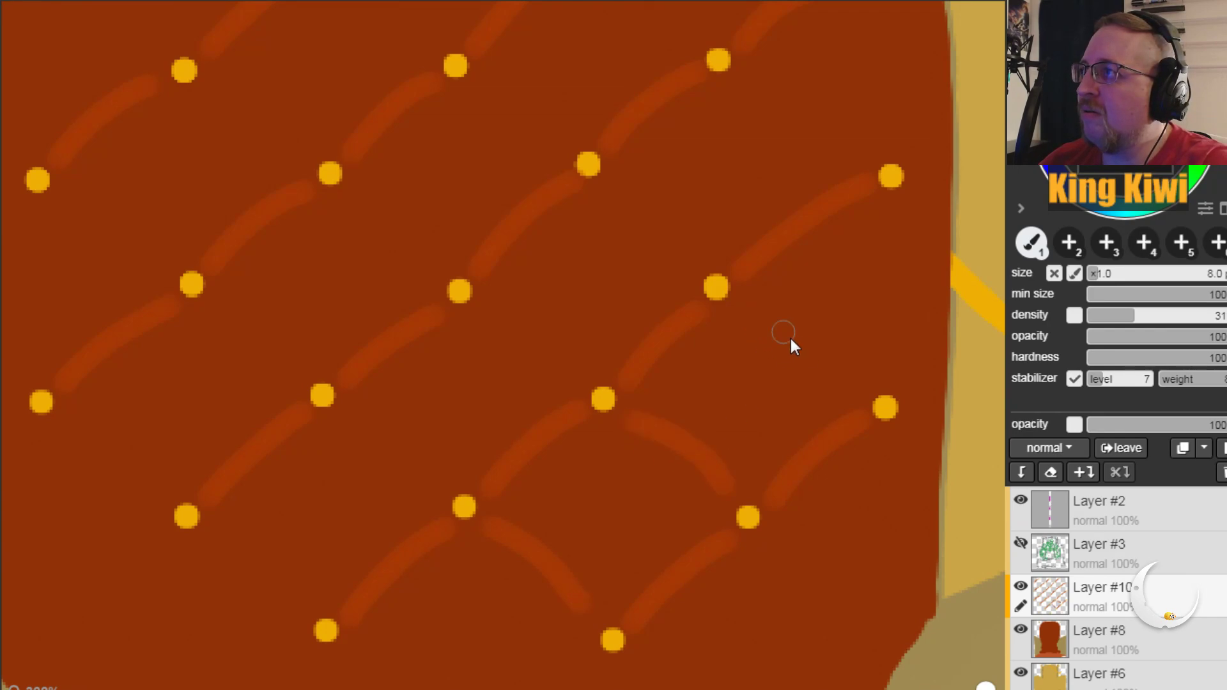
Step: Paint descending orange-red curves between the buttons of the lower and middle backrest, crossing the rising ones into a diamond pattern
left_click_drag(835, 363, 853, 374)
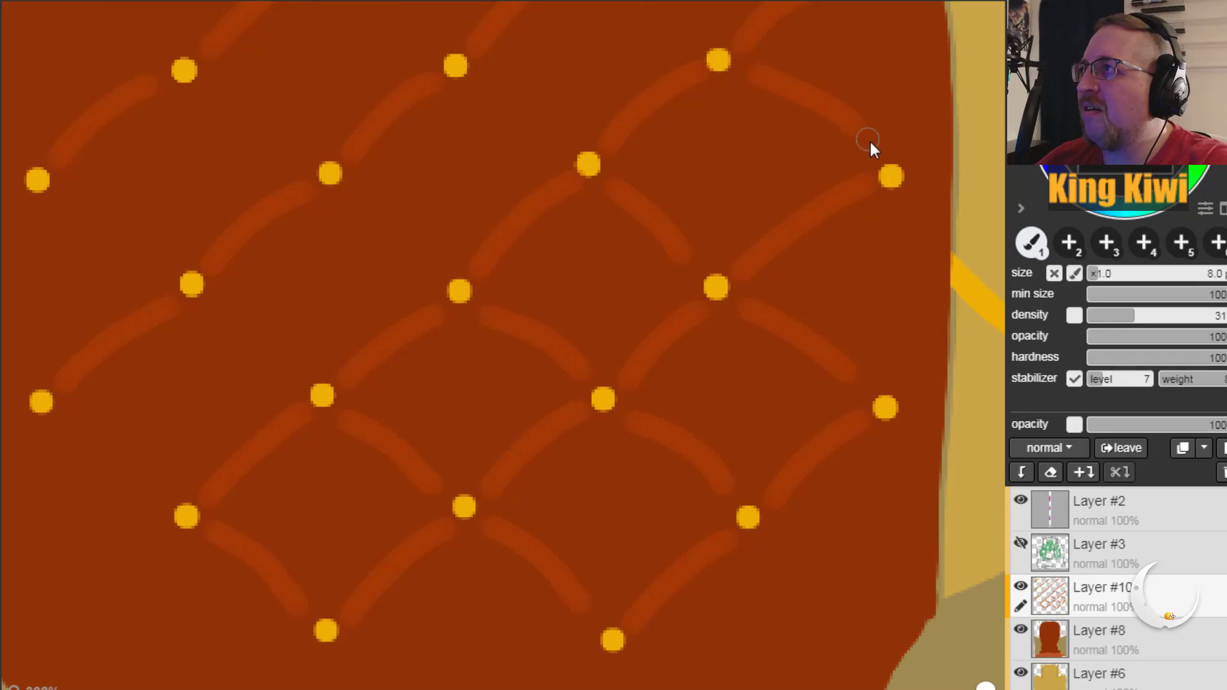
left_click_drag(869, 139, 874, 146)
left_click_drag(152, 476, 166, 494)
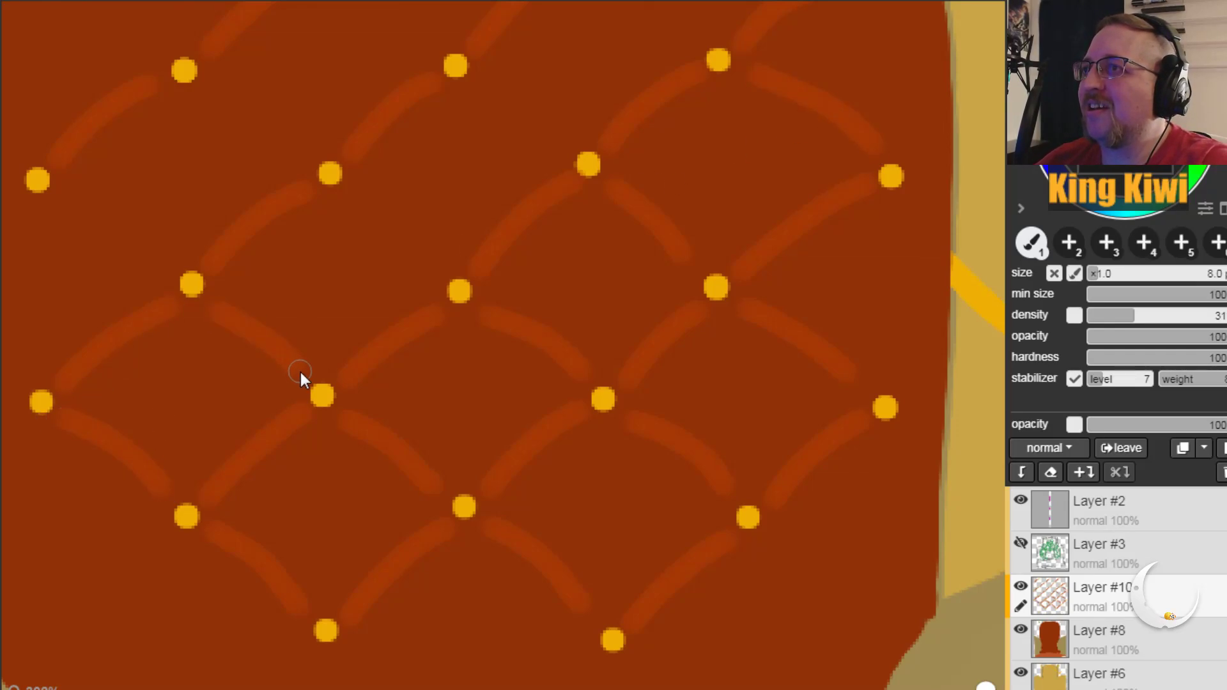
left_click_drag(351, 199, 435, 263)
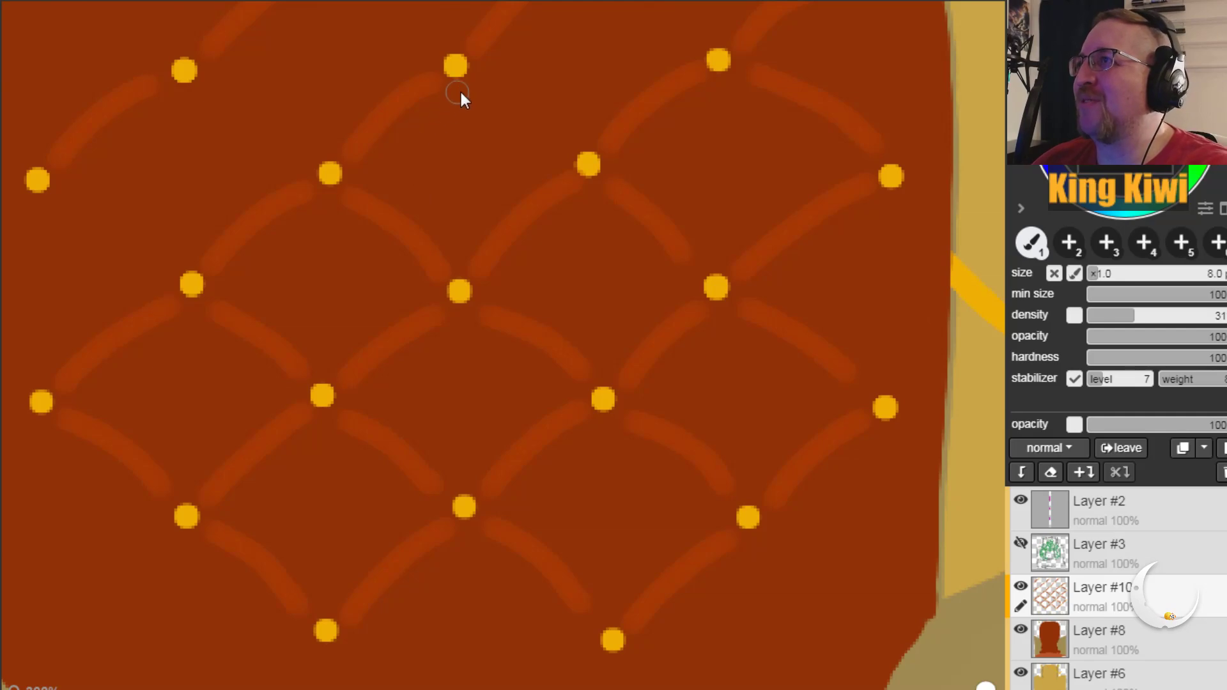
left_click_drag(543, 138, 483, 71)
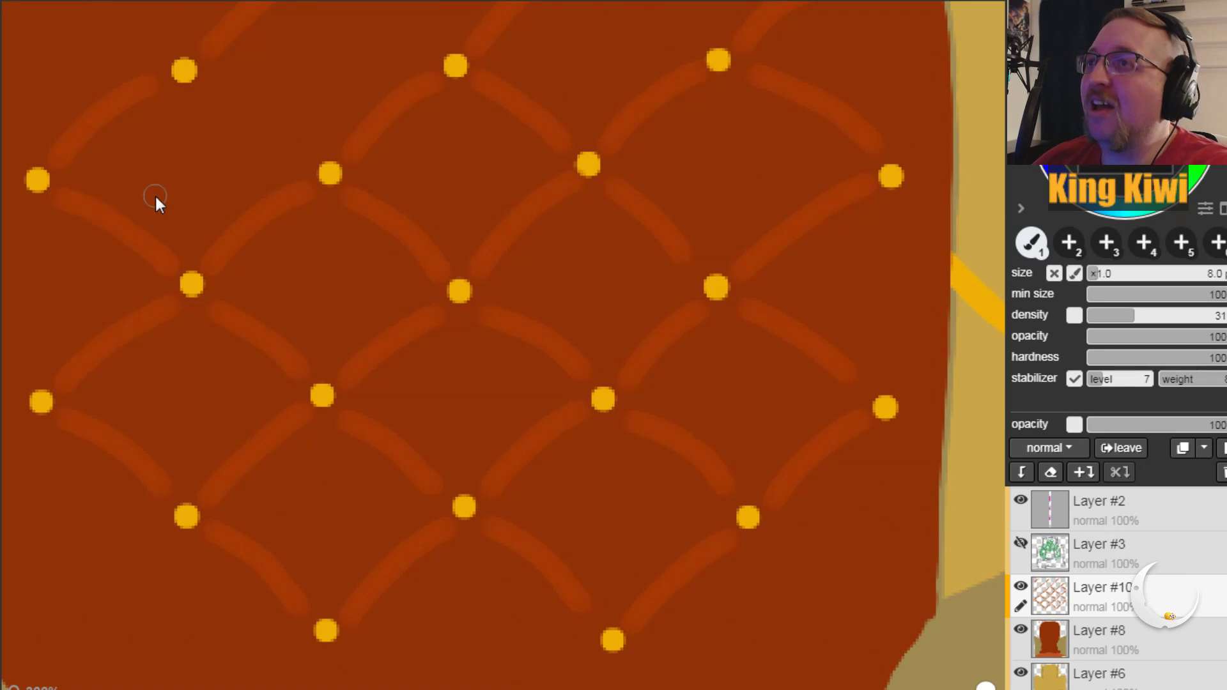
key("ctrl+z")
mouse_move(205, 90)
left_mouse_down()
mouse_move(273, 115)
mouse_move(303, 133)
left_mouse_up()
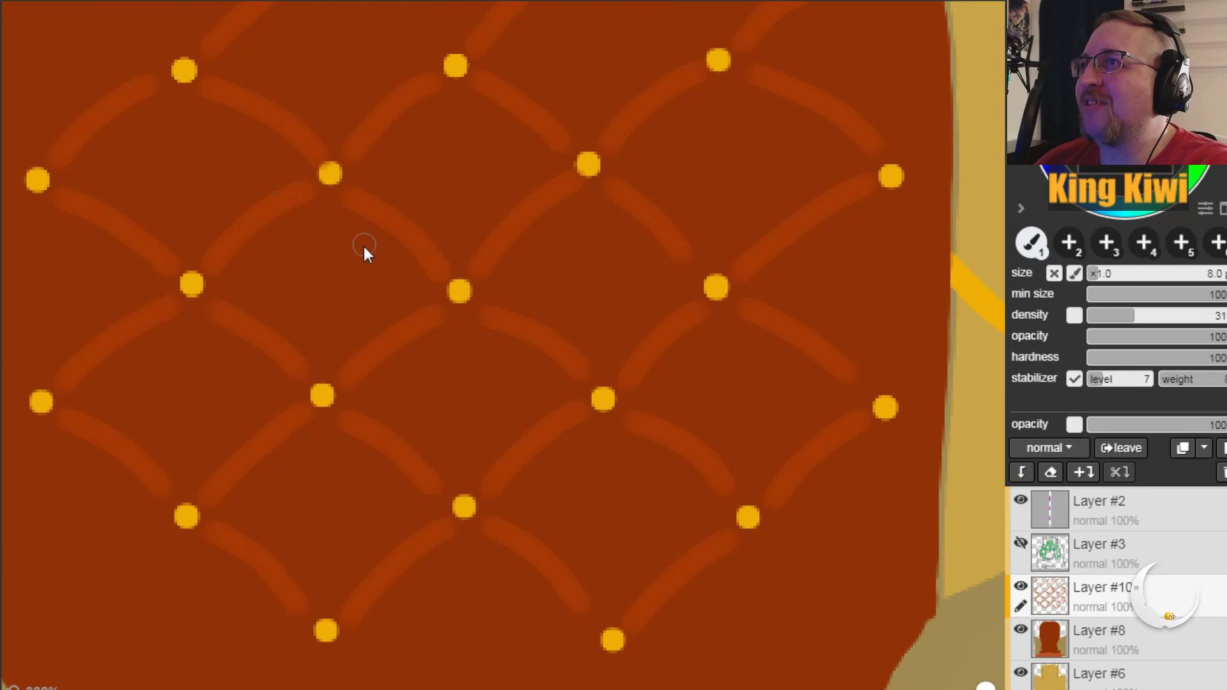
Step: Add the descending orange-red curves between the top rows of buttons to complete the diamond tufting on the upper backrest
key("h")
mouse_move(345, 303)
left_mouse_down()
mouse_move(392, 386)
mouse_move(380, 577)
mouse_move(351, 596)
left_mouse_up()
key("b")
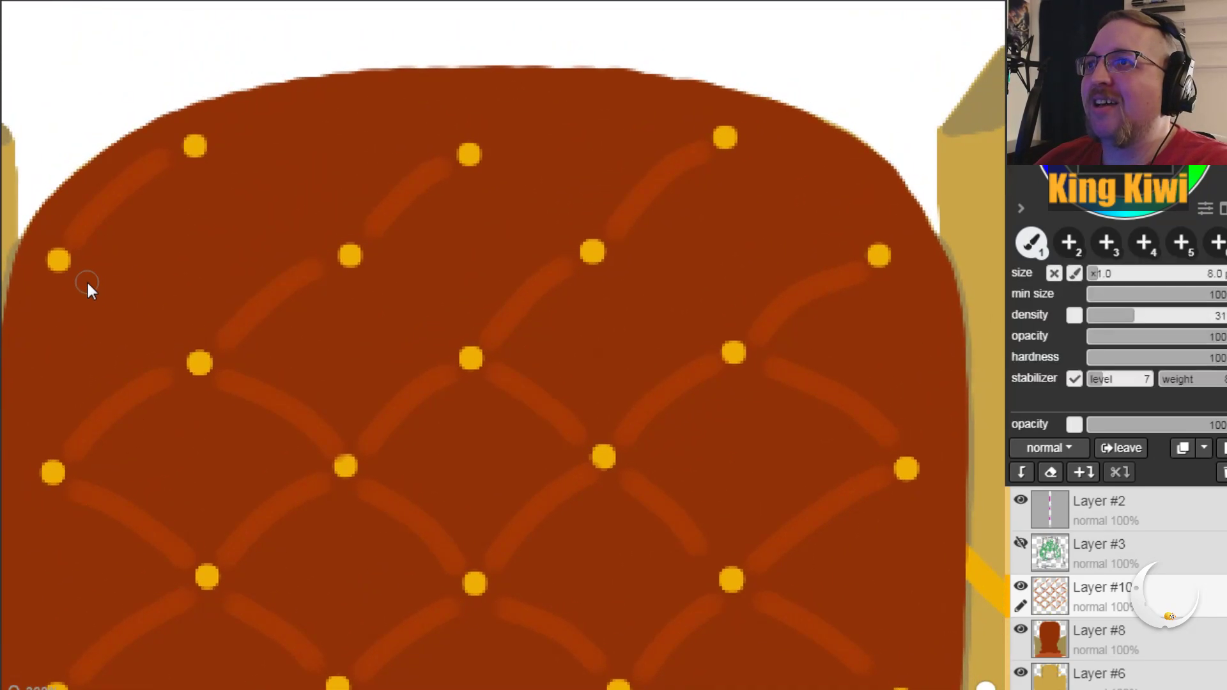
left_click_drag(81, 274, 186, 351)
left_click_drag(371, 275, 446, 332)
mouse_move(623, 260)
left_mouse_down()
mouse_move(687, 298)
mouse_move(711, 329)
left_mouse_up()
left_click_drag(751, 152, 870, 241)
mouse_move(492, 167)
left_mouse_down()
mouse_move(538, 193)
mouse_move(574, 236)
left_mouse_up()
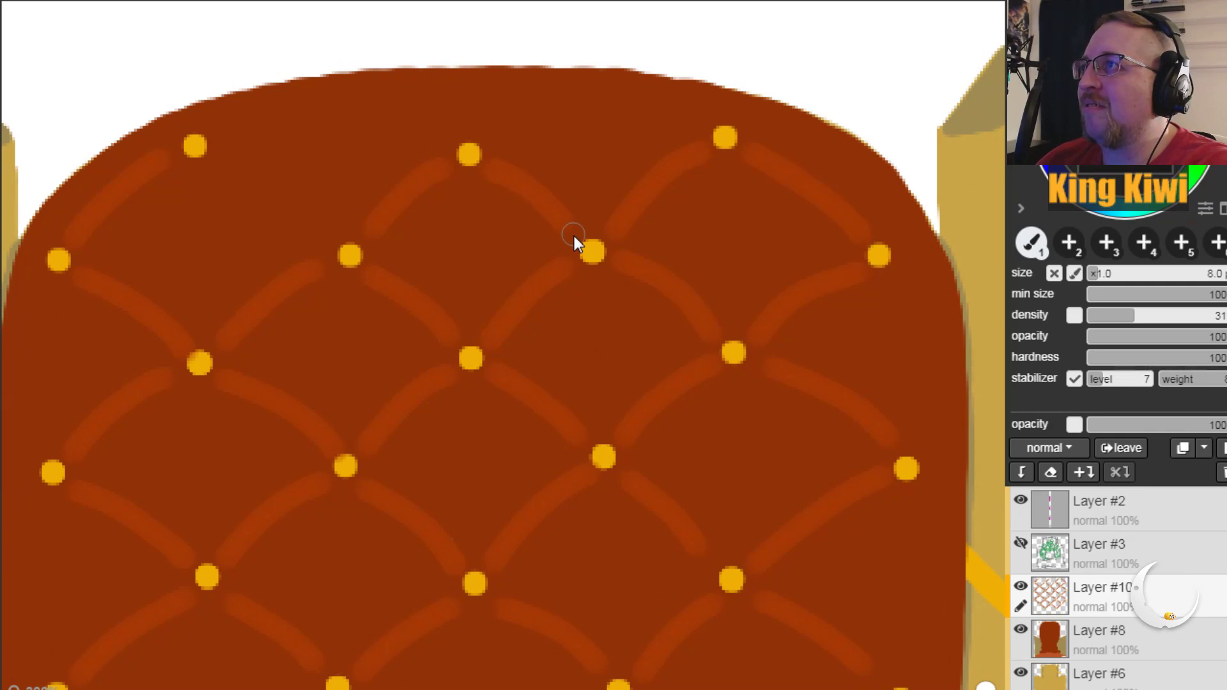
left_click_drag(220, 159, 263, 178)
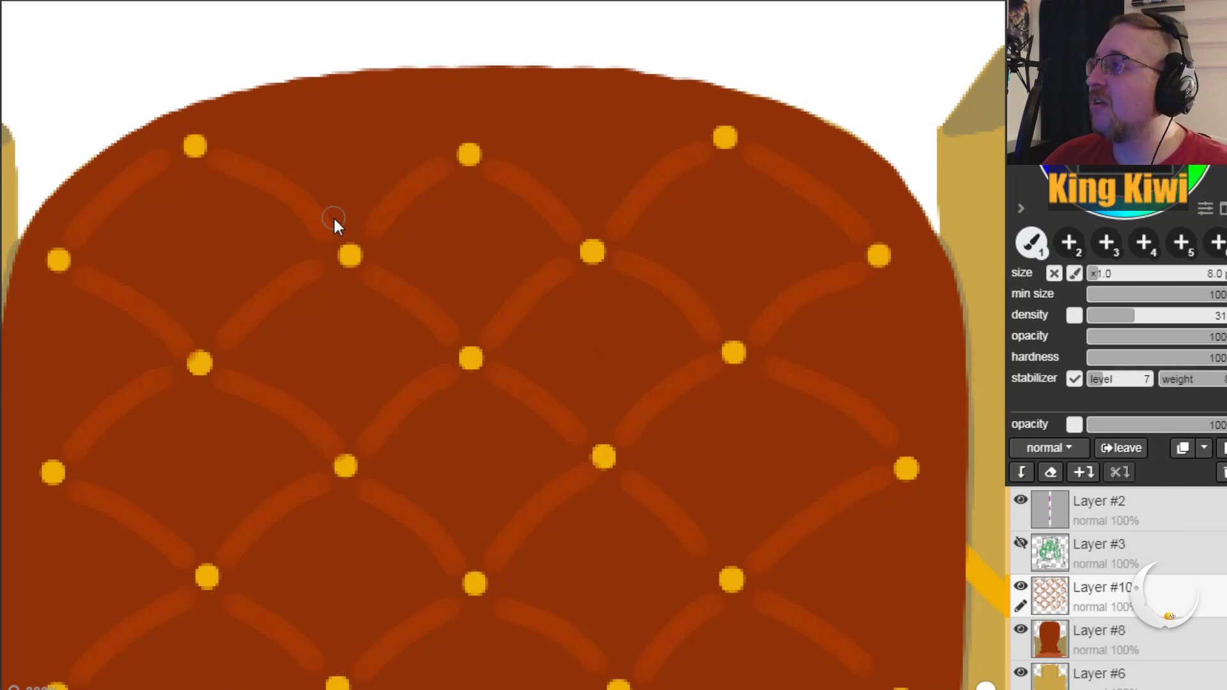
Step: Make the backrest's Layer #8 active and dab soft dark shadows around the golden buttons in the diamond pattern
left_click(1153, 651)
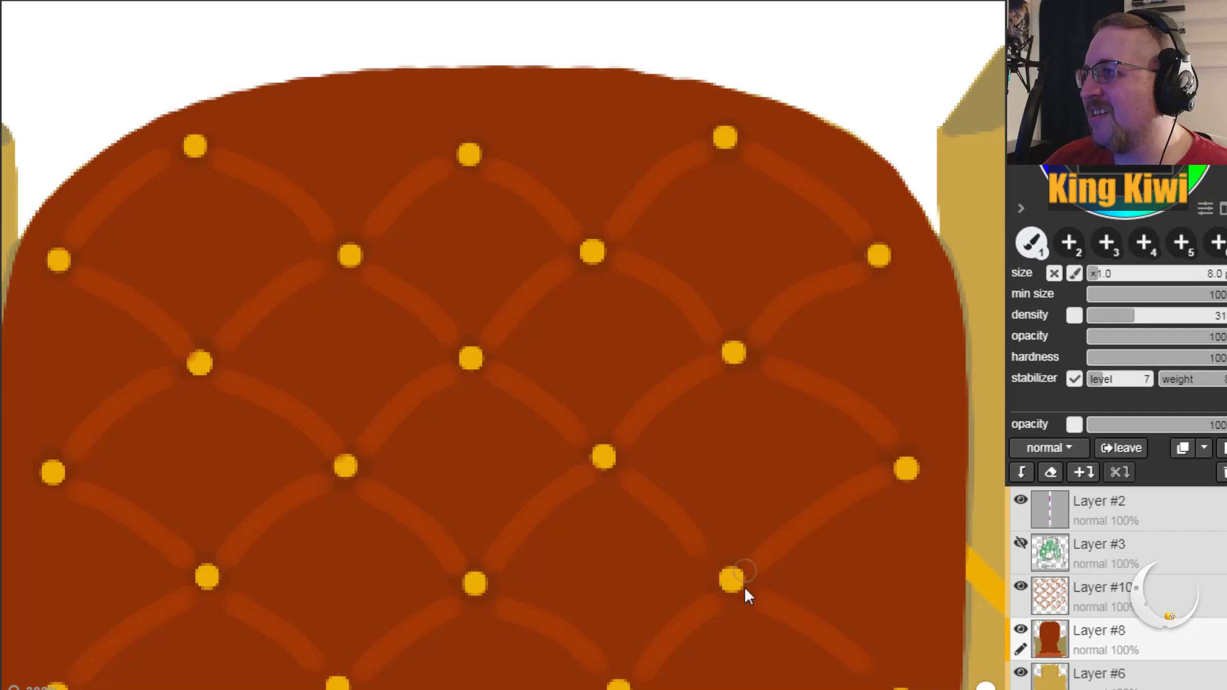
key("space")
mouse_move(332, 550)
left_mouse_down()
mouse_move(281, 235)
mouse_move(346, 153)
left_mouse_up()
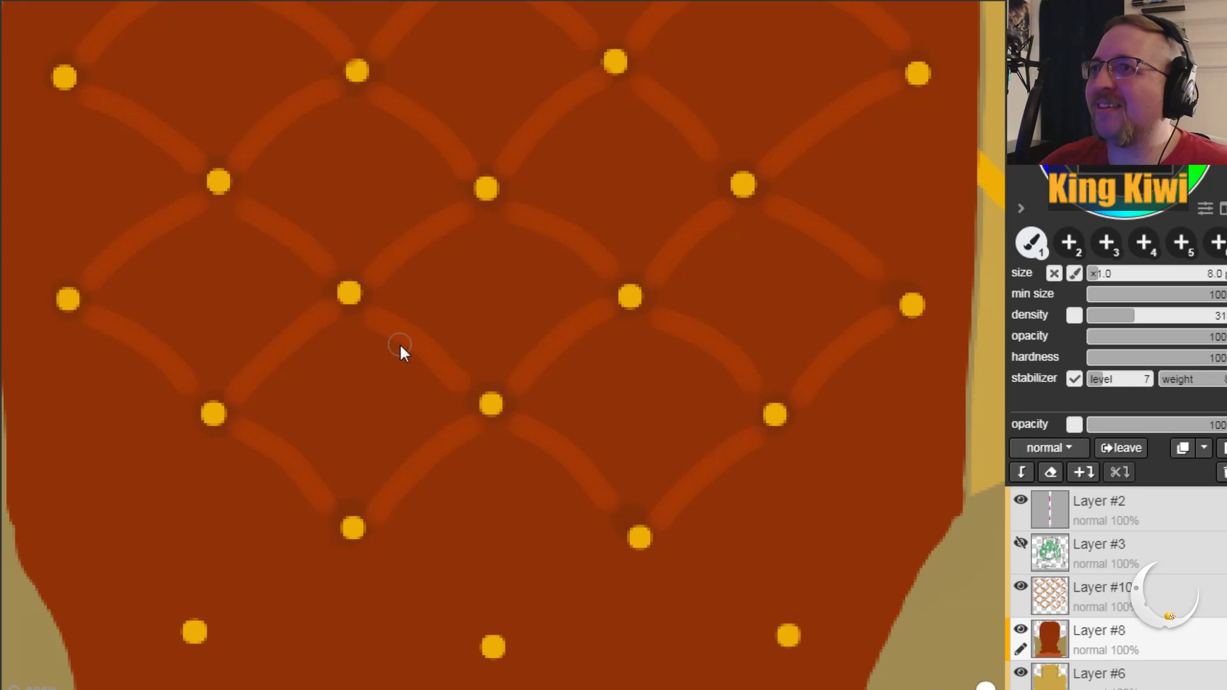
Step: Make Layer #6 active and erase the stray golden stroke from the white area beside the right post
key("space")
mouse_move(17, 350)
left_mouse_down()
mouse_move(658, 518)
mouse_move(623, 462)
left_mouse_up()
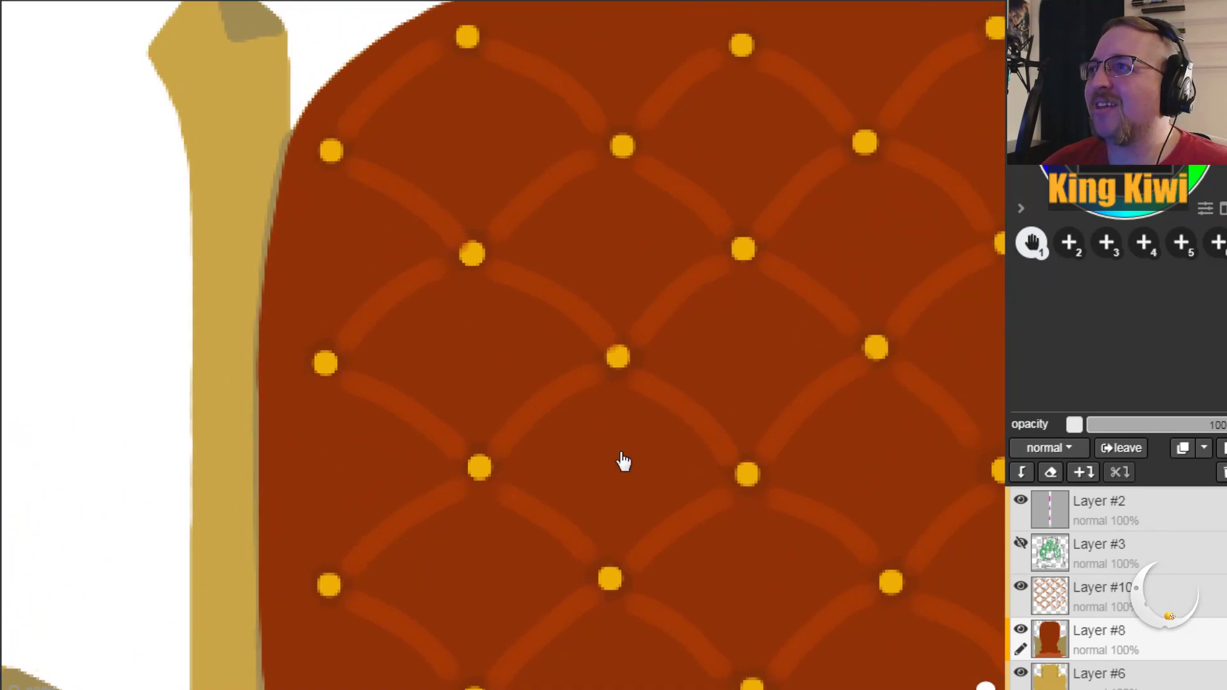
scroll(613, 505, "down", 3)
mouse_move(608, 545)
left_mouse_down()
mouse_move(707, 334)
mouse_move(156, 501)
mouse_move(603, 257)
mouse_move(373, 332)
mouse_move(323, 395)
mouse_move(397, 602)
mouse_move(501, 564)
mouse_move(416, 643)
left_mouse_up()
scroll(603, 257, "up", 3)
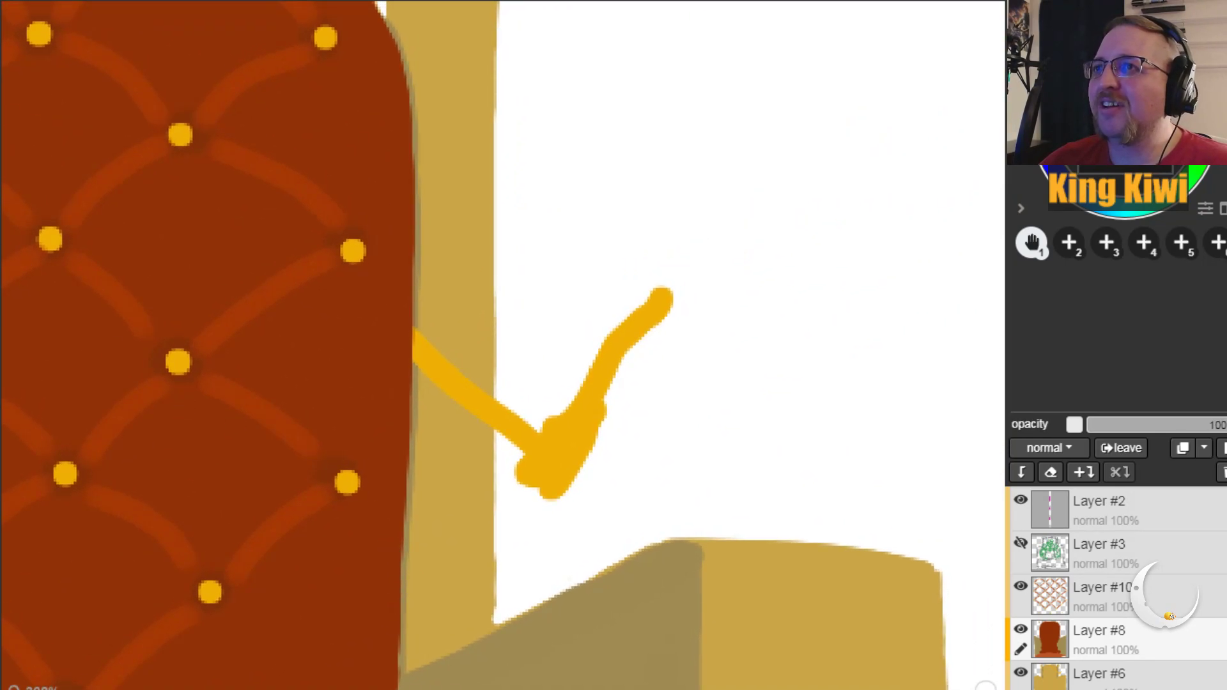
key("e")
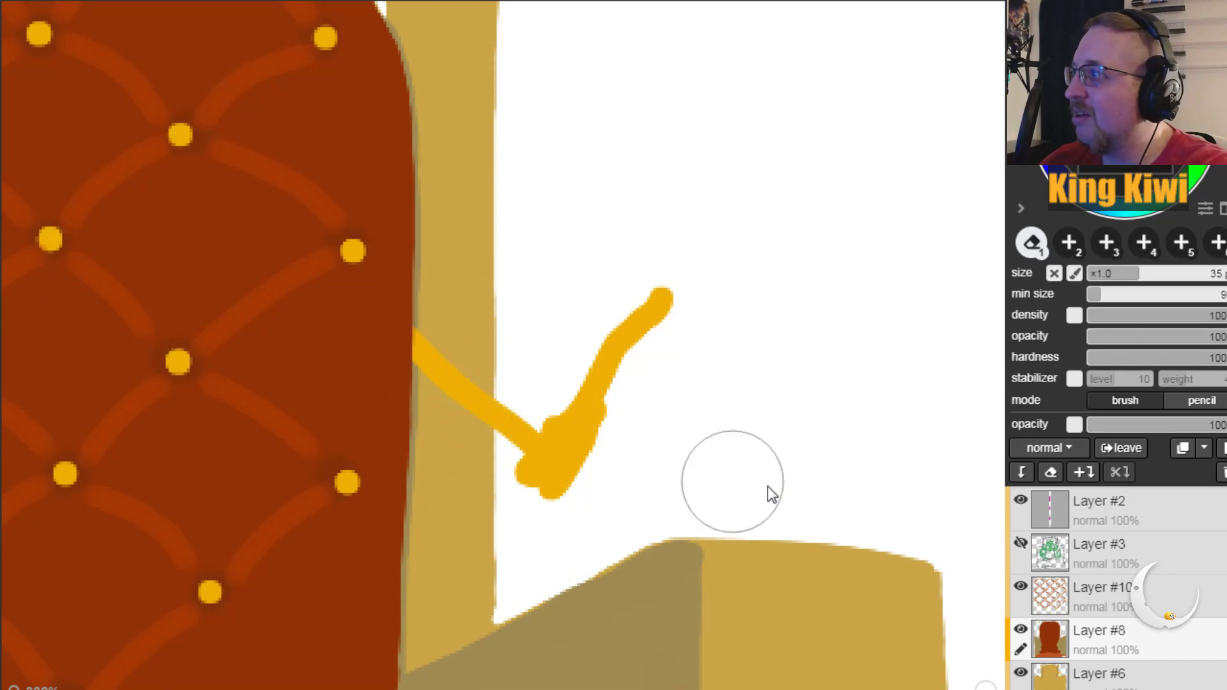
left_click(1103, 597)
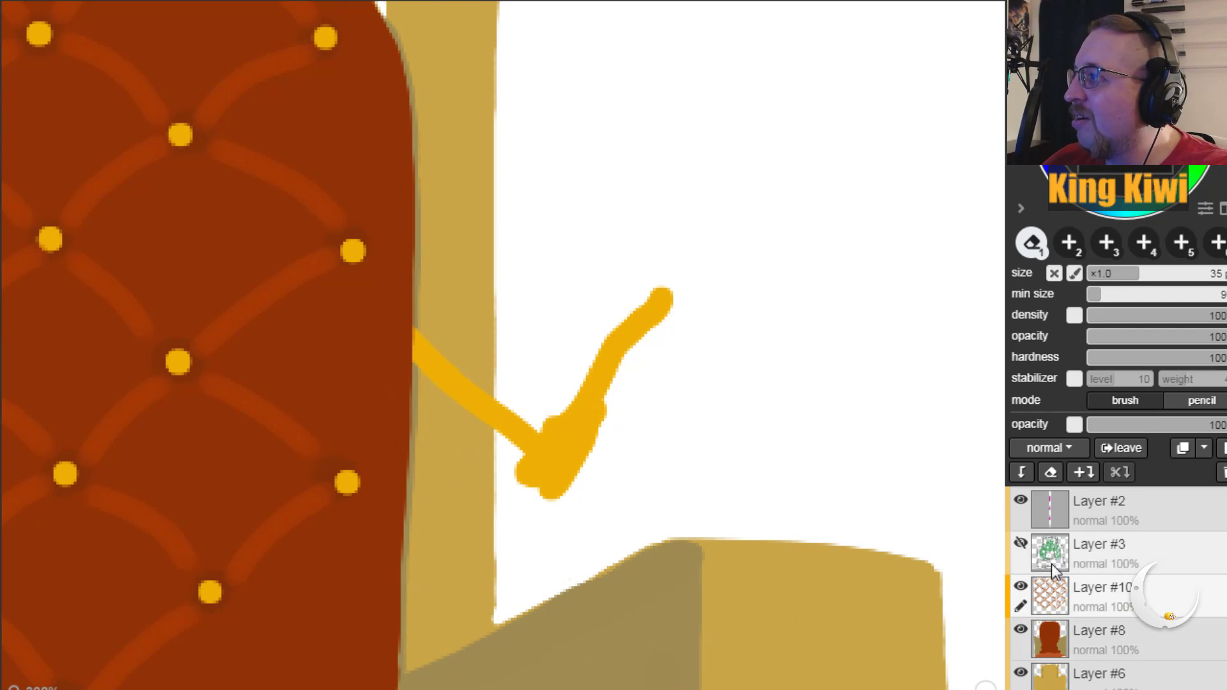
left_click(1090, 671)
mouse_move(642, 269)
left_mouse_down()
mouse_move(658, 307)
mouse_move(594, 454)
mouse_move(529, 397)
mouse_move(529, 446)
mouse_move(550, 401)
left_mouse_up()
key("ctrl+z")
key("ctrl+z")
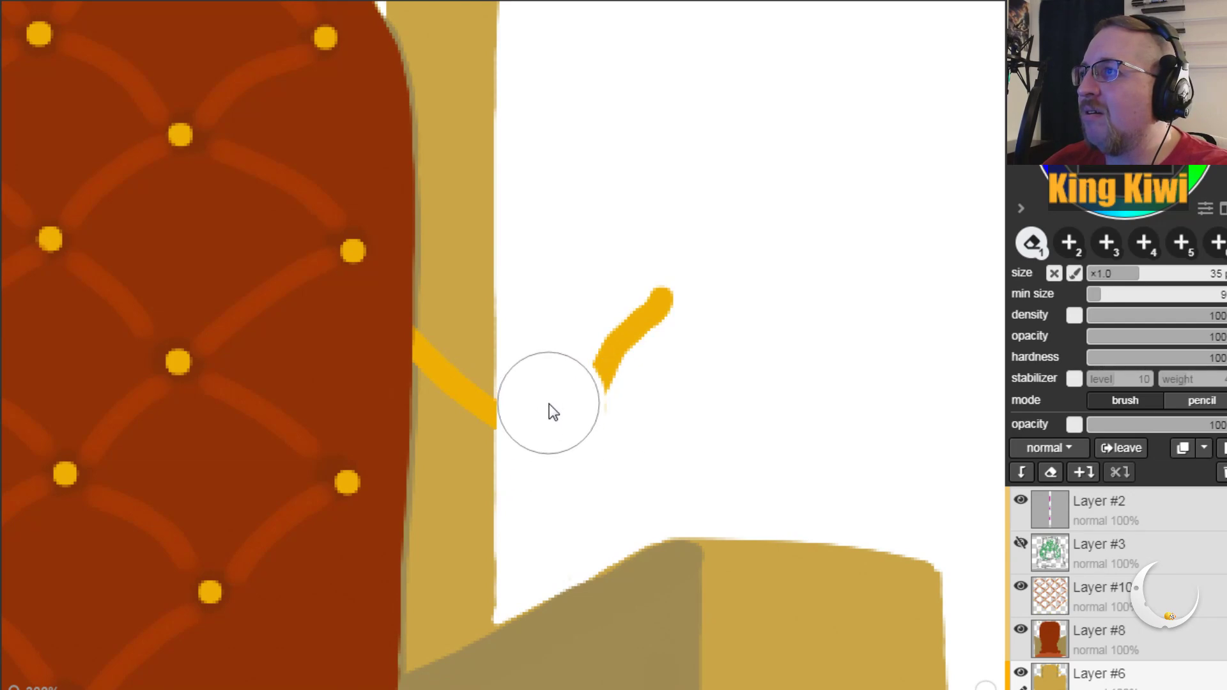
mouse_move(548, 443)
left_mouse_down()
mouse_move(605, 389)
mouse_move(660, 301)
left_mouse_up()
Step: Set the brush density to 100 and cover the golden stroke left on the right post with its tan, repairing the shadow edge
key("i")
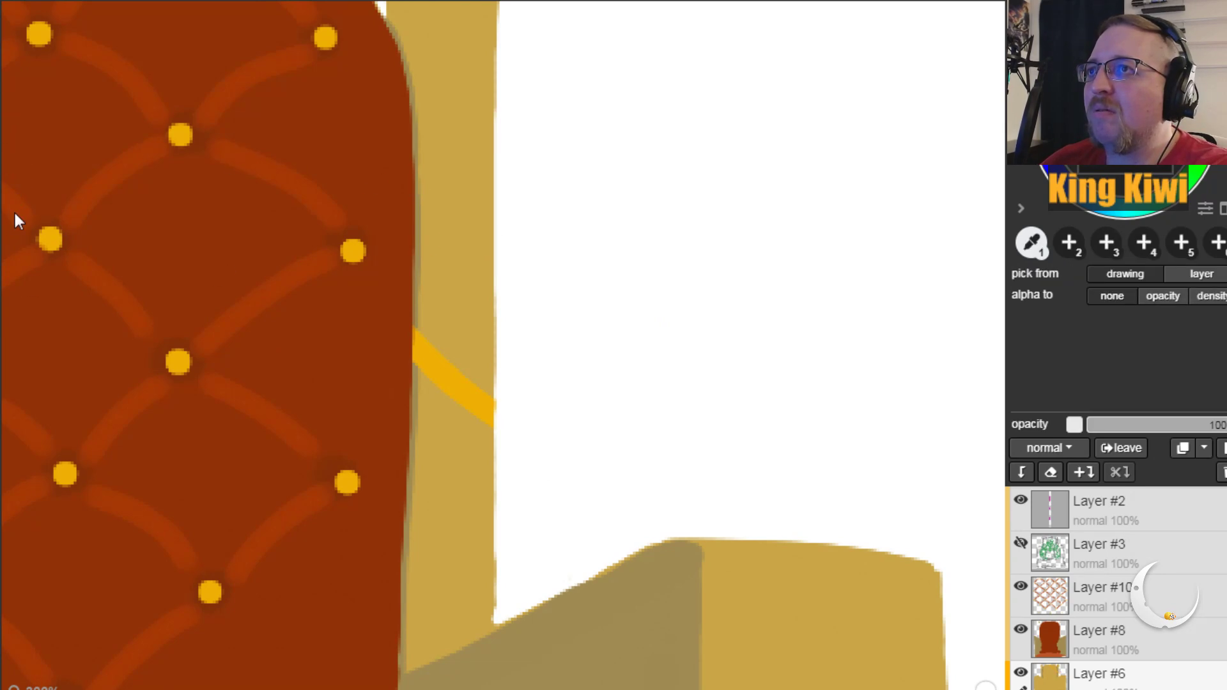
key("b")
left_click_drag(1134, 312, 1136, 334)
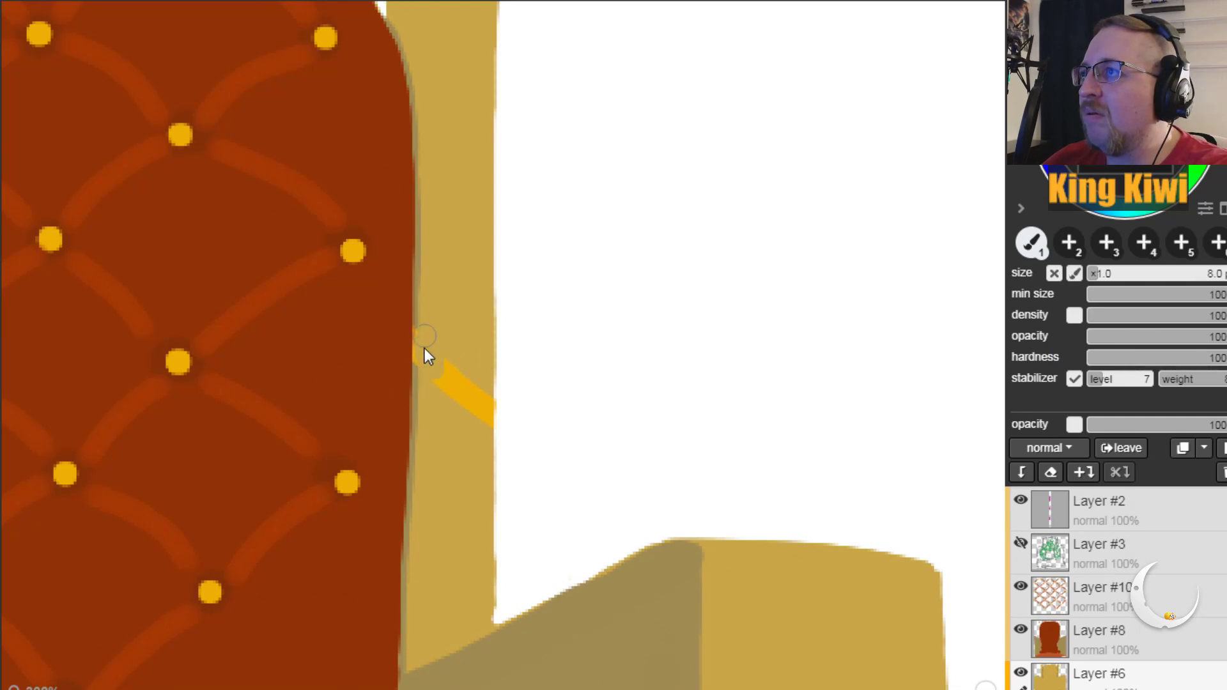
mouse_move(430, 338)
left_mouse_down()
mouse_move(447, 392)
mouse_move(463, 367)
mouse_move(475, 390)
left_mouse_up()
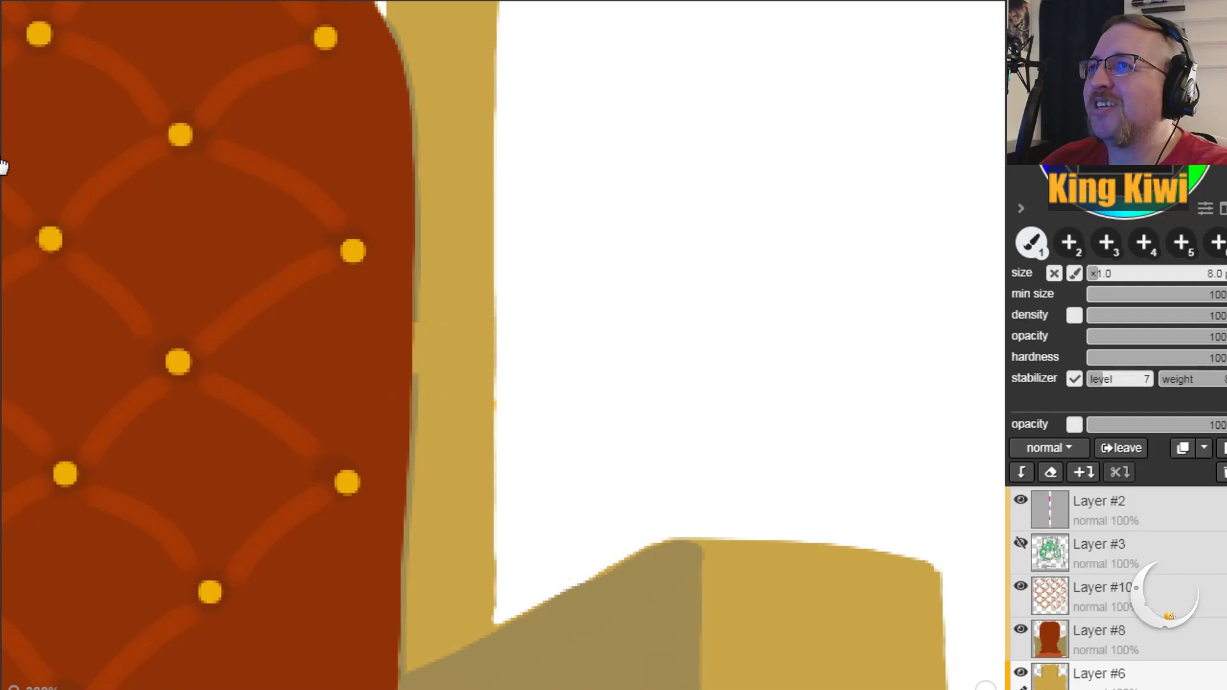
key("alt")
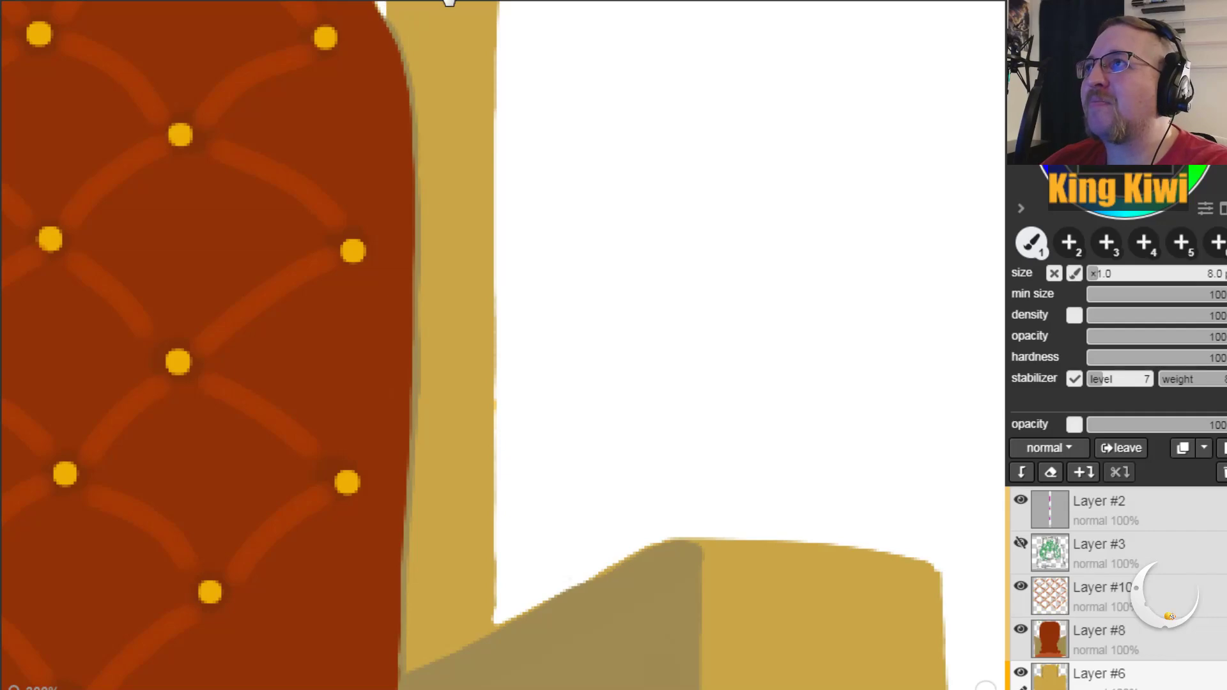
Step: Examine the whole chair and the character sketch beside it
scroll(377, 4, "down", 2)
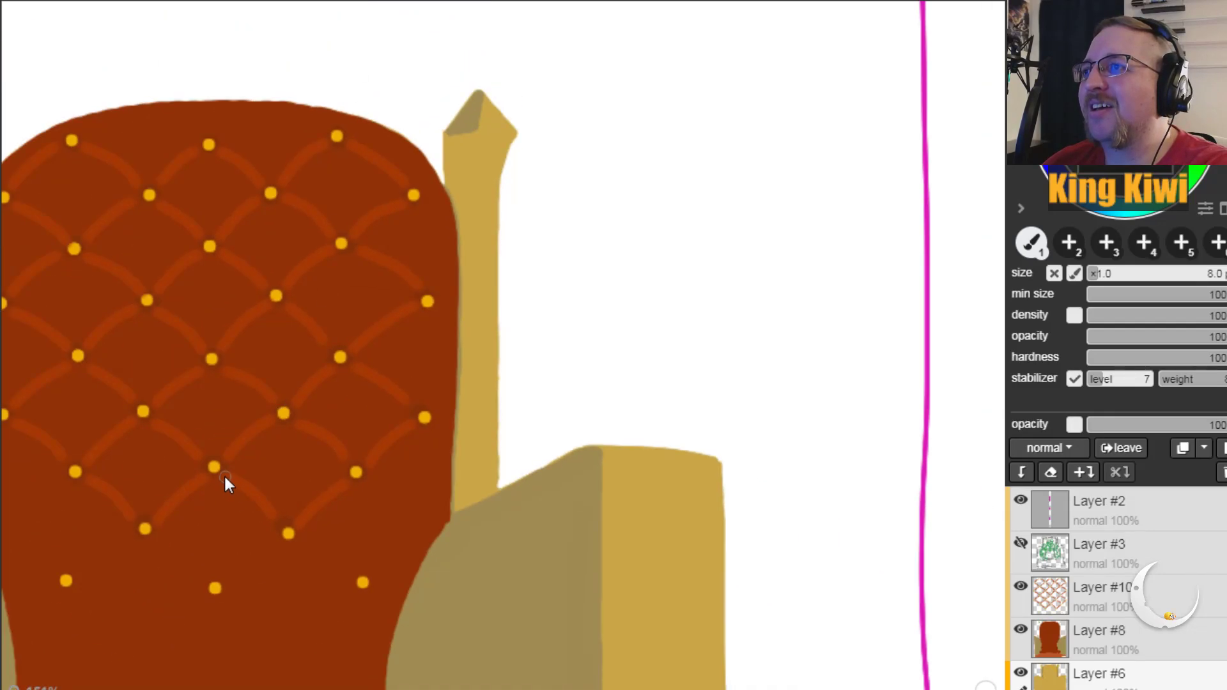
mouse_move(55, 392)
left_mouse_down()
mouse_move(550, 446)
mouse_move(523, 422)
left_mouse_up()
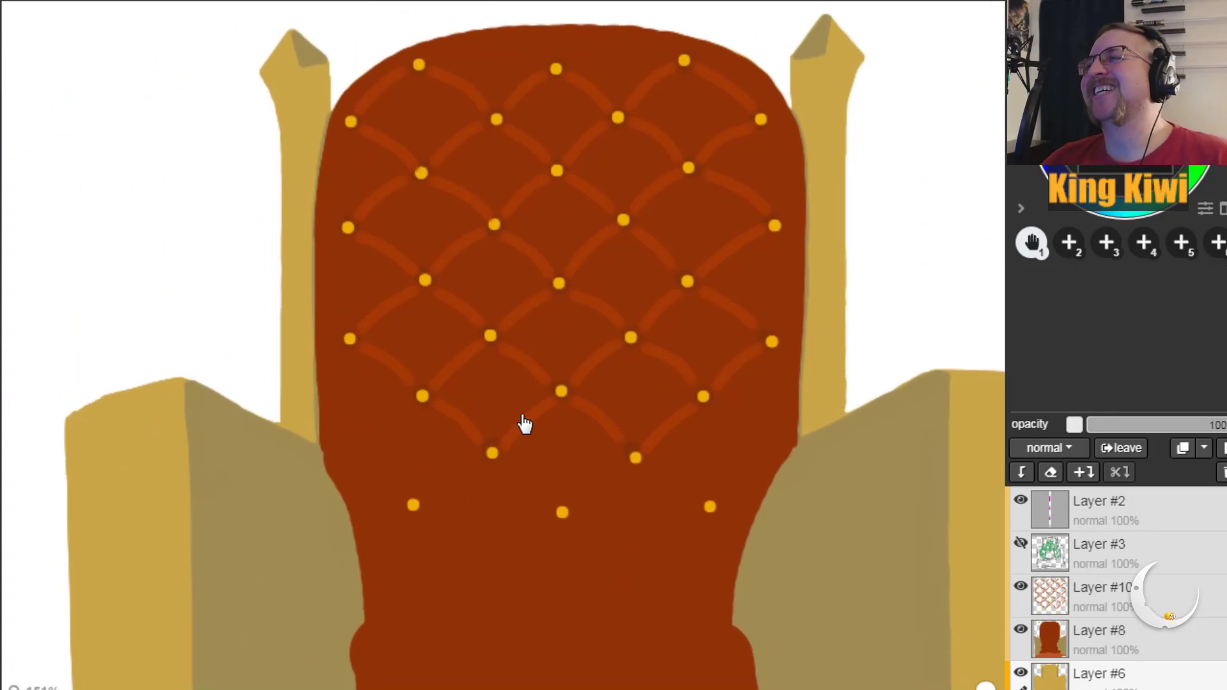
left_click_drag(940, 532, 880, 247)
left_click_drag(595, 586, 418, 680)
left_click_drag(599, 407, 800, 487)
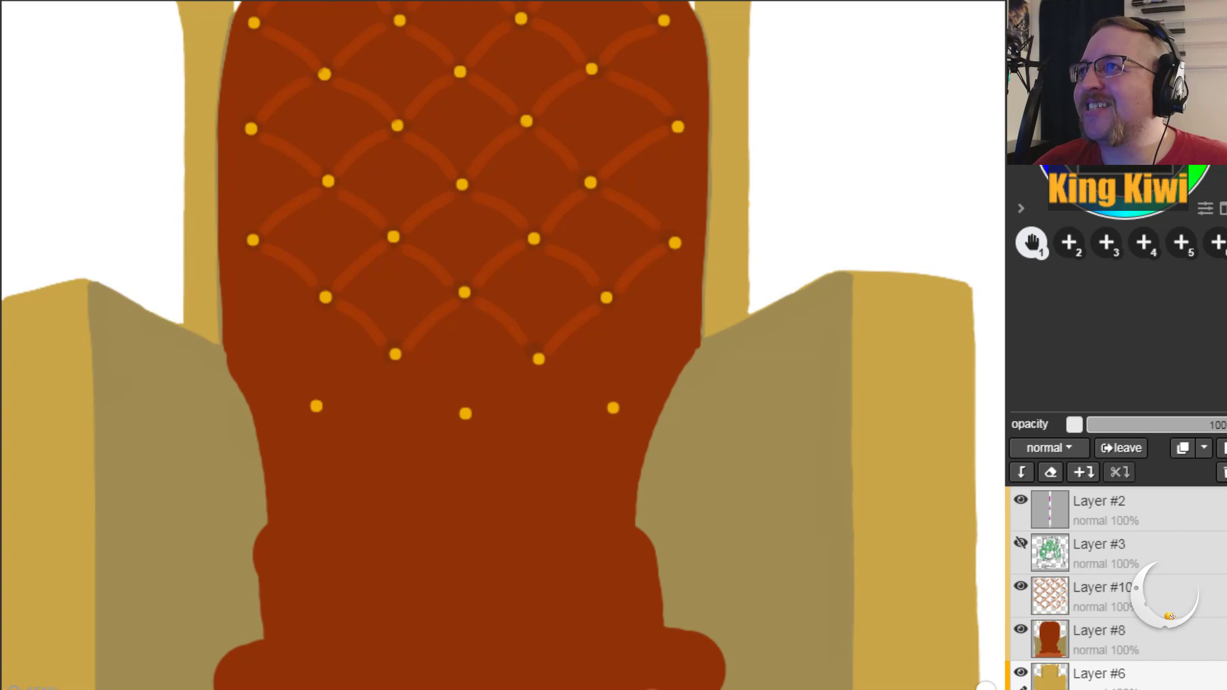
scroll(387, 267, "down", 3)
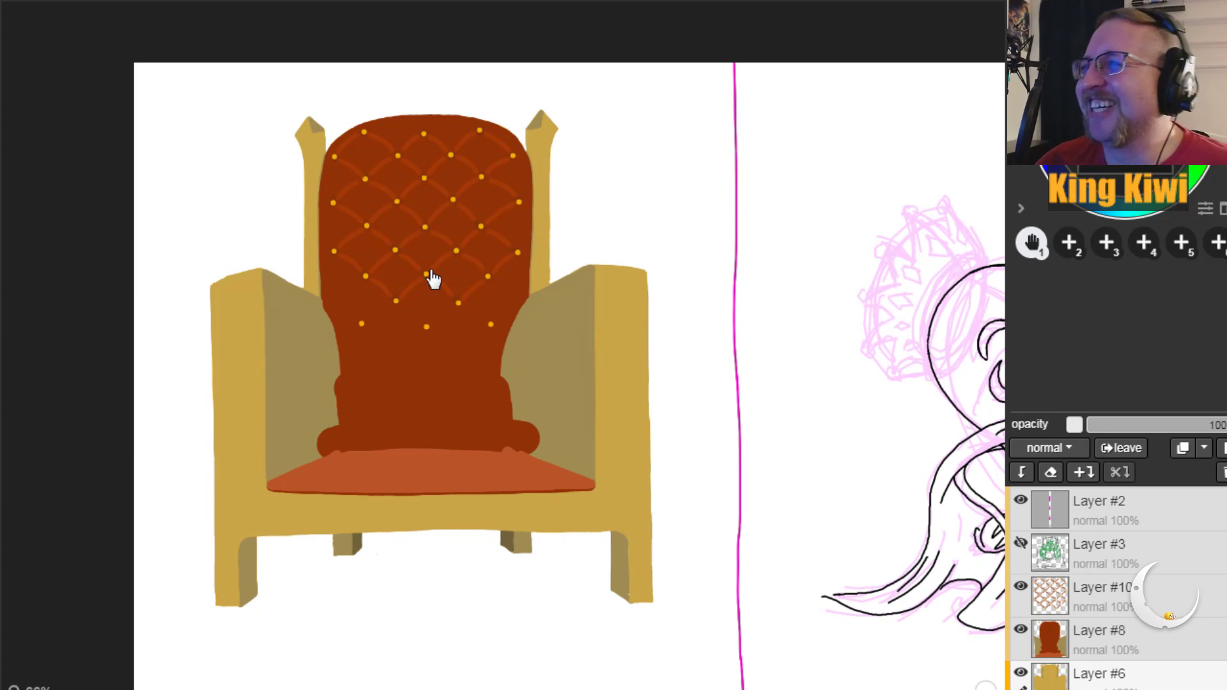
left_click_drag(652, 466, 356, 468)
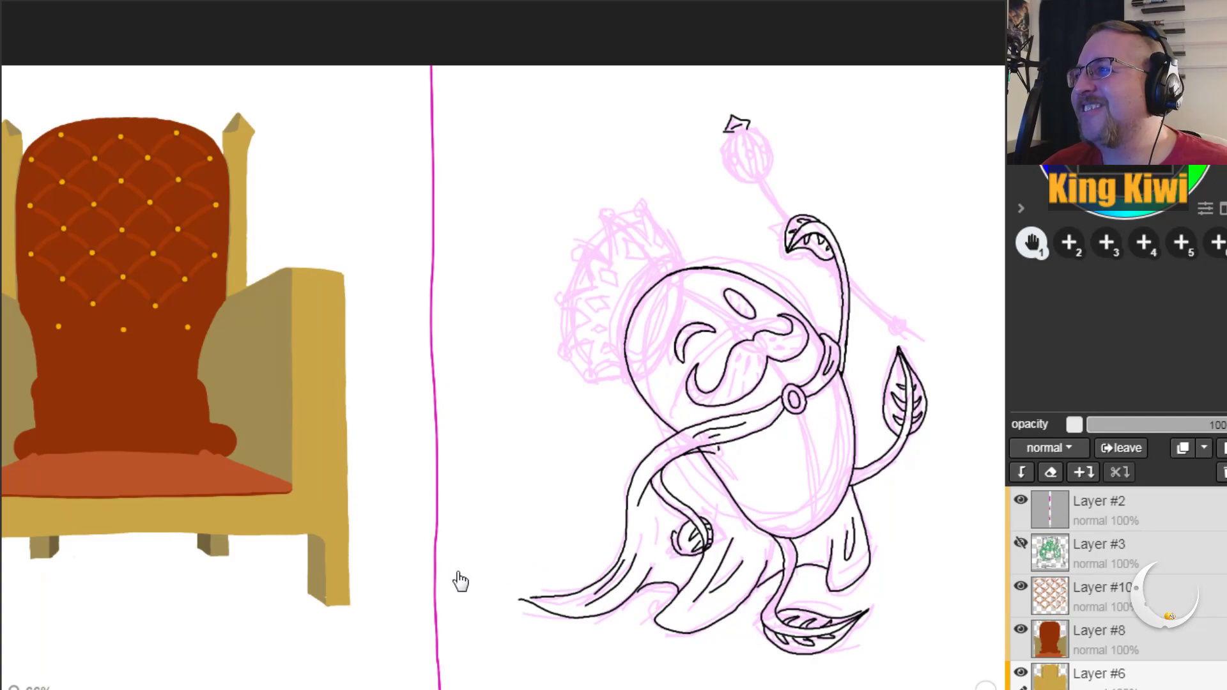
Step: Show the green figure sketch on Layer #3 and add an empty Layer #11 directly beneath it as the active layer
left_click_drag(482, 582, 599, 608)
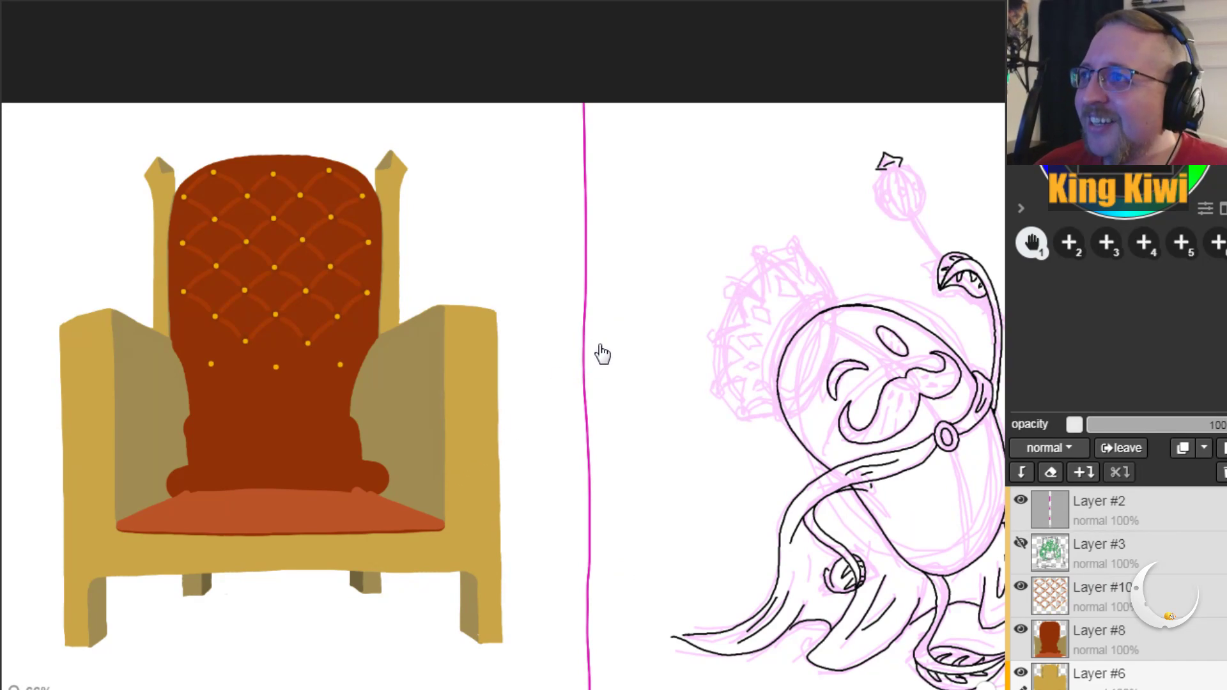
left_click(1083, 562)
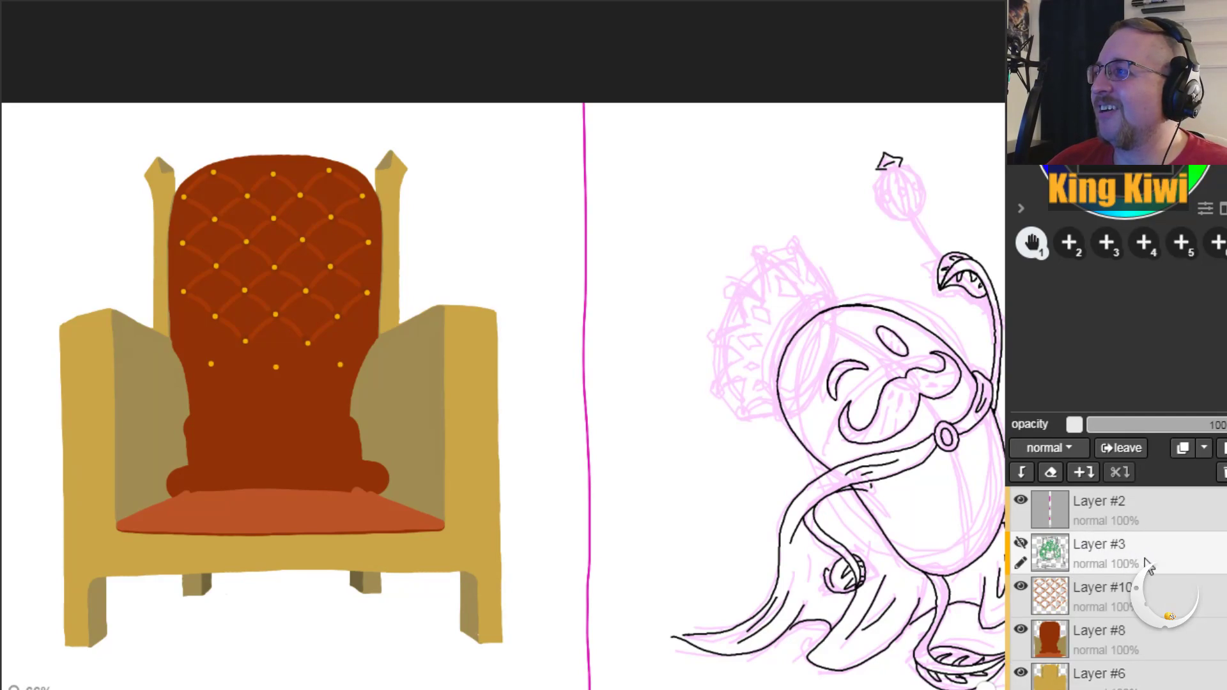
left_click(1023, 541)
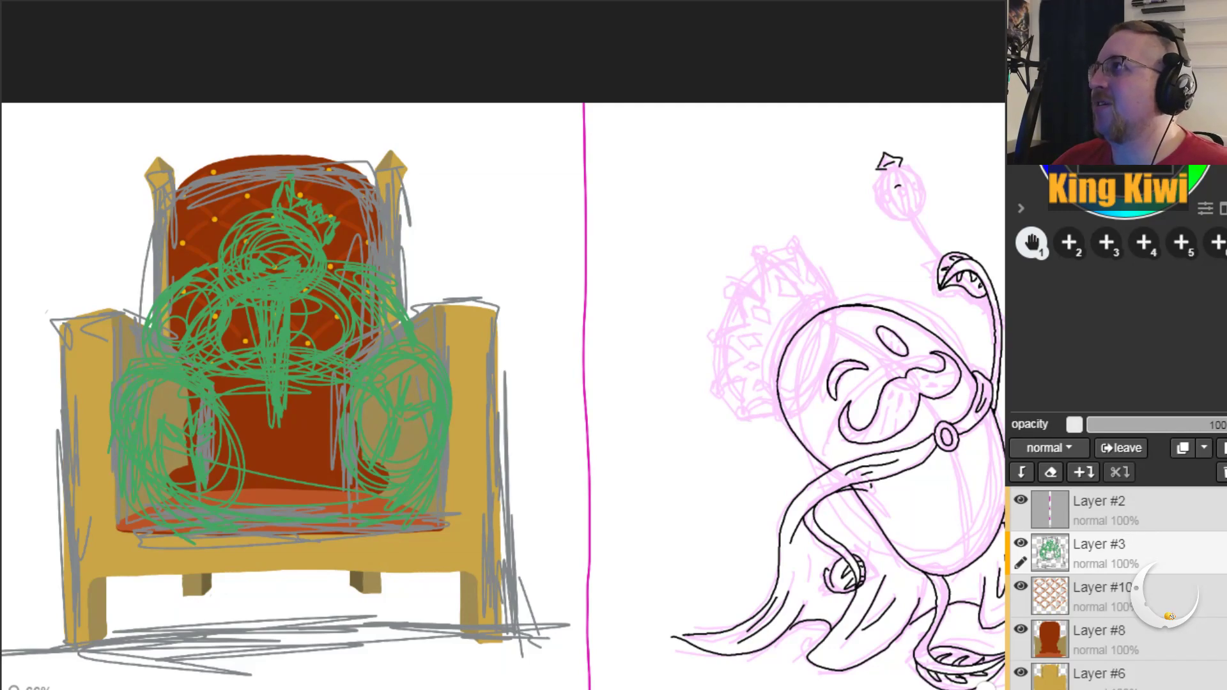
left_click_drag(902, 193, 902, 187)
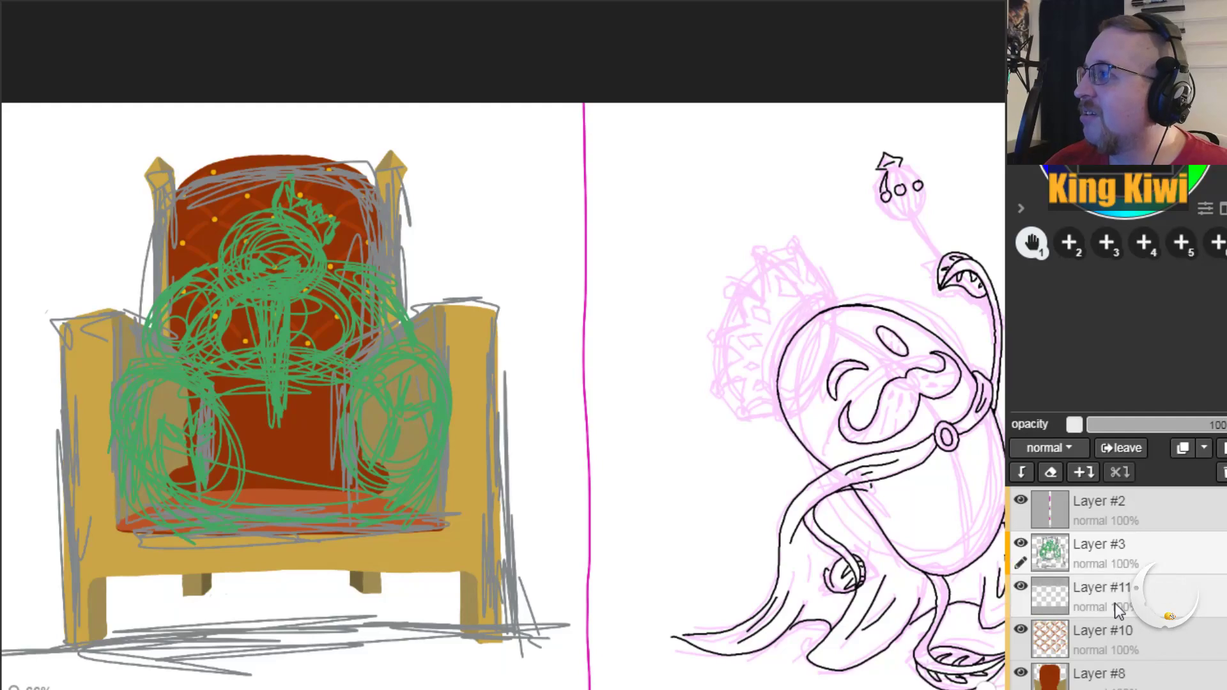
left_click(1170, 587)
Step: Draw a thin brown curve at the sketched figure's left leg circle and set the brush size to 70
key("ctrl+plus")
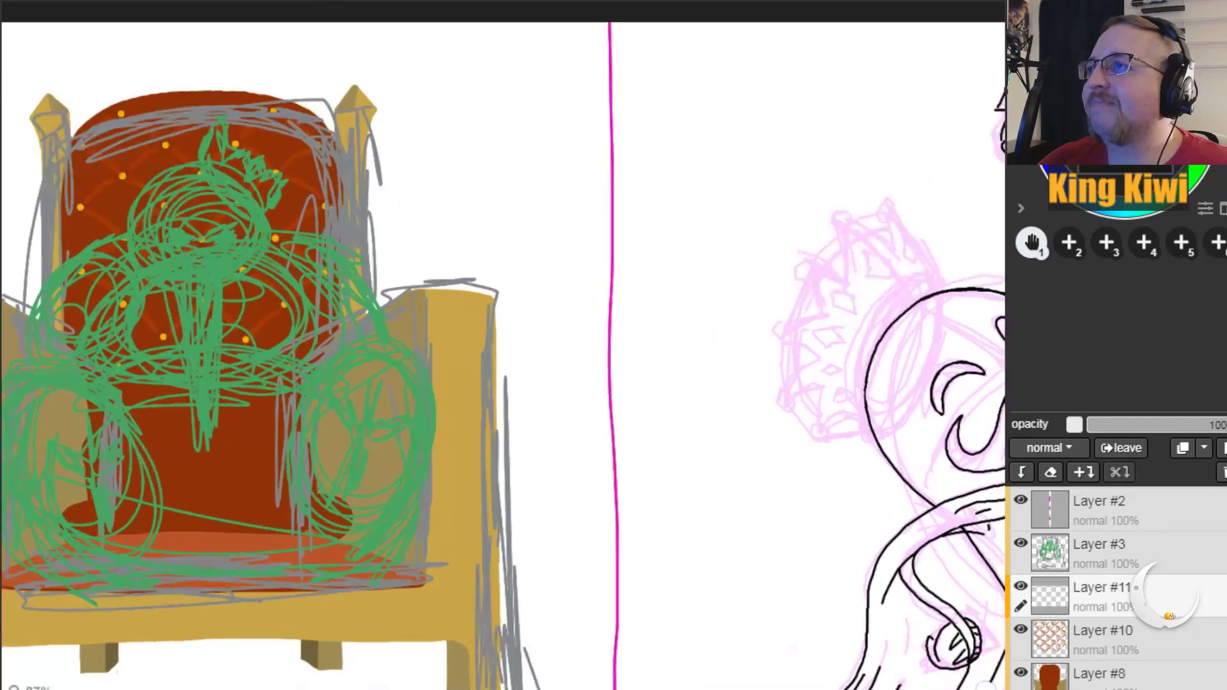
key("ctrl+plus")
mouse_move(305, 266)
left_mouse_down()
mouse_move(428, 320)
mouse_move(627, 285)
left_mouse_up()
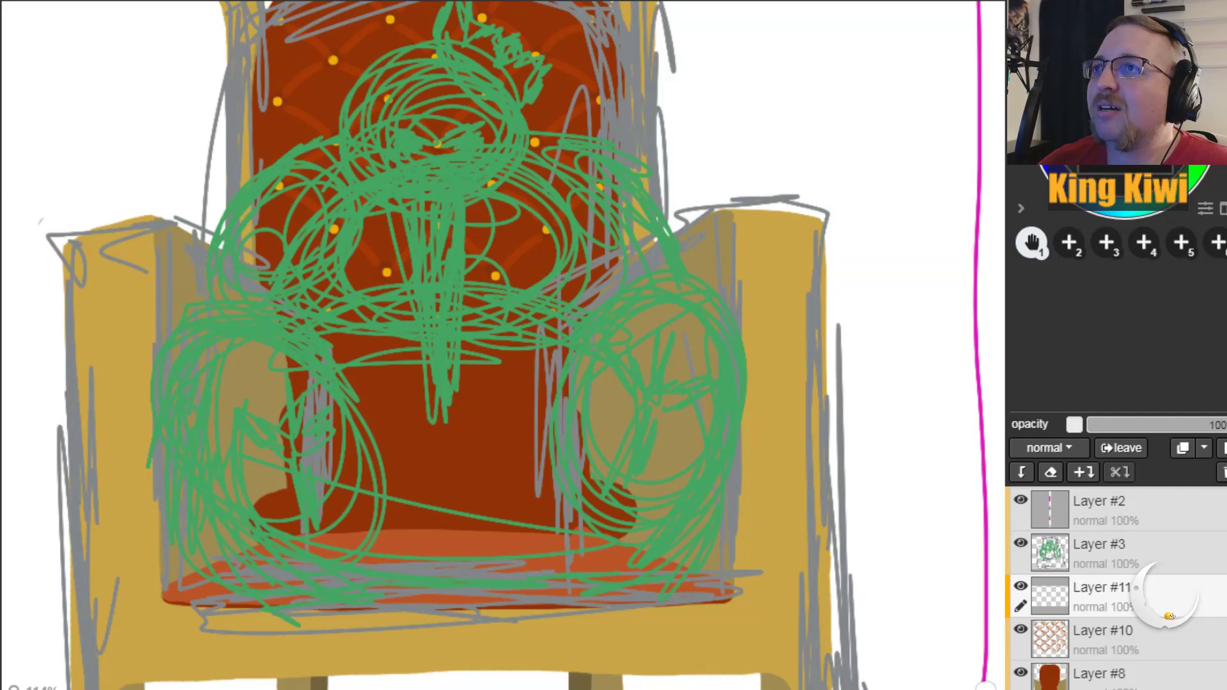
key("b")
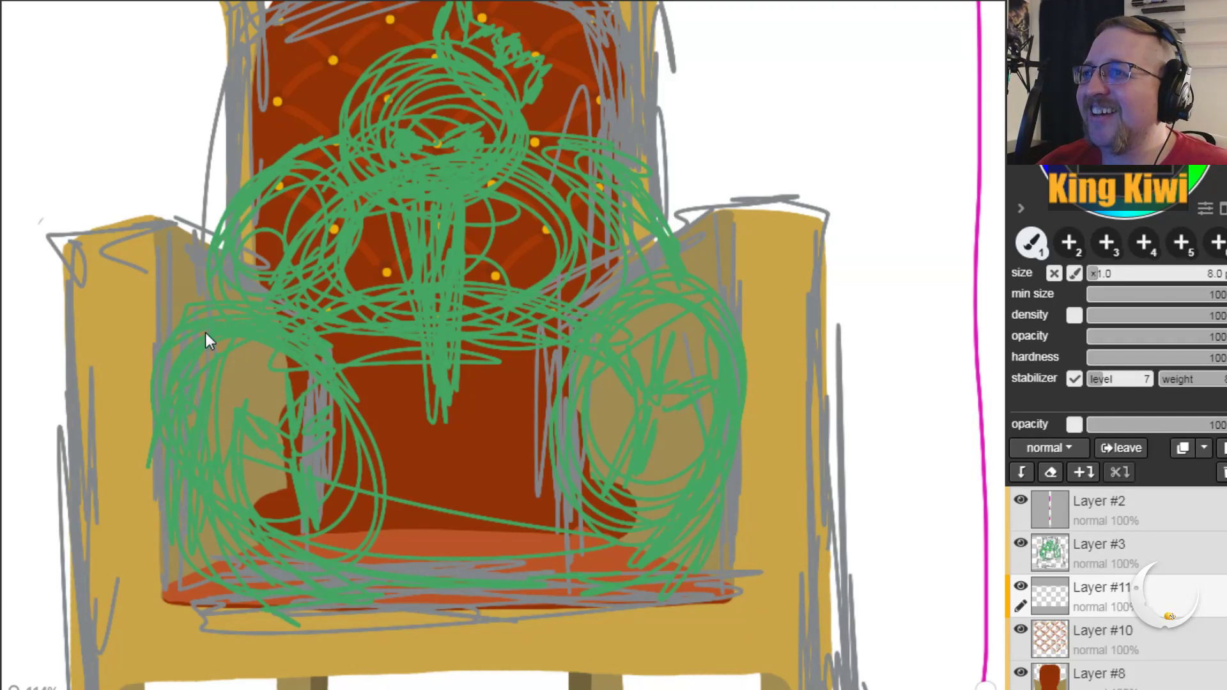
mouse_move(217, 339)
left_mouse_down()
mouse_move(234, 367)
mouse_move(348, 360)
left_mouse_up()
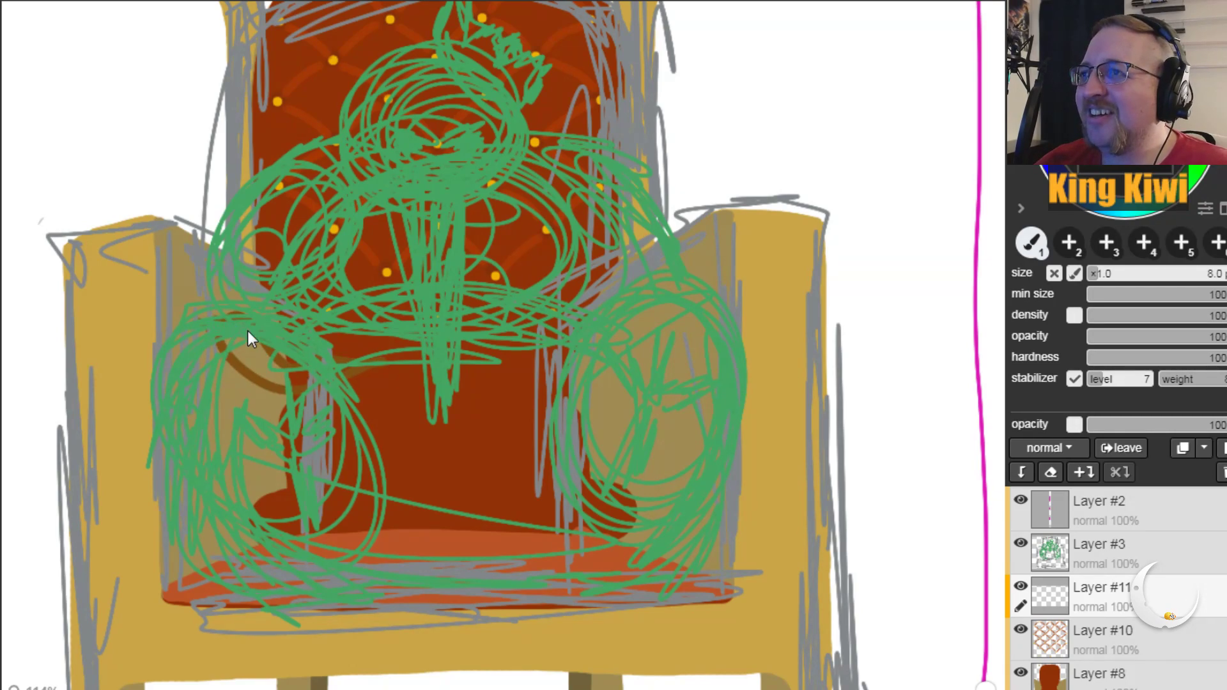
left_click(1191, 274)
mouse_move(231, 372)
left_mouse_down()
mouse_move(214, 398)
mouse_move(280, 344)
mouse_move(200, 348)
mouse_move(198, 378)
mouse_move(226, 334)
mouse_move(201, 398)
mouse_move(206, 469)
mouse_move(199, 399)
mouse_move(201, 377)
mouse_move(214, 505)
mouse_move(193, 463)
mouse_move(198, 406)
left_mouse_up()
left_click_drag(197, 362, 214, 489)
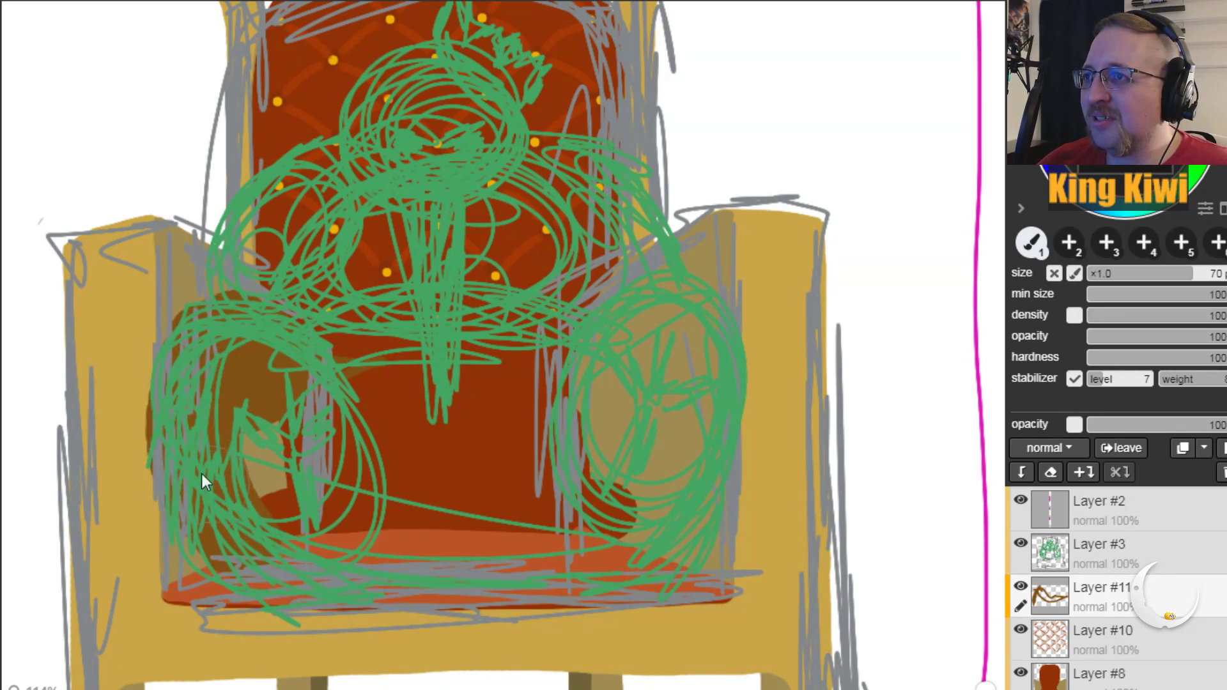
left_click_drag(255, 552, 458, 583)
key("ctrl+z")
key("ctrl+z")
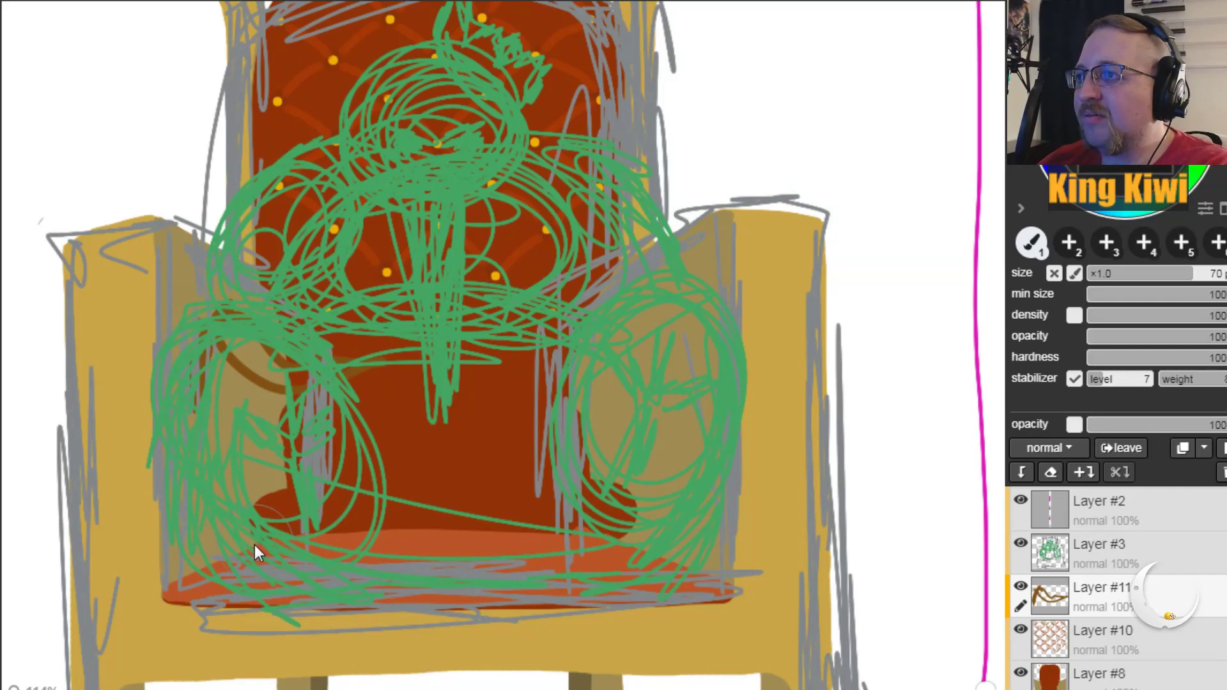
Step: Outline the seated figure's large body in brown along the green sketch and fill its interior solidly
mouse_move(232, 328)
left_mouse_down()
mouse_move(194, 358)
mouse_move(186, 415)
mouse_move(203, 500)
left_mouse_up()
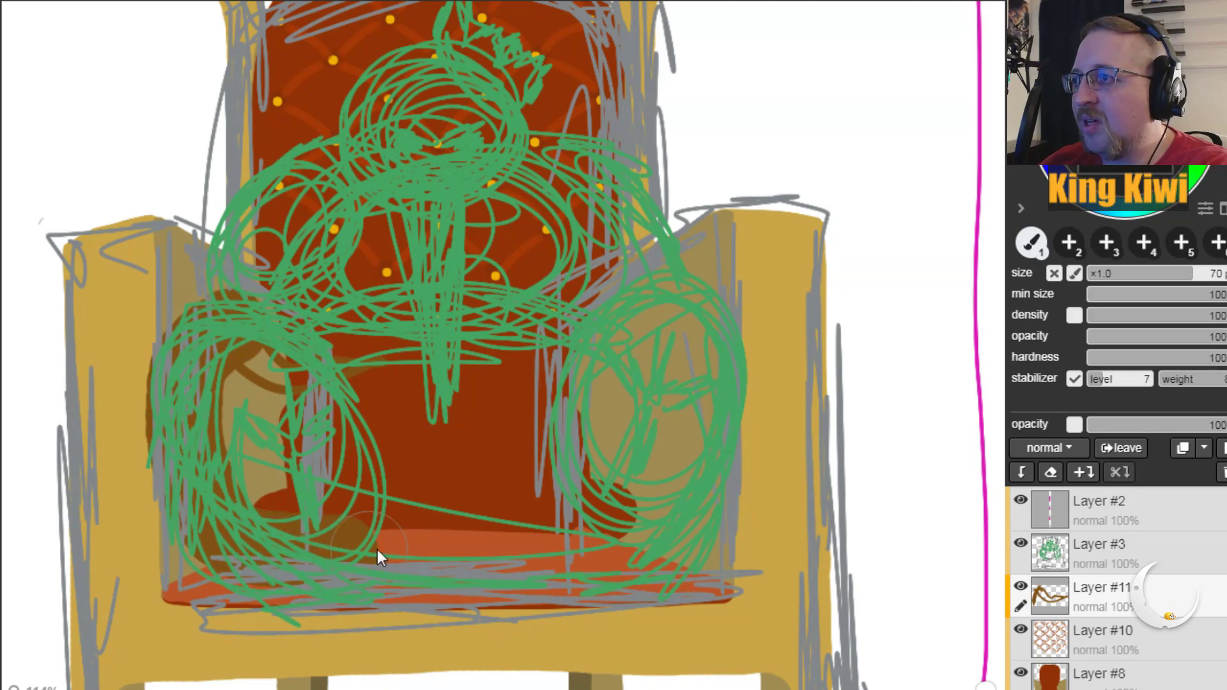
left_click_drag(439, 549, 551, 549)
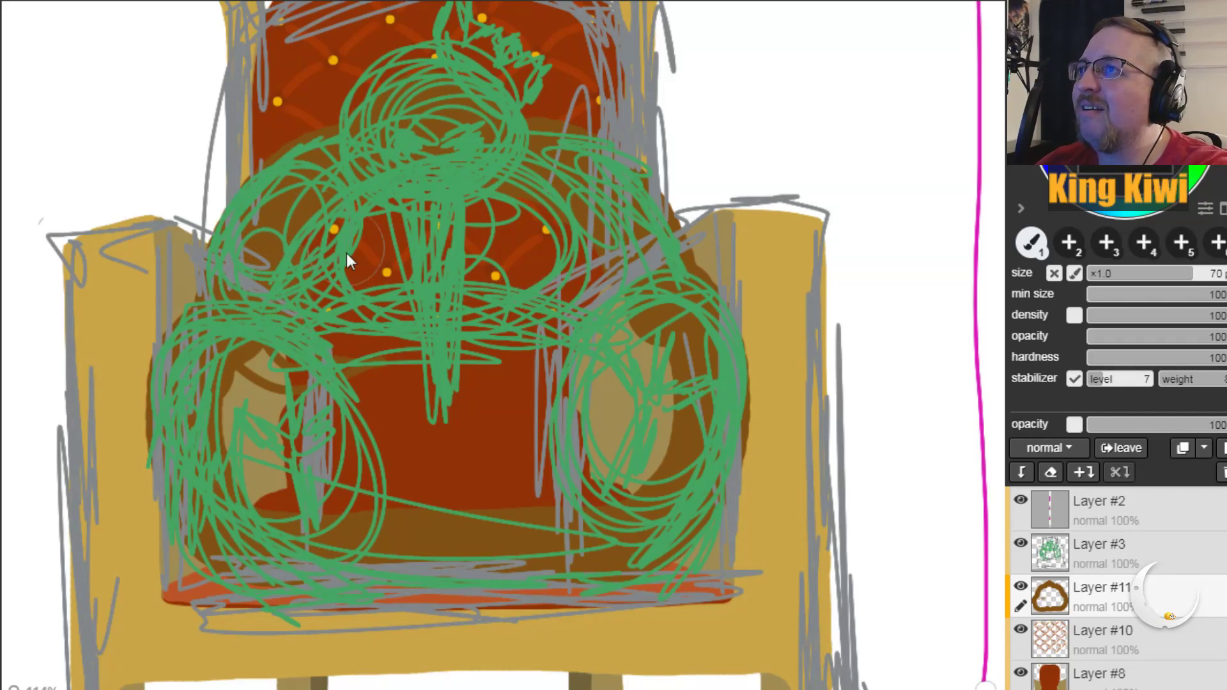
mouse_move(335, 506)
left_mouse_down()
mouse_move(459, 460)
mouse_move(493, 485)
mouse_move(474, 490)
mouse_move(543, 480)
mouse_move(558, 426)
mouse_move(548, 415)
mouse_move(625, 485)
mouse_move(675, 425)
mouse_move(658, 349)
left_mouse_up()
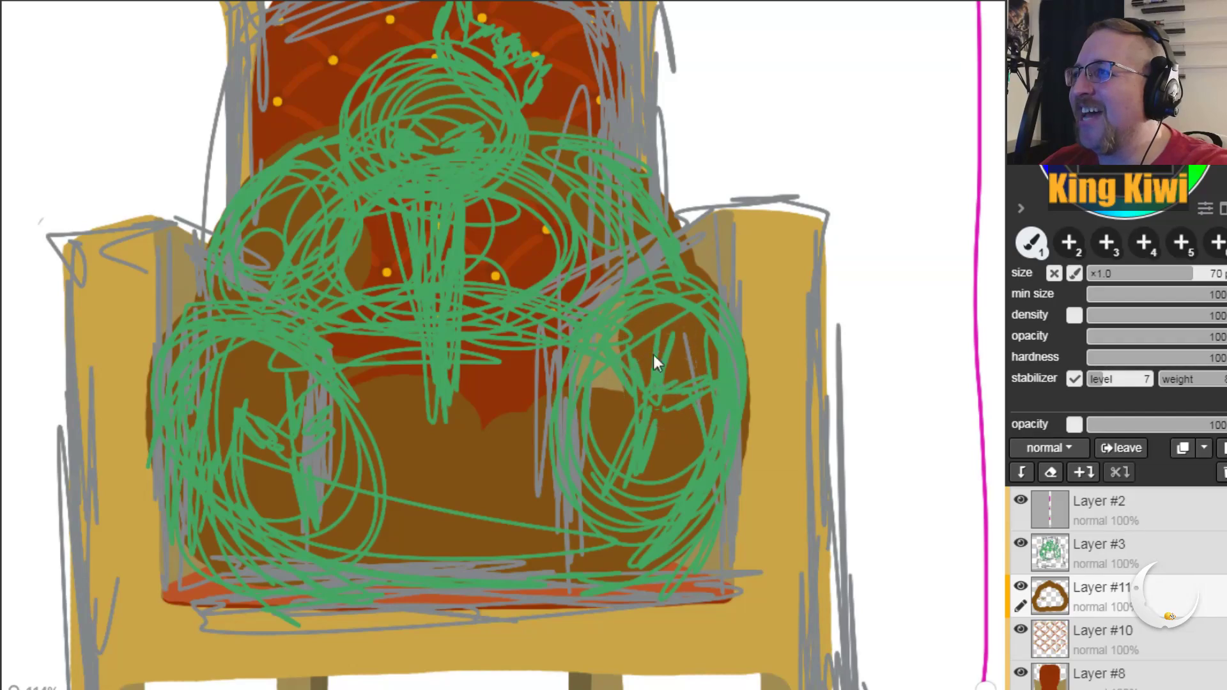
mouse_move(562, 251)
left_mouse_down()
mouse_move(352, 271)
mouse_move(299, 317)
mouse_move(431, 237)
mouse_move(293, 295)
mouse_move(477, 227)
mouse_move(352, 442)
mouse_move(388, 225)
mouse_move(349, 425)
mouse_move(451, 223)
mouse_move(456, 424)
mouse_move(532, 288)
mouse_move(496, 268)
mouse_move(537, 257)
mouse_move(481, 330)
mouse_move(609, 302)
mouse_move(622, 362)
left_mouse_up()
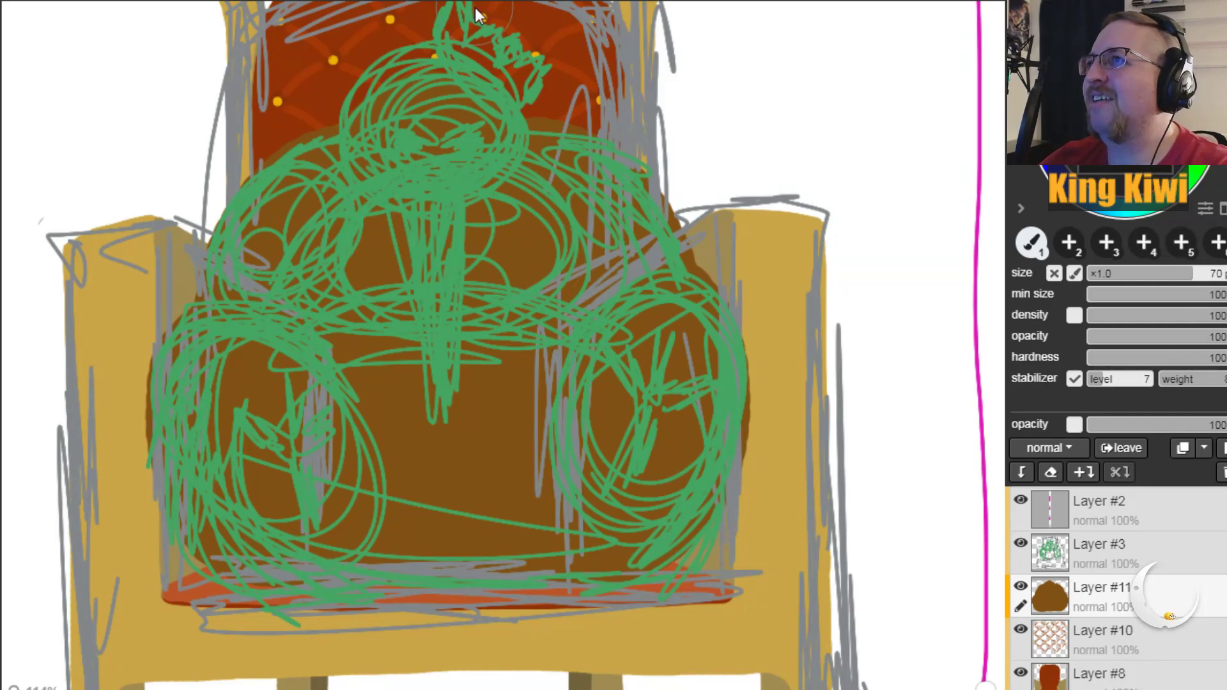
Step: Paint the figure's round head over the body in a slightly lighter brown, undoing a first stroke that is too light
key("plus")
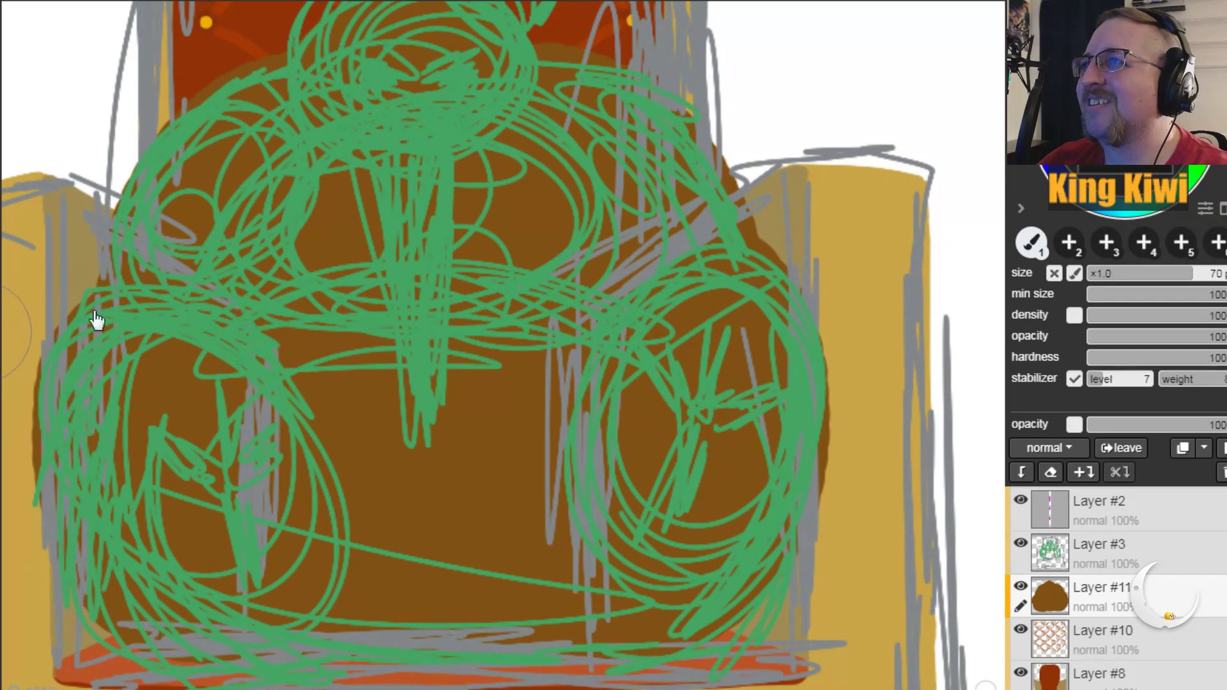
key("h")
mouse_move(367, 355)
left_mouse_down()
mouse_move(470, 565)
mouse_move(428, 572)
left_mouse_up()
key("plus")
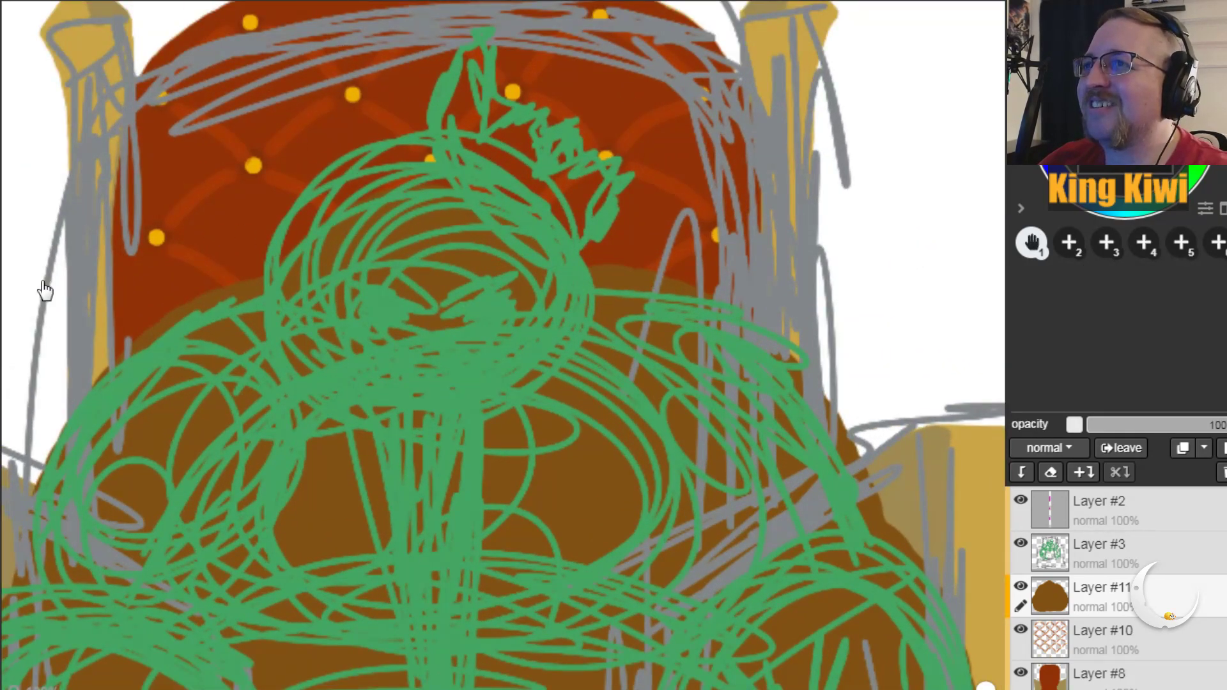
key("b")
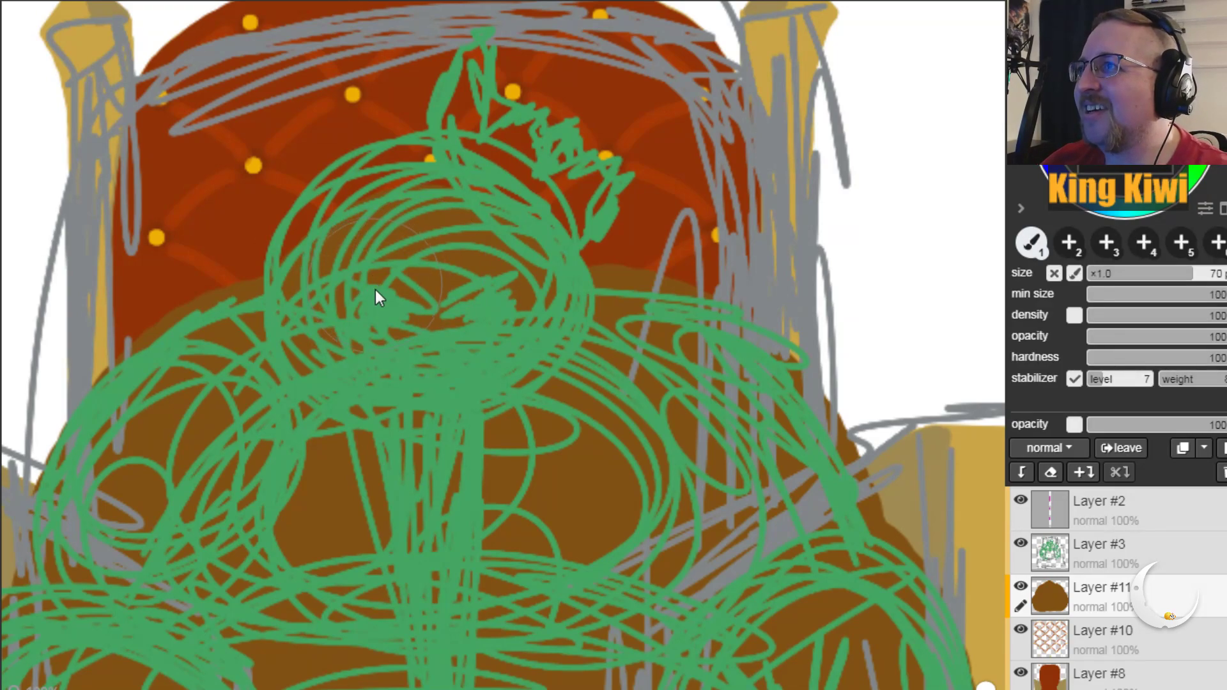
mouse_move(381, 296)
left_mouse_down()
mouse_move(462, 285)
mouse_move(478, 307)
left_mouse_up()
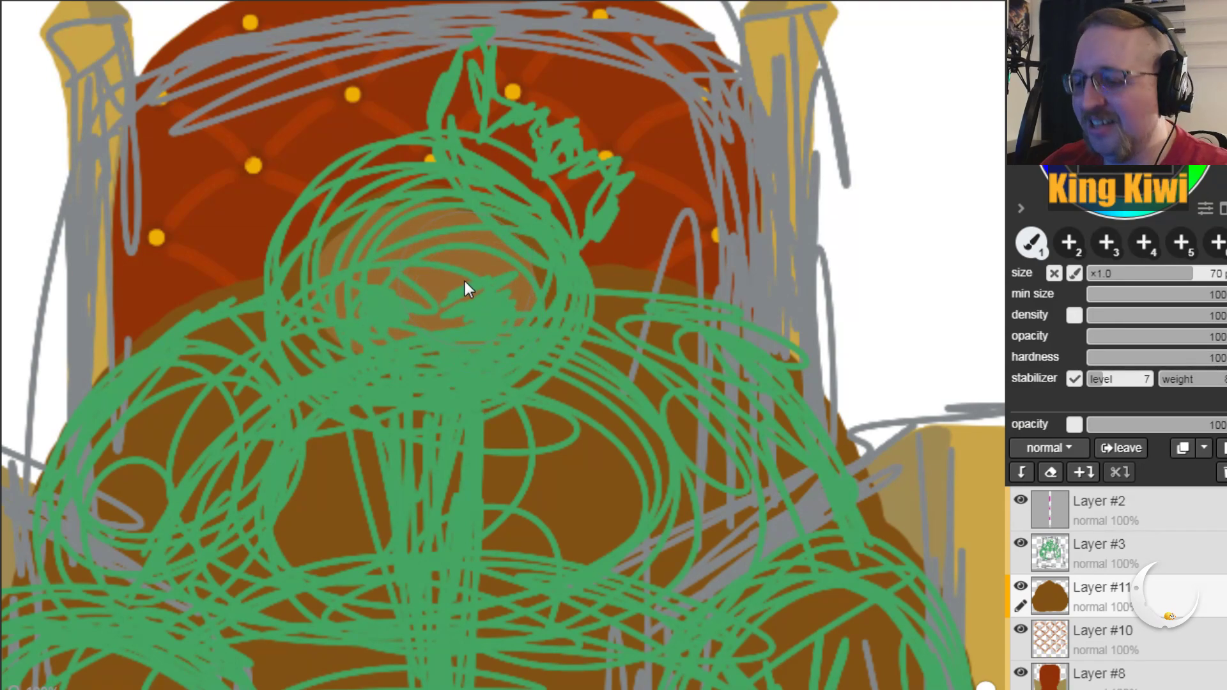
key("ctrl+z")
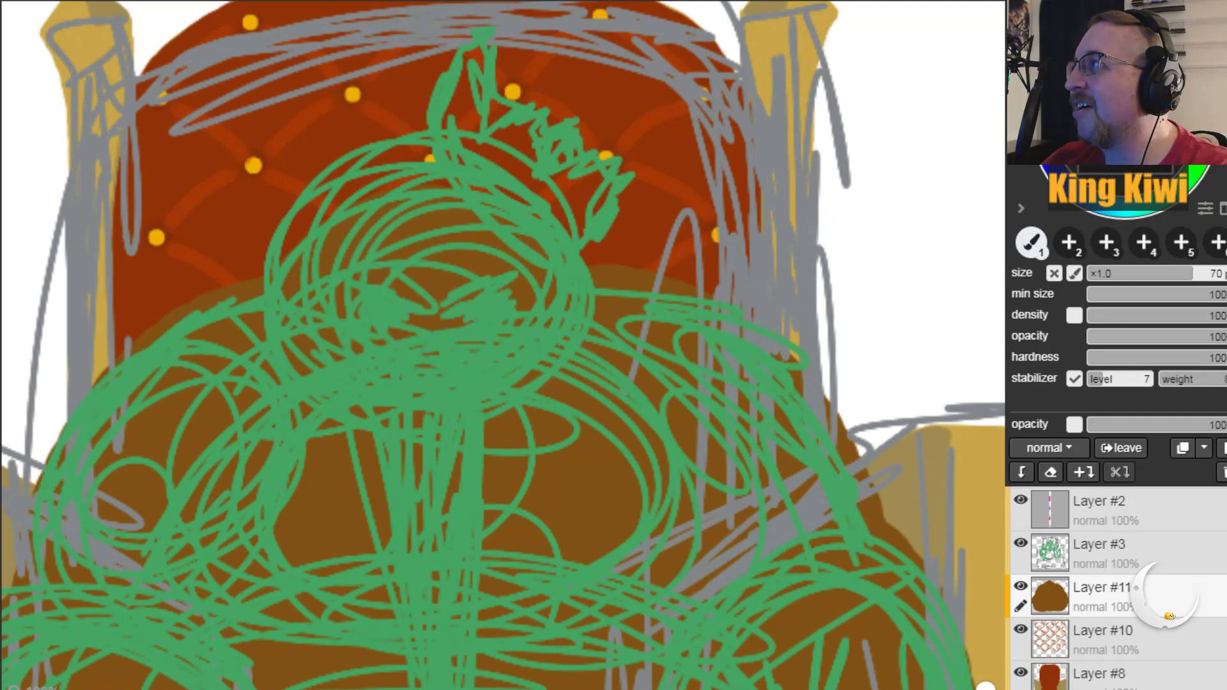
mouse_move(350, 303)
left_mouse_down()
mouse_move(429, 289)
mouse_move(390, 279)
left_mouse_up()
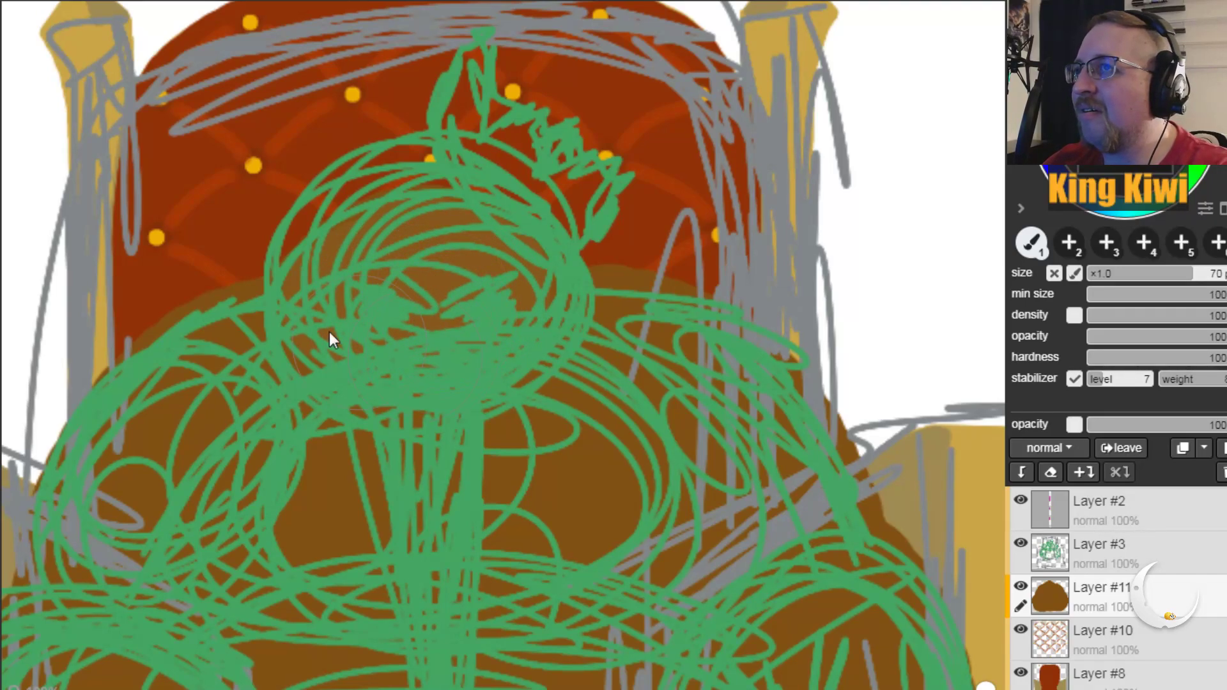
Step: Fill the two large leg circles at the lower left and lower right of the figure with a slightly lighter brown
key("space")
mouse_move(277, 403)
left_mouse_down()
mouse_move(355, 119)
mouse_move(251, 137)
left_mouse_up()
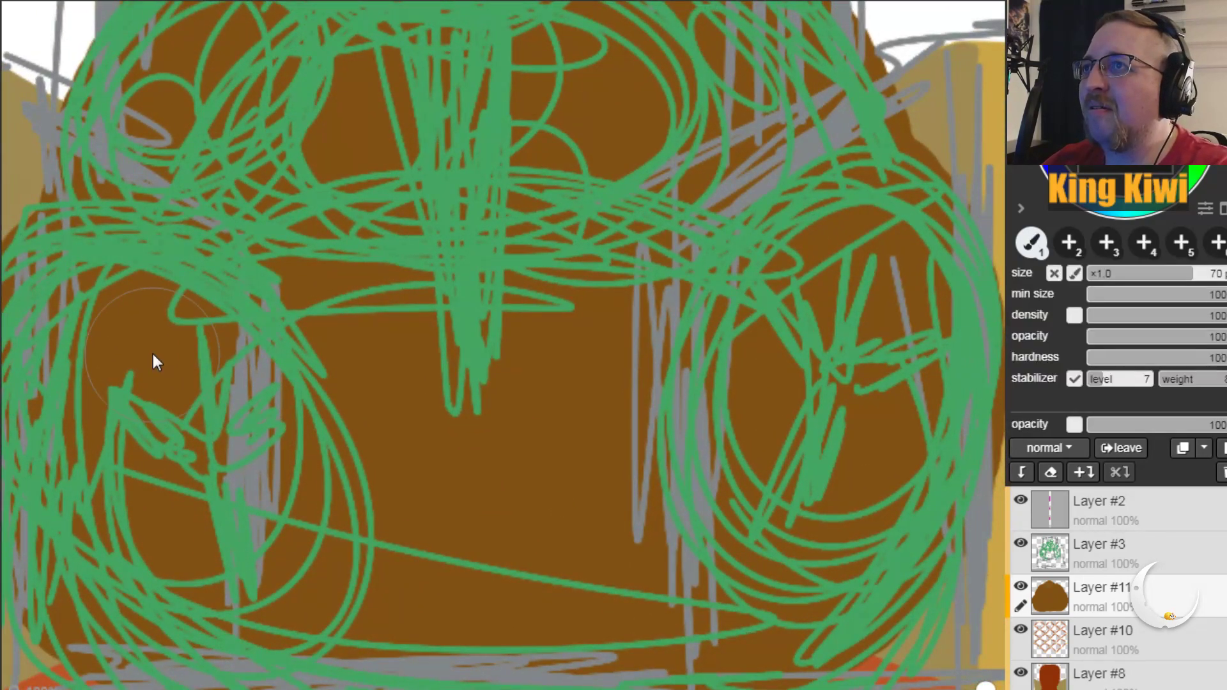
key("space")
mouse_move(38, 336)
left_mouse_down()
mouse_move(33, 361)
mouse_move(176, 318)
mouse_move(191, 284)
left_mouse_up()
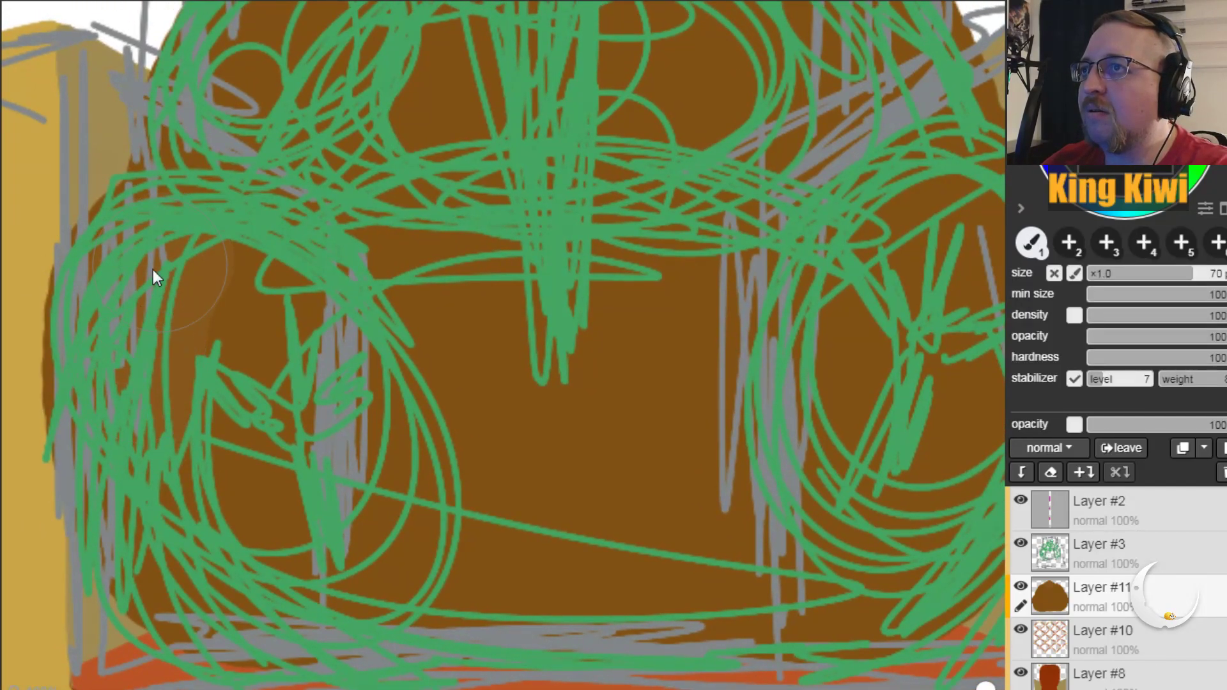
mouse_move(141, 489)
left_mouse_down()
mouse_move(177, 545)
mouse_move(216, 563)
mouse_move(257, 568)
mouse_move(292, 535)
mouse_move(306, 421)
mouse_move(255, 280)
left_mouse_up()
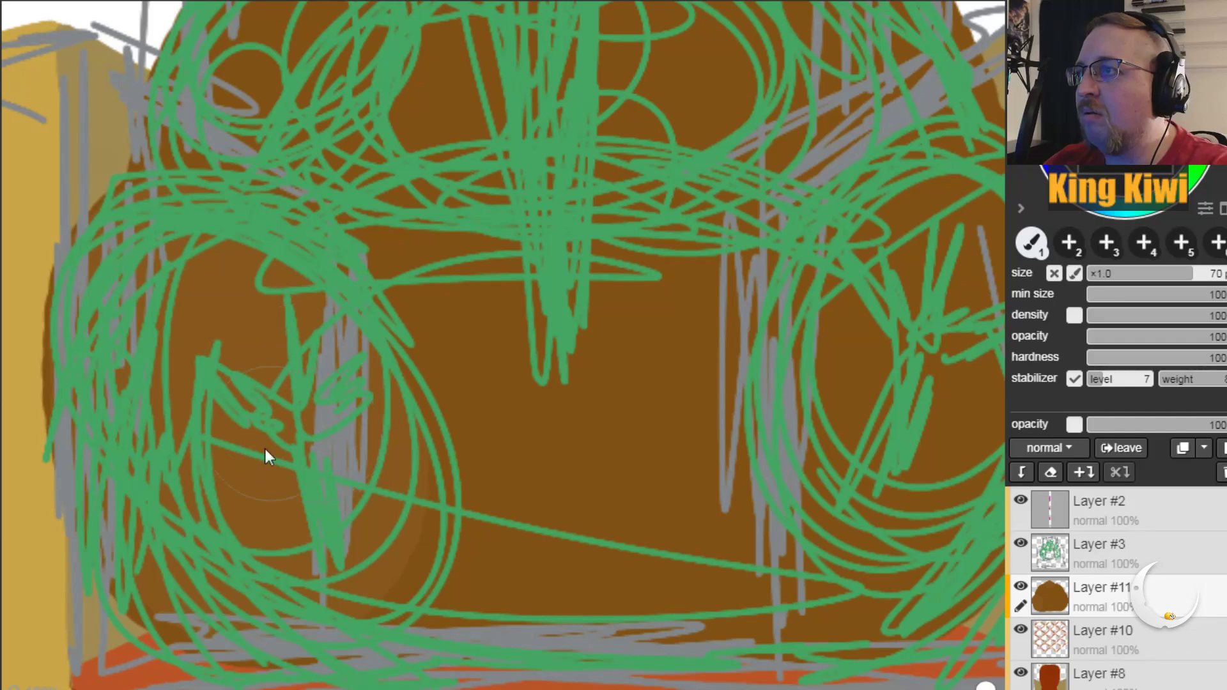
key("h")
left_click_drag(684, 443, 570, 433)
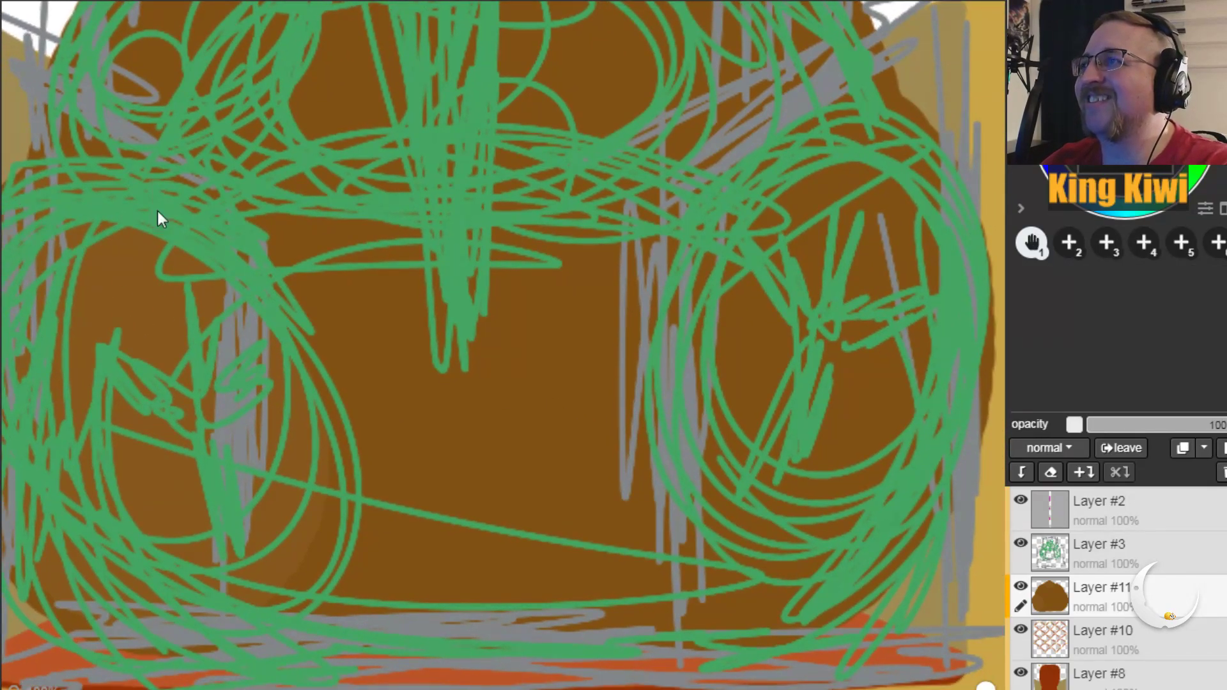
key("b")
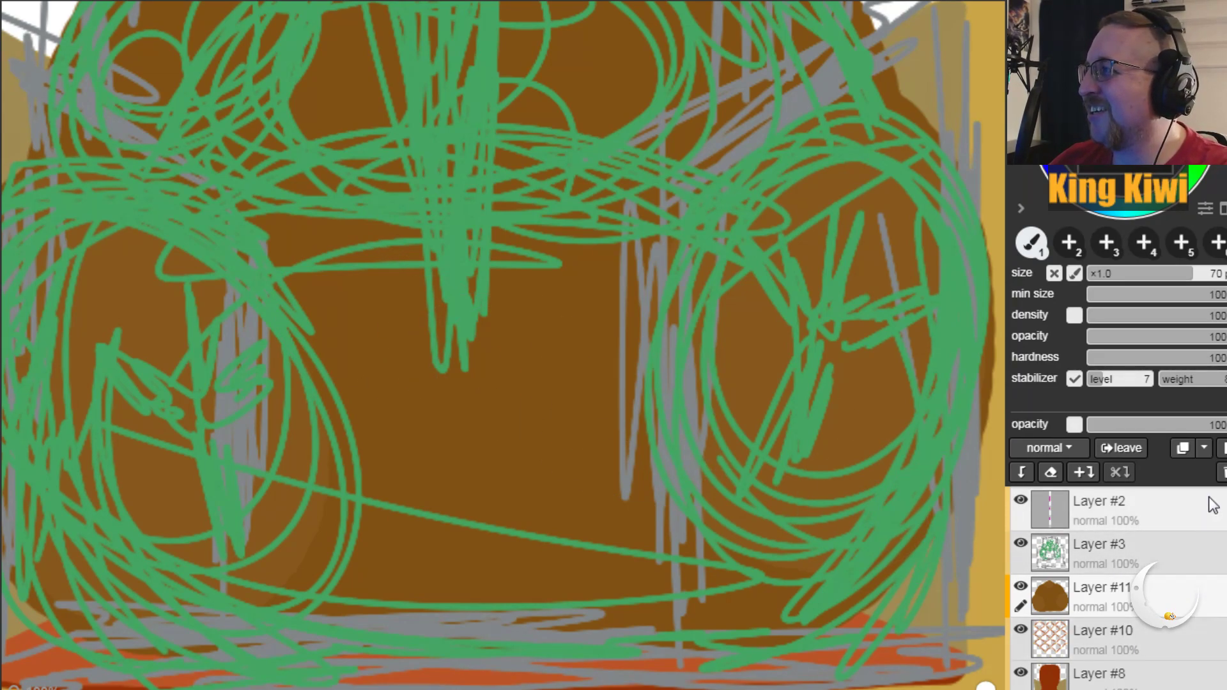
Step: Add a new empty layer for the body shading and move it directly beneath Layer #11
left_click(1224, 448)
left_click_drag(1164, 612, 1165, 643)
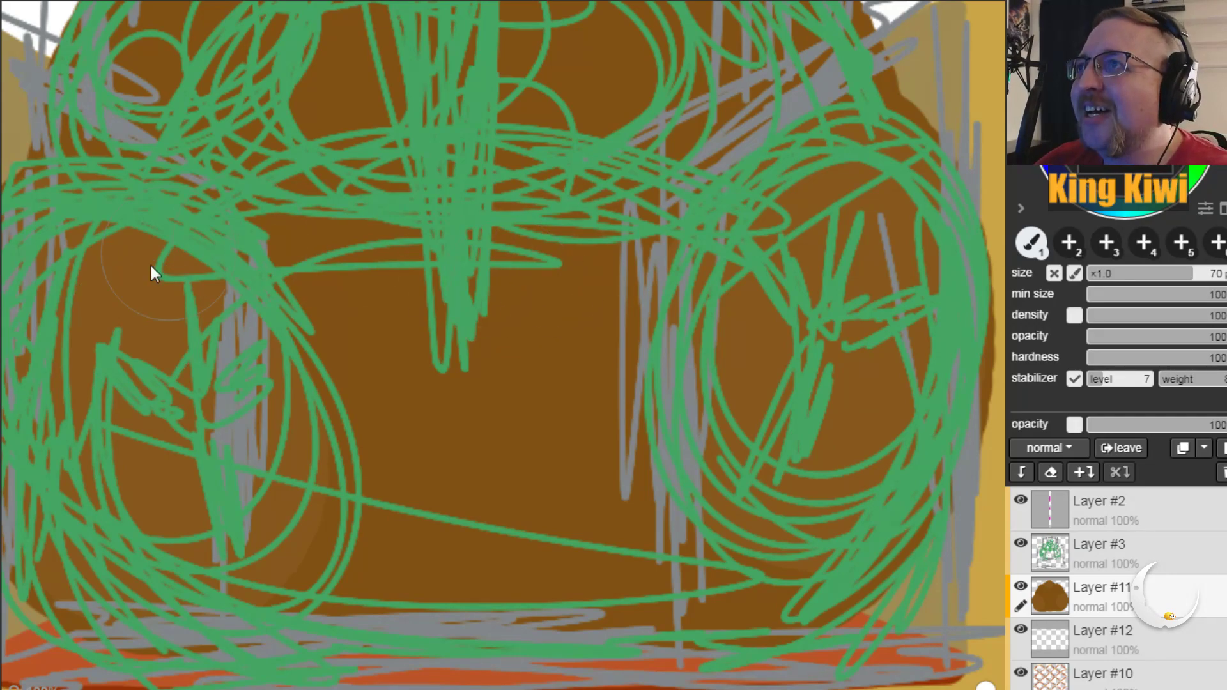
left_click(111, 258)
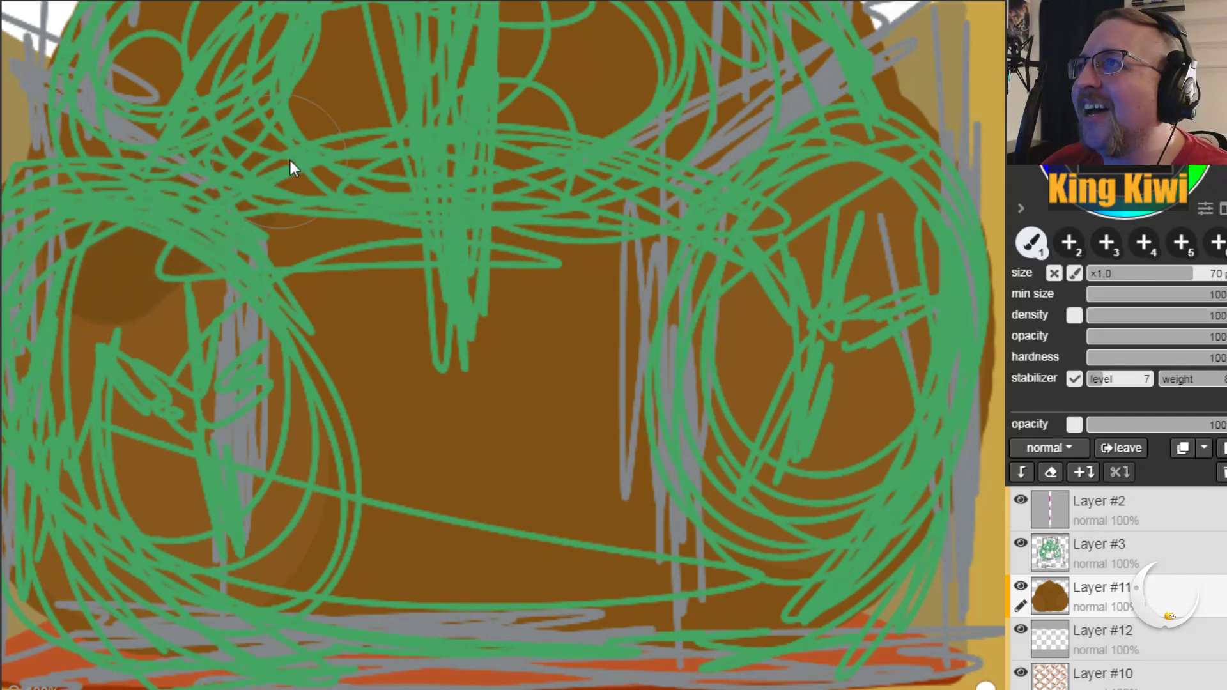
key("ctrl+z")
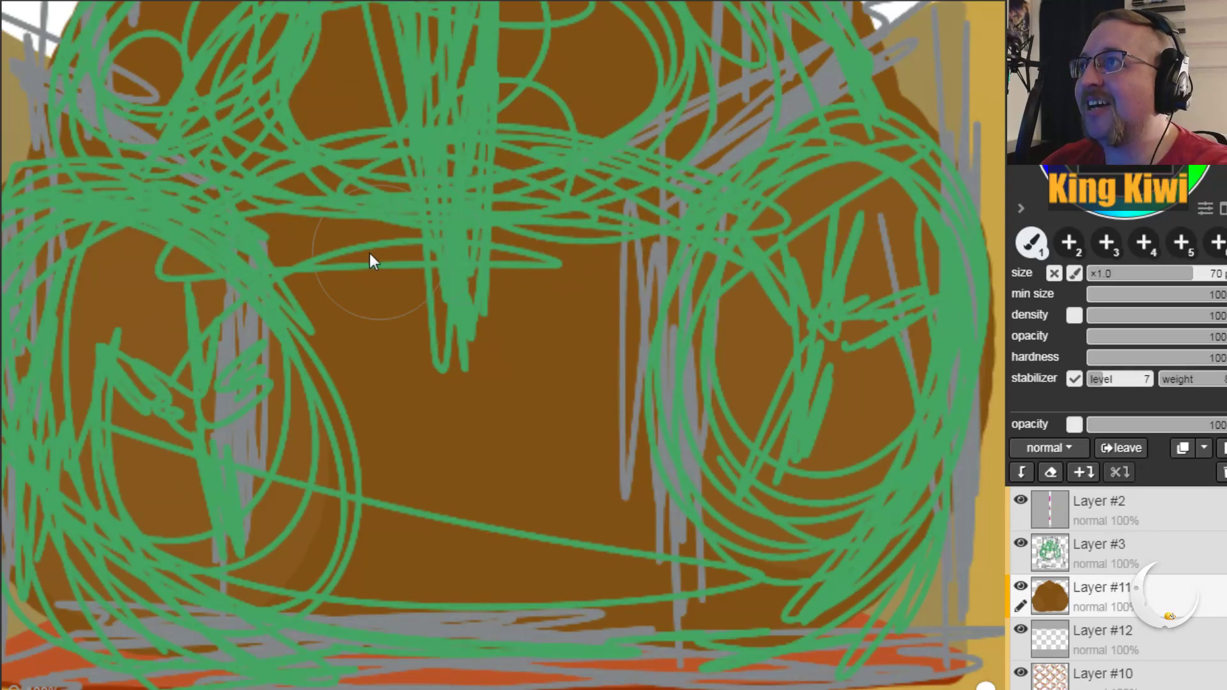
left_click(177, 290)
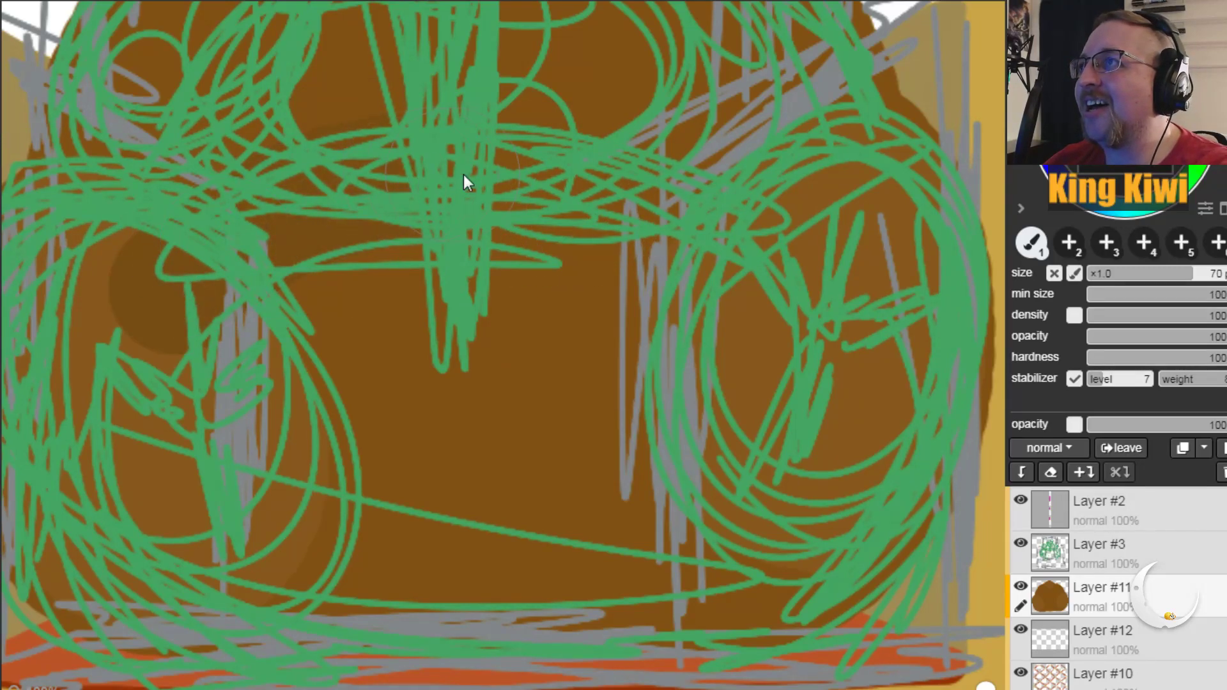
left_click(773, 263)
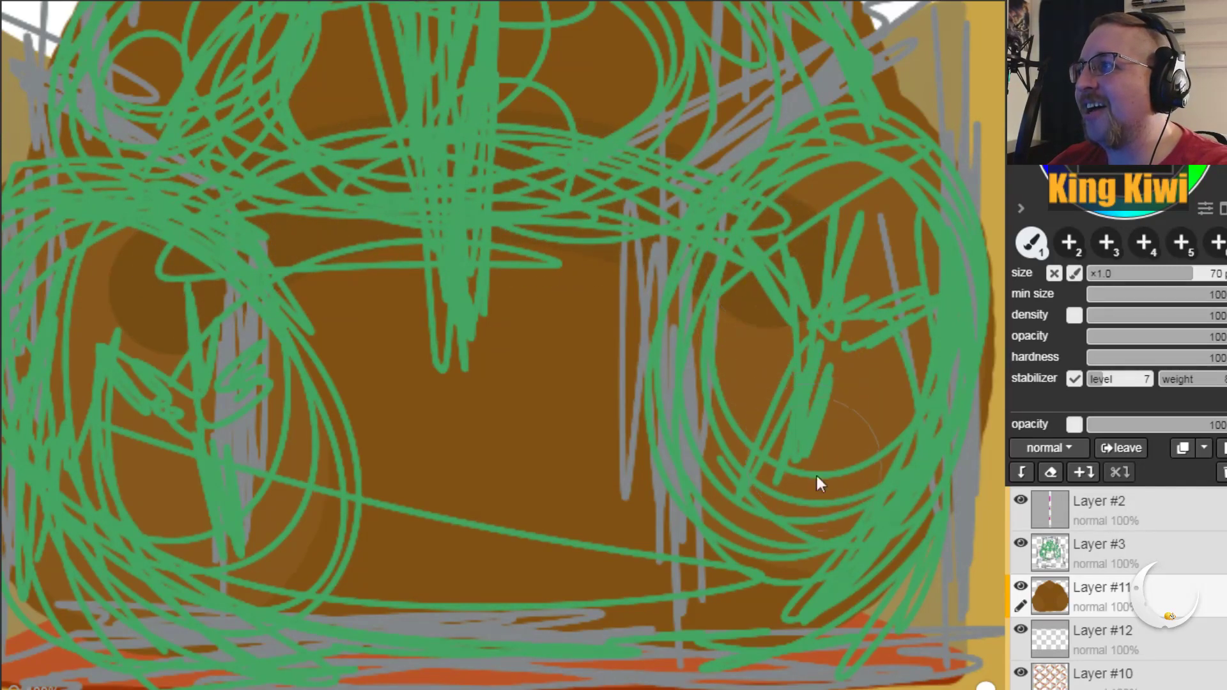
left_click(824, 515)
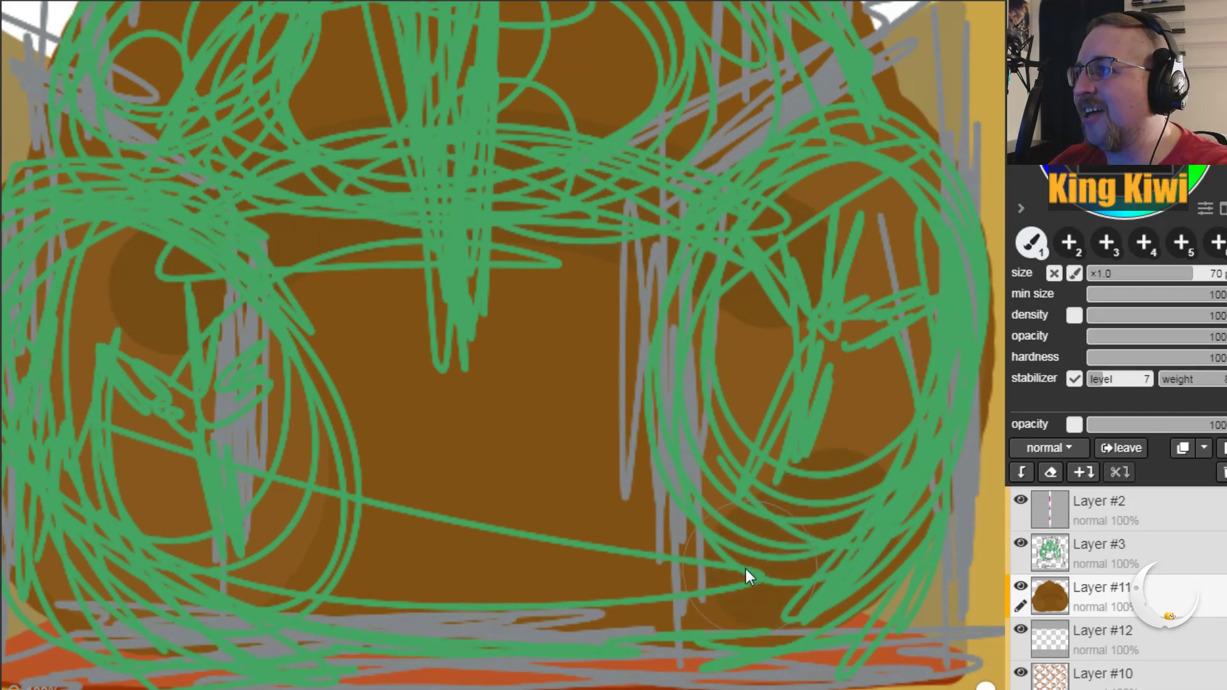
mouse_move(652, 571)
left_mouse_down()
mouse_move(368, 571)
mouse_move(184, 591)
mouse_move(130, 579)
left_mouse_up()
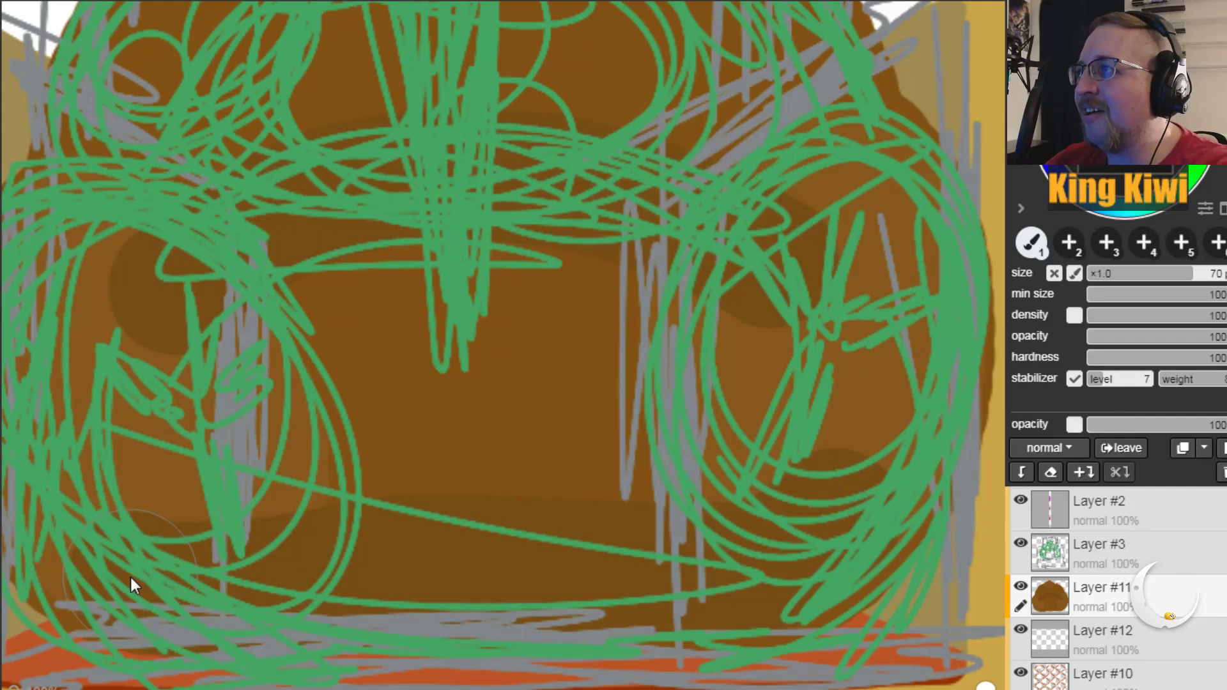
key("ctrl+z")
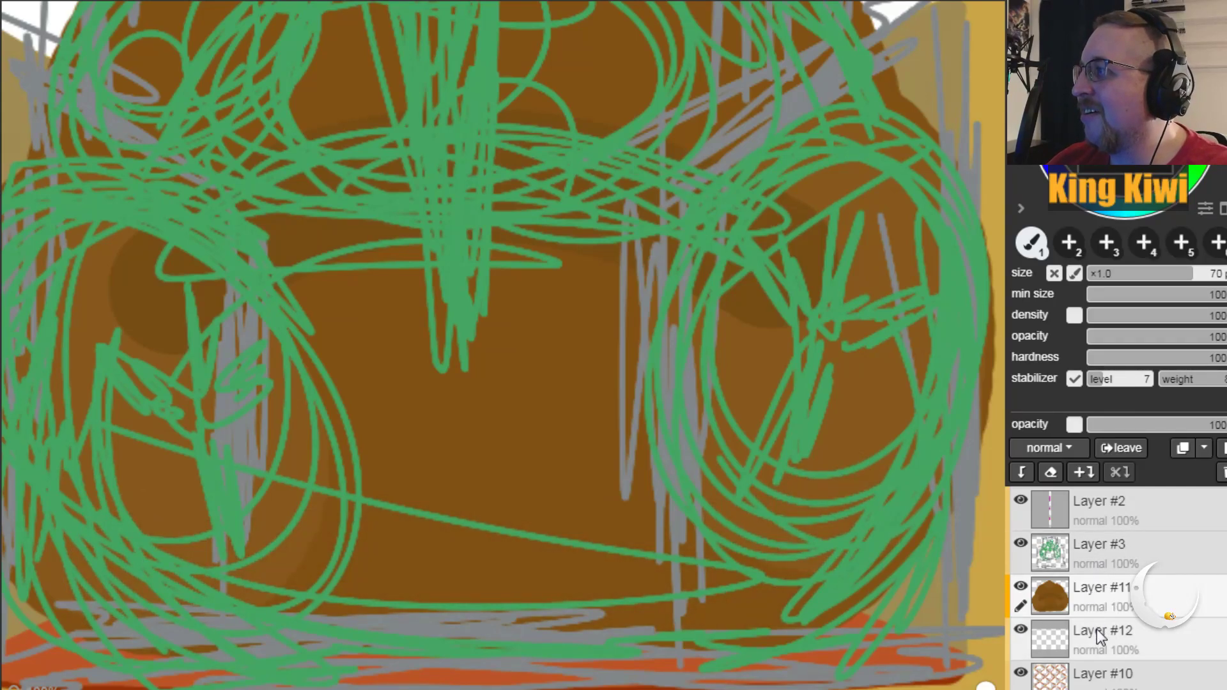
Step: Make Layer #12 active, paint a dark brown shadow arc across the body between the leg circles, and move the layer above Layer #11
left_click(1098, 631)
key("ctrl+z")
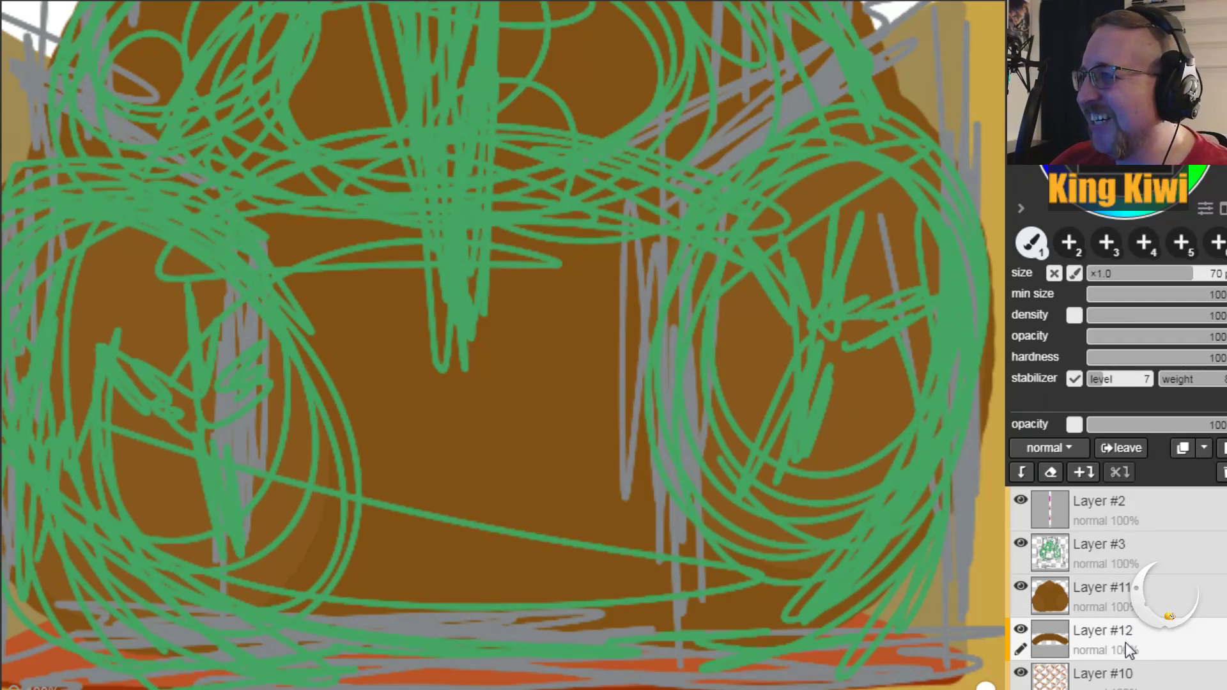
left_click_drag(1126, 648, 1124, 608)
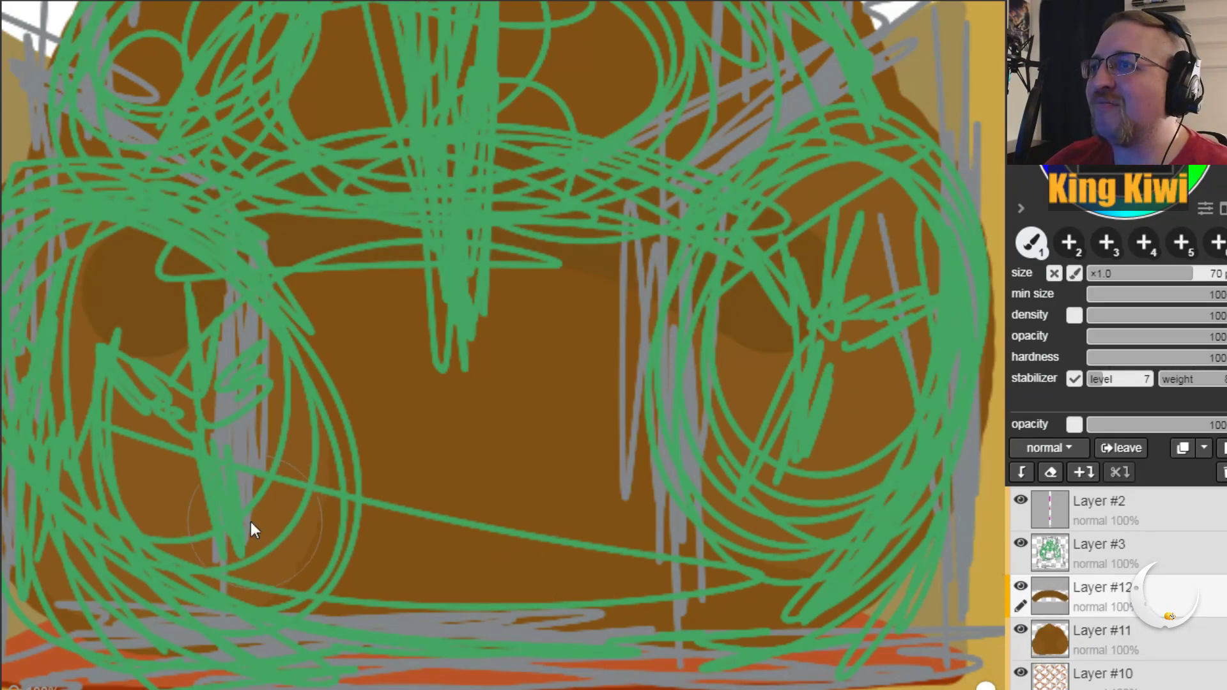
Step: Fill the lower body between the legs with dark shadow brown and erase the overlap from the right leg circle
mouse_move(103, 551)
left_mouse_down()
mouse_move(176, 555)
mouse_move(168, 547)
mouse_move(98, 556)
mouse_move(124, 583)
mouse_move(170, 588)
mouse_move(360, 551)
mouse_move(744, 592)
mouse_move(800, 567)
mouse_move(848, 519)
mouse_move(750, 539)
mouse_move(582, 510)
mouse_move(241, 500)
mouse_move(218, 385)
mouse_move(299, 309)
mouse_move(503, 272)
mouse_move(735, 346)
mouse_move(818, 414)
mouse_move(714, 437)
mouse_move(242, 433)
mouse_move(353, 384)
mouse_move(571, 381)
mouse_move(641, 394)
mouse_move(352, 393)
mouse_move(443, 430)
left_mouse_up()
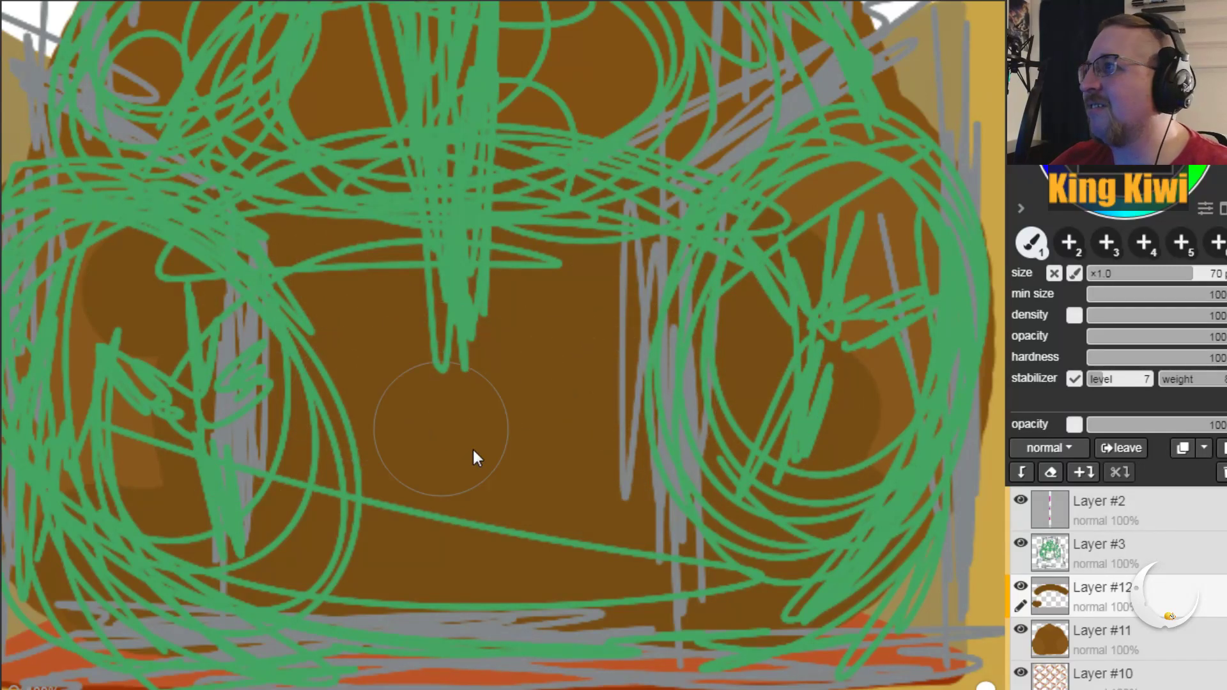
key("e")
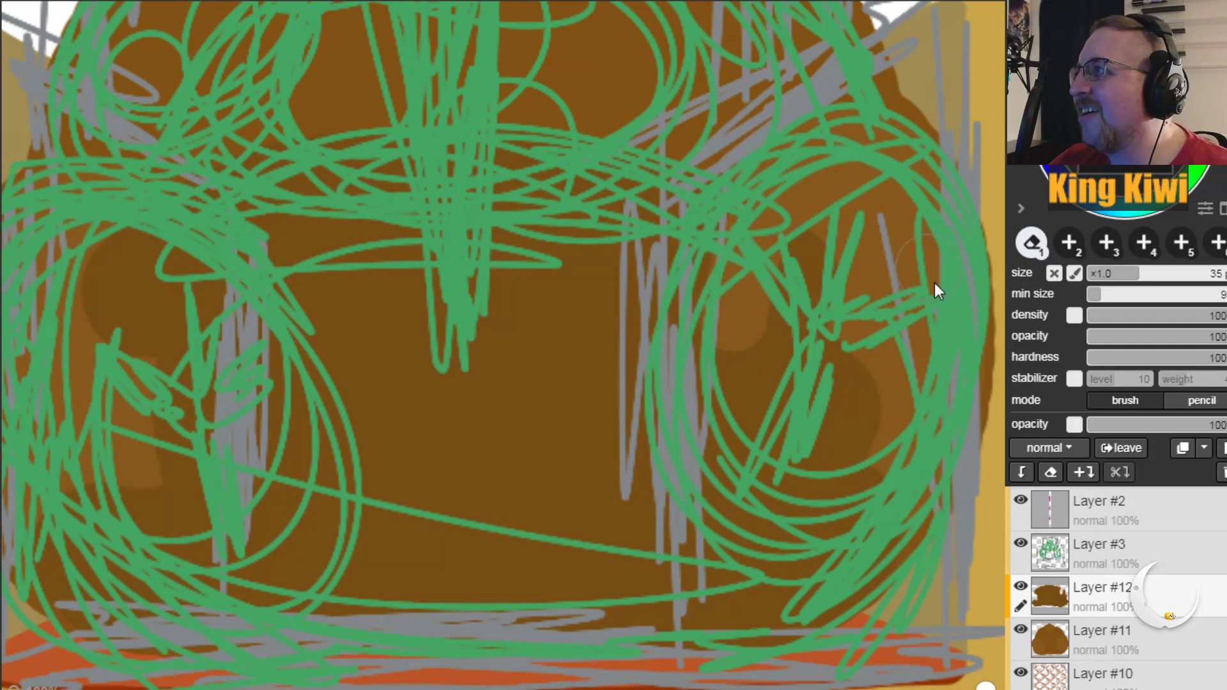
mouse_move(799, 528)
left_mouse_down()
mouse_move(747, 373)
mouse_move(821, 289)
mouse_move(731, 364)
mouse_move(729, 408)
mouse_move(729, 358)
mouse_move(758, 280)
mouse_move(829, 200)
left_mouse_up()
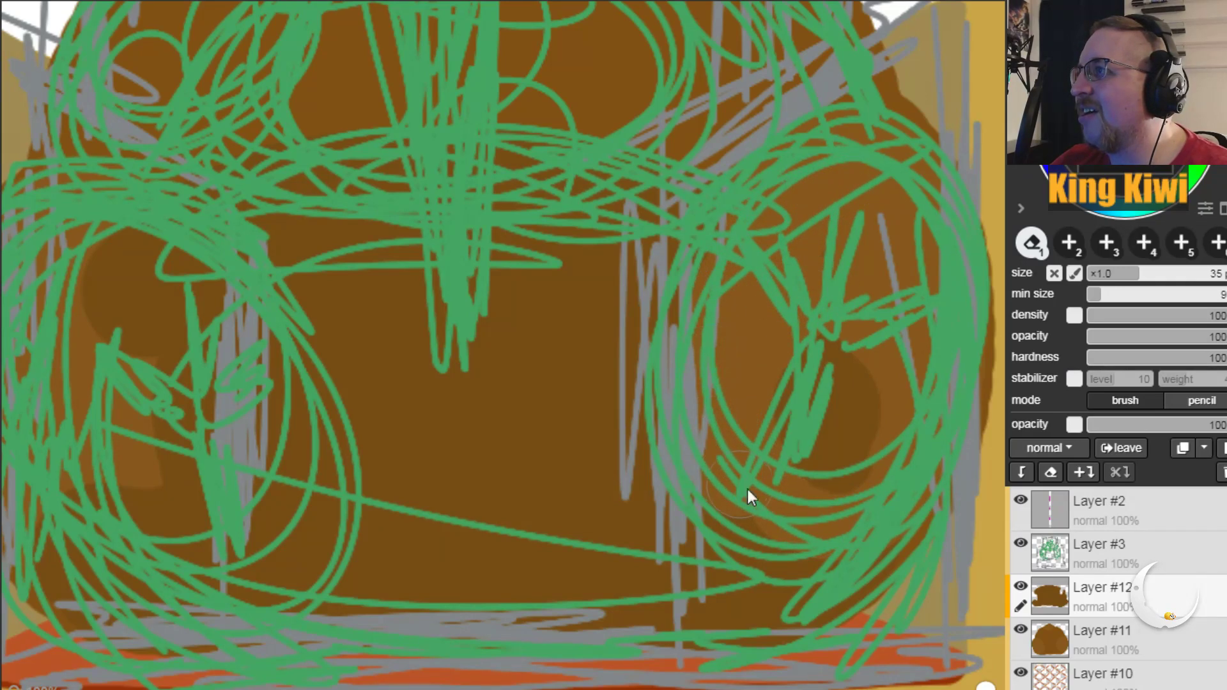
mouse_move(775, 507)
left_mouse_down()
mouse_move(819, 509)
mouse_move(849, 432)
mouse_move(813, 450)
mouse_move(792, 368)
left_mouse_up()
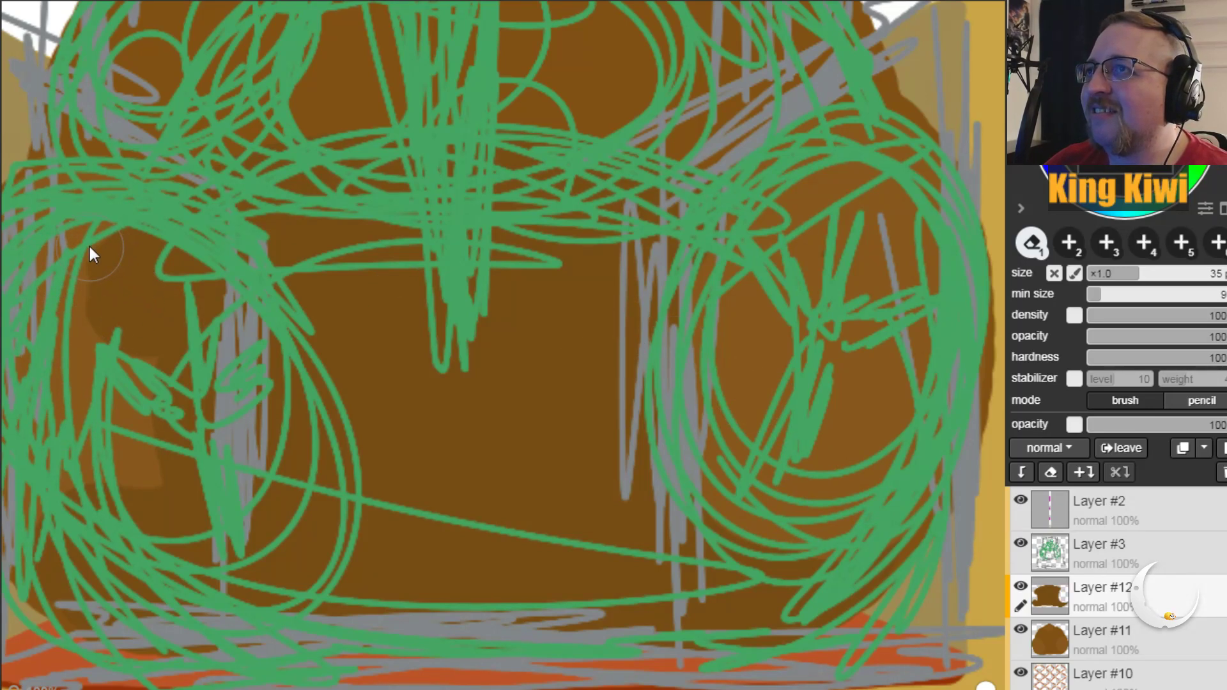
Step: Erase the dark shadow from the left leg circle and clean up the shadow edge around both legs
mouse_move(101, 248)
left_mouse_down()
mouse_move(182, 283)
mouse_move(216, 328)
left_mouse_up()
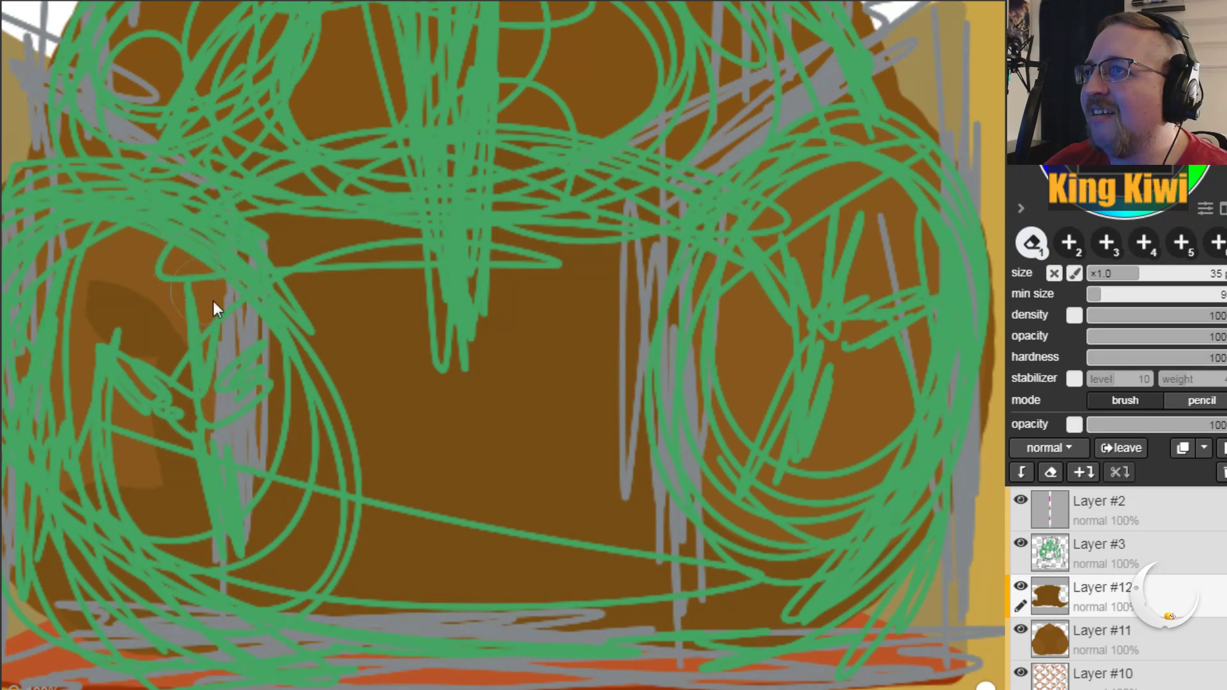
mouse_move(260, 439)
left_mouse_down()
mouse_move(121, 406)
mouse_move(193, 367)
mouse_move(115, 301)
left_mouse_up()
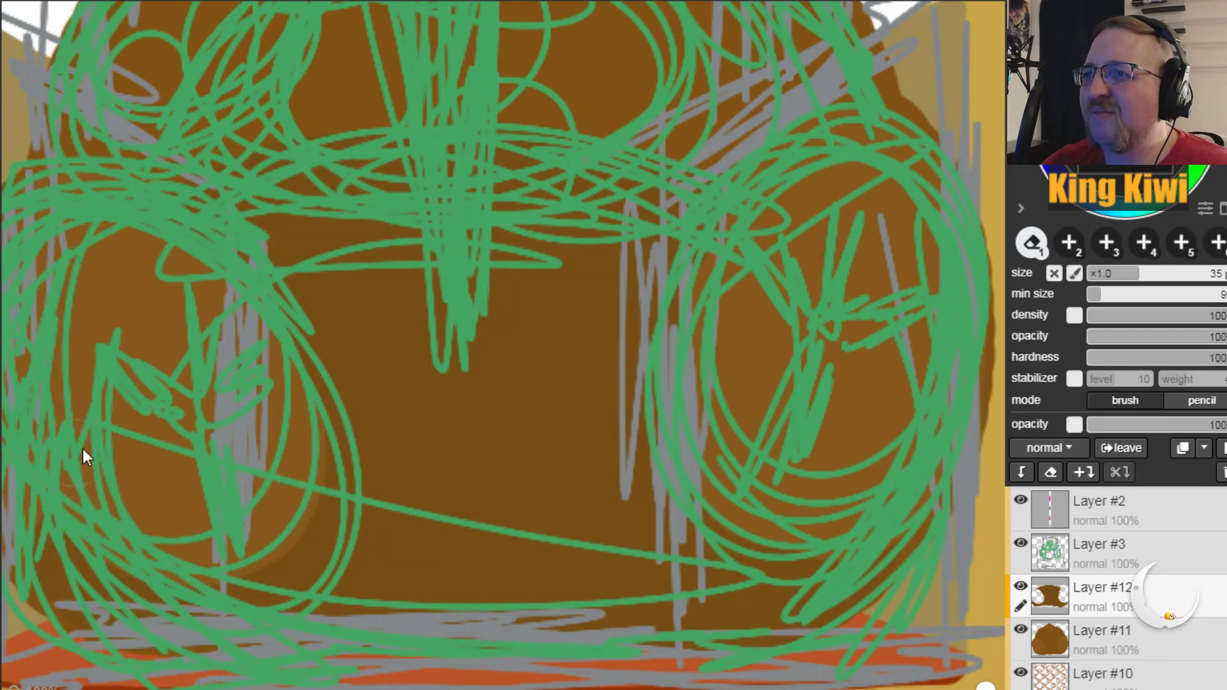
mouse_move(185, 400)
left_mouse_down()
mouse_move(386, 392)
mouse_move(433, 376)
mouse_move(136, 462)
mouse_move(266, 370)
left_mouse_up()
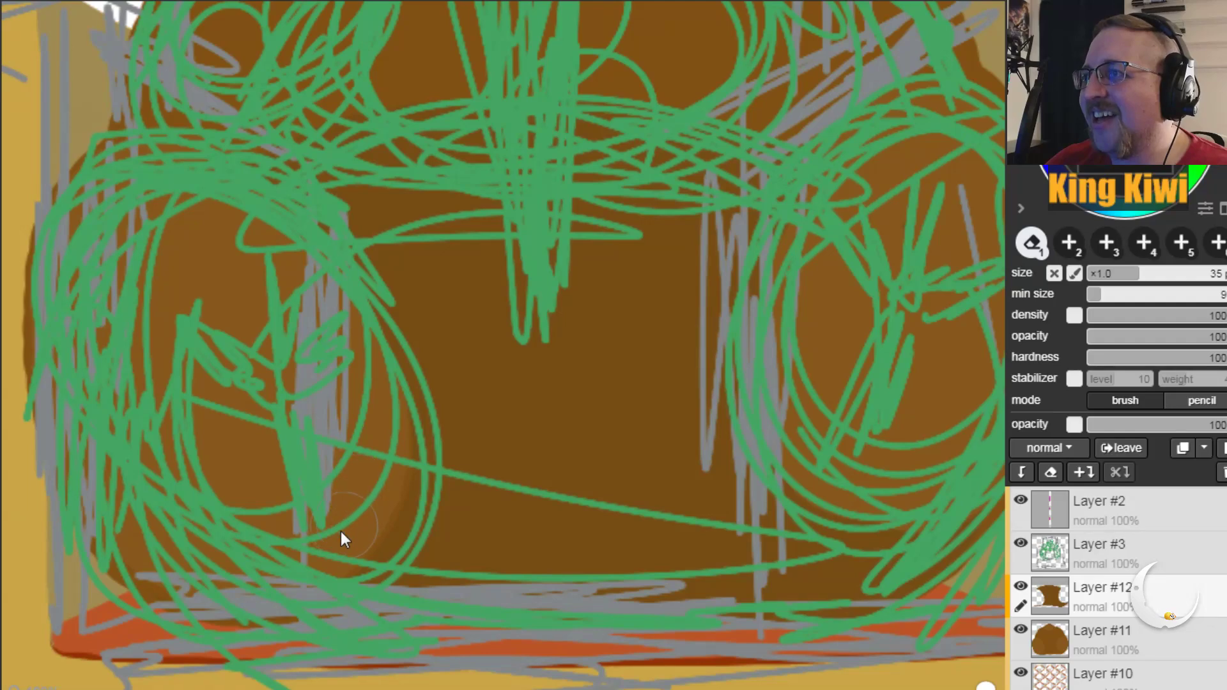
key("space")
mouse_move(447, 486)
left_mouse_down()
mouse_move(165, 488)
mouse_move(57, 307)
left_mouse_up()
key("e")
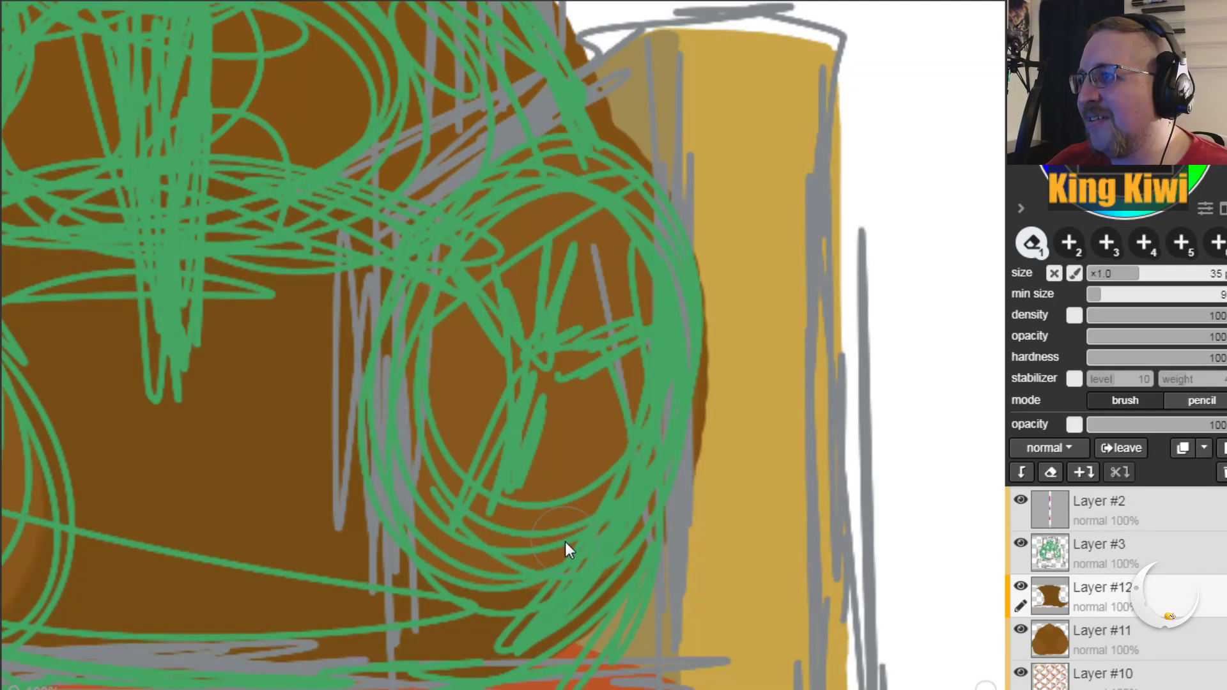
Step: Hide the green sketch on Layer #3 and erase the shadow tips that overlap the upper inner edges of both leg circles
key("space")
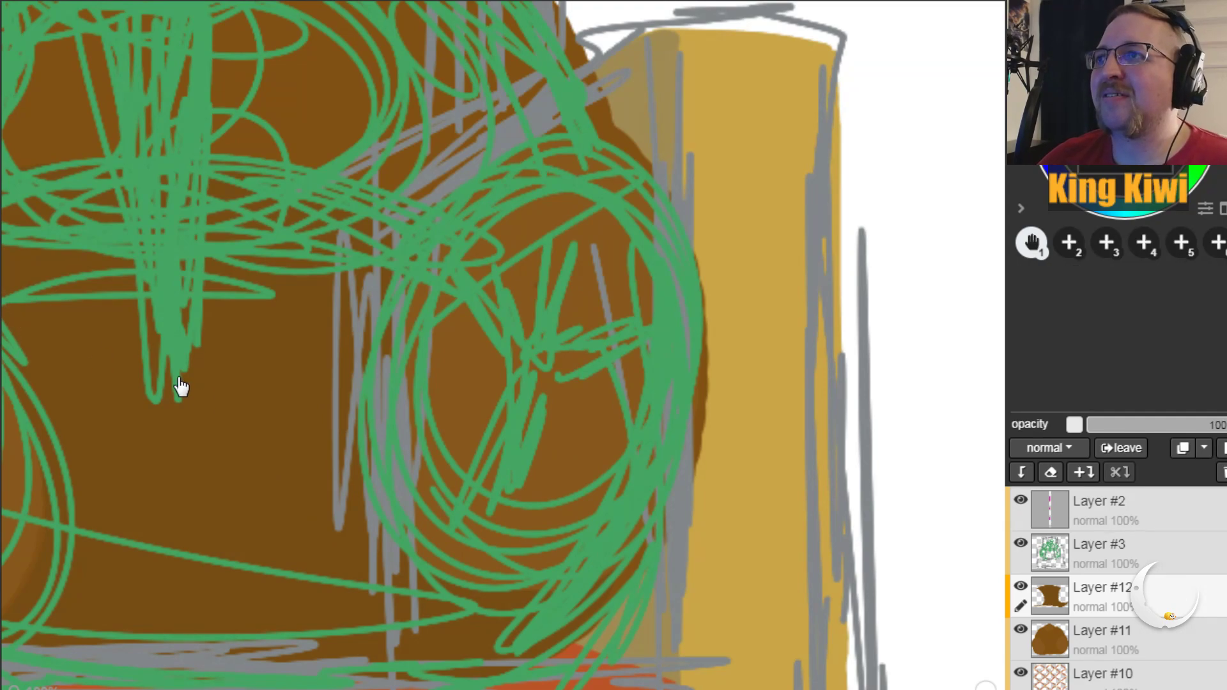
left_click_drag(179, 383, 452, 404)
scroll(501, 488, "down", 1)
scroll(710, 455, "down", 1)
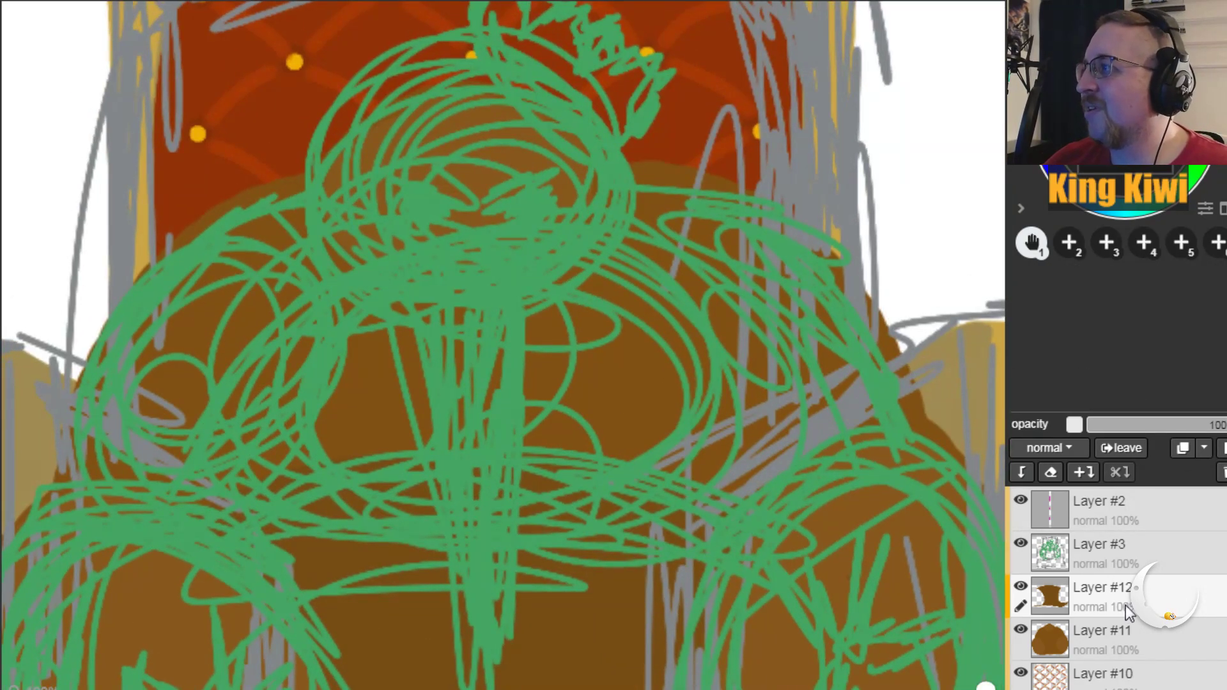
left_click(1022, 544)
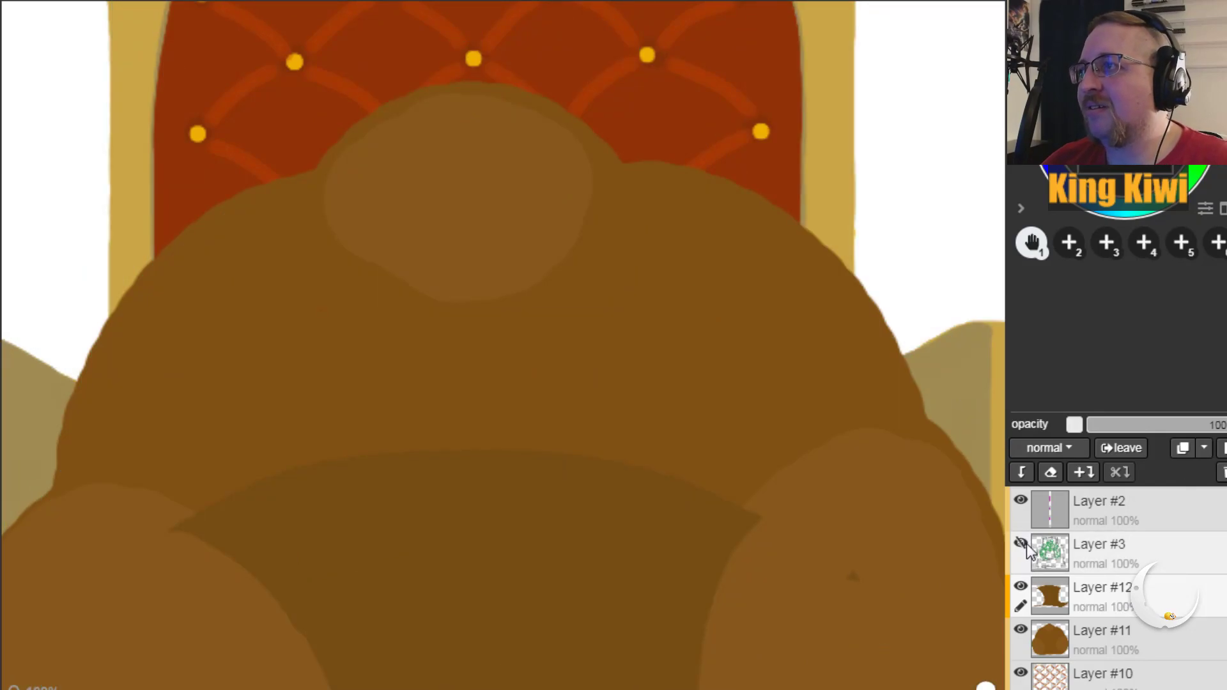
mouse_move(129, 358)
left_mouse_down()
mouse_move(156, 208)
mouse_move(60, 123)
left_mouse_up()
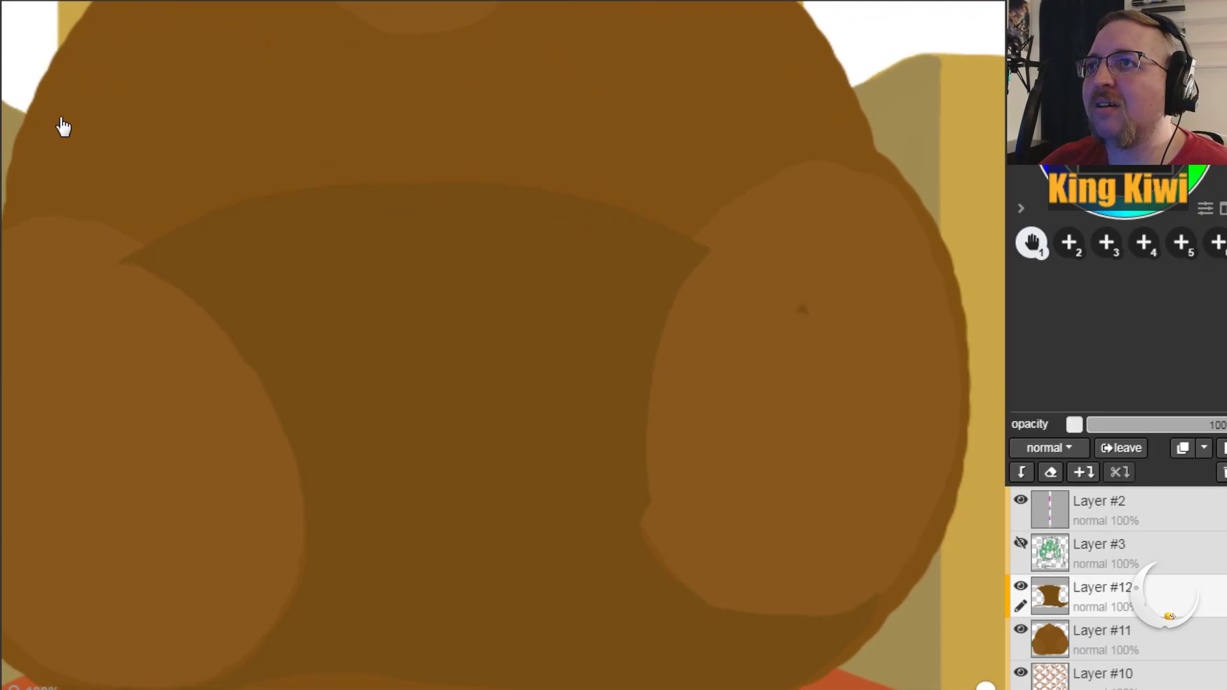
key("e")
mouse_move(114, 276)
left_mouse_down()
mouse_move(175, 330)
mouse_move(236, 426)
left_mouse_up()
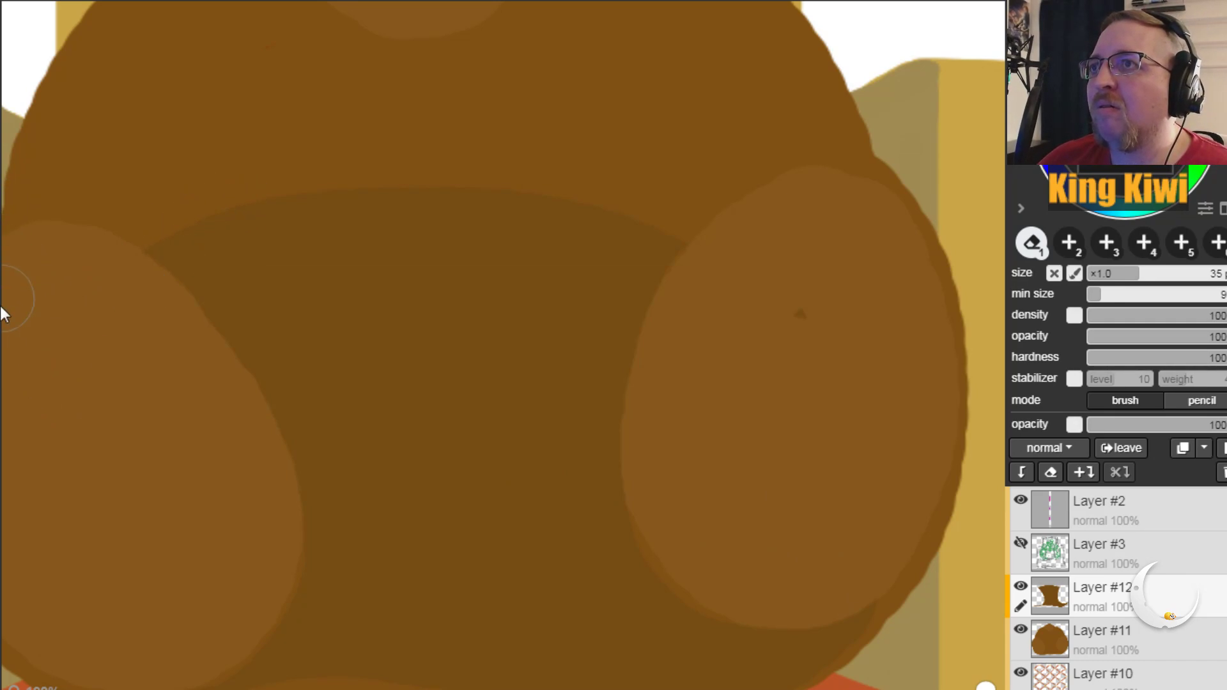
Step: Paint over the lighter head circle with the body's medium brown, using a 70 px brush
key("space")
left_click_drag(41, 296, 202, 572)
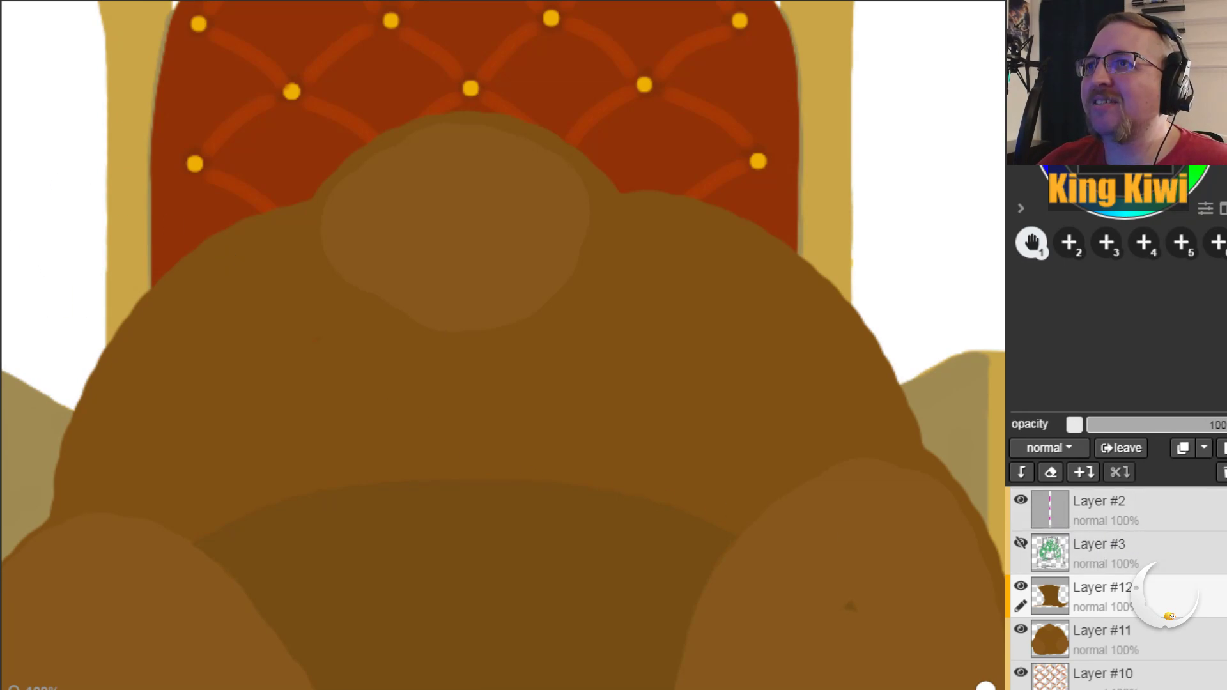
key("b")
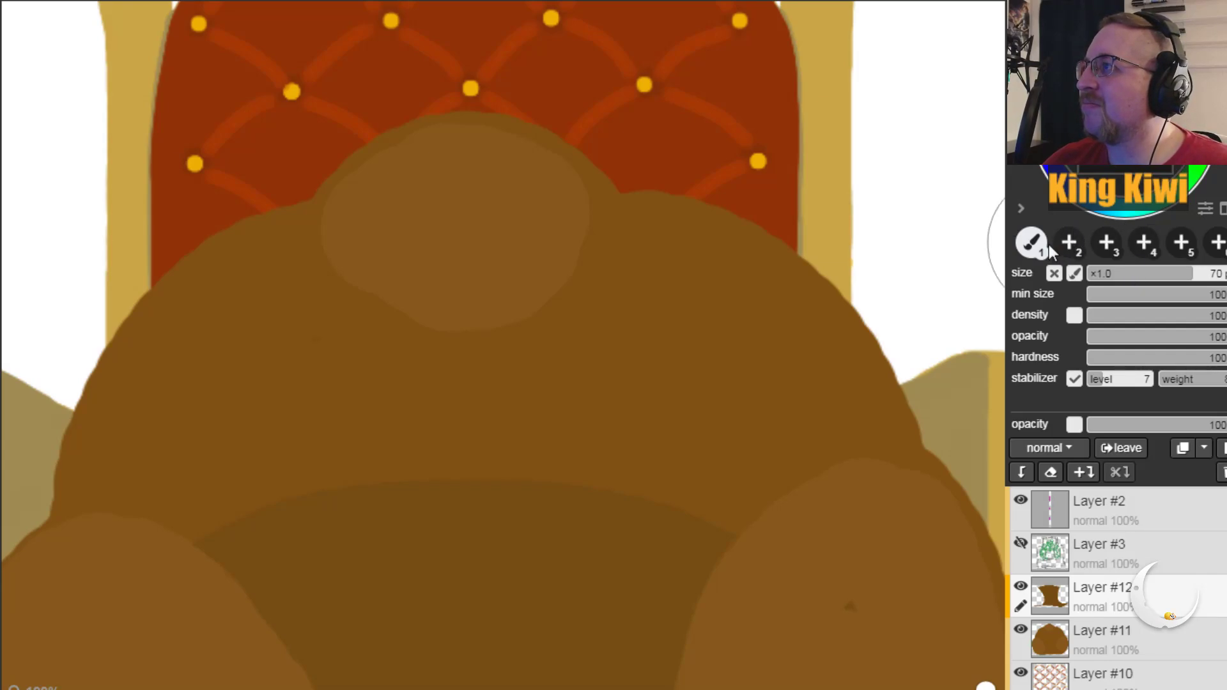
key("i")
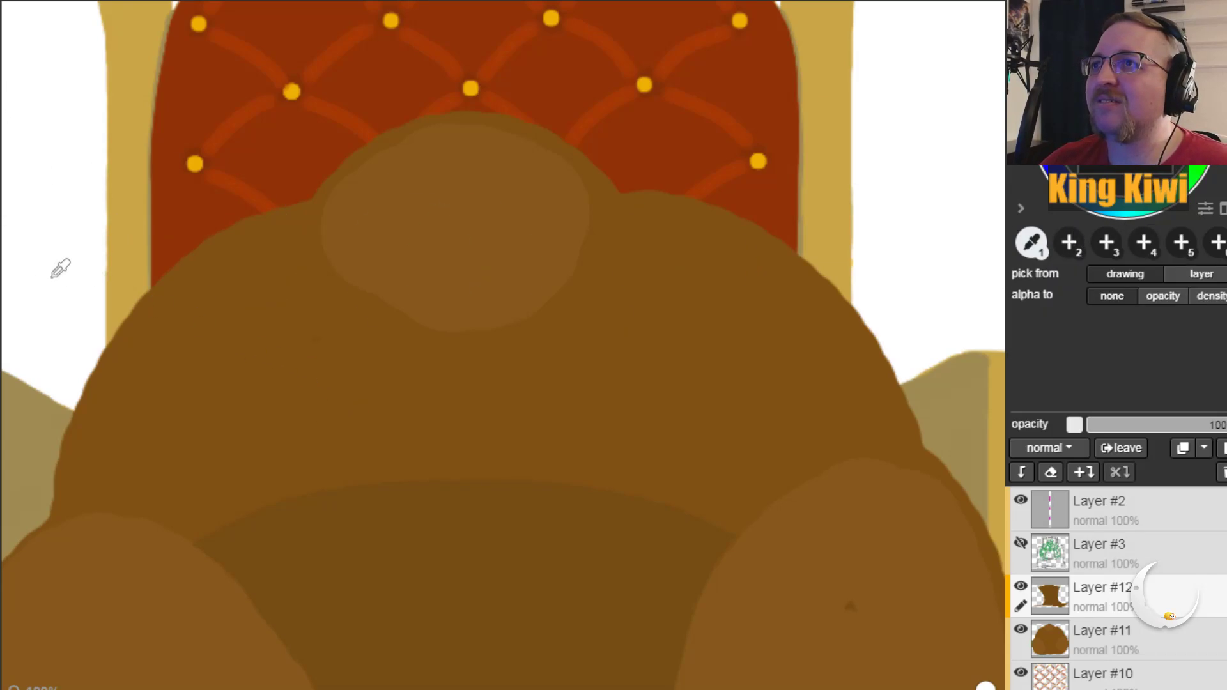
key("b")
mouse_move(381, 265)
left_mouse_down()
mouse_move(400, 226)
mouse_move(404, 239)
mouse_move(397, 207)
mouse_move(429, 186)
mouse_move(510, 201)
mouse_move(537, 234)
mouse_move(532, 211)
mouse_move(556, 280)
mouse_move(432, 307)
mouse_move(444, 326)
mouse_move(369, 244)
mouse_move(393, 219)
mouse_move(441, 276)
mouse_move(428, 342)
left_mouse_up()
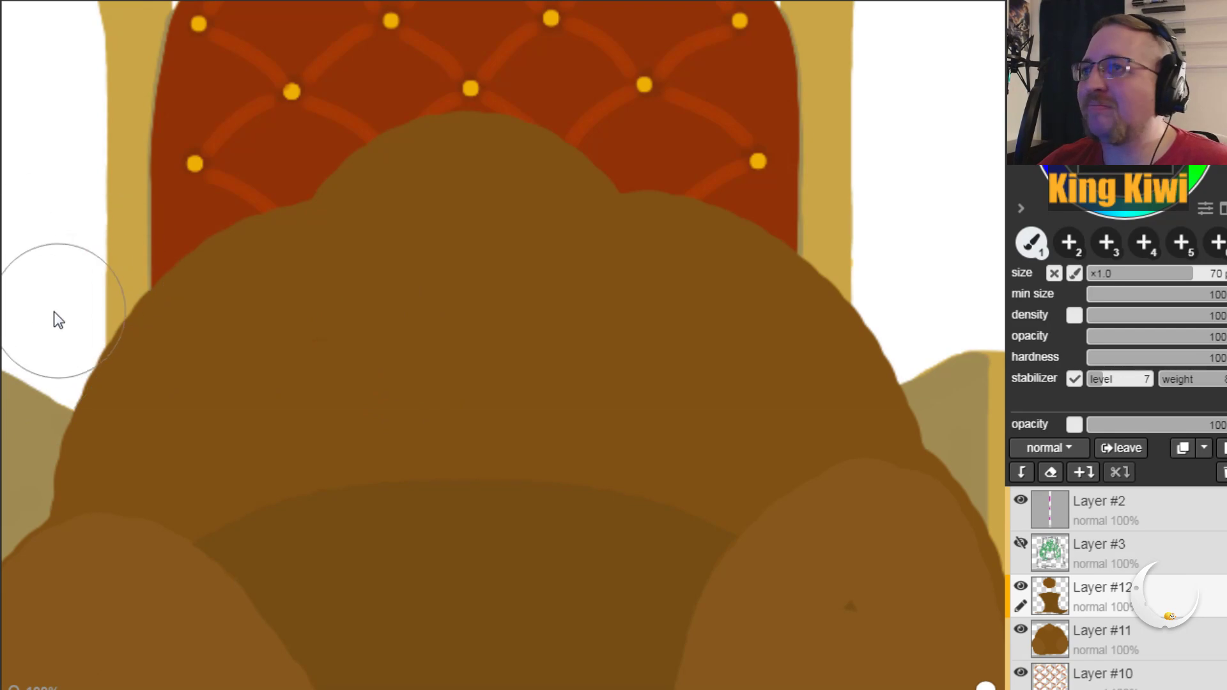
Step: Paint a lighter brown oval patch on each shoulder with a 31 px brush, using the leg circles' colour
key("p")
key("i")
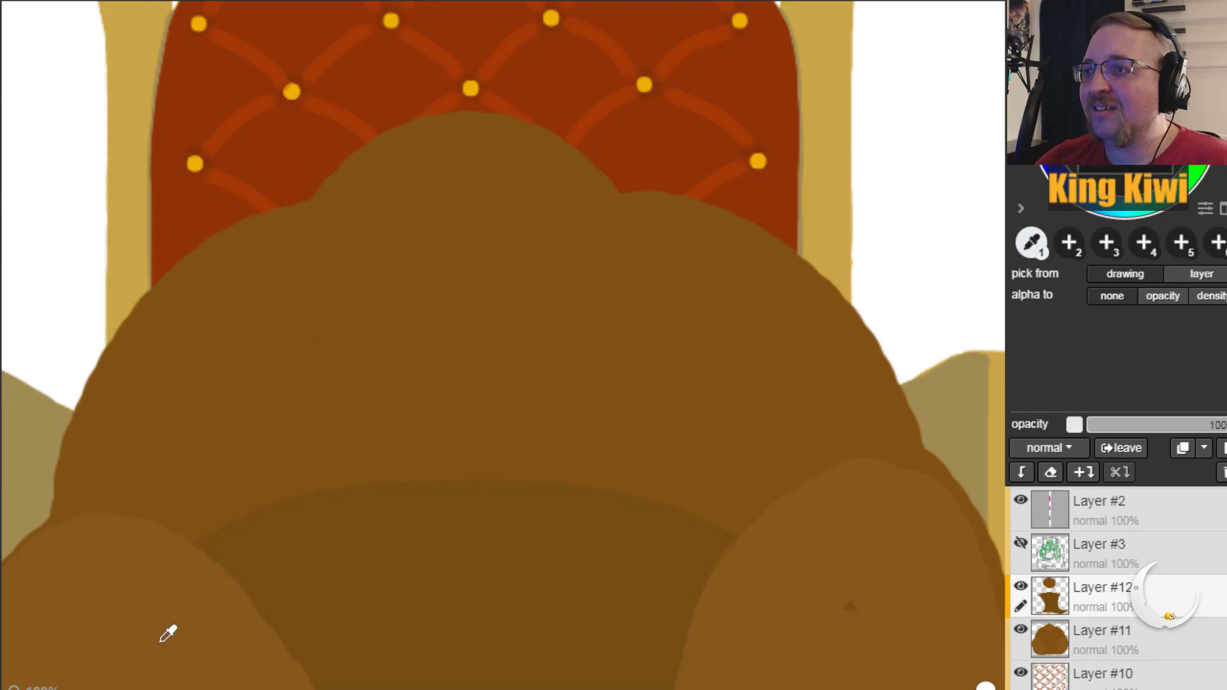
key("b")
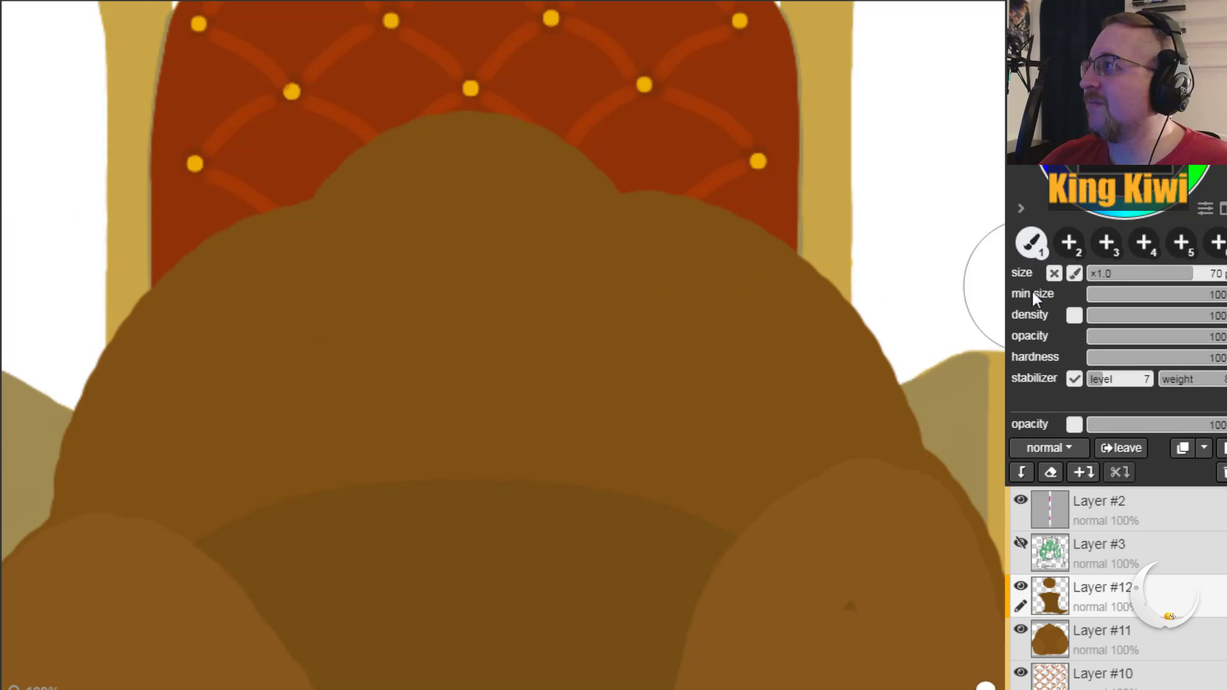
left_click(1140, 275)
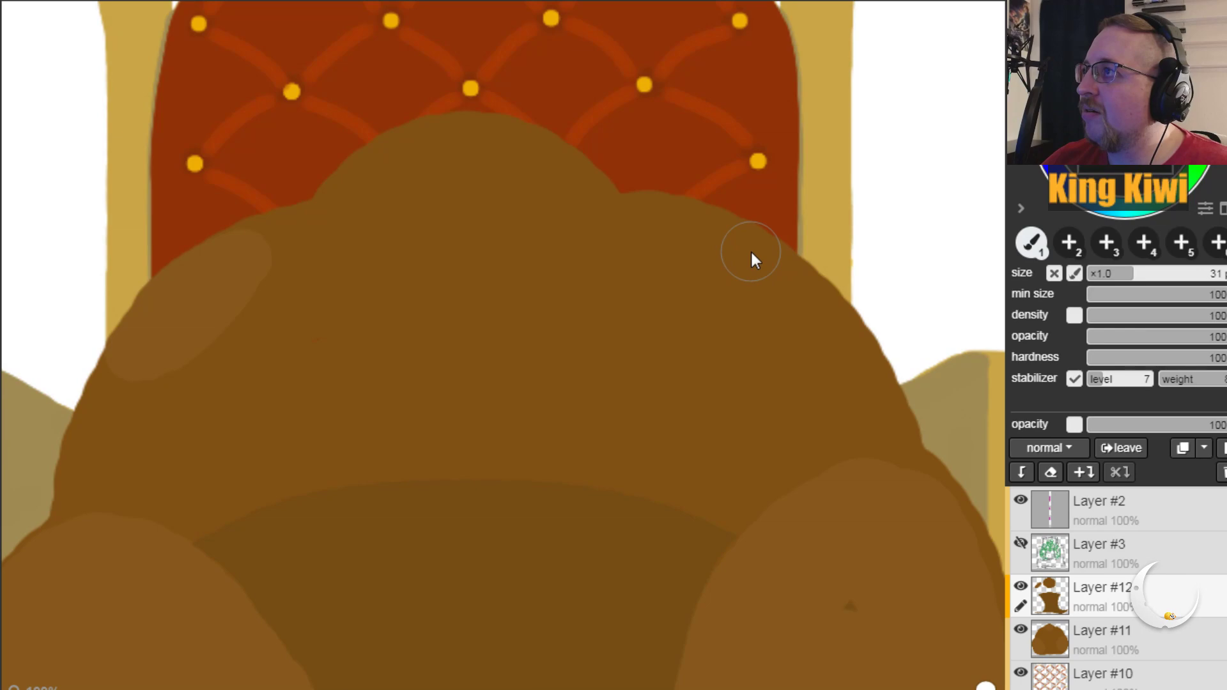
left_click_drag(752, 254, 831, 316)
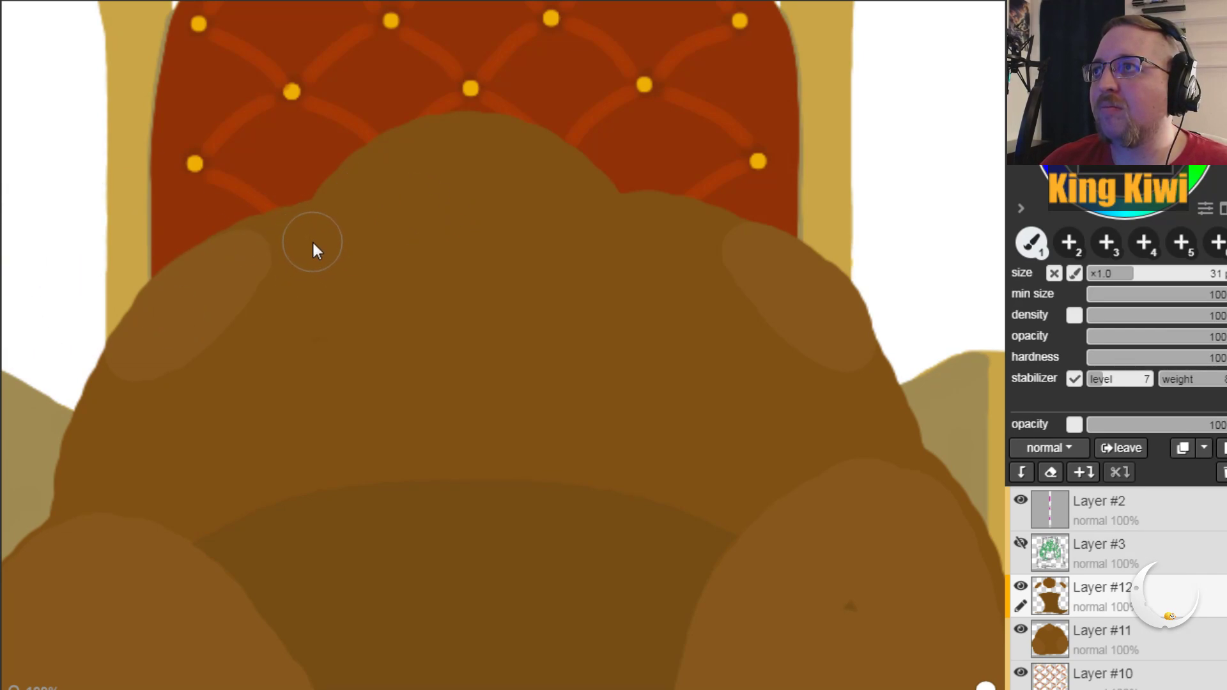
left_click_drag(265, 246, 218, 288)
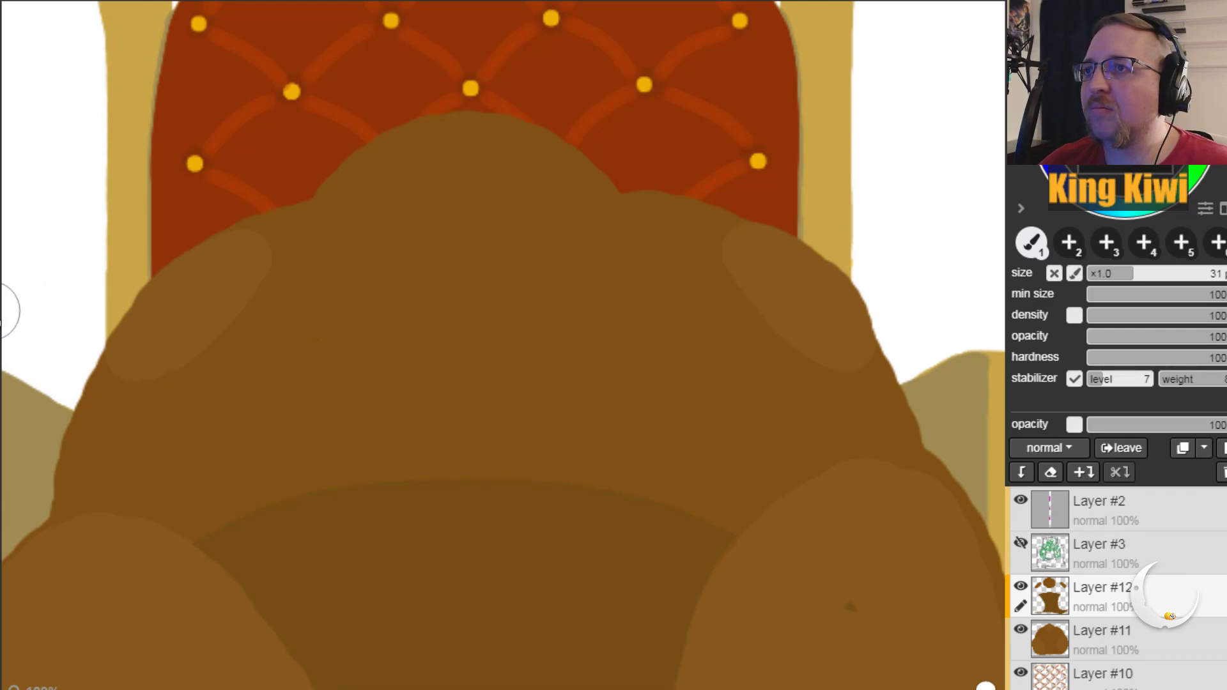
Step: Add a new empty layer directly above Layer #12 and return to Layer #12 with a 17 px brush
key("h")
left_click_drag(244, 501, 381, 235)
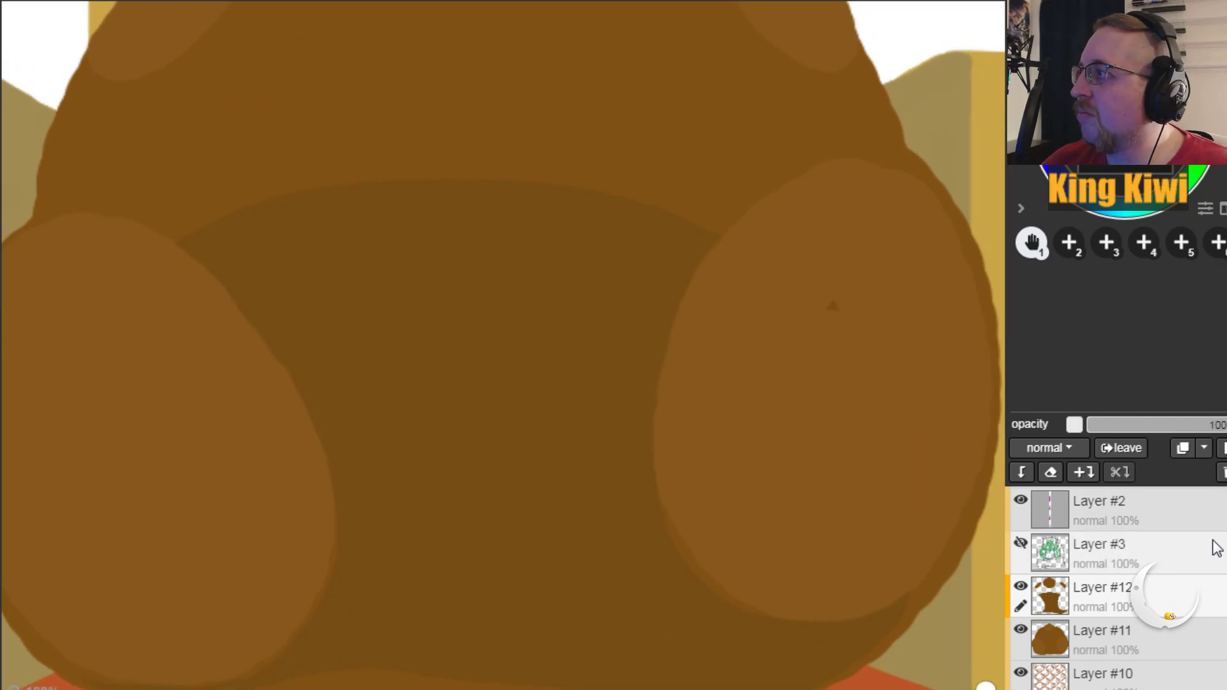
left_click(1224, 447)
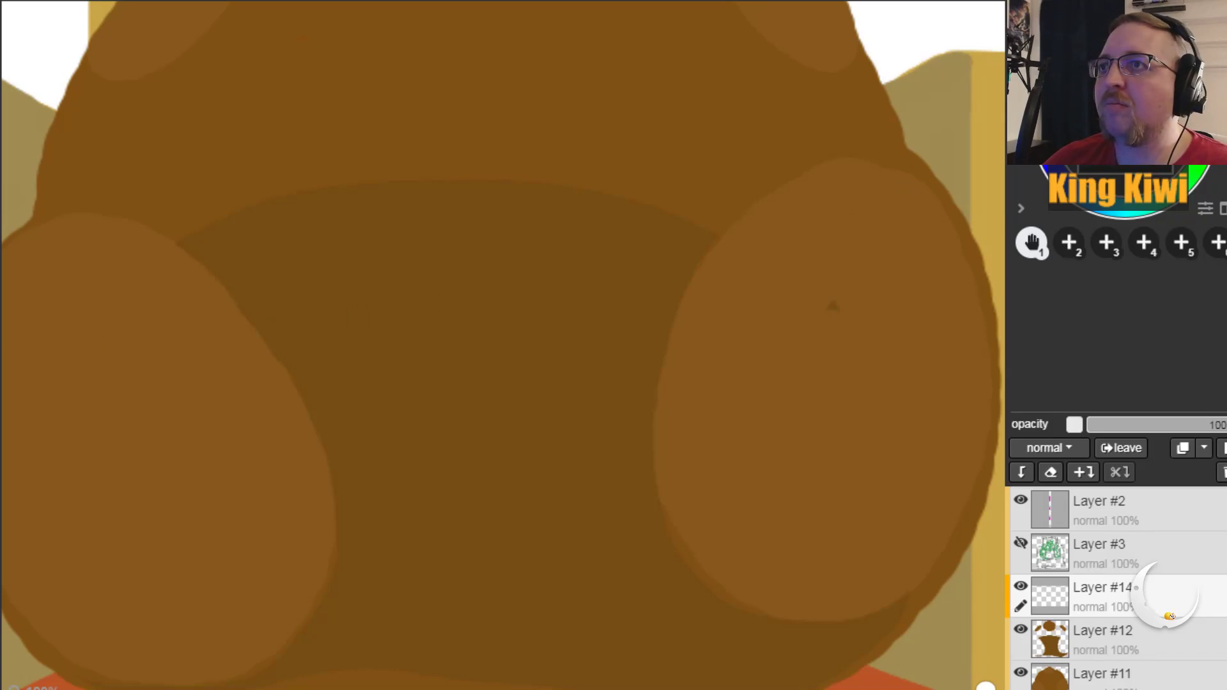
key("b")
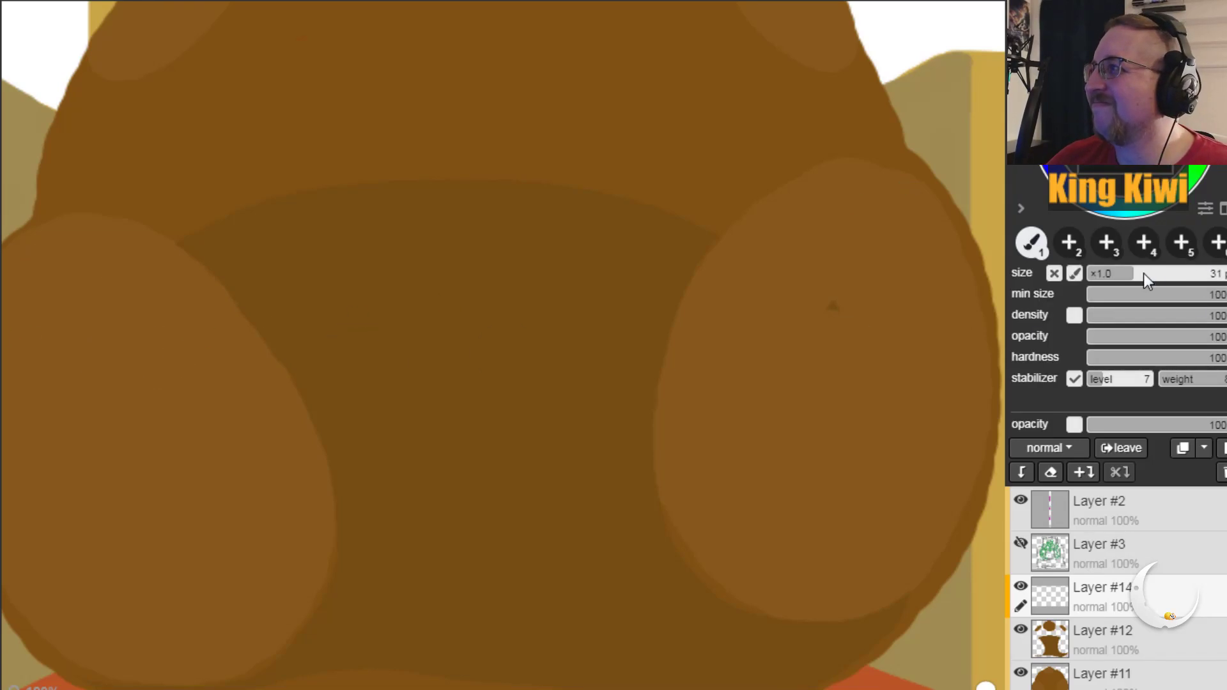
left_click(1114, 272)
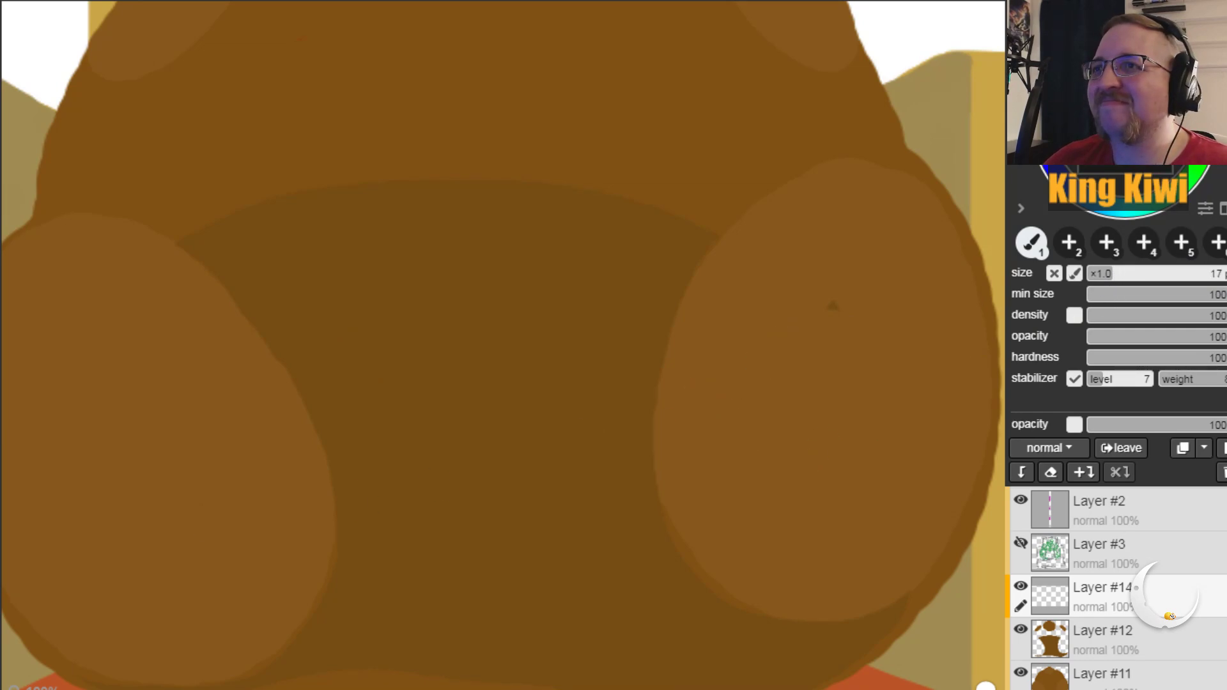
key("e")
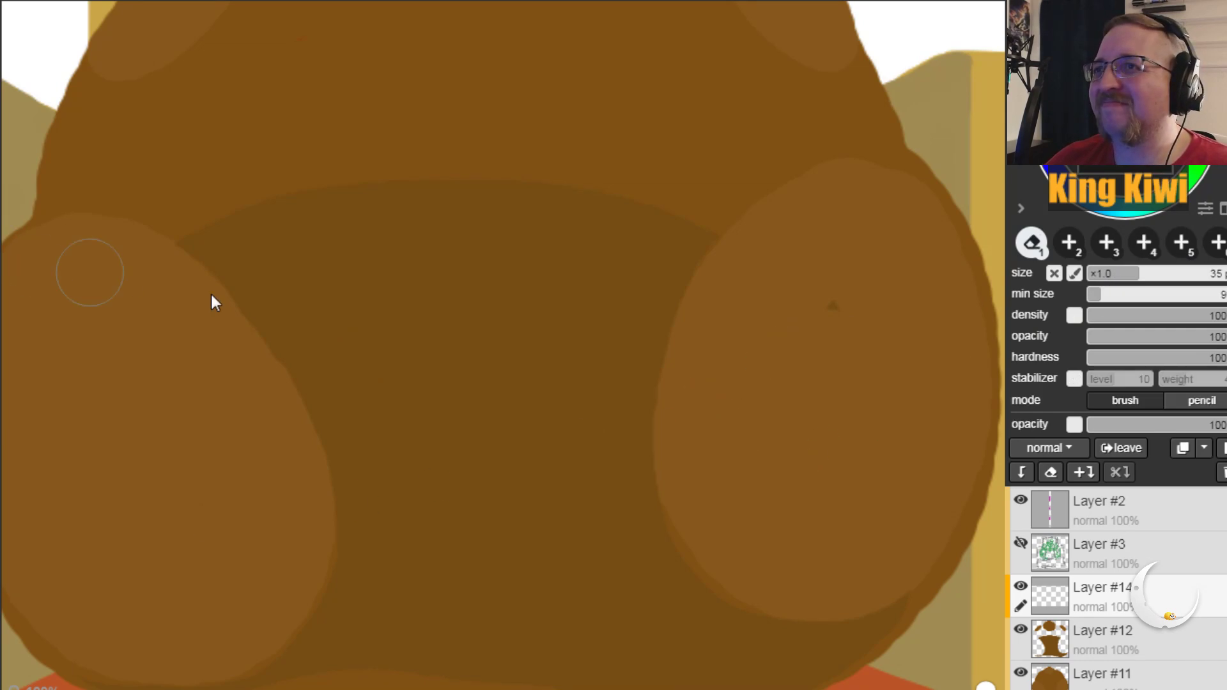
left_click(1105, 639)
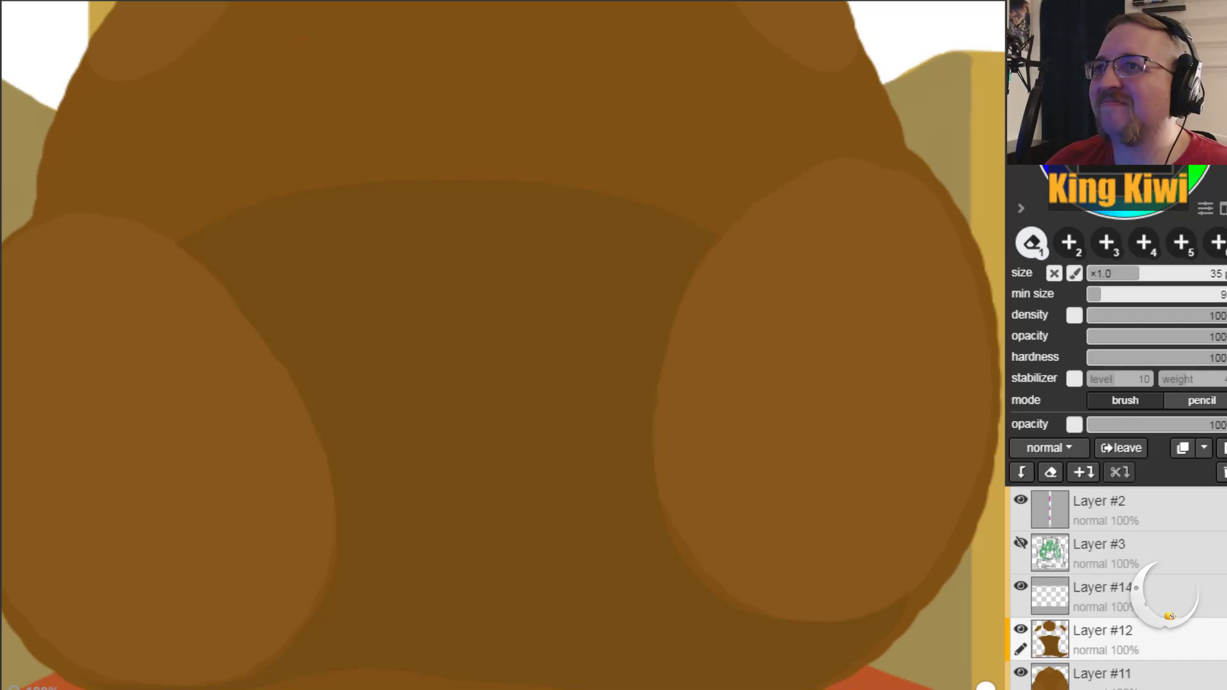
key("b")
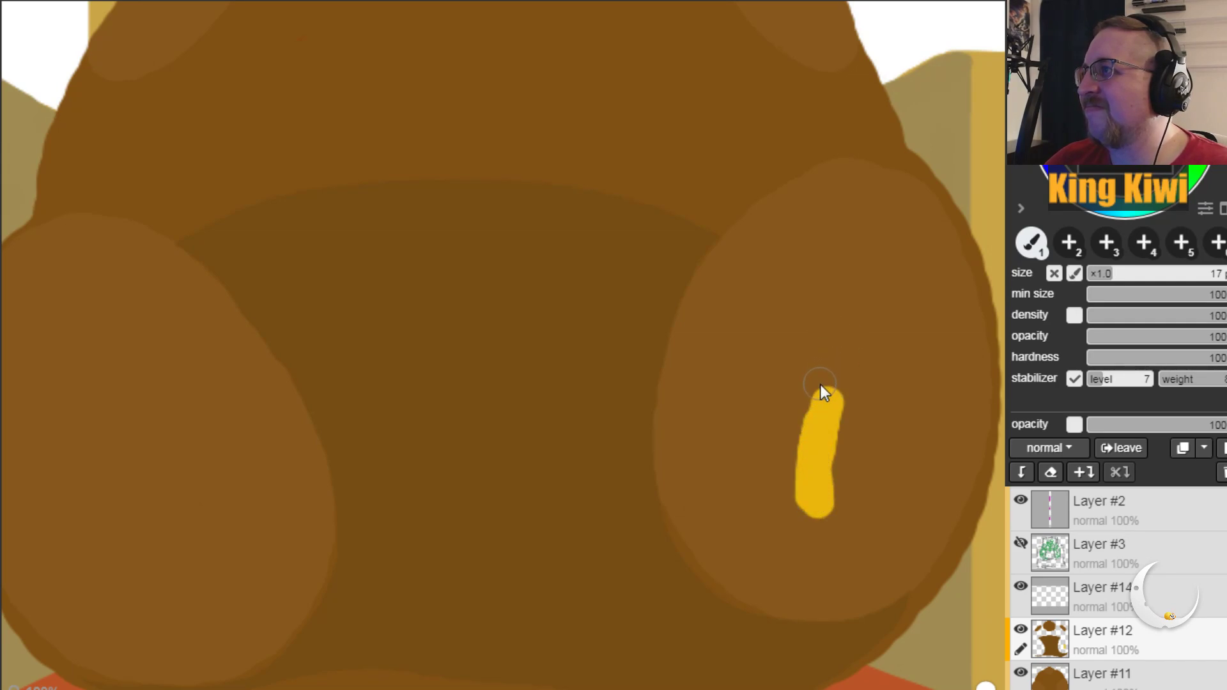
left_click_drag(811, 355, 810, 342)
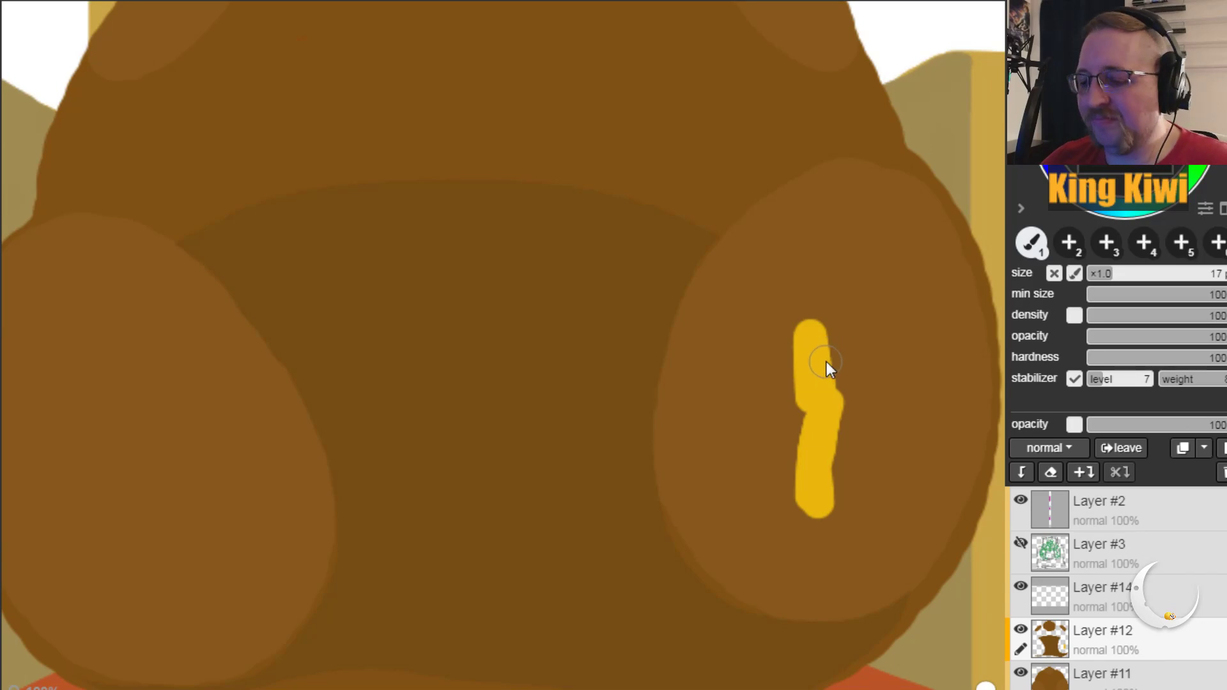
key("ctrl+z")
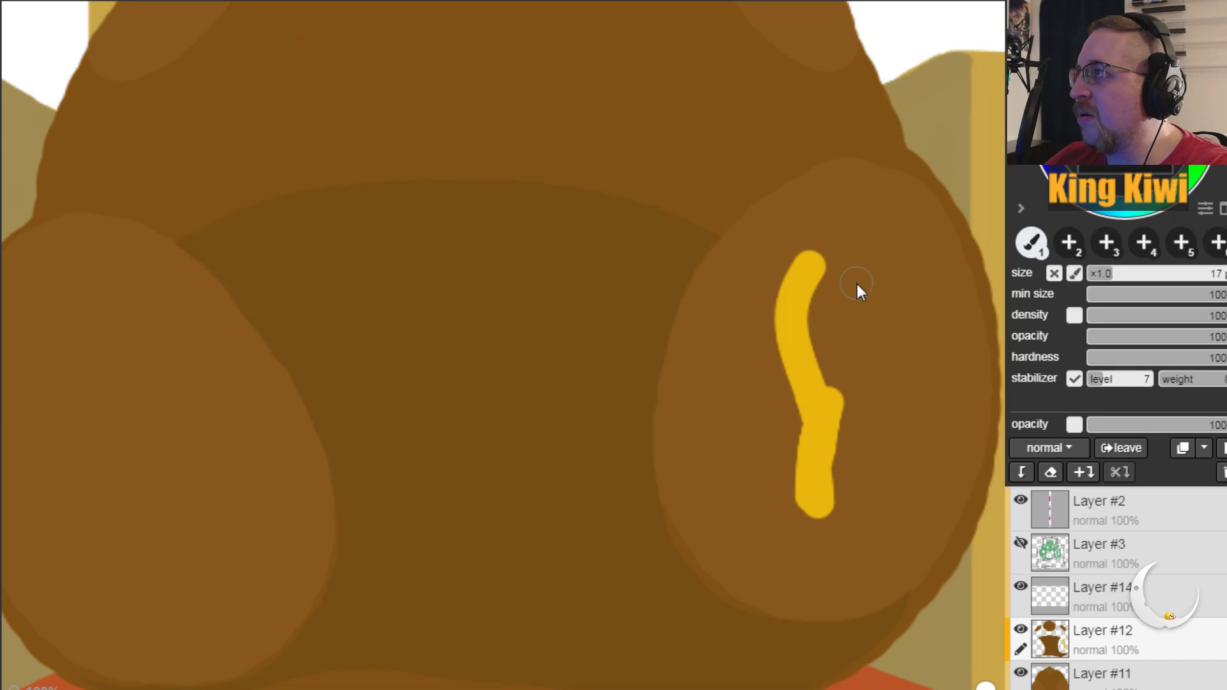
left_click_drag(857, 284, 838, 370)
key("ctrl+z")
left_click_drag(868, 262, 843, 312)
left_click_drag(832, 381, 831, 397)
key("ctrl+z")
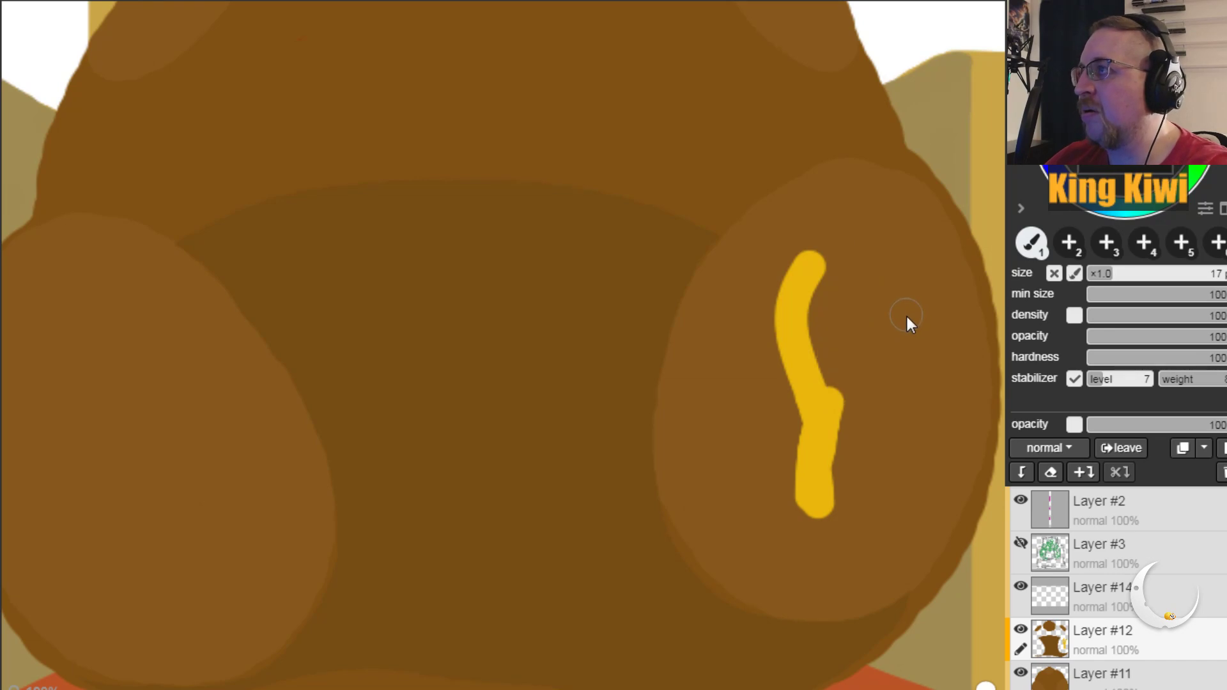
key("ctrl+z")
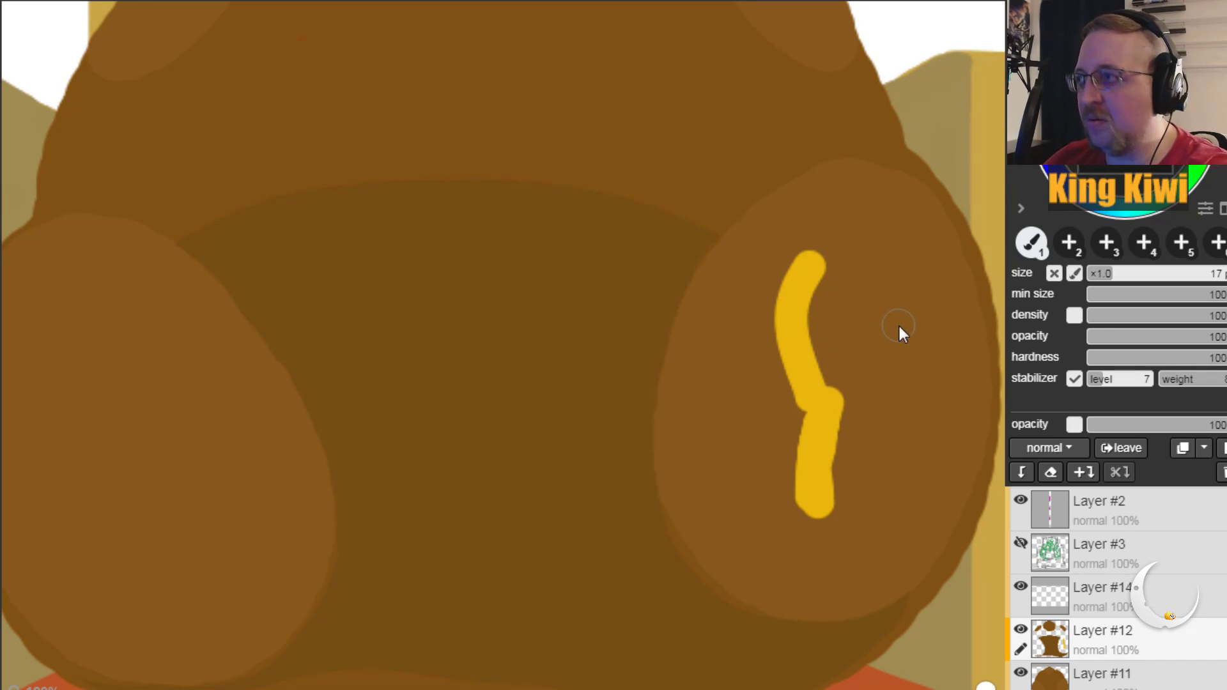
key("ctrl+z")
key("ctrl+z")
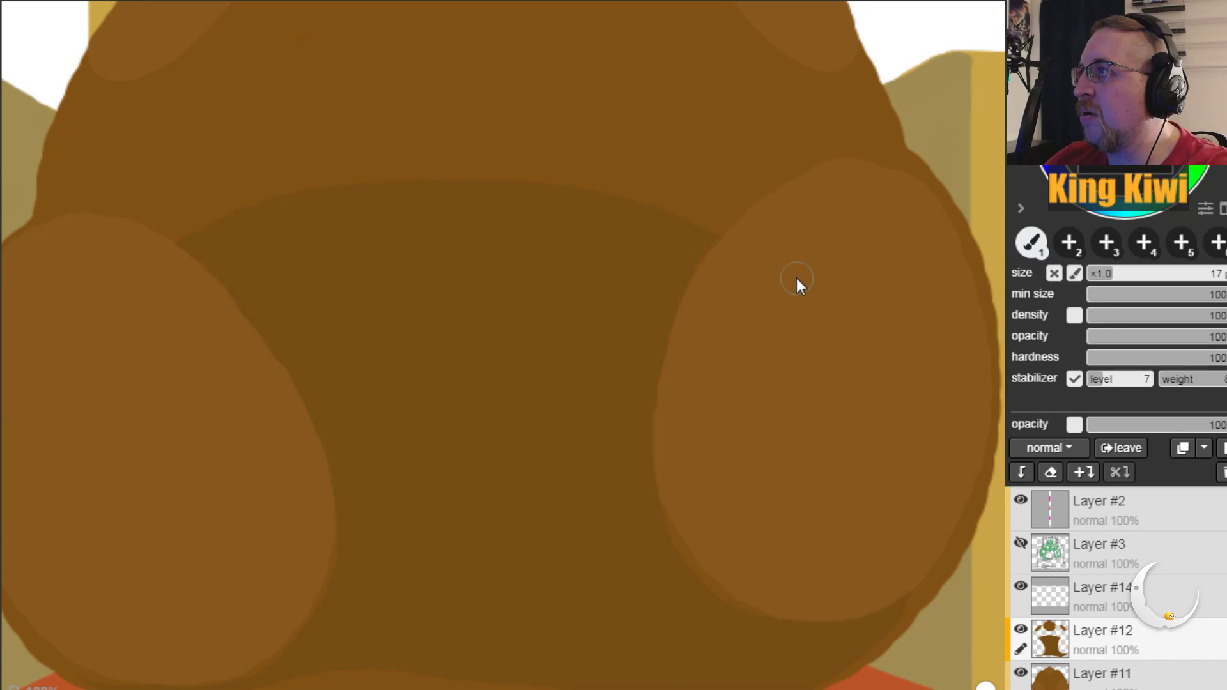
Step: Paint a yellow three-toed foot on each leg circle with the 17 px brush and move Layer #12 above Layer #14
left_click_drag(775, 262, 829, 333)
key("ctrl+z")
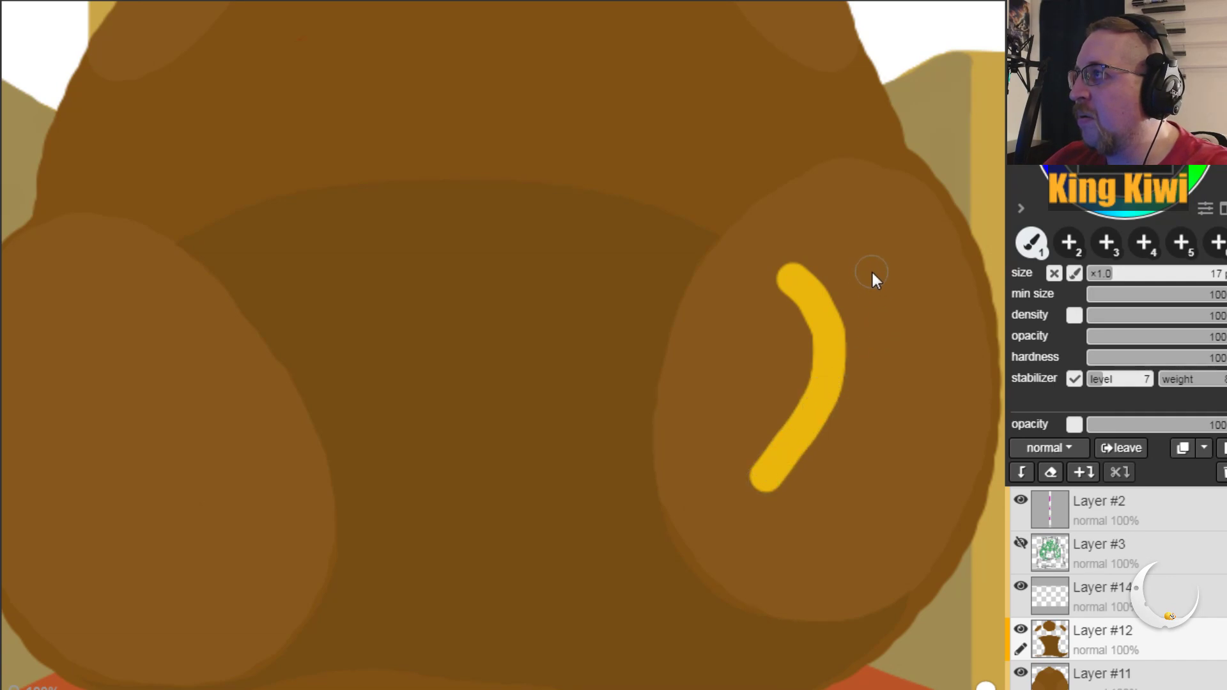
key("ctrl+z")
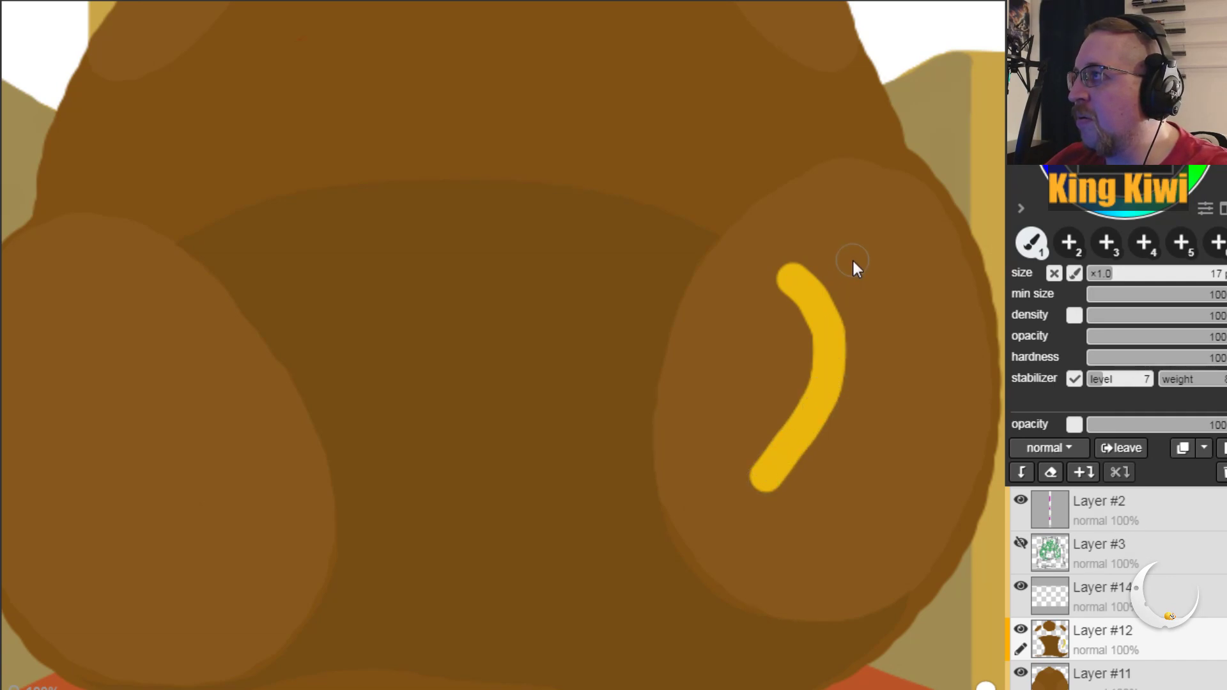
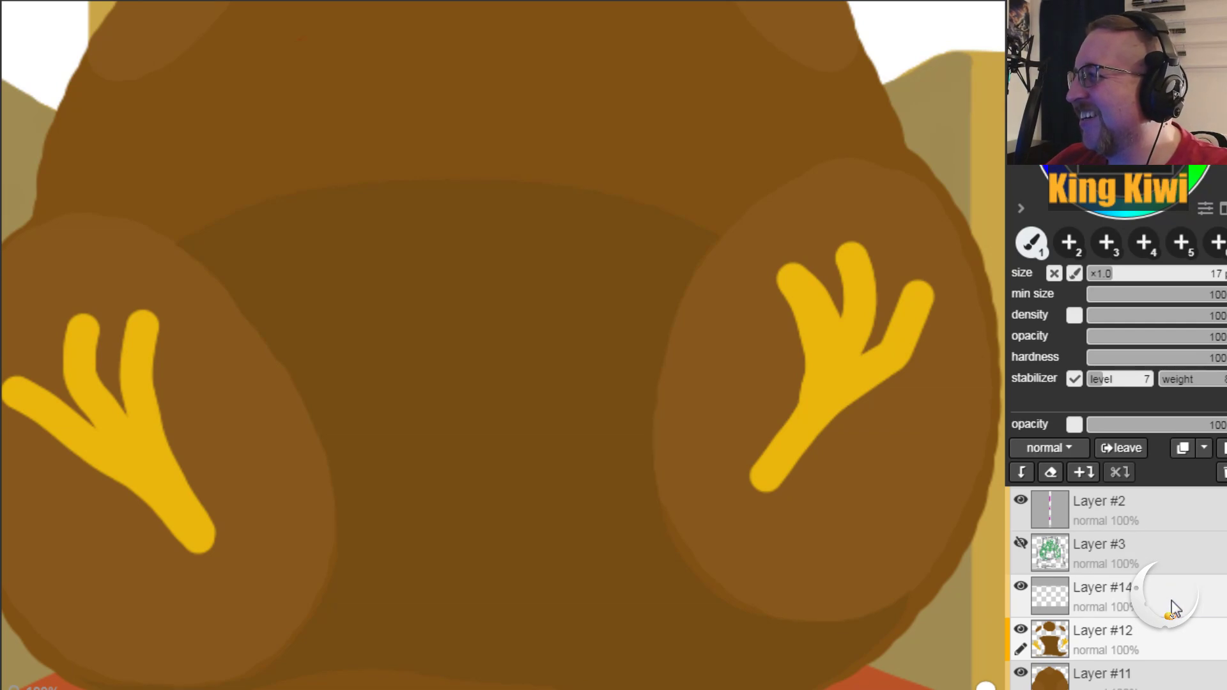
left_click_drag(1168, 633, 1167, 595)
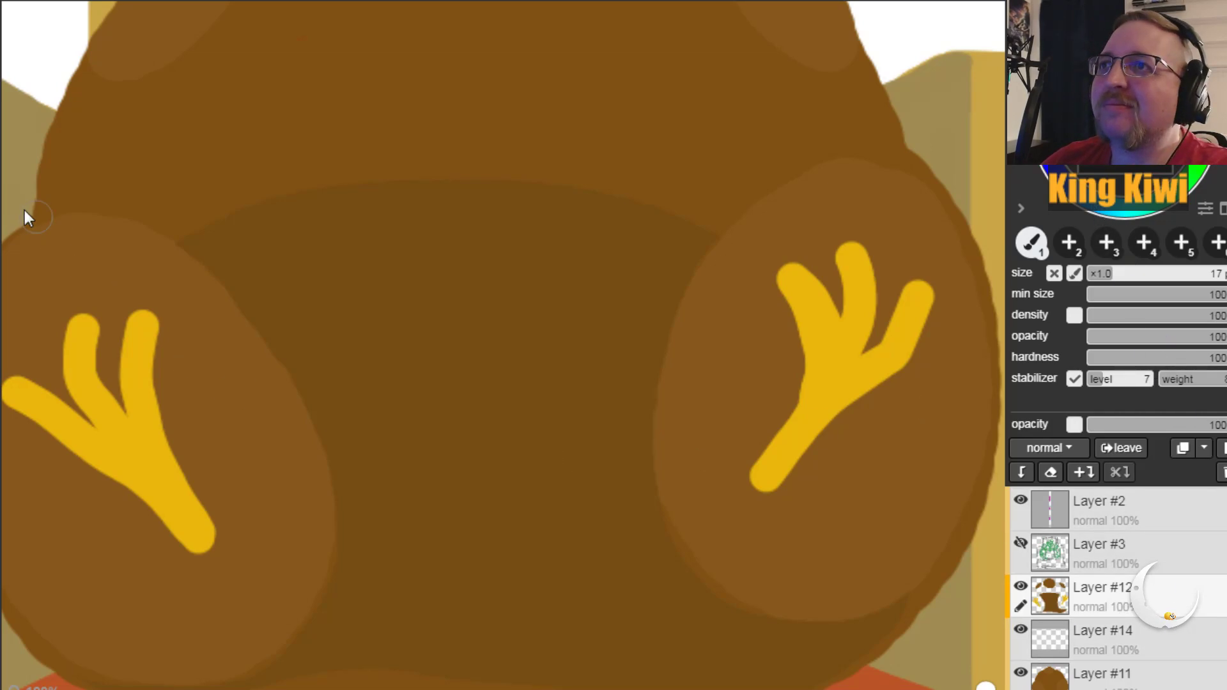
Step: Paint small pale yellow claws on the three front toes of the right-hand foot on Layer #14, using an 8 px brush
left_click_drag(1106, 272, 1098, 274)
left_click(783, 269)
left_click(1100, 630)
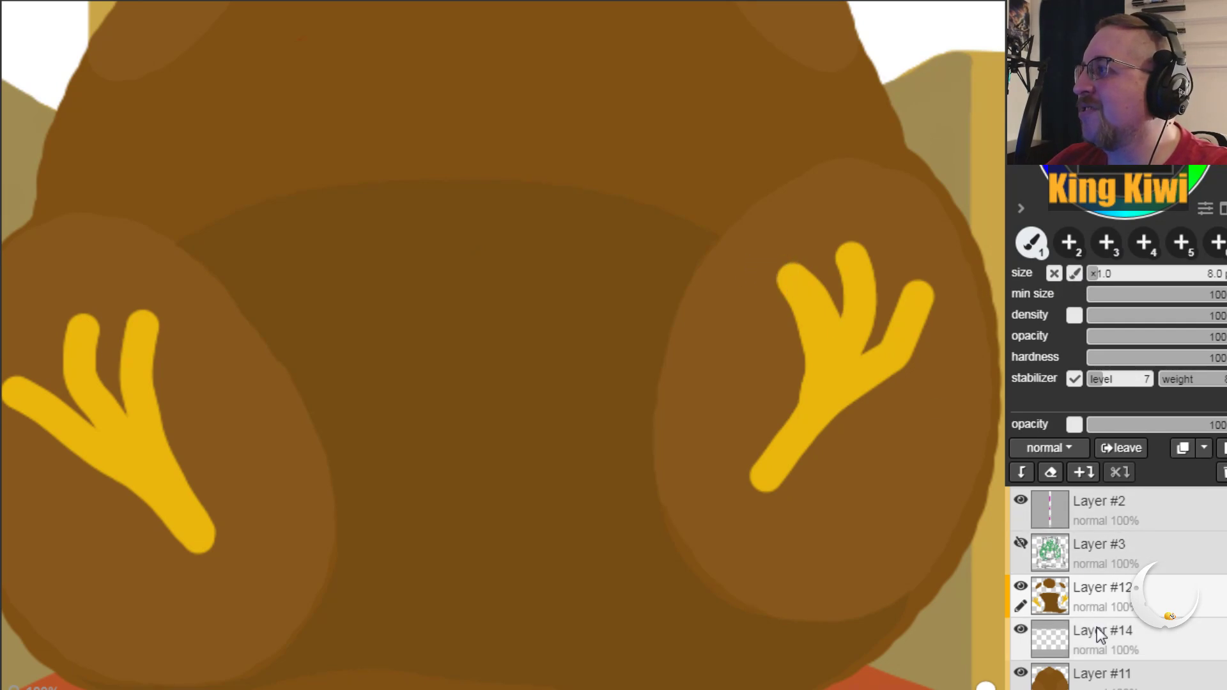
left_click(791, 272)
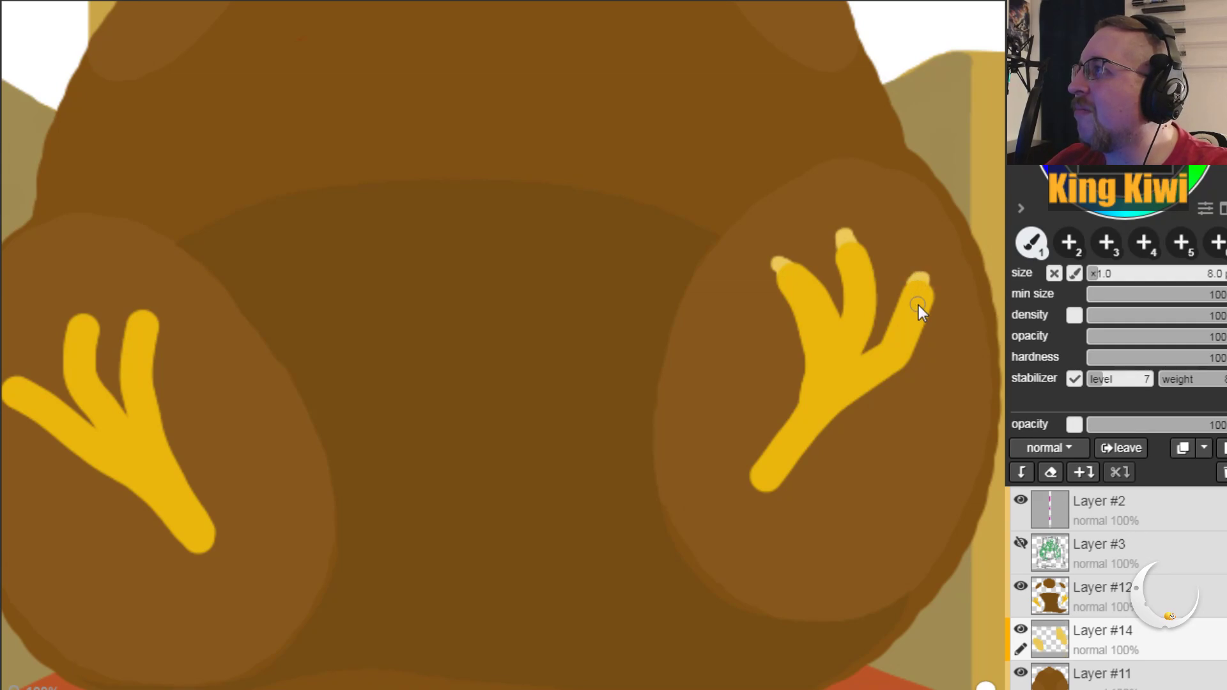
left_click_drag(927, 279, 922, 281)
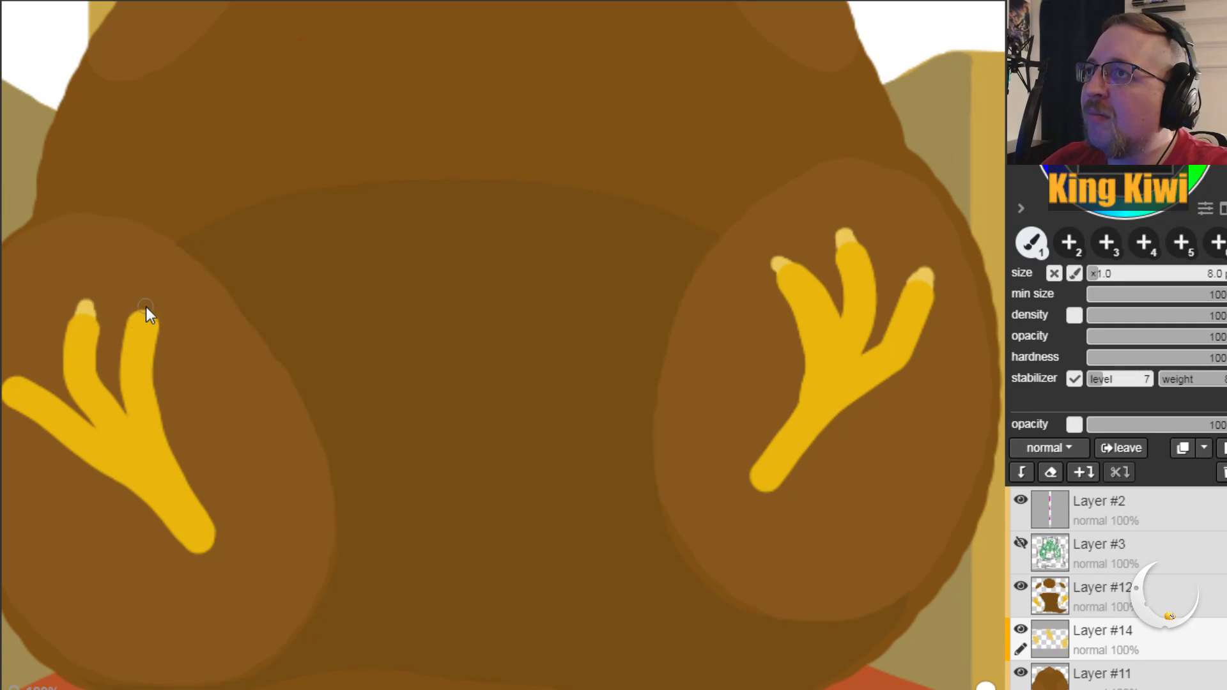
Step: Paint matching pale claws on the left-hand foot's three front toes and on the rear toe of both feet
left_click_drag(146, 307, 140, 309)
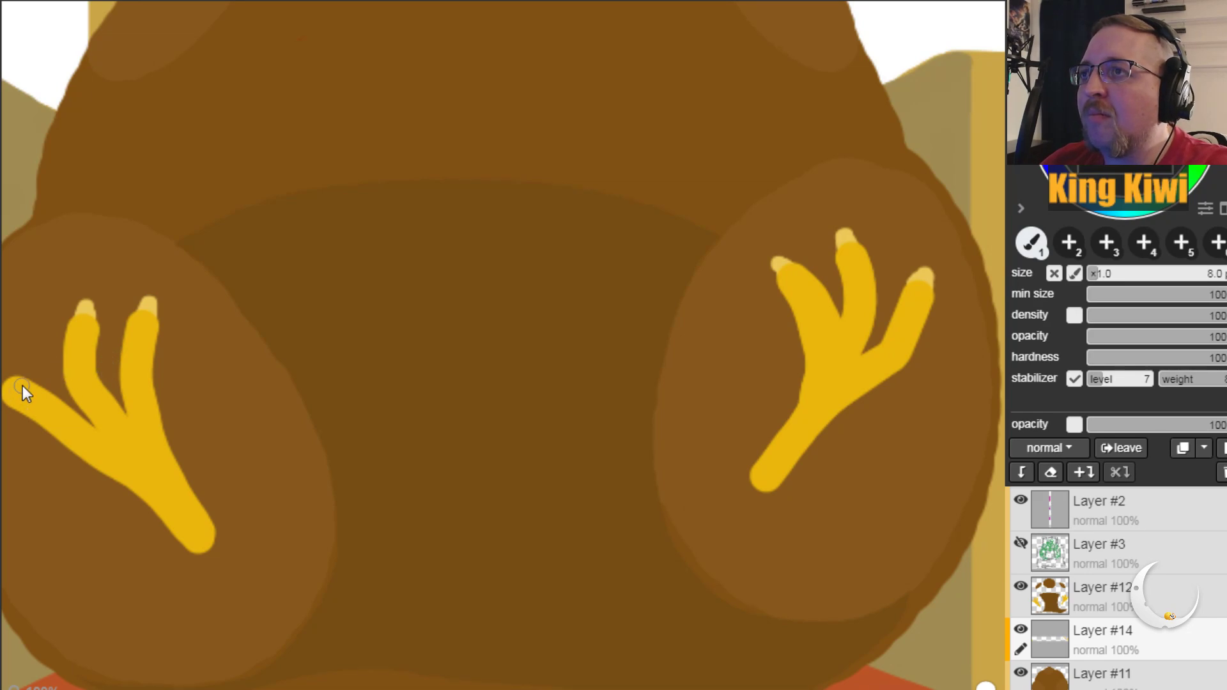
mouse_move(14, 387)
left_mouse_down()
mouse_move(42, 347)
mouse_move(77, 376)
left_mouse_up()
key("h")
key("ctrl+z")
key("b")
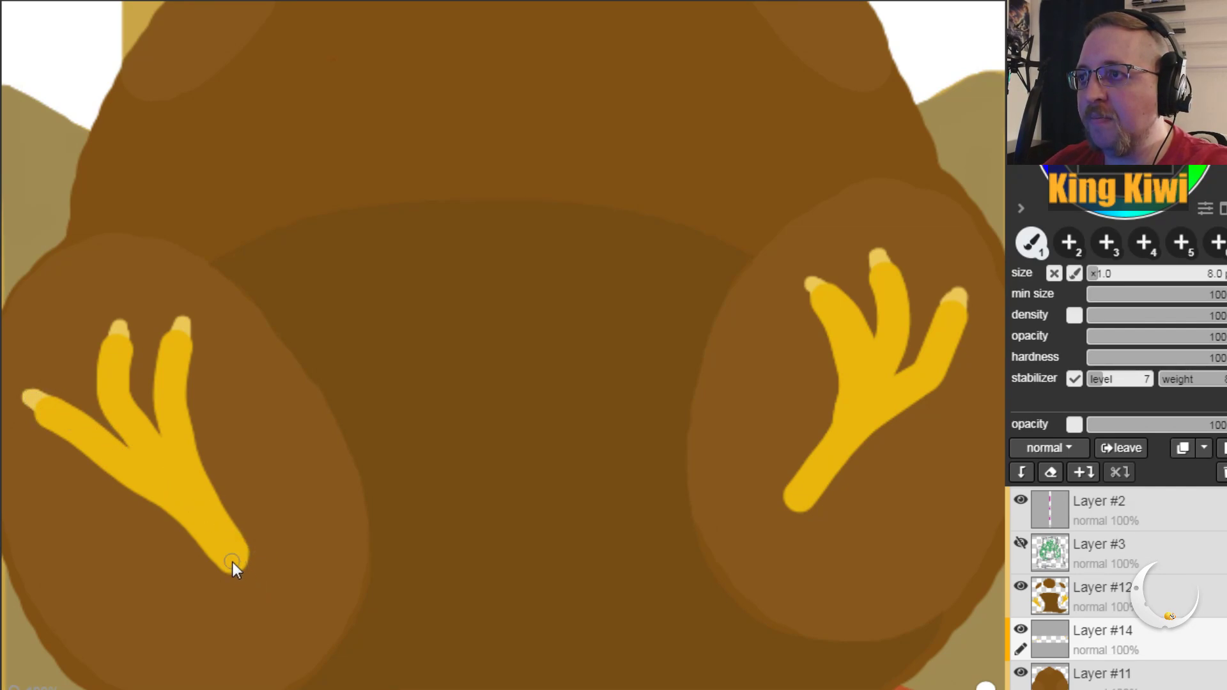
left_click_drag(247, 575, 240, 564)
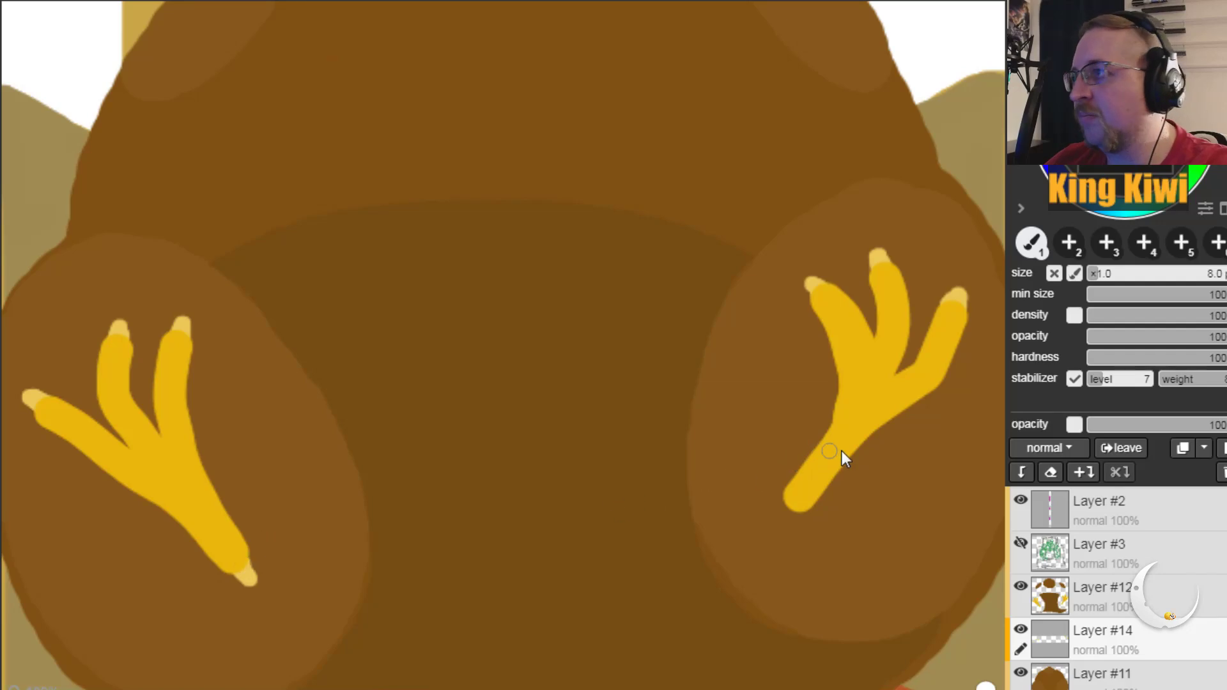
left_click_drag(787, 512, 791, 506)
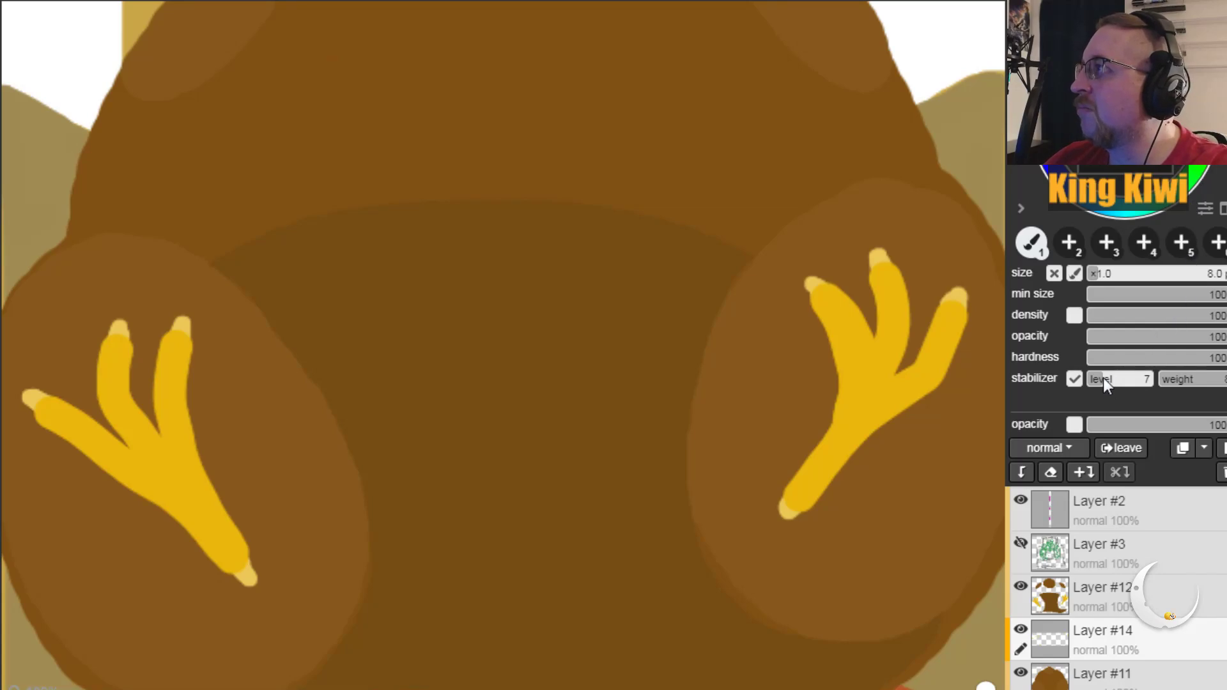
Step: Draw thin dark crease lines across the toes and soles of both feet on Layer #12, using a 1 px brush at 33% opacity
left_click(1104, 335)
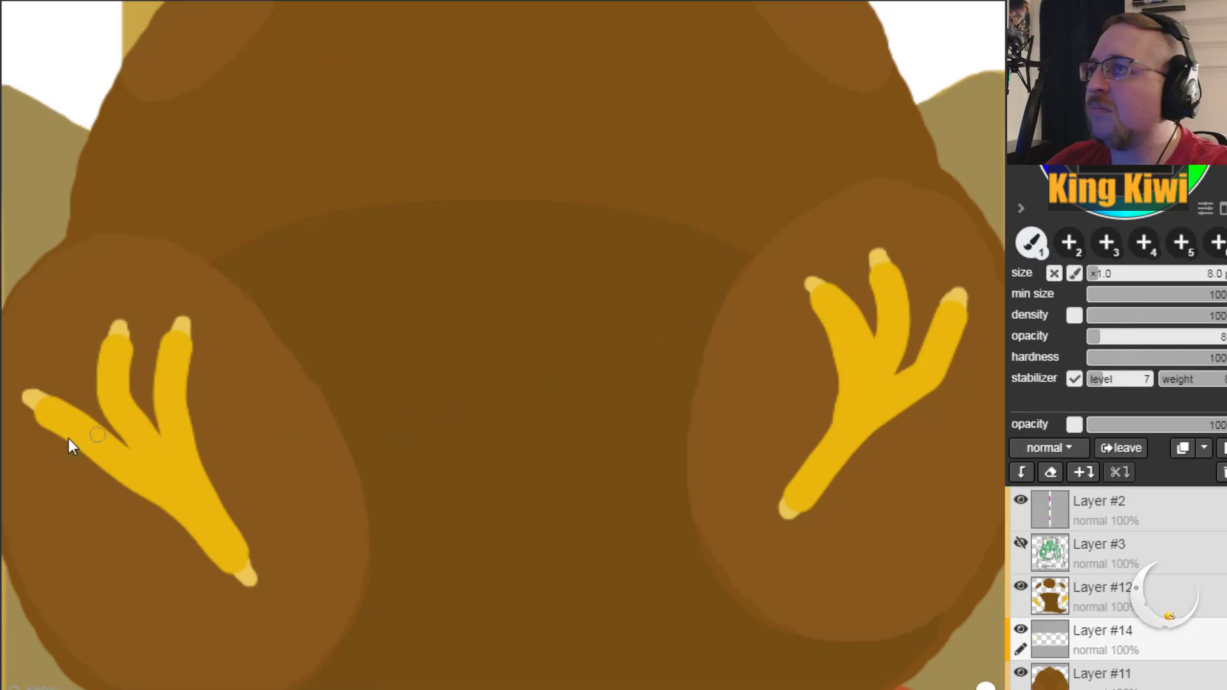
left_click(1091, 271)
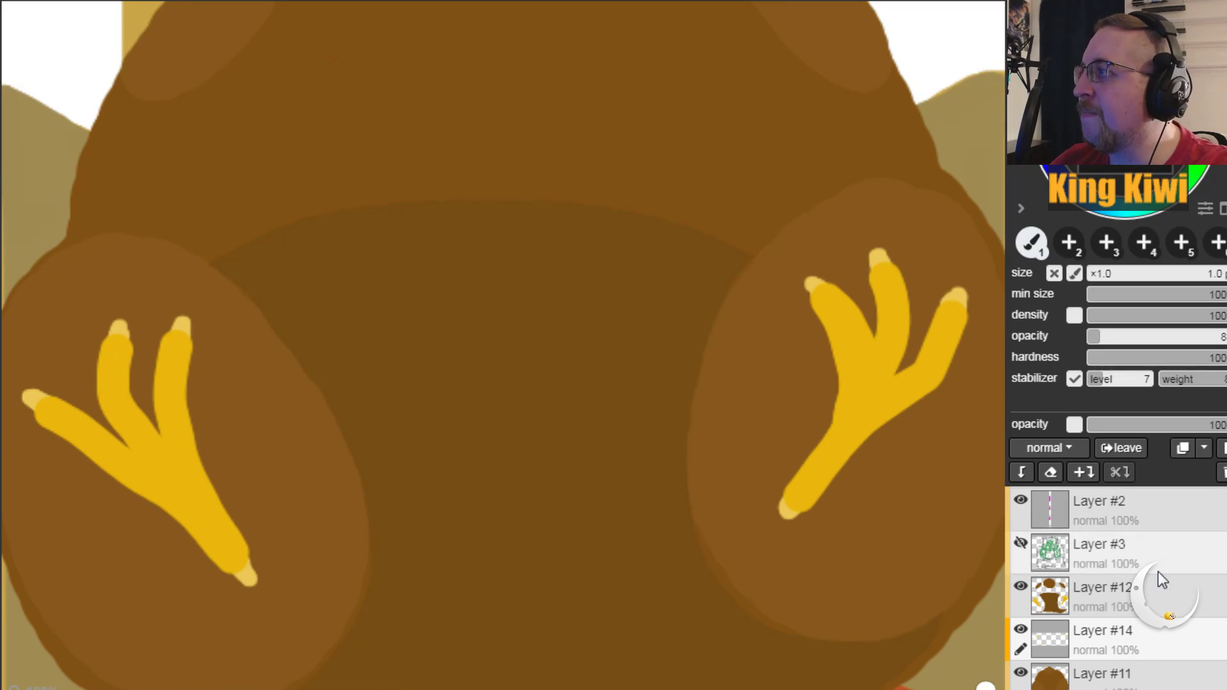
left_click_drag(1107, 335, 1137, 338)
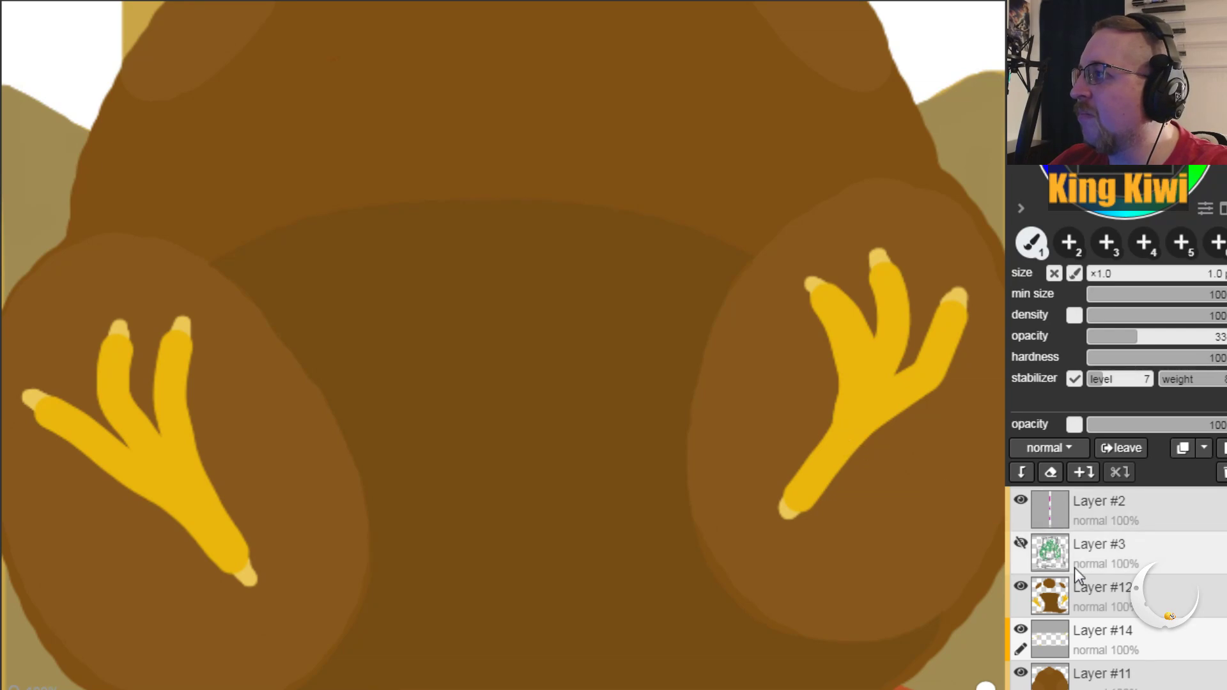
left_click_drag(1088, 631, 1076, 566)
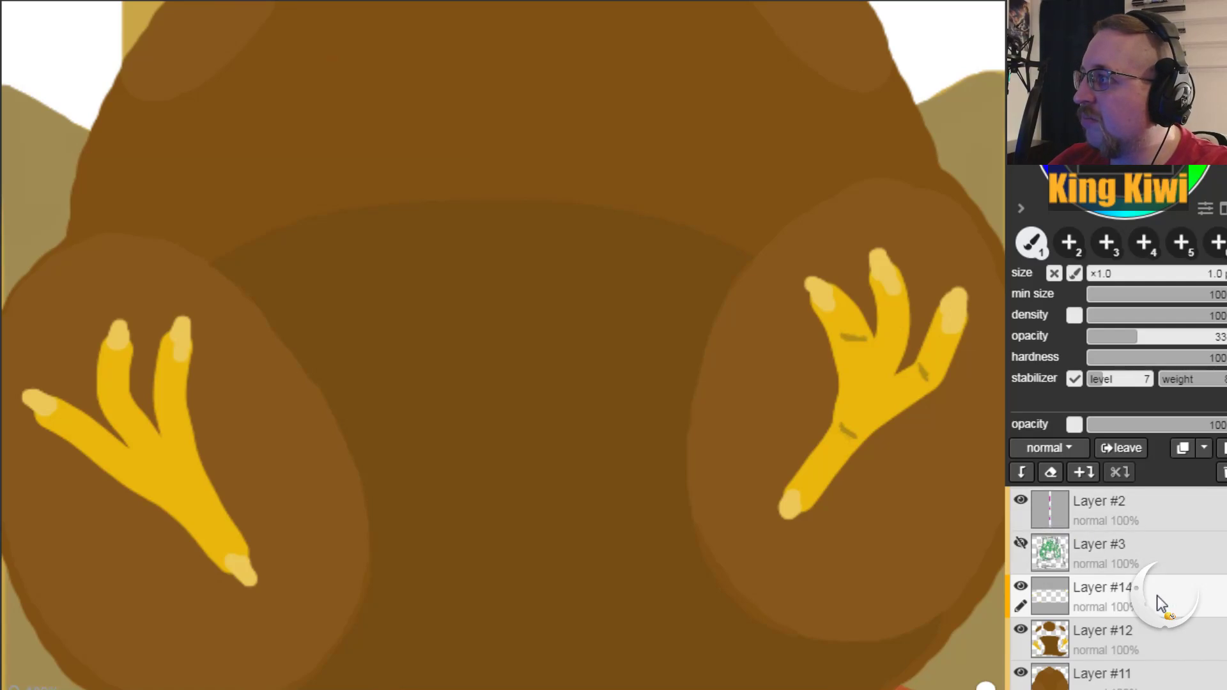
left_click_drag(1164, 600, 1151, 623)
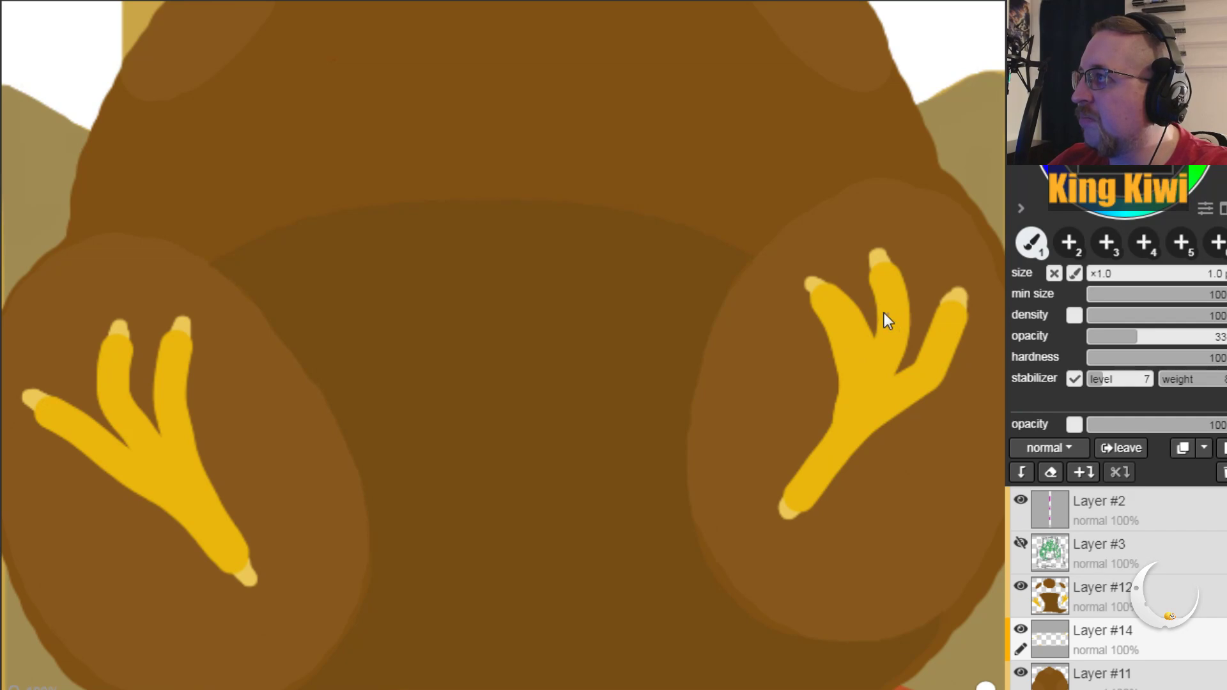
left_click(1101, 596)
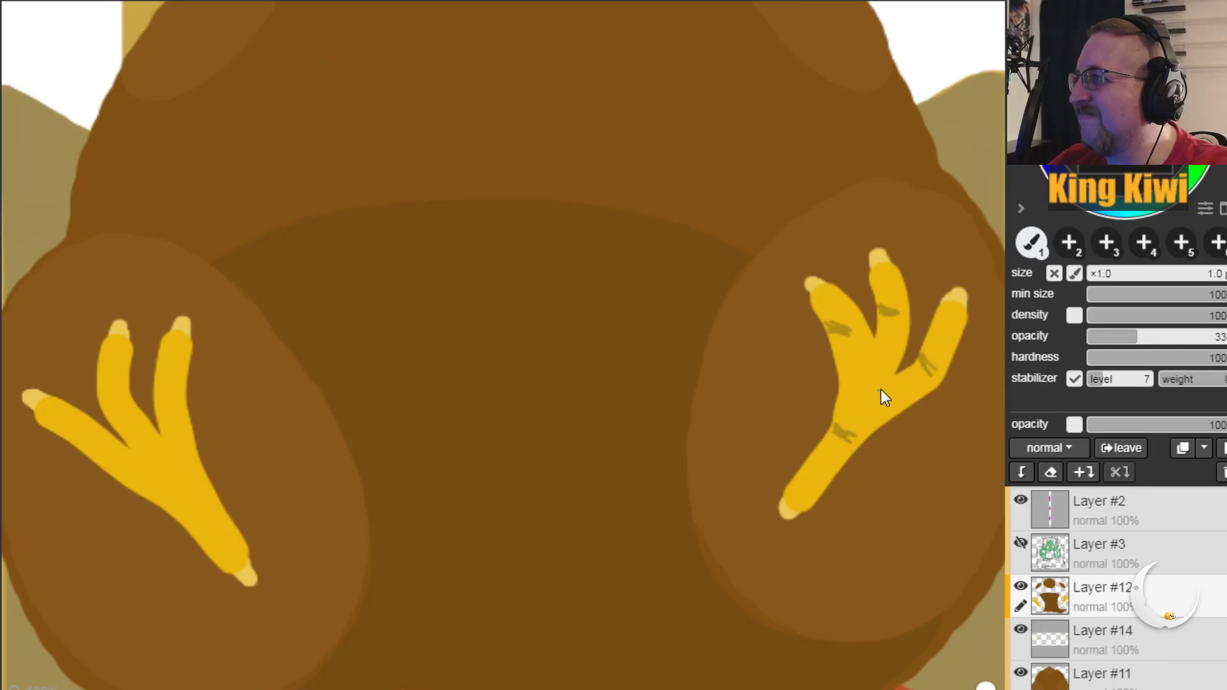
left_click_drag(894, 383, 898, 393)
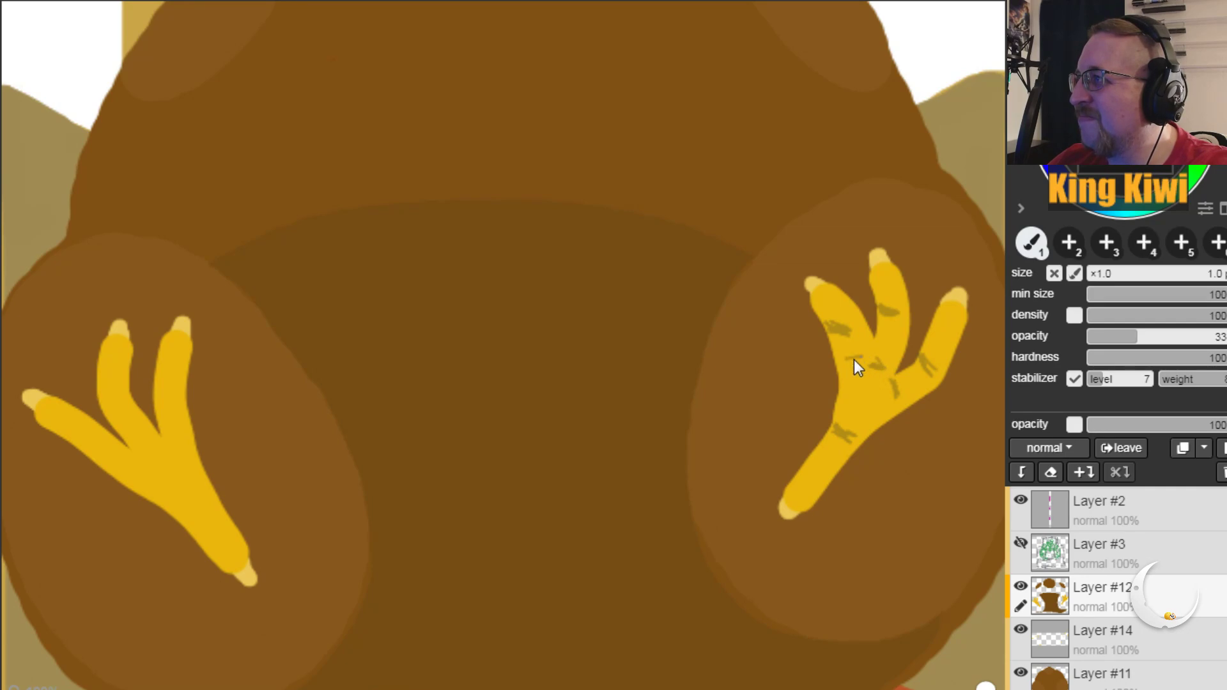
left_click_drag(139, 447, 146, 443)
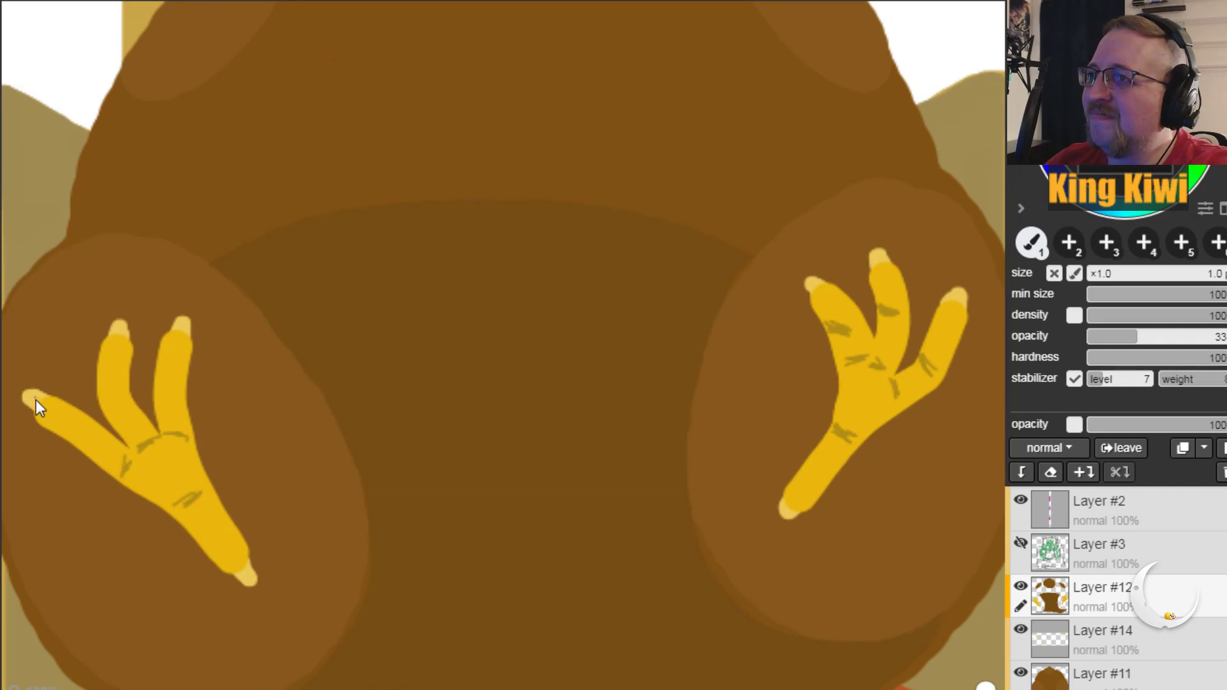
left_click_drag(156, 414, 158, 419)
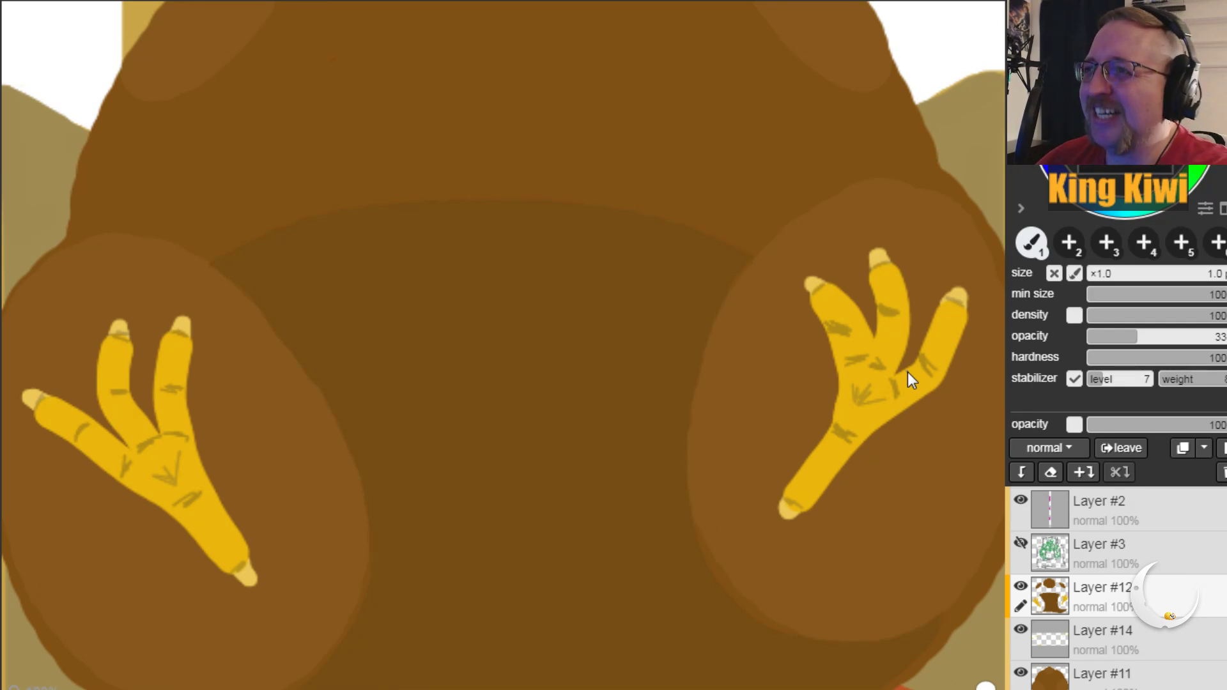
Step: Add a new empty layer directly above Layer #12
key("h")
mouse_move(444, 279)
left_mouse_down()
mouse_move(622, 498)
mouse_move(512, 488)
left_mouse_up()
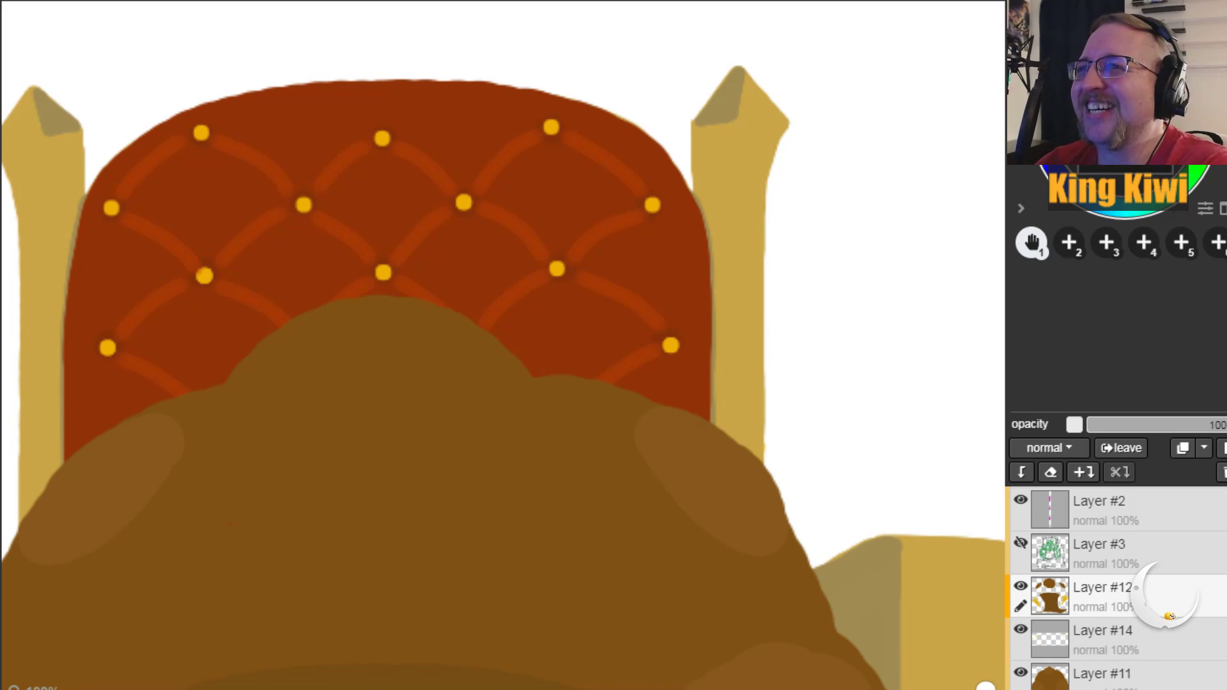
key("b")
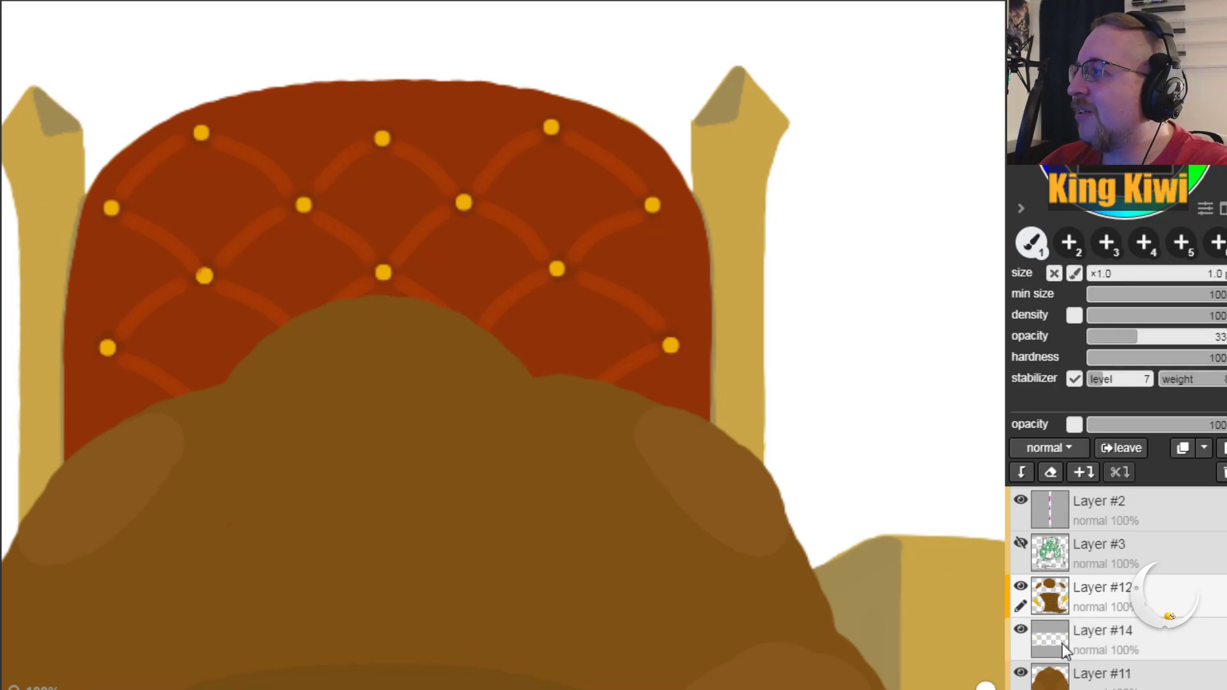
left_click_drag(1085, 647, 1098, 596)
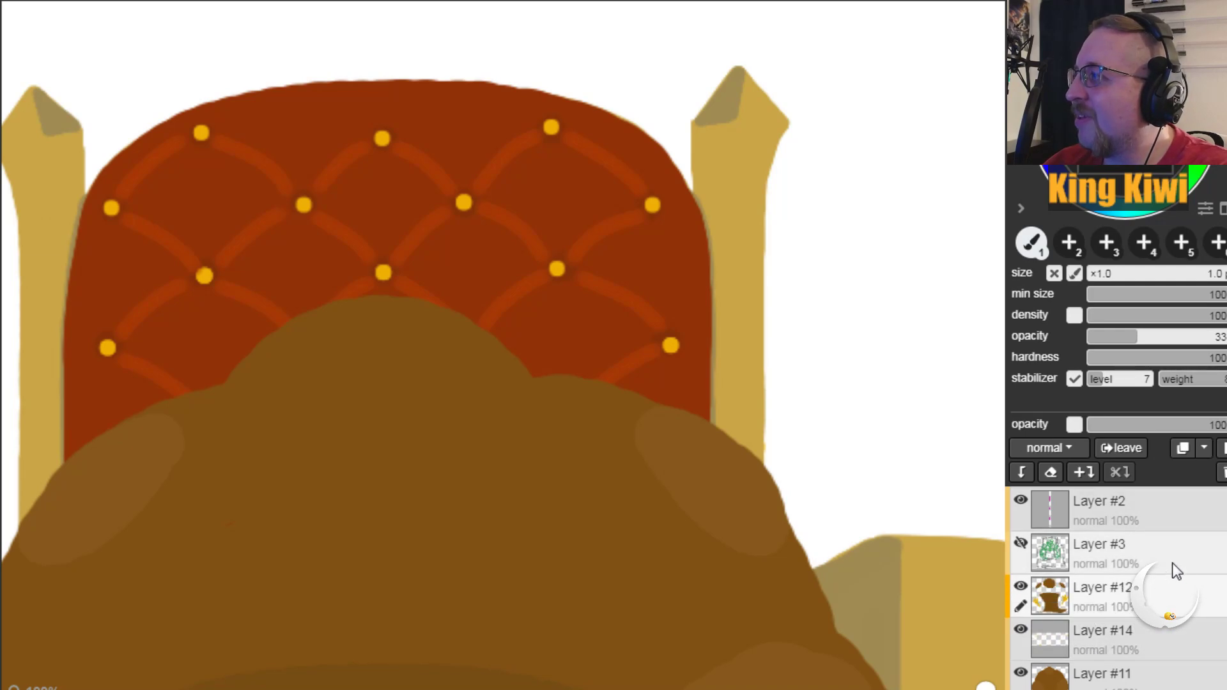
left_click(1222, 447)
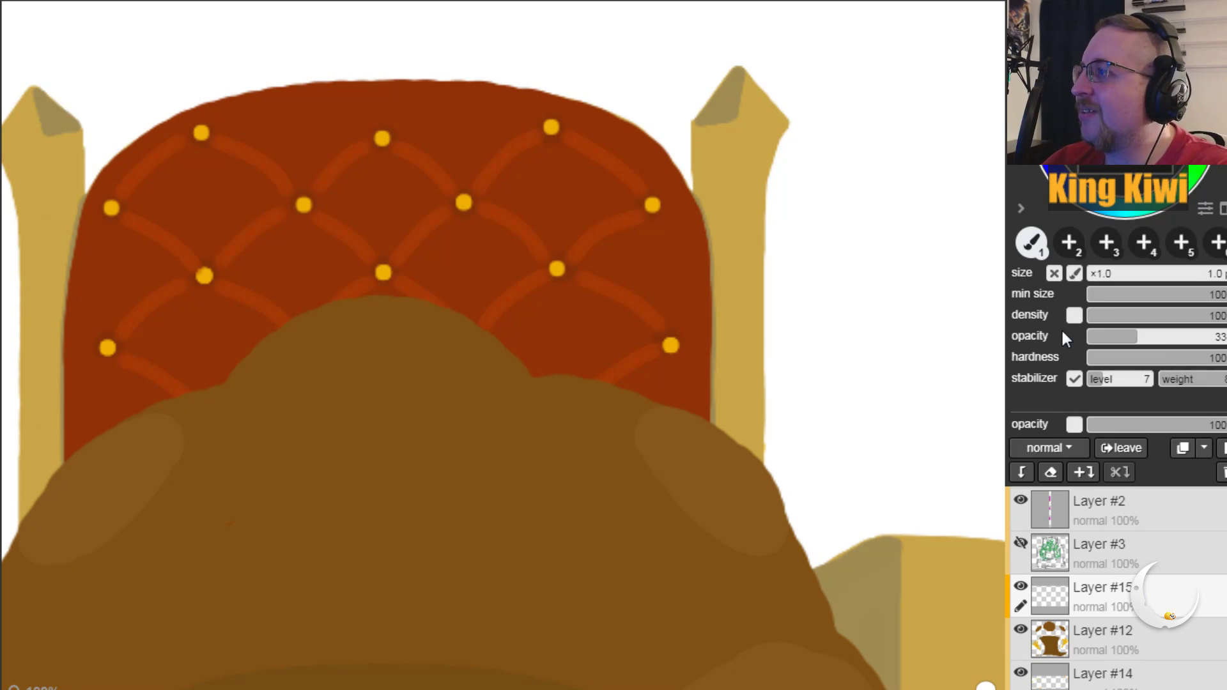
Step: Paint a long vertical beak line from the head down to the belly in the feet's yellow, using a 5 px brush at 100% opacity
key("h")
left_click_drag(105, 392, 215, 120)
key("i")
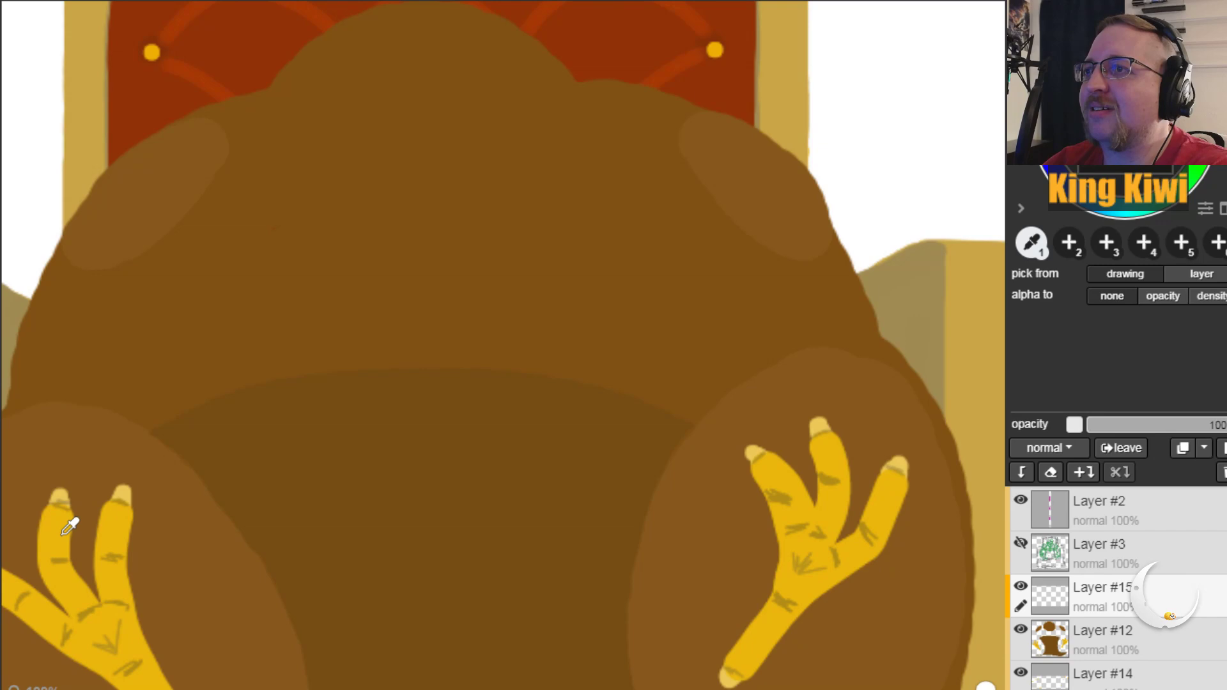
key("b")
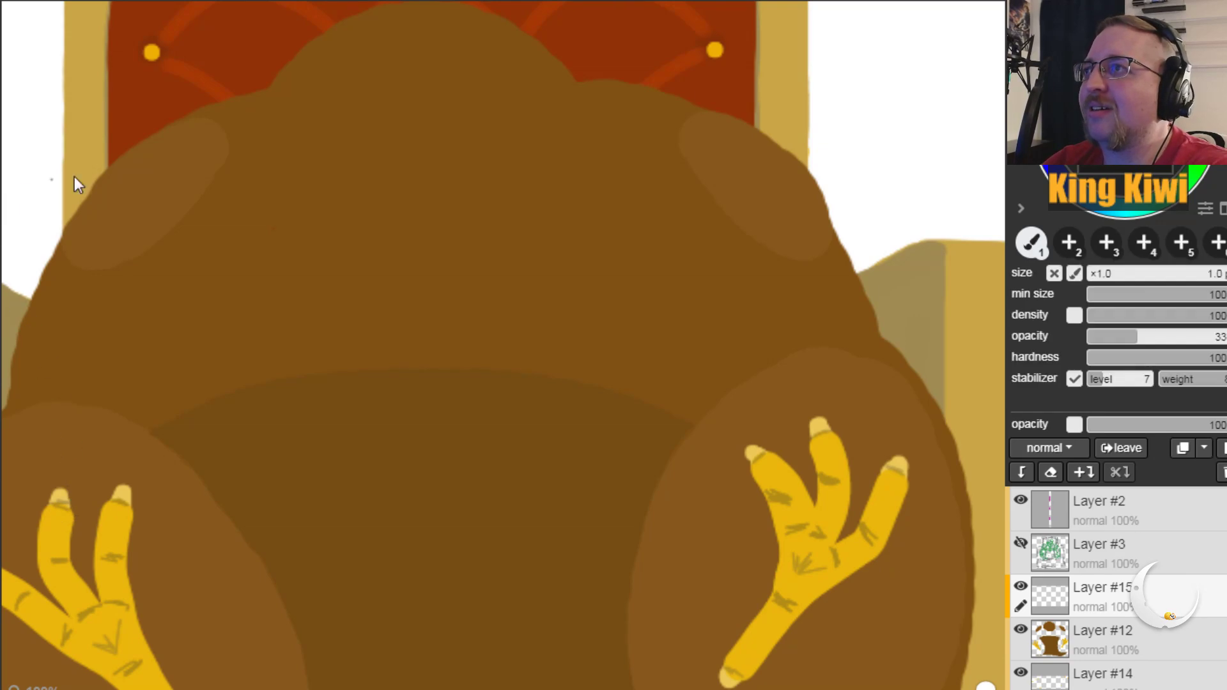
left_click(1103, 272)
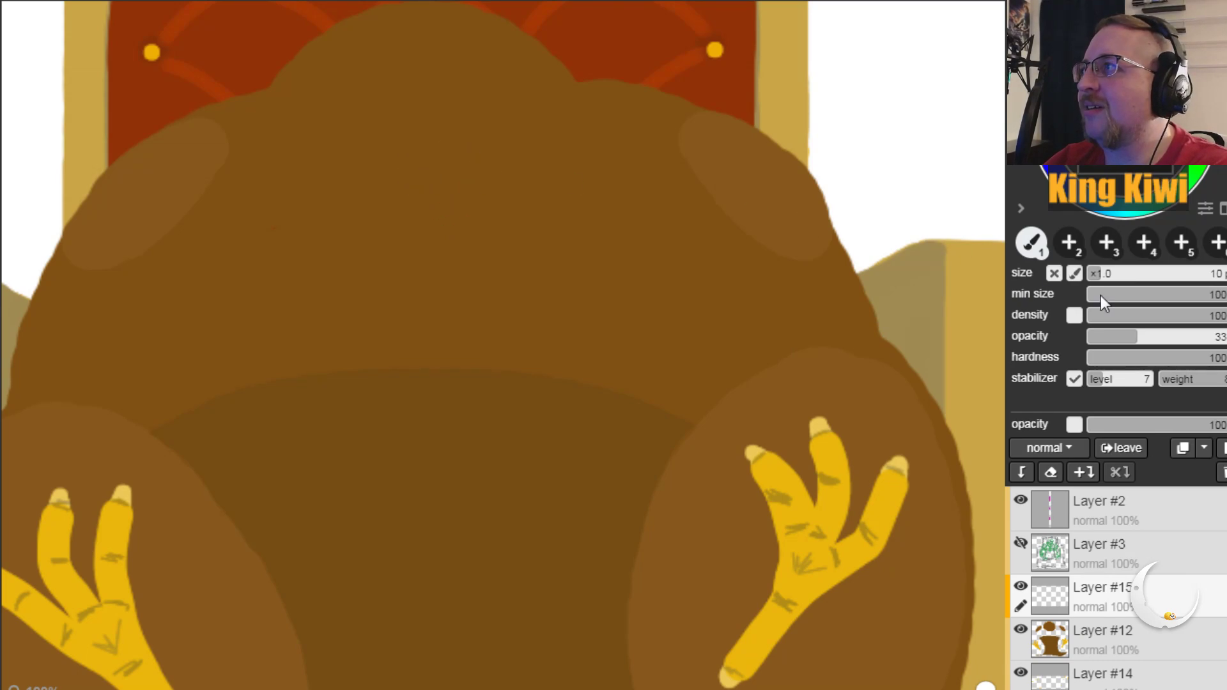
left_click(1095, 275)
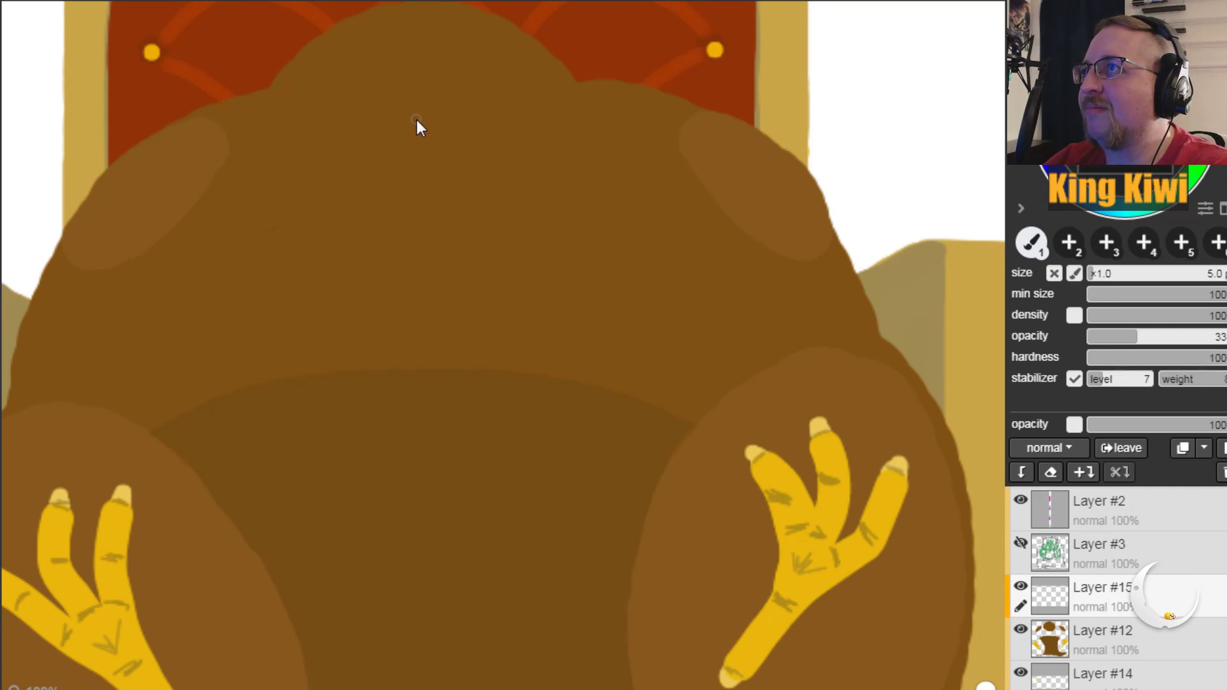
left_click_drag(425, 115, 439, 397)
left_click_drag(425, 107, 427, 298)
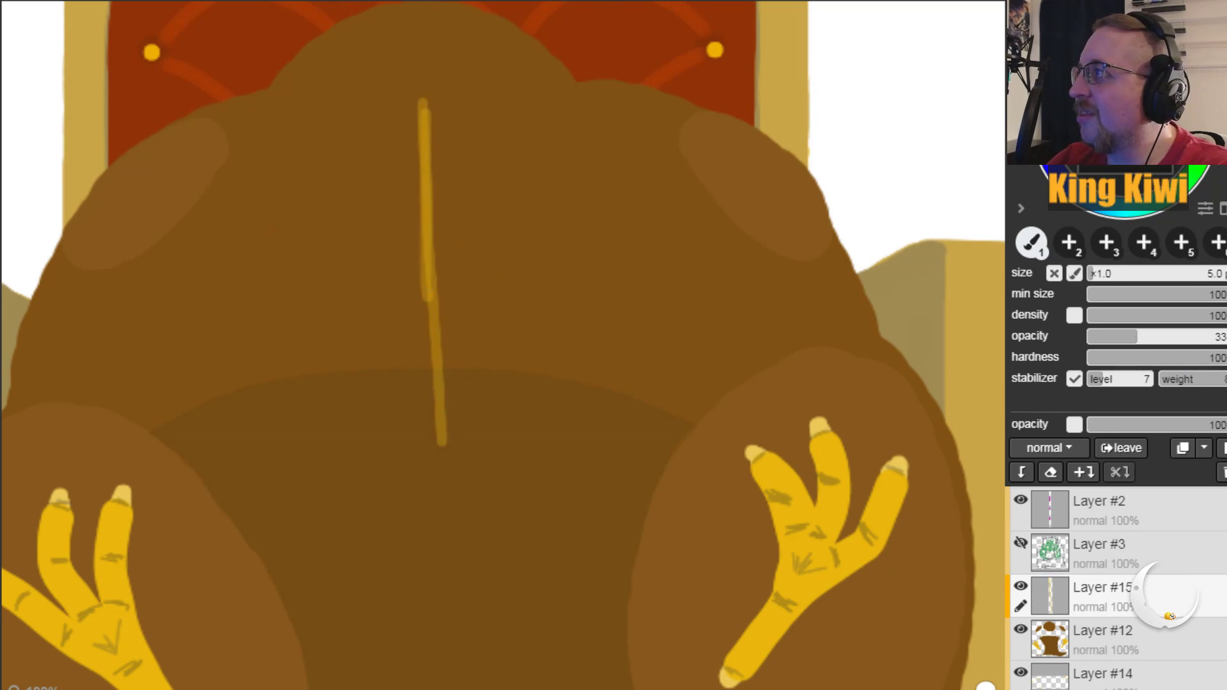
left_click(1215, 337)
left_click_drag(424, 101, 438, 382)
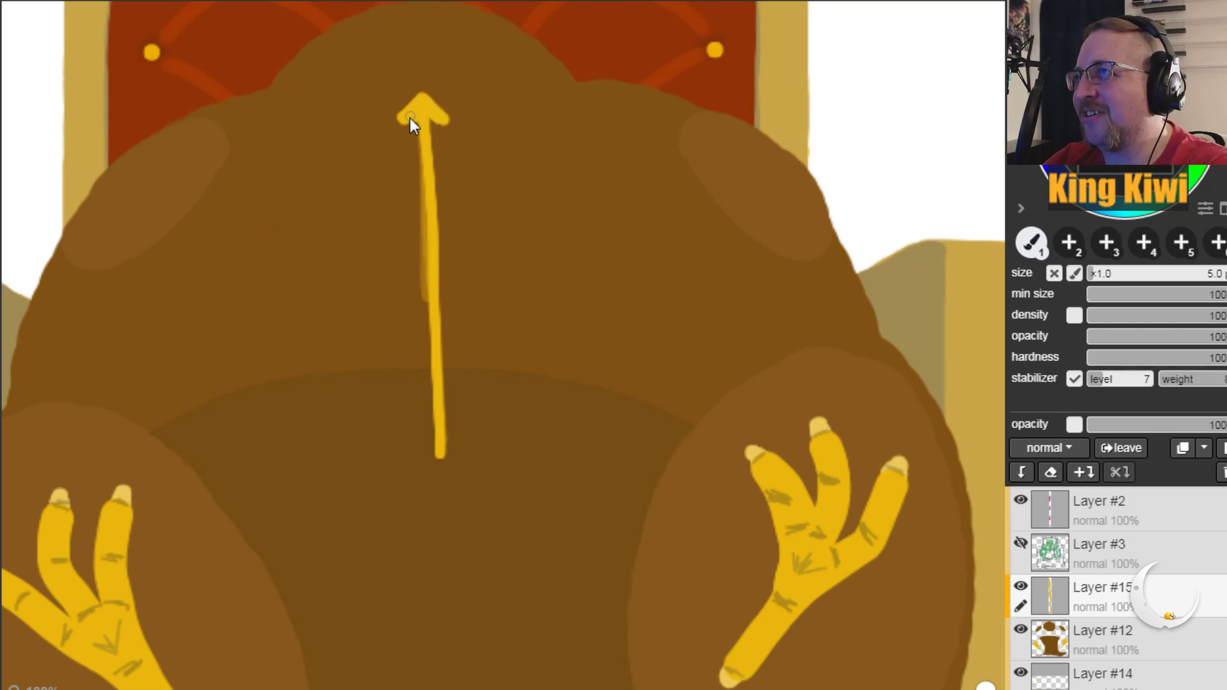
Step: Outline both sides of the beak tapering down to its tip and fill the gaps with solid yellow
left_click_drag(408, 173, 419, 319)
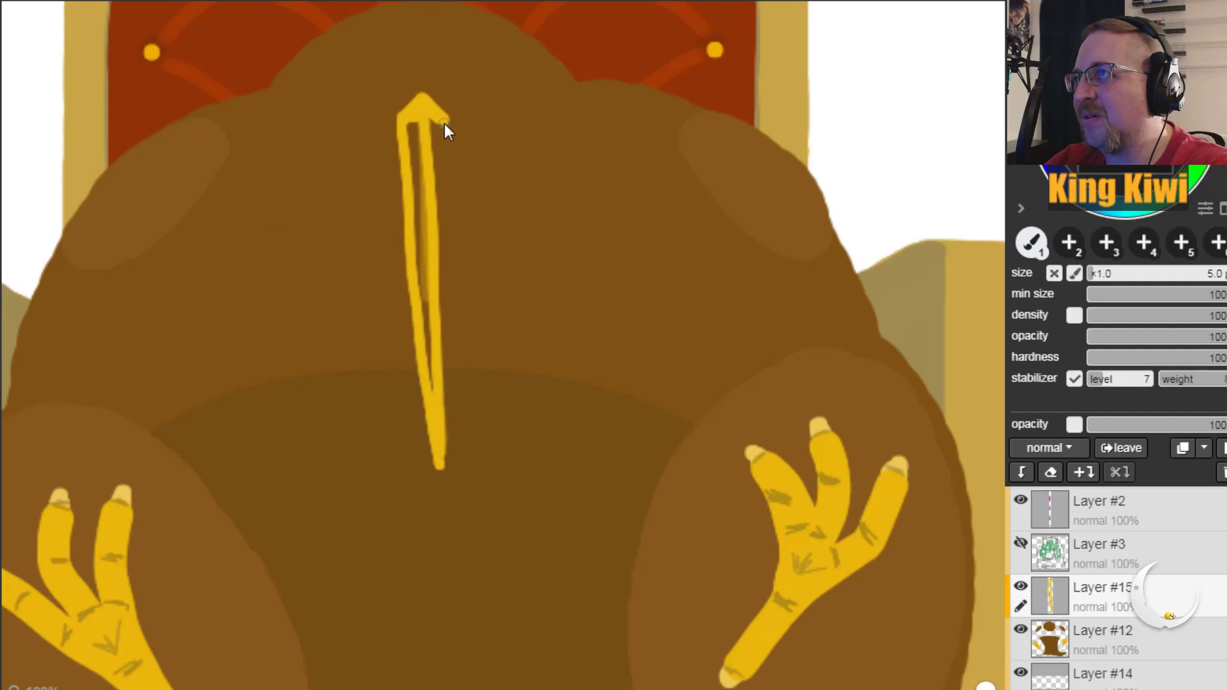
left_click_drag(446, 122, 440, 252)
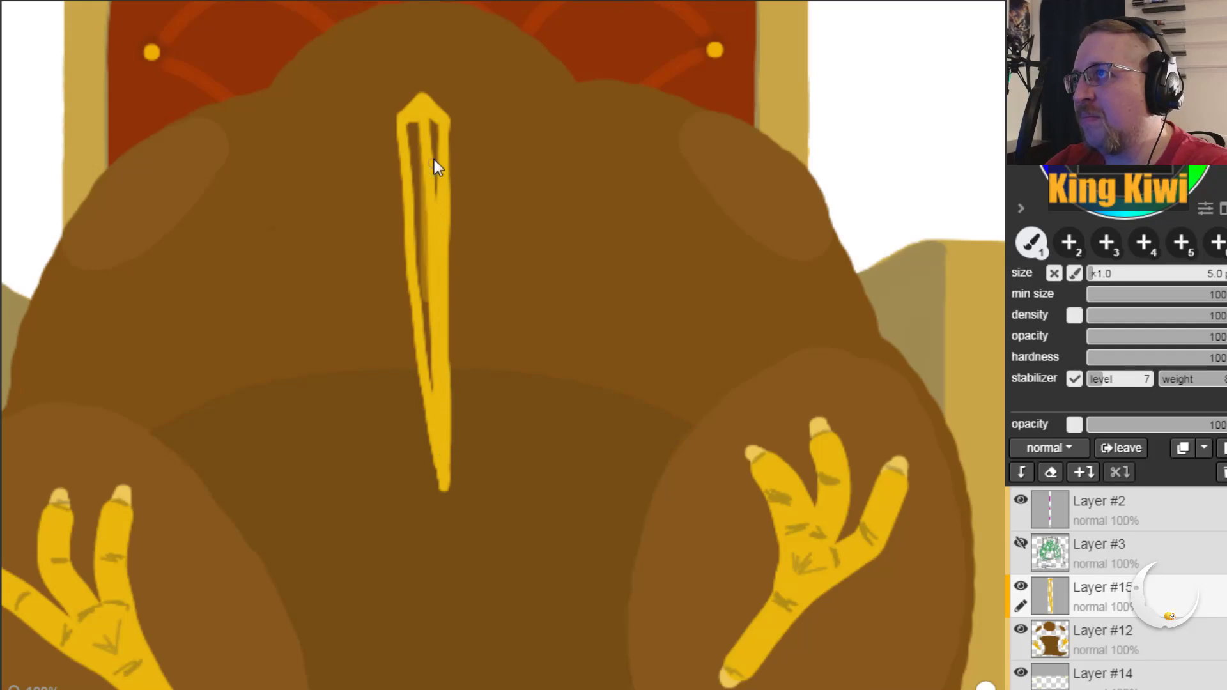
mouse_move(413, 151)
left_mouse_down()
mouse_move(442, 420)
mouse_move(420, 226)
mouse_move(434, 159)
mouse_move(427, 191)
mouse_move(415, 118)
mouse_move(444, 122)
mouse_move(443, 256)
mouse_move(436, 190)
mouse_move(425, 269)
mouse_move(435, 334)
mouse_move(411, 117)
mouse_move(409, 180)
left_mouse_up()
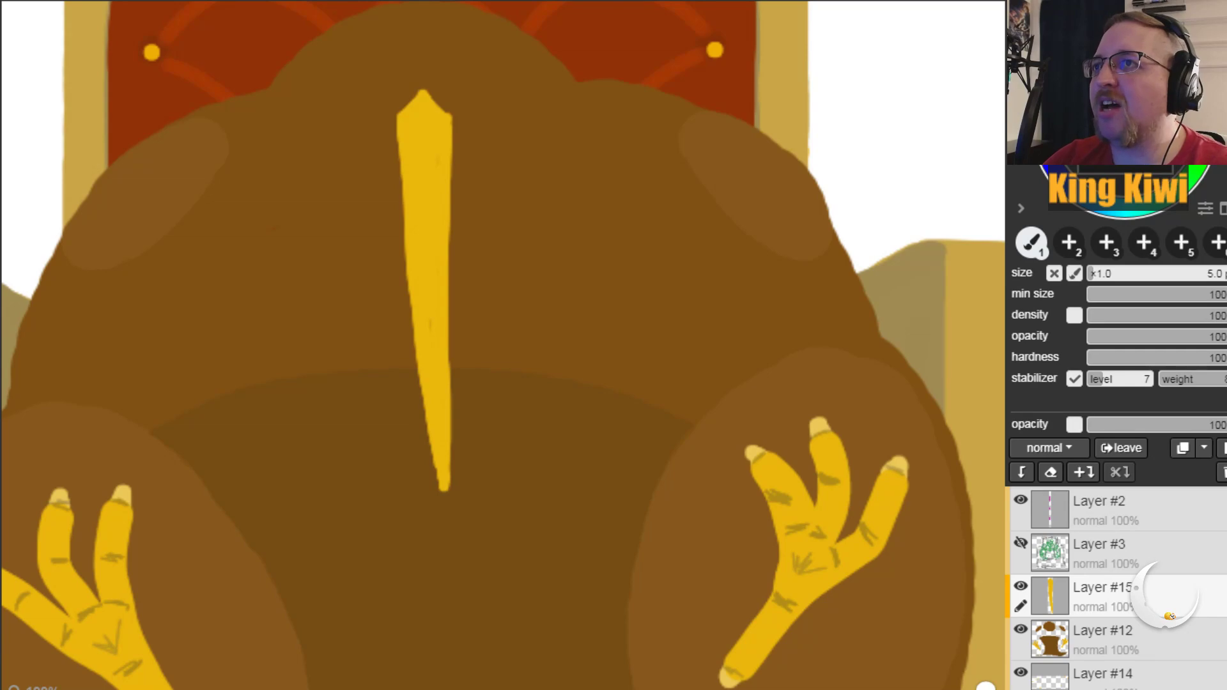
Step: Slim the beak by trimming its sides, top shoulders and lower tip with a 35 px eraser on Layer #15
key("e")
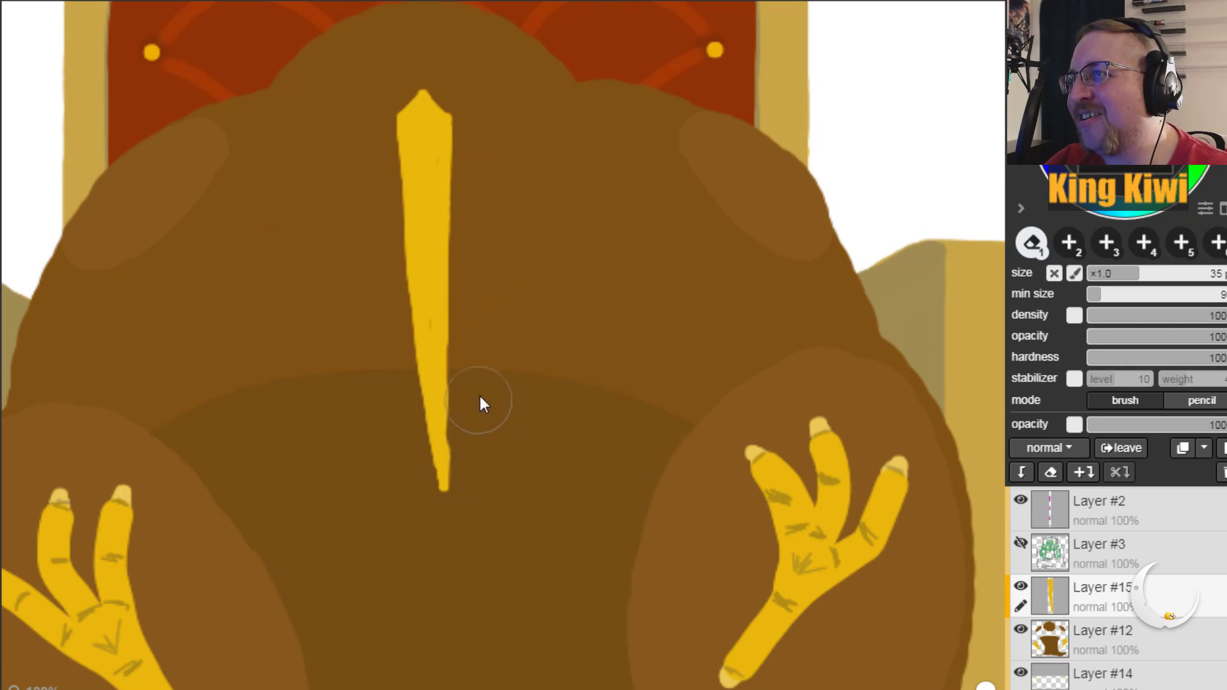
key("ctrl+z")
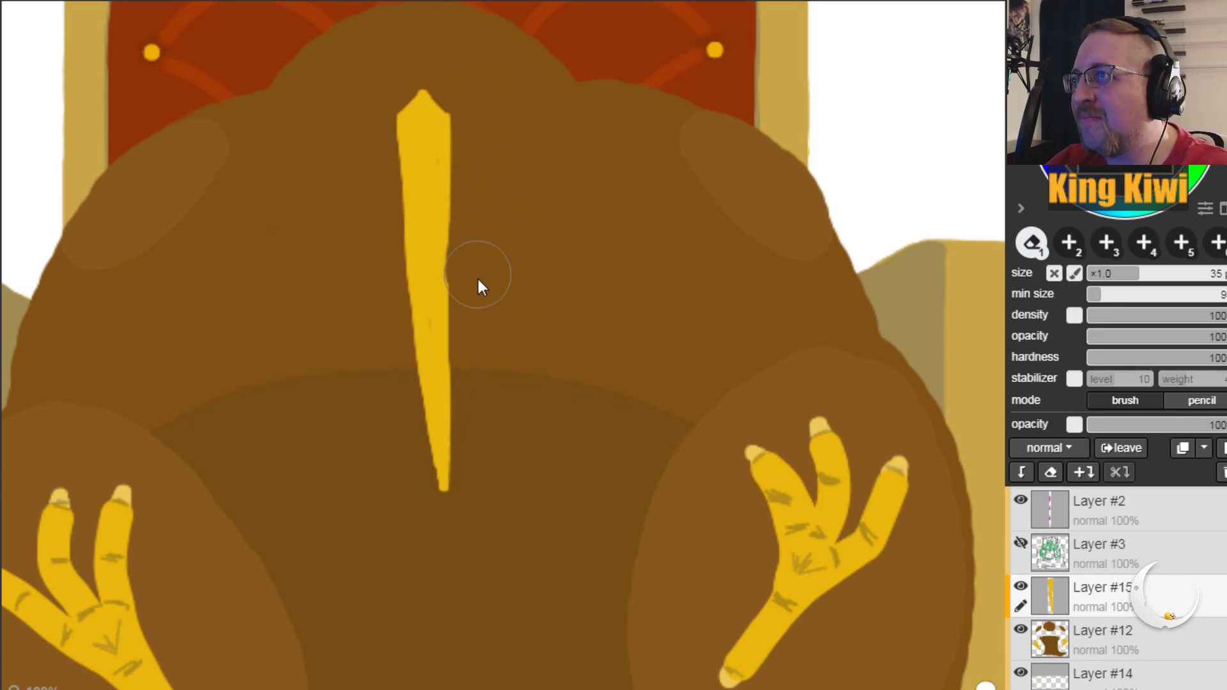
left_click_drag(483, 109, 485, 203)
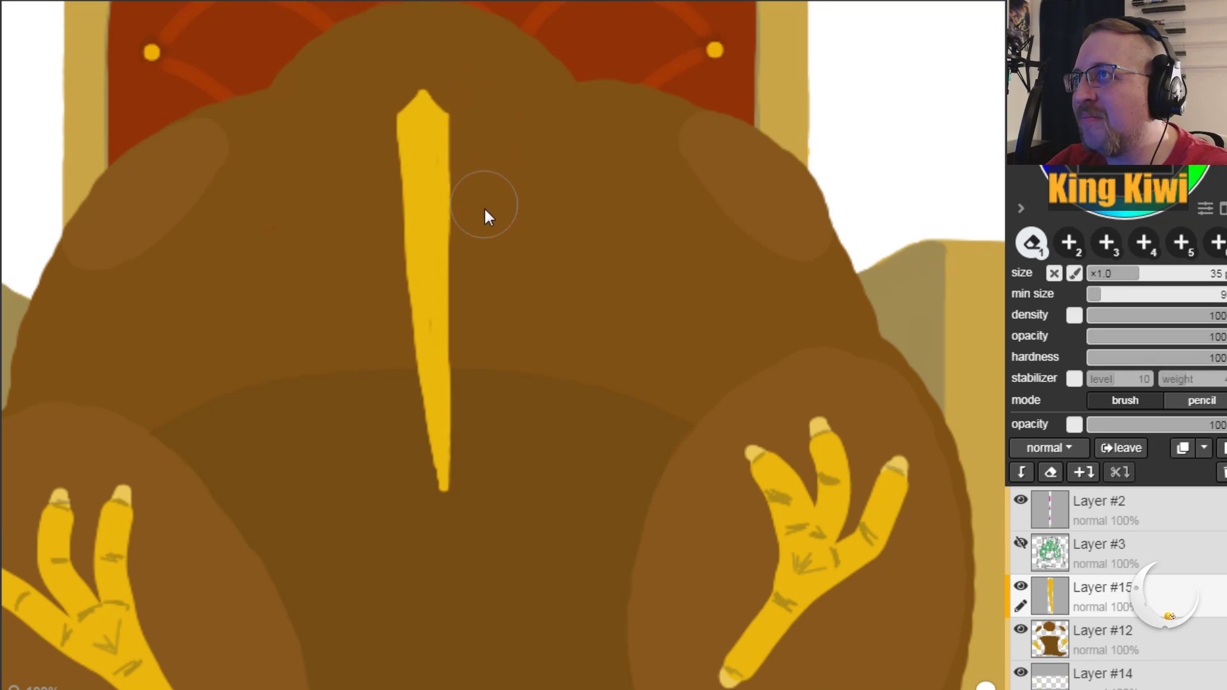
key("ctrl+z")
left_click_drag(481, 99, 483, 195)
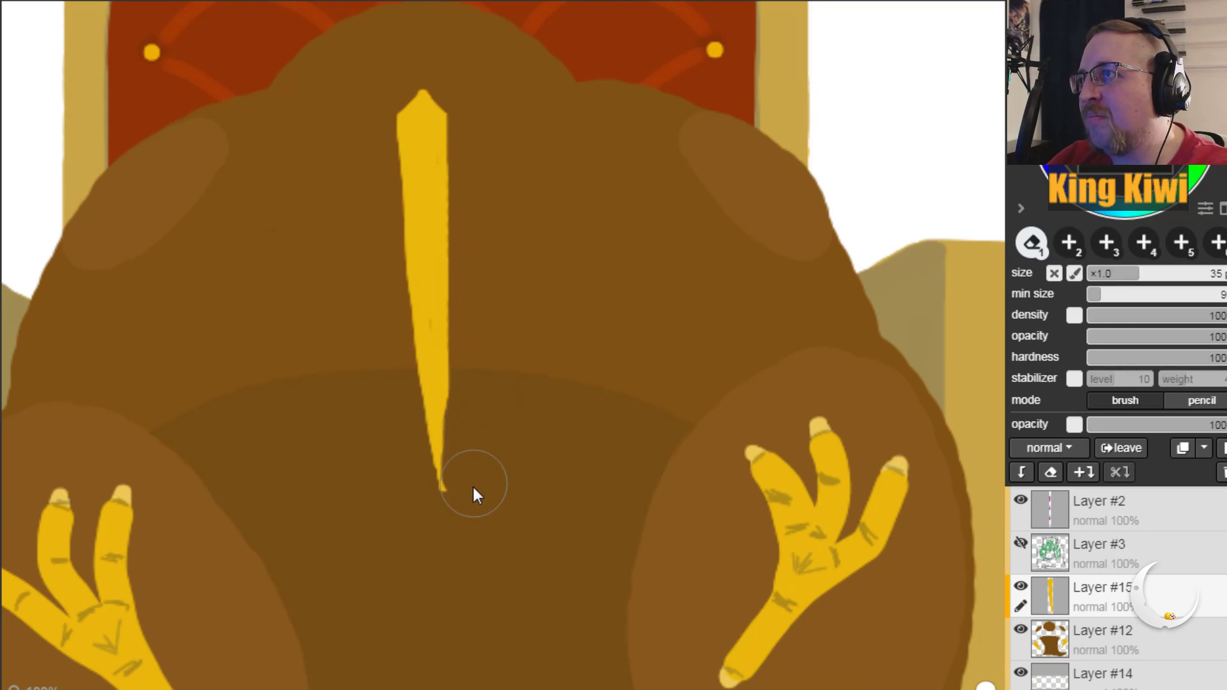
key("ctrl+z")
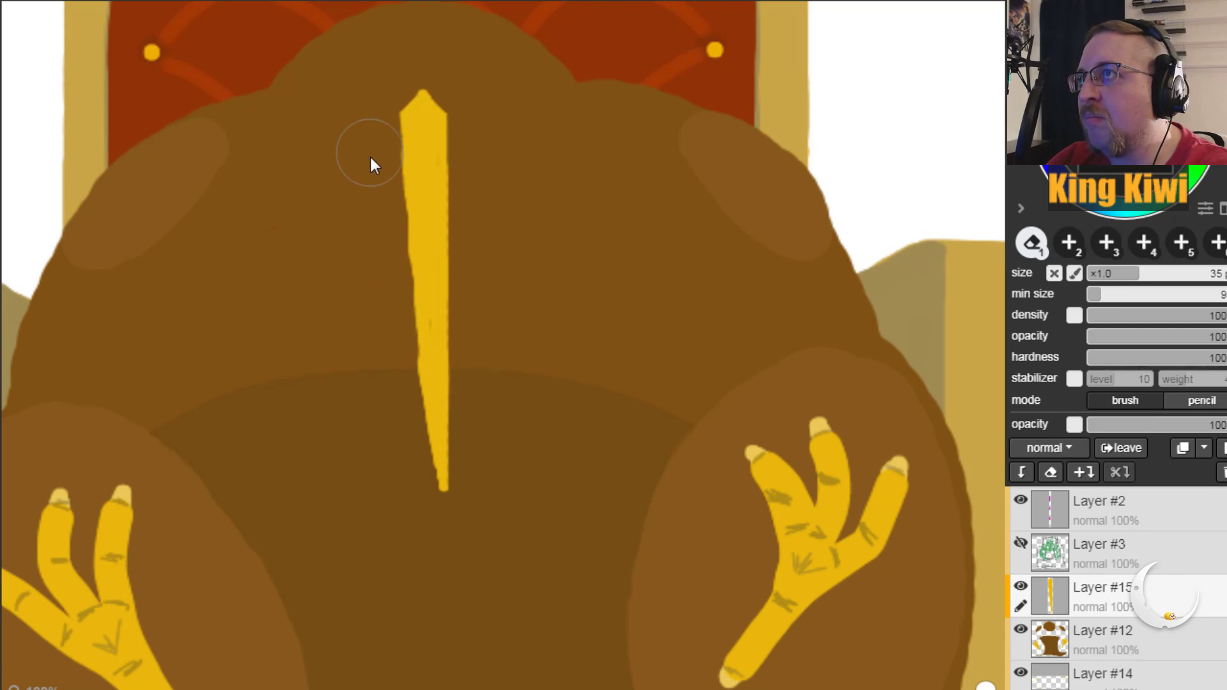
key("ctrl+z")
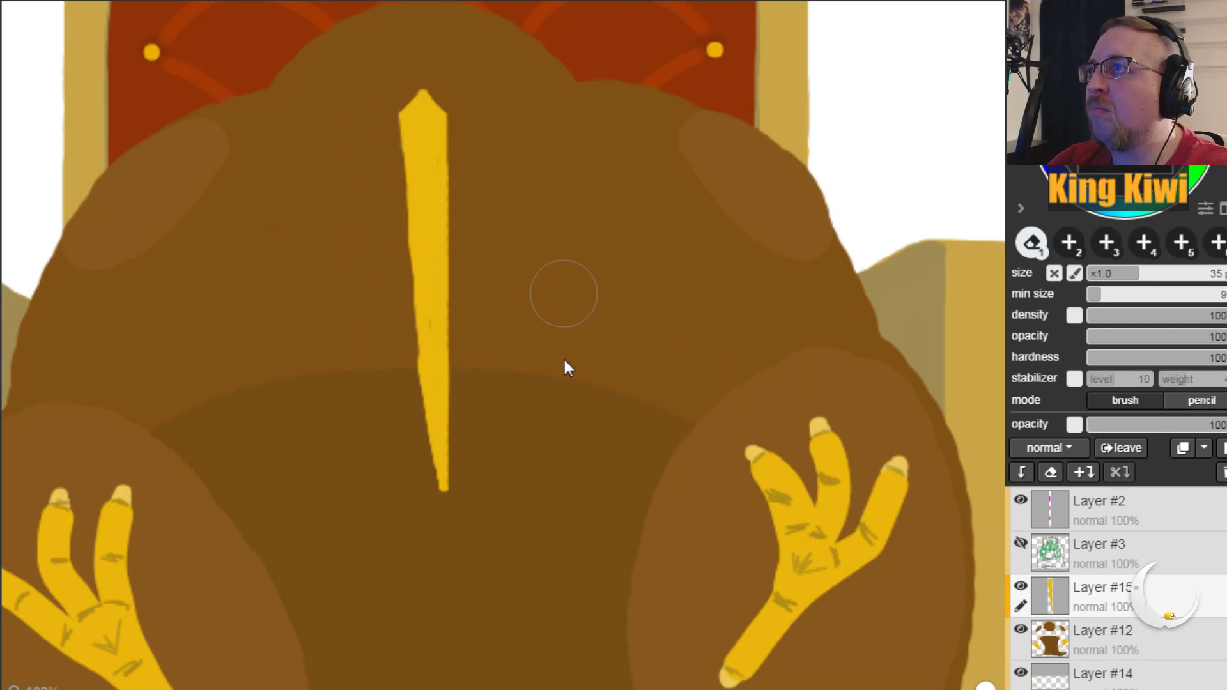
left_click(436, 289)
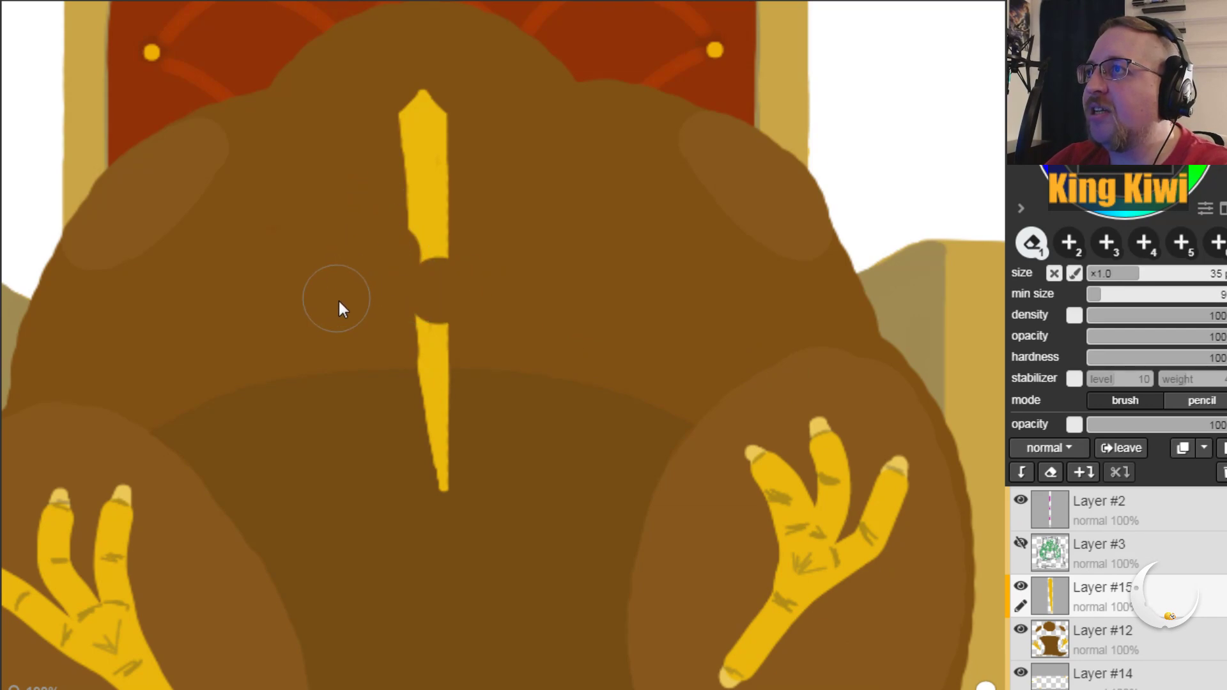
key("ctrl+z")
key("ctrl+z")
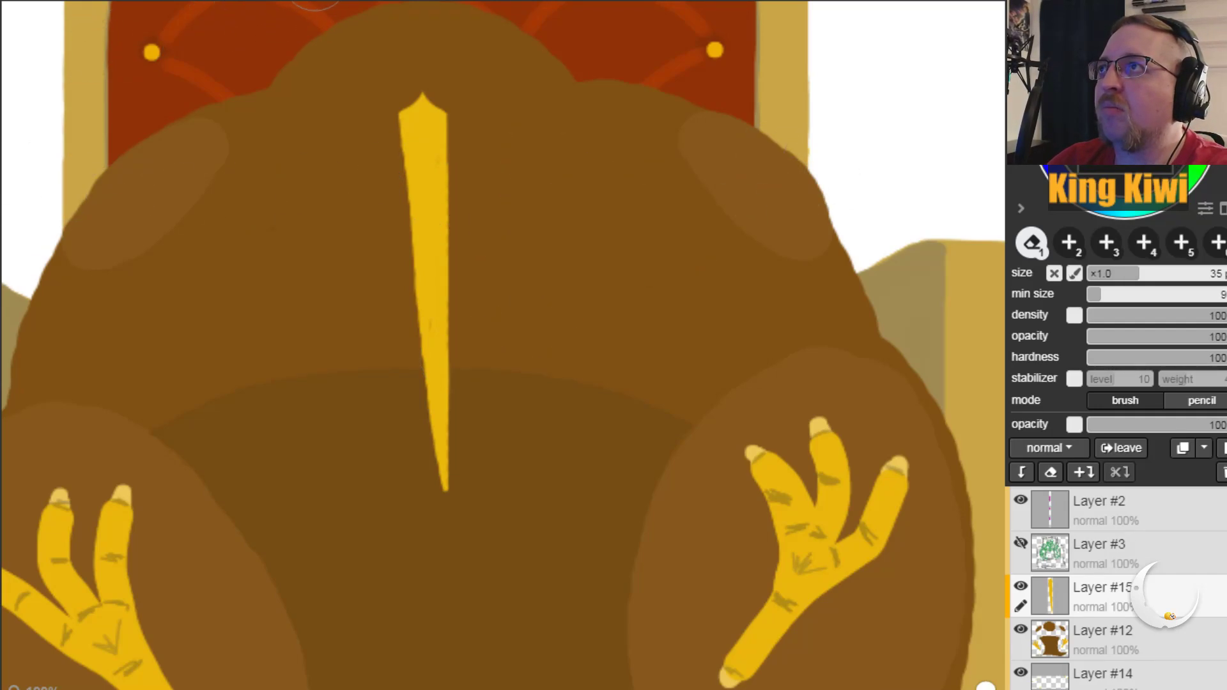
Step: Paint two small dark slanted nostrils at the top of the beak, using a 2 px brush at 100% opacity without pressure-controlled size
scroll(310, 6, "up", 1)
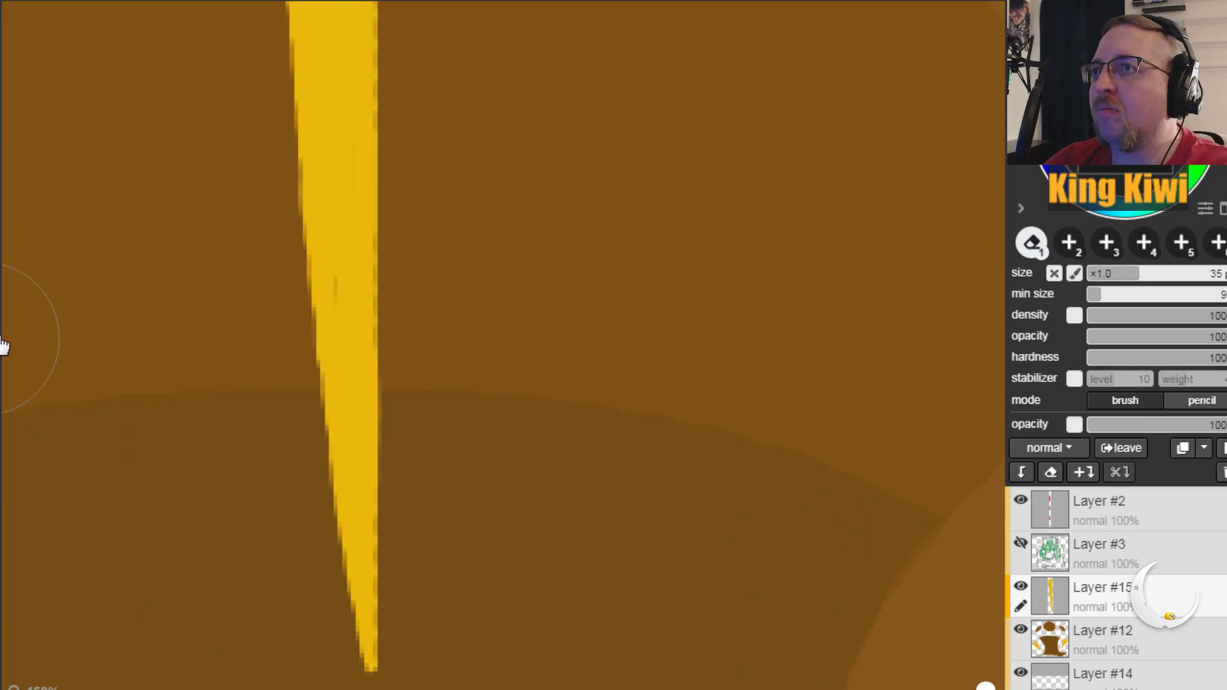
left_click_drag(2, 345, 241, 614)
key("b")
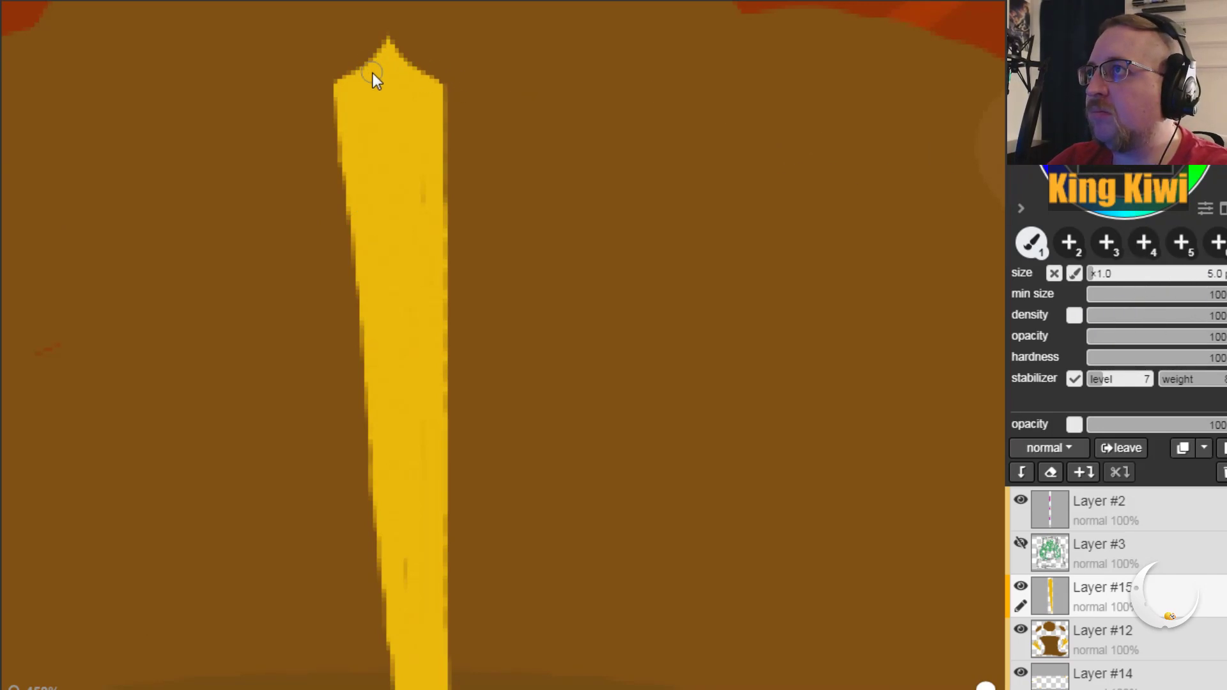
left_click(1074, 274)
left_click(1090, 274)
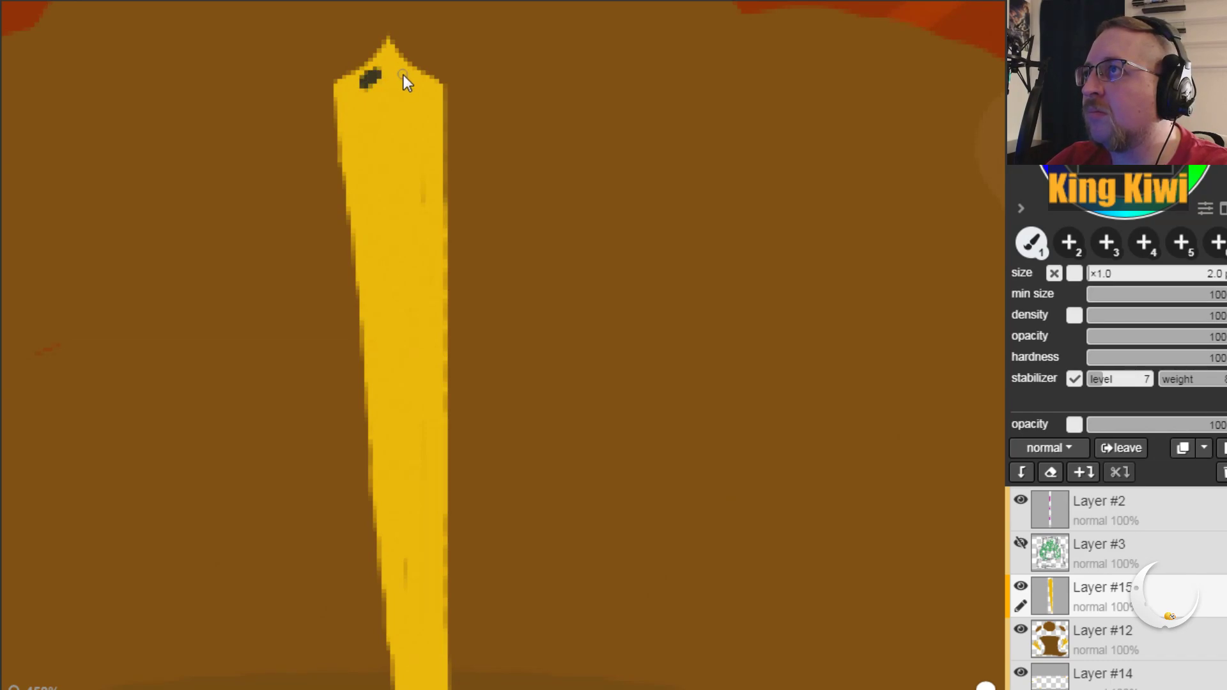
left_click(369, 81, "alt")
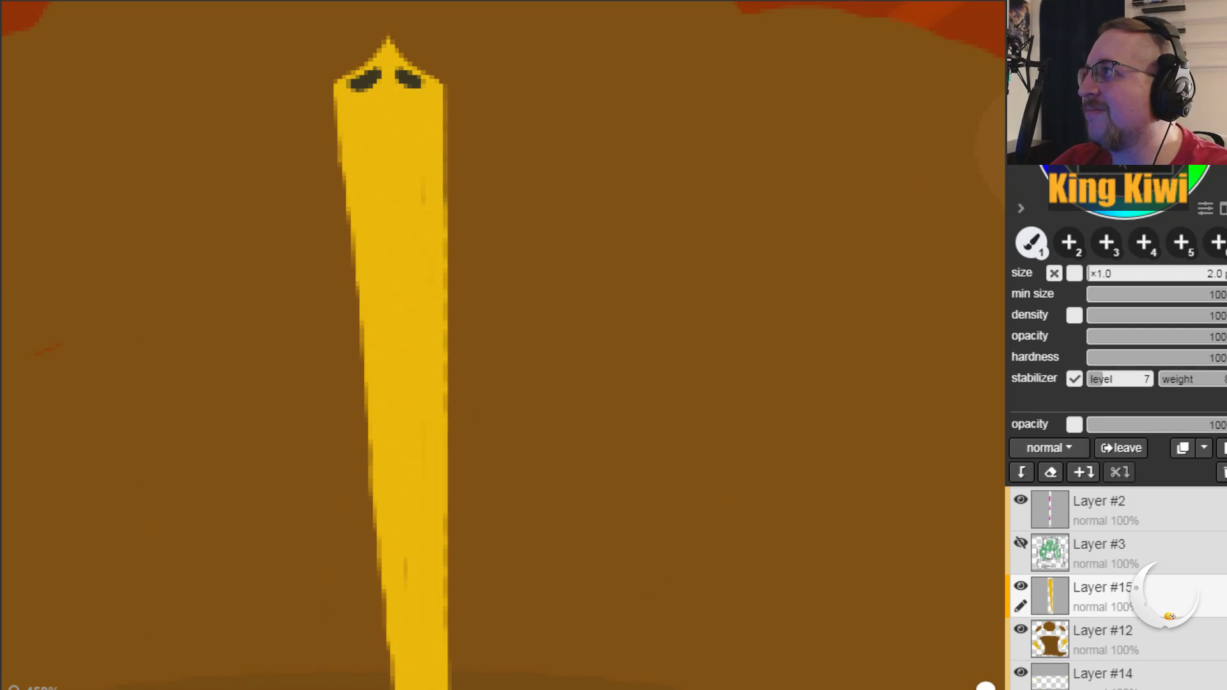
Step: Draw a faint dark ridge line down the middle of the upper beak and shade both side edges, using 22% brush opacity
left_click(1120, 336)
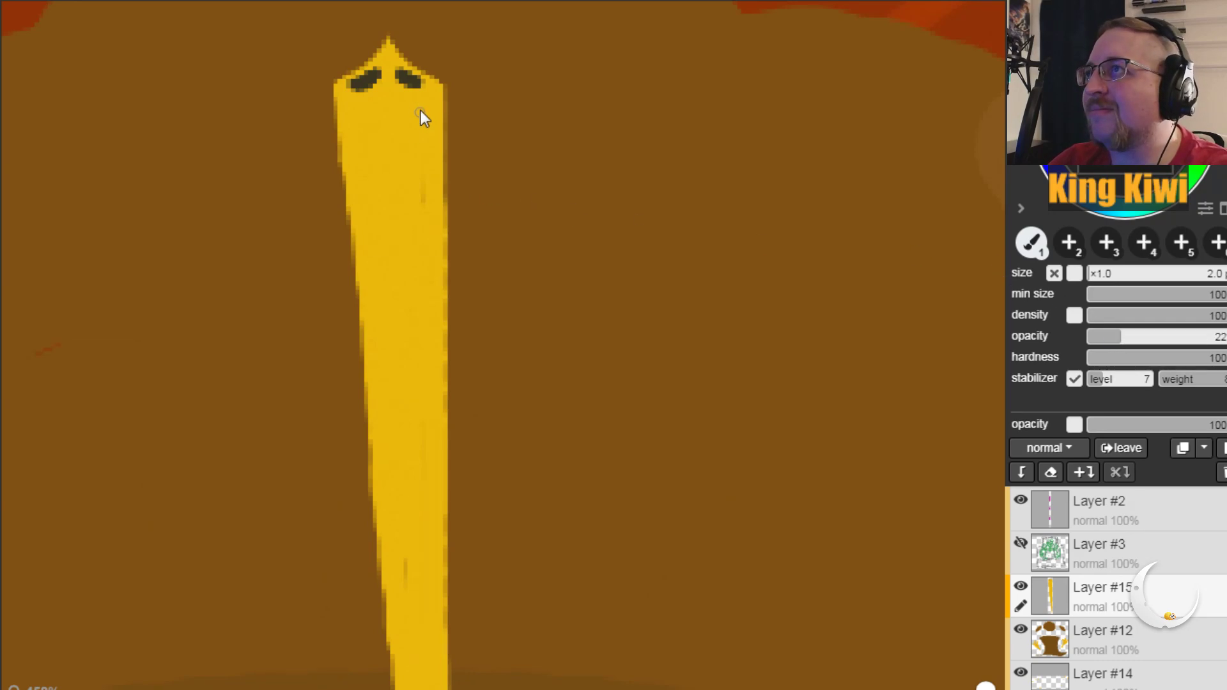
mouse_move(389, 51)
left_mouse_down()
mouse_move(398, 270)
mouse_move(392, 196)
mouse_move(396, 217)
mouse_move(440, 247)
mouse_move(414, 336)
mouse_move(403, 264)
mouse_move(416, 512)
left_mouse_up()
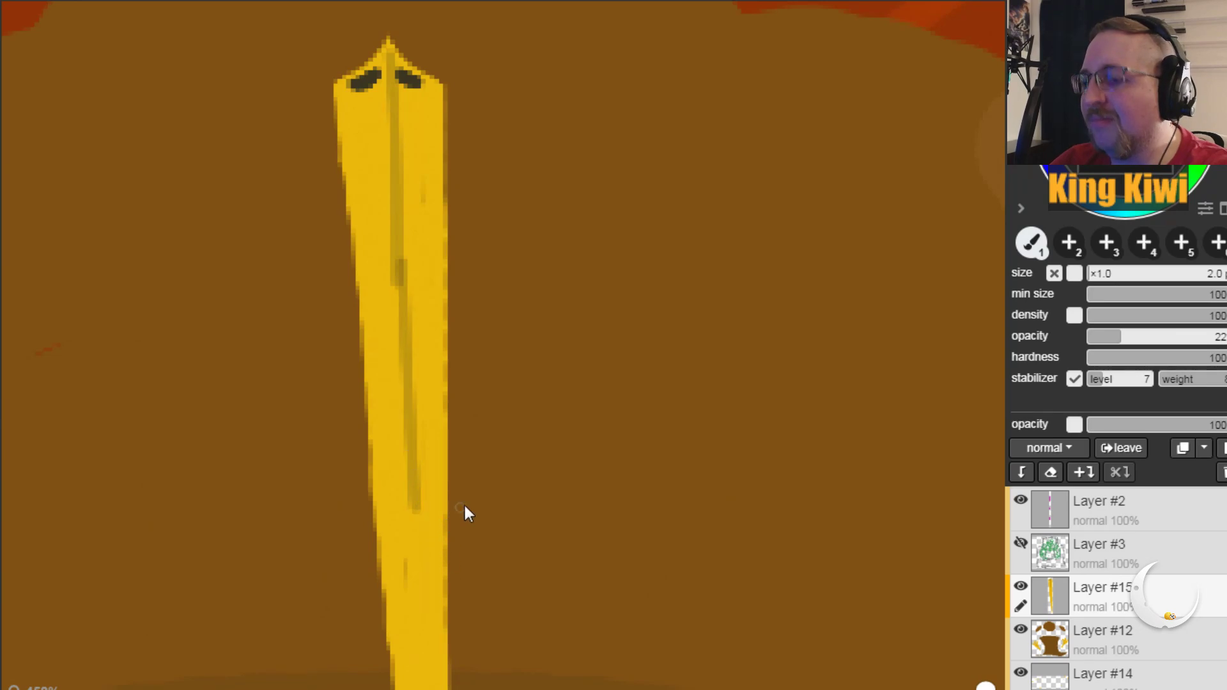
key("ctrl+z")
mouse_move(389, 48)
left_mouse_down()
mouse_move(406, 493)
mouse_move(429, 689)
left_mouse_up()
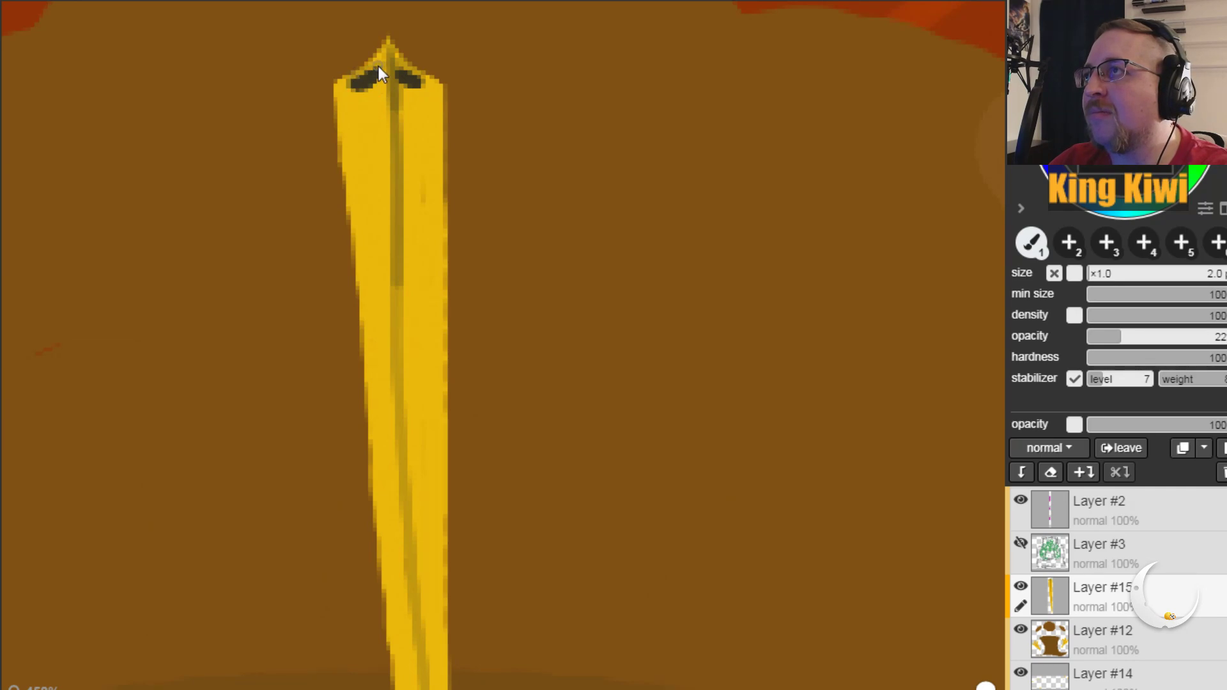
left_click_drag(335, 87, 346, 270)
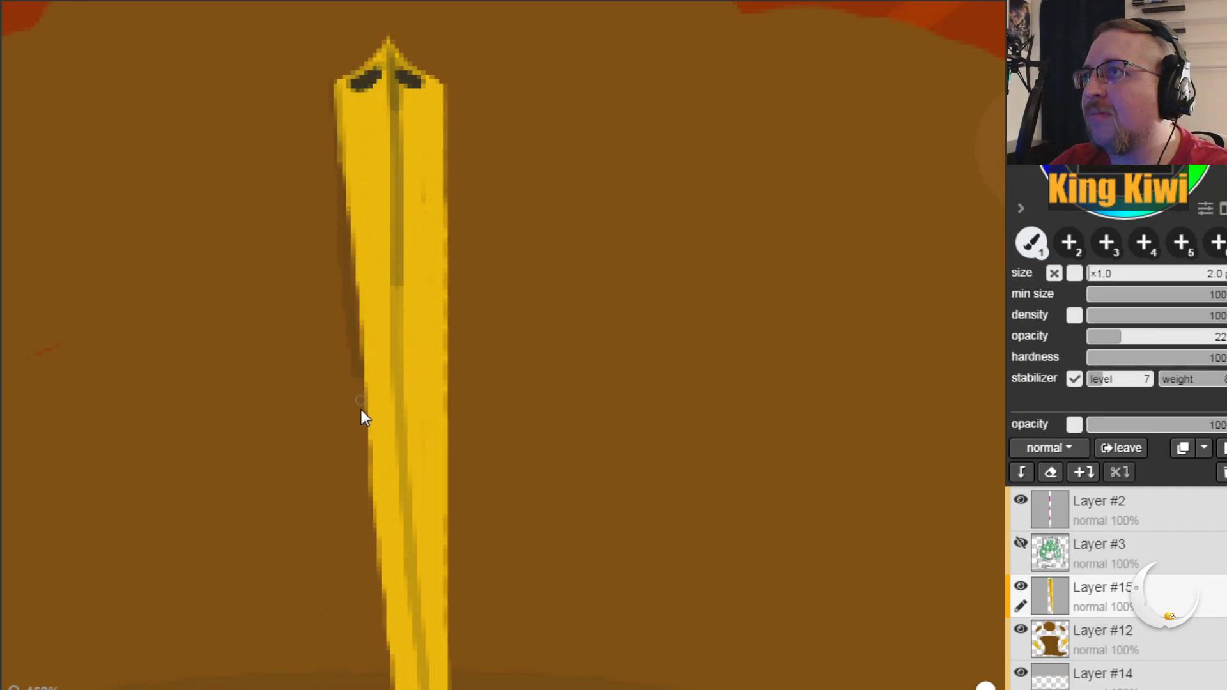
left_click_drag(446, 89, 447, 625)
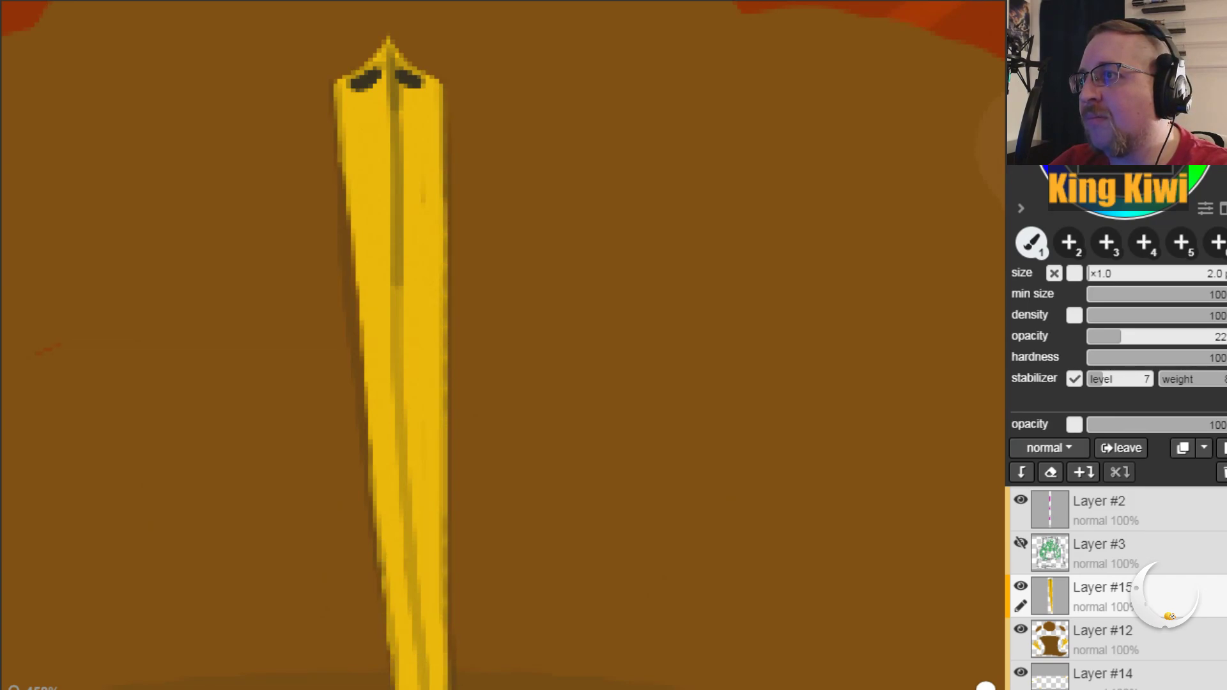
Step: Continue the beak's centre ridge line and the shading along both edges down to its pointed tip
key("space")
left_click_drag(137, 505, 106, 269)
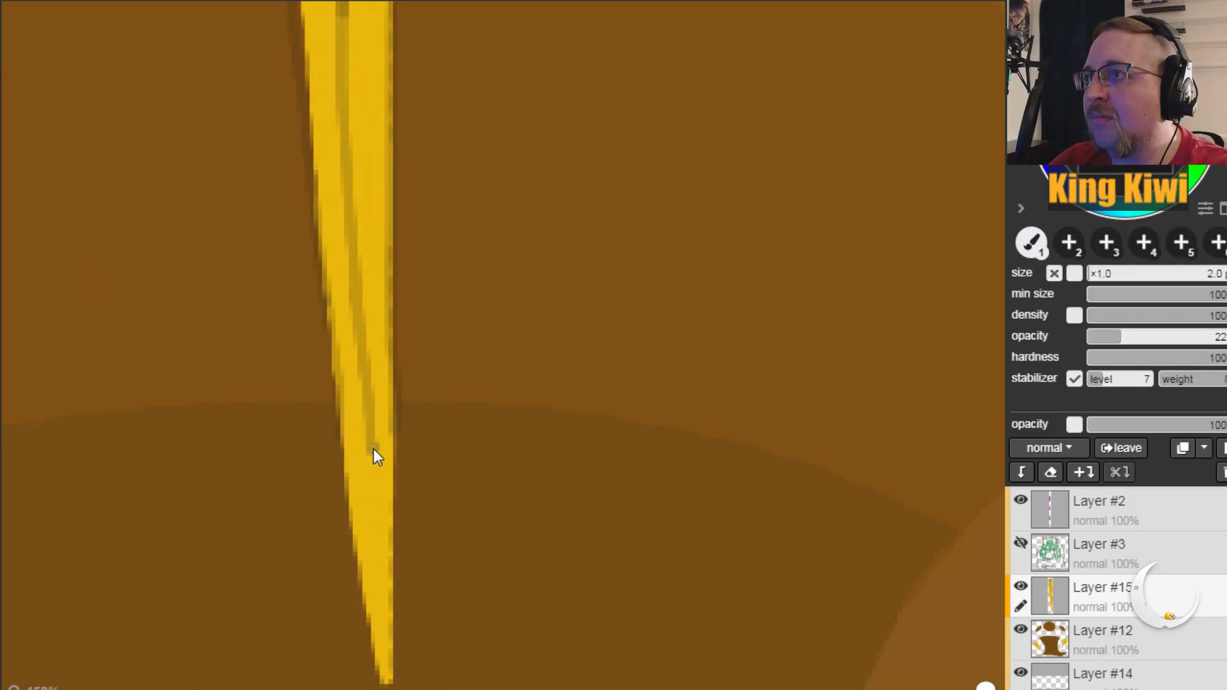
left_click_drag(375, 454, 387, 689)
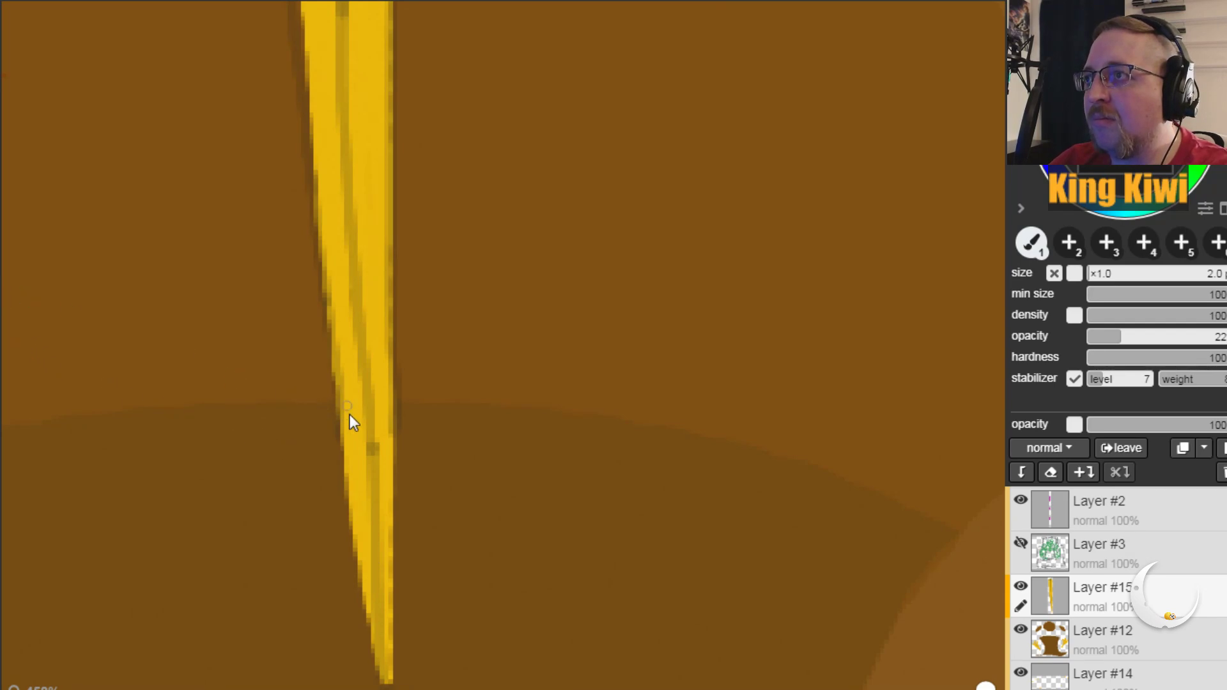
left_click_drag(348, 497, 370, 630)
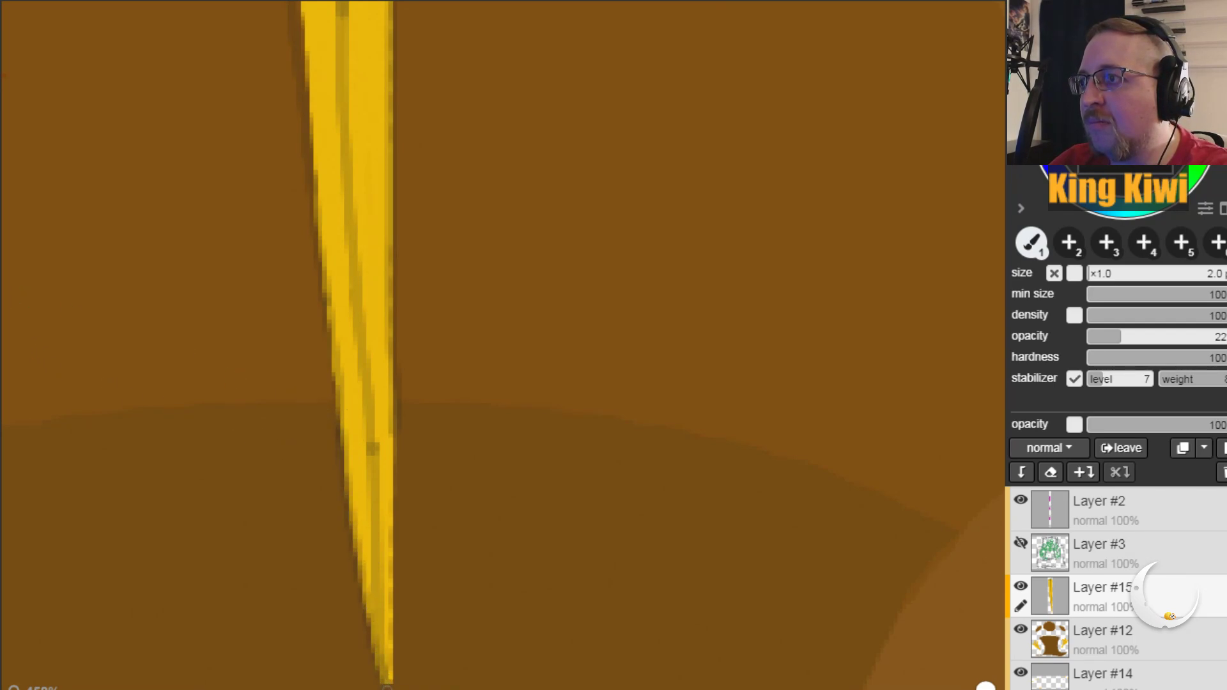
left_click_drag(394, 497, 392, 625)
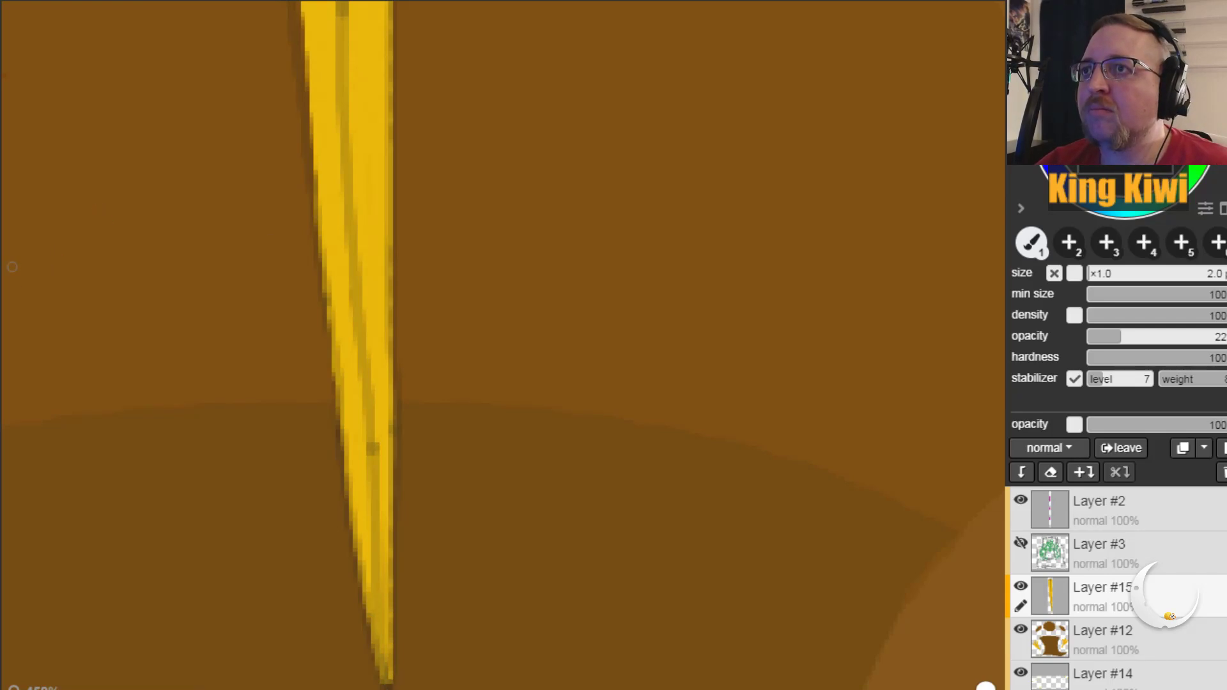
Step: Paint two round dark brown eyes beside the top of the beak at 100% opacity and add soft highlights at 16% opacity
key("h")
mouse_move(133, 285)
left_mouse_down()
mouse_move(520, 274)
mouse_move(649, 455)
left_mouse_up()
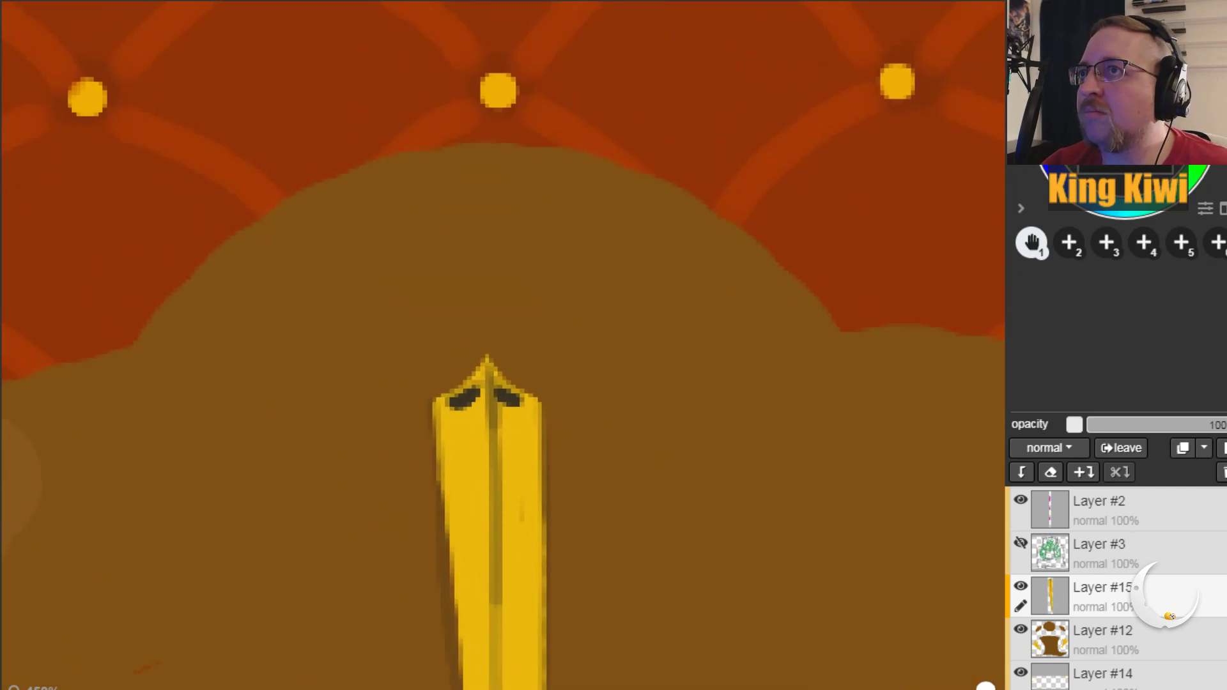
key("b")
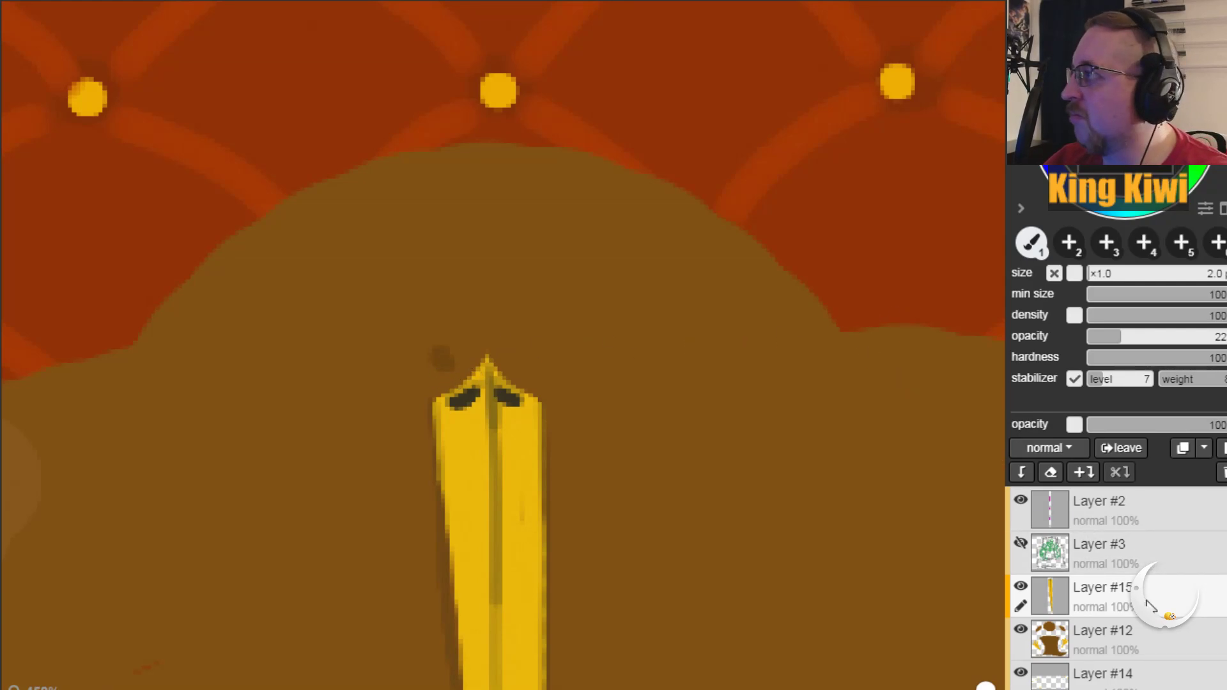
left_click_drag(1133, 339, 1226, 358)
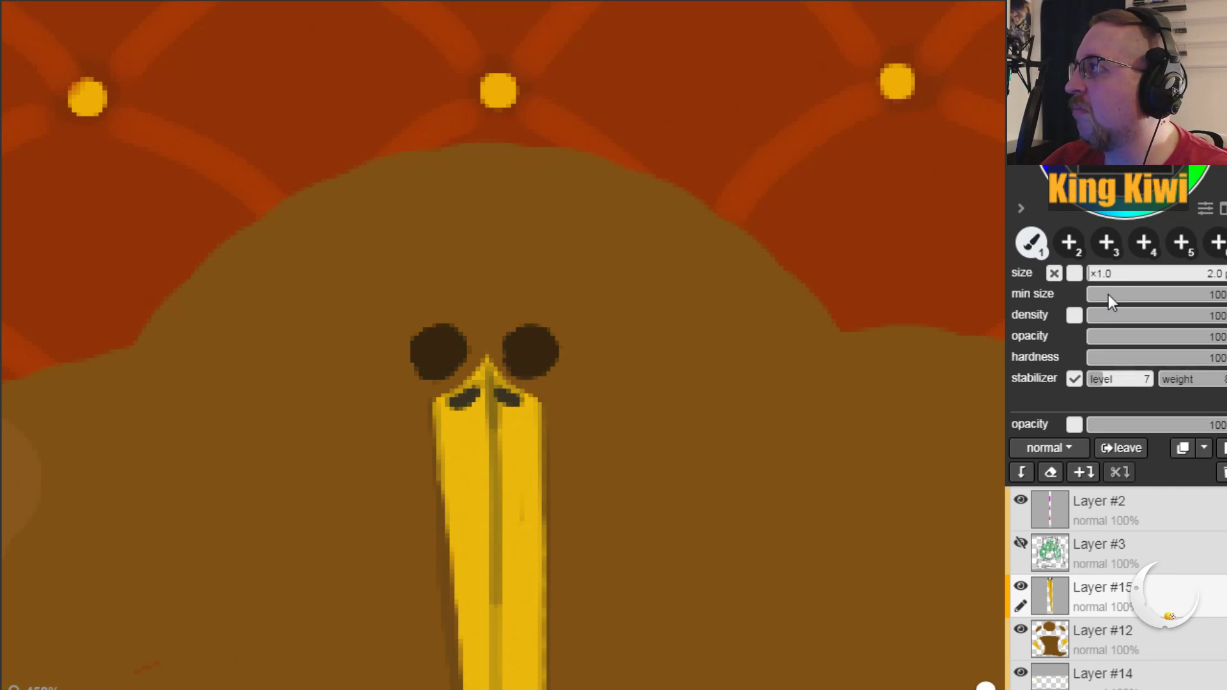
left_click(1110, 335)
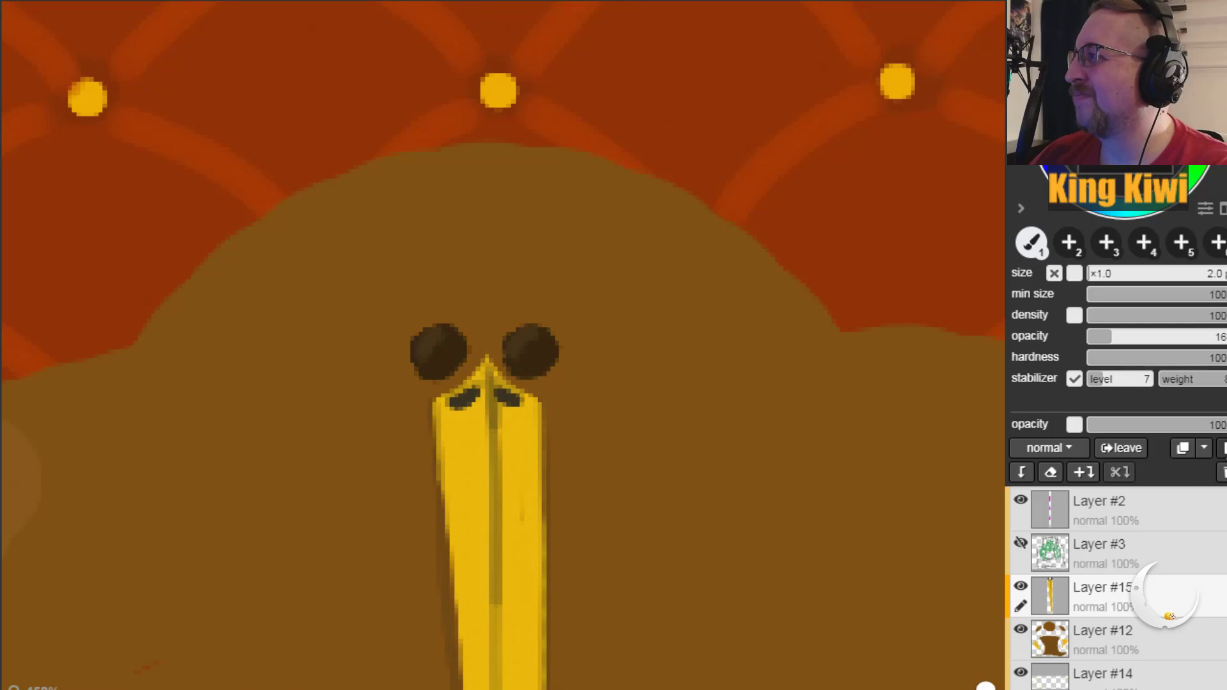
Step: Add a new empty layer directly above Layer #15
left_click(1221, 472)
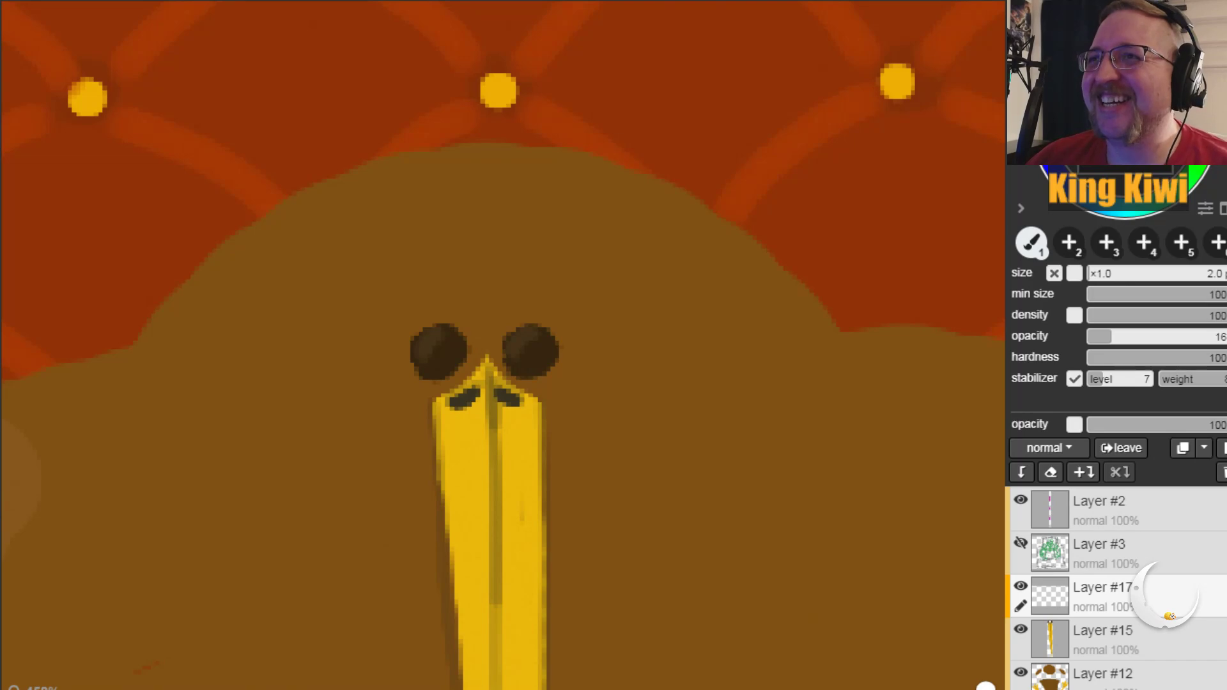
Step: Draw the crown's curved base line across the bird's head in golden yellow with a 2 px brush at 100% opacity
key("i")
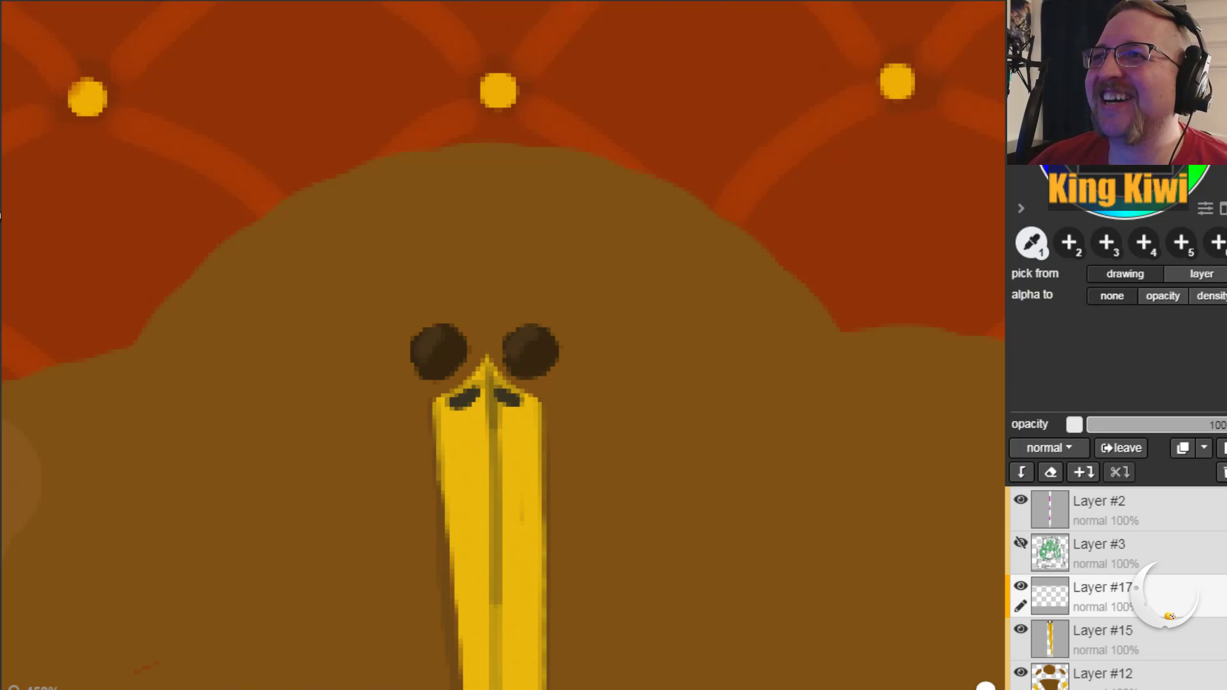
key("b")
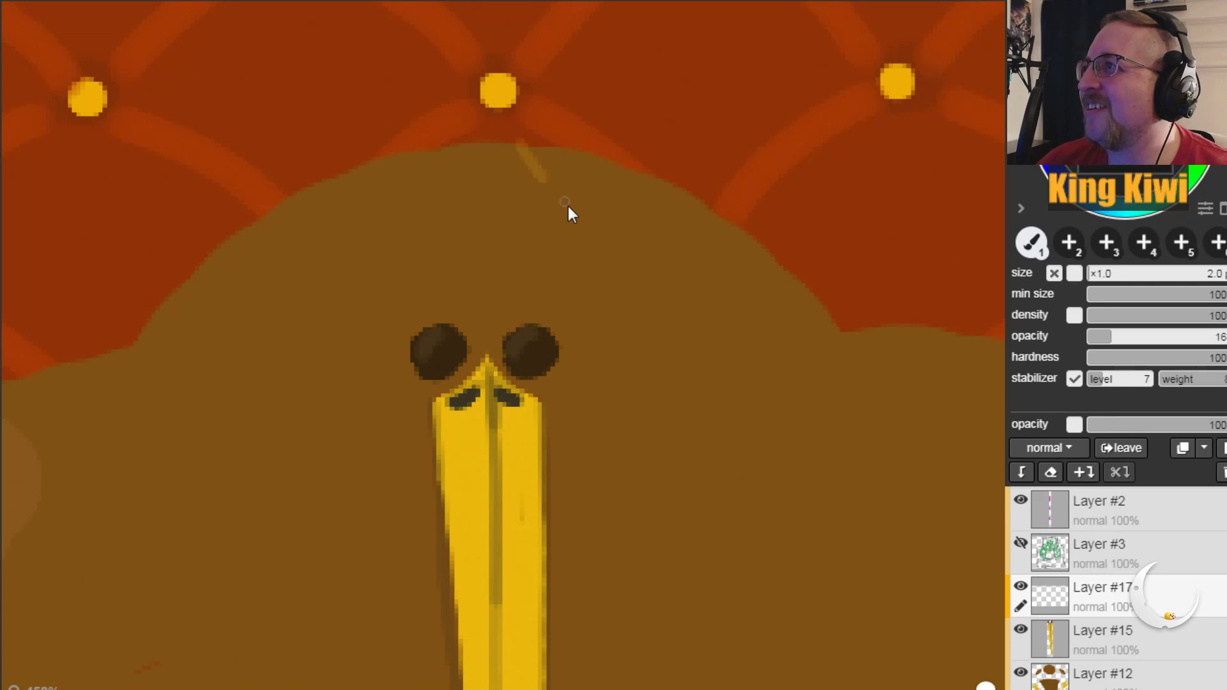
left_click_drag(654, 256, 659, 260)
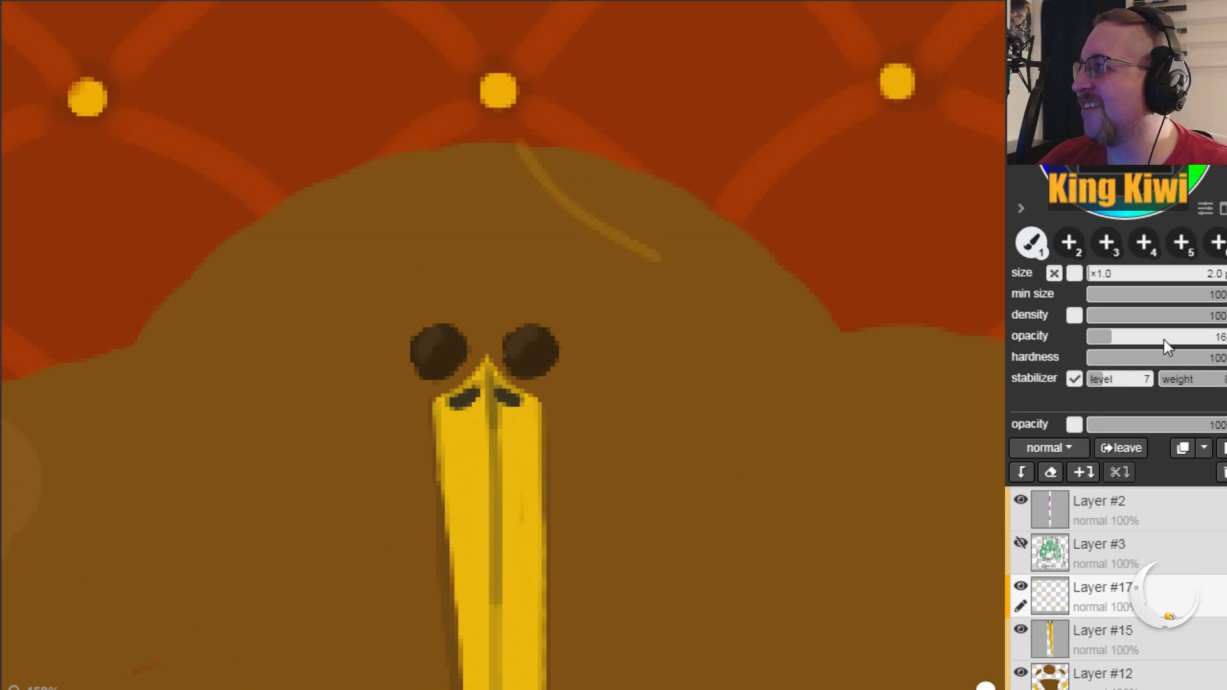
left_click_drag(1164, 337, 1224, 337)
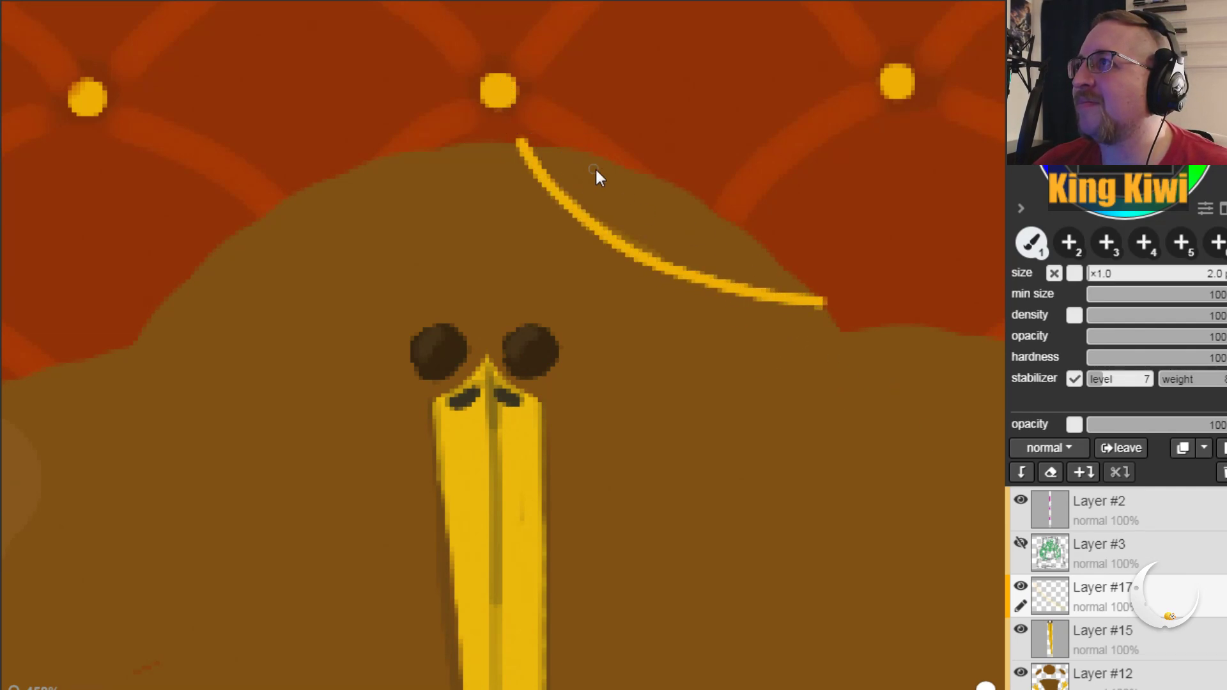
Step: Outline the crown's two slanted sides and its zigzag row of four front spikes above the base line in yellow
key("space")
mouse_move(567, 279)
left_mouse_down()
mouse_move(419, 471)
mouse_move(323, 507)
left_mouse_up()
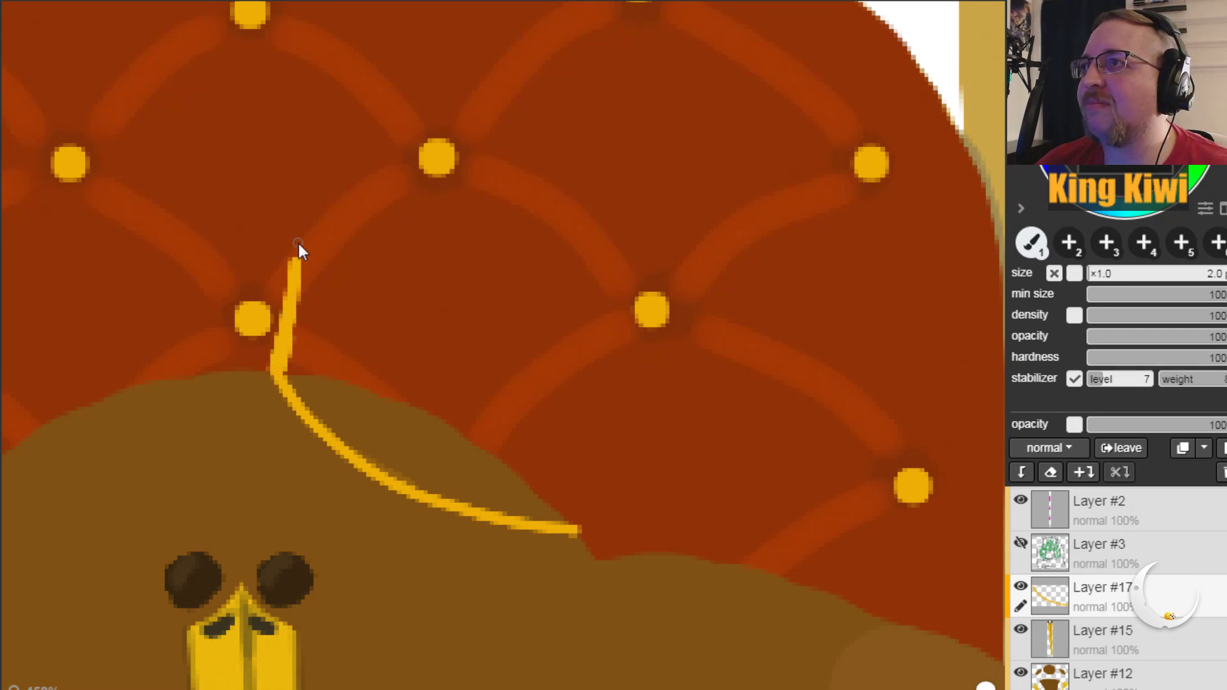
left_click_drag(576, 529, 639, 420)
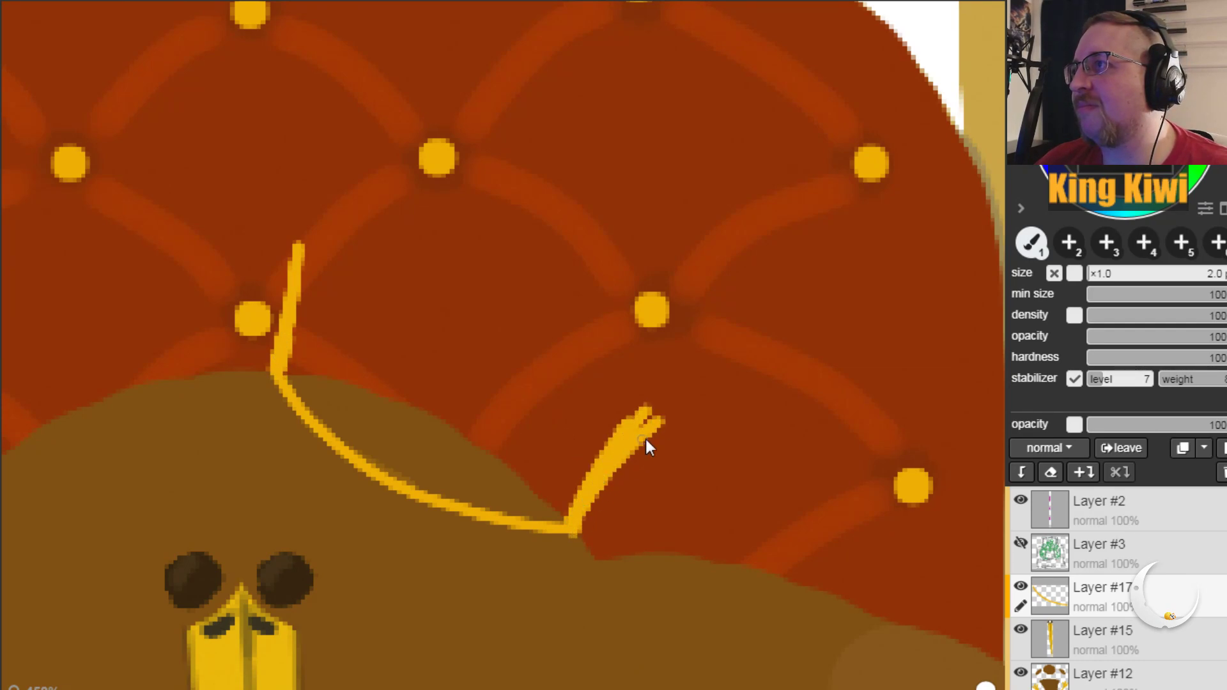
left_click_drag(576, 532, 670, 428)
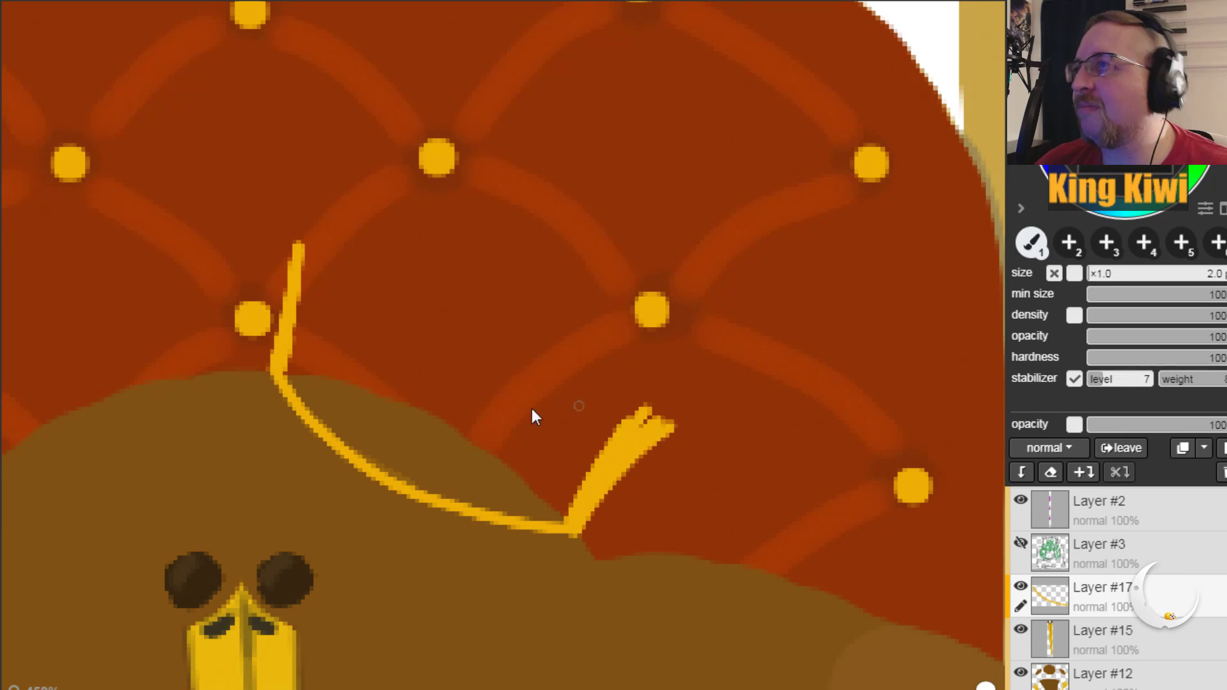
left_click_drag(321, 293, 328, 300)
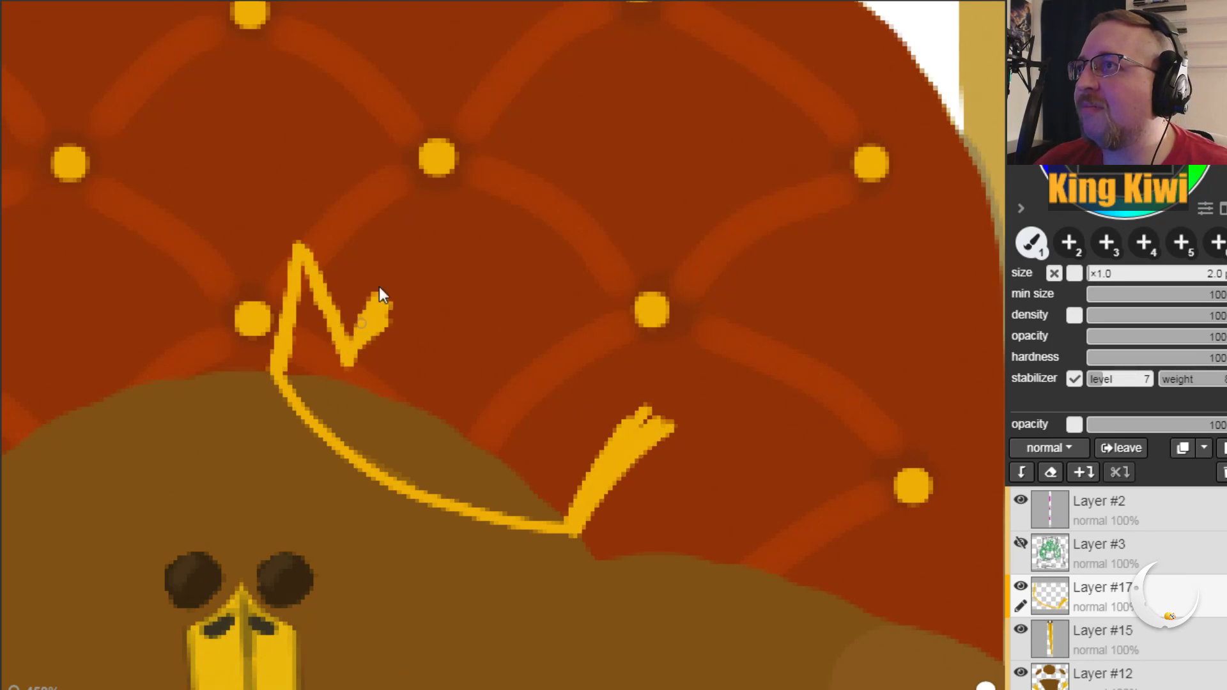
mouse_move(386, 281)
left_mouse_down()
mouse_move(424, 407)
mouse_move(502, 328)
left_mouse_up()
left_click_drag(527, 393, 515, 338)
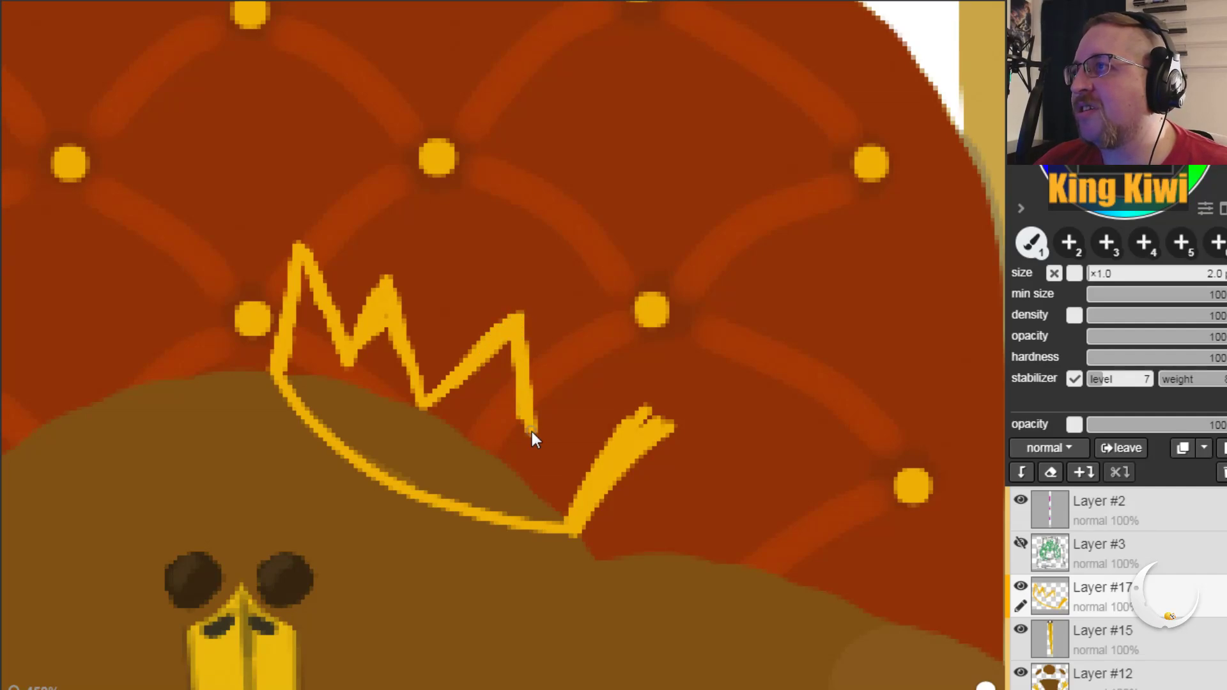
left_click_drag(532, 432, 645, 406)
left_click_drag(577, 423, 653, 414)
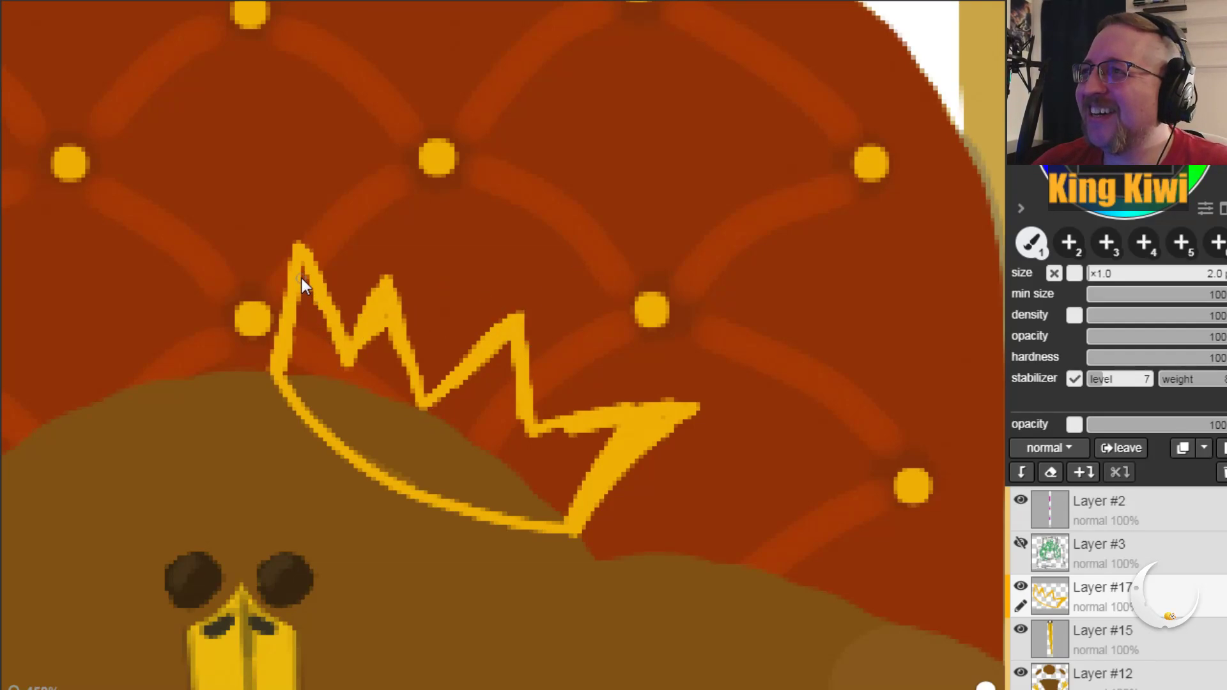
Step: Fill the inside of the crown outline with solid yellow, using a 12 px brush for the band and 8 px for the spikes
left_click_drag(310, 287, 295, 358)
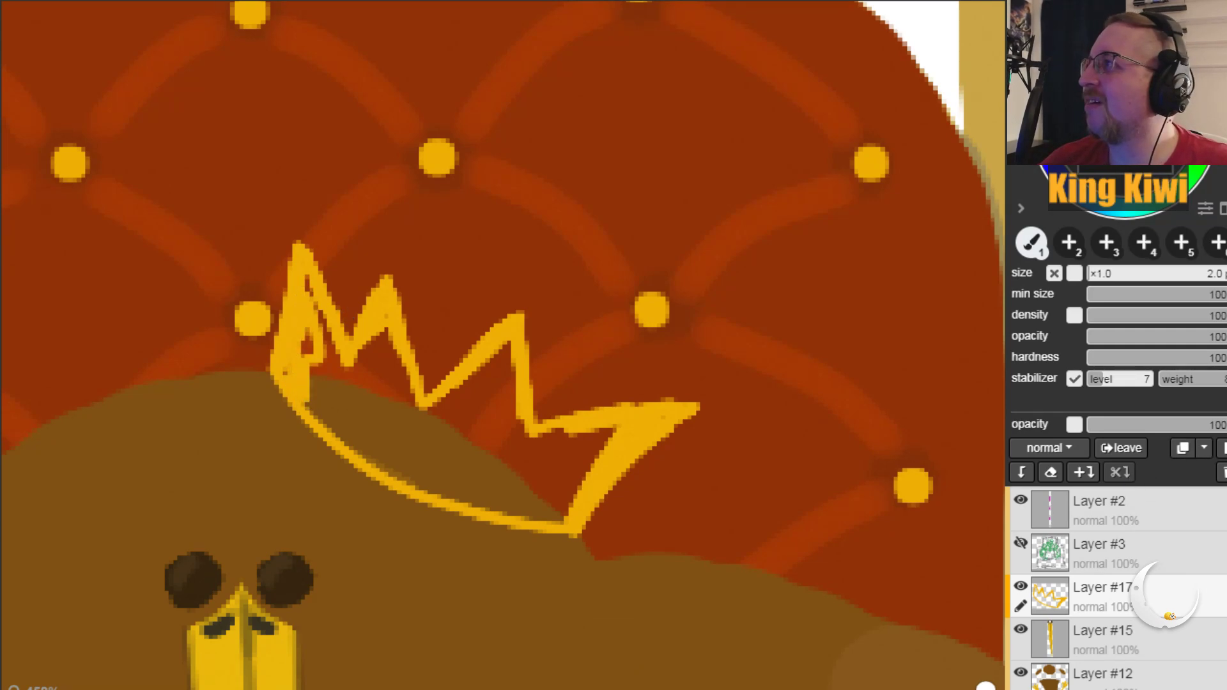
left_click(1134, 278)
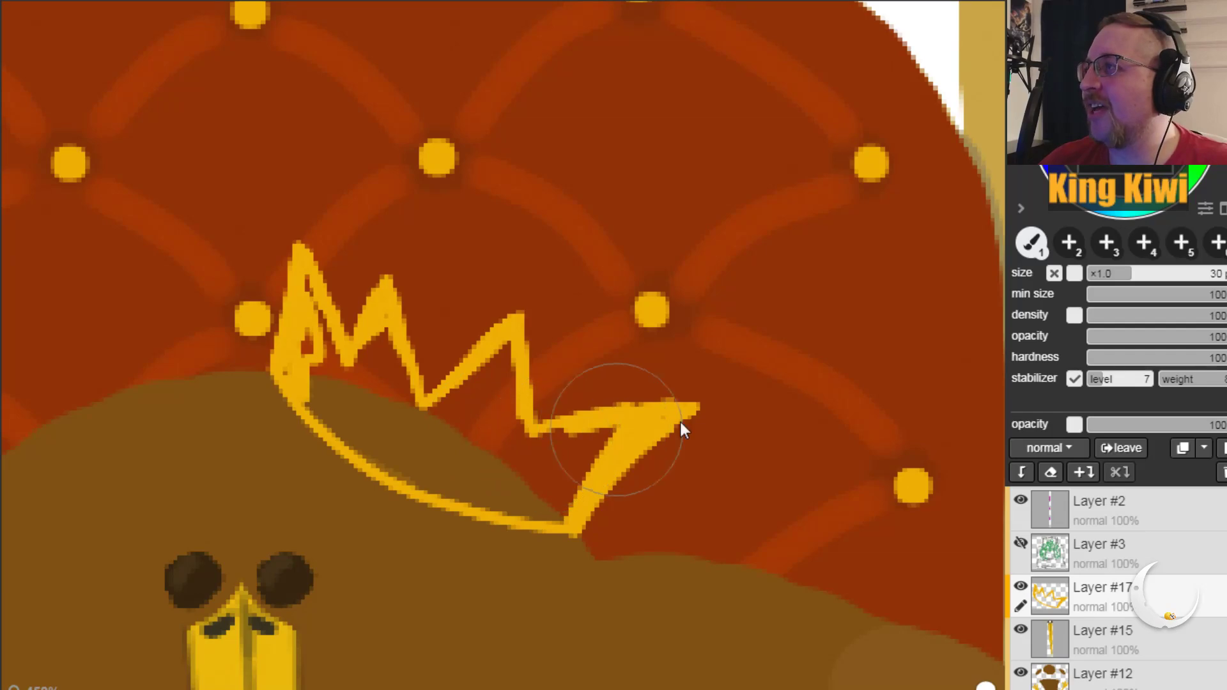
left_click(1105, 272)
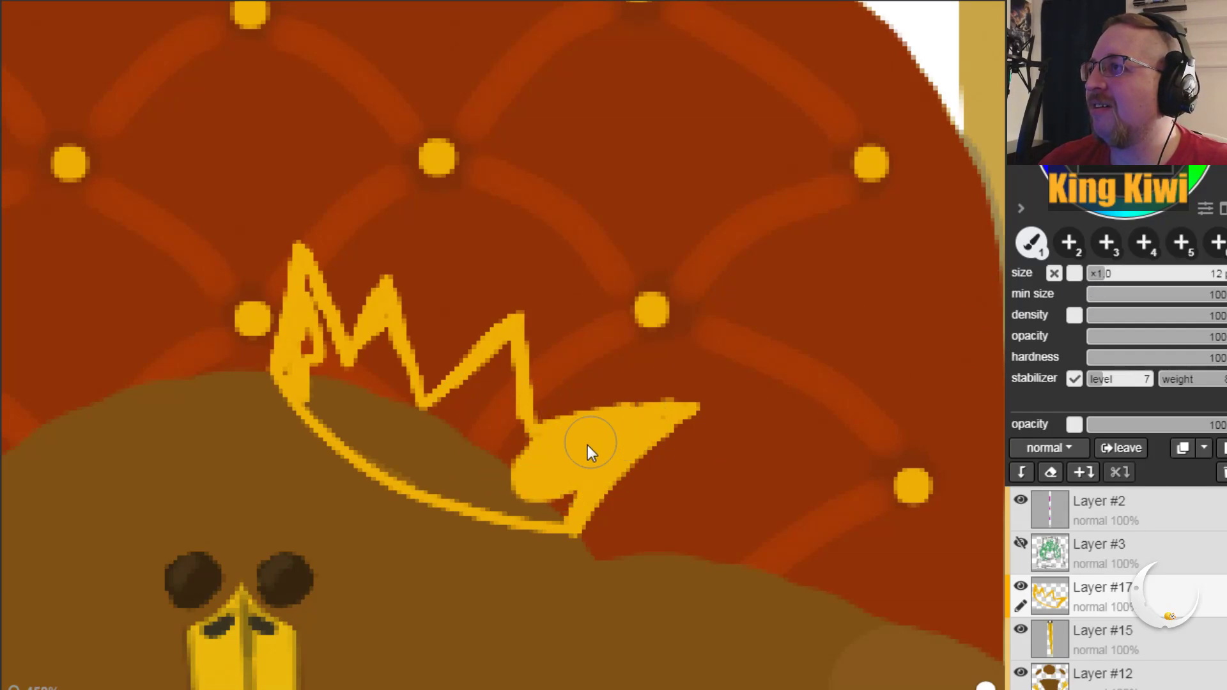
mouse_move(558, 493)
left_mouse_down()
mouse_move(520, 493)
mouse_move(405, 446)
left_mouse_up()
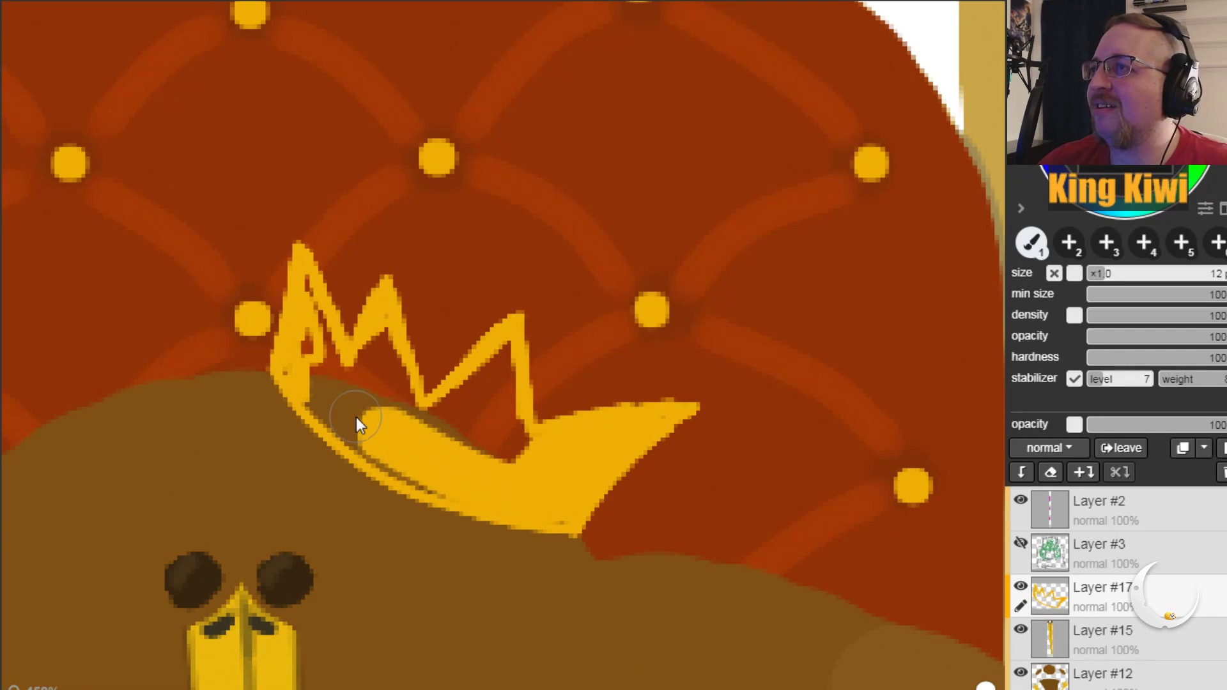
left_click_drag(304, 317, 310, 379)
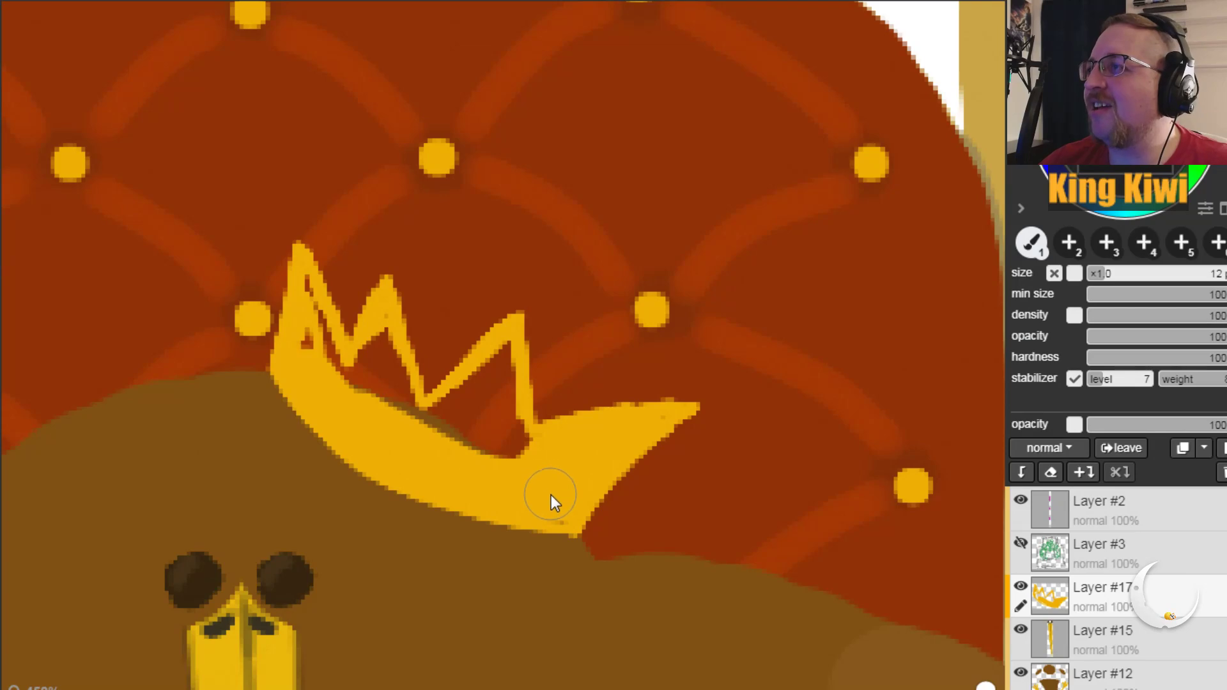
left_click(1098, 271)
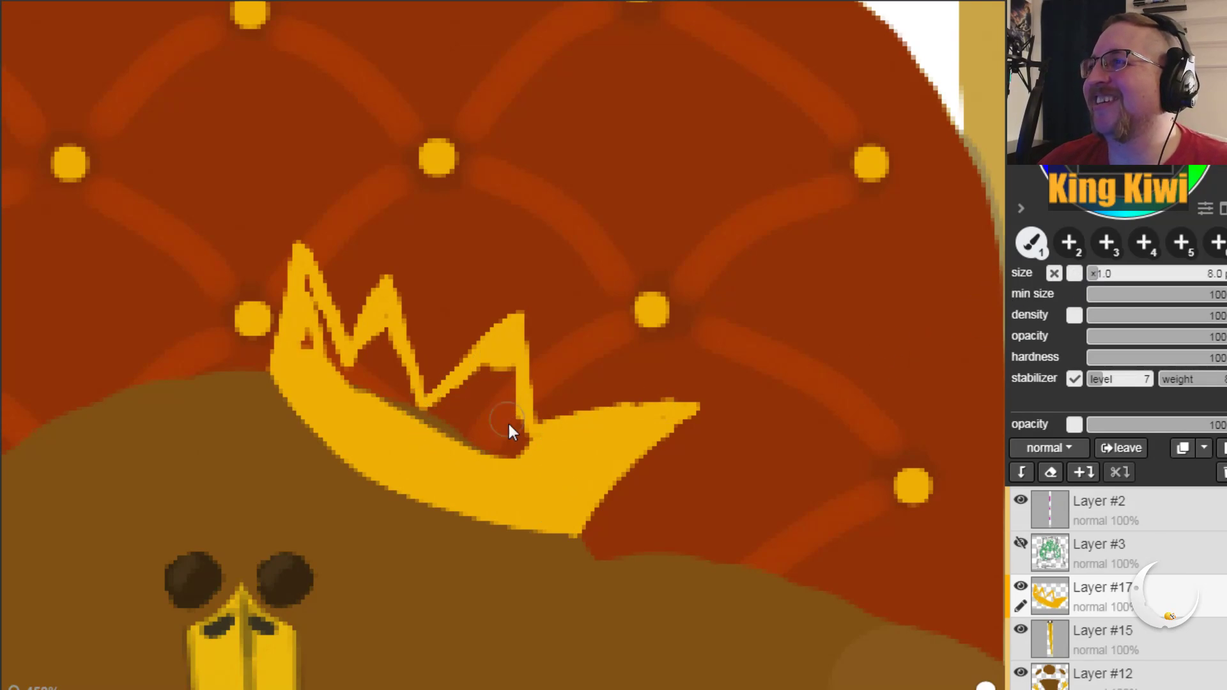
left_click_drag(507, 415, 521, 455)
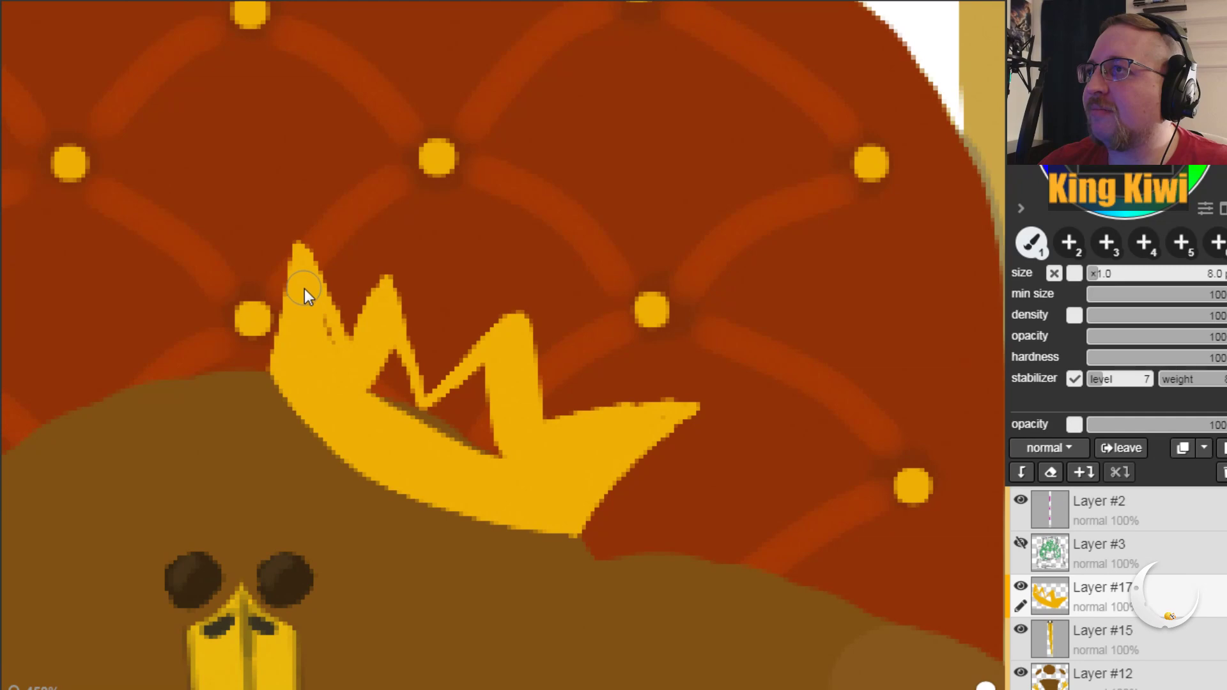
mouse_move(380, 401)
left_mouse_down()
mouse_move(397, 391)
mouse_move(450, 430)
left_mouse_up()
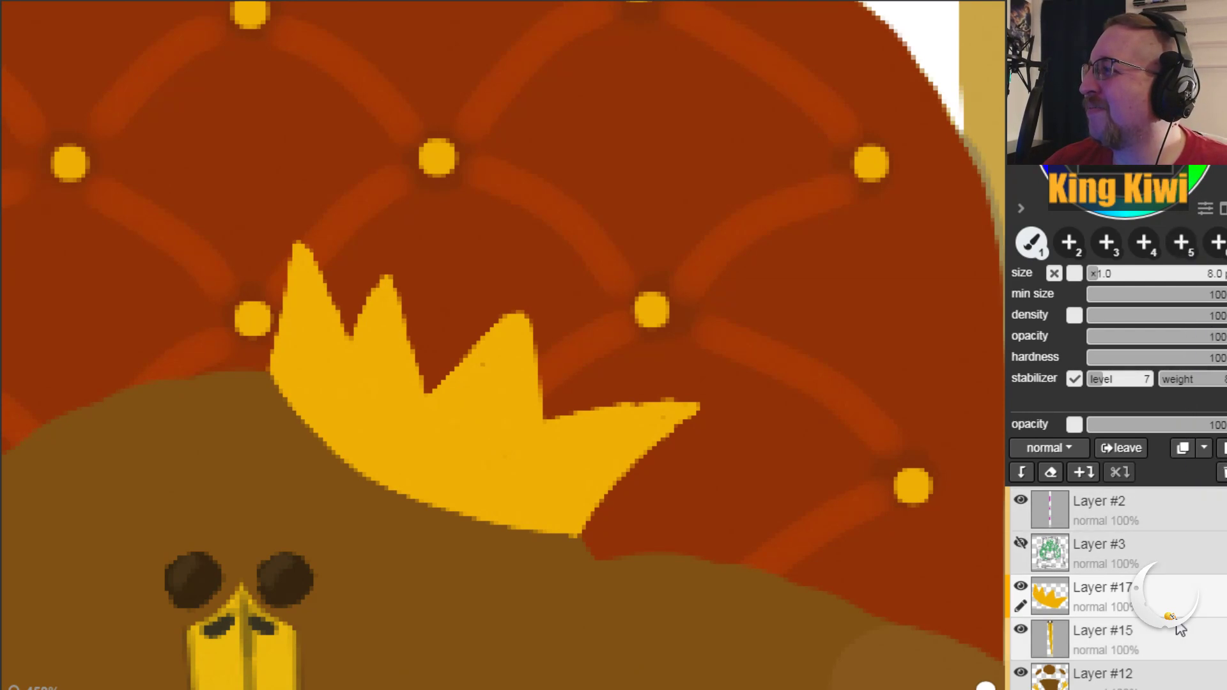
Step: Paint three darker gold rear spikes in the gaps between the front spikes on Layer #15 with a 3 px brush
left_click(1191, 642)
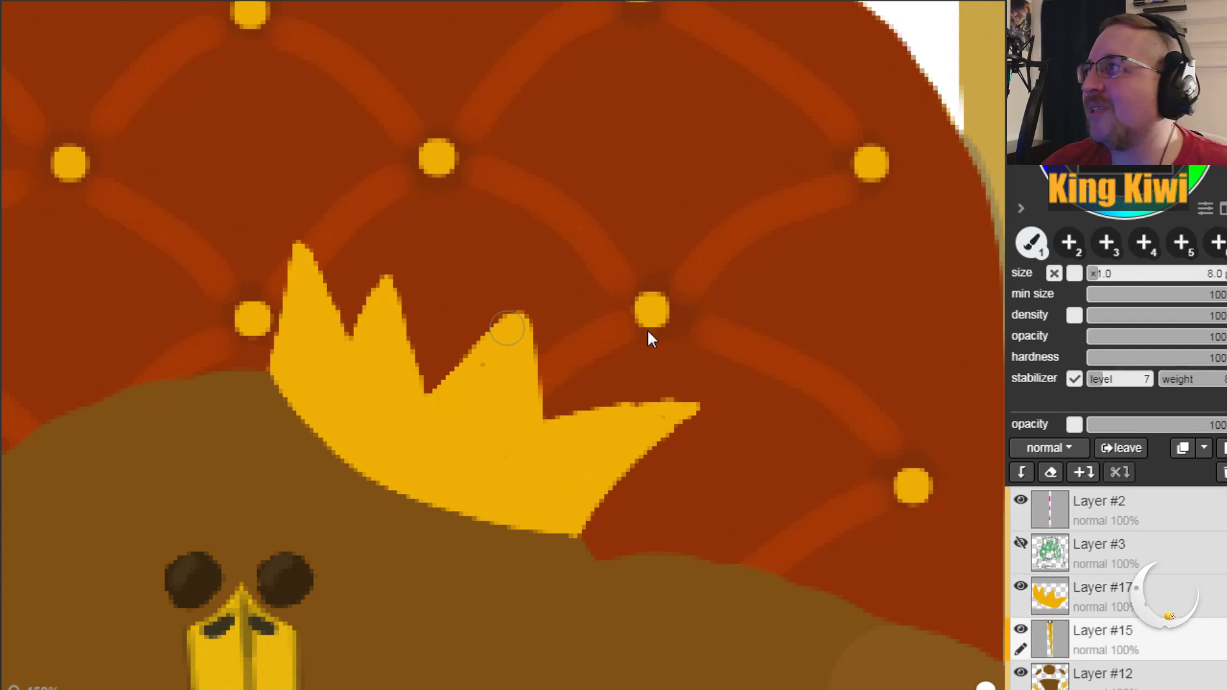
left_click_drag(1098, 274, 1093, 275)
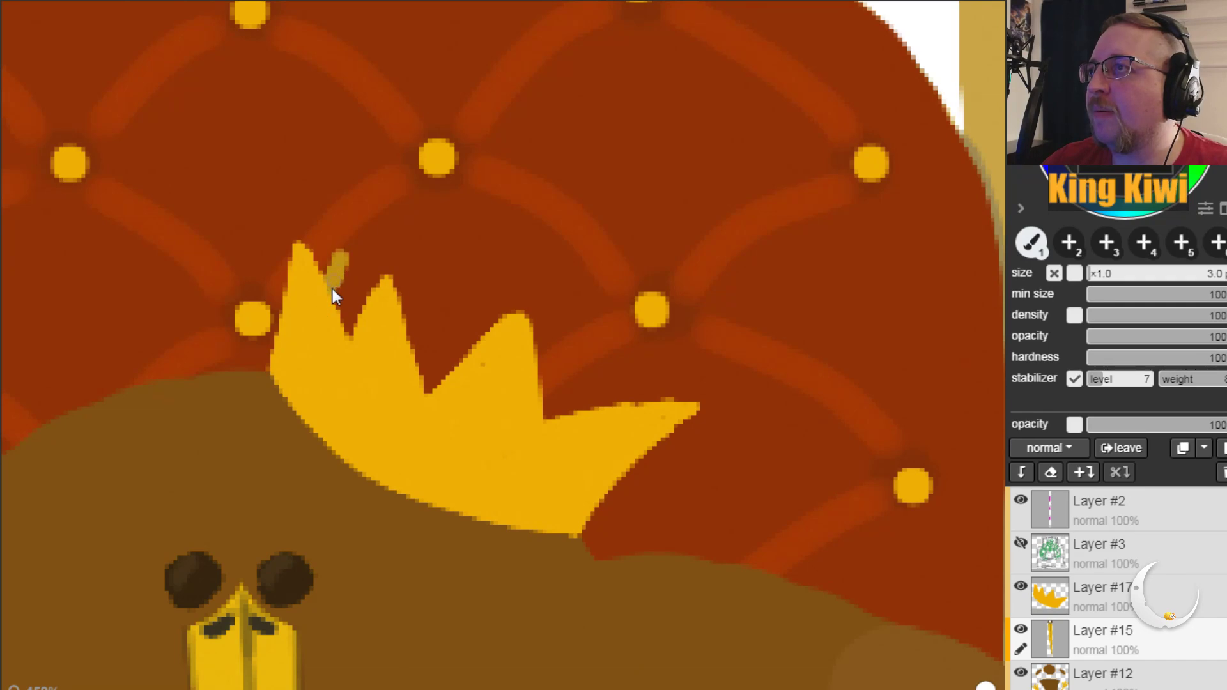
left_click_drag(347, 275, 354, 345)
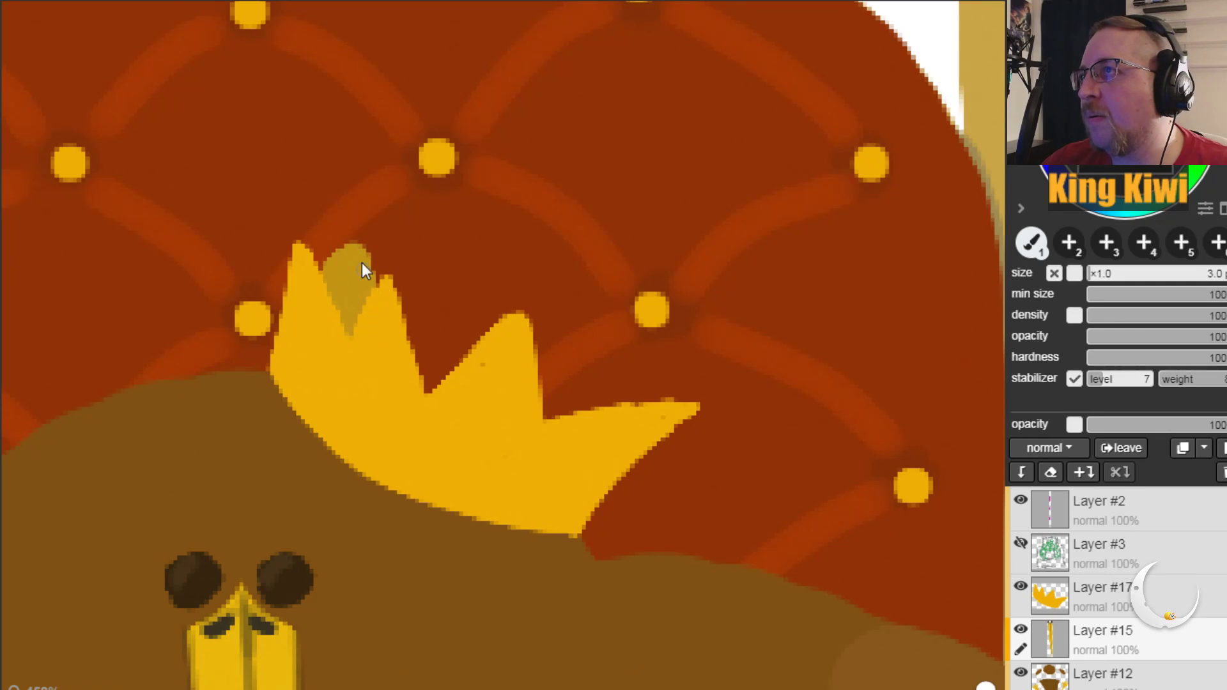
key("ctrl+z")
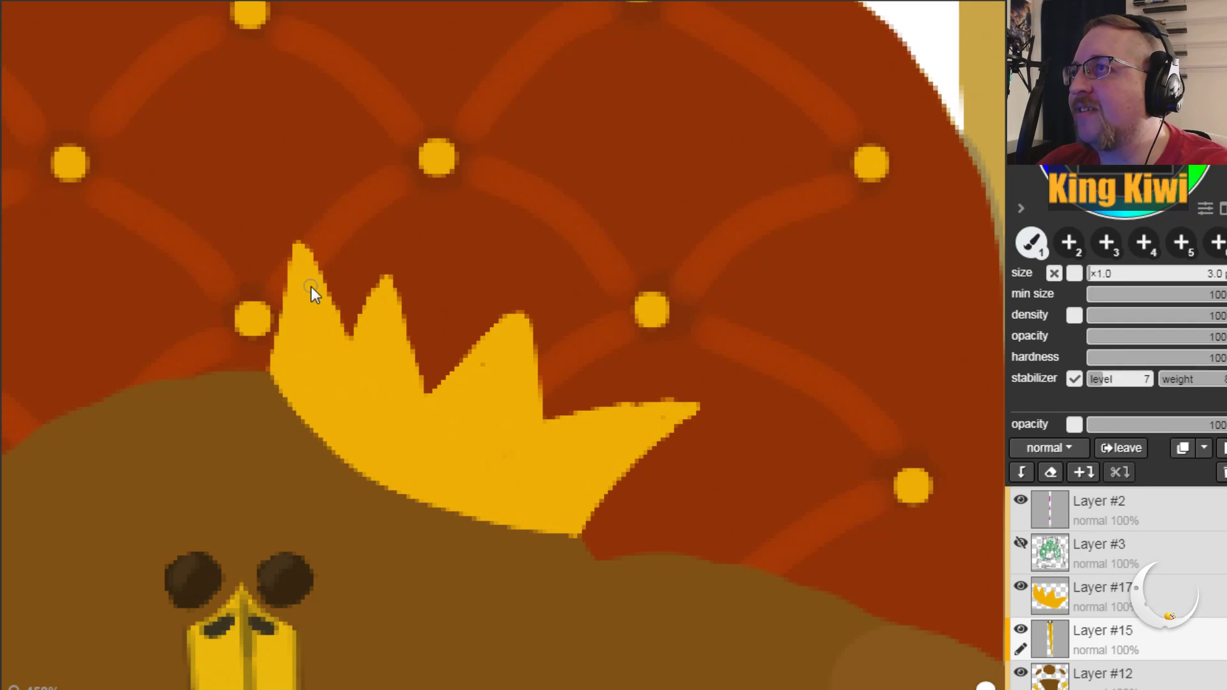
left_click_drag(339, 321, 340, 285)
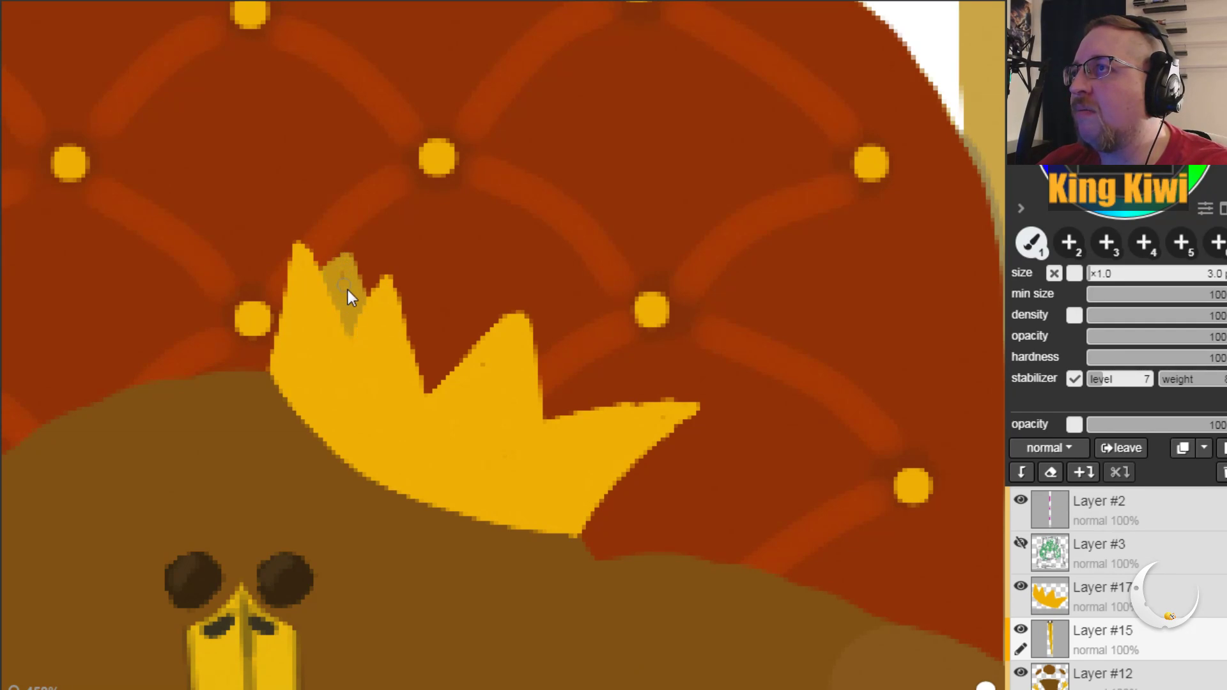
mouse_move(429, 305)
left_mouse_down()
mouse_move(454, 284)
mouse_move(473, 349)
left_mouse_up()
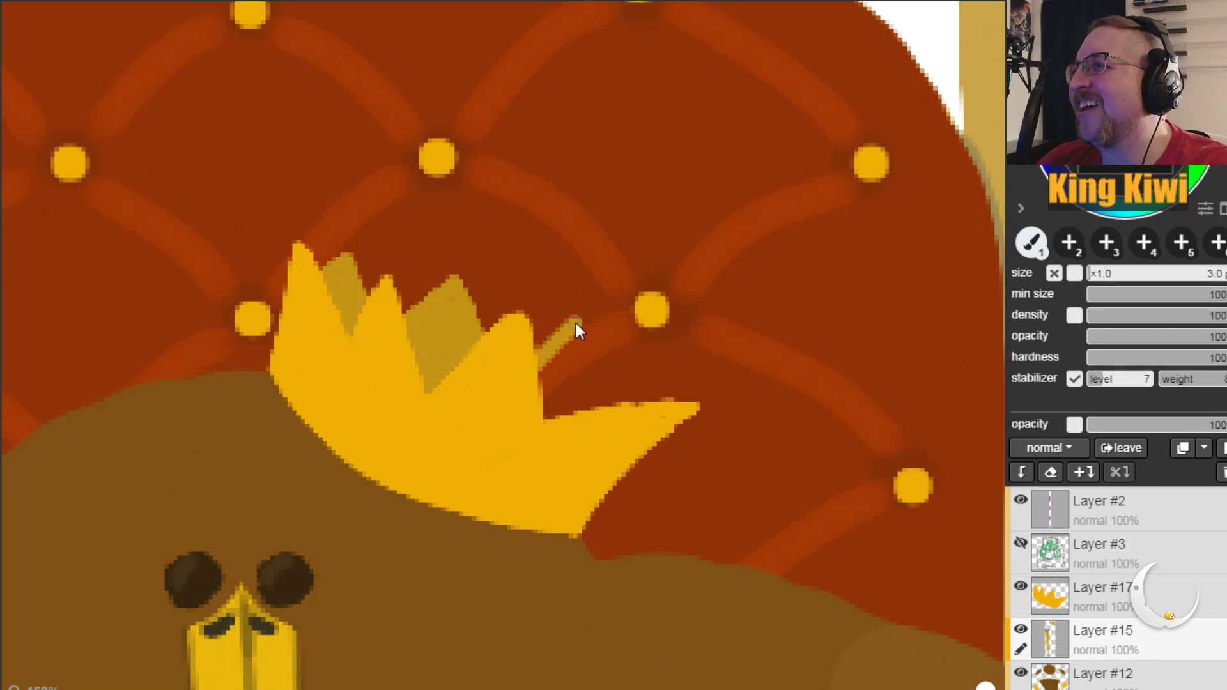
left_click_drag(584, 313, 605, 437)
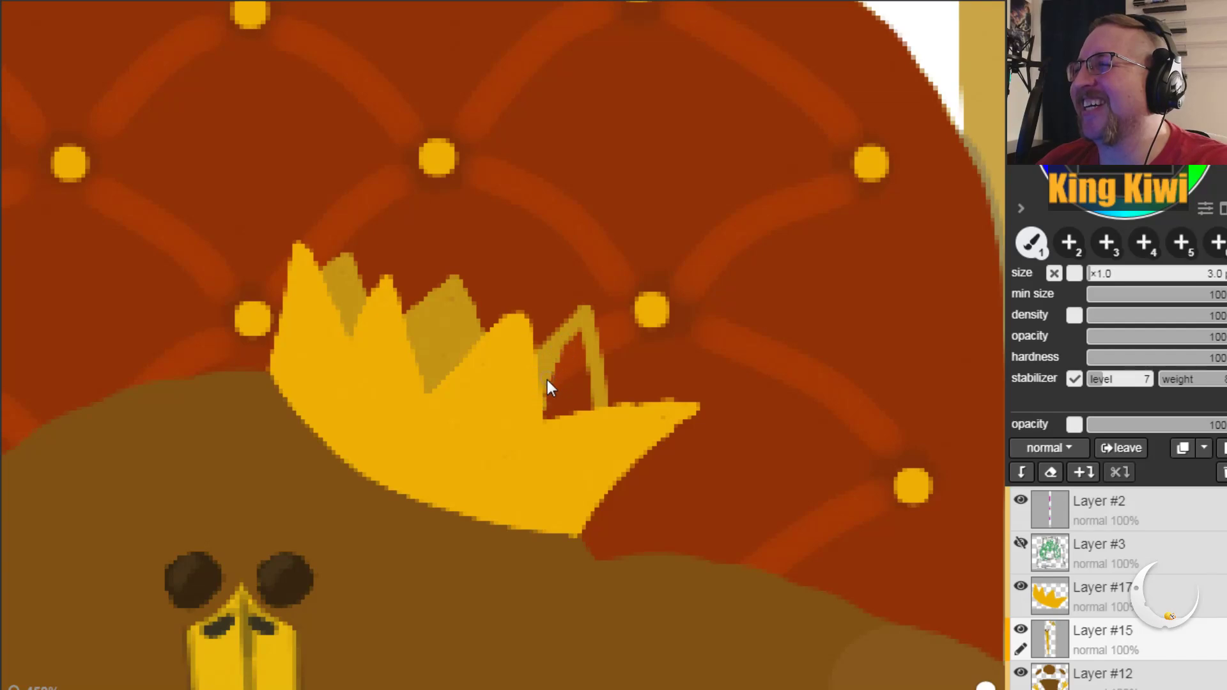
left_click_drag(592, 400, 572, 340)
mouse_move(568, 395)
left_mouse_down()
mouse_move(579, 331)
mouse_move(551, 404)
left_mouse_up()
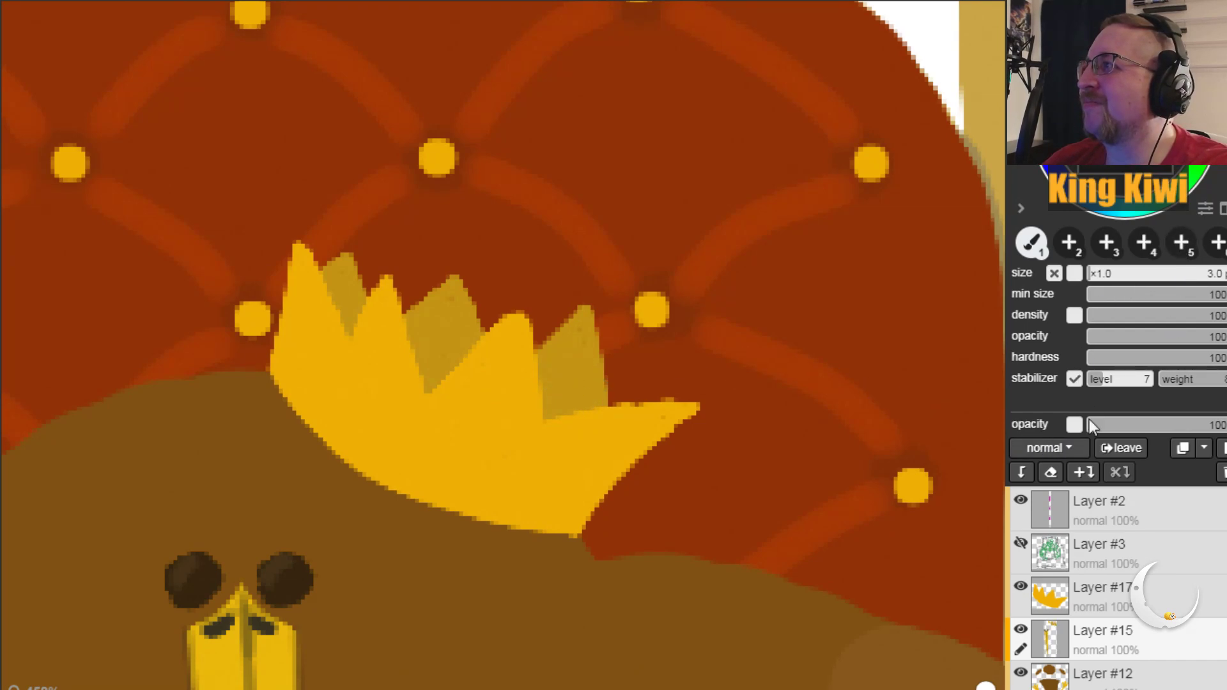
Step: Sample the crown's yellow and extend the tips of the first three front spikes with the 3 px brush
key("i")
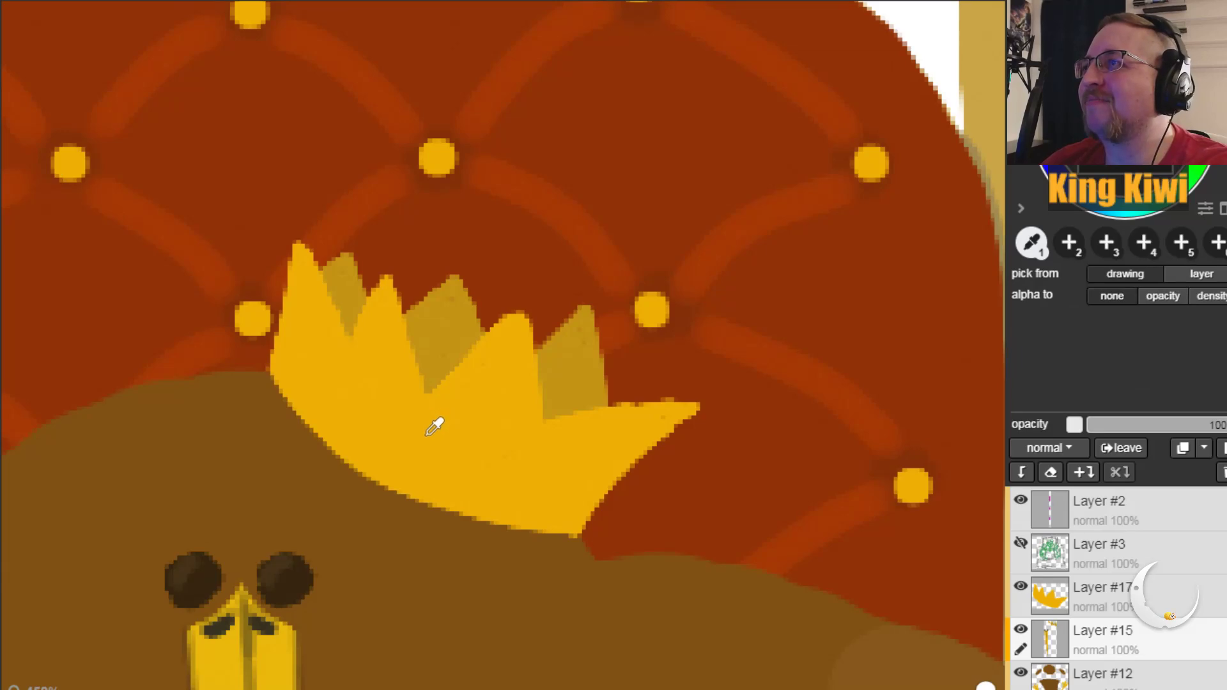
key("b")
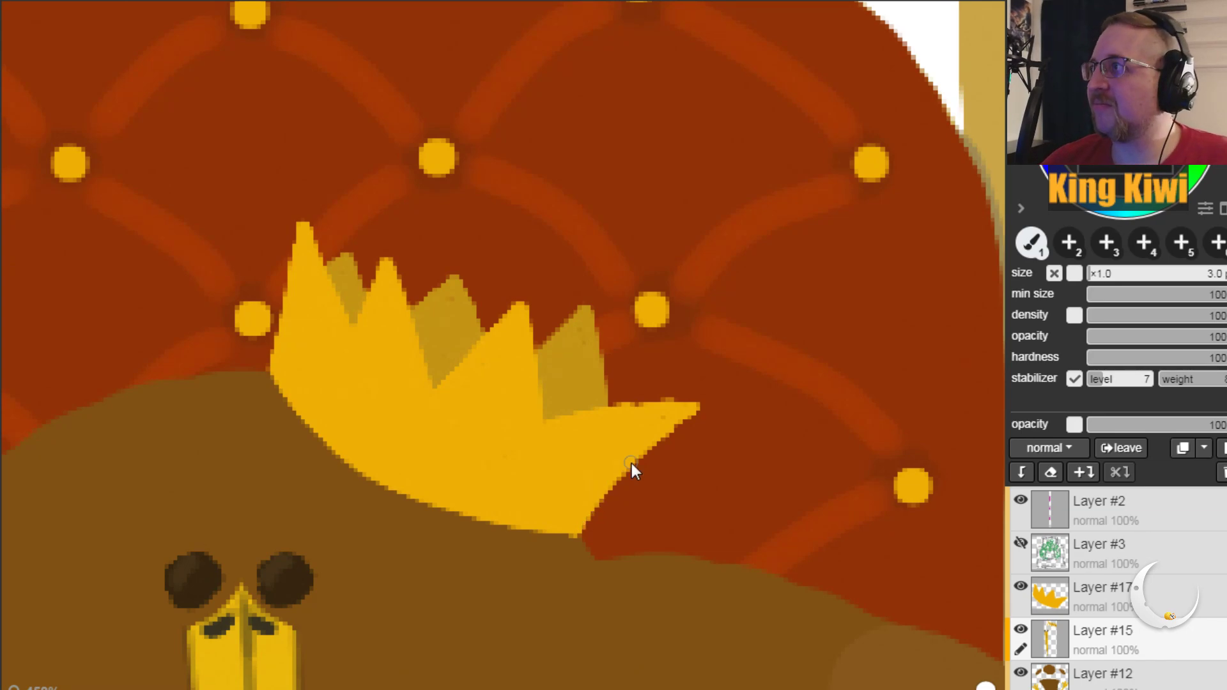
Step: Carve the gaps between the crown's front spikes wider and sharpen their tips with a 7 px eraser on Layer #17 and Layer #15
key("e")
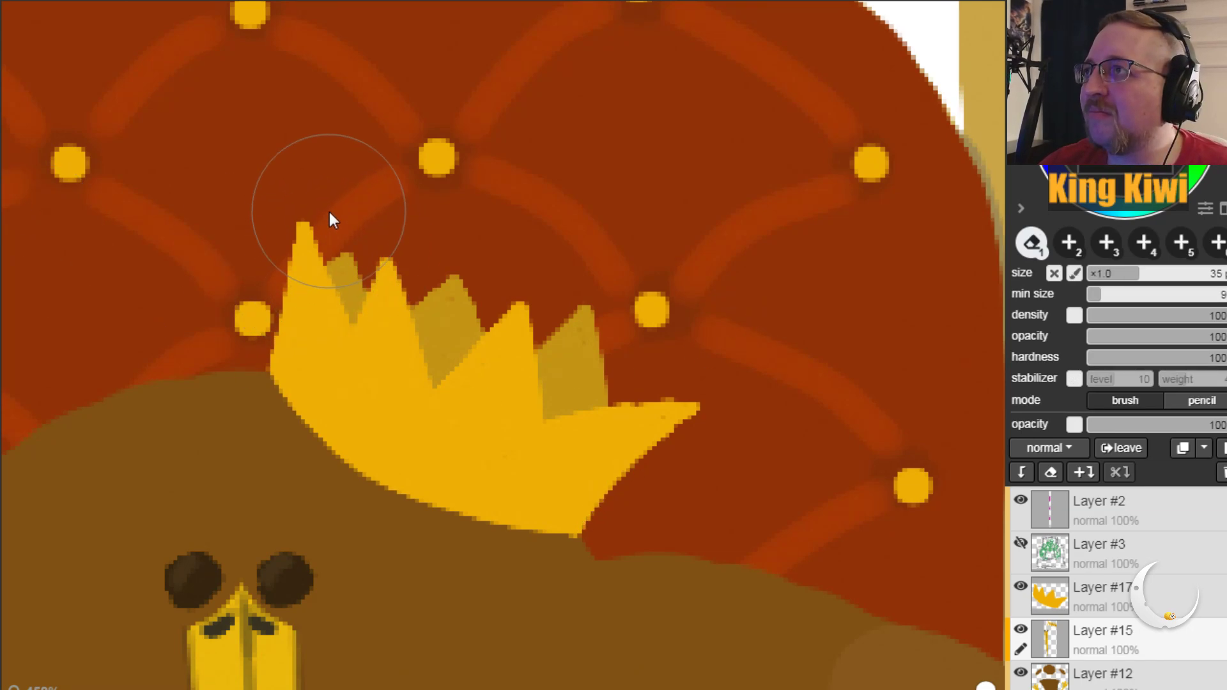
left_click(1098, 273)
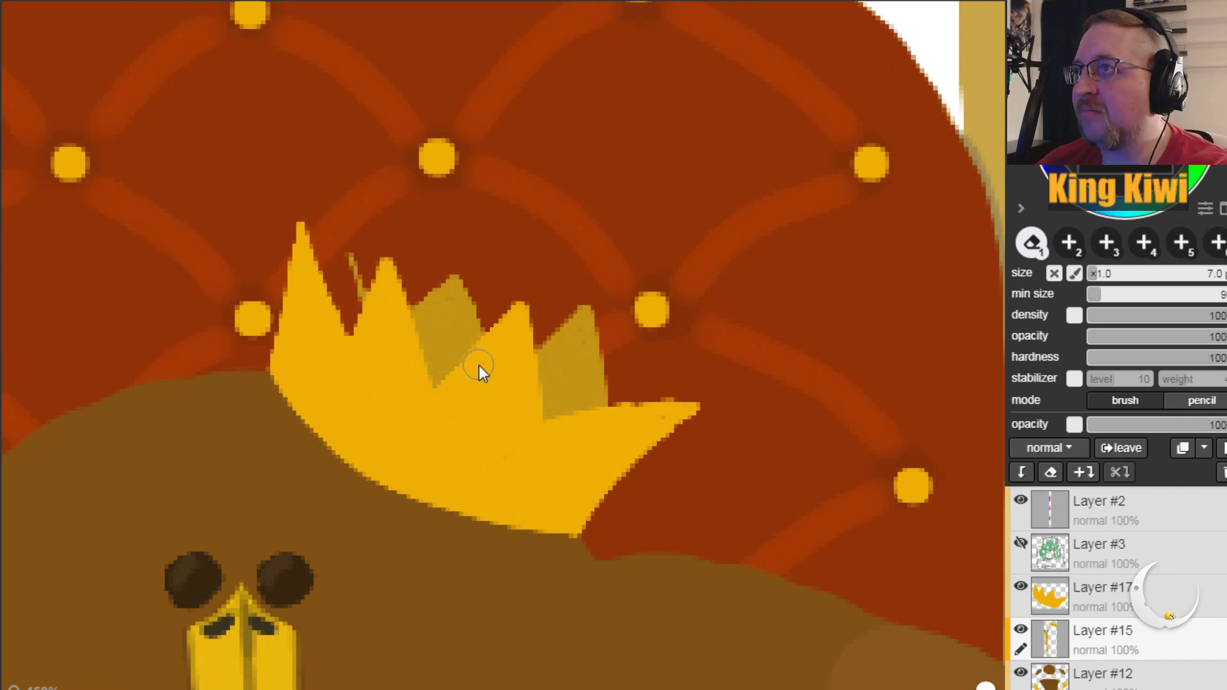
key("ctrl+z")
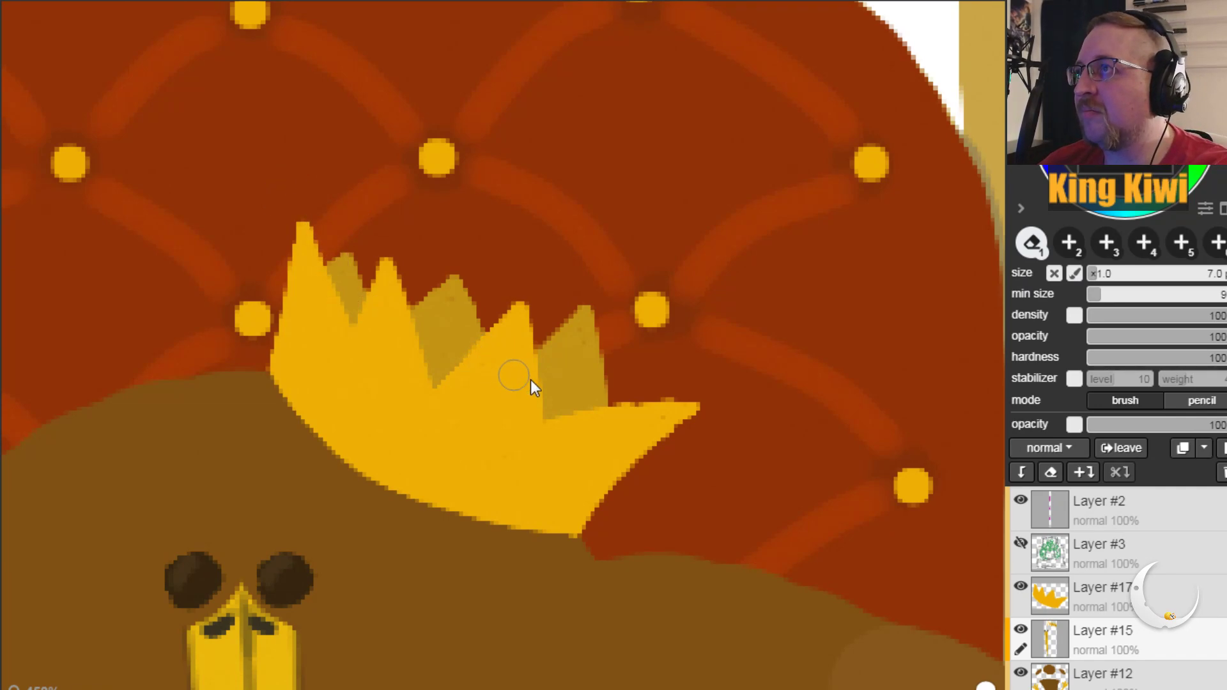
left_click(1093, 598)
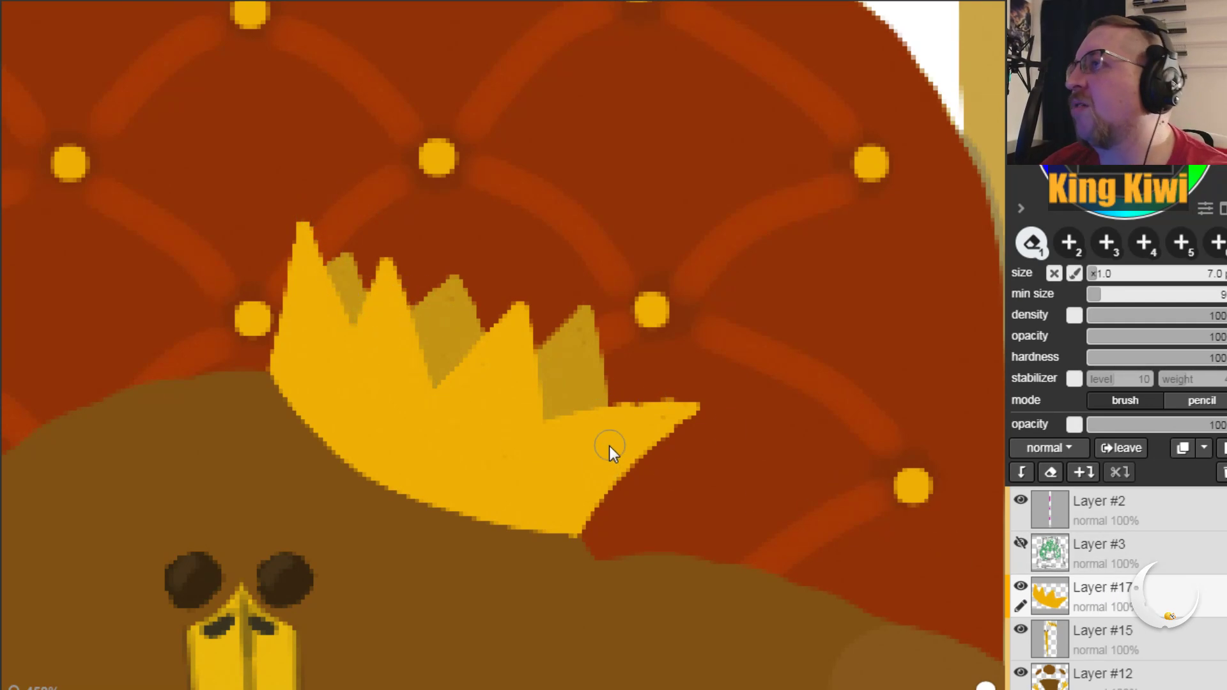
left_click(1087, 628)
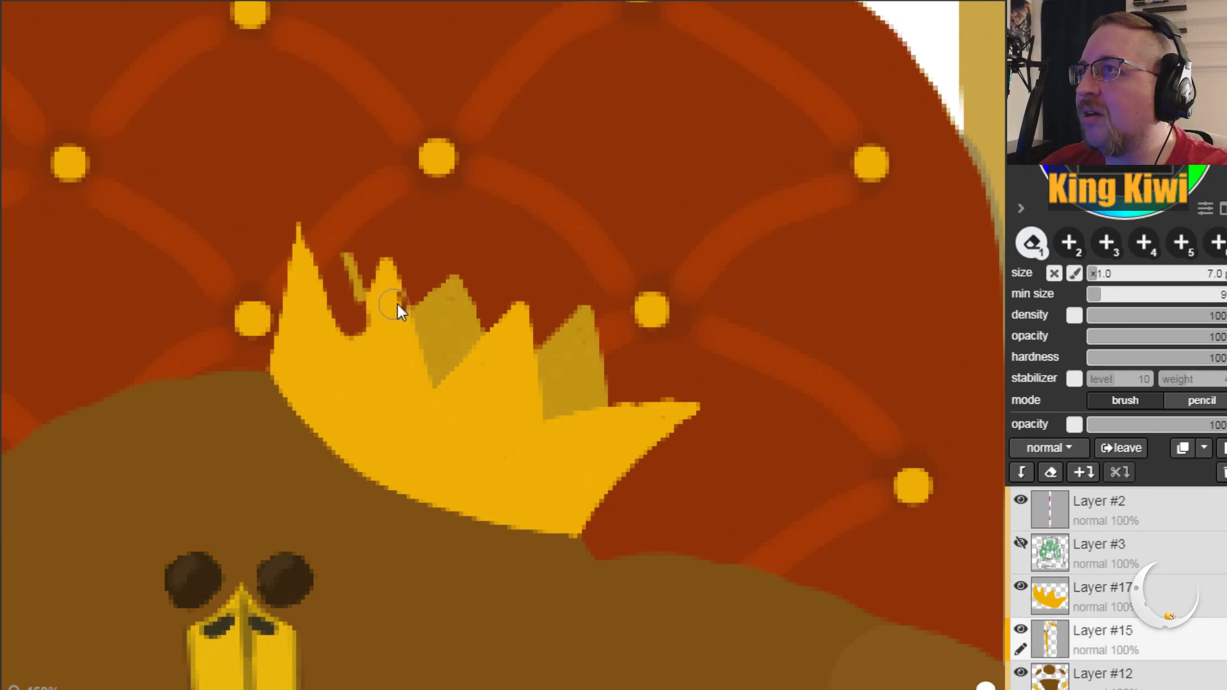
left_click_drag(371, 303, 358, 275)
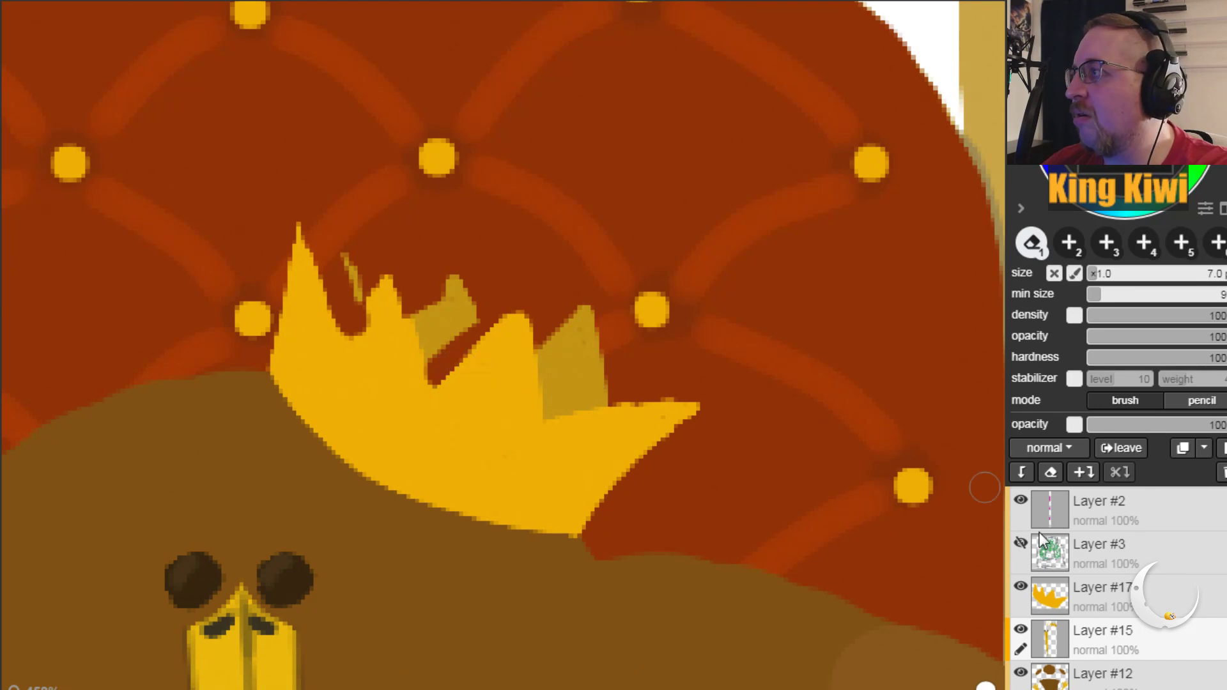
left_click(1074, 591)
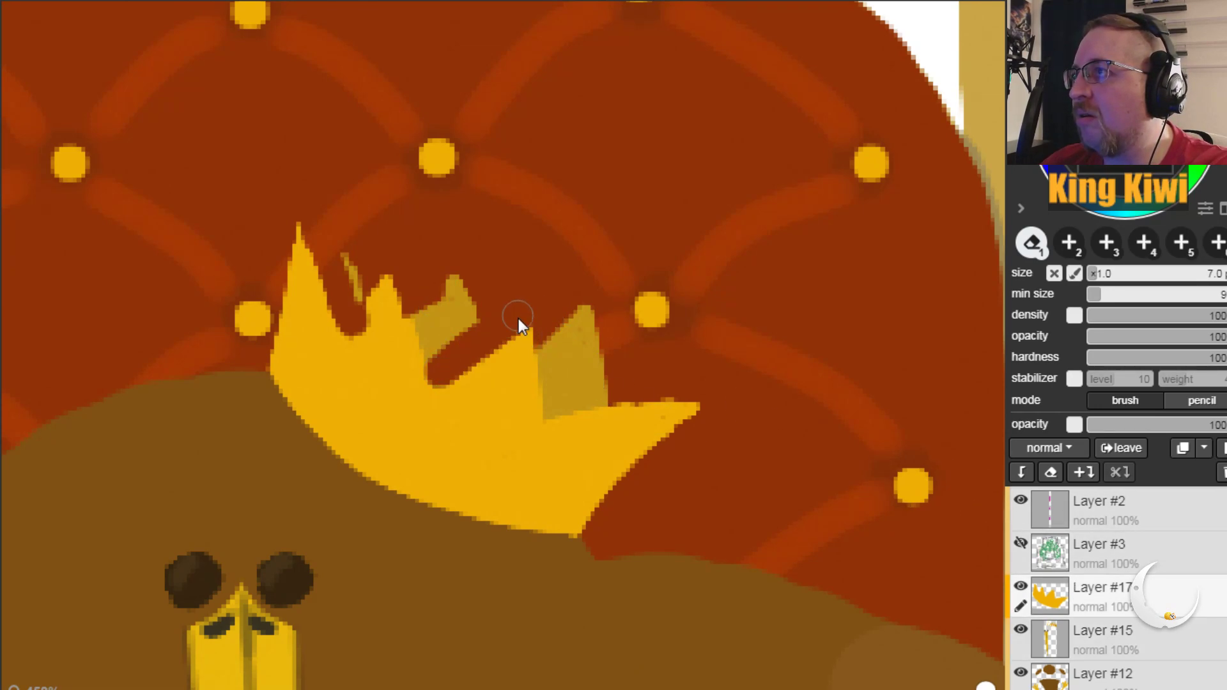
left_click_drag(526, 320, 549, 420)
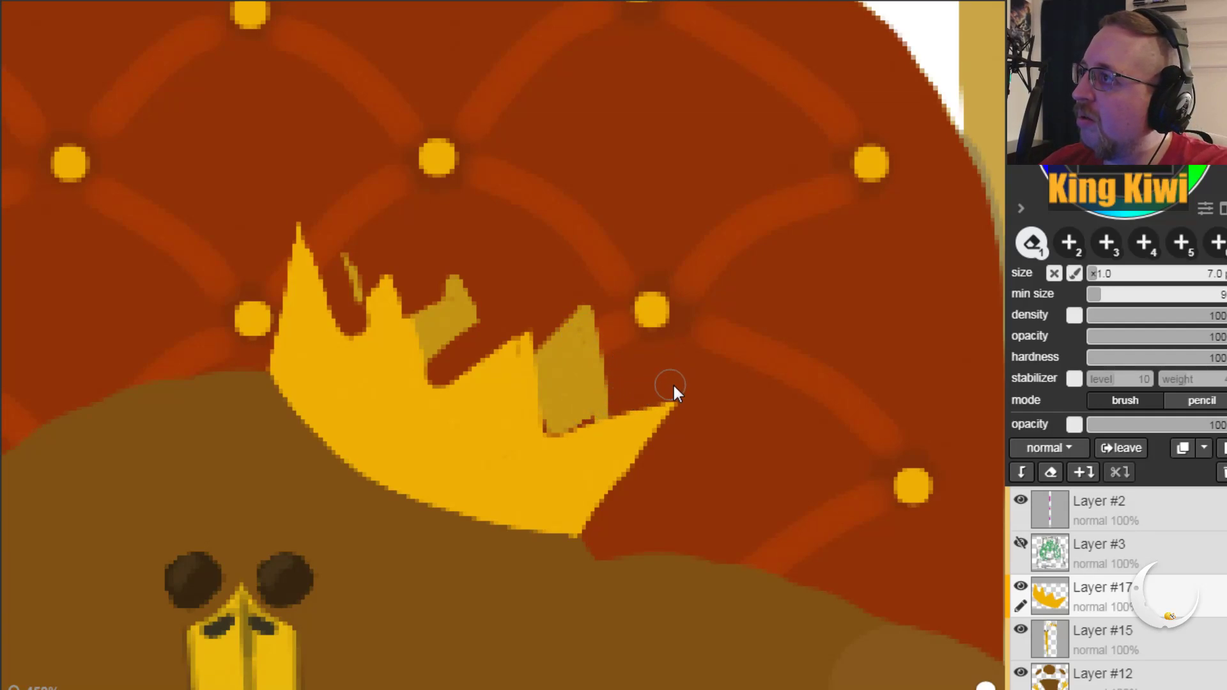
Step: Erase the darker rear spikes behind the crown from Layer #15
left_click(1076, 627)
mouse_move(528, 334)
left_mouse_down()
mouse_move(549, 394)
mouse_move(581, 376)
mouse_move(594, 412)
mouse_move(405, 266)
left_mouse_up()
mouse_move(346, 311)
left_mouse_down()
mouse_move(415, 302)
mouse_move(356, 248)
mouse_move(302, 310)
mouse_move(401, 243)
mouse_move(437, 290)
mouse_move(439, 343)
left_mouse_up()
left_click(463, 292)
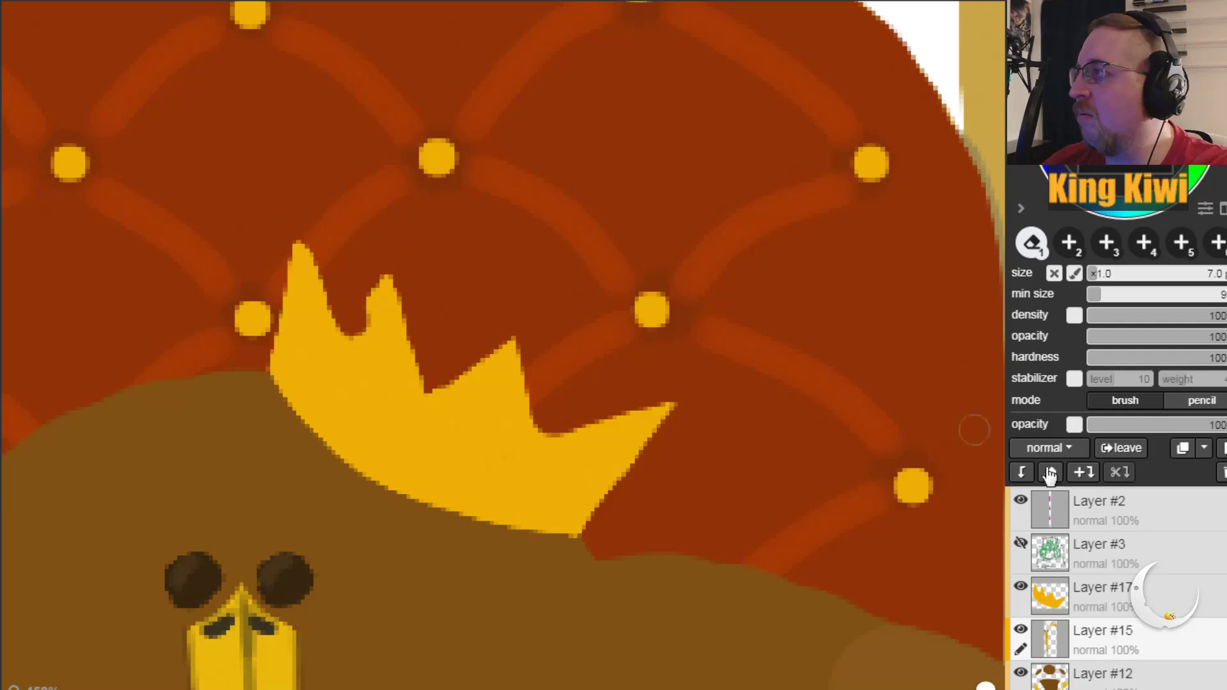
Step: Cut the crown's front spikes on Layer #17 shorter and more slanted with the 7 px eraser, deepening the gaps between them
left_click(1117, 594)
left_click_drag(348, 316, 432, 269)
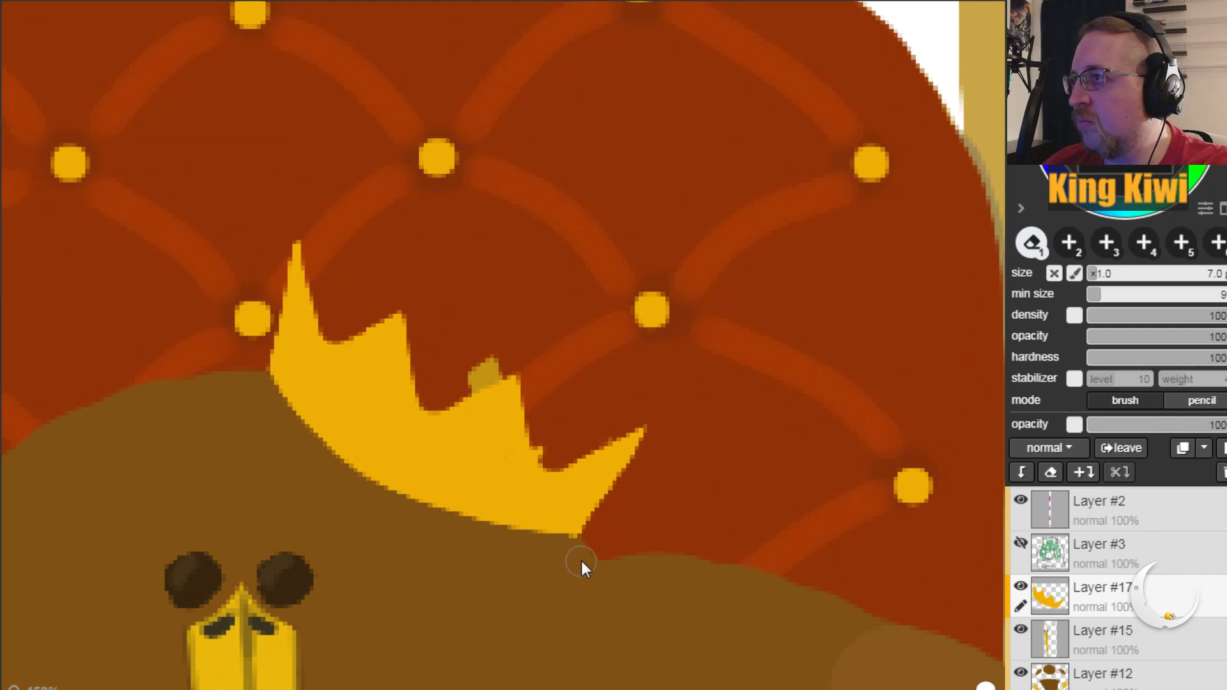
left_click_drag(599, 542, 601, 498)
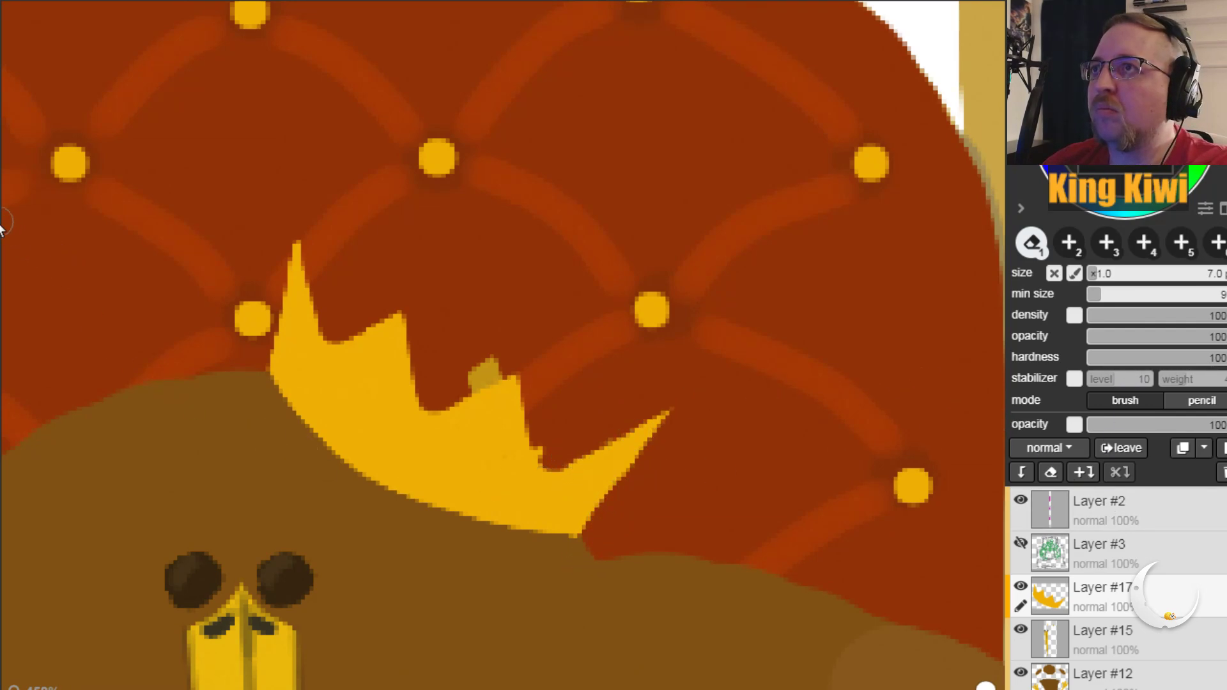
Step: Rebuild the edges and tips of the four front spikes in the crown's yellow with the 3 px brush on Layer #17
key("i")
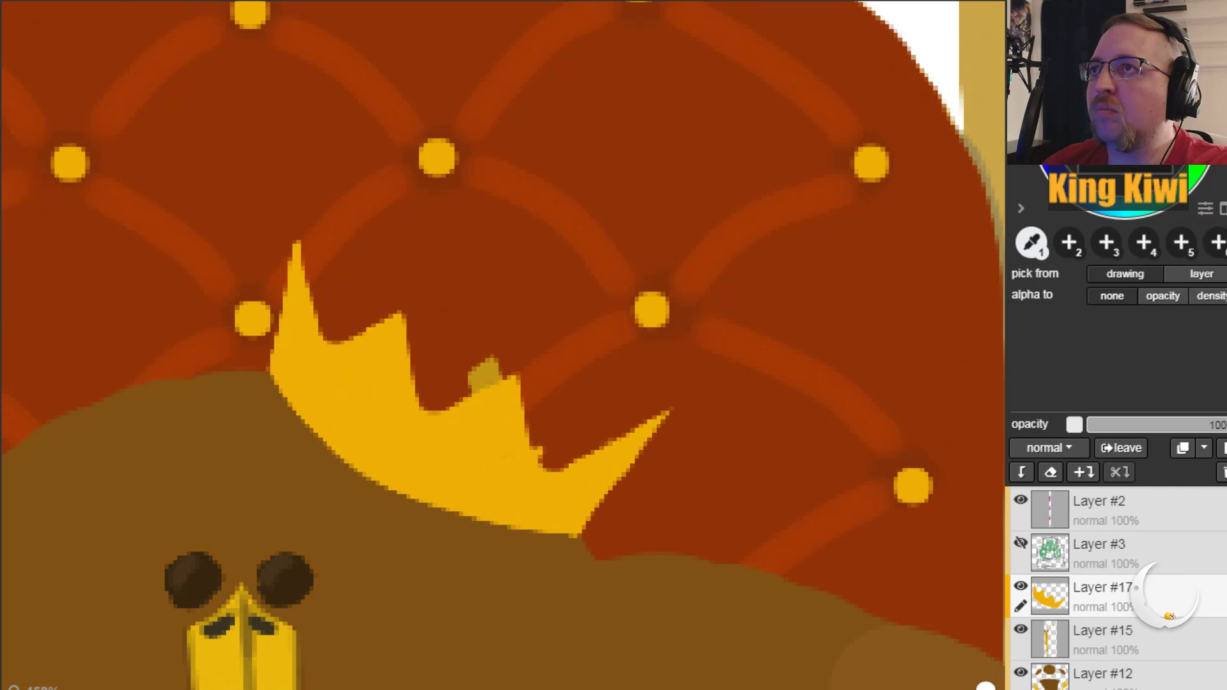
key("b")
mouse_move(301, 245)
left_mouse_down()
mouse_move(316, 347)
mouse_move(312, 316)
left_mouse_up()
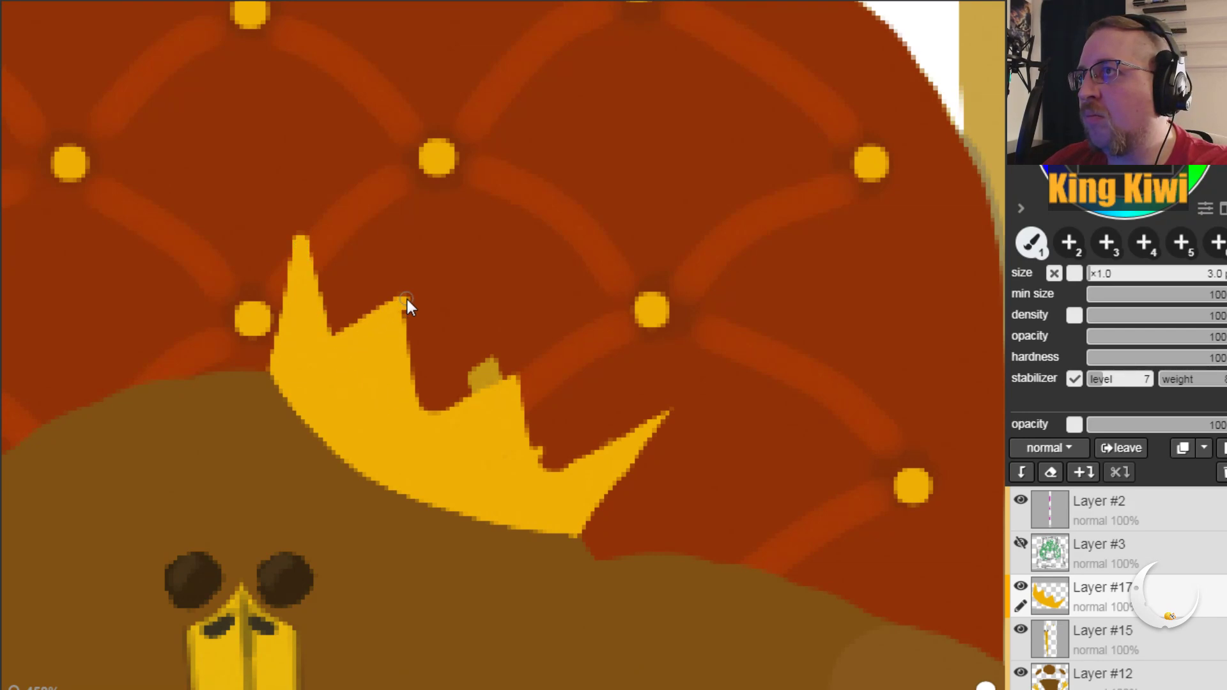
left_click_drag(428, 416, 516, 361)
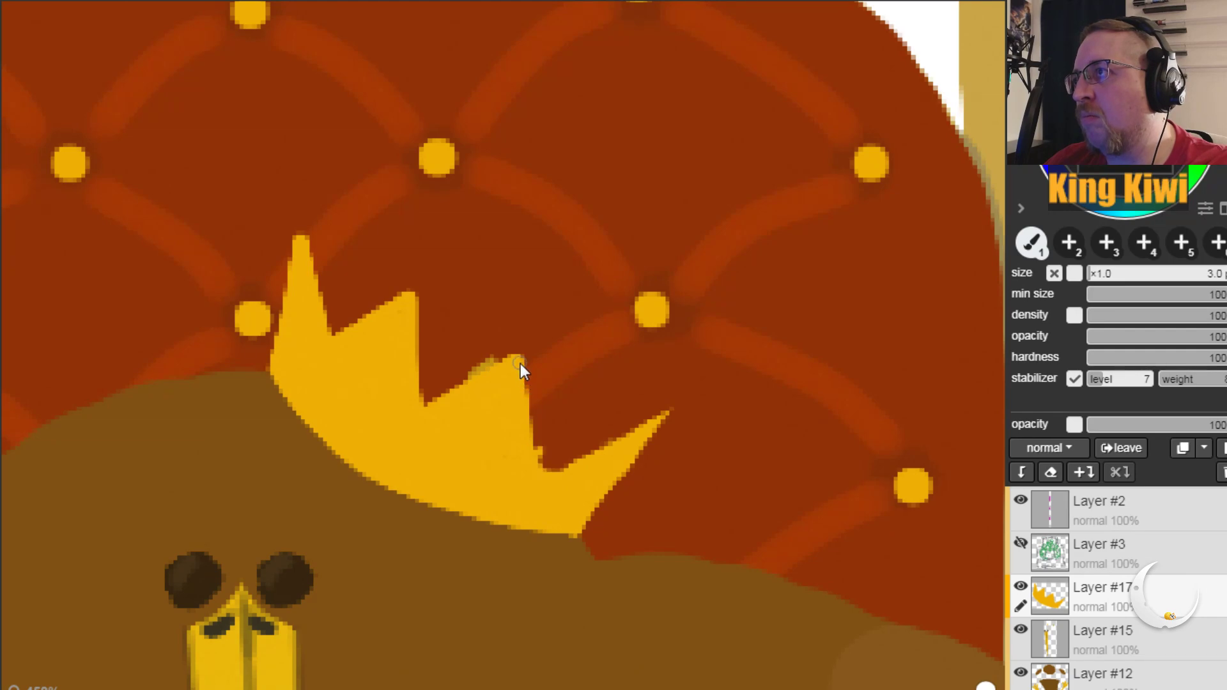
left_click_drag(521, 363, 547, 497)
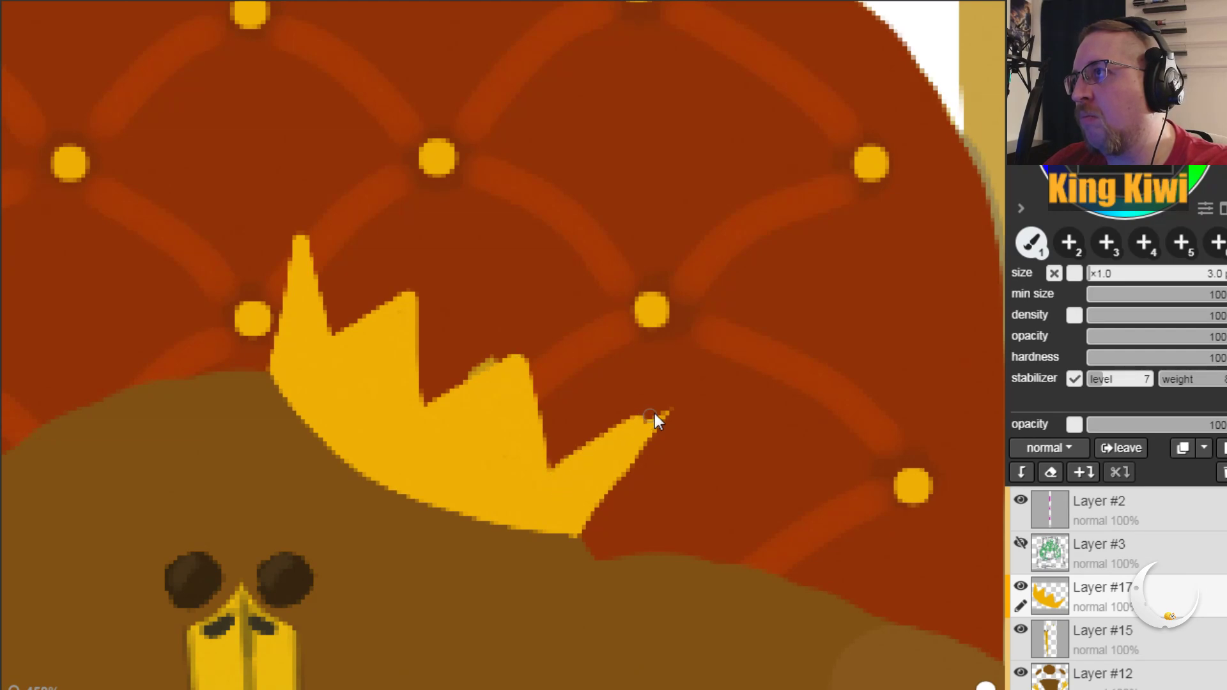
key("ctrl+z")
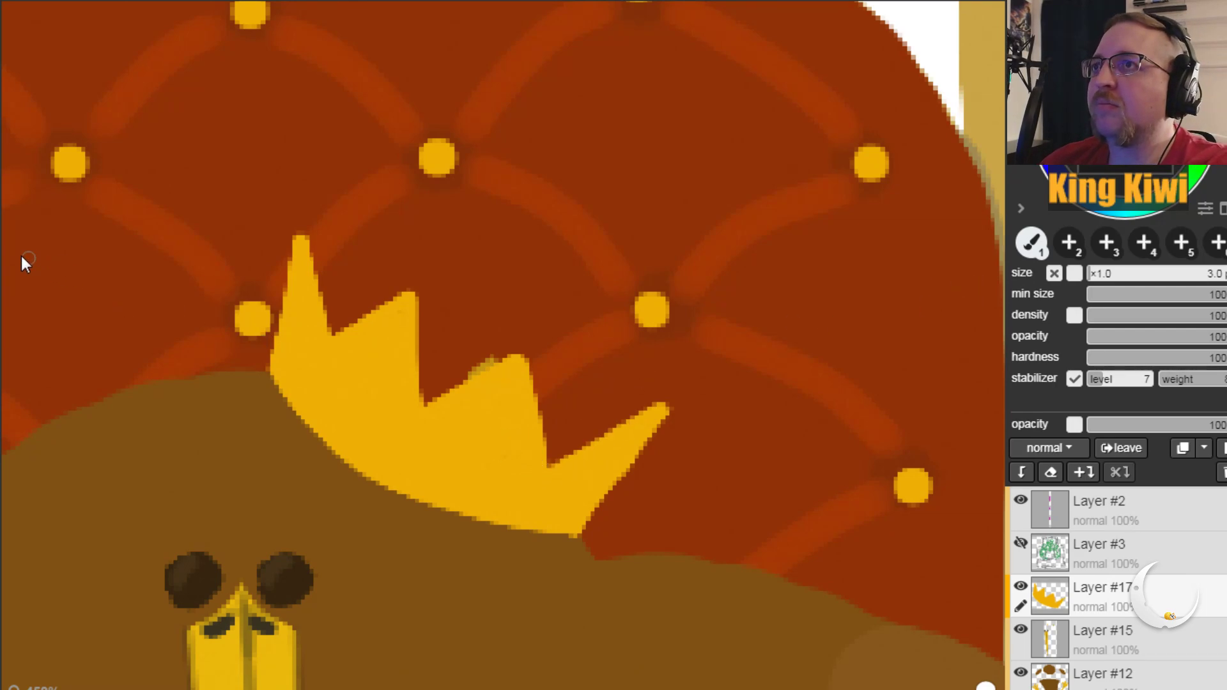
Step: Trim the third front spike's tip on Layer #17 and erase the leftover rear spike patch from Layer #15
key("e")
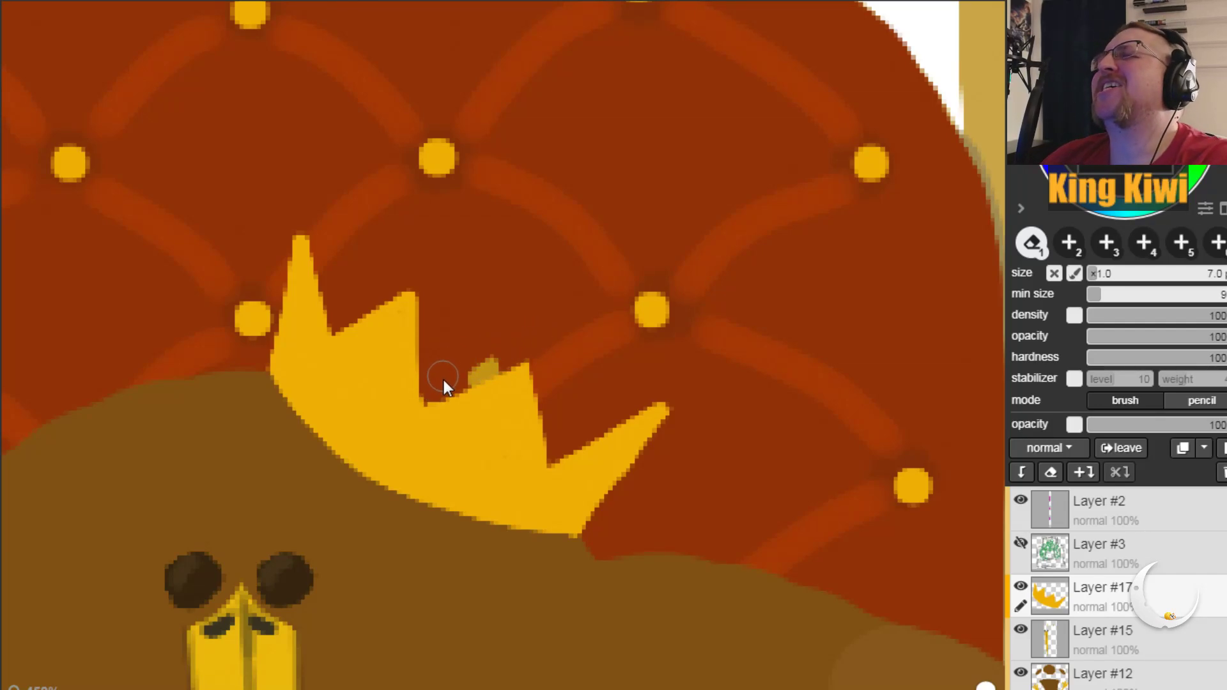
left_click(1071, 638)
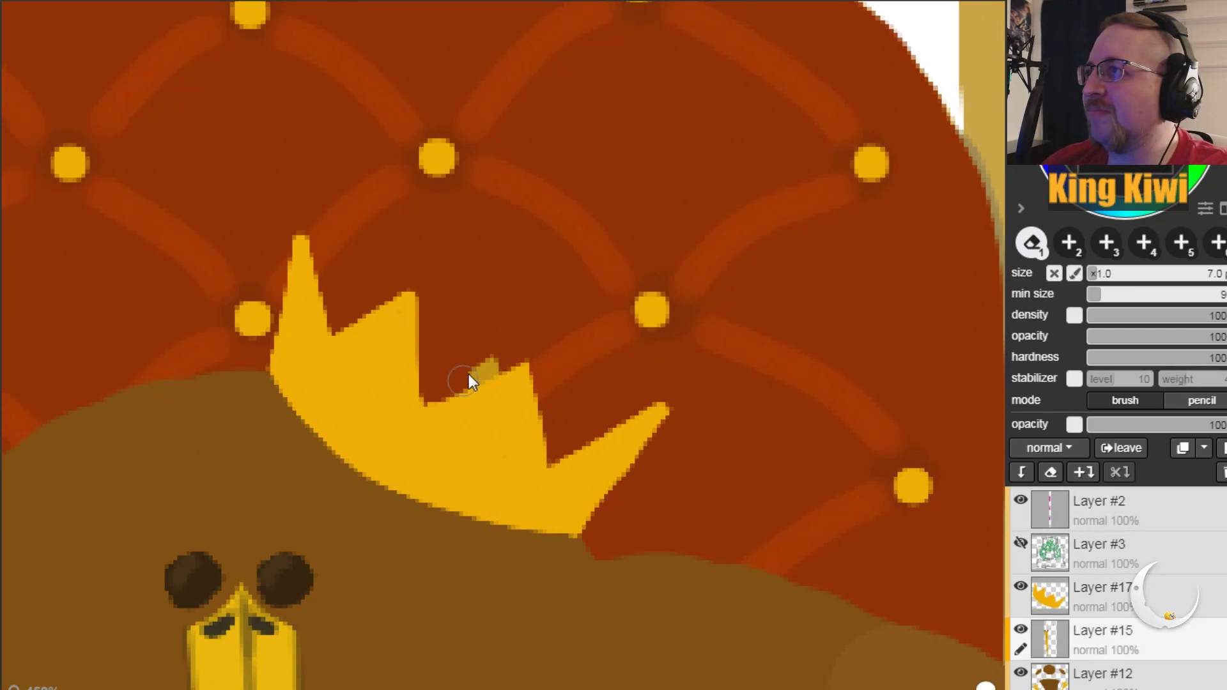
left_click_drag(485, 382, 412, 420)
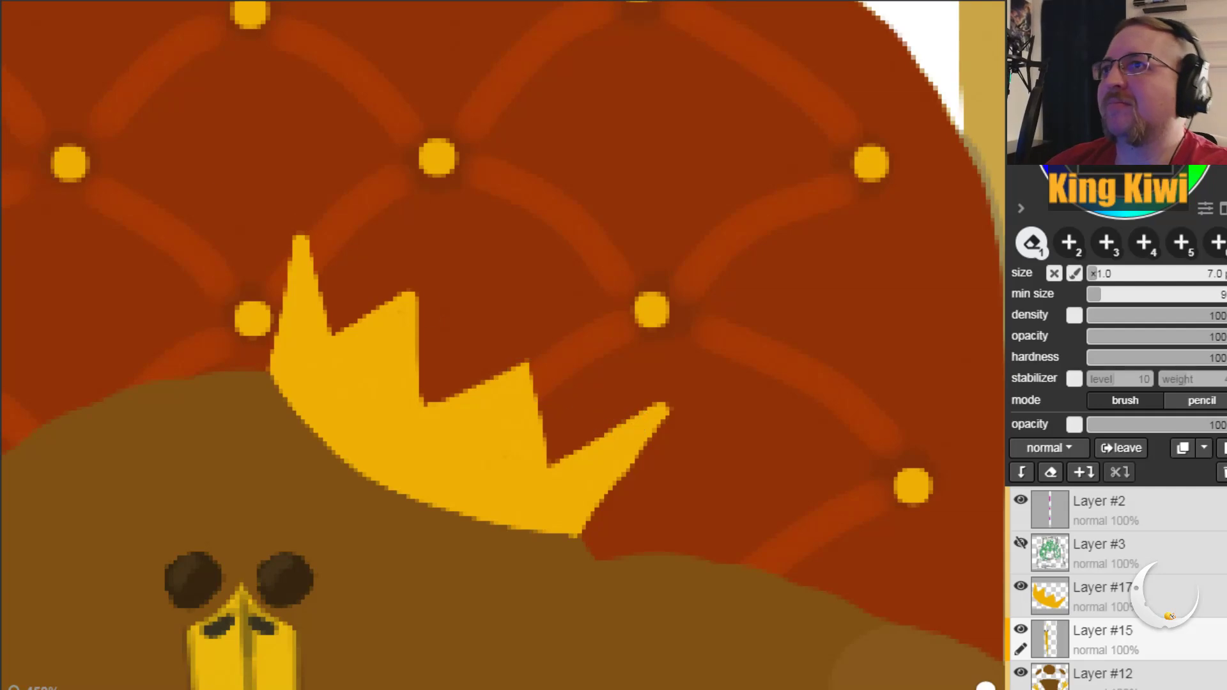
Step: Paint a curved dark gold rear rim behind the front spikes on Layer #15 with the 3 px brush
key("b")
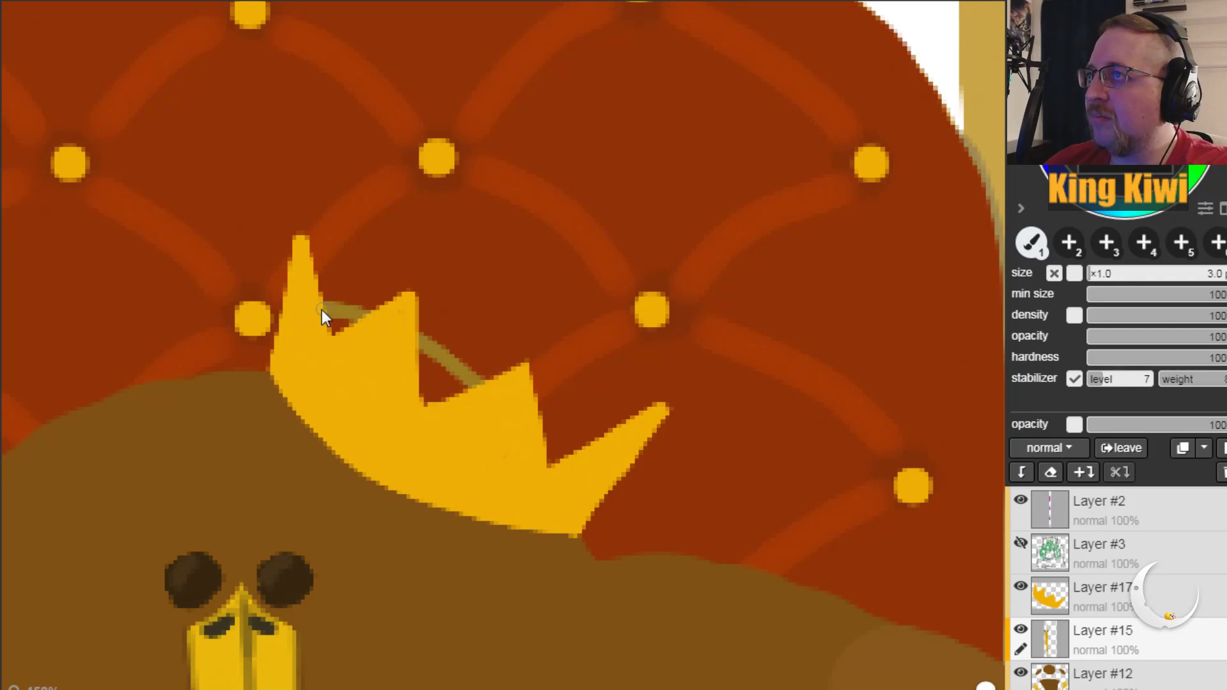
left_click_drag(408, 321, 521, 407)
key("ctrl+z")
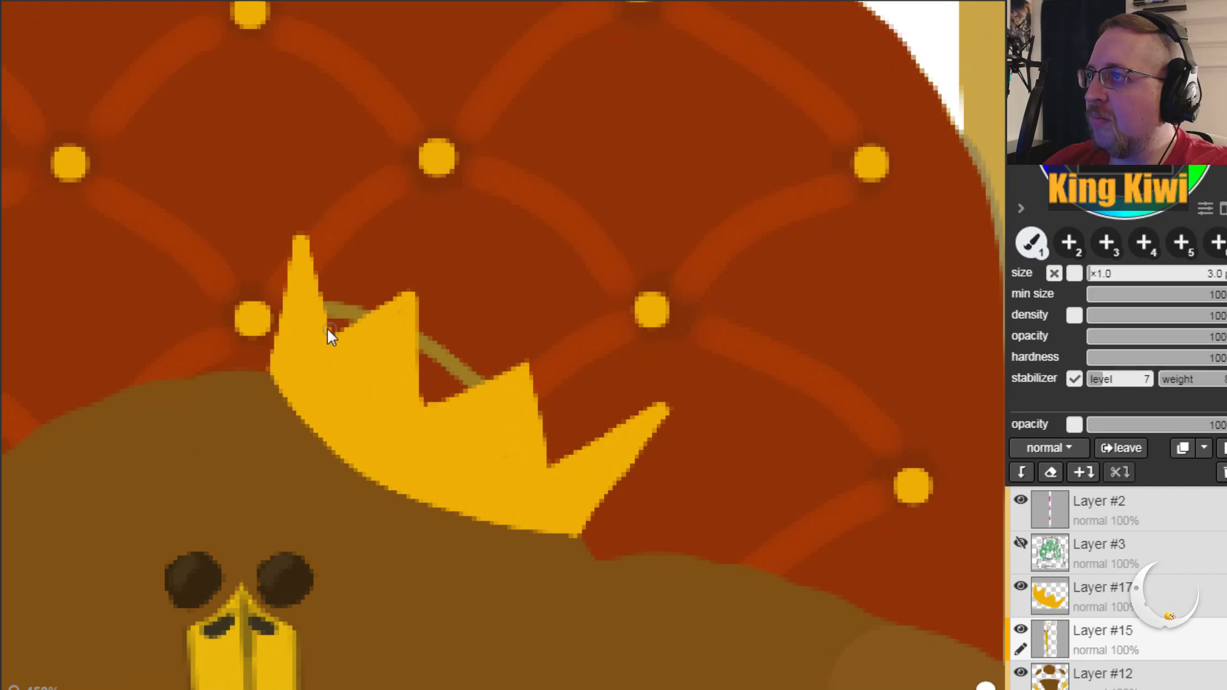
mouse_move(336, 327)
left_mouse_down()
mouse_move(432, 369)
mouse_move(567, 476)
left_mouse_up()
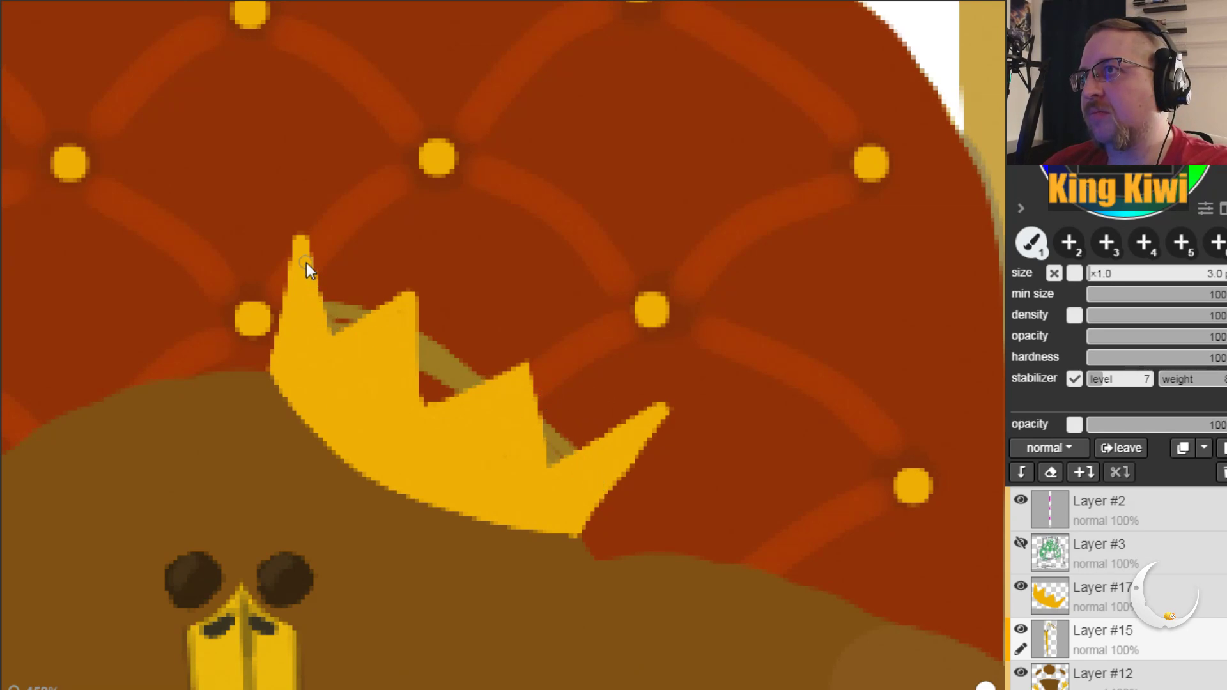
Step: Outline dark gold rear spikes rising from the rim in the gaps between the front spikes
left_click_drag(306, 252, 342, 310)
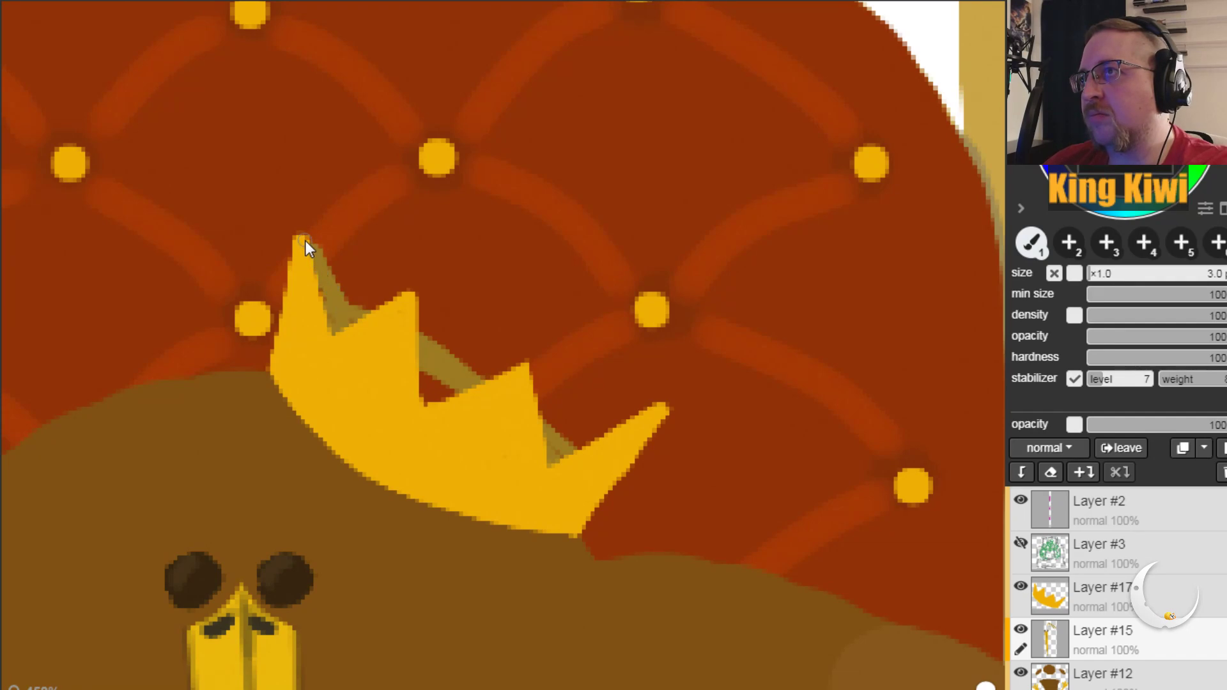
left_click_drag(410, 268, 343, 309)
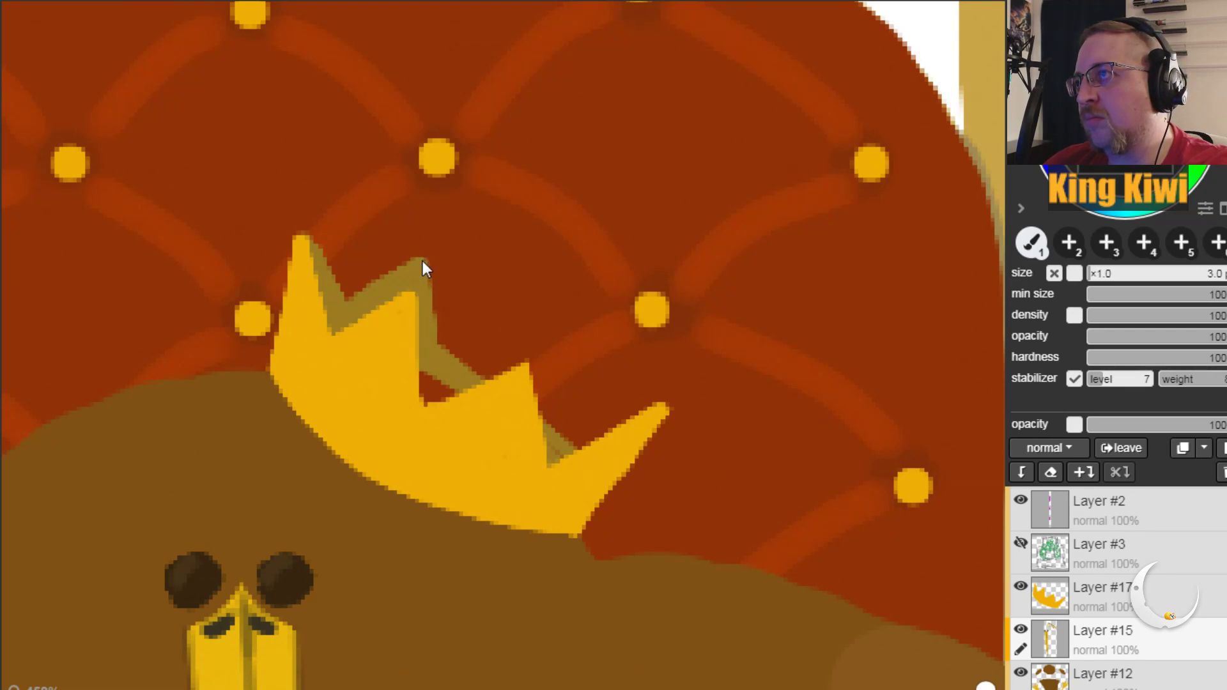
mouse_move(444, 351)
left_mouse_down()
mouse_move(505, 309)
mouse_move(463, 343)
mouse_move(444, 342)
mouse_move(521, 318)
mouse_move(530, 405)
mouse_move(499, 335)
mouse_move(458, 352)
mouse_move(481, 359)
mouse_move(431, 369)
mouse_move(501, 343)
mouse_move(577, 384)
left_mouse_up()
key("ctrl+z")
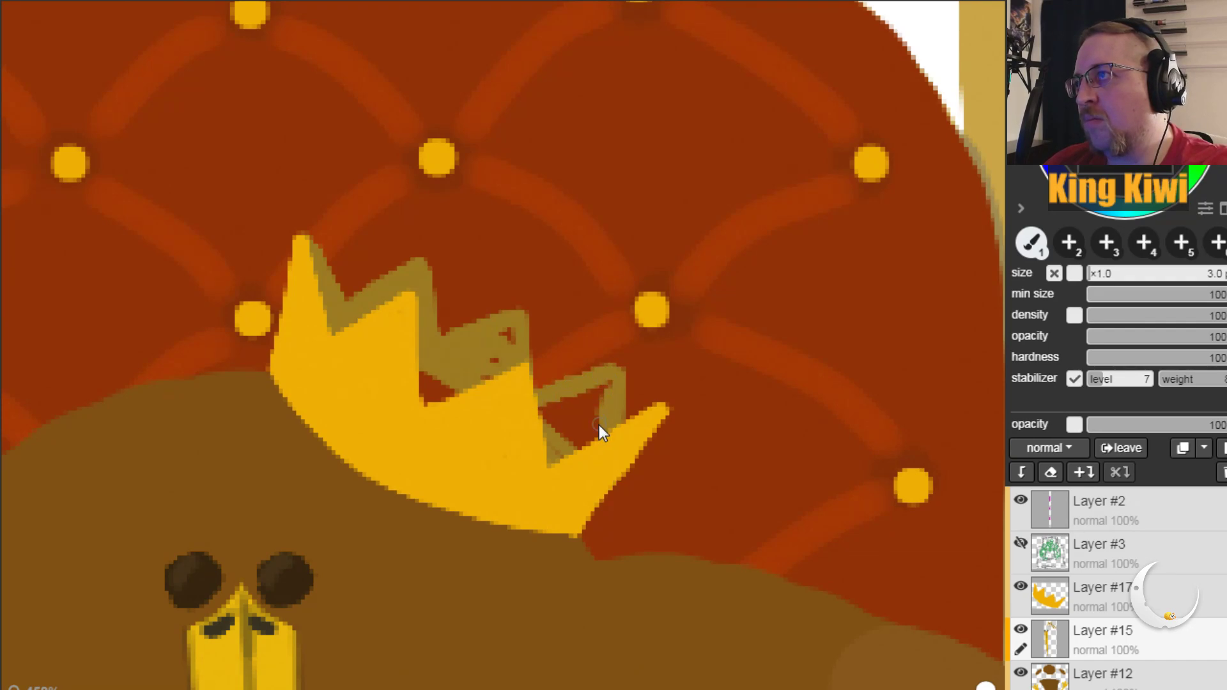
left_click_drag(600, 424, 601, 437)
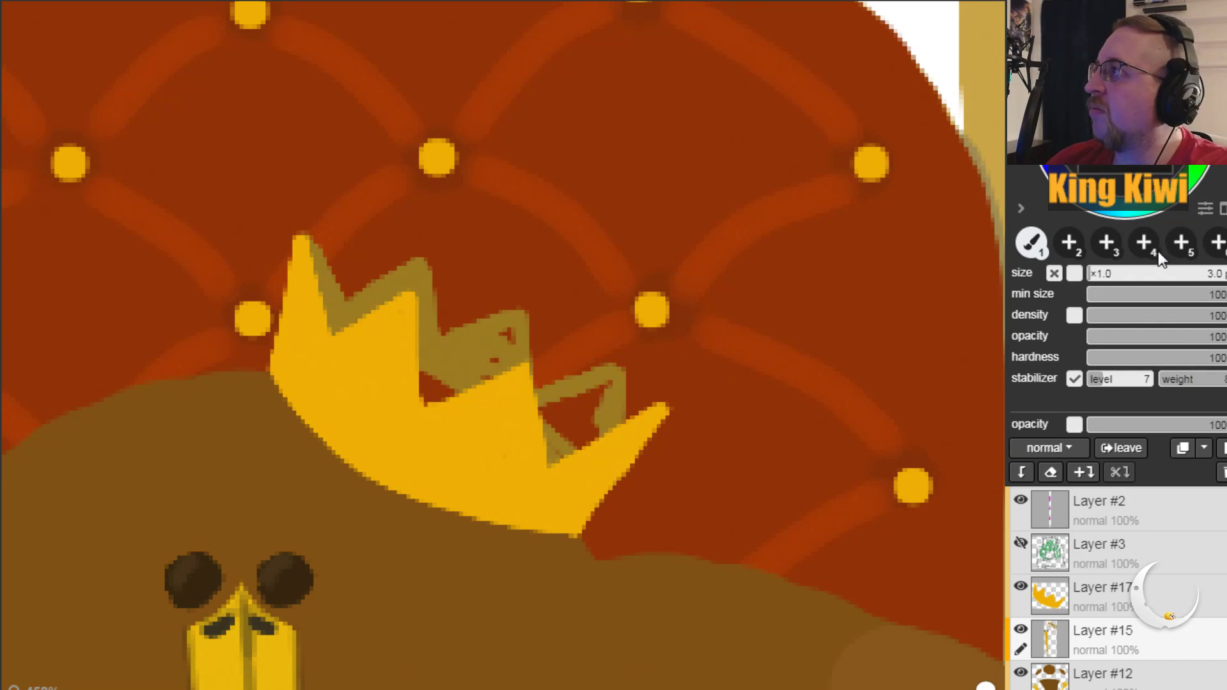
Step: Fill the remaining holes inside the rear spikes with dark gold, using a 13 px brush
left_click(1107, 274)
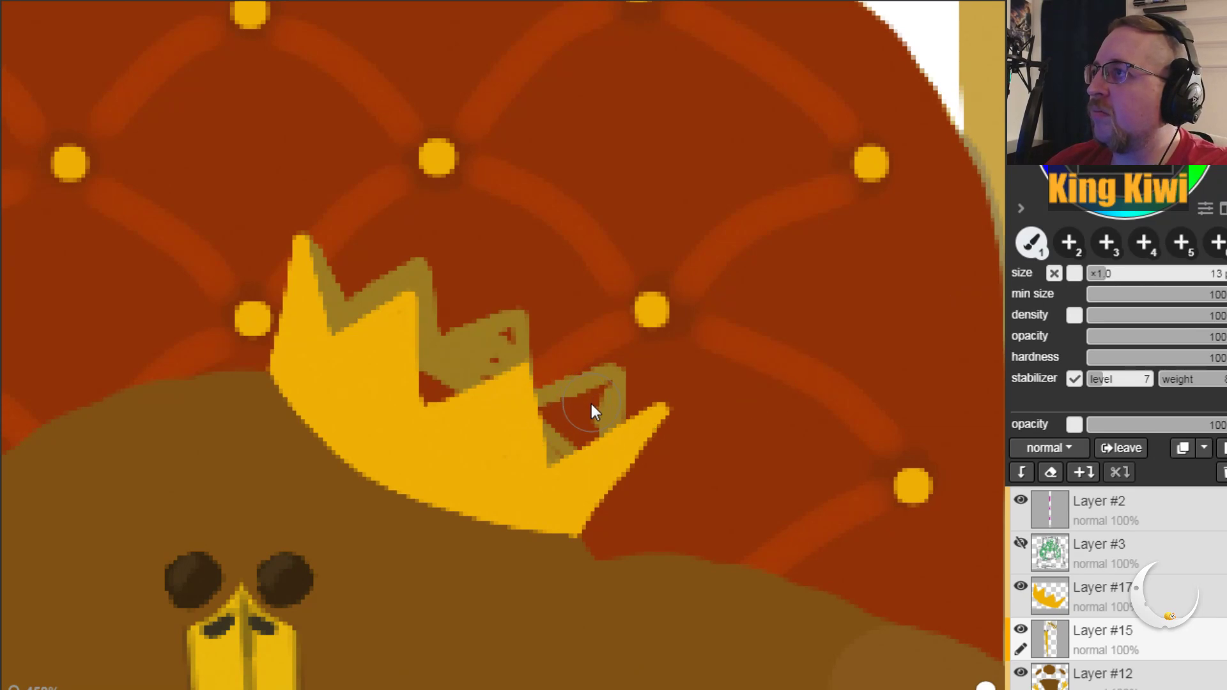
mouse_move(591, 400)
left_mouse_down()
mouse_move(537, 458)
mouse_move(569, 423)
mouse_move(565, 458)
left_mouse_up()
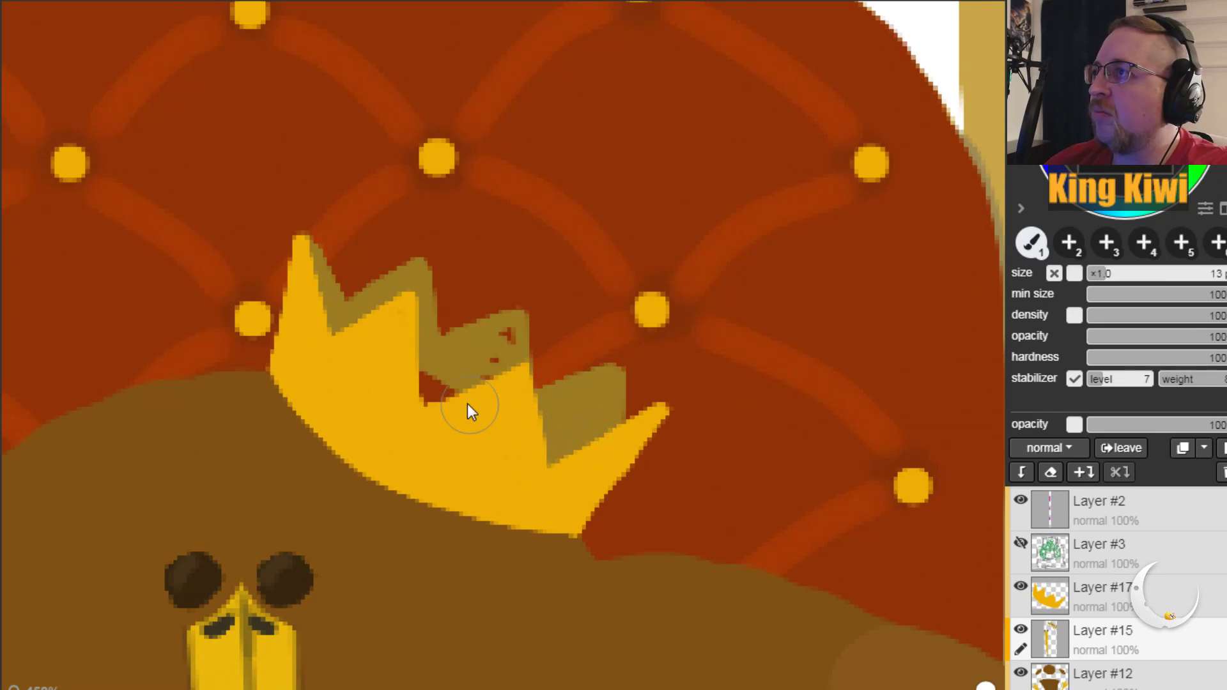
left_click(409, 385)
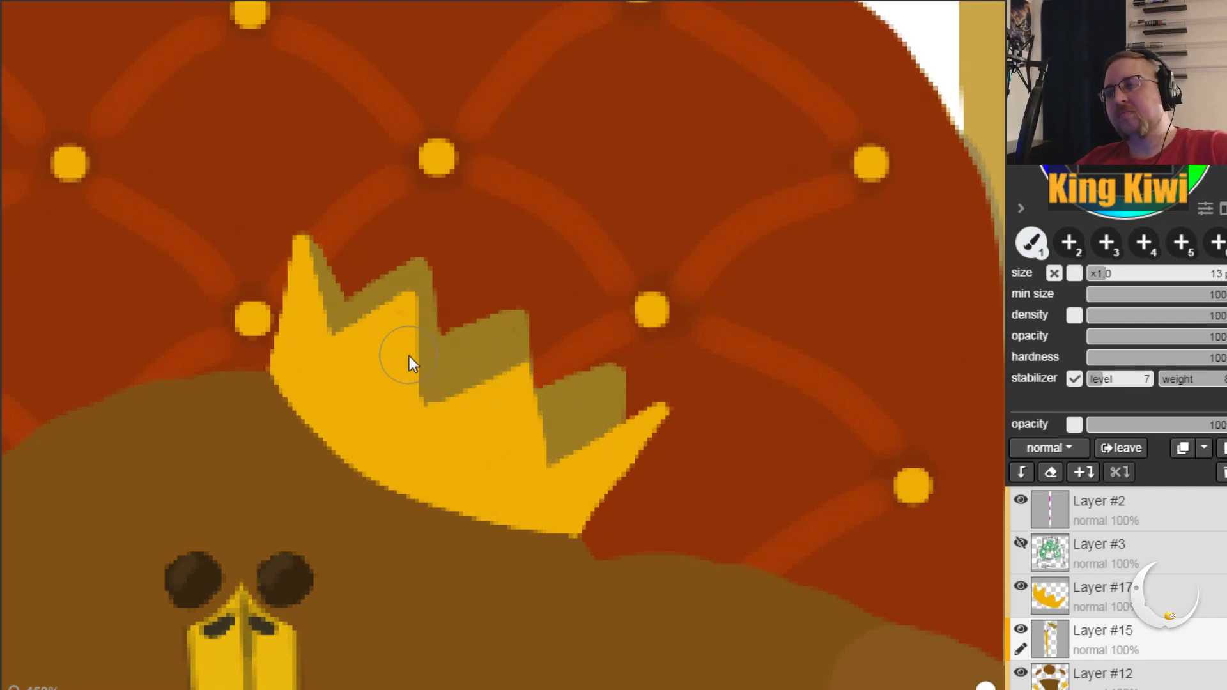
Step: Examine the crown on the whole throne illustration and compare it with the crowned kiwi fruit drawing beside it
scroll(459, 329, "down", 6)
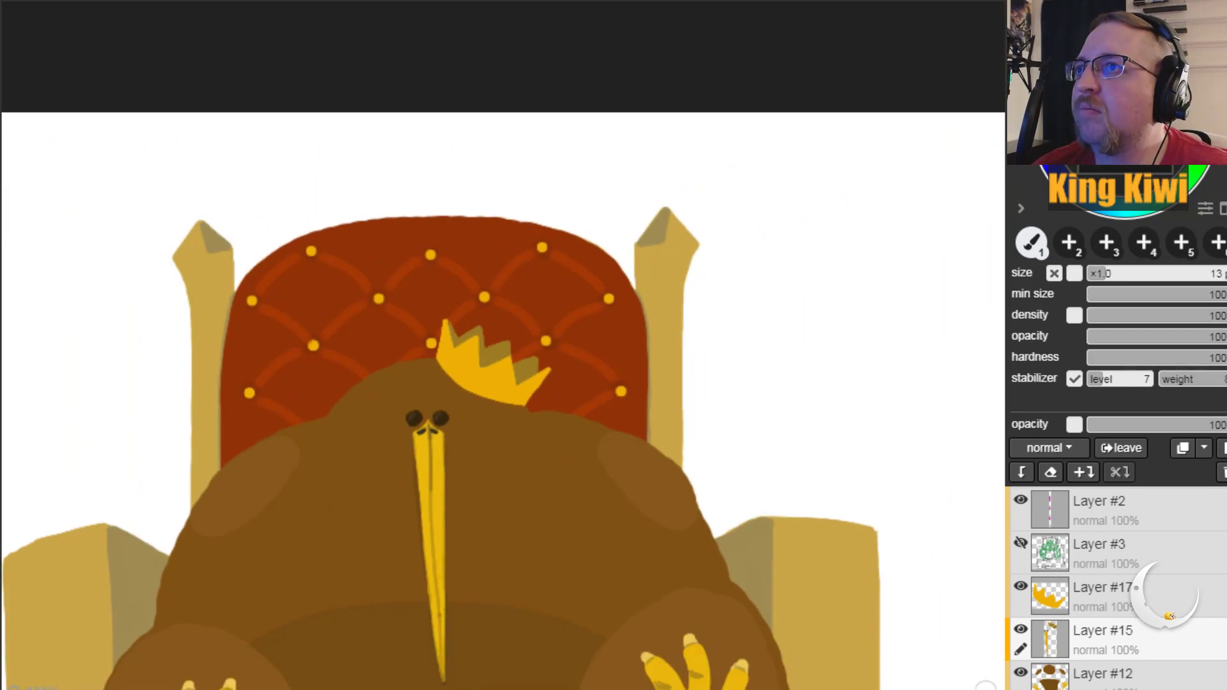
key("h")
left_click_drag(377, 569, 439, 329)
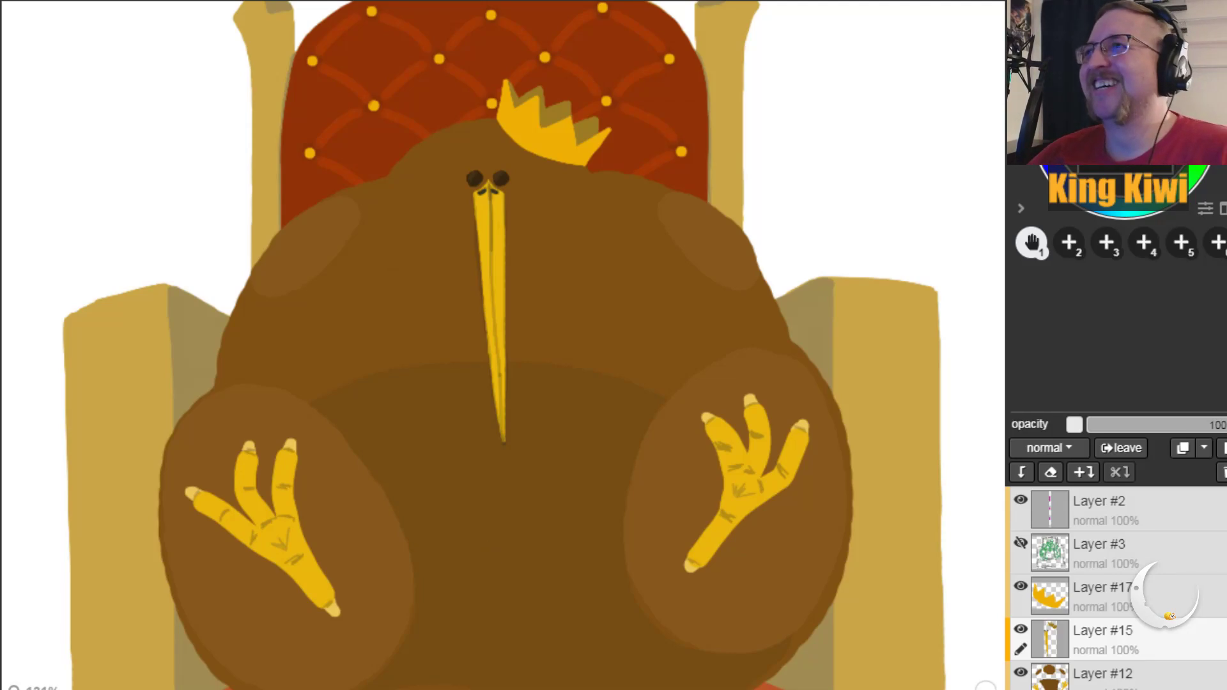
key("minus")
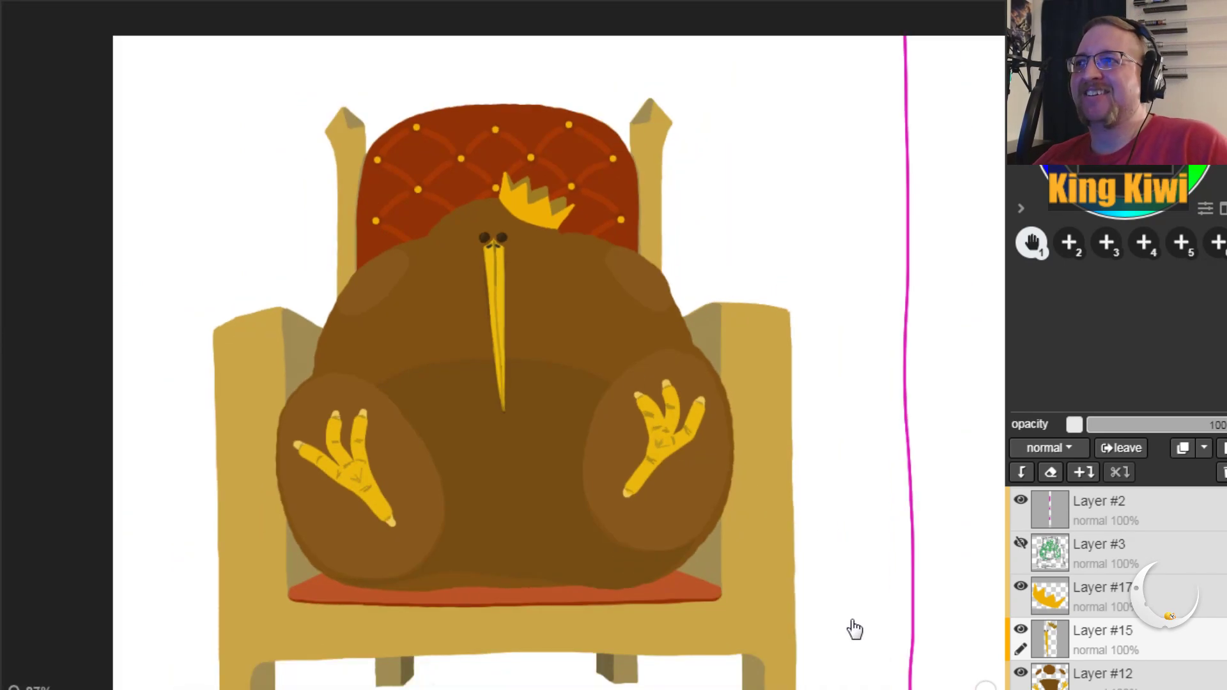
mouse_move(852, 603)
left_mouse_down()
mouse_move(767, 500)
mouse_move(535, 556)
mouse_move(492, 584)
left_mouse_up()
left_click_drag(837, 527, 505, 553)
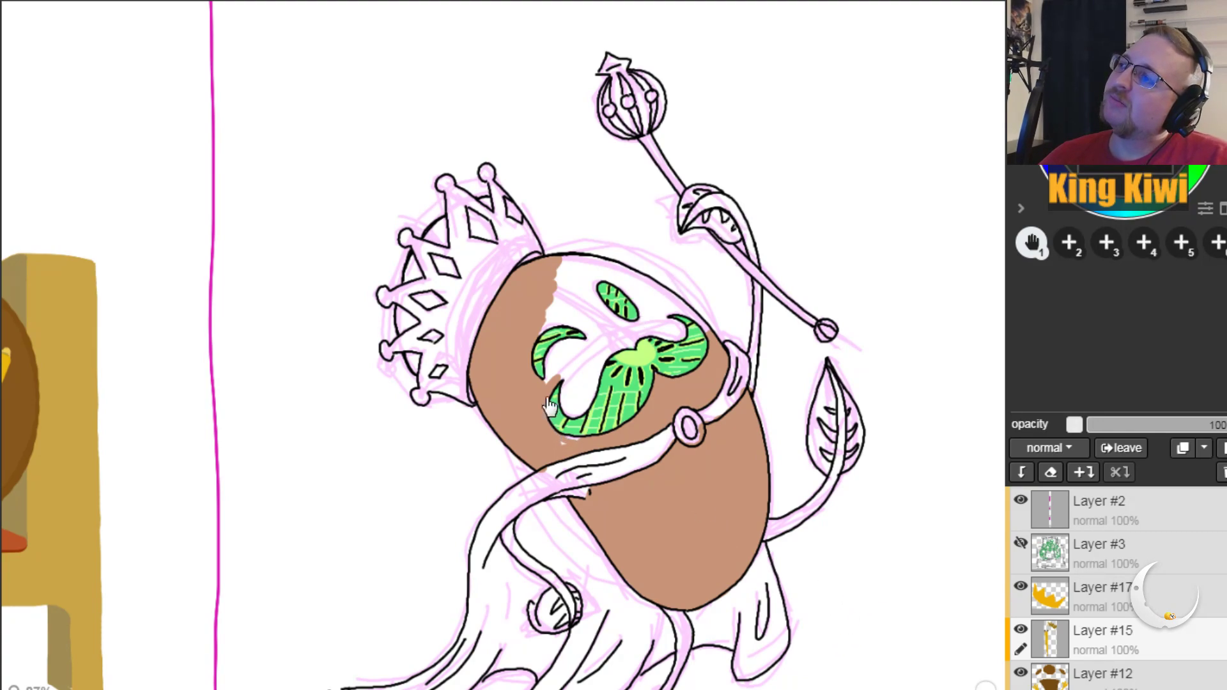
mouse_move(350, 556)
left_mouse_down()
mouse_move(535, 506)
mouse_move(474, 607)
mouse_move(387, 633)
left_mouse_up()
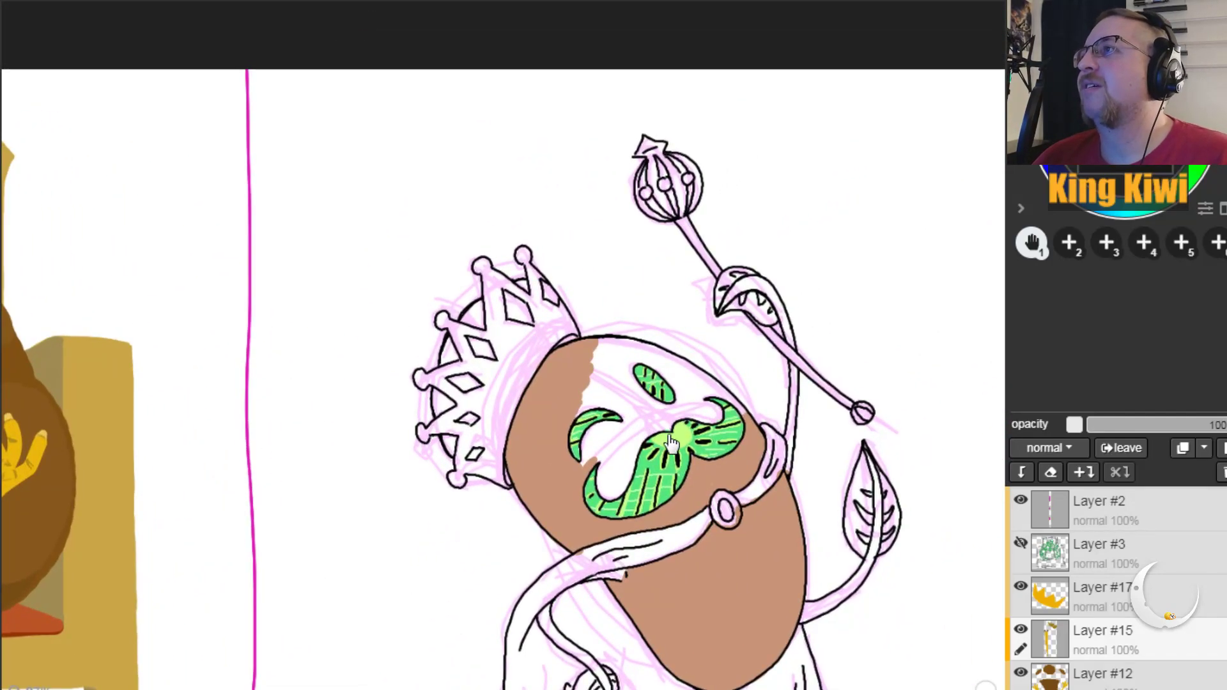
mouse_move(370, 578)
left_mouse_down()
mouse_move(433, 548)
mouse_move(482, 560)
mouse_move(786, 430)
left_mouse_up()
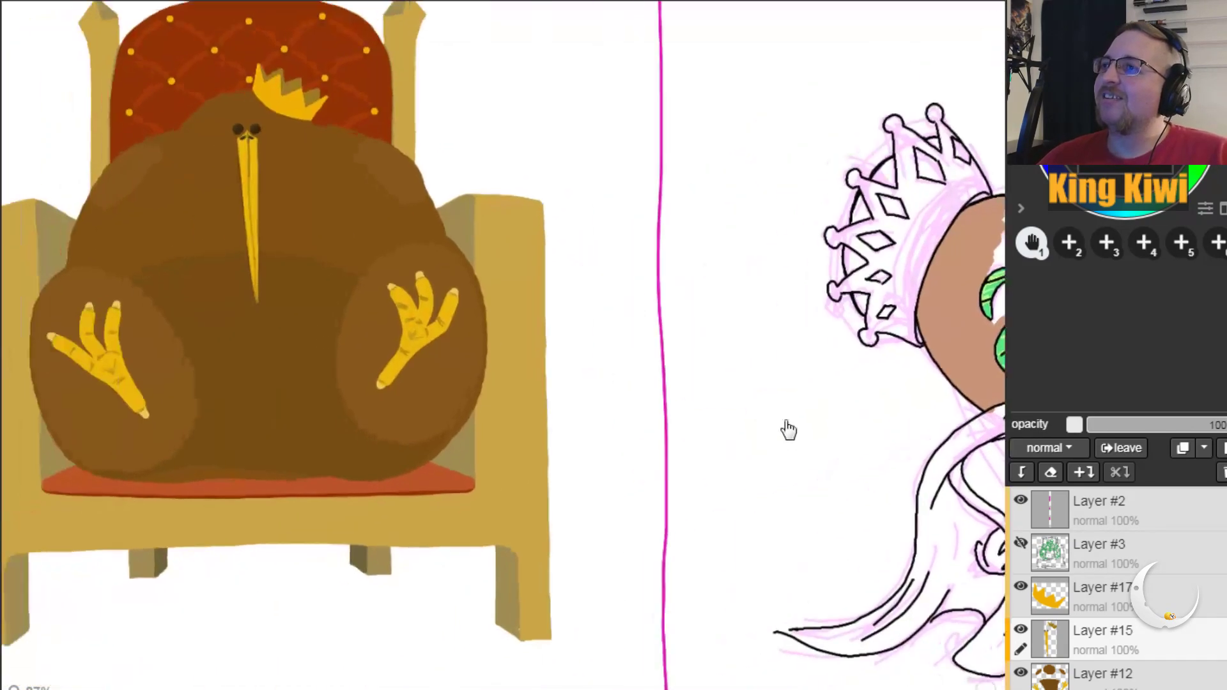
Step: Set the brush size to 3 px for detailing where the crown meets the kiwi's head
left_click_drag(543, 471, 707, 509)
left_click_drag(605, 567, 682, 559)
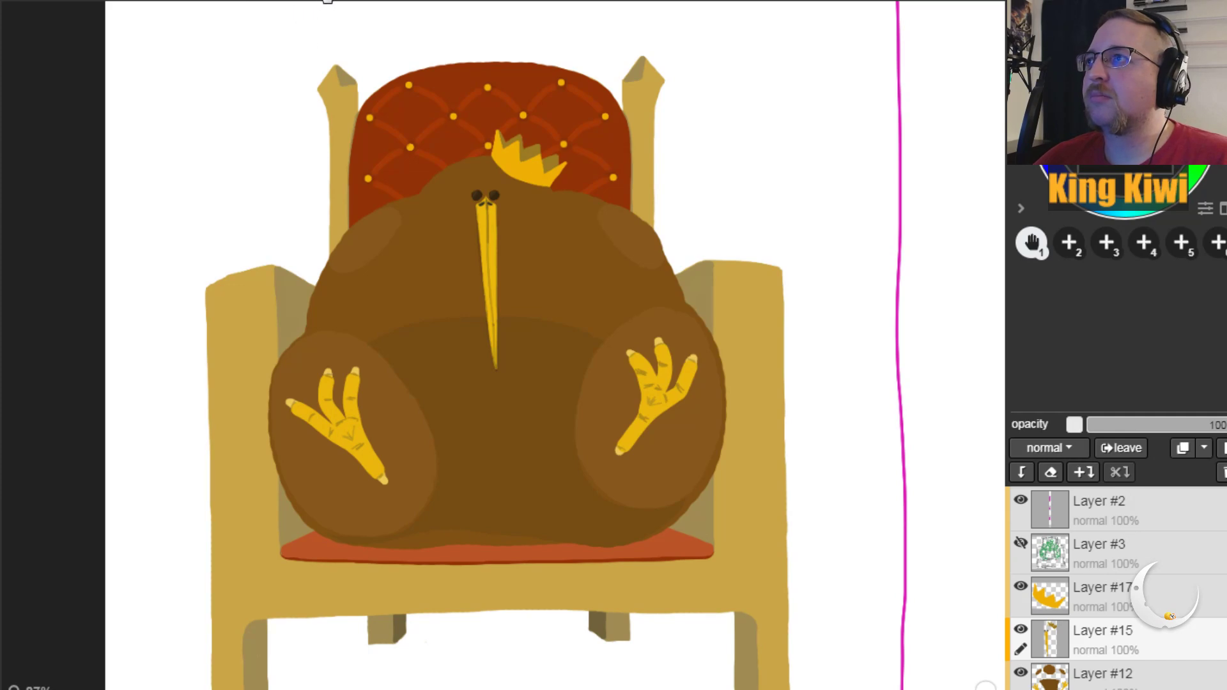
scroll(389, 117, "up", 5)
left_click_drag(393, 198, 451, 475)
scroll(450, 474, "down", 3)
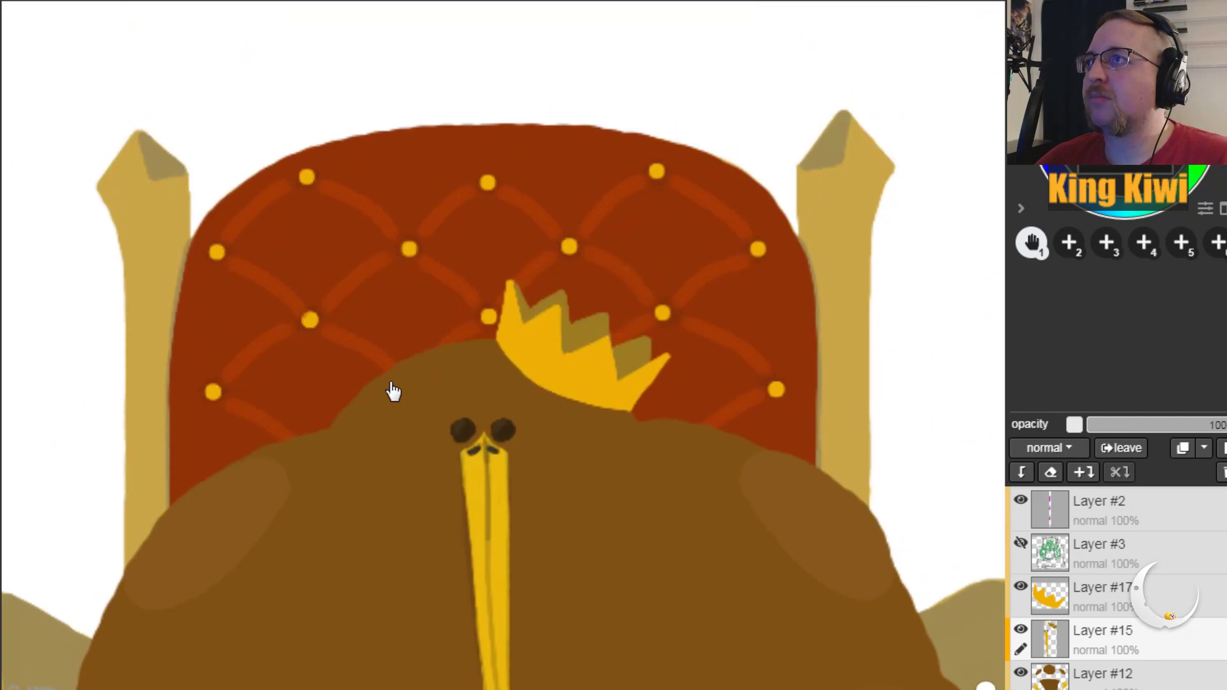
scroll(364, 413, "up", 5)
left_click_drag(387, 530, 408, 310)
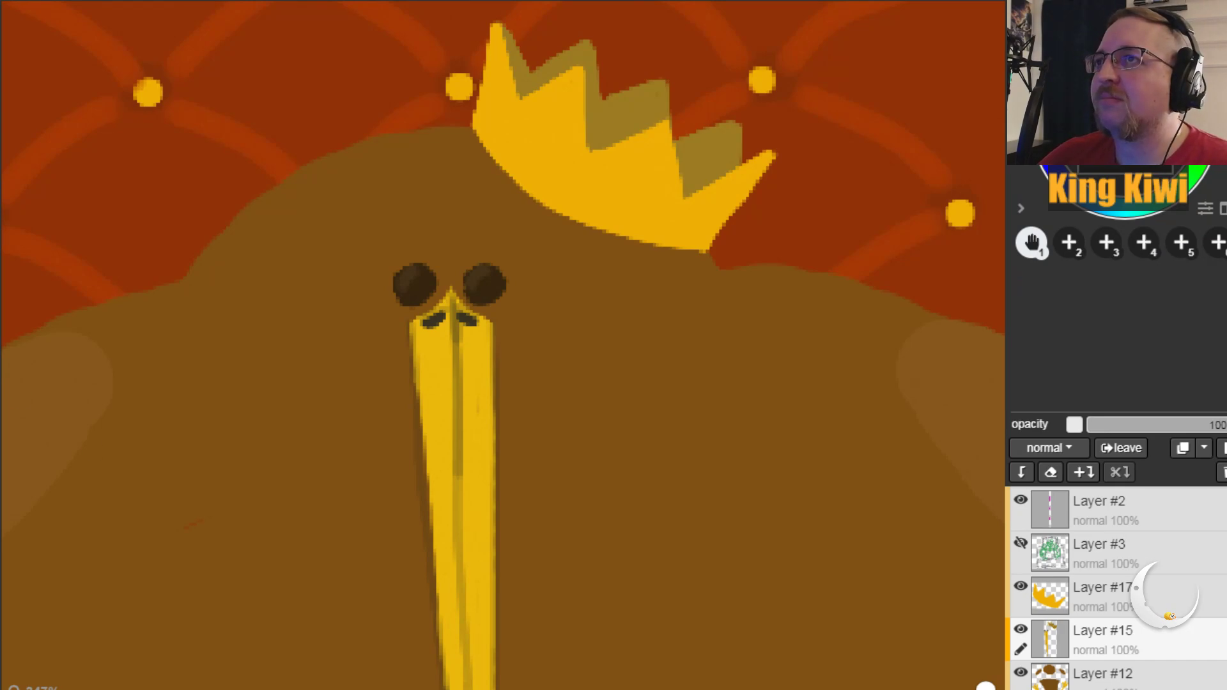
key("i")
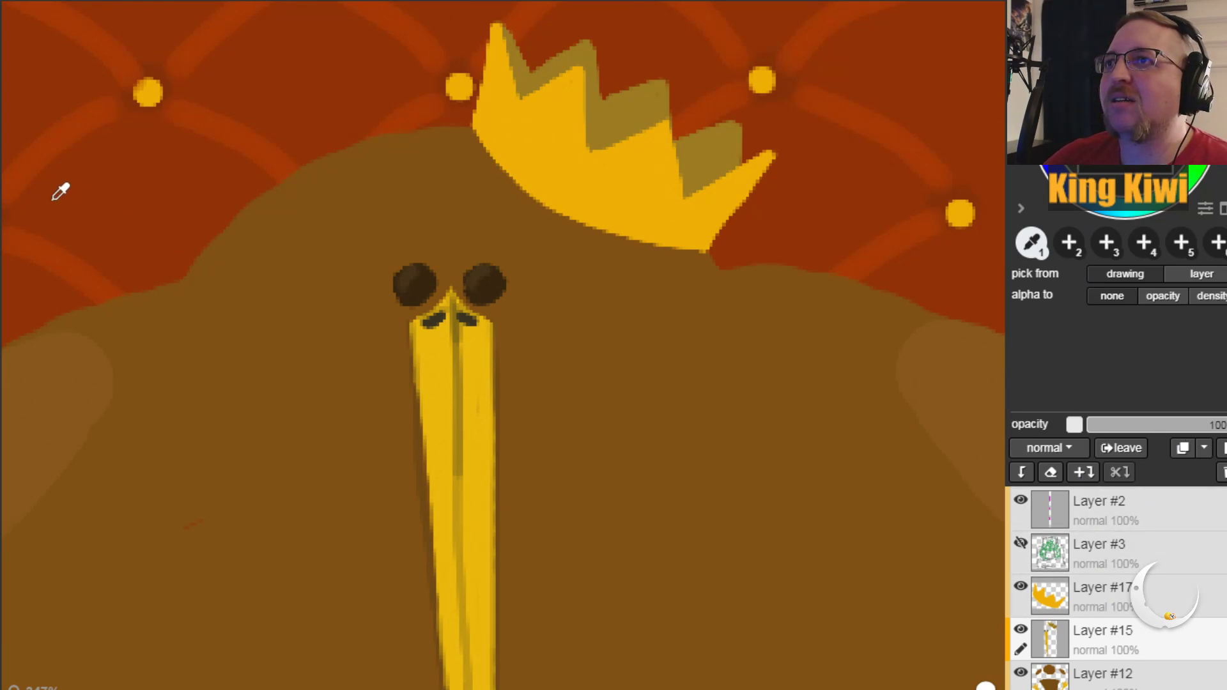
key("b")
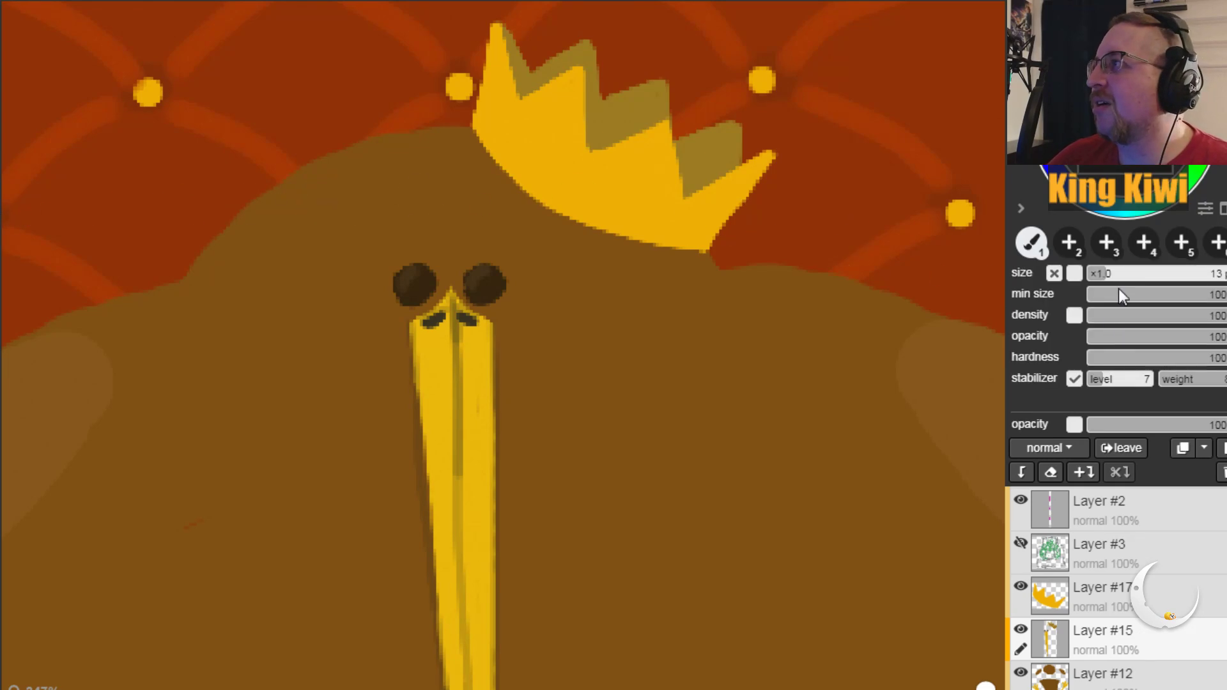
left_click(1091, 275)
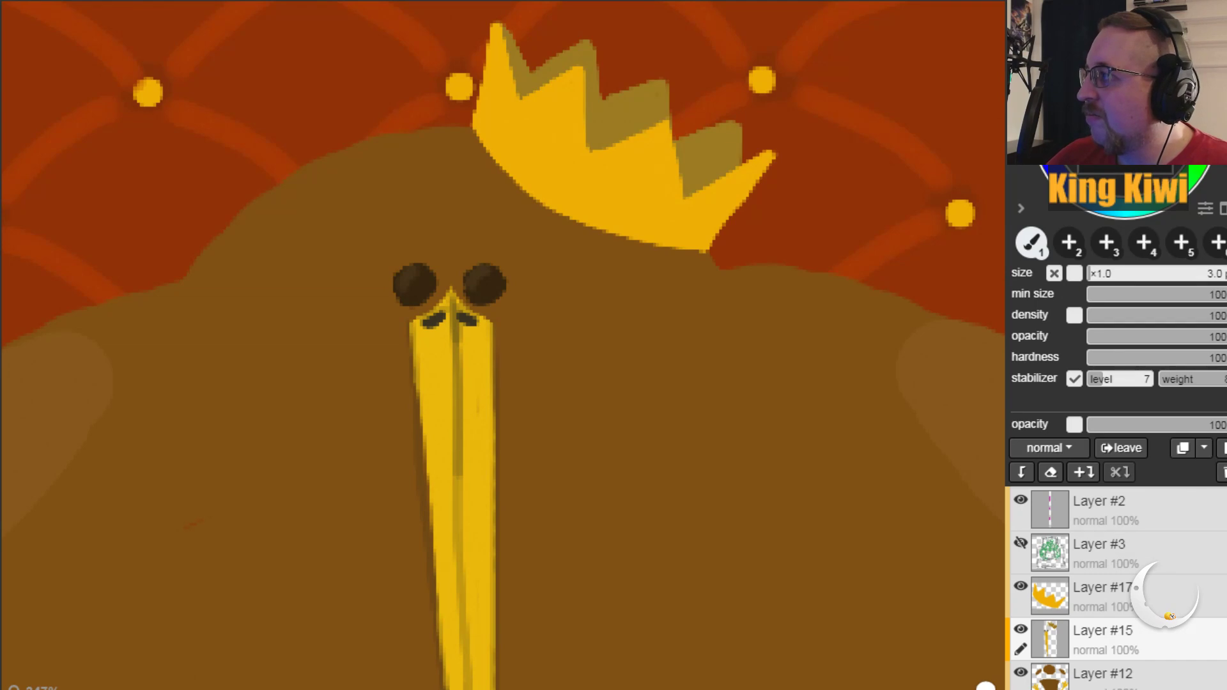
Step: Add a new empty layer directly above the crown's Layer #17
scroll(1169, 616, "down", 5)
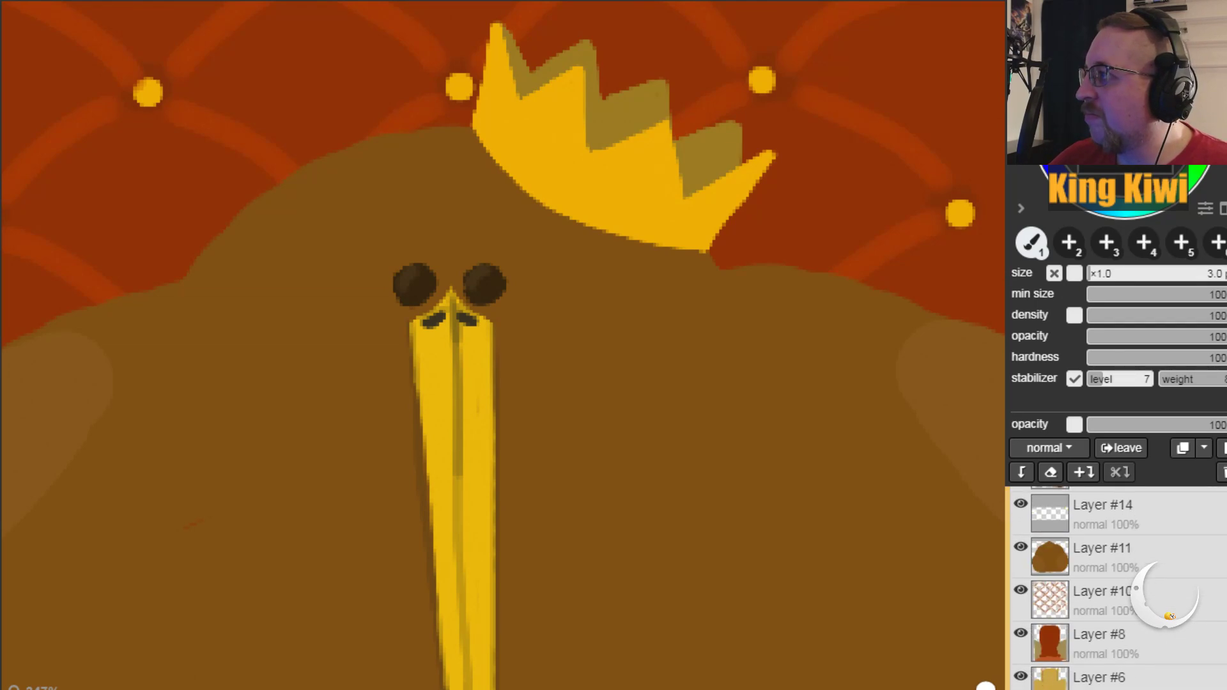
scroll(1170, 616, "up", 3)
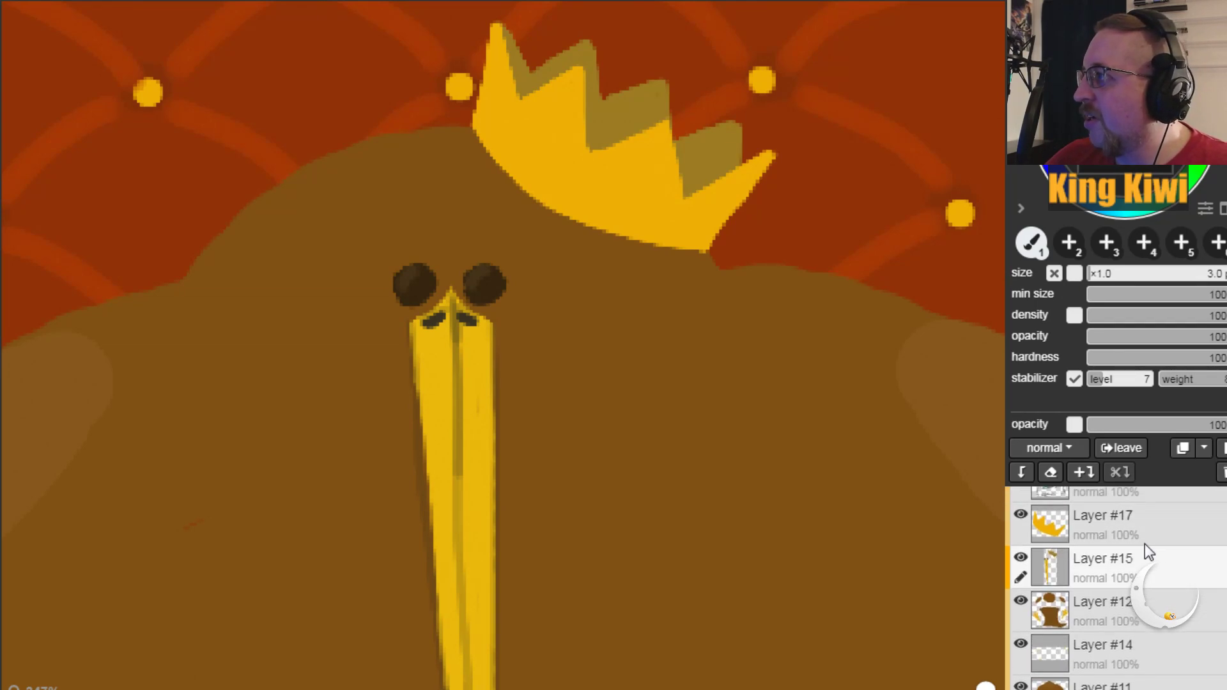
scroll(1169, 615, "up", 1)
scroll(1202, 595, "down", 1)
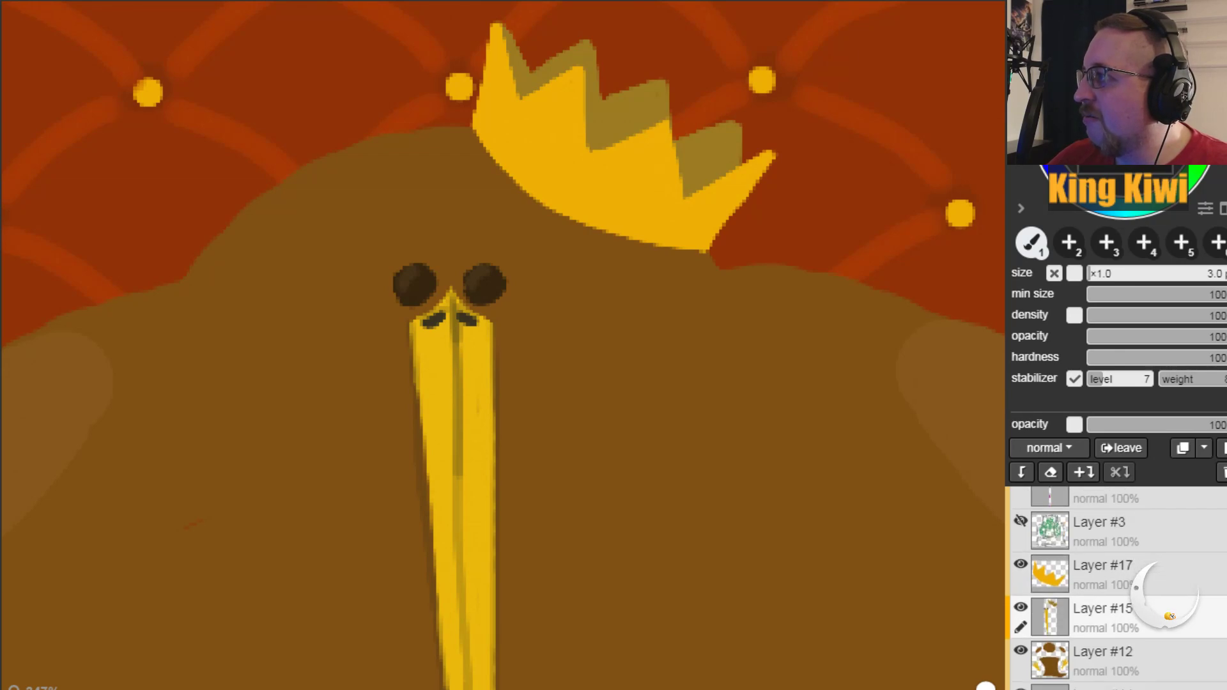
left_click(1204, 579)
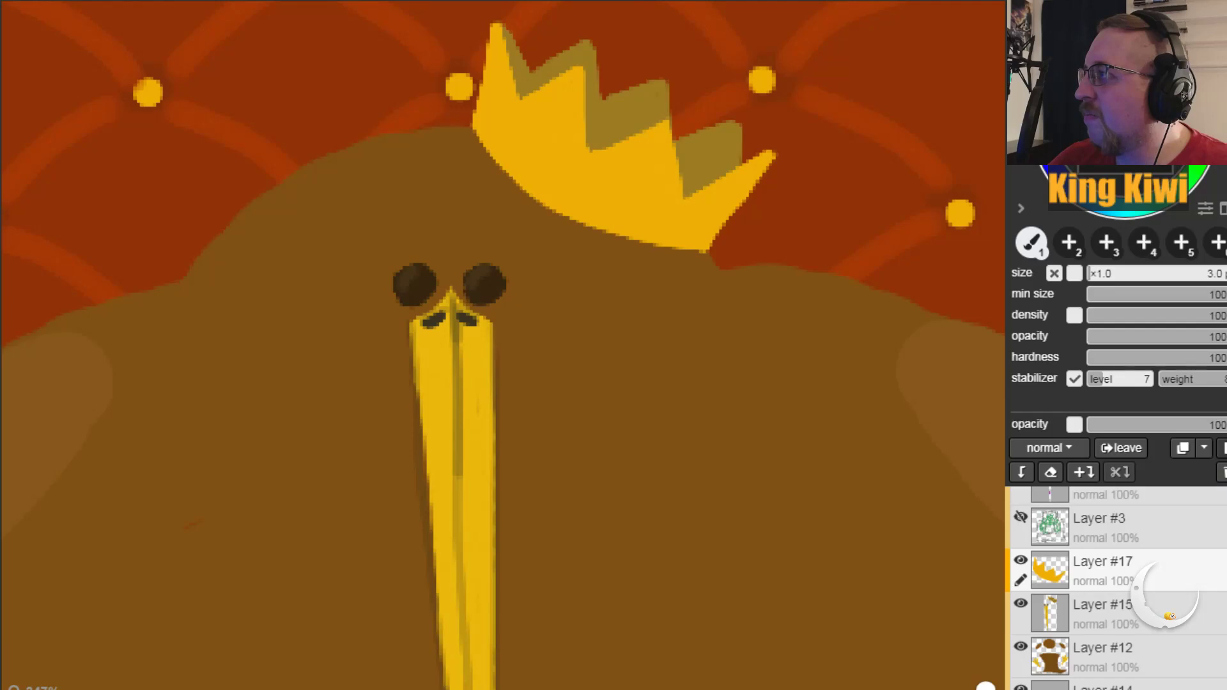
left_click(1224, 447)
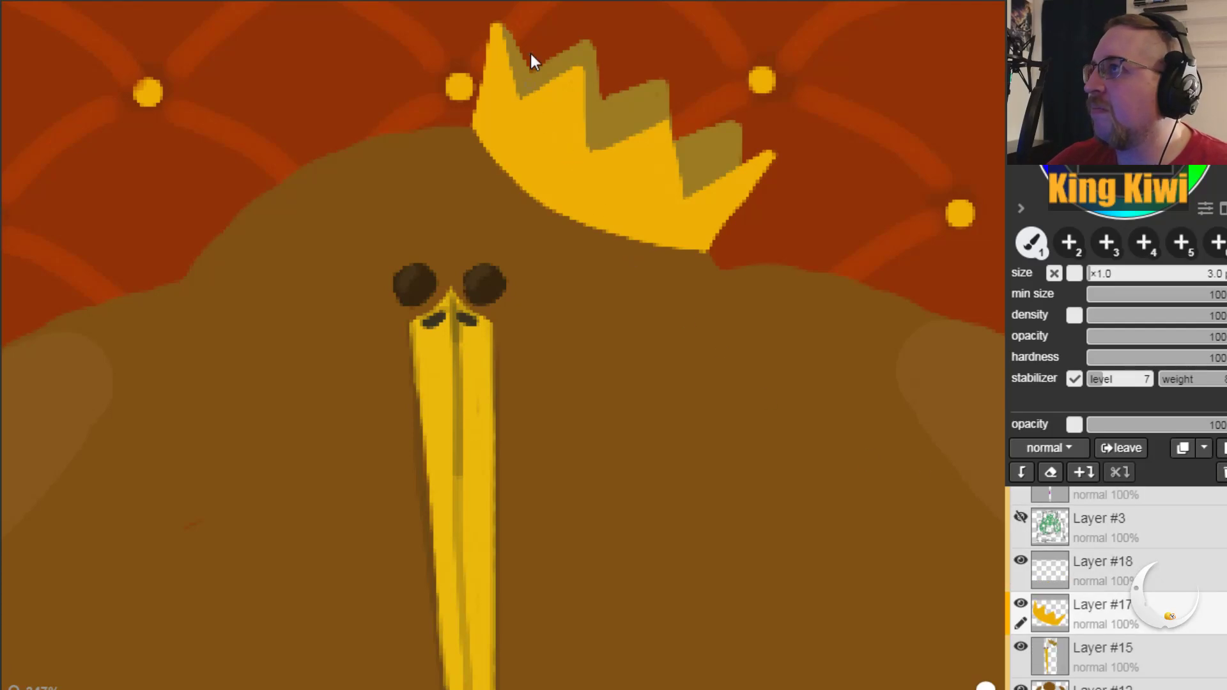
Step: Try dark brown fur strokes along the crown's lower edge and beside the head on Layer #17, and undo them
key("ctrl+z")
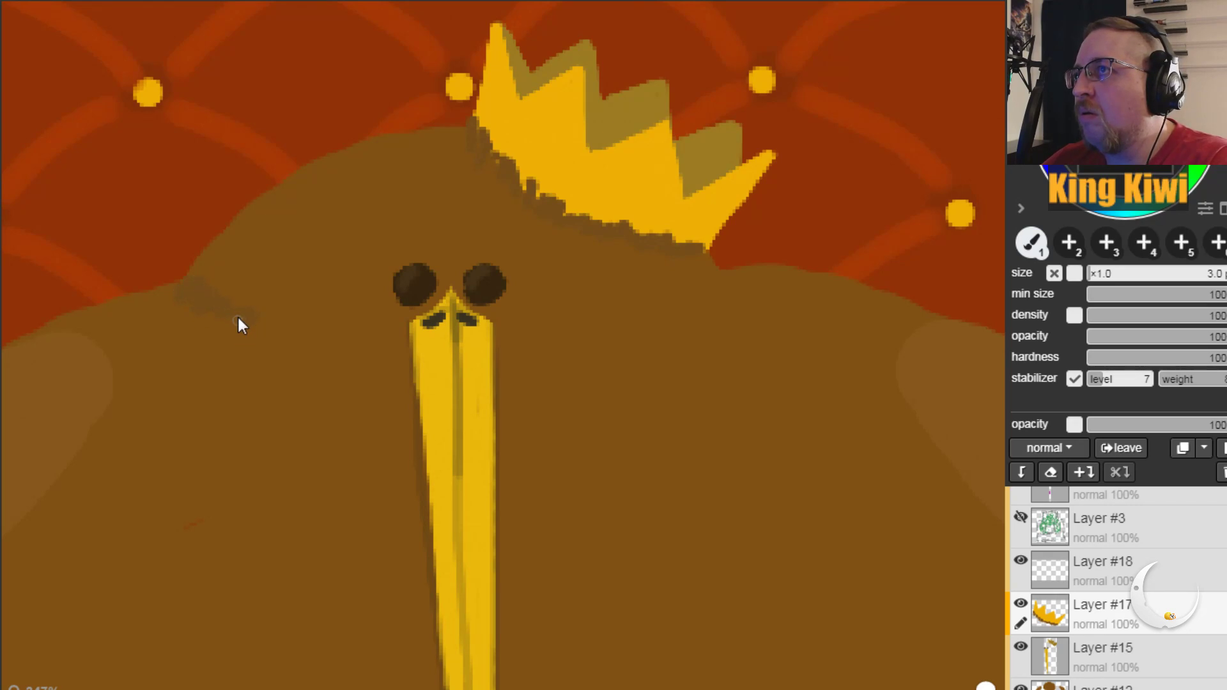
key("ctrl+z")
key("ctrl+z")
key("ctrl+z")
key("ctrl+z")
key("ctrl+z")
key("ctrl+z")
key("ctrl+z")
key("ctrl+z")
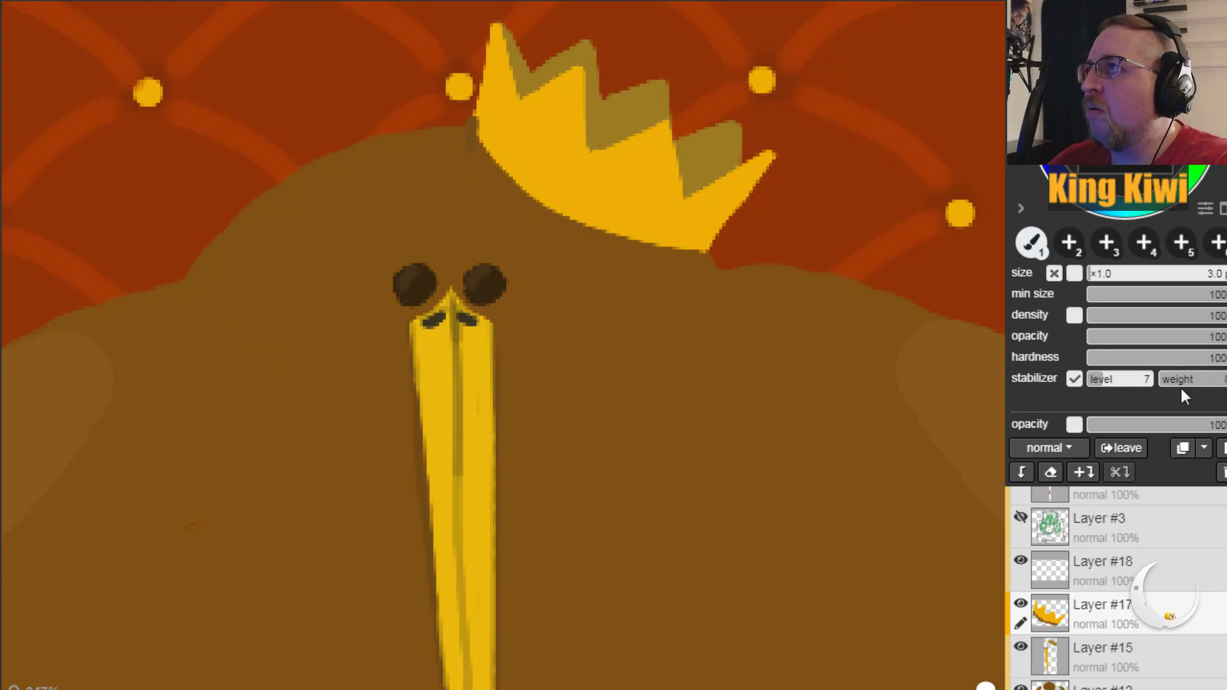
Step: Set the brush density to 43, opacity to 65 and hardness to 95
left_click(1119, 315)
left_click(1103, 336)
left_click(1091, 356)
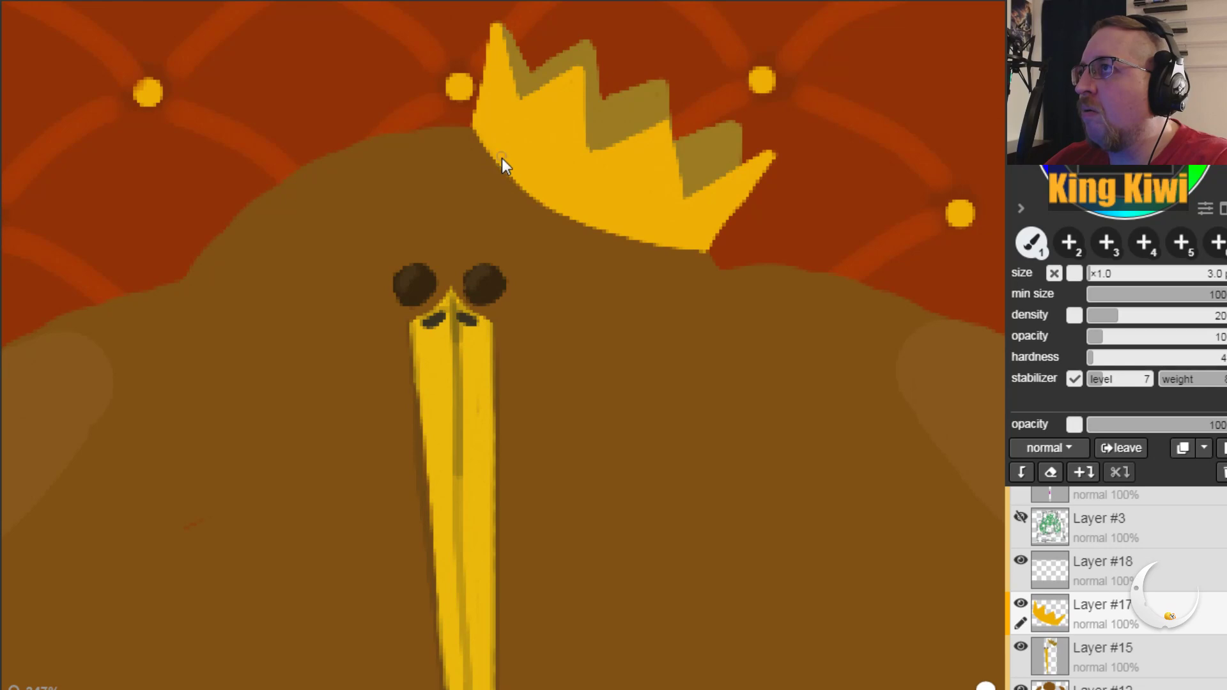
left_click(1152, 315)
left_click(1123, 336)
left_click(1116, 357)
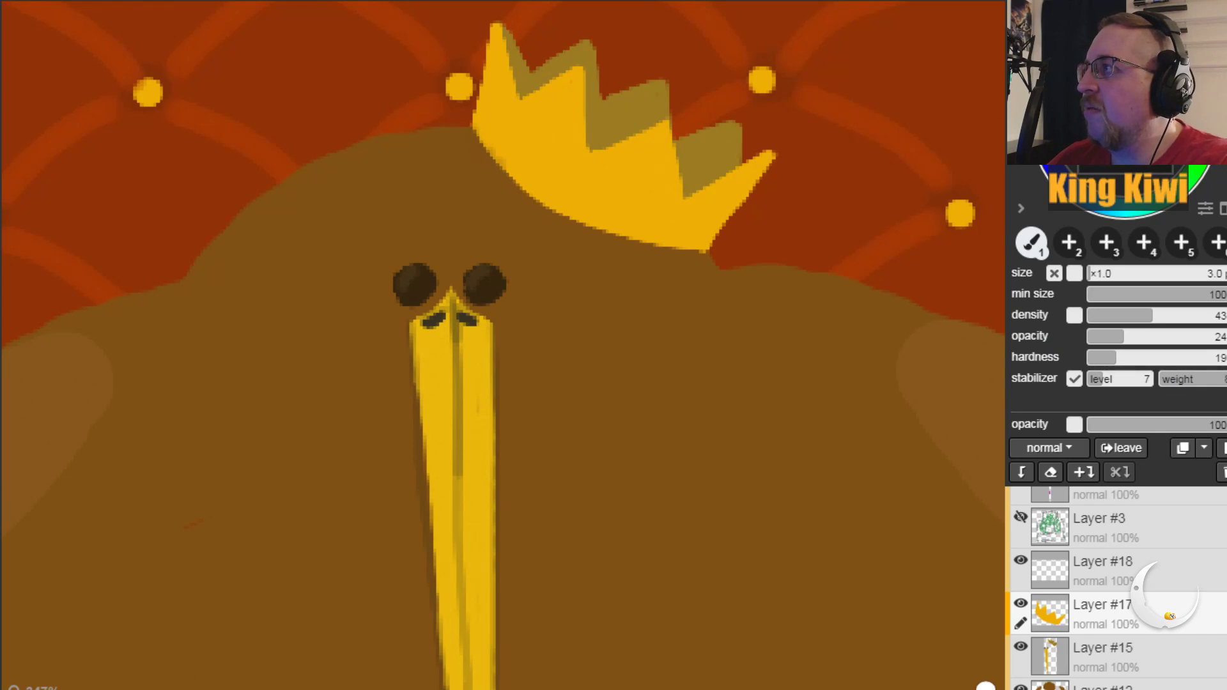
left_click(1197, 353)
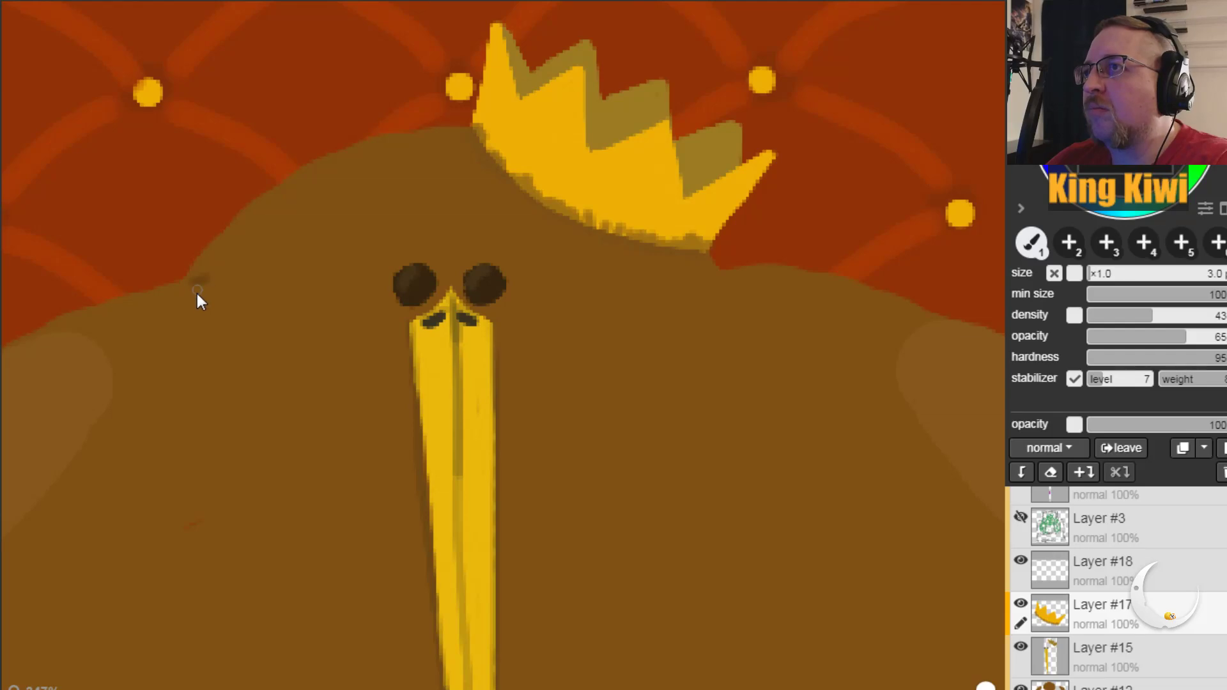
Step: Try semi-transparent dark fur strokes where the head meets the shoulder, and undo them with those along the crown's lower edge
key("ctrl+z")
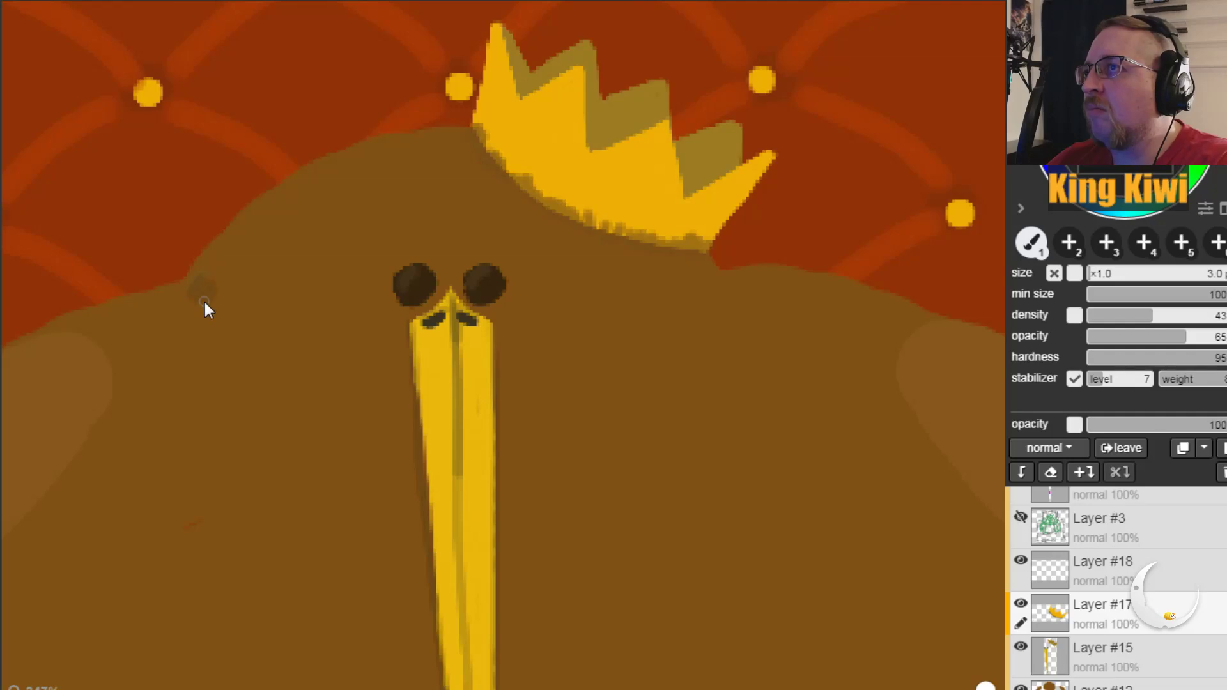
left_click_drag(229, 321, 220, 317)
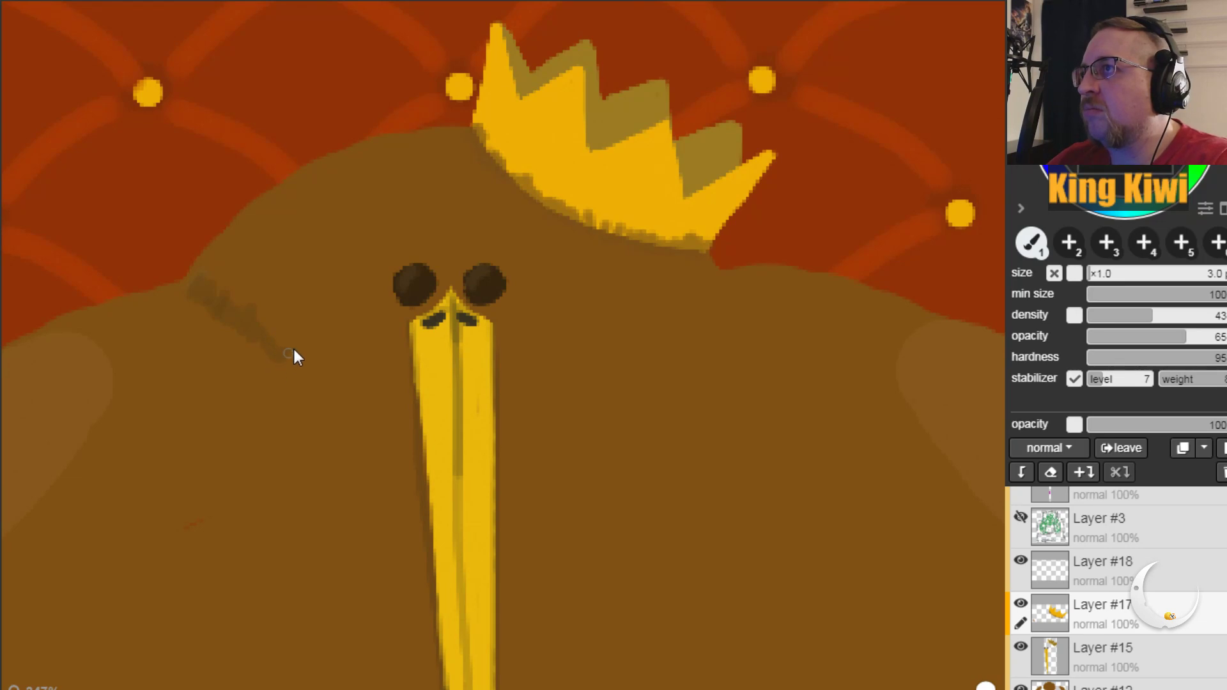
key("ctrl+z")
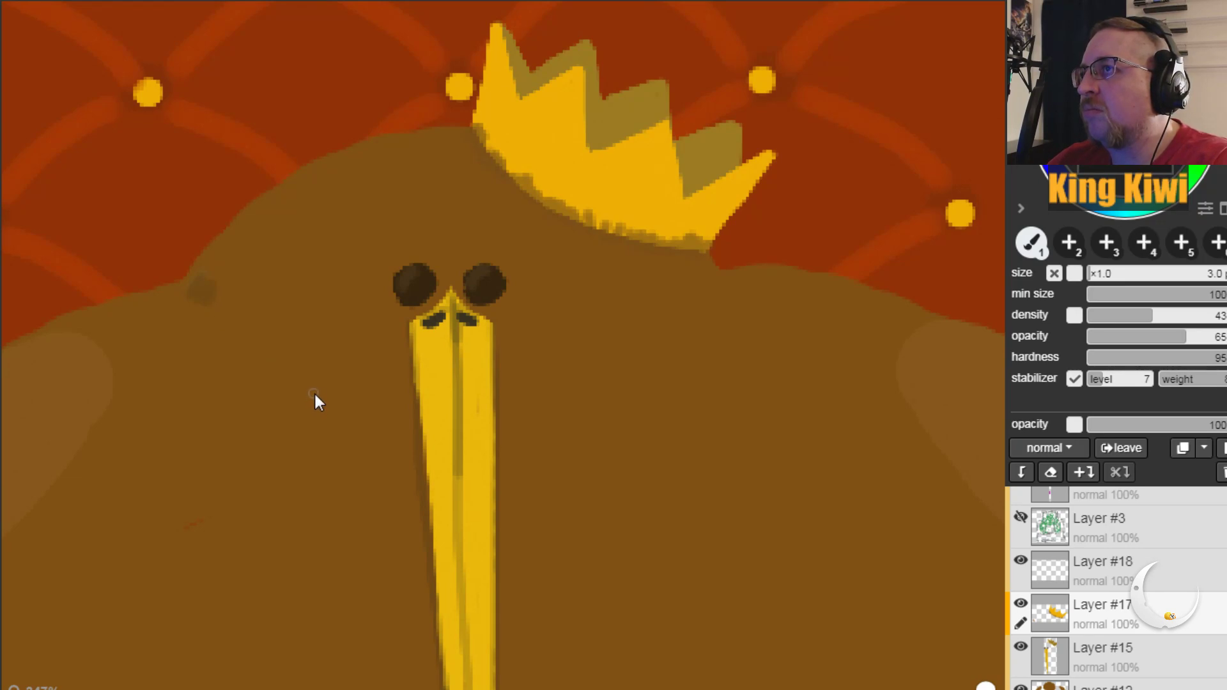
key("ctrl+z")
key("ctrl+z")
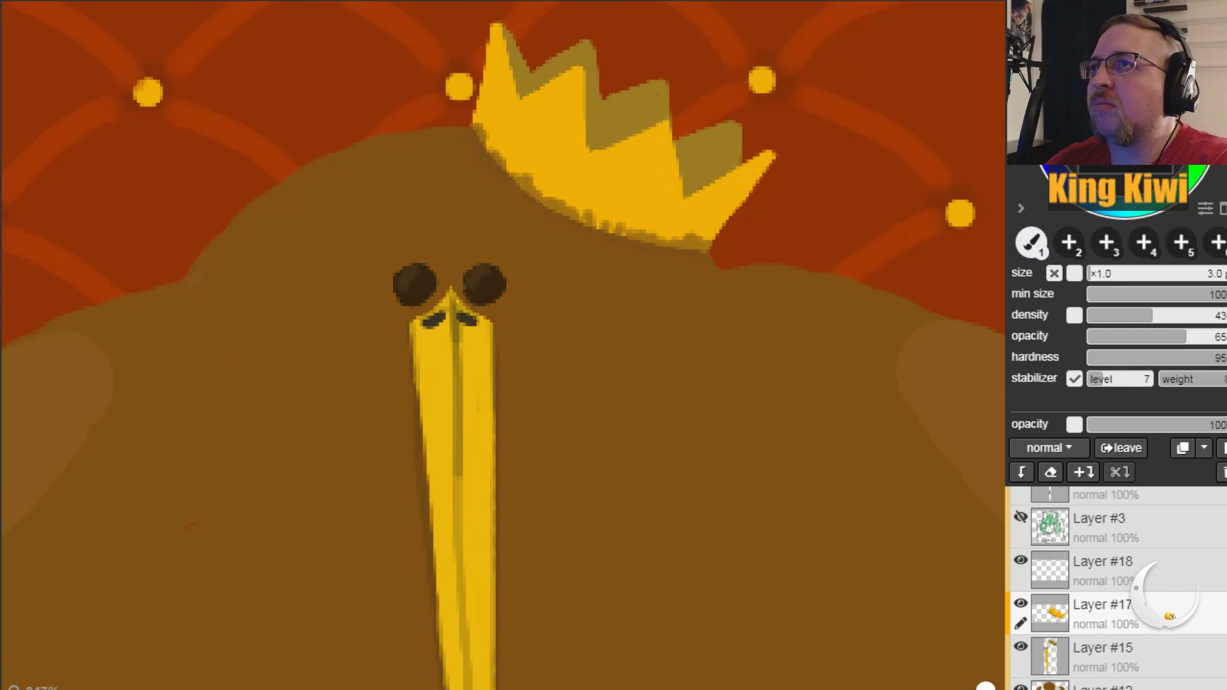
key("ctrl+z")
key("ctrl+z")
key("ctrl+z")
key("ctrl+z")
key("ctrl+z")
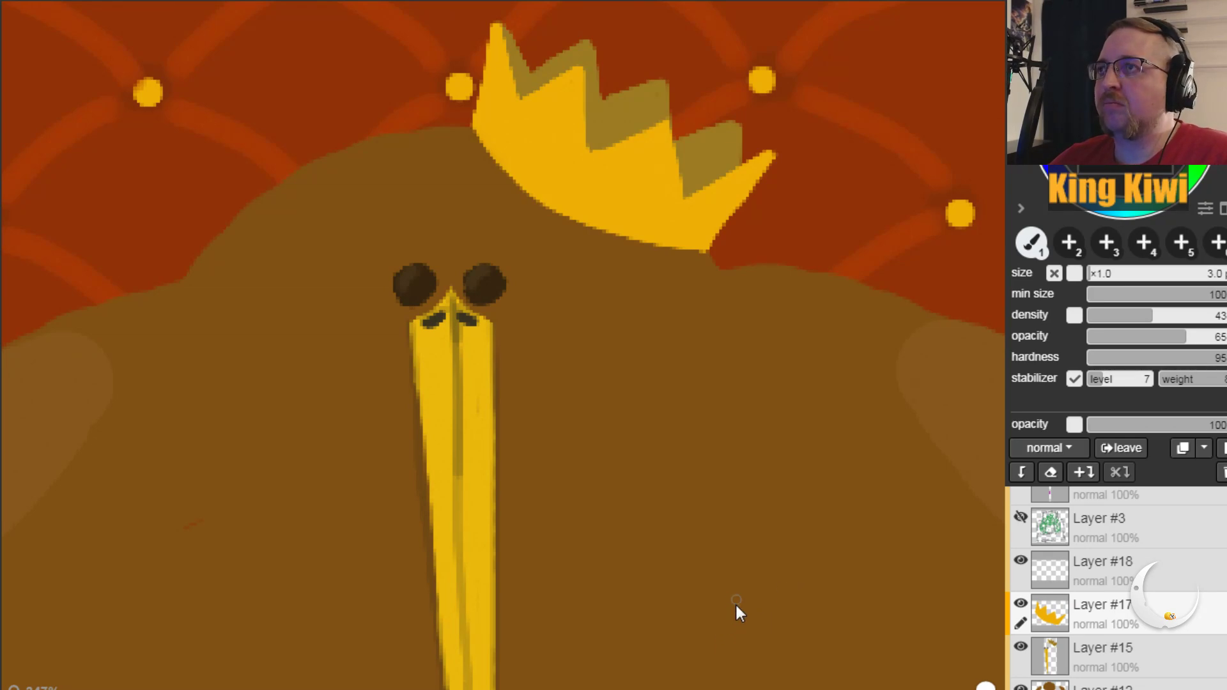
Step: Enlarge the brush to 17 px and try a dark stroke over the lighter shoulder patch, undoing it
key("h")
mouse_move(296, 472)
left_mouse_down()
mouse_move(559, 343)
mouse_move(520, 359)
left_mouse_up()
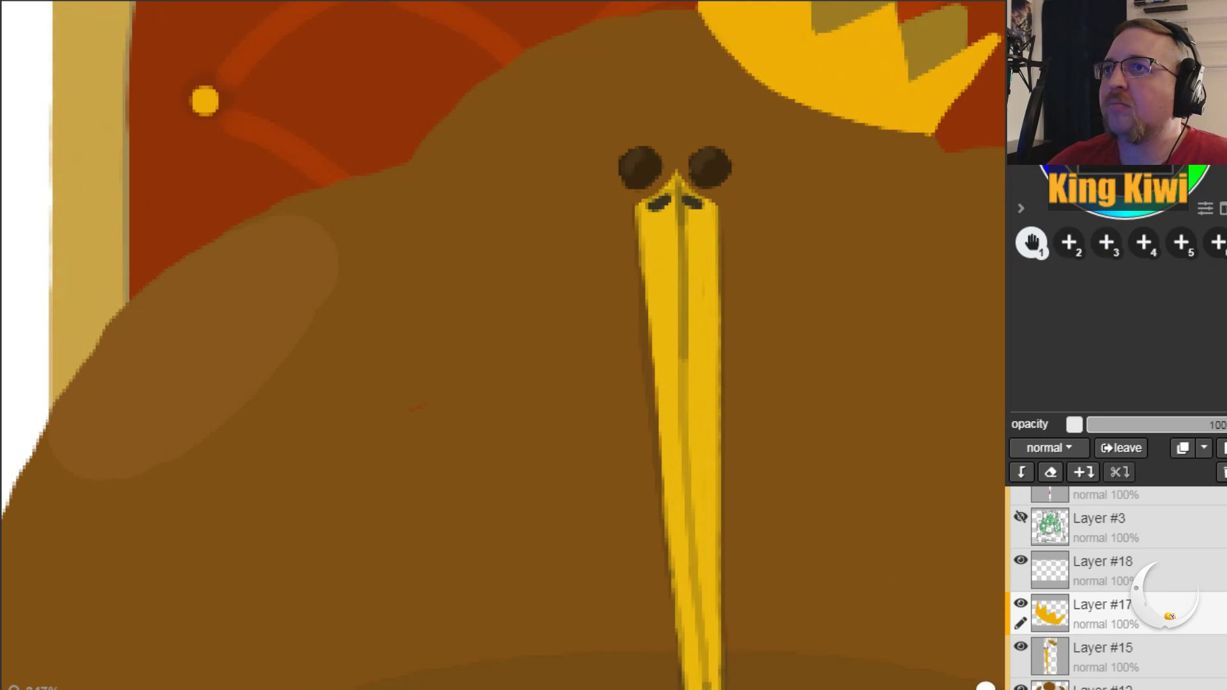
key("b")
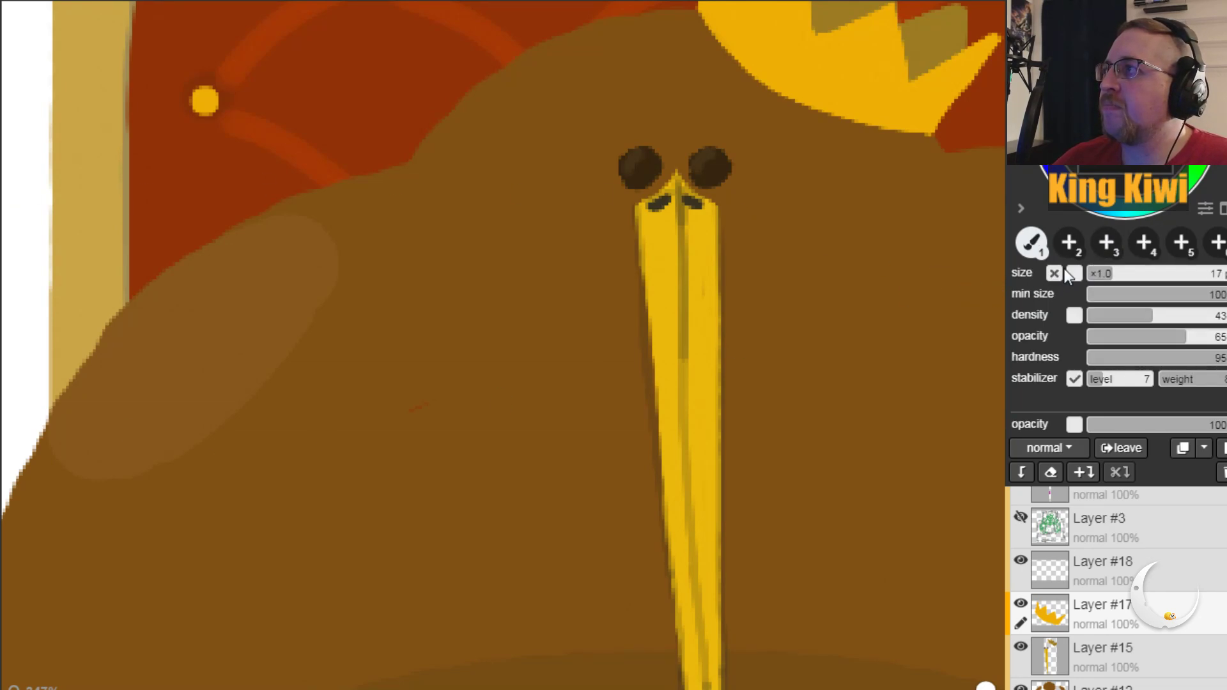
mouse_move(121, 453)
left_mouse_down()
mouse_move(70, 467)
mouse_move(92, 427)
mouse_move(156, 409)
left_mouse_up()
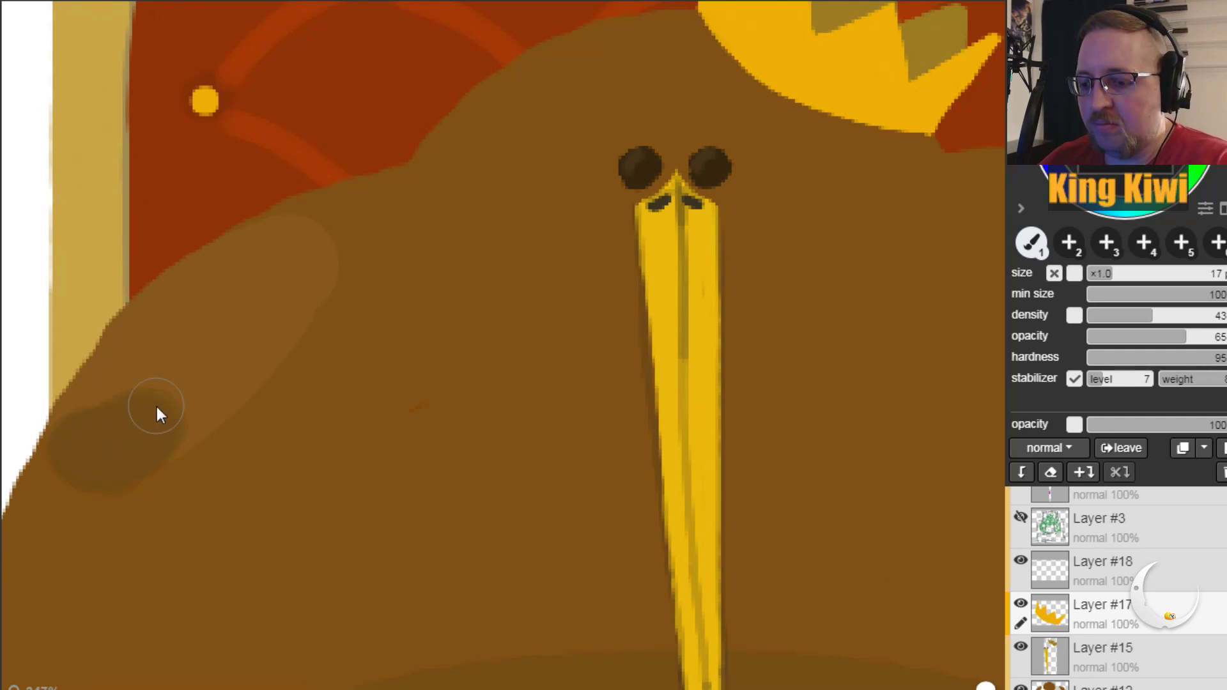
key("ctrl+z")
key("ctrl+z")
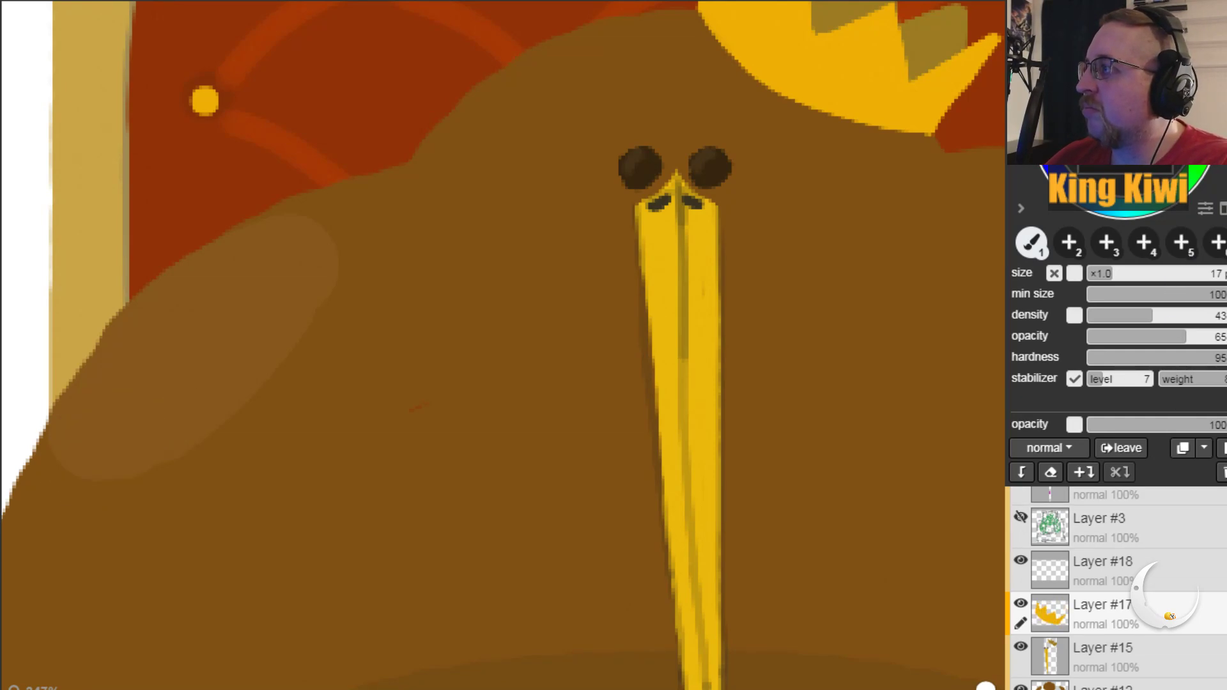
Step: Move the empty Layer #18 down the stack to sit between Layer #14 and the body's Layer #11
scroll(1117, 604, "down", 3)
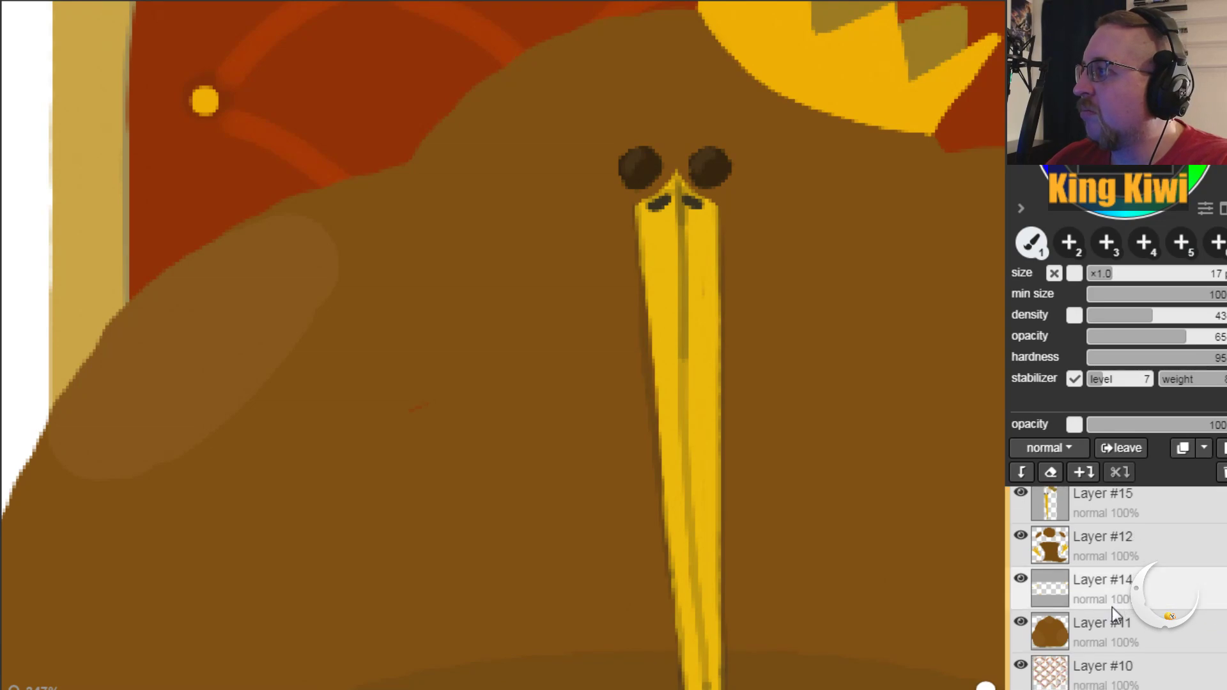
left_click(1107, 546)
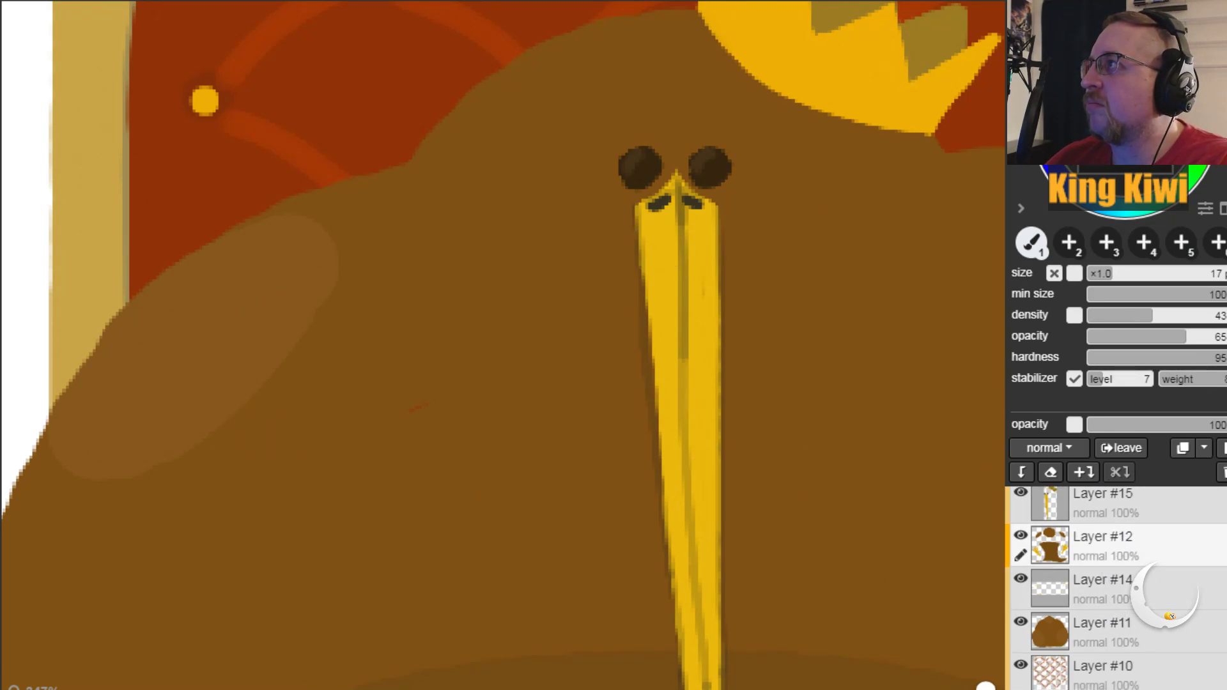
mouse_move(302, 236)
left_mouse_down()
mouse_move(286, 268)
mouse_move(294, 281)
mouse_move(294, 244)
left_mouse_up()
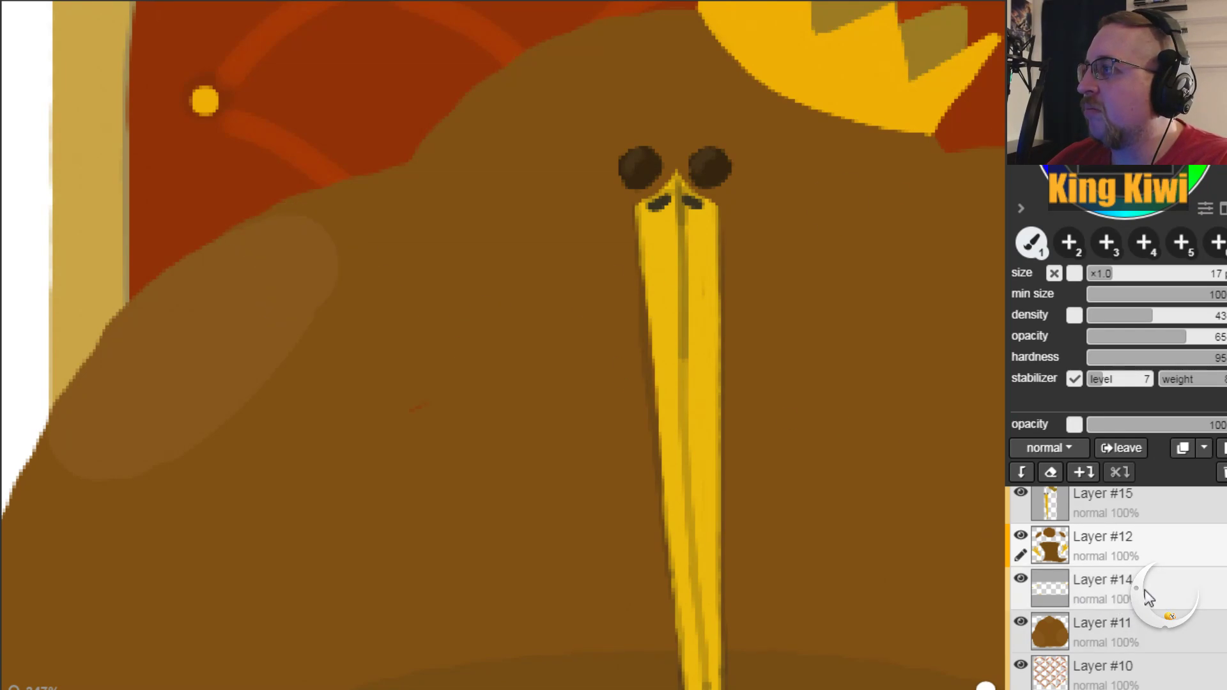
left_click_drag(1151, 591, 1180, 579)
scroll(1164, 594, "up", 3)
scroll(1176, 576, "down", 2)
left_click_drag(1181, 540, 1182, 649)
scroll(1181, 649, "down", 2)
scroll(1179, 535, "down", 1)
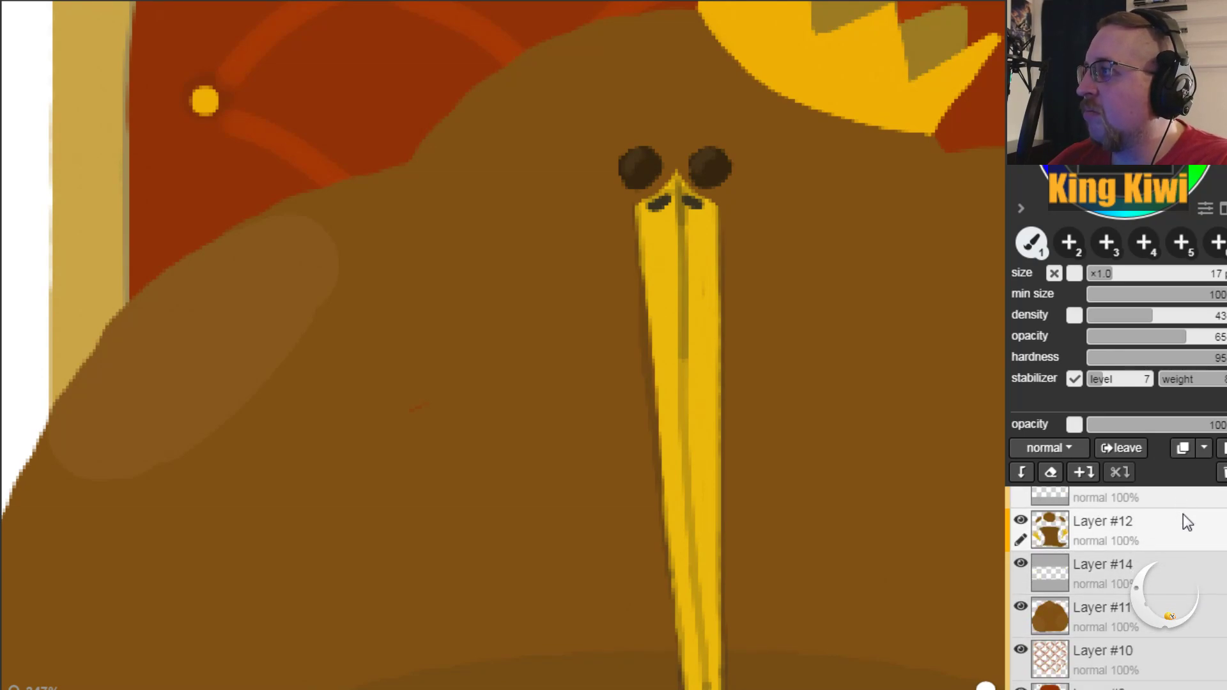
scroll(1183, 514, "down", 3)
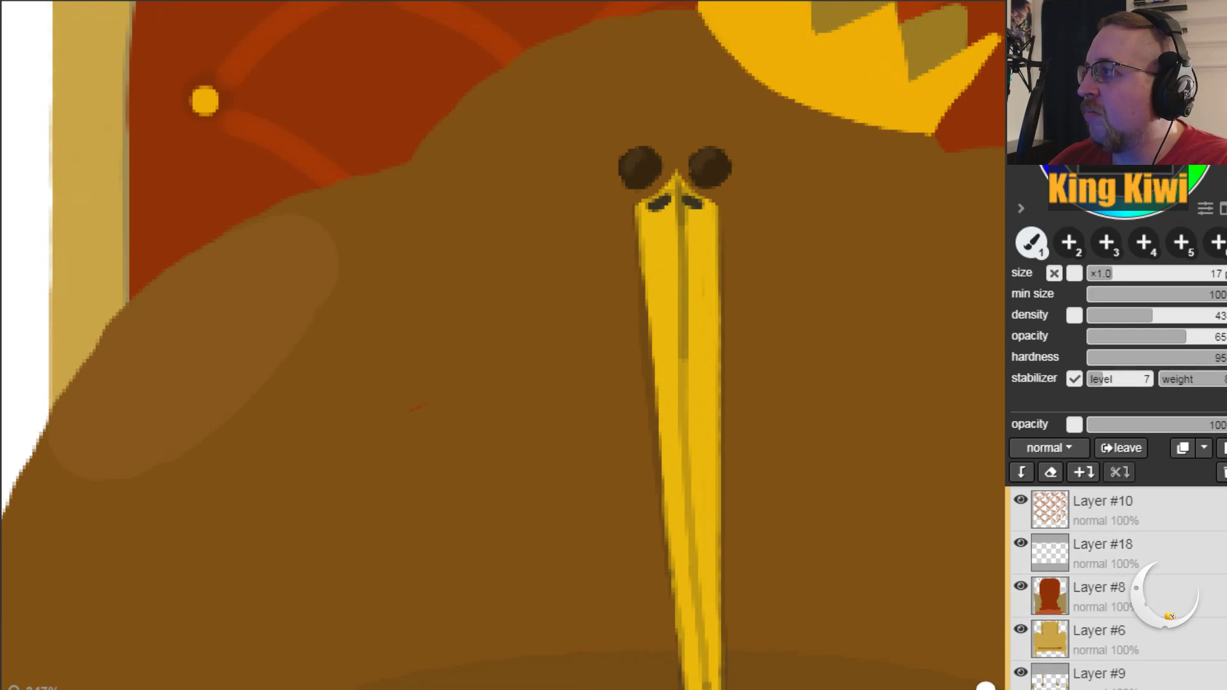
scroll(1150, 663, "up", 3)
left_click_drag(1151, 662, 1157, 597)
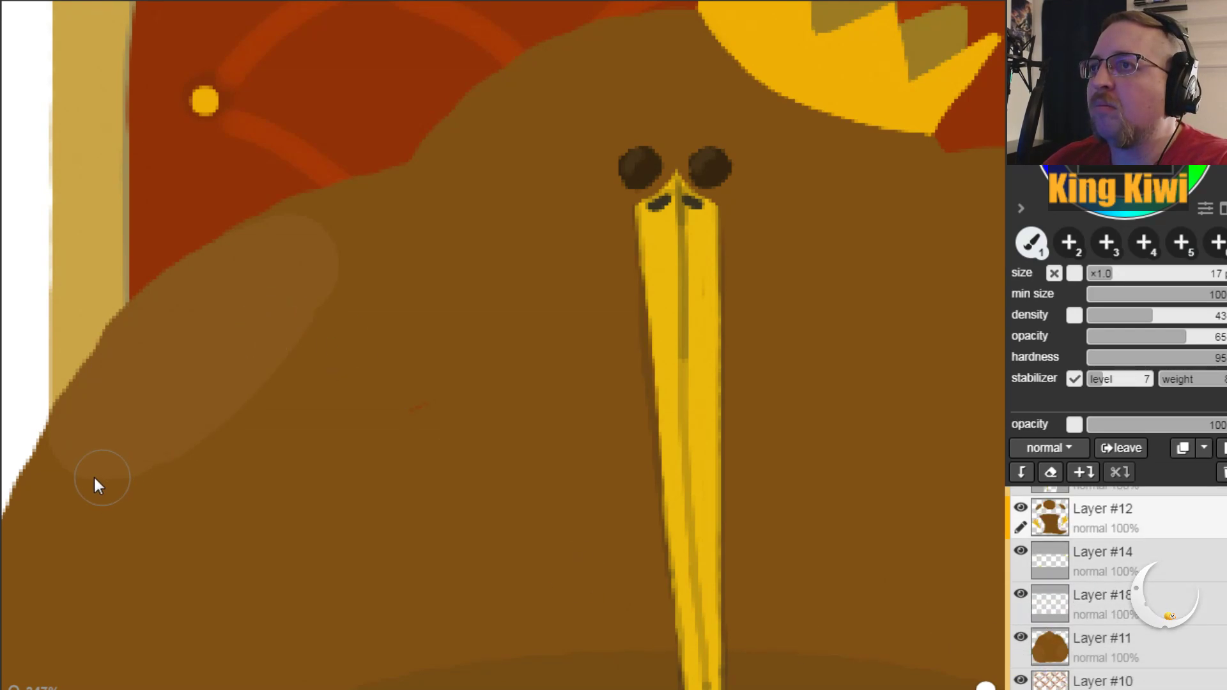
Step: Make Layer #18 active and try light brown strokes along the shoulder patch's lower edge, undoing them
left_click(1173, 601)
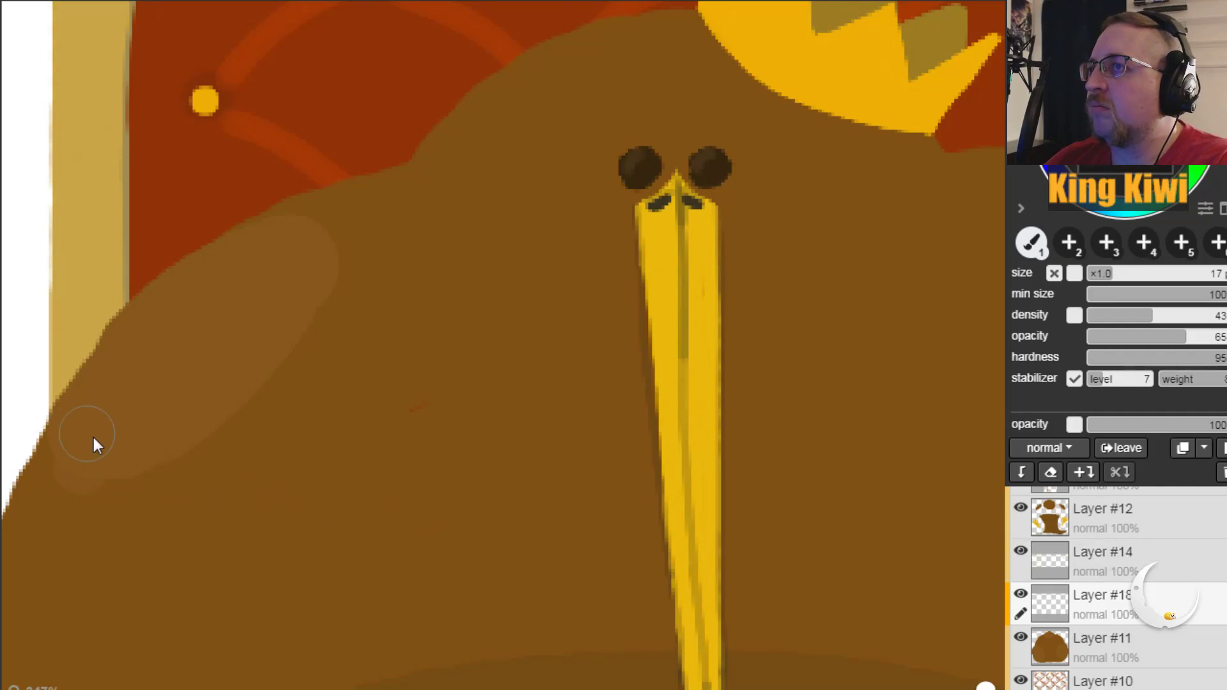
mouse_move(110, 448)
left_mouse_down()
mouse_move(183, 451)
mouse_move(201, 424)
left_mouse_up()
mouse_move(242, 390)
left_mouse_down()
mouse_move(231, 415)
mouse_move(169, 439)
mouse_move(228, 402)
left_mouse_up()
key("ctrl+z")
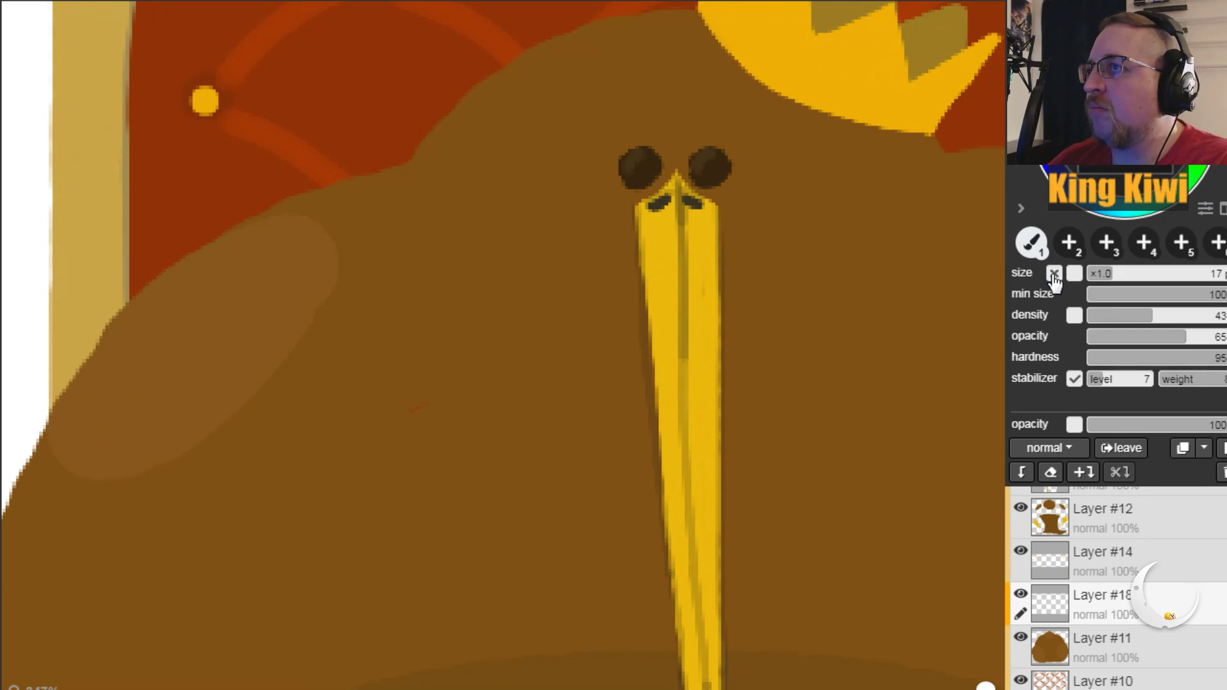
Step: Blend the shoulder patch's edges into the body with light brown strokes at density 25, opacity 46 and hardness 65
left_click(1125, 314)
left_click(1157, 337)
left_click(1187, 357)
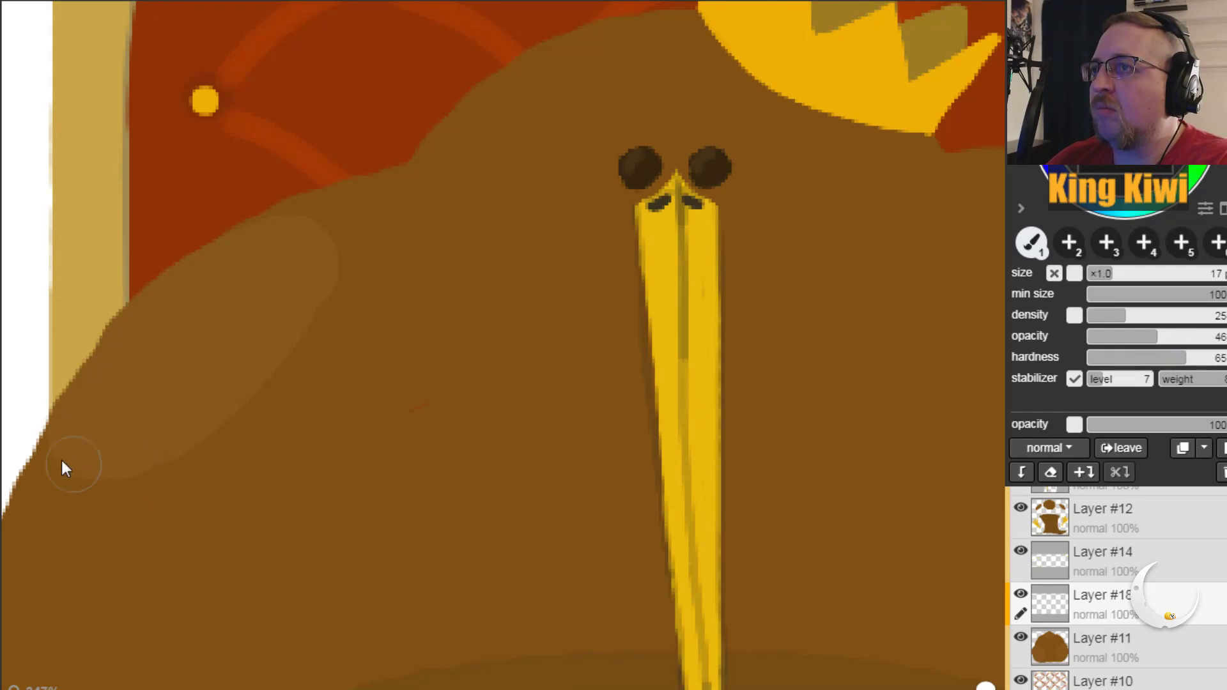
mouse_move(56, 438)
left_mouse_down()
mouse_move(164, 433)
mouse_move(156, 455)
mouse_move(178, 452)
left_mouse_up()
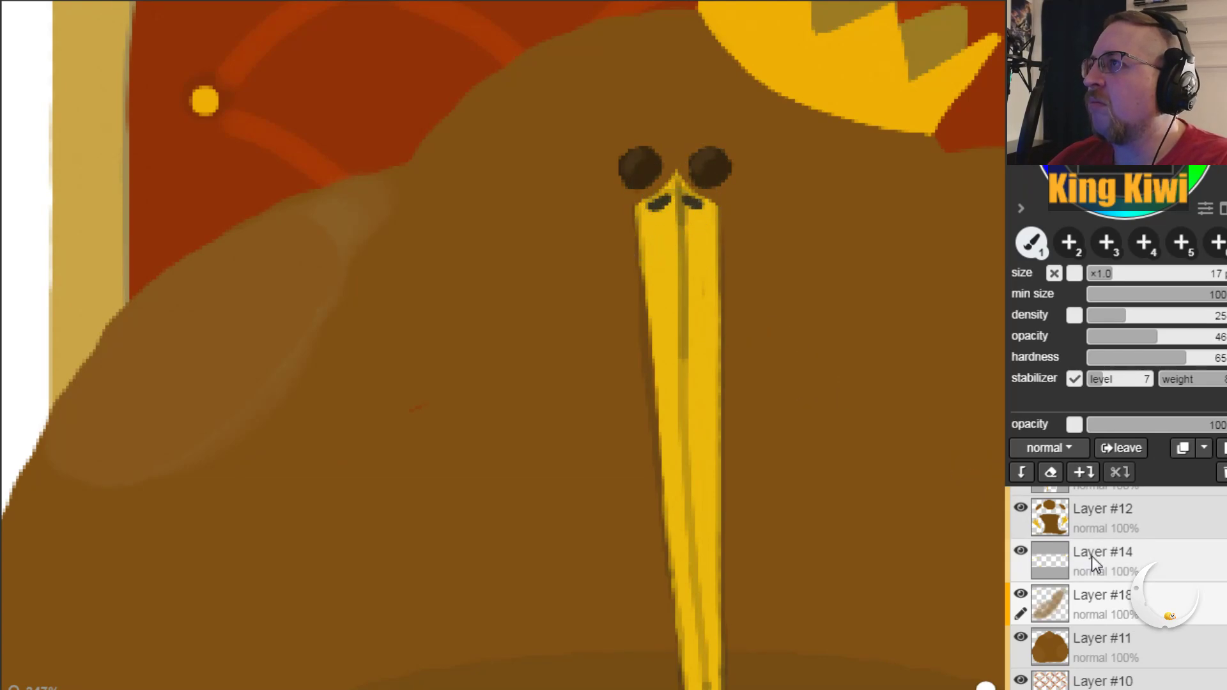
Step: On Layer #12, paint soft light brown halos around both eyes and along the crown's lower edge
left_click(1126, 524)
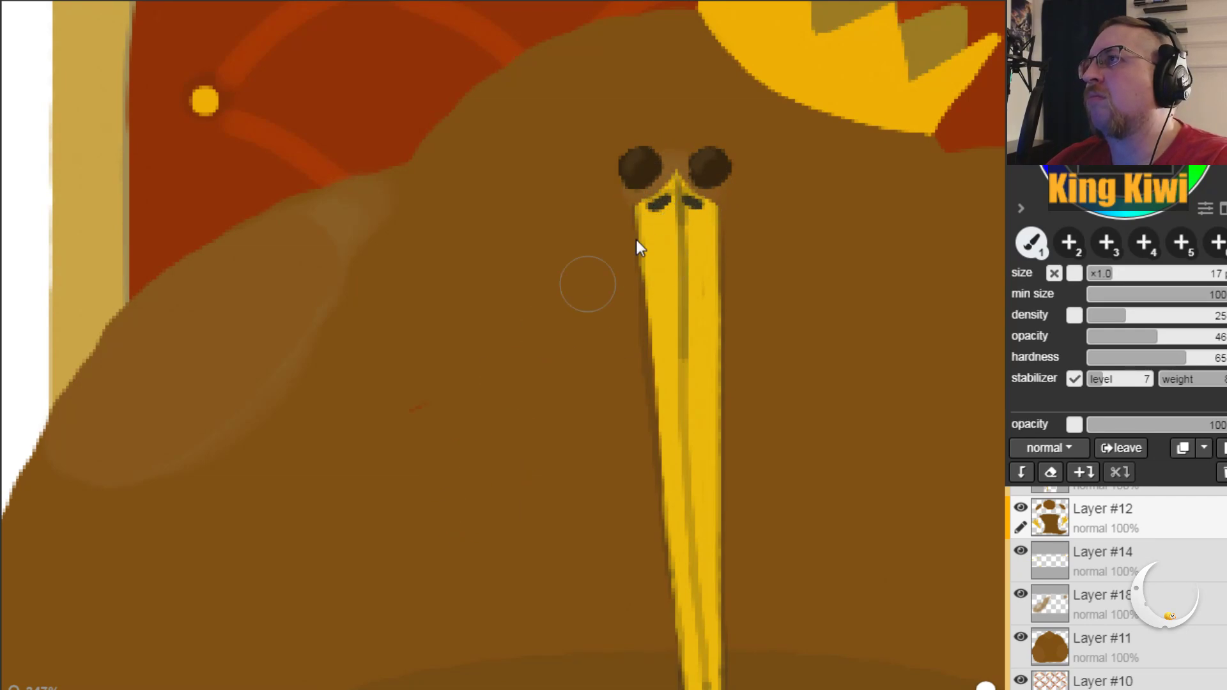
left_click_drag(623, 182, 697, 160)
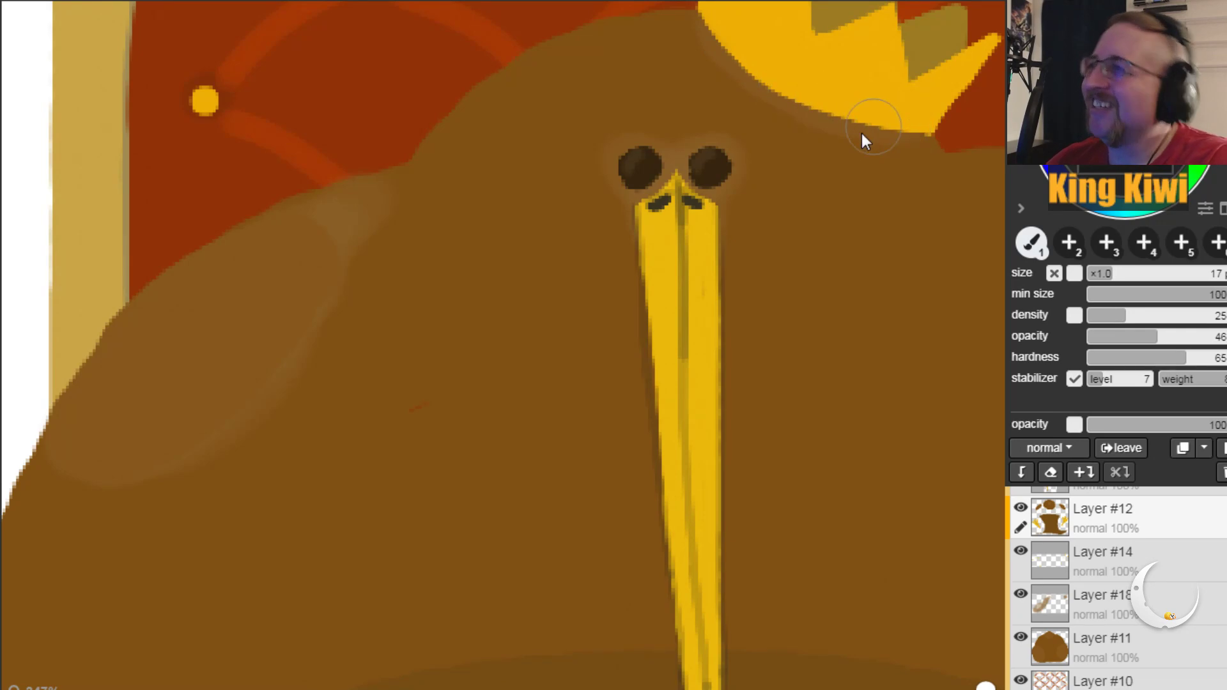
Step: On Layer #18, blend the right shoulder patch's edges into the body with light brown strokes, extending it up toward the crown
key("h")
left_click_drag(555, 441, 3, 411)
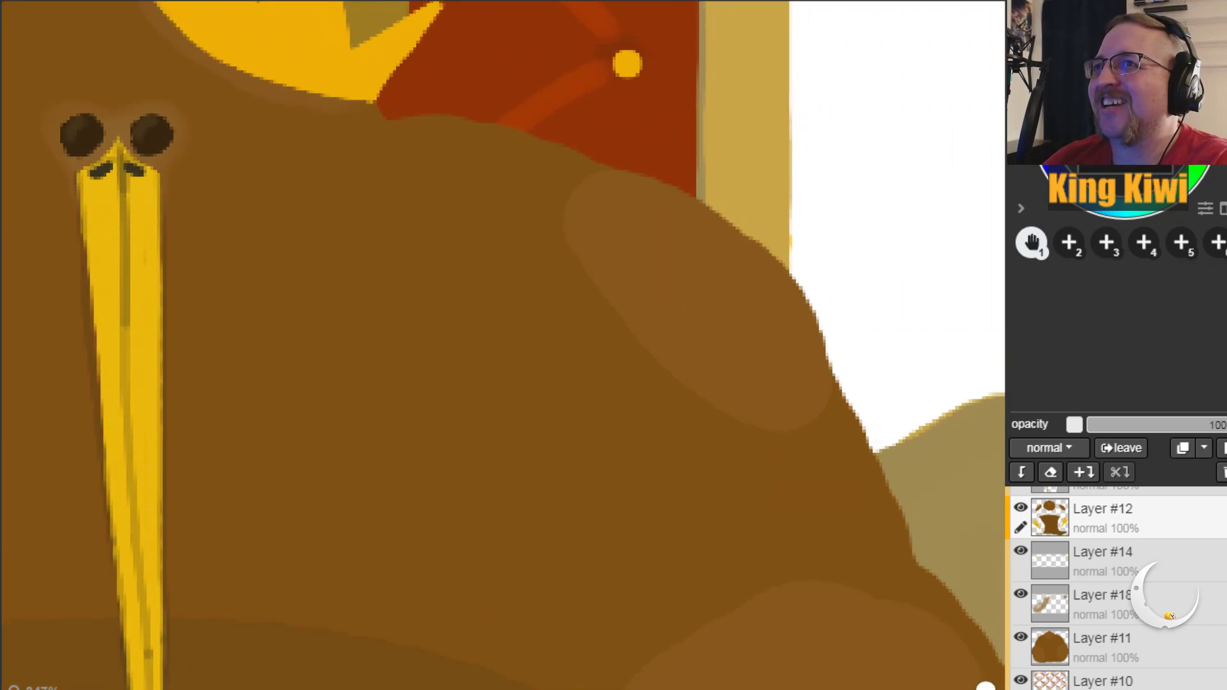
key("b")
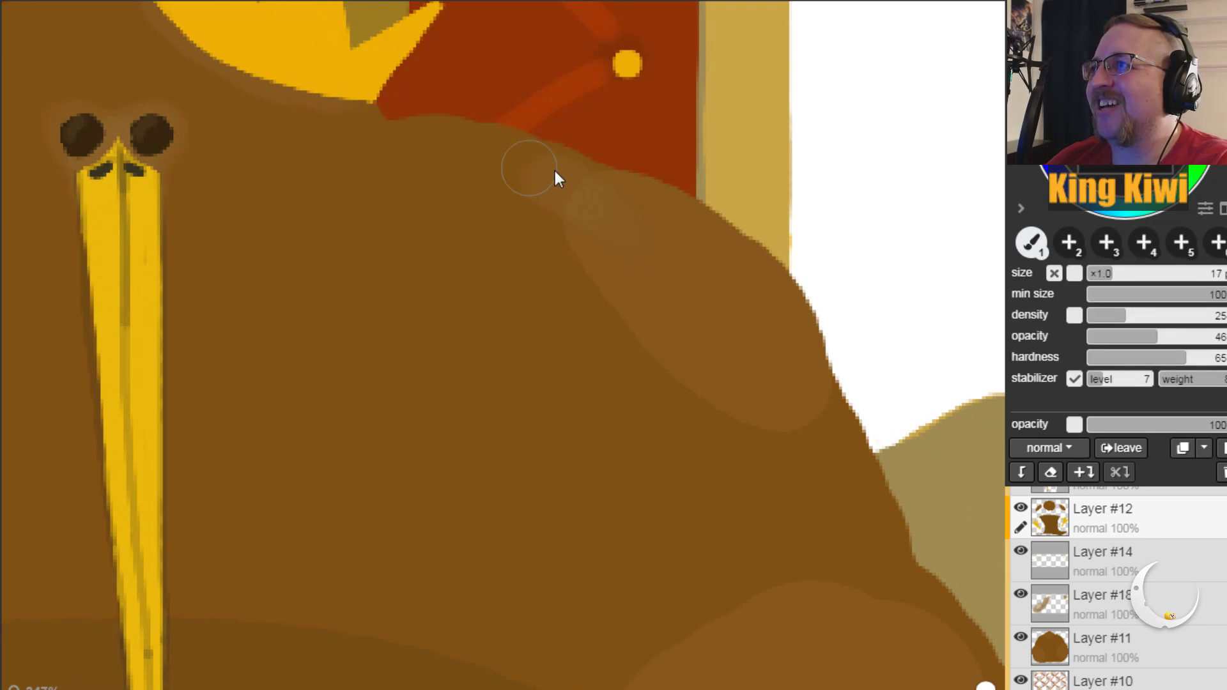
left_click(1099, 604)
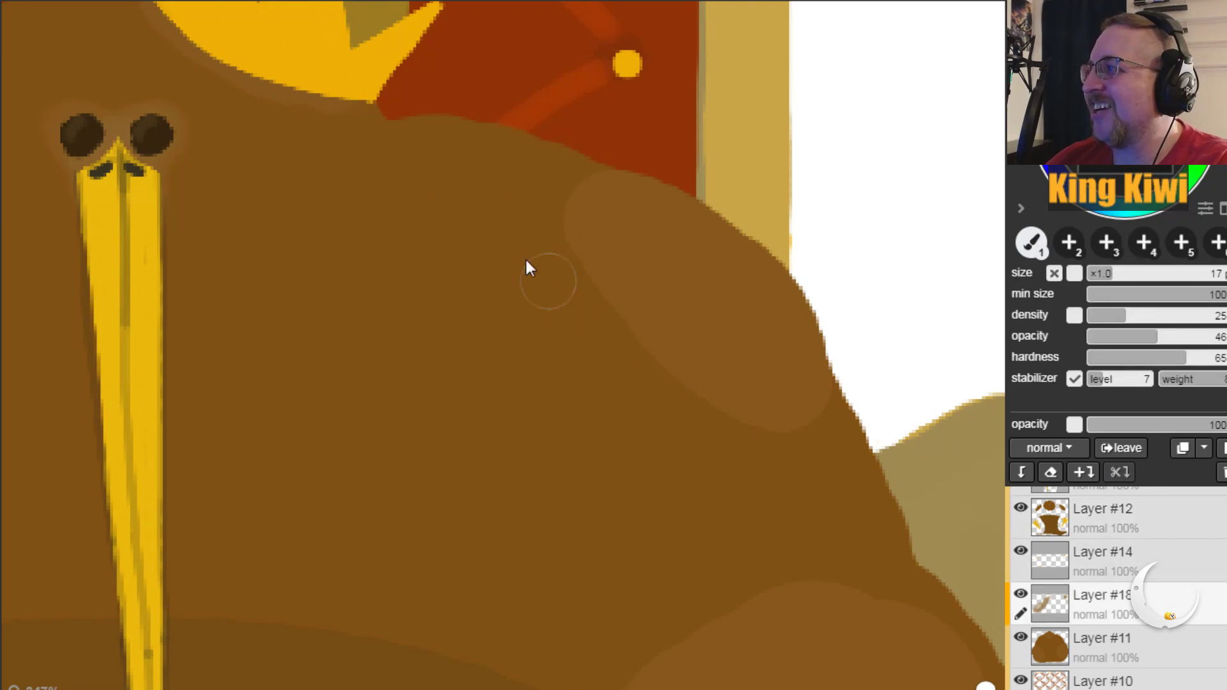
mouse_move(597, 227)
left_mouse_down()
mouse_move(606, 204)
mouse_move(489, 136)
mouse_move(605, 209)
left_mouse_up()
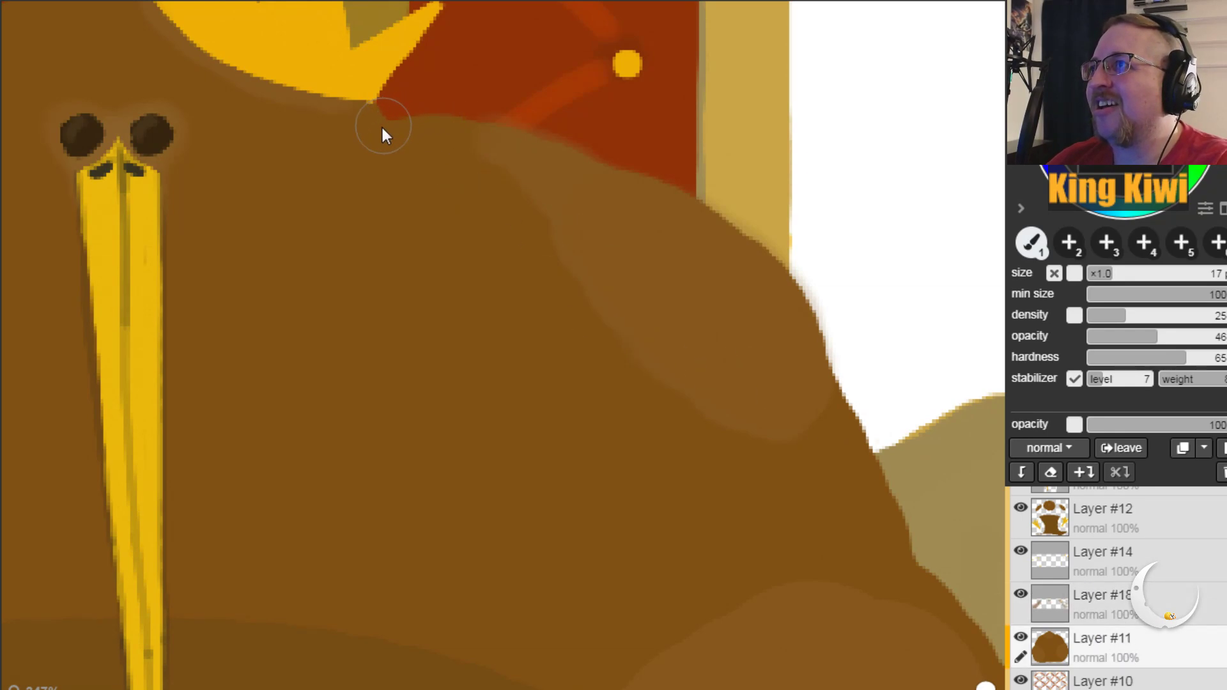
Step: Add an empty layer directly beneath the body's Layer #11 and make it active
left_click_drag(350, 128, 489, 157)
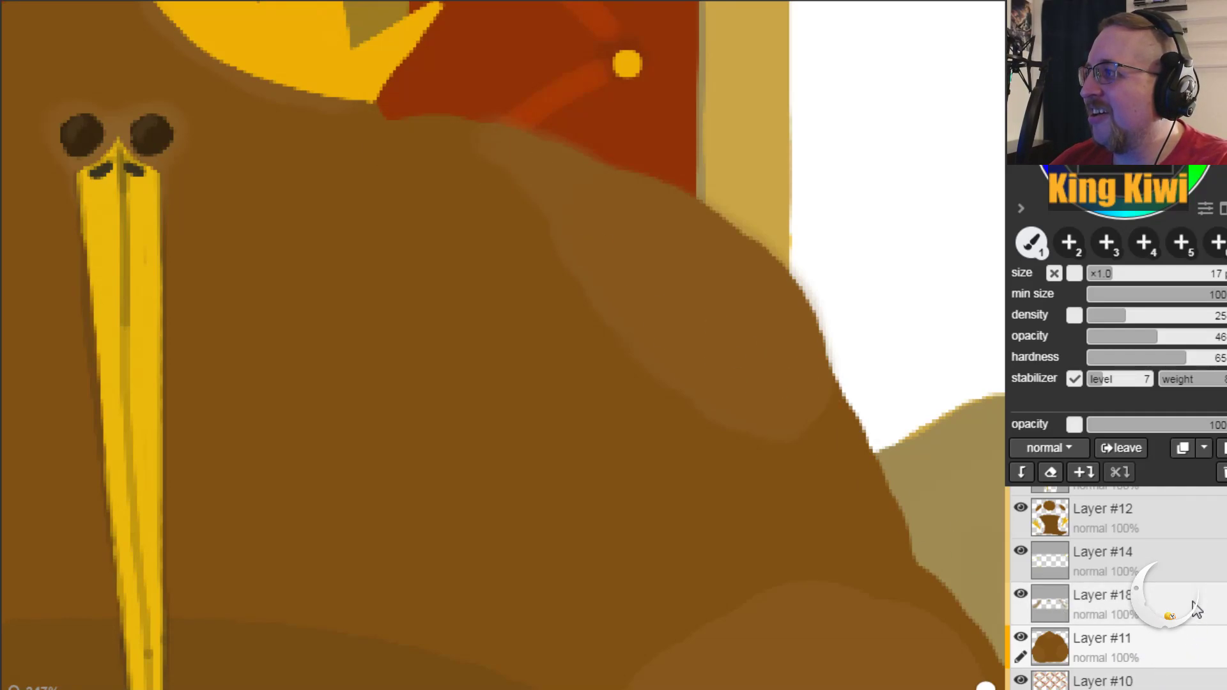
left_click(1216, 455)
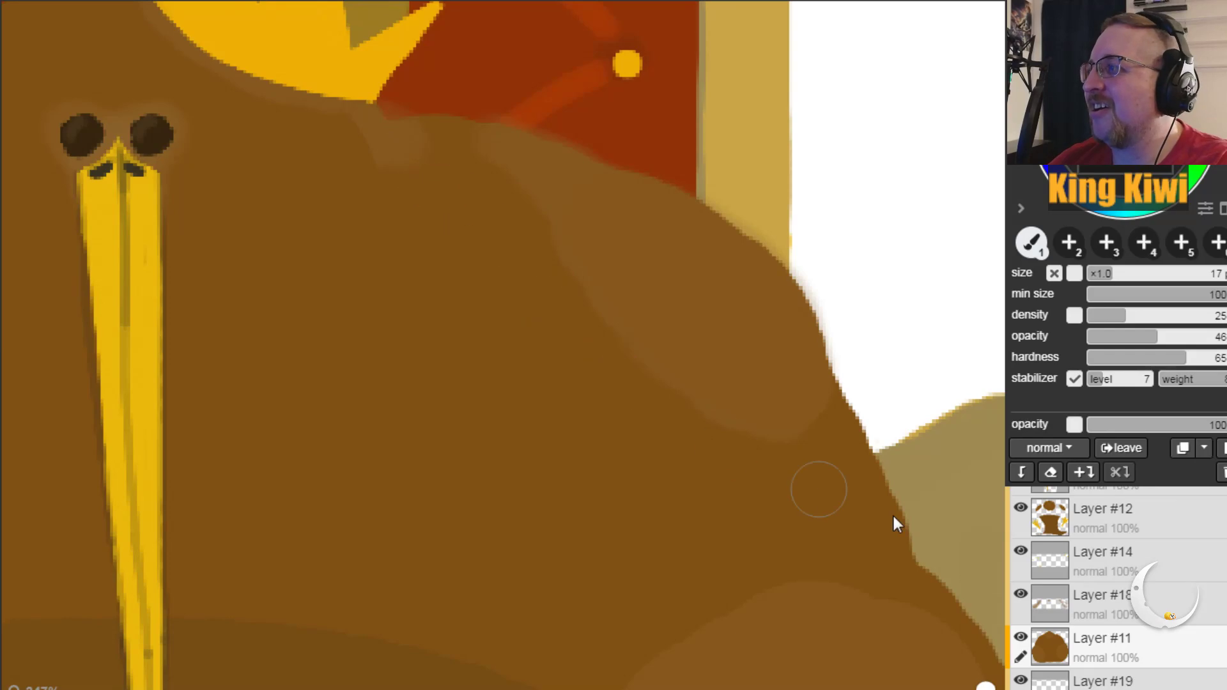
left_click(1159, 679)
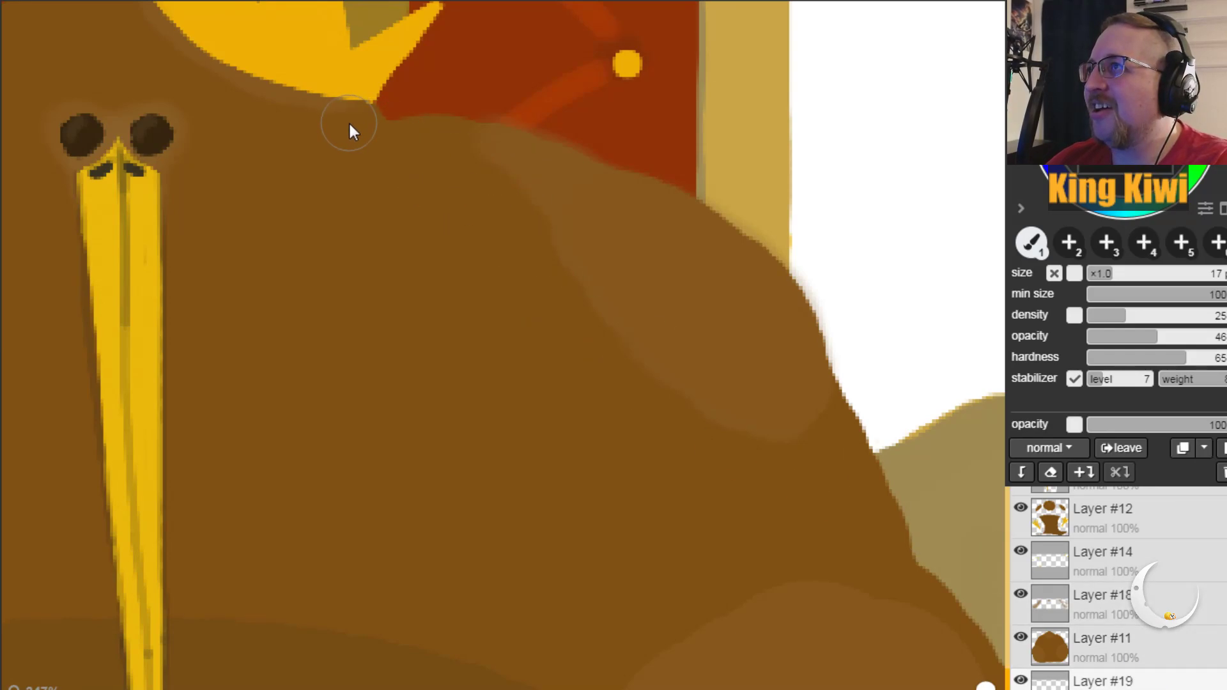
Step: Soften the body's outline from beneath the crown past the right shoulder to the top of the right thigh with translucent brown strokes
mouse_move(497, 143)
left_mouse_down()
mouse_move(475, 178)
mouse_move(430, 141)
left_mouse_up()
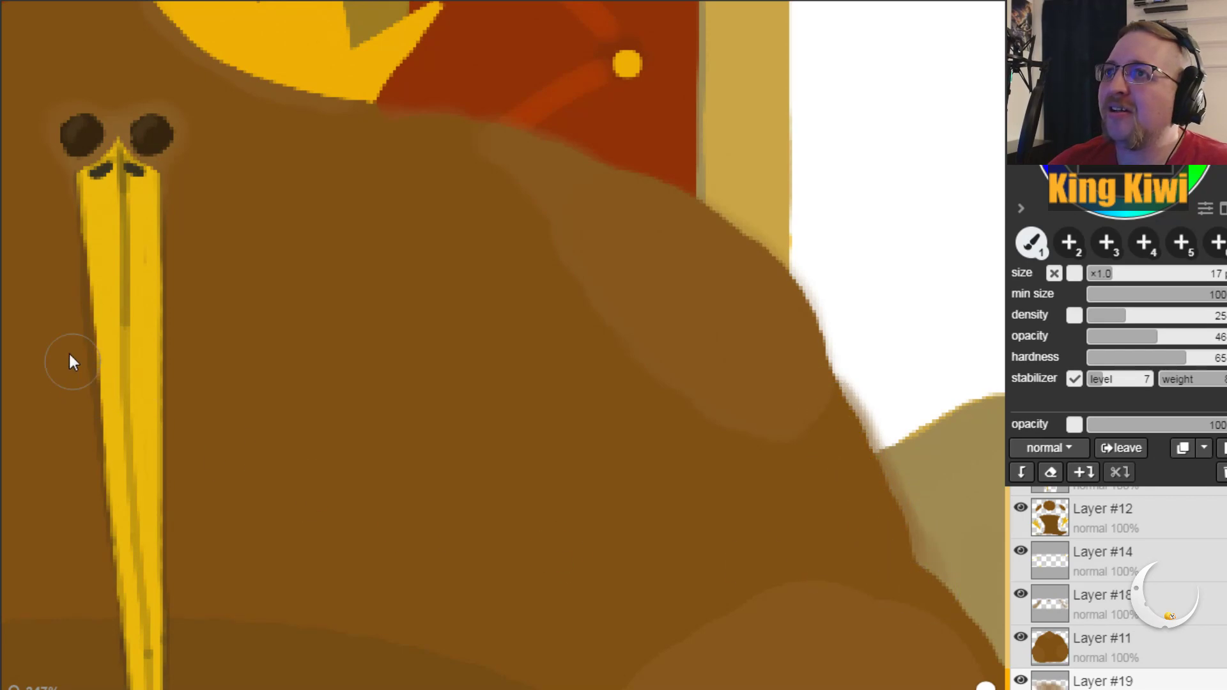
key("space")
mouse_move(627, 599)
left_mouse_down()
mouse_move(261, 356)
mouse_move(170, 274)
left_mouse_up()
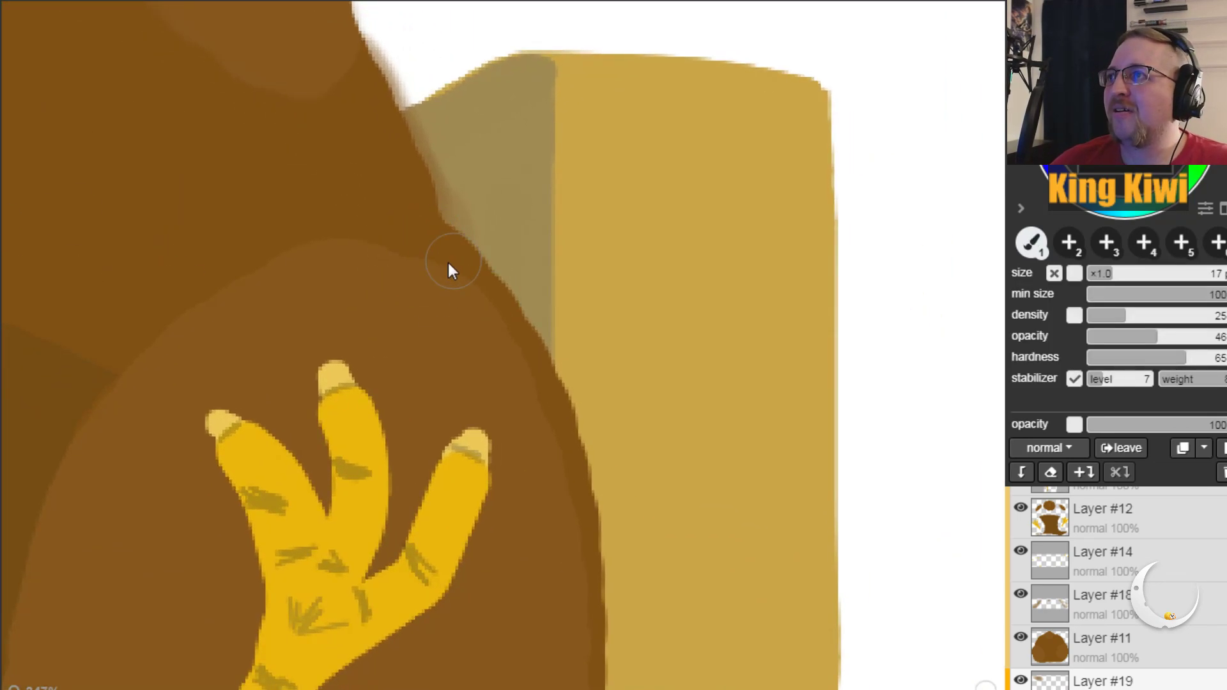
left_click_drag(452, 242, 482, 282)
Step: Set the brush to density 31, opacity 48 and hardness 70, and soften the right thigh's outer edge against the throne arm
left_click(1133, 316)
left_click(1160, 336)
left_click(1193, 358)
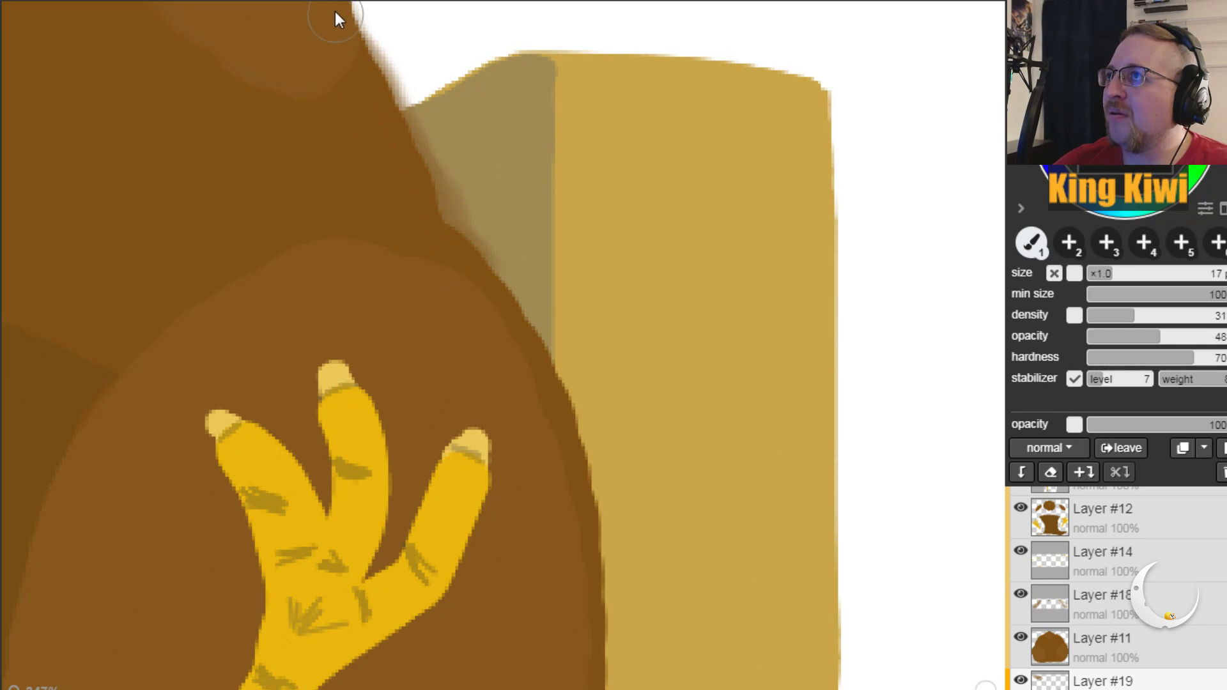
left_click_drag(539, 364, 546, 399)
left_click_drag(569, 468, 599, 639)
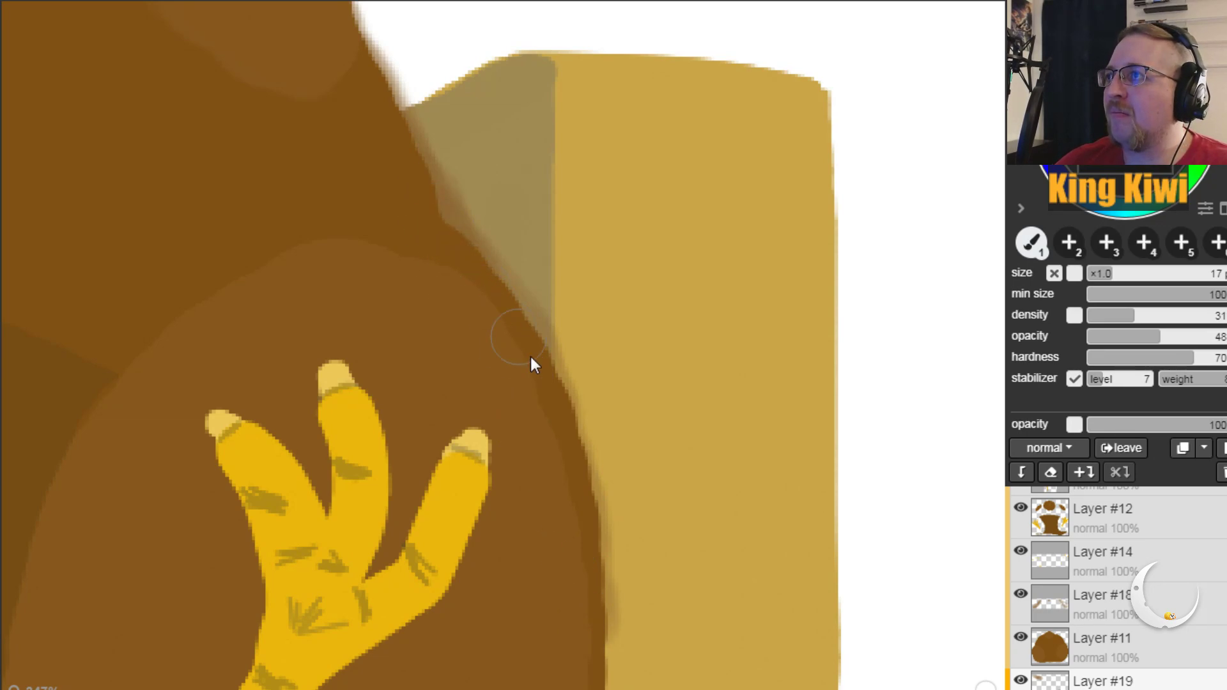
left_click_drag(542, 362, 581, 505)
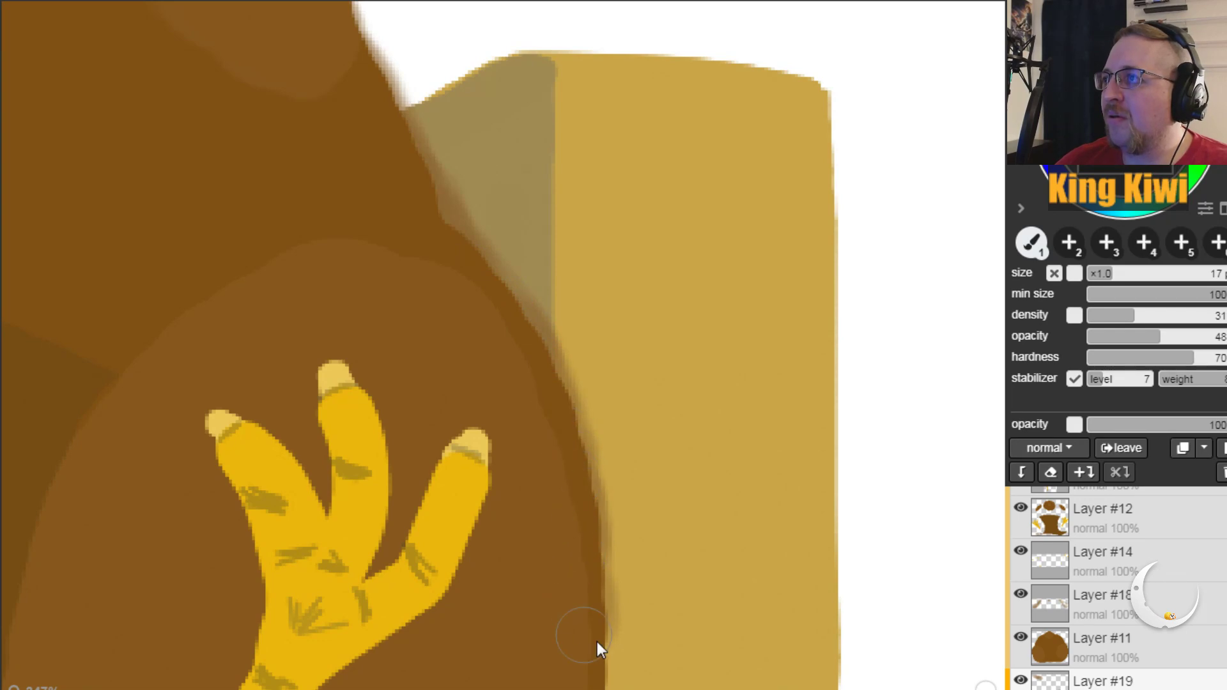
left_click_drag(590, 669, 595, 683)
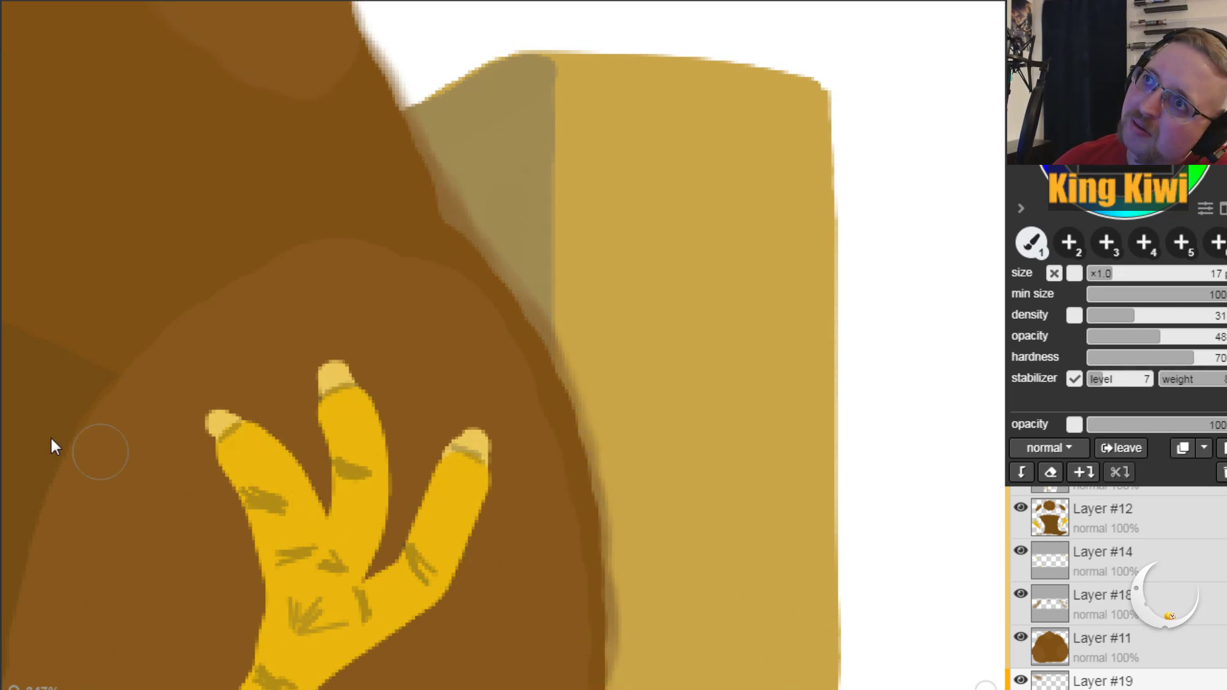
Step: Continue the soft brown edge along the right thigh's lower curve, from beside the foot down toward the cushion
key("h")
left_click_drag(290, 631, 222, 376)
left_click_drag(296, 503, 291, 330)
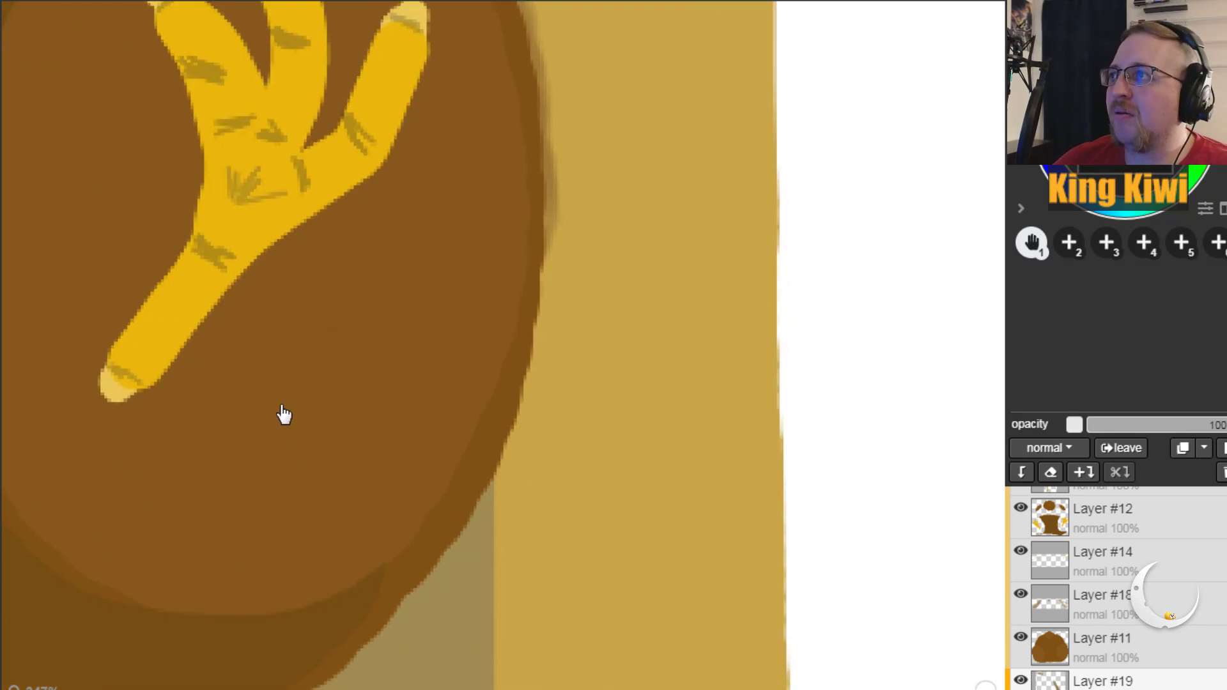
key("b")
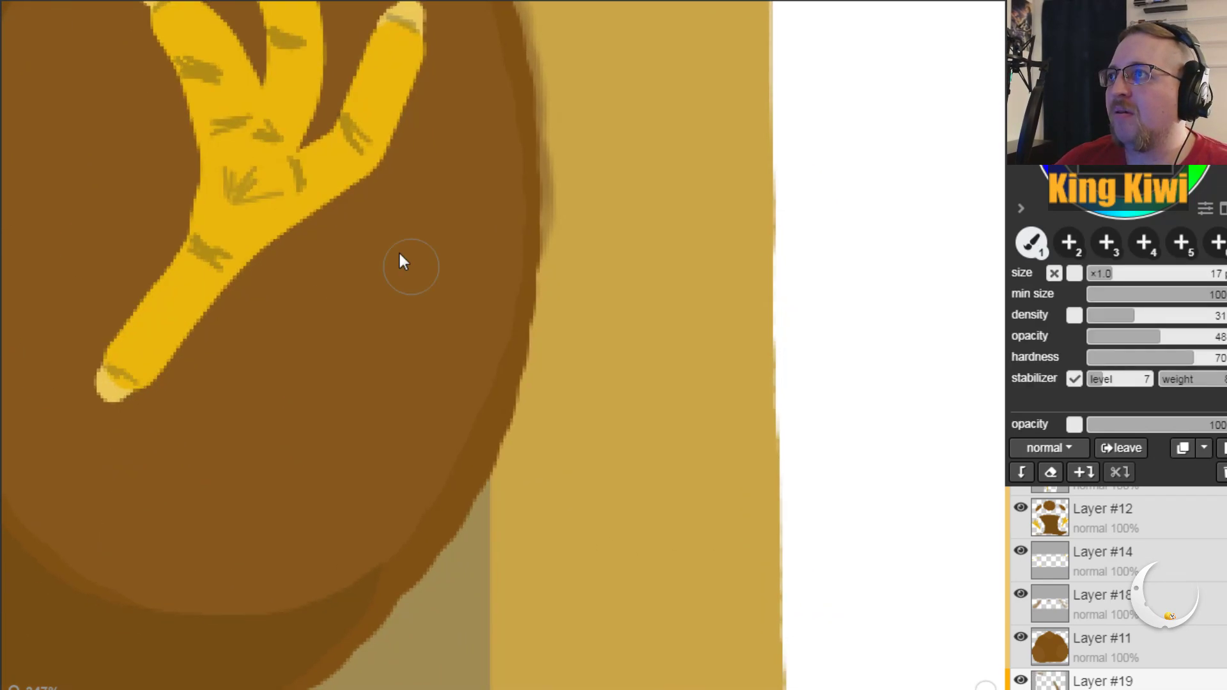
mouse_move(523, 255)
left_mouse_down()
mouse_move(510, 334)
mouse_move(516, 319)
left_mouse_up()
mouse_move(513, 373)
left_mouse_down()
mouse_move(491, 479)
mouse_move(470, 490)
left_mouse_up()
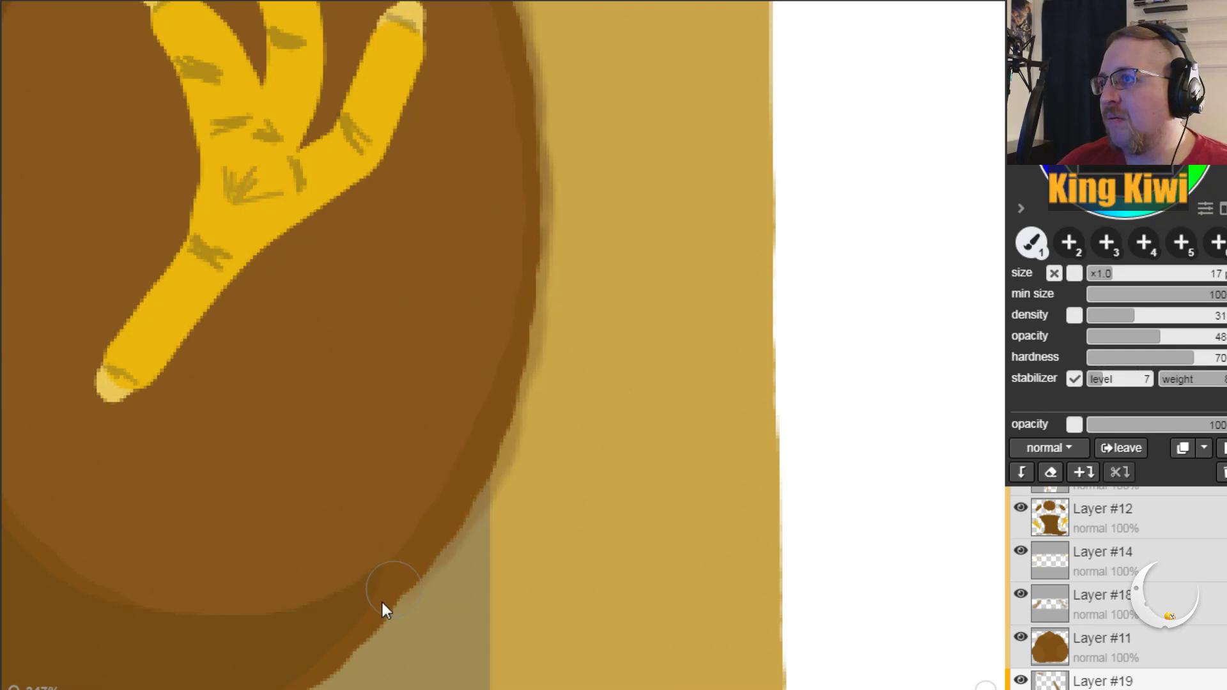
mouse_move(351, 652)
left_mouse_down()
mouse_move(462, 493)
mouse_move(485, 439)
left_mouse_up()
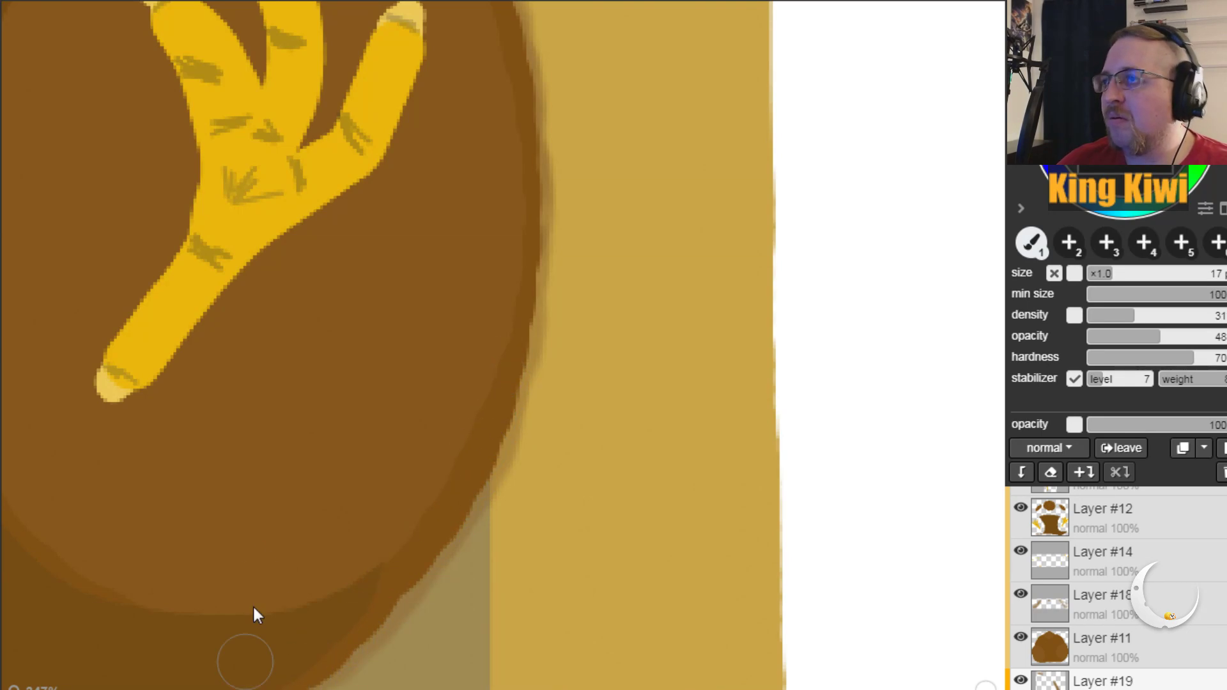
Step: Soften the body's lower right edge where it rests on the red cushion with translucent brown strokes
key("h")
left_click_drag(60, 403, 394, 310)
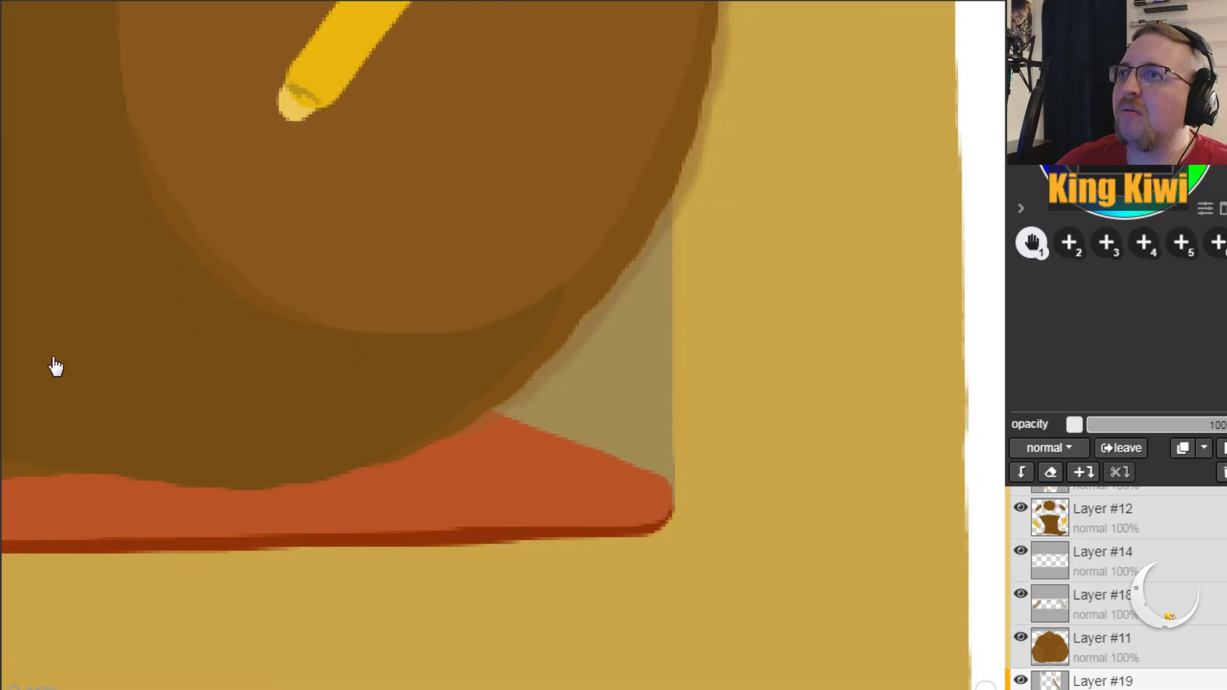
key("b")
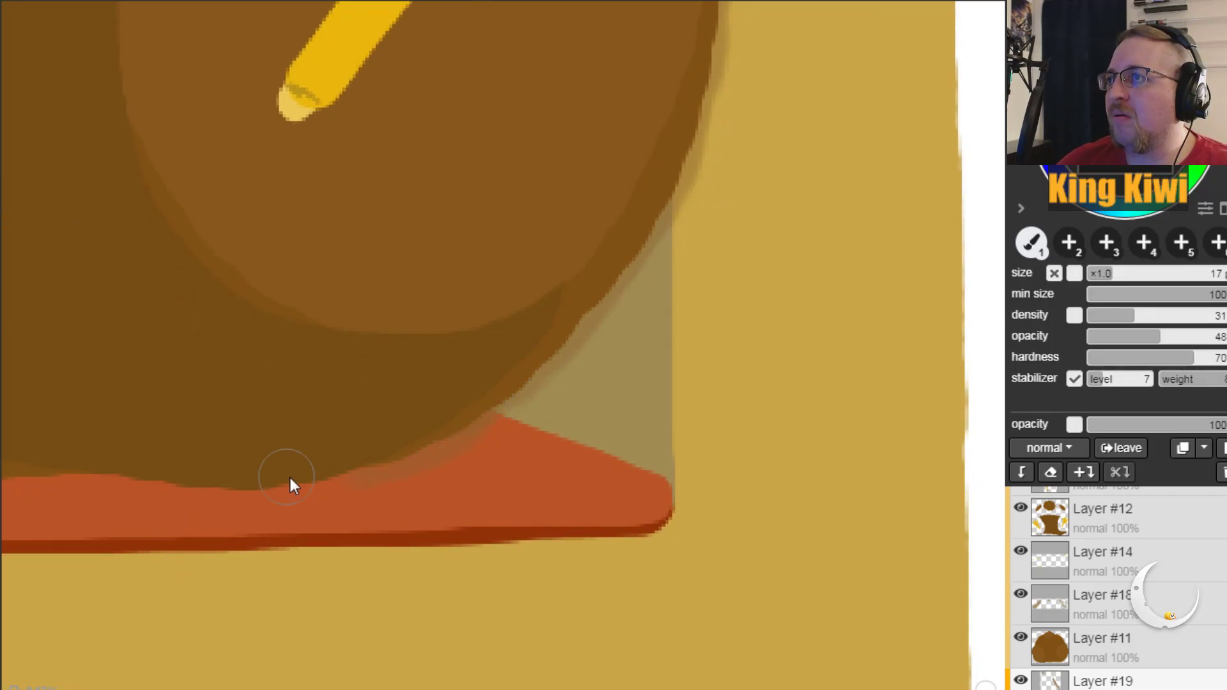
mouse_move(317, 465)
left_mouse_down()
mouse_move(374, 444)
mouse_move(357, 431)
mouse_move(352, 460)
mouse_move(300, 468)
left_mouse_up()
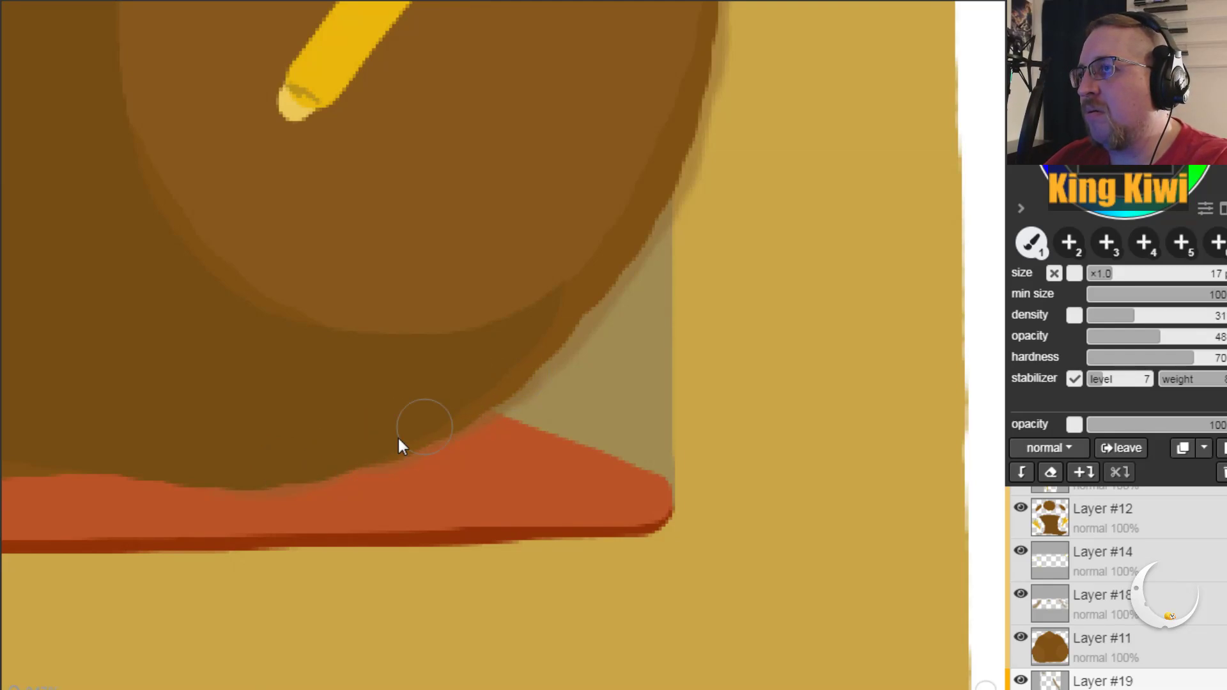
Step: Soften the underside of the body along the middle of the red cushion with translucent brown strokes
key("space")
mouse_move(145, 373)
left_mouse_down()
mouse_move(772, 352)
mouse_move(584, 335)
left_mouse_up()
key("b")
mouse_move(131, 387)
left_mouse_down()
mouse_move(318, 382)
mouse_move(446, 372)
left_mouse_up()
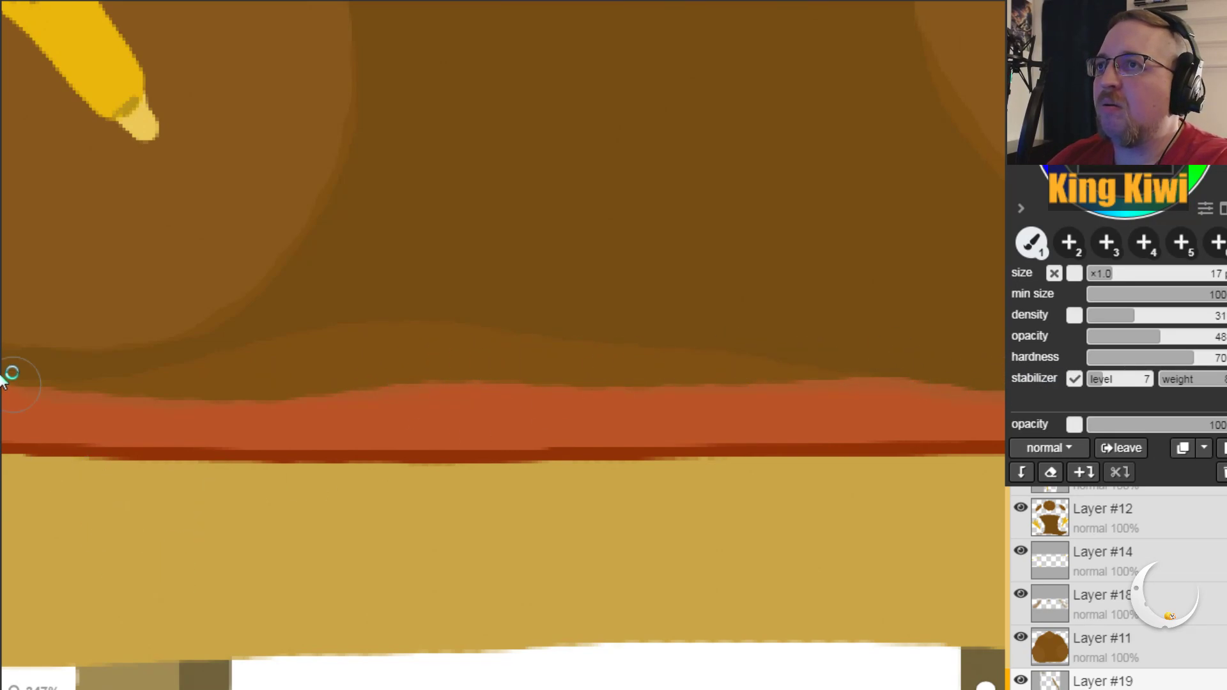
Step: Soften the left thigh's lower outer edge down to the cushion's left end with translucent brown strokes
key("space")
mouse_move(364, 440)
left_mouse_down()
mouse_move(233, 529)
mouse_move(482, 528)
mouse_move(425, 506)
left_mouse_up()
key("b")
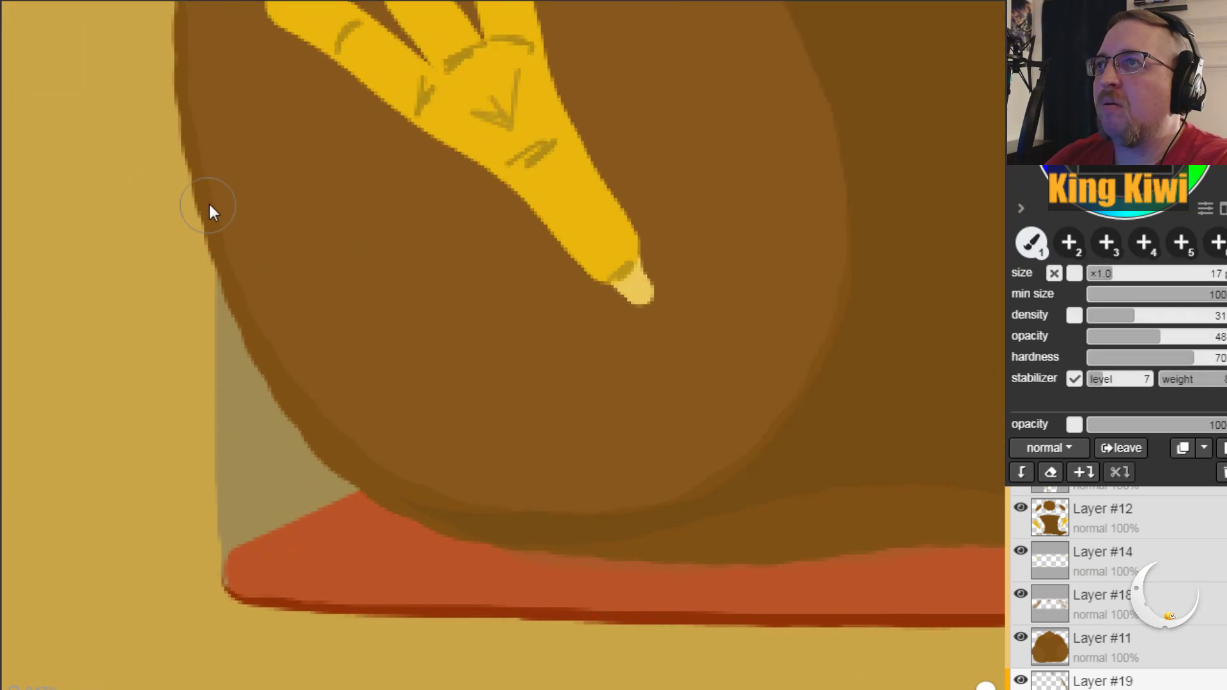
left_click_drag(204, 173, 270, 348)
left_click_drag(244, 274, 271, 349)
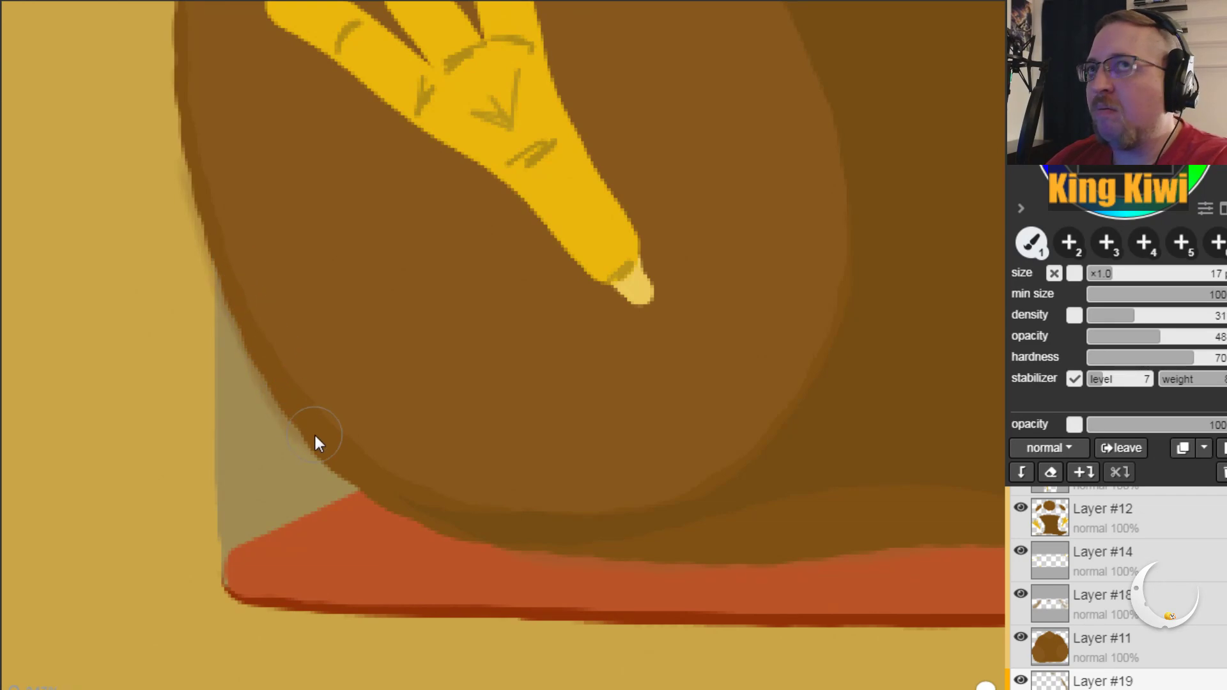
mouse_move(398, 491)
left_mouse_down()
mouse_move(506, 537)
mouse_move(473, 542)
mouse_move(374, 493)
left_mouse_up()
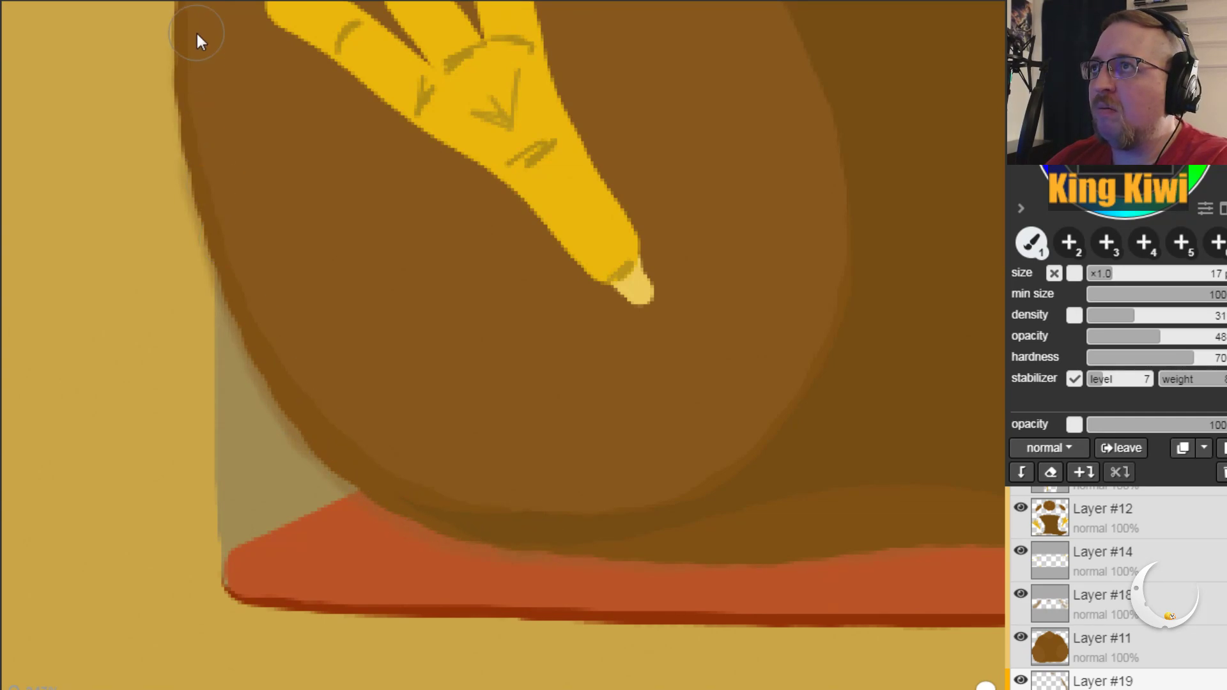
Step: Soften the left thigh's upper outer edge beside the foot and against the throne arm with translucent brown strokes
key("h")
left_click_drag(32, 306, 310, 585)
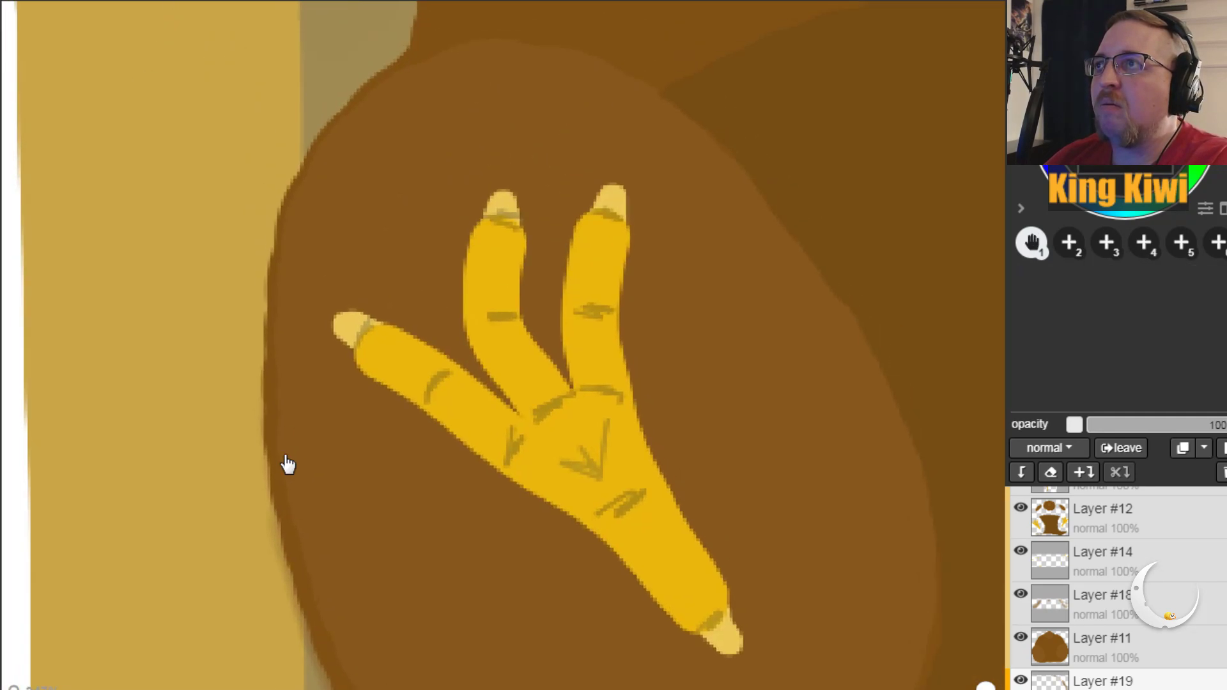
left_click_drag(288, 465, 283, 571)
key("b")
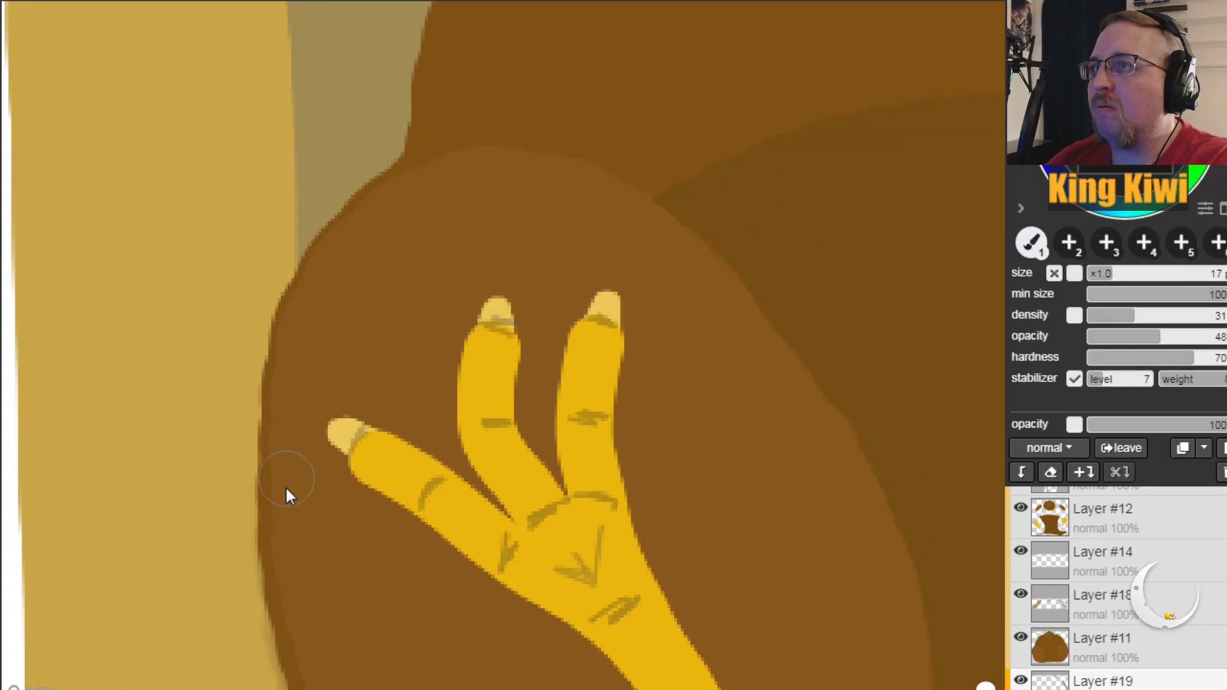
left_click_drag(304, 307, 273, 406)
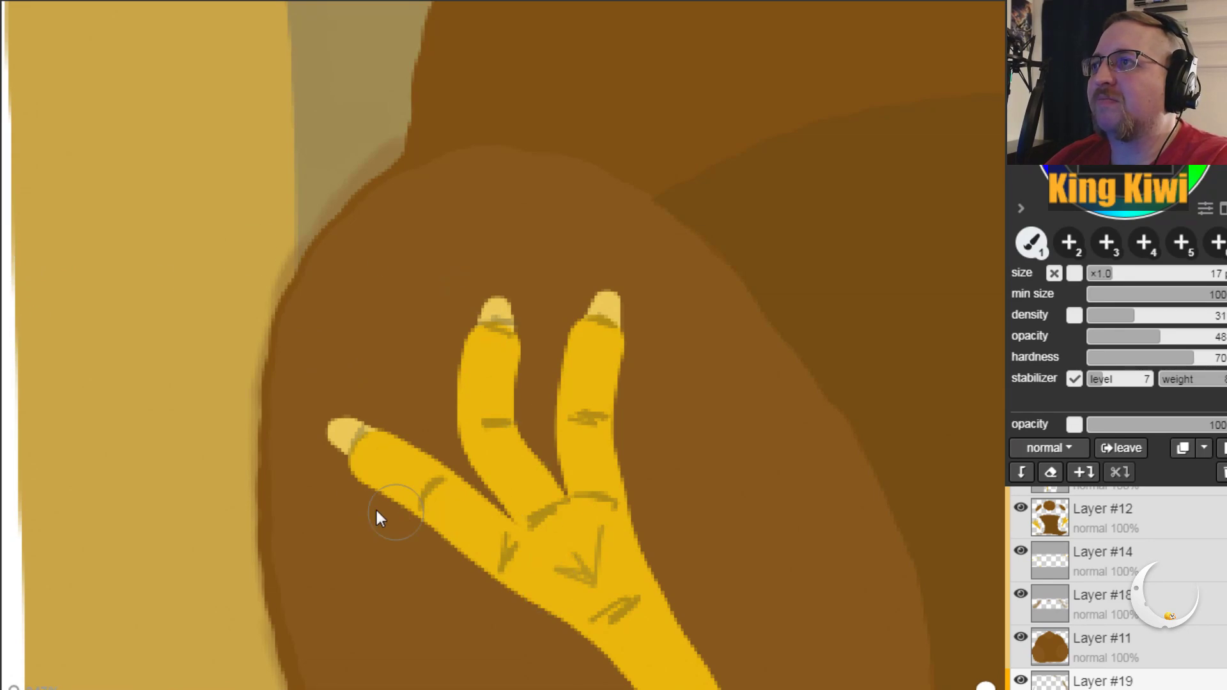
Step: Soften the body's left outline from above the thigh up along the shoulder patch to the red backrest
key("space")
left_click_drag(309, 238, 91, 351)
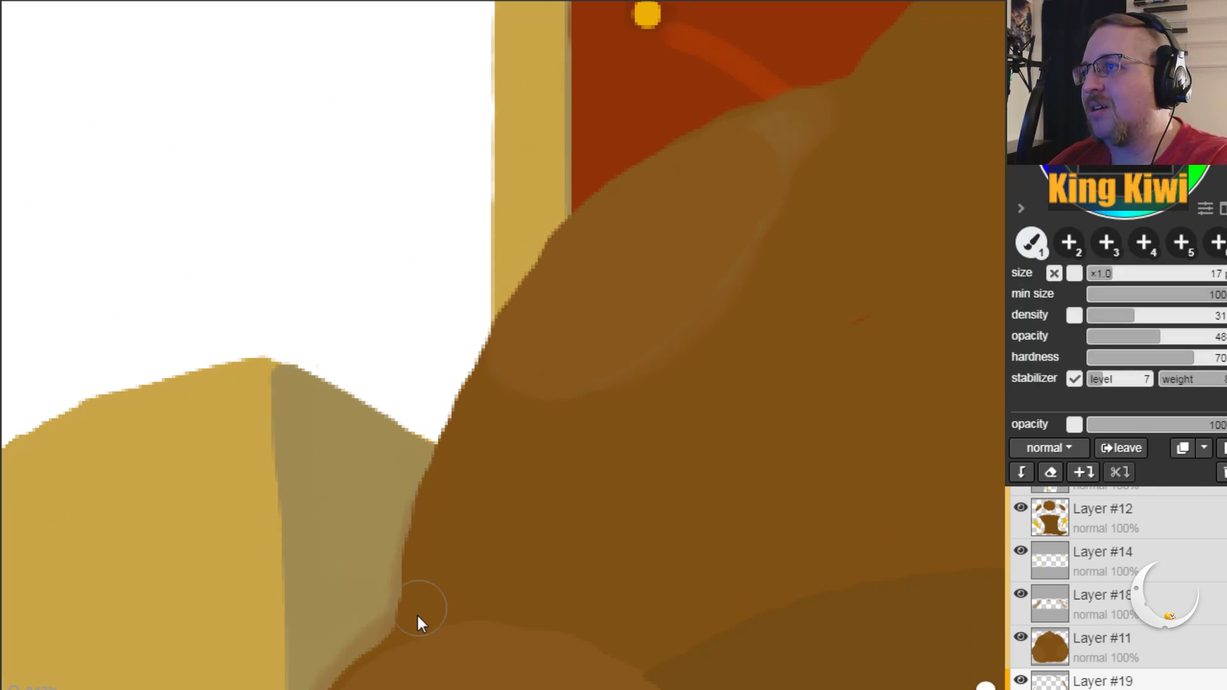
mouse_move(434, 508)
left_mouse_down()
mouse_move(482, 390)
mouse_move(547, 303)
mouse_move(516, 346)
mouse_move(528, 293)
mouse_move(589, 213)
mouse_move(823, 90)
left_mouse_up()
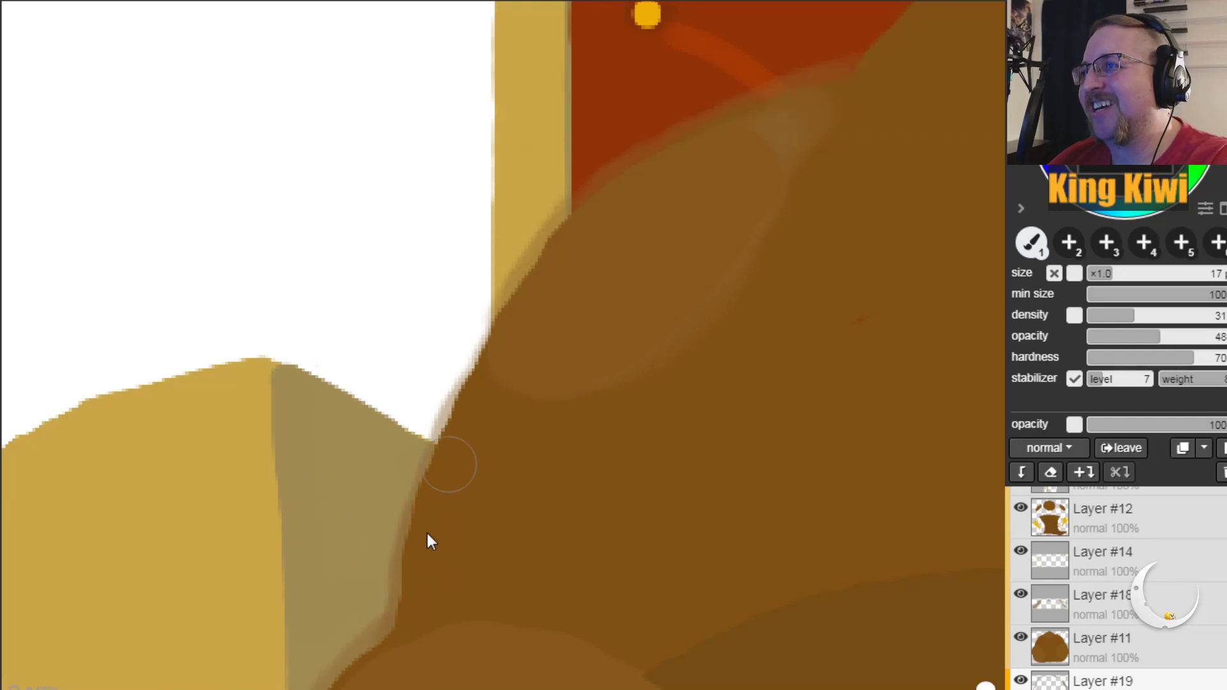
Step: Soften the head's upper left outline against the red backrest up to the crown with translucent brown strokes
key("h")
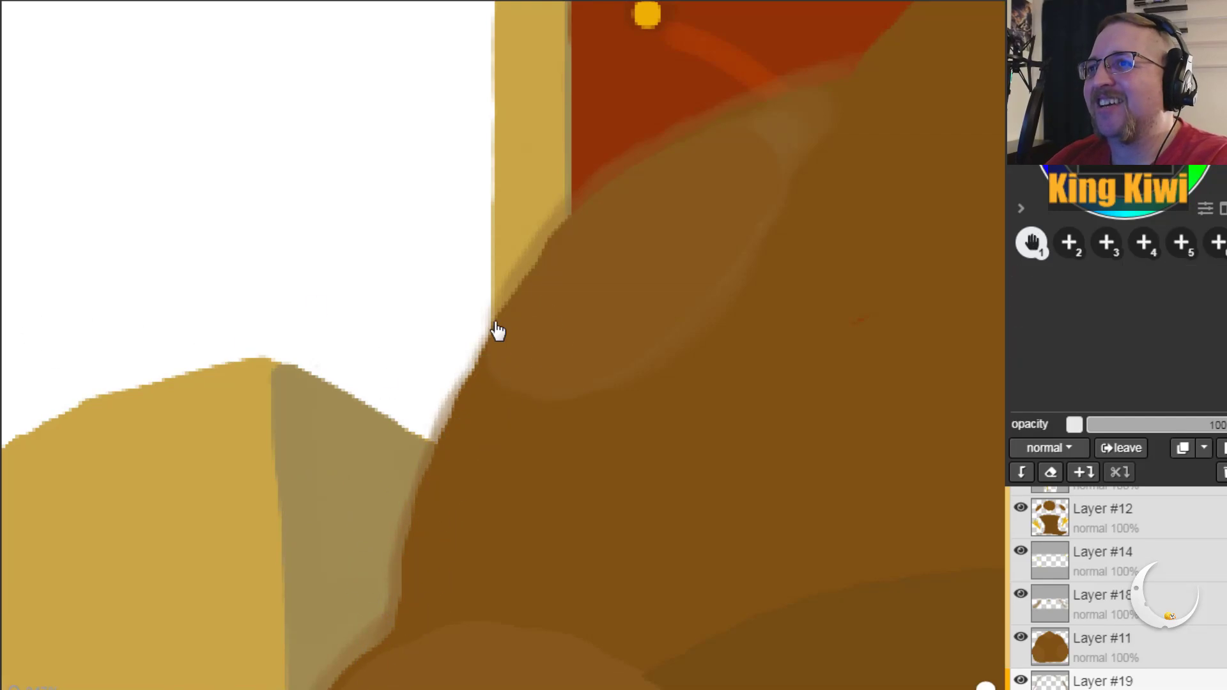
left_click_drag(498, 334, 386, 643)
key("b")
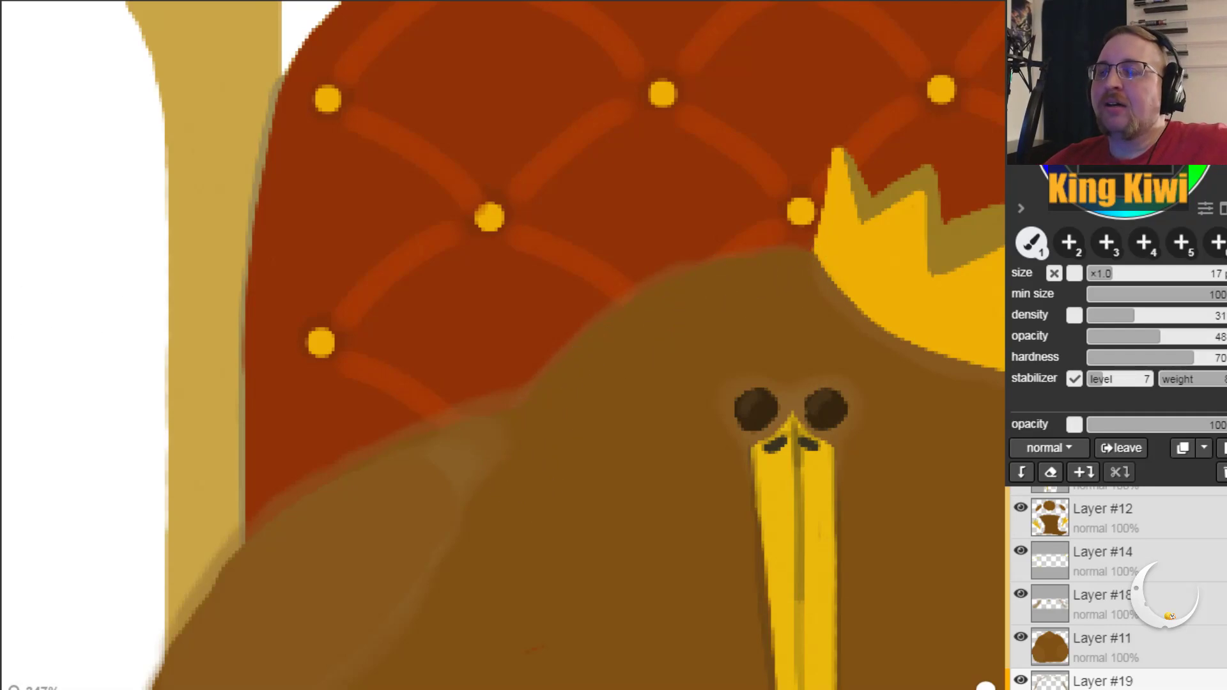
Step: Examine the neighbouring kiwi-fruit king drawing, including its face, moustache, sash, leaf arm and trailing cape
mouse_move(770, 375)
left_mouse_down()
mouse_move(600, 447)
mouse_move(288, 486)
left_mouse_up()
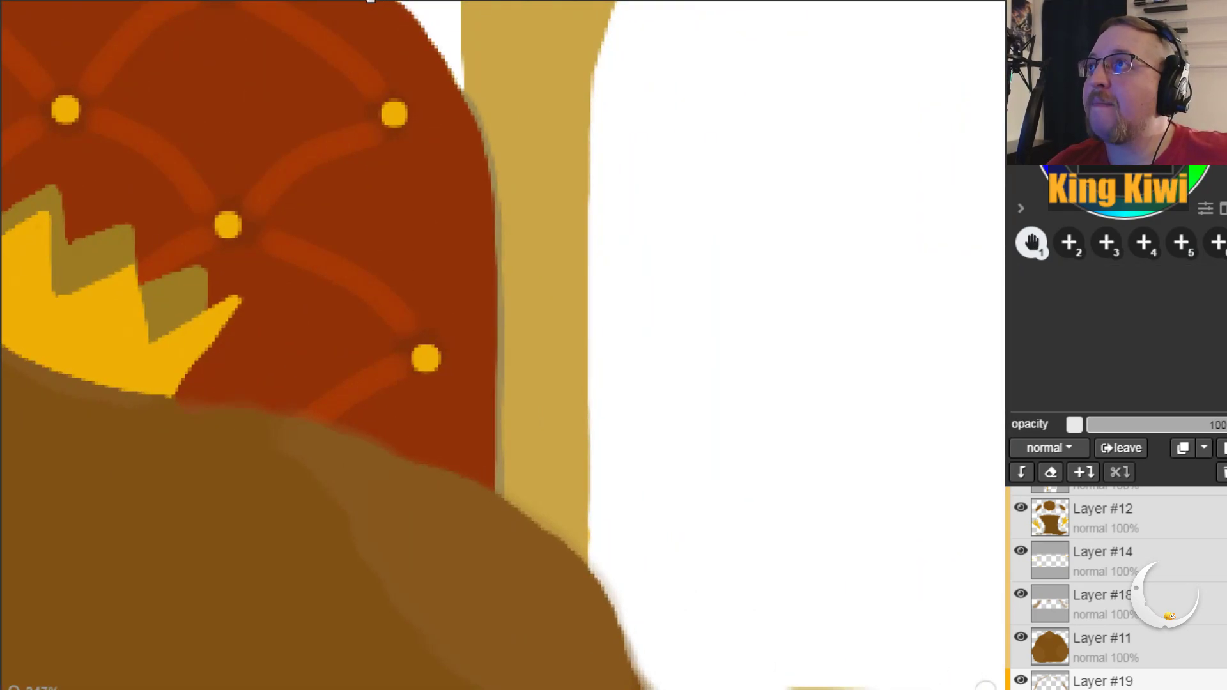
scroll(445, 115, "down", 3)
scroll(315, 272, "up", 2)
scroll(315, 271, "right", 20)
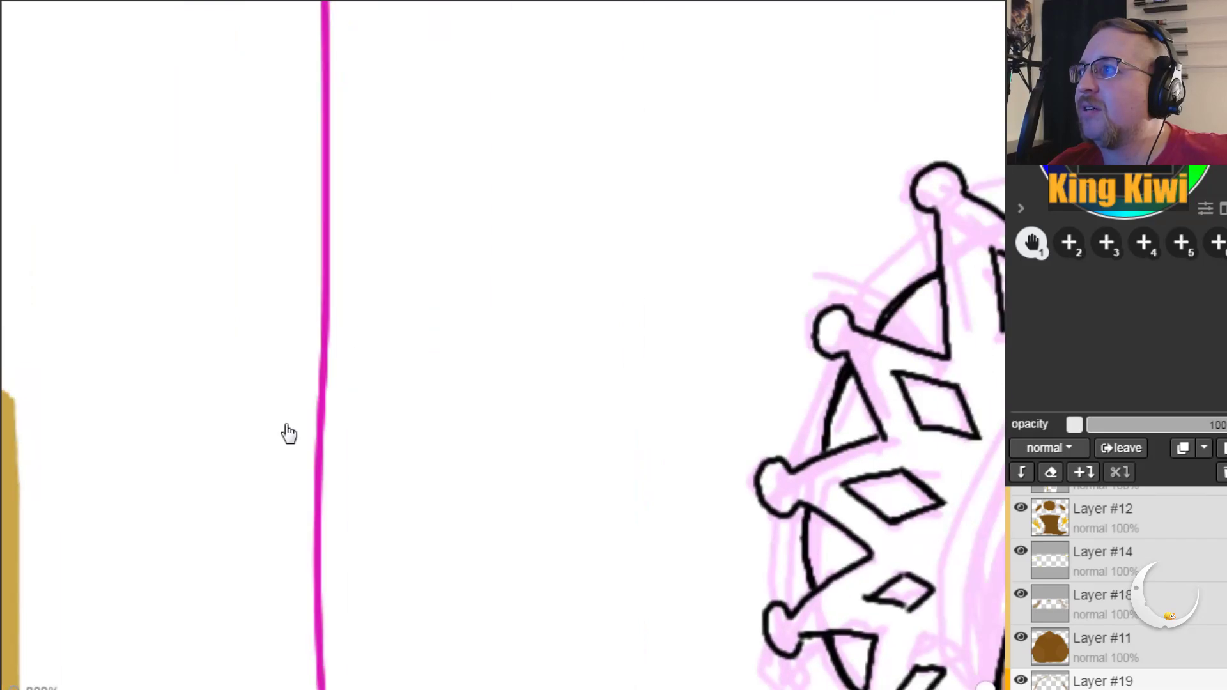
scroll(496, 580, "down", 10)
scroll(496, 581, "right", 8)
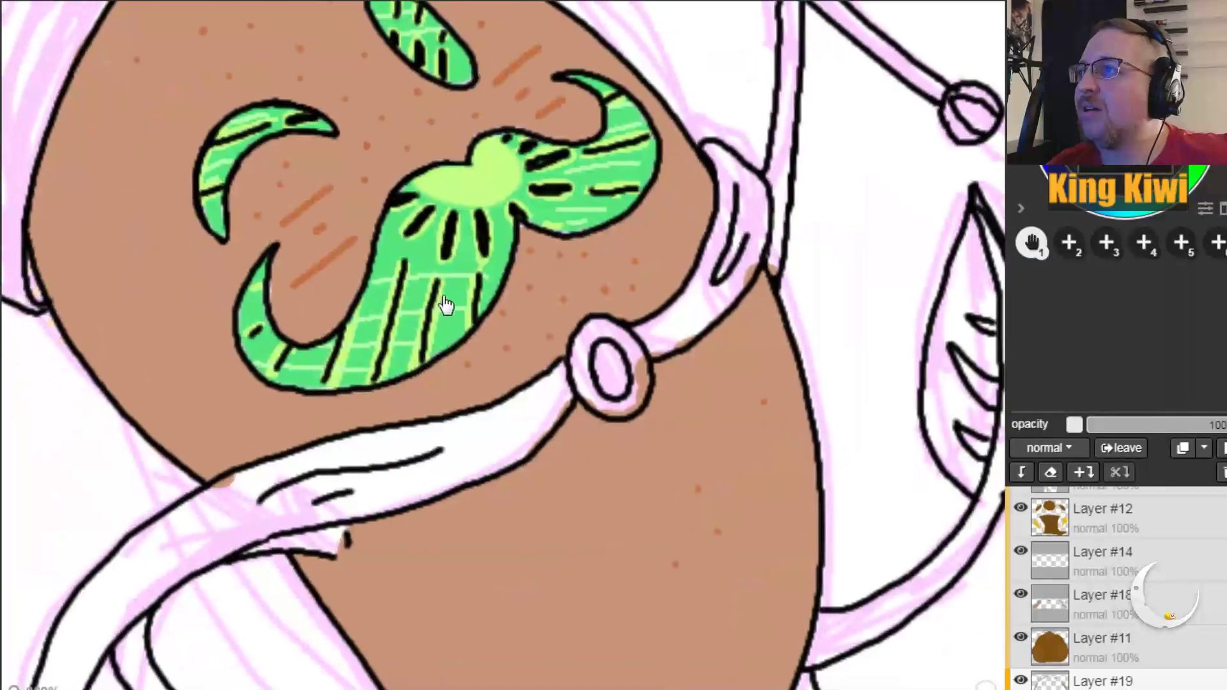
left_click_drag(479, 446, 630, 567)
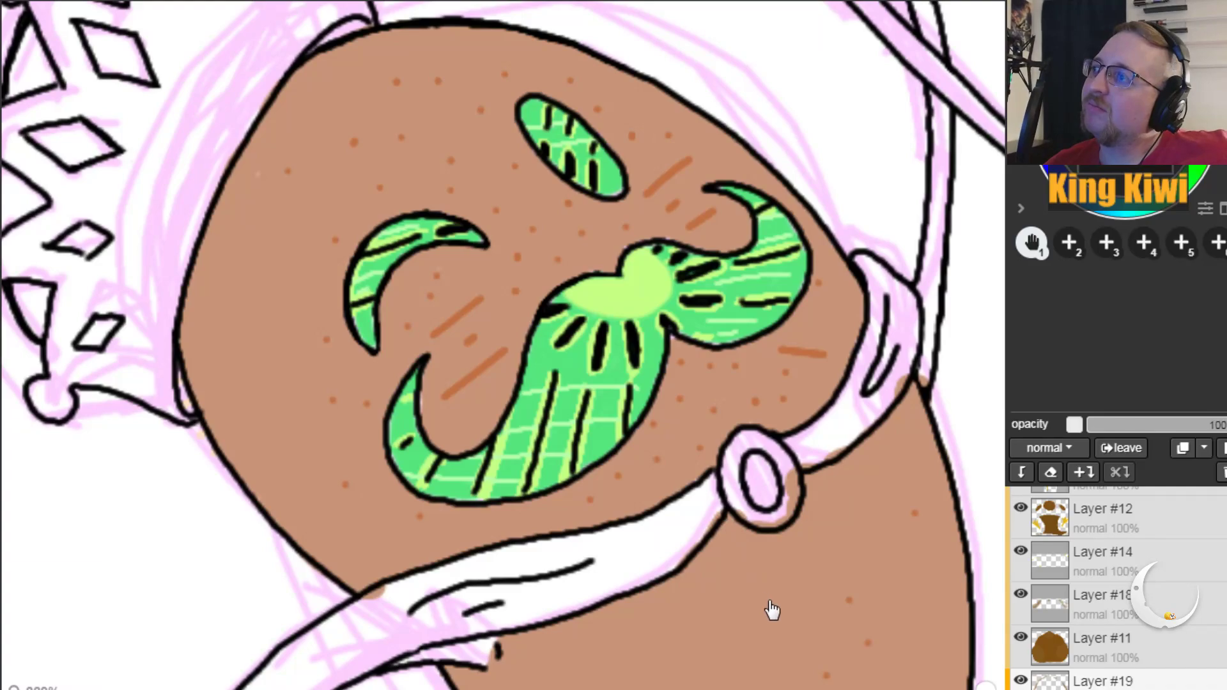
mouse_move(751, 543)
left_mouse_down()
mouse_move(575, 531)
mouse_move(452, 586)
left_mouse_up()
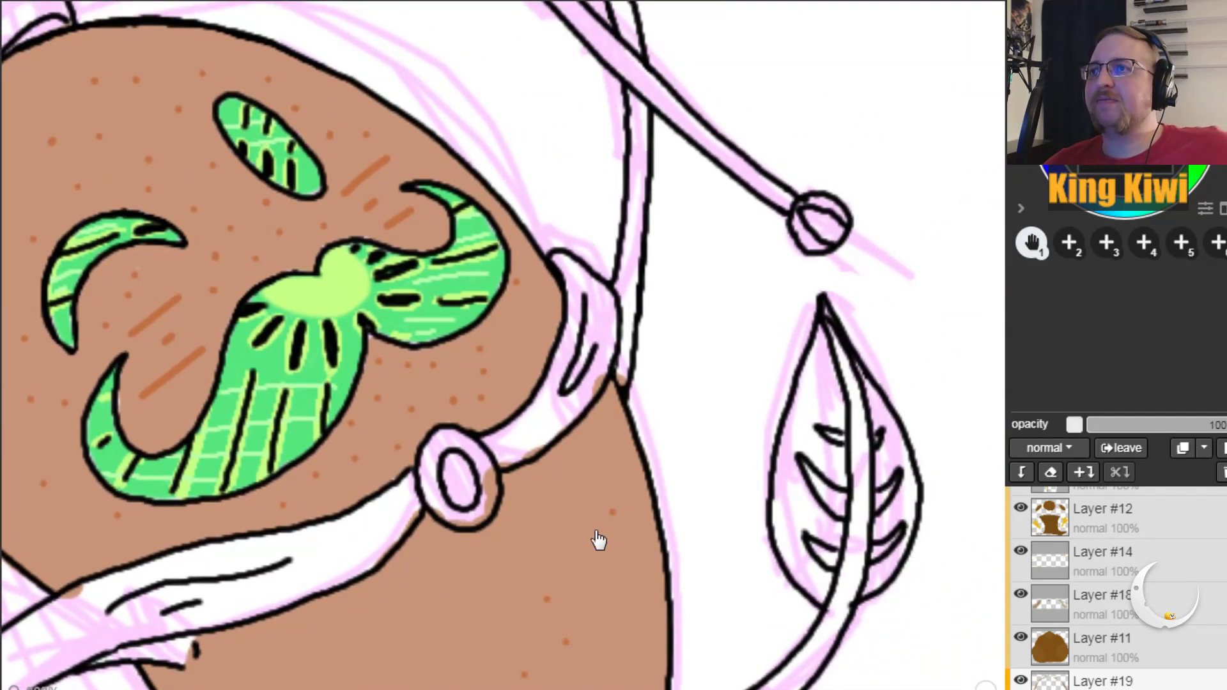
left_click_drag(536, 650, 521, 398)
left_click_drag(501, 581, 592, 649)
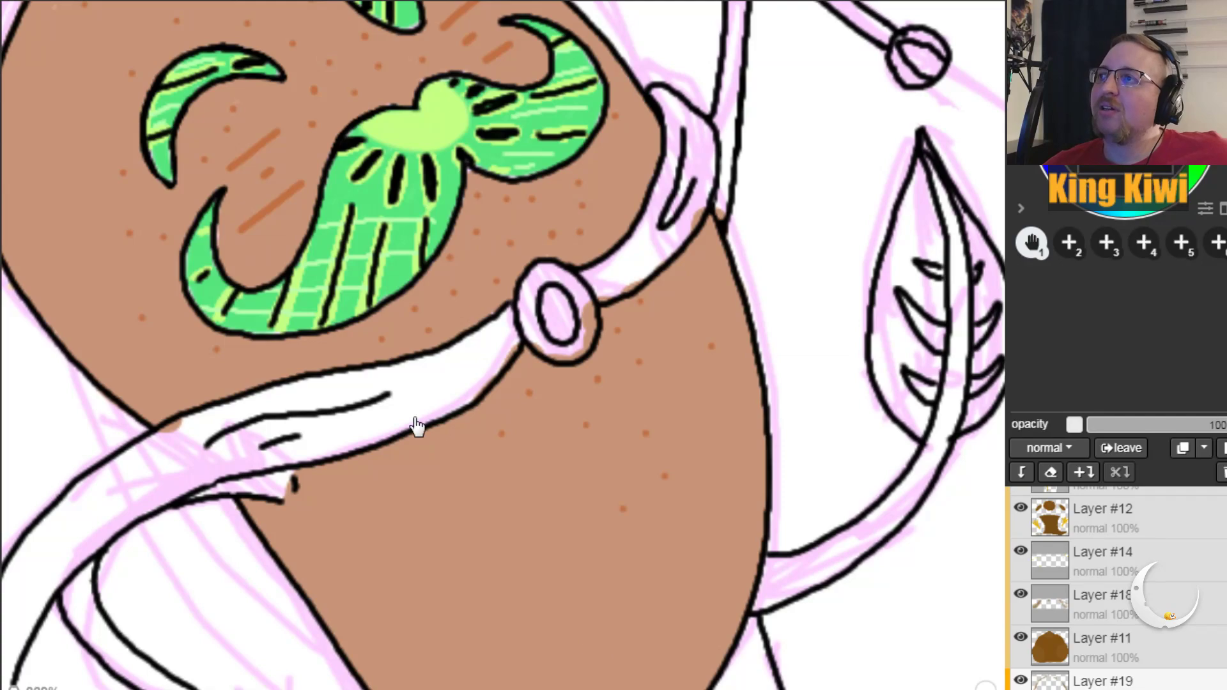
left_click_drag(378, 451, 589, 466)
mouse_move(227, 512)
left_mouse_down()
mouse_move(384, 534)
mouse_move(551, 441)
mouse_move(660, 309)
left_mouse_up()
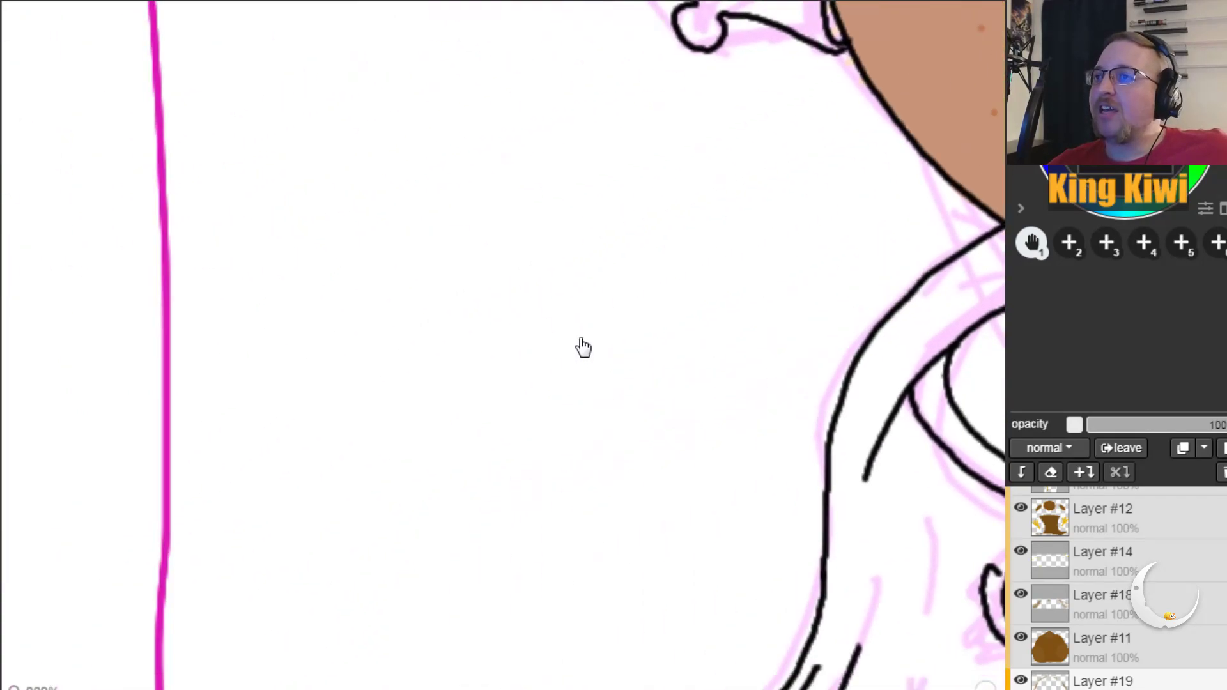
left_click_drag(255, 499, 696, 504)
left_click_drag(422, 613, 710, 622)
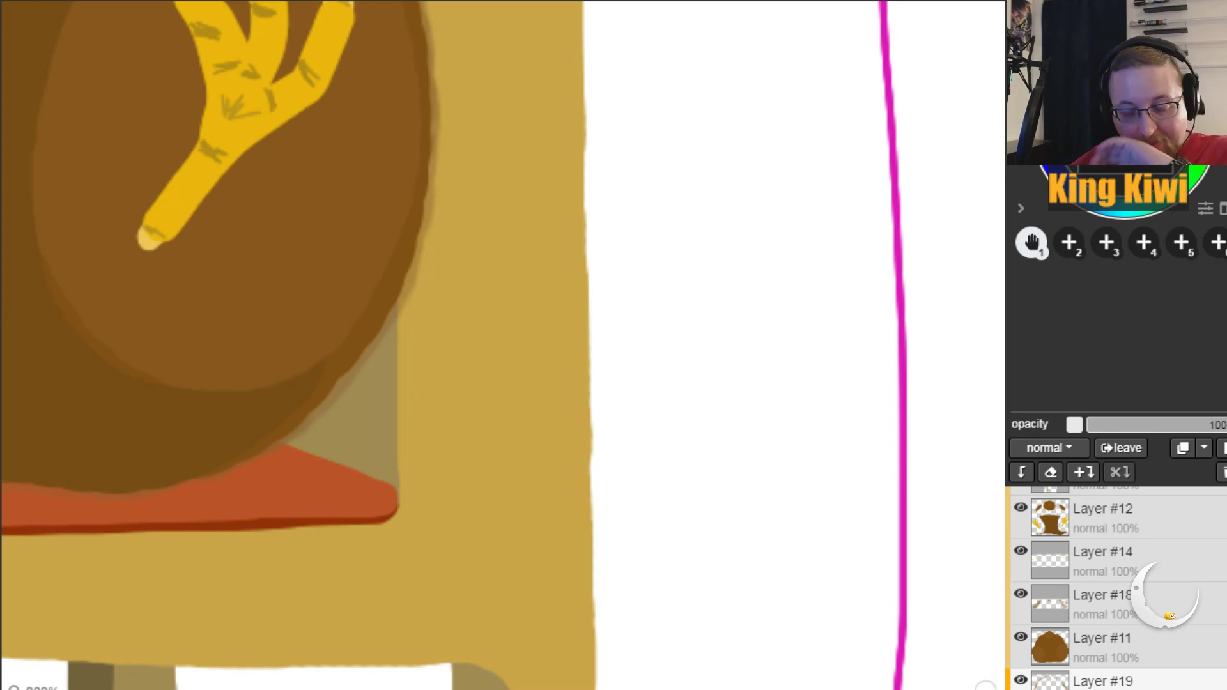
Step: Paint a soft dark shadow on Layer #18 along the right foot's inner edge and between its toes
left_click_drag(842, 228, 903, 364)
left_click_drag(690, 362, 792, 496)
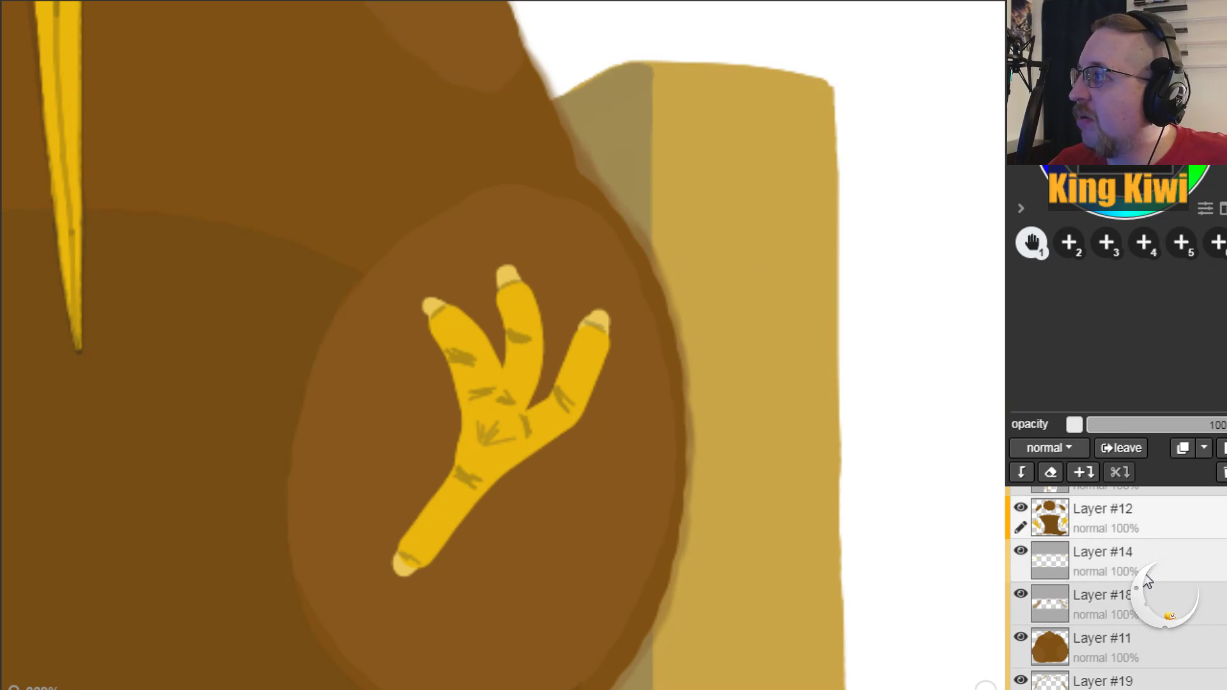
left_click(1159, 594)
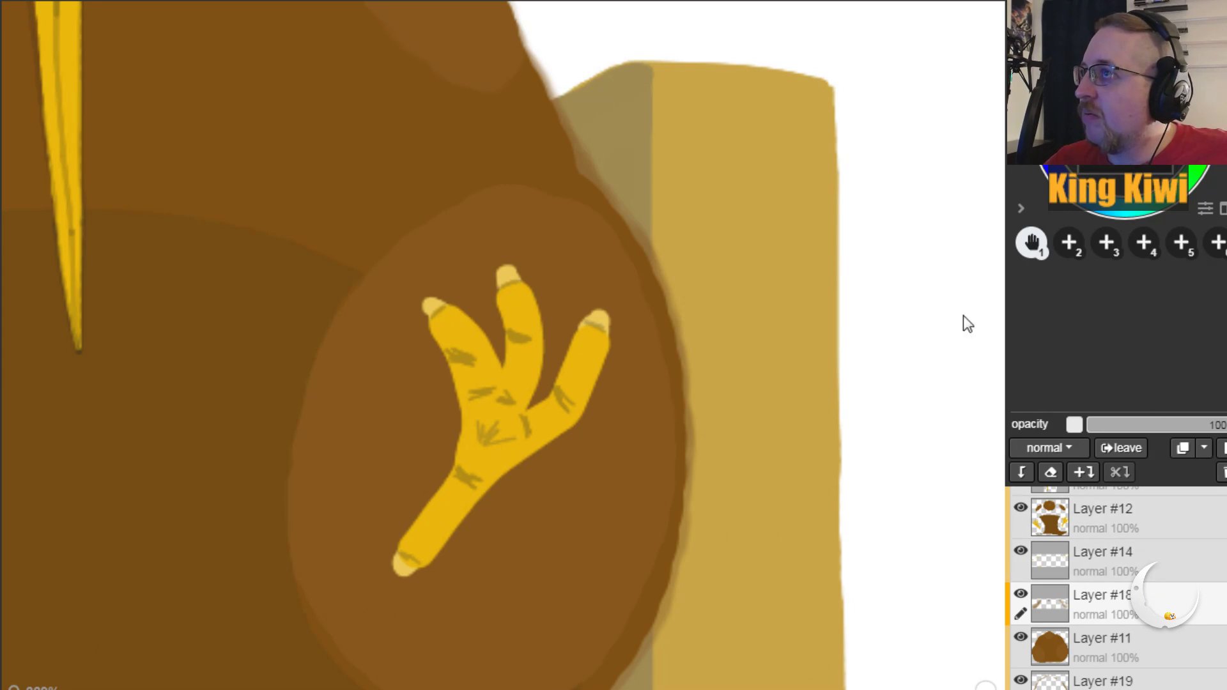
key("b")
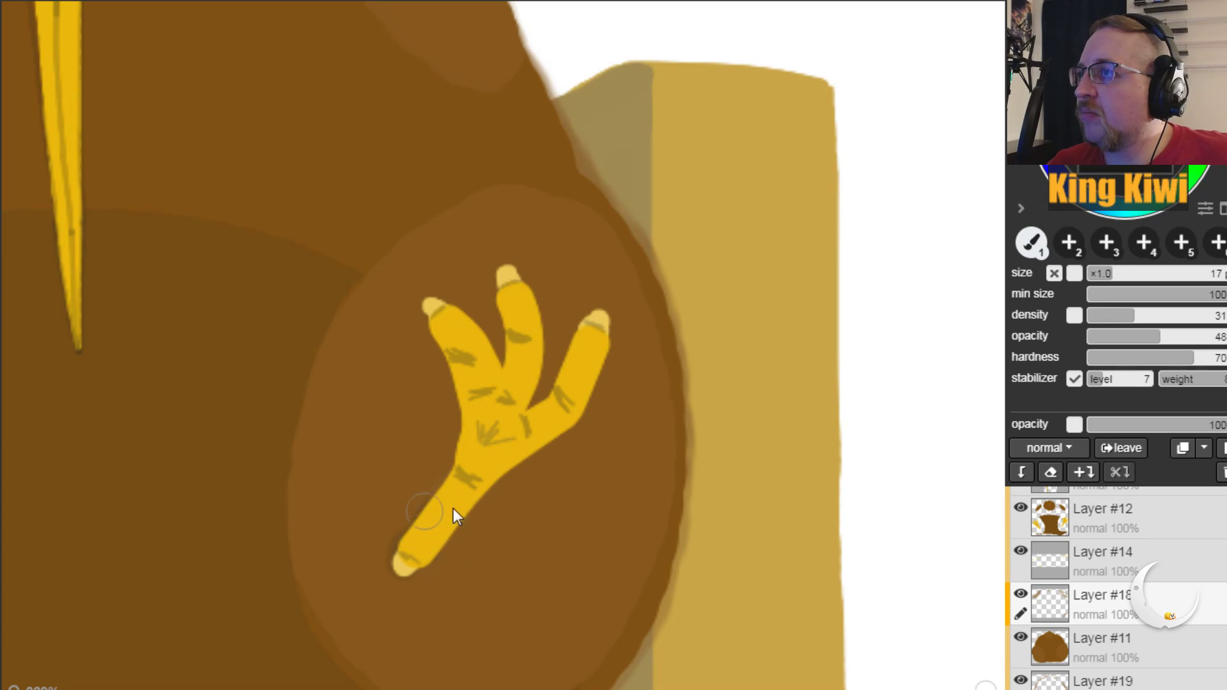
mouse_move(424, 516)
left_mouse_down()
mouse_move(457, 441)
mouse_move(454, 474)
mouse_move(466, 400)
left_mouse_up()
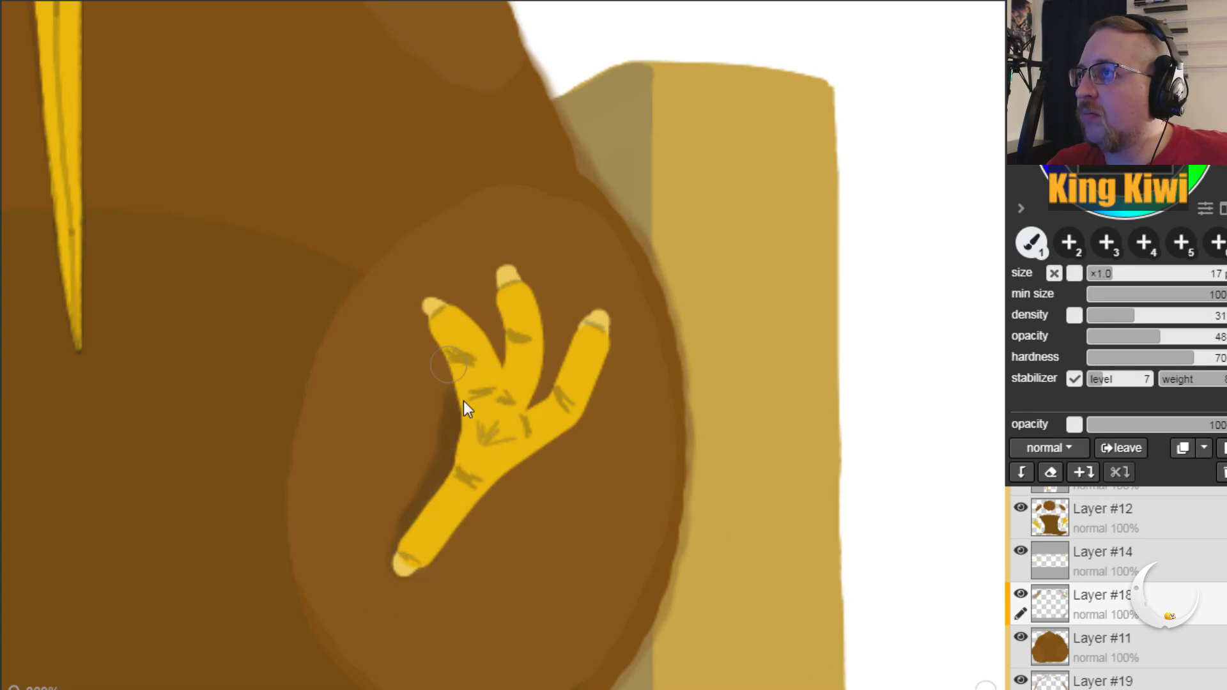
mouse_move(439, 331)
left_mouse_down()
mouse_move(459, 360)
mouse_move(507, 371)
mouse_move(514, 357)
mouse_move(509, 448)
mouse_move(571, 383)
left_mouse_up()
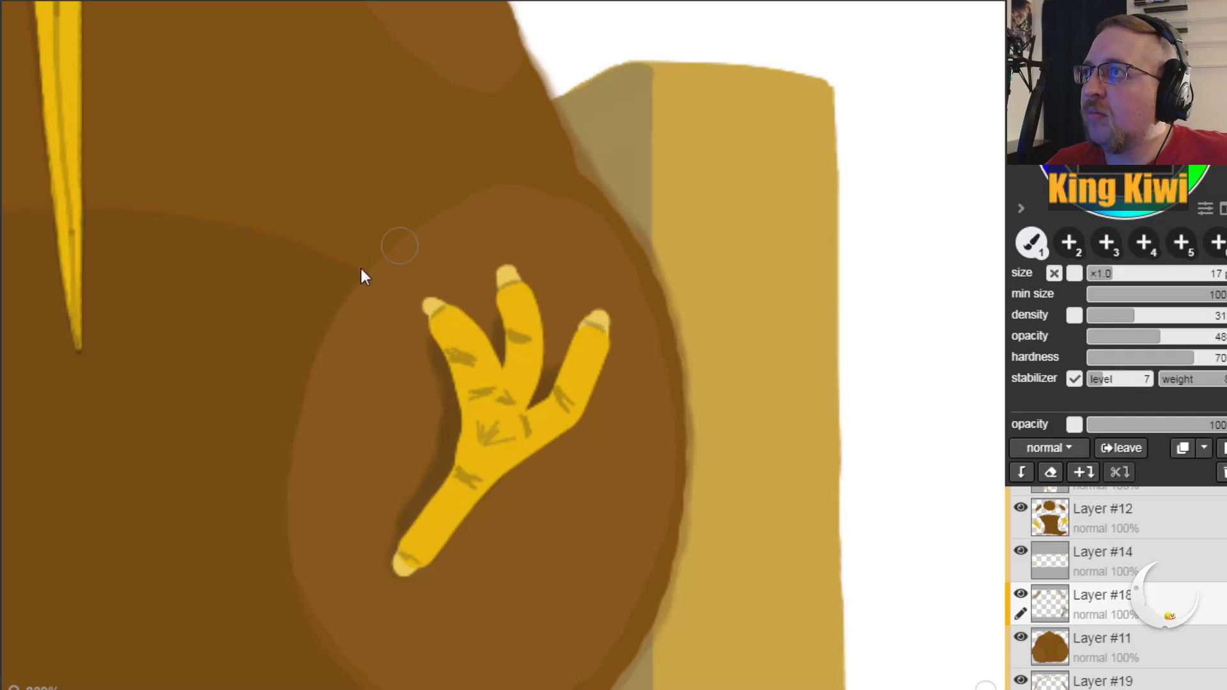
left_click_drag(335, 370, 401, 256)
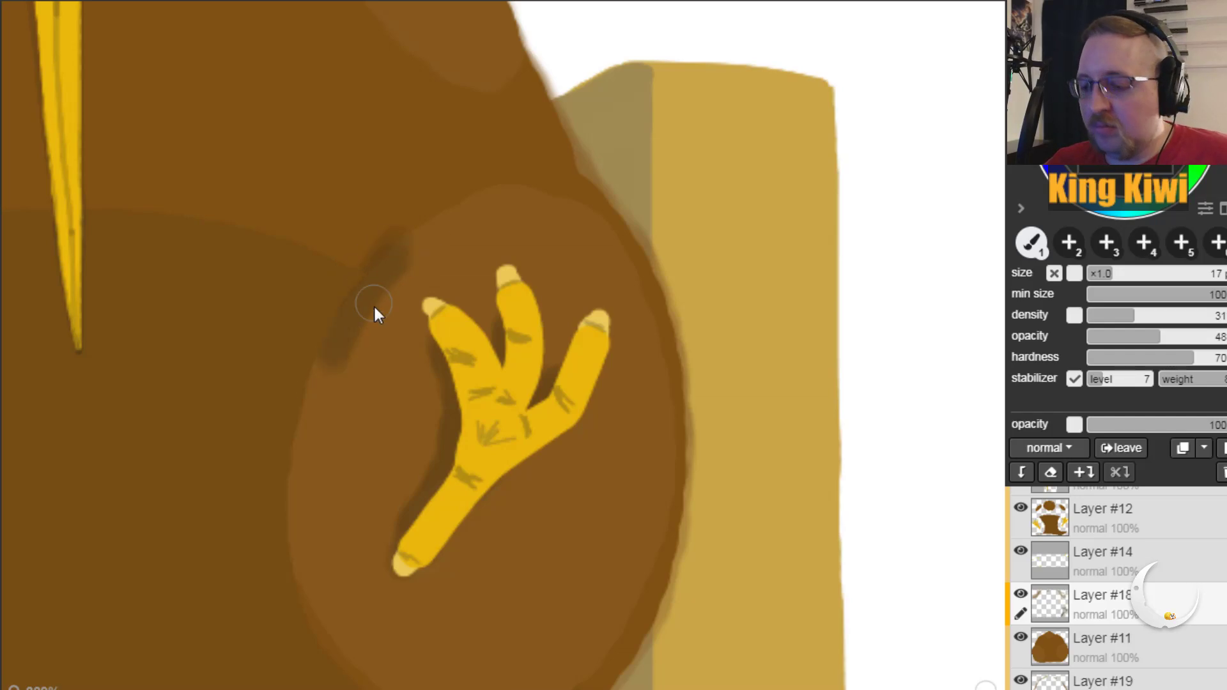
key("ctrl+z")
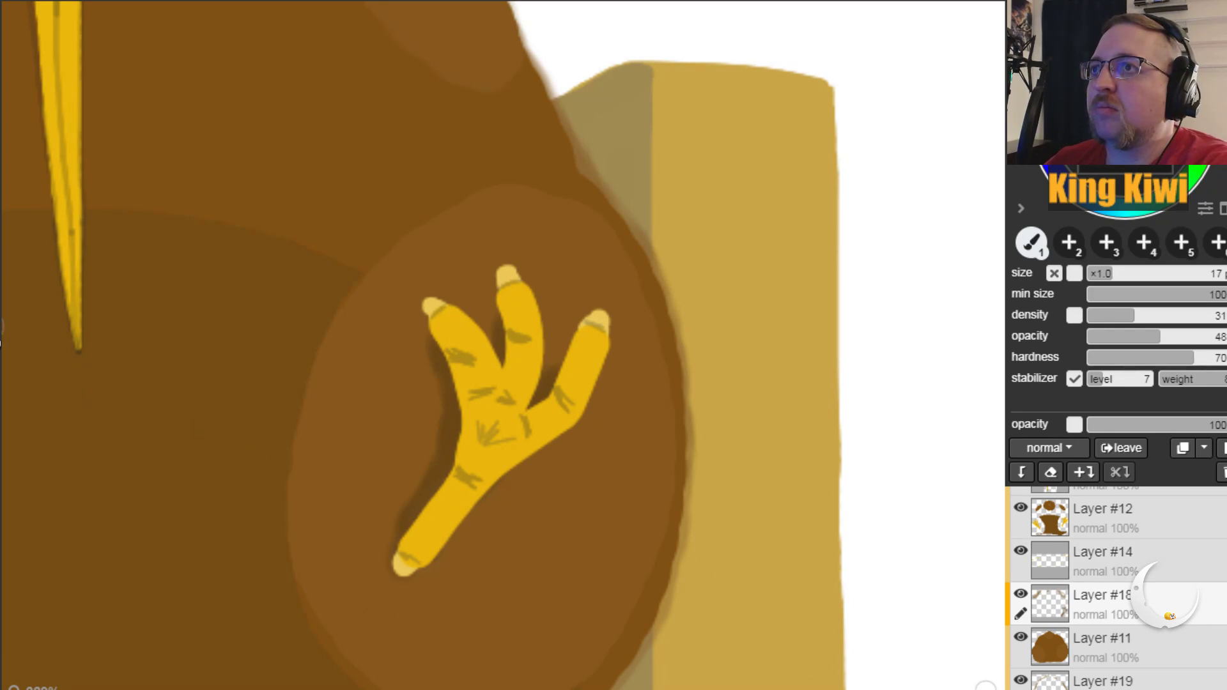
Step: Paint a matching soft shadow along the left foot's inner edge and beside its toes
mouse_move(48, 330)
left_mouse_down()
mouse_move(614, 358)
mouse_move(709, 160)
left_mouse_up()
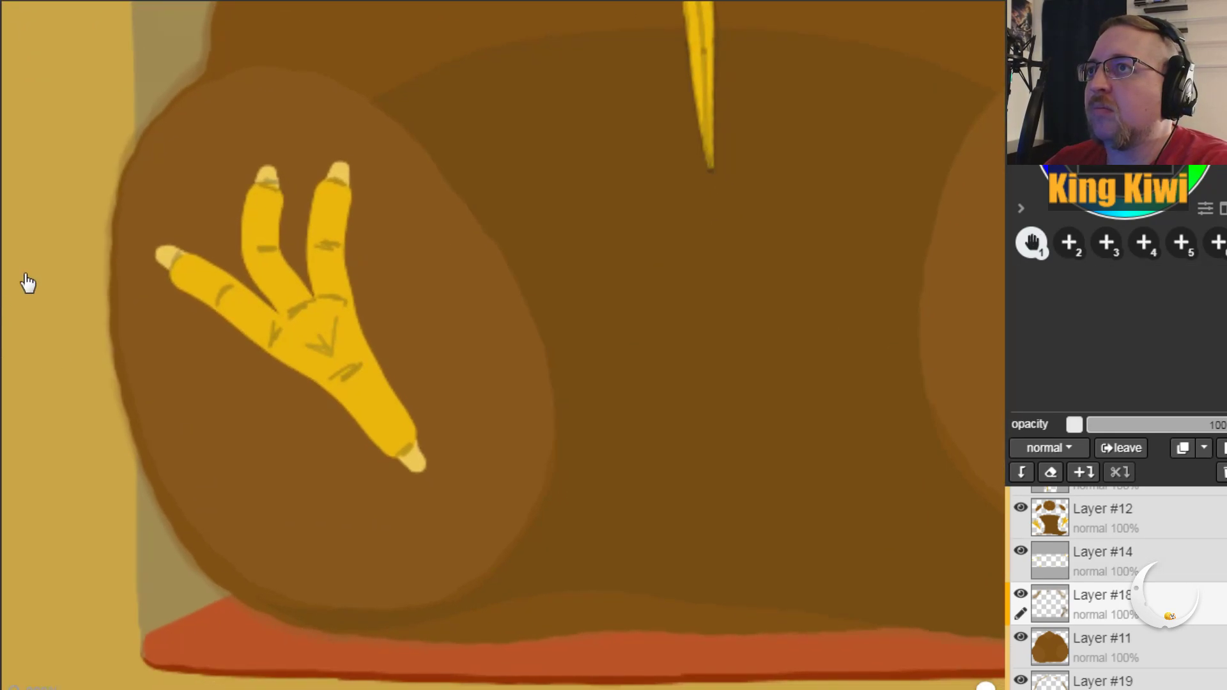
key("b")
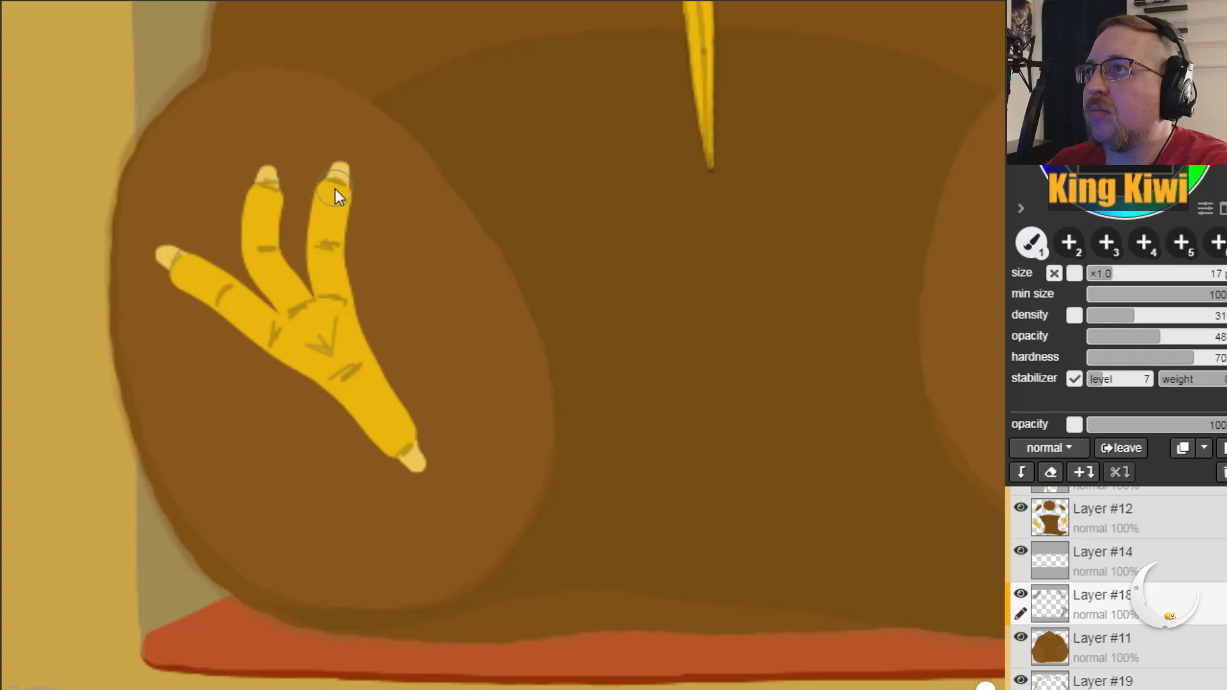
mouse_move(343, 194)
left_mouse_down()
mouse_move(352, 322)
mouse_move(415, 455)
left_mouse_up()
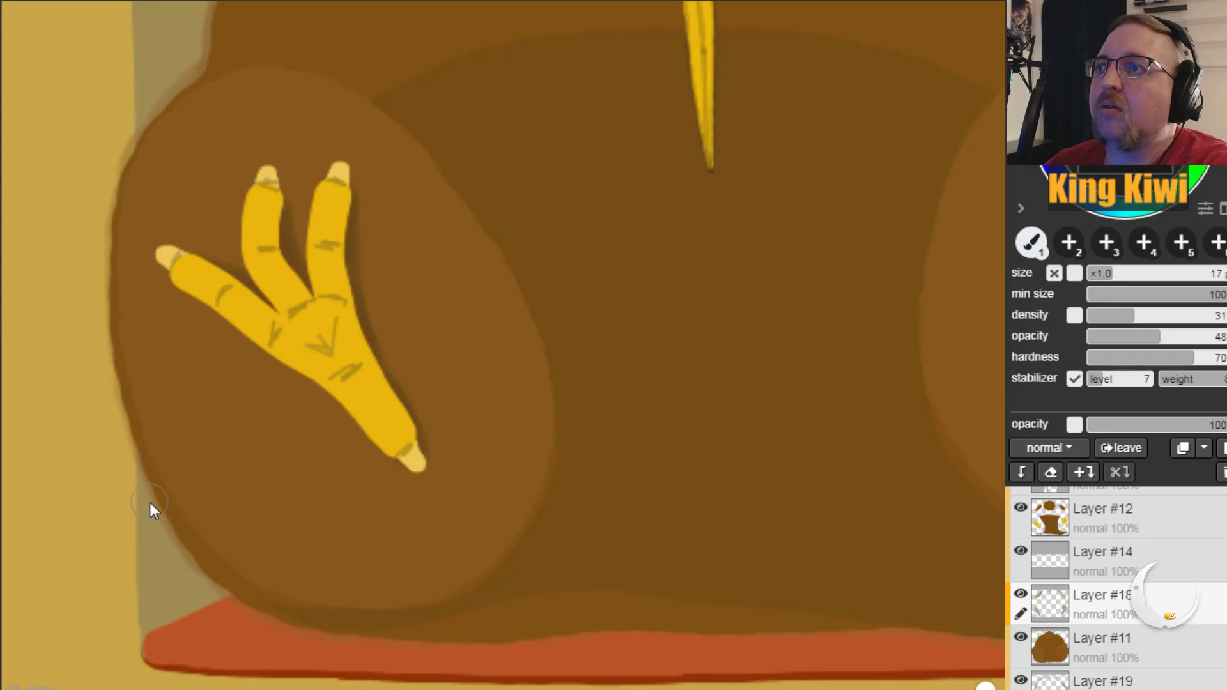
Step: Paint a translucent shadow on Layer #19 below the left thigh, across the throne's inner side and the red cushion's end
left_click(1093, 644)
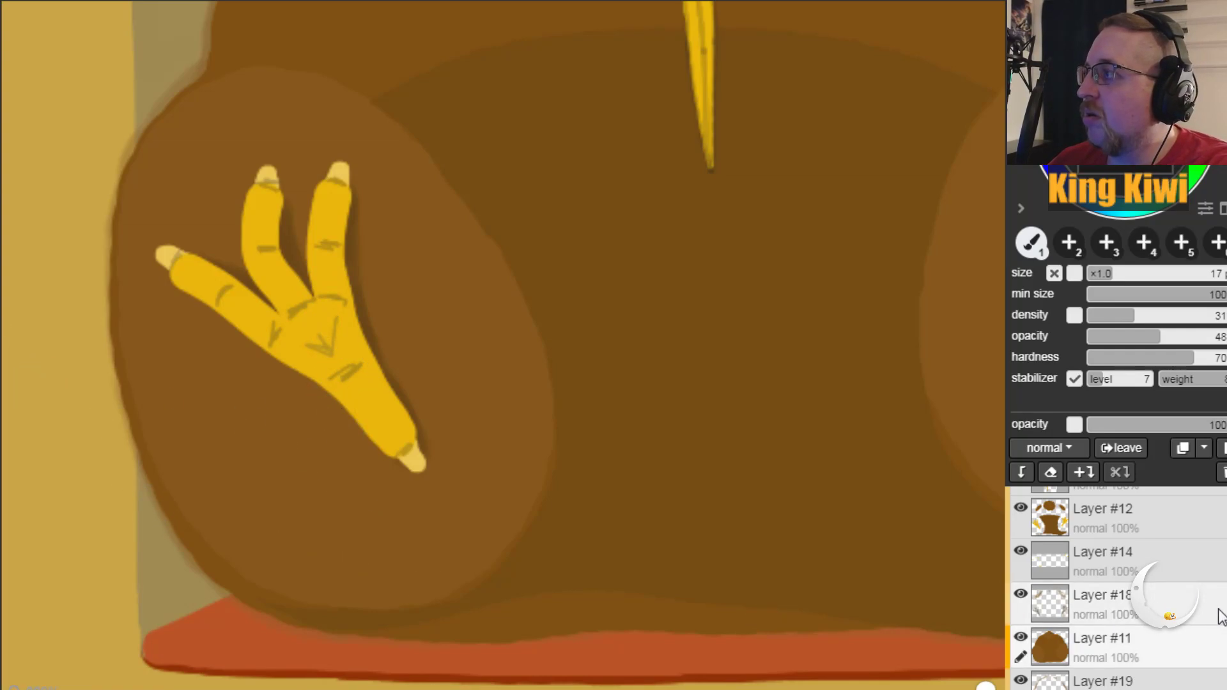
left_click(1125, 680)
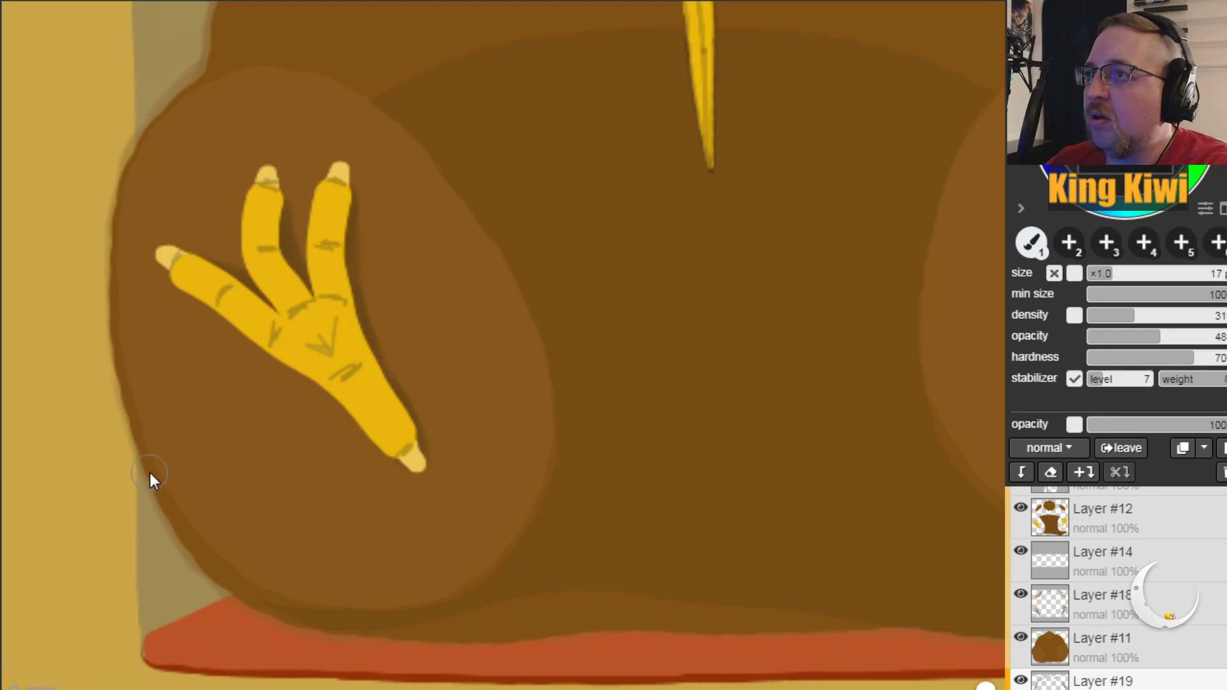
left_click_drag(149, 473, 162, 461)
key("ctrl+z")
mouse_move(185, 579)
left_mouse_down()
mouse_move(166, 471)
mouse_move(197, 594)
mouse_move(165, 542)
mouse_move(237, 605)
mouse_move(177, 506)
left_mouse_up()
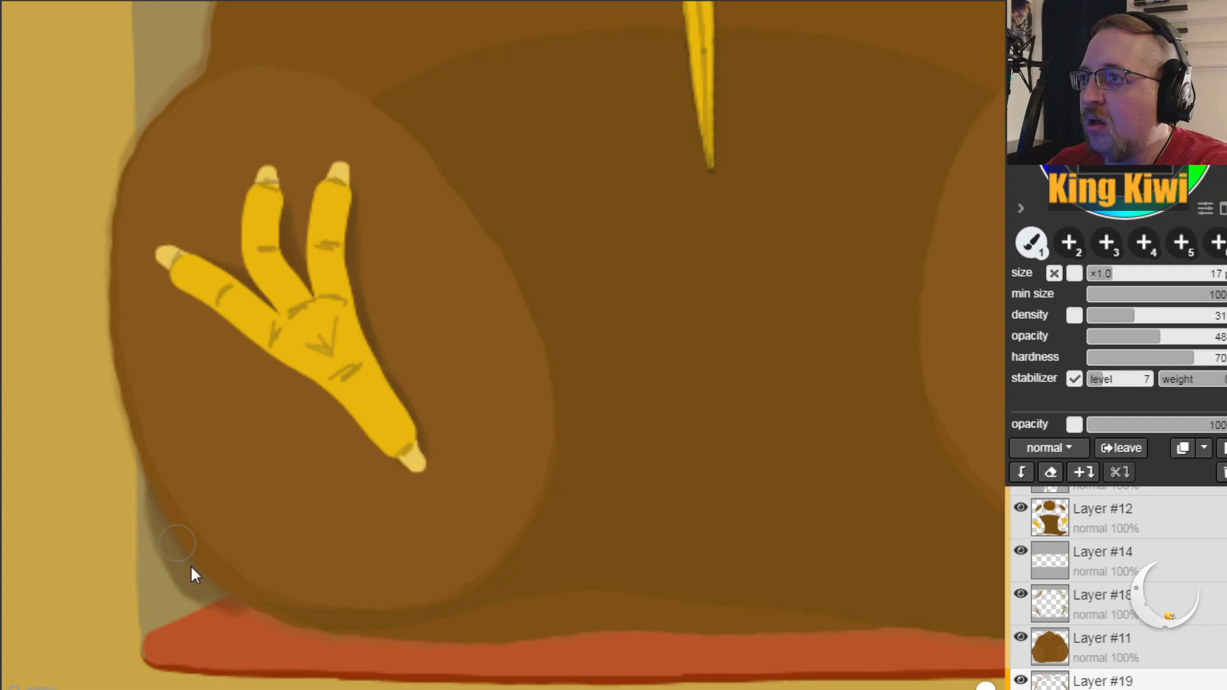
mouse_move(252, 597)
left_mouse_down()
mouse_move(215, 590)
mouse_move(272, 612)
mouse_move(195, 564)
mouse_move(225, 608)
mouse_move(163, 517)
left_mouse_up()
key("ctrl+z")
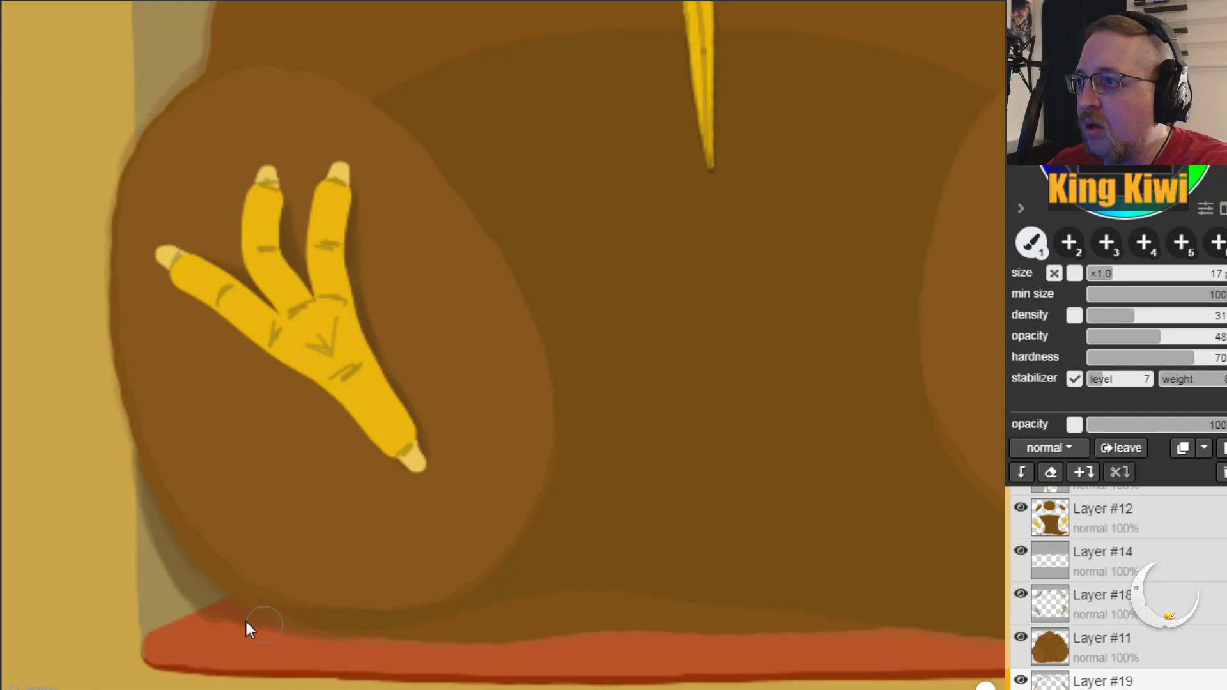
left_click_drag(177, 583, 159, 457)
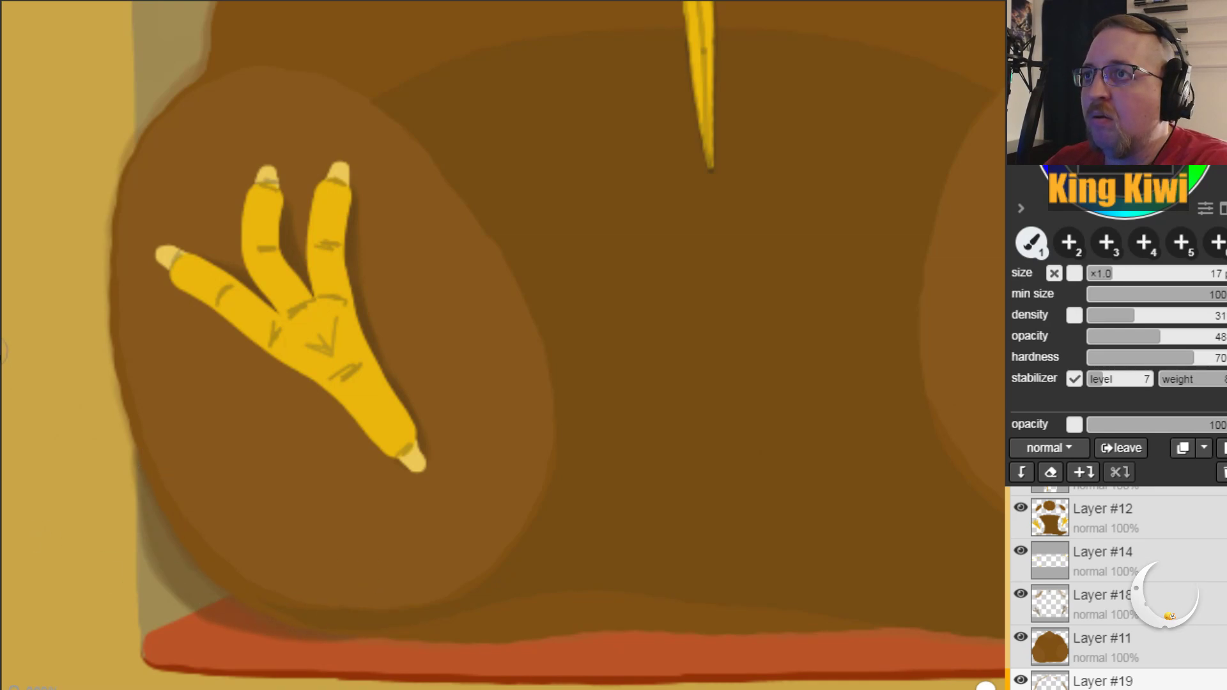
Step: Paint a translucent shadow below the right thigh, across the throne's inner side and the cushion's right end
key("space")
left_click_drag(721, 501, 131, 474)
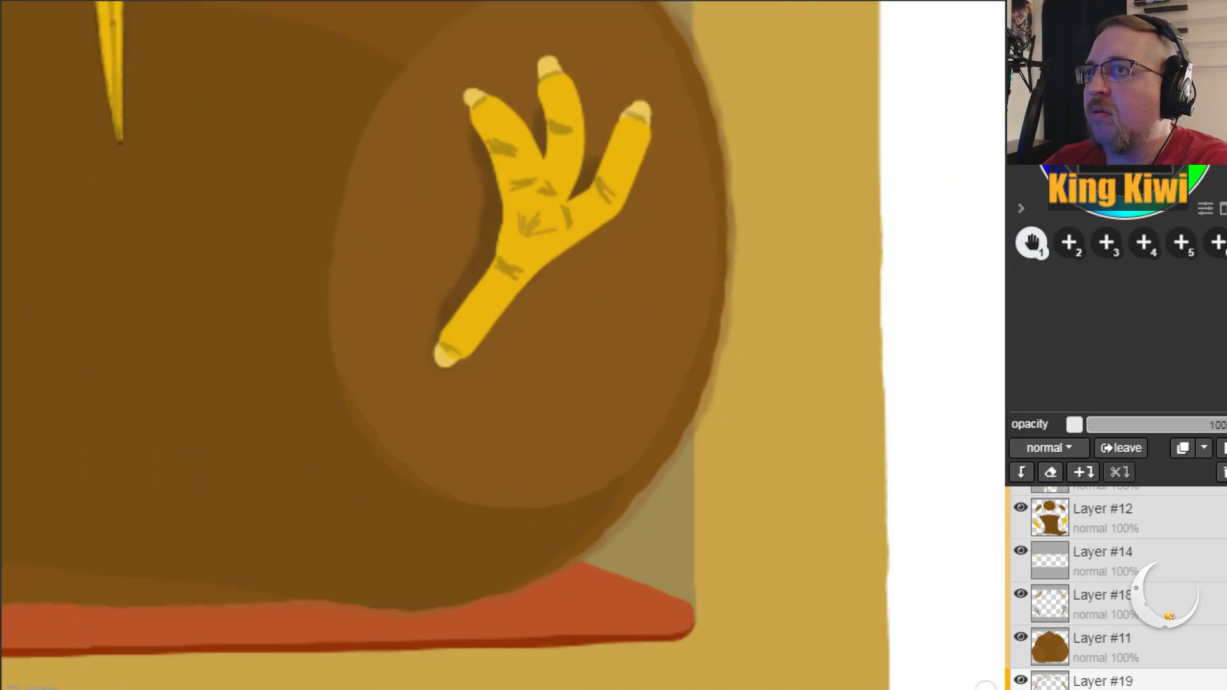
key("b")
mouse_move(634, 494)
left_mouse_down()
mouse_move(627, 528)
mouse_move(671, 420)
mouse_move(577, 575)
mouse_move(679, 420)
mouse_move(592, 571)
mouse_move(673, 463)
mouse_move(610, 540)
mouse_move(614, 552)
mouse_move(499, 559)
mouse_move(591, 569)
mouse_move(483, 569)
mouse_move(577, 575)
mouse_move(478, 591)
mouse_move(642, 530)
mouse_move(685, 446)
left_mouse_up()
key("h")
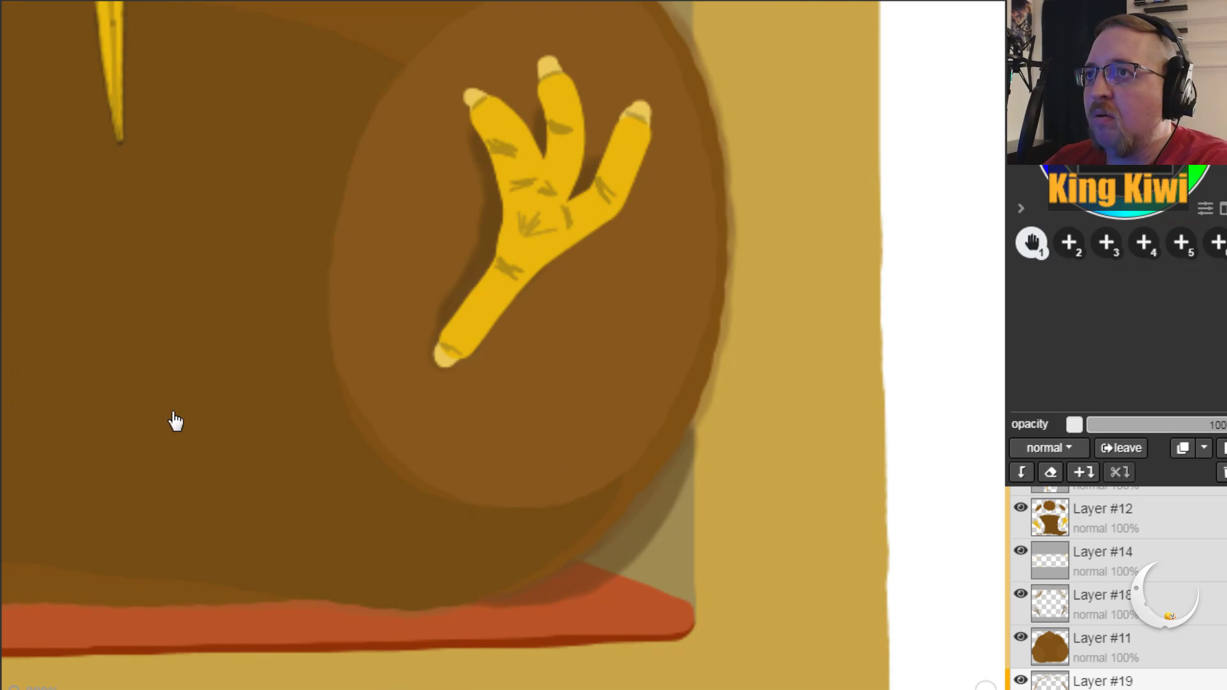
Step: Build up a soft brown shadow along the red cushion directly beneath the bird's body, joining the shadows under both thighs
left_click_drag(151, 416, 584, 301)
key("b")
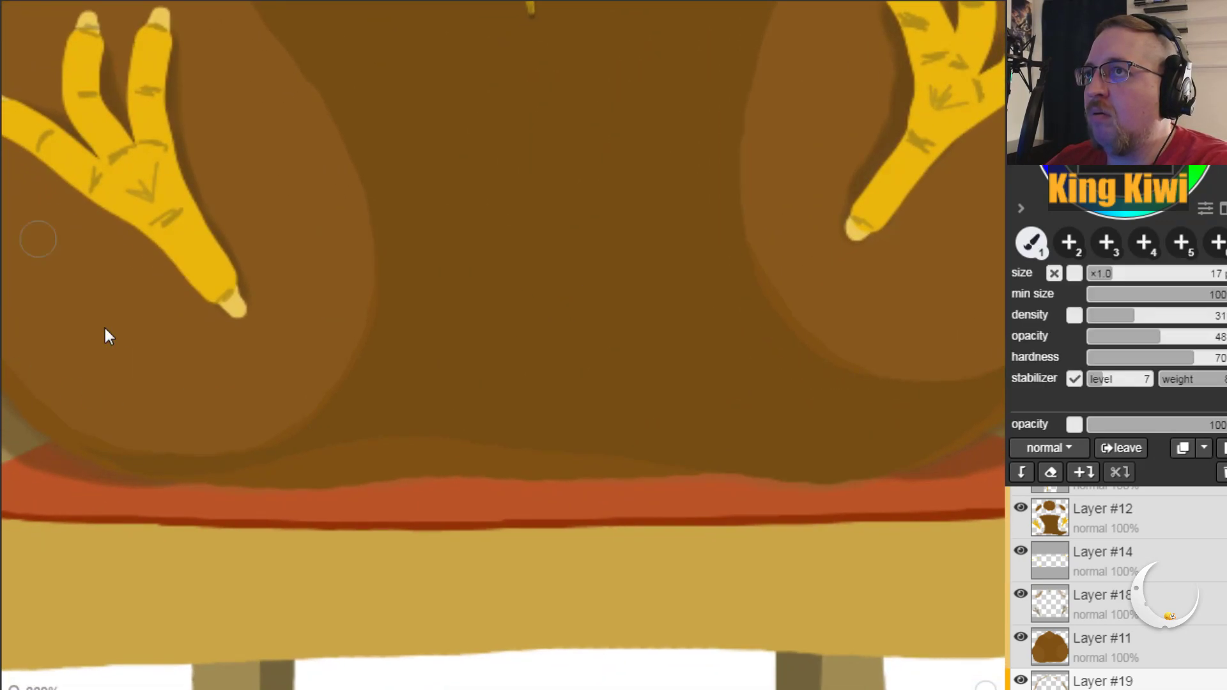
mouse_move(164, 485)
left_mouse_down()
mouse_move(293, 495)
mouse_move(420, 488)
left_mouse_up()
key("ctrl+z")
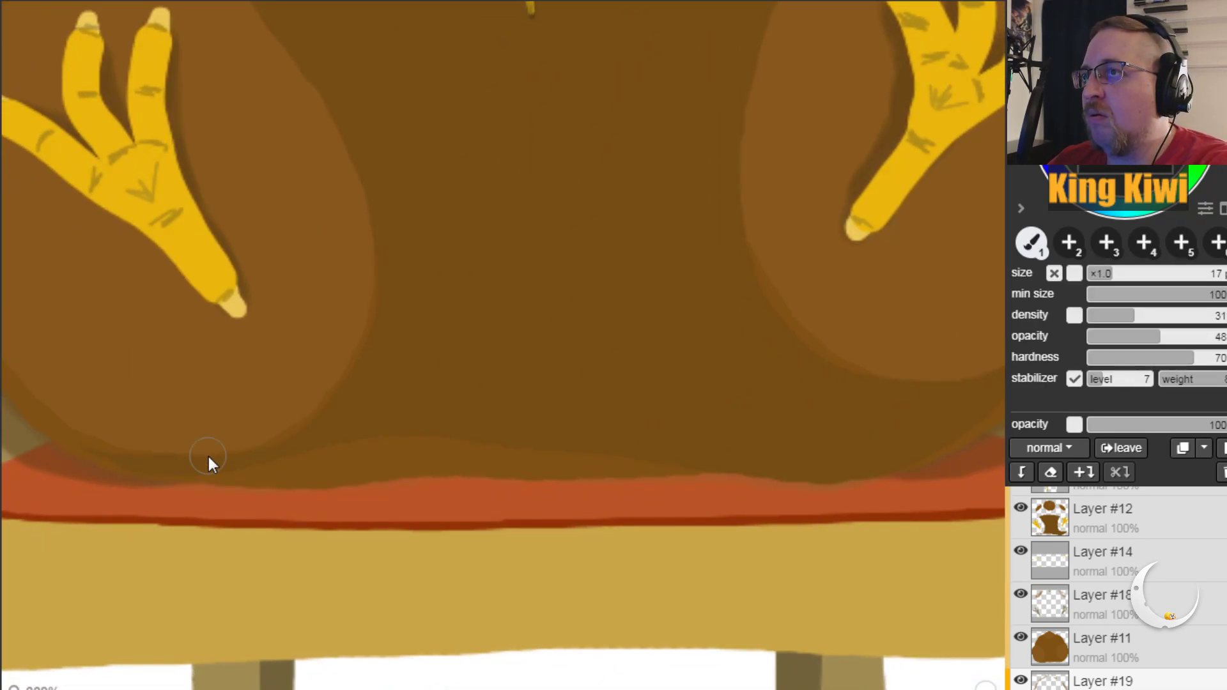
mouse_move(197, 476)
left_mouse_down()
mouse_move(386, 486)
mouse_move(589, 462)
left_mouse_up()
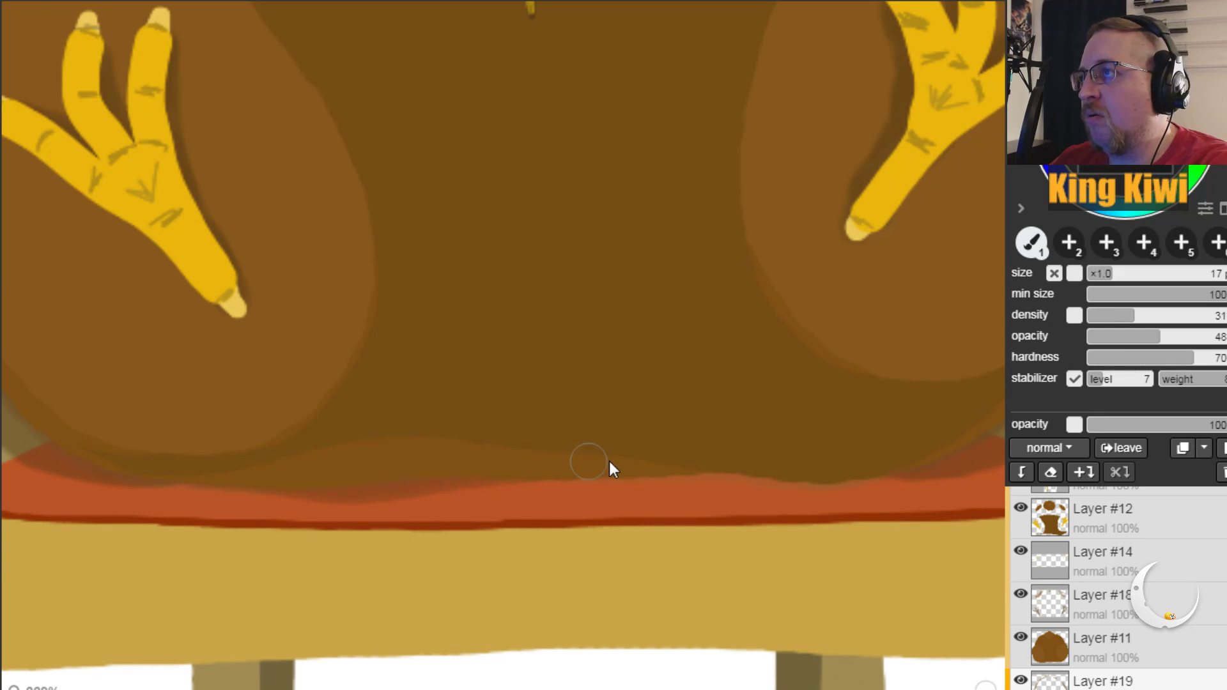
left_click_drag(776, 470, 872, 475)
mouse_move(730, 474)
left_mouse_down()
mouse_move(372, 493)
mouse_move(151, 473)
left_mouse_up()
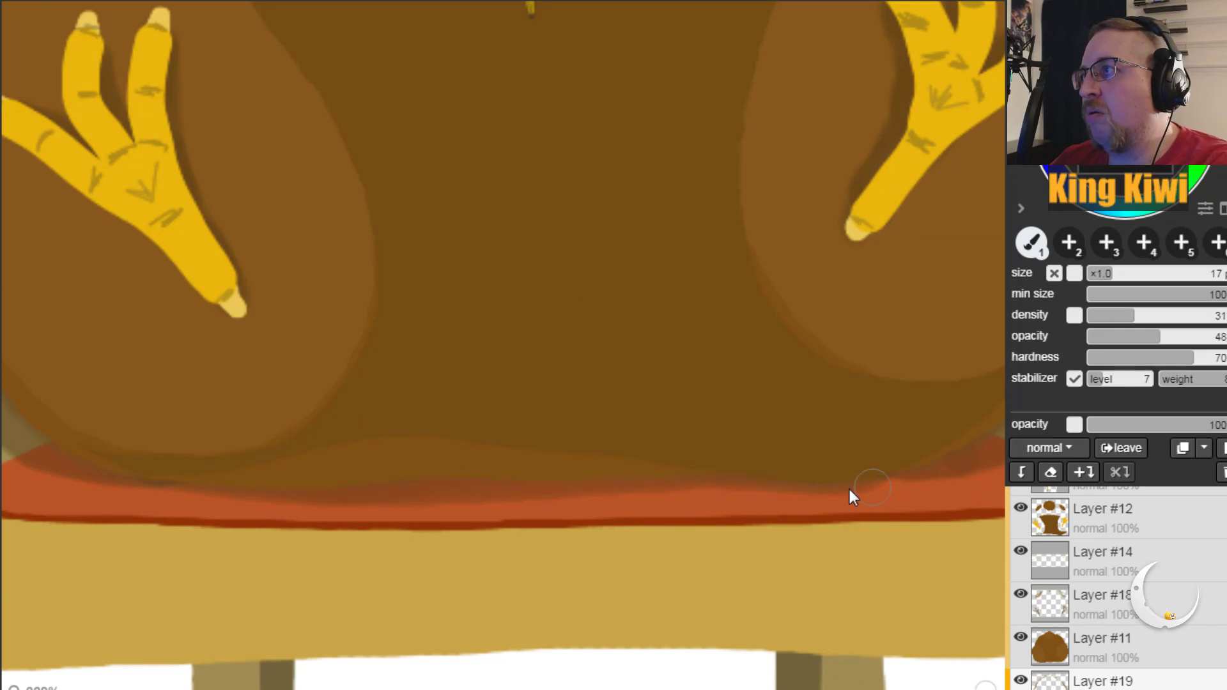
mouse_move(865, 482)
left_mouse_down()
mouse_move(773, 475)
mouse_move(876, 479)
left_mouse_up()
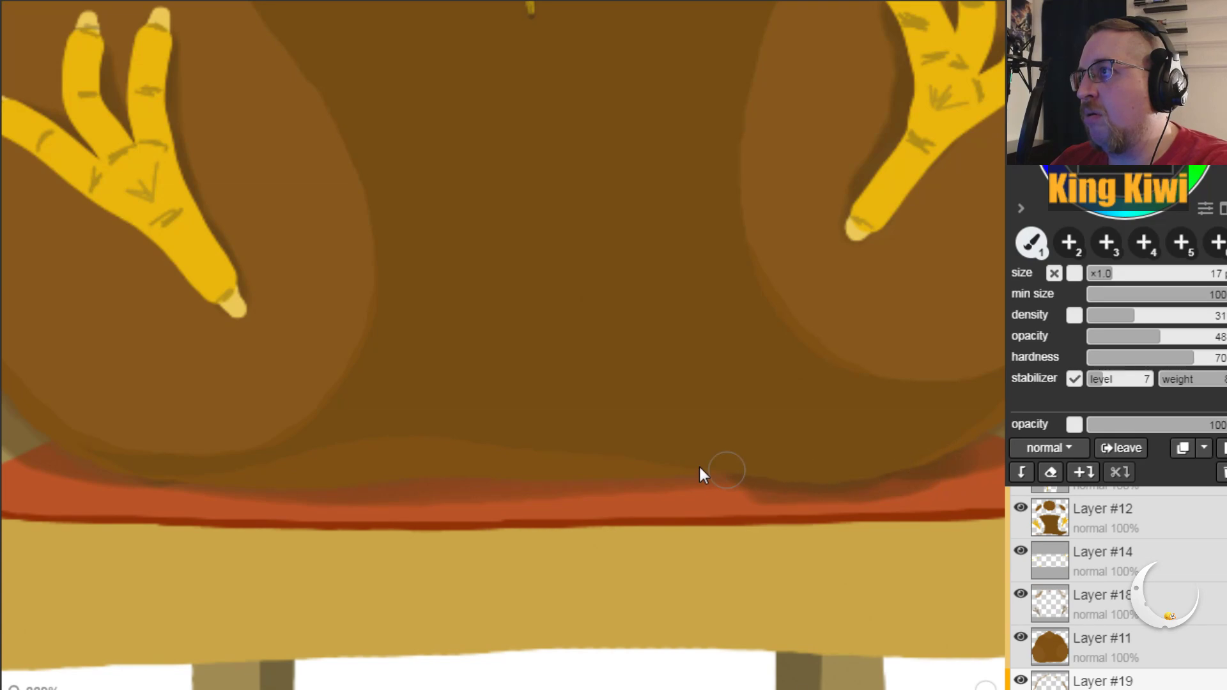
left_click_drag(683, 495, 359, 474)
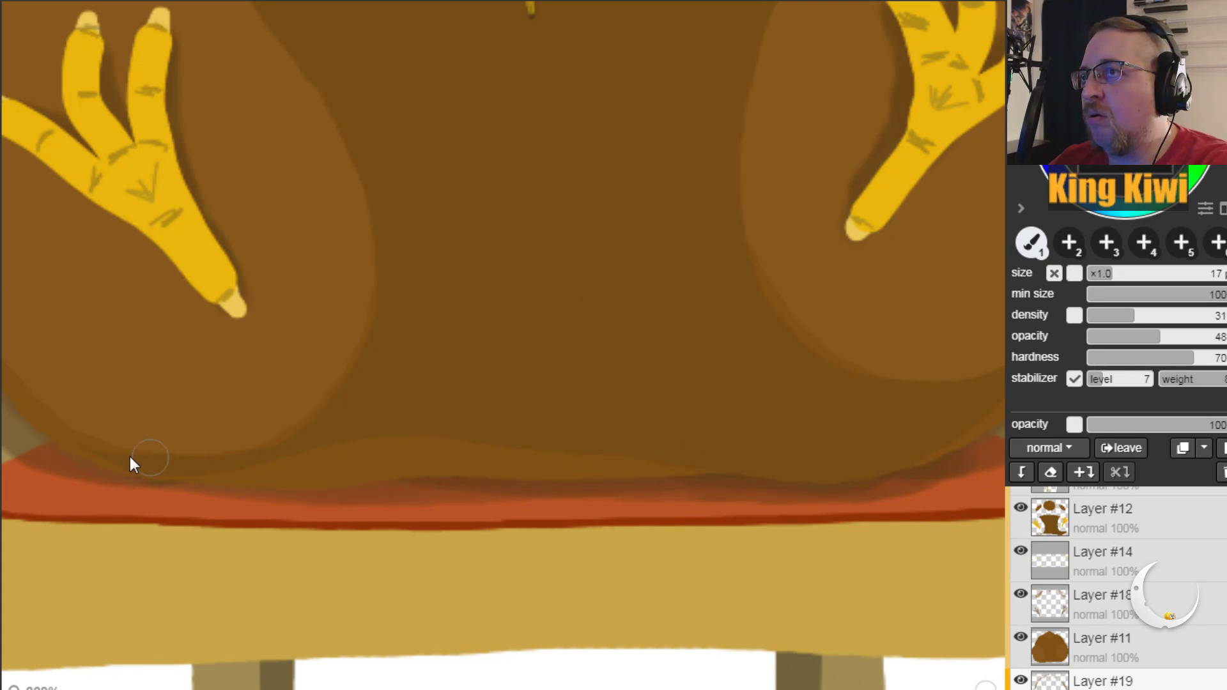
mouse_move(138, 489)
left_mouse_down()
mouse_move(325, 505)
mouse_move(583, 495)
left_mouse_up()
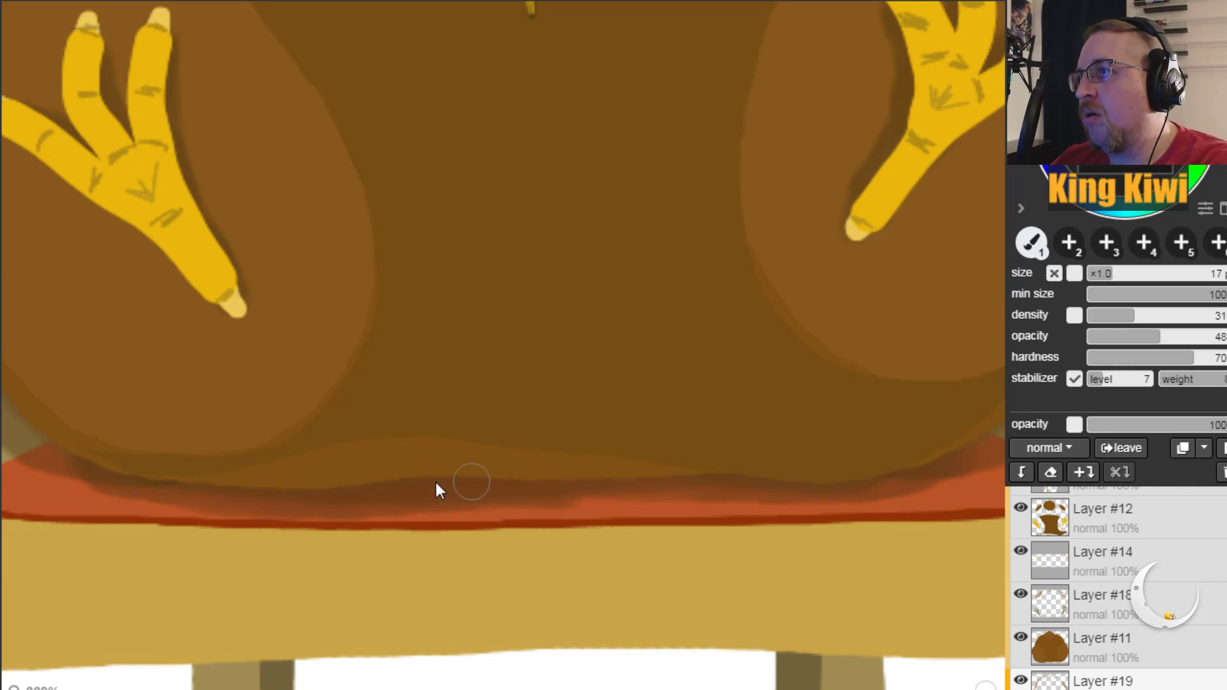
left_click_drag(590, 489, 841, 477)
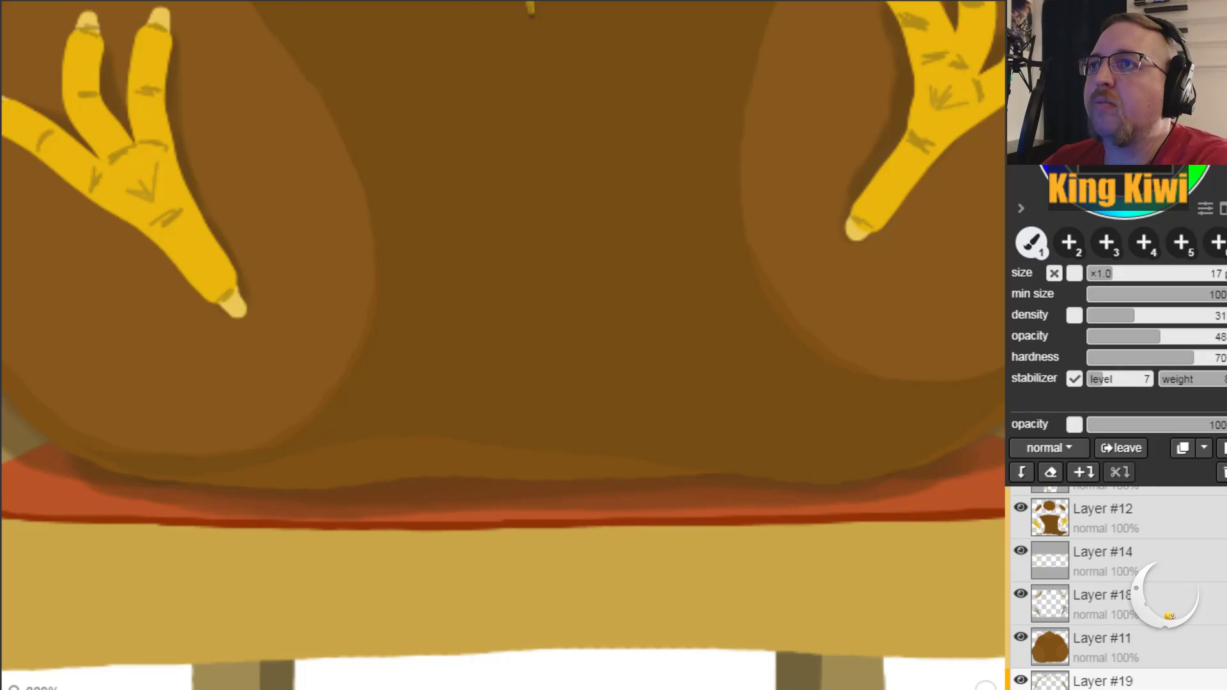
scroll(427, 23, "down", 5)
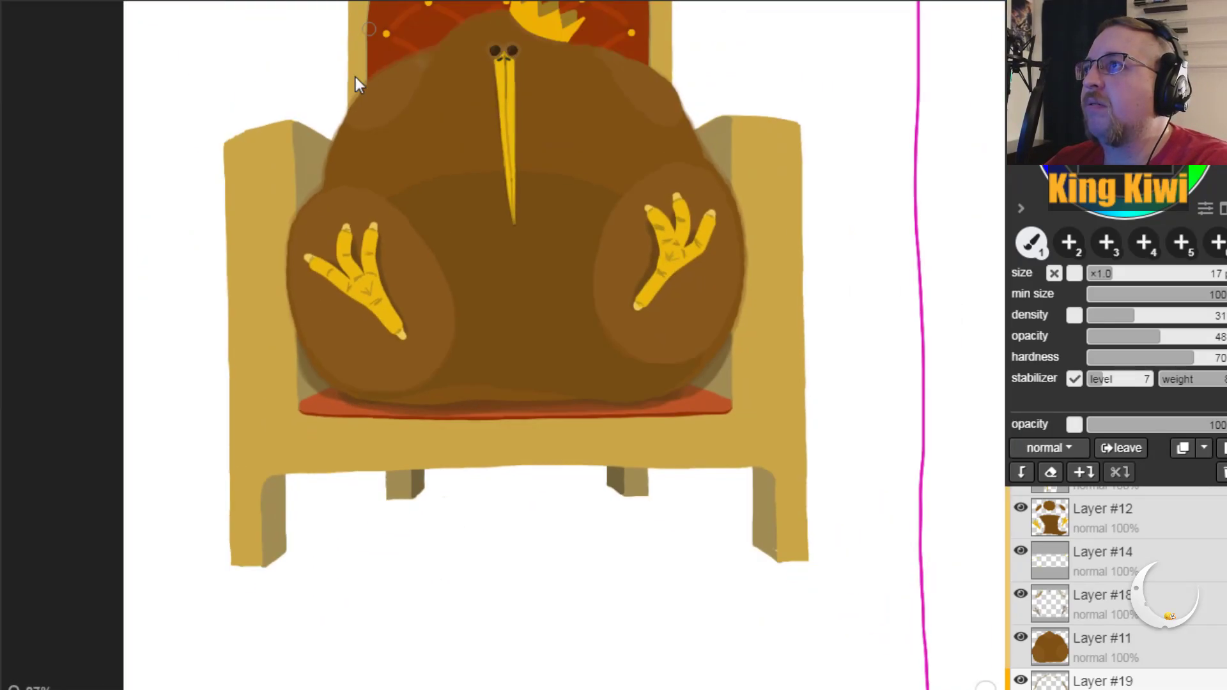
mouse_move(375, 386)
left_mouse_down()
mouse_move(304, 584)
mouse_move(515, 502)
mouse_move(470, 494)
left_mouse_up()
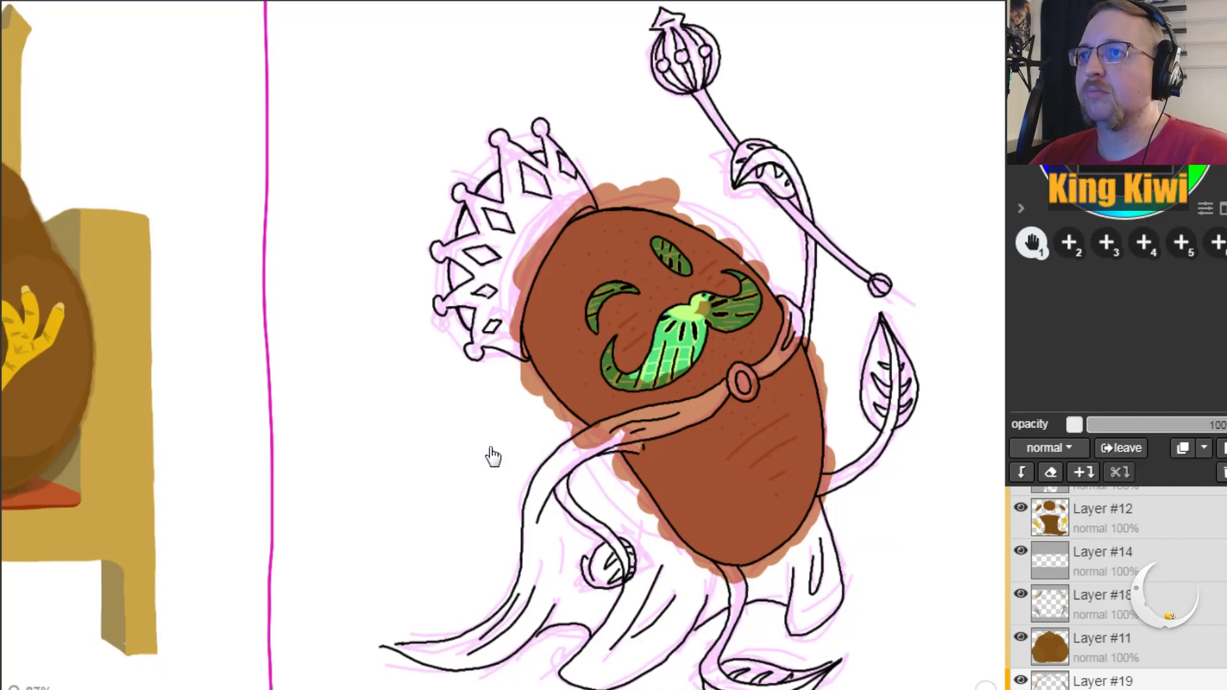
Step: Paint a translucent shadow on Layer #19 along the bird's upper body where it meets the throne's inner armrests
left_click_drag(263, 380, 761, 485)
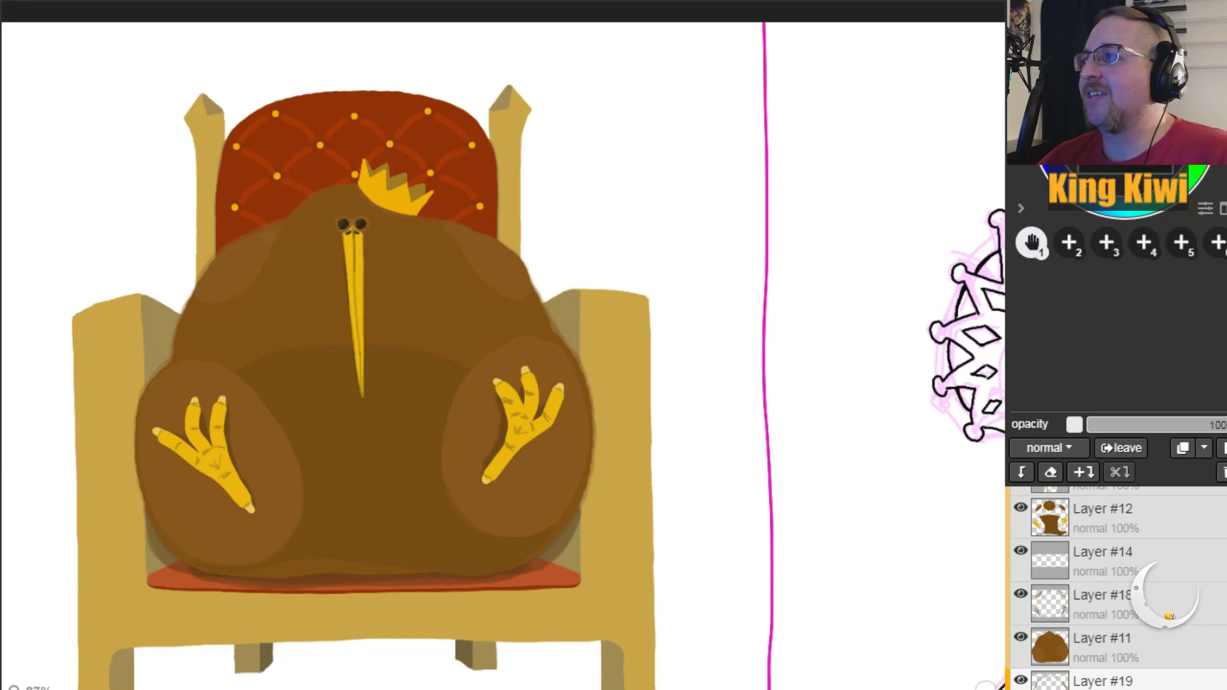
left_click(1146, 646)
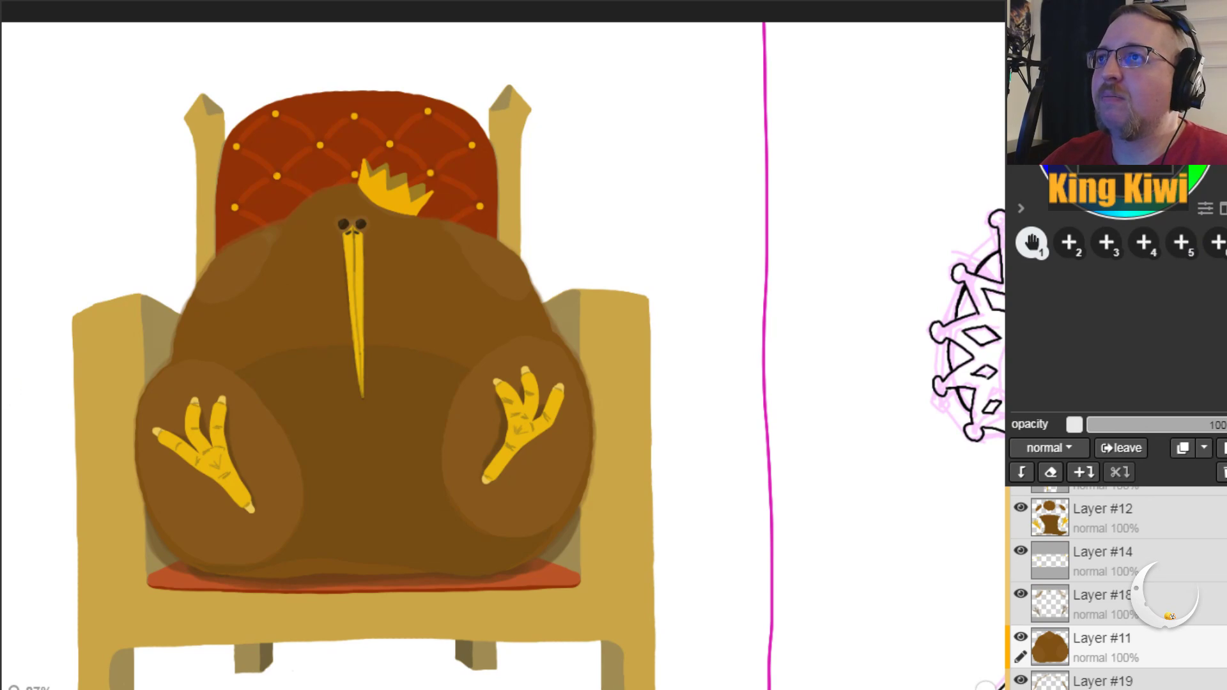
key("b")
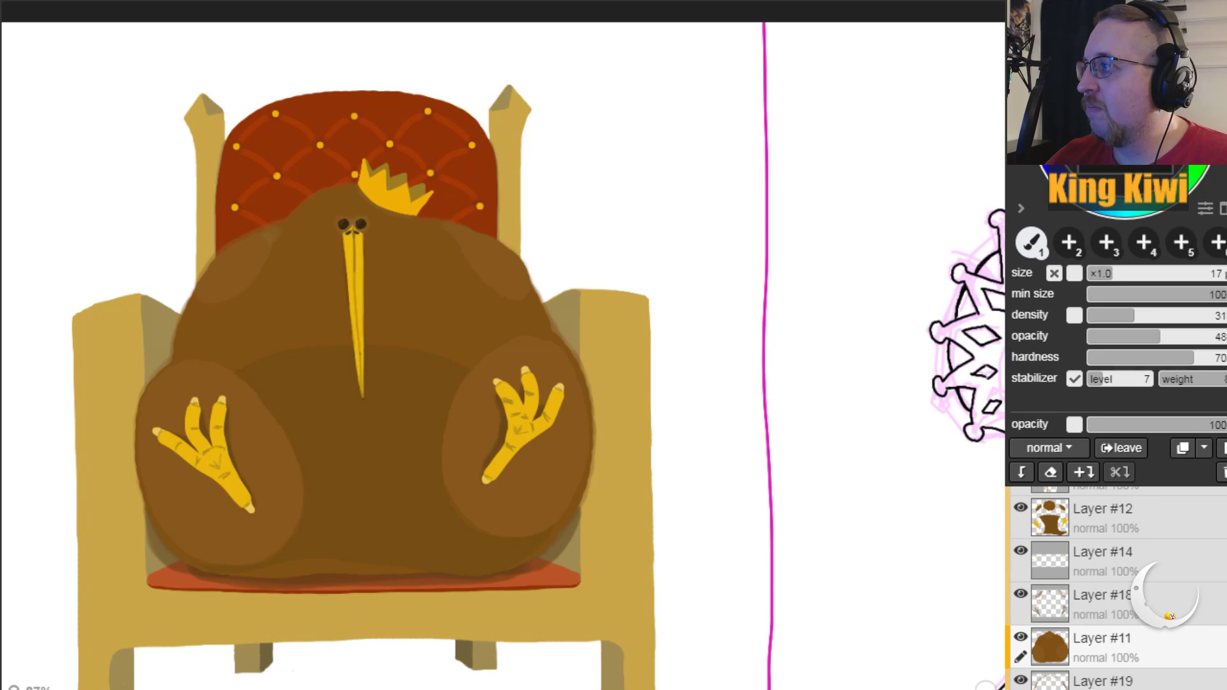
left_click(1103, 681)
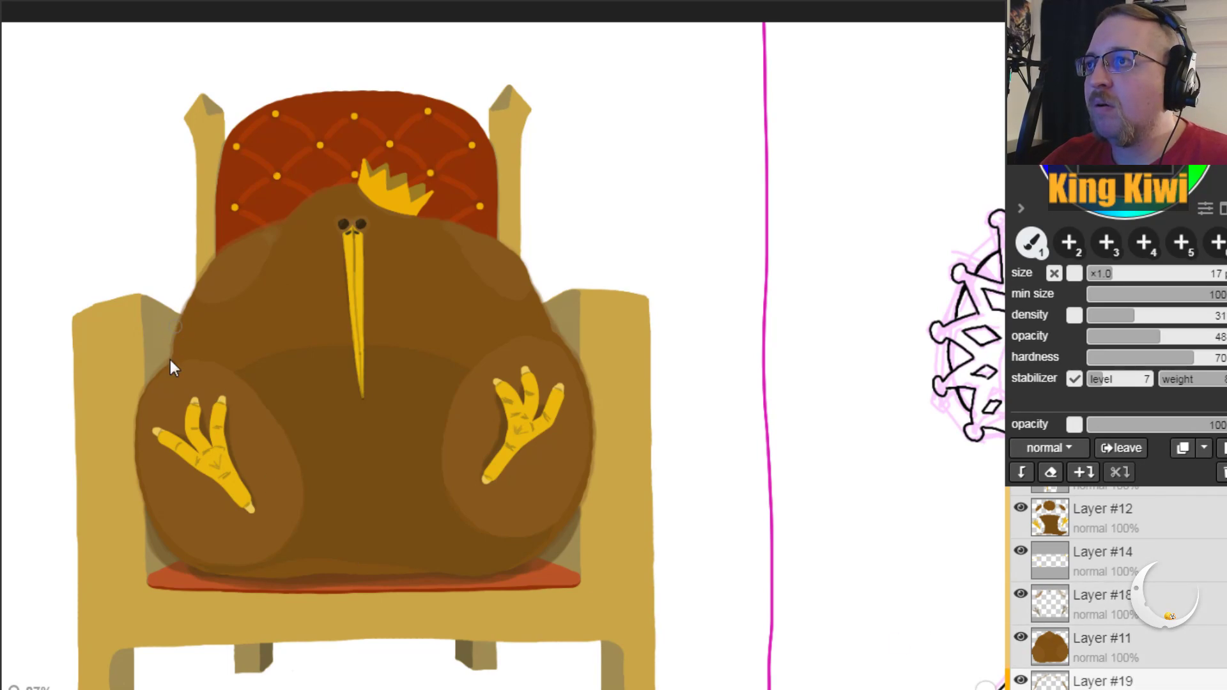
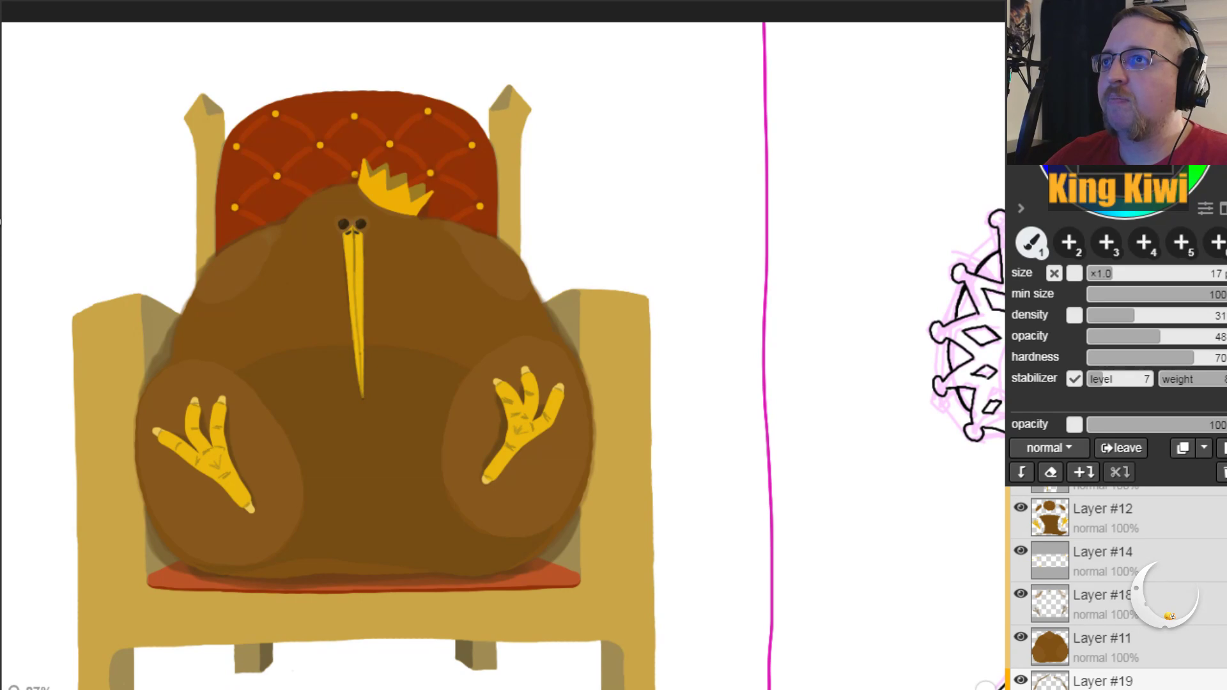
Step: Merge the crown's Layer #17 down into Layer #15 and on into Layer #12, deleting the emptied layers #17 and #15
key("minus")
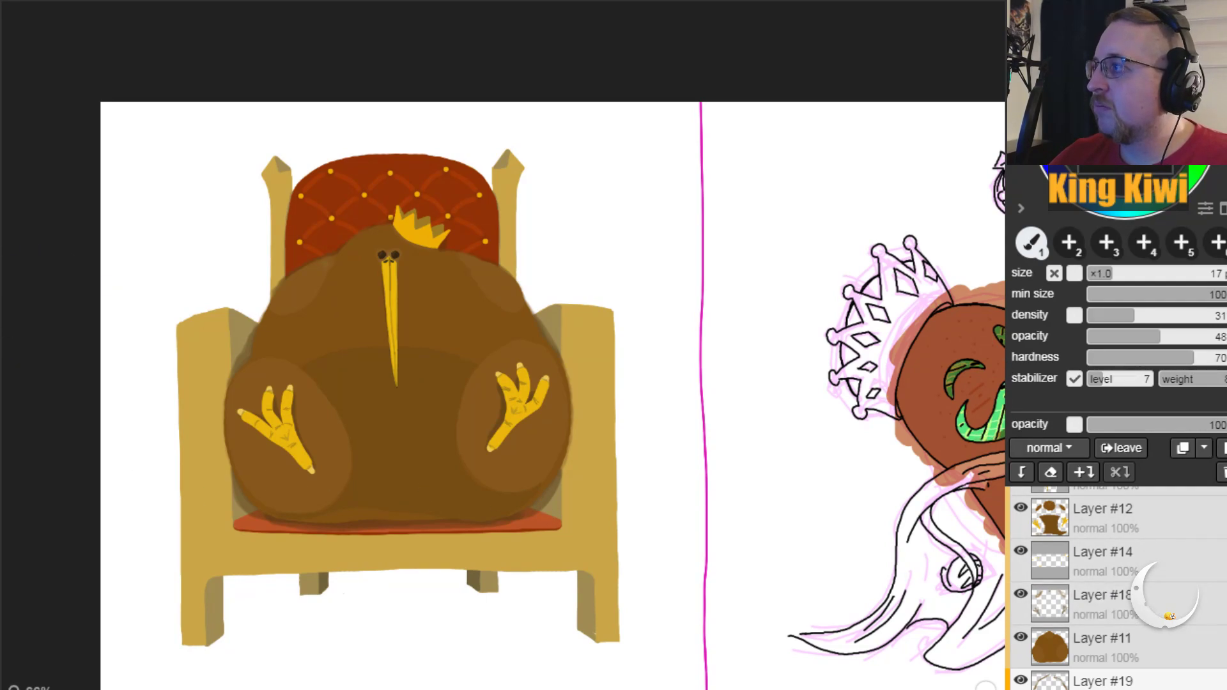
scroll(1086, 588, "up", 2)
scroll(1176, 597, "up", 2)
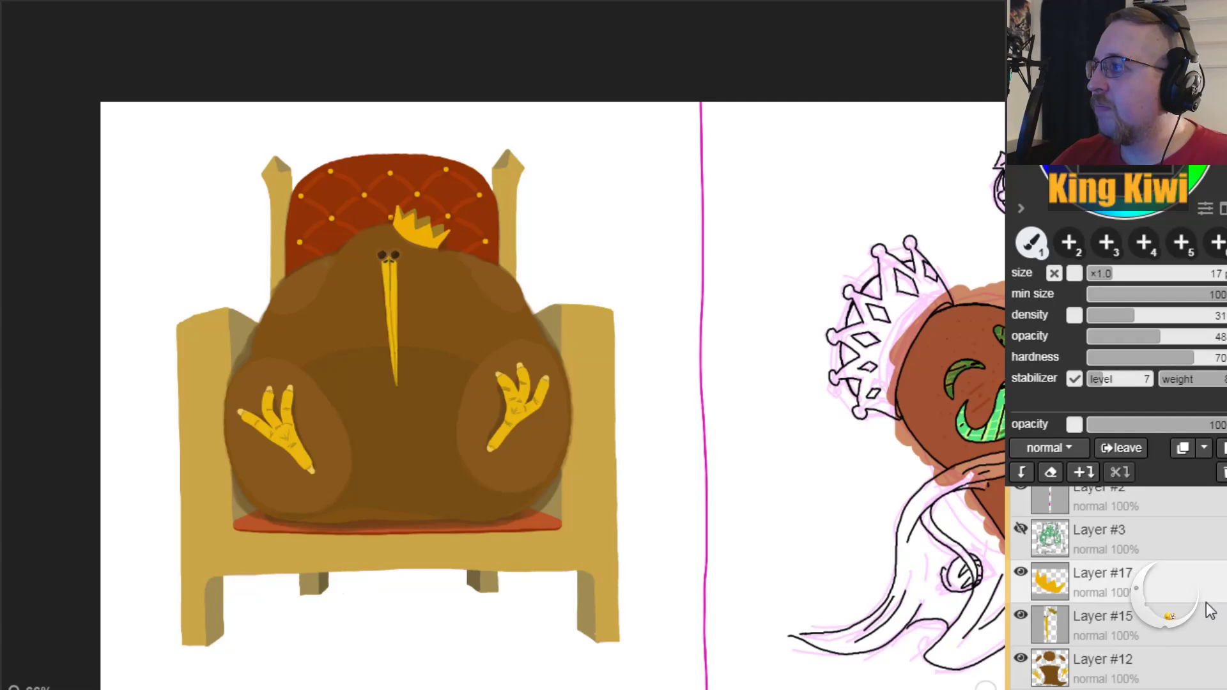
left_click(1169, 592)
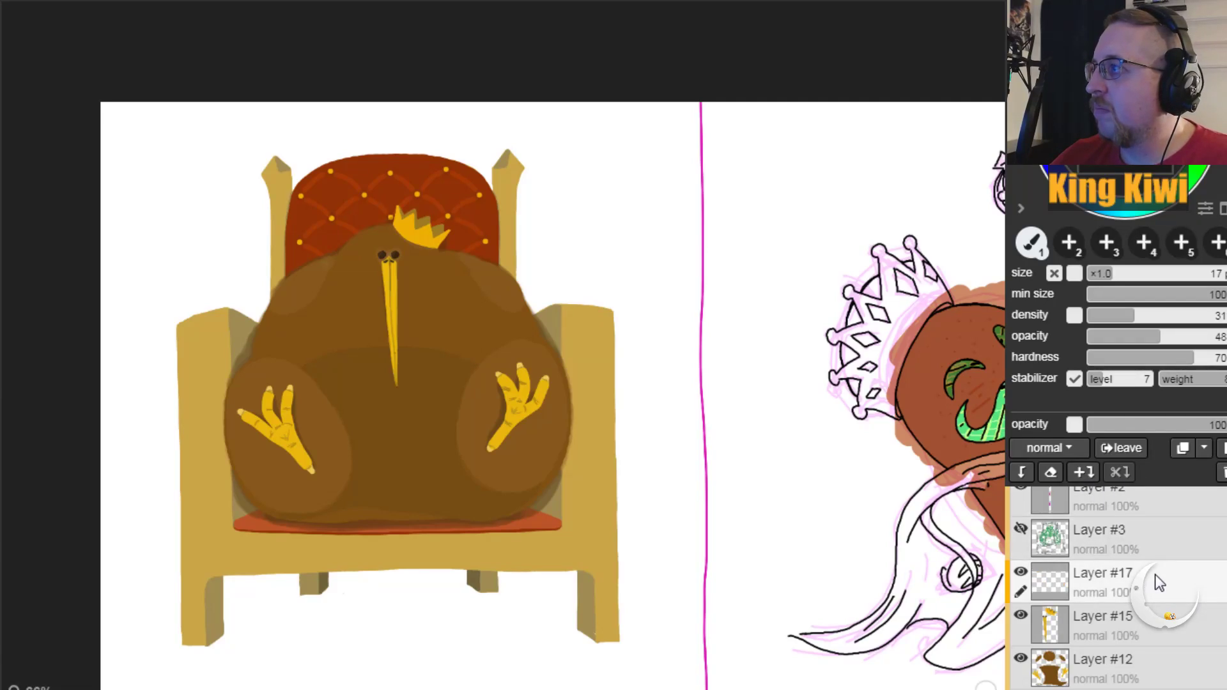
left_click(1223, 472)
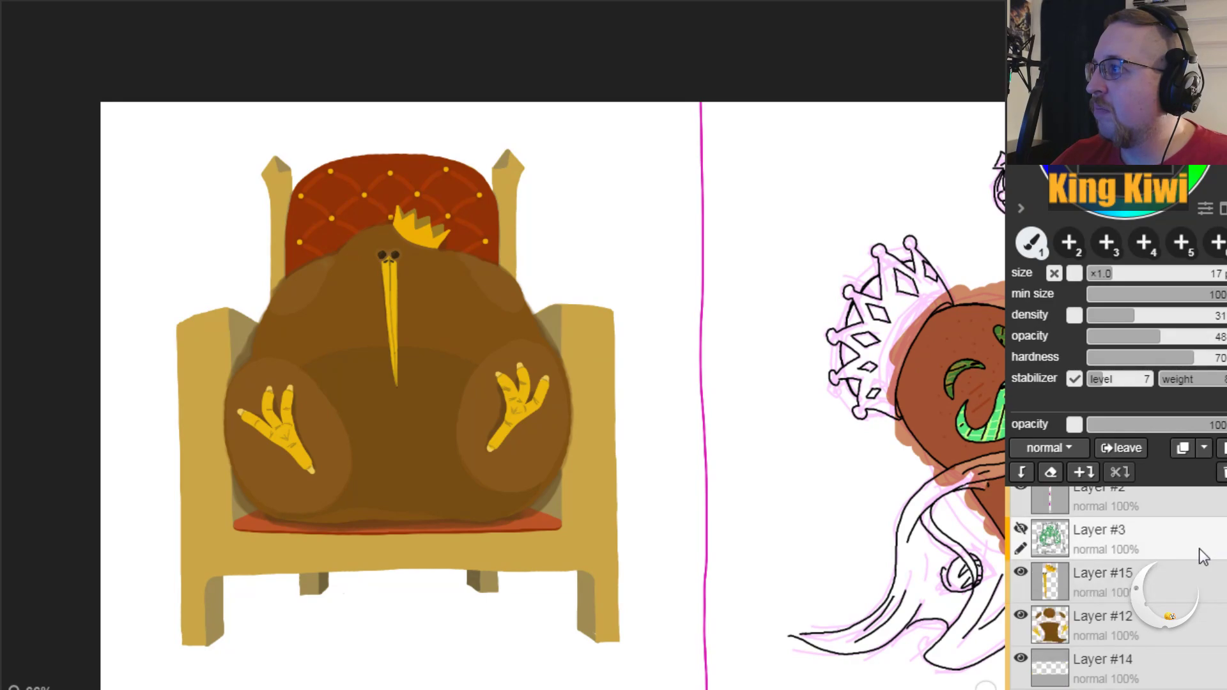
left_click(1090, 477)
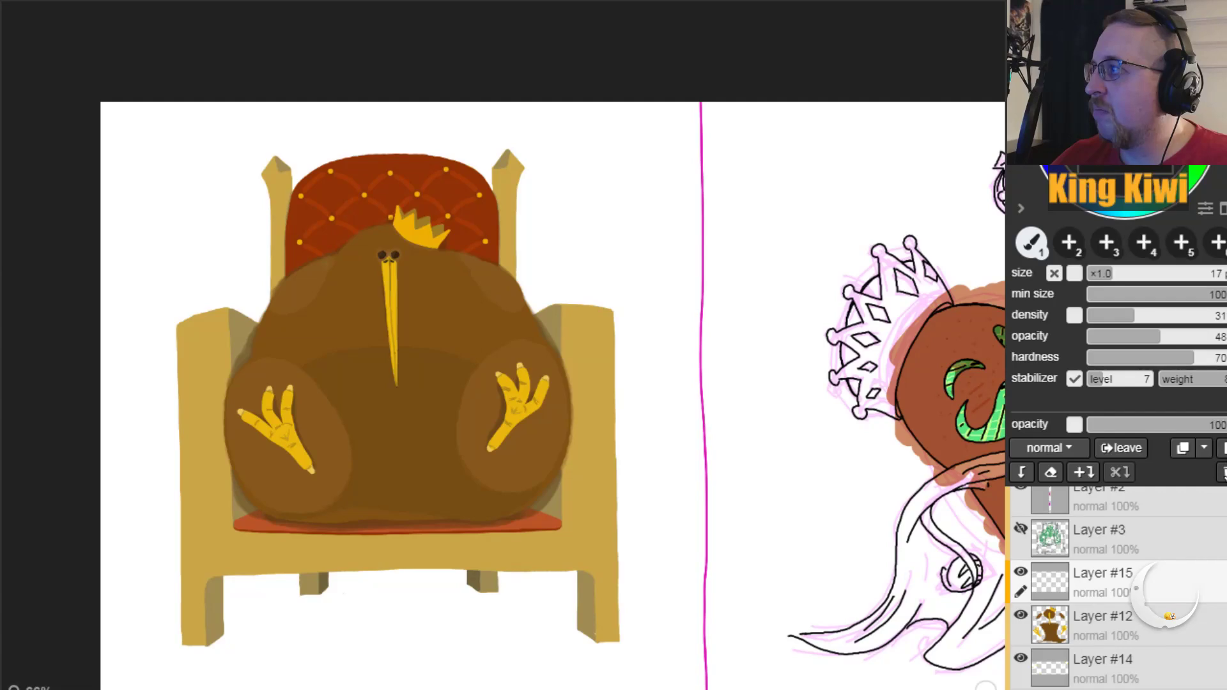
left_click(1222, 472)
Step: Merge the backrest pattern's Layer #10 down into Layer #8 and on into Layer #6, deleting the emptied layers #10 and #8
scroll(1170, 617, "down", 6)
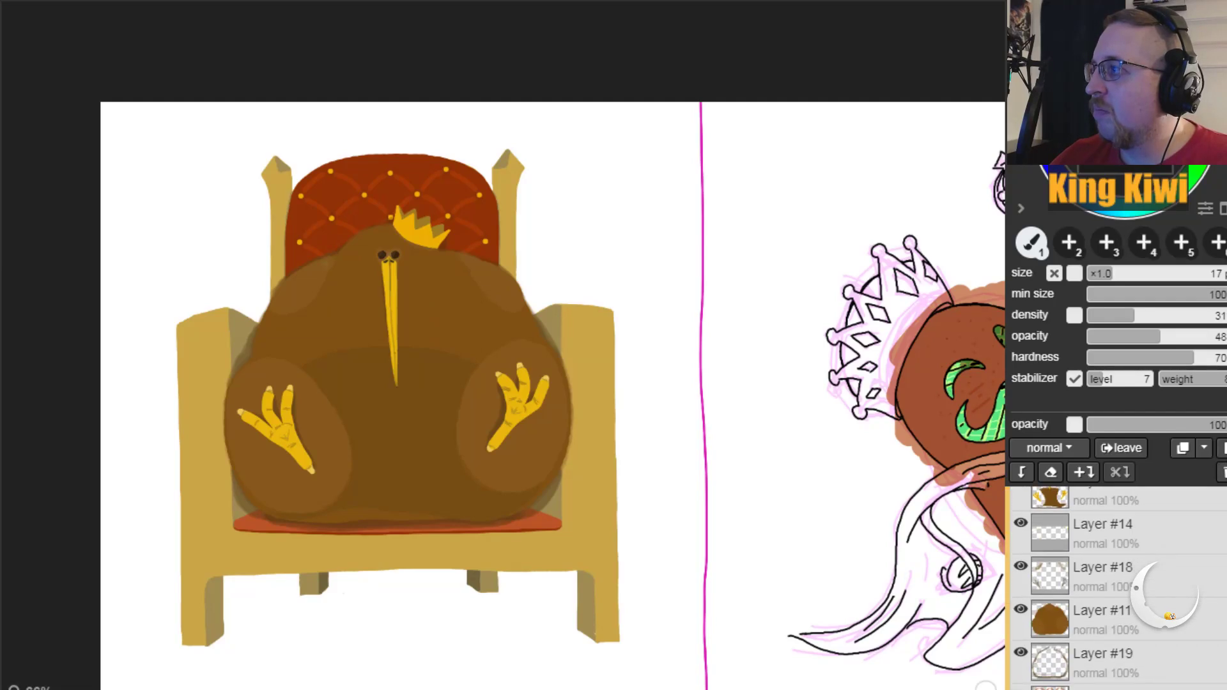
left_click(1167, 625)
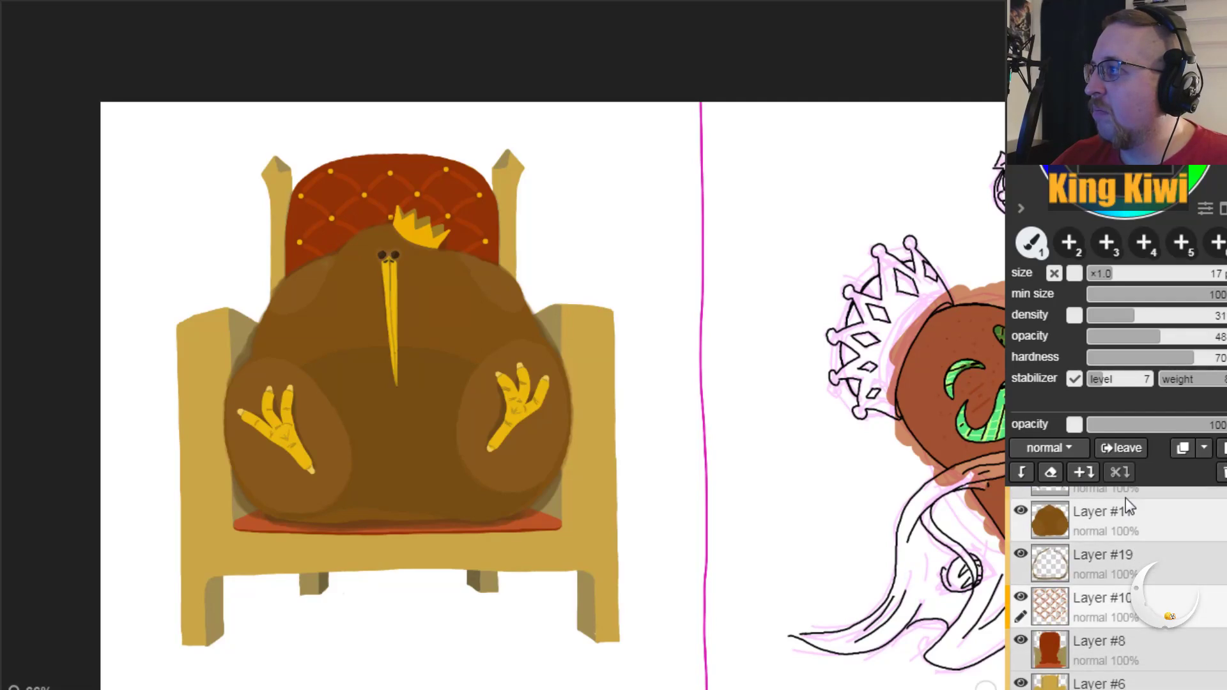
left_click(1085, 473)
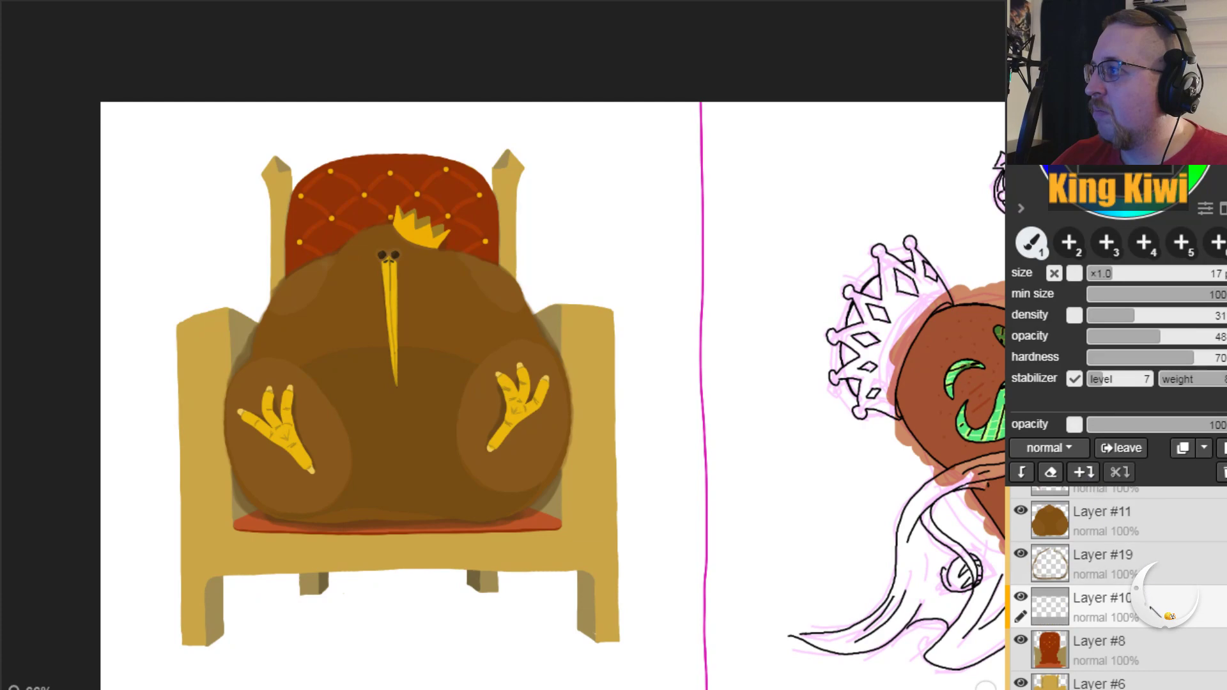
left_click(1223, 472)
left_click(1092, 480)
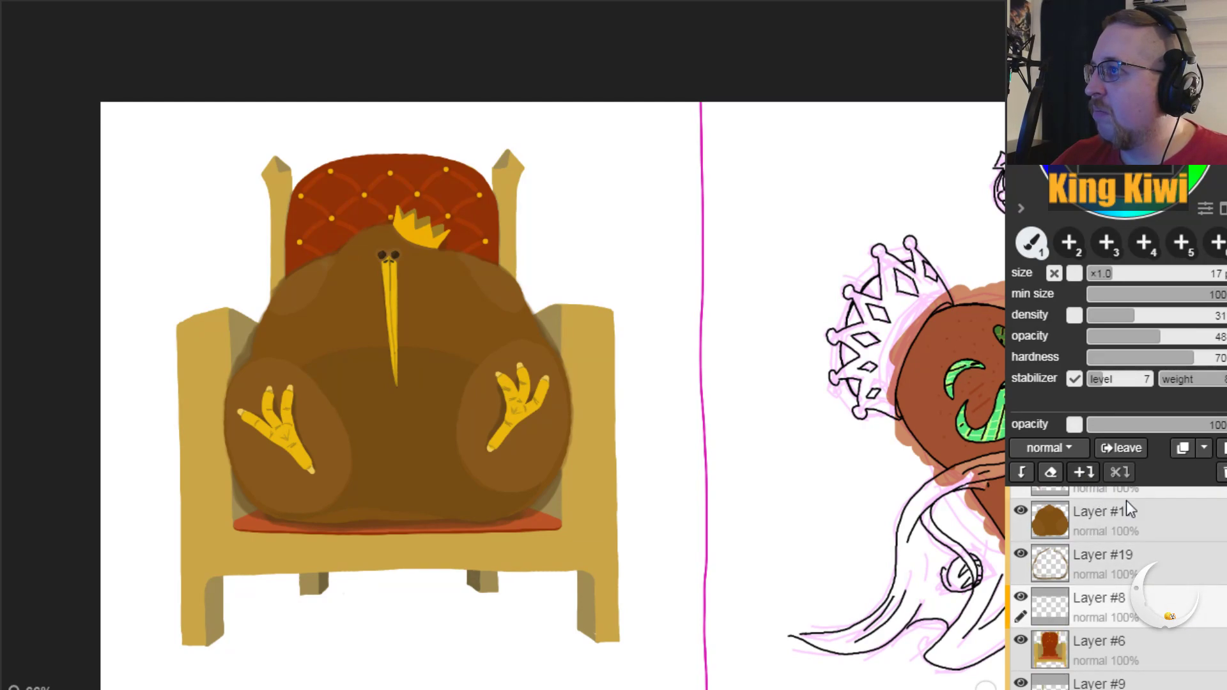
left_click(1126, 600)
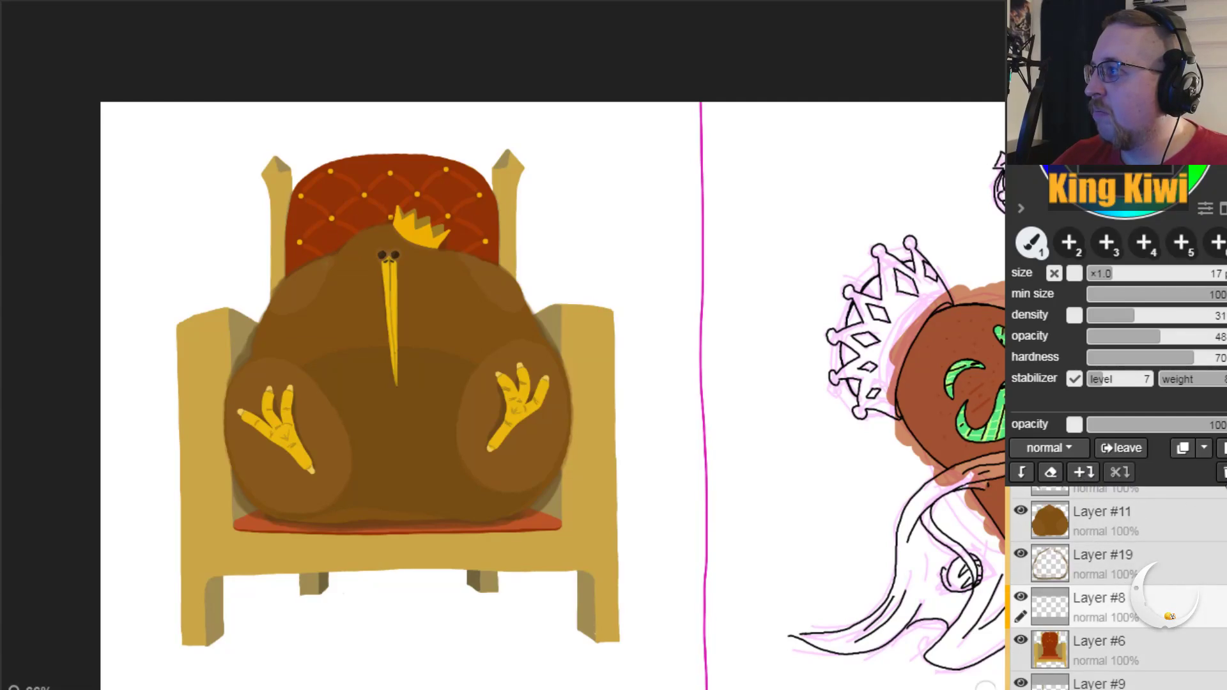
left_click(1222, 473)
Step: Merge the throne's Layer #6 down into Layer #9 and delete the emptied Layer #6
left_click(1157, 672)
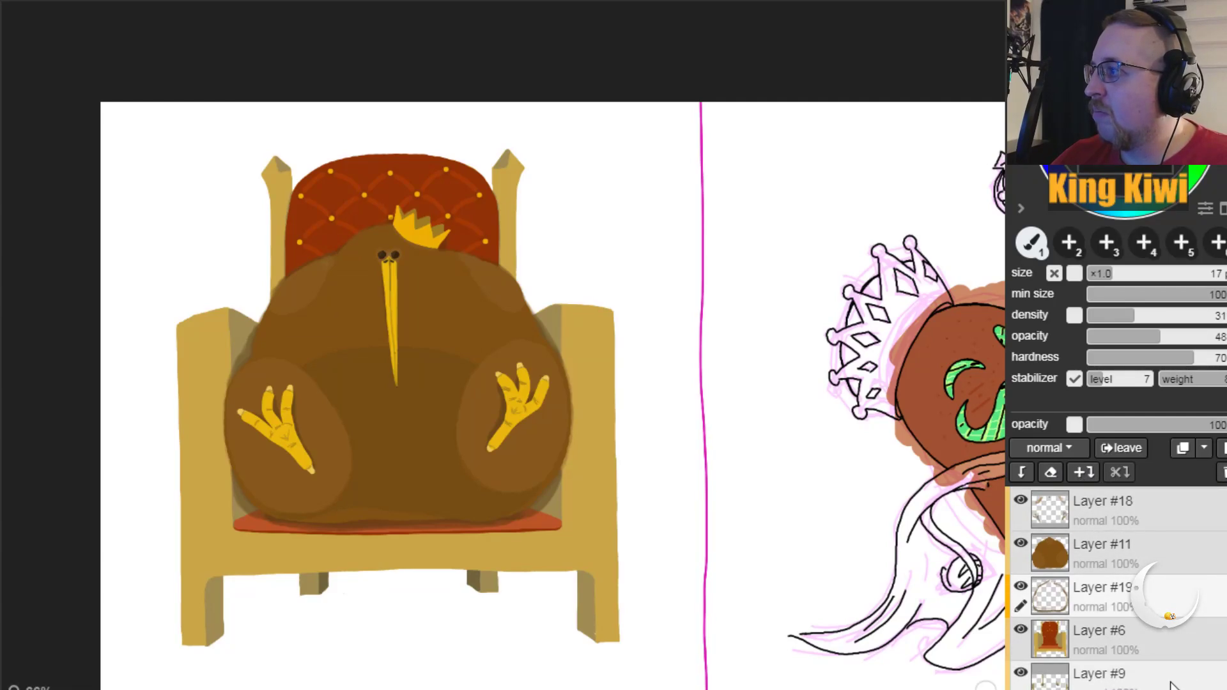
left_click(1162, 646)
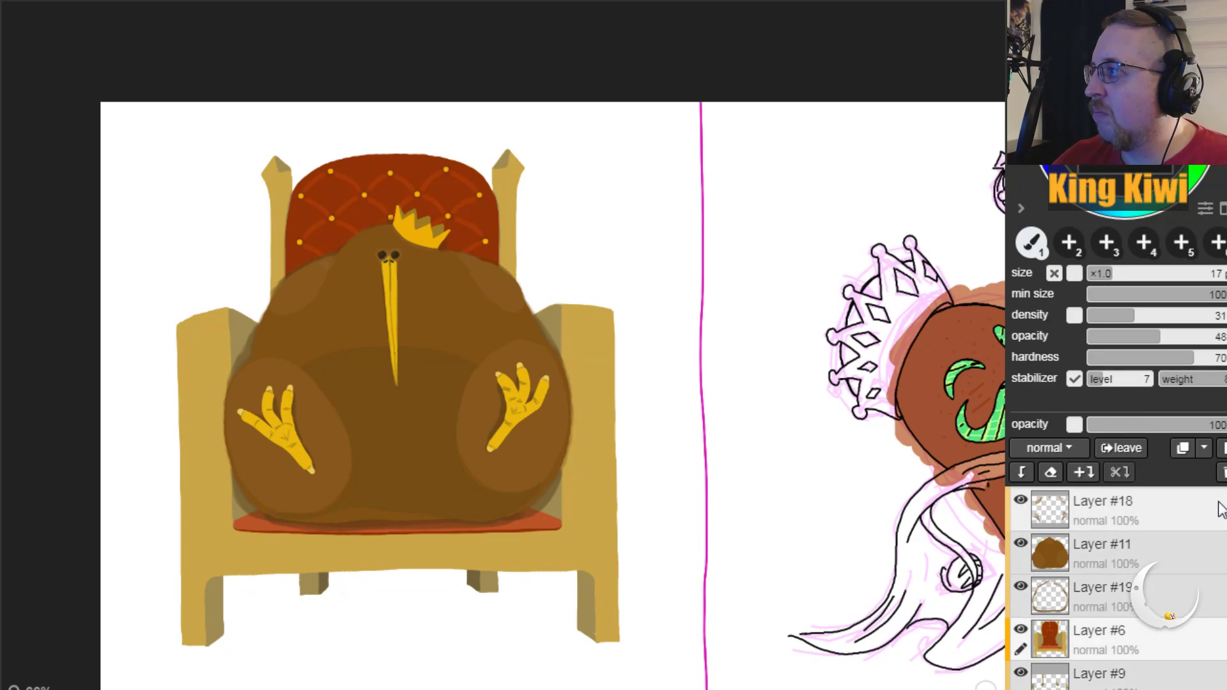
left_click(1085, 472)
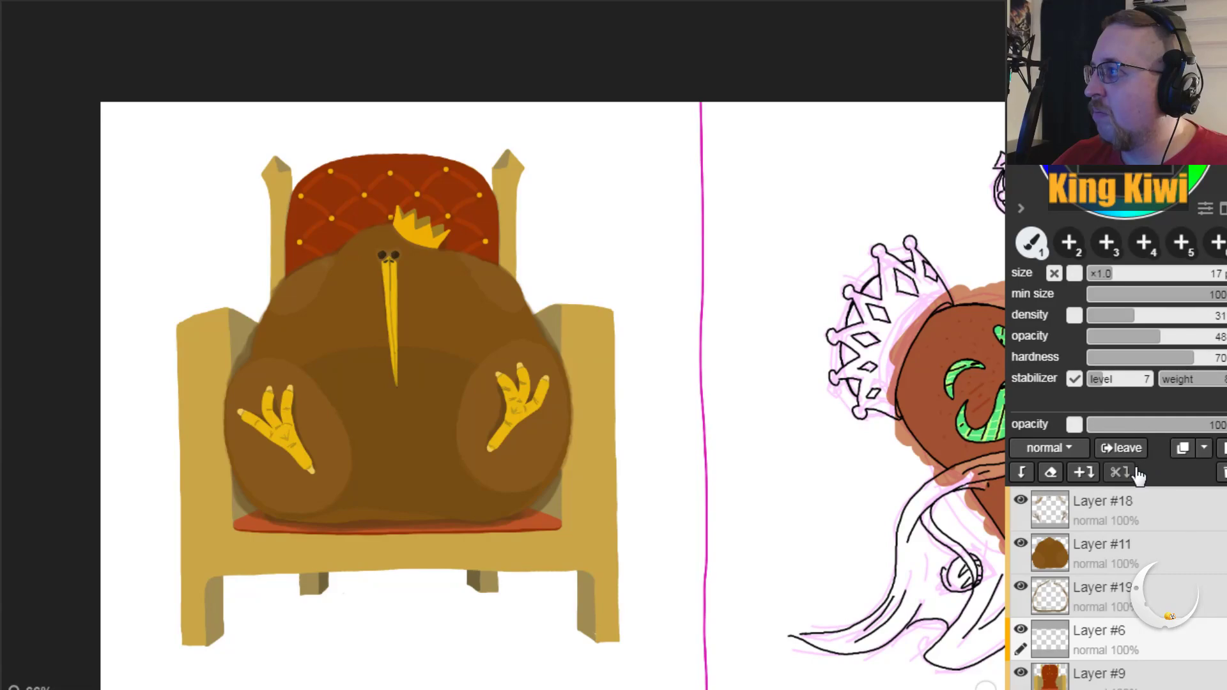
left_click(1222, 449)
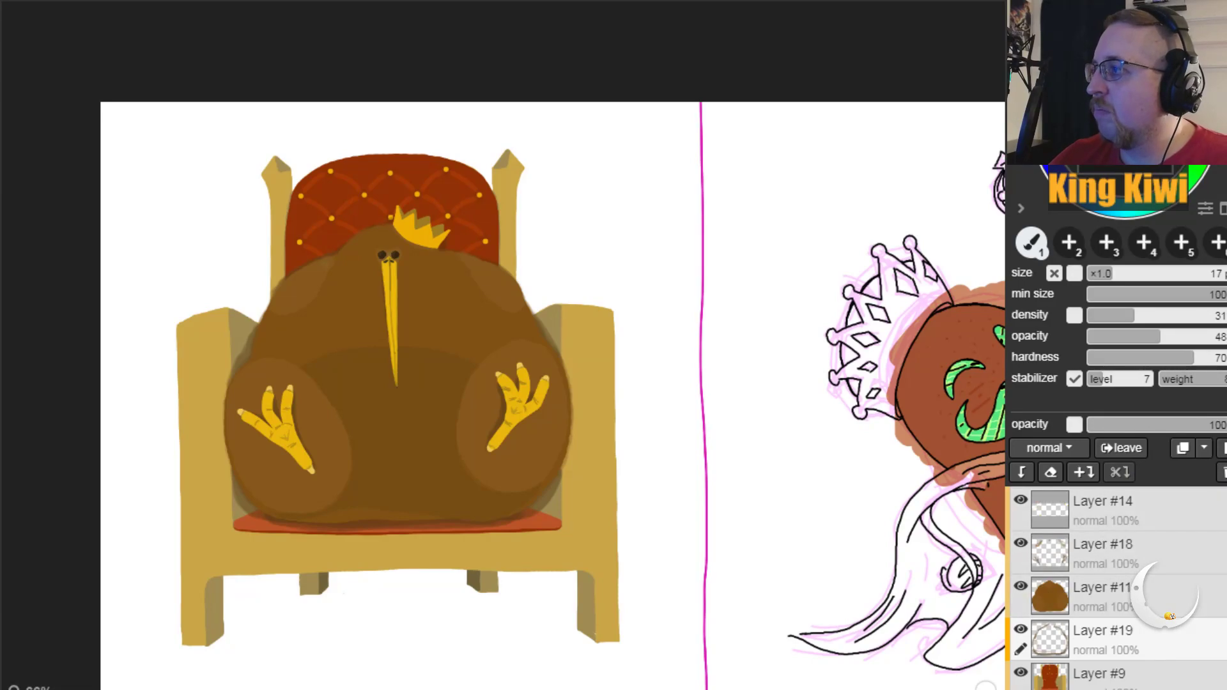
Step: Delete the hidden green sketch on Layer #3
key("h")
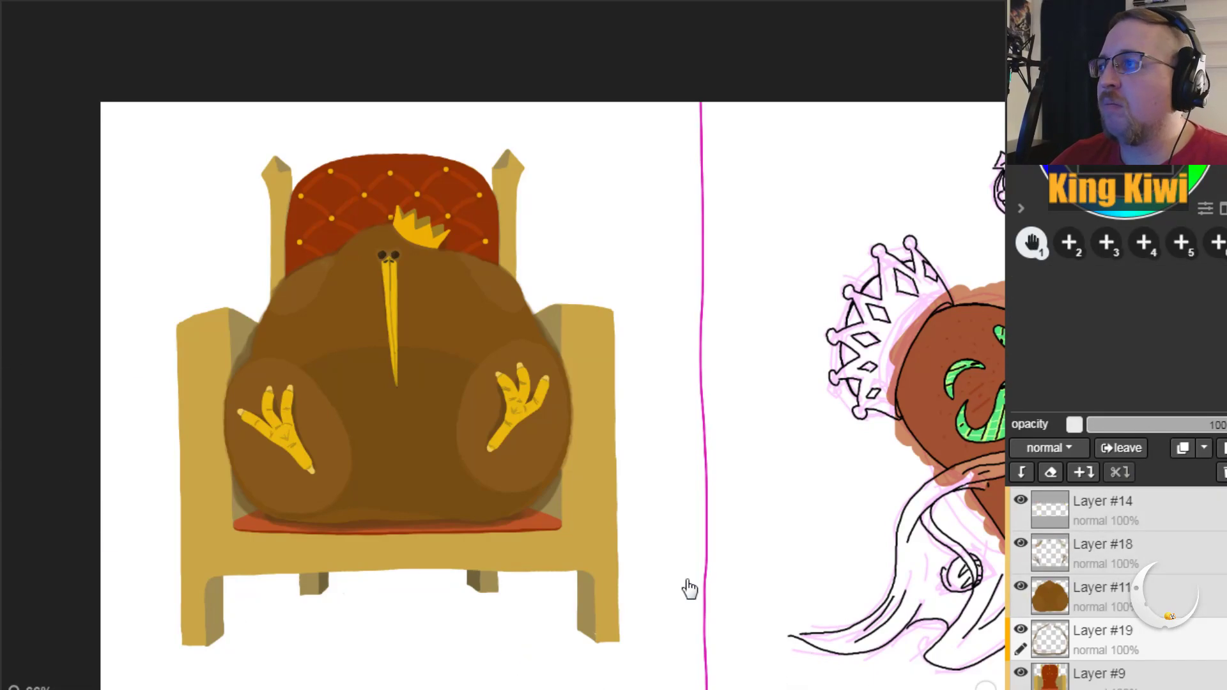
left_click_drag(583, 545, 471, 567)
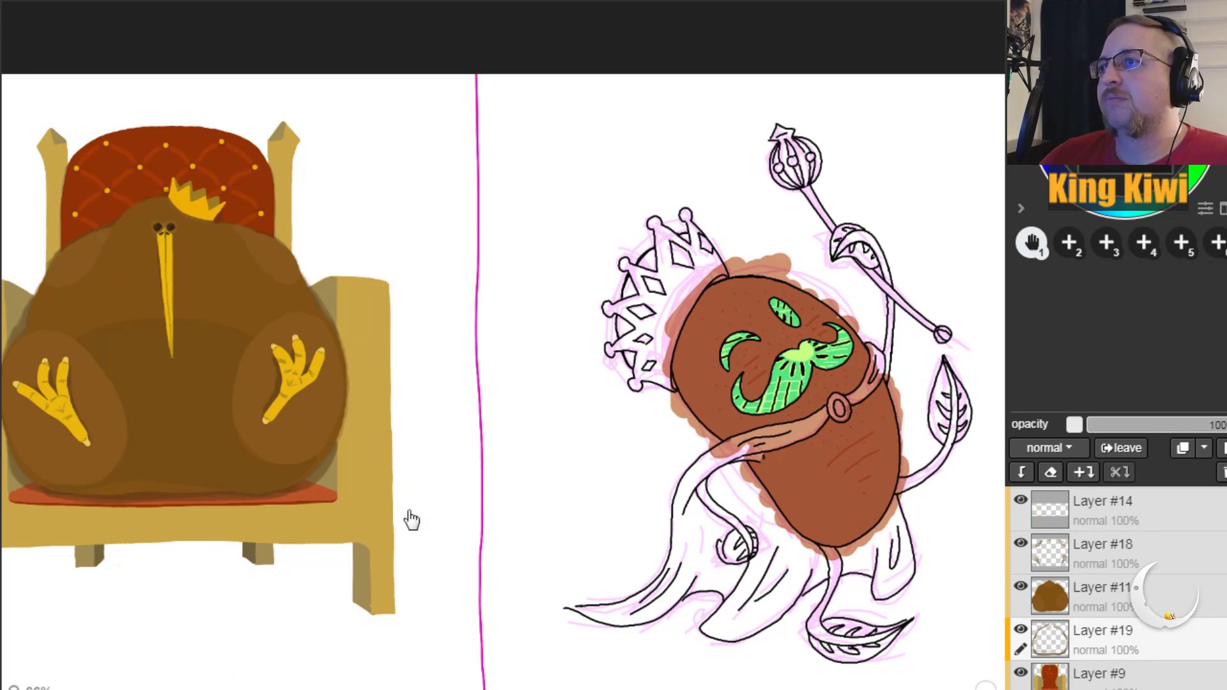
left_click_drag(109, 515, 310, 493)
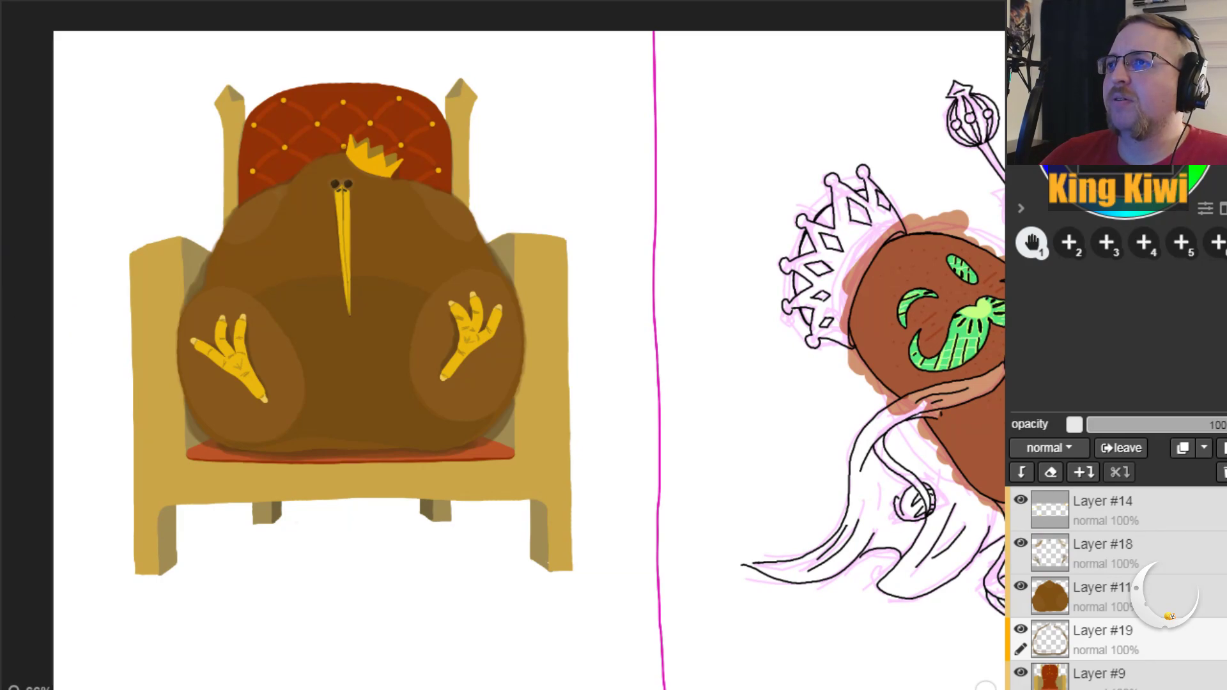
key("b")
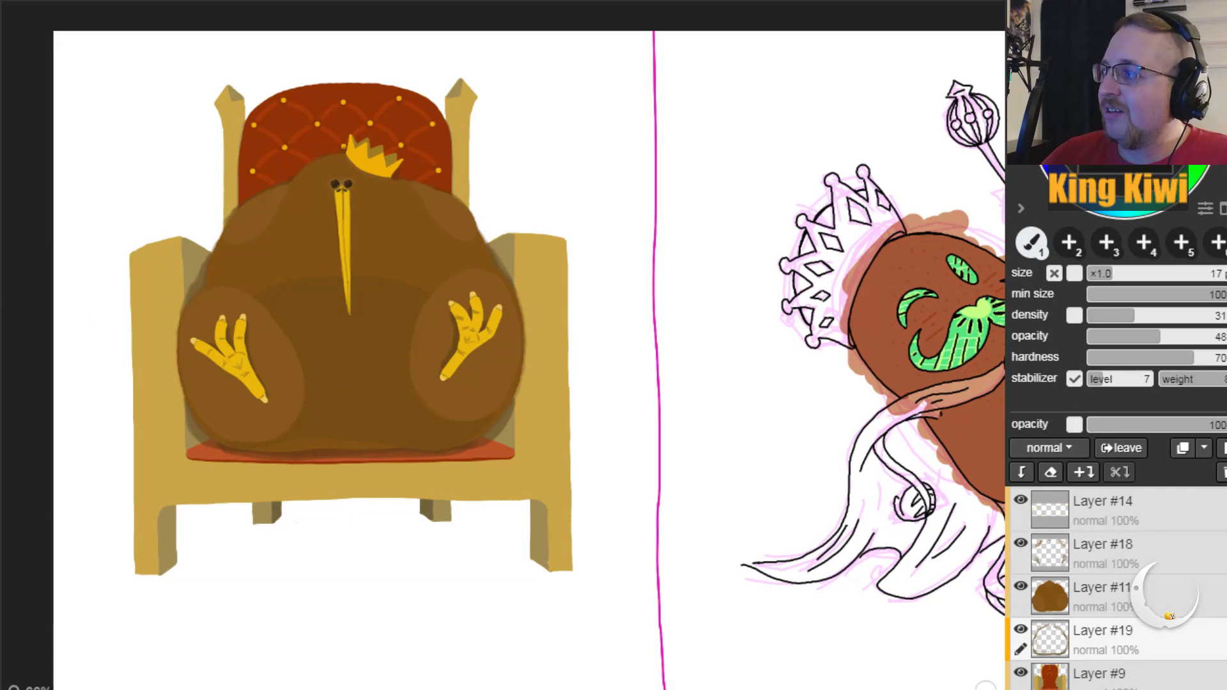
scroll(1185, 584, "up", 5)
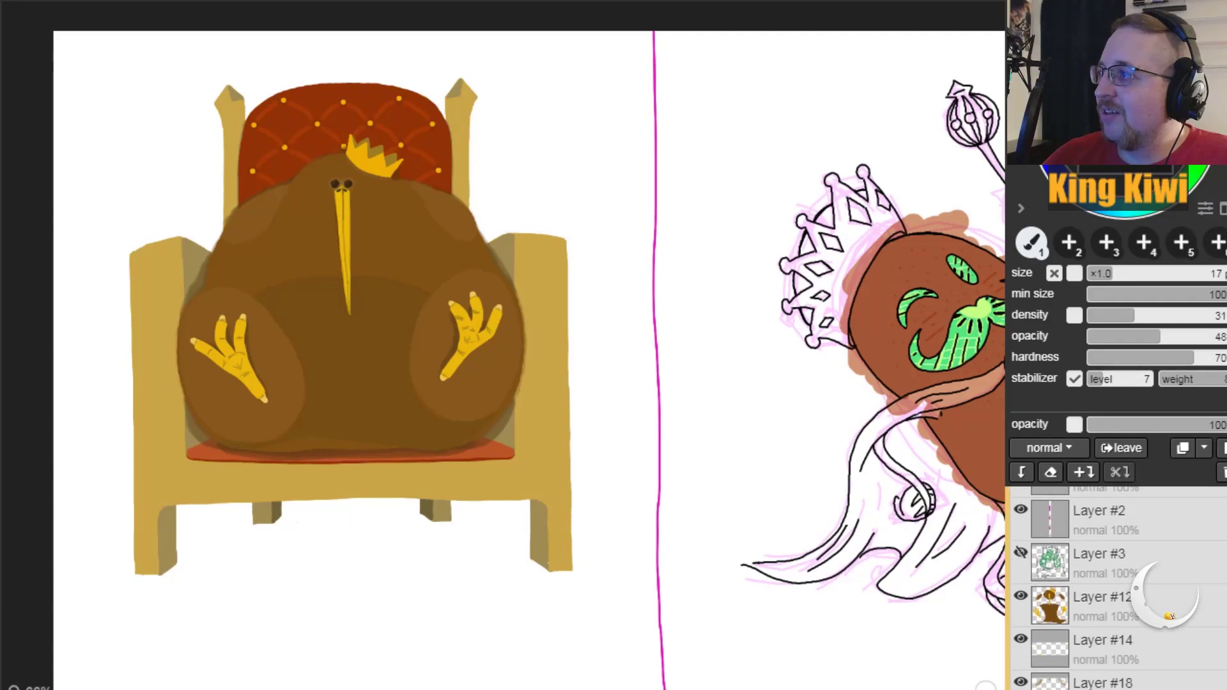
left_click(1176, 558)
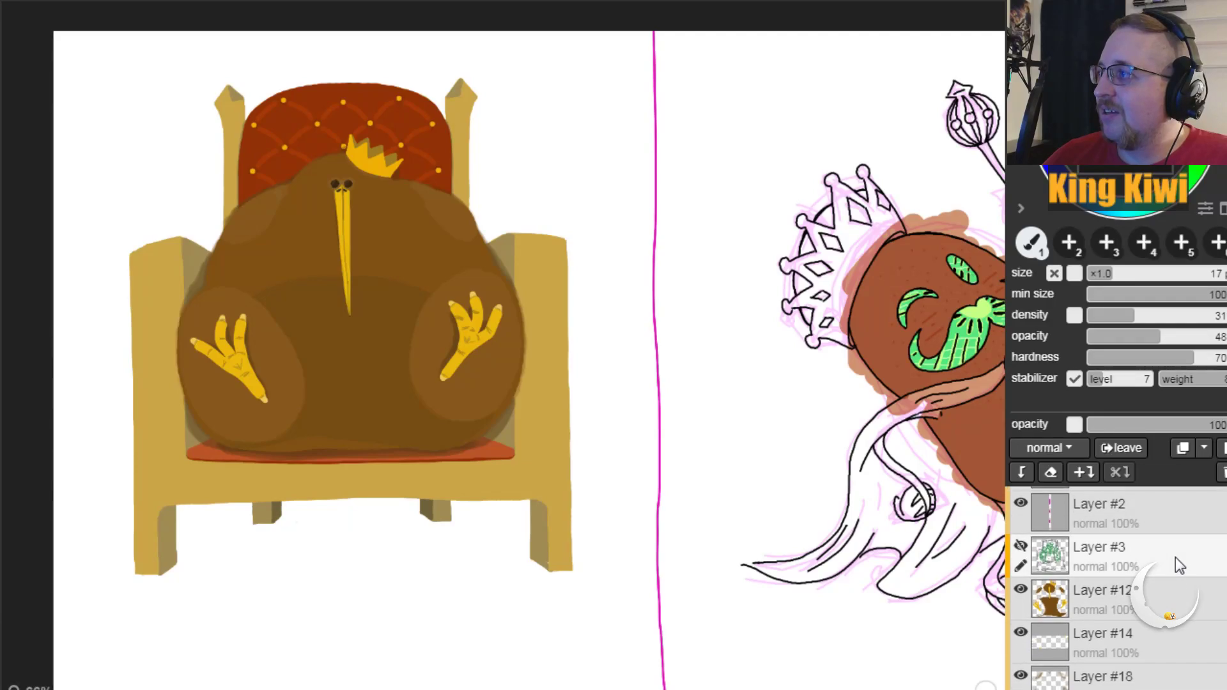
left_click(1224, 473)
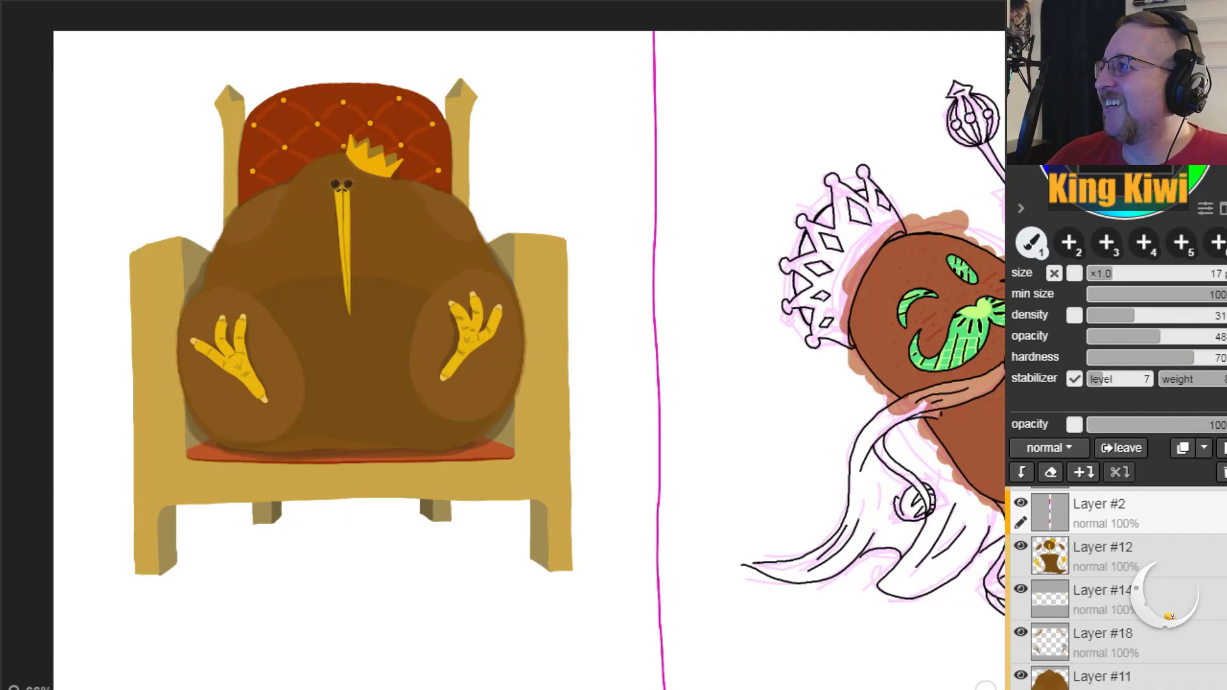
Step: Set the brush density and opacity to 100, and select the merged throne on Layer #9
left_click_drag(1118, 312, 1224, 314)
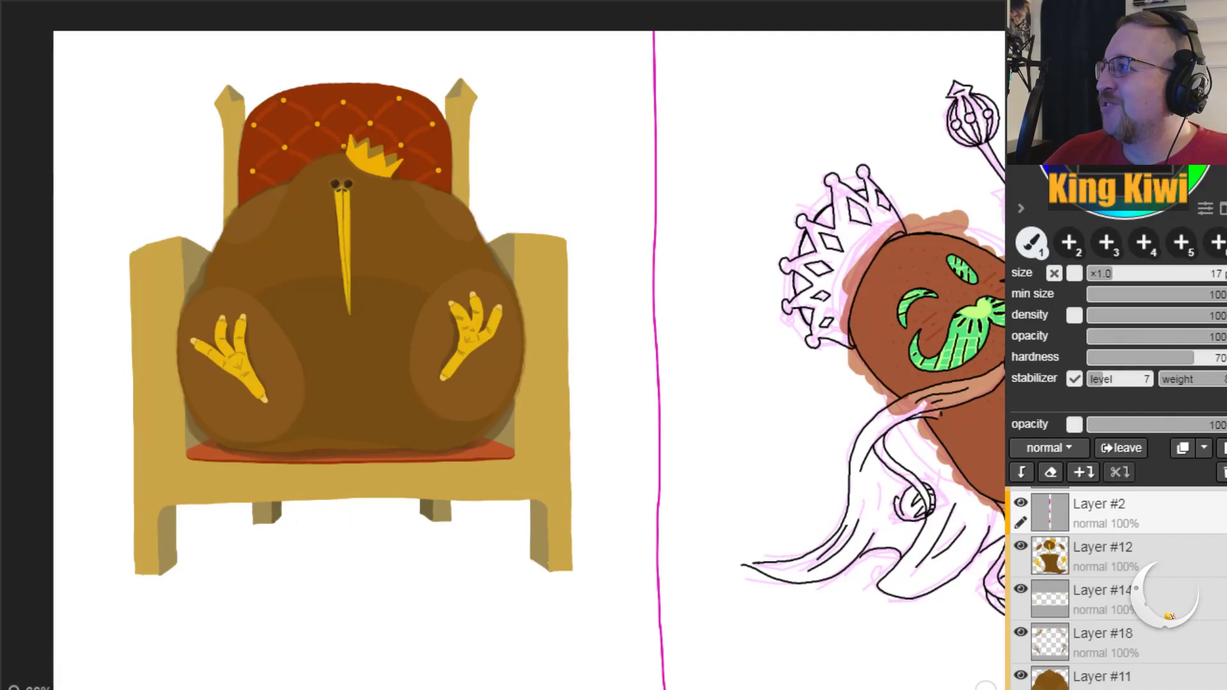
left_click_drag(1180, 362, 1224, 361)
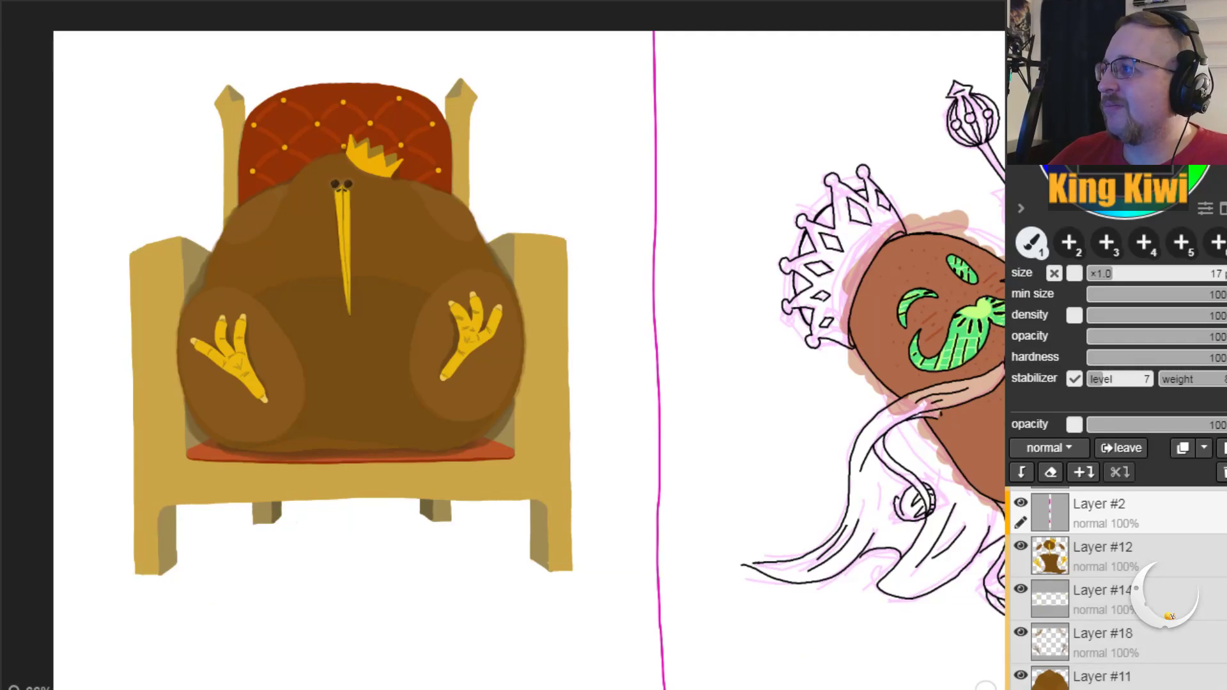
scroll(1144, 663, "down", 2)
left_click(1176, 671)
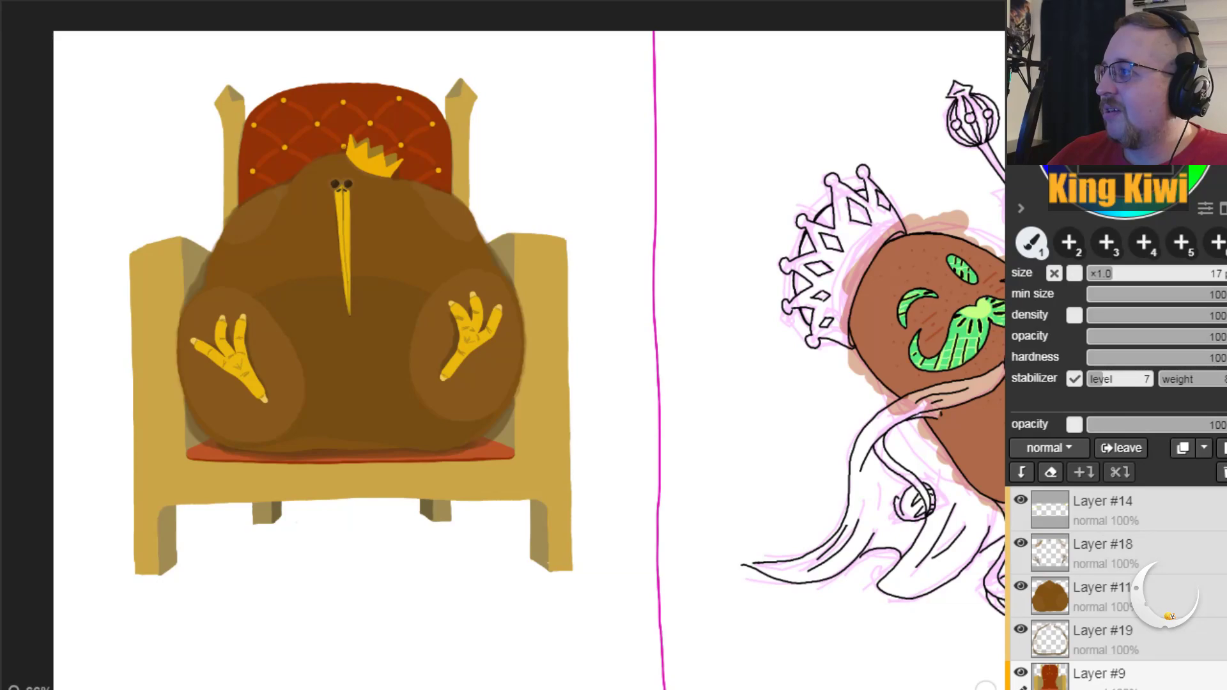
Step: Merge the bird details on Layer #12 down into Layer #14, delete the emptied Layer #12, and reselect the throne's Layer #9
scroll(1180, 571, "up", 2)
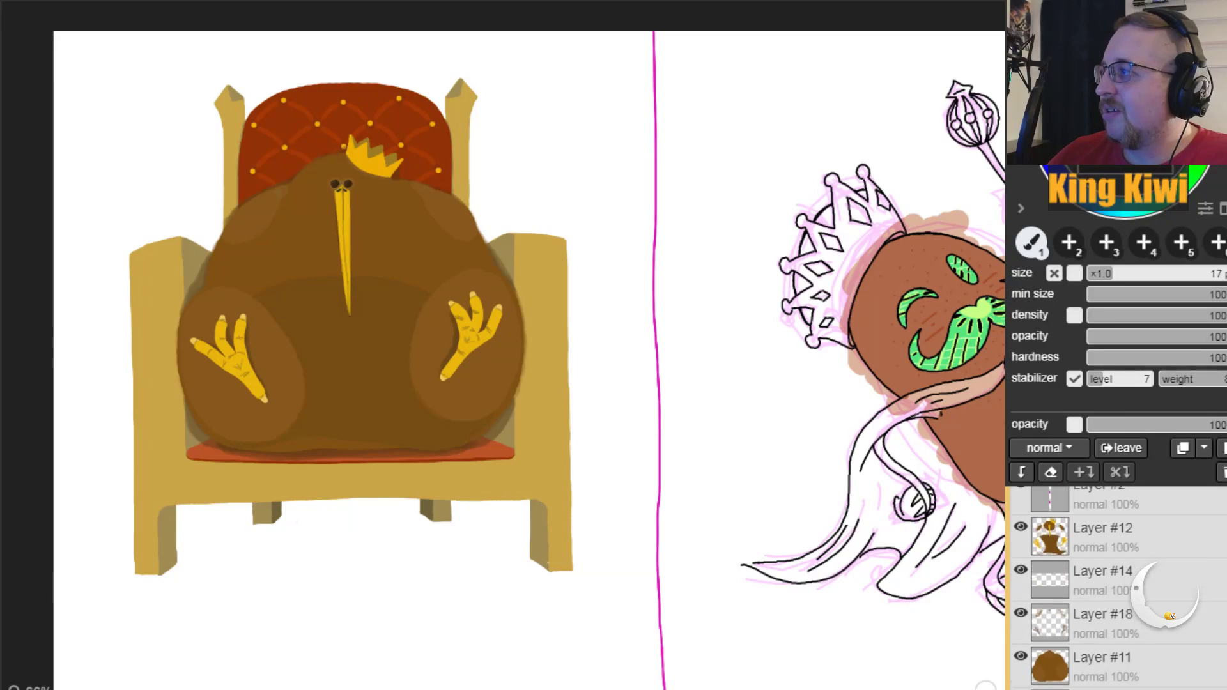
left_click(1165, 596)
mouse_move(1164, 594)
left_mouse_down()
mouse_move(1164, 539)
mouse_move(1177, 583)
left_mouse_up()
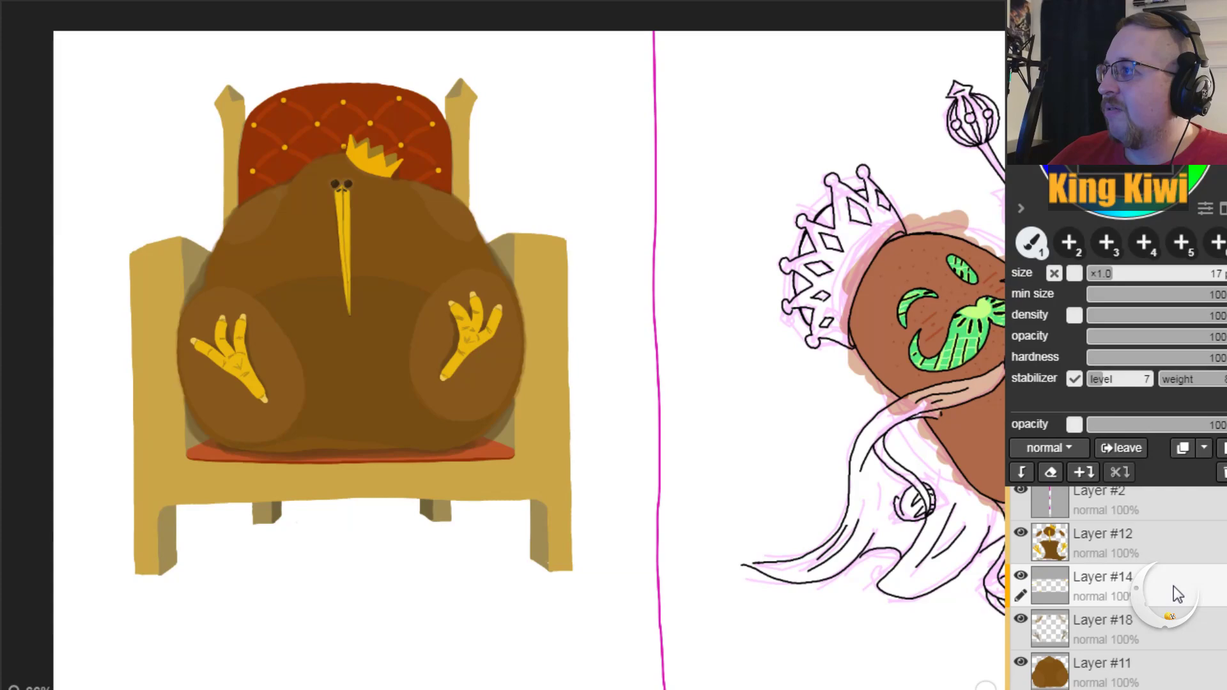
left_click(1164, 547)
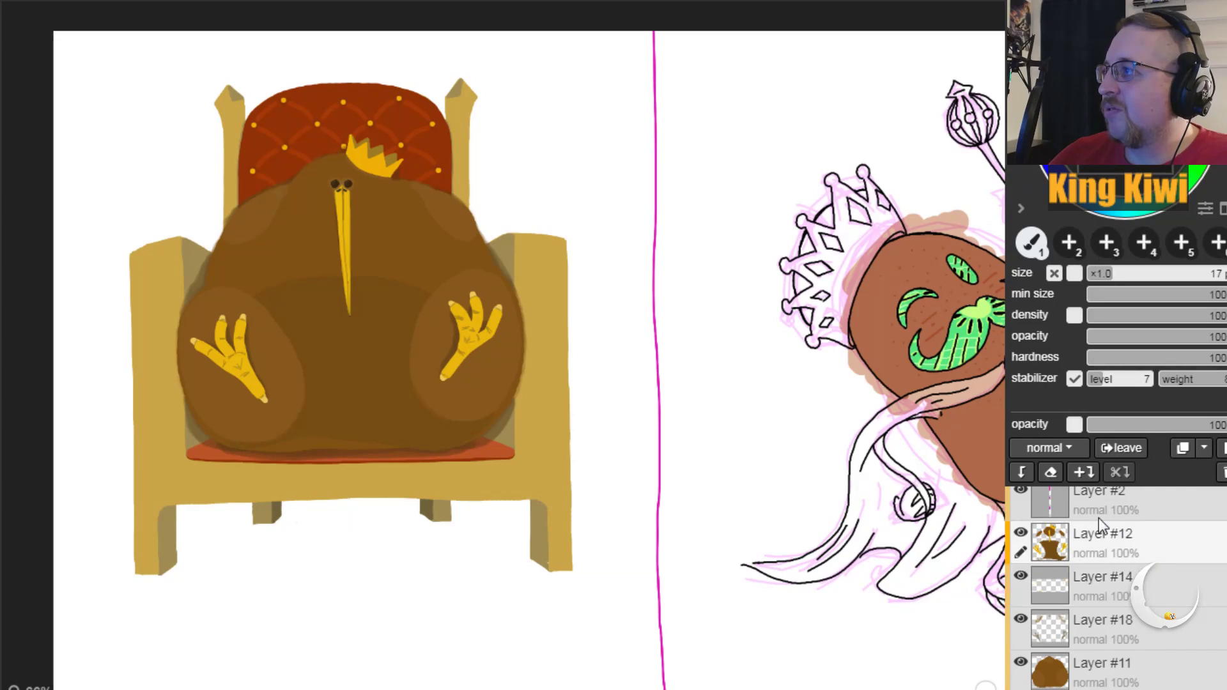
left_click(1084, 473)
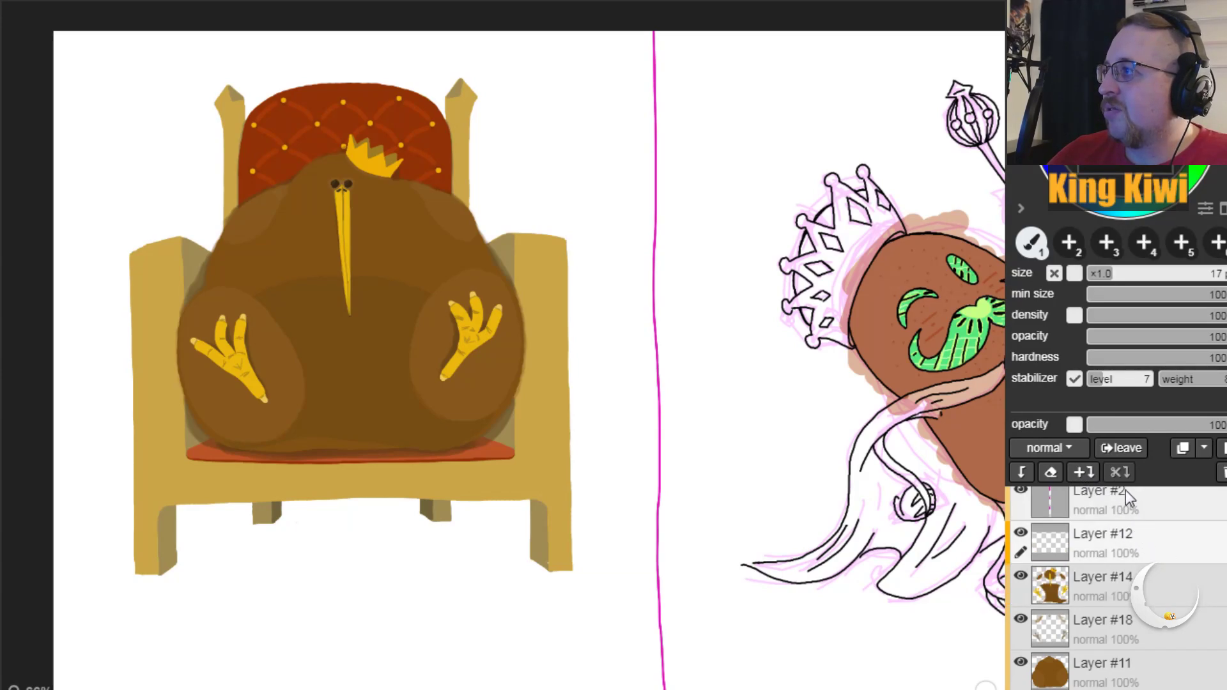
left_click(1222, 473)
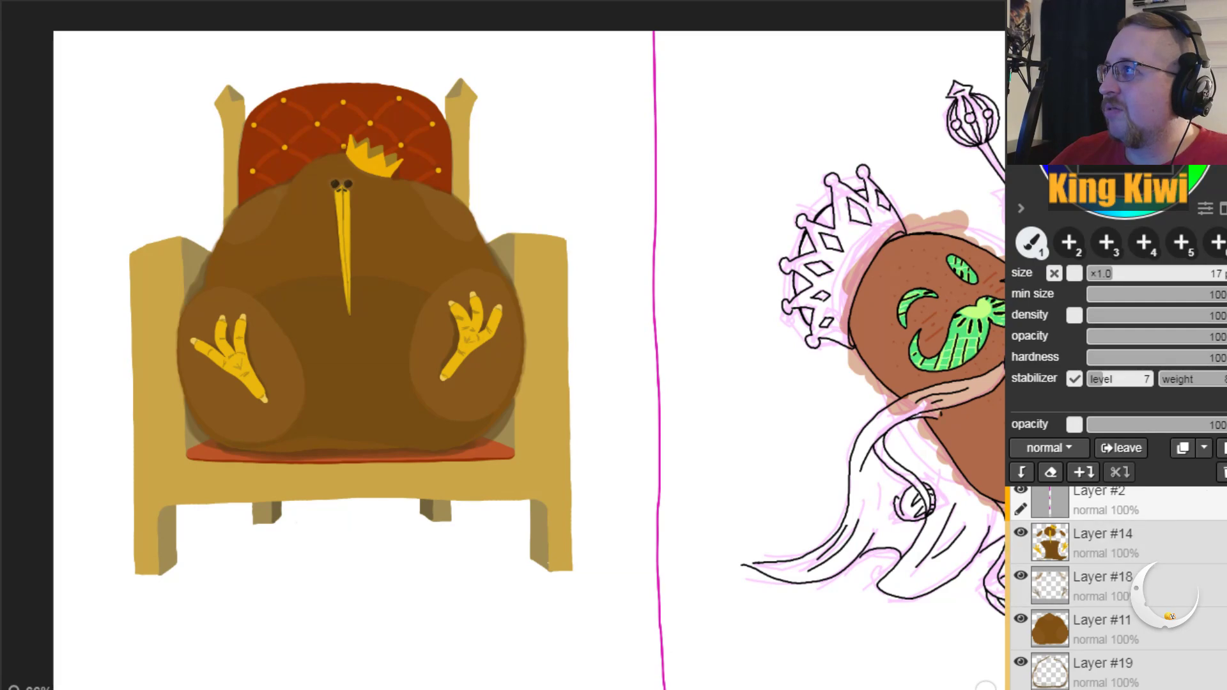
scroll(1119, 607, "down", 1)
left_click(1187, 675)
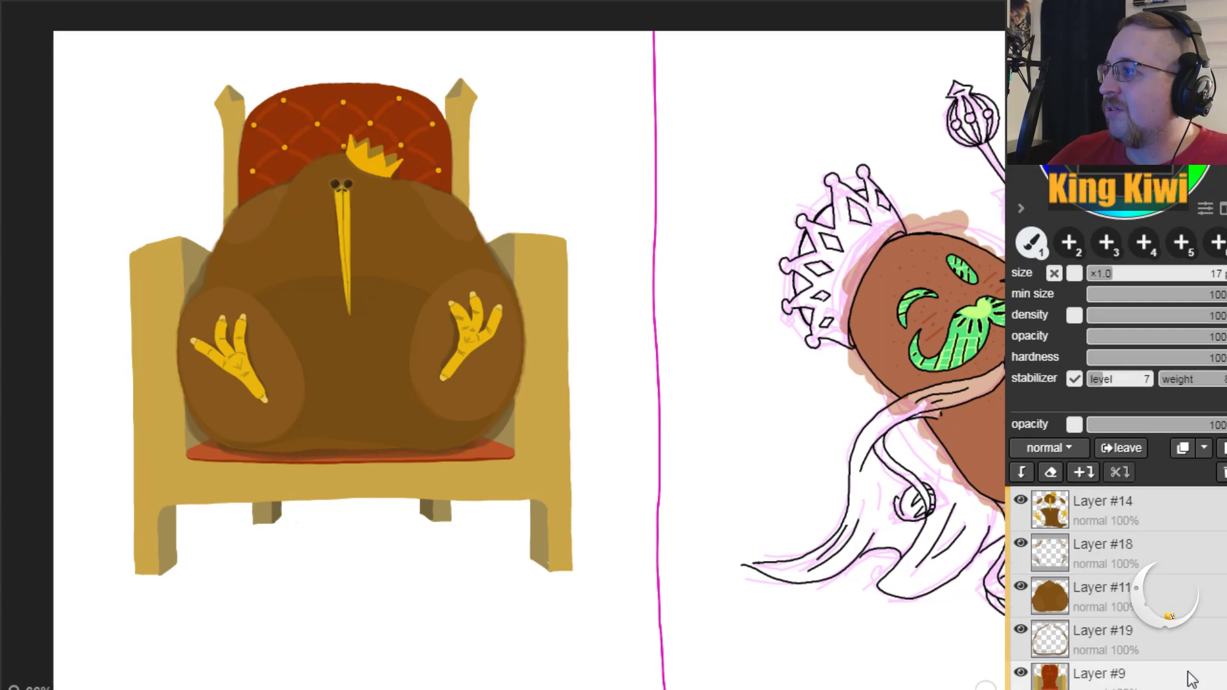
Step: Move Layer #15 above the throne's Layer #9 and try a grey floor-shadow stroke between the left legs
left_click(1222, 473)
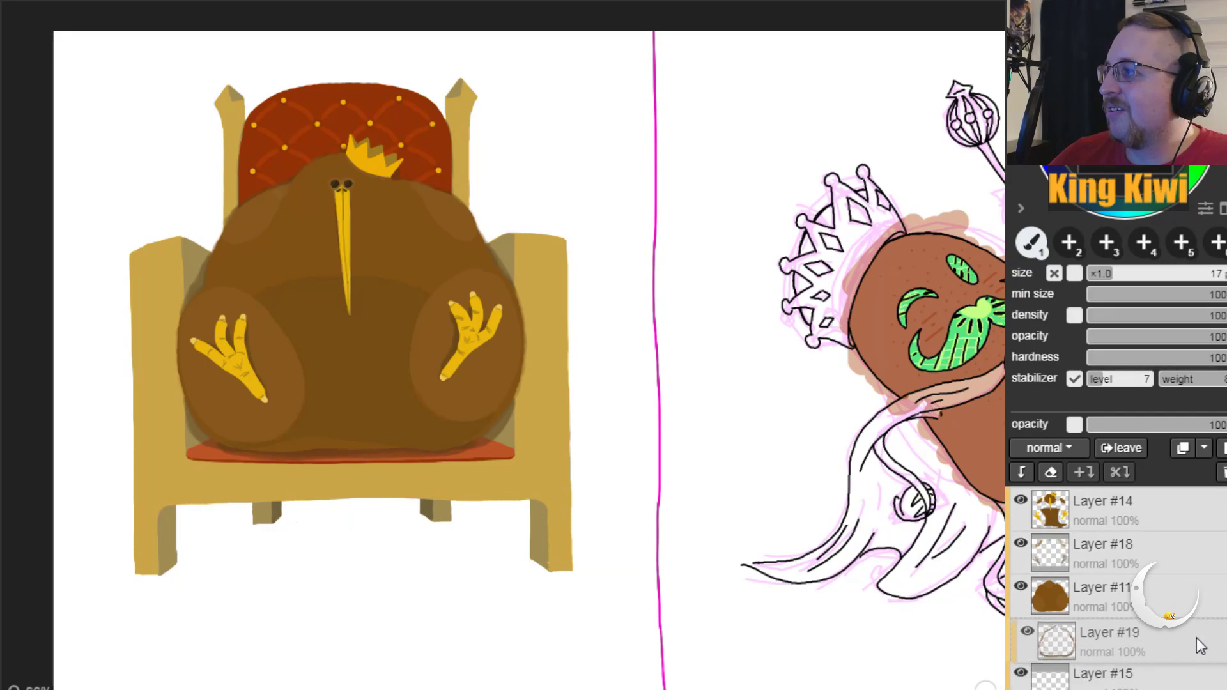
scroll(1189, 646, "down", 1)
left_click_drag(1201, 675, 1197, 649)
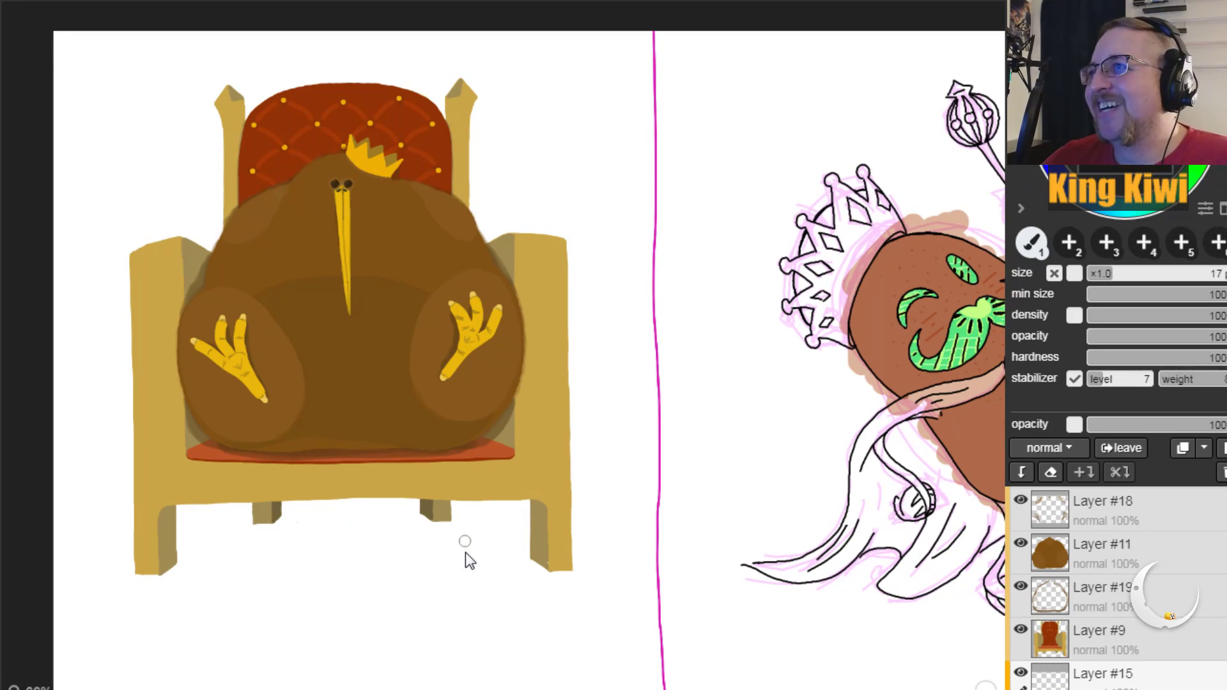
key("ctrl+bracketright")
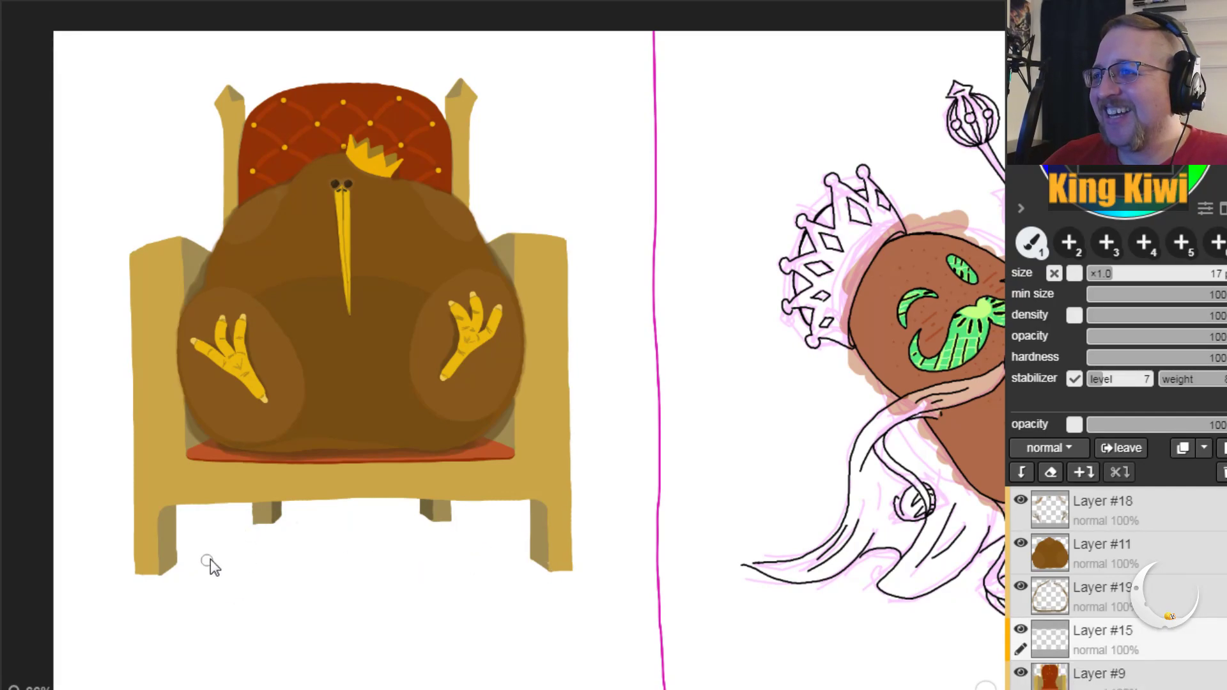
left_click_drag(156, 570, 255, 522)
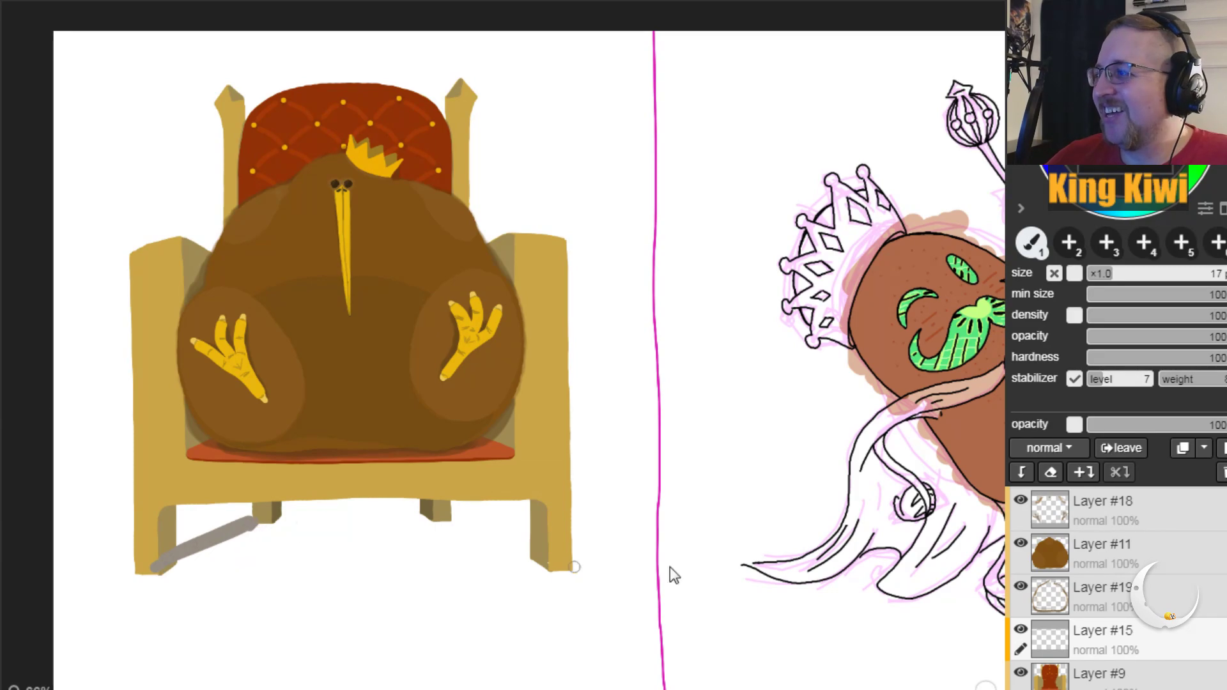
key("ctrl+z")
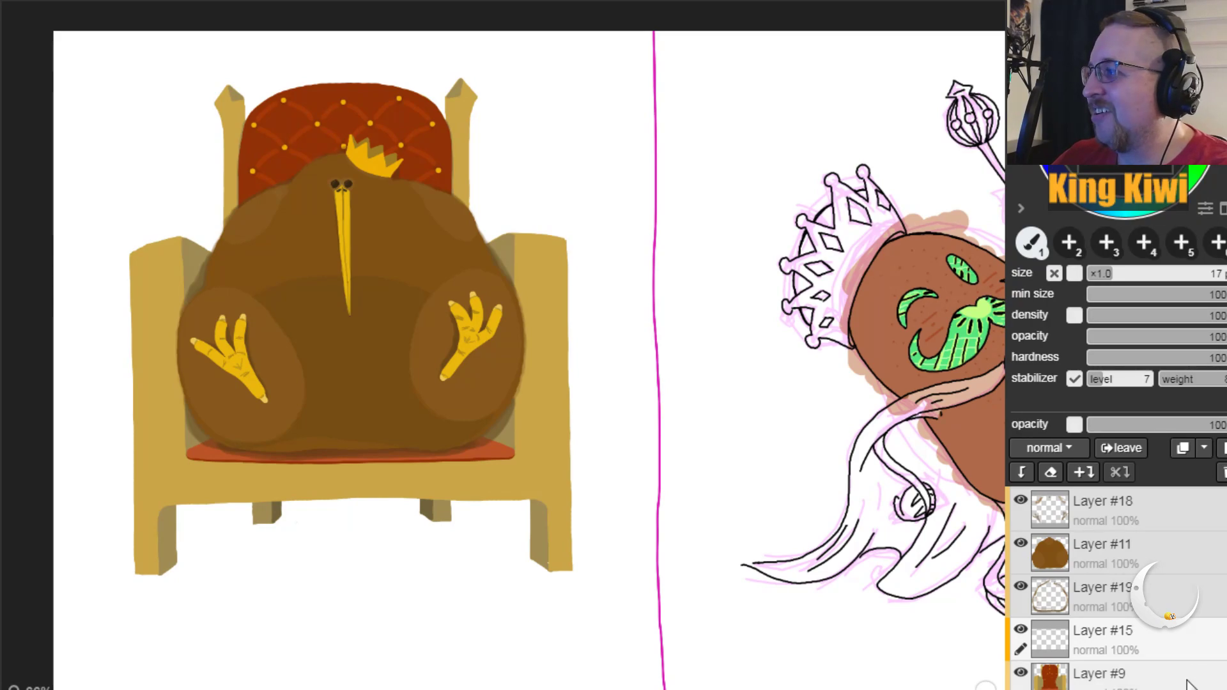
Step: Try a grey floor-shadow stroke past the left front leg directly on the throne's Layer #9
left_click(1165, 677)
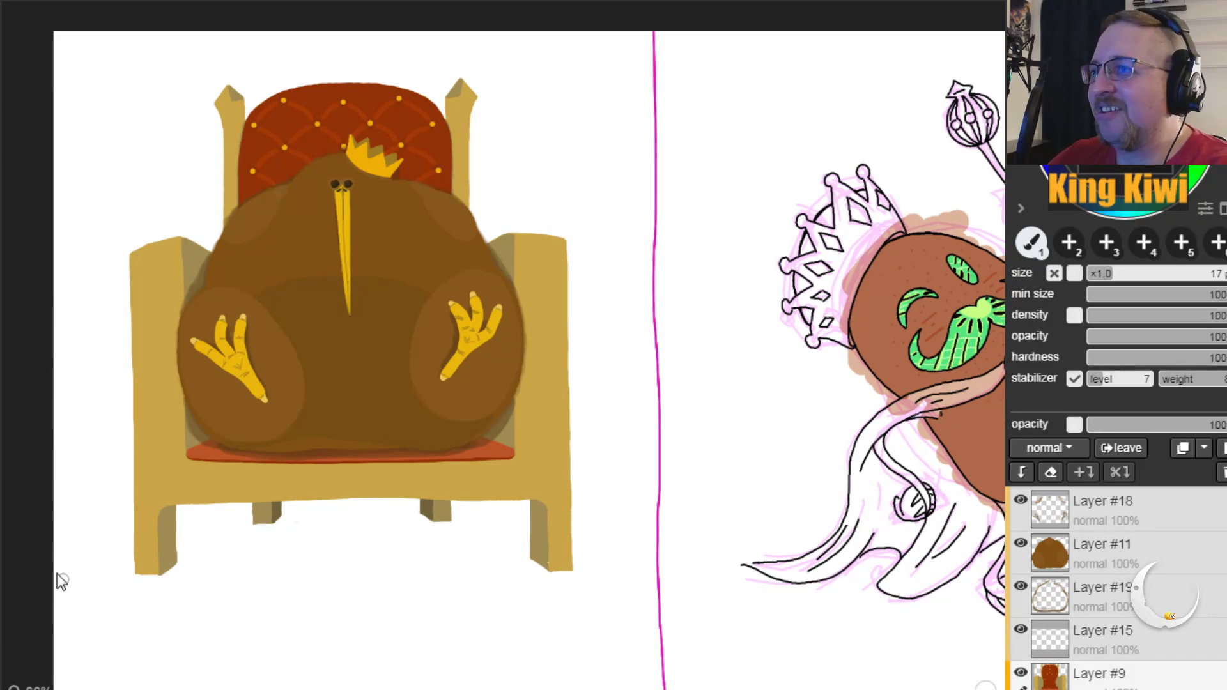
mouse_move(254, 533)
left_mouse_down()
mouse_move(96, 605)
mouse_move(236, 531)
mouse_move(157, 578)
left_mouse_up()
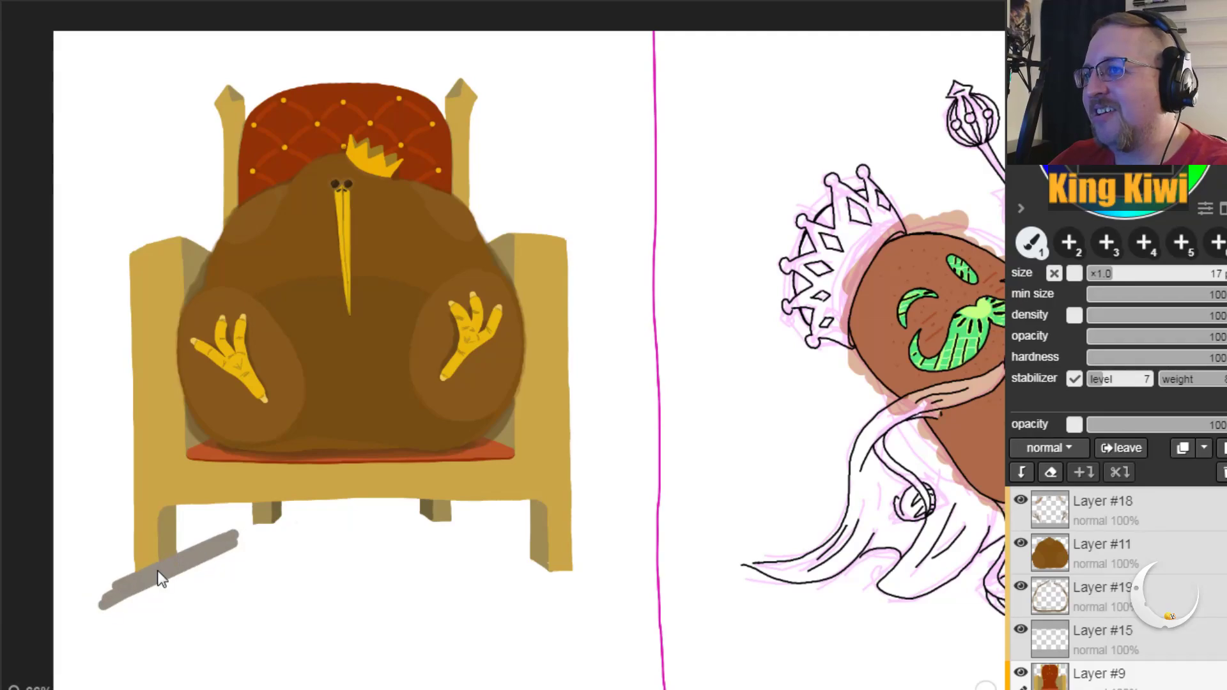
key("ctrl+z")
Step: Place Layer #15 beneath the throne's Layer #9 and paint a grey shadow edge past the left front leg and between the rear legs
left_click_drag(1184, 637, 1171, 667)
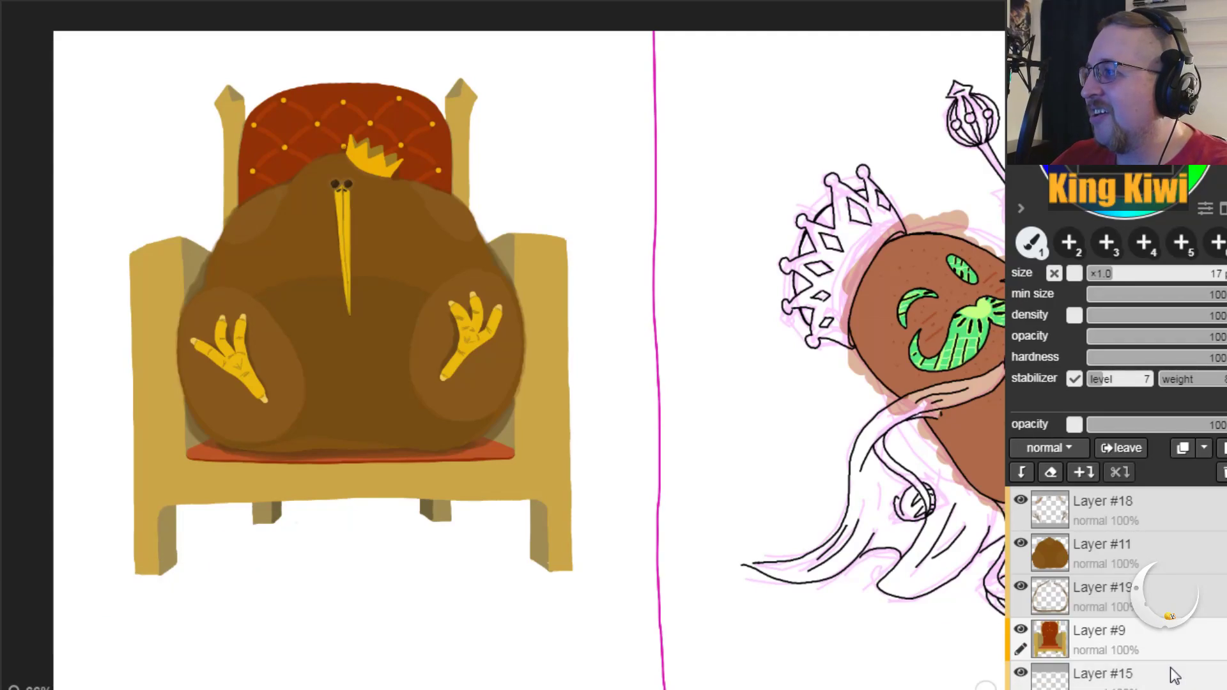
left_click(1164, 674)
mouse_move(103, 593)
left_mouse_down()
mouse_move(236, 529)
mouse_move(98, 586)
mouse_move(267, 512)
mouse_move(114, 574)
mouse_move(228, 520)
left_mouse_up()
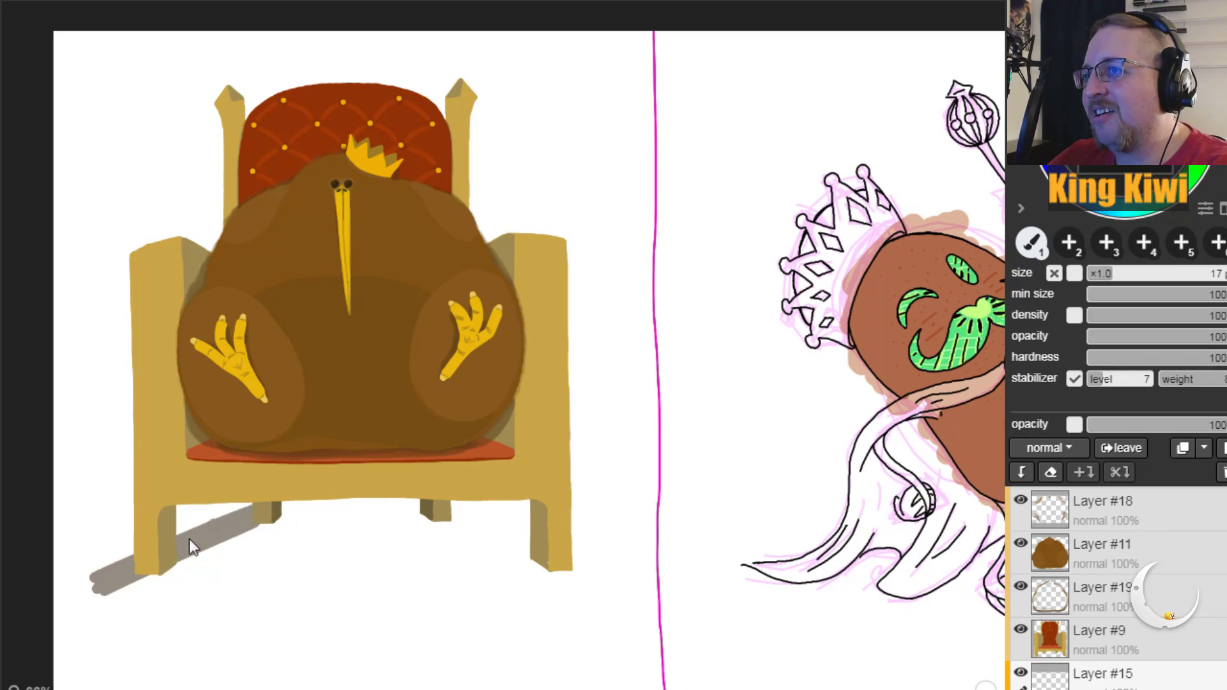
key("ctrl+z")
key("ctrl+z")
key("ctrl+z")
key("ctrl+z")
mouse_move(76, 608)
left_mouse_down()
mouse_move(251, 525)
mouse_move(67, 619)
mouse_move(243, 522)
mouse_move(440, 507)
mouse_move(287, 512)
mouse_move(394, 514)
left_mouse_up()
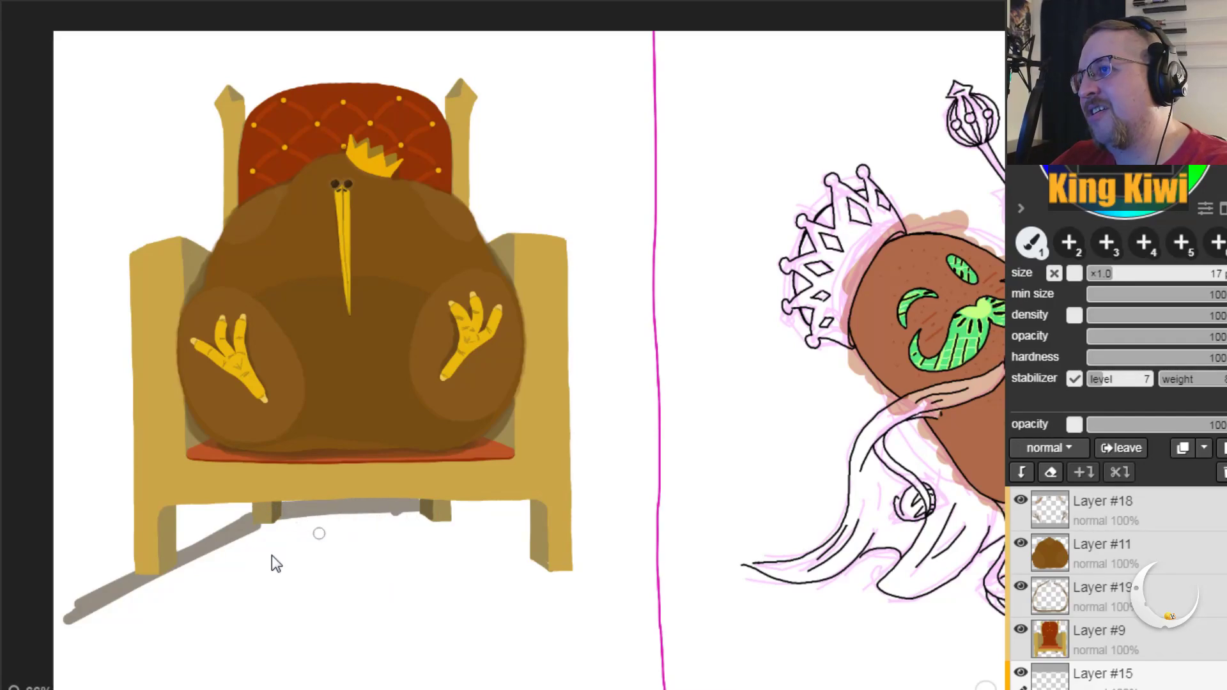
Step: Paint the grey shadow edge from the right rear leg diagonally out past the right front leg
left_click_drag(419, 510, 551, 579)
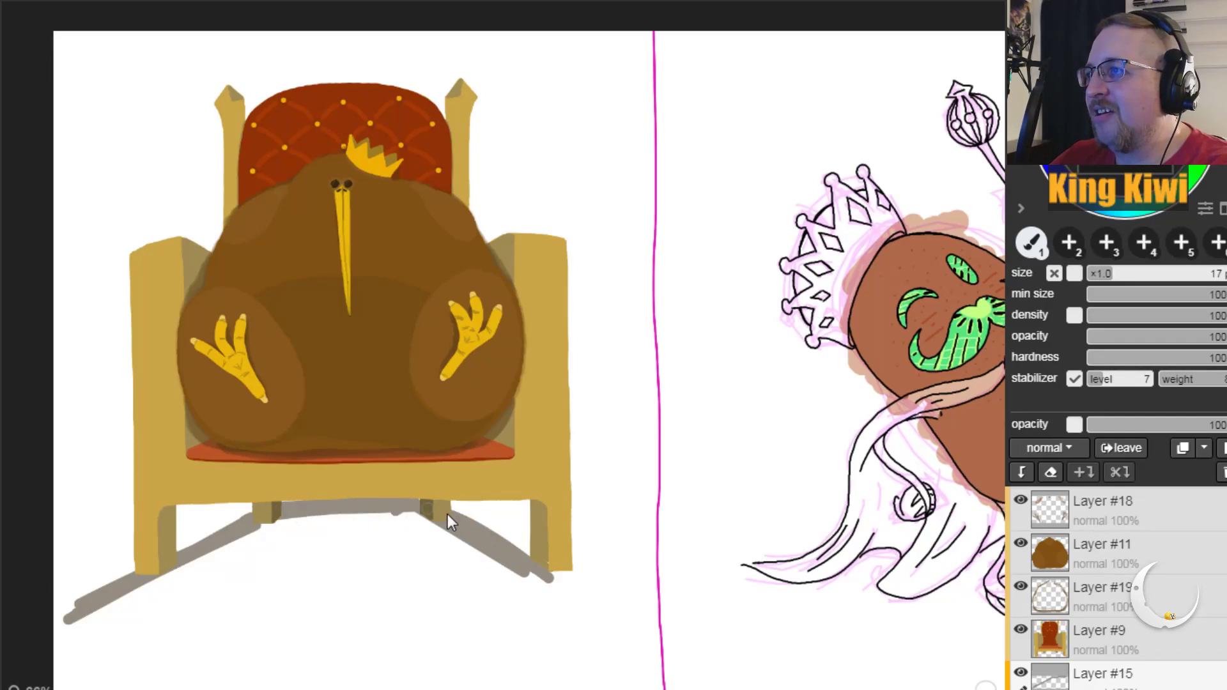
key("ctrl+z")
mouse_move(459, 519)
left_mouse_down()
mouse_move(568, 589)
mouse_move(434, 519)
mouse_move(549, 560)
mouse_move(461, 509)
mouse_move(578, 584)
left_mouse_up()
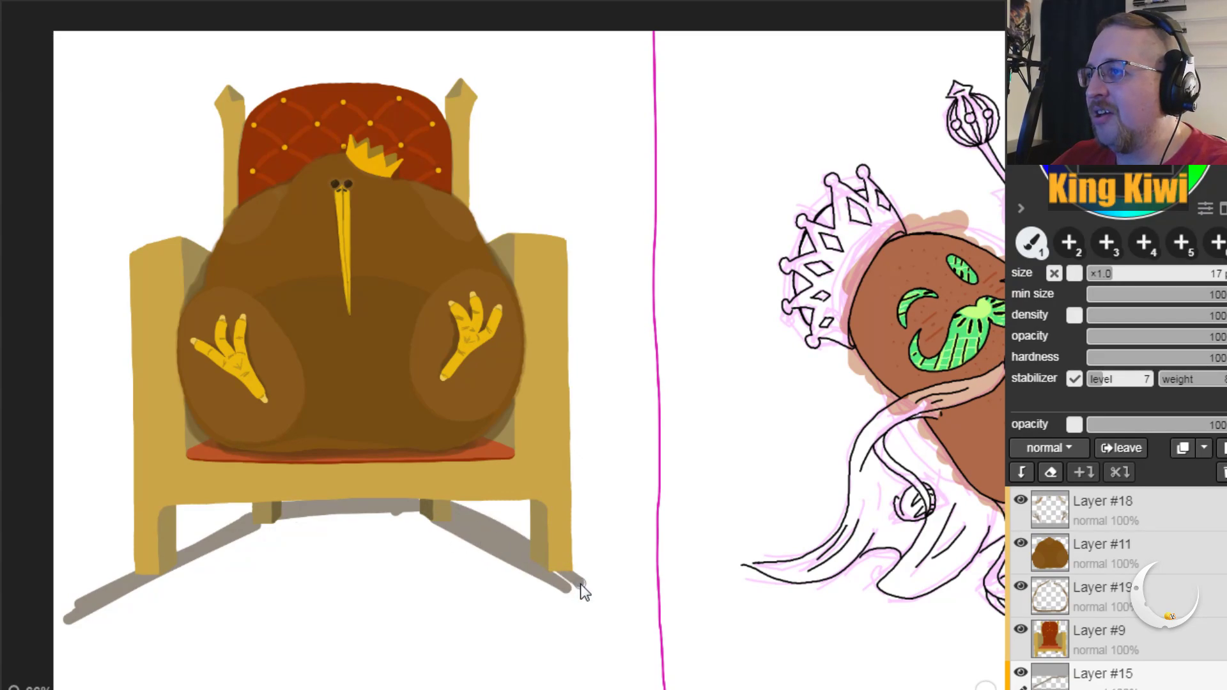
key("ctrl+z")
key("ctrl+z")
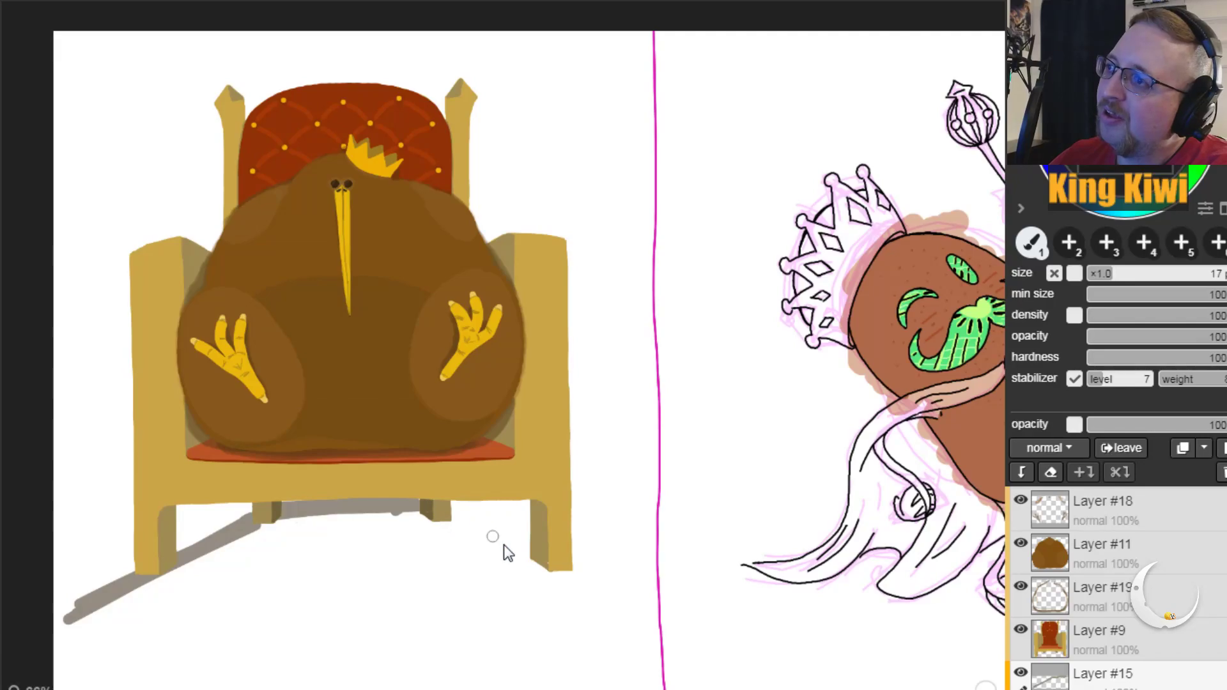
key("ctrl+z")
left_click_drag(454, 521, 576, 589)
key("ctrl+z")
key("ctrl+z")
left_click_drag(450, 522, 561, 583)
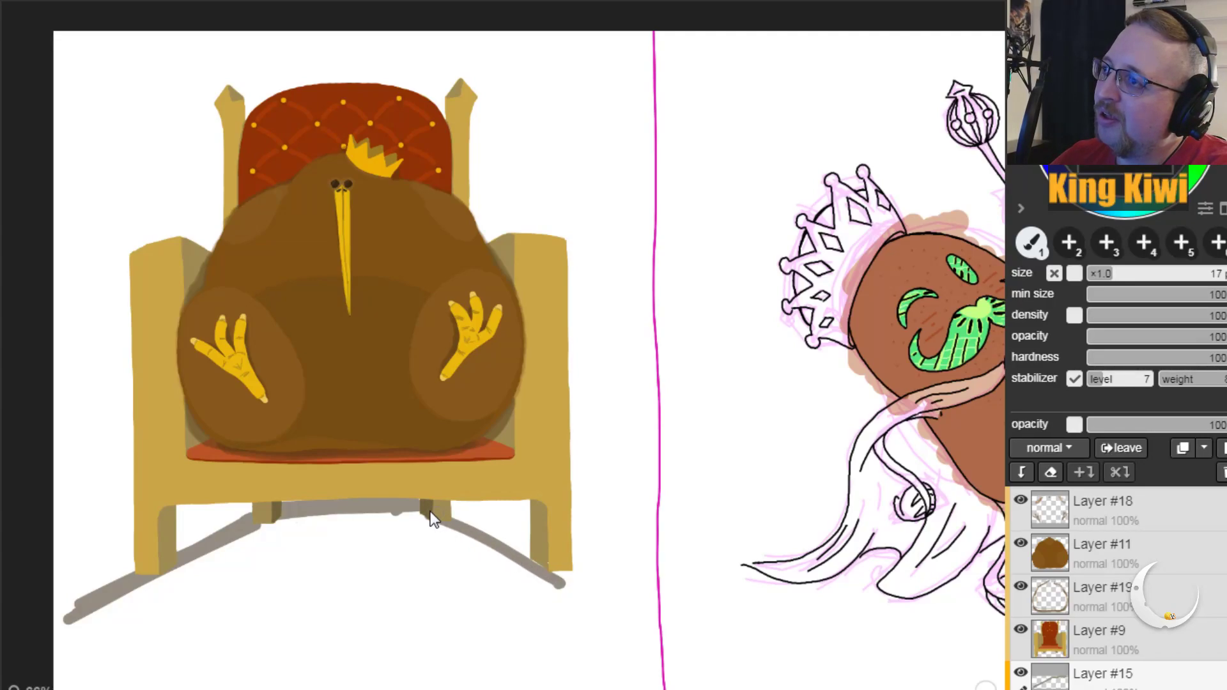
left_click_drag(467, 521, 593, 593)
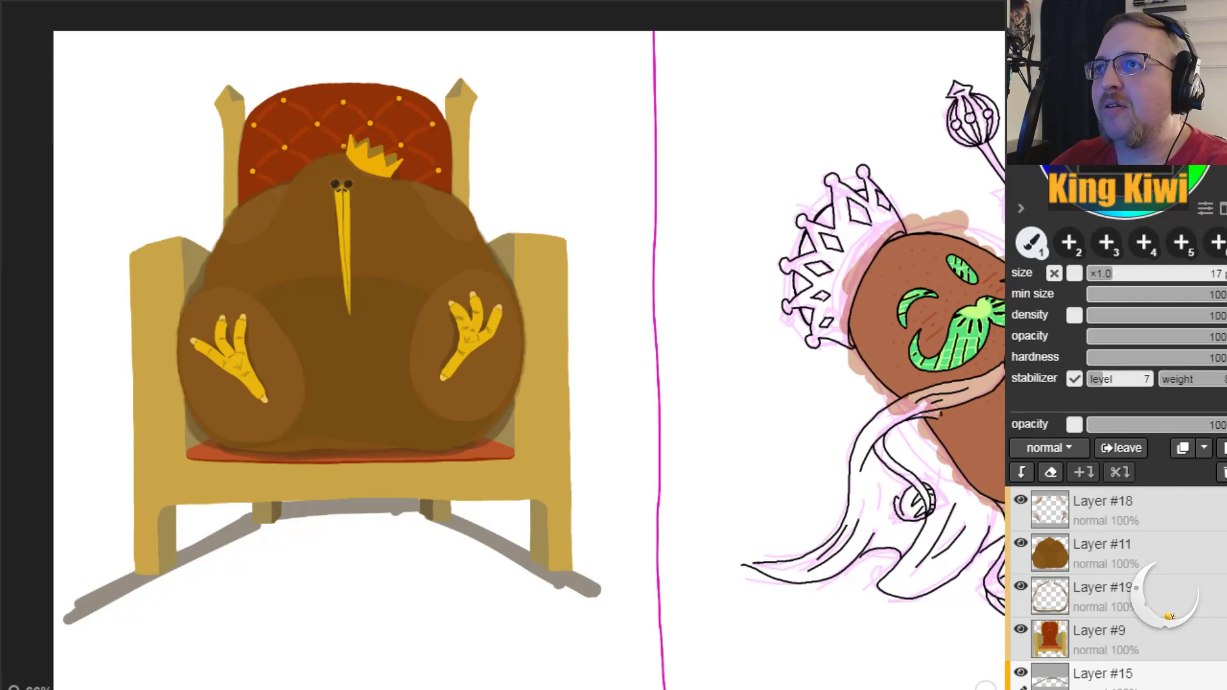
Step: Erase the upper part of the grey shadow between the throne's rear legs with a 21 px eraser
key("e")
left_click(1121, 276)
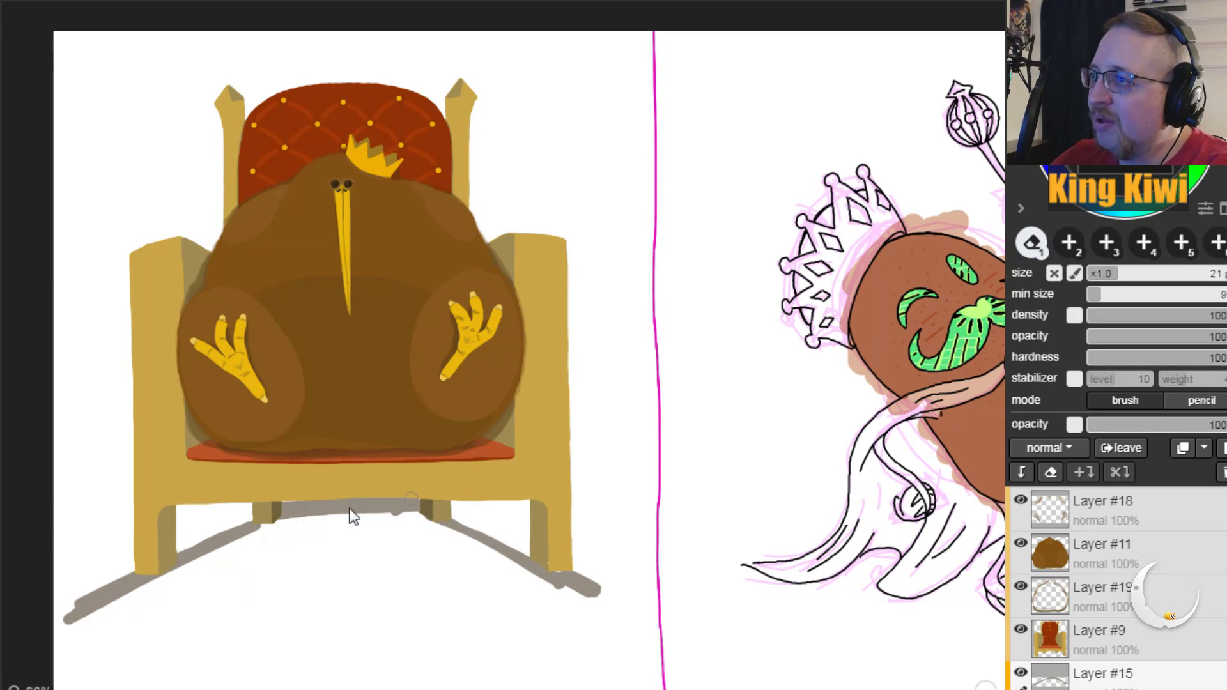
mouse_move(271, 504)
left_mouse_down()
mouse_move(427, 505)
mouse_move(290, 508)
left_mouse_up()
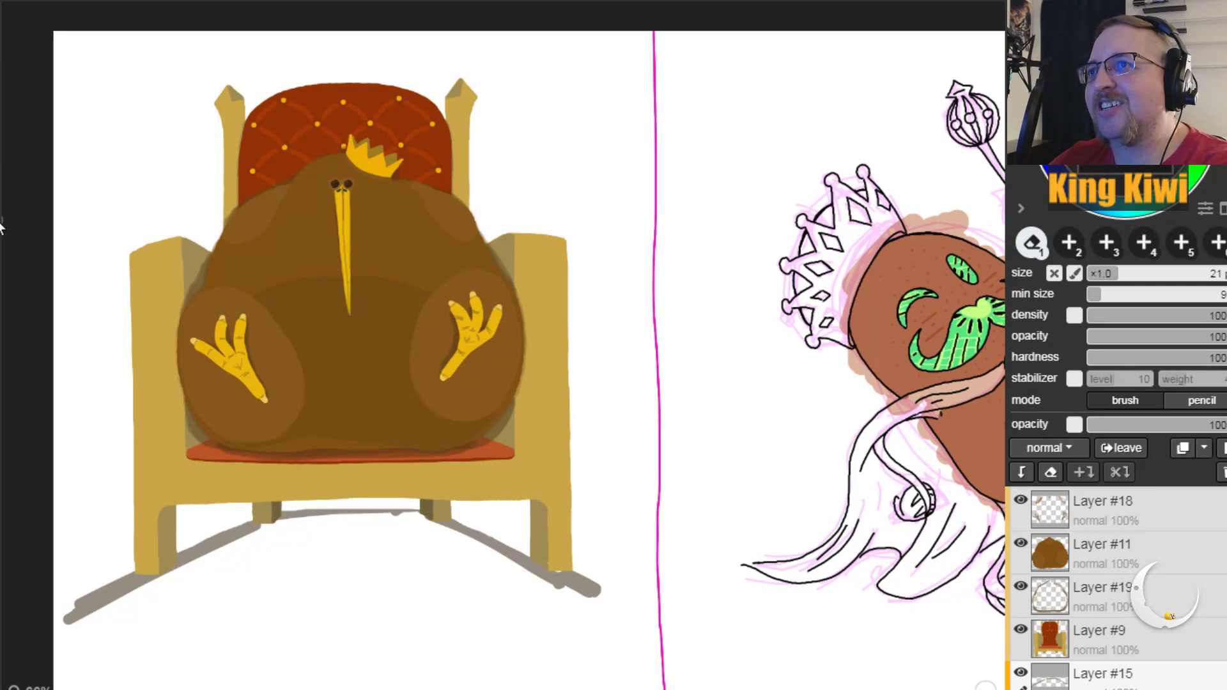
Step: Thicken the grey shadow band behind and beneath the throne's legs with a 44 px brush
key("b")
left_click_drag(232, 562, 183, 589)
left_click(1154, 275)
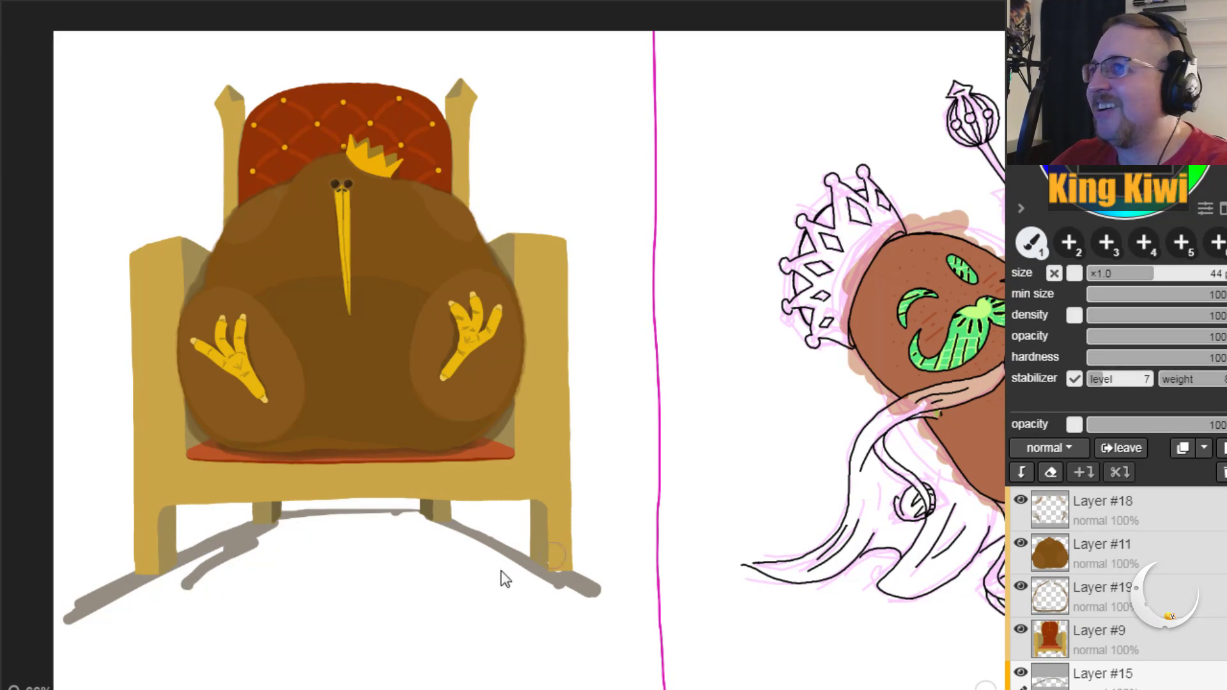
mouse_move(83, 630)
left_mouse_down()
mouse_move(285, 532)
mouse_move(429, 533)
left_mouse_up()
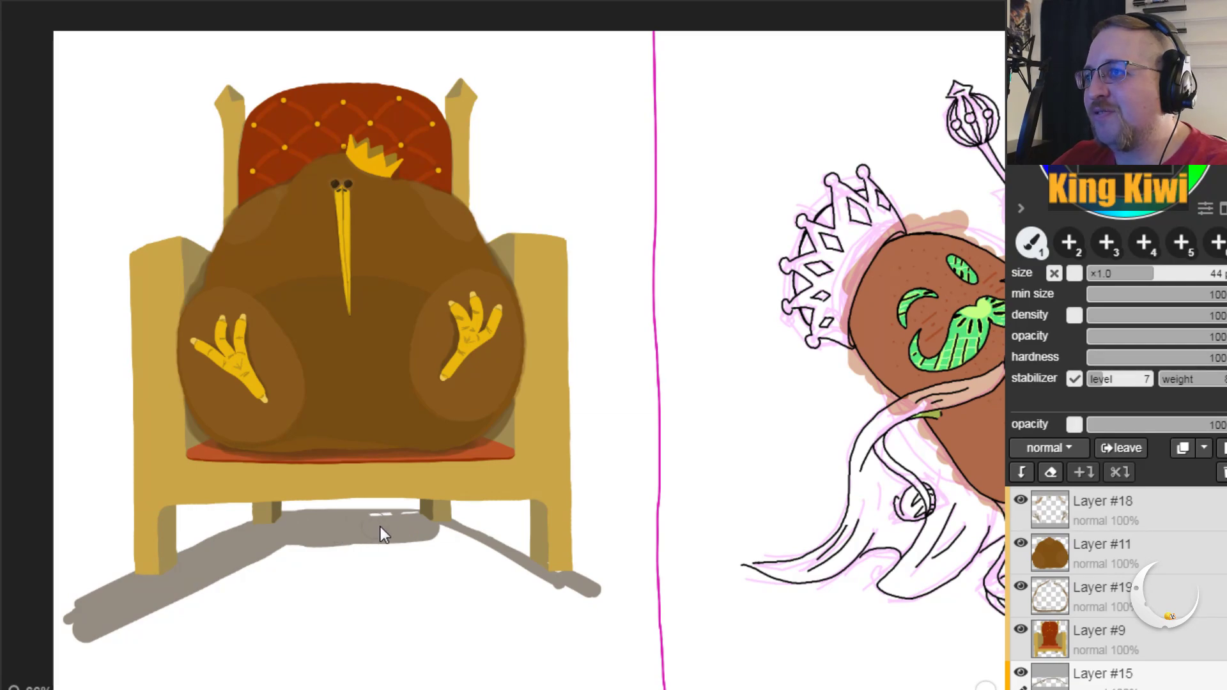
mouse_move(426, 526)
left_mouse_down()
mouse_move(572, 590)
mouse_move(511, 594)
left_mouse_up()
Step: Extend the grey shadow to the magenta divider line and fill the floor beneath and in front of the throne
mouse_move(274, 575)
left_mouse_down()
mouse_move(203, 603)
mouse_move(307, 560)
mouse_move(265, 598)
mouse_move(239, 590)
mouse_move(325, 533)
mouse_move(323, 633)
mouse_move(334, 542)
mouse_move(367, 610)
mouse_move(352, 629)
mouse_move(328, 553)
left_mouse_up()
mouse_move(343, 542)
left_mouse_down()
mouse_move(408, 633)
mouse_move(387, 534)
mouse_move(431, 564)
mouse_move(442, 605)
mouse_move(431, 621)
mouse_move(408, 562)
mouse_move(435, 540)
mouse_move(535, 593)
mouse_move(547, 623)
mouse_move(455, 563)
mouse_move(574, 608)
left_mouse_up()
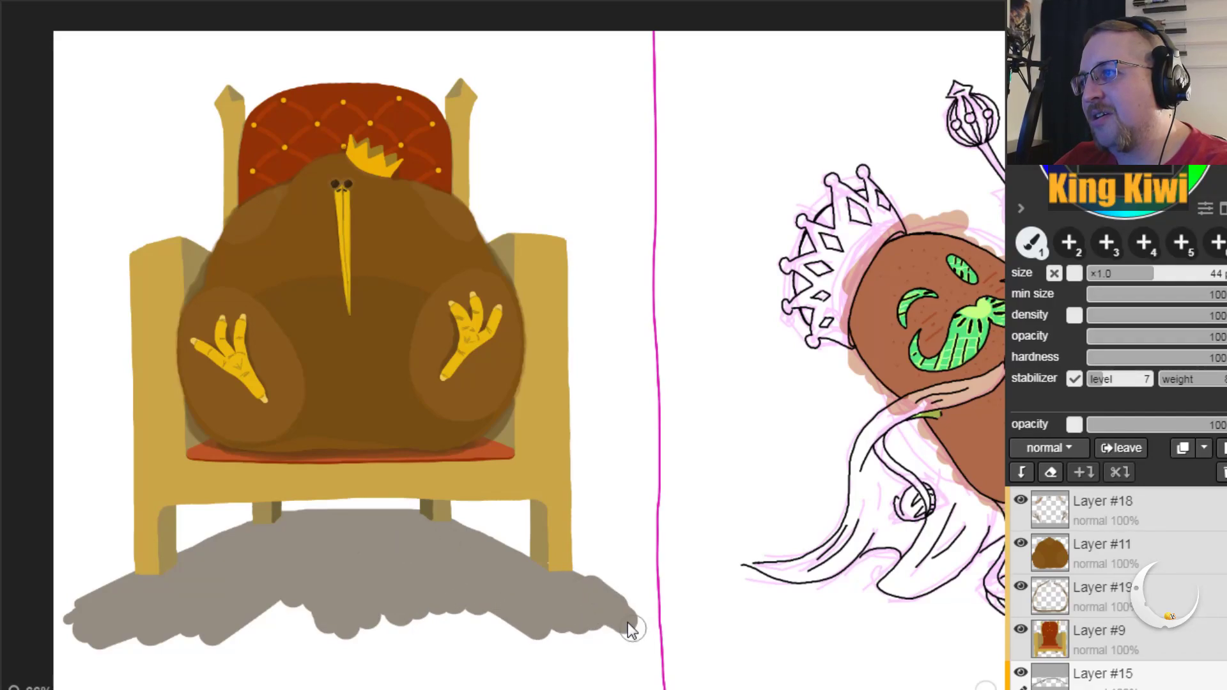
key("ctrl+z")
left_click_drag(572, 583, 657, 632)
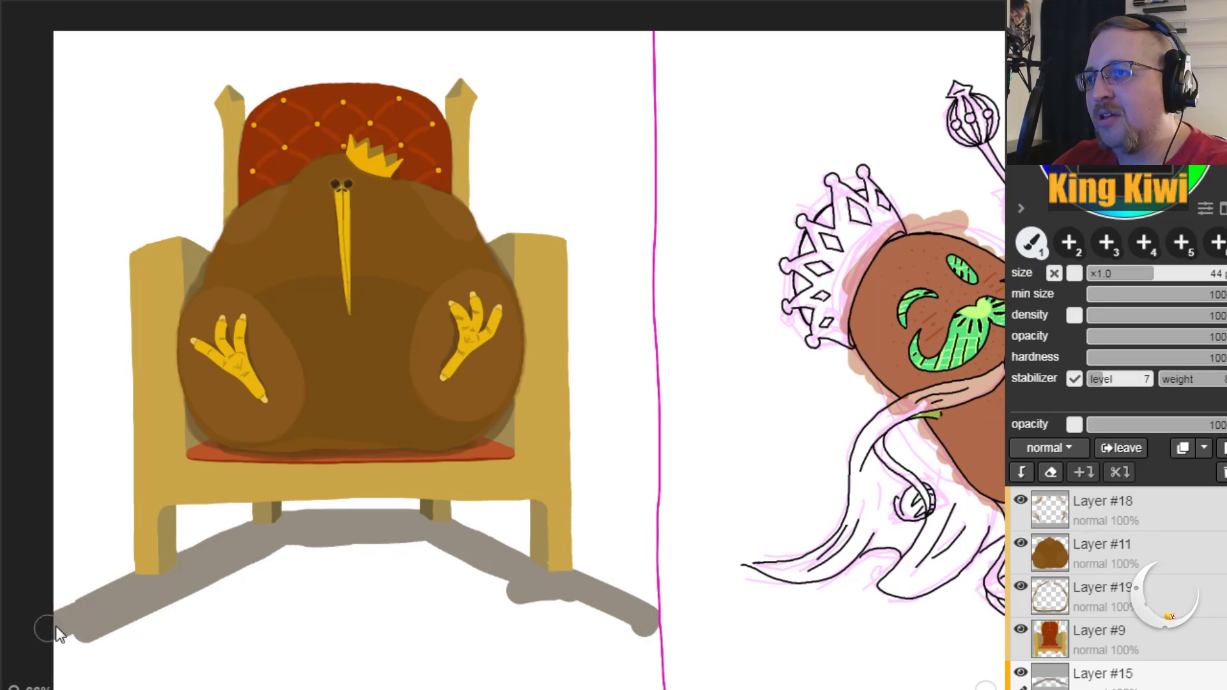
mouse_move(72, 639)
left_mouse_down()
mouse_move(114, 665)
mouse_move(253, 562)
mouse_move(238, 569)
mouse_move(219, 587)
mouse_move(292, 549)
mouse_move(140, 689)
mouse_move(261, 588)
mouse_move(232, 638)
mouse_move(319, 547)
mouse_move(233, 689)
mouse_move(286, 668)
mouse_move(340, 559)
mouse_move(319, 663)
mouse_move(356, 555)
mouse_move(359, 675)
mouse_move(372, 670)
mouse_move(363, 545)
mouse_move(362, 618)
mouse_move(383, 677)
mouse_move(423, 688)
mouse_move(419, 627)
mouse_move(438, 648)
mouse_move(456, 642)
mouse_move(385, 555)
left_mouse_up()
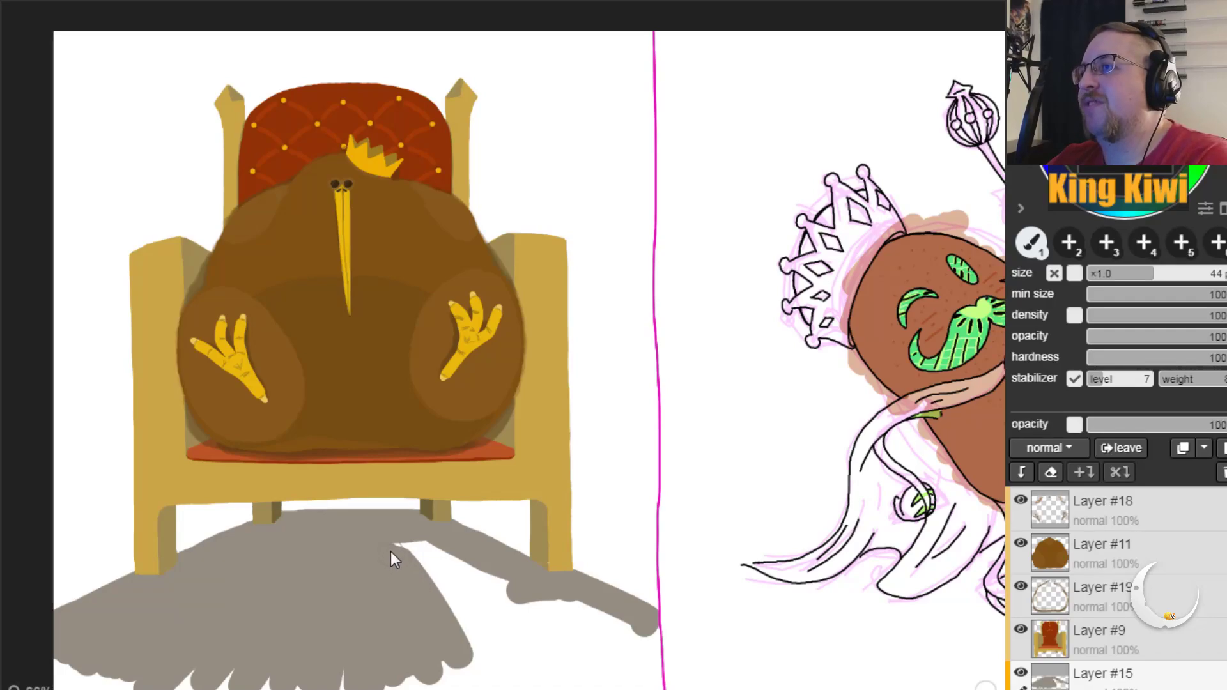
mouse_move(434, 602)
left_mouse_down()
mouse_move(520, 650)
mouse_move(566, 638)
mouse_move(437, 546)
mouse_move(532, 593)
mouse_move(435, 545)
mouse_move(621, 632)
mouse_move(569, 634)
mouse_move(498, 593)
mouse_move(503, 612)
mouse_move(449, 621)
mouse_move(437, 671)
mouse_move(454, 671)
mouse_move(466, 623)
mouse_move(499, 622)
left_mouse_up()
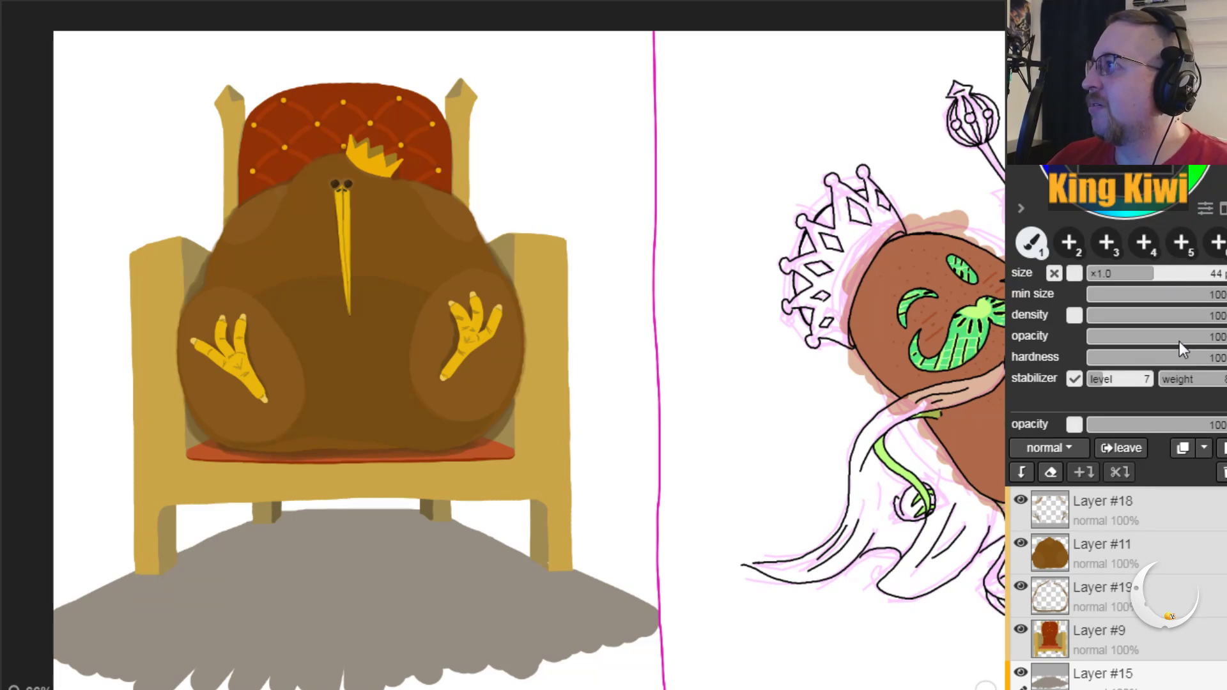
Step: Set the brush to density 60, opacity 45 and hardness 21, and paint a soft dark shadow between the left legs
left_click(1179, 315)
left_click(1150, 338)
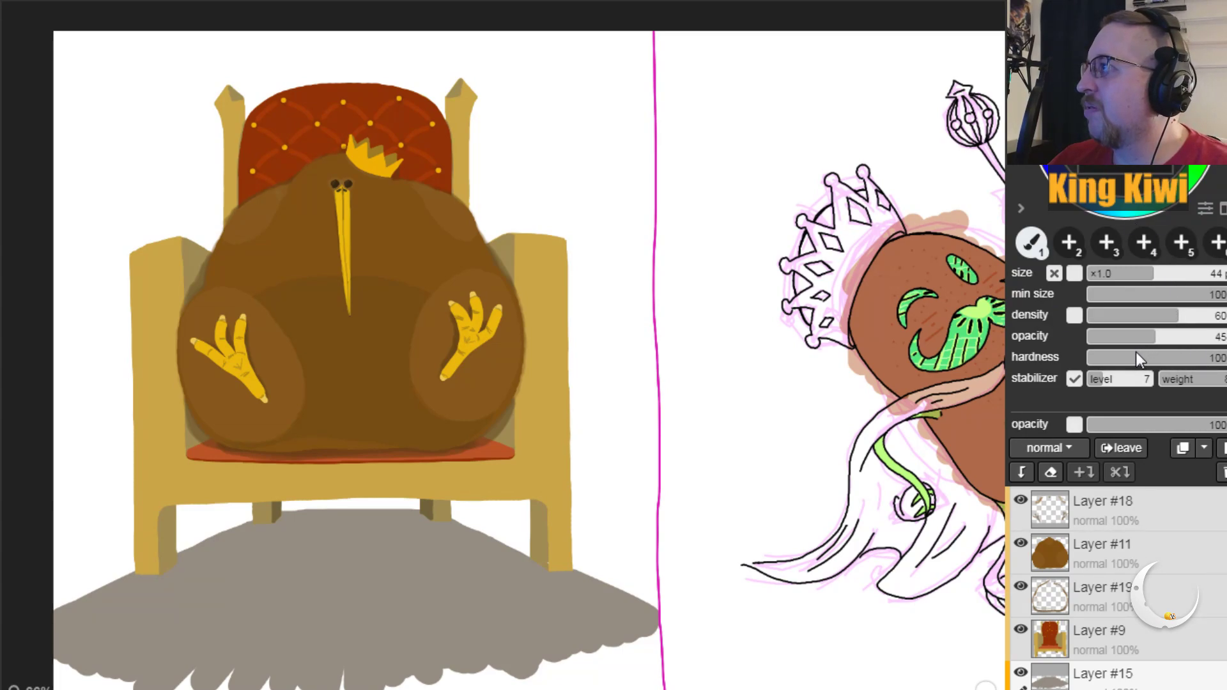
left_click(1117, 357)
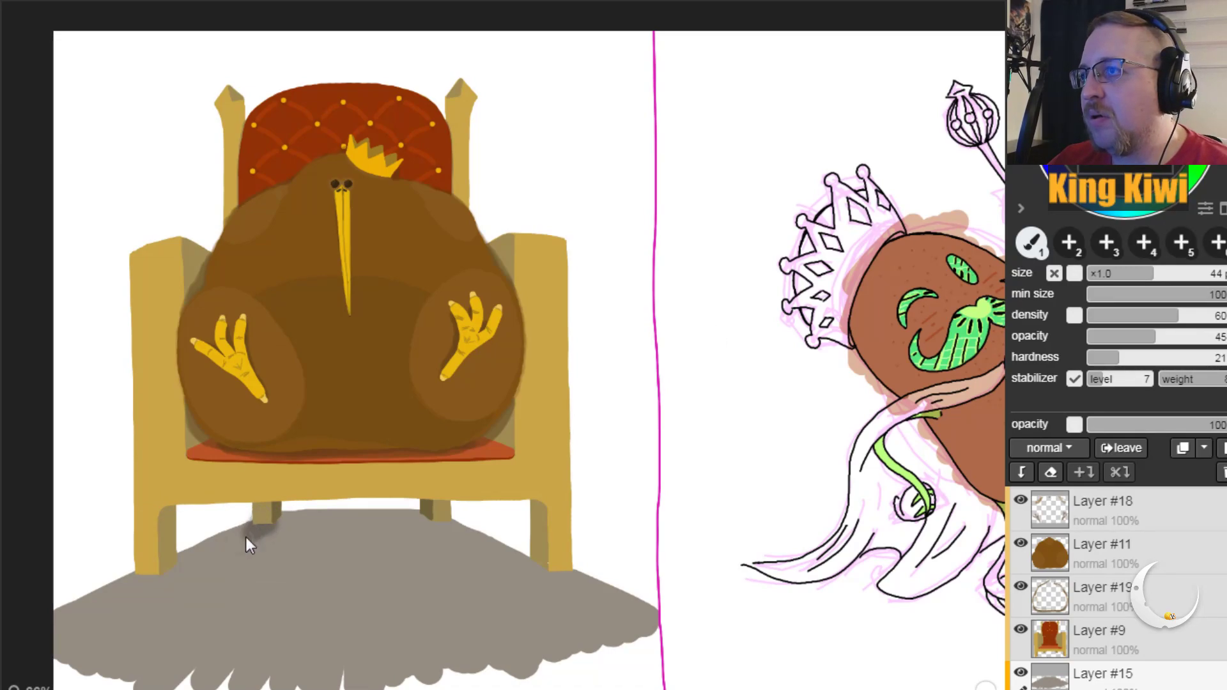
left_click_drag(259, 536, 254, 543)
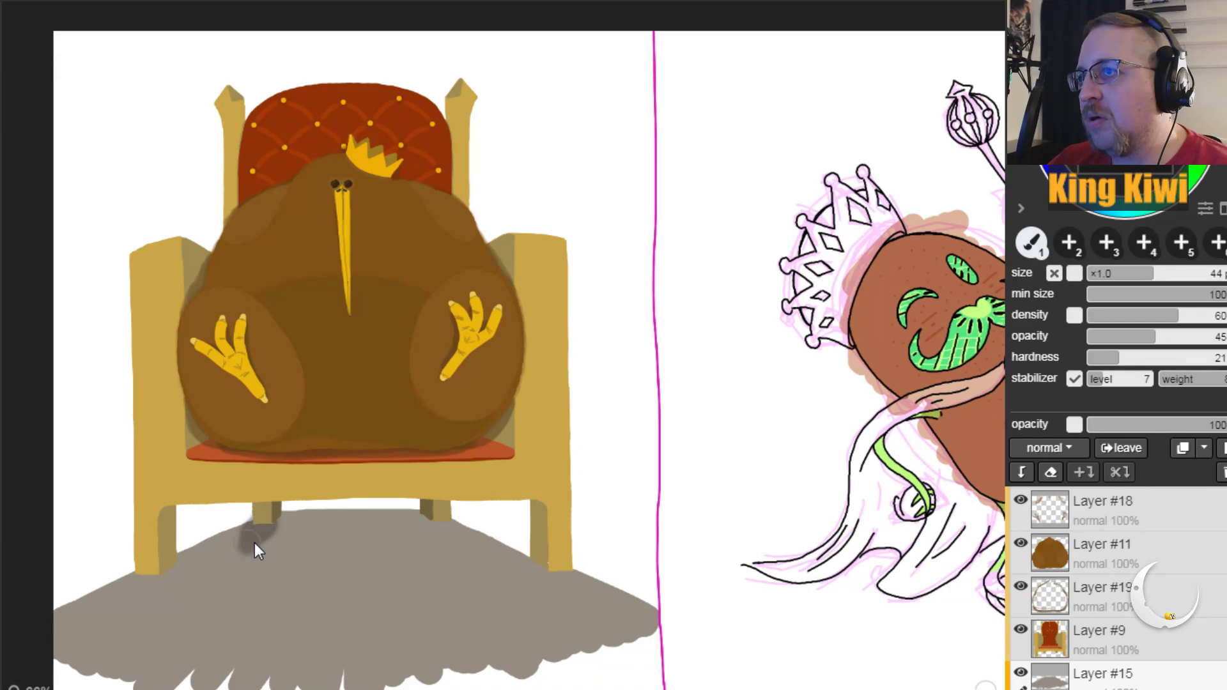
key("ctrl+z")
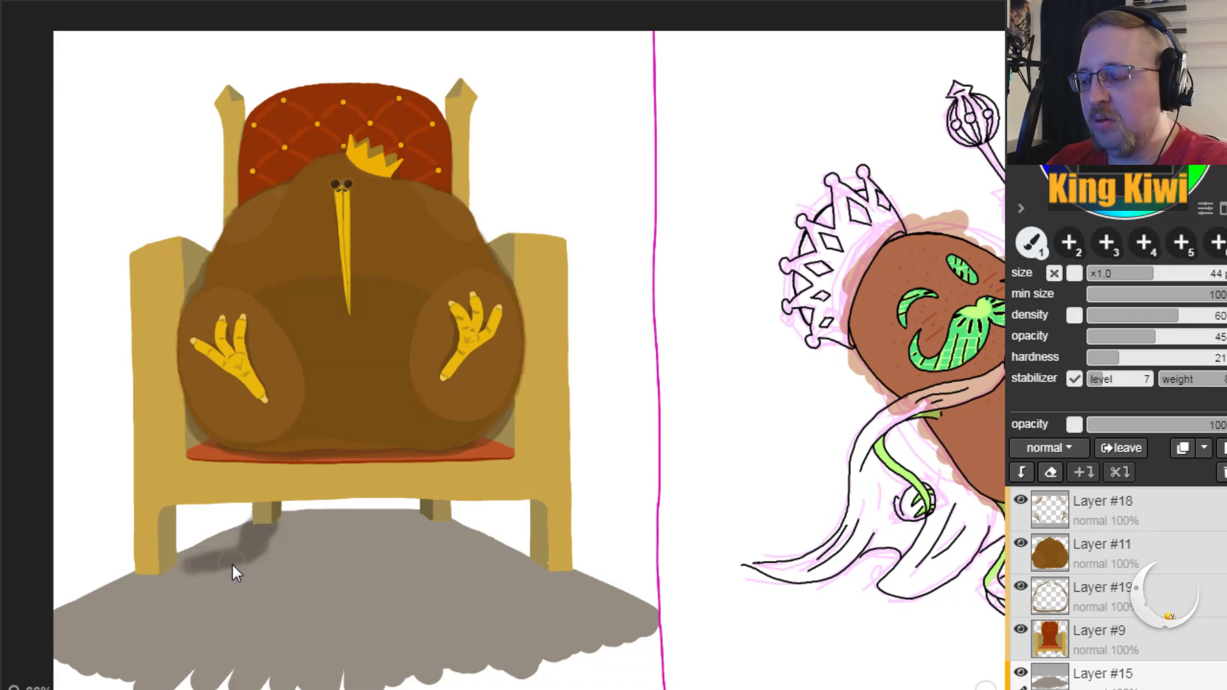
key("ctrl+z")
left_click_drag(165, 566, 251, 528)
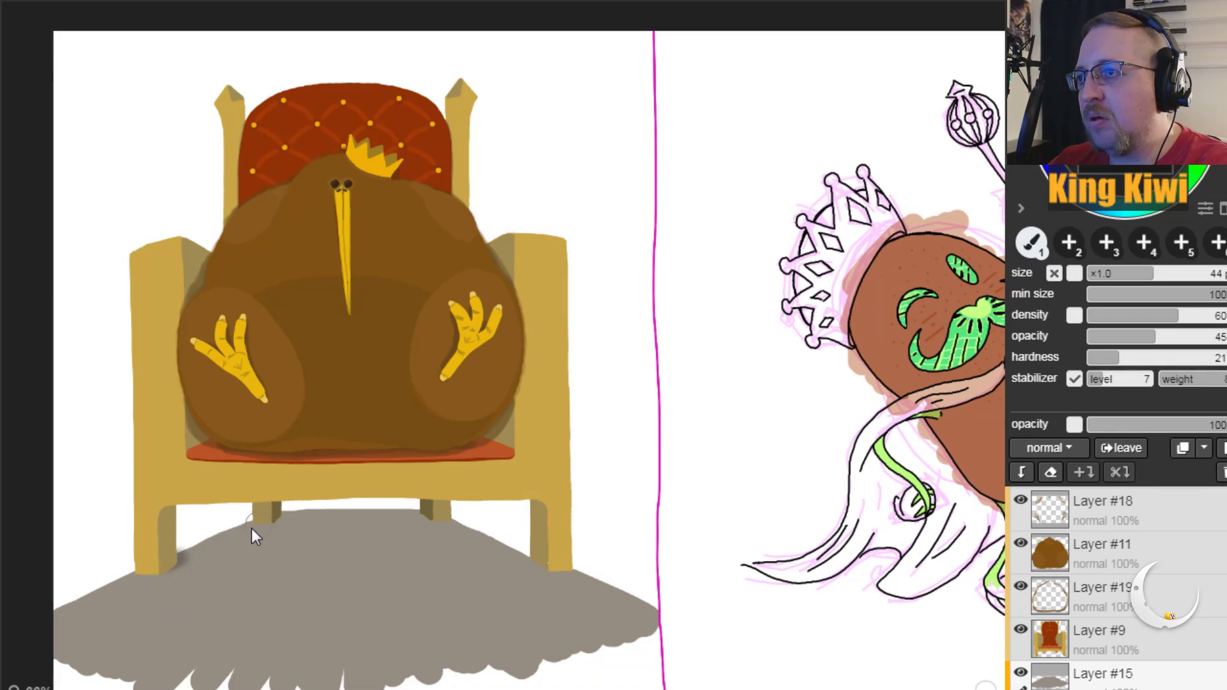
left_click_drag(174, 561, 255, 530)
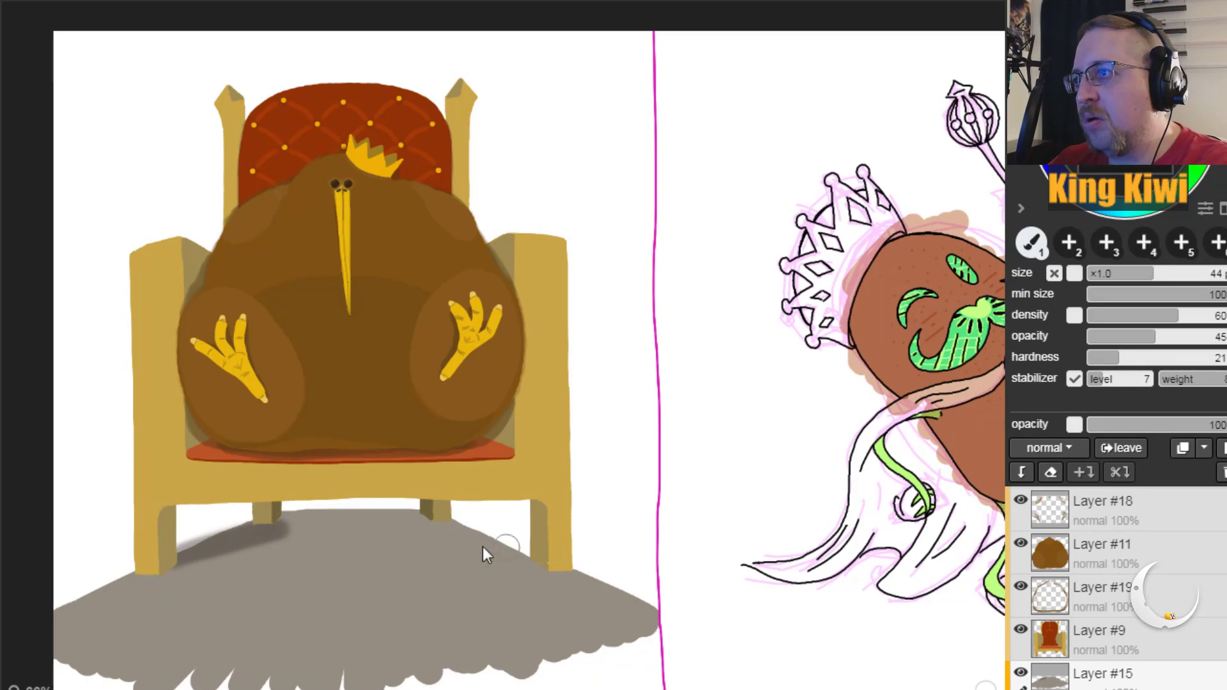
Step: Paint soft dark shadows between the right legs and across the floor between the throne's rear legs
mouse_move(531, 562)
left_mouse_down()
mouse_move(415, 529)
mouse_move(515, 565)
mouse_move(499, 580)
mouse_move(548, 566)
mouse_move(412, 530)
mouse_move(557, 567)
mouse_move(427, 528)
left_mouse_up()
key("ctrl+z")
left_click_drag(147, 570, 224, 556)
left_click_drag(424, 525, 536, 566)
mouse_move(261, 540)
left_mouse_down()
mouse_move(413, 537)
mouse_move(287, 542)
mouse_move(325, 548)
mouse_move(358, 532)
left_mouse_up()
mouse_move(238, 541)
left_mouse_down()
mouse_move(452, 532)
mouse_move(258, 534)
mouse_move(448, 533)
mouse_move(308, 529)
mouse_move(412, 523)
mouse_move(364, 508)
mouse_move(370, 519)
mouse_move(423, 505)
left_mouse_up()
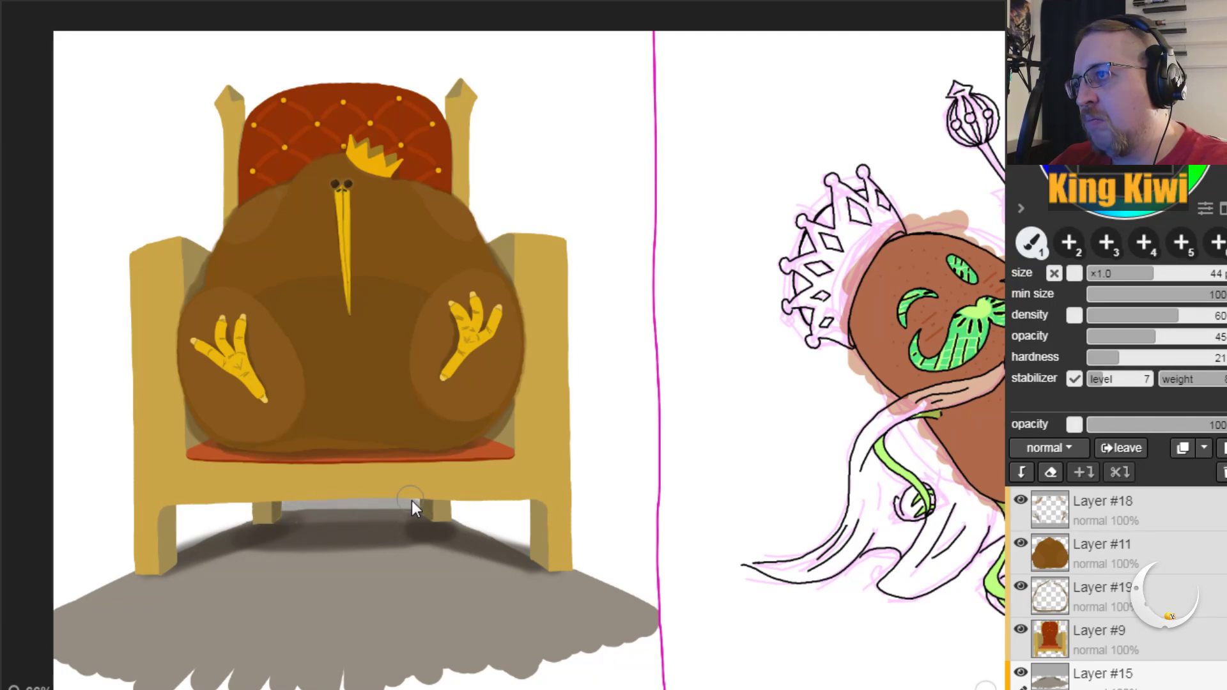
Step: Deepen the dark shadow under the seat around and between the throne's rear legs with further soft strokes
left_click_drag(366, 534, 266, 541)
left_click_drag(446, 537, 251, 542)
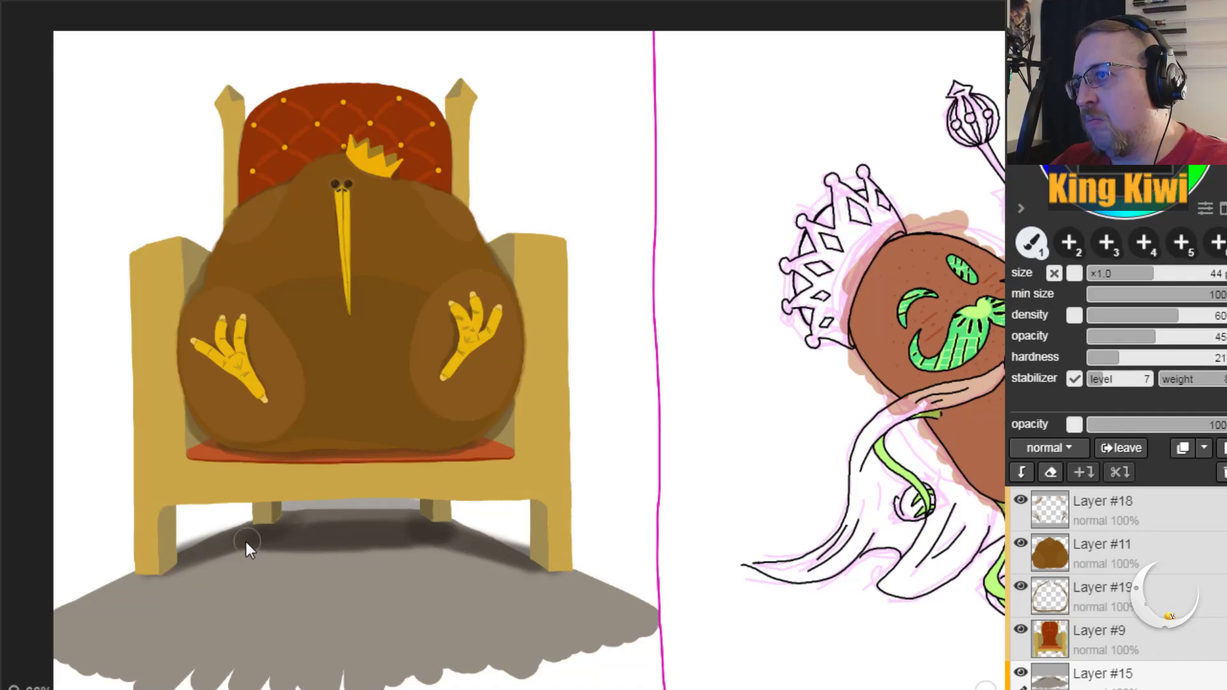
mouse_move(346, 512)
left_mouse_down()
mouse_move(384, 508)
mouse_move(292, 513)
left_mouse_up()
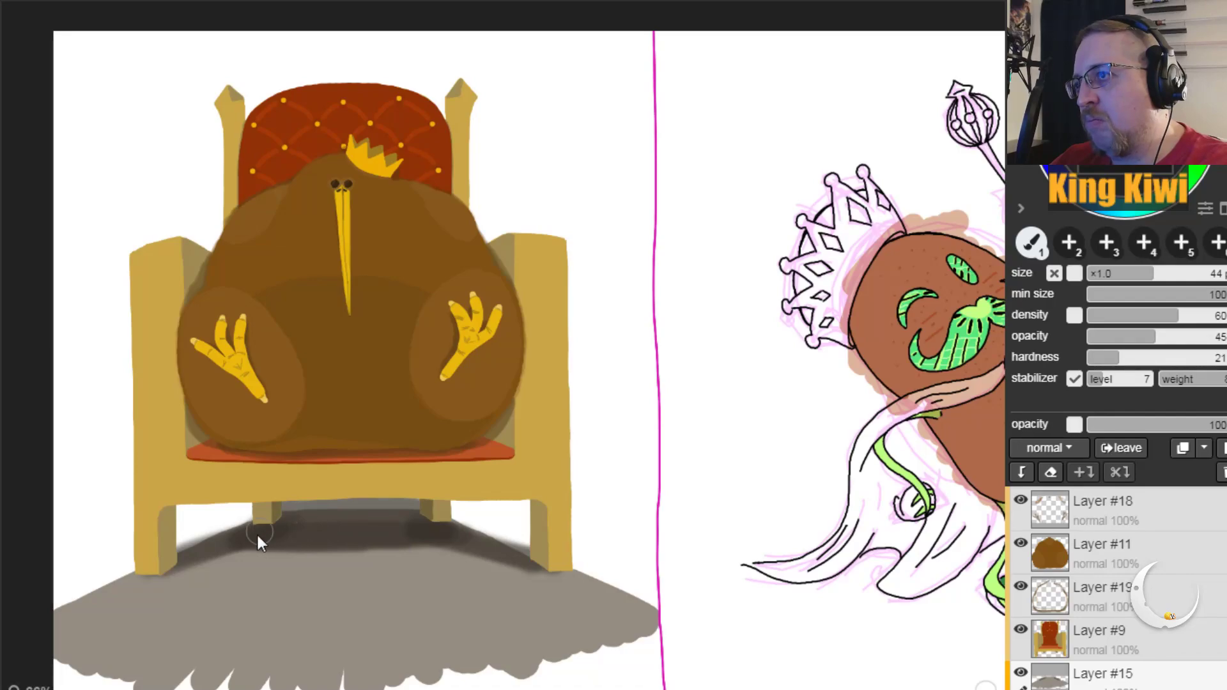
mouse_move(451, 535)
left_mouse_down()
mouse_move(281, 511)
mouse_move(411, 514)
left_mouse_up()
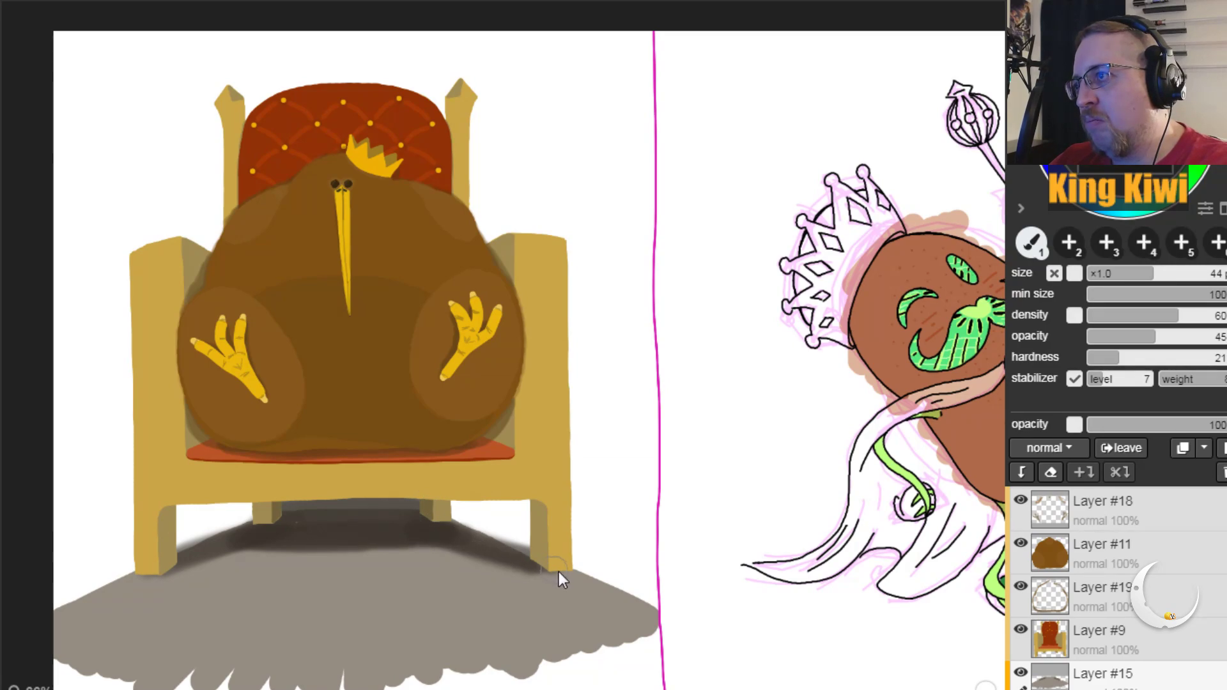
key("ctrl+z")
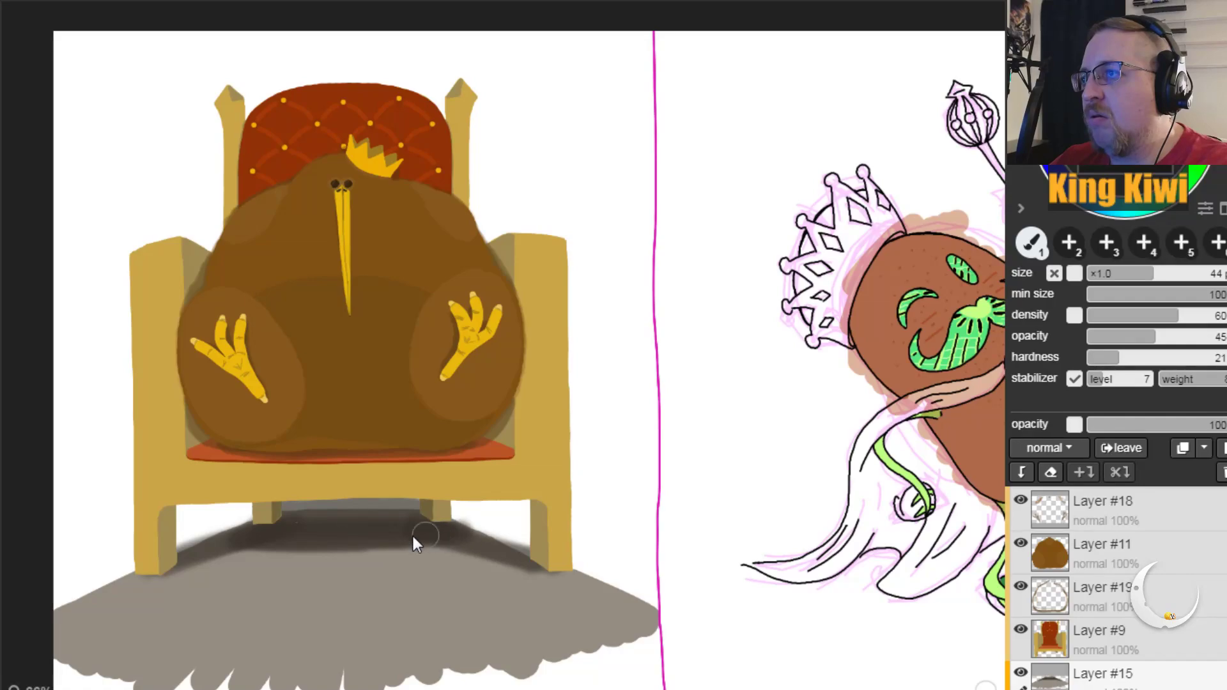
mouse_move(319, 531)
left_mouse_down()
mouse_move(418, 513)
mouse_move(261, 499)
left_mouse_up()
left_click_drag(423, 512, 325, 519)
mouse_move(427, 541)
left_mouse_down()
mouse_move(302, 513)
mouse_move(403, 515)
mouse_move(292, 509)
mouse_move(376, 509)
mouse_move(290, 526)
mouse_move(349, 547)
left_mouse_up()
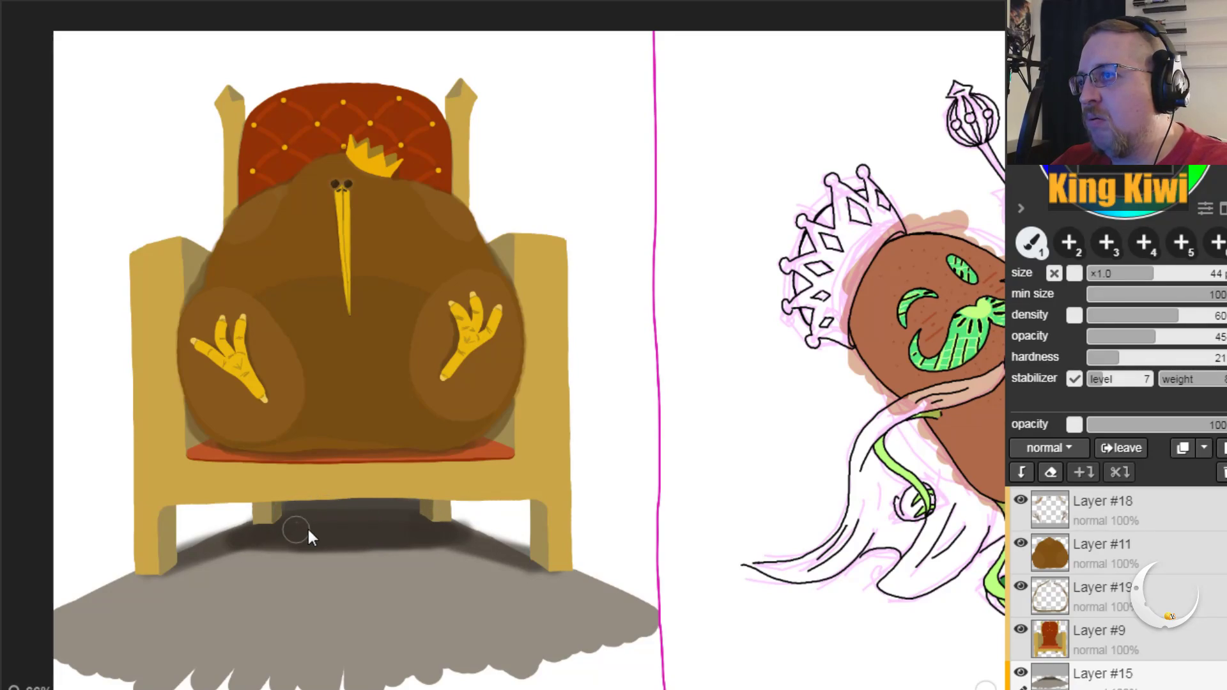
Step: Extend the soft dark shadow under the seat toward the throne's front legs on both sides
mouse_move(449, 535)
left_mouse_down()
mouse_move(529, 559)
mouse_move(504, 555)
left_mouse_up()
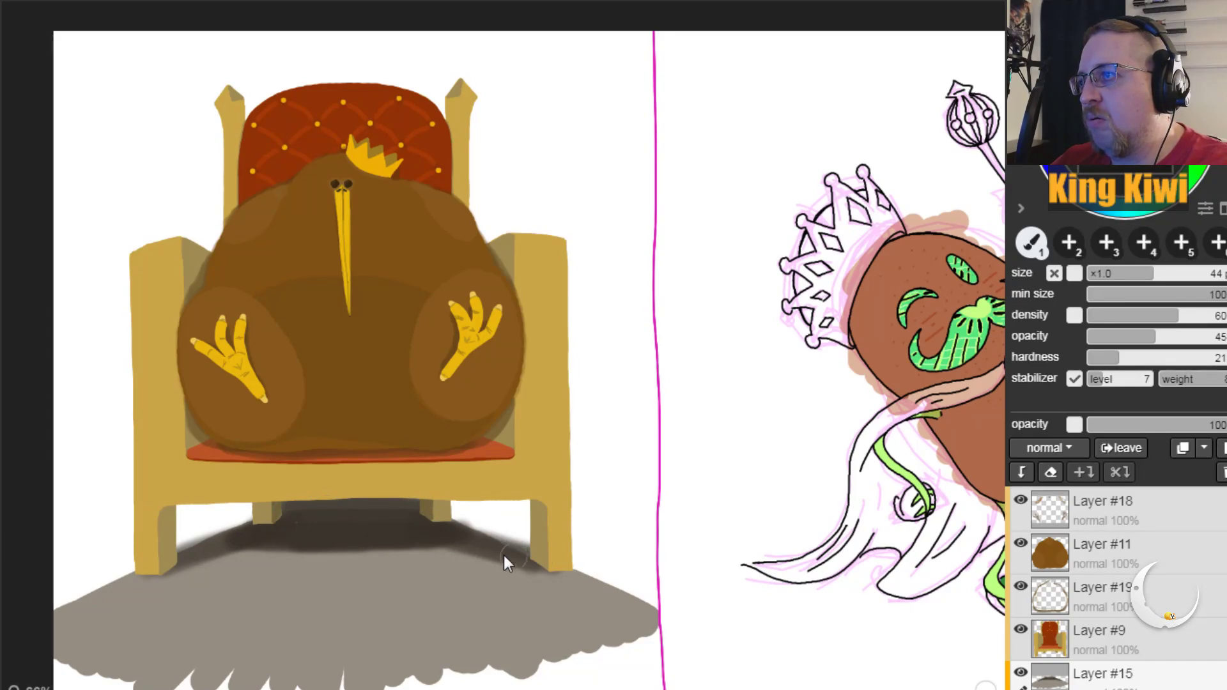
left_click_drag(262, 527, 162, 534)
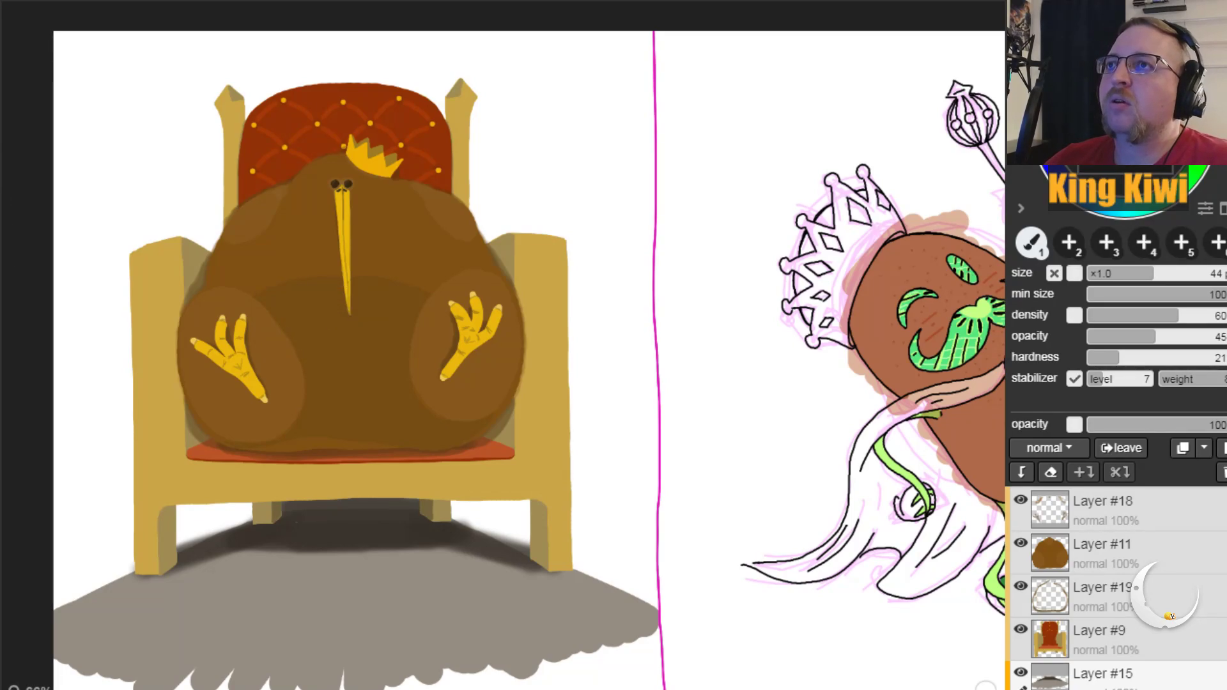
Step: Sample the floor's grey, set brush opacity and hardness to 100, and fill the ragged lower edge of the floor across to the magenta divider
key("i")
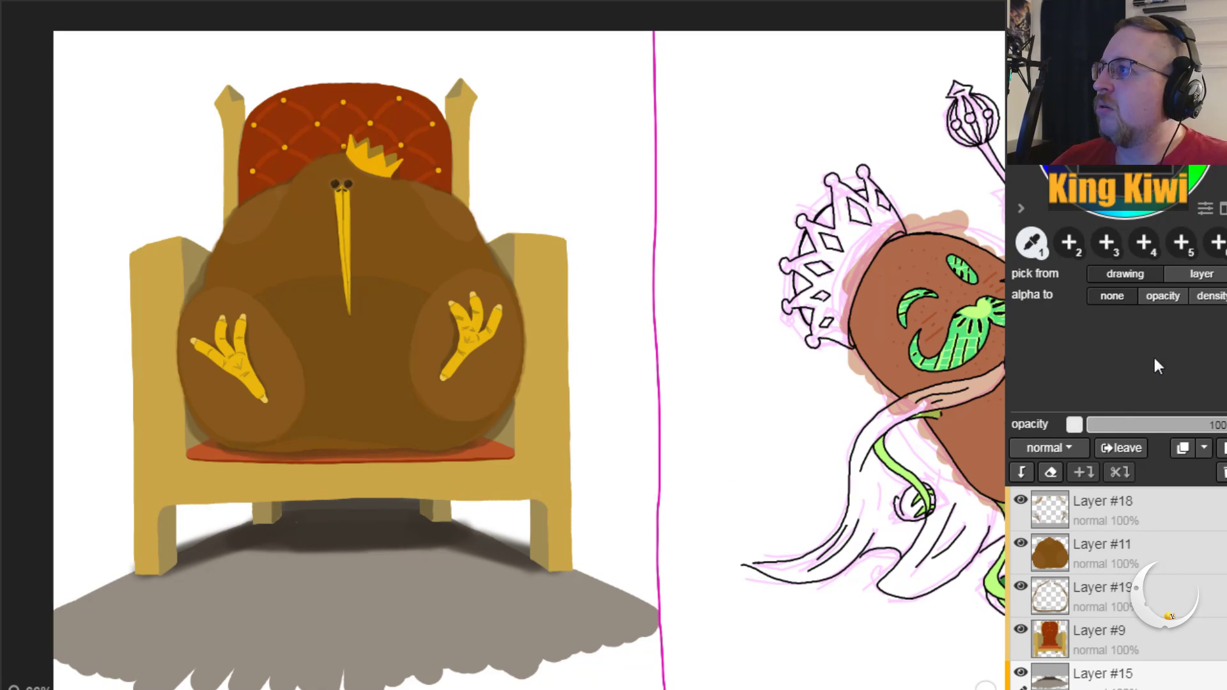
key("b")
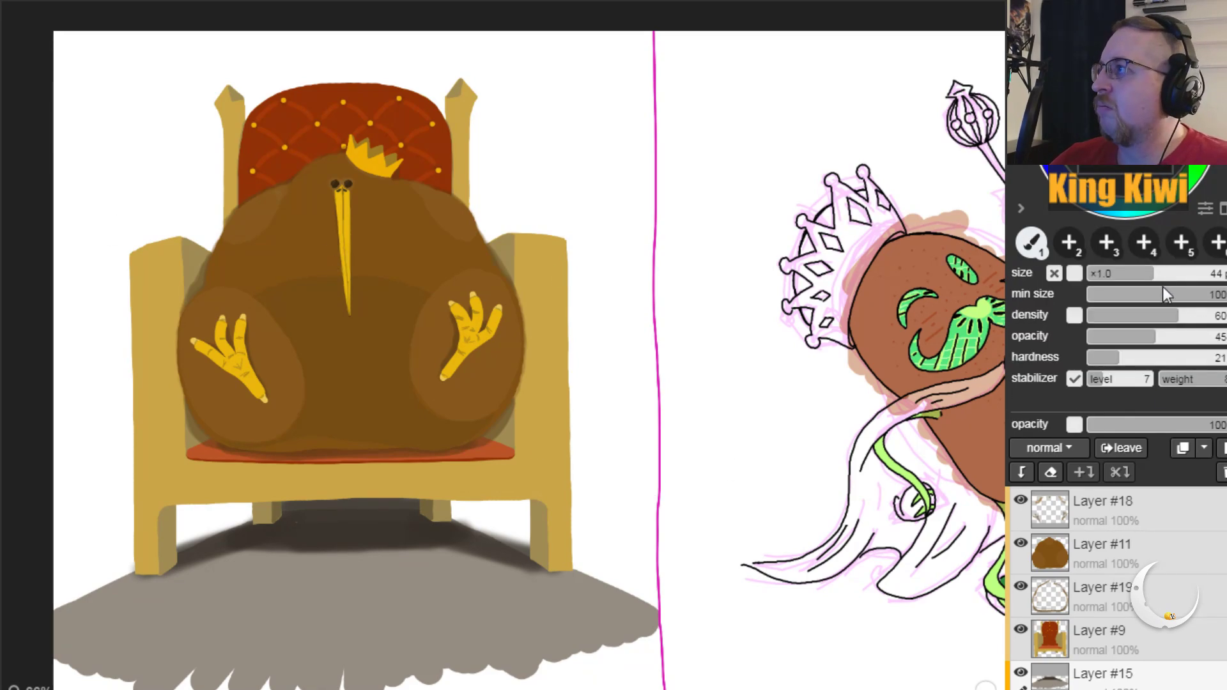
left_click_drag(1150, 337, 1224, 337)
left_click_drag(1135, 357, 1224, 357)
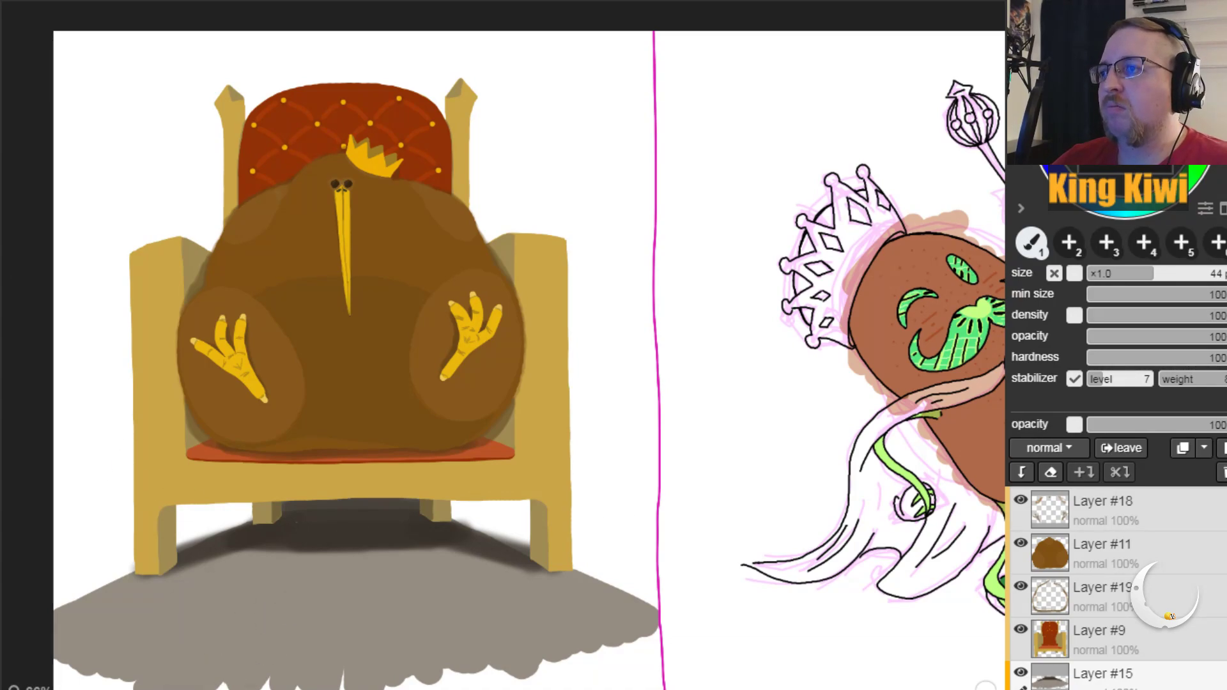
mouse_move(390, 674)
left_mouse_down()
mouse_move(403, 629)
mouse_move(454, 678)
mouse_move(457, 641)
mouse_move(527, 671)
mouse_move(555, 637)
mouse_move(591, 670)
mouse_move(585, 624)
mouse_move(634, 644)
mouse_move(633, 597)
mouse_move(655, 628)
mouse_move(636, 671)
mouse_move(569, 628)
mouse_move(612, 665)
mouse_move(628, 658)
mouse_move(631, 628)
mouse_move(646, 668)
mouse_move(642, 630)
mouse_move(617, 676)
mouse_move(542, 660)
mouse_move(521, 687)
left_mouse_up()
mouse_move(382, 683)
left_mouse_down()
mouse_move(71, 688)
mouse_move(38, 672)
mouse_move(69, 651)
mouse_move(87, 683)
left_mouse_up()
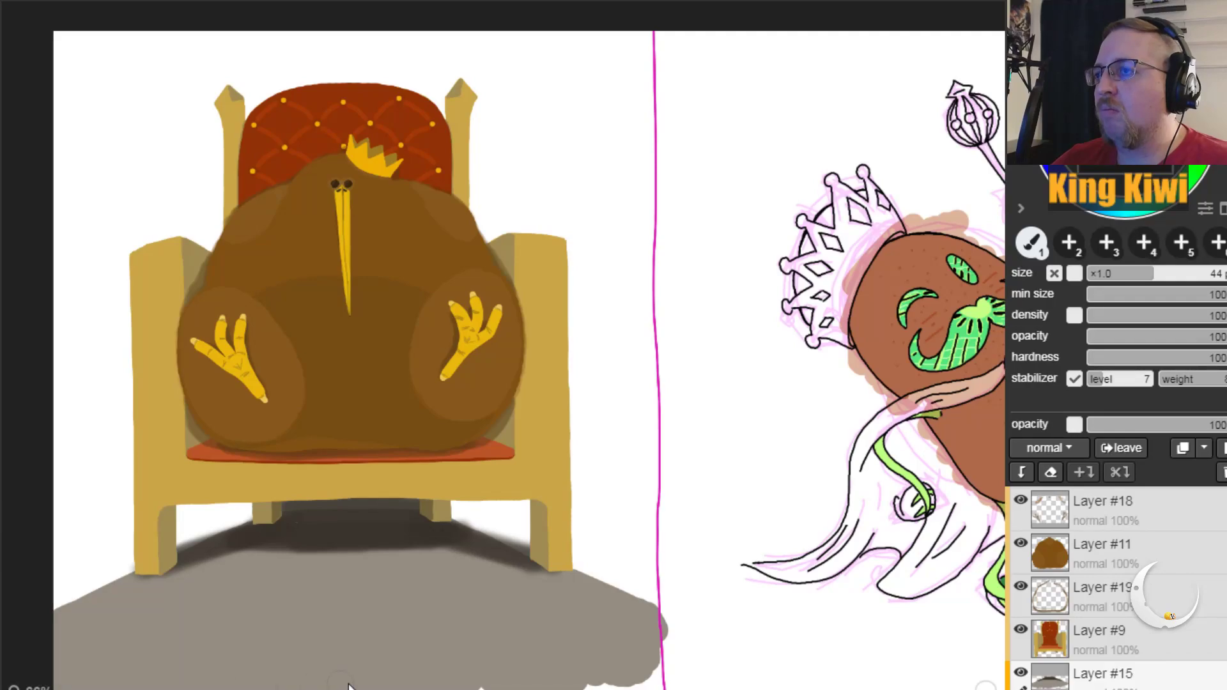
mouse_move(595, 687)
left_mouse_down()
mouse_move(645, 683)
mouse_move(649, 646)
left_mouse_up()
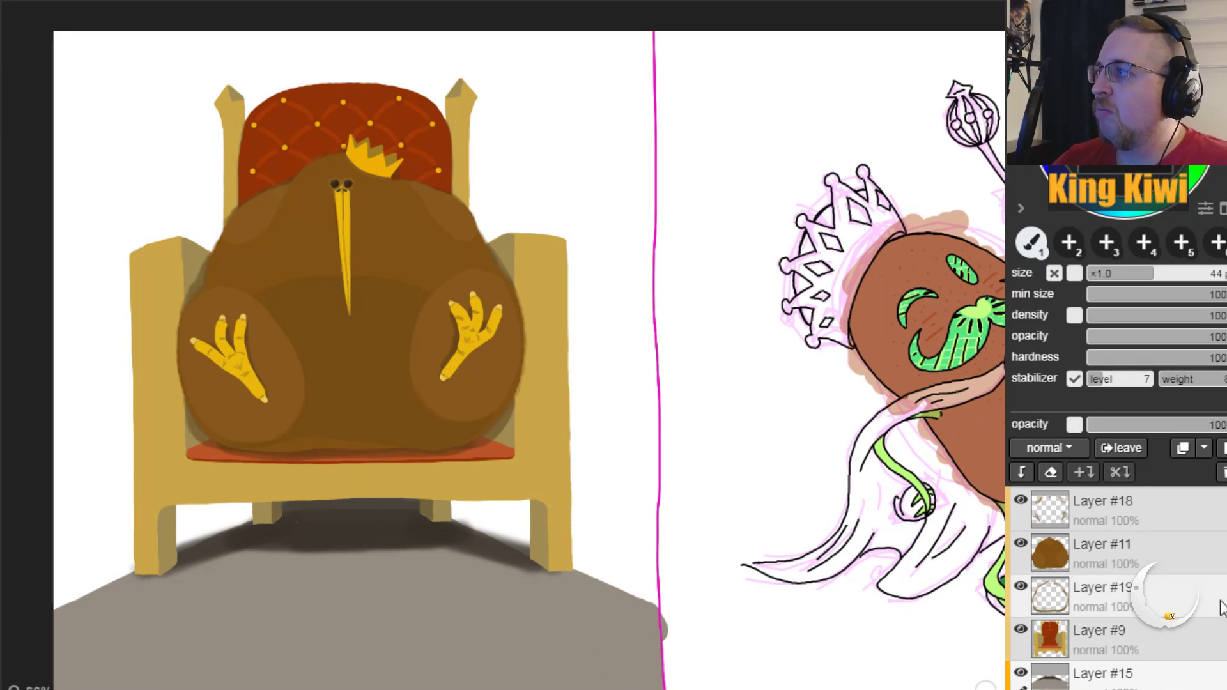
Step: Add an empty layer and arrange it directly beneath the floor shadow's Layer #15
scroll(1189, 639, "down", 1)
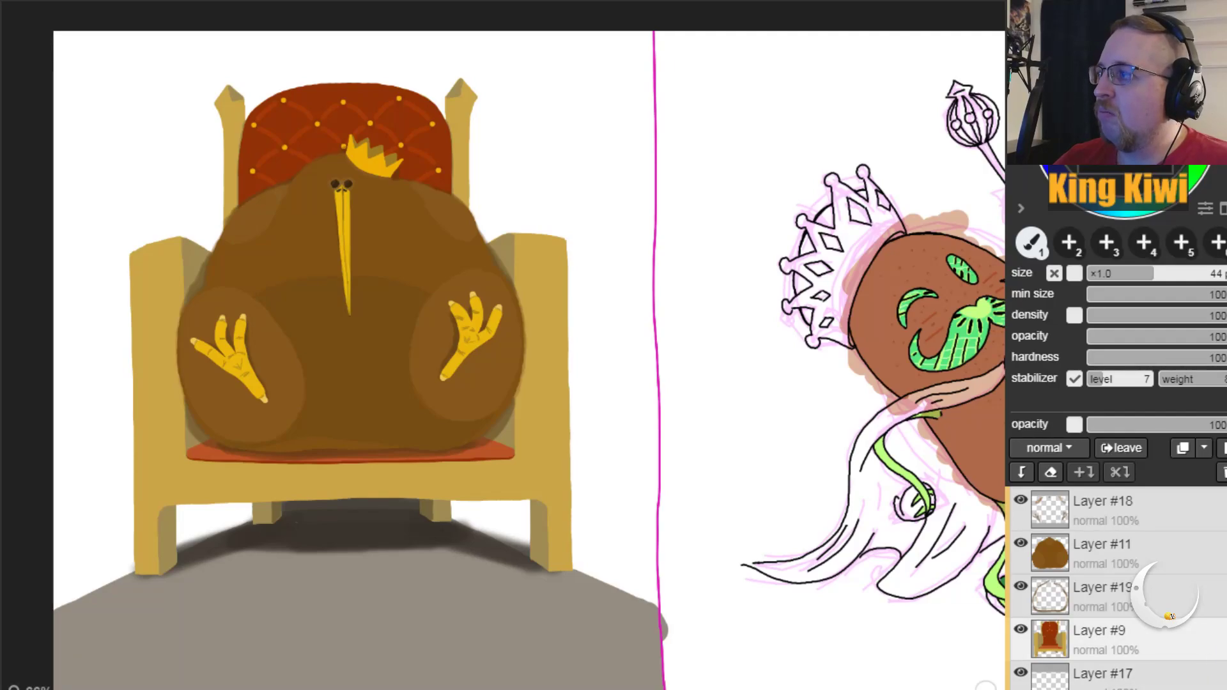
left_click_drag(1207, 668, 1189, 629)
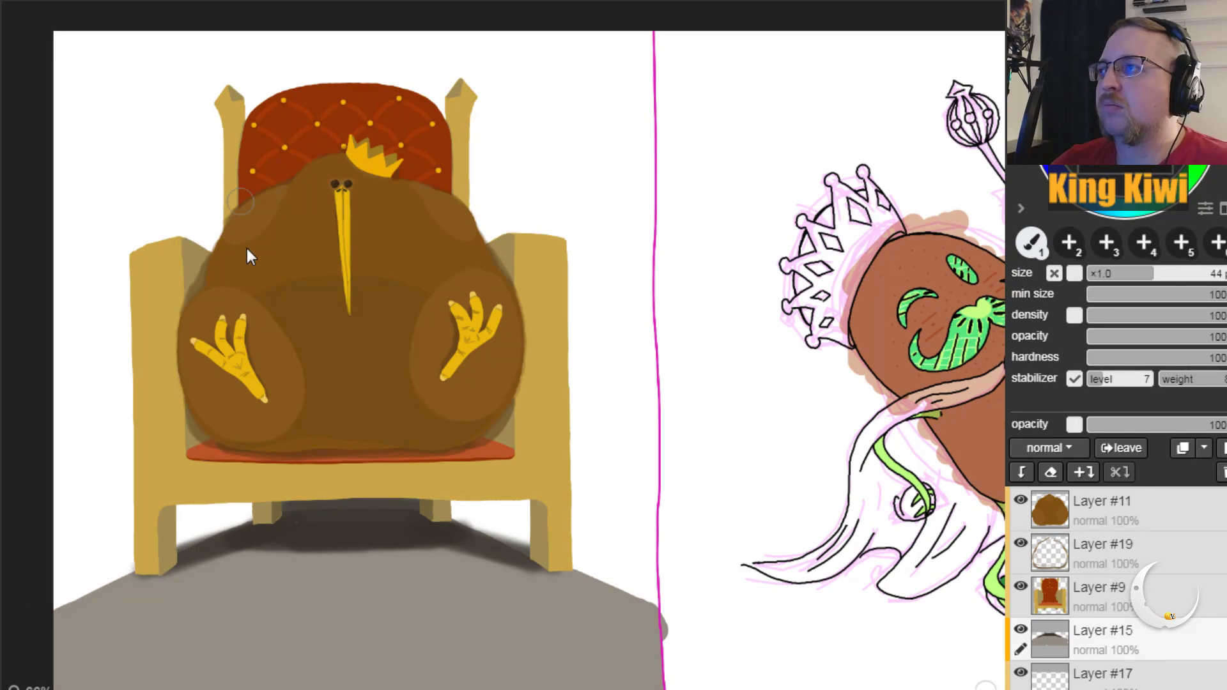
Step: Try to paint a dark grey backdrop on Layer #17 on both sides of the throne above the floor
mouse_move(57, 528)
left_mouse_down()
mouse_move(333, 504)
mouse_move(648, 501)
left_mouse_up()
key("ctrl+z")
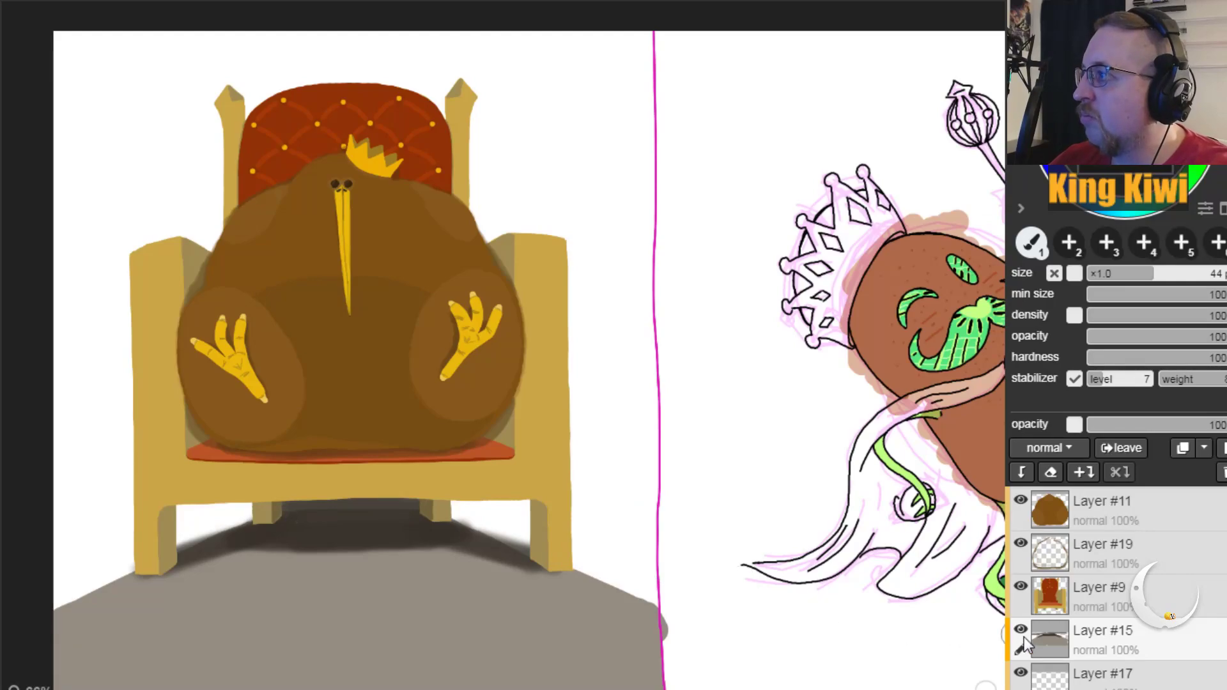
left_click(1087, 676)
left_click_drag(61, 607, 165, 576)
mouse_move(90, 550)
left_mouse_down()
mouse_move(61, 256)
mouse_move(65, 608)
mouse_move(115, 516)
mouse_move(130, 555)
mouse_move(69, 531)
mouse_move(65, 597)
mouse_move(90, 551)
mouse_move(131, 521)
left_mouse_up()
mouse_move(321, 523)
left_mouse_down()
mouse_move(370, 578)
mouse_move(367, 454)
mouse_move(320, 527)
mouse_move(303, 596)
mouse_move(299, 514)
mouse_move(314, 556)
mouse_move(454, 612)
mouse_move(491, 610)
mouse_move(463, 472)
mouse_move(503, 458)
mouse_move(528, 530)
left_mouse_up()
mouse_move(582, 630)
left_mouse_down()
mouse_move(592, 551)
mouse_move(612, 529)
left_mouse_up()
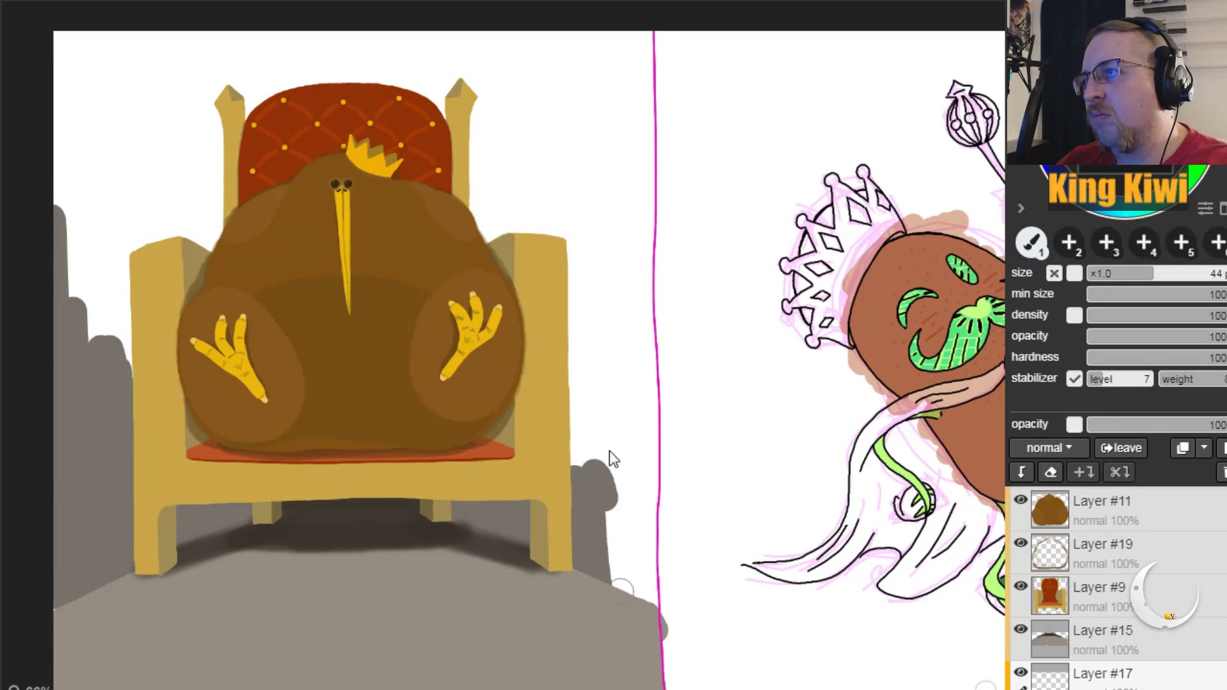
key("ctrl+z")
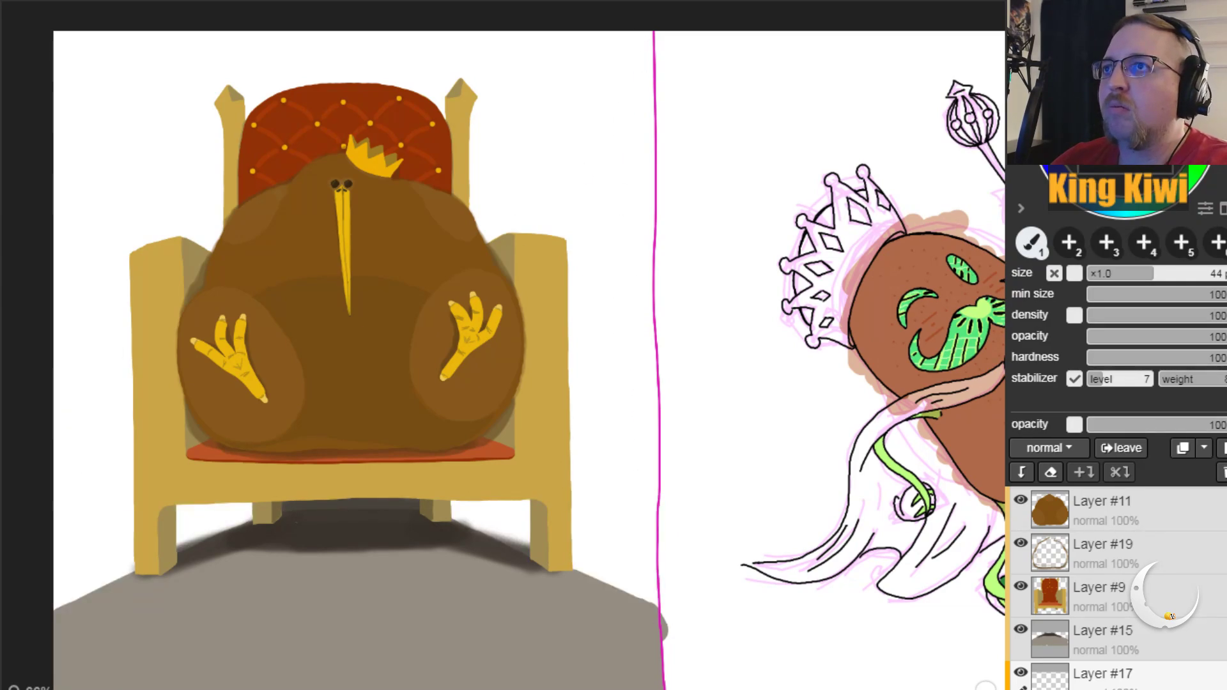
Step: Sample the floor's grey from Layer #15 and return to the brush
key("i")
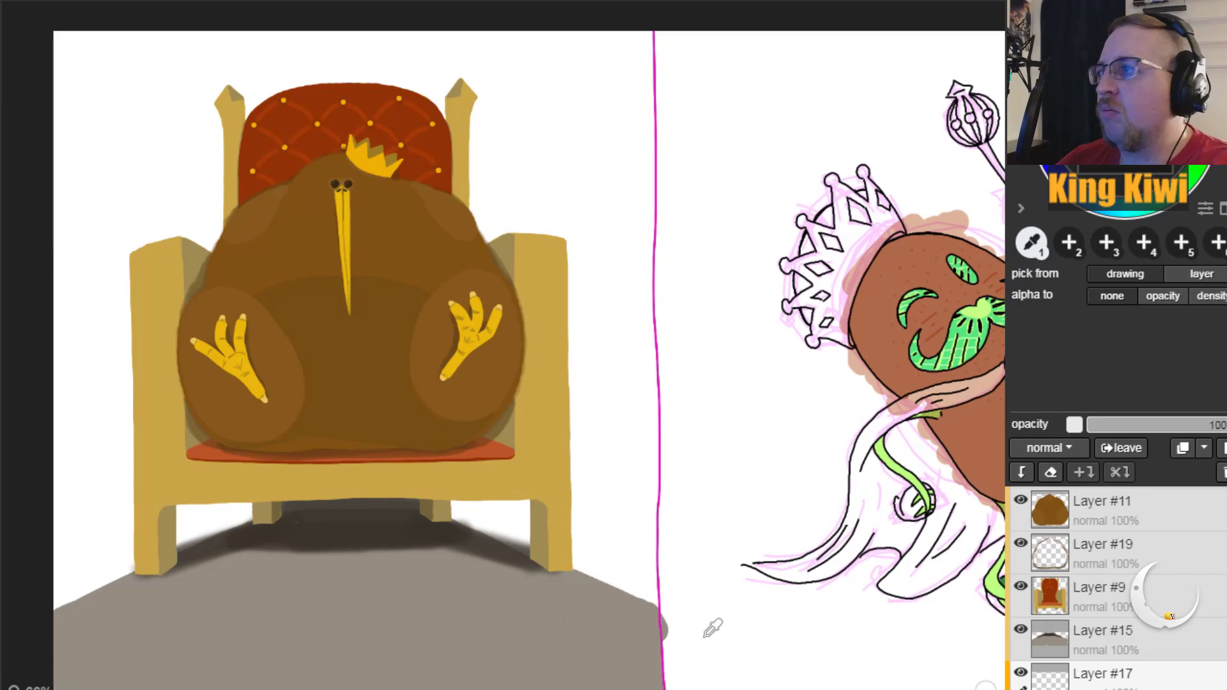
left_click(1103, 639)
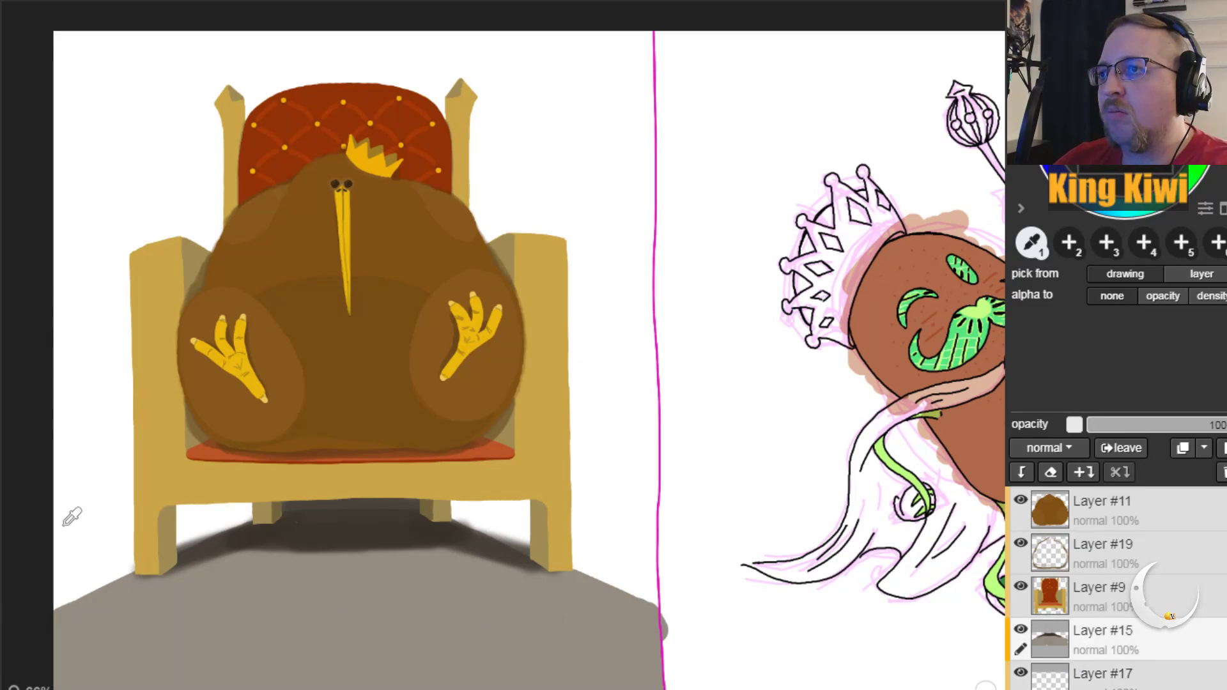
key("b")
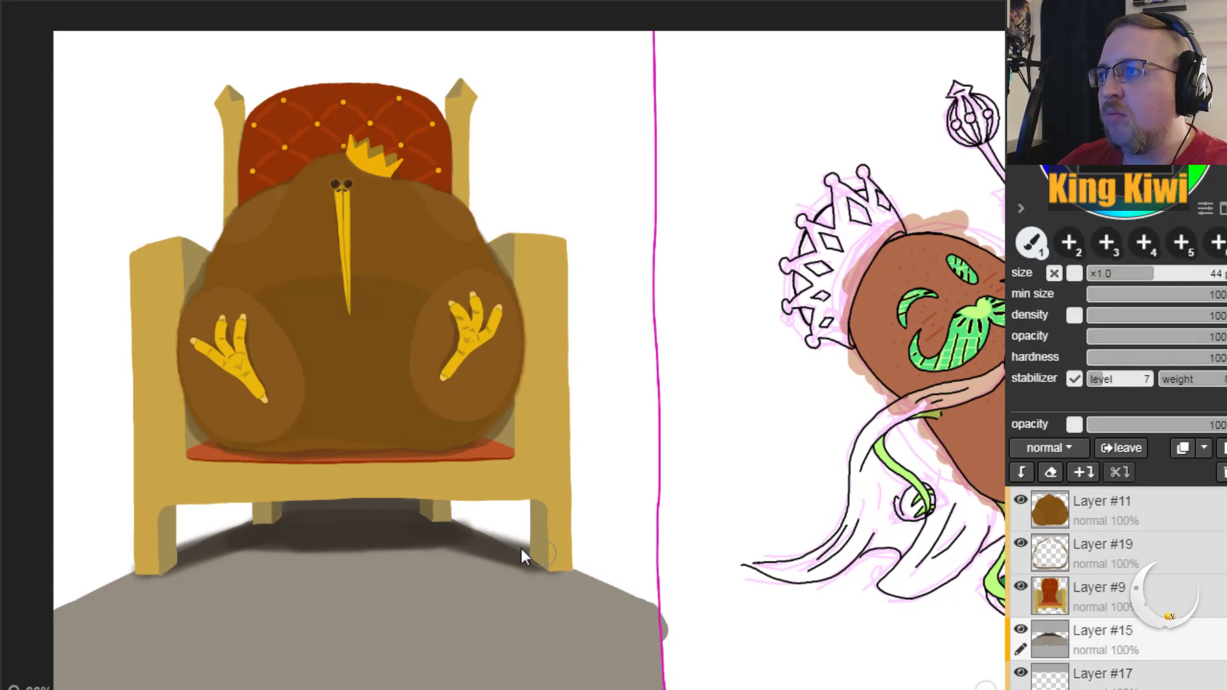
Step: Try a horizontal grey stroke across the throne's legs on Layer #15
mouse_move(42, 523)
left_mouse_down()
mouse_move(466, 513)
mouse_move(500, 558)
left_mouse_up()
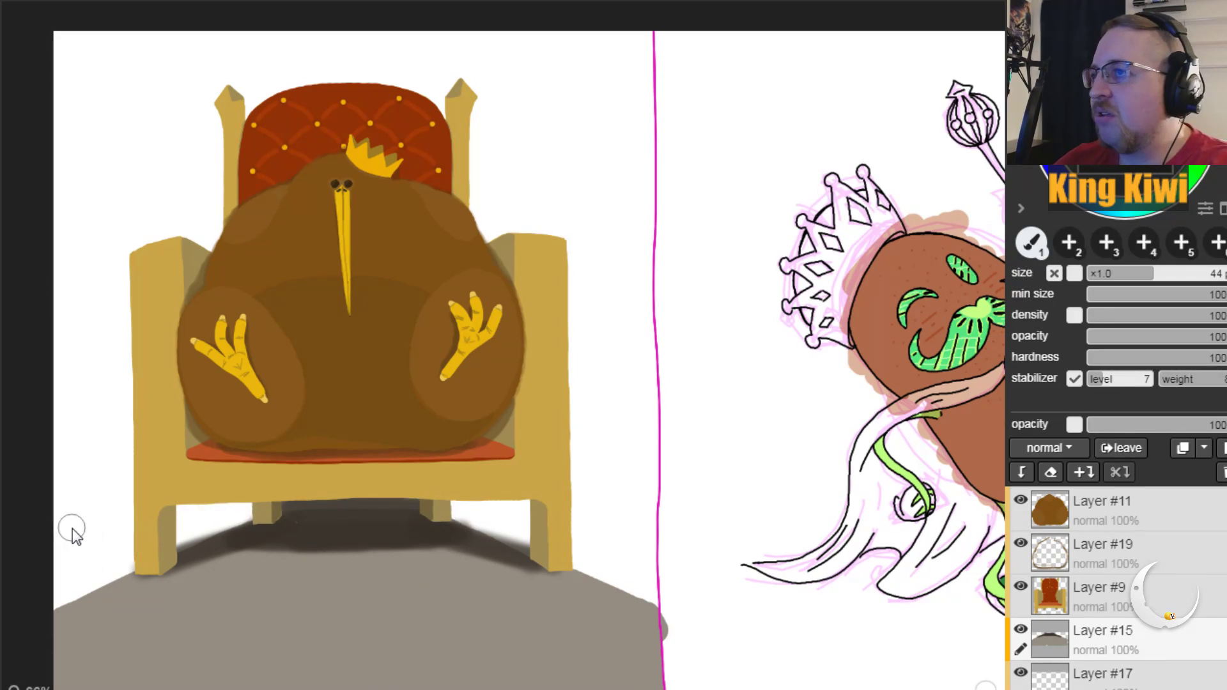
left_click(47, 536)
left_click_drag(87, 542, 547, 532)
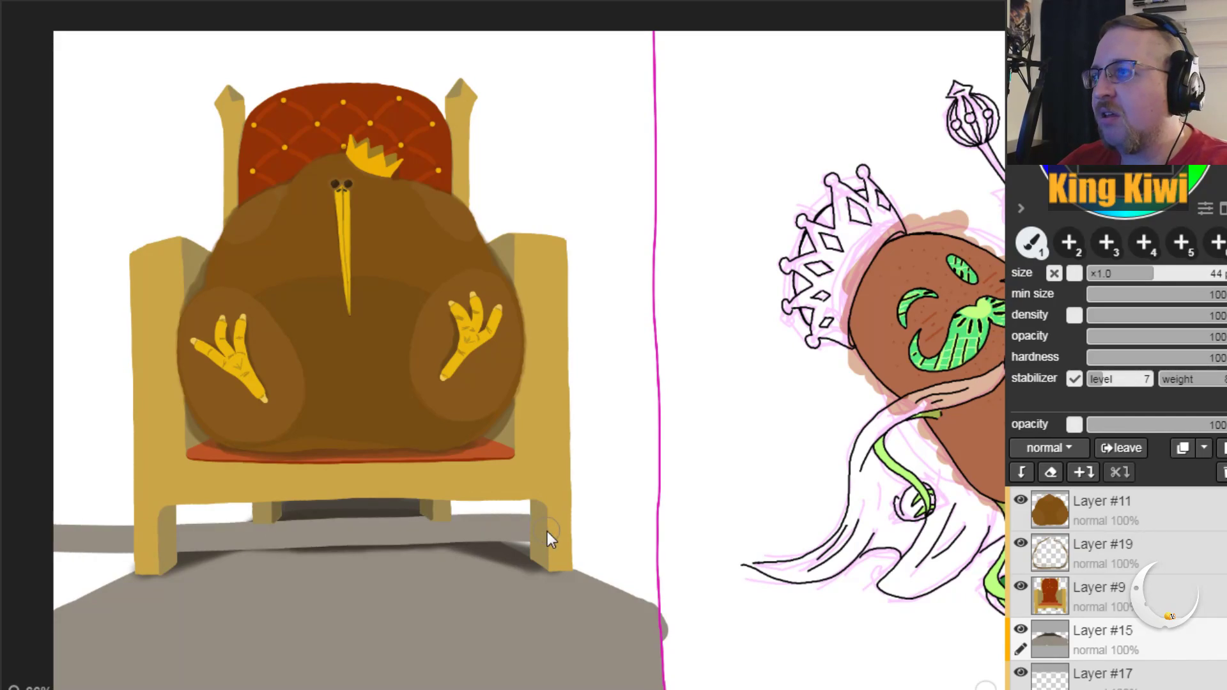
key("ctrl+z")
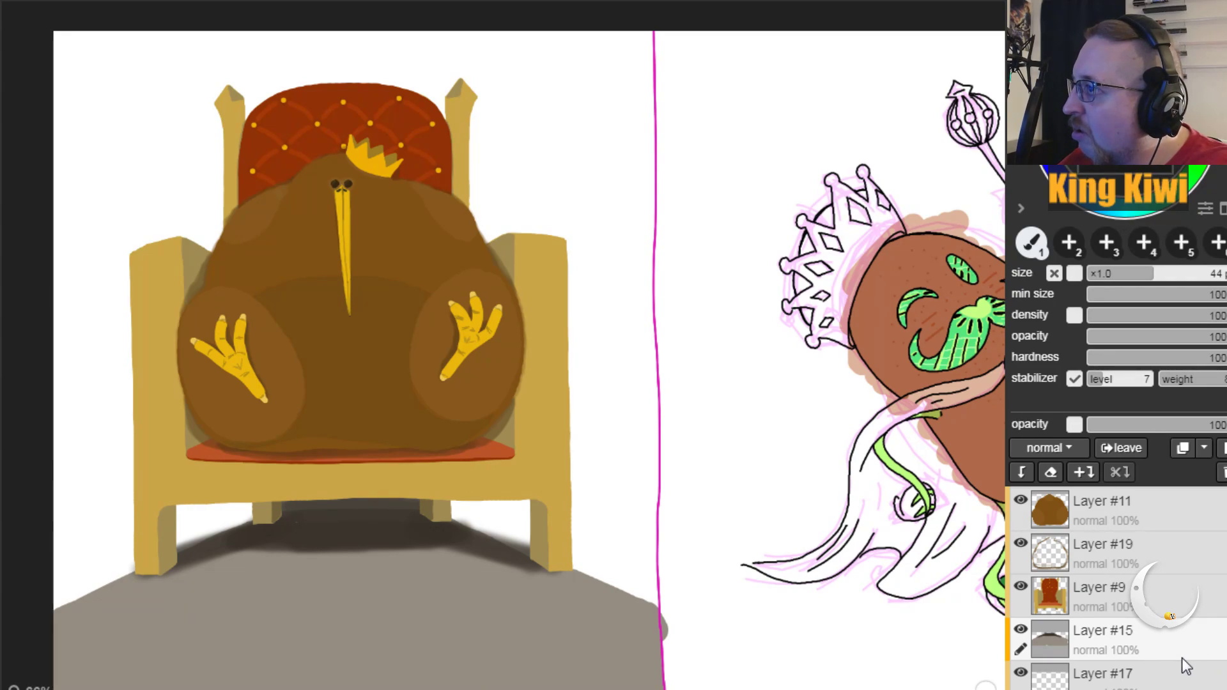
Step: On Layer #17, paint a grey horizon line behind the throne's legs and fill the white floor gaps on both sides of the throne
left_click(1173, 675)
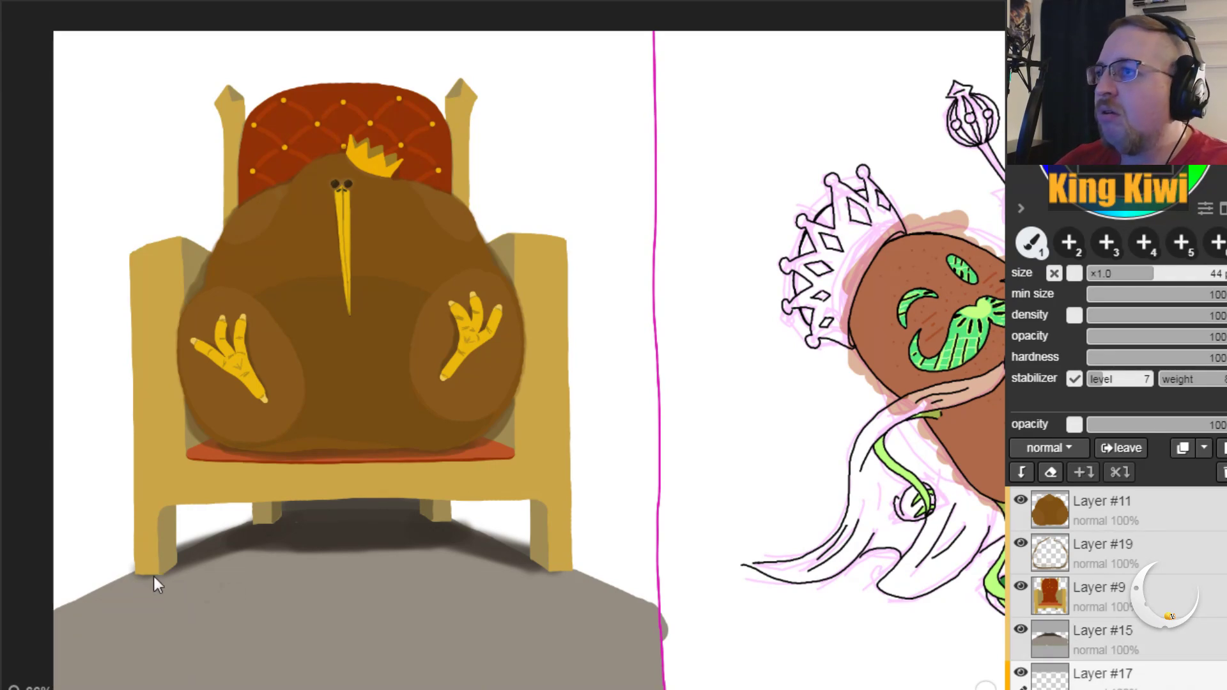
mouse_move(54, 542)
left_mouse_down()
mouse_move(654, 533)
mouse_move(636, 540)
mouse_move(642, 620)
left_mouse_up()
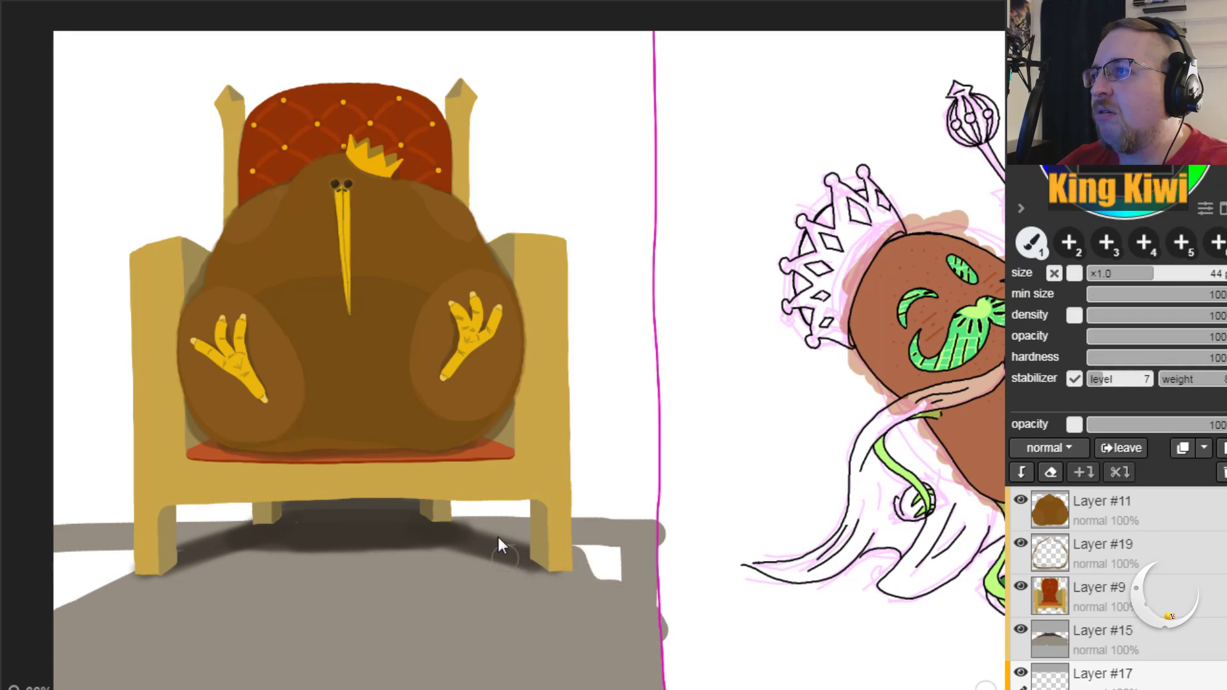
left_click_drag(528, 547, 595, 608)
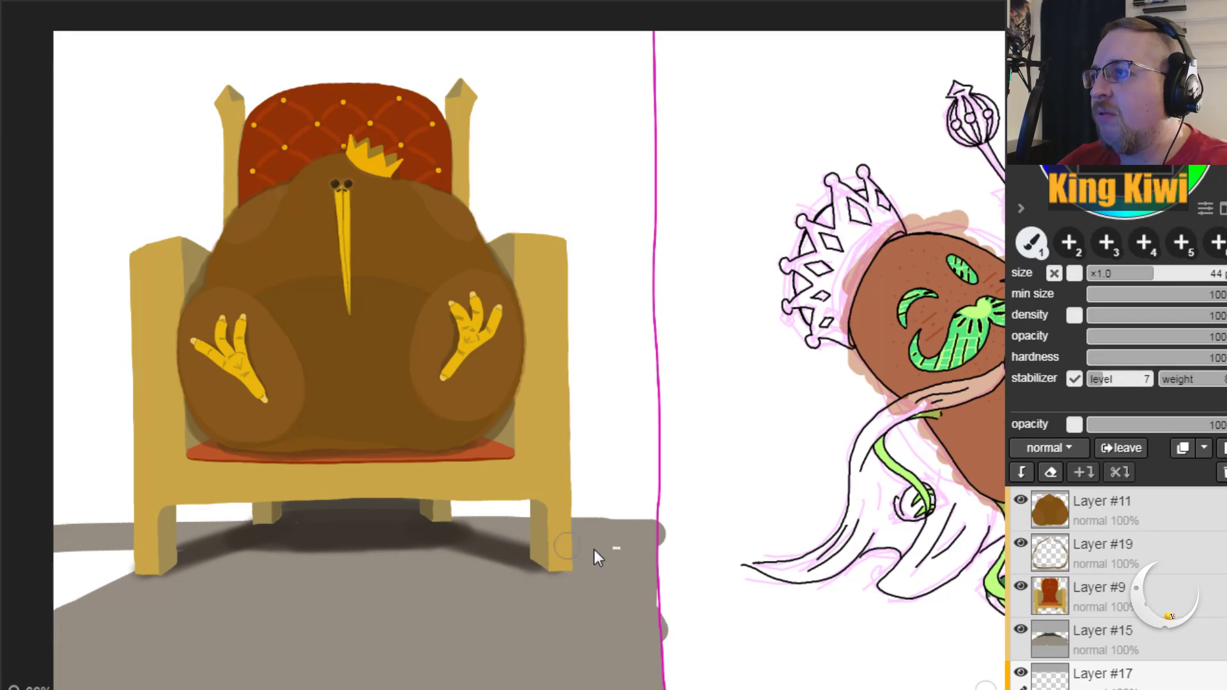
left_click_drag(647, 531, 607, 543)
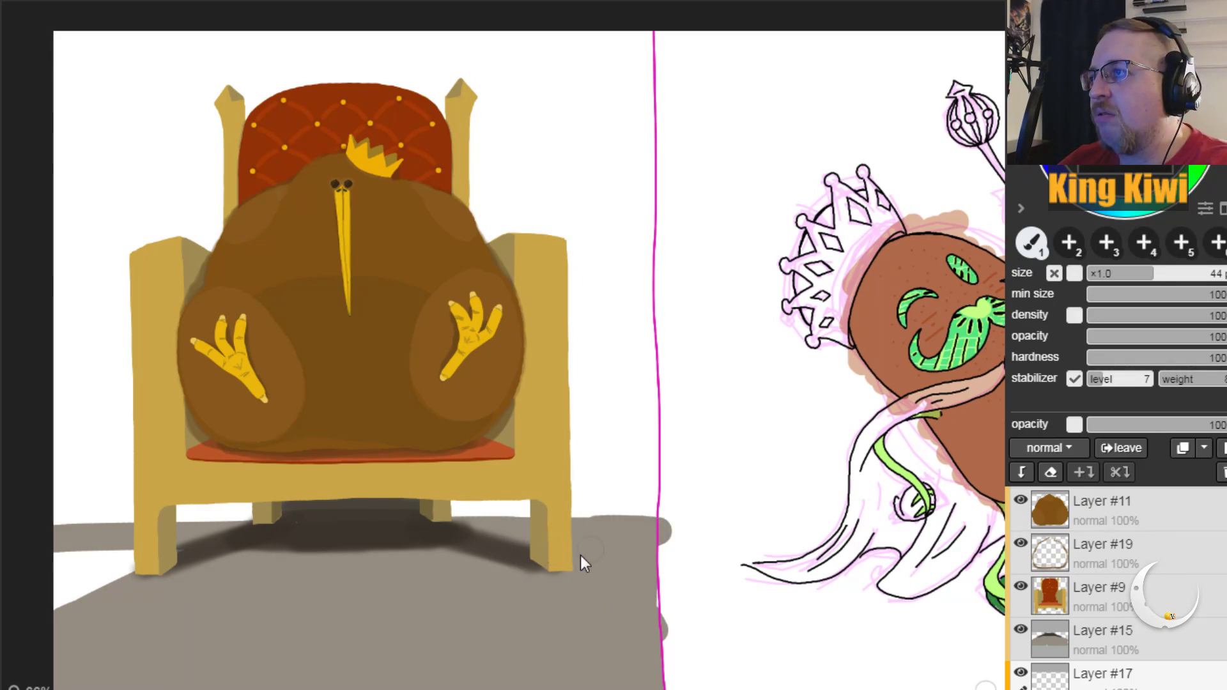
mouse_move(135, 592)
left_mouse_down()
mouse_move(59, 561)
mouse_move(54, 622)
left_mouse_up()
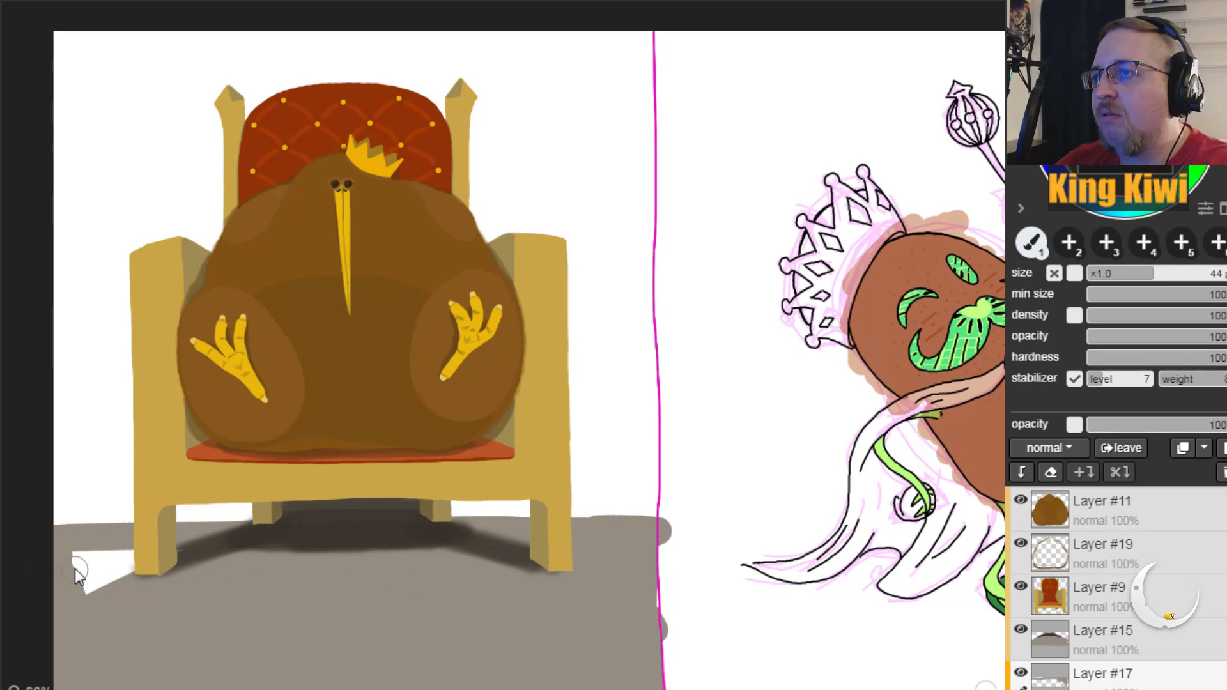
left_click_drag(144, 570, 59, 564)
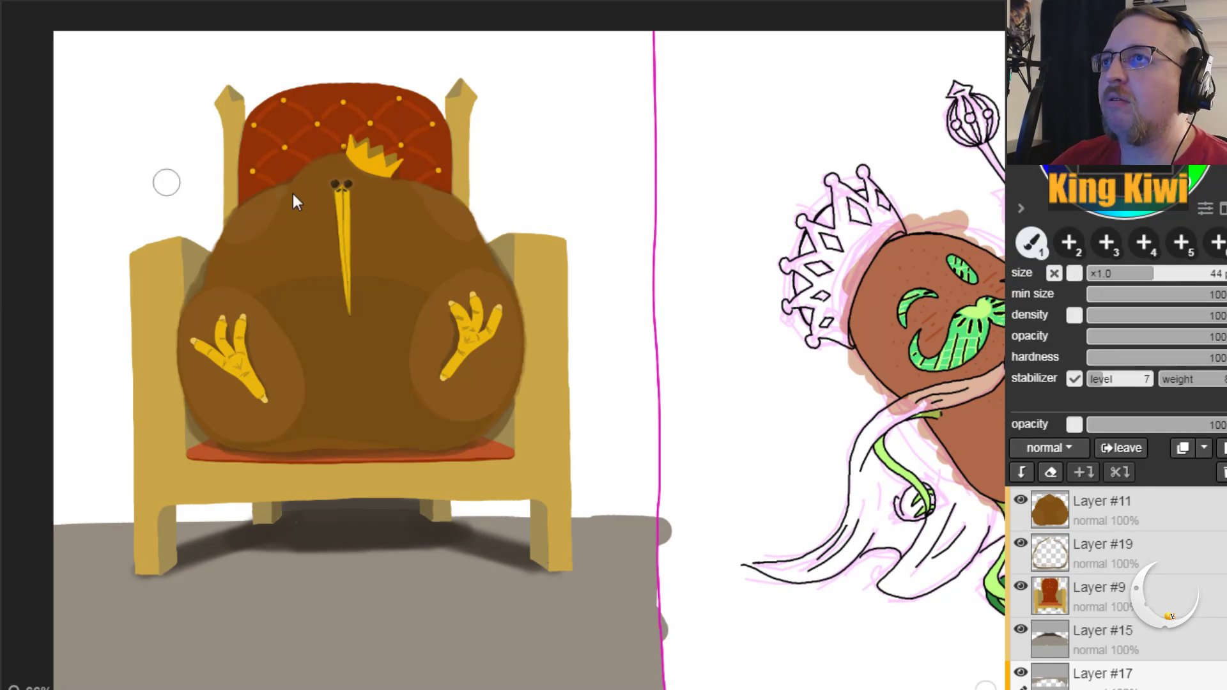
Step: Enlarge the brush to 100 px, merge the floor shadow into Layer #17 and place an empty layer beneath it
left_click_drag(1134, 274, 1215, 271)
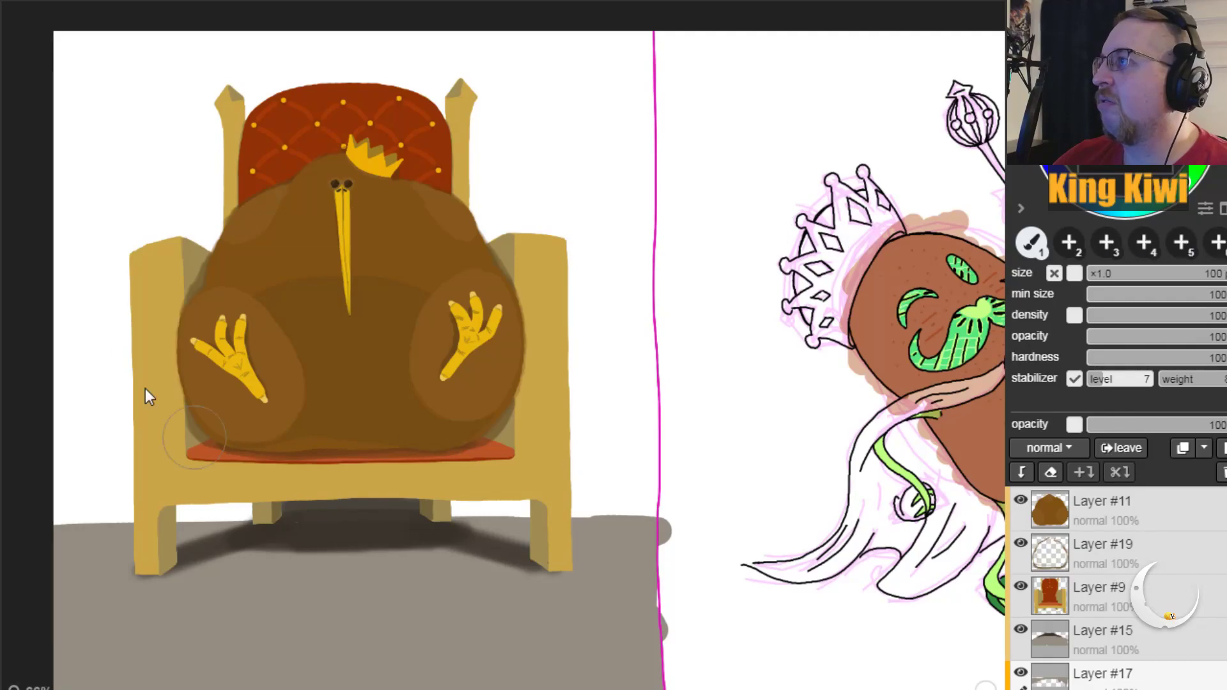
left_click(1191, 644)
left_click(1095, 480)
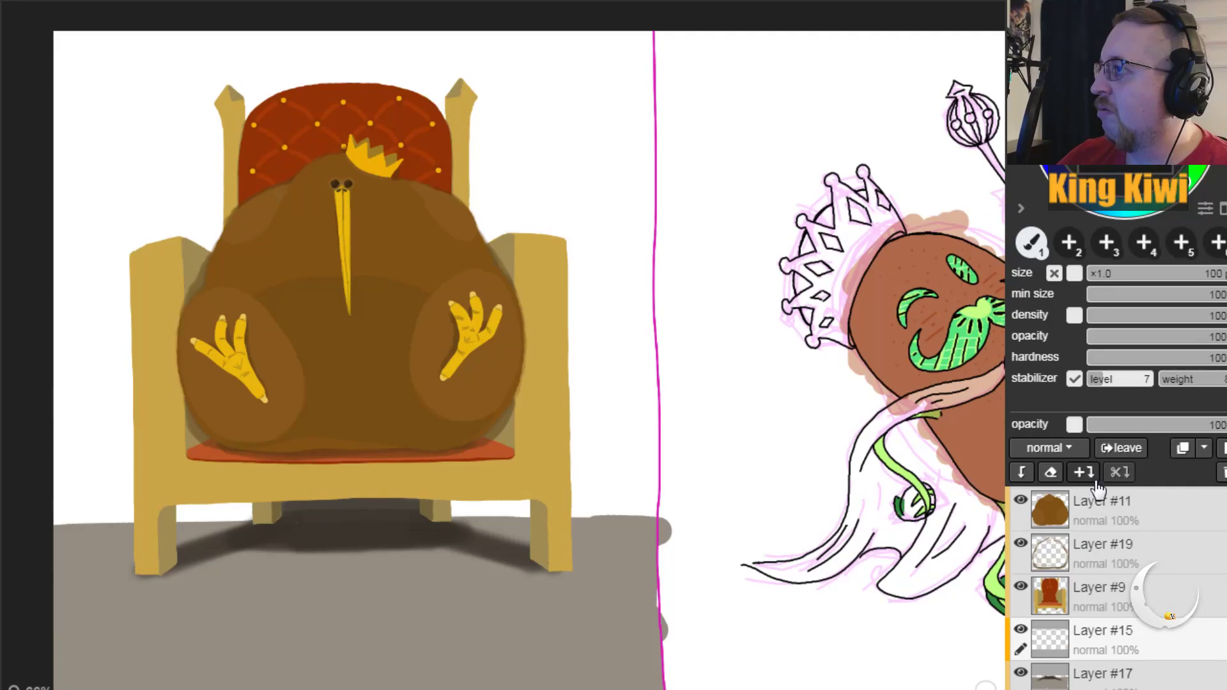
left_click_drag(1177, 637, 1176, 678)
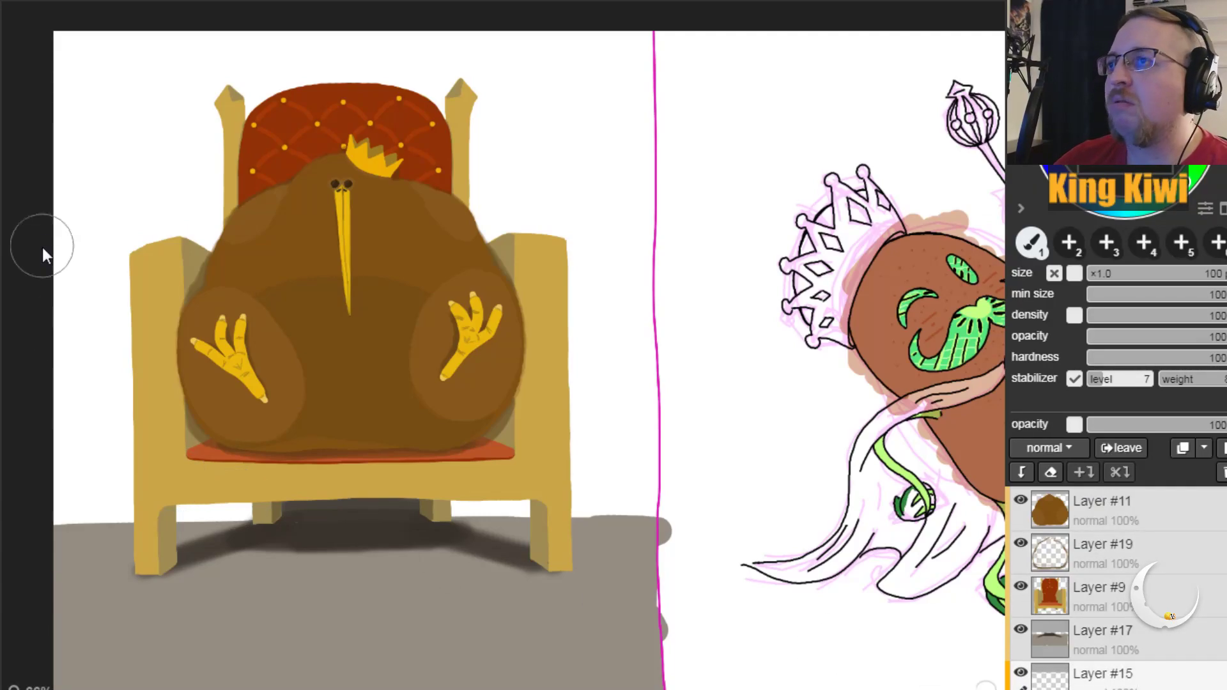
Step: Paint a solid bright green wall behind the throne, from the floor to the canvas top and across to the magenta divider
left_click_drag(61, 211, 61, 246)
mouse_move(76, 544)
left_mouse_down()
mouse_move(92, 246)
mouse_move(134, 206)
mouse_move(162, 495)
mouse_move(192, 486)
mouse_move(162, 273)
mouse_move(118, 304)
mouse_move(177, 517)
mouse_move(238, 553)
mouse_move(246, 452)
mouse_move(276, 437)
mouse_move(343, 557)
mouse_move(472, 526)
mouse_move(530, 558)
mouse_move(534, 352)
mouse_move(622, 541)
mouse_move(624, 410)
mouse_move(631, 552)
left_mouse_up()
mouse_move(590, 496)
left_mouse_down()
mouse_move(627, 293)
mouse_move(649, 6)
left_mouse_up()
mouse_move(131, 36)
left_mouse_down()
mouse_move(93, 42)
mouse_move(73, 31)
mouse_move(58, 84)
mouse_move(65, 159)
mouse_move(47, 29)
mouse_move(104, 196)
mouse_move(144, 140)
mouse_move(167, 16)
mouse_move(193, 37)
mouse_move(234, 253)
mouse_move(186, 127)
mouse_move(332, 22)
mouse_move(293, 35)
mouse_move(277, 171)
mouse_move(334, 8)
mouse_move(381, 210)
mouse_move(417, 10)
mouse_move(384, 24)
mouse_move(445, 84)
mouse_move(442, 18)
mouse_move(491, 6)
mouse_move(498, 294)
mouse_move(542, 278)
mouse_move(561, 28)
mouse_move(564, 158)
mouse_move(598, 192)
mouse_move(604, 32)
left_mouse_up()
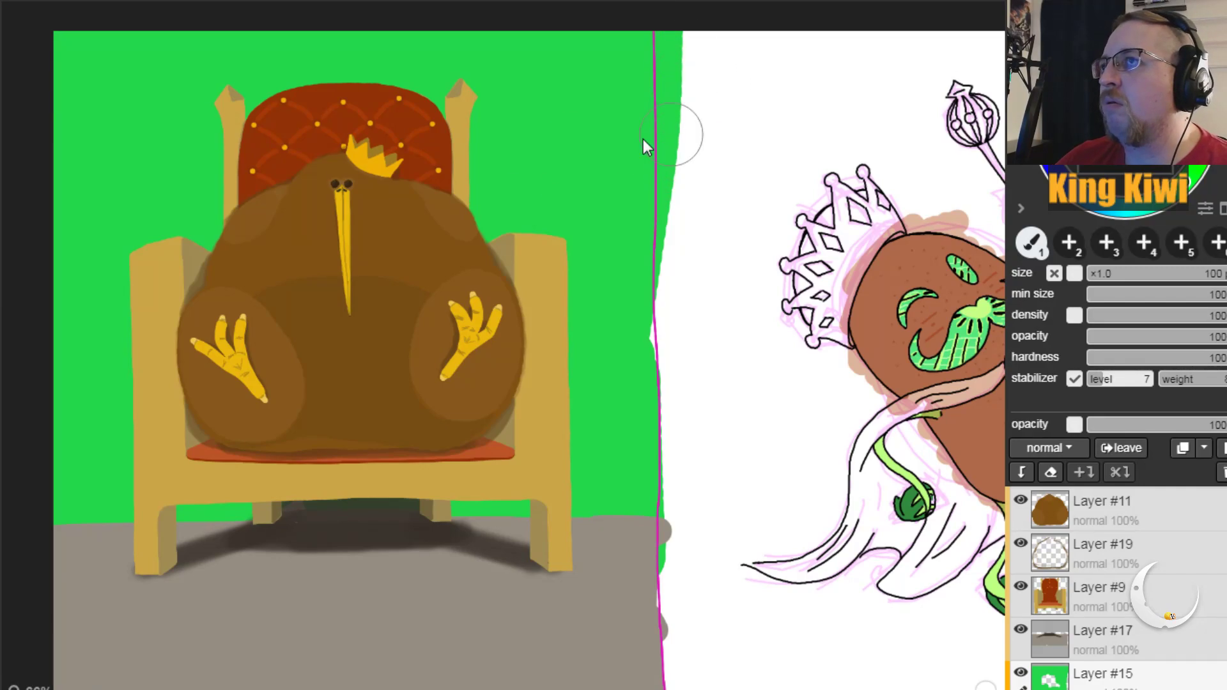
mouse_move(715, 3)
left_mouse_down()
mouse_move(682, 31)
mouse_move(693, 268)
left_mouse_up()
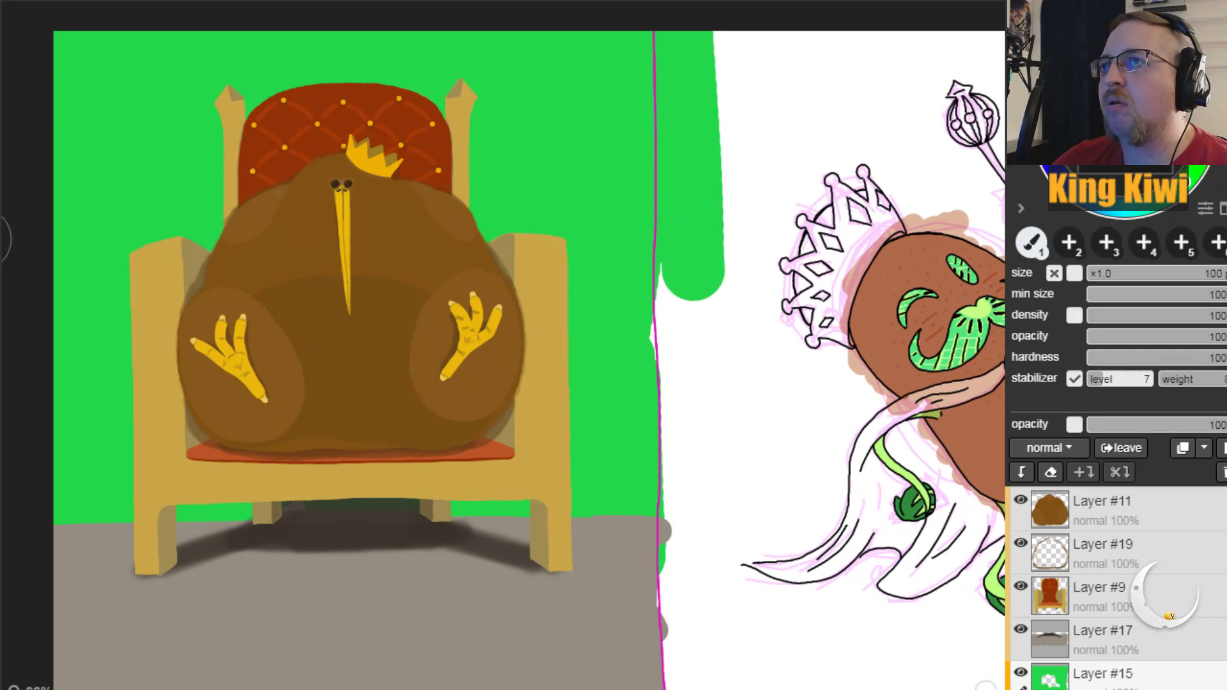
Step: Erase the green wall and grey floor overflow beyond the magenta divider on Layers #15 and #17 with a 100 px eraser
key("e")
left_click_drag(699, 49, 711, 185)
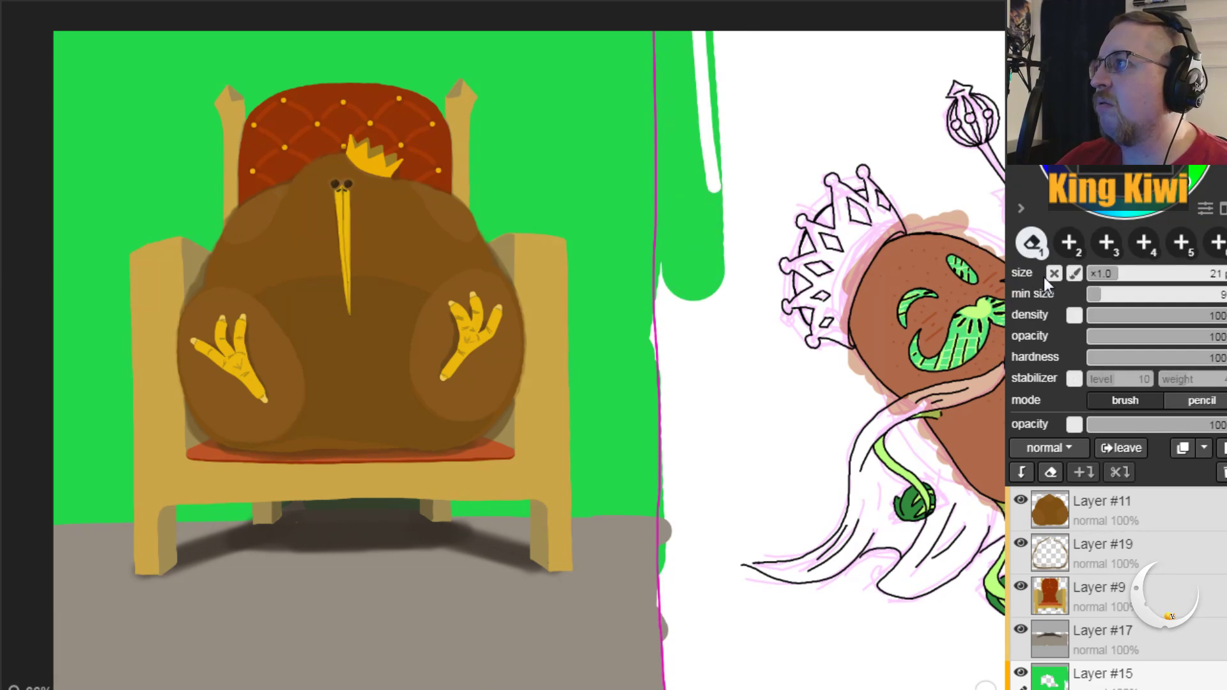
left_click_drag(1151, 281, 1220, 277)
left_click_drag(684, 9, 682, 353)
mouse_move(742, 268)
left_mouse_down()
mouse_move(730, 128)
mouse_move(707, 356)
left_mouse_up()
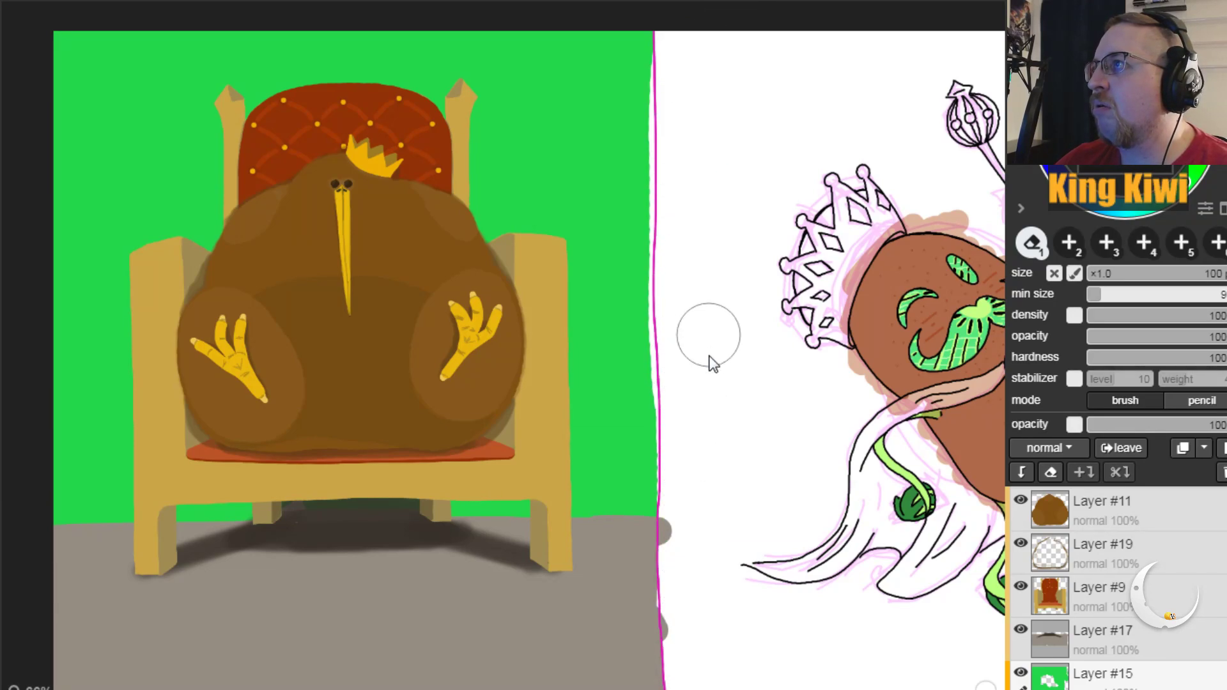
left_click(1102, 635)
mouse_move(698, 506)
left_mouse_down()
mouse_move(698, 686)
mouse_move(698, 592)
left_mouse_up()
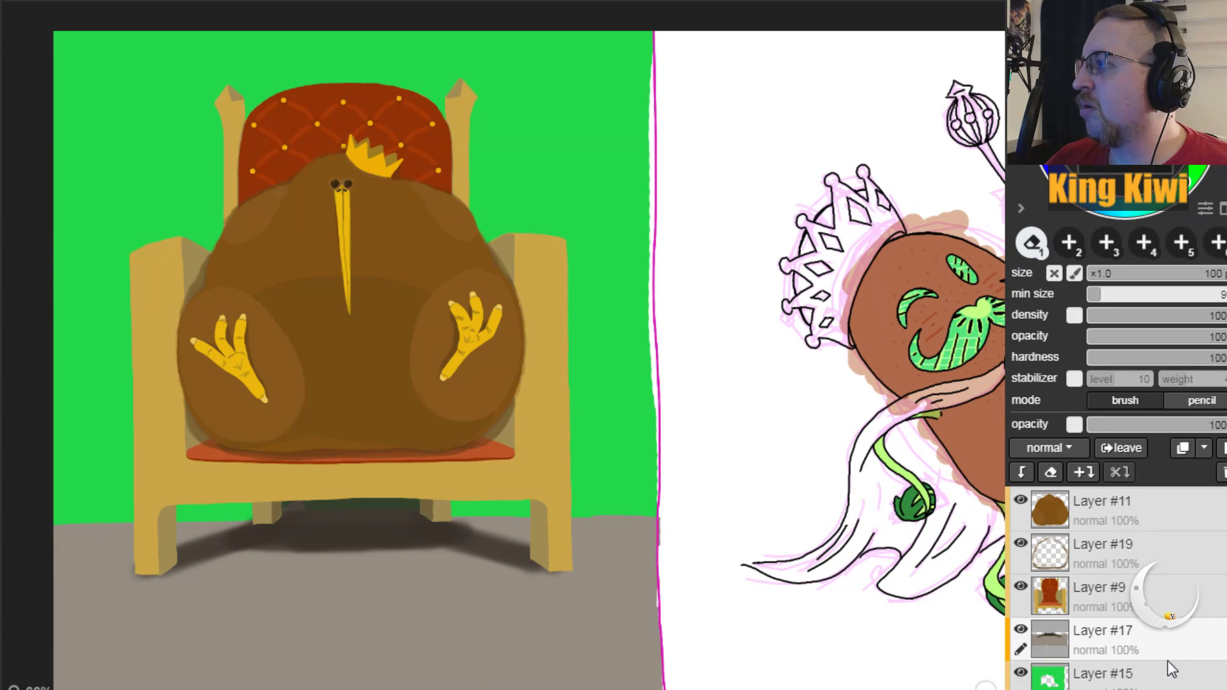
Step: Add an empty layer directly above the green wall on Layer #15
left_click(1160, 677)
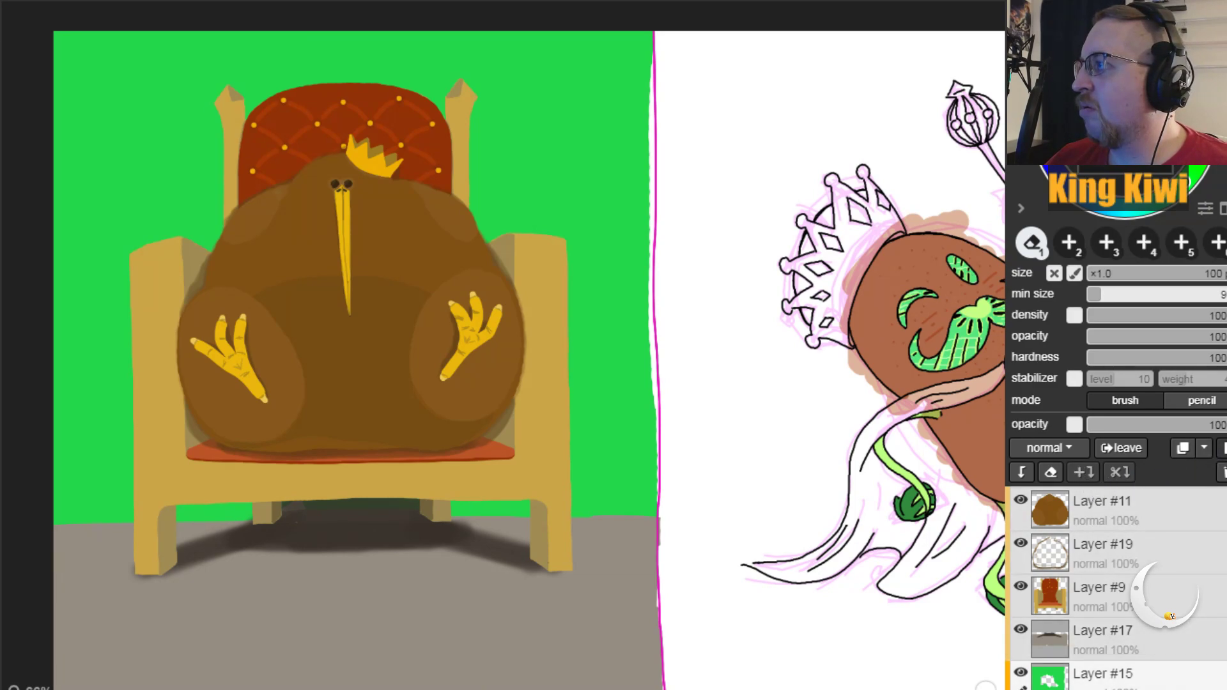
left_click(1218, 449)
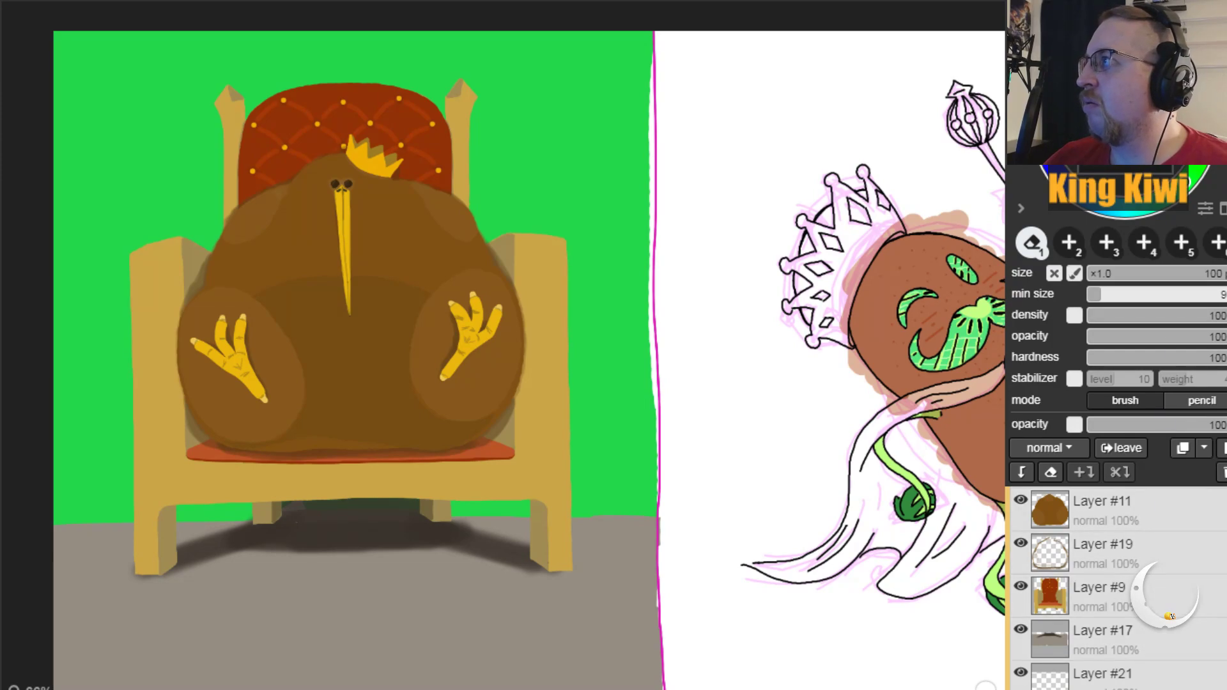
Step: Soften the eraser to density 48, opacity 24 and hardness 13, and try a dark green brush shadow on the wall beneath the seat
left_click(1159, 315)
left_click(1123, 337)
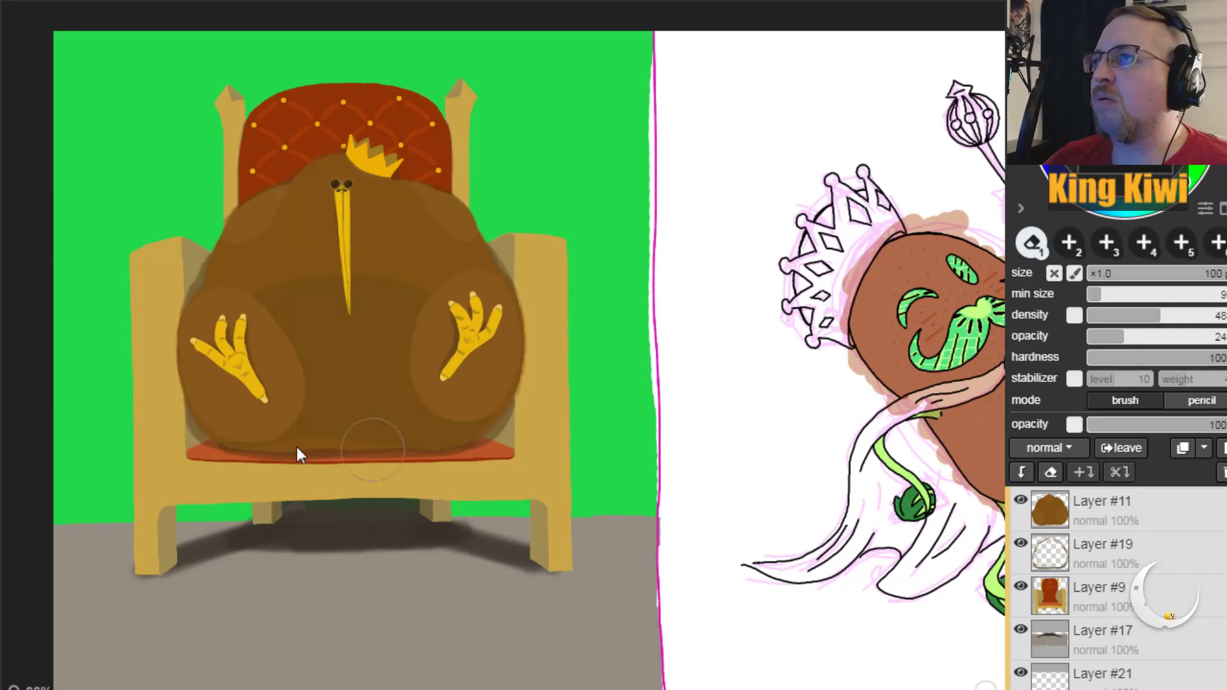
left_click(1107, 358)
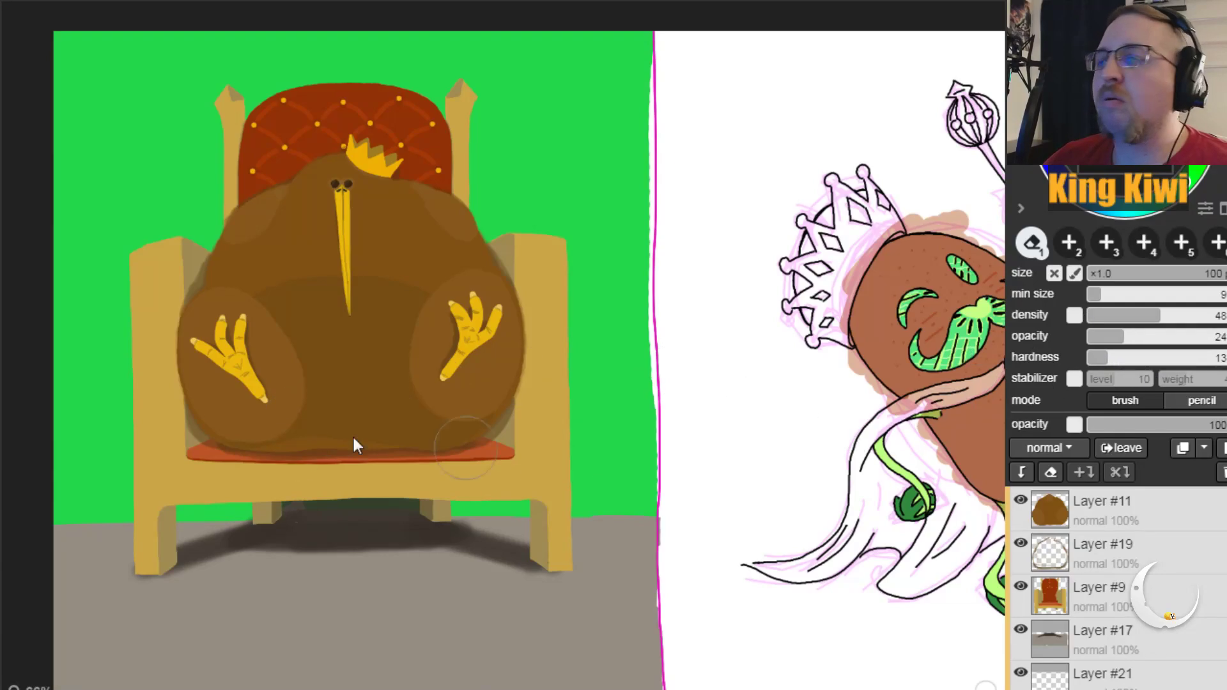
key("e")
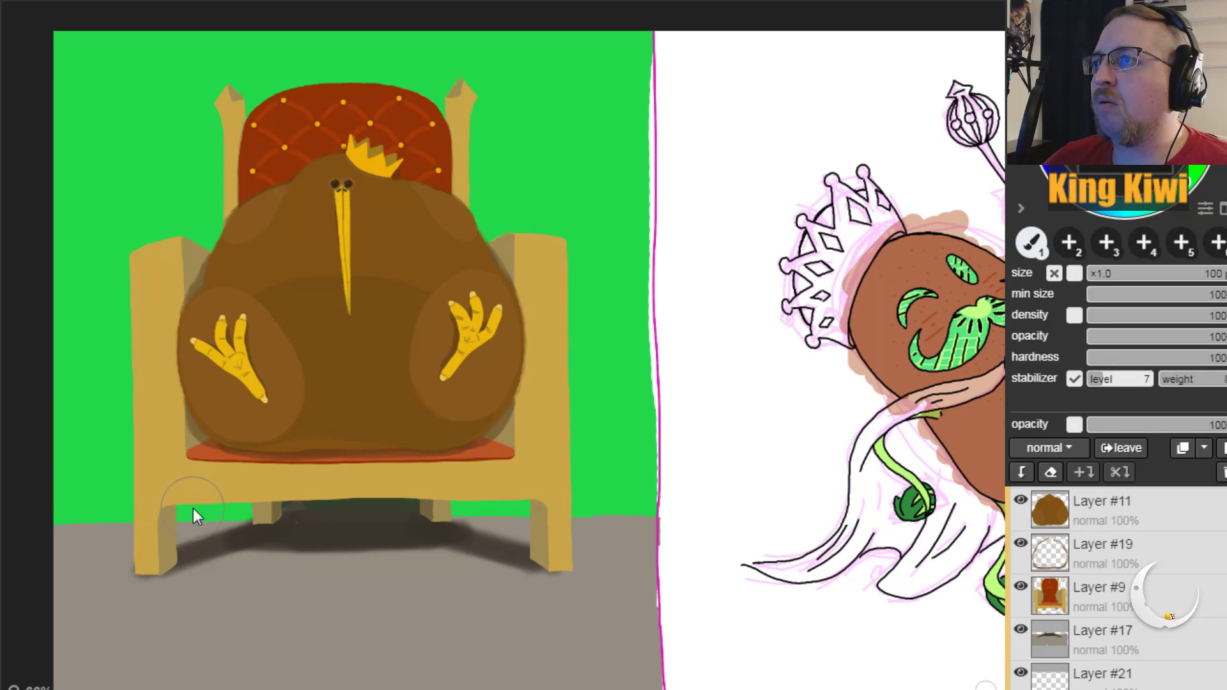
left_click_drag(183, 535, 254, 521)
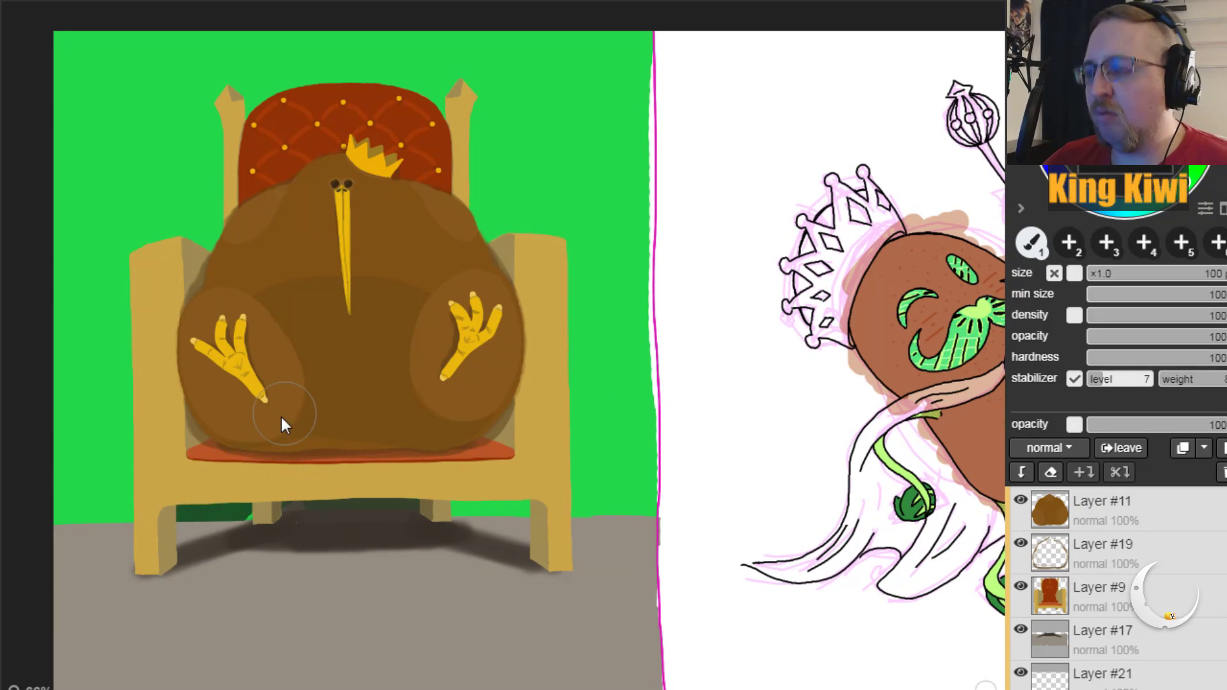
key("ctrl+z")
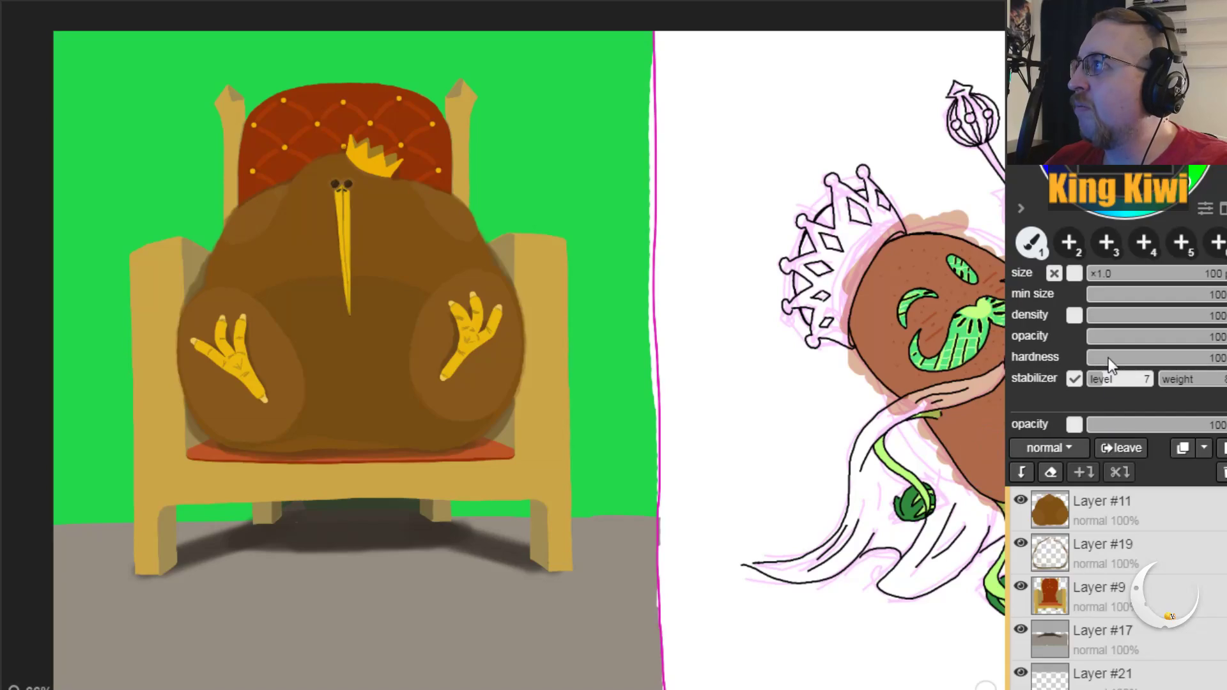
Step: Soften the brush to density 24, opacity 17 and hardness 10 for a faint shadow on the wall around the throne
left_click(1123, 315)
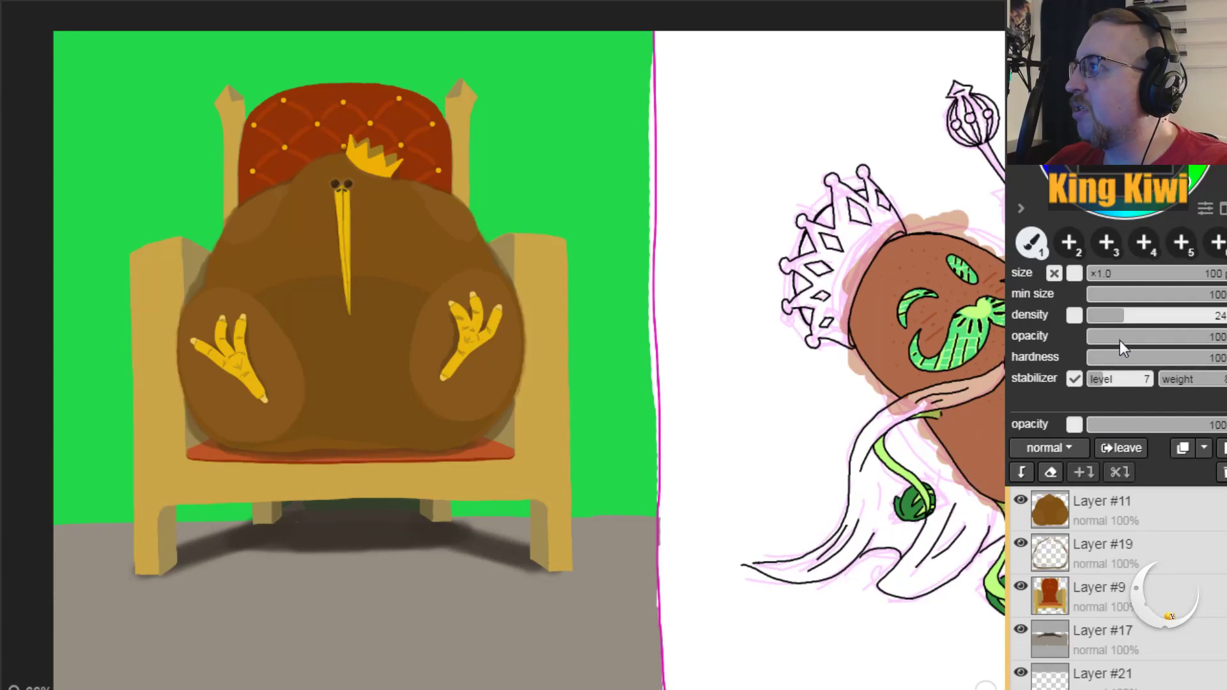
left_click(1112, 337)
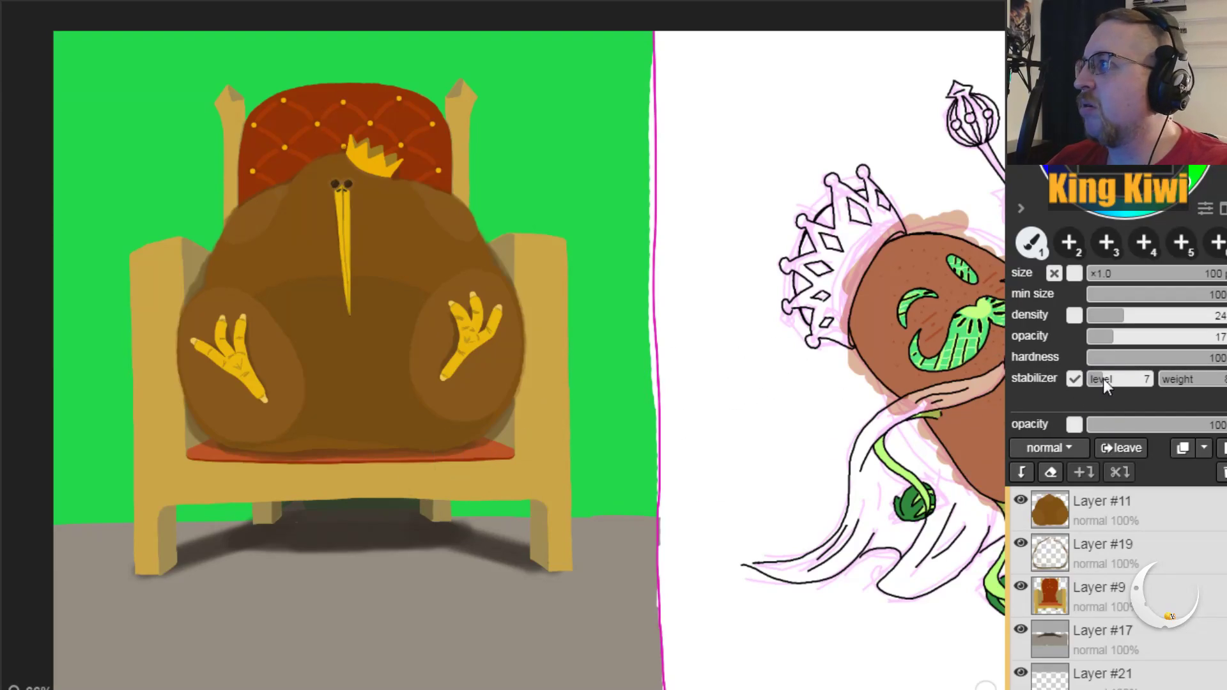
left_click(1105, 358)
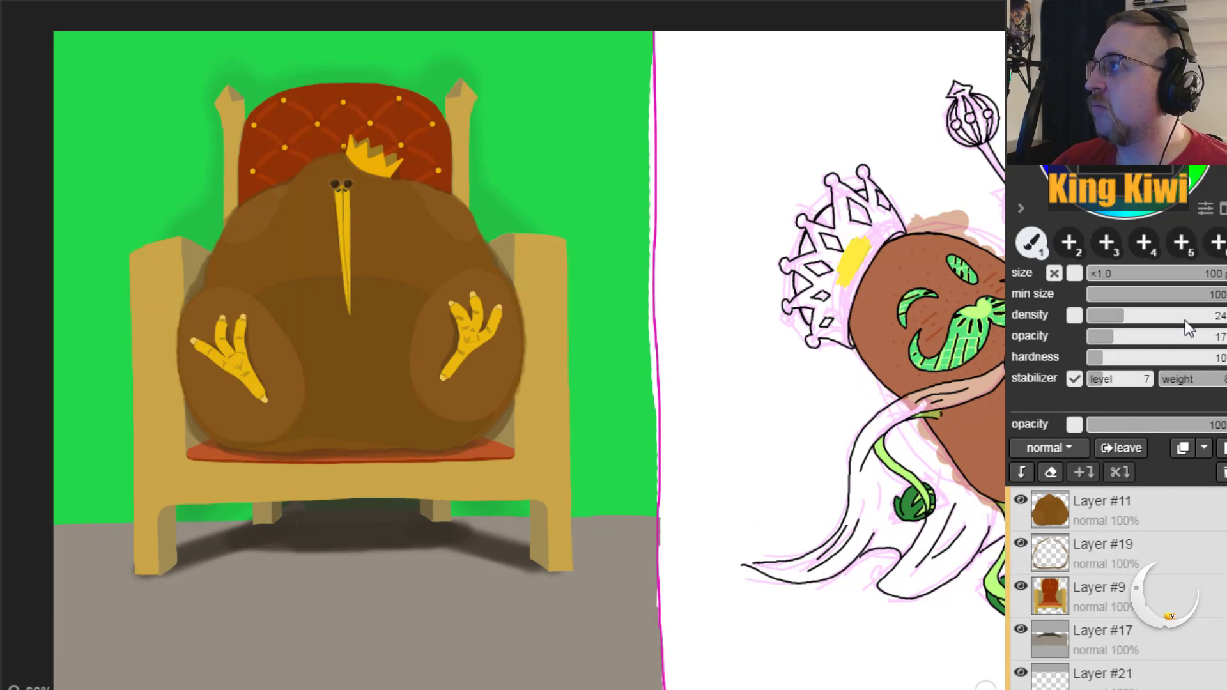
Step: With brush density 64, opacity 53 and hardness 43, paint a lighter green glow behind the throne on Layer #15
left_click(1169, 337)
left_click(1153, 357)
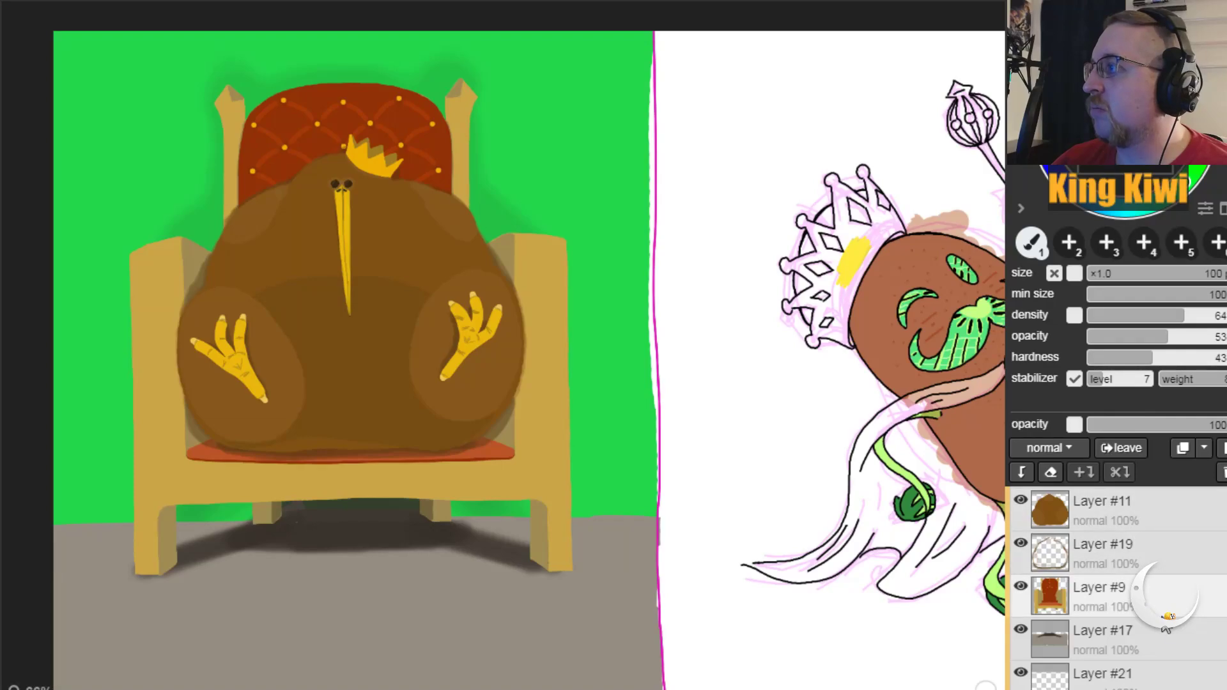
scroll(1162, 664, "down", 1)
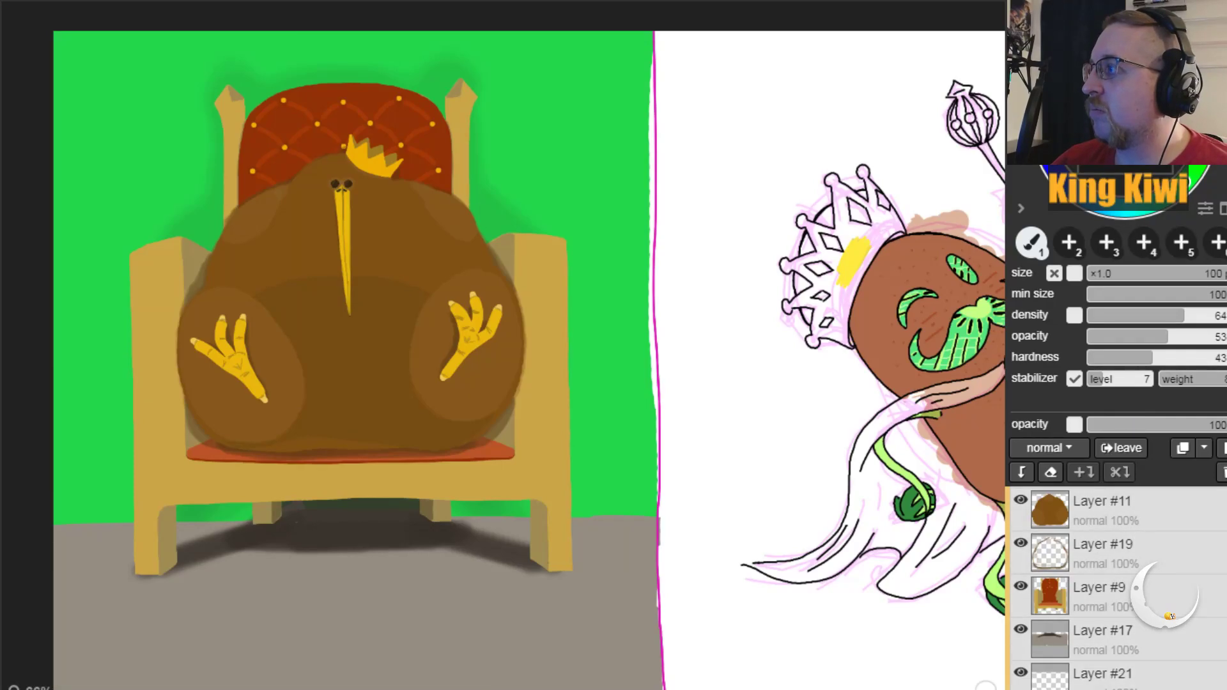
left_click(1191, 645)
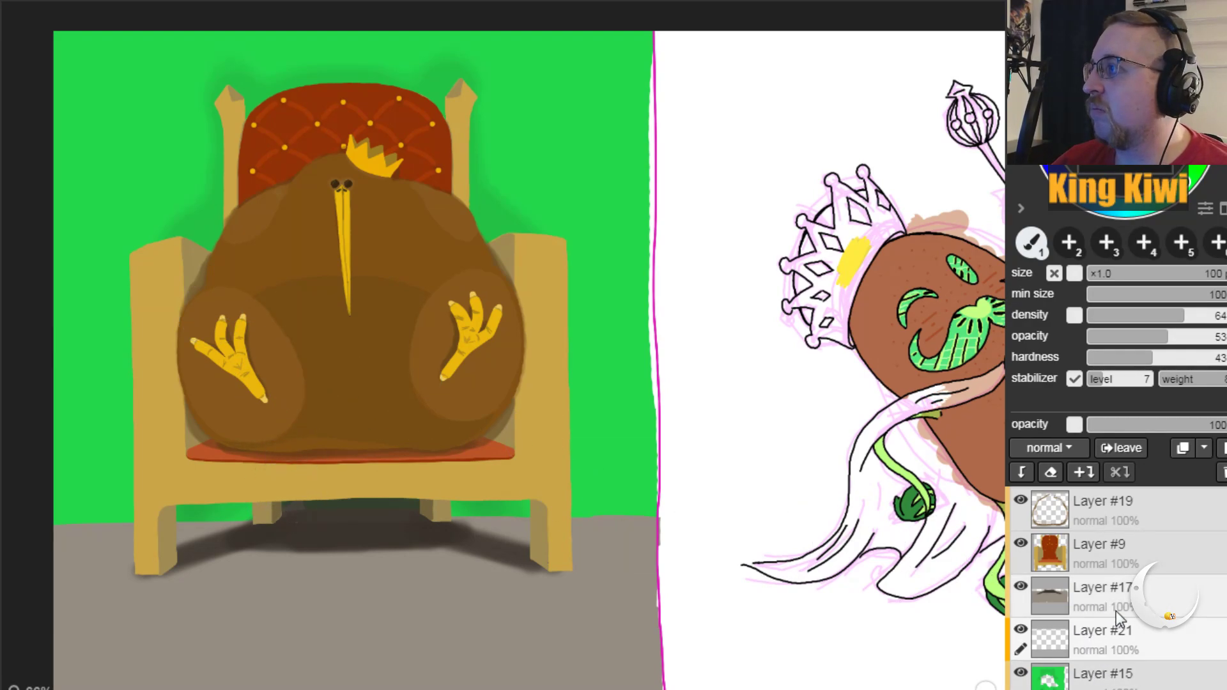
left_click(1045, 675)
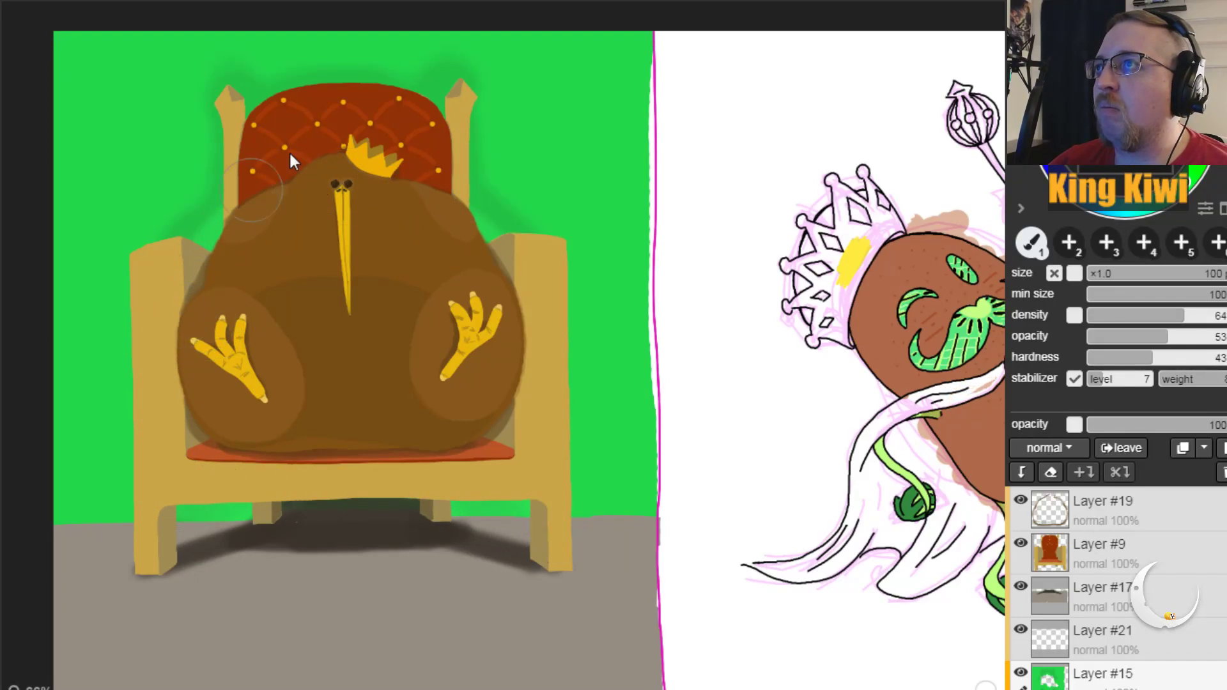
mouse_move(361, 84)
left_mouse_down()
mouse_move(239, 151)
mouse_move(185, 267)
mouse_move(171, 408)
left_mouse_up()
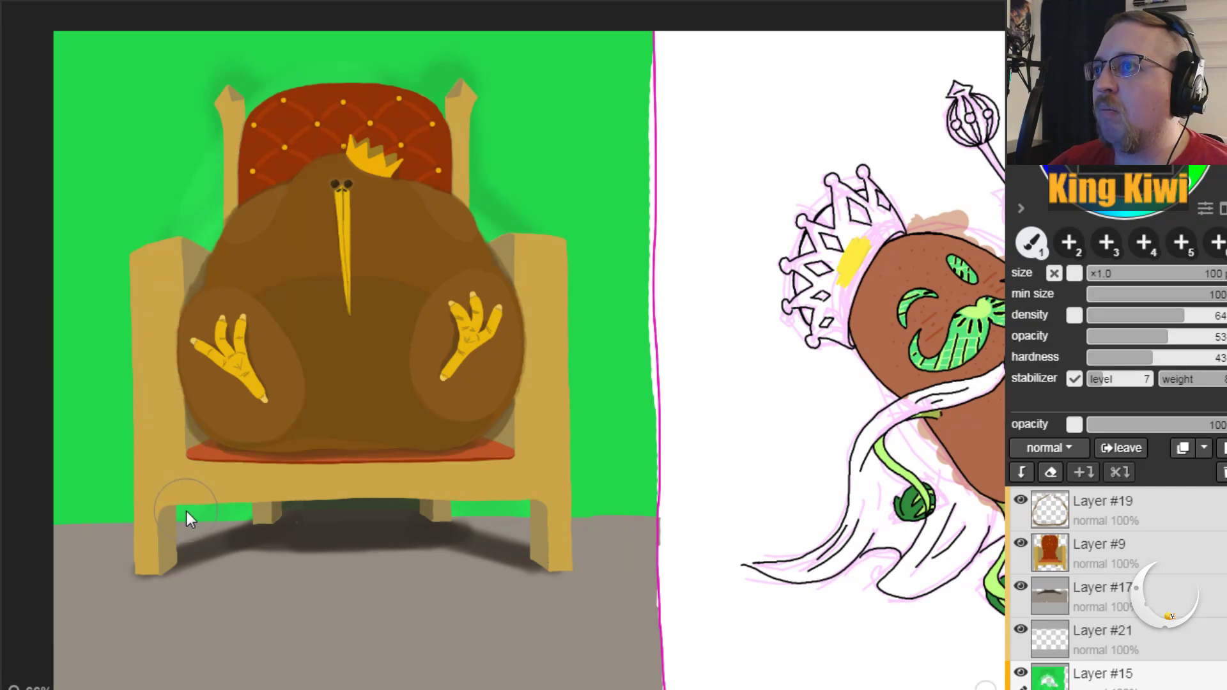
mouse_move(286, 87)
left_mouse_down()
mouse_move(368, 75)
mouse_move(453, 128)
mouse_move(518, 221)
mouse_move(540, 313)
left_mouse_up()
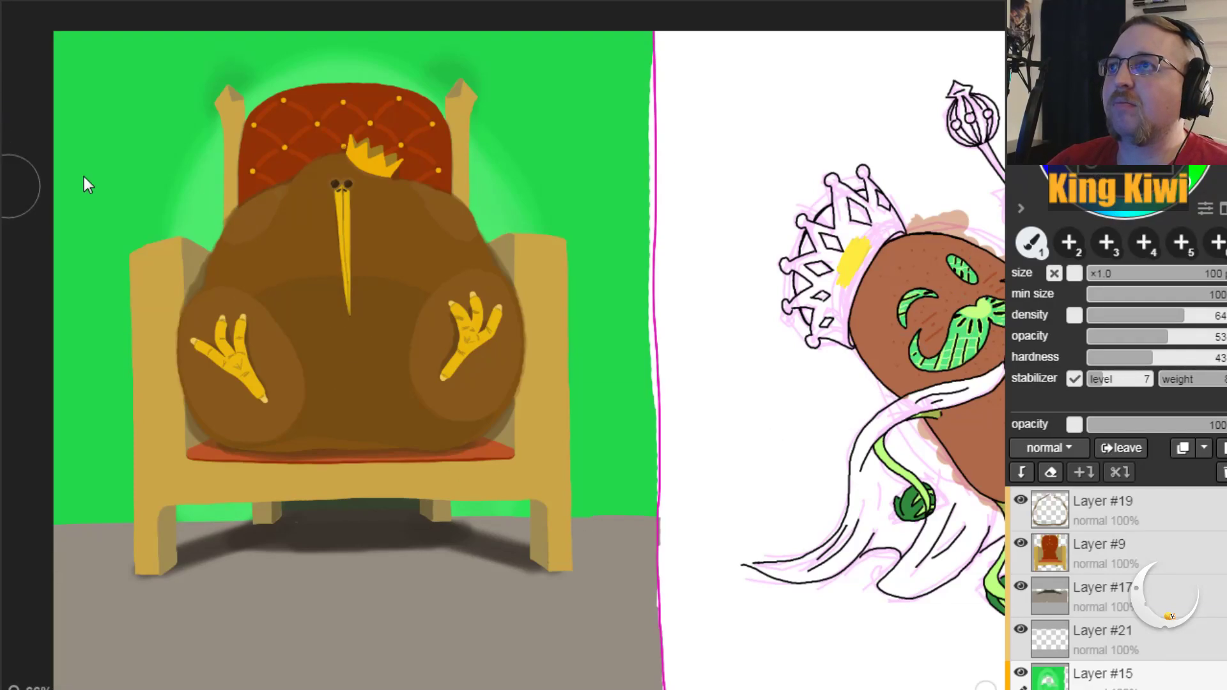
Step: Set the brush to 8 px, density 74, opacity 69 and hardness 52, and try a dark seed mark above the backrest
left_click_drag(1111, 271, 1096, 278)
left_click_drag(1184, 316, 1199, 315)
left_click(1192, 337)
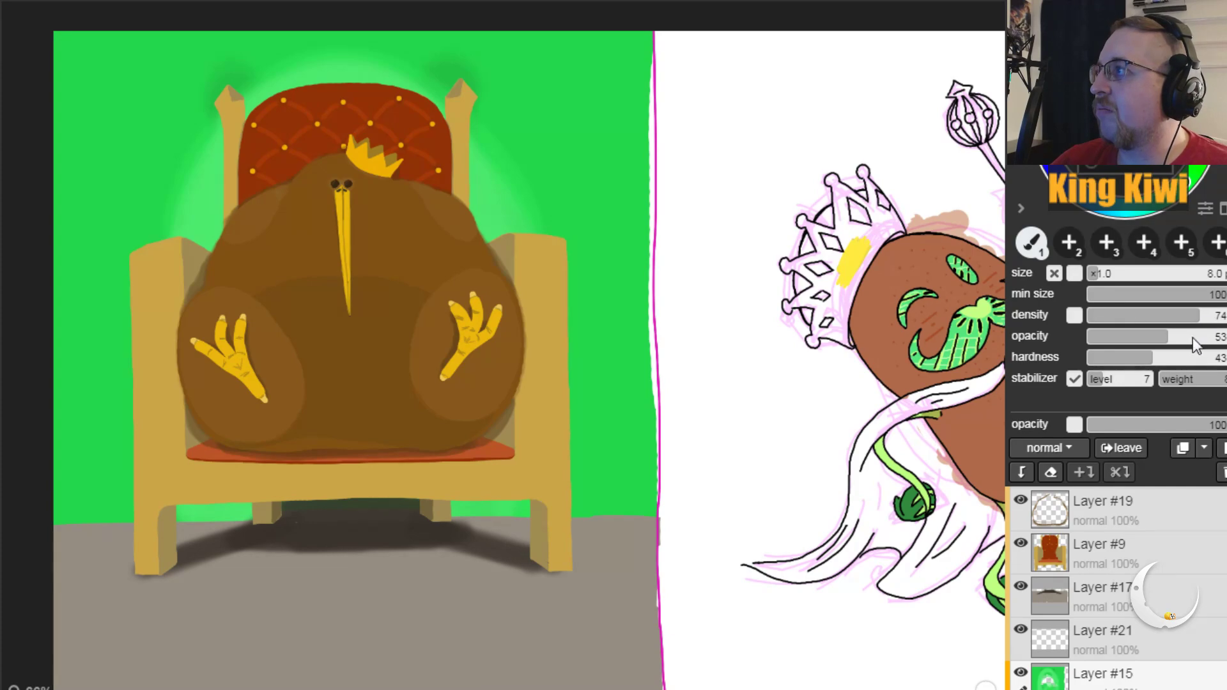
left_click(1168, 359)
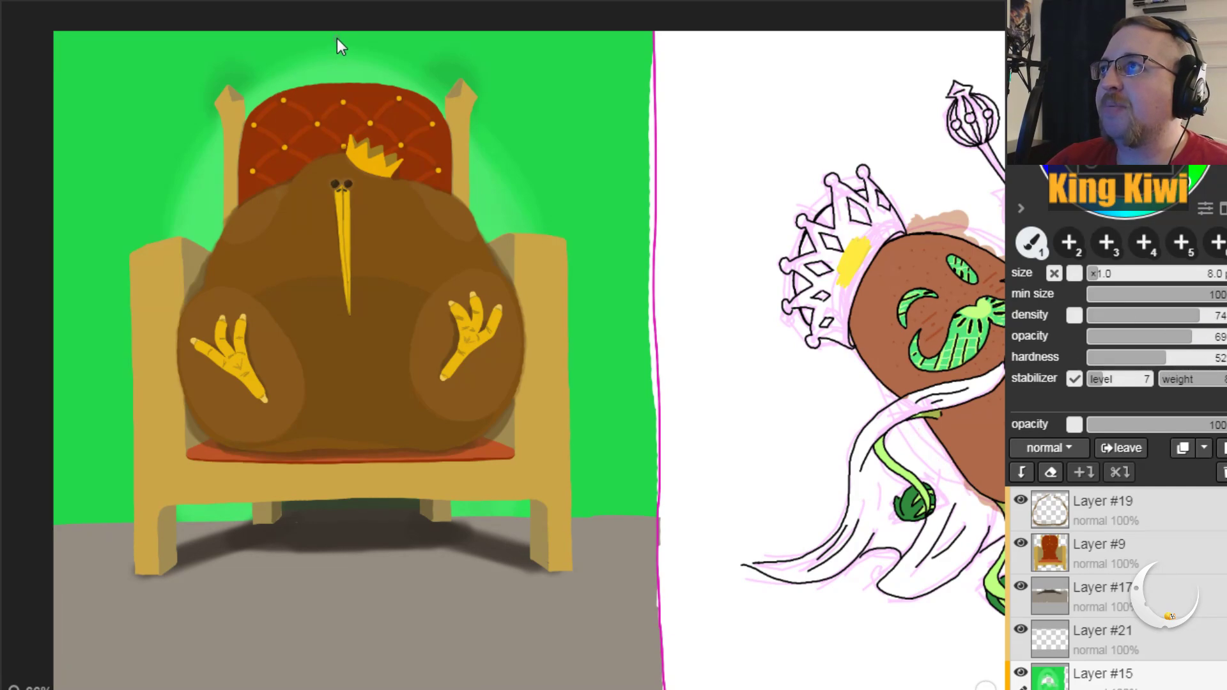
mouse_move(335, 66)
left_mouse_down()
mouse_move(336, 36)
mouse_move(336, 71)
left_mouse_up()
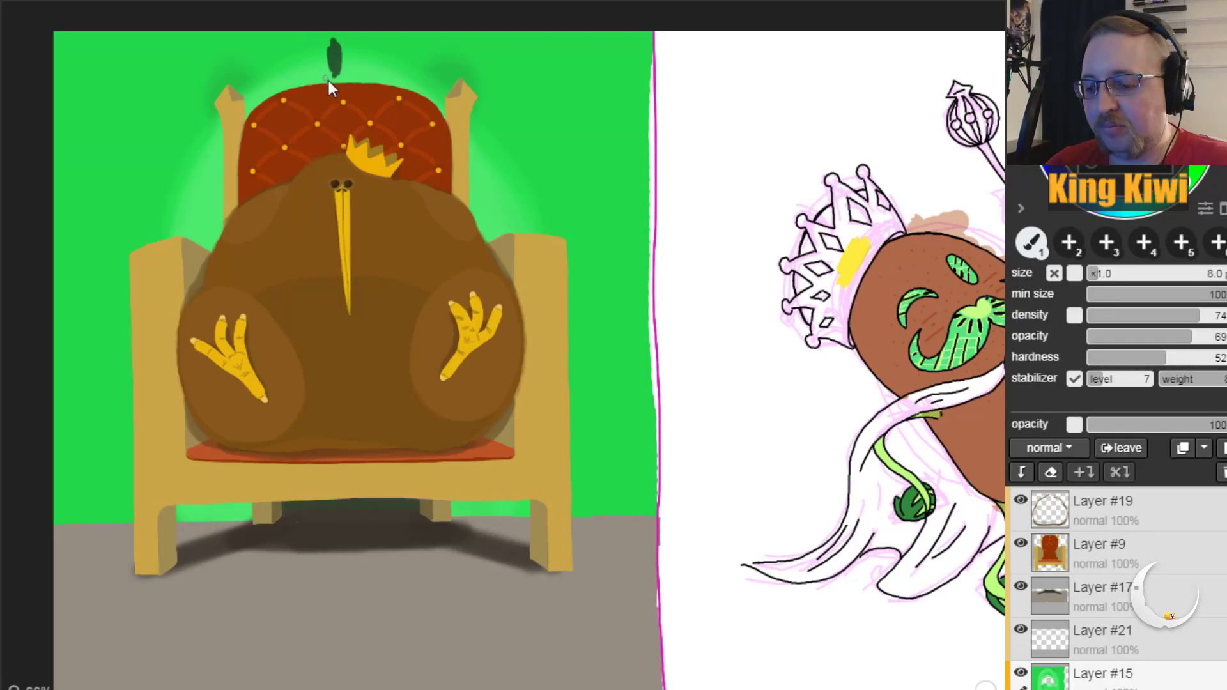
key("ctrl+z")
Step: Lower the brush to density 51, opacity 33 and hardness 18, and paint dark kiwi seeds radiating above the throne's backrest
scroll(502, 348, "up", 3)
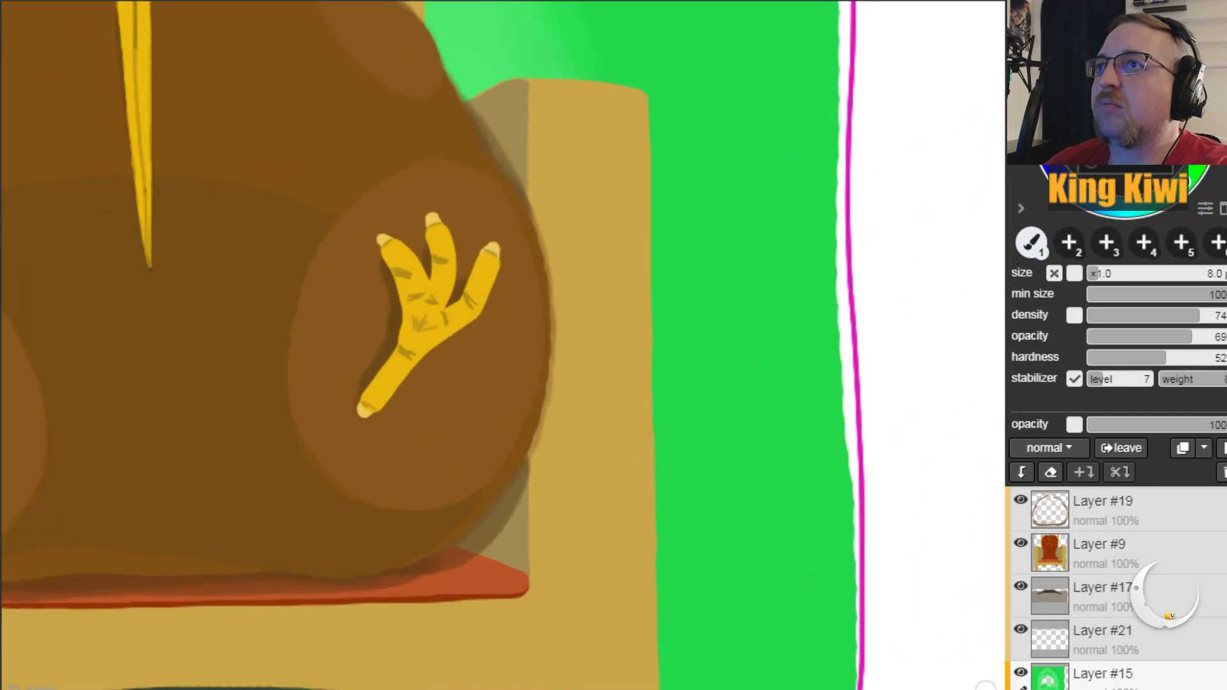
key("h")
scroll(309, 575, "down", 5)
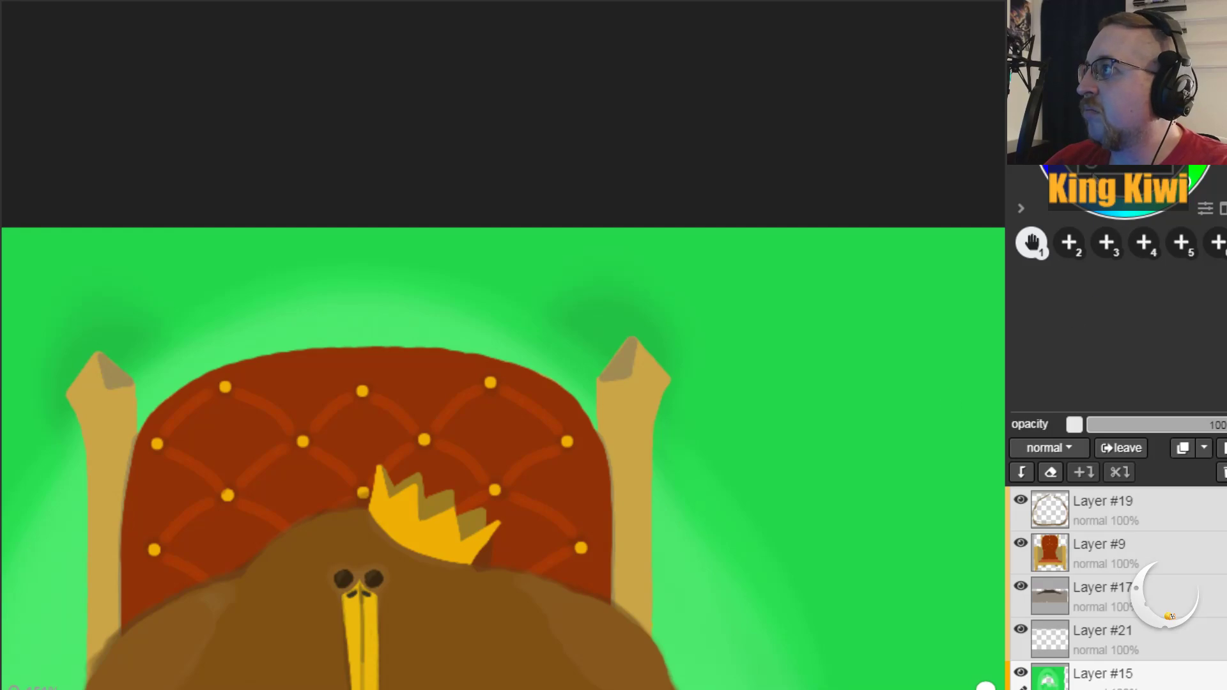
key("b")
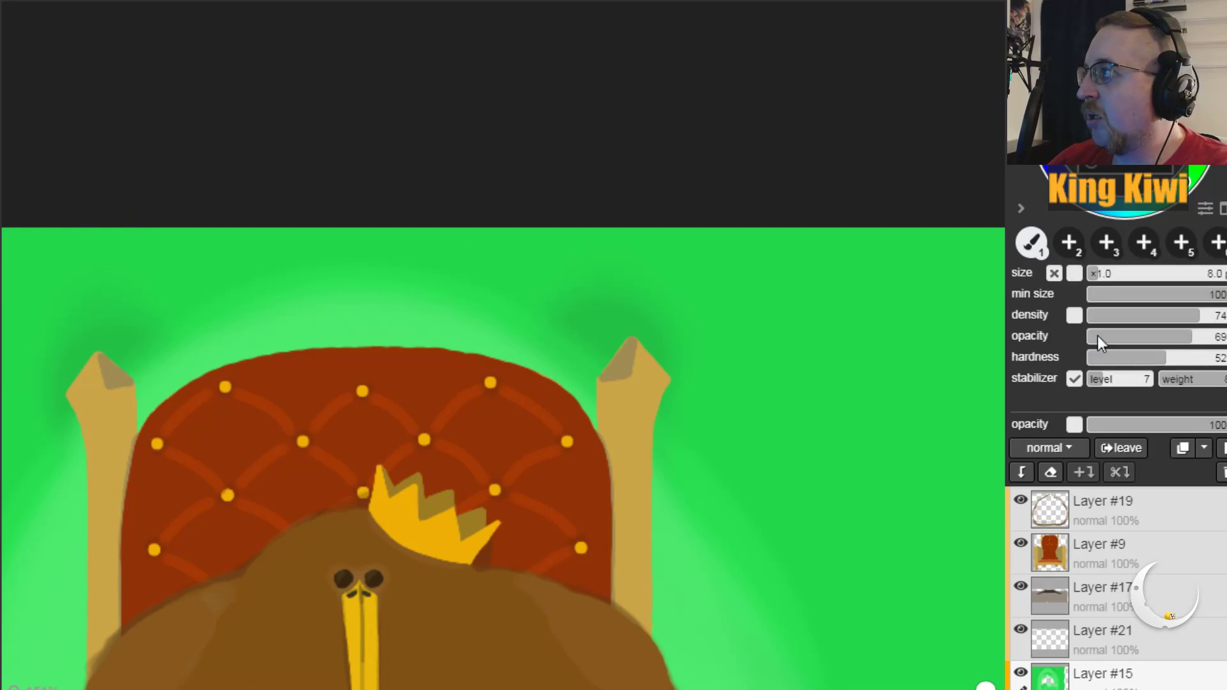
left_click(1164, 315)
left_click(1138, 336)
left_click(1115, 357)
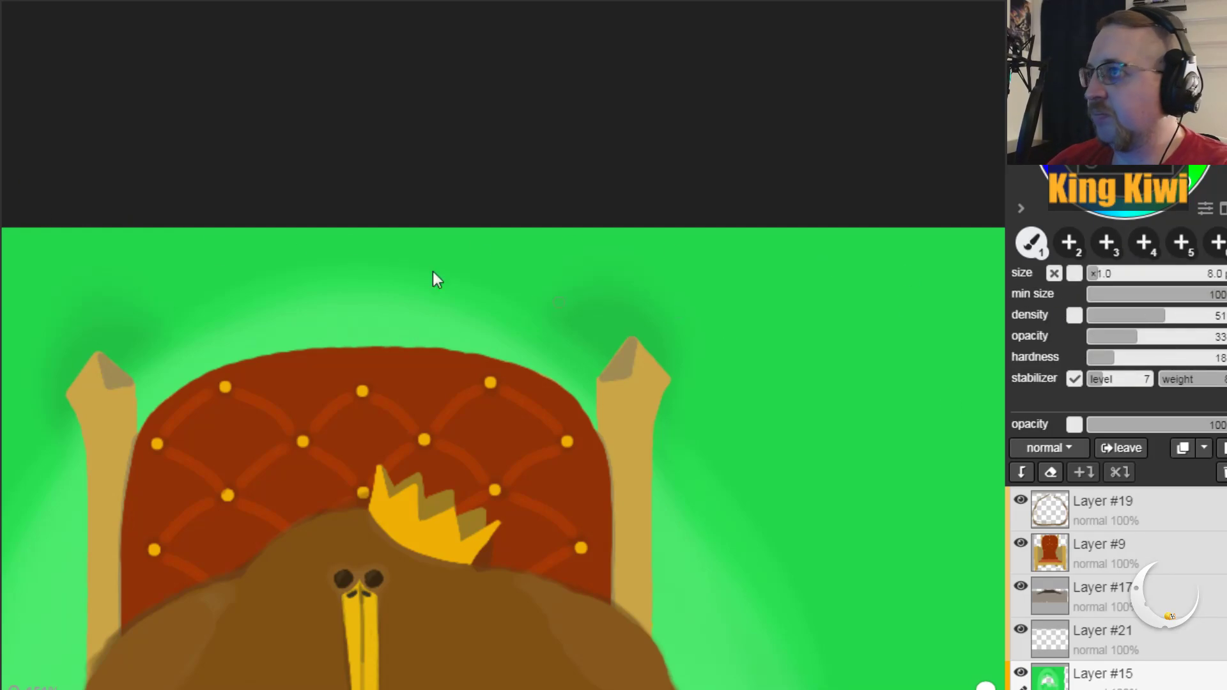
left_click_drag(351, 278, 351, 328)
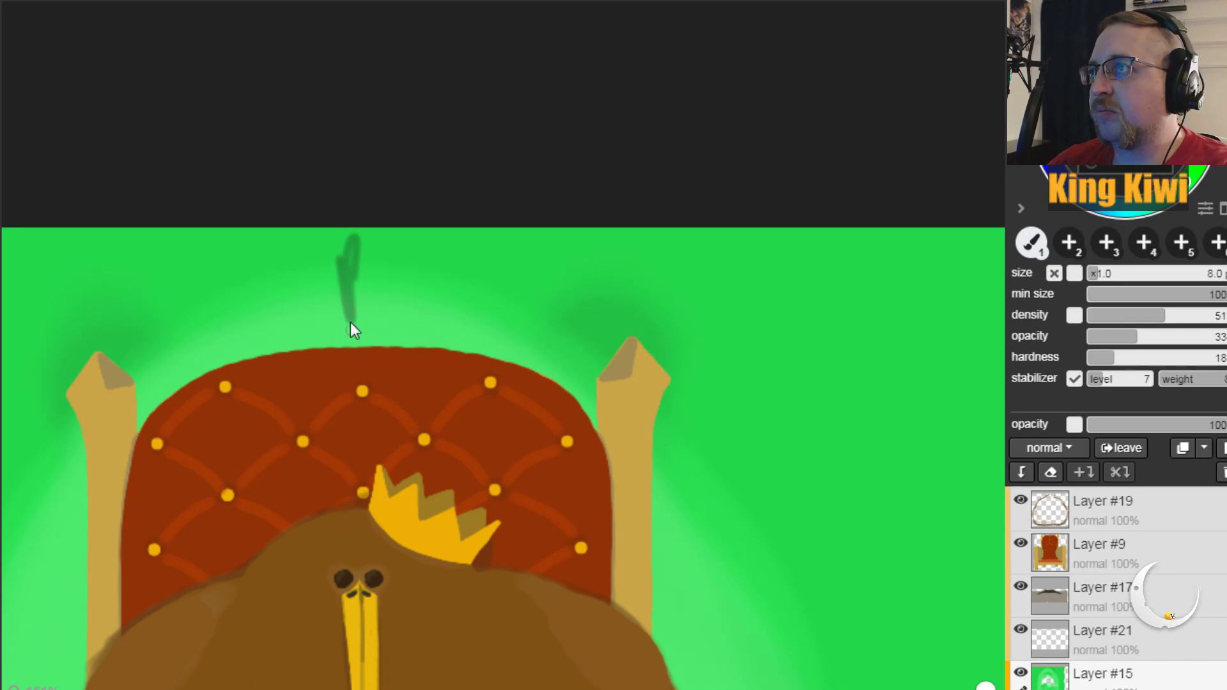
left_click_drag(360, 255, 357, 324)
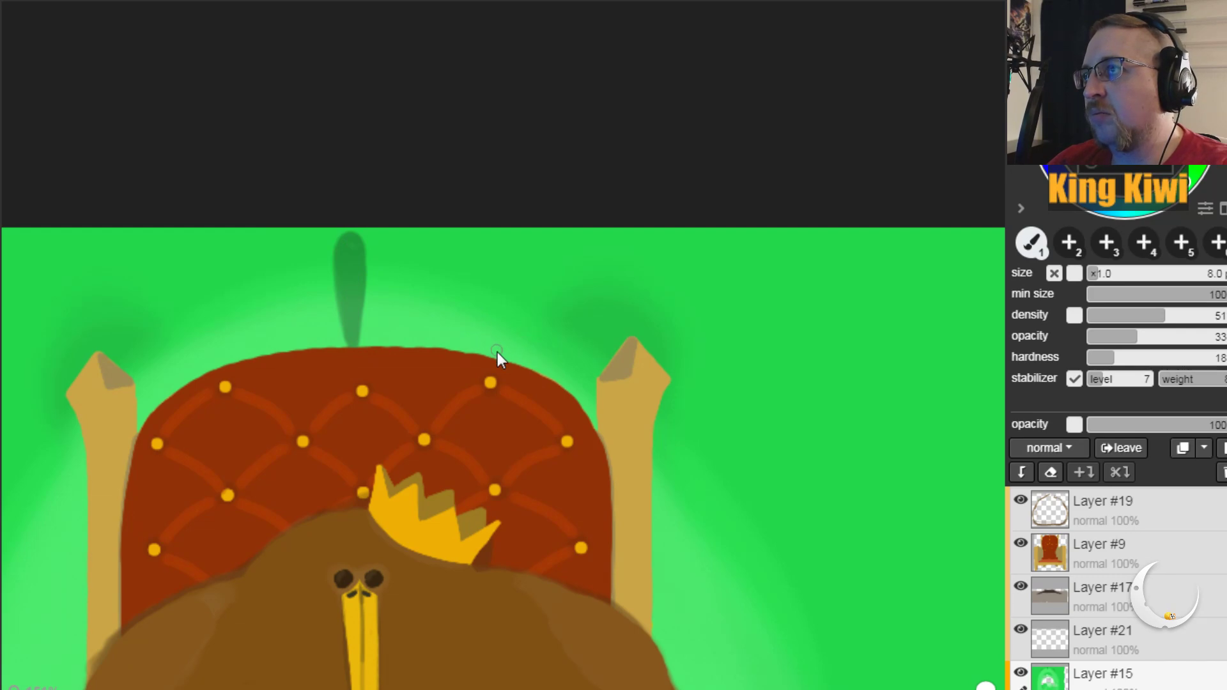
left_click_drag(492, 357, 523, 298)
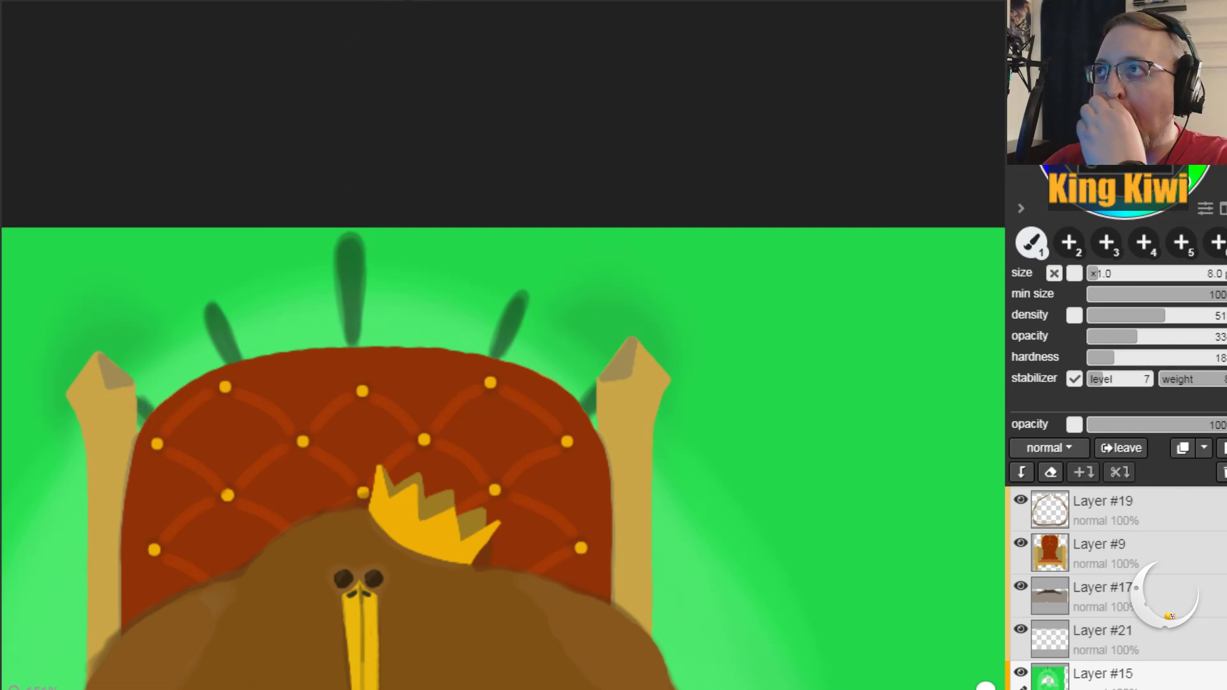
Step: Paint two dark kiwi seeds on the glow between the throne's right post and right armrest
left_click_drag(406, 0, 389, 55)
key("space")
left_click_drag(397, 317, 101, 446)
key("b")
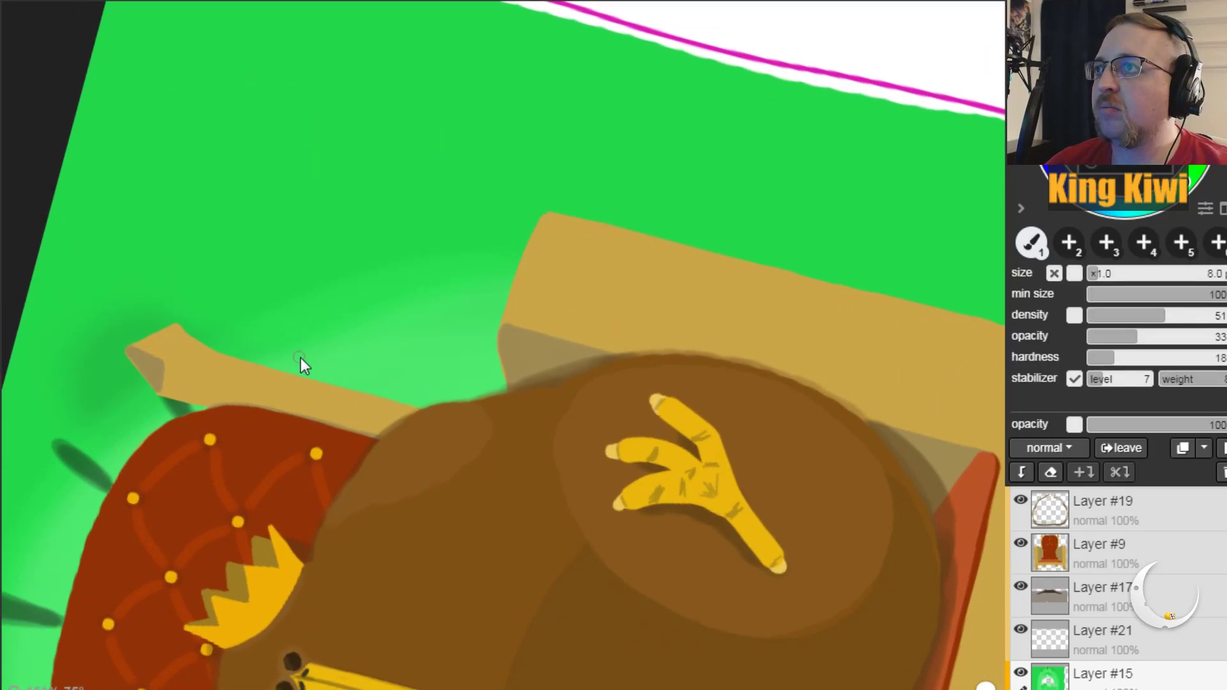
left_click_drag(317, 318, 331, 386)
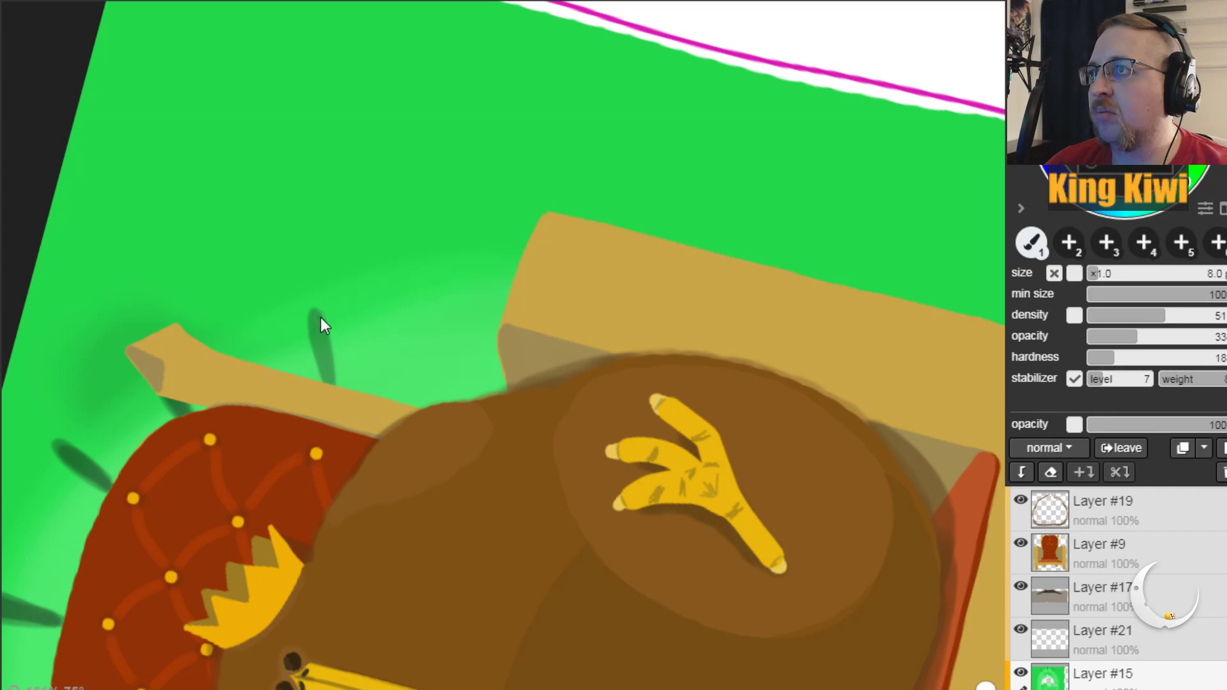
left_click_drag(314, 326, 324, 380)
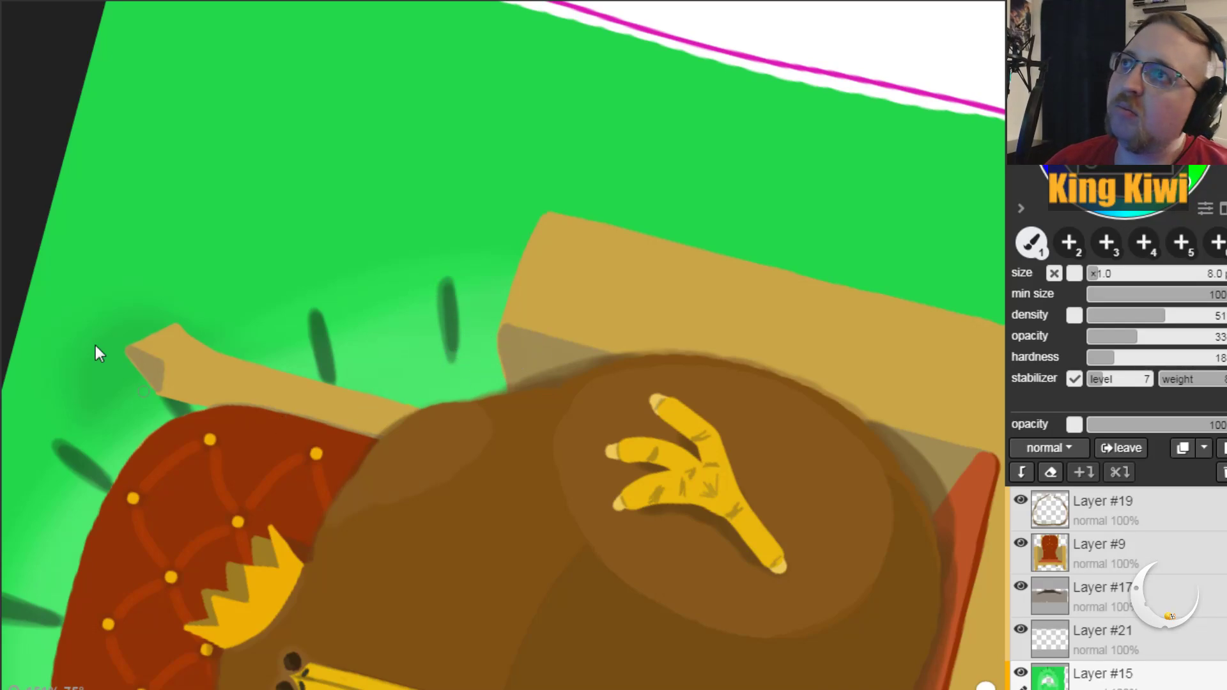
Step: Paint two matching dark kiwi seeds on the glow between the throne's left post and left armrest
mouse_move(537, 3)
left_mouse_down()
mouse_move(552, 3)
mouse_move(68, 562)
mouse_move(241, 537)
left_mouse_up()
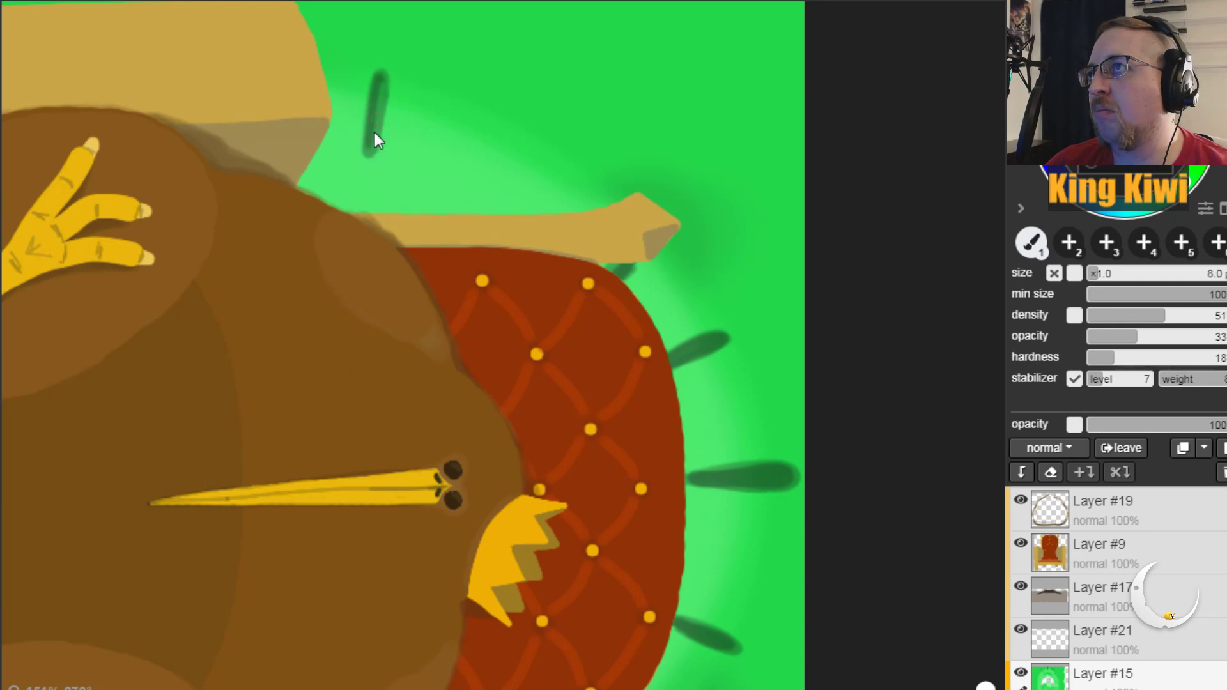
left_click_drag(470, 180, 500, 135)
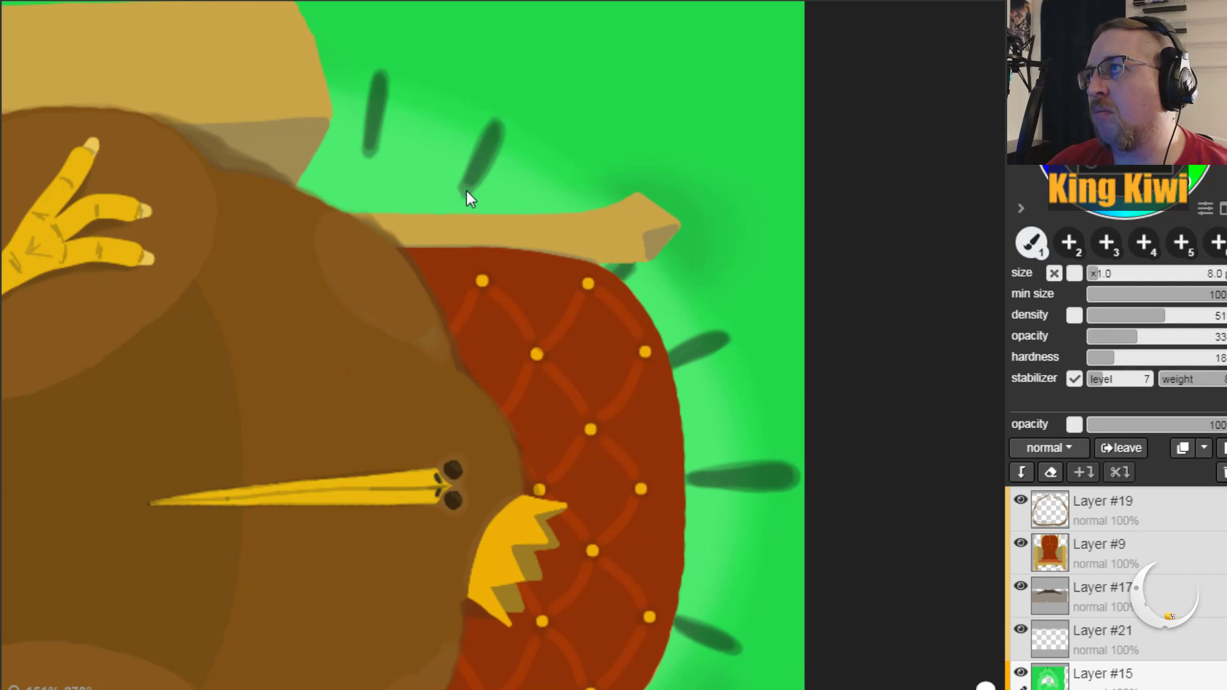
key("r")
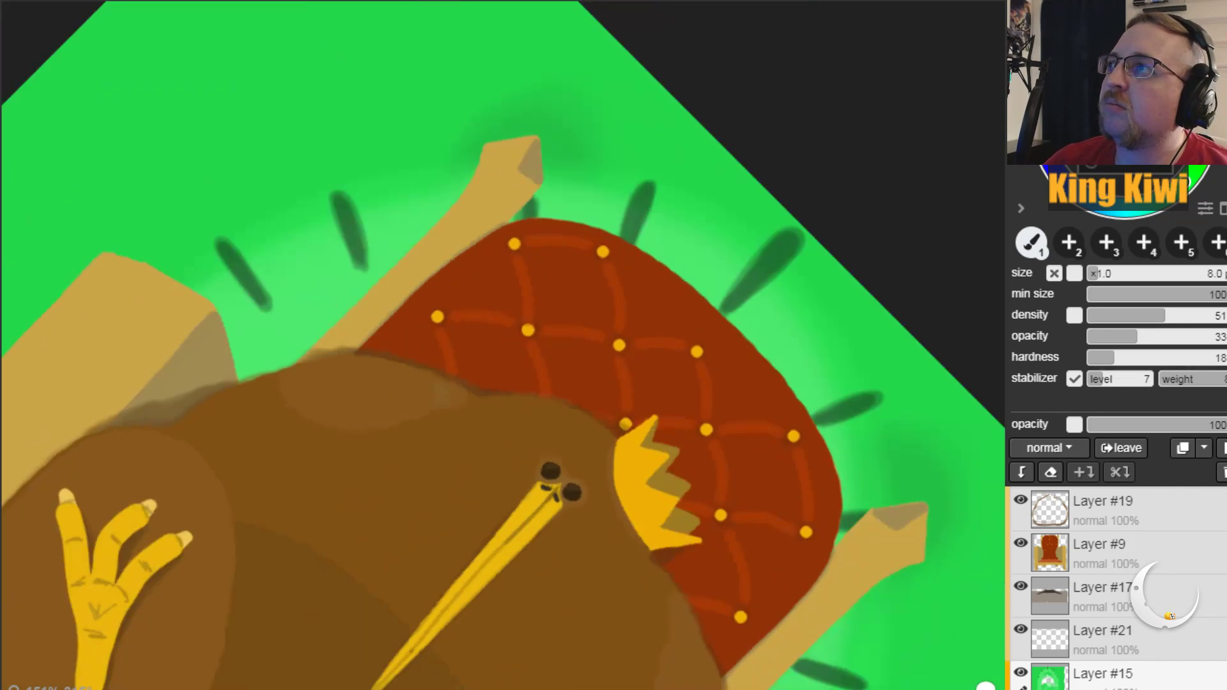
key("Home")
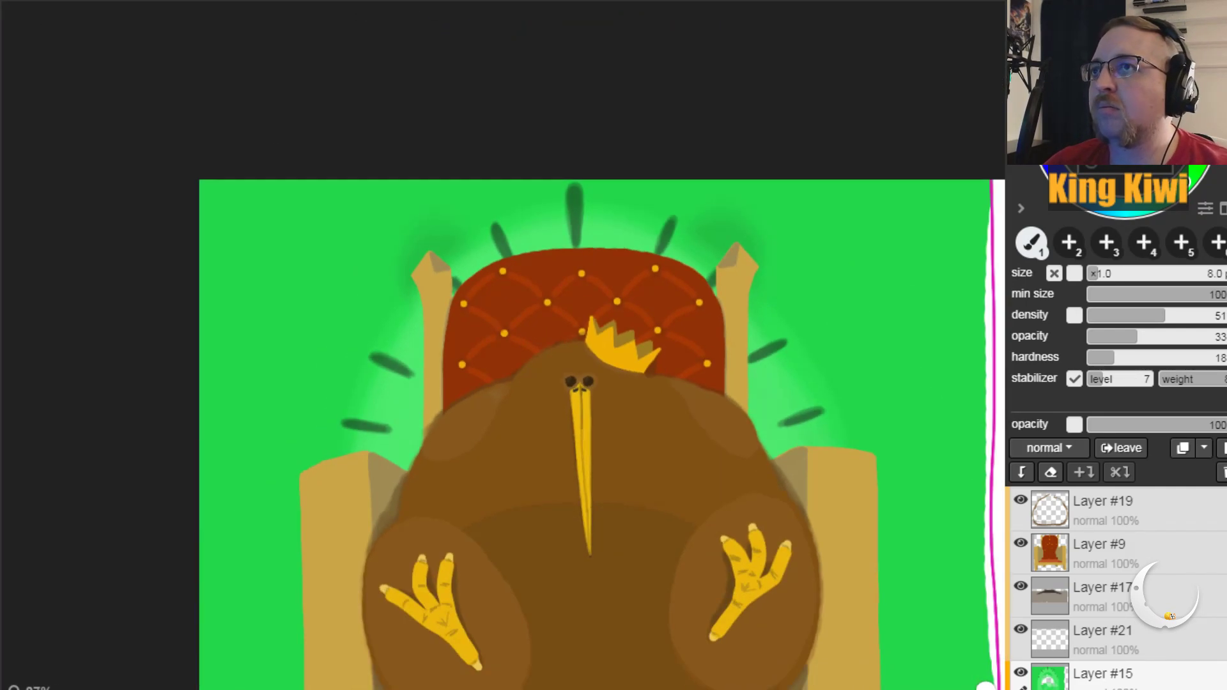
key("h")
mouse_move(384, 317)
left_mouse_down()
mouse_move(200, 283)
mouse_move(365, 342)
mouse_move(428, 301)
left_mouse_up()
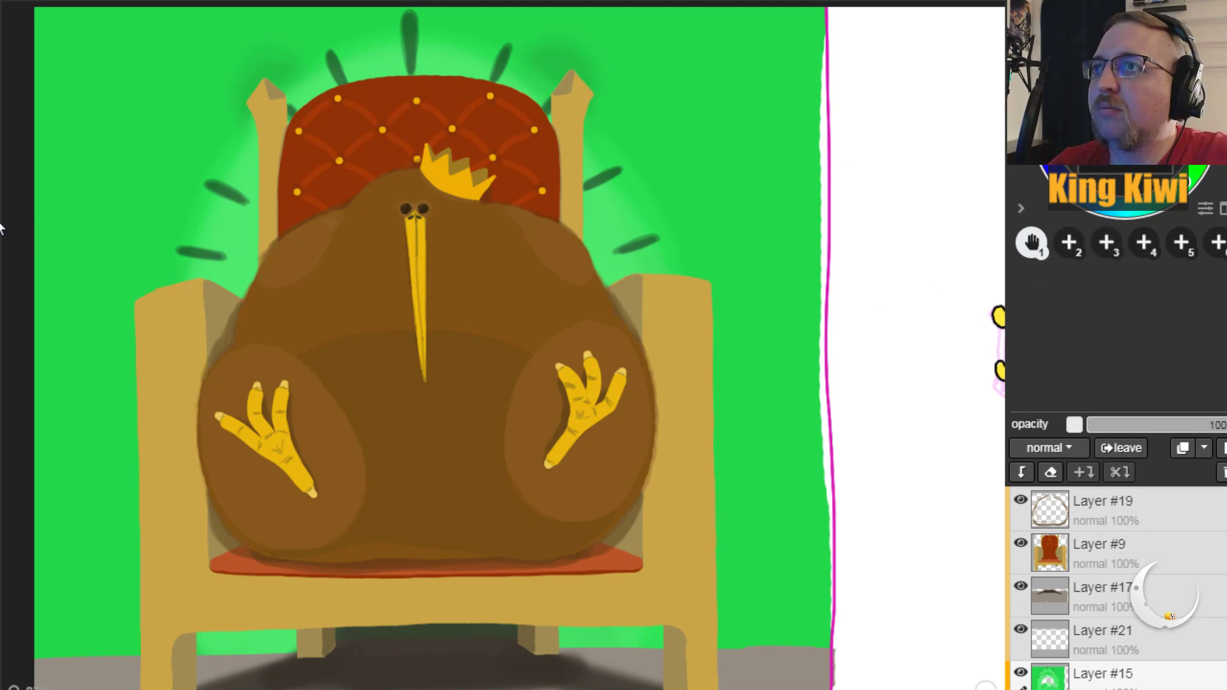
key("b")
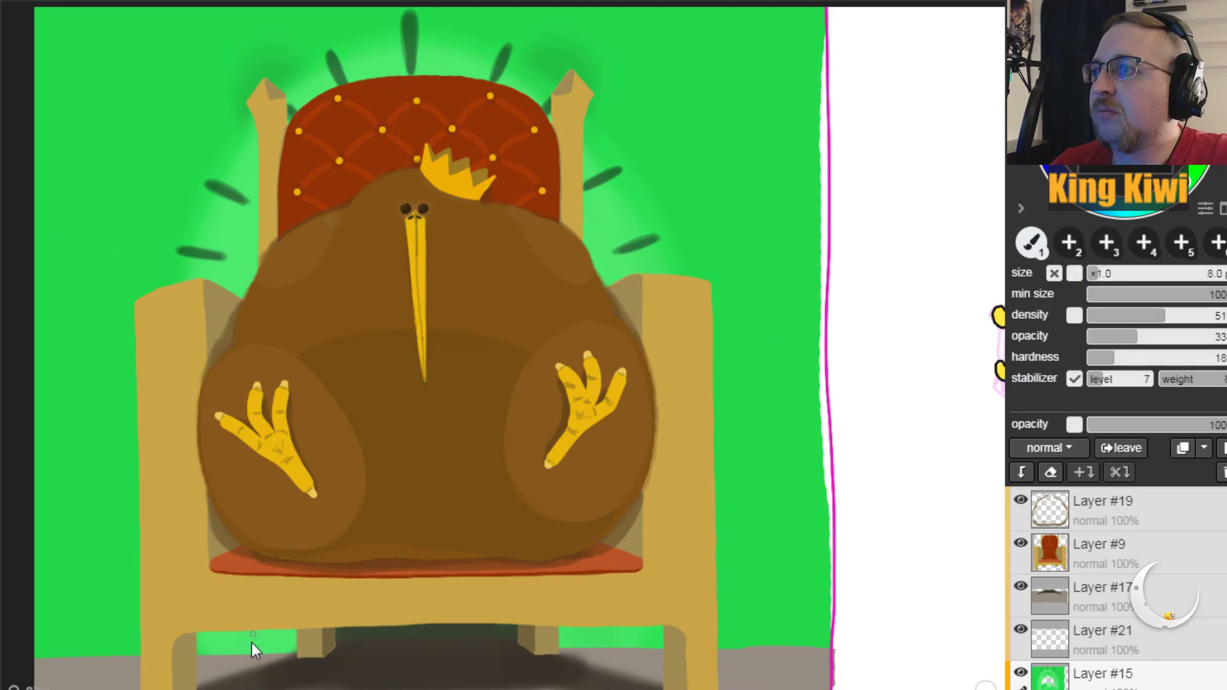
Step: On Layer #21, use an 80 px brush to paint soft shadows on the wall beneath the seat and above the throne's left armrest
left_click(1103, 636)
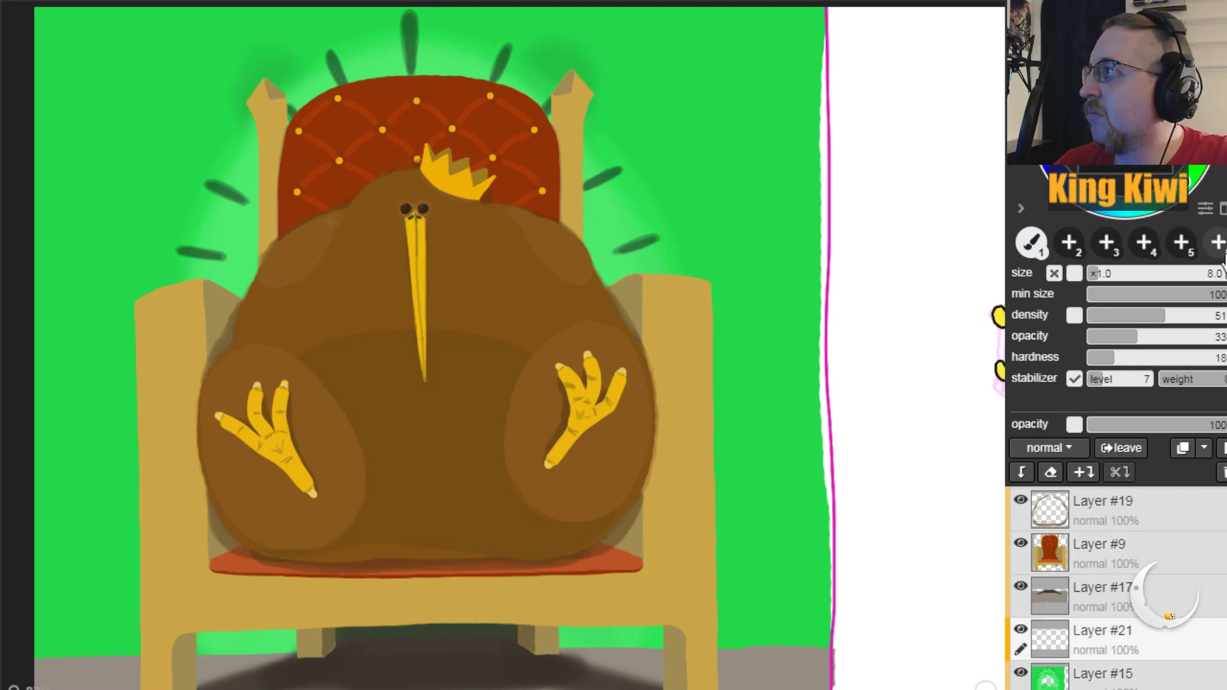
left_click(1222, 267)
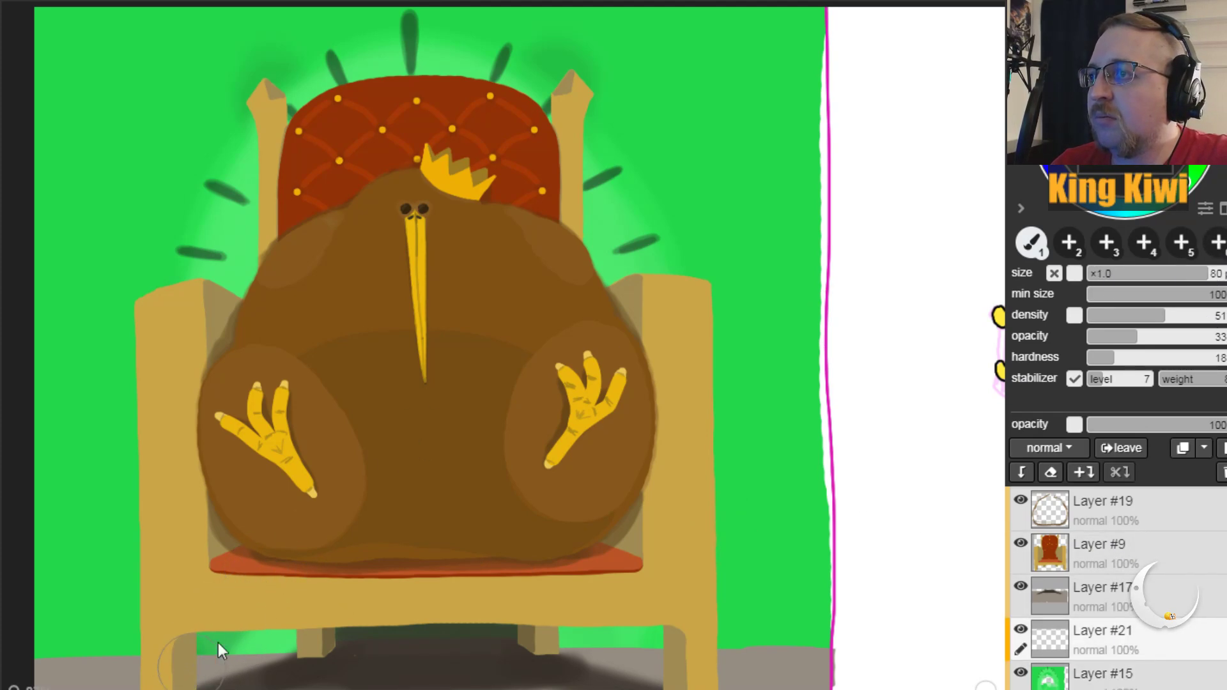
mouse_move(562, 616)
left_mouse_down()
mouse_move(556, 608)
mouse_move(605, 627)
left_mouse_up()
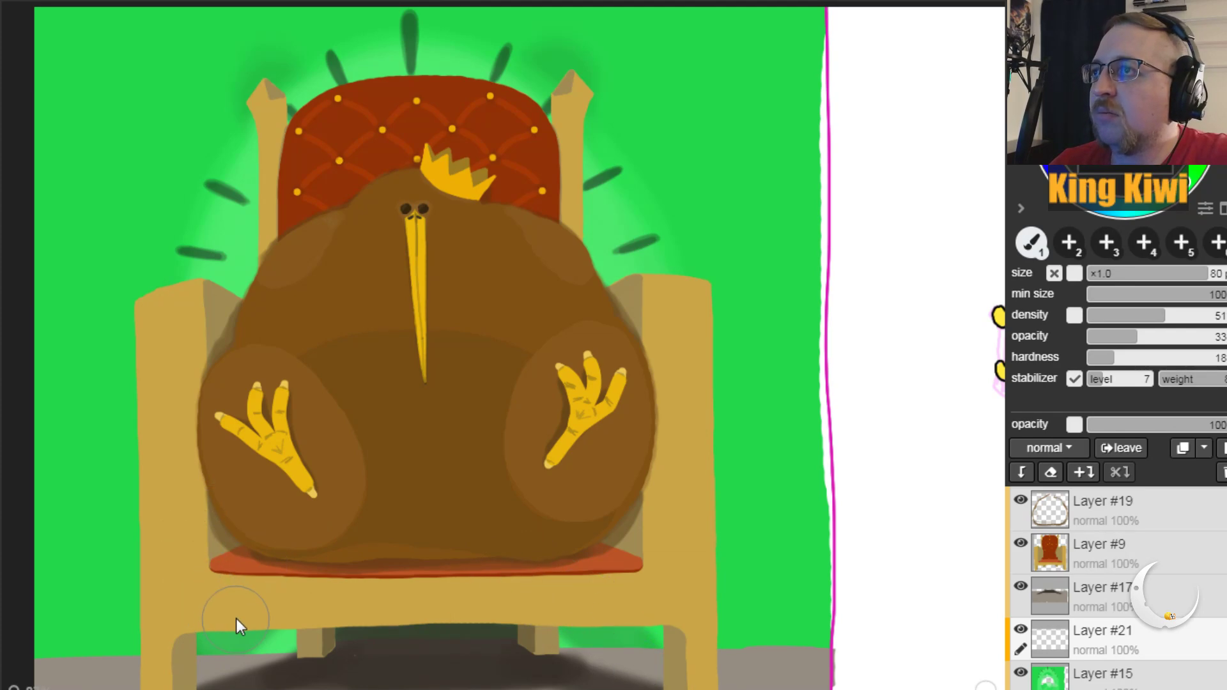
left_click_drag(188, 312, 257, 257)
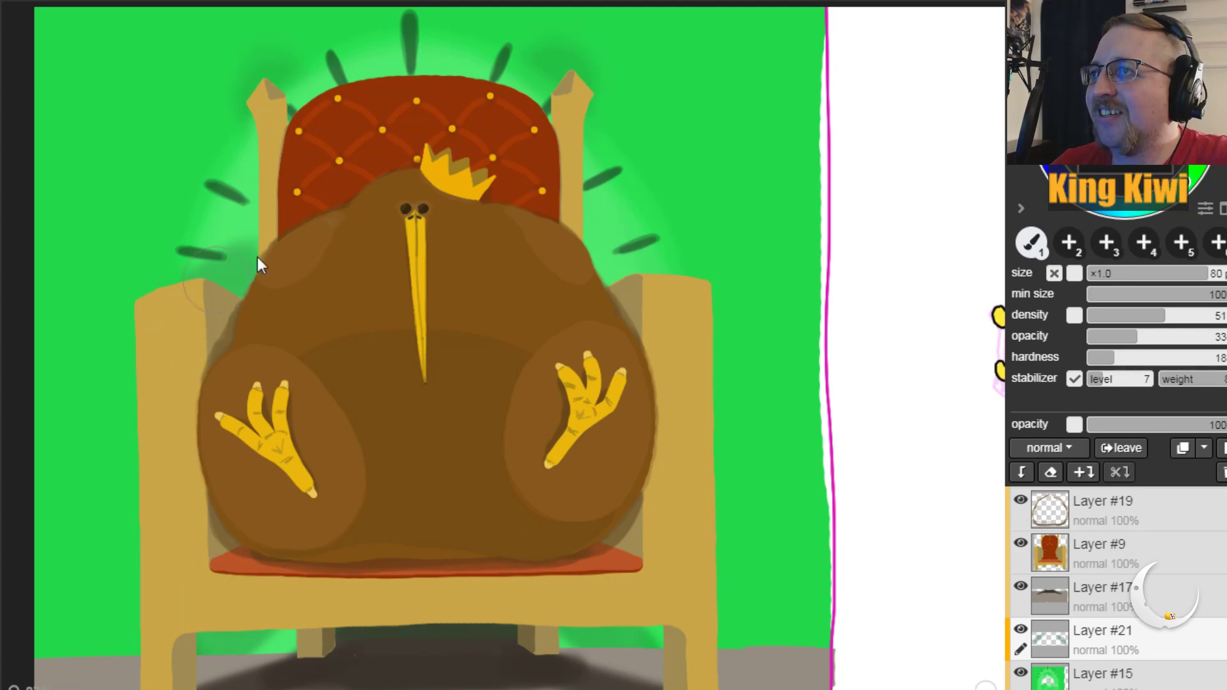
Step: Paint soft dark shadows on the wall around the throne's backrest and posts, and deepen them above both armrests
mouse_move(276, 121)
left_mouse_down()
mouse_move(271, 237)
mouse_move(273, 103)
mouse_move(243, 74)
mouse_move(270, 96)
mouse_move(344, 72)
mouse_move(364, 43)
mouse_move(418, 87)
mouse_move(437, 79)
mouse_move(376, 109)
left_mouse_up()
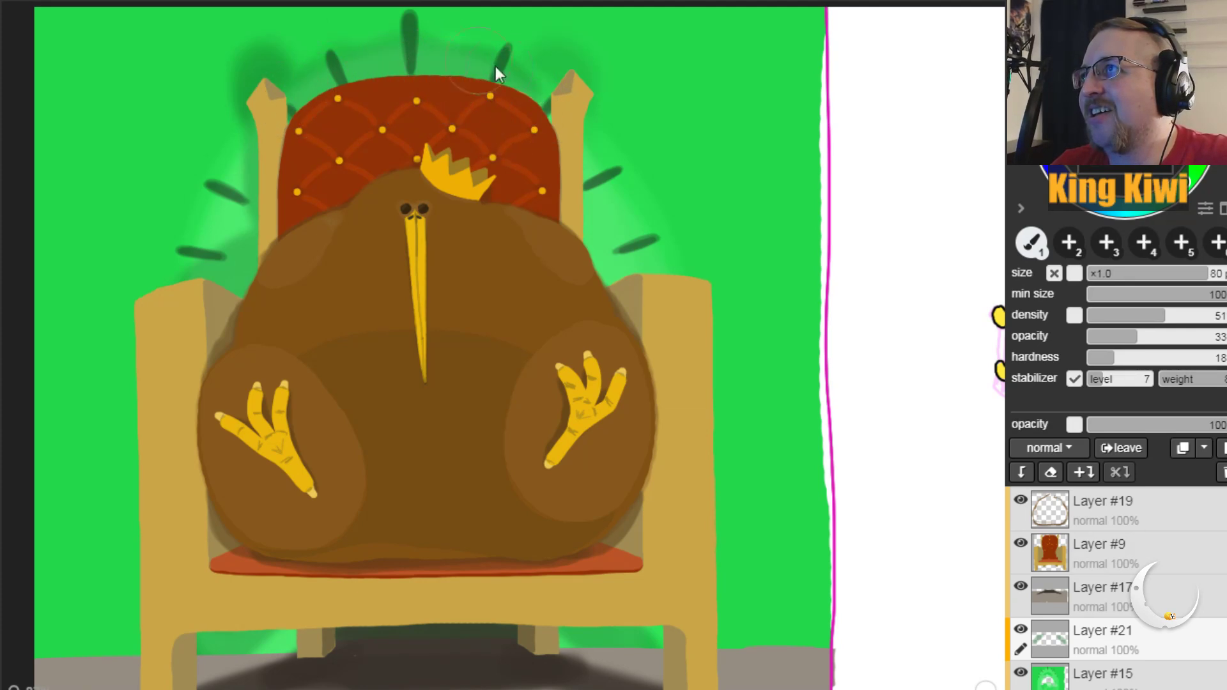
left_click_drag(546, 90, 555, 118)
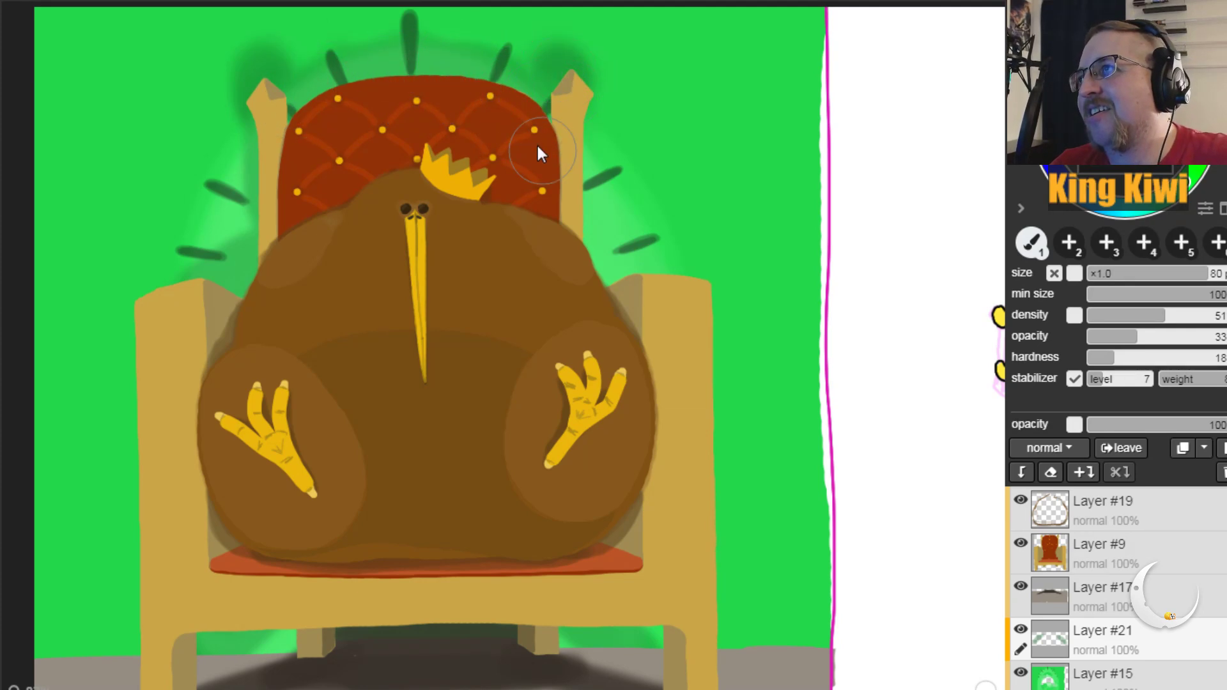
mouse_move(547, 162)
left_mouse_down()
mouse_move(616, 296)
mouse_move(633, 290)
mouse_move(584, 255)
left_mouse_up()
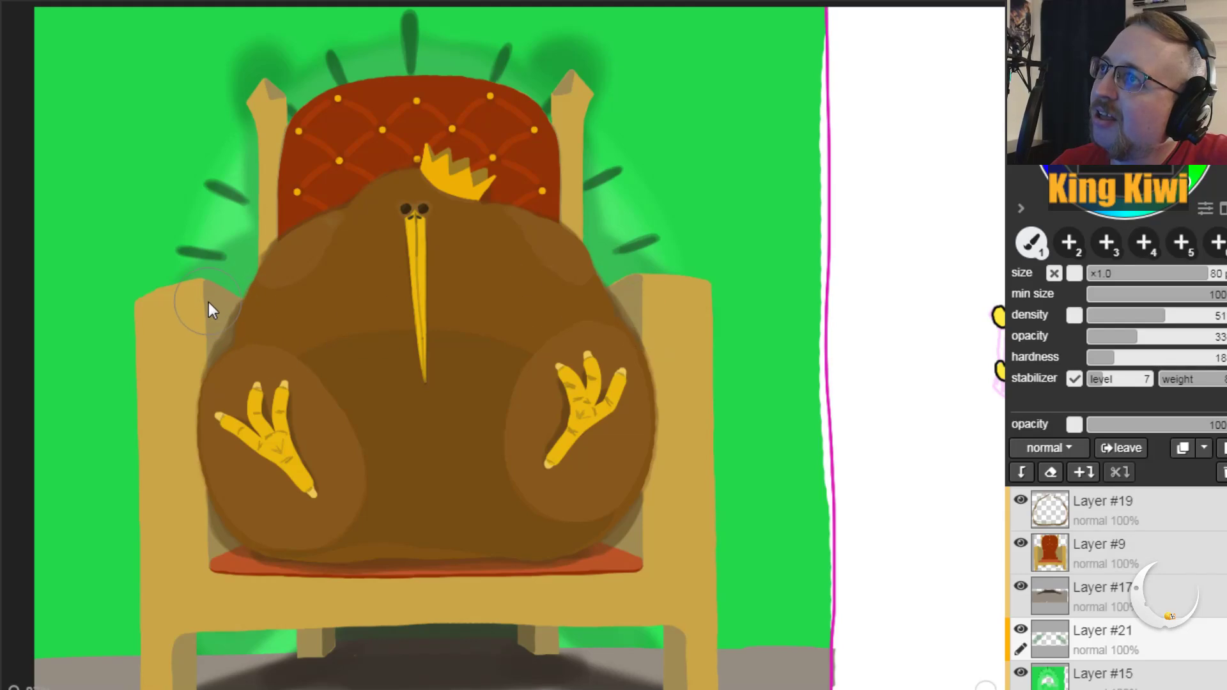
mouse_move(284, 247)
left_mouse_down()
mouse_move(303, 218)
mouse_move(209, 289)
left_mouse_up()
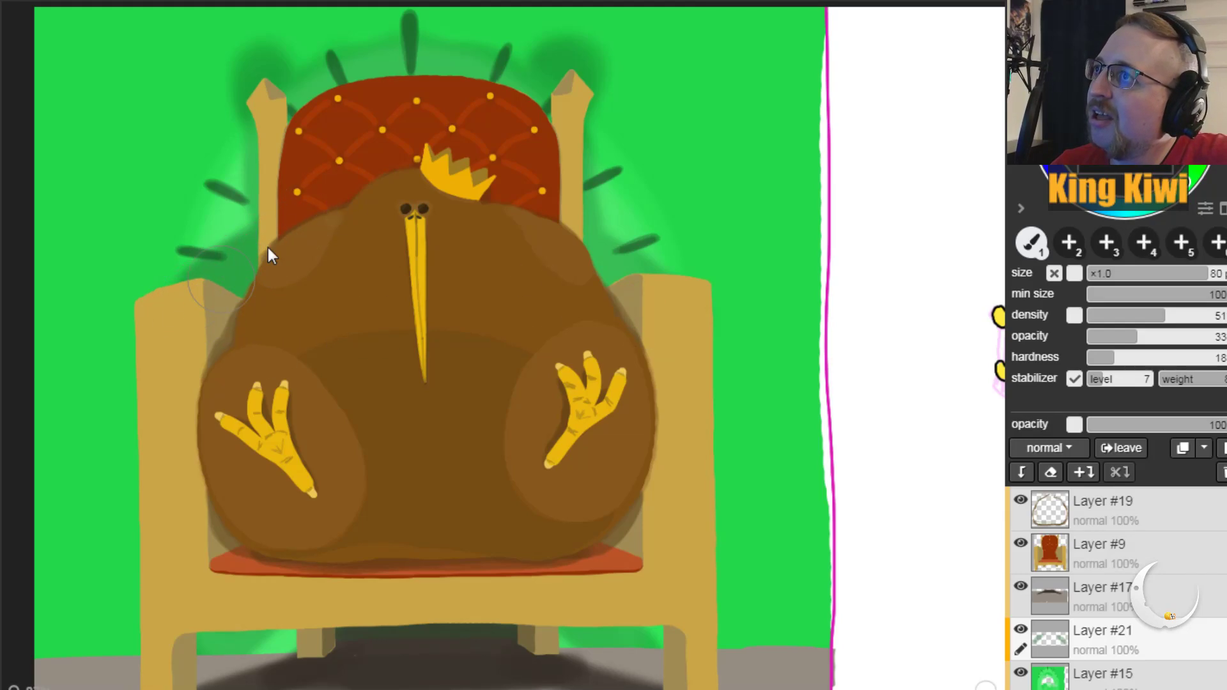
mouse_move(577, 255)
left_mouse_down()
mouse_move(653, 305)
mouse_move(550, 206)
mouse_move(557, 239)
mouse_move(561, 180)
left_mouse_up()
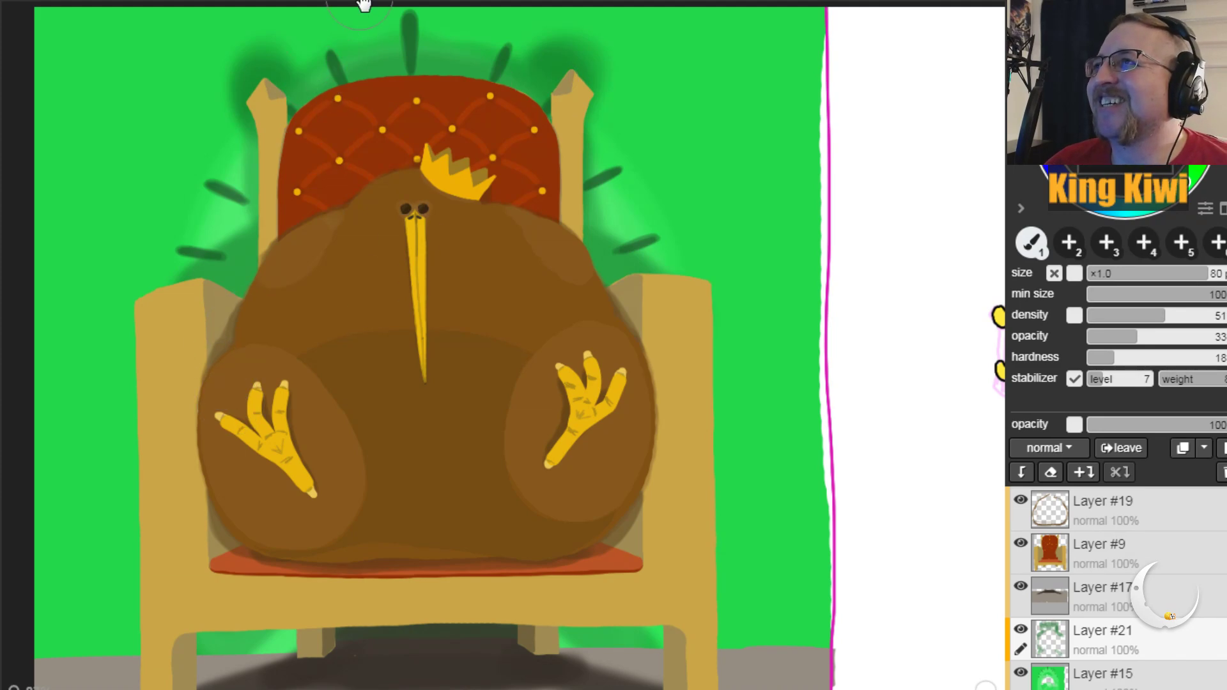
Step: Set the brush to 12 px, density 100, opacity 100 and hardness 94 for crisp edge touch-ups
key("ctrl+minus")
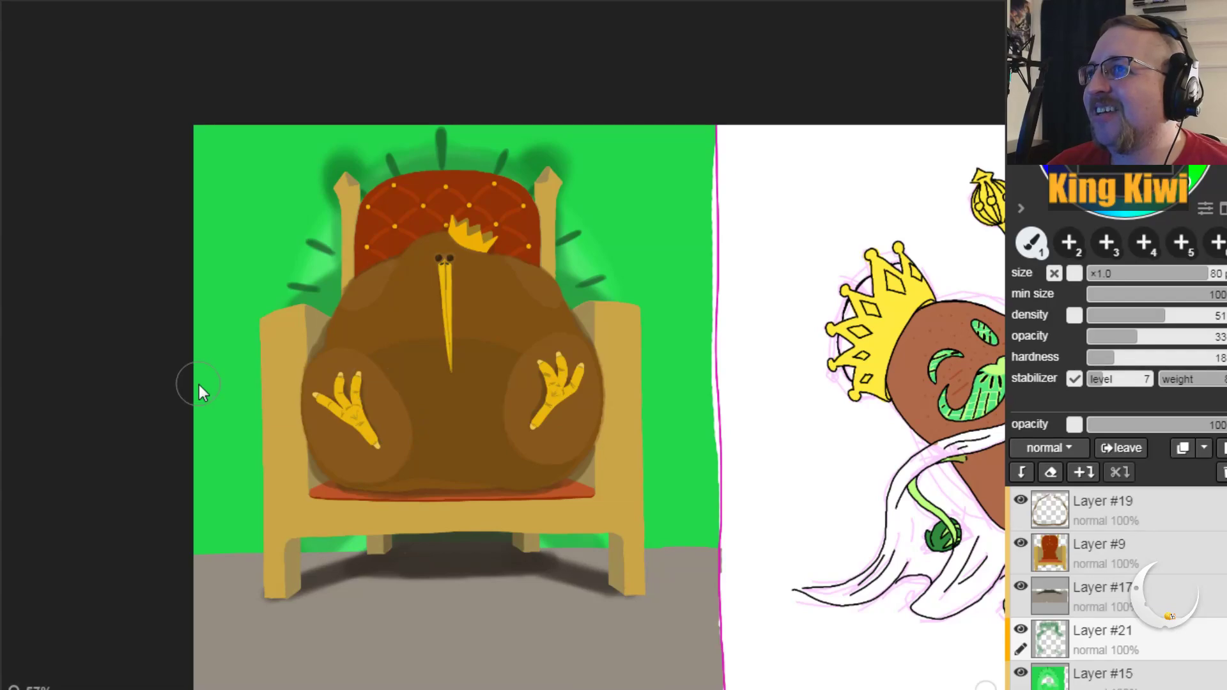
key("h")
mouse_move(852, 524)
left_mouse_down()
mouse_move(763, 445)
mouse_move(706, 473)
left_mouse_up()
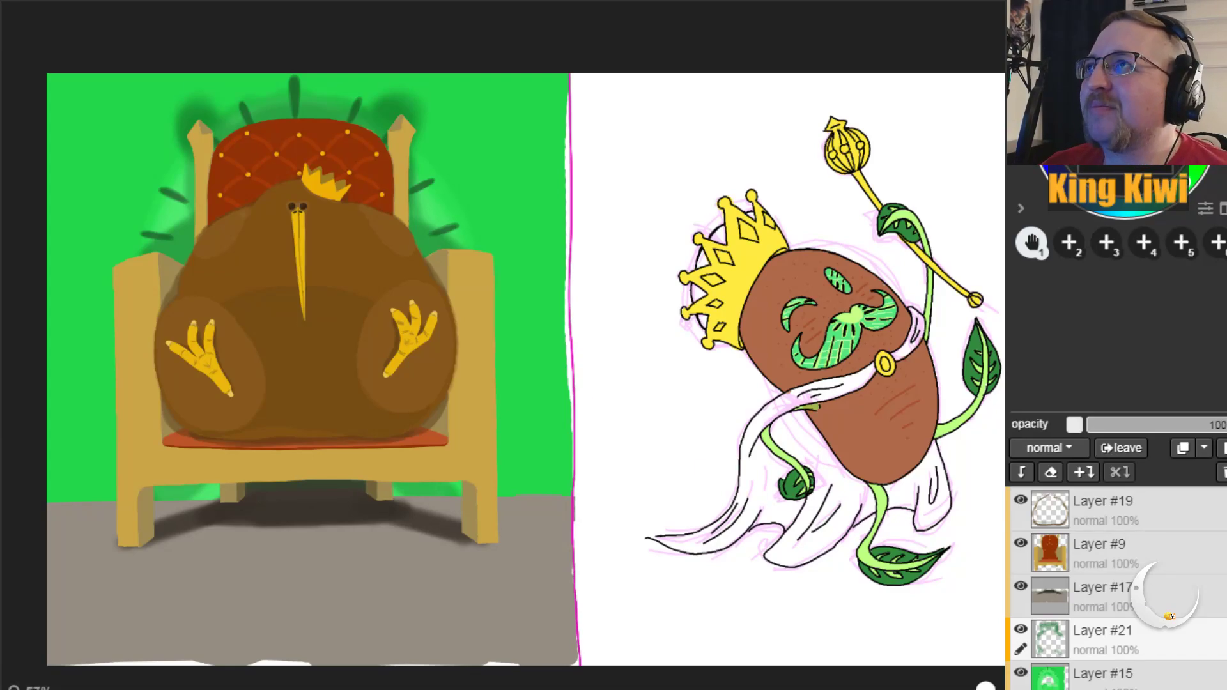
key("plus")
key("plus")
key("plus")
key("plus")
key("plus")
key("plus")
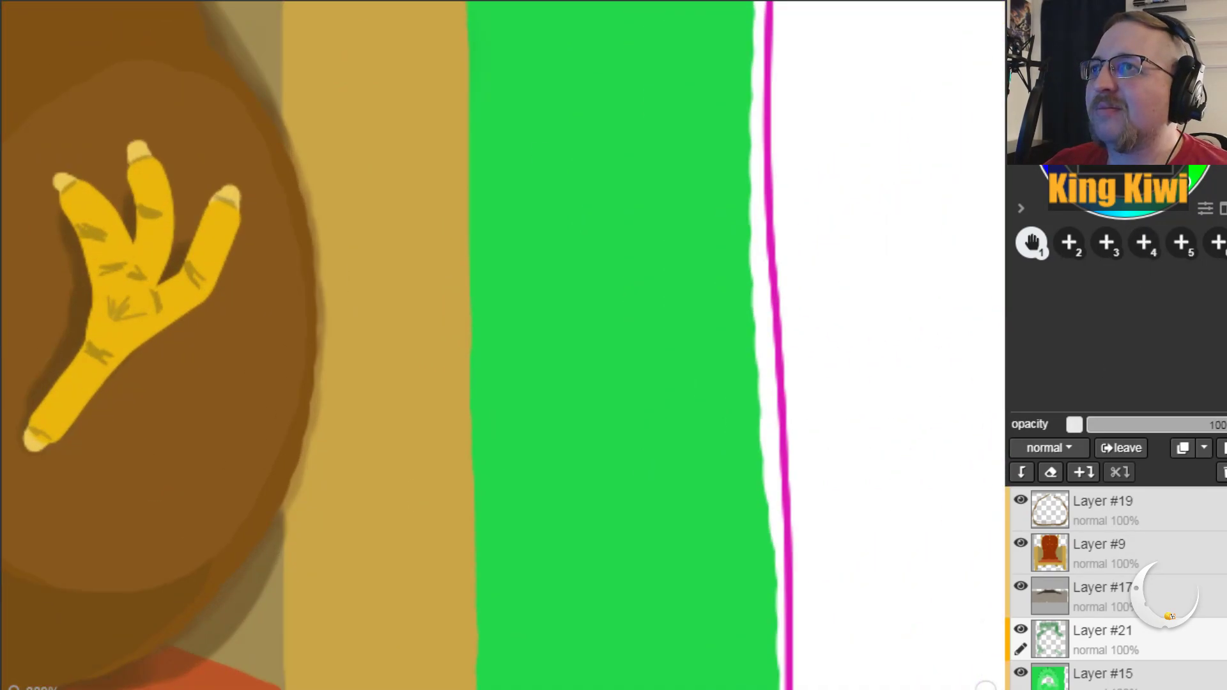
key("b")
left_click_drag(1166, 315, 1224, 315)
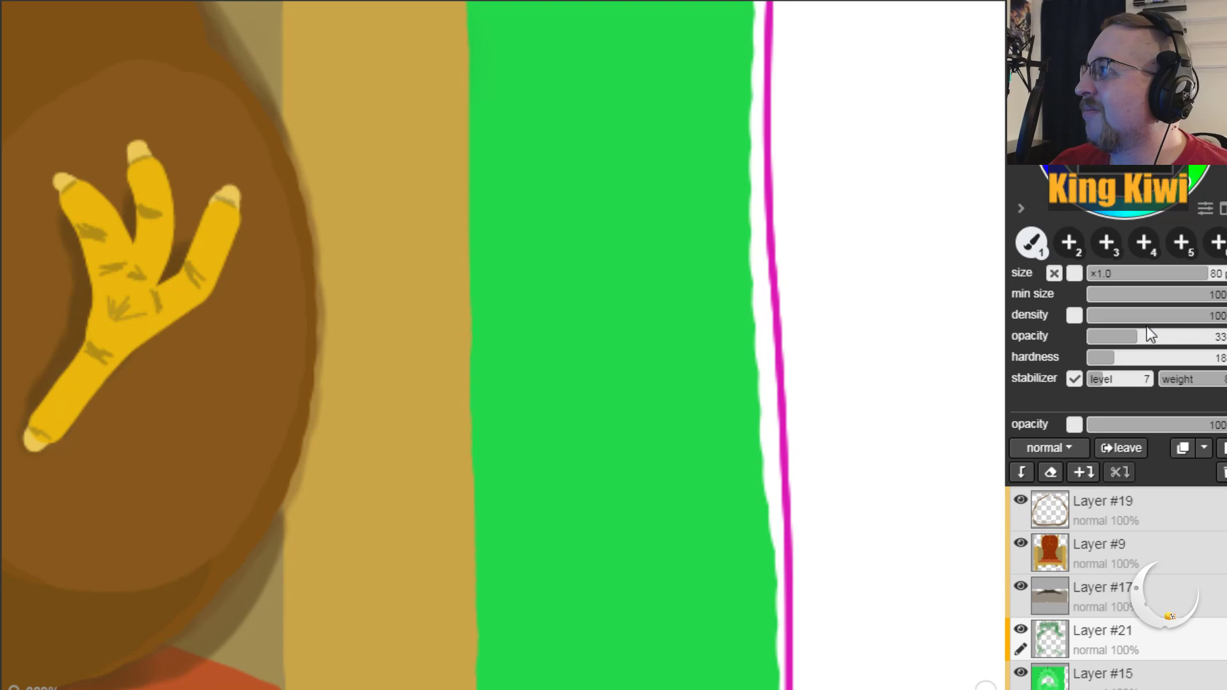
left_click_drag(1152, 336, 1224, 336)
left_click_drag(1108, 358, 1214, 358)
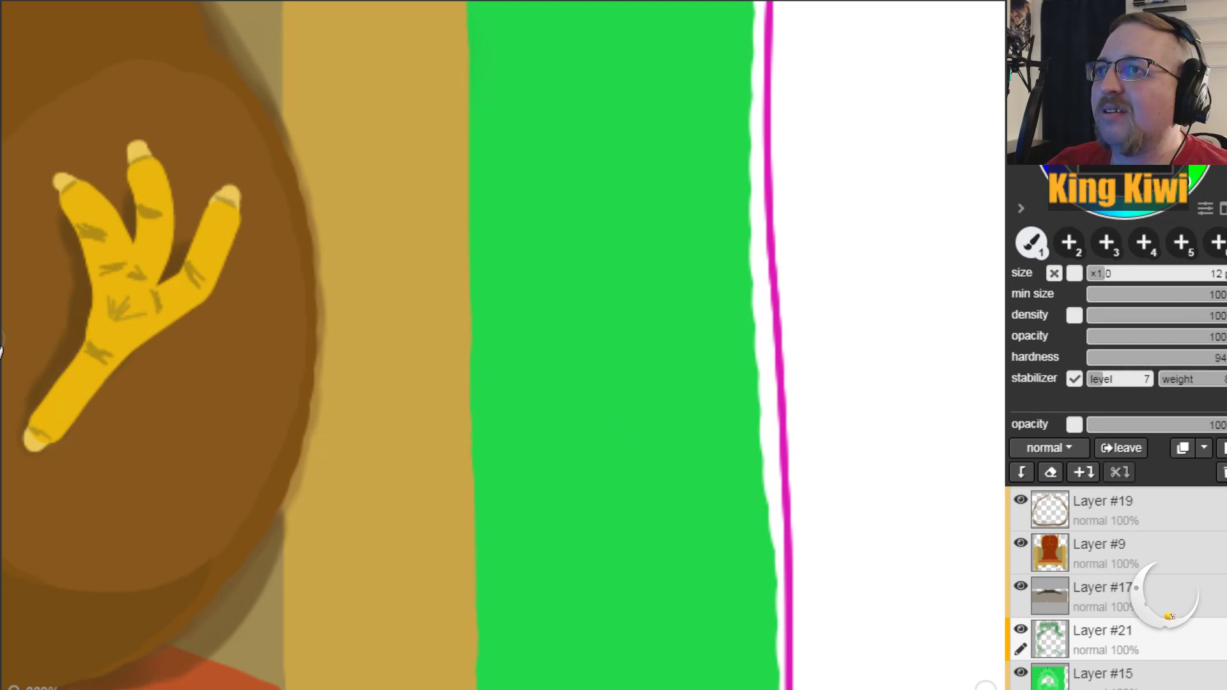
Step: Set the brush to 7 px and make Layer #14 active to touch up the floor's ragged edge near its bottom-right corner
key("h")
left_click_drag(213, 529, 401, 149)
left_click_drag(354, 539, 310, 238)
left_click_drag(258, 497, 485, 559)
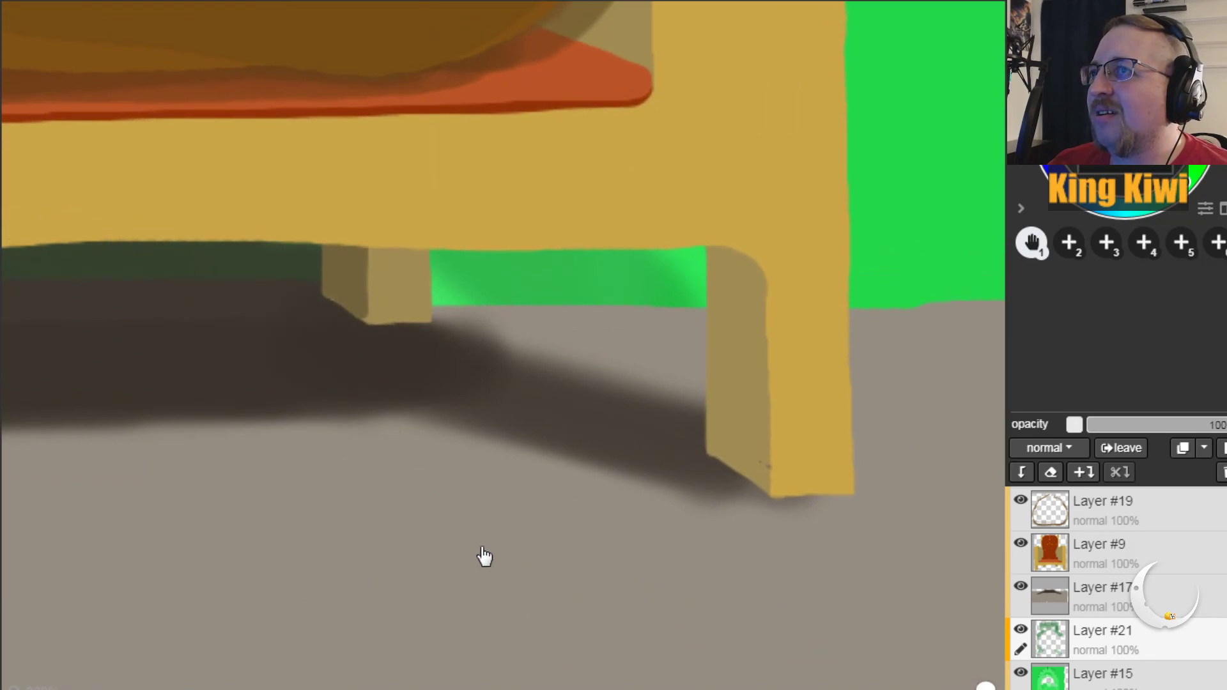
key("b")
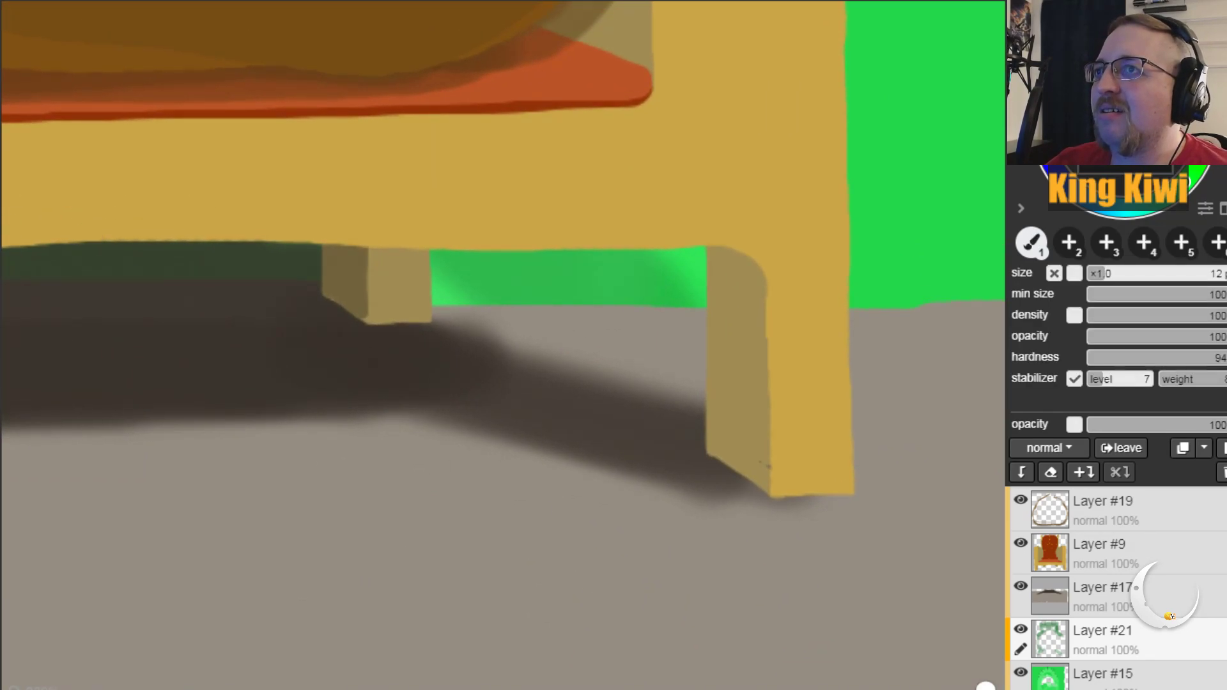
key("h")
mouse_move(41, 364)
left_mouse_down()
mouse_move(172, 350)
mouse_move(217, 443)
mouse_move(165, 249)
left_mouse_up()
key("b")
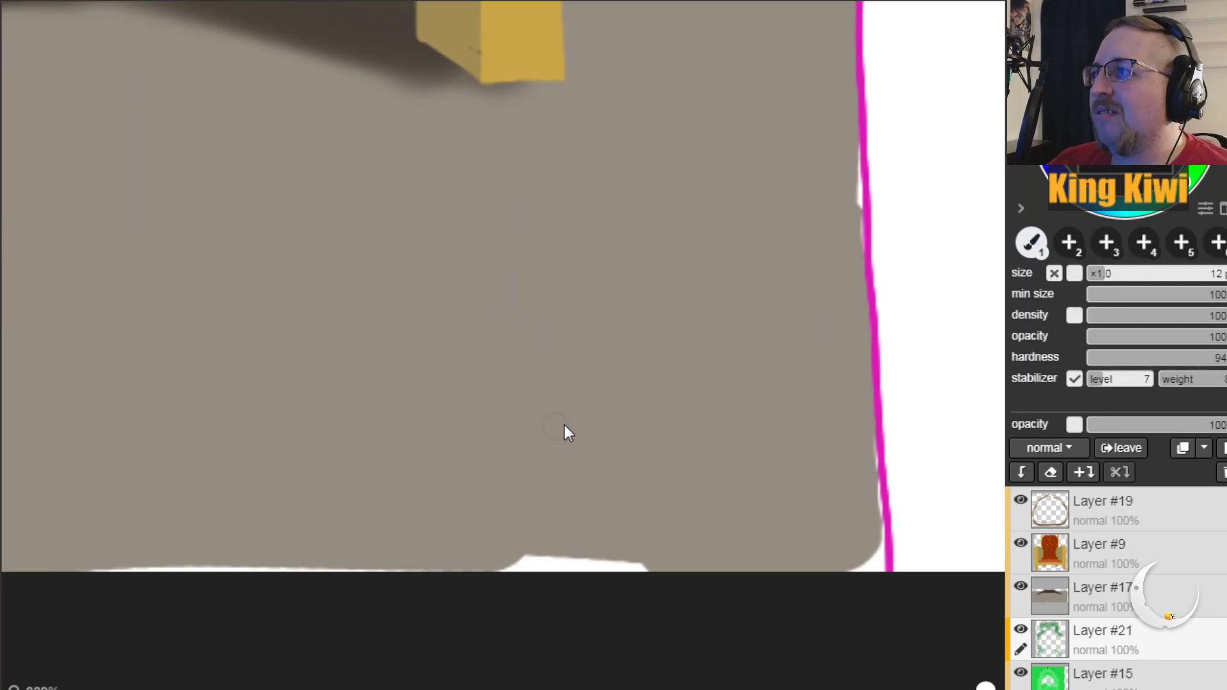
left_click(1097, 274)
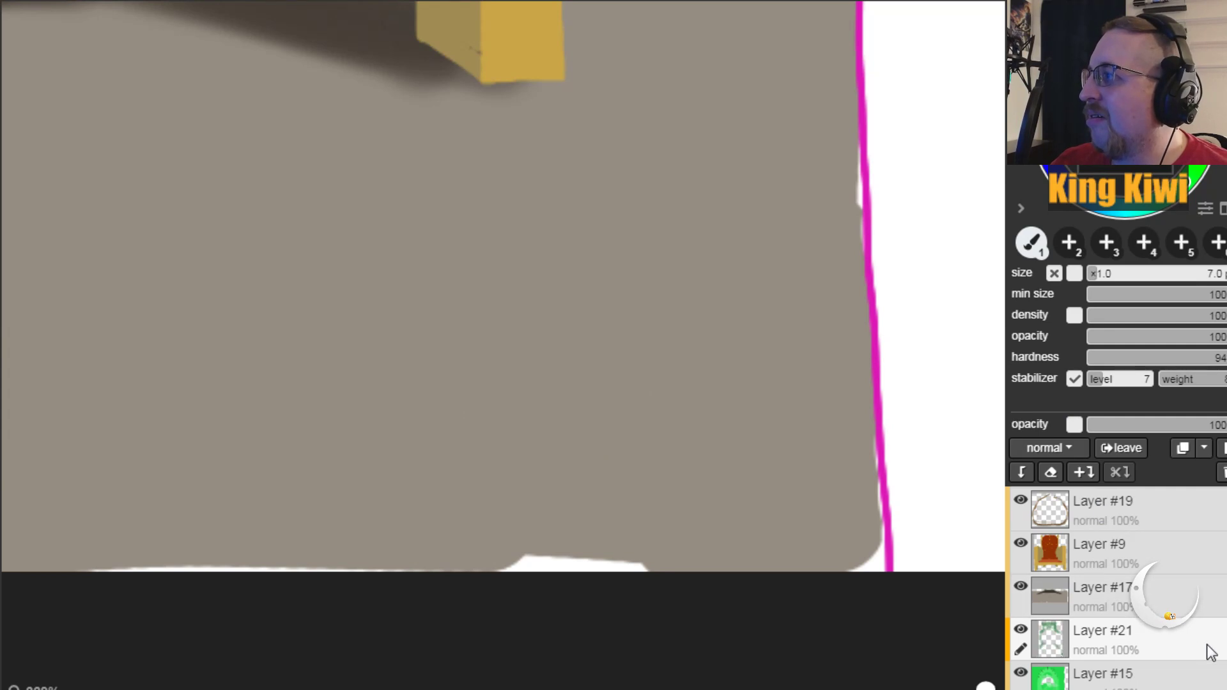
scroll(1116, 588, "down", 8)
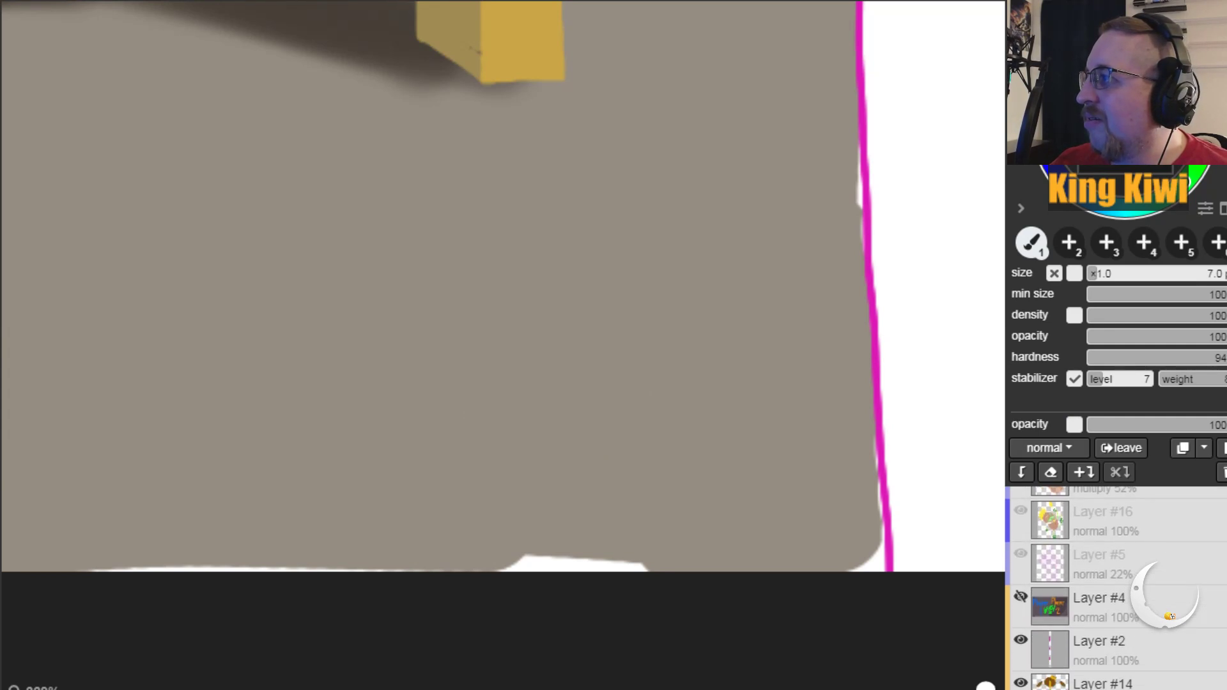
scroll(1117, 588, "down", 1)
left_click(1103, 601)
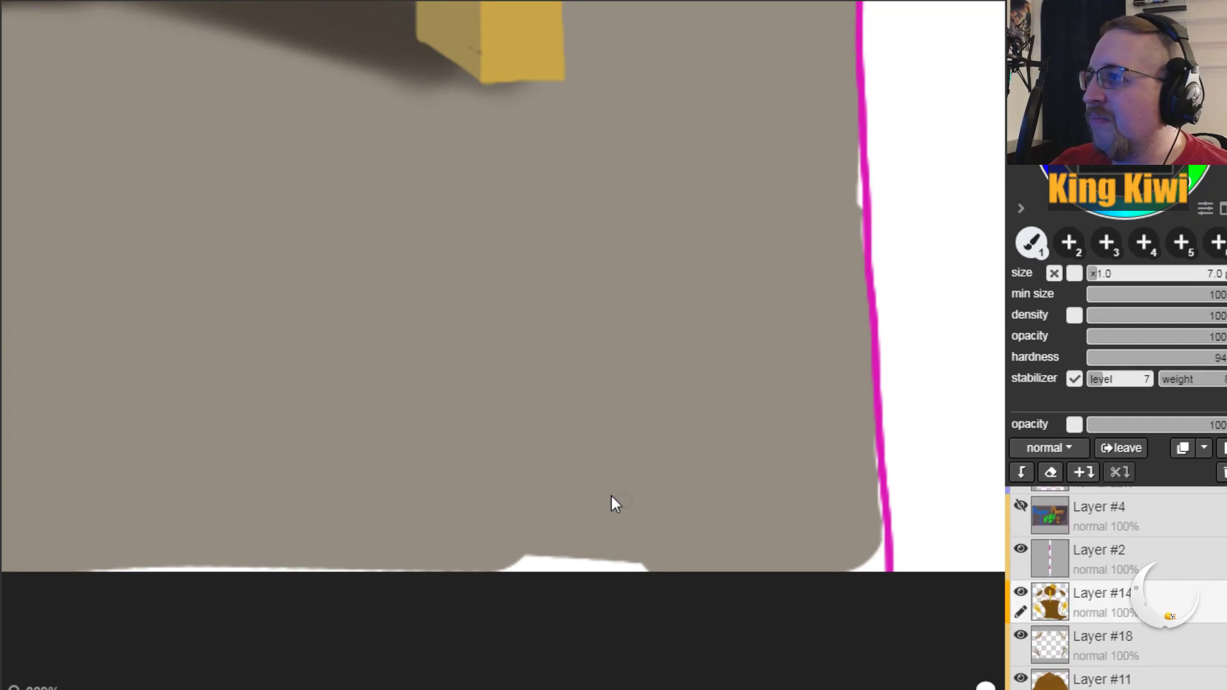
Step: Sign the throne painting in green brush strokes on the grey floor near its lower-right corner
mouse_move(573, 470)
left_mouse_down()
mouse_move(553, 356)
mouse_move(534, 539)
left_mouse_up()
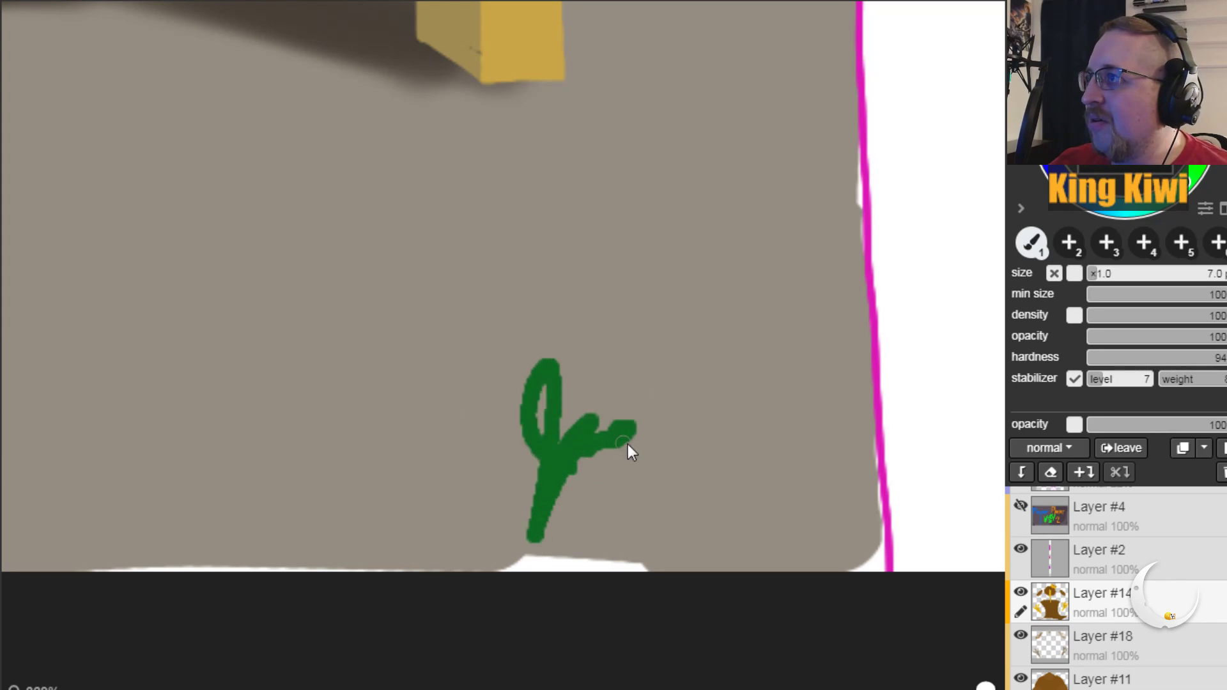
mouse_move(584, 502)
left_mouse_down()
mouse_move(678, 474)
mouse_move(646, 500)
left_mouse_up()
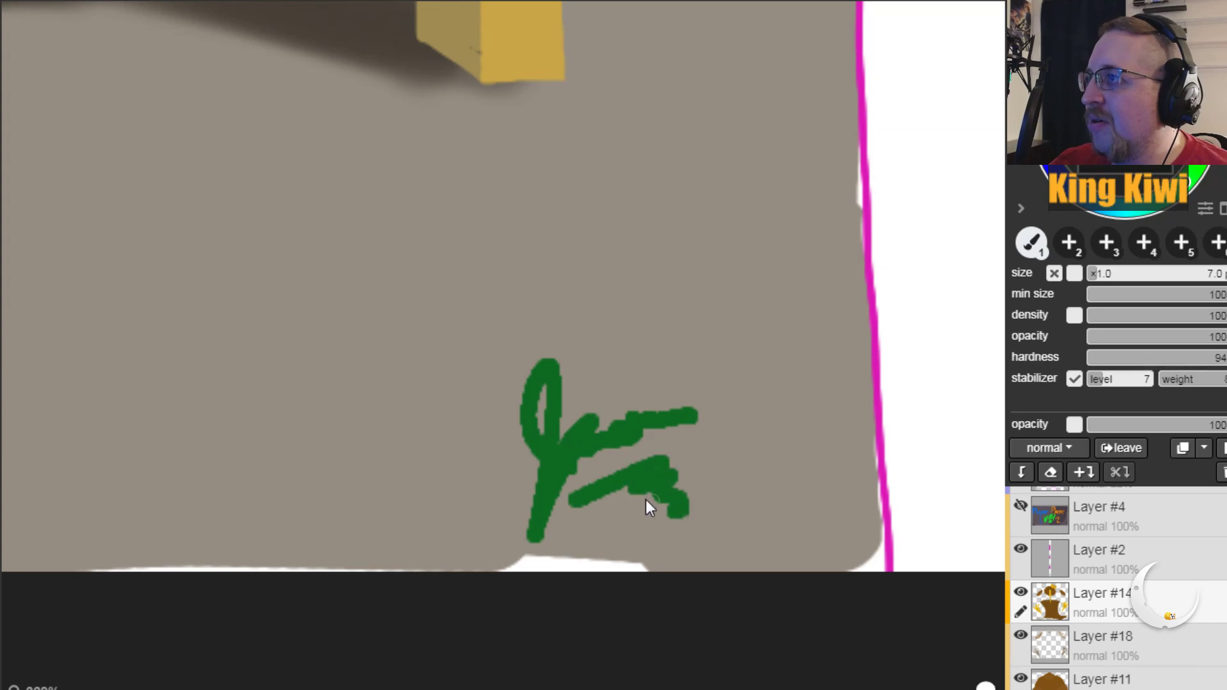
scroll(366, 3, "down", 5)
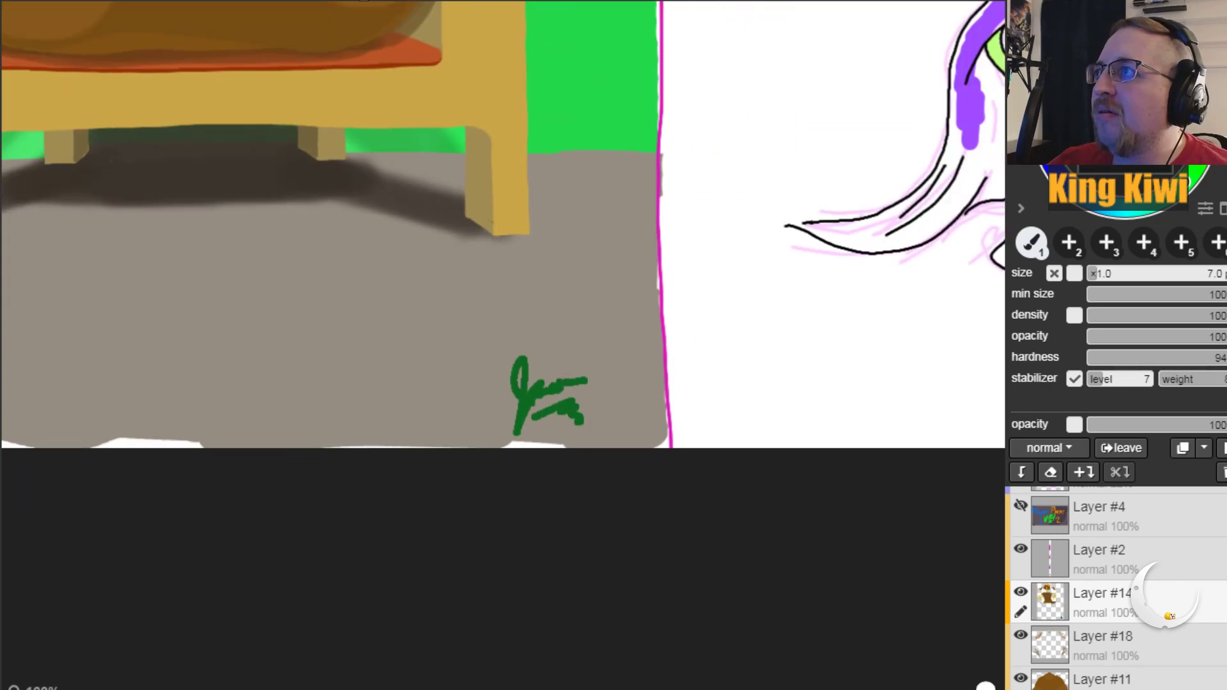
scroll(365, 3, "down", 1)
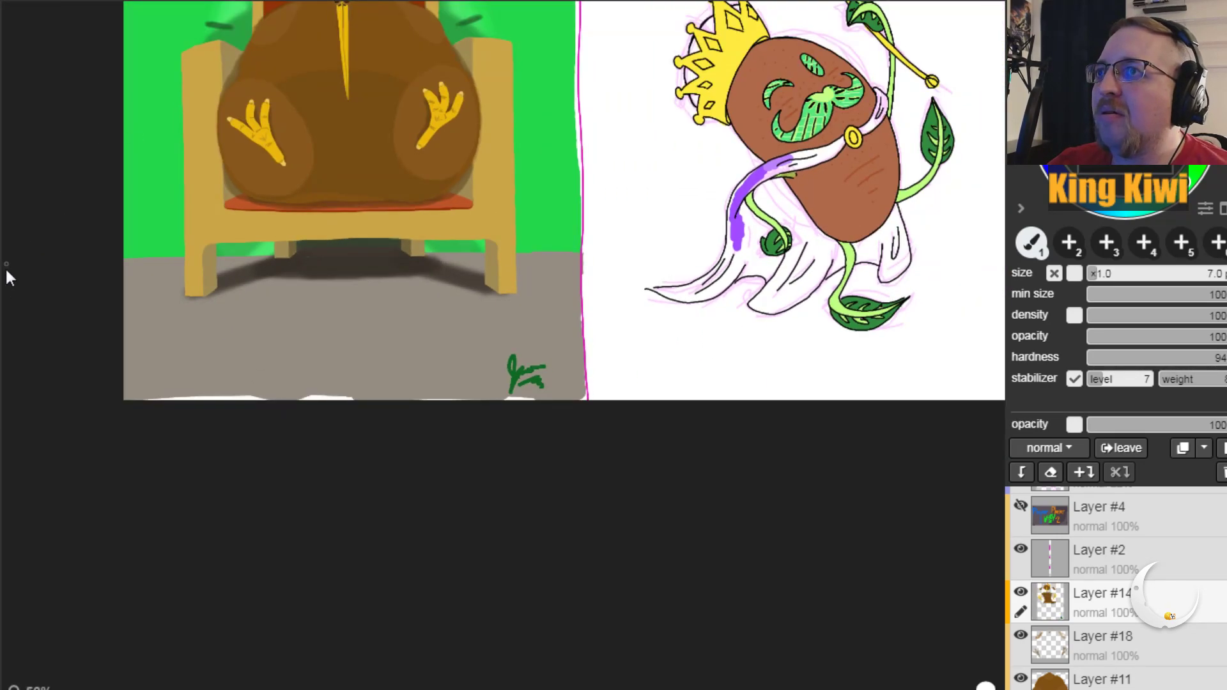
key("h")
left_click_drag(528, 301, 450, 424)
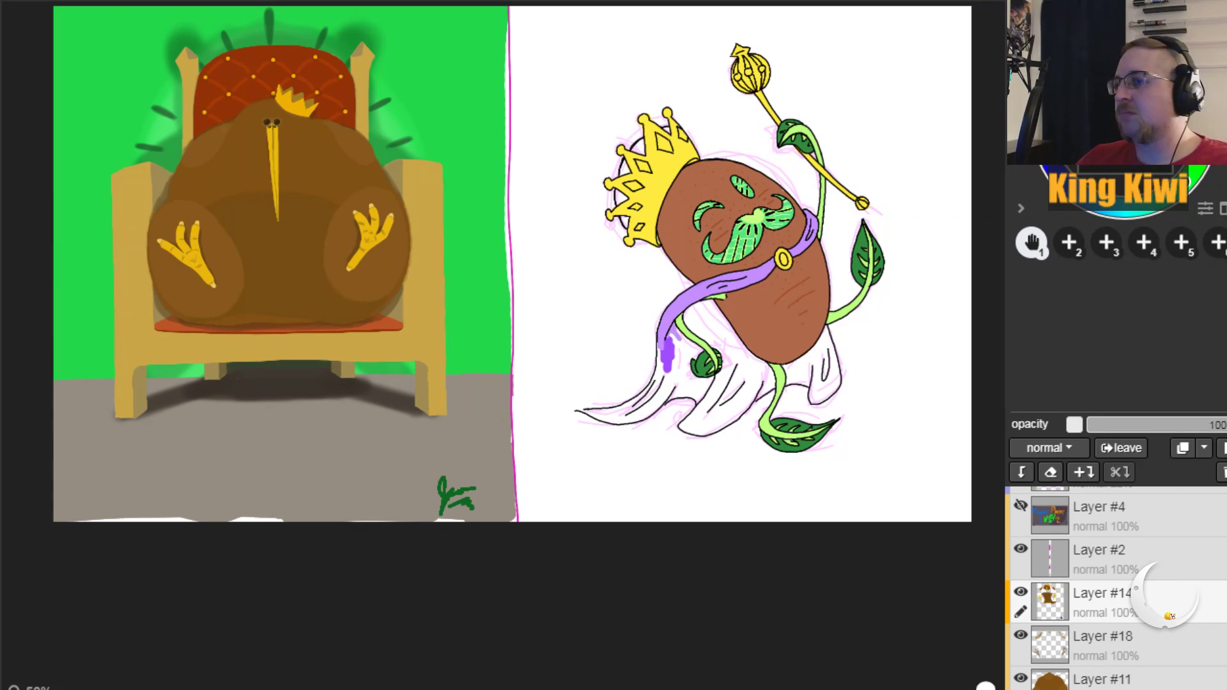
Step: Paint the crowned kiwi fruit's cape purple along its long trailing end and the small fold behind the leg
mouse_move(675, 345)
left_mouse_down()
mouse_move(657, 368)
mouse_move(655, 390)
mouse_move(668, 358)
mouse_move(658, 397)
left_mouse_up()
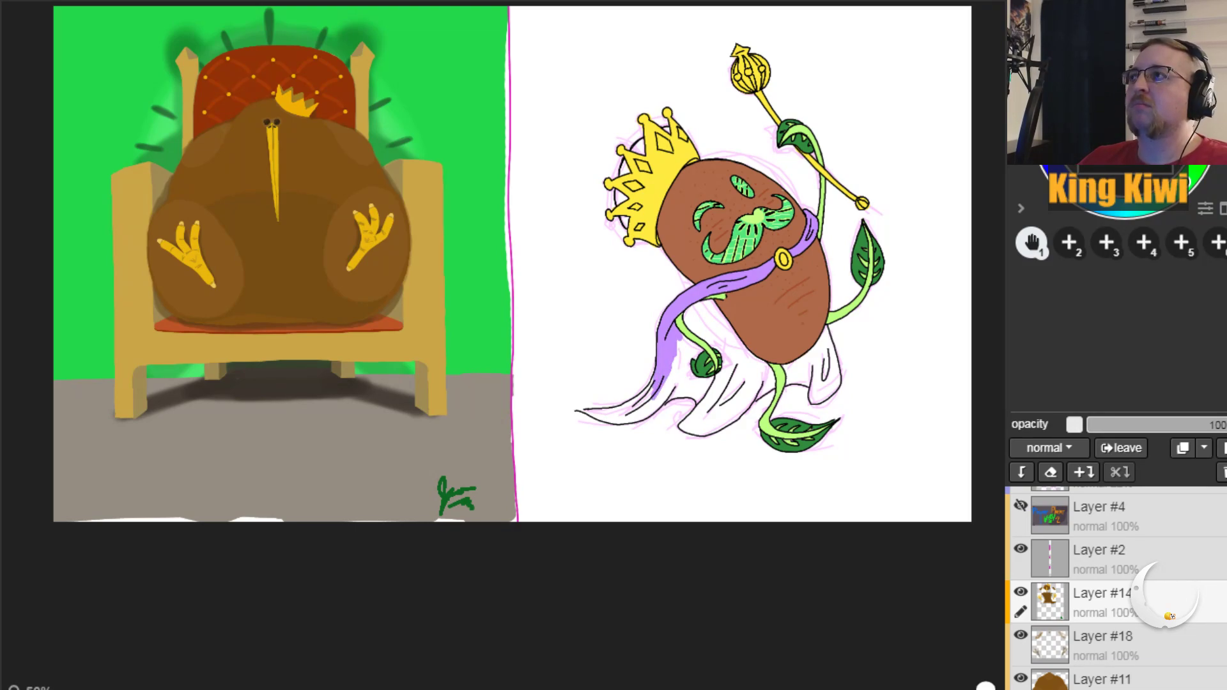
mouse_move(592, 412)
left_mouse_down()
mouse_move(672, 382)
mouse_move(653, 413)
mouse_move(590, 418)
mouse_move(605, 419)
left_mouse_up()
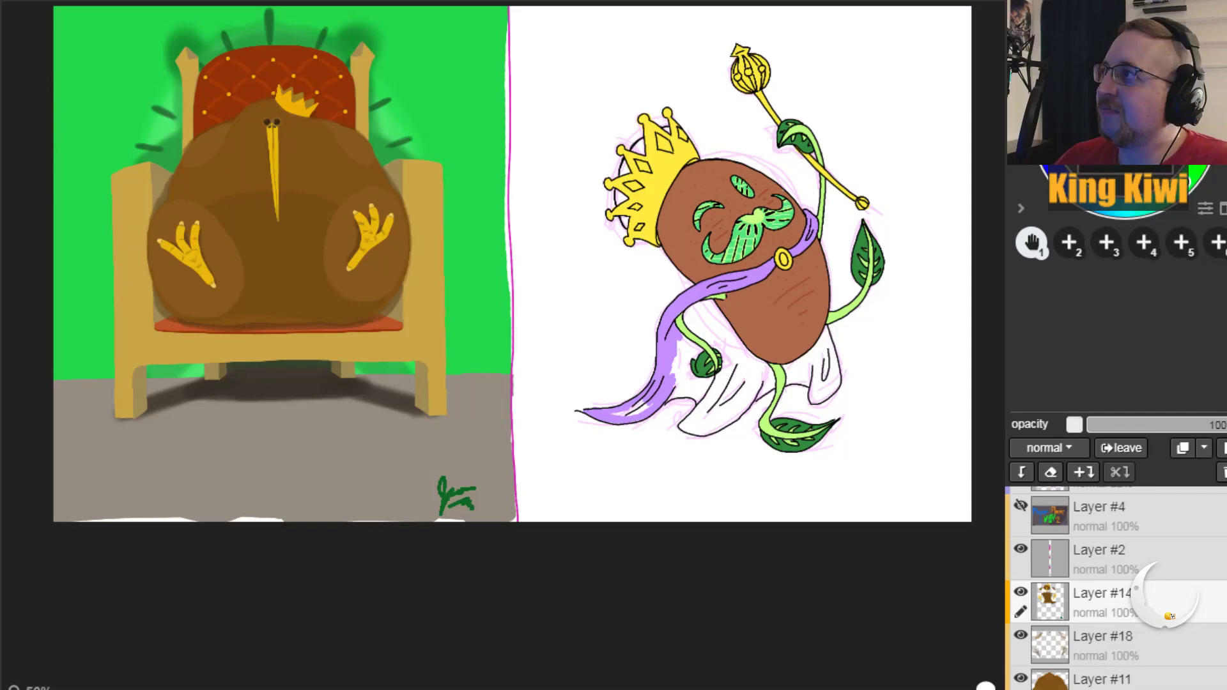
left_click_drag(651, 409, 629, 404)
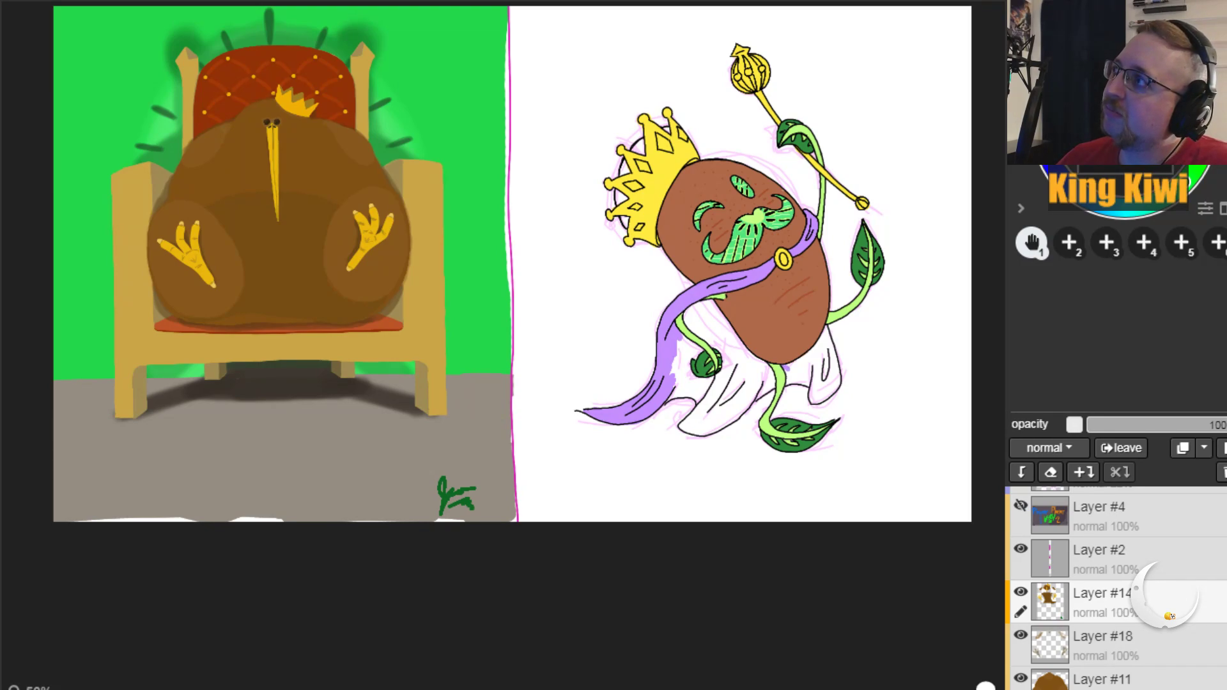
mouse_move(792, 365)
left_mouse_down()
mouse_move(831, 325)
mouse_move(841, 358)
mouse_move(823, 400)
mouse_move(815, 359)
mouse_move(825, 344)
left_mouse_up()
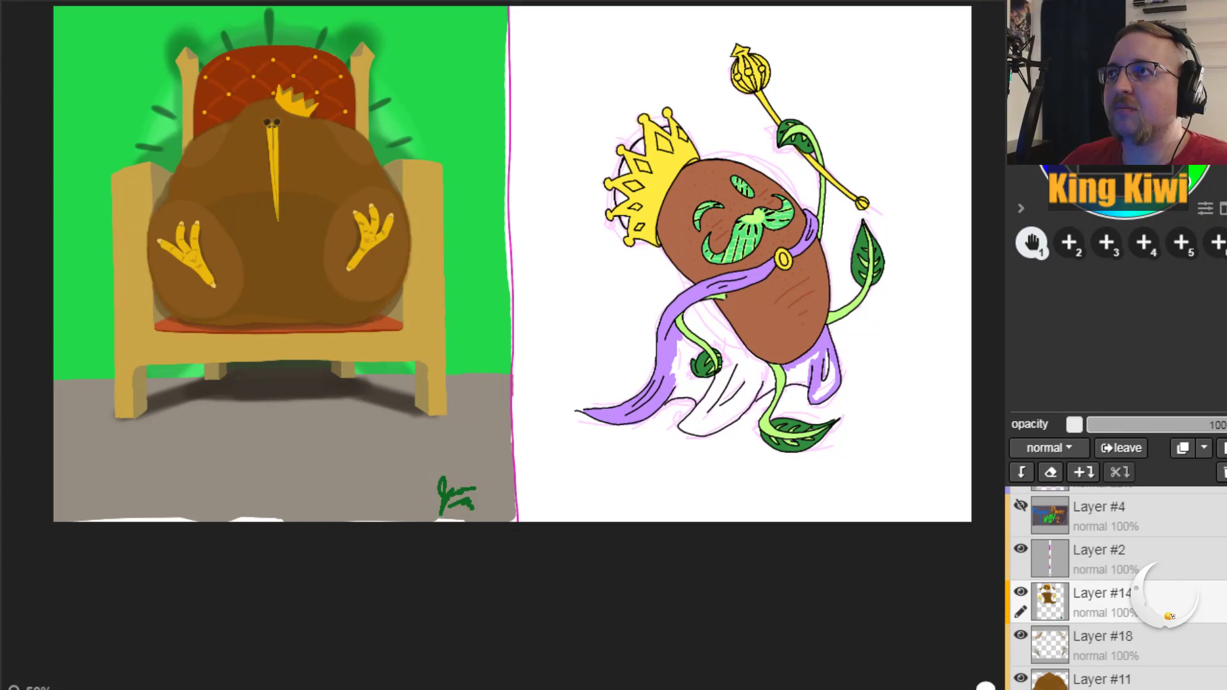
mouse_move(828, 385)
left_mouse_down()
mouse_move(823, 358)
mouse_move(814, 390)
left_mouse_up()
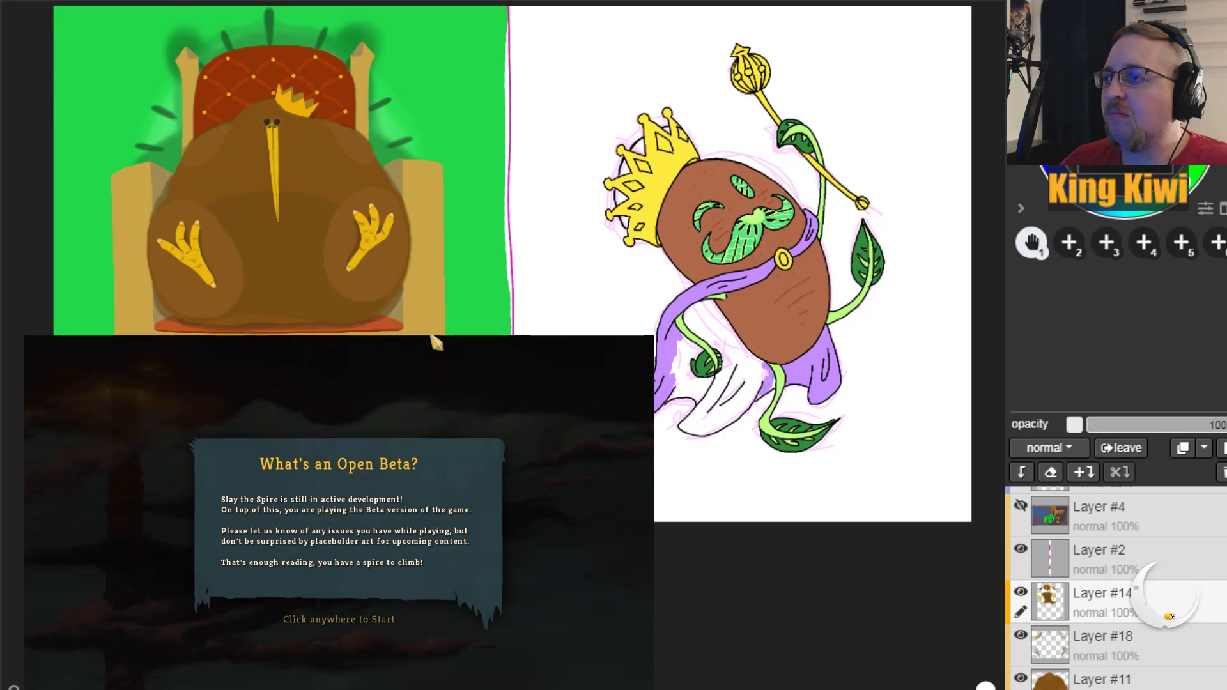
Step: Switch to Slay the Spire and continue the saved run
scroll(492, 208, "down", 3)
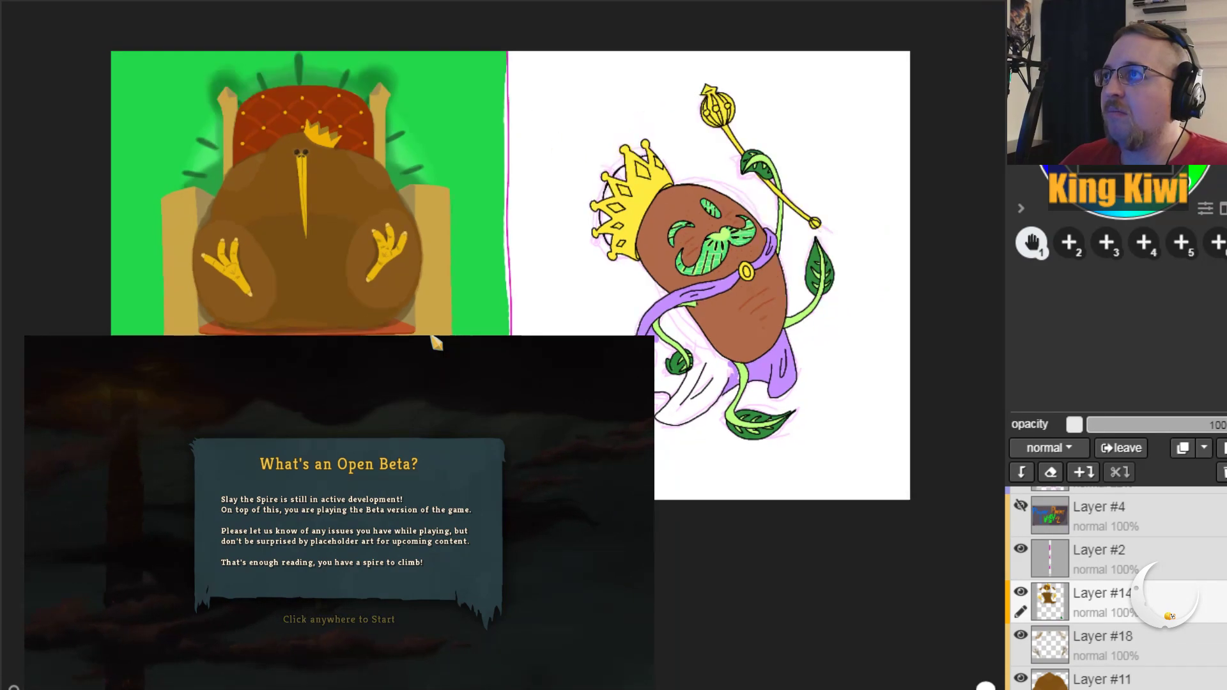
left_click_drag(488, 206, 489, 131)
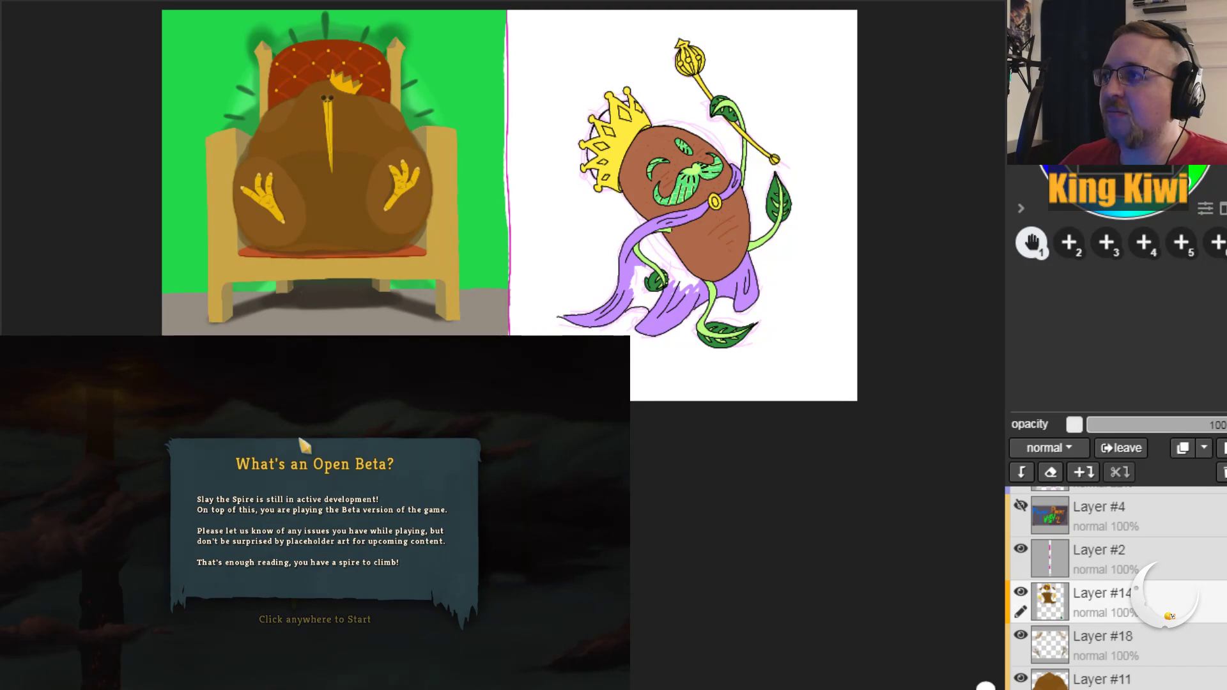
left_click(315, 585)
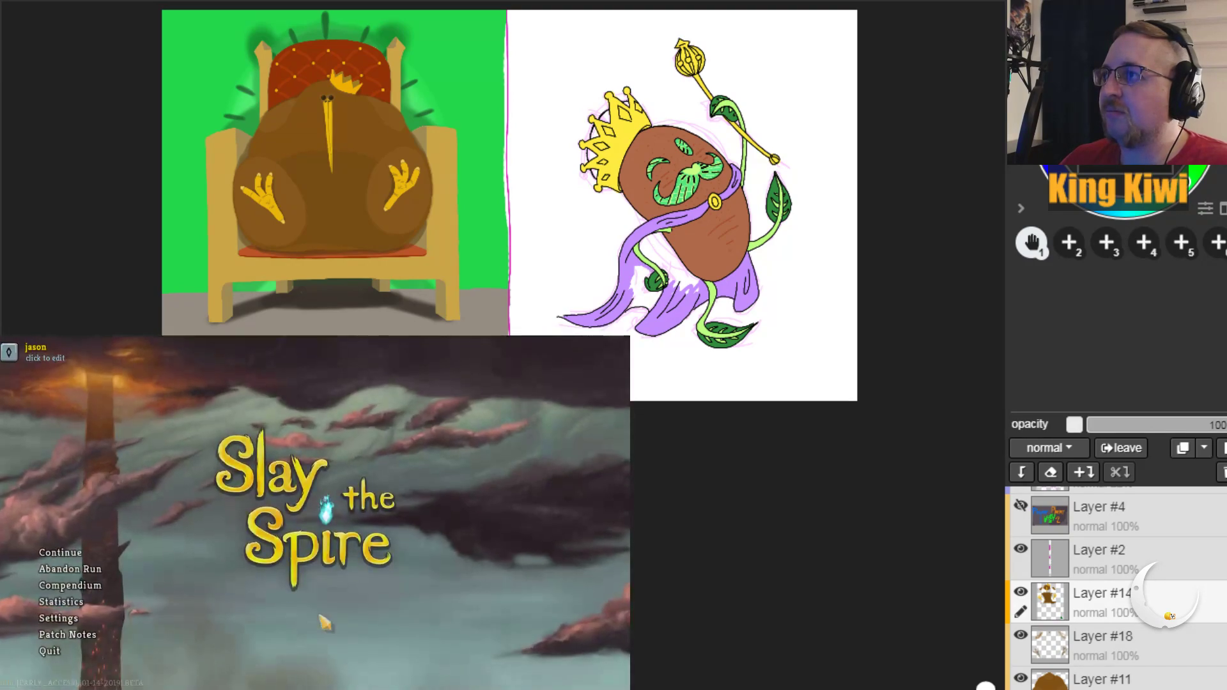
left_click(50, 553)
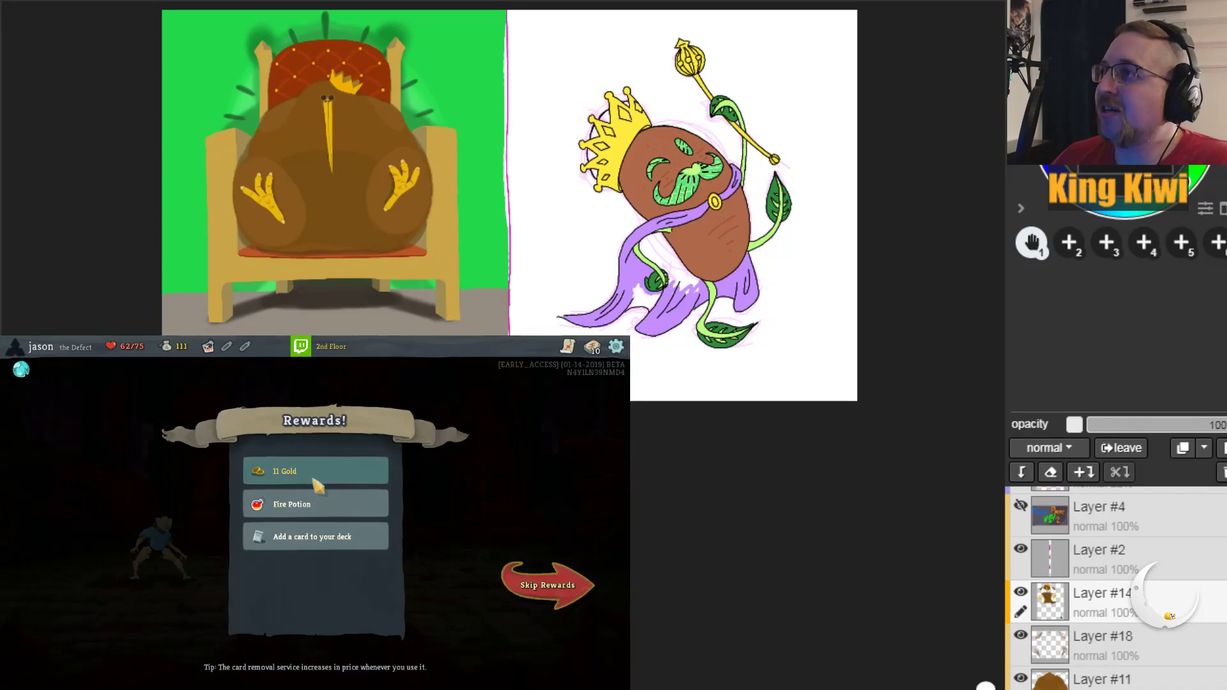
Step: Collect the 11 gold and the Fire Potion, add Beam Cell to the deck and proceed
left_click(316, 484)
left_click(316, 484)
left_click(316, 484)
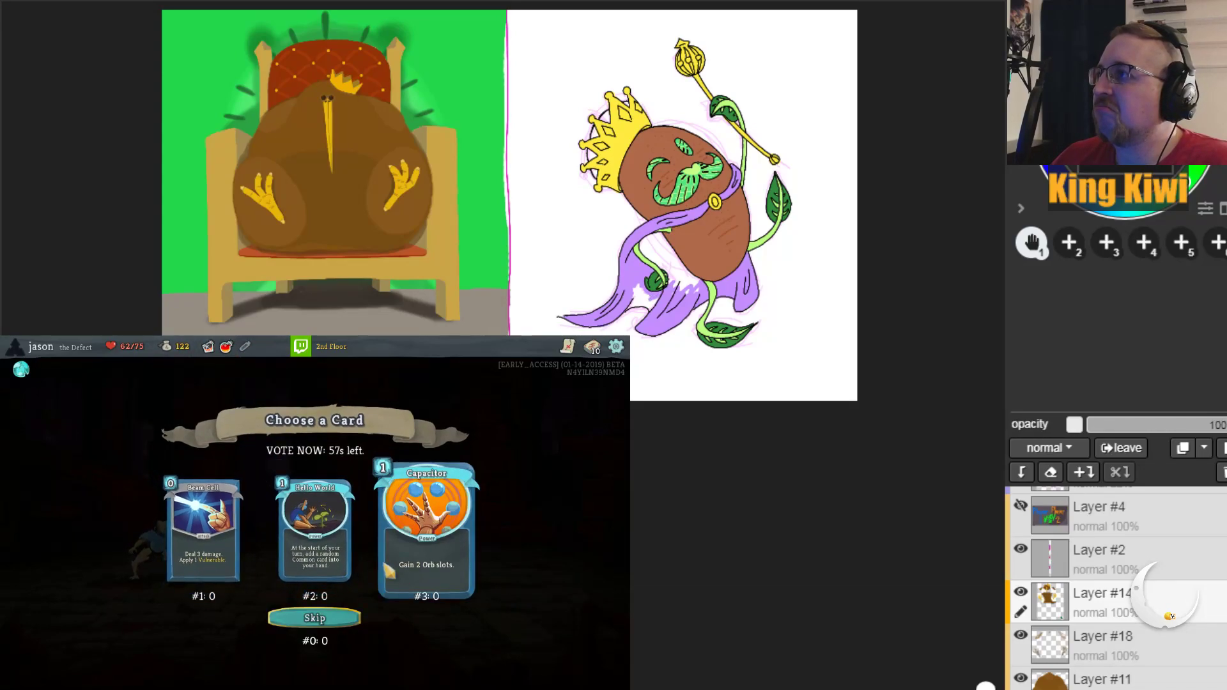
left_click(198, 543)
left_click(557, 601)
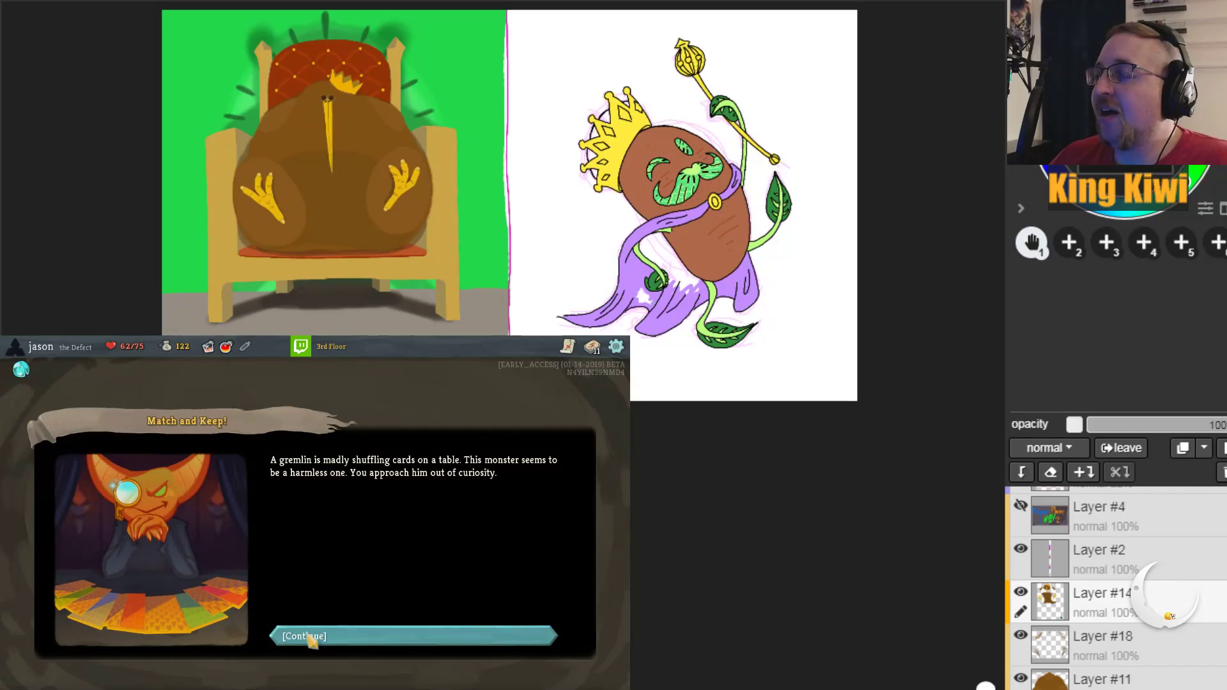
Step: Start the Match and Keep game and use the first three attempts to turn over pairs of cards
left_click(308, 636)
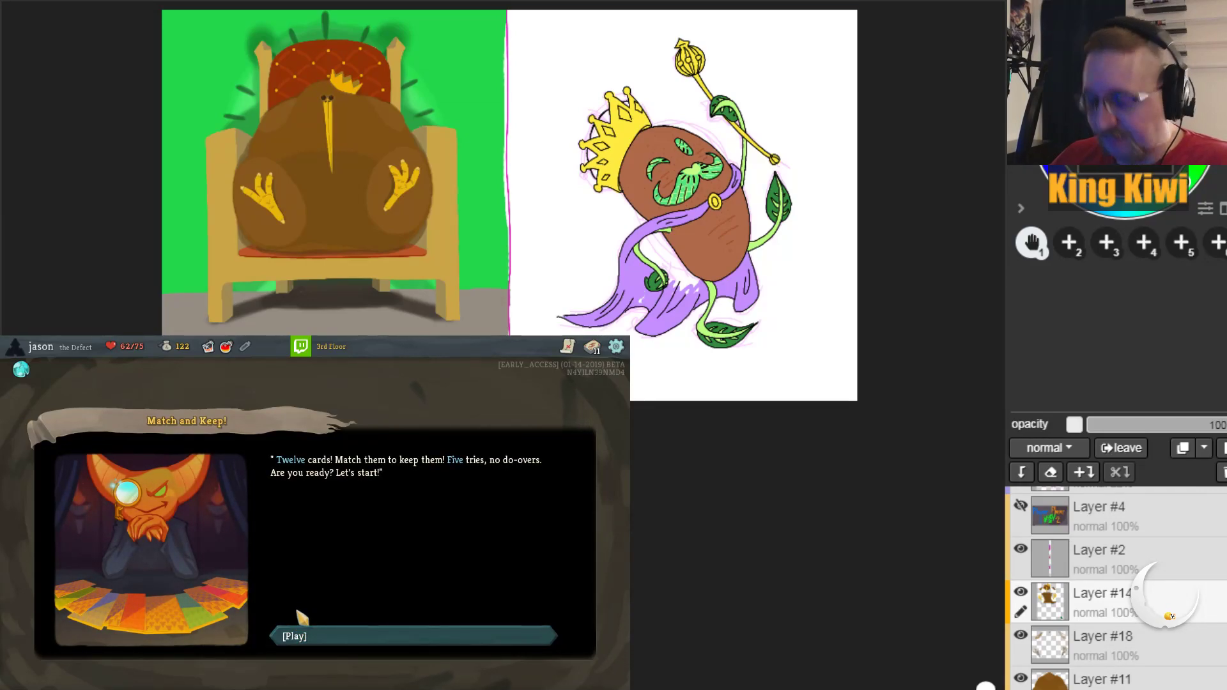
left_click(308, 636)
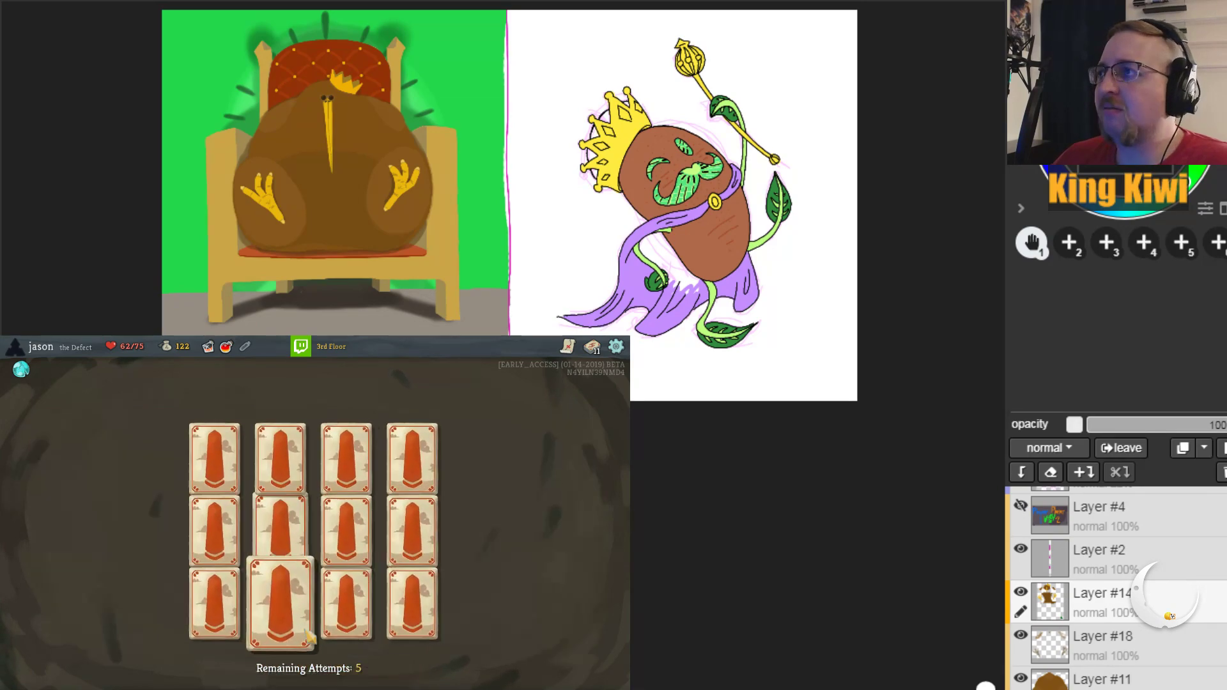
left_click(397, 592)
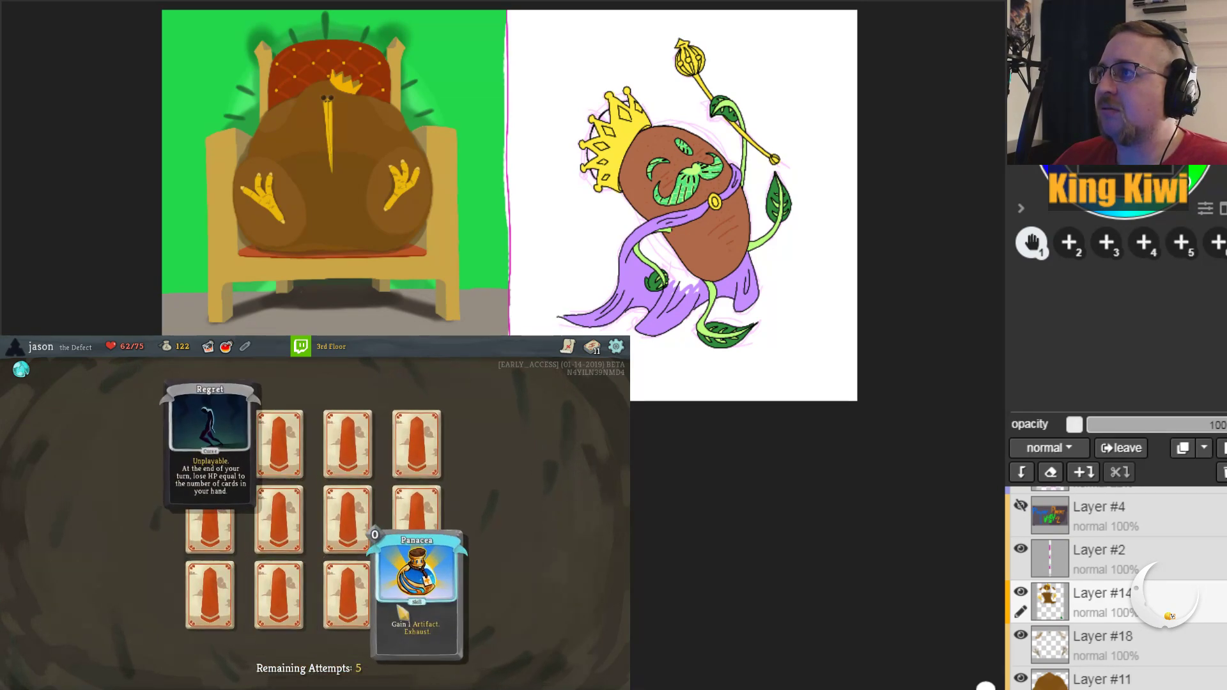
left_click(287, 607)
left_click(289, 473)
left_click(210, 518)
left_click(351, 457)
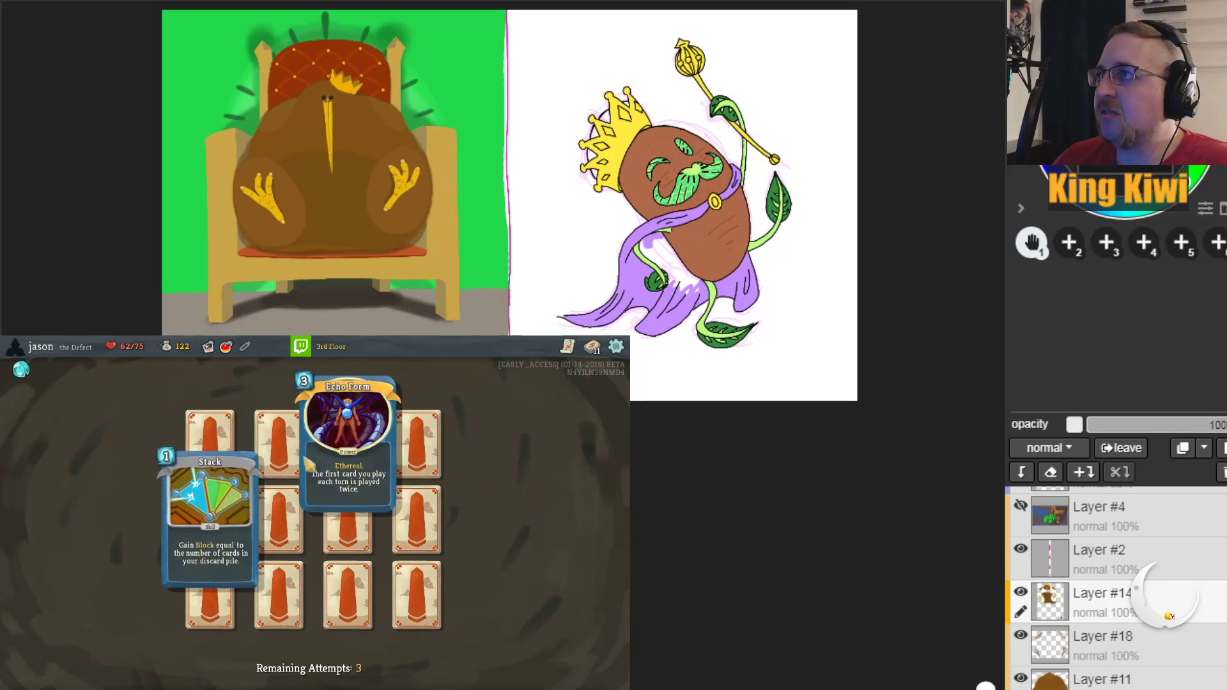
Step: Match the two Zap and the two Panacea cards and travel to the next unknown room on the map
left_click(347, 521)
left_click(279, 444)
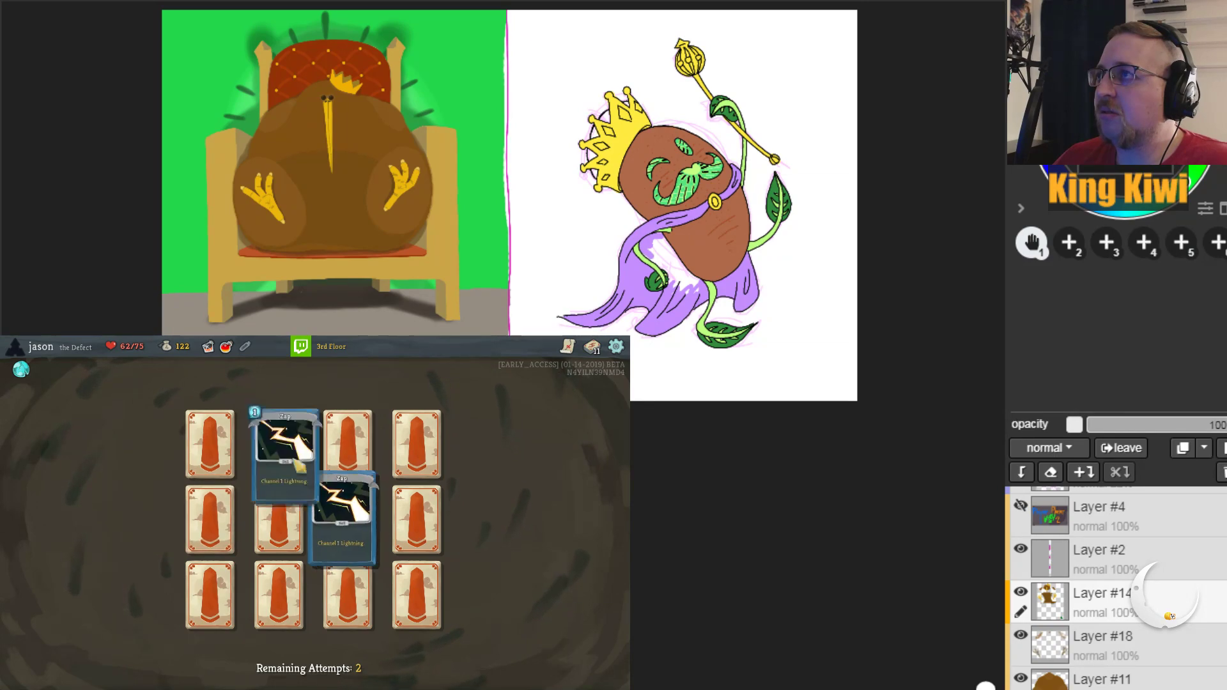
left_click(211, 595)
left_click(416, 595)
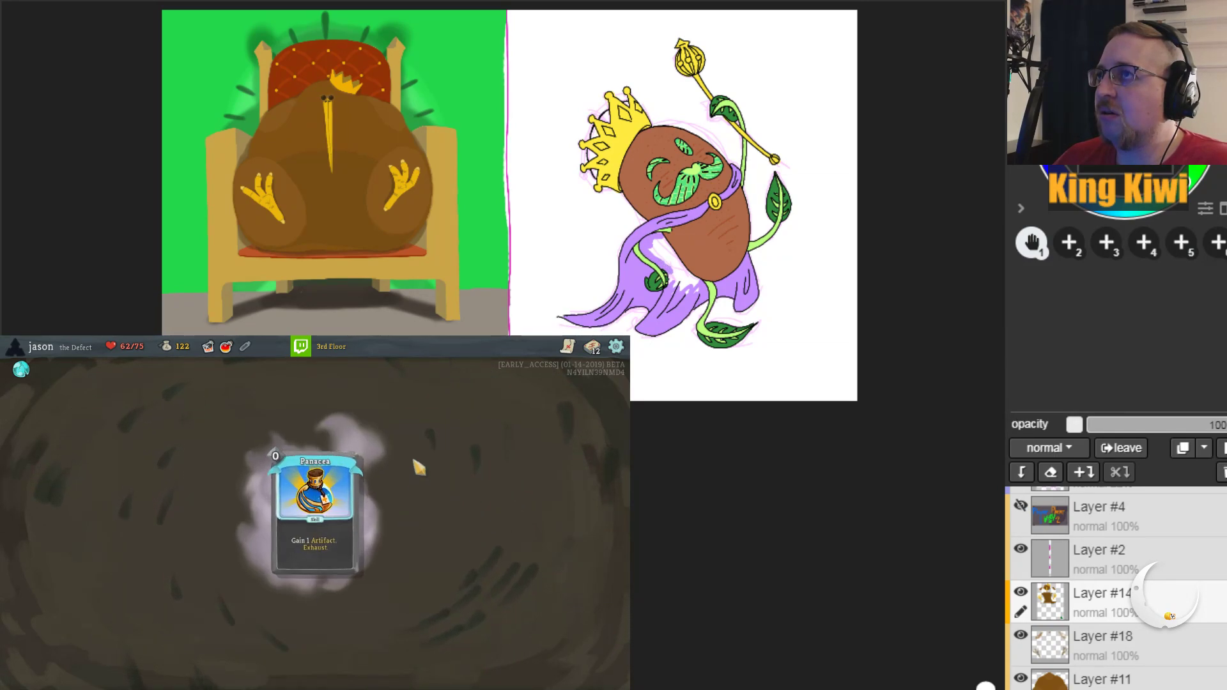
left_click(330, 633)
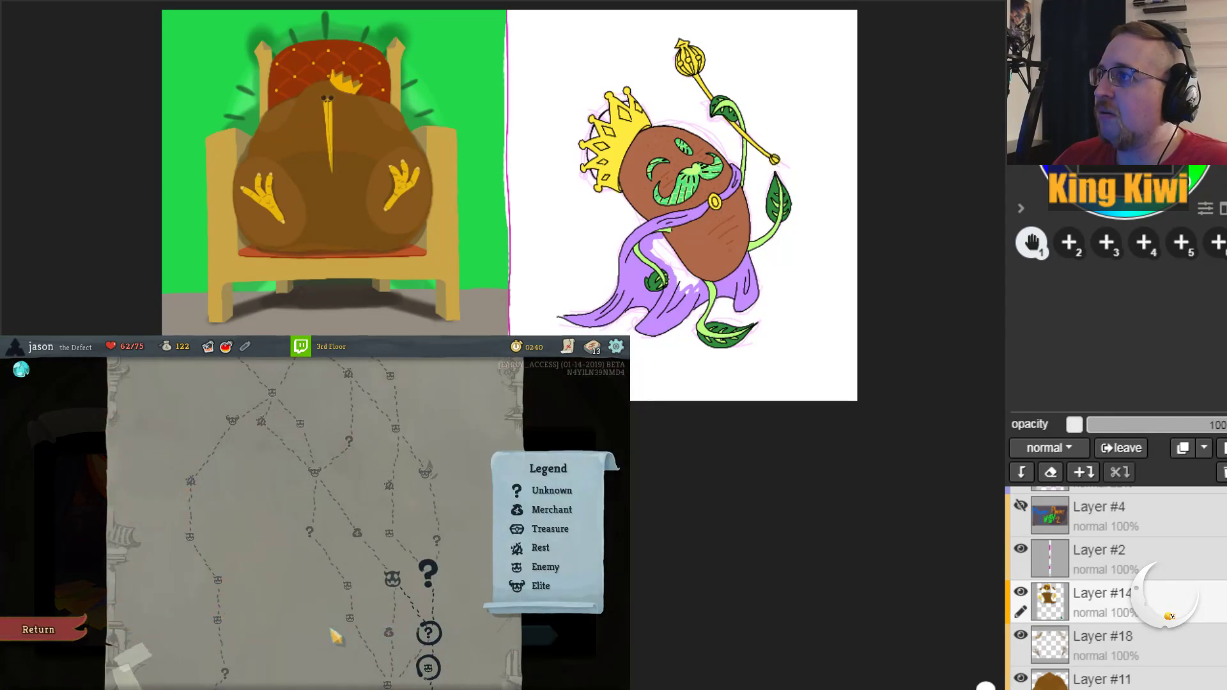
left_click(434, 576)
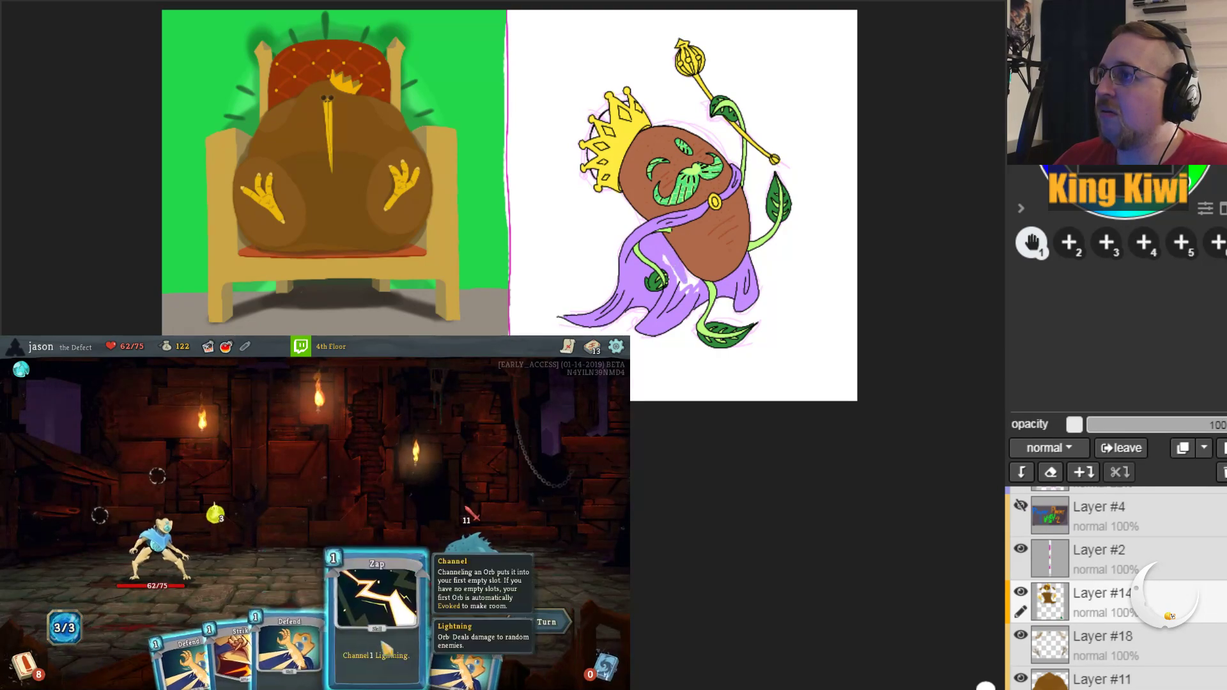
Step: Play Zap and two Defend cards in the first combat turn and end the turn
left_click_drag(387, 649, 383, 524)
left_click_drag(294, 639, 388, 577)
left_click_drag(431, 652, 397, 550)
left_click(536, 619)
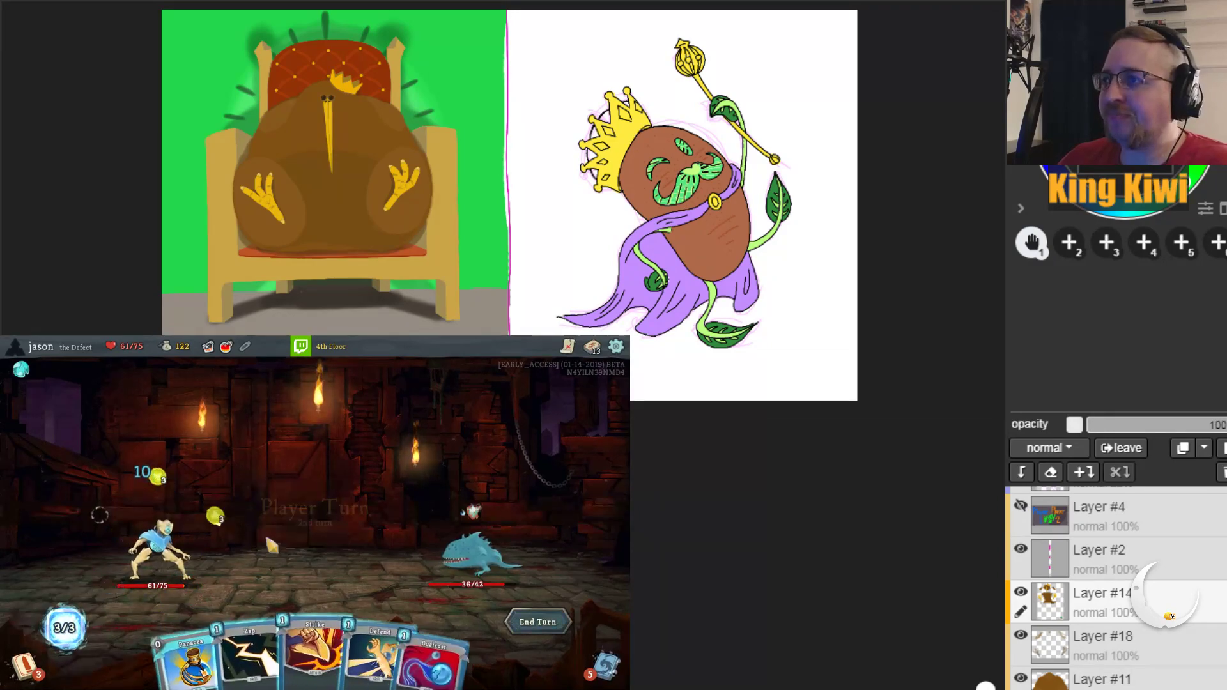
Step: Play Zap and Panacea, attack the enemy with Strike and play Dualcast in the second combat turn
left_click_drag(249, 658, 275, 530)
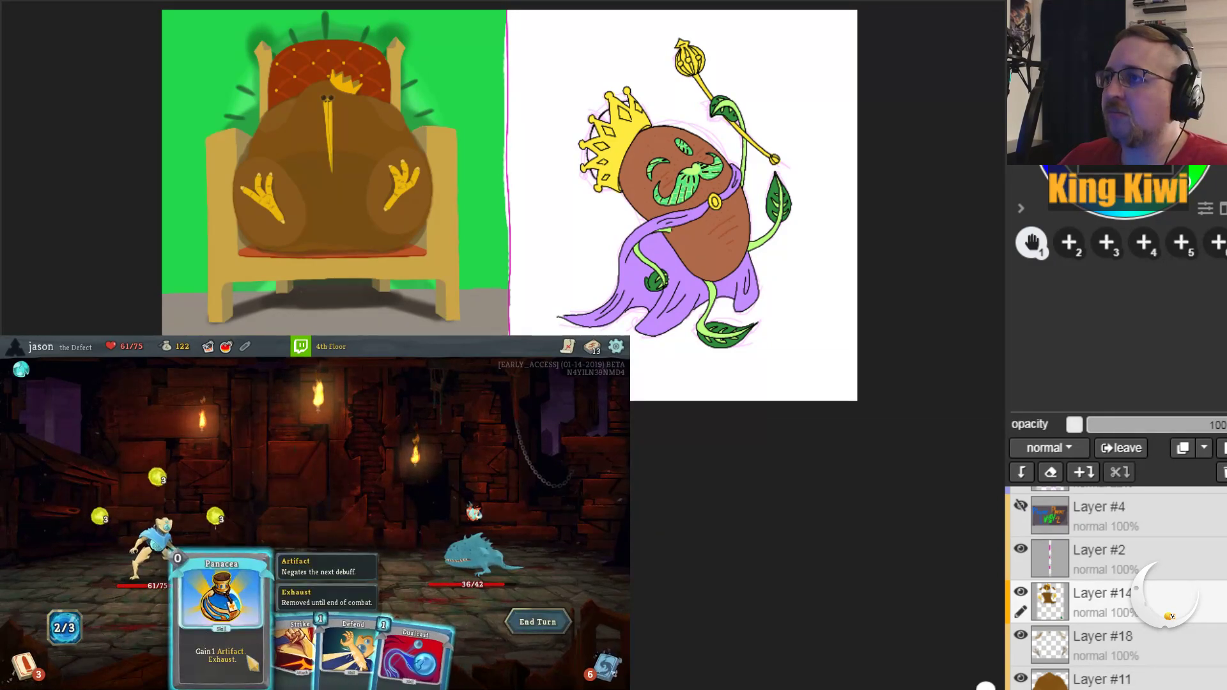
left_click_drag(253, 665, 313, 512)
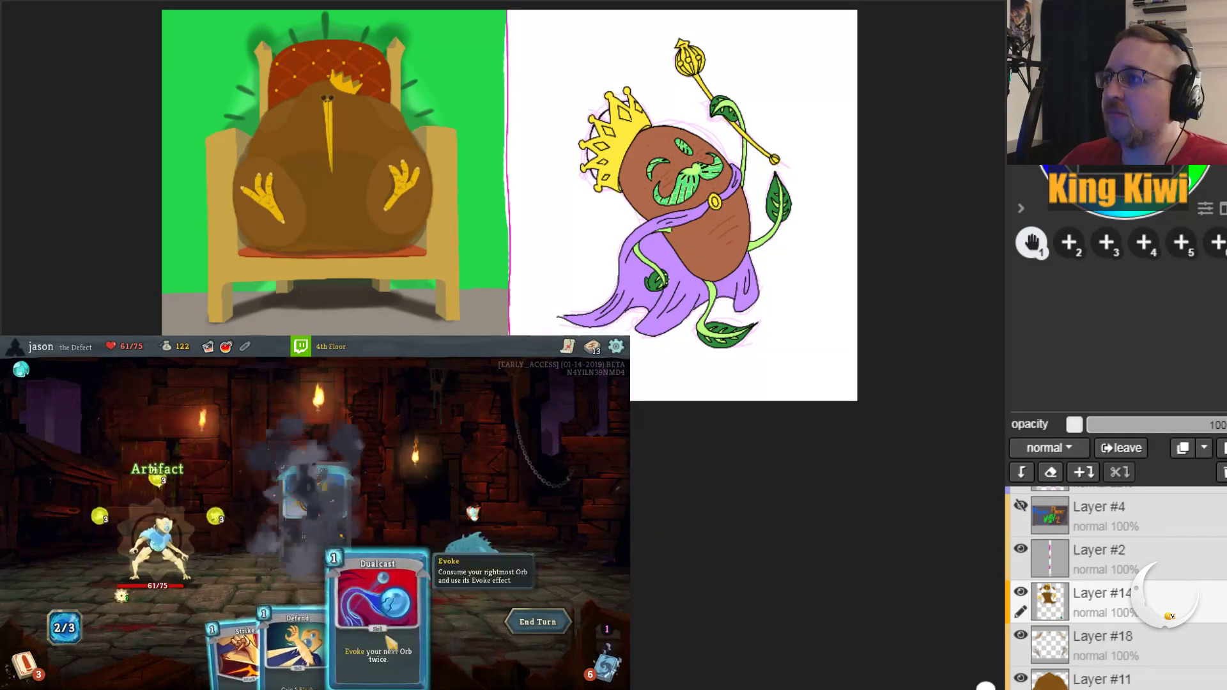
left_click_drag(230, 658, 473, 556)
left_click_drag(383, 646, 339, 524)
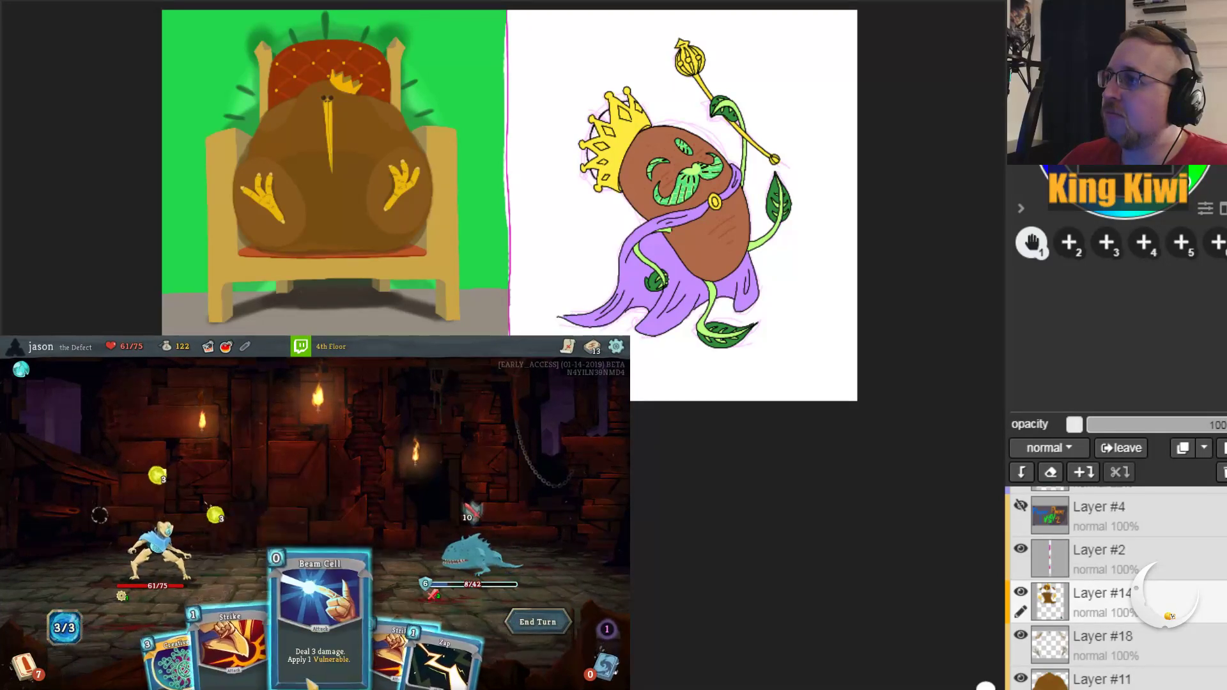
Step: Finish off the enemy by playing Beam Cell, Zap and the two Strike cards
left_click(319, 676)
left_click(480, 556)
left_click(409, 645)
left_click(395, 540)
left_click(387, 639)
left_click(479, 556)
left_click(332, 658)
left_click(451, 587)
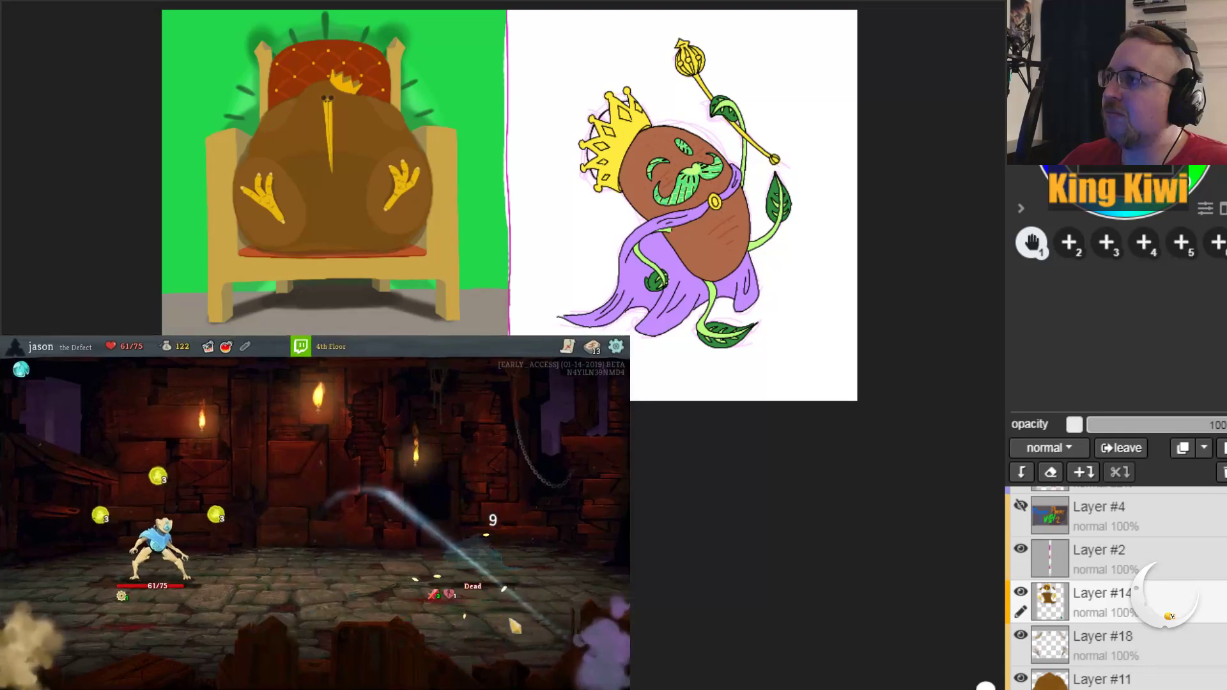
Step: Collect the gold loot, skip the card reward and travel to the next unknown room on the map
left_click(275, 468)
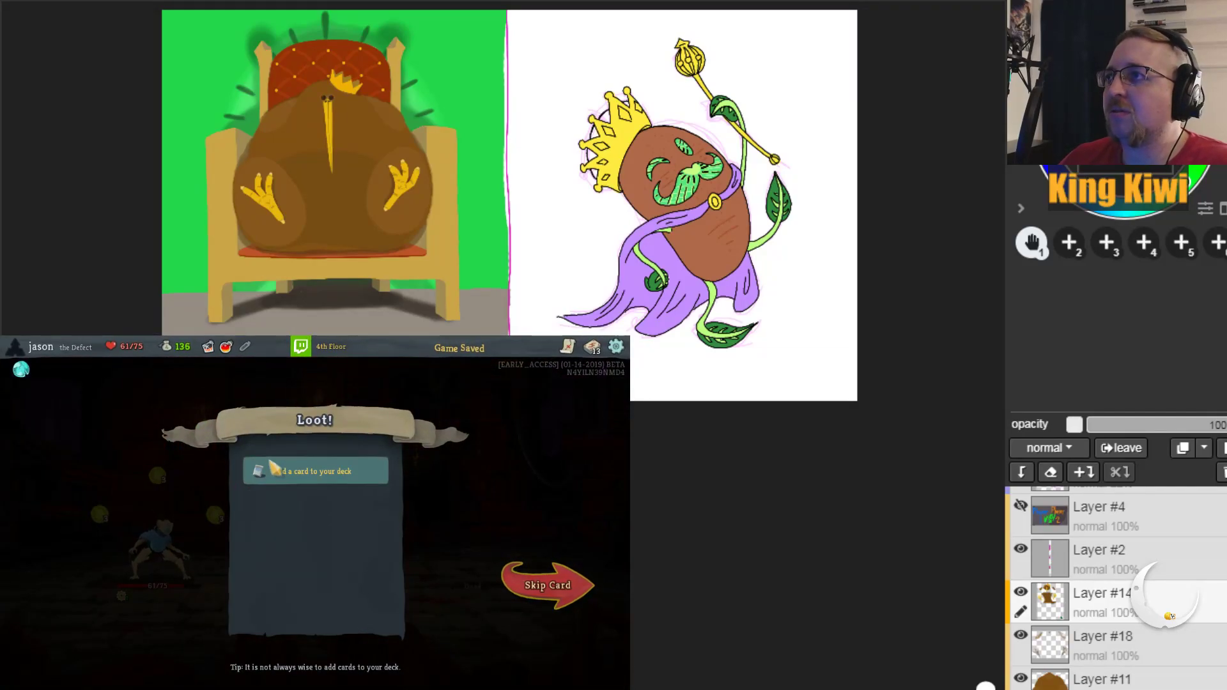
left_click(275, 469)
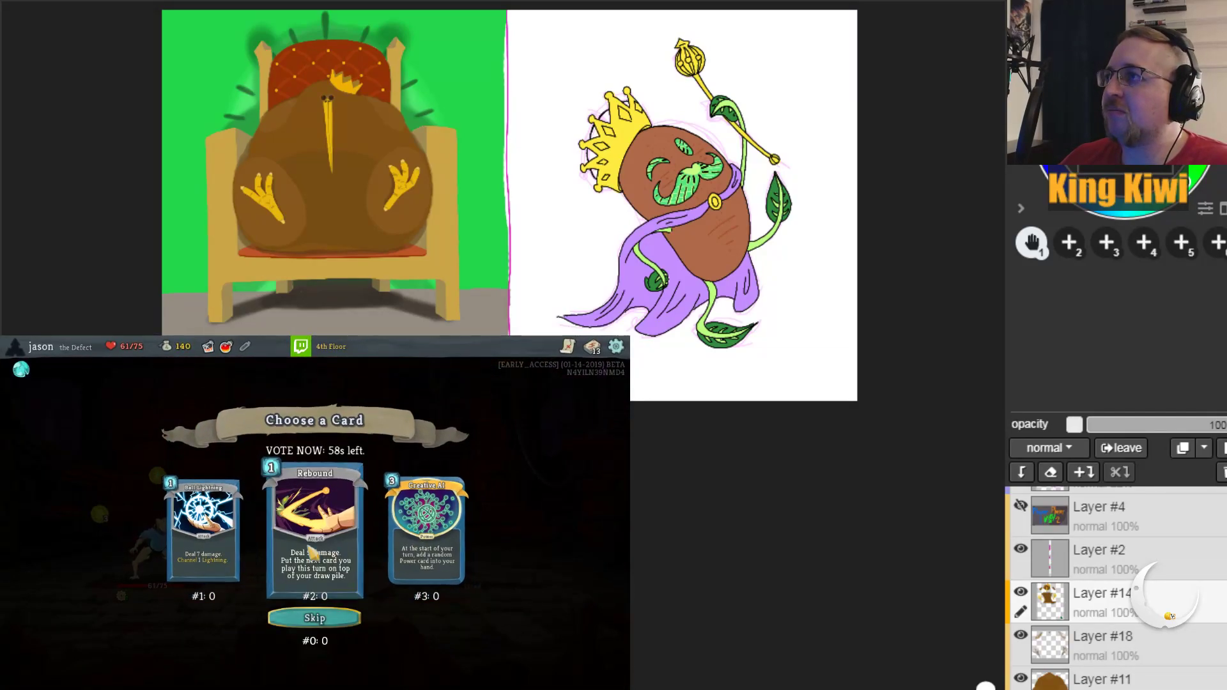
left_click(313, 618)
key("m")
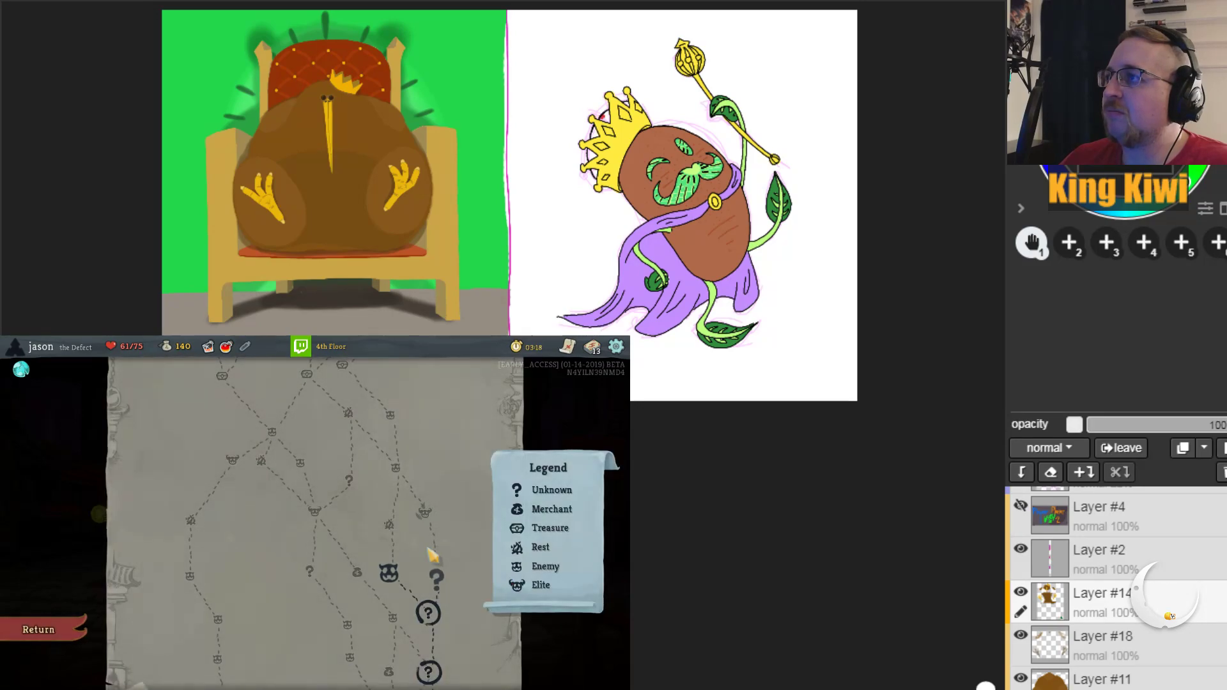
left_click(436, 583)
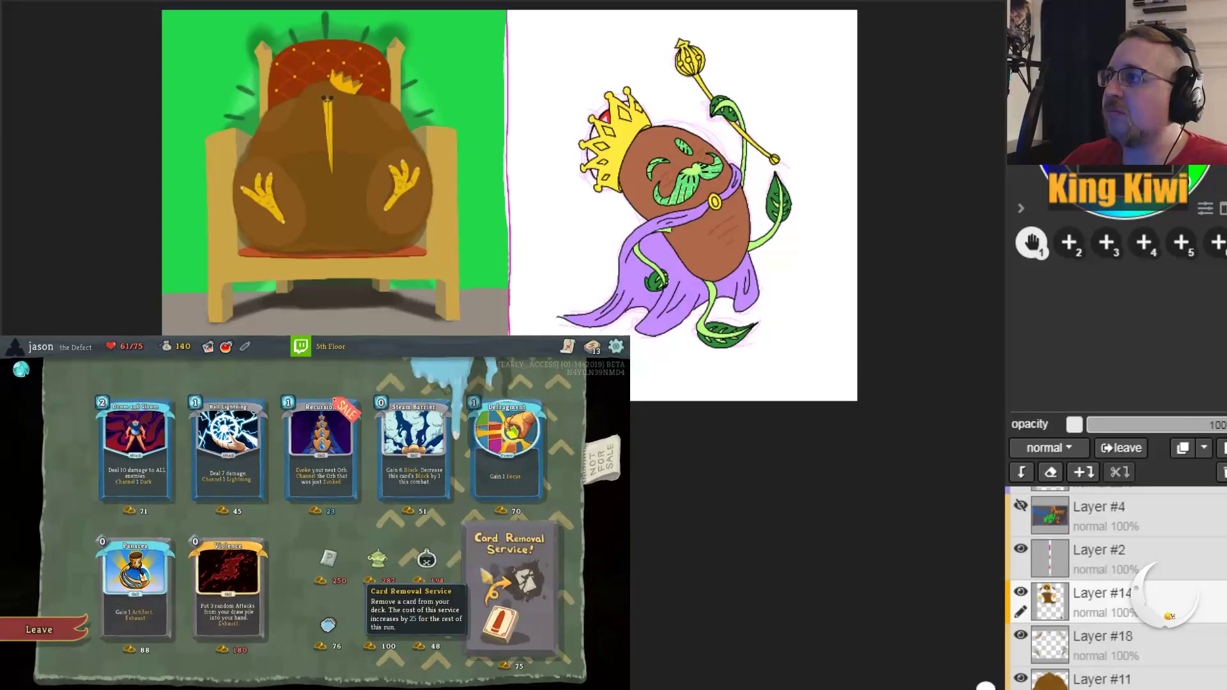
Step: Buy the merchant's Card Removal Service for 75 gold and remove a Strike from the deck
left_click(484, 581)
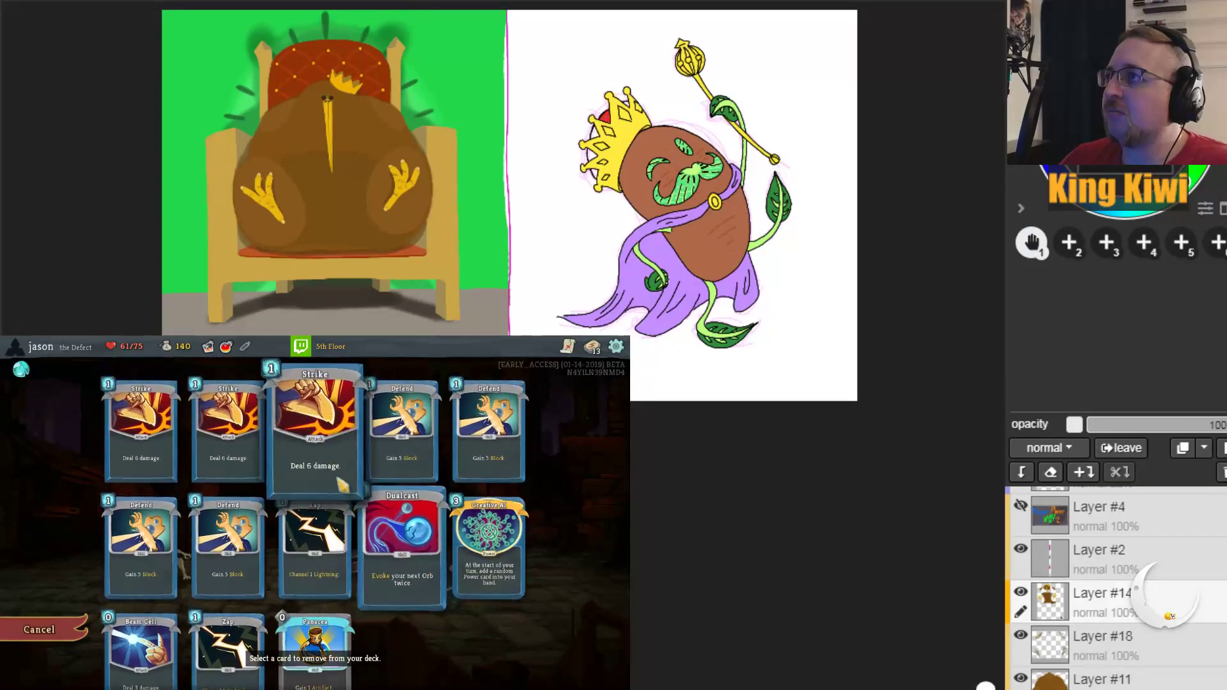
left_click(315, 422)
left_click(585, 646)
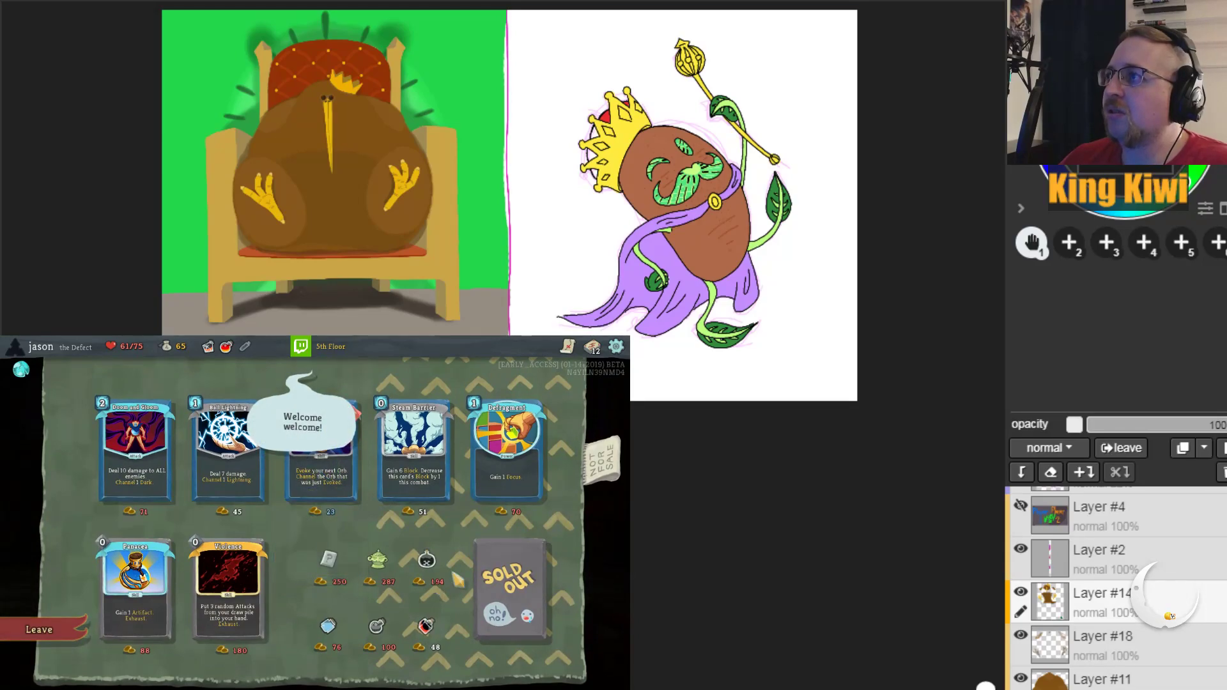
Step: Buy the Recursion card from the merchant for 23 gold, leave the shop and proceed to the Gremlin Nob fight
left_click(319, 472)
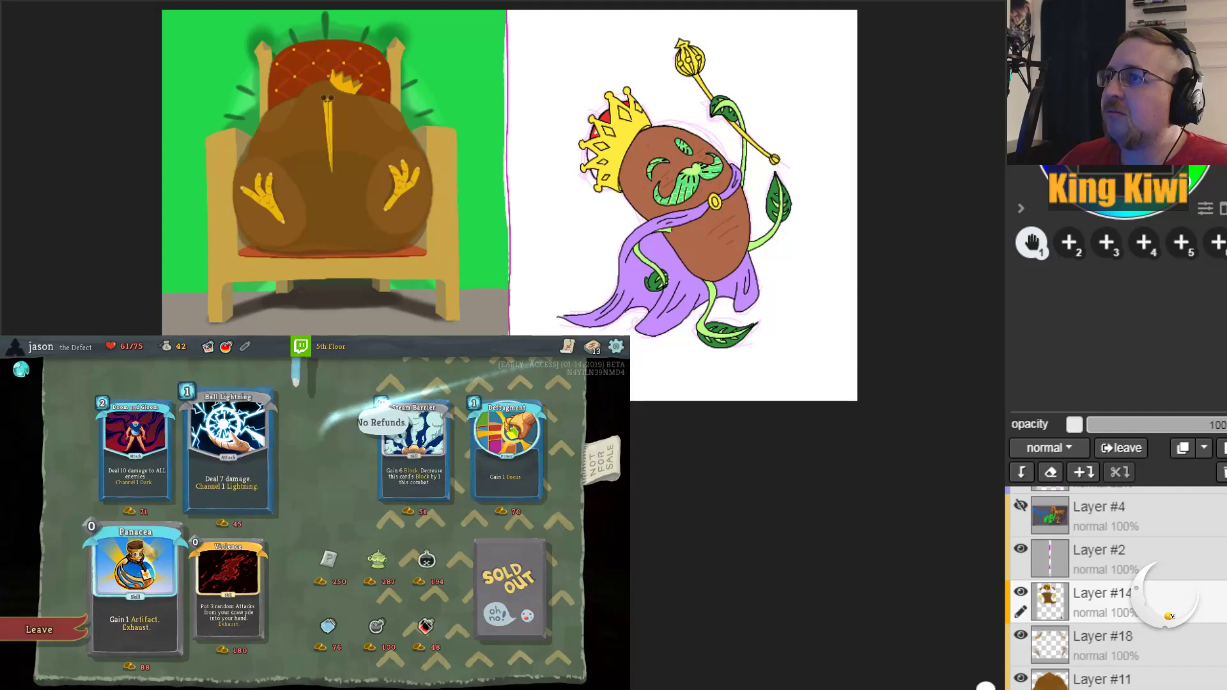
left_click(63, 626)
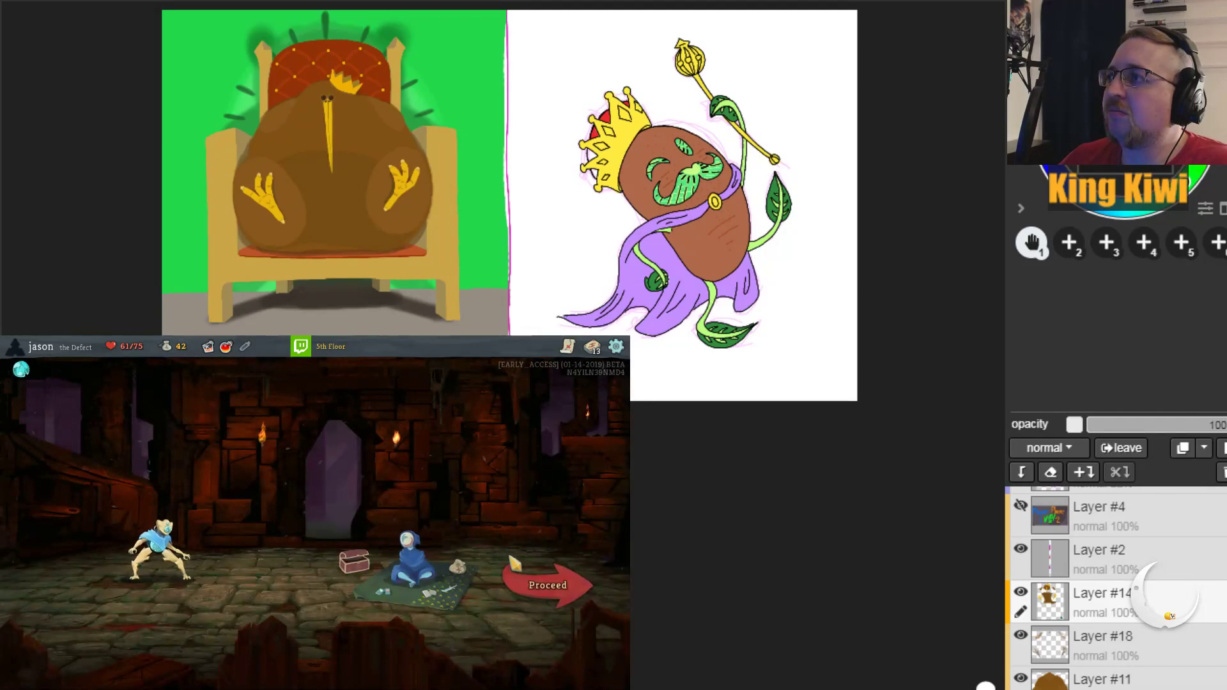
left_click(515, 578)
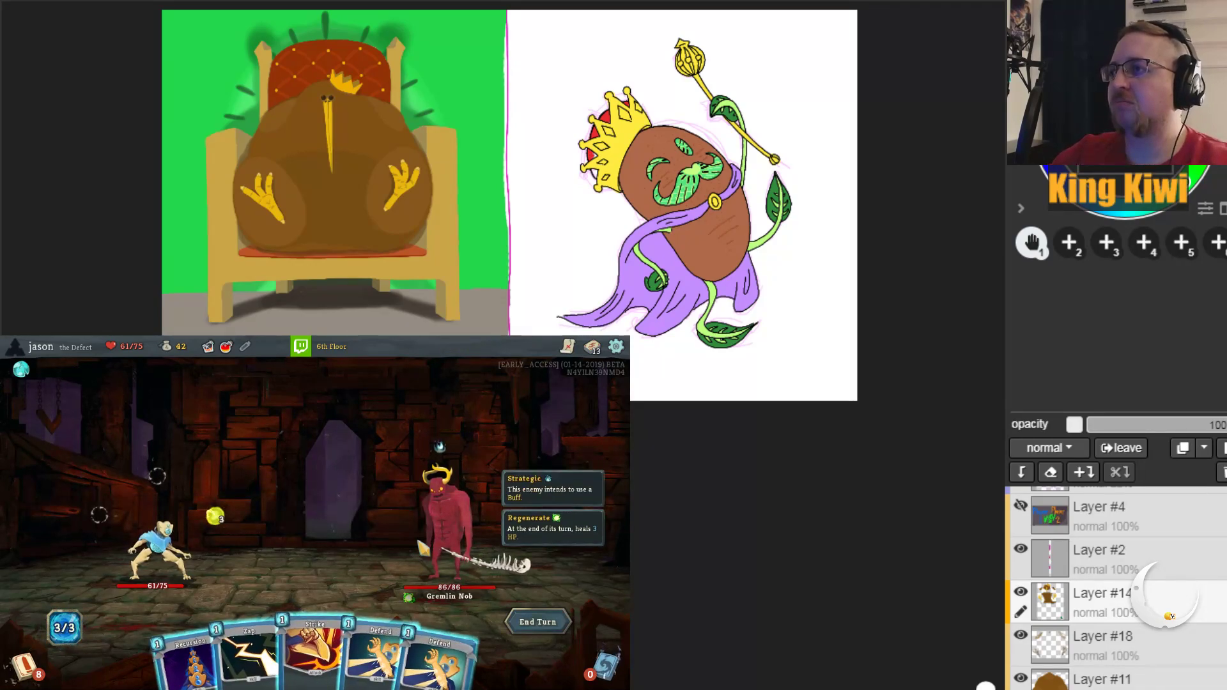
Step: Play Zap, Recursion and Strike, throw the Fire Potion at Gremlin Nob and end the first turn
left_click_drag(250, 646, 320, 498)
left_click_drag(238, 671, 316, 512)
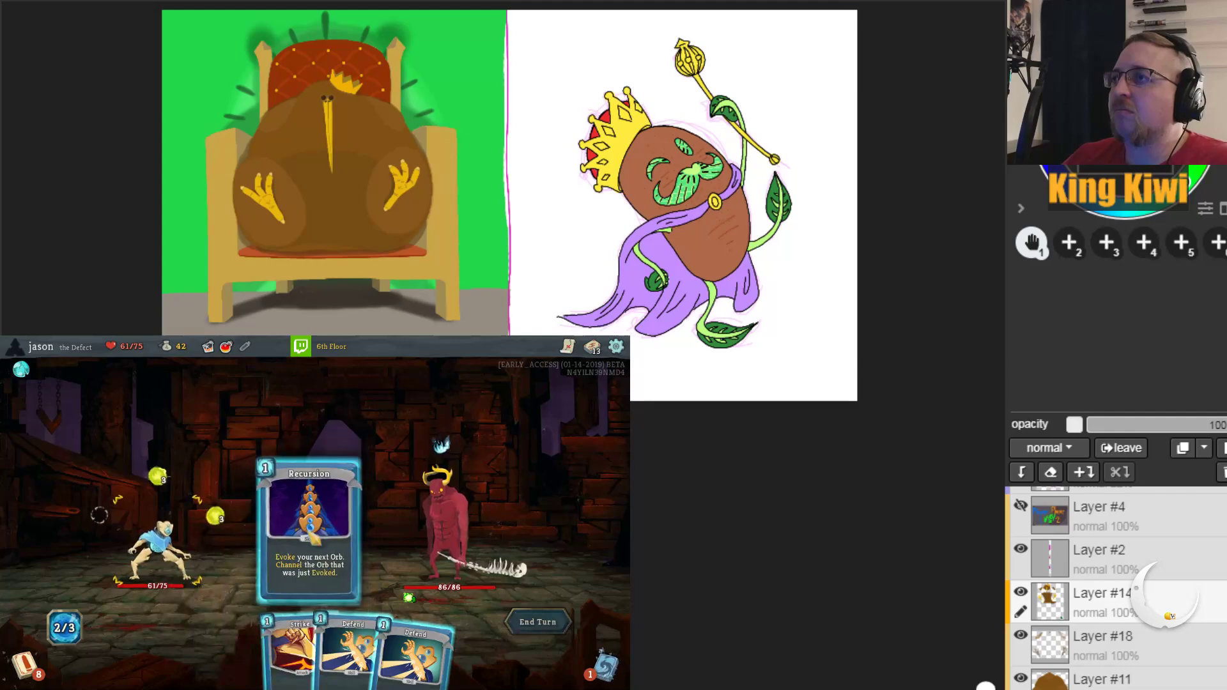
left_click_drag(300, 614, 441, 511)
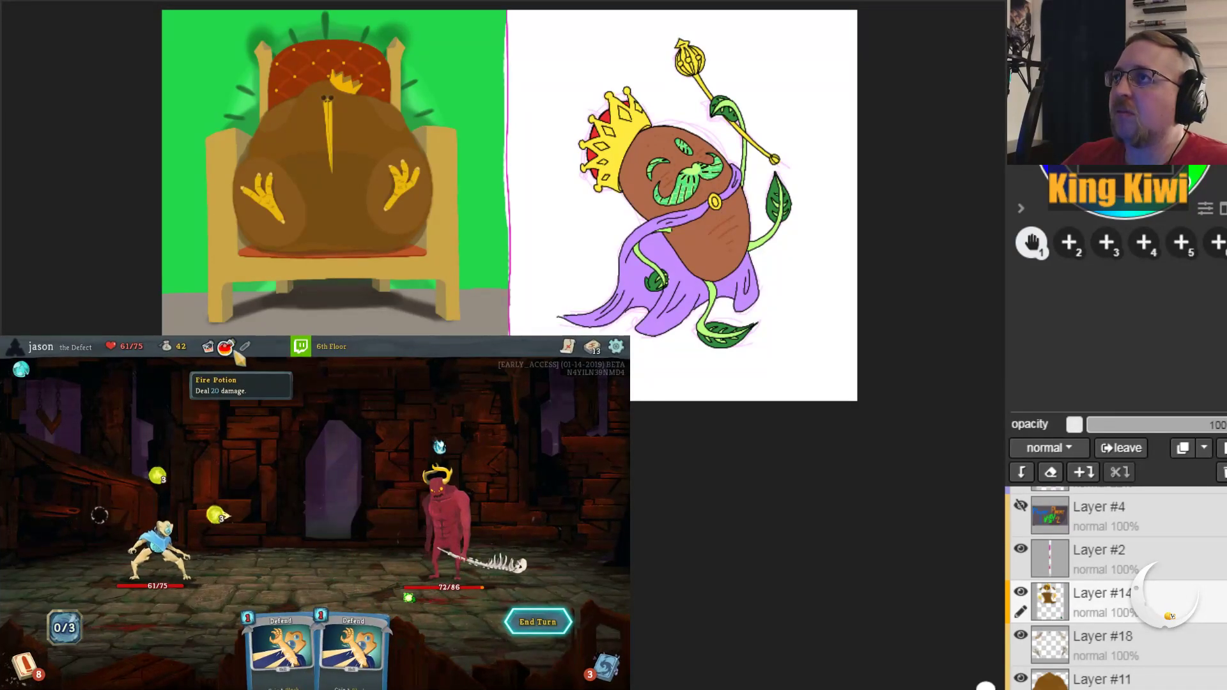
left_click(226, 346)
left_click(288, 382)
left_click(435, 505)
left_click(536, 630)
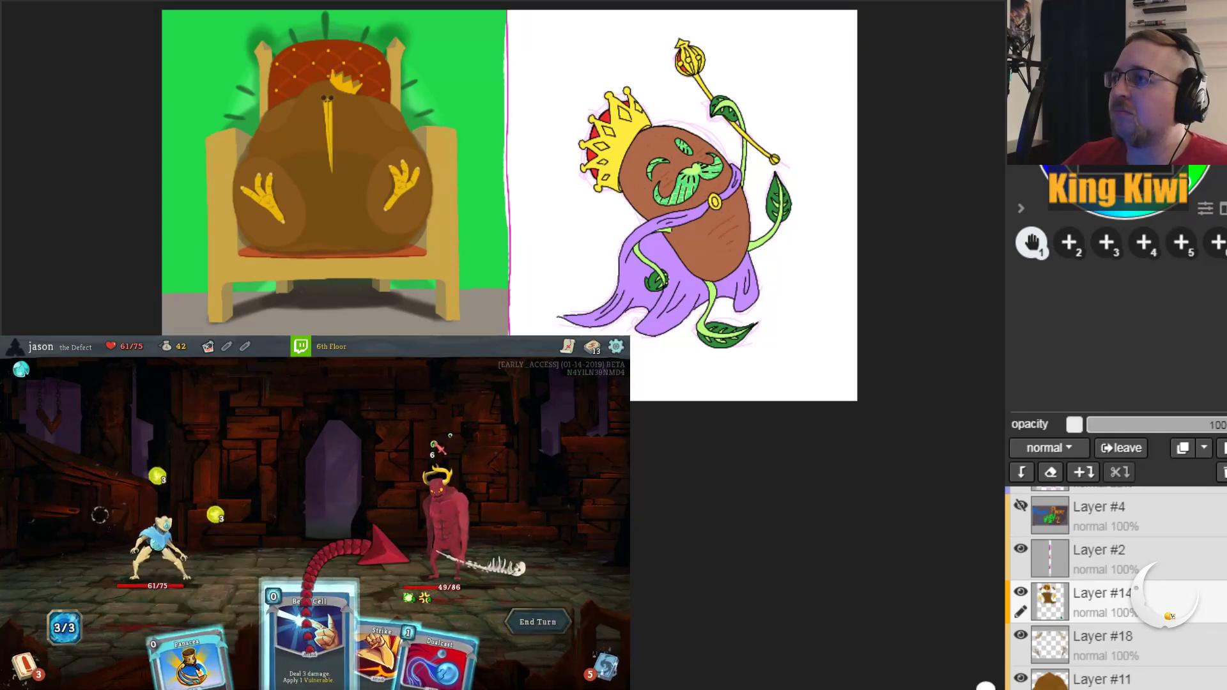
Step: Attack Gremlin Nob with Beam Cell and Strike, and end the third turn without playing any cards
left_click(441, 517)
left_click(479, 526)
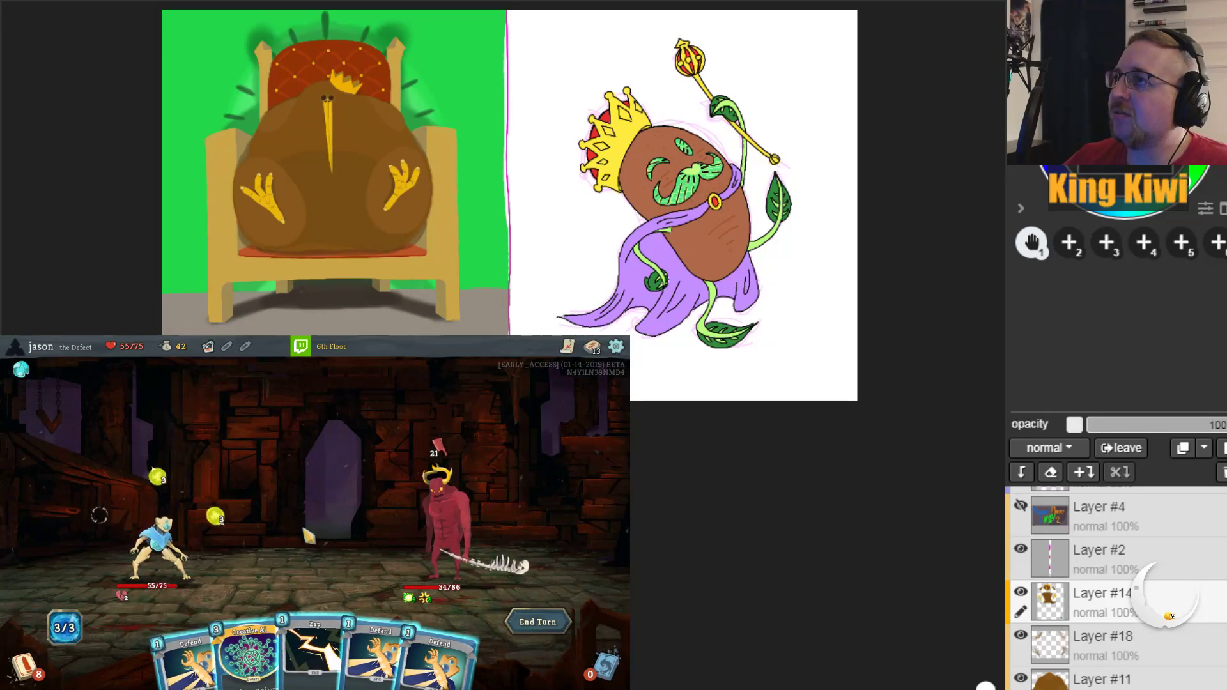
left_click(525, 632)
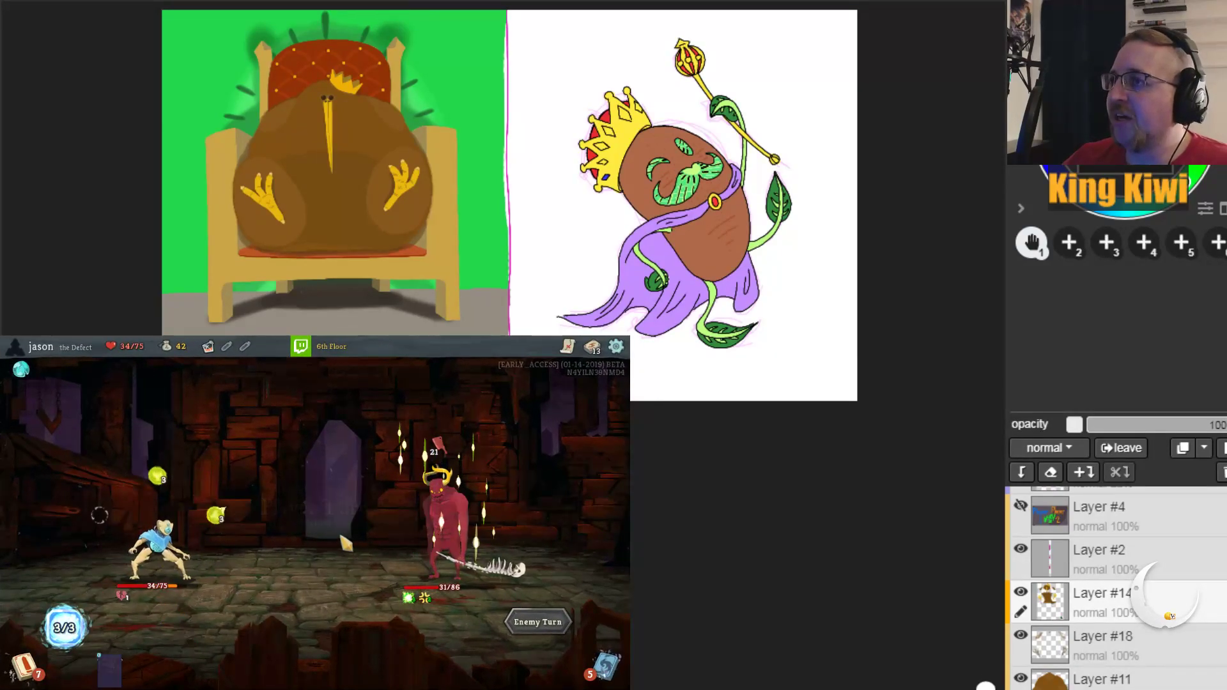
Step: Finish off Gremlin Nob by playing the Strike cards and Dualcast
key("1")
key("Return")
key("3")
key("Return")
key("2")
key("Return")
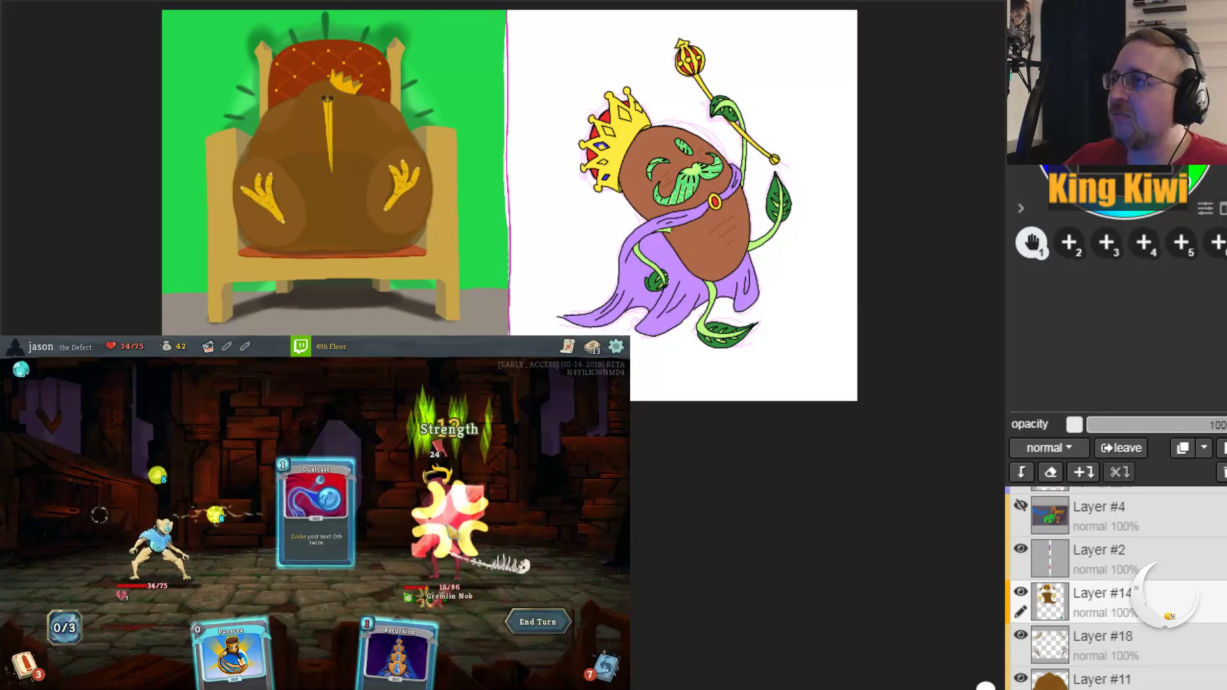
left_click(361, 633)
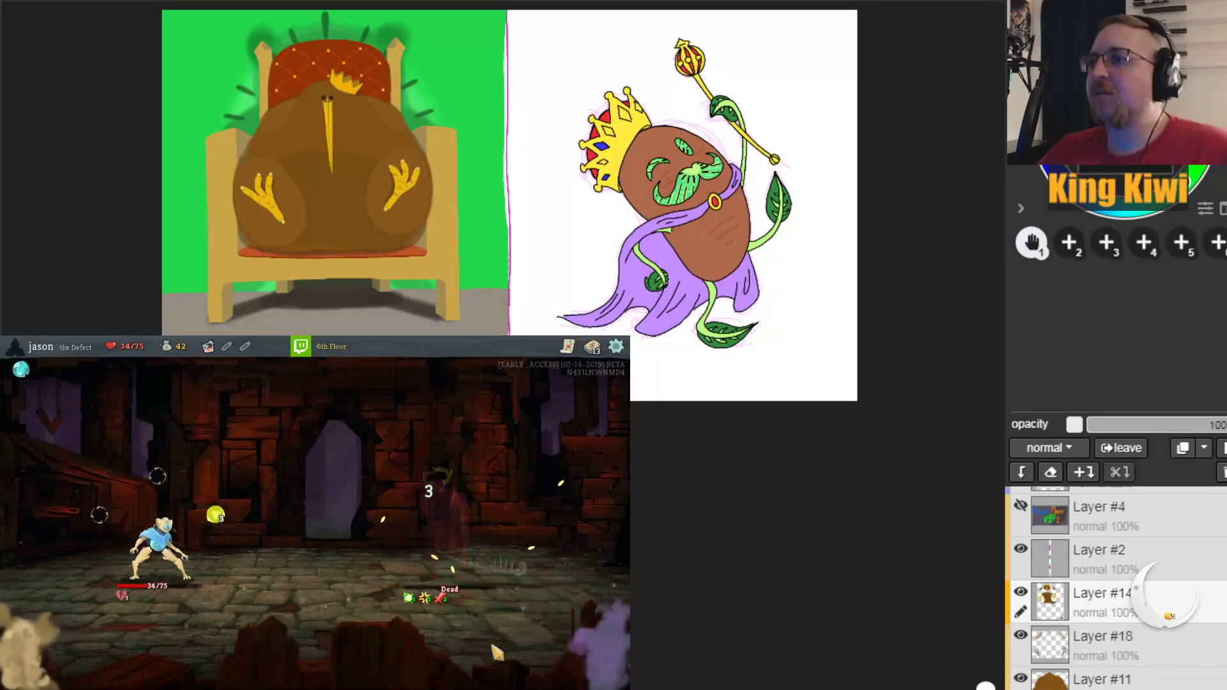
Step: Collect the gold and the anchor relic from the Gremlin Nob rewards
left_click(352, 471)
left_click(352, 471)
left_click(351, 471)
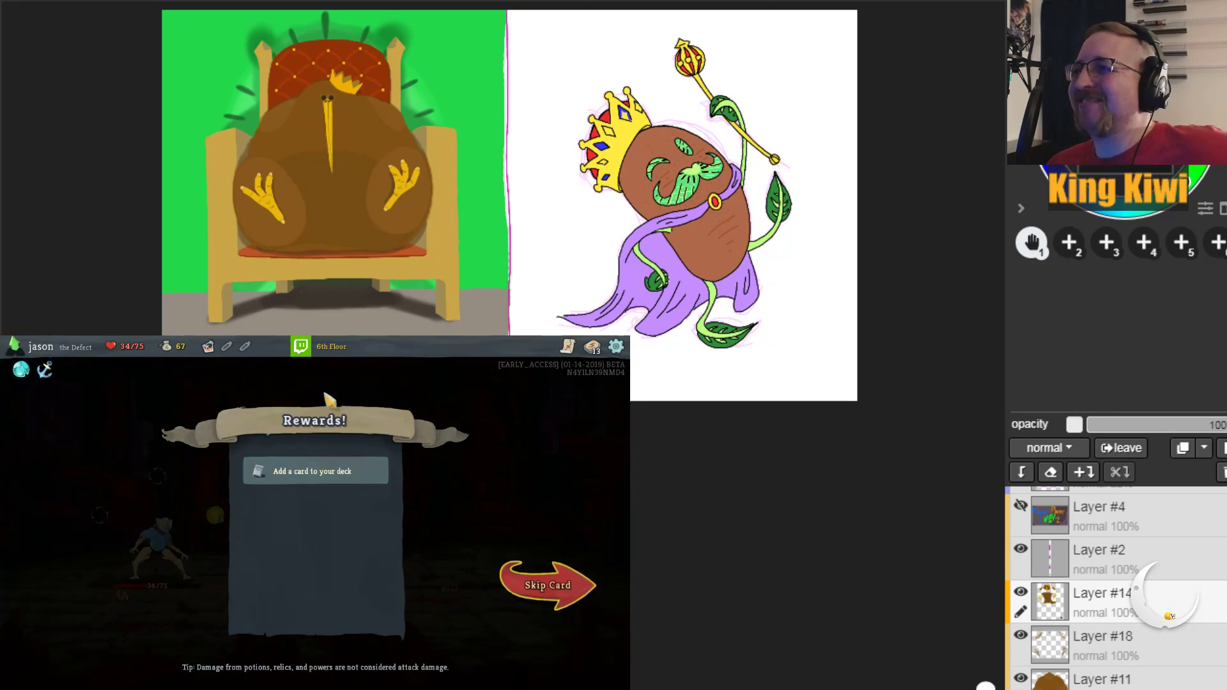
Step: Add Beam Cell to the deck as the card reward and proceed to the enemy on the 7th floor
left_click(310, 455)
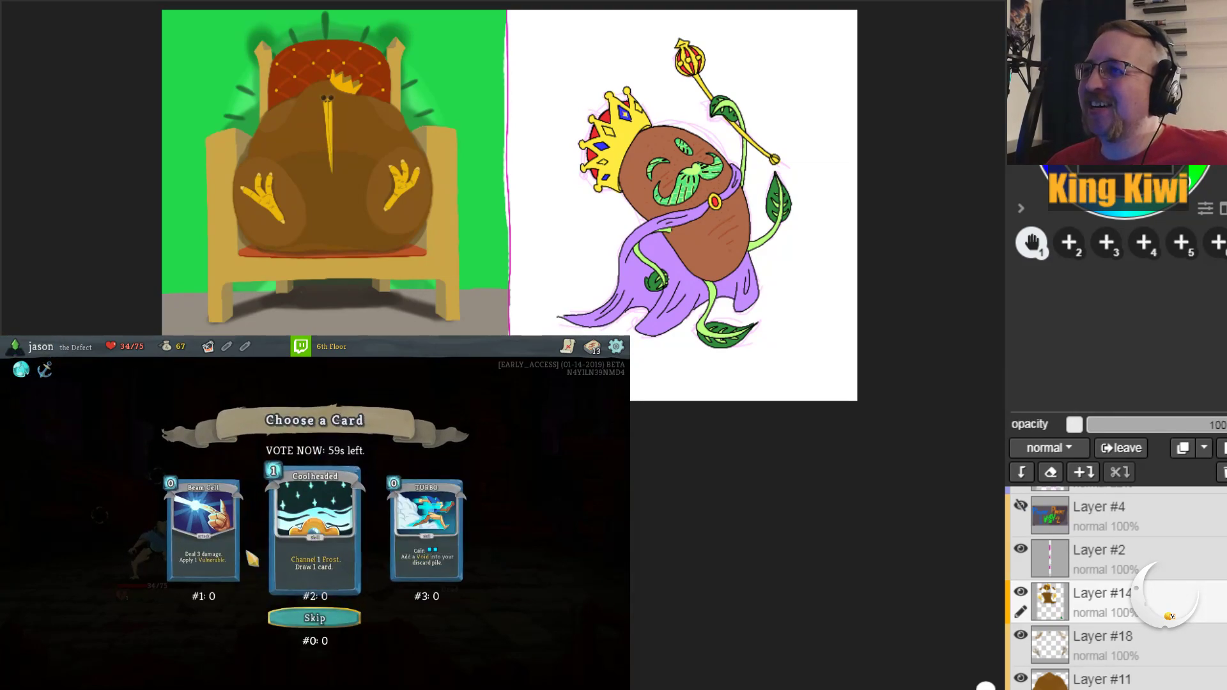
left_click(448, 563)
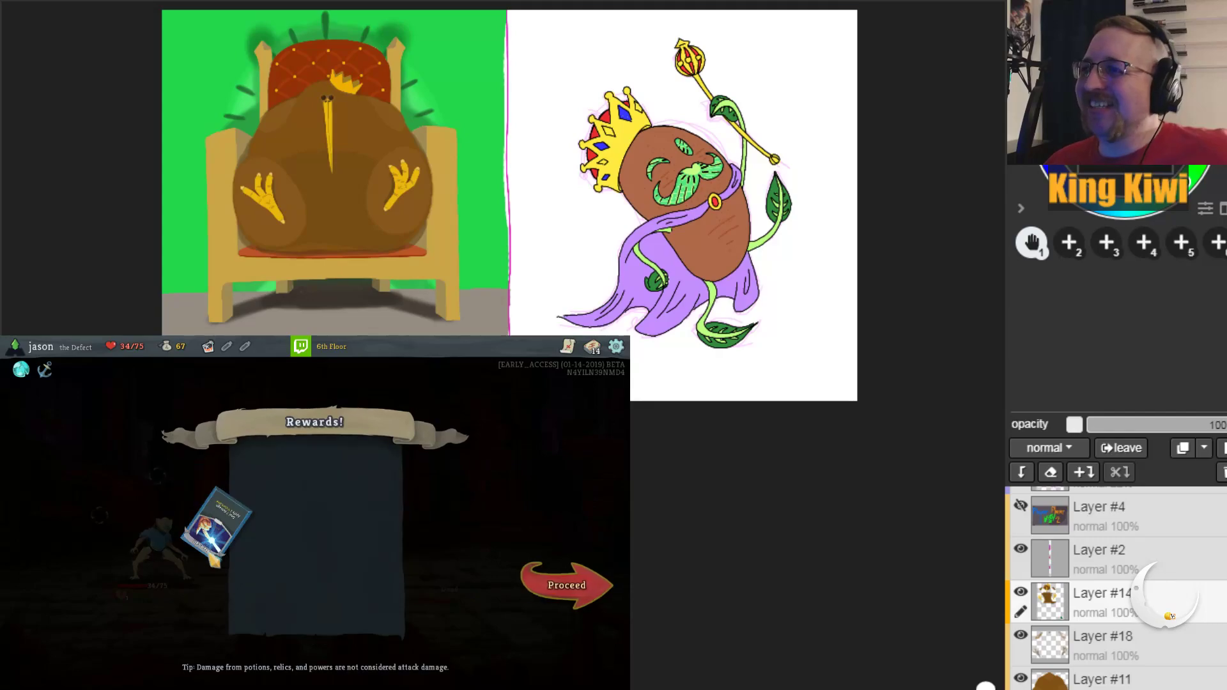
left_click(512, 585)
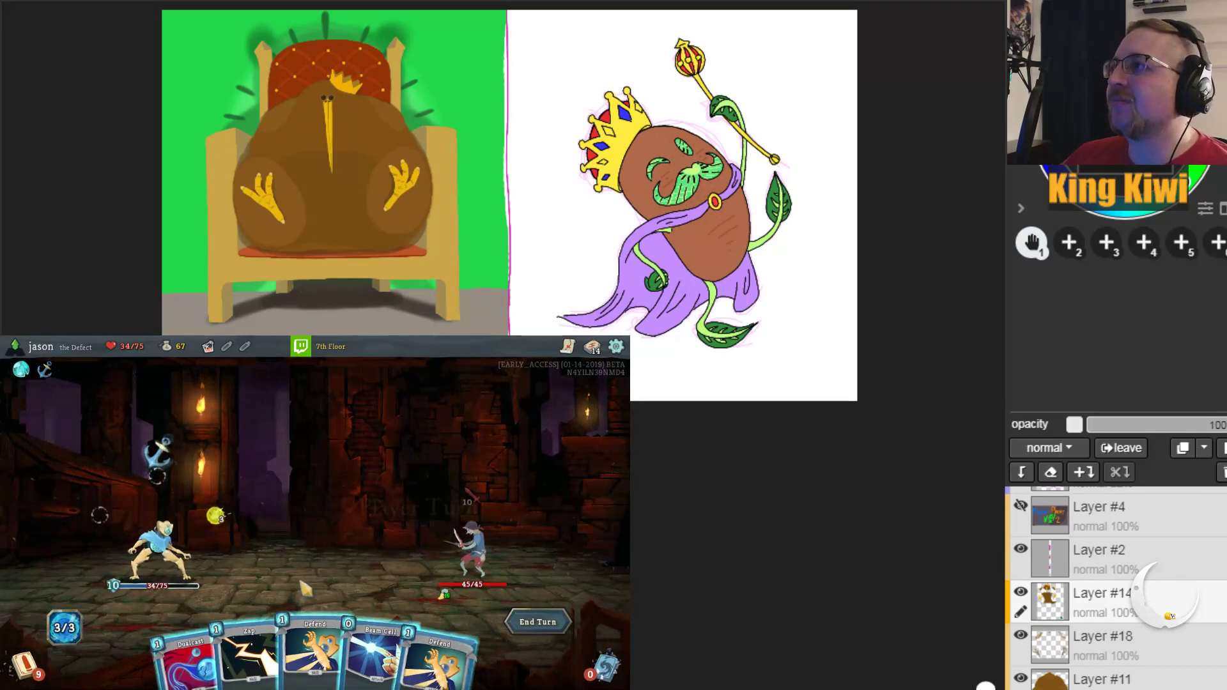
Step: Play Zap, Beam Cell on the Looter, Defend and Dualcast, and end the first turn
left_click_drag(251, 658, 253, 589)
left_click_drag(351, 658, 470, 531)
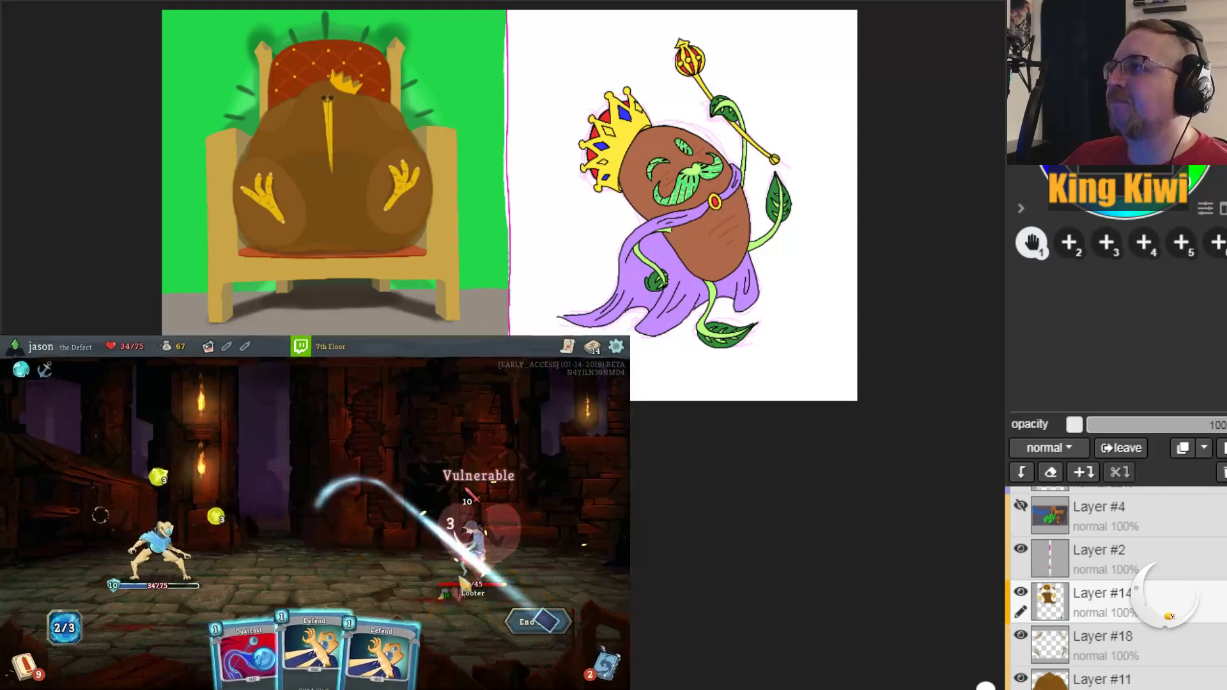
left_click_drag(316, 633, 335, 543)
left_click_drag(275, 646, 323, 473)
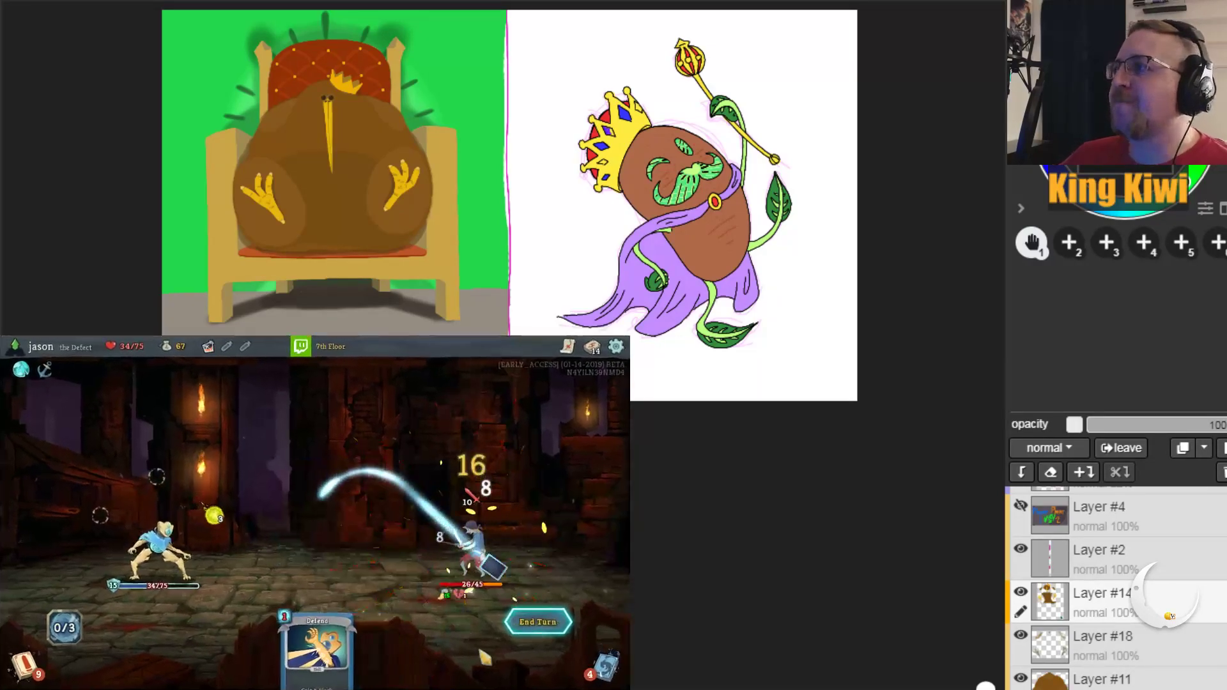
key("e")
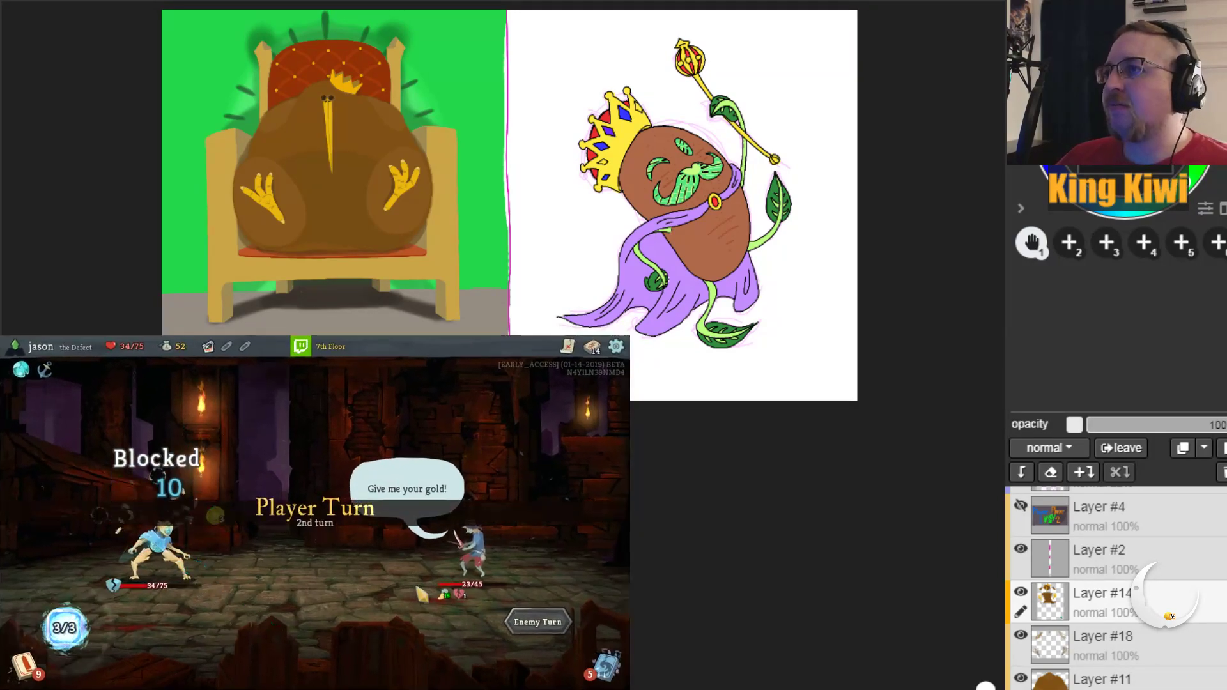
Step: Hit the Looter with Beam Cell, play Zap and two Defend cards, and end the second turn
left_click(163, 658)
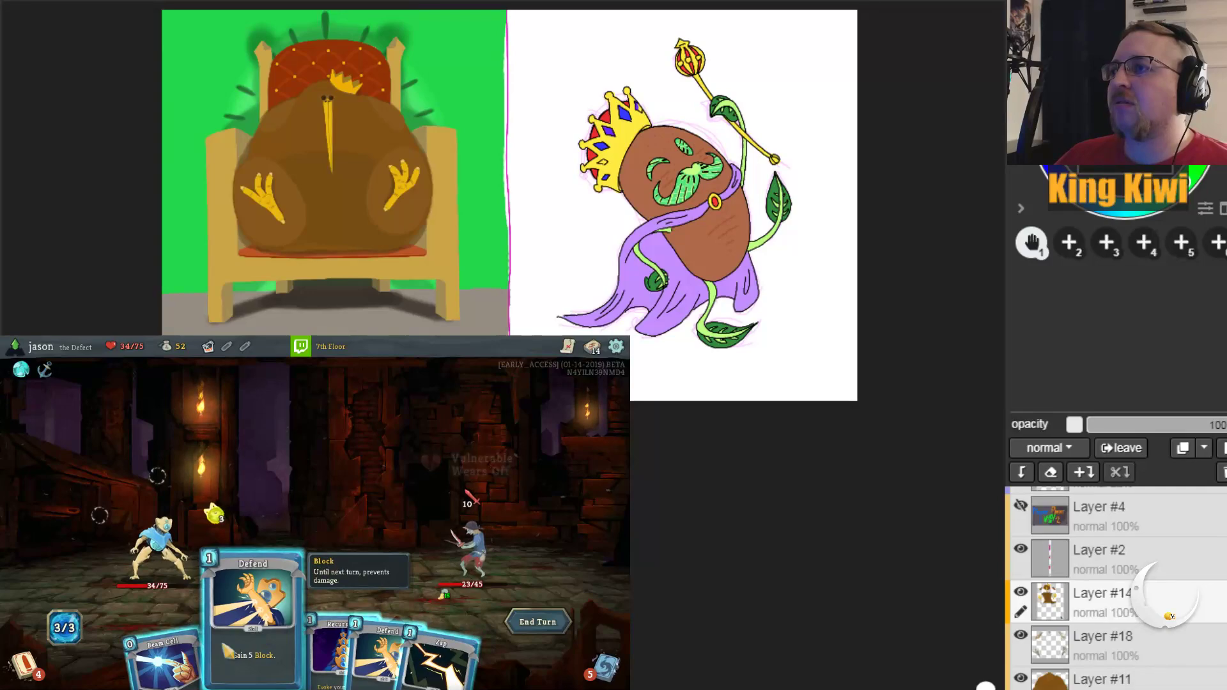
left_click(470, 549)
left_click_drag(425, 659, 450, 441)
left_click_drag(376, 633, 378, 460)
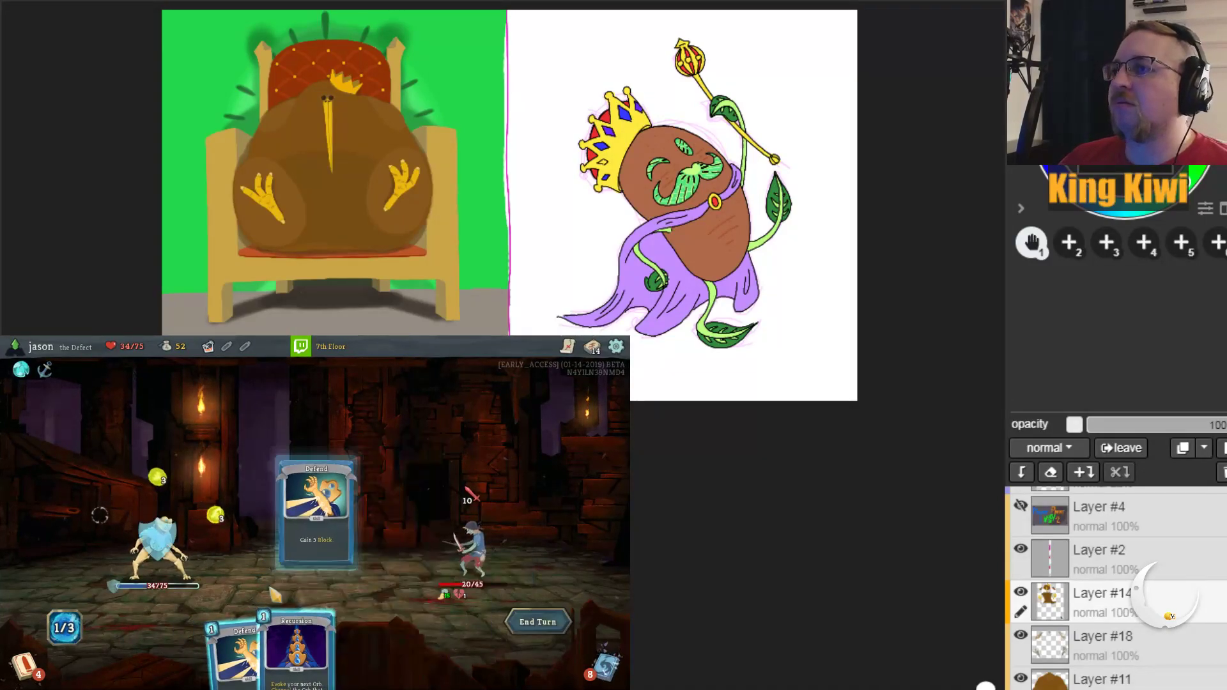
left_click_drag(265, 633, 269, 460)
left_click(538, 622)
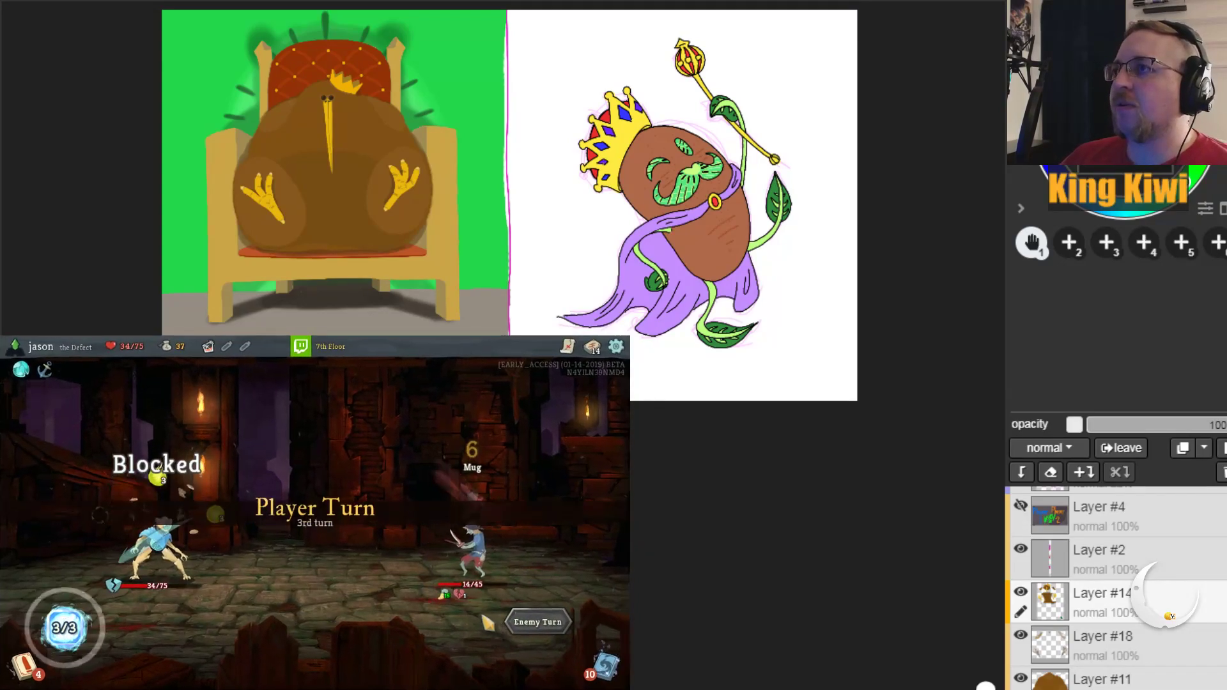
Step: Play Creative AI and end the third turn, and finish off the Looter with two Beam Cells, Zap and Dualcast
left_click_drag(194, 639, 224, 505)
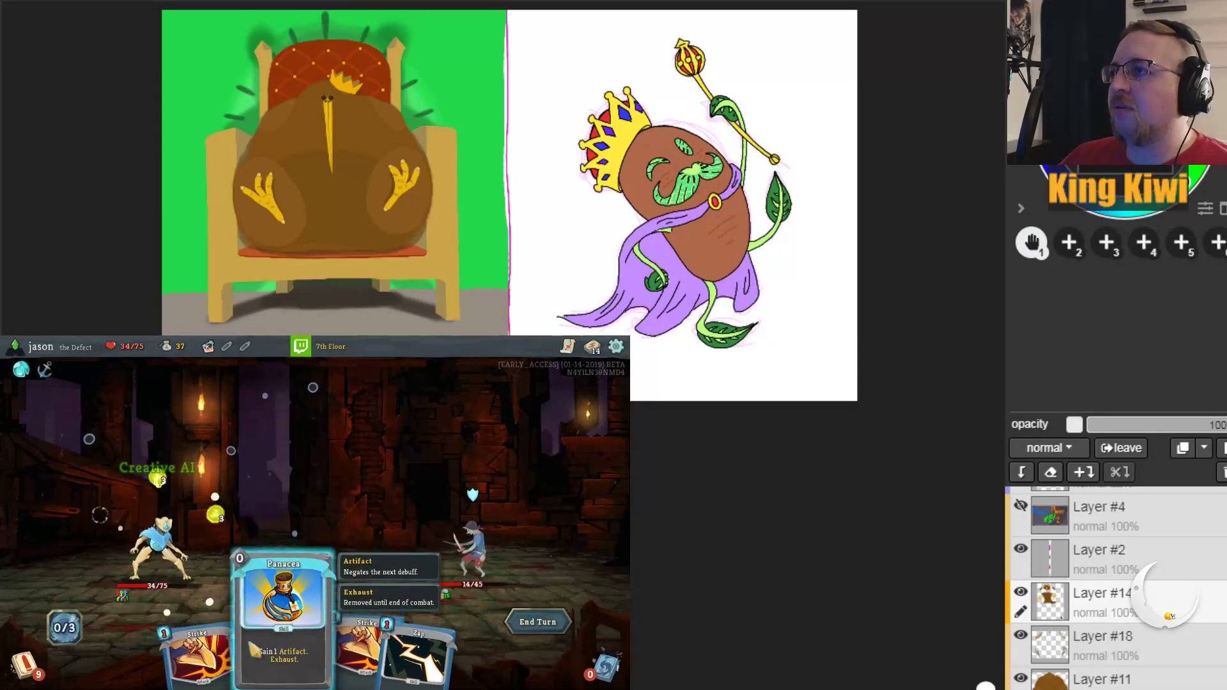
left_click(523, 629)
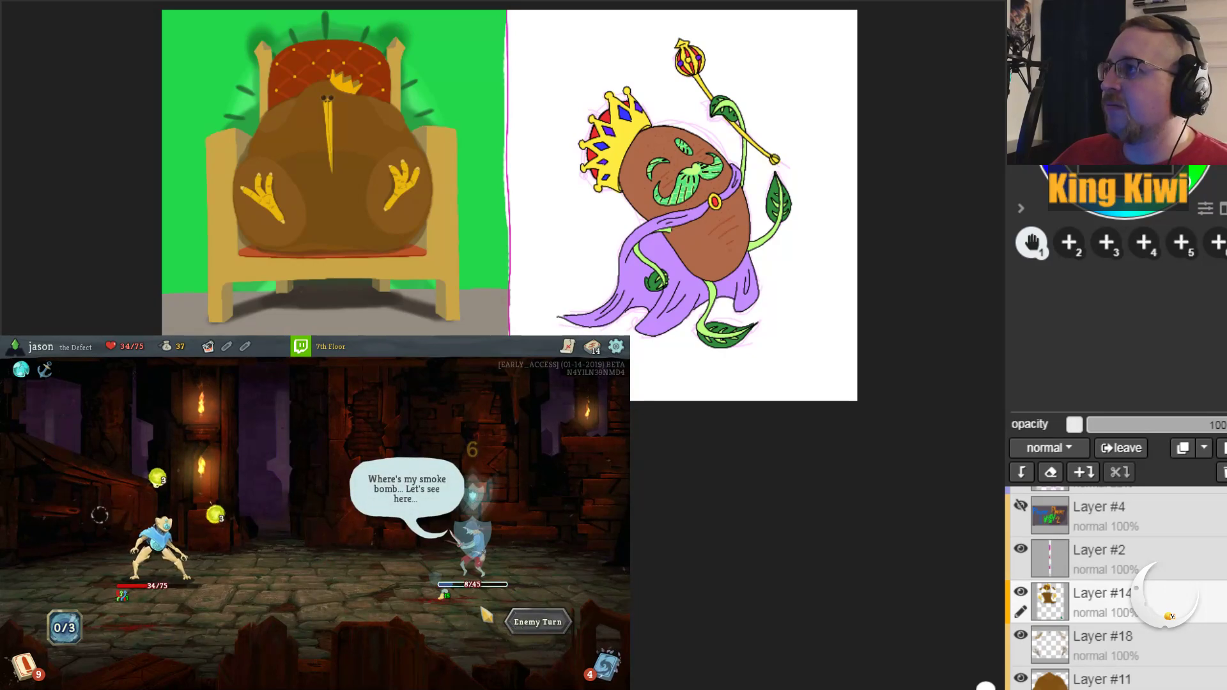
left_click(313, 639)
left_click(473, 543)
left_click_drag(326, 633, 473, 550)
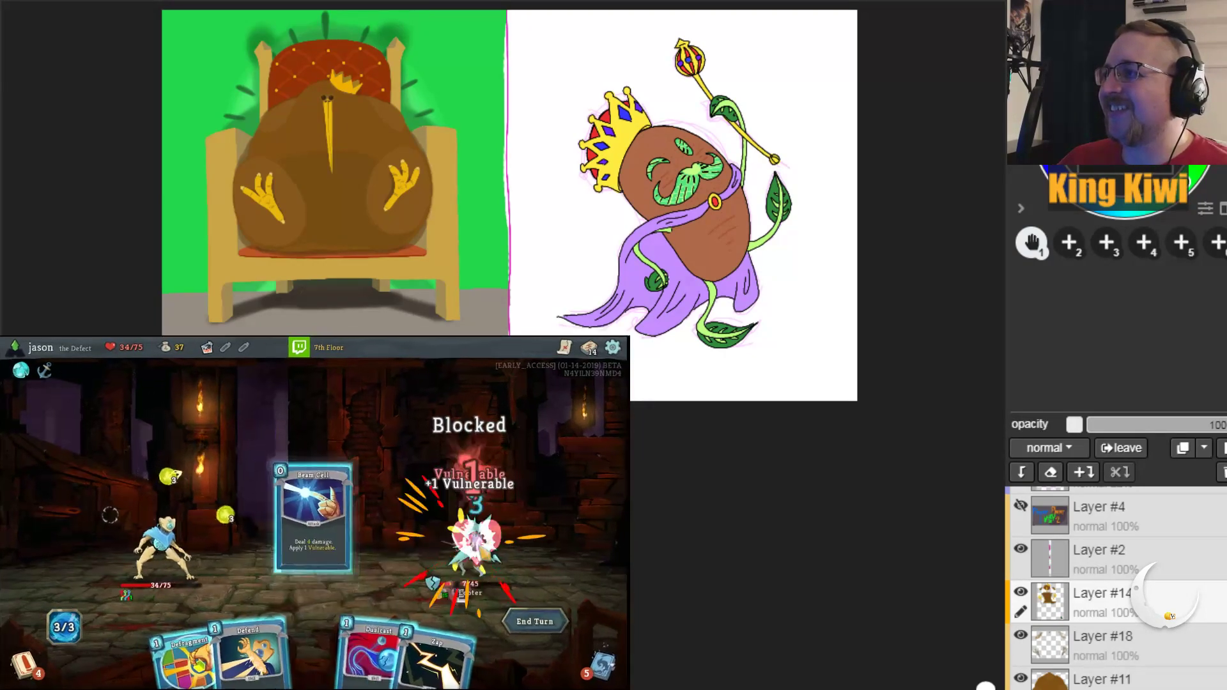
left_click_drag(400, 630, 391, 499)
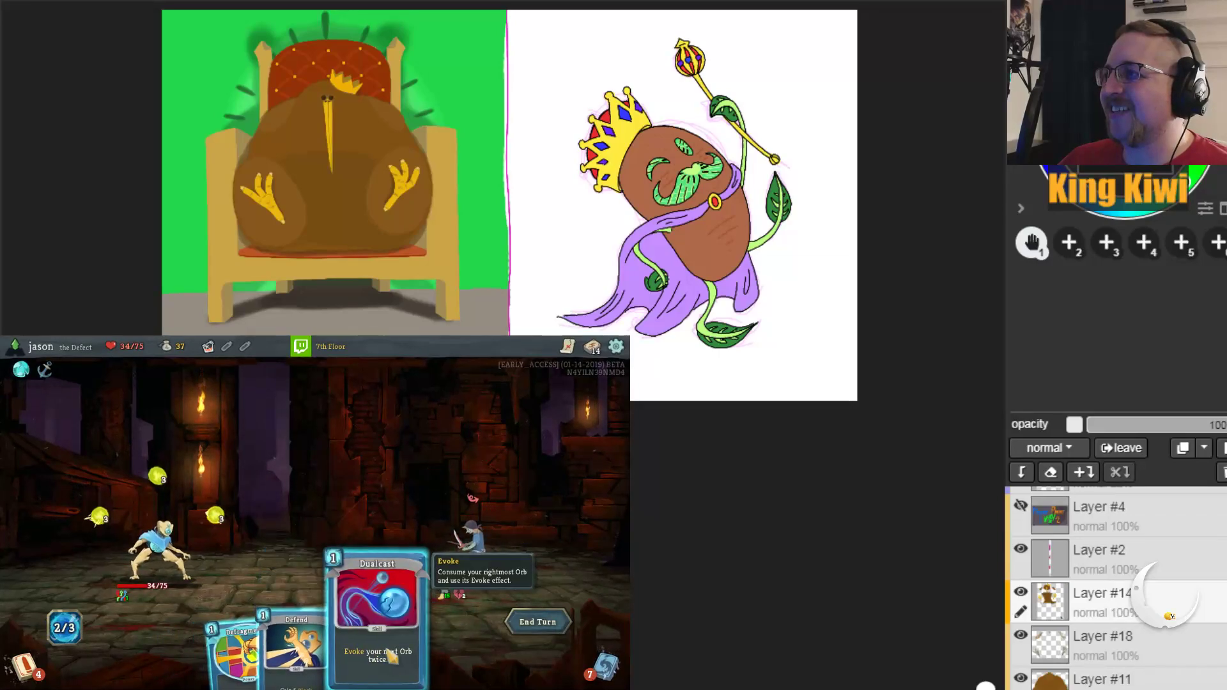
left_click(399, 503)
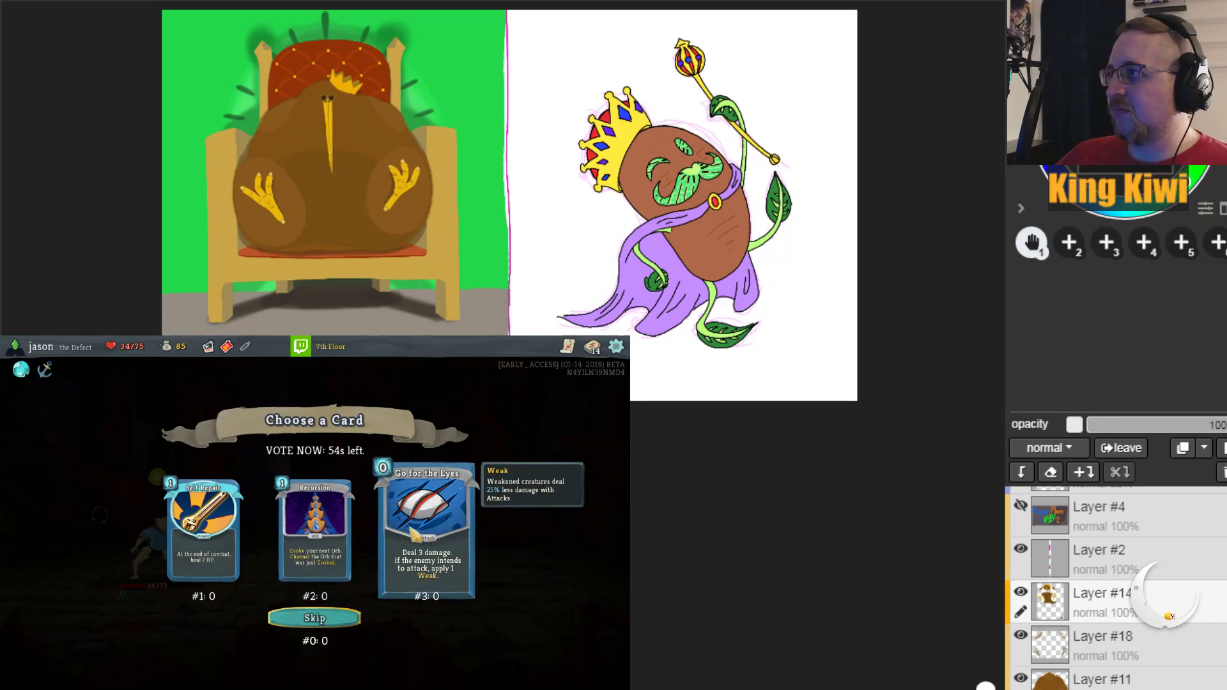
Step: Add Recursion to the deck as the card reward and travel to the rest site on the map
left_click(521, 584)
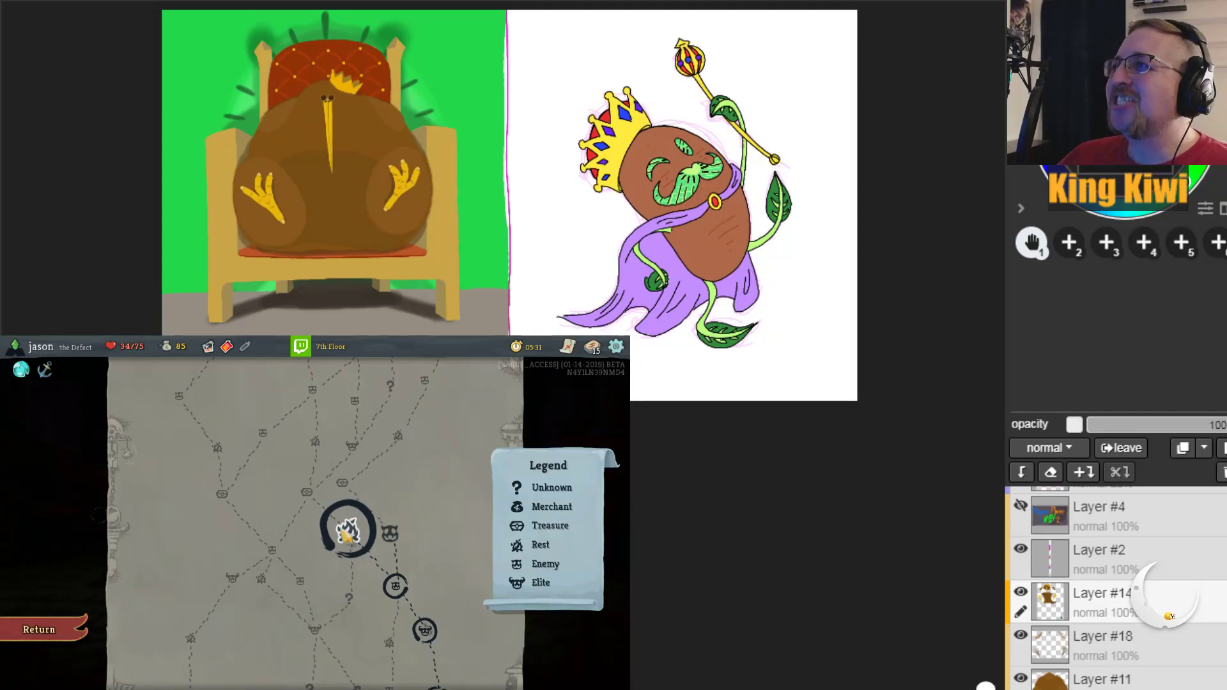
left_click(347, 532)
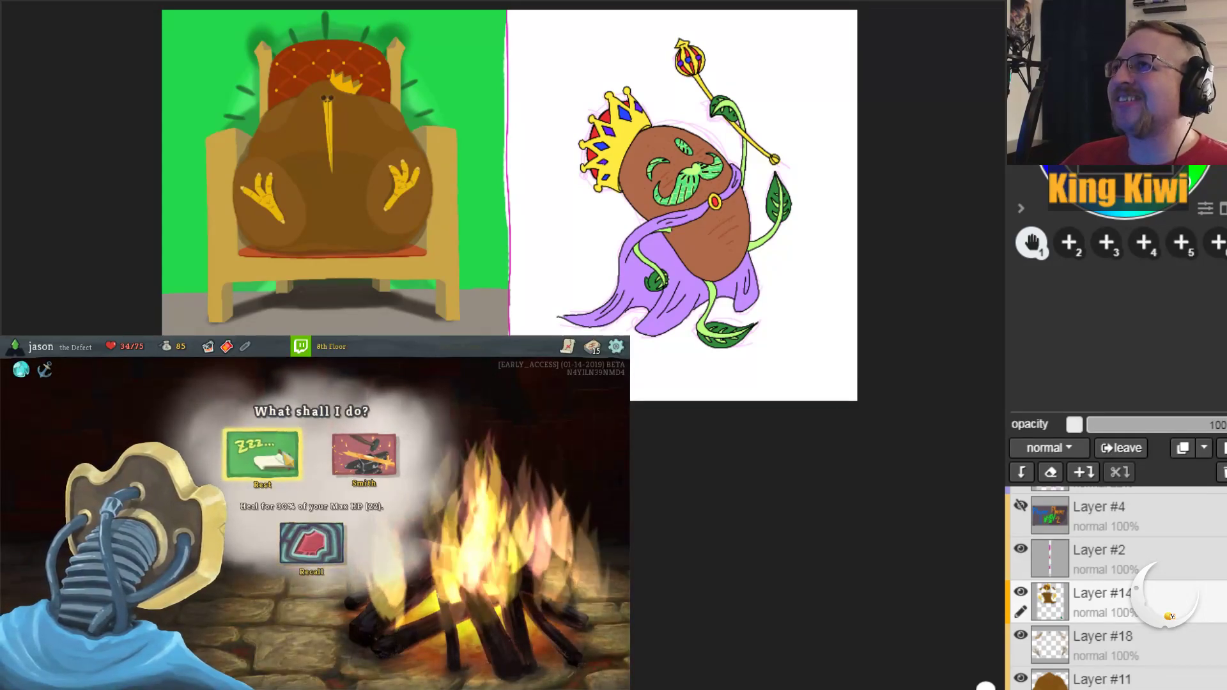
Step: Check the upcoming map routes at the campfire, and choose Smith to upgrade a Zap card
left_click(567, 346)
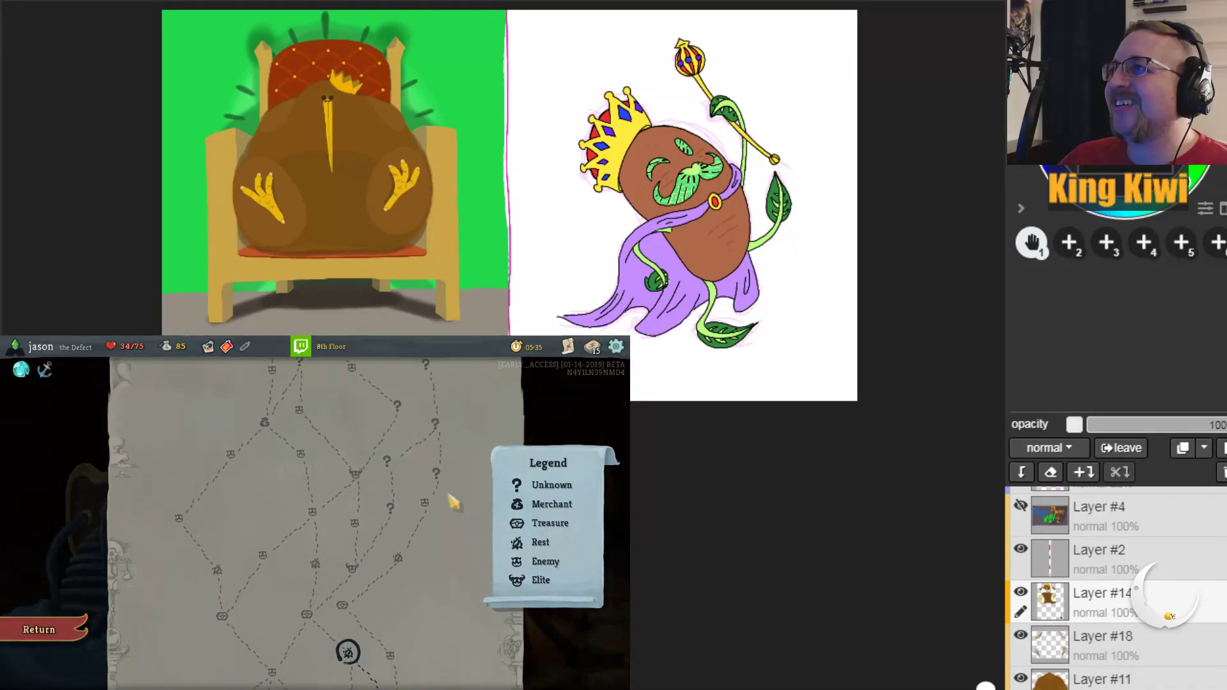
scroll(453, 502, "up", 1)
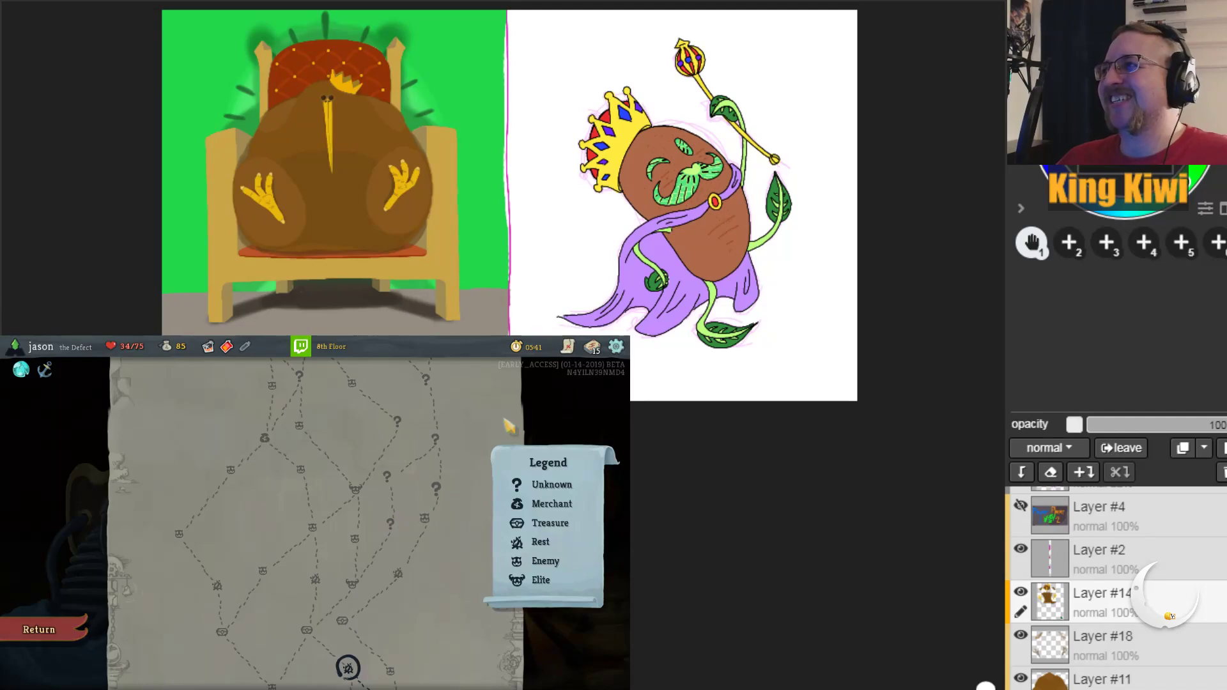
left_click(588, 349)
left_click(589, 349)
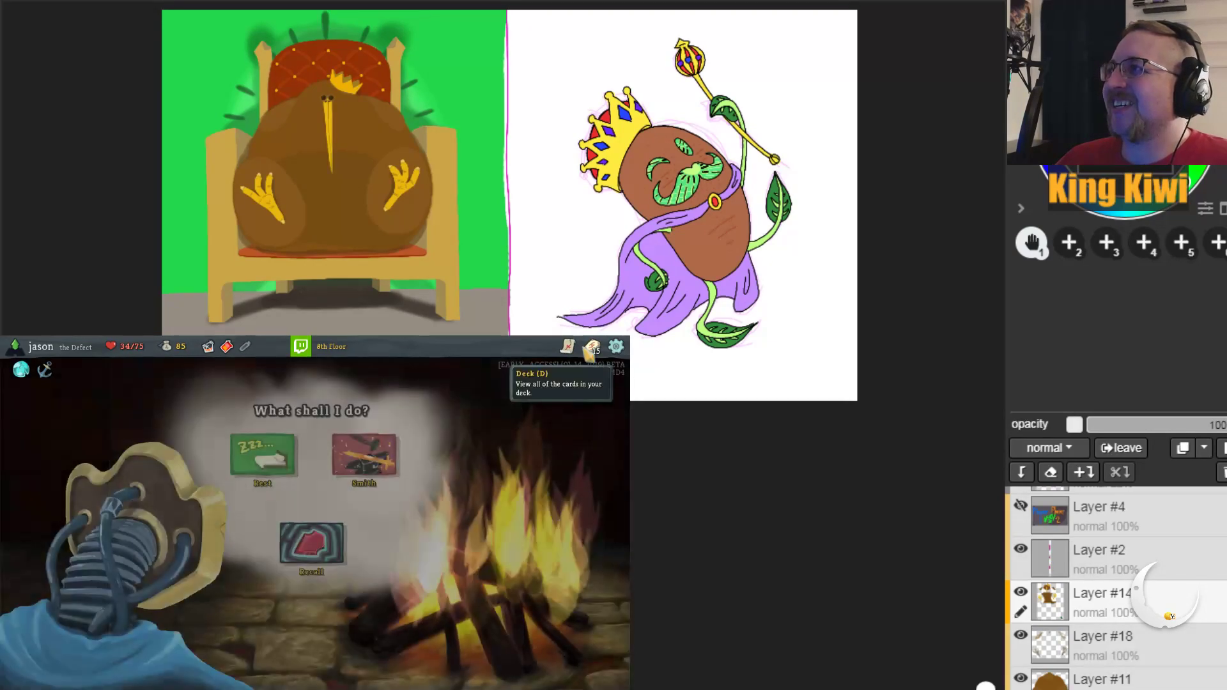
left_click(364, 456)
scroll(405, 561, "down", 3)
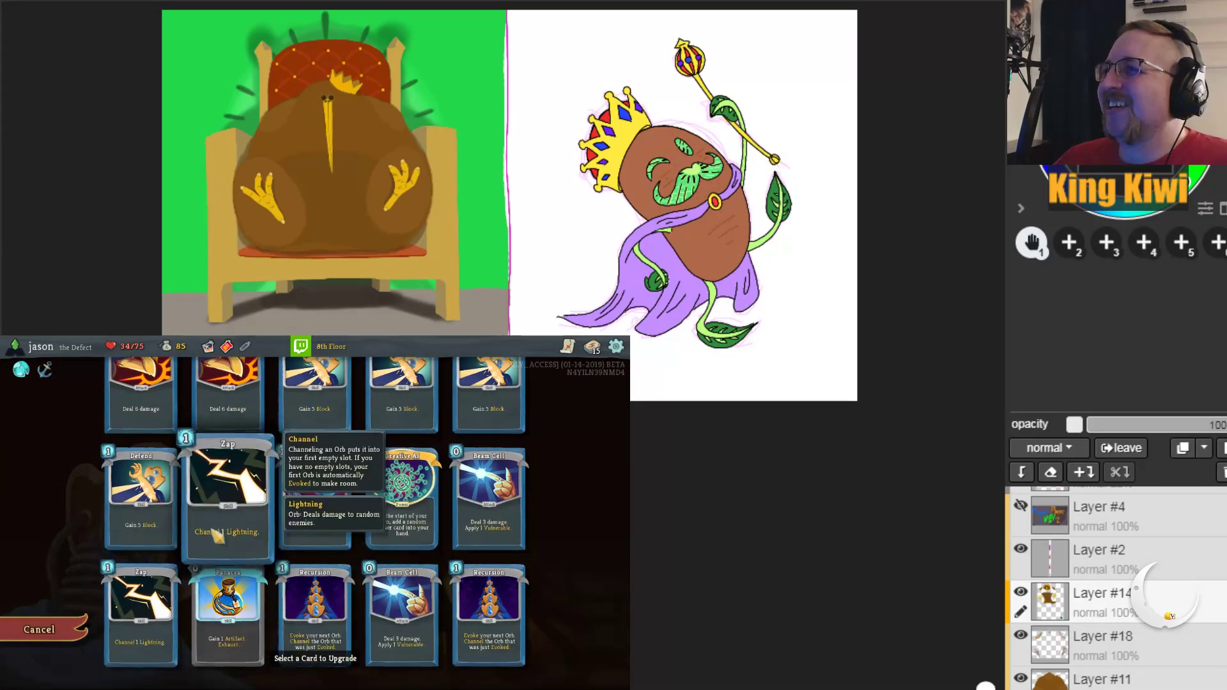
left_click(227, 502)
left_click(559, 612)
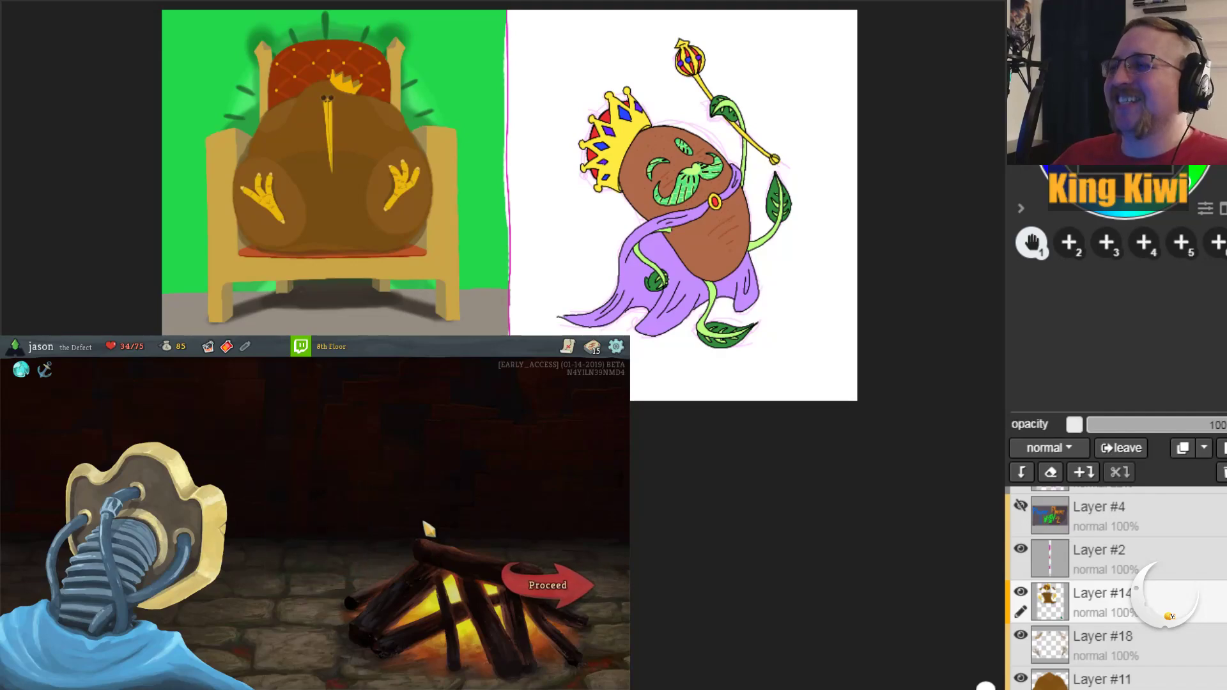
Step: Travel to the treasure room, take the Pantograph relic from the chest instead of the Sapphire Key and move on
left_click(537, 584)
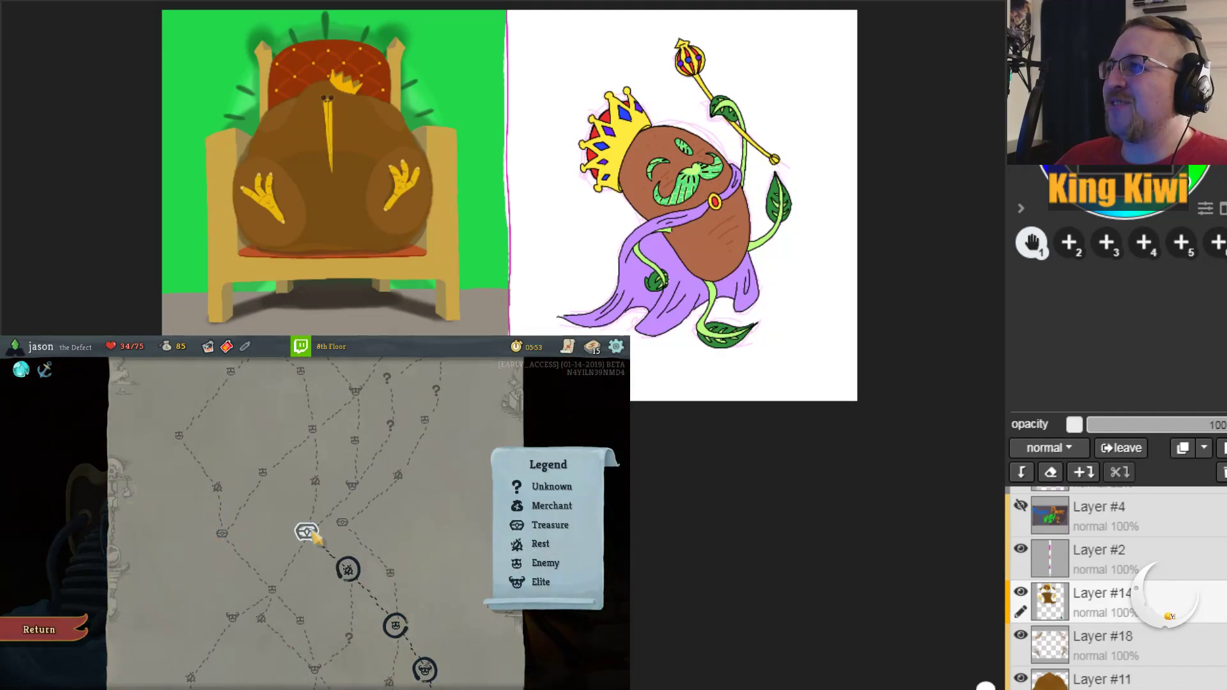
left_click(308, 532)
left_click(415, 560)
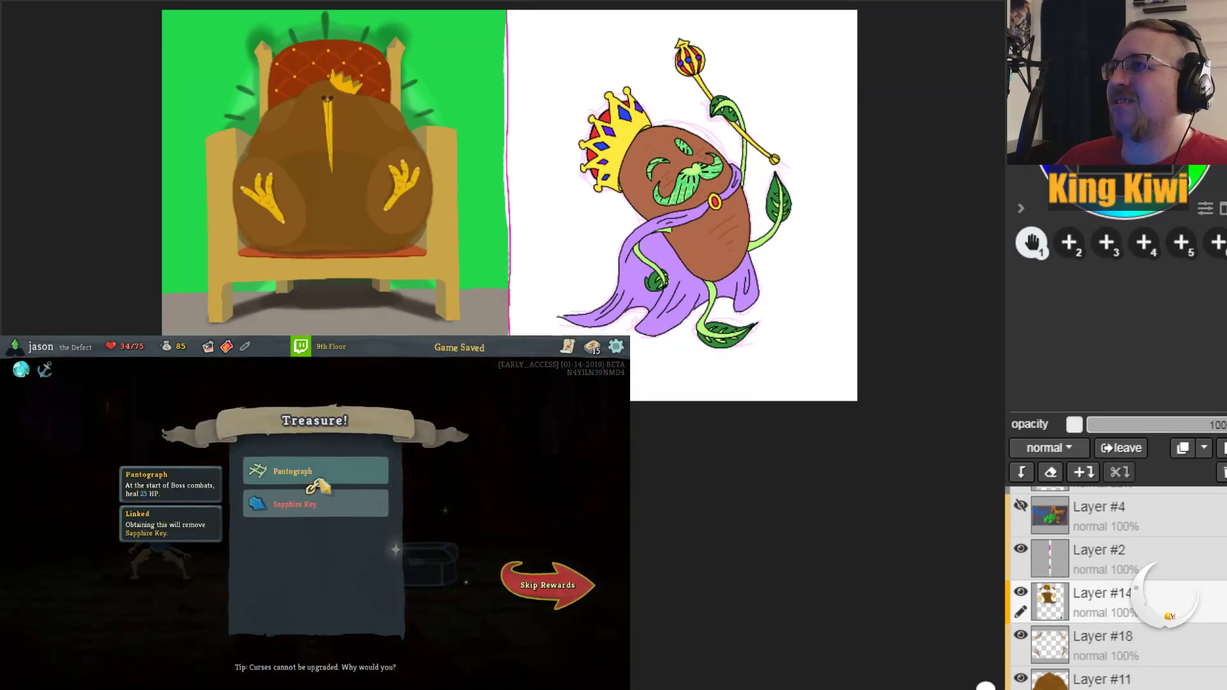
left_click(318, 481)
left_click(540, 591)
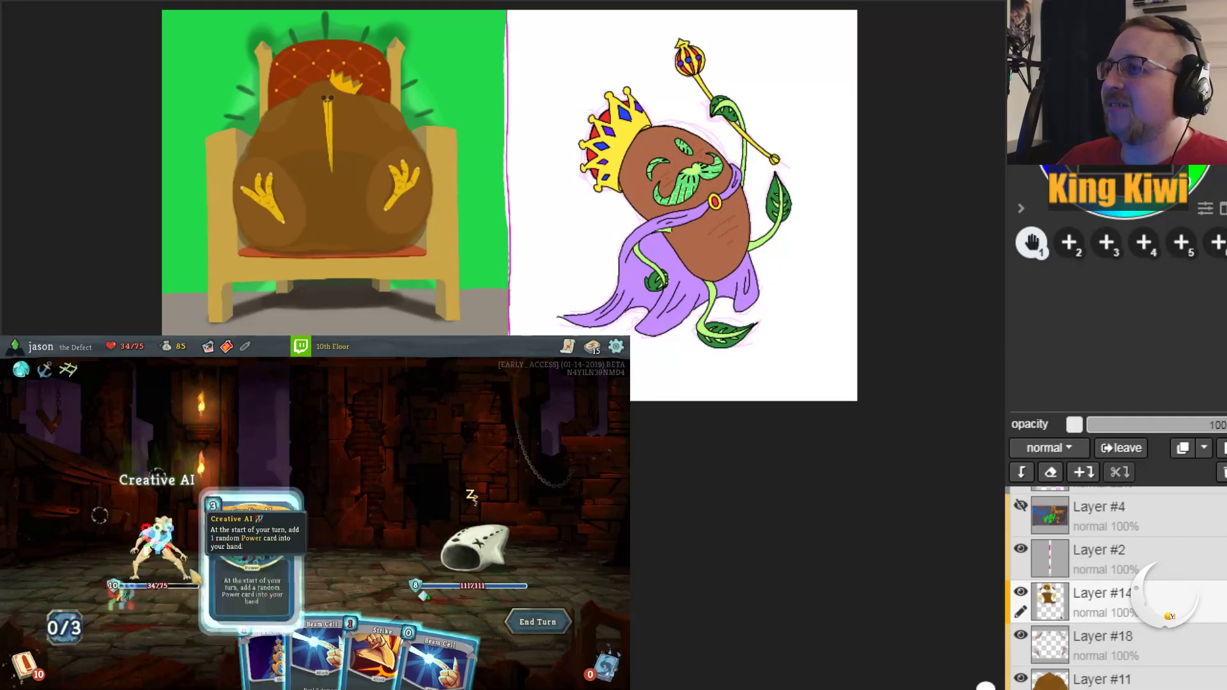
Step: Play both Beam Cells on the Lagavulin and end the turn
left_click_drag(285, 613, 476, 549)
left_click_drag(409, 652, 476, 550)
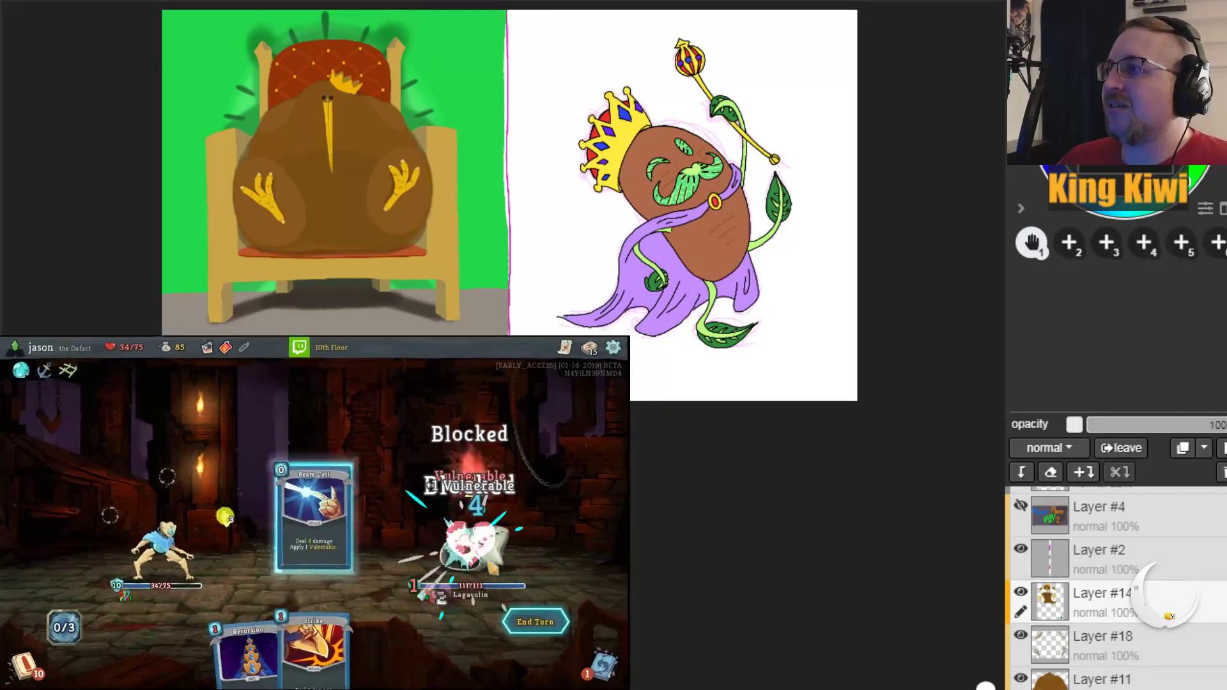
left_click(539, 631)
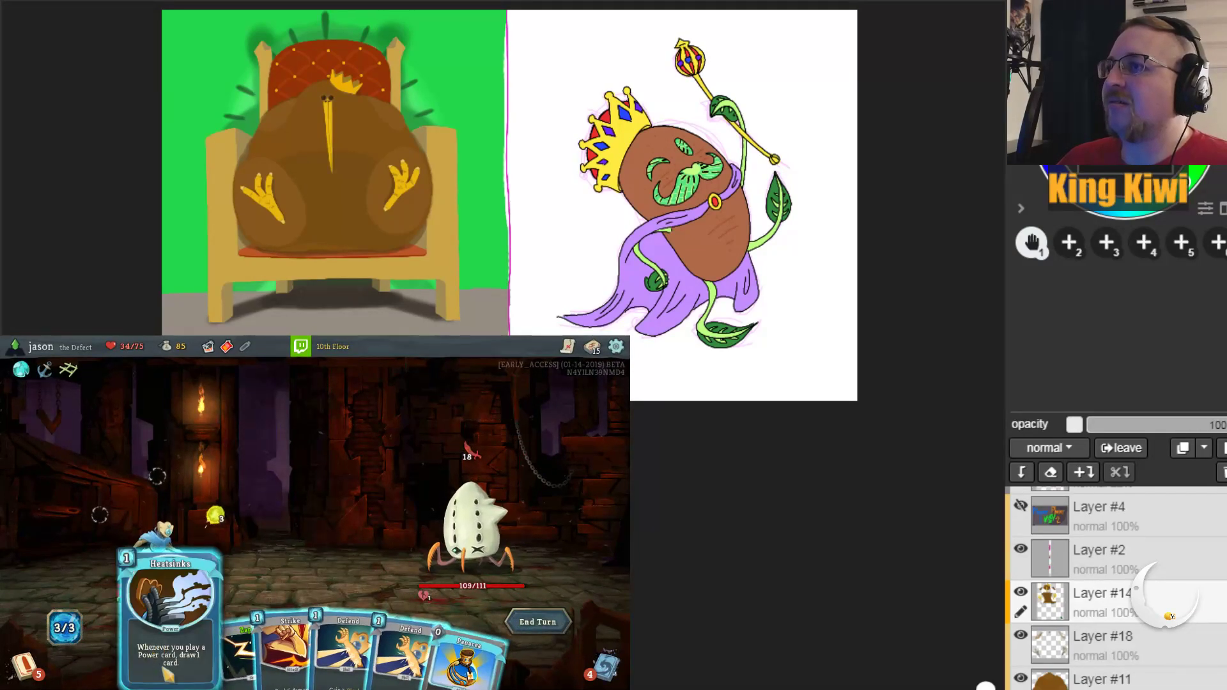
Step: Play Heatsinks and two Defends against the Lagavulin, and end the turn
left_click_drag(189, 595, 275, 498)
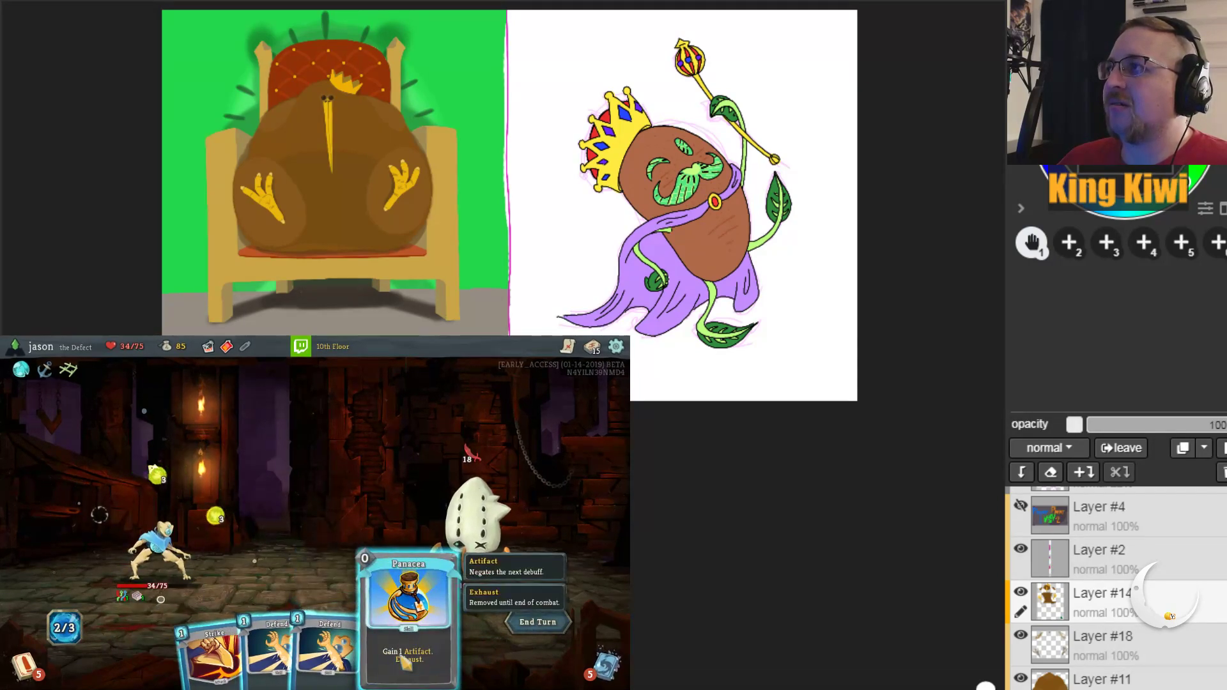
left_click_drag(332, 639, 323, 498)
left_click_drag(281, 646, 319, 505)
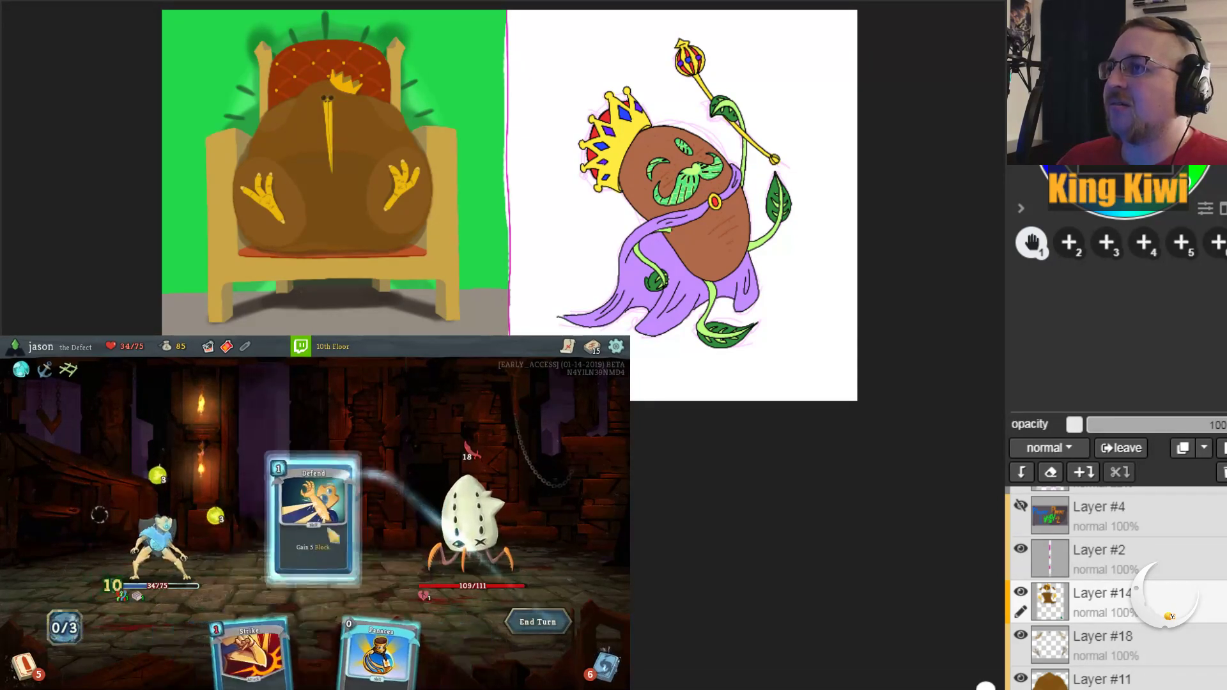
left_click(538, 622)
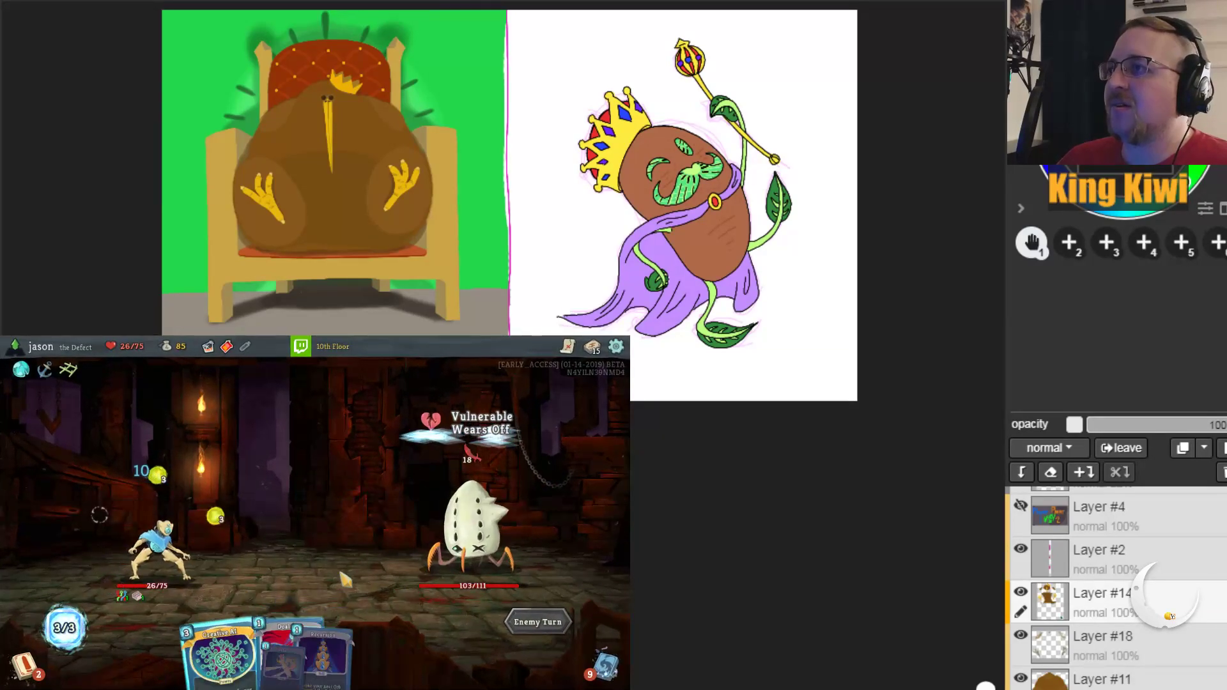
Step: Spend the turn's energy on two Defends and Recursion, and end the turn
left_click_drag(401, 647, 348, 480)
left_click_drag(358, 639, 323, 476)
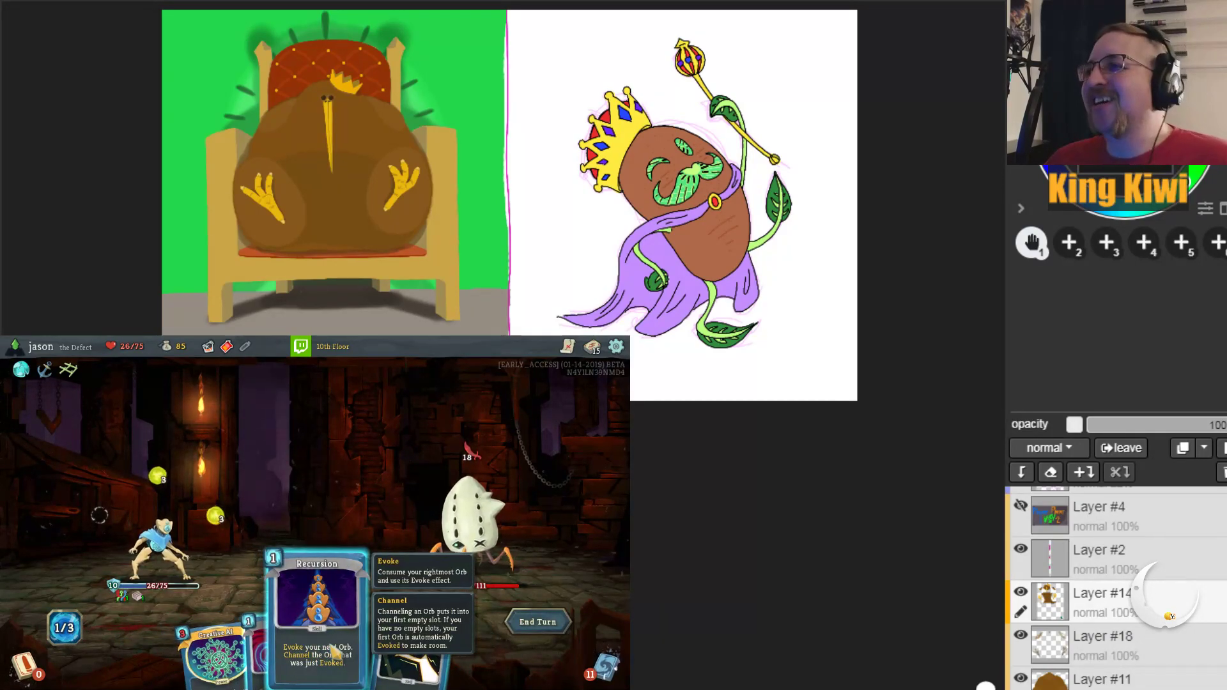
left_click_drag(317, 613, 320, 480)
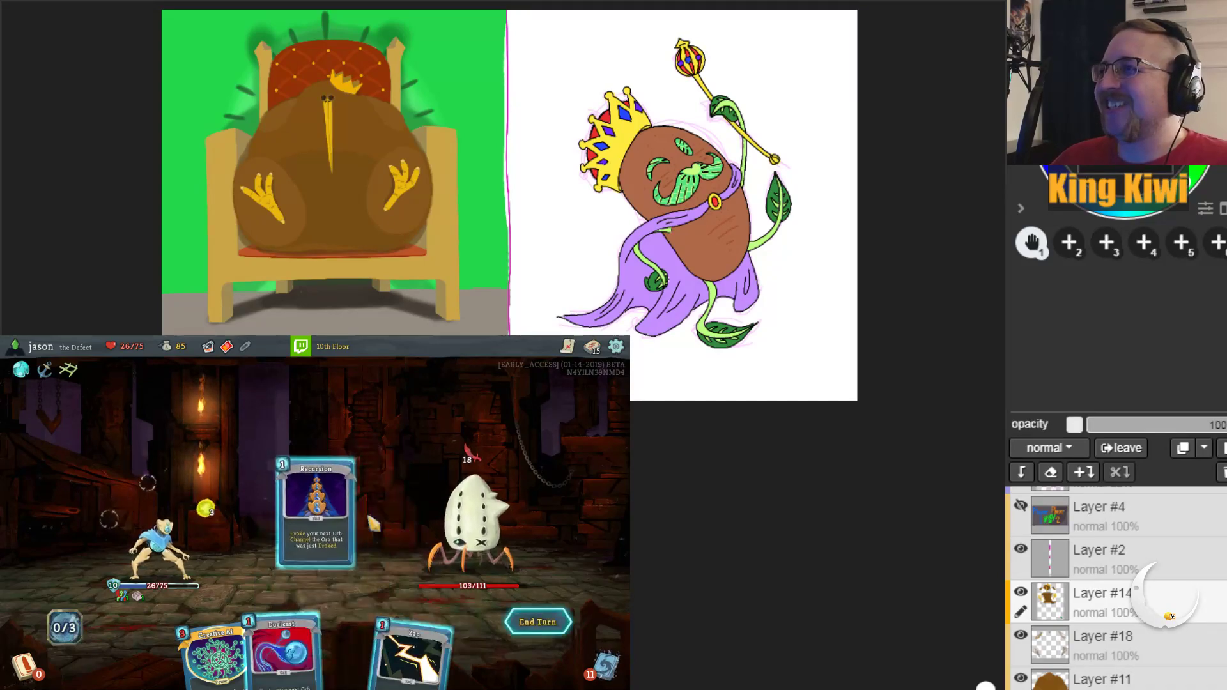
key("e")
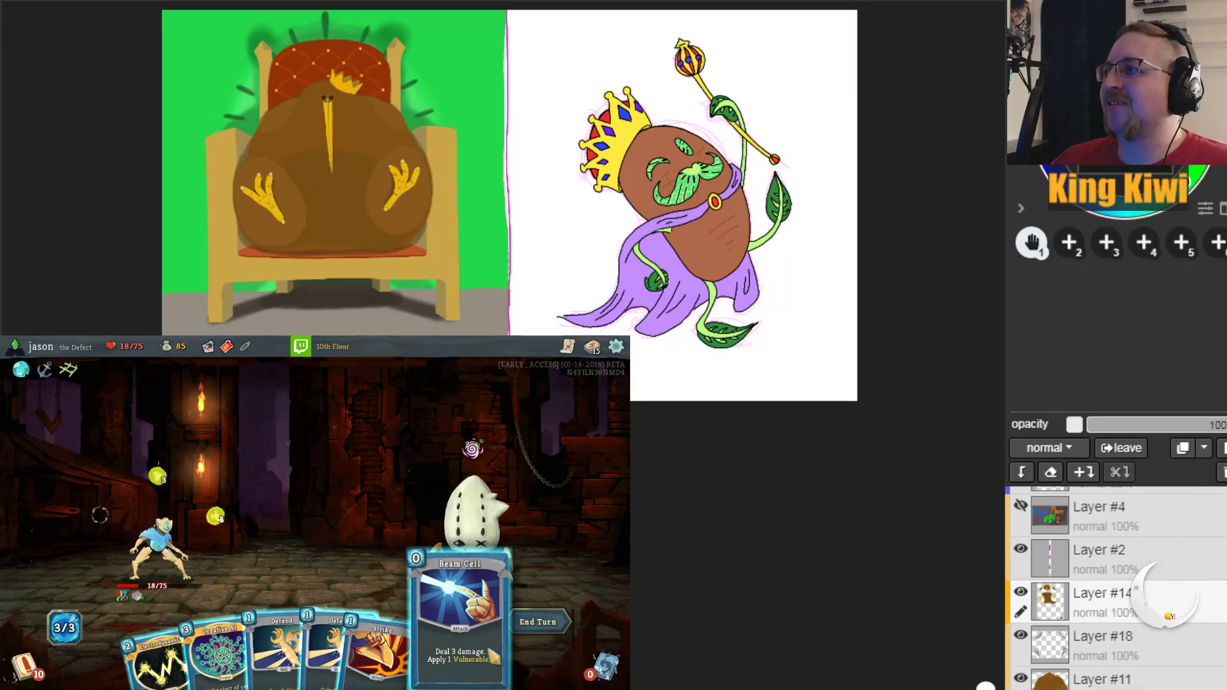
Step: Play Beam Cell on the Lagavulin, Electrodynamics, Panacea and Strike, and end the turn
left_click(496, 656)
left_click(476, 518)
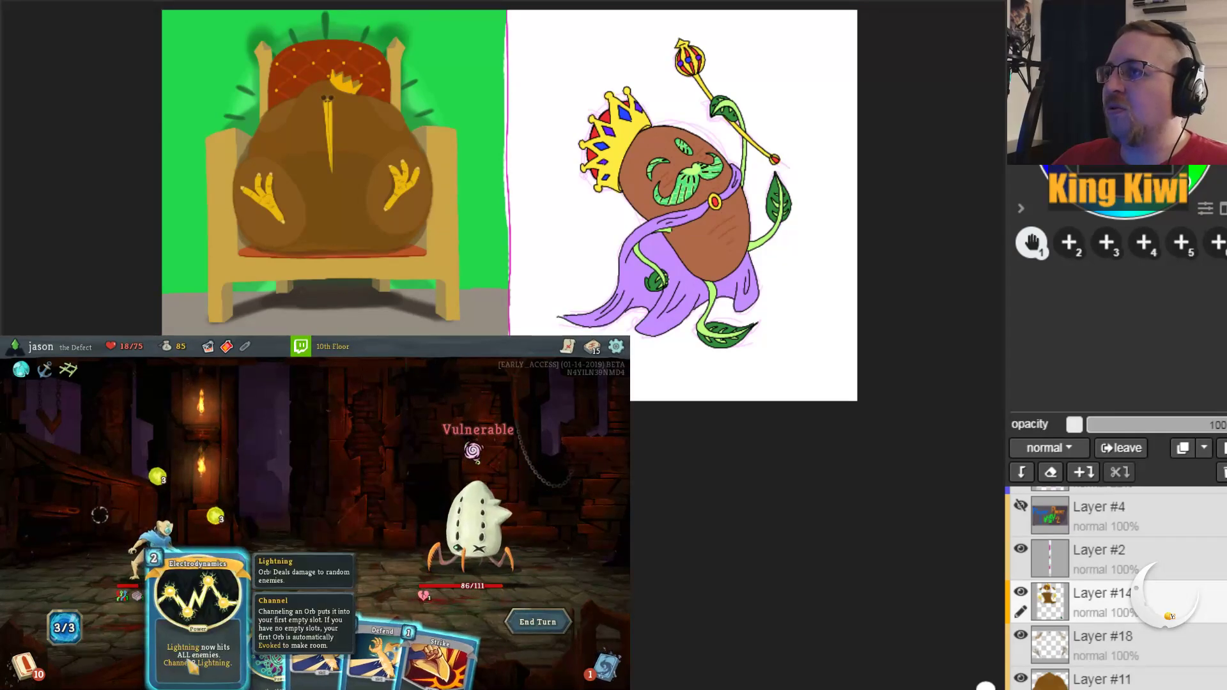
left_click_drag(191, 666, 287, 512)
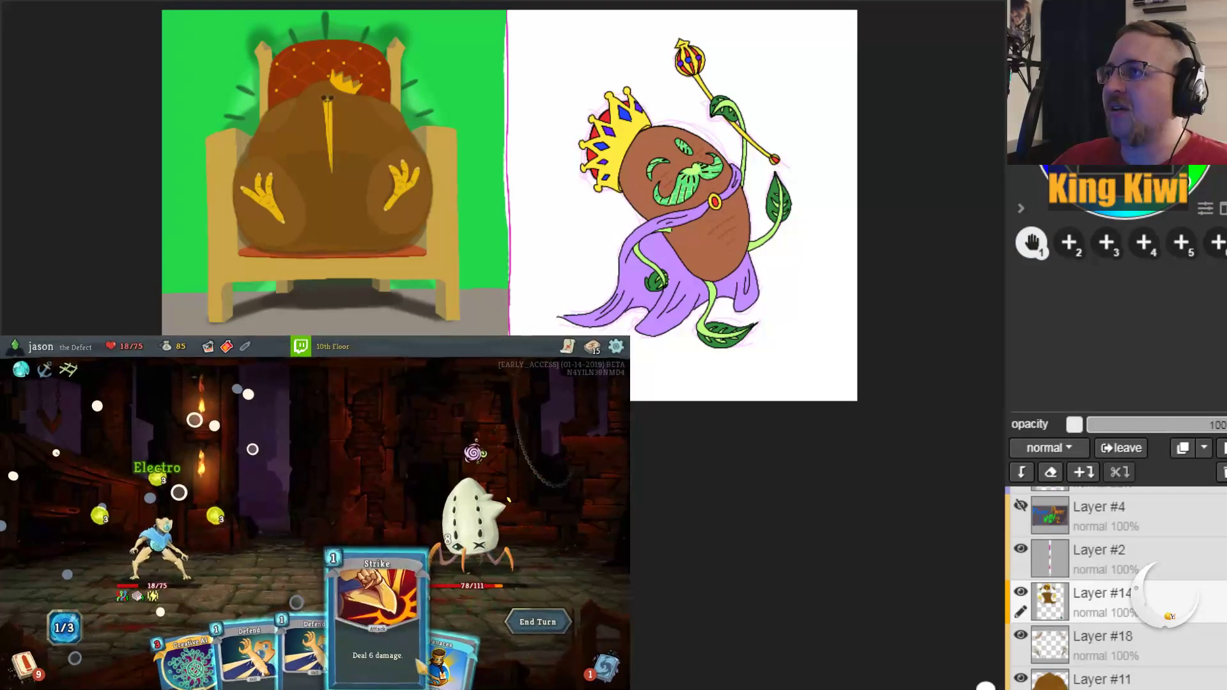
left_click_drag(451, 664, 447, 511)
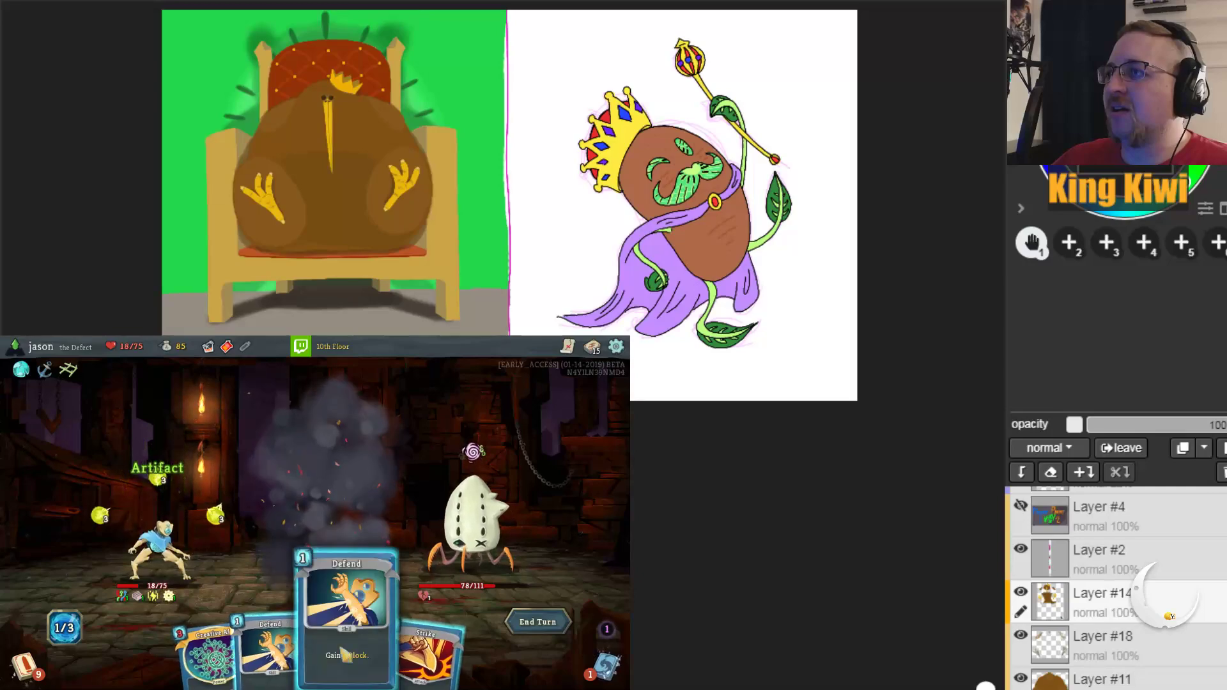
left_click_drag(428, 668, 473, 511)
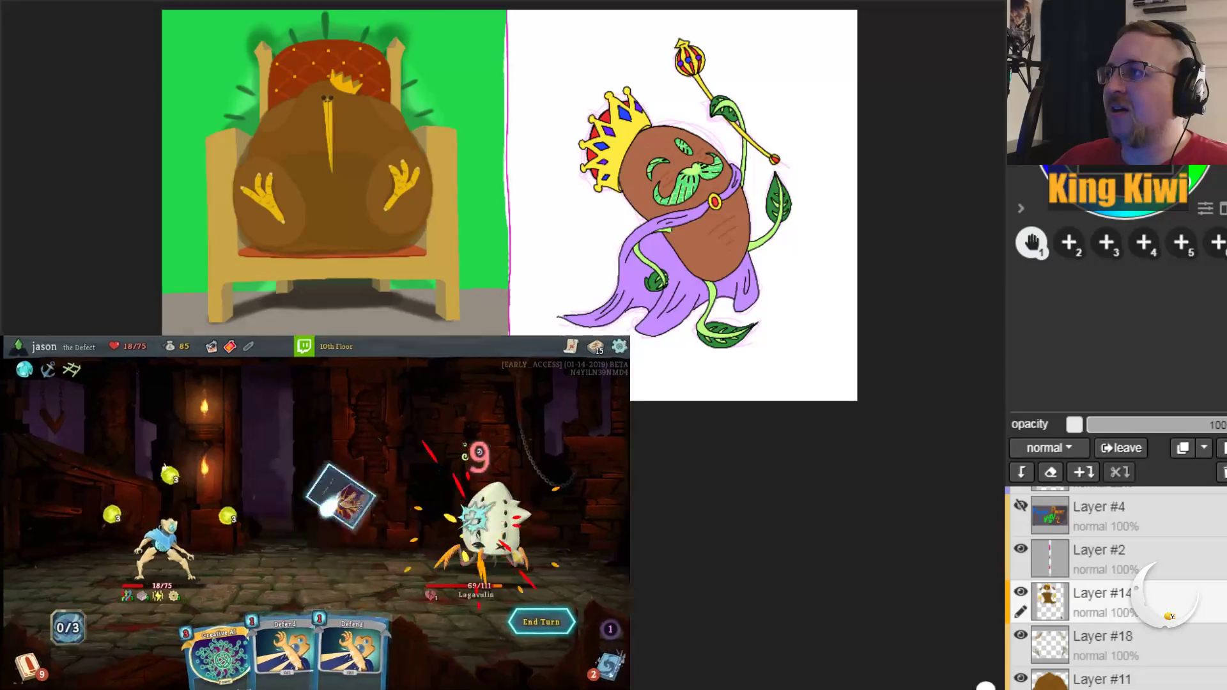
left_click(537, 623)
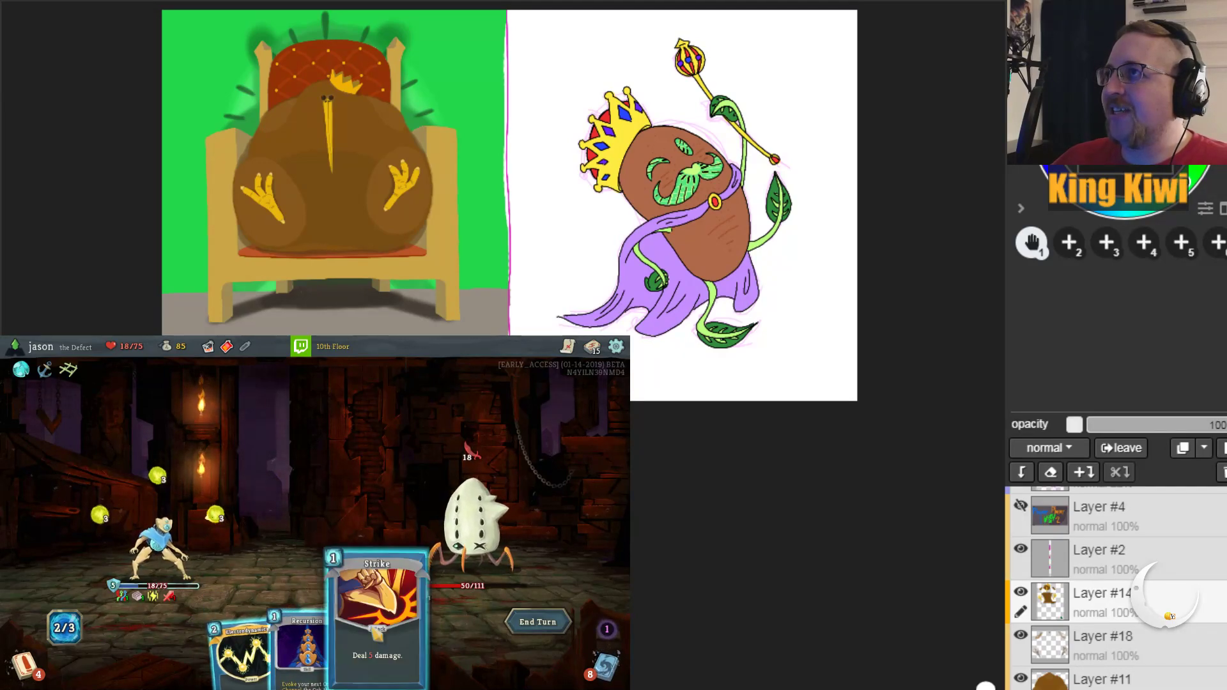
Step: Play Electrodynamics for the current turn, and finish off the Lagavulin with Beam Cell, Dualcast and Recursion on the following one
left_click_drag(256, 607, 358, 486)
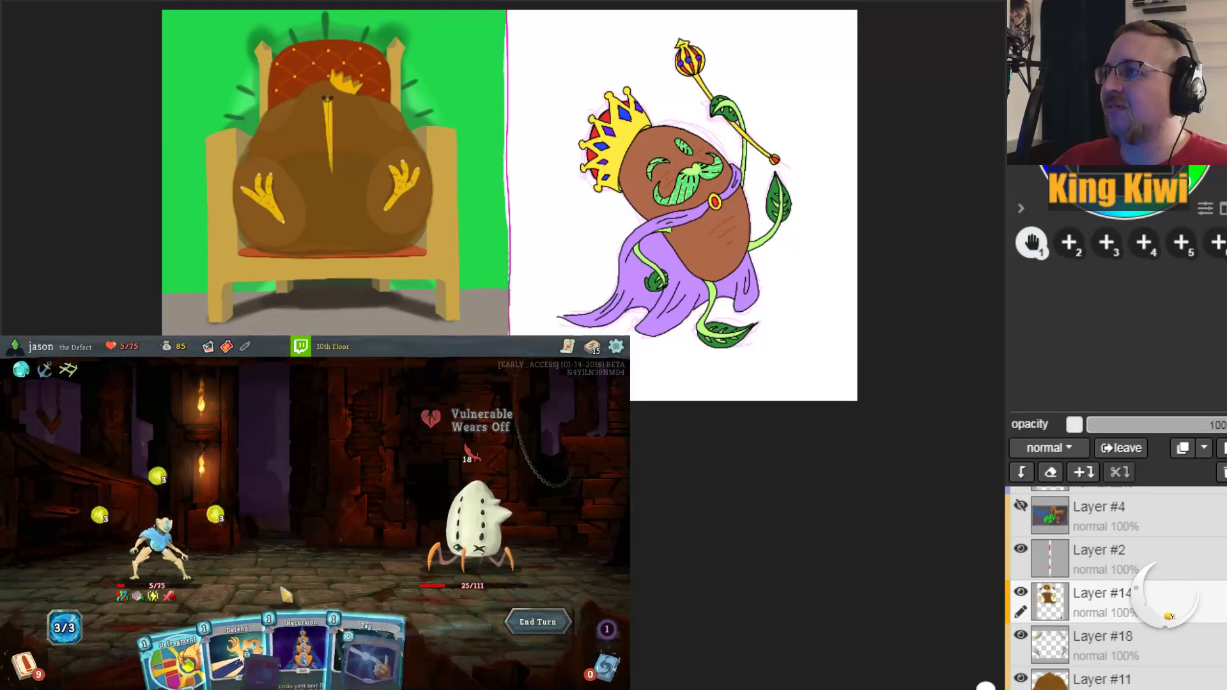
left_click(418, 665)
left_click(476, 518)
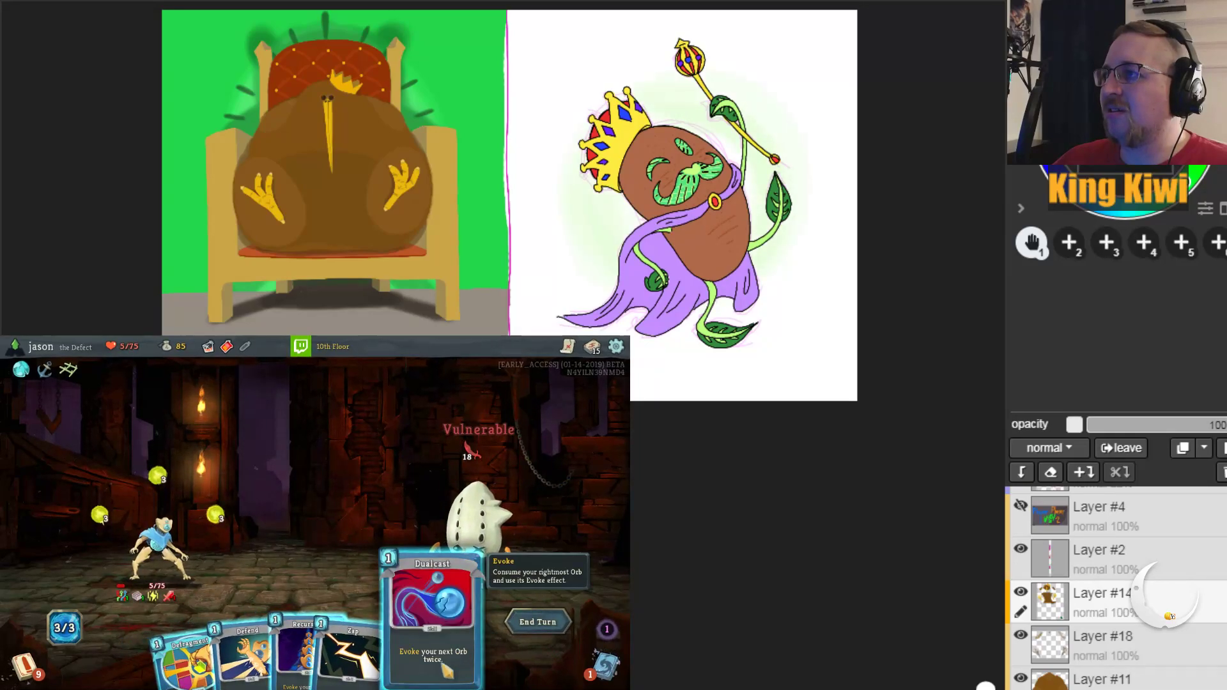
left_click_drag(446, 670, 451, 486)
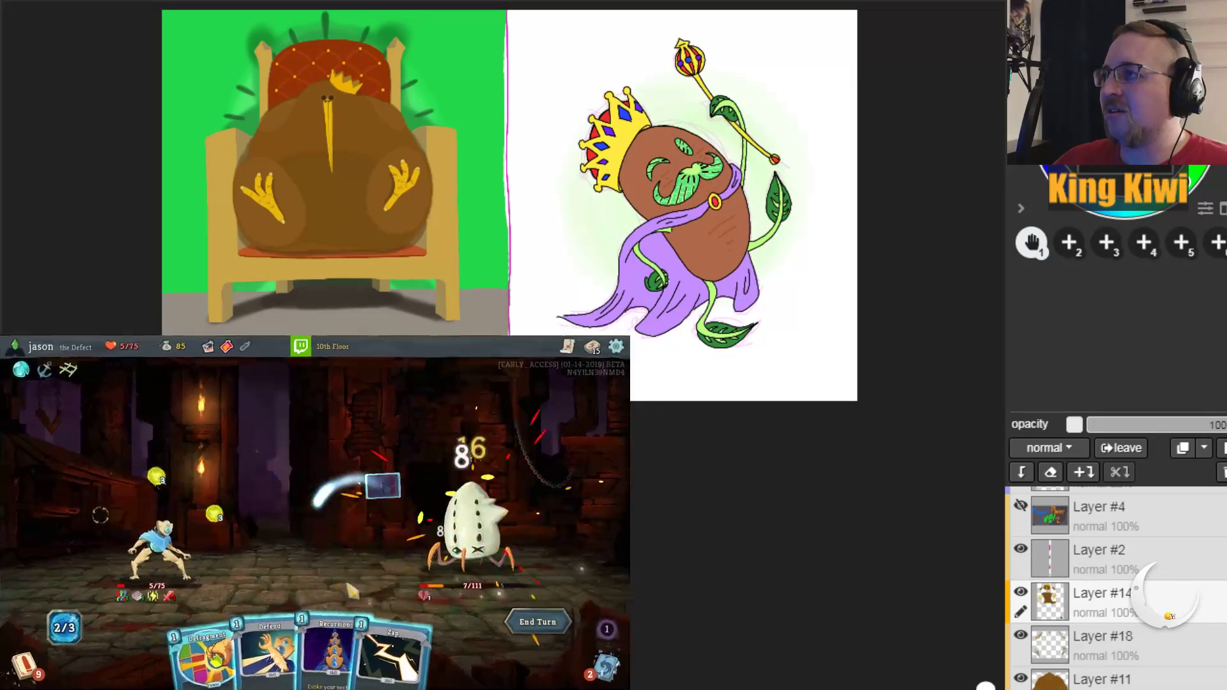
left_click_drag(329, 645, 323, 460)
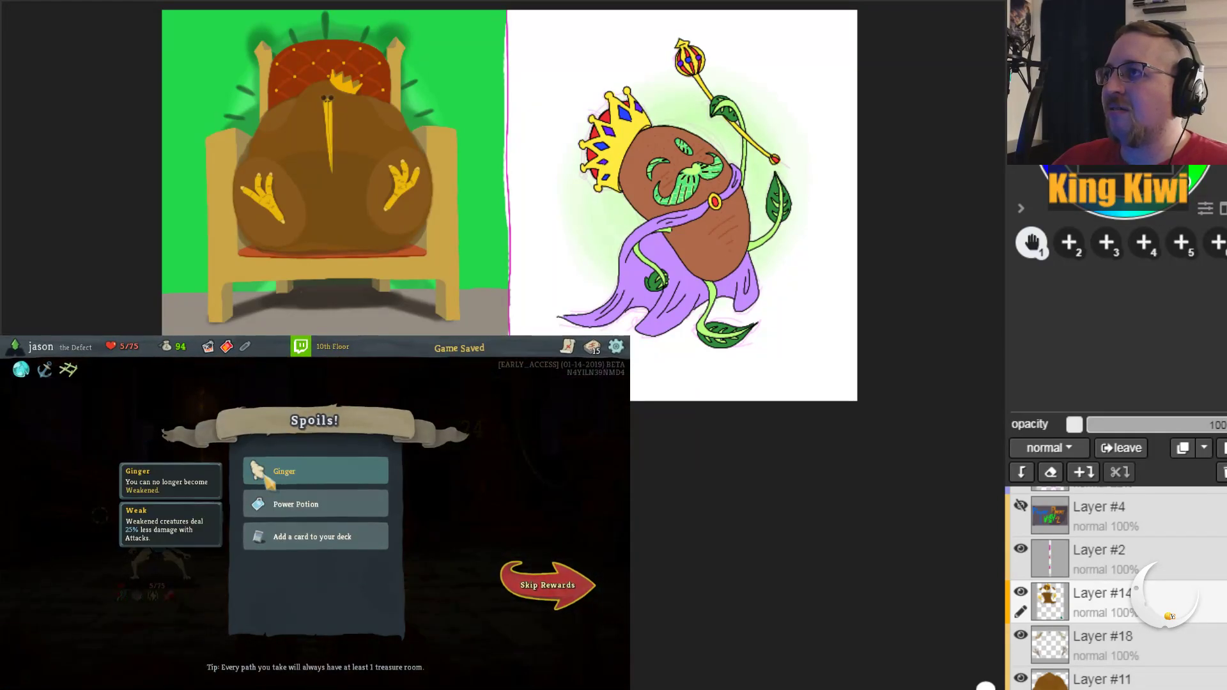
Step: Collect the gold, Ginger relic and Power Potion from the spoils, and skip the card reward
left_click(268, 480)
left_click(265, 476)
left_click(262, 473)
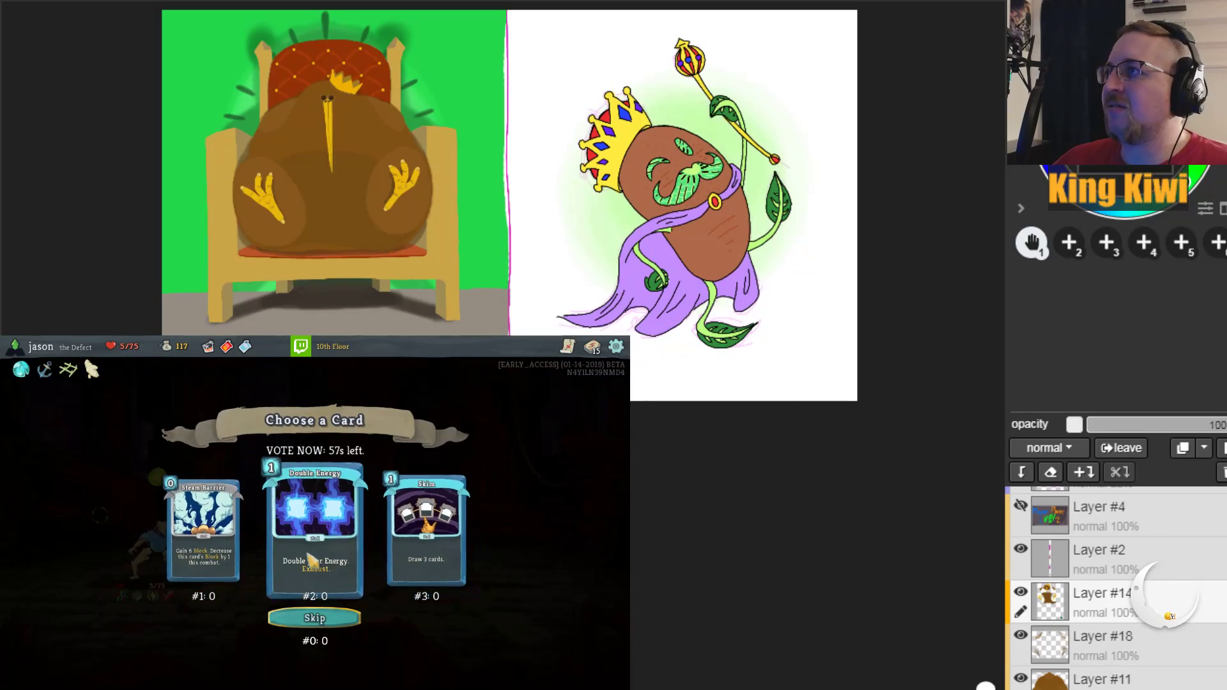
left_click(312, 619)
left_click(559, 587)
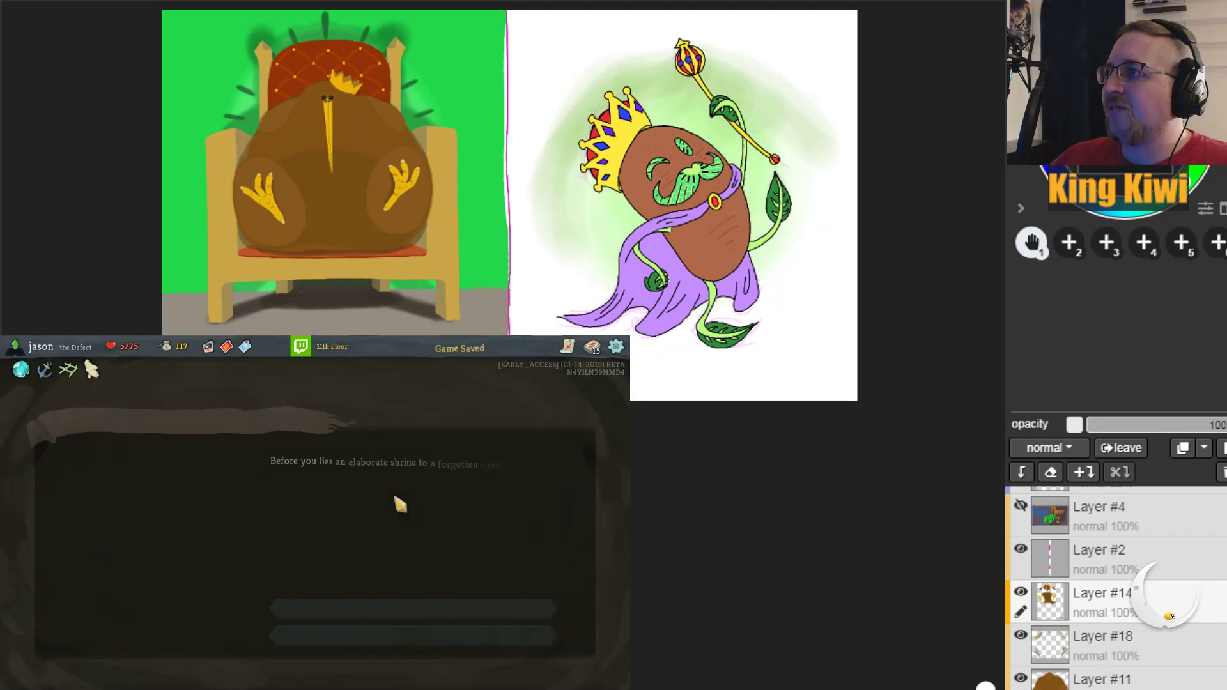
Step: Transform a Strike into Thunder Strike at the Transmogrifier shrine, and travel to the next room on the map
left_click(348, 609)
scroll(358, 576, "down", 2)
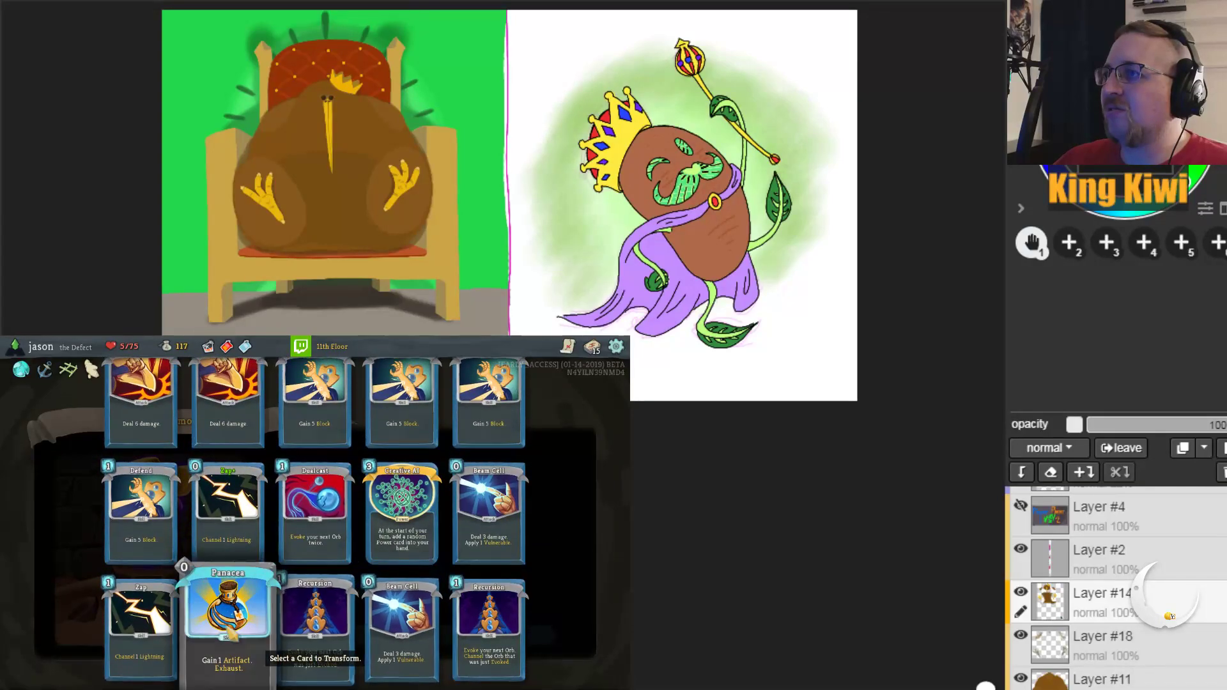
scroll(240, 607, "up", 2)
left_click(228, 466)
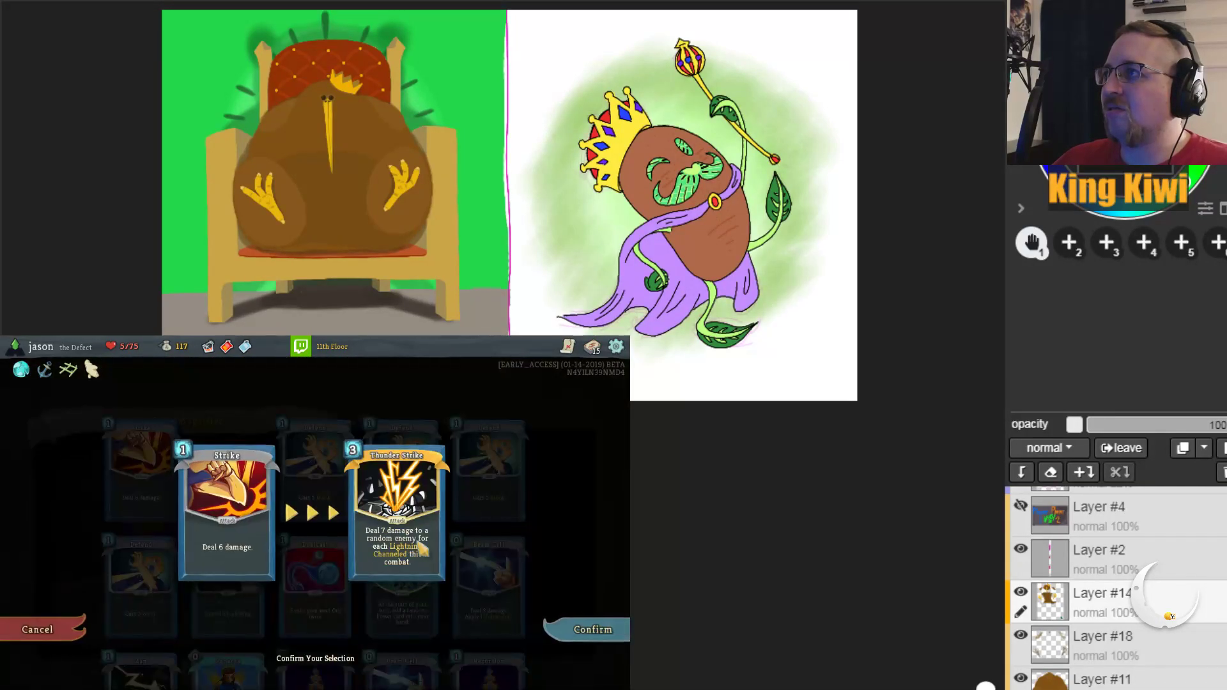
left_click(578, 636)
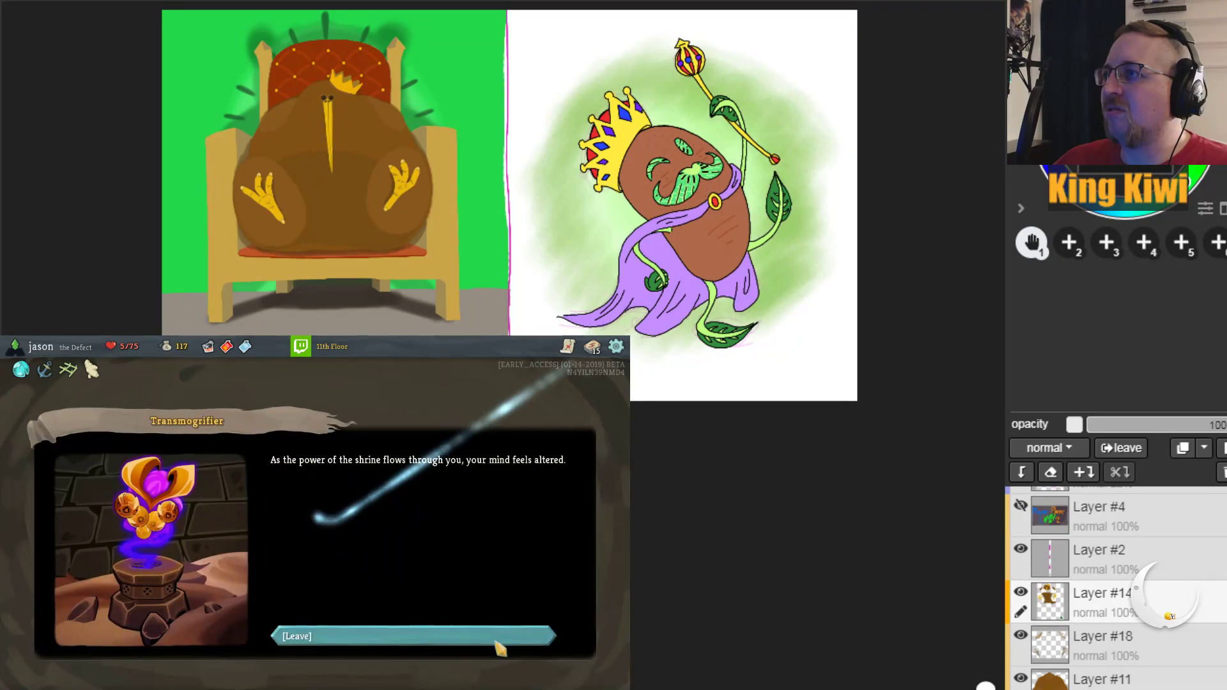
left_click(496, 647)
left_click(381, 498)
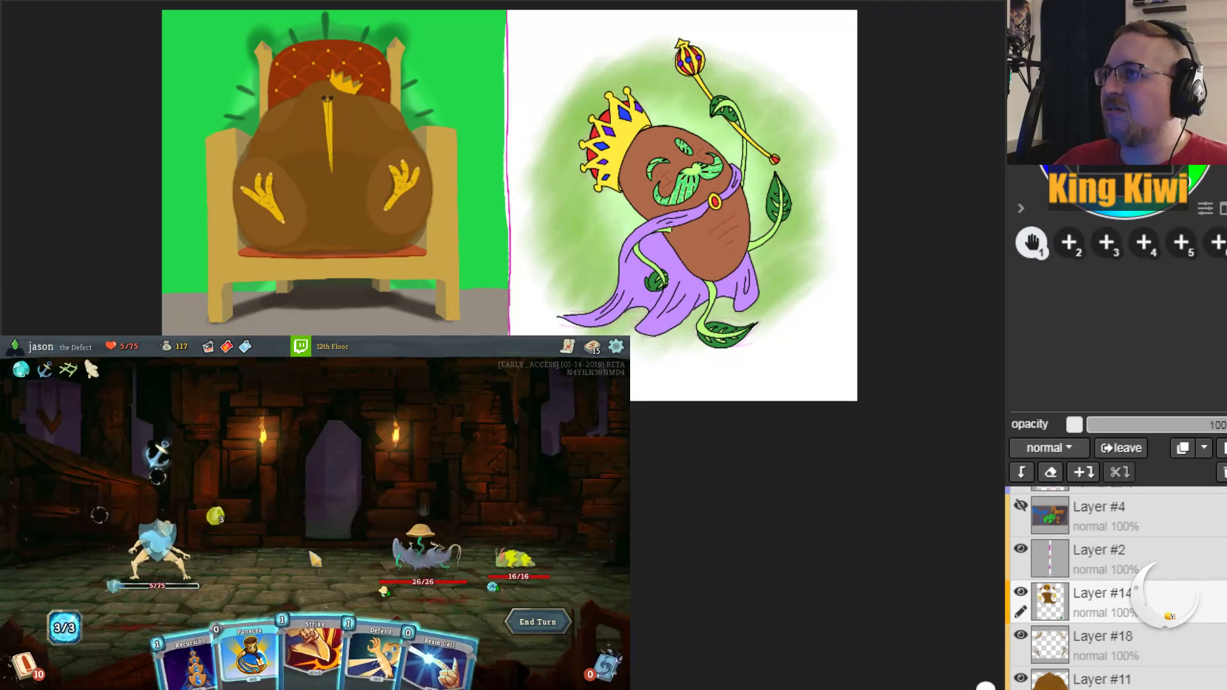
Step: Play Beam Cell on the Louse, Defend, Recursion and a Strike on the Fungi Beast, and end the turn
left_click(441, 665)
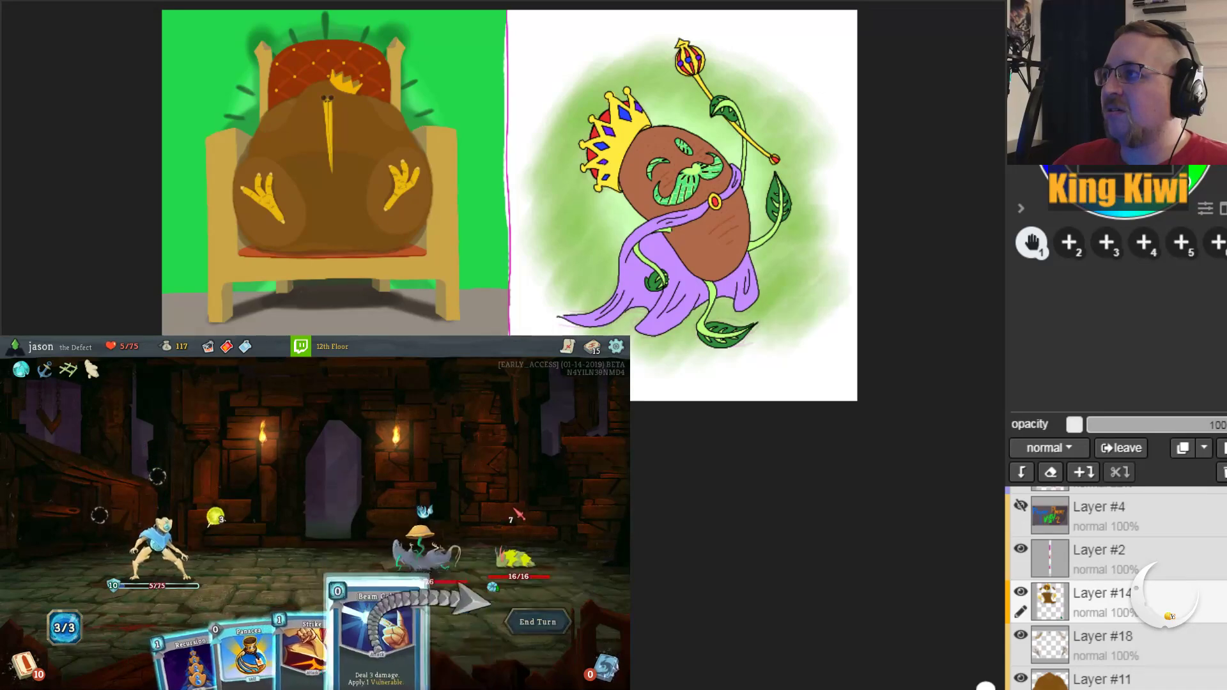
left_click(518, 559)
left_click(380, 655)
left_click(317, 511)
left_click(246, 649)
left_click(317, 508)
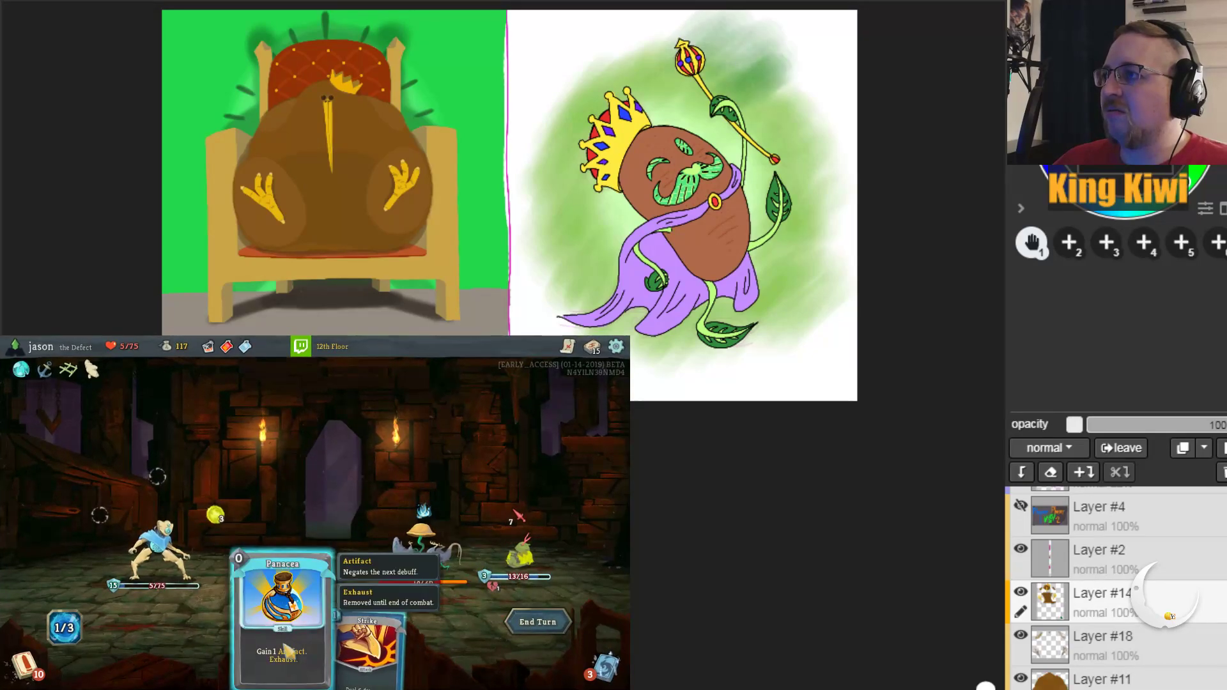
left_click(352, 614)
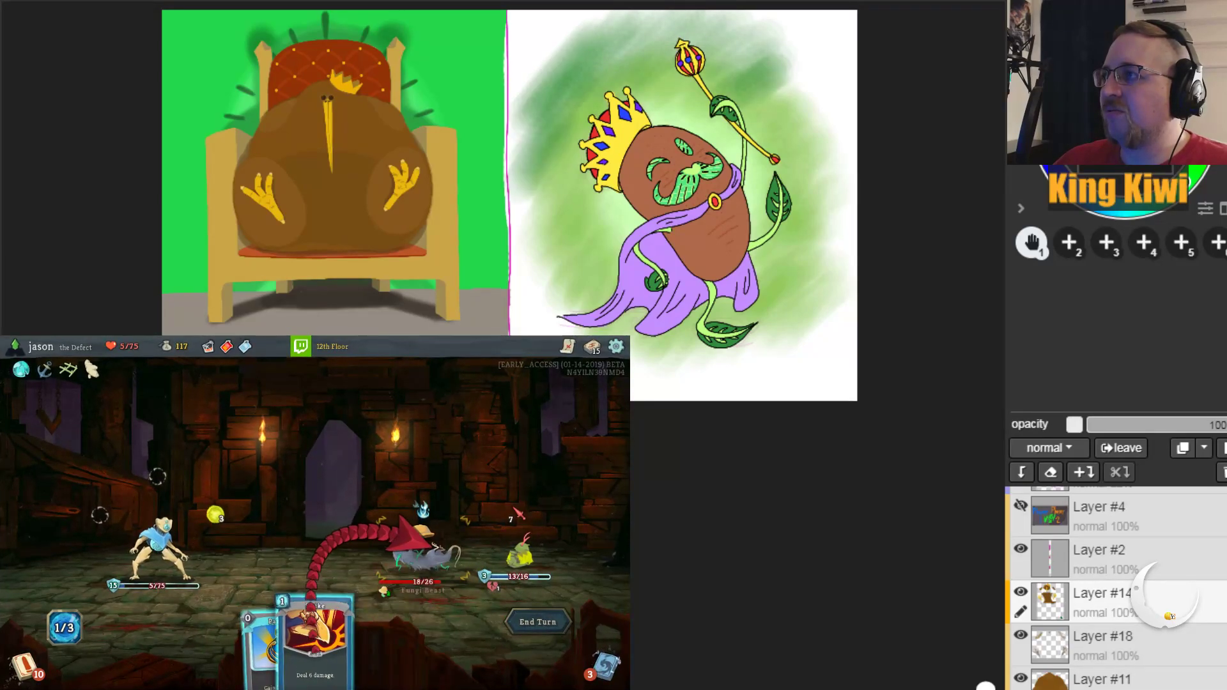
left_click(422, 553)
left_click(550, 625)
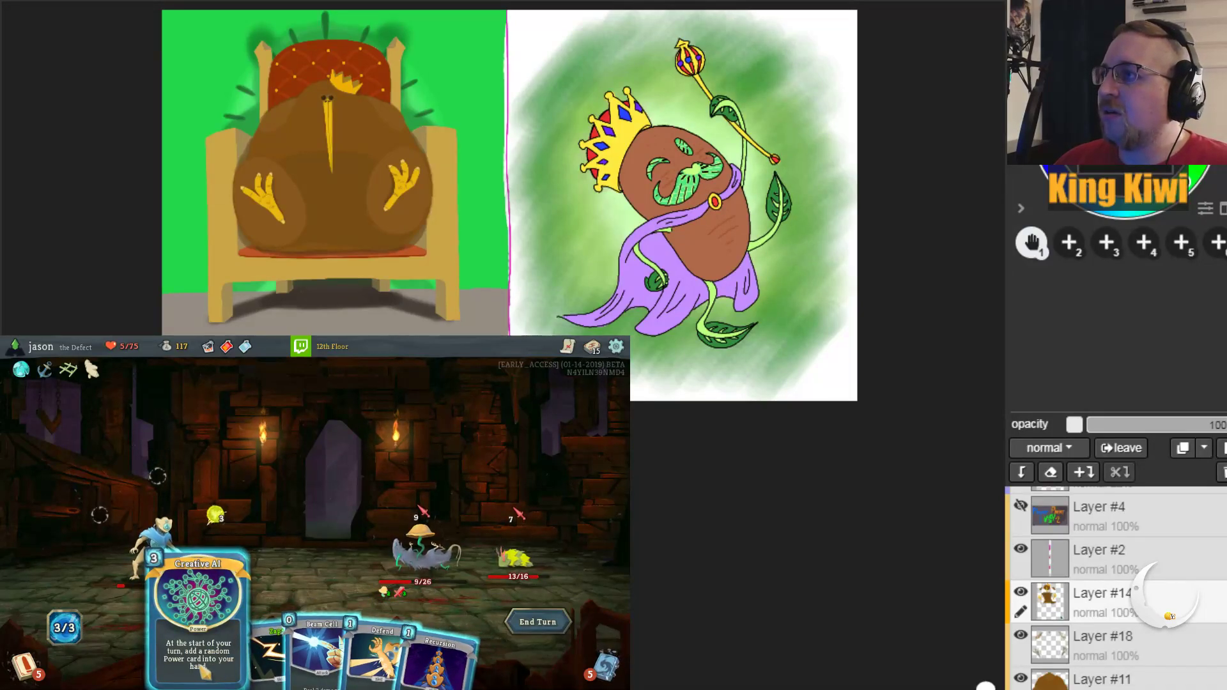
Step: Play the upgraded Zap, Beam Cell on the Louse and Creative AI
left_click_drag(272, 649, 294, 512)
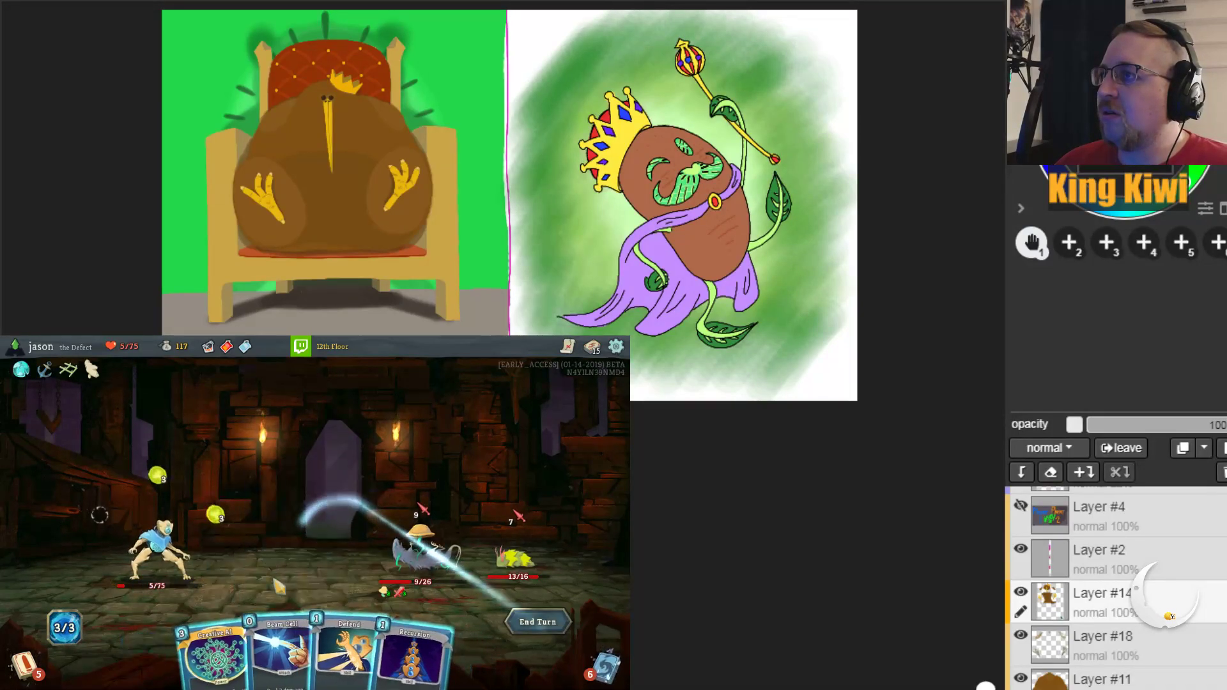
left_click(511, 557)
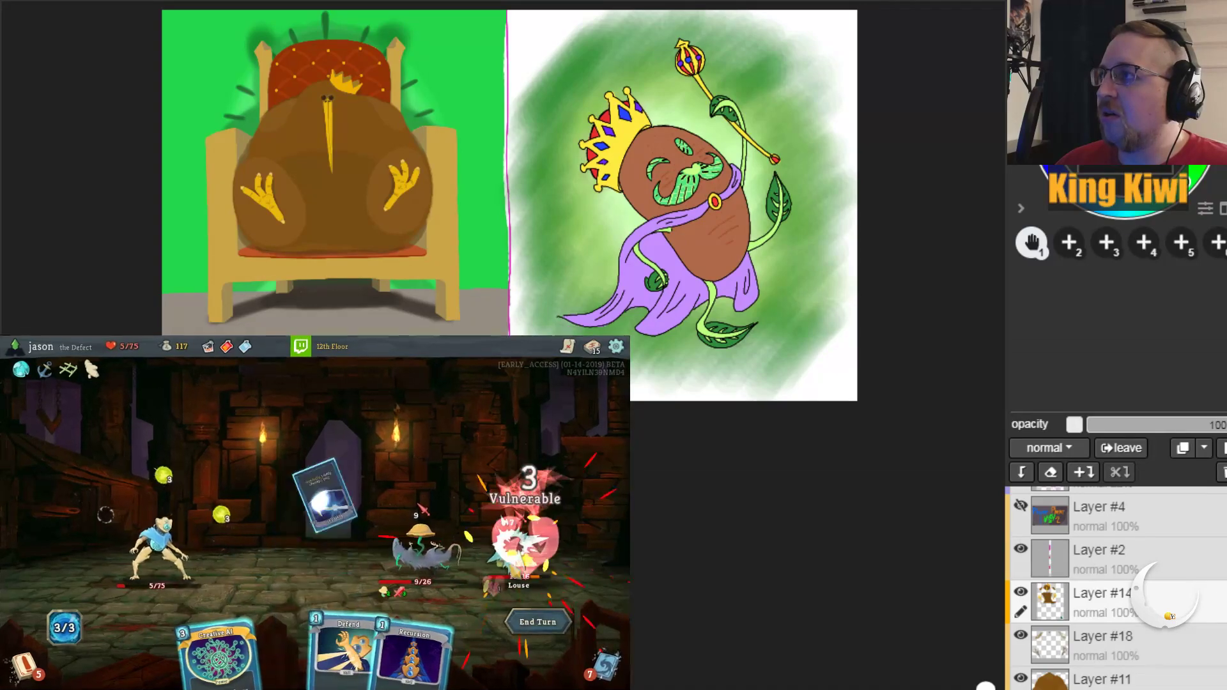
left_click_drag(247, 664, 248, 539)
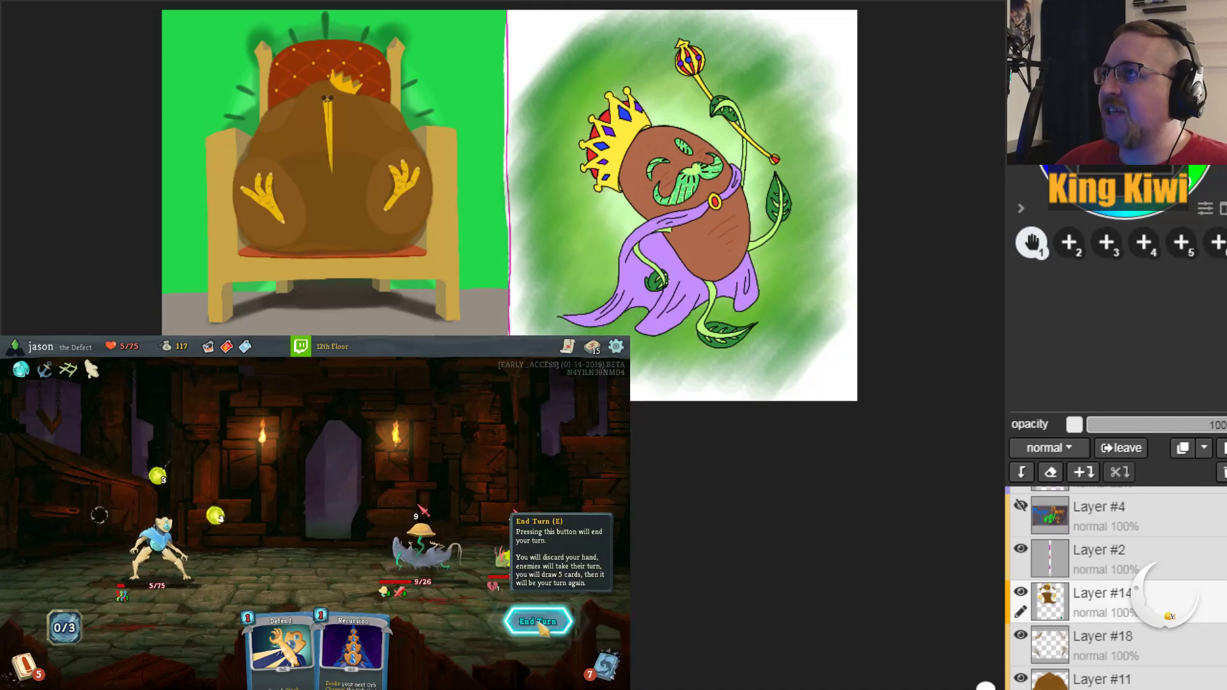
Step: Use the Power Potion to get Electrodynamics, play it and end the turn
left_click(245, 346)
left_click(246, 379)
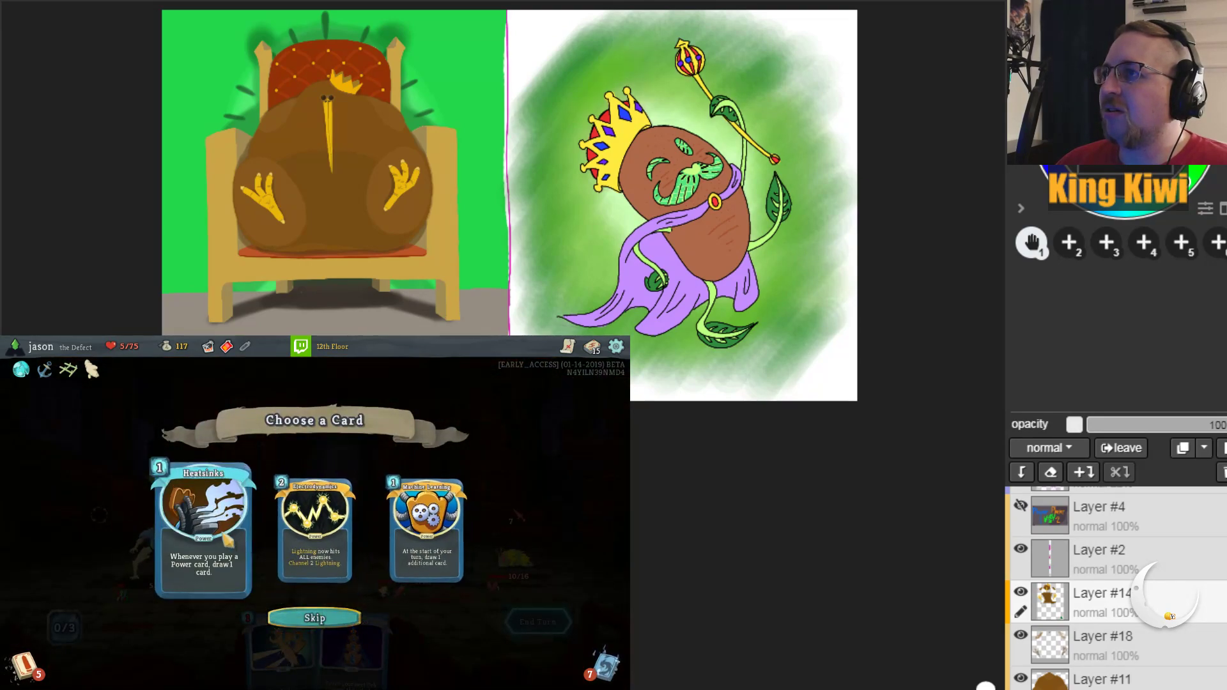
left_click(314, 531)
left_click_drag(416, 668, 358, 460)
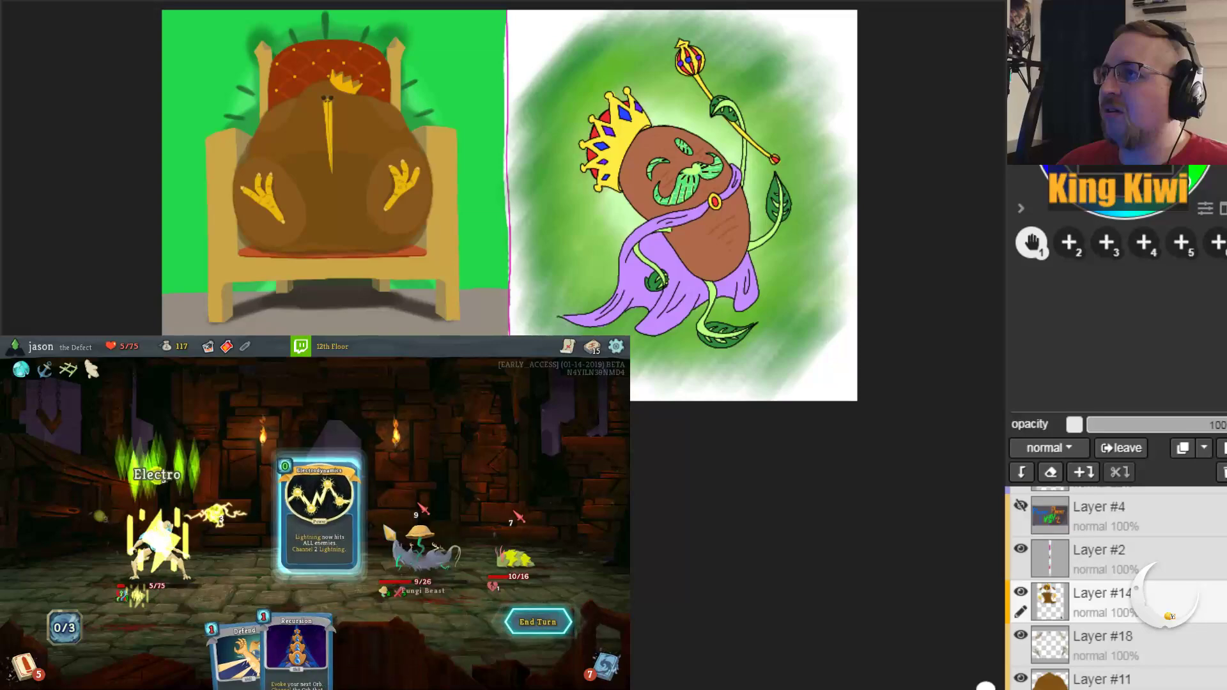
left_click(505, 625)
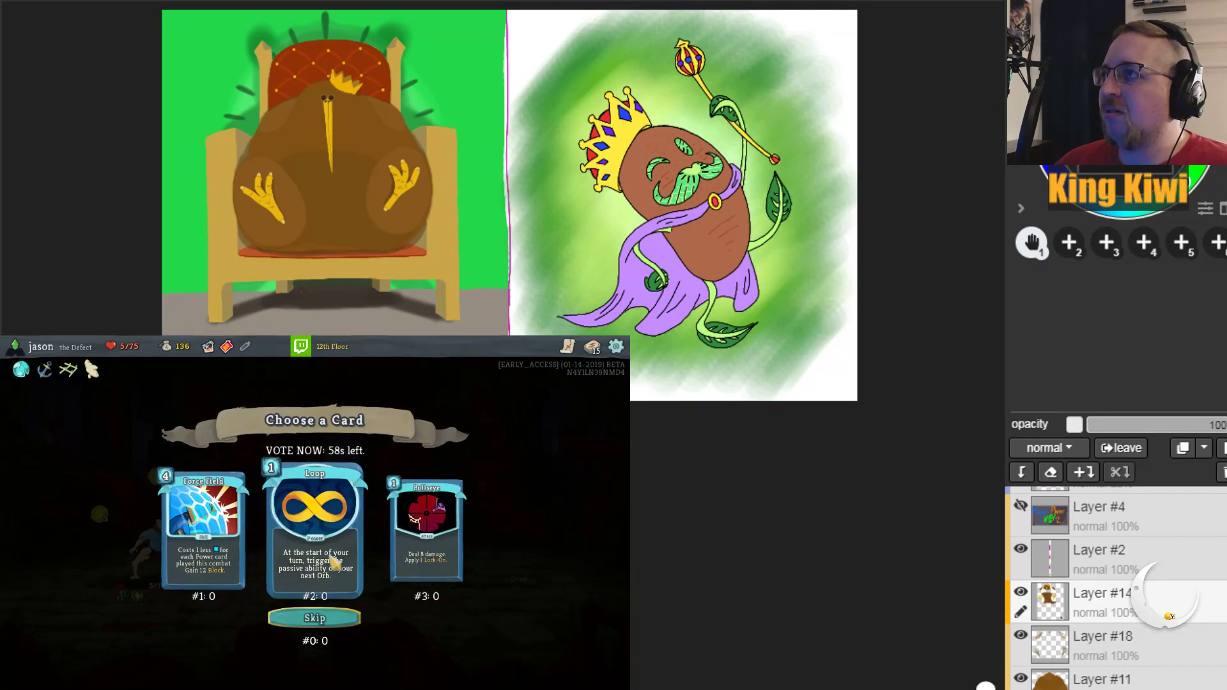
Step: Take Loop as the card reward and choose Grow at the Living Wall to upgrade Zap
left_click(334, 594)
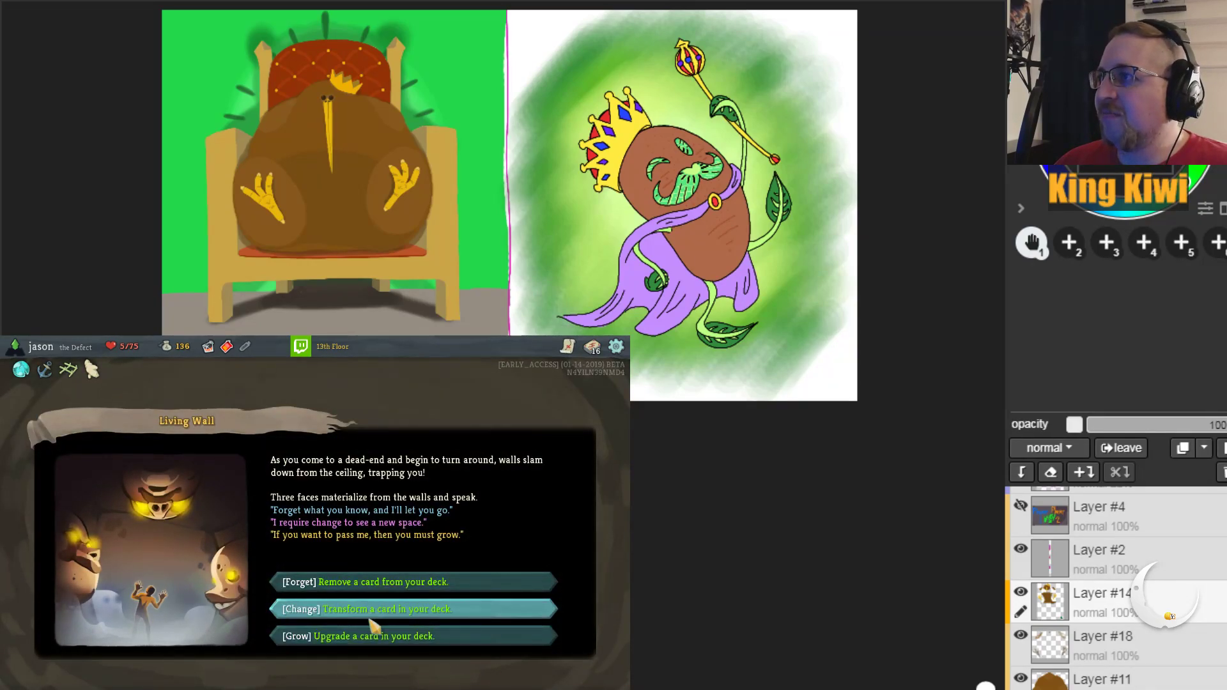
left_click(377, 637)
scroll(392, 543, "down", 2)
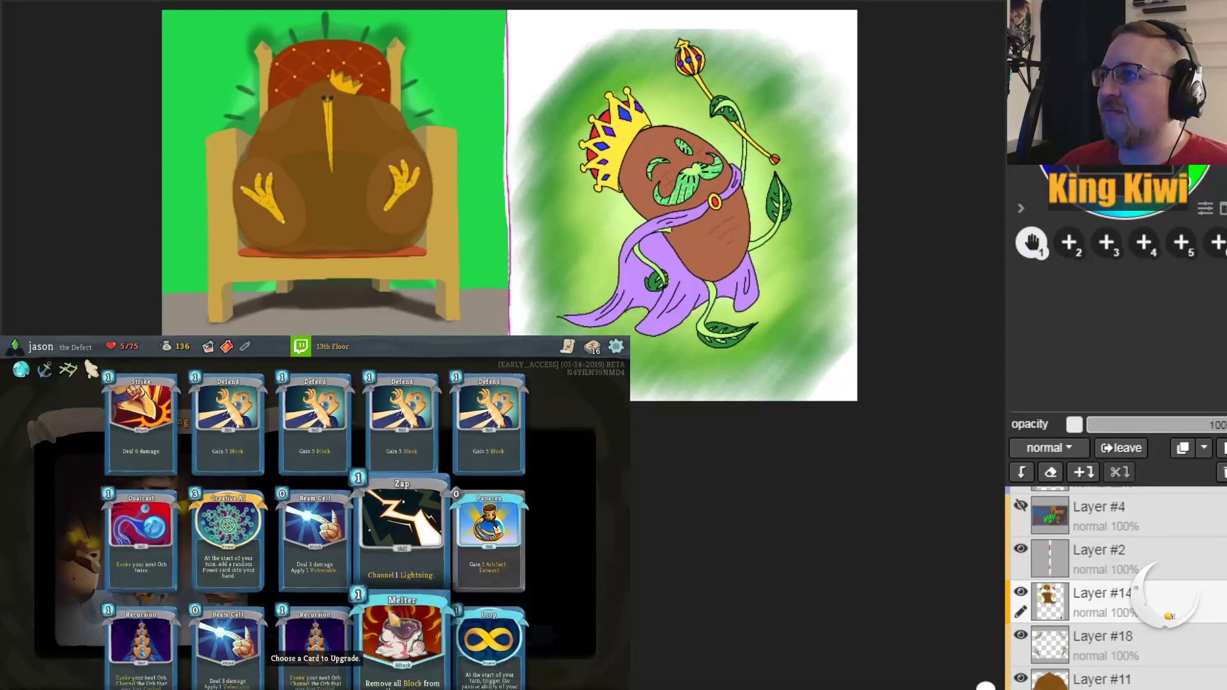
left_click(391, 511)
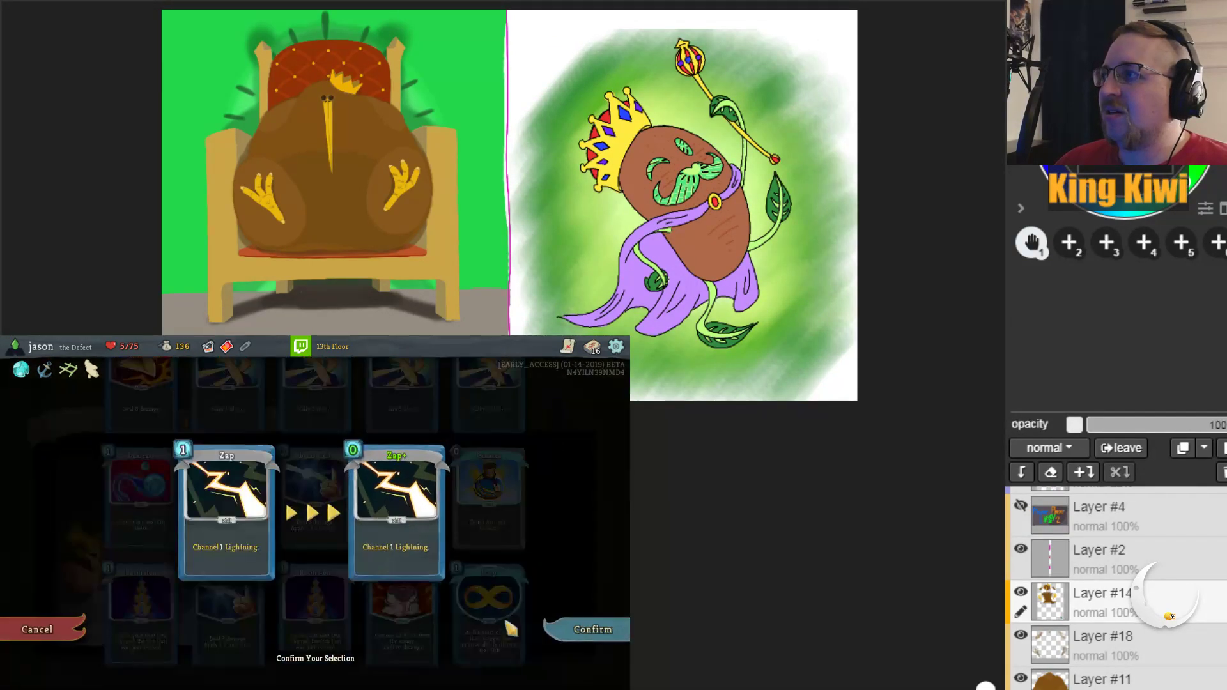
left_click(592, 643)
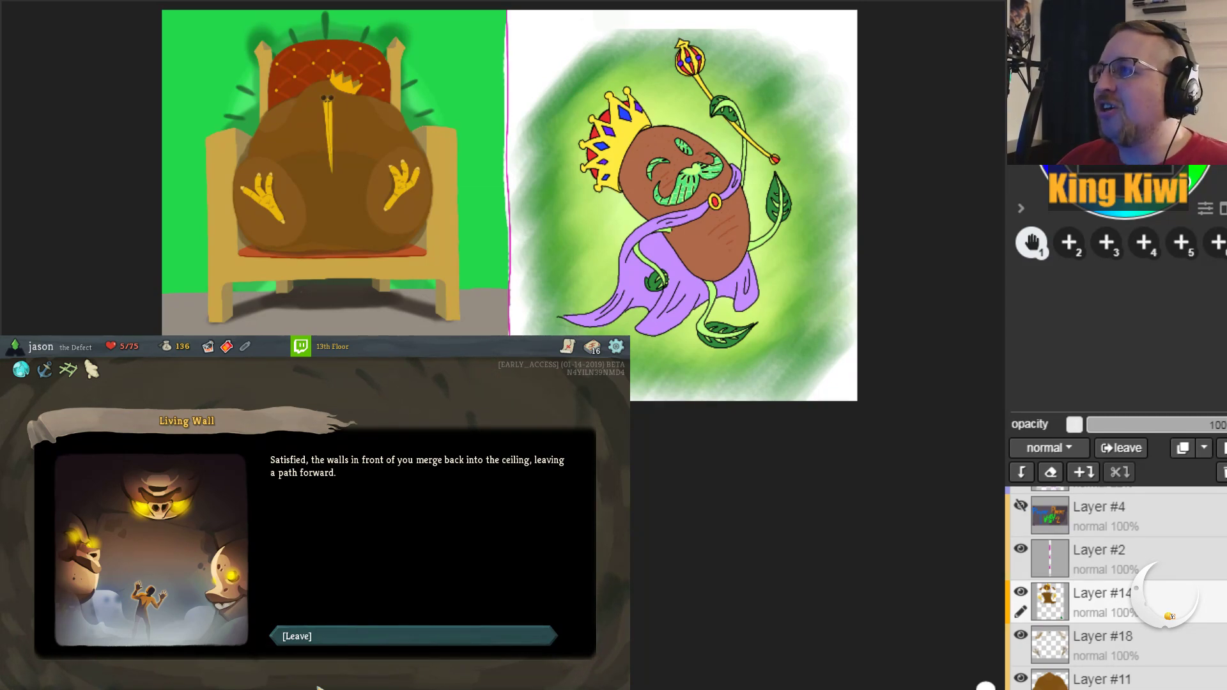
Step: Leave the Living Wall for the next unknown room and choose Leave It at the World of Goop event
left_click(326, 636)
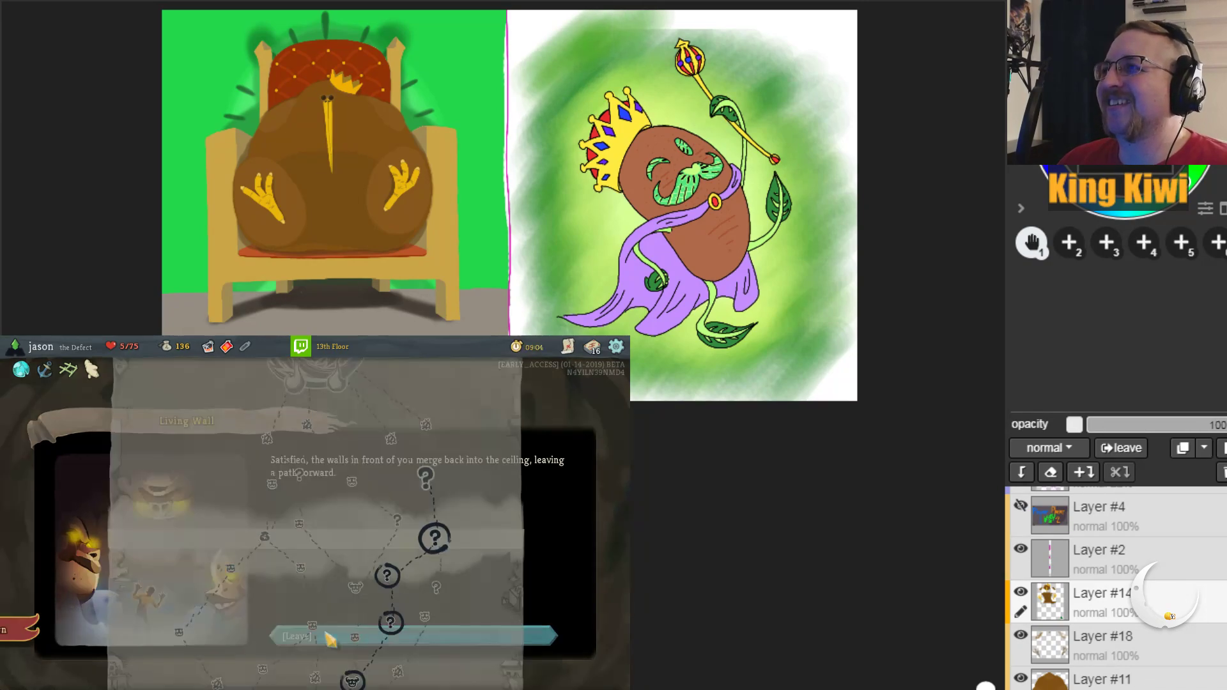
left_click(438, 481)
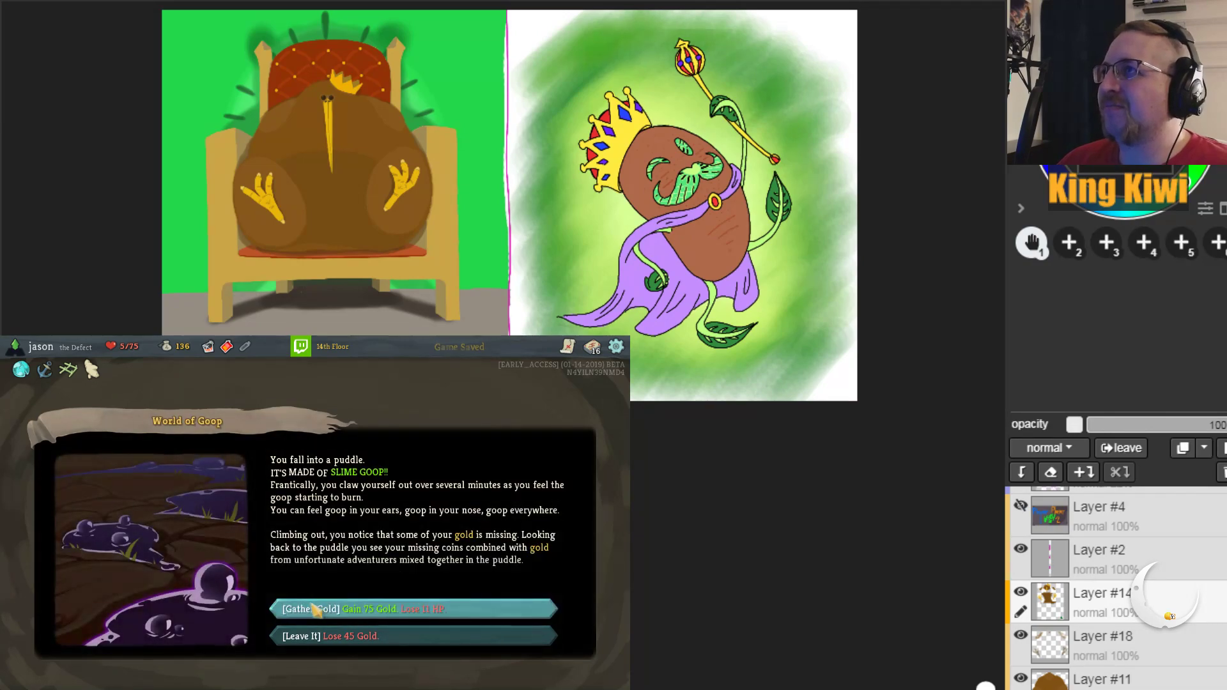
left_click(291, 635)
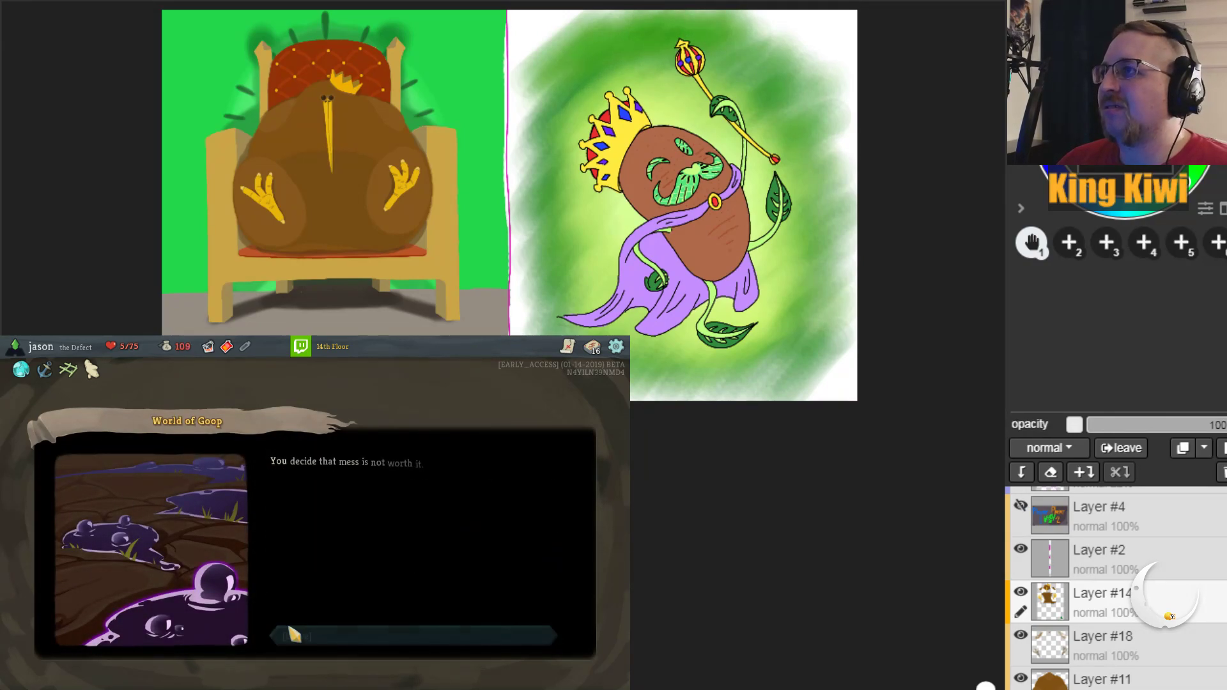
left_click(289, 636)
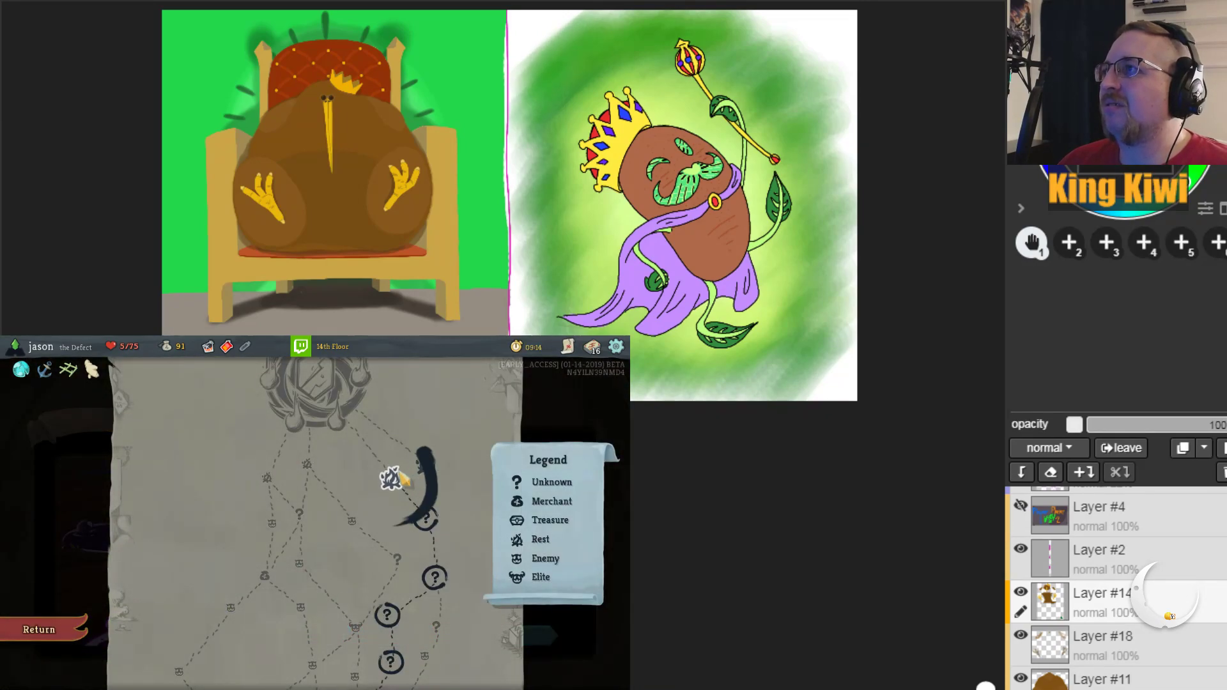
Step: Travel to the rest site, rest at the campfire, and proceed to the boss room
left_click(400, 478)
left_click(287, 470)
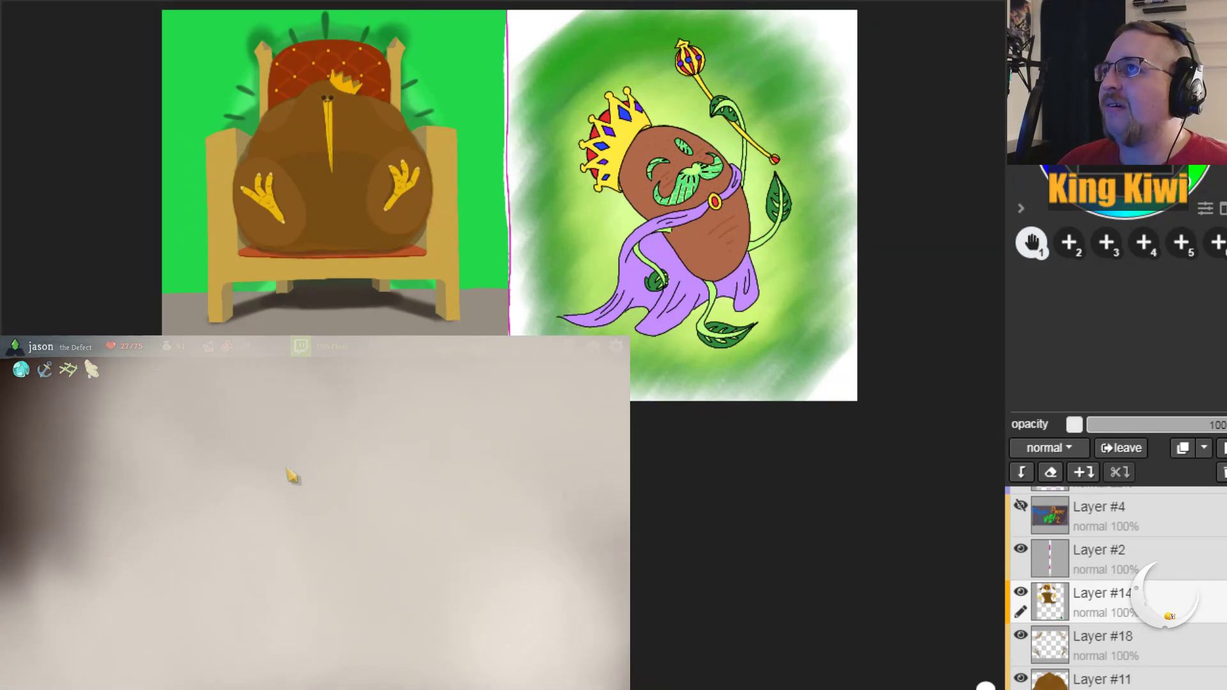
left_click(555, 594)
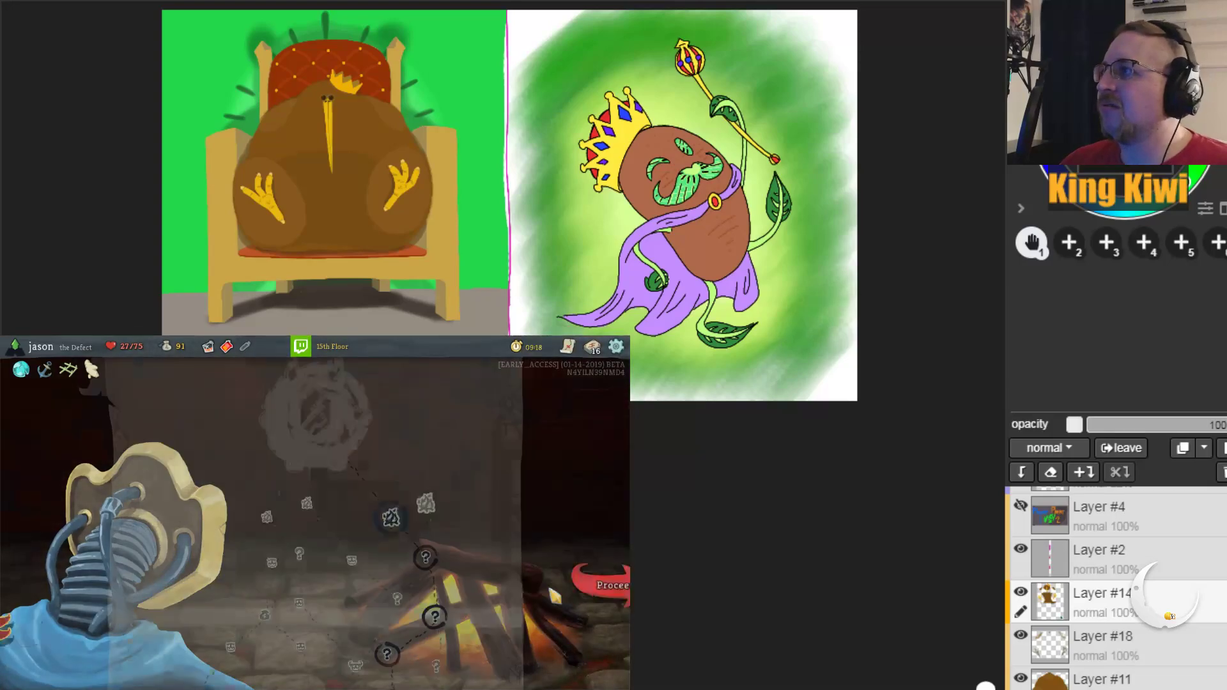
left_click(329, 486)
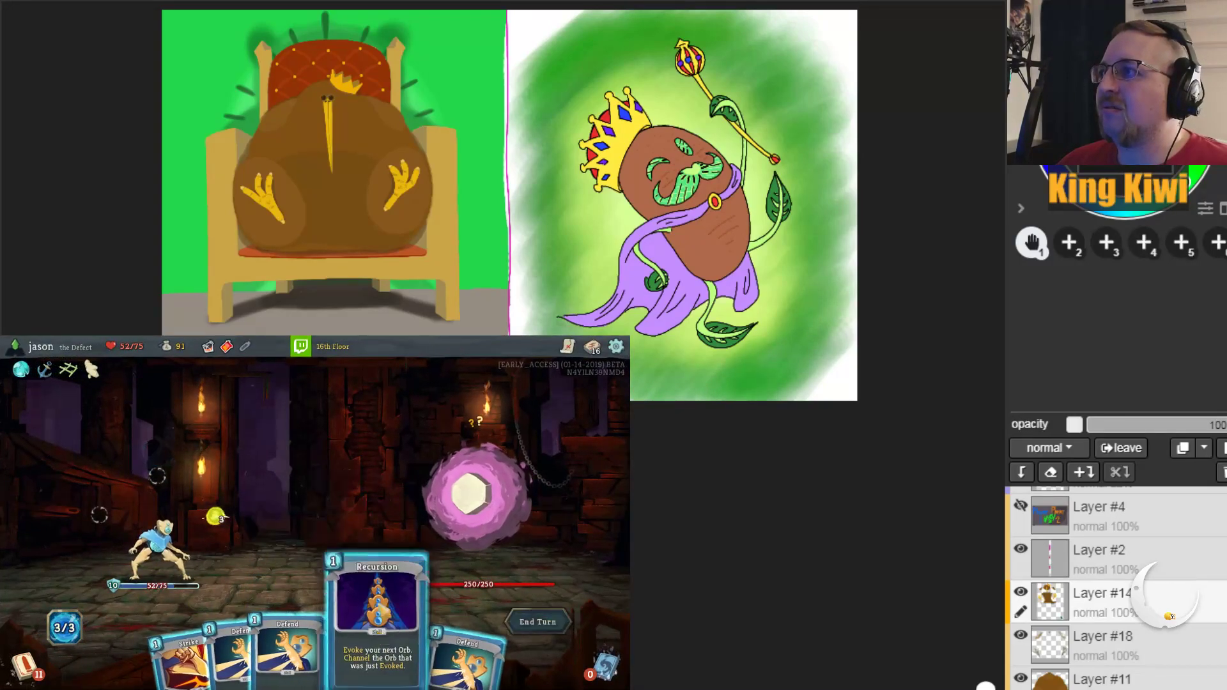
Step: Play Strike and Recursion against the Hexaghost, and use a potion to obtain Claw
left_click(185, 659)
left_click(473, 498)
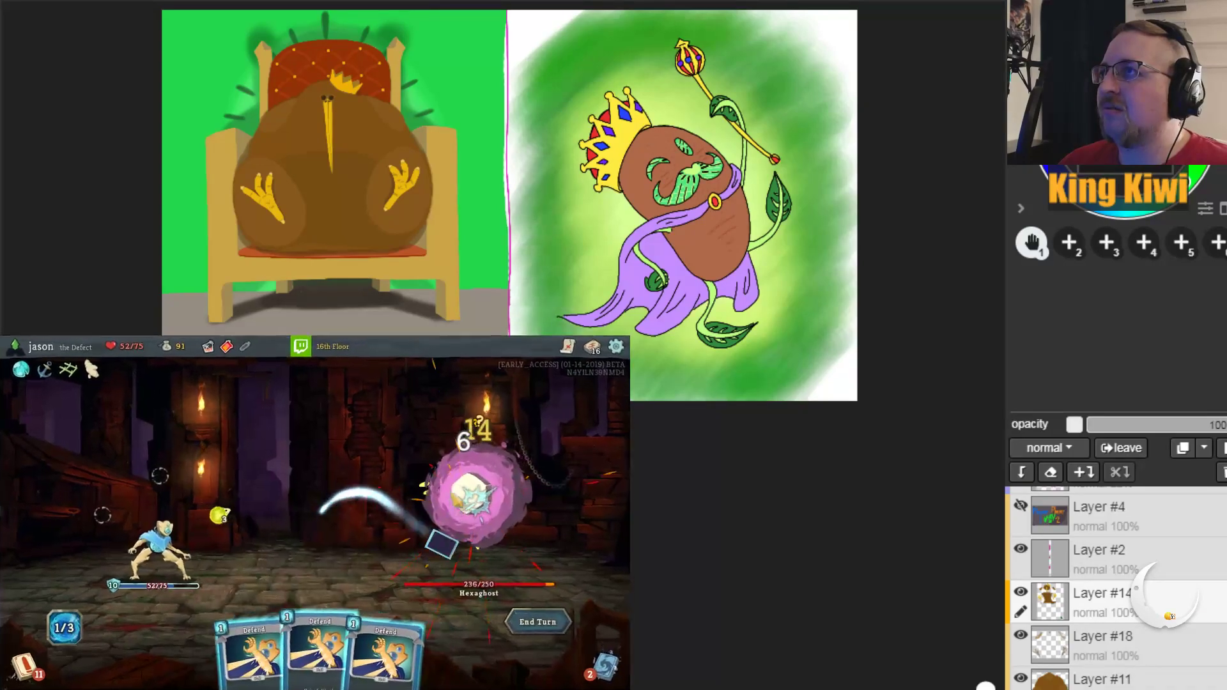
left_click(225, 383)
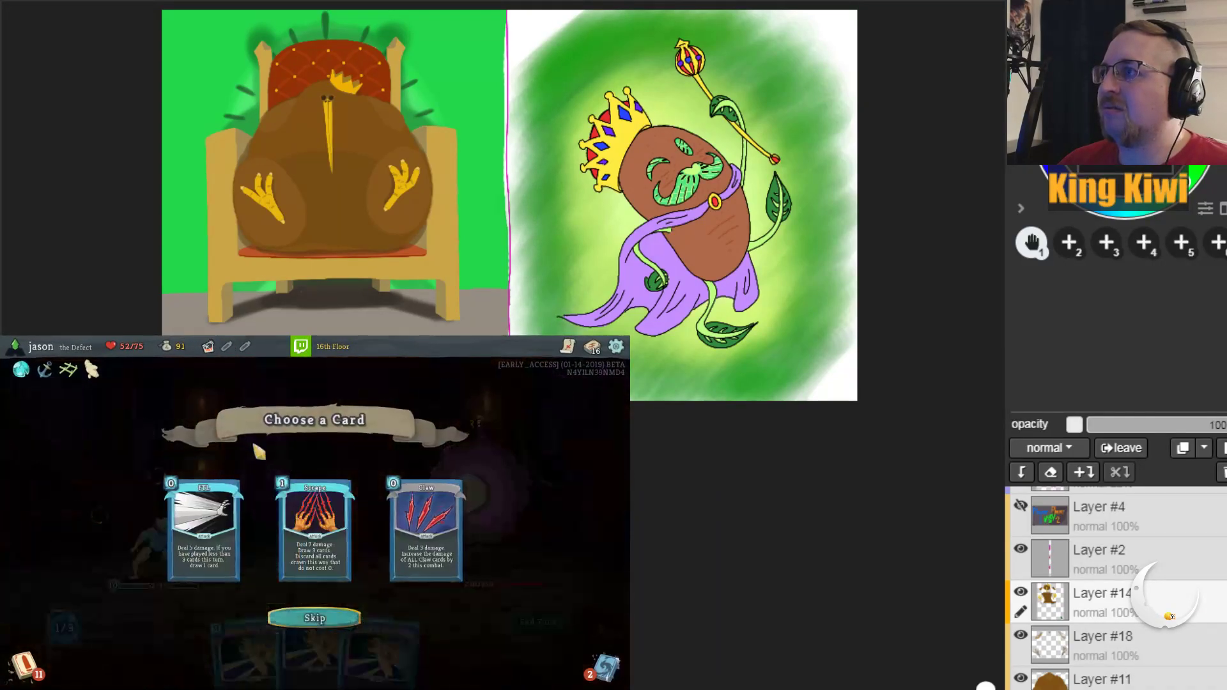
left_click(444, 564)
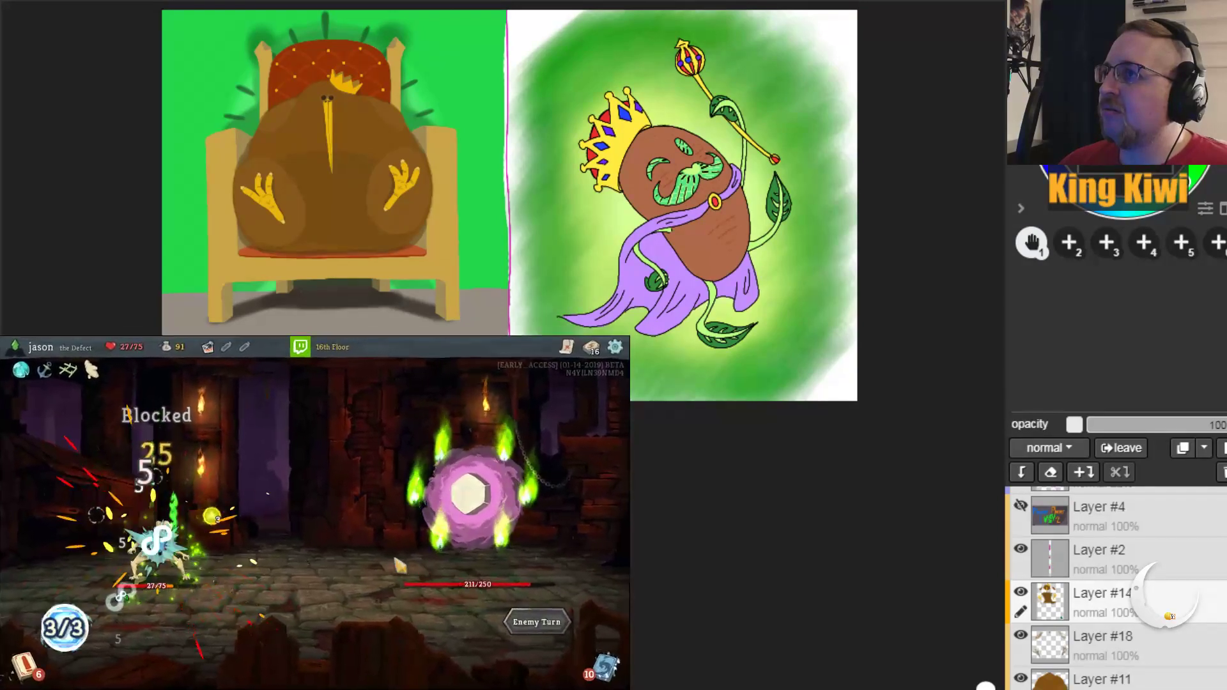
Step: Play the upgraded Zap, two Beam Cells and Melter on the Hexaghost, plus Recursion, and end the turn
left_click_drag(307, 645, 307, 531)
left_click_drag(441, 661, 461, 492)
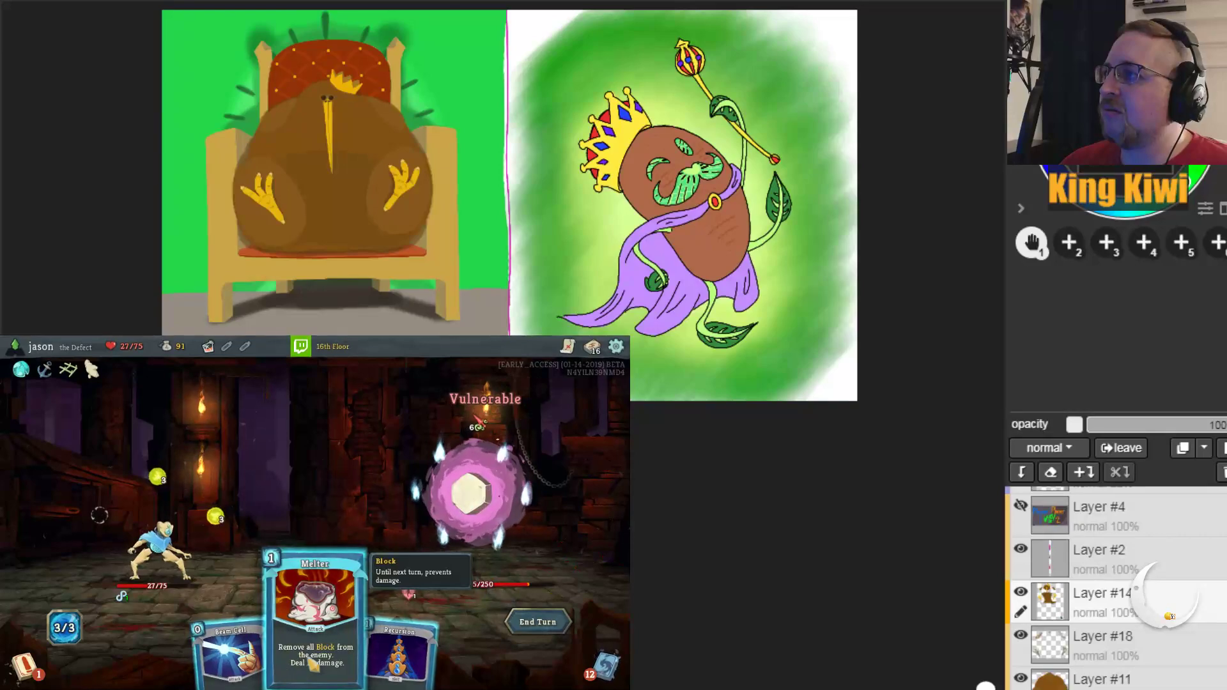
left_click_drag(236, 639, 470, 493)
left_click_drag(384, 646, 476, 511)
left_click_drag(268, 645, 480, 499)
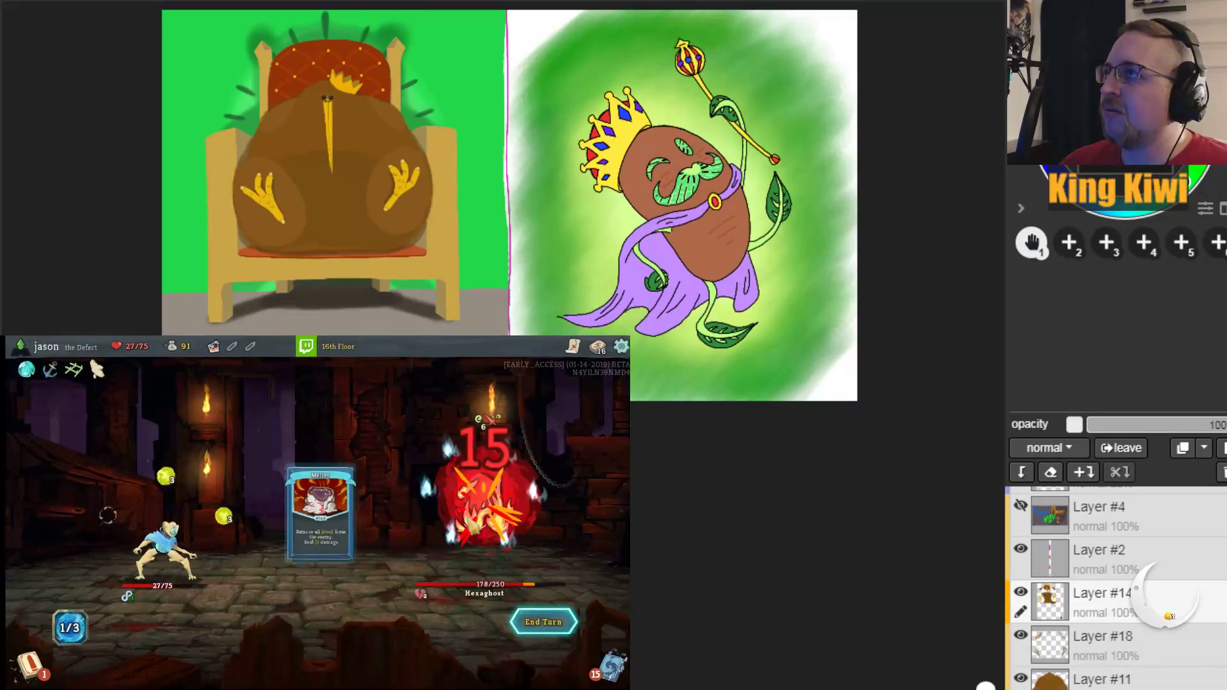
left_click(527, 624)
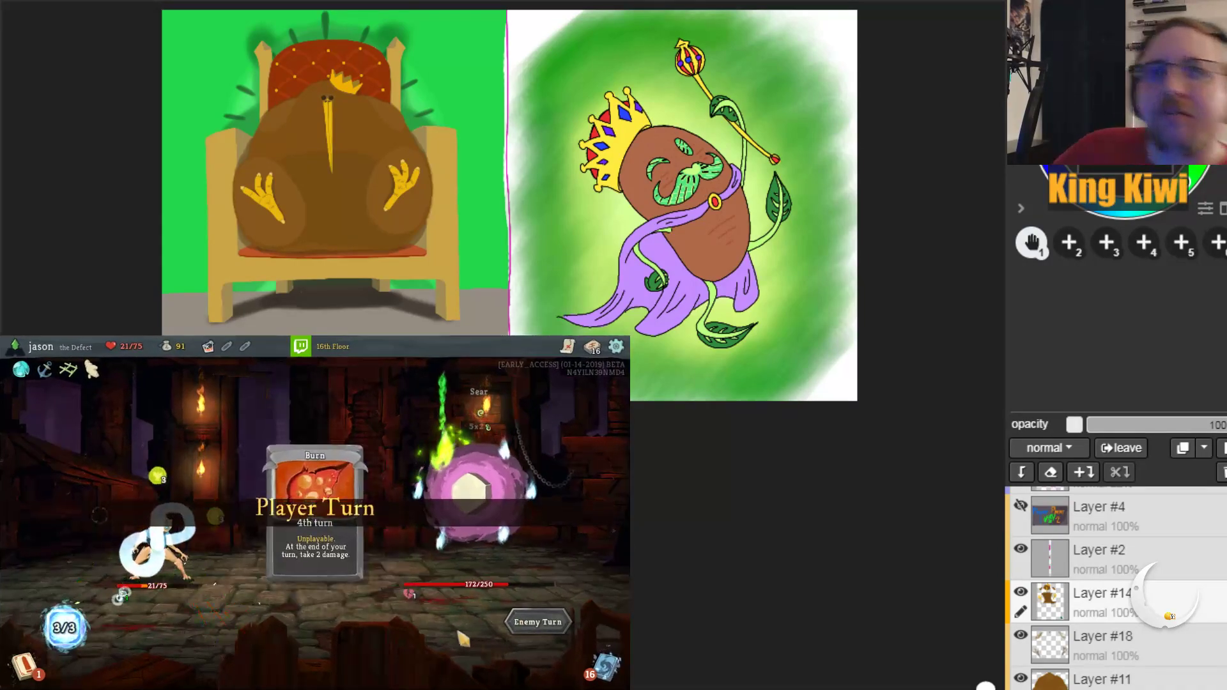
Step: Play Claw on the Hexaghost, followed by Defend and Panacea
mouse_move(409, 546)
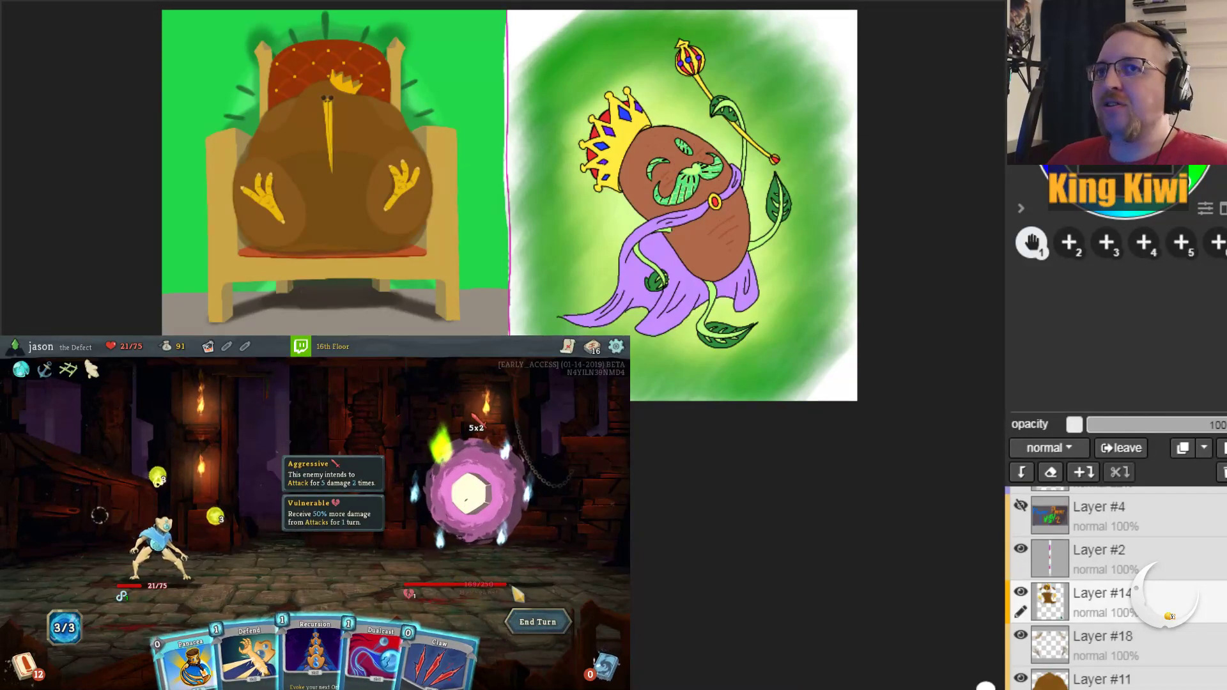
left_click(441, 659)
left_click(470, 505)
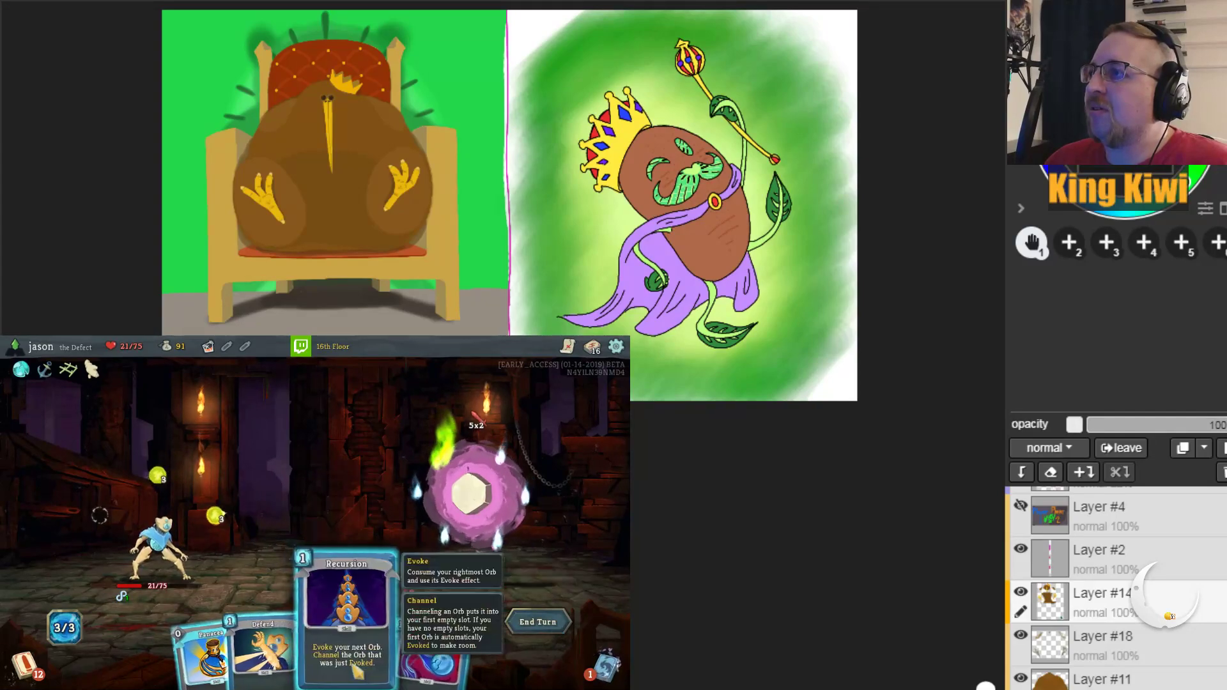
left_click(262, 649)
left_click(320, 505)
left_click(249, 633)
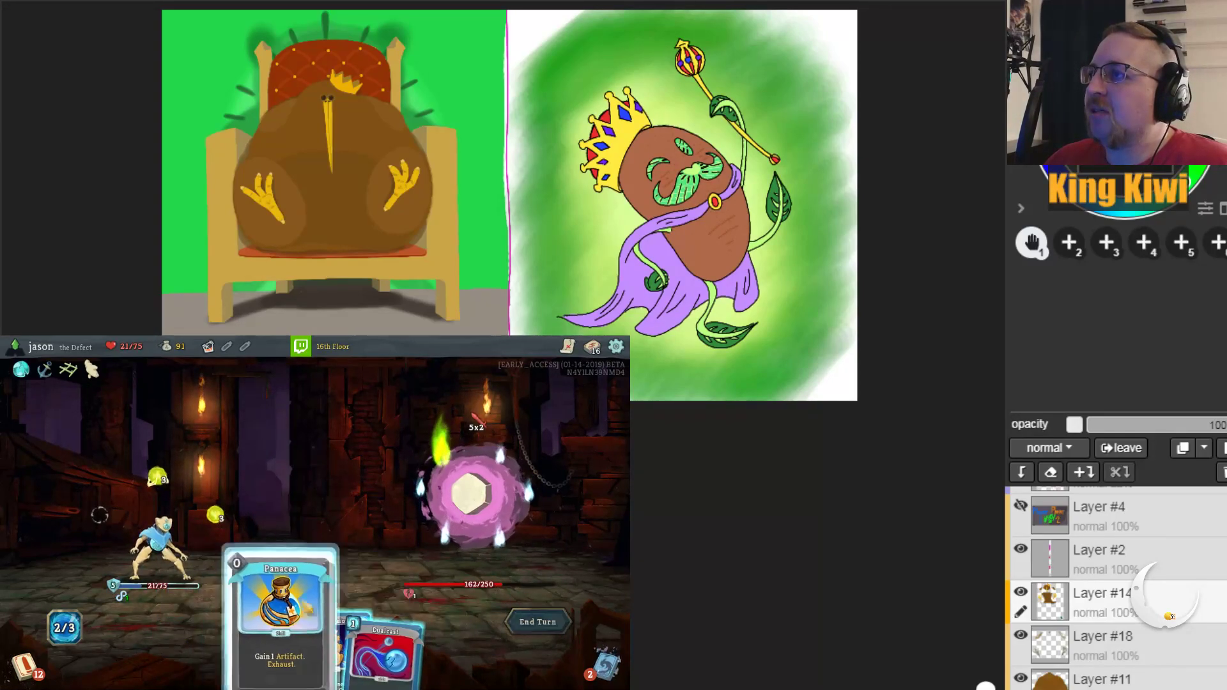
left_click(358, 524)
Step: Play Dualcast and Recursion to evoke the Lightning orbs, and end the turn
left_click(371, 645)
left_click(358, 511)
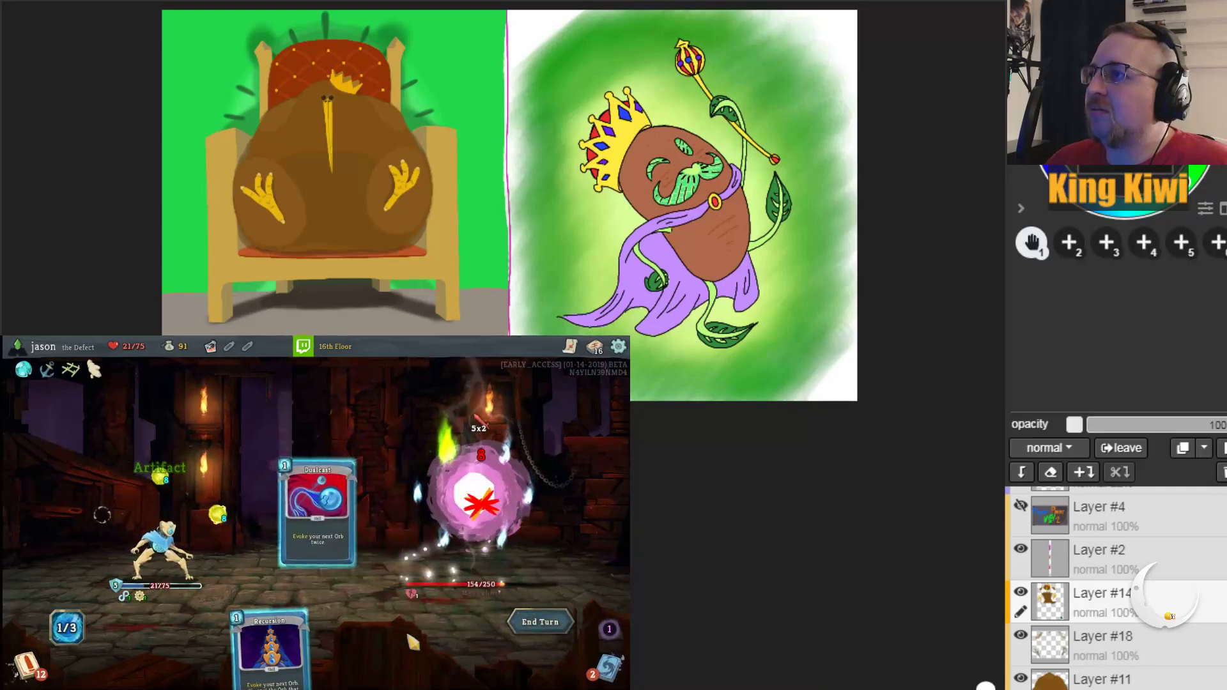
left_click(265, 646)
left_click(316, 505)
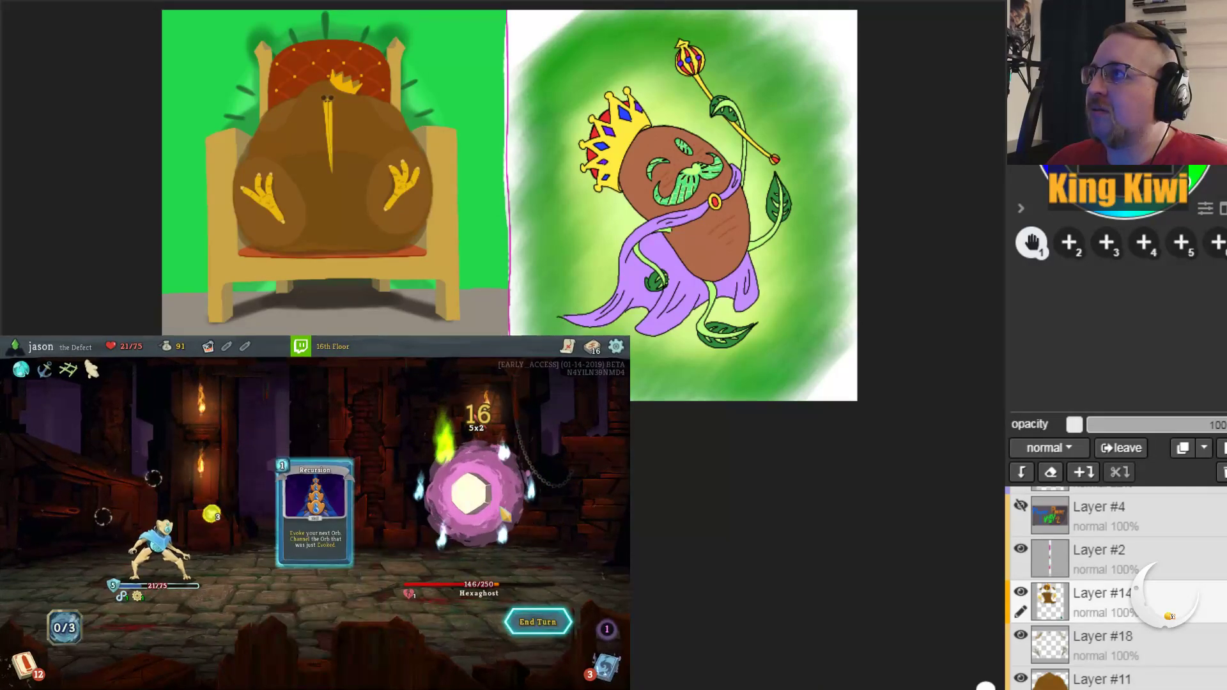
left_click(522, 619)
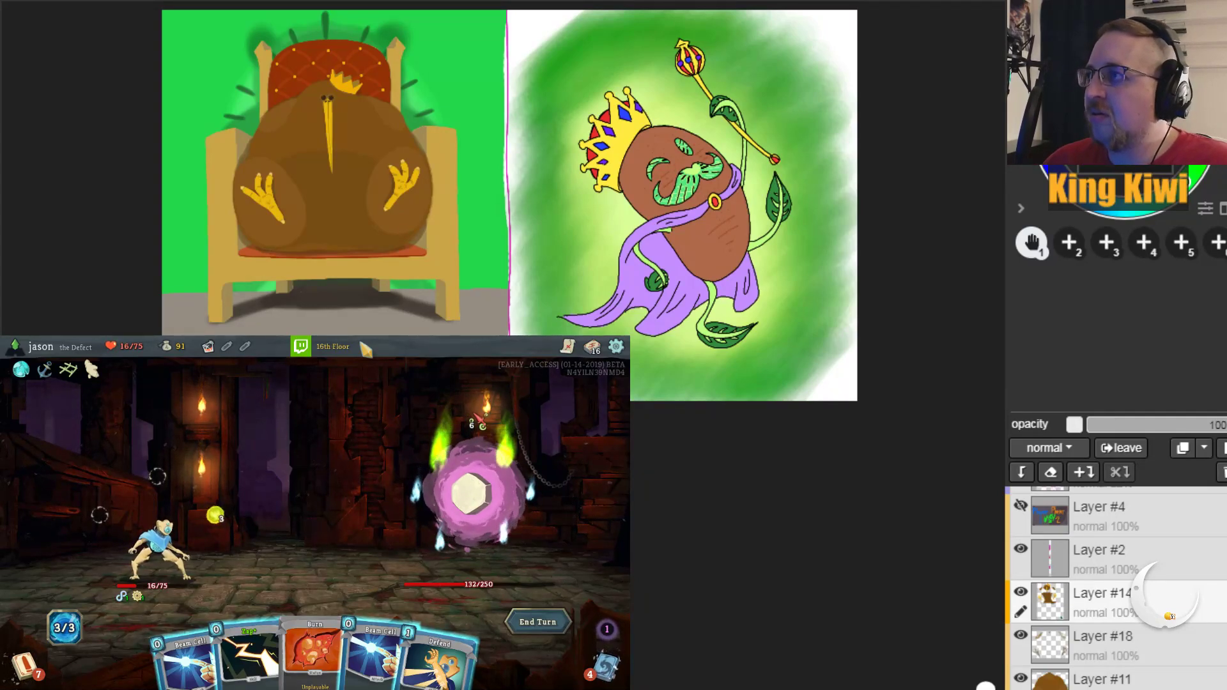
Step: Play both Beam Cells on the Hexaghost, the upgraded Zap and Defend, and end the turn
left_click_drag(377, 614, 473, 499)
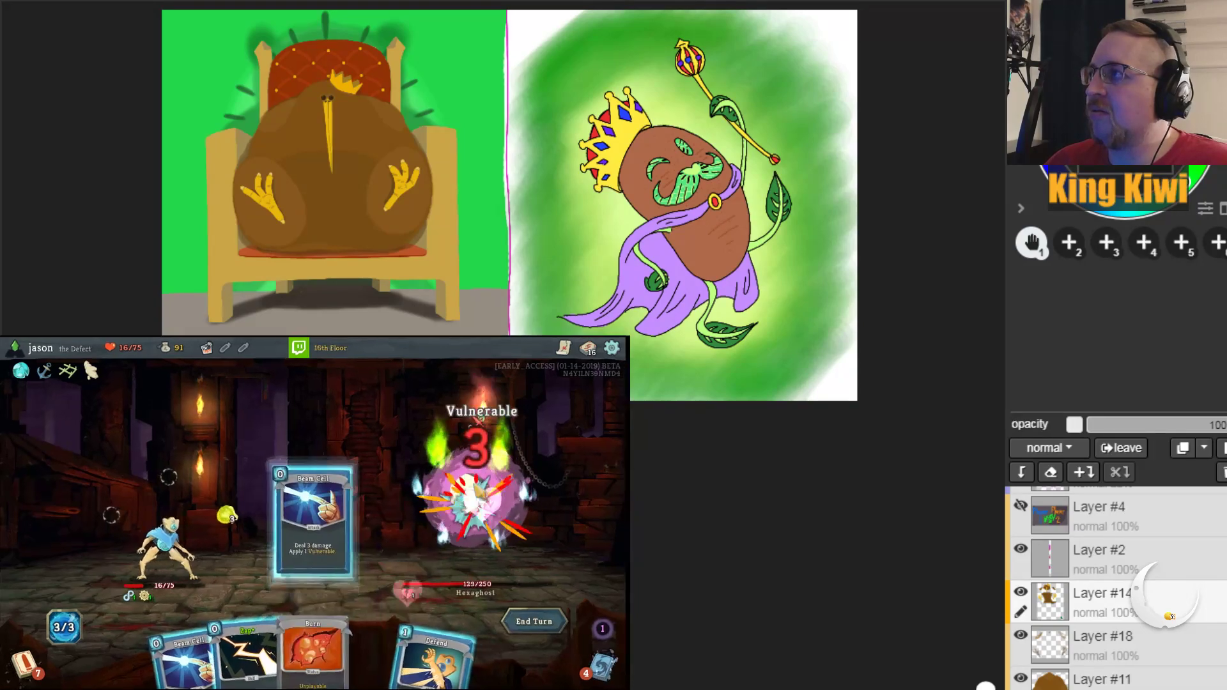
left_click_drag(293, 635, 277, 549)
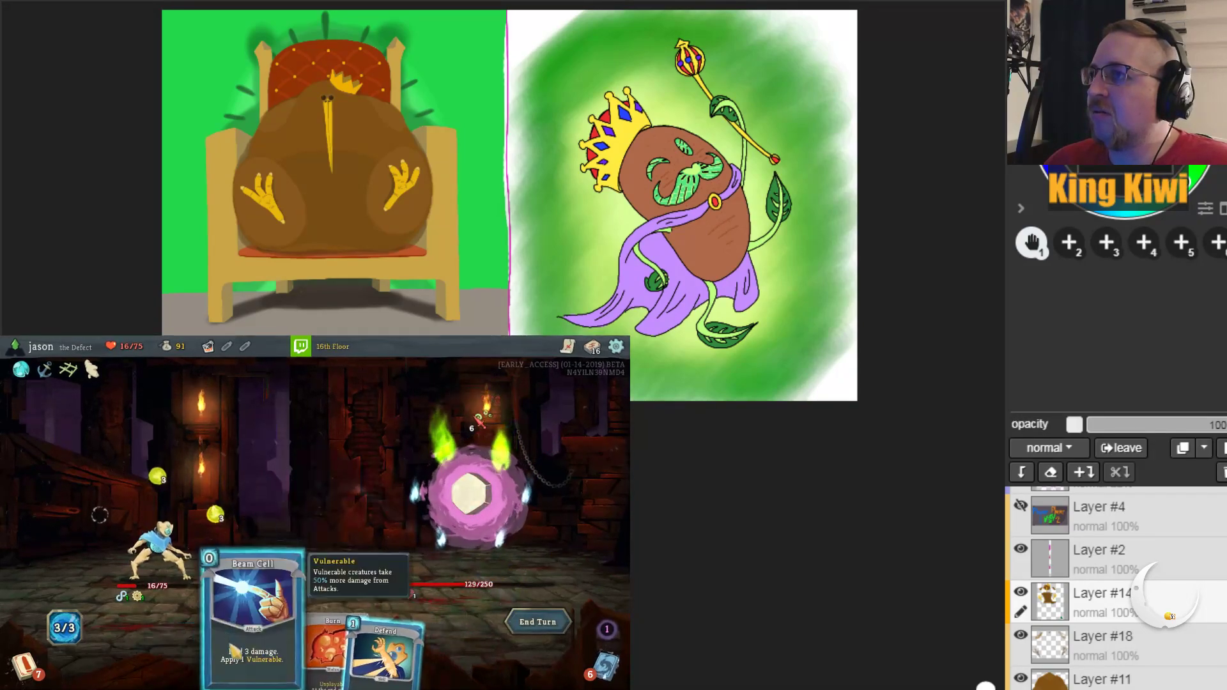
left_click_drag(369, 653, 345, 441)
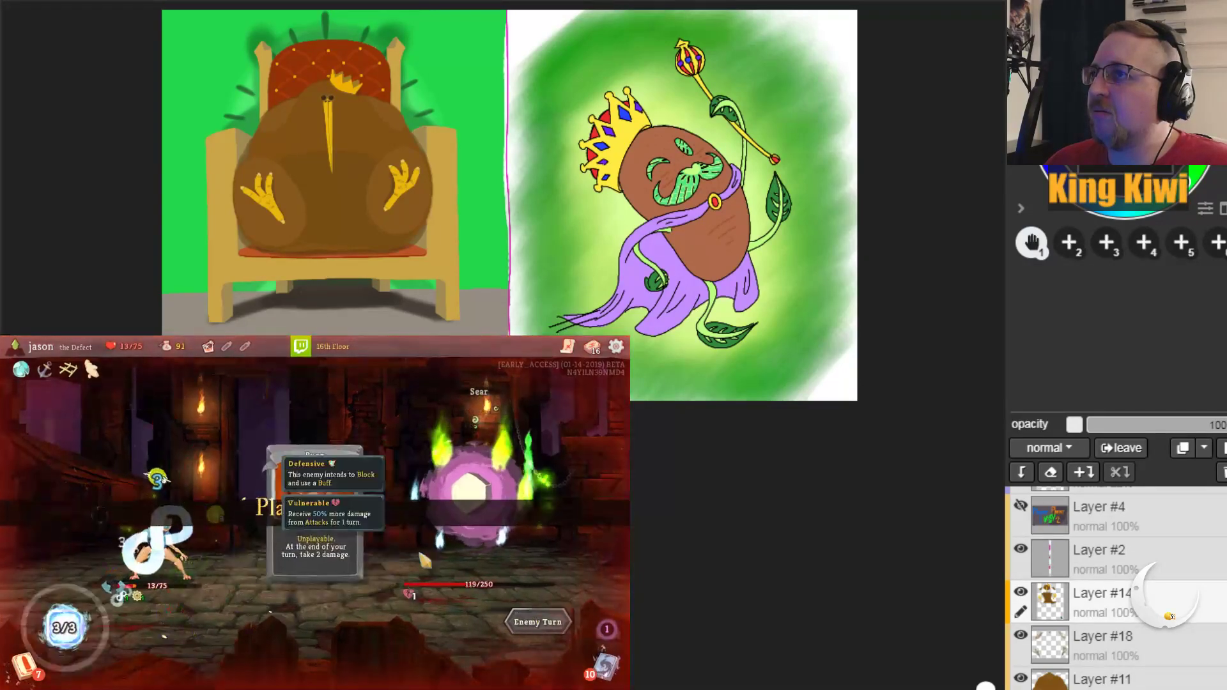
Step: Channel a third Lightning orb with the upgraded Zap, play Creative AI, and end the turn
mouse_move(211, 640)
left_mouse_down()
mouse_move(290, 524)
mouse_move(370, 540)
left_mouse_up()
left_click_drag(404, 635, 358, 486)
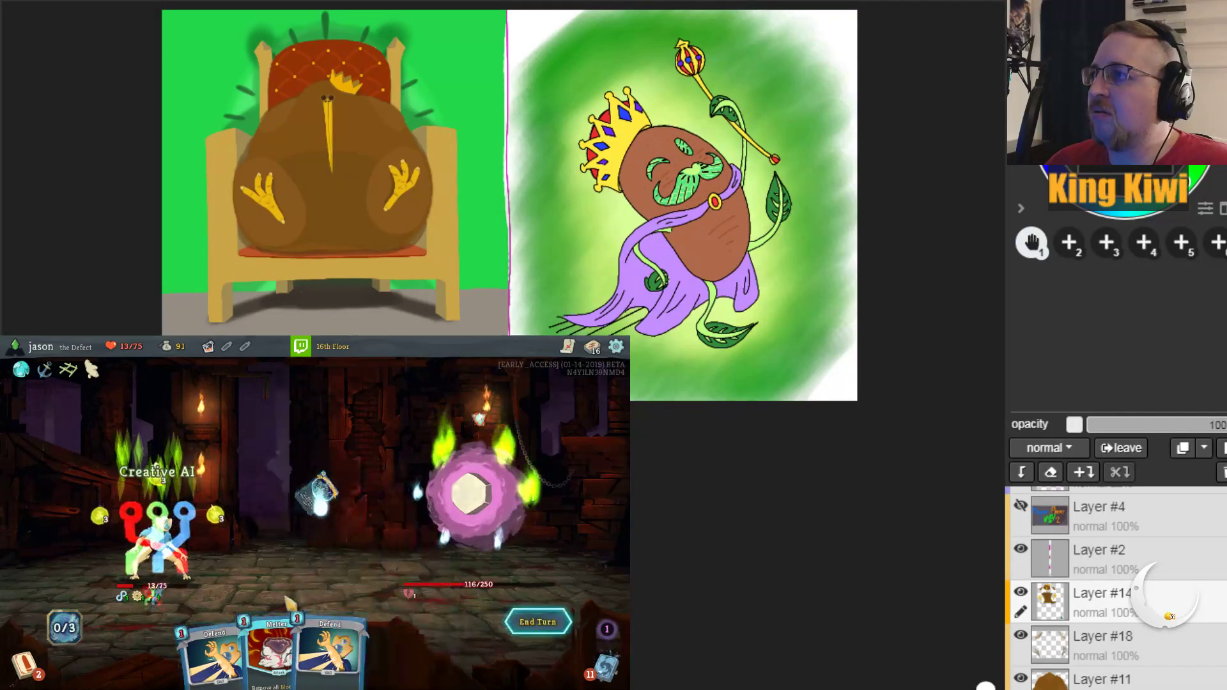
left_click(524, 622)
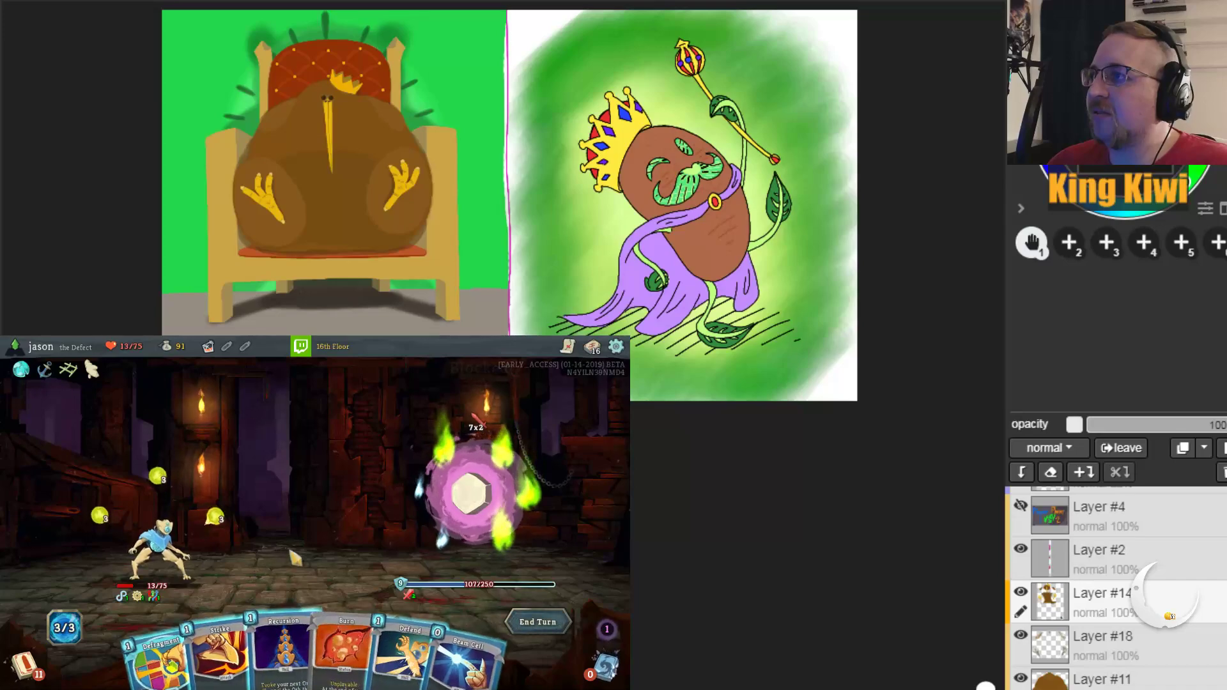
Step: Play Beam Cell on the Hexaghost, Defend, Recursion and Defragment, and end the turn
left_click(456, 563)
left_click_drag(426, 646, 397, 511)
left_click_drag(284, 645, 440, 531)
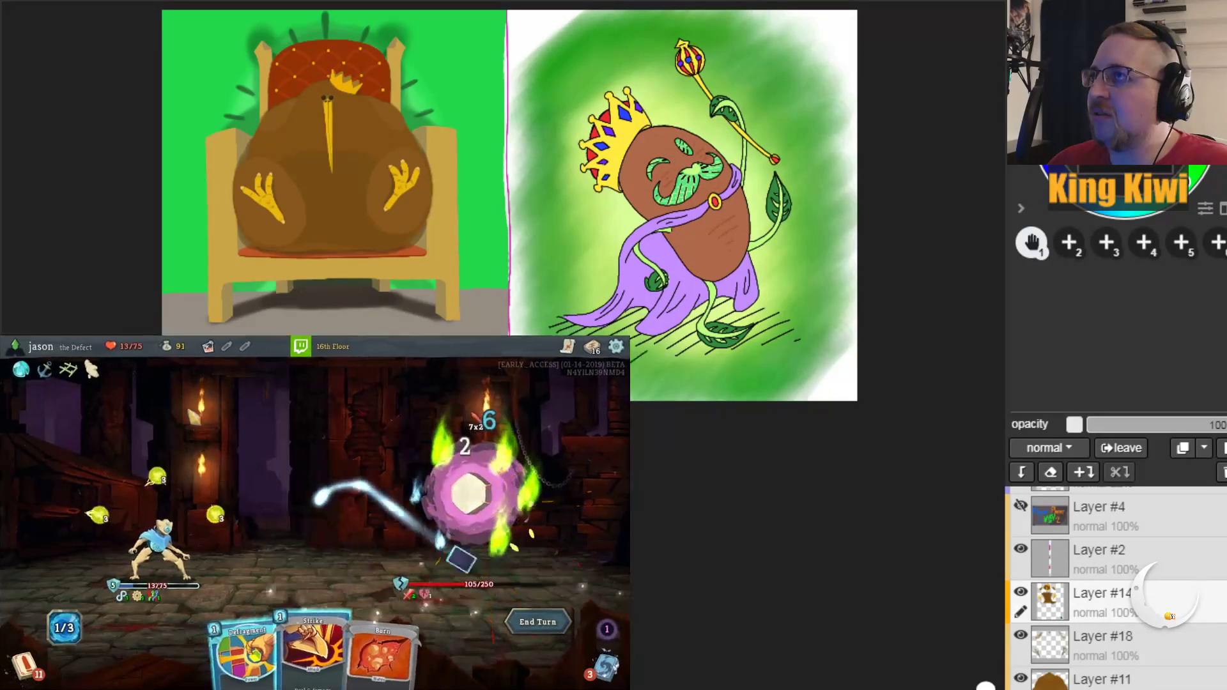
left_click_drag(249, 646, 315, 512)
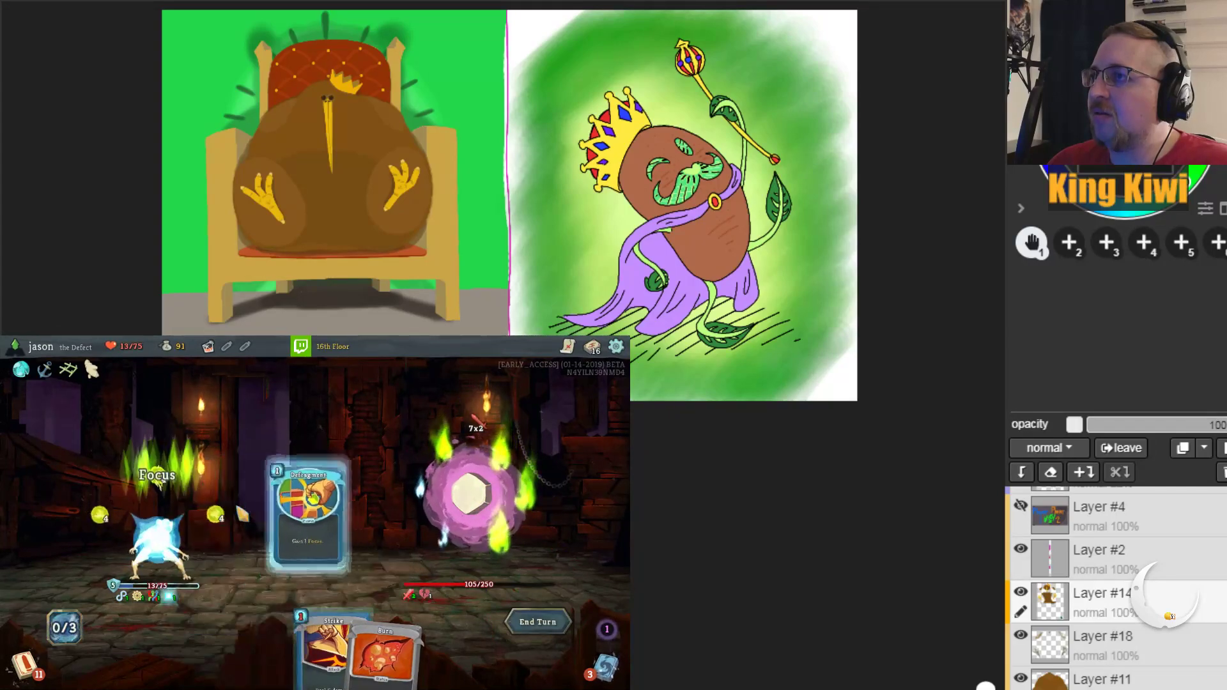
left_click(515, 622)
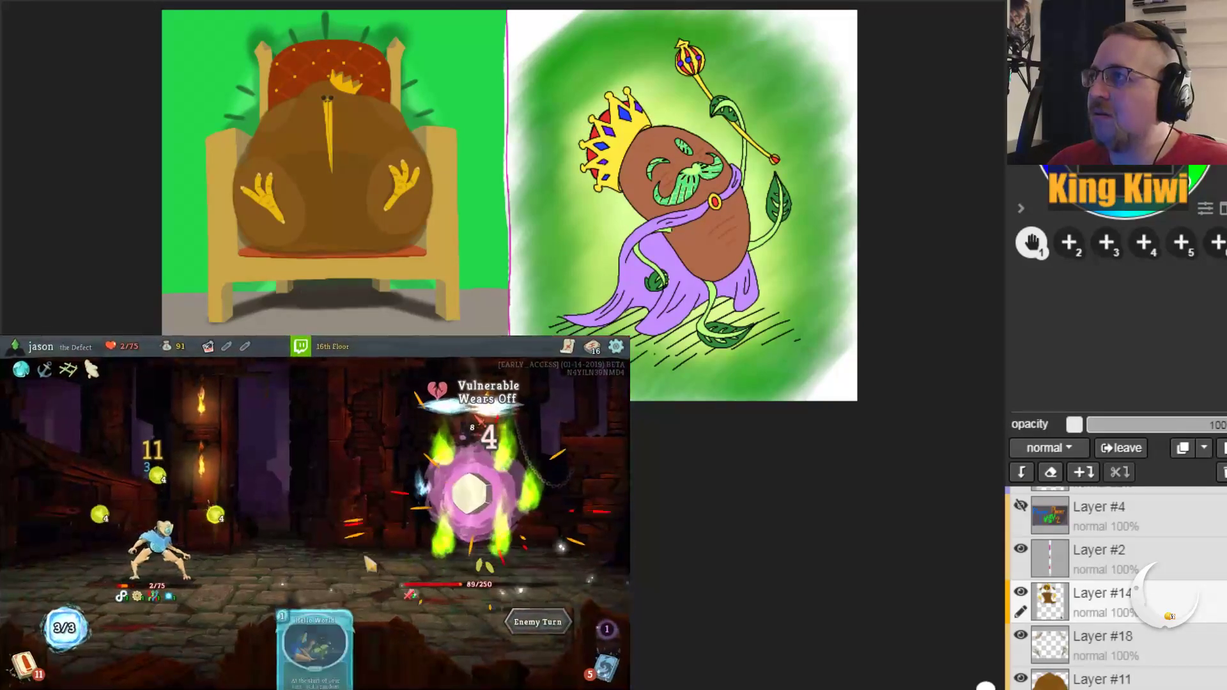
Step: Play two Defends and Hello World, and end the turn
left_click_drag(282, 648, 332, 505)
left_click(379, 516)
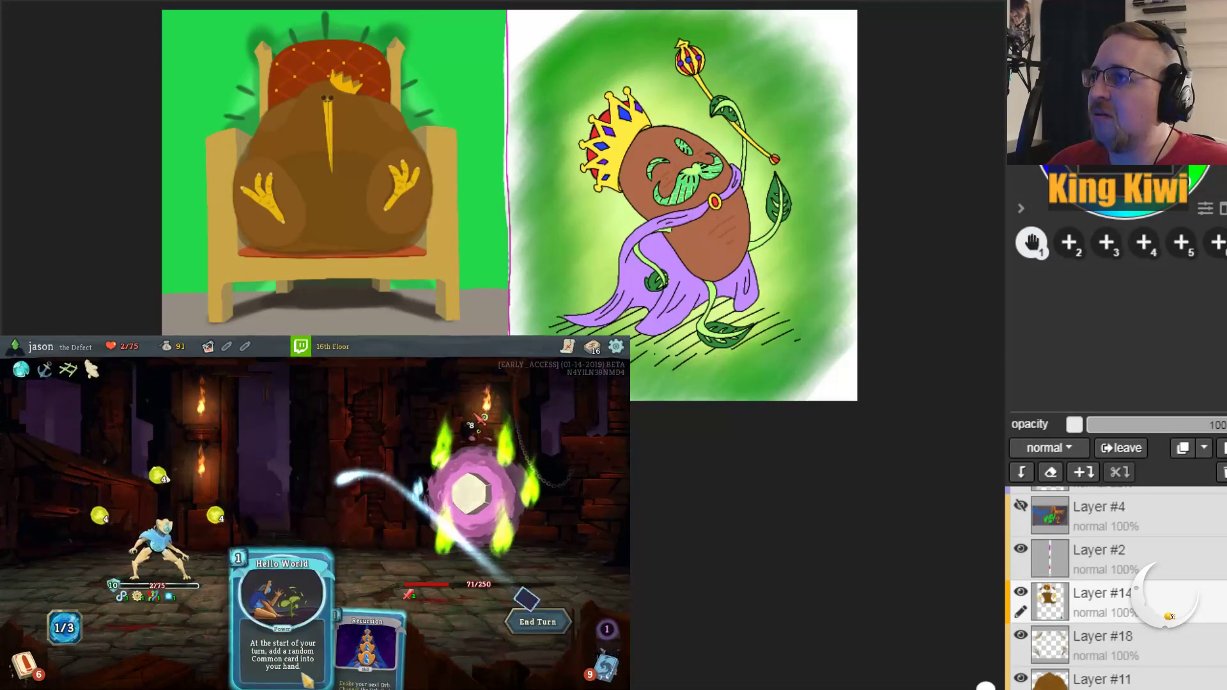
left_click(542, 625)
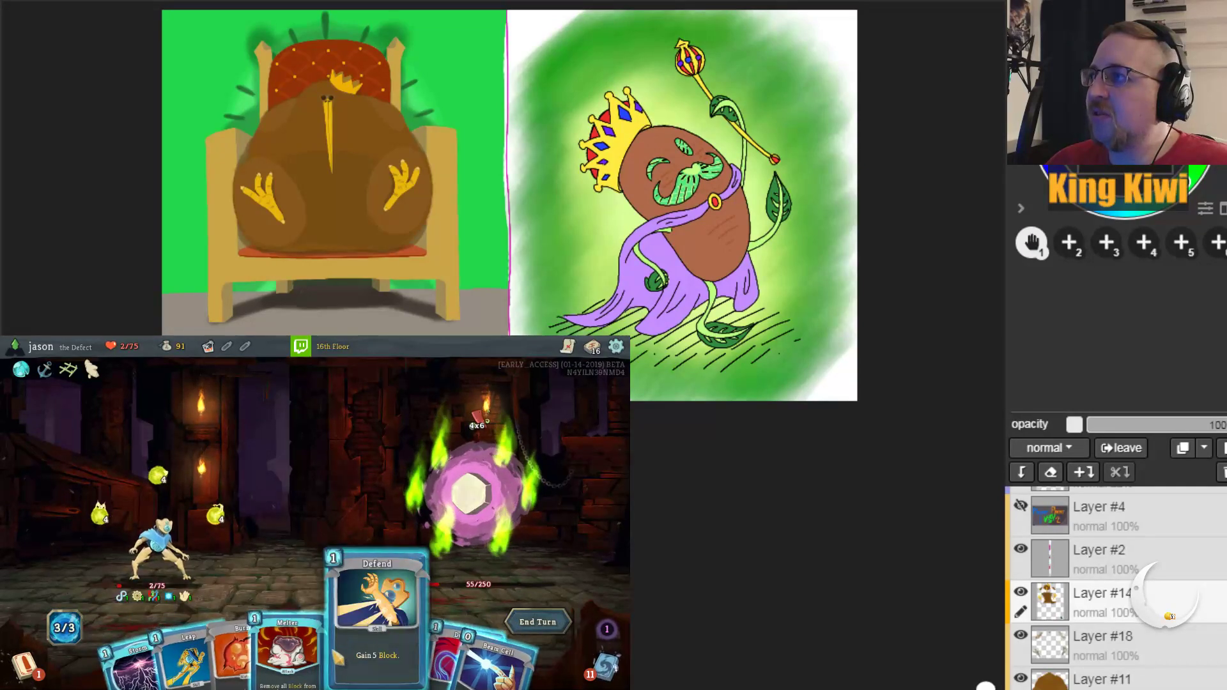
Step: Play Beam Cell on the Hexaghost, Leap, Defend and Storm, and end the turn
left_click(470, 583)
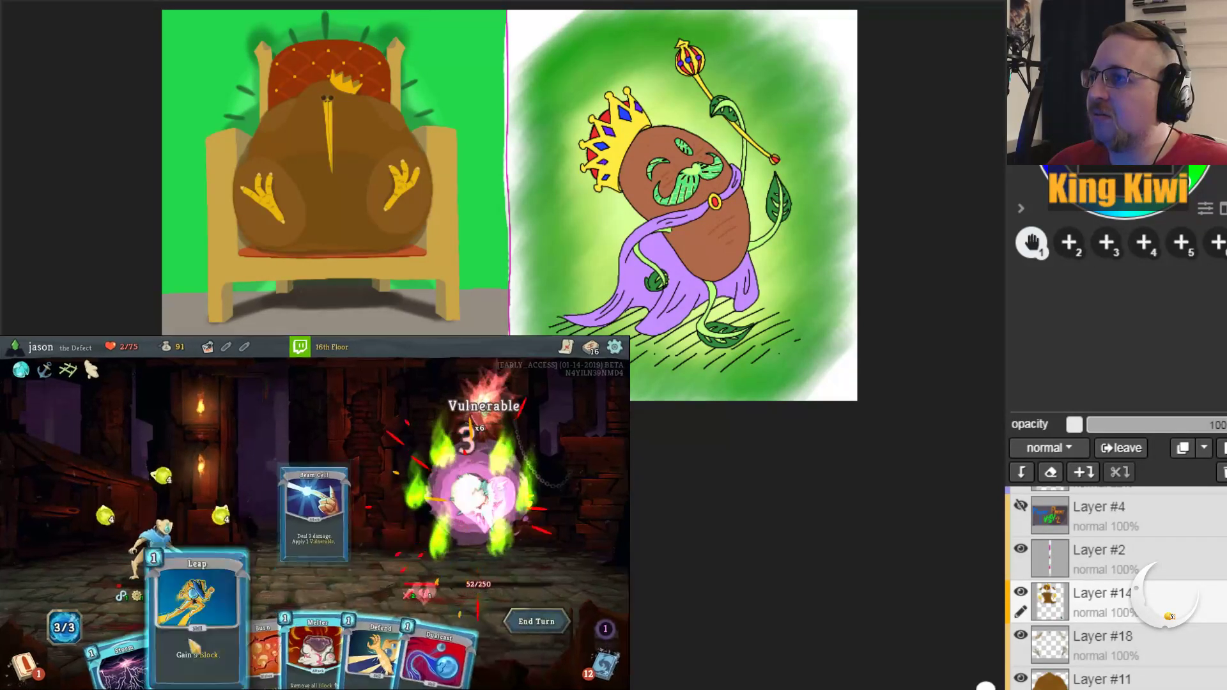
left_click_drag(204, 645, 217, 525)
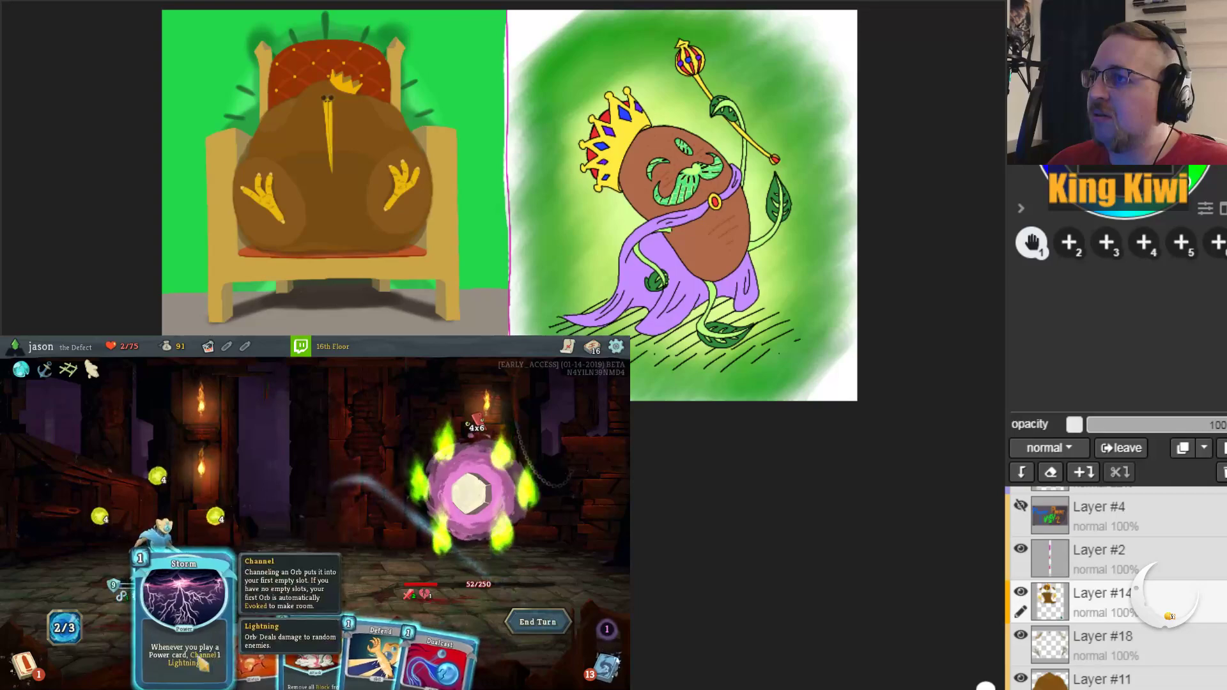
left_click_drag(384, 645, 348, 492)
left_click_drag(192, 639, 249, 567)
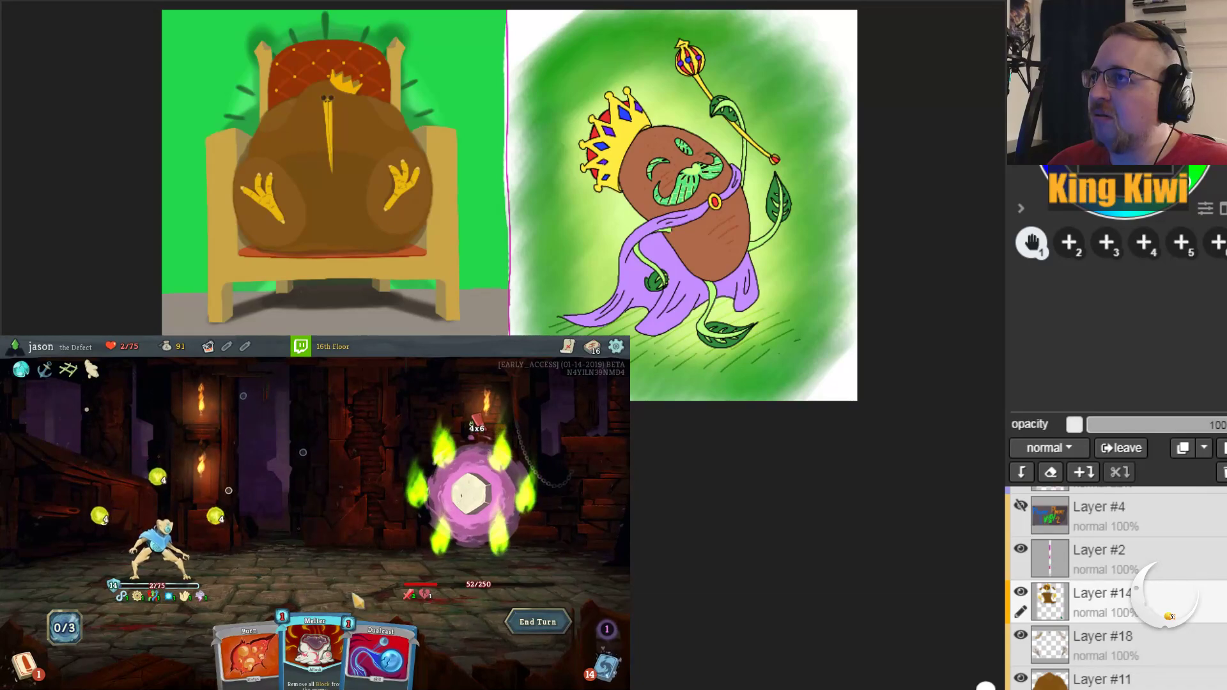
left_click(531, 622)
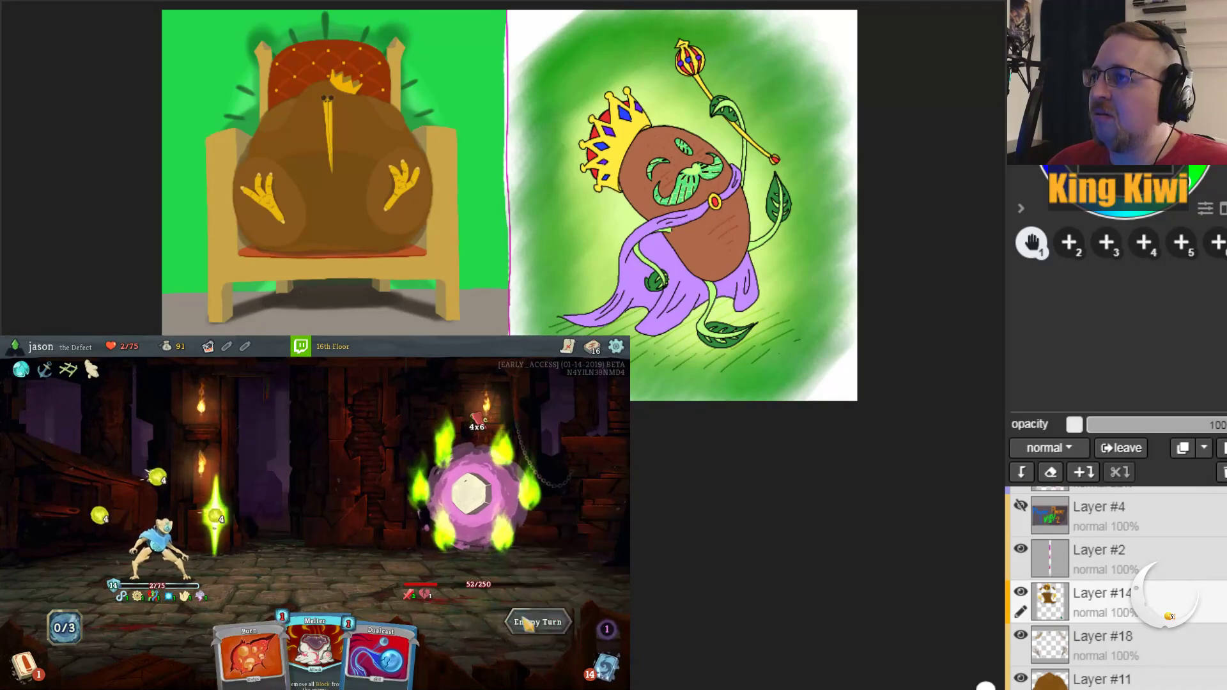
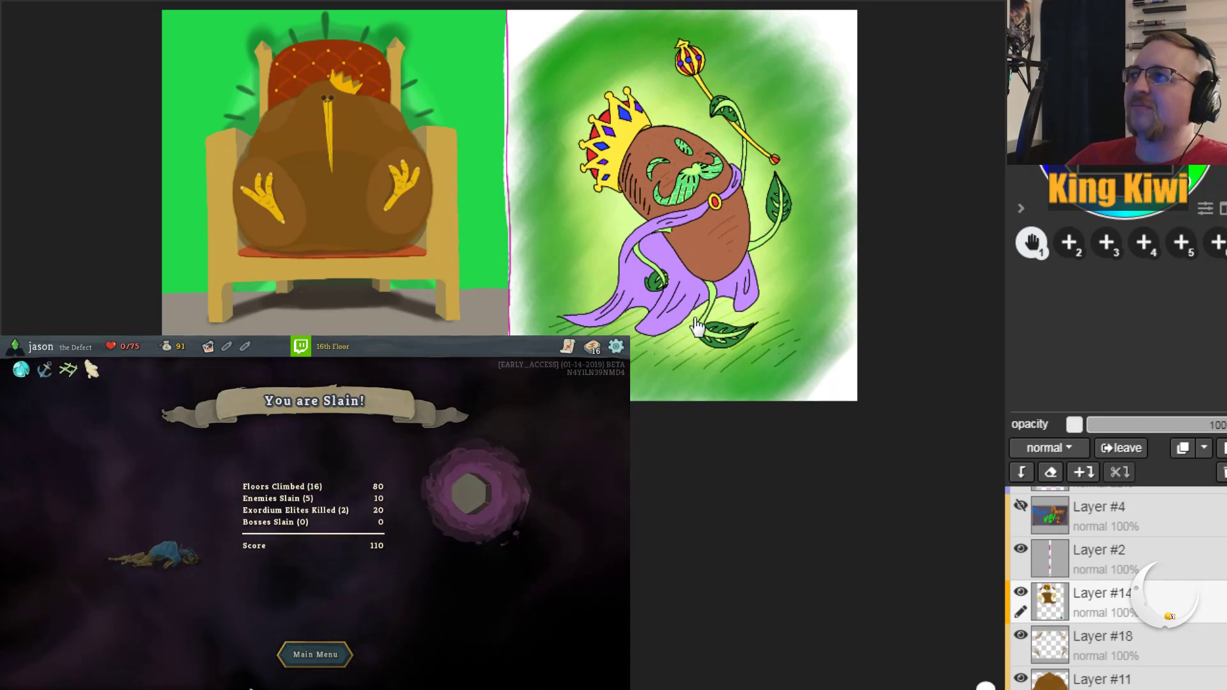
Step: Leave the score screen for the main menu and start a new run with the Defect
left_click(298, 656)
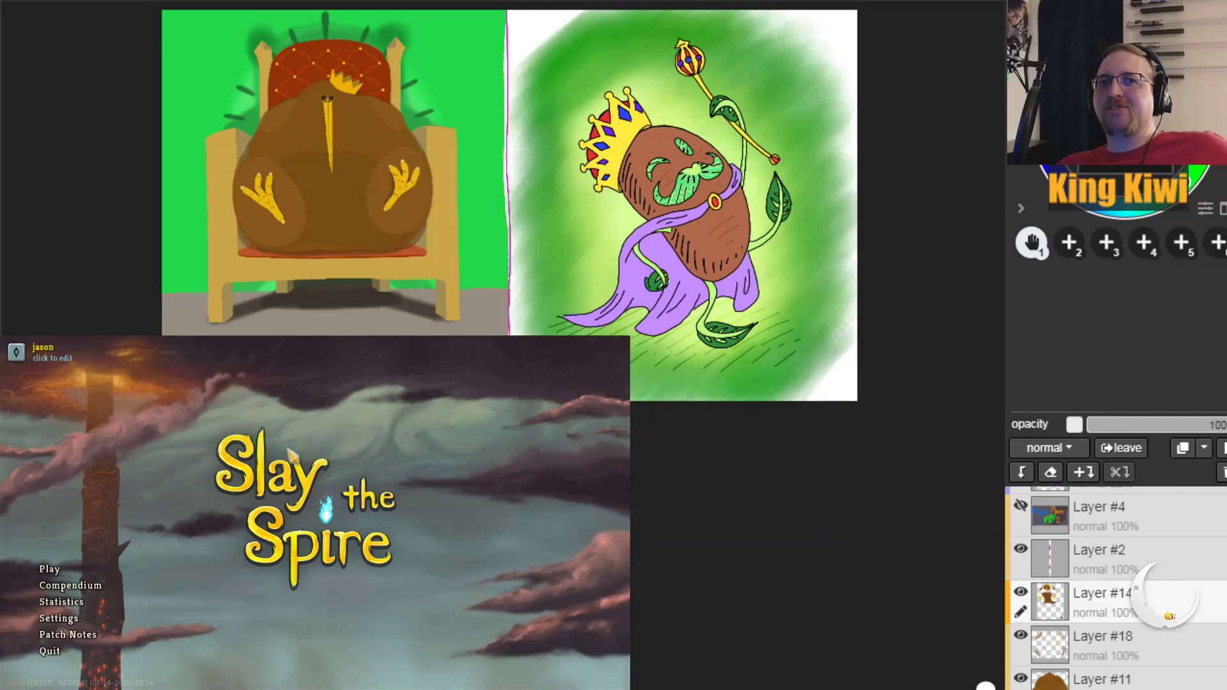
left_click(49, 569)
left_click(198, 537)
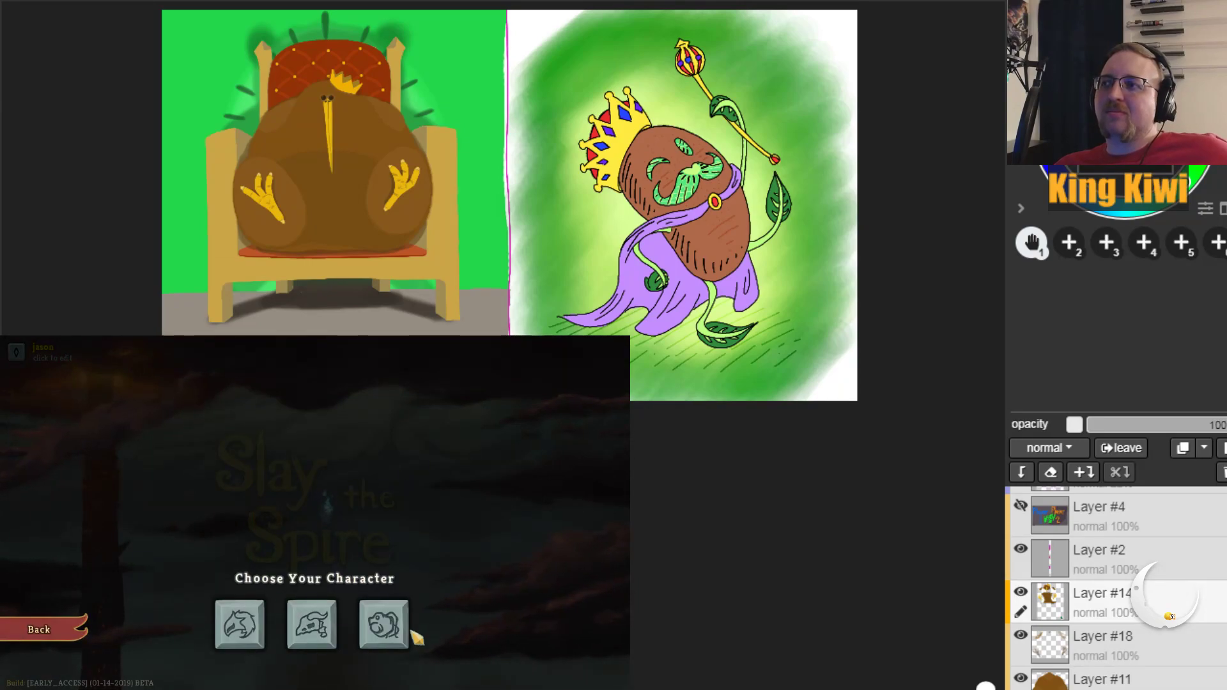
left_click(382, 633)
left_click(591, 630)
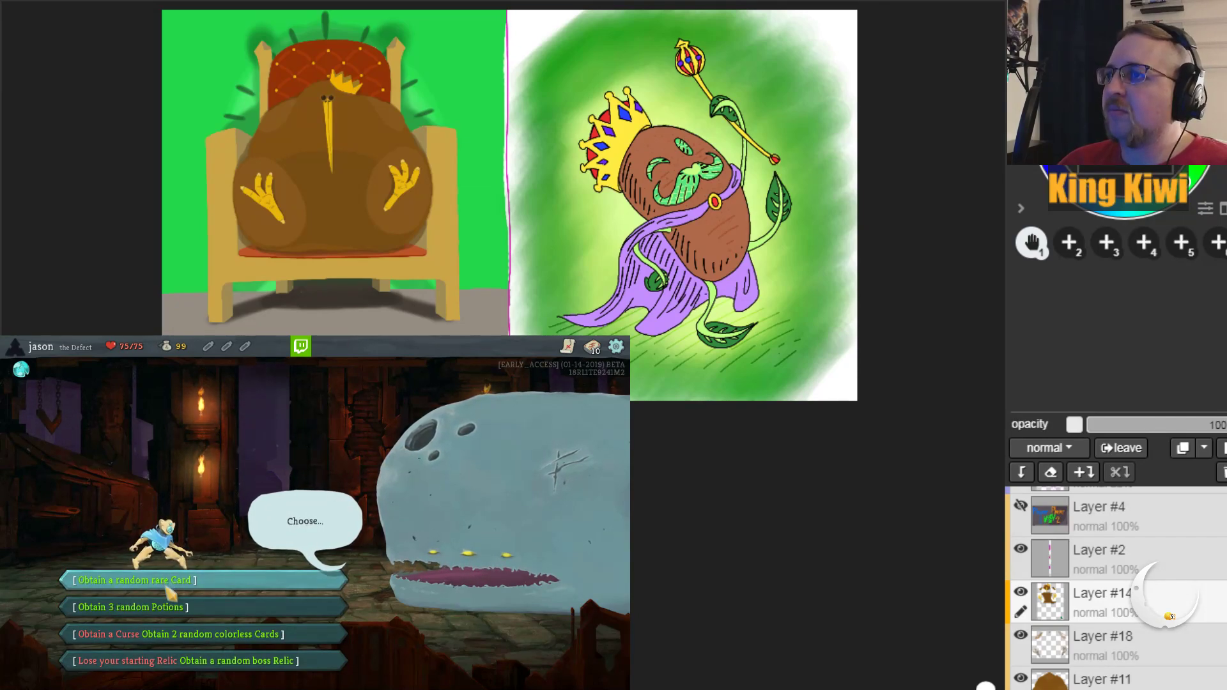
Step: Choose the bonus of 3 random Potions and collect the Block, Skill and Regen Potions
left_click(172, 601)
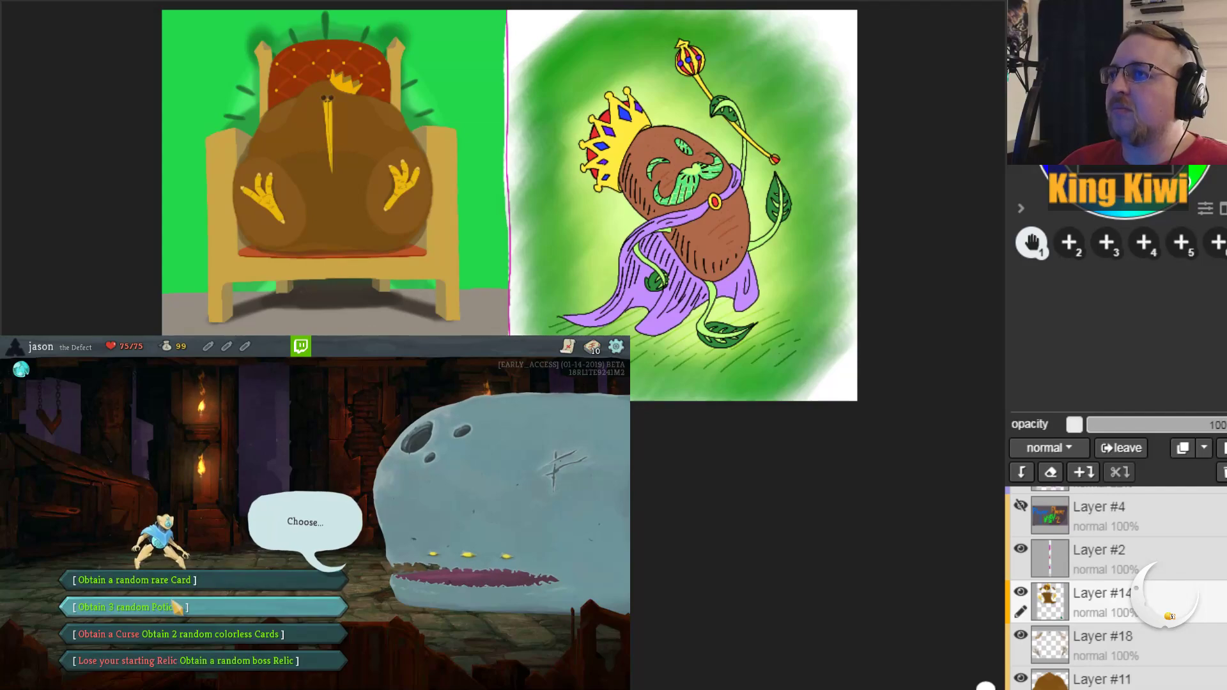
left_click(343, 471)
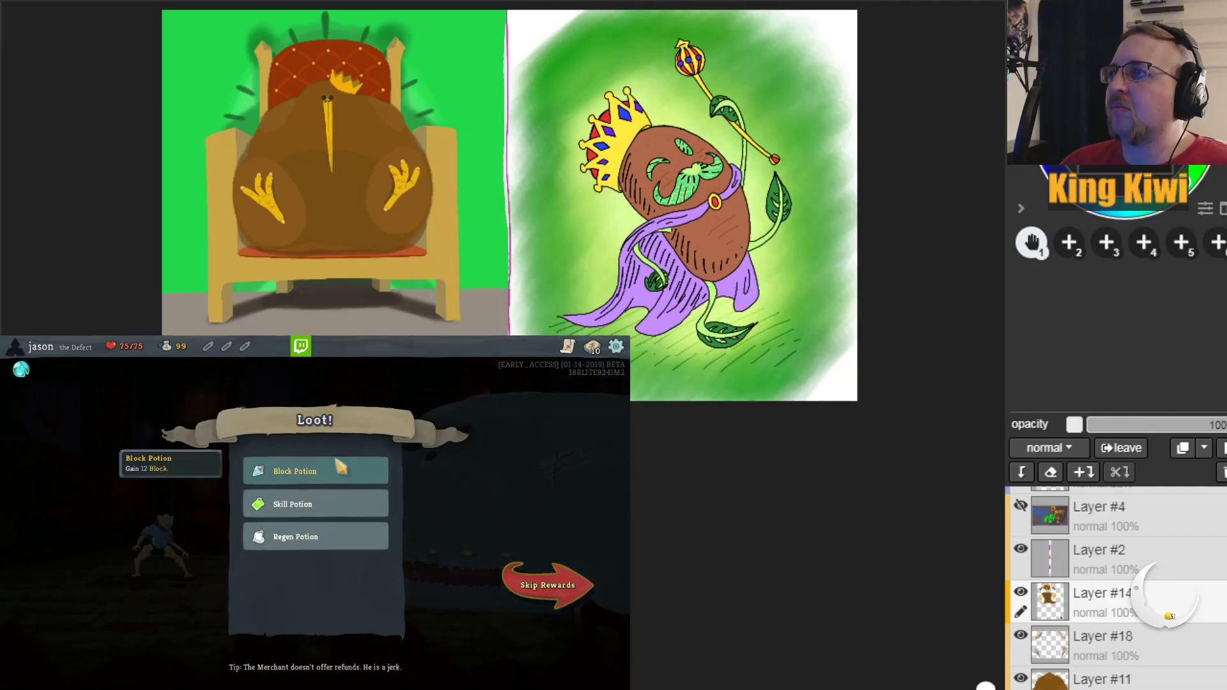
left_click(342, 471)
left_click(341, 473)
left_click(510, 589)
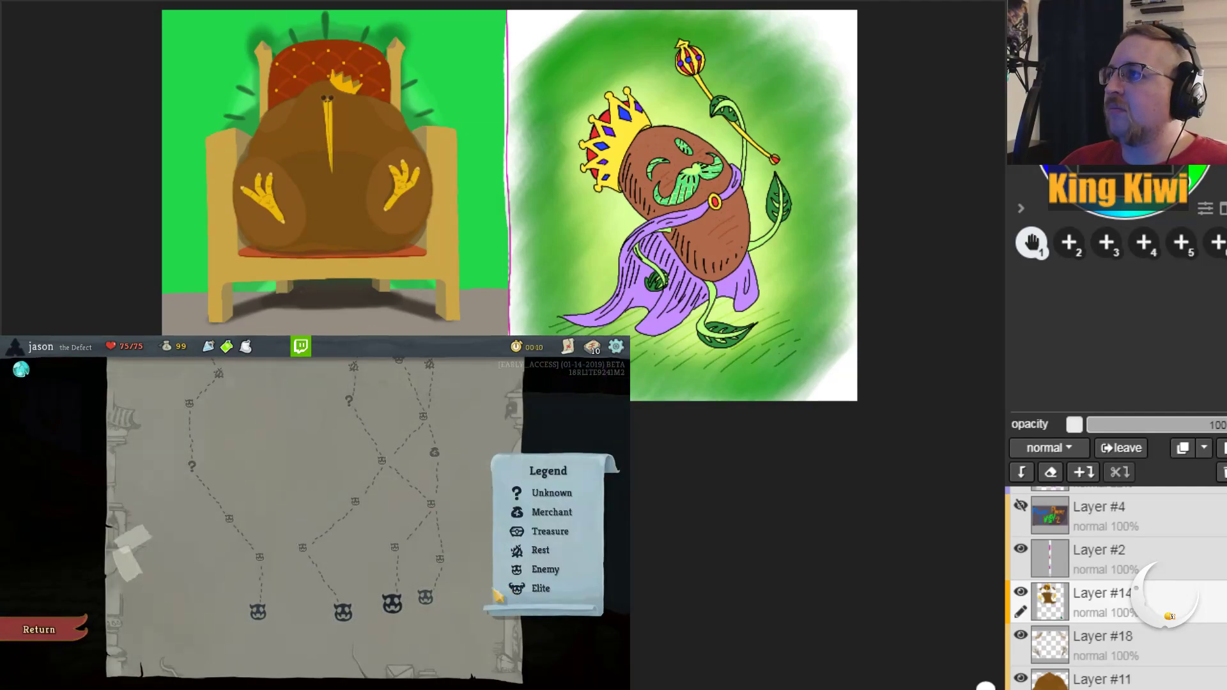
Step: Review the paths on the act map and enter the leftmost starting enemy room
scroll(304, 614, "up", 4)
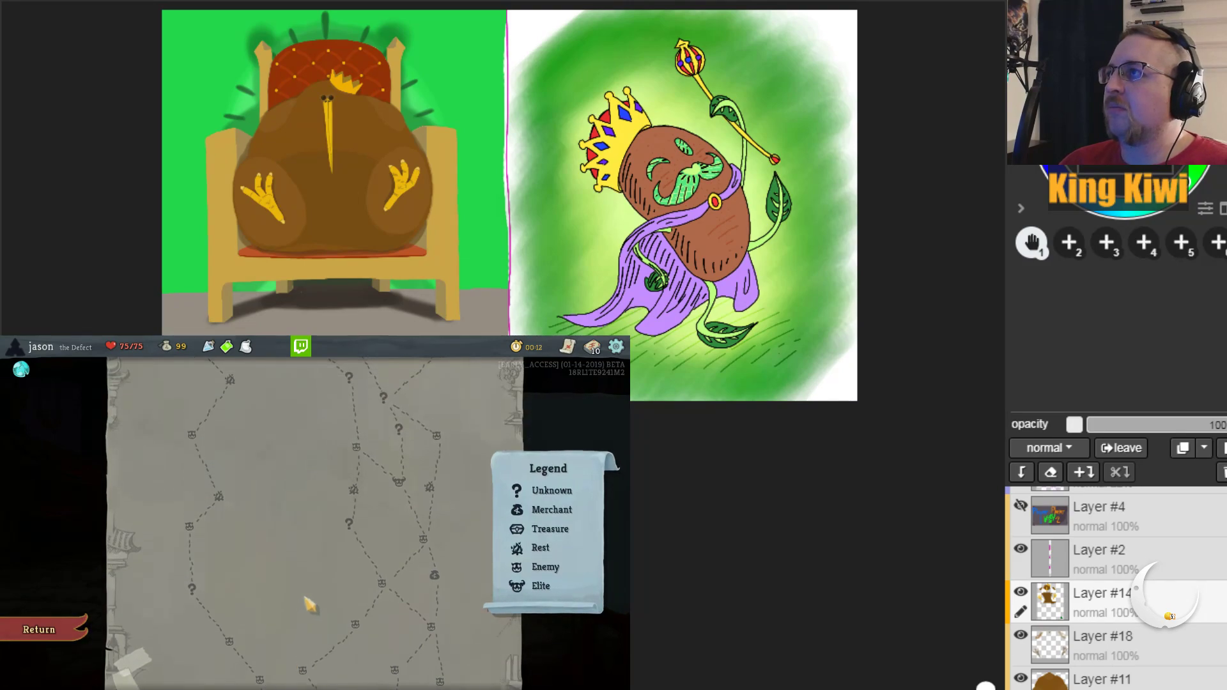
scroll(313, 604, "down", 3)
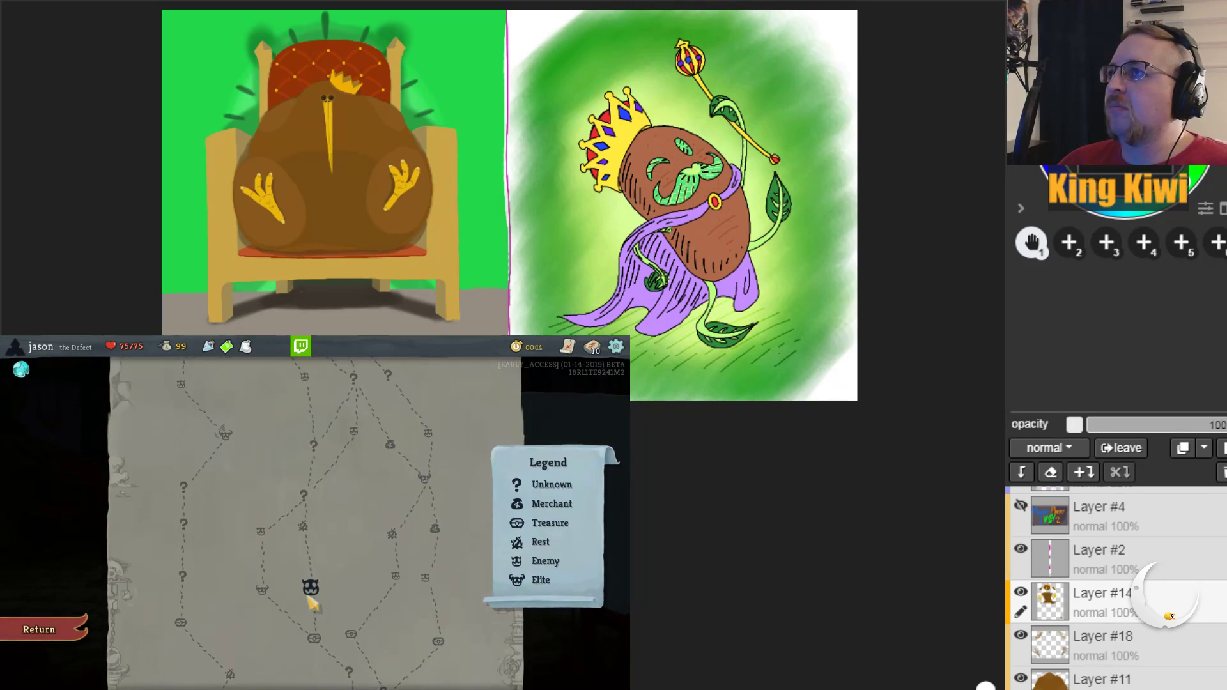
scroll(281, 613, "down", 2)
left_click(255, 609)
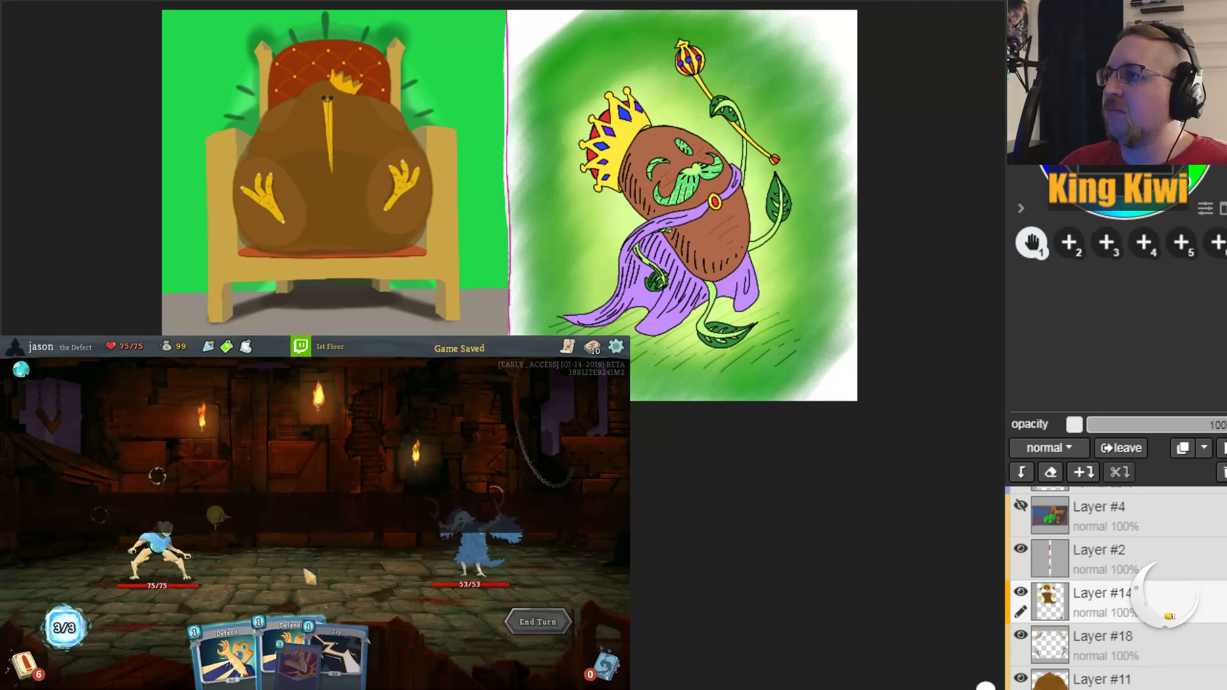
Step: Play Zap, Strike on the Cultist and Defend, and end the turn
left_click_drag(332, 633, 319, 518)
left_click(345, 640)
left_click(460, 543)
left_click_drag(383, 614, 396, 511)
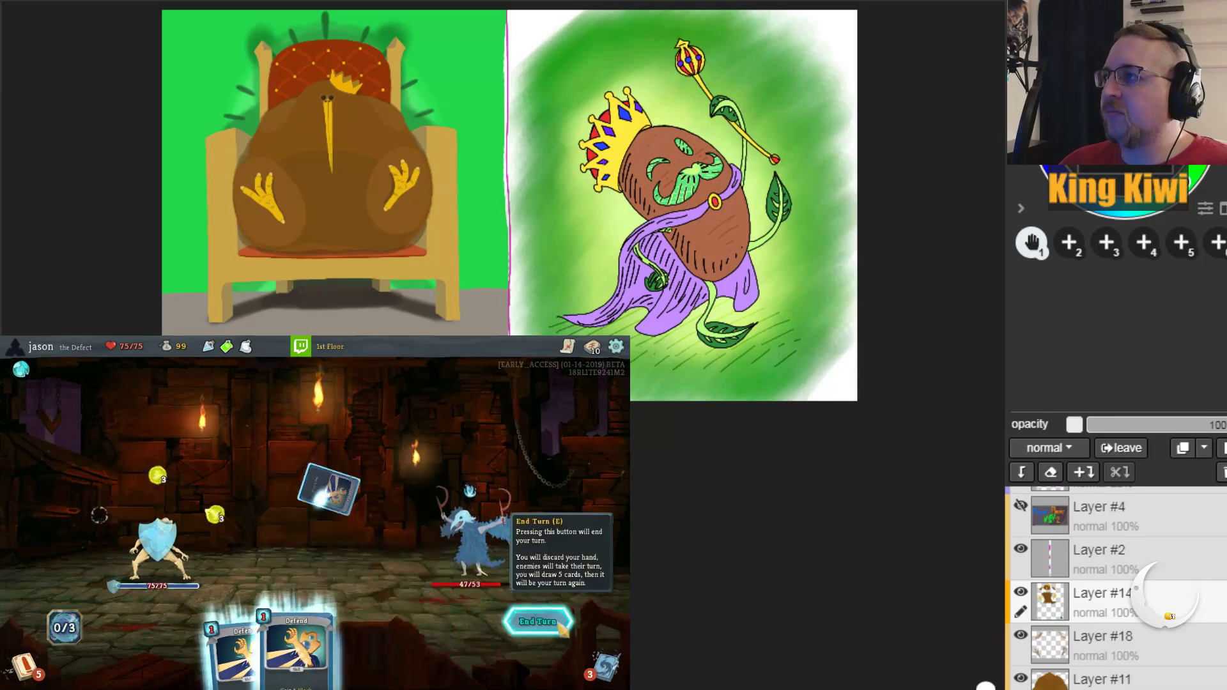
left_click(539, 610)
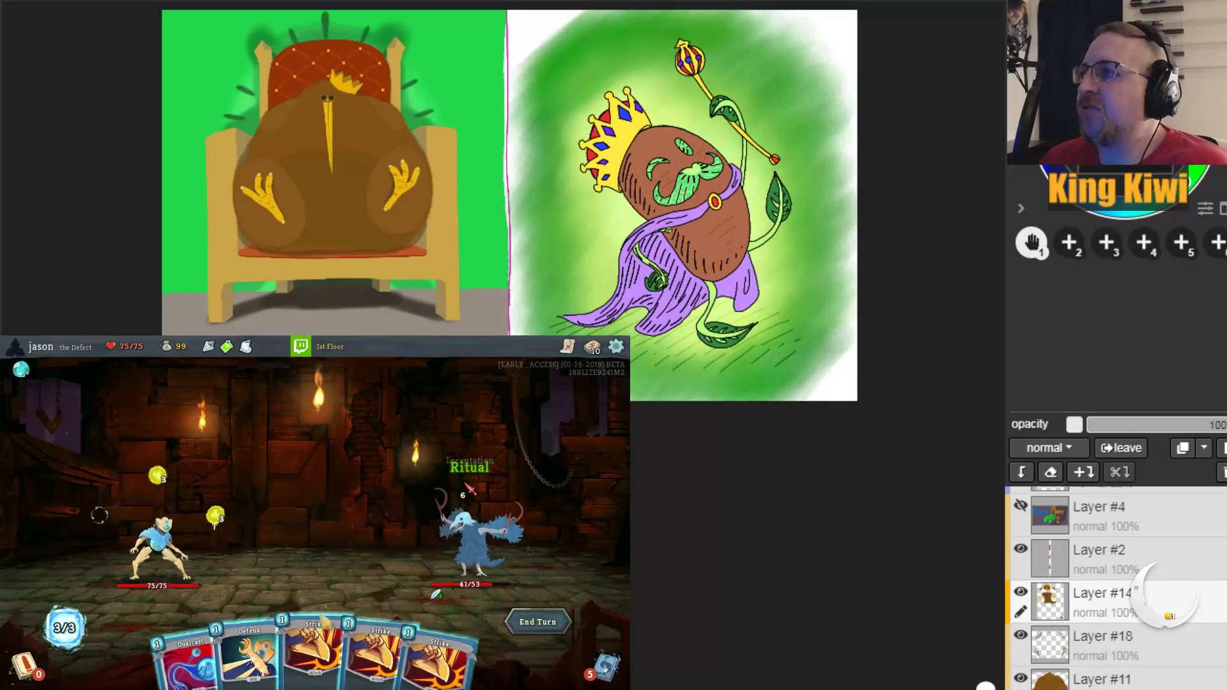
Step: Play Defend and two Strikes on the Cultist, and end the turn
left_click_drag(246, 613, 316, 508)
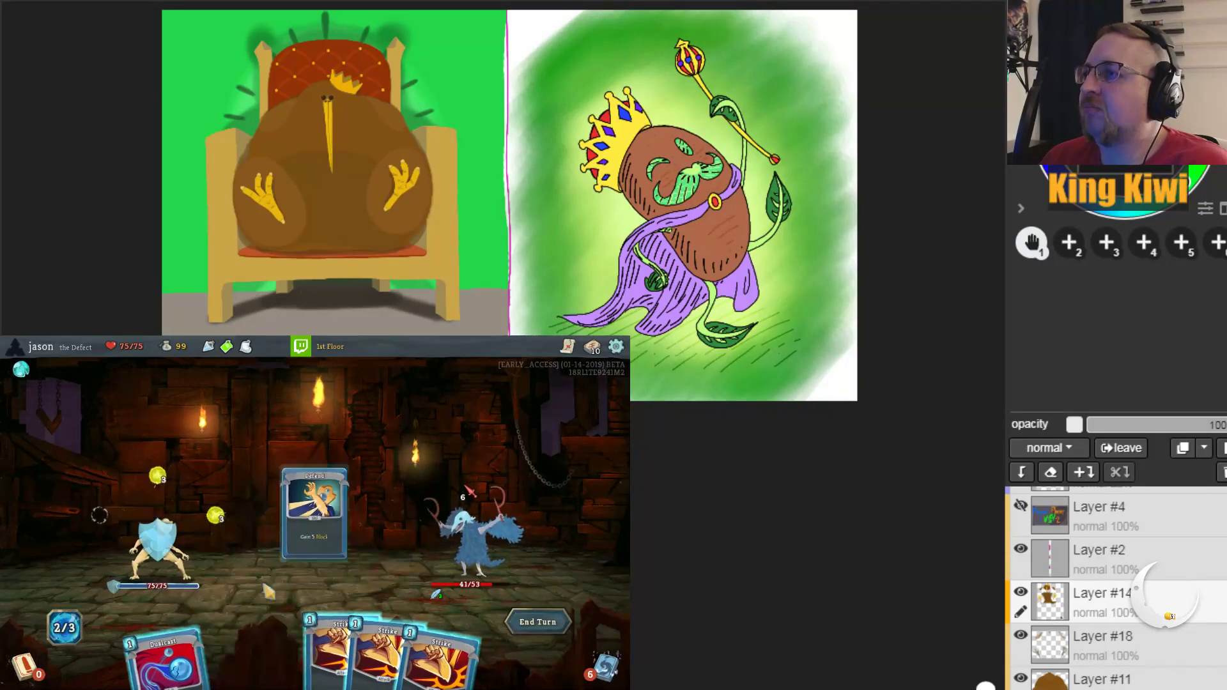
left_click(313, 633)
left_click(448, 537)
left_click(345, 639)
left_click(473, 543)
left_click(537, 621)
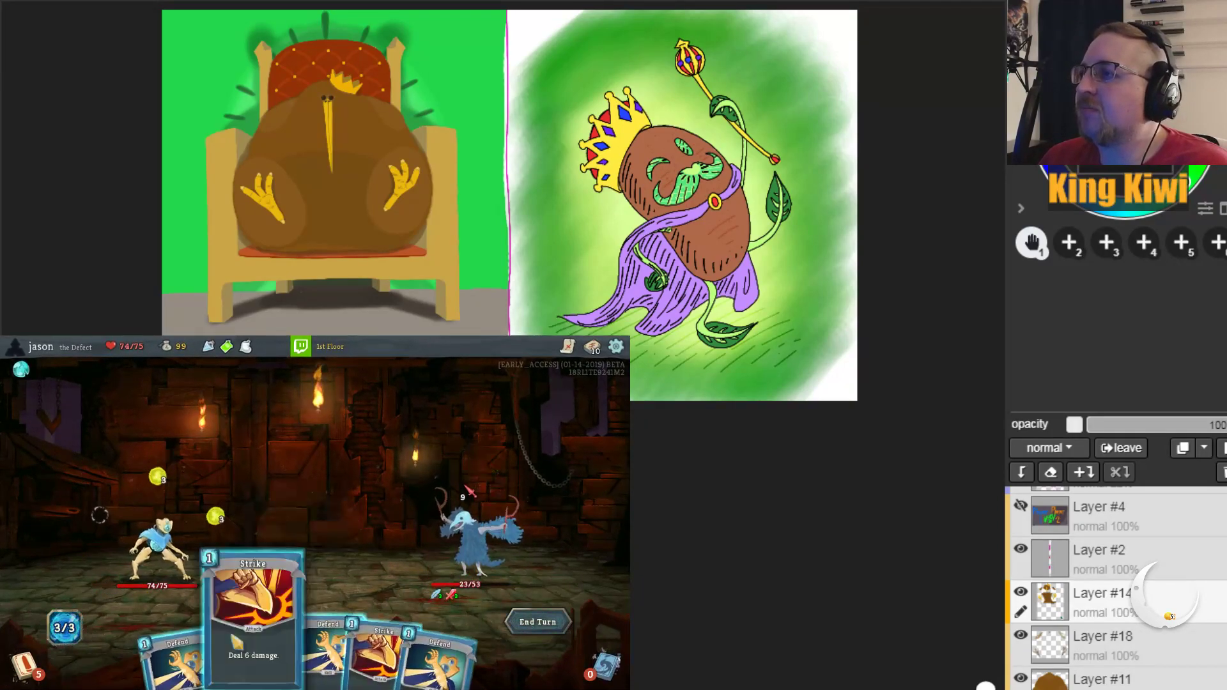
Step: Play two Defends and one Strike on the Cultist, and end the turn
left_click_drag(441, 646, 415, 553)
left_click_drag(320, 642, 364, 562)
left_click_drag(358, 639, 476, 531)
left_click(537, 622)
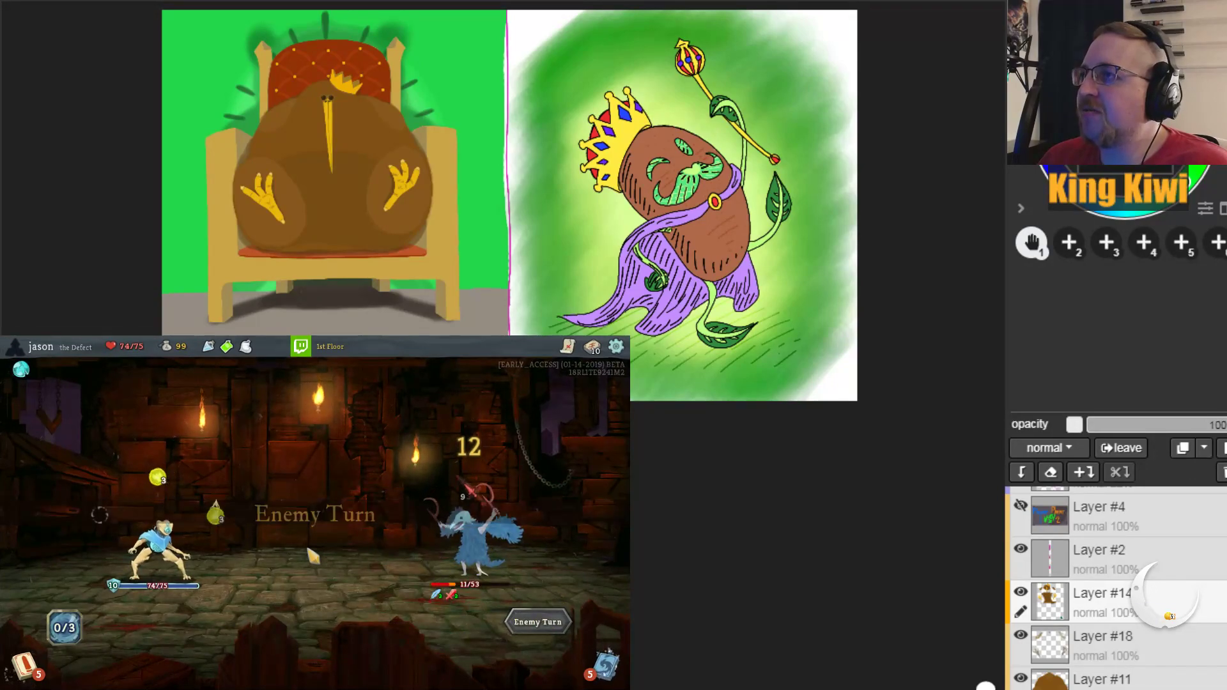
Step: Channel a third Lightning orb with Zap and finish off the Cultist with two Strikes
left_click_drag(391, 651, 343, 520)
left_click_drag(274, 646, 476, 537)
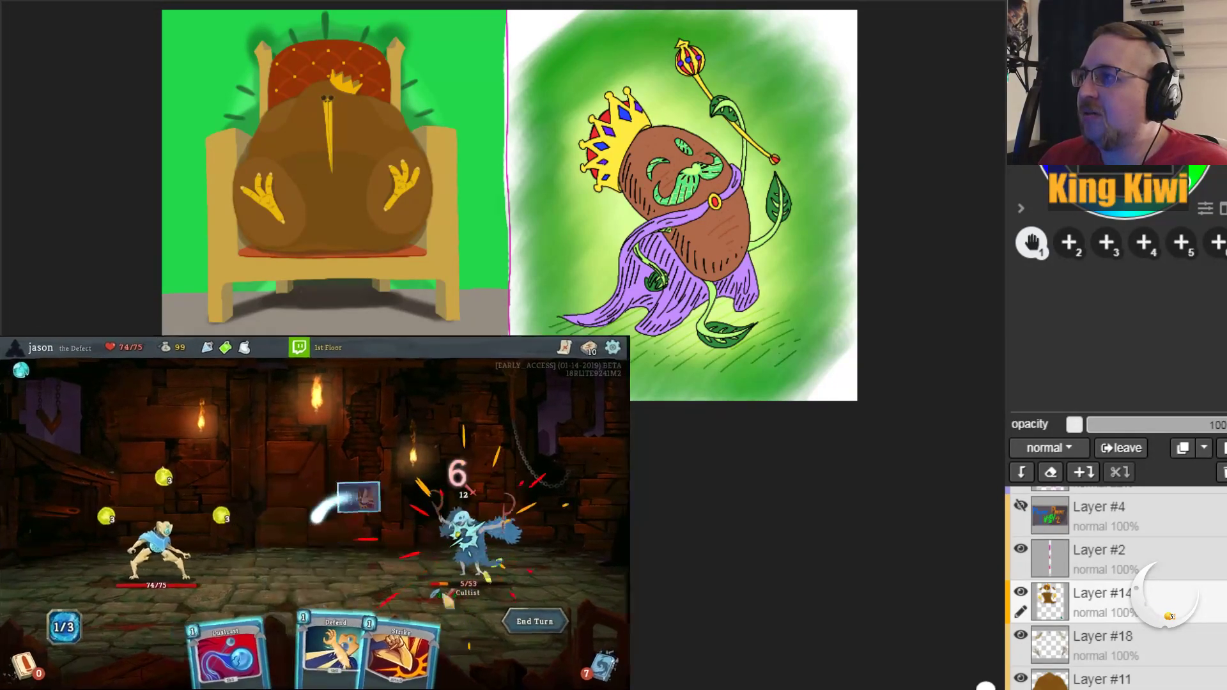
left_click_drag(413, 649, 477, 540)
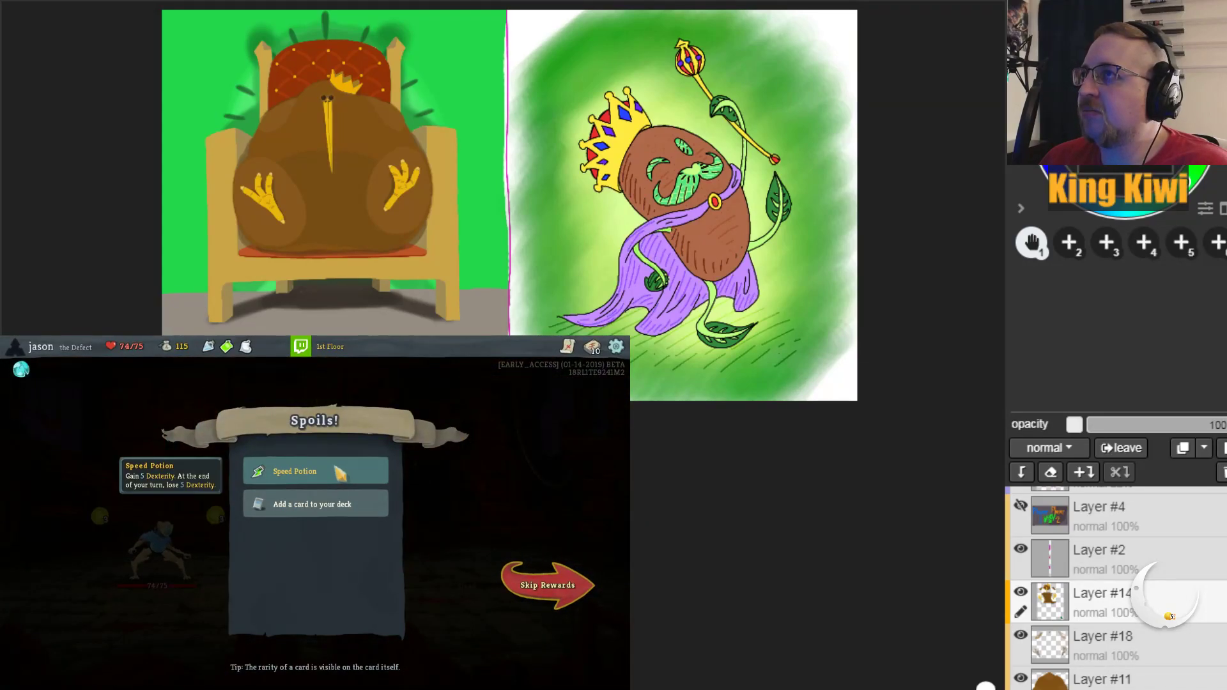
Step: Skip the card reward from the Cultist fight and move on to the second floor
left_click(318, 505)
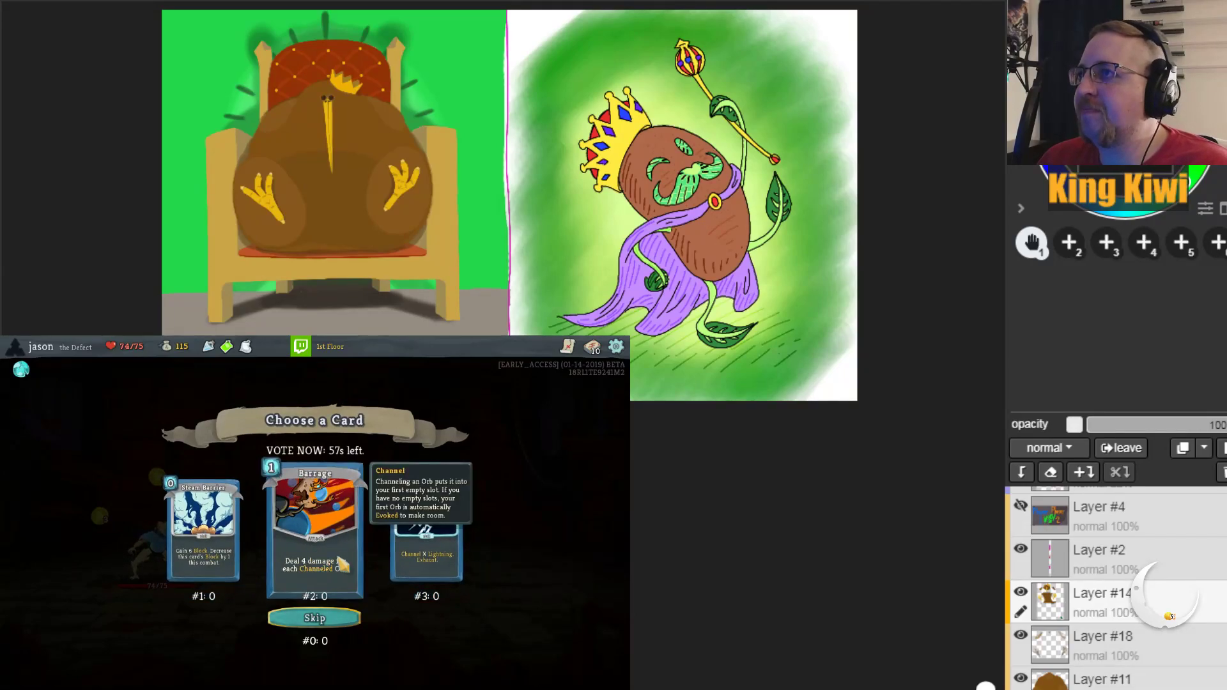
left_click(337, 620)
key("m")
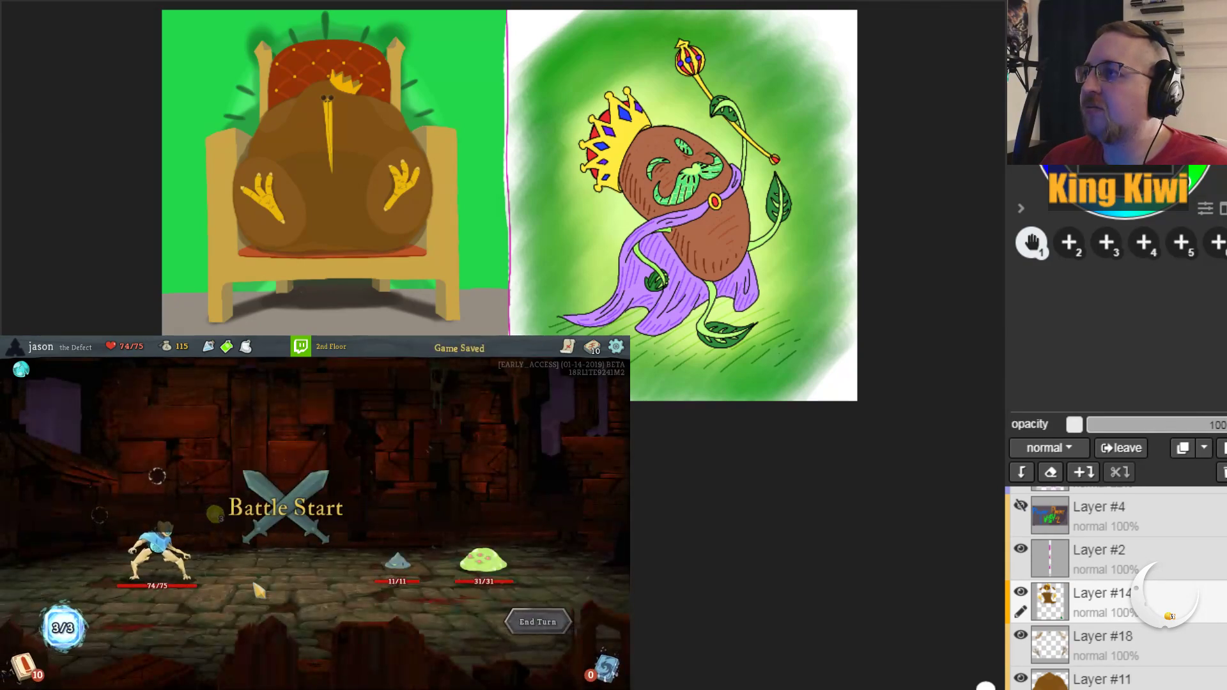
Step: Play two Strikes on the small blue slime and one on the green slime, and end the turn
left_click_drag(377, 646, 397, 561)
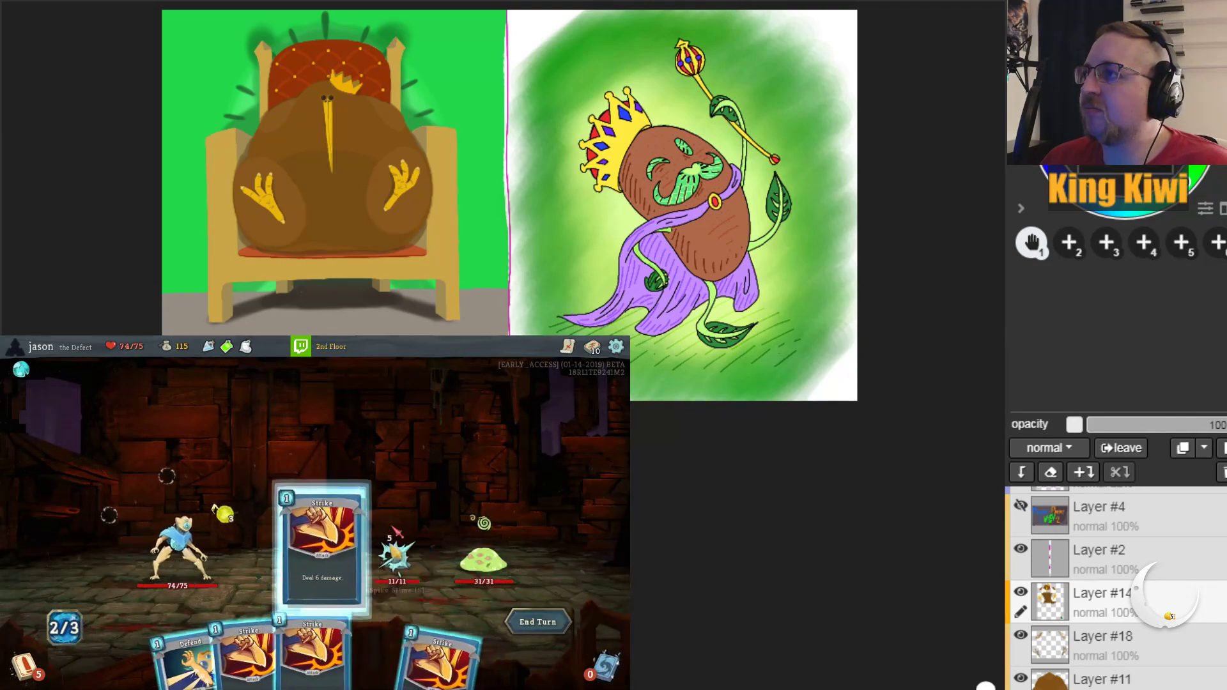
left_click_drag(409, 646, 397, 561)
left_click_drag(345, 646, 484, 559)
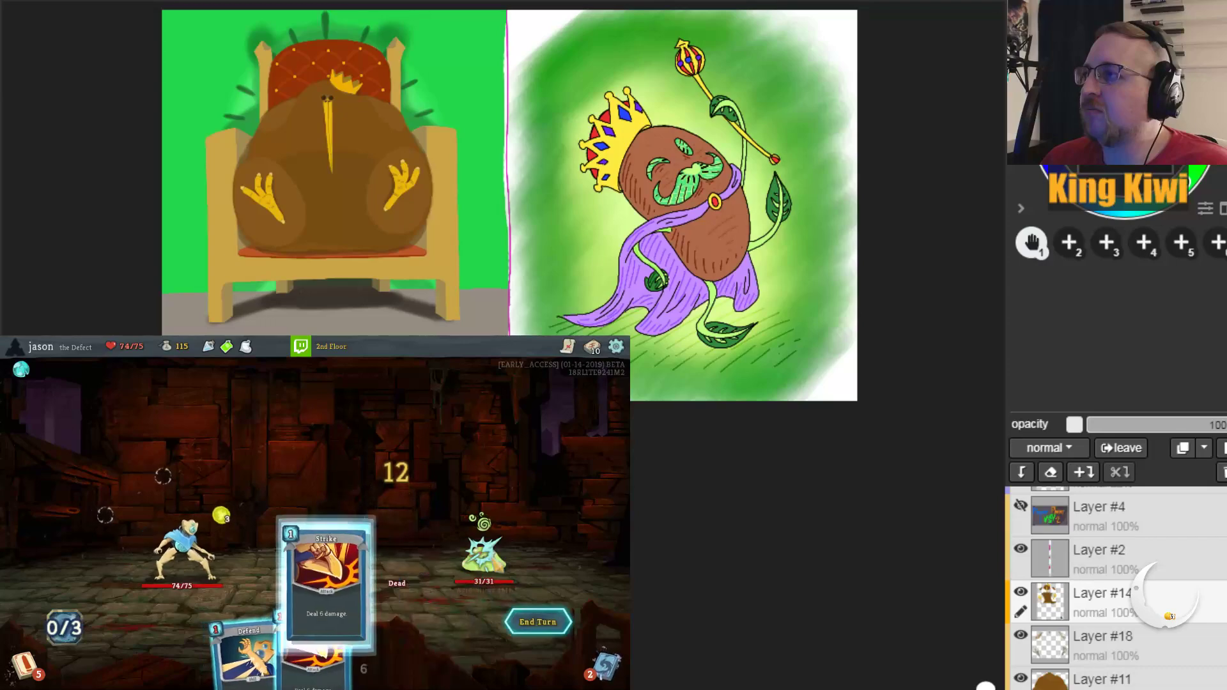
left_click(551, 625)
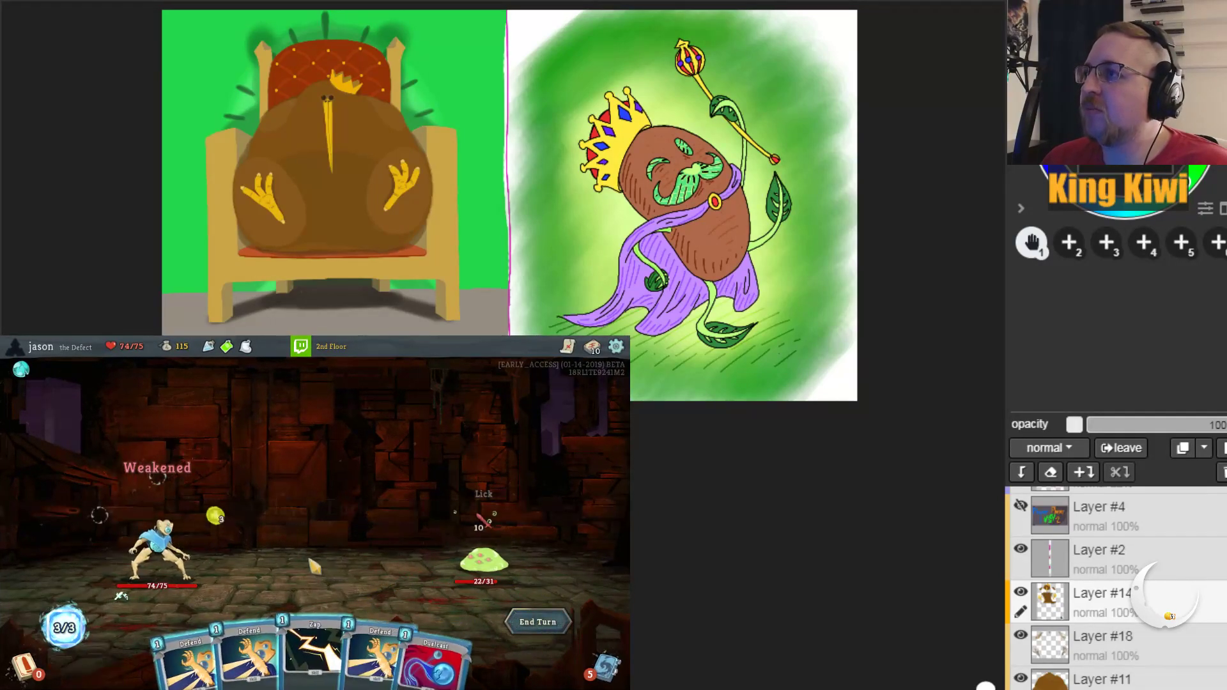
Step: Play Zap and two Defends against the green slime, and end the turn
left_click_drag(316, 639, 319, 512)
left_click_drag(319, 646, 319, 512)
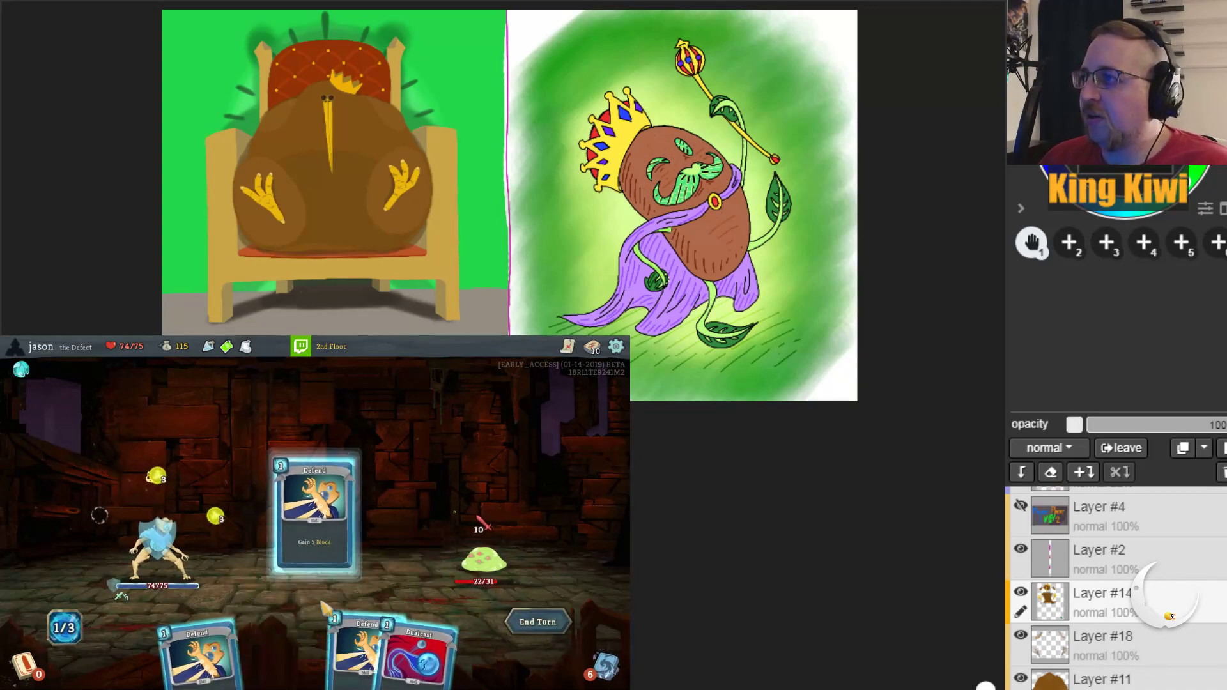
left_click_drag(306, 639, 320, 499)
left_click(538, 622)
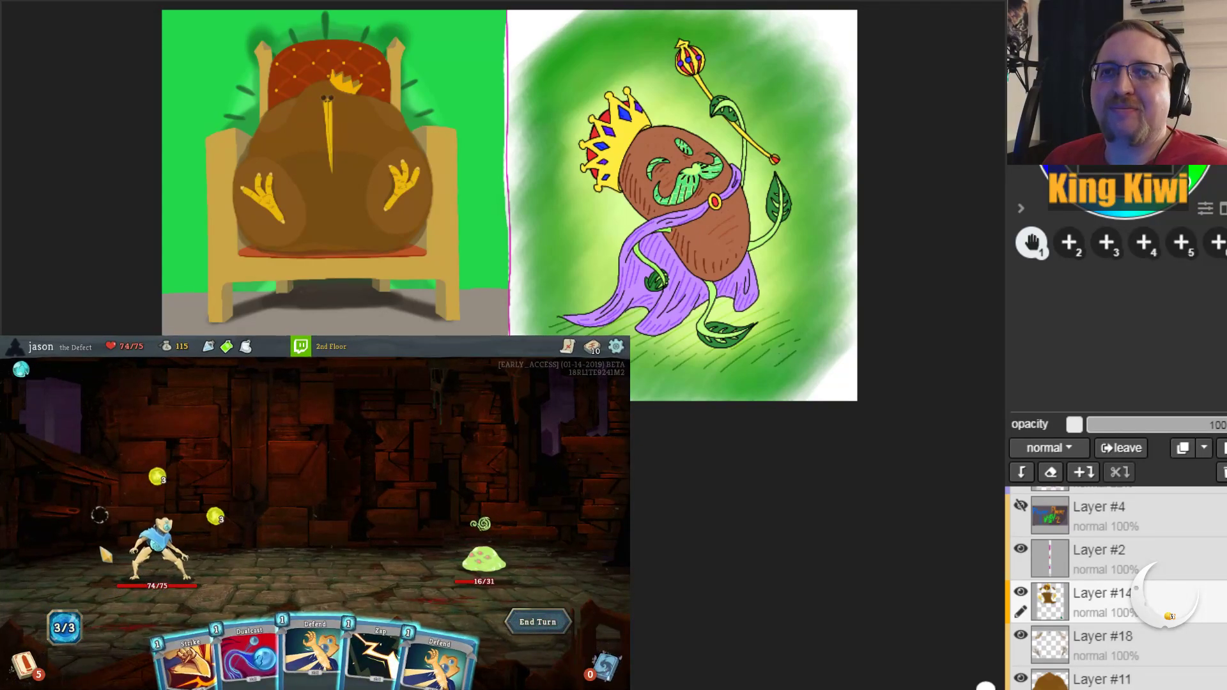
Step: Finish off the green slime with Zap, a Strike and Dualcast
left_click_drag(382, 646, 377, 498)
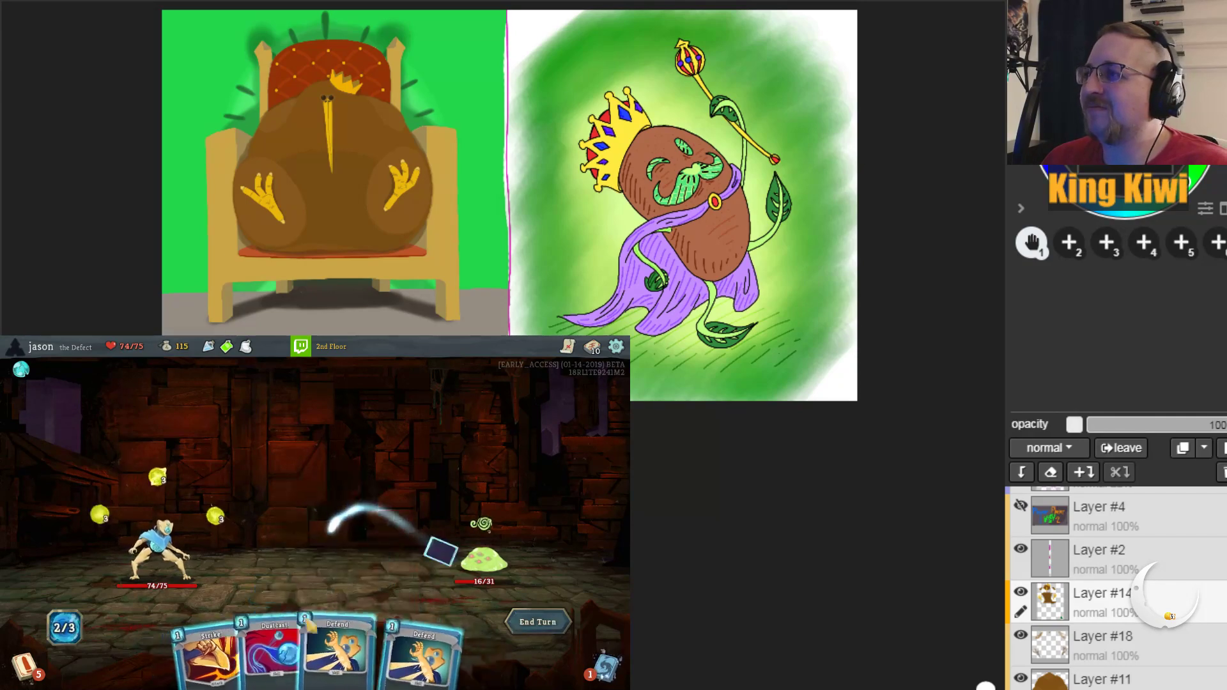
left_click_drag(208, 652, 480, 557)
left_click_drag(263, 665, 313, 505)
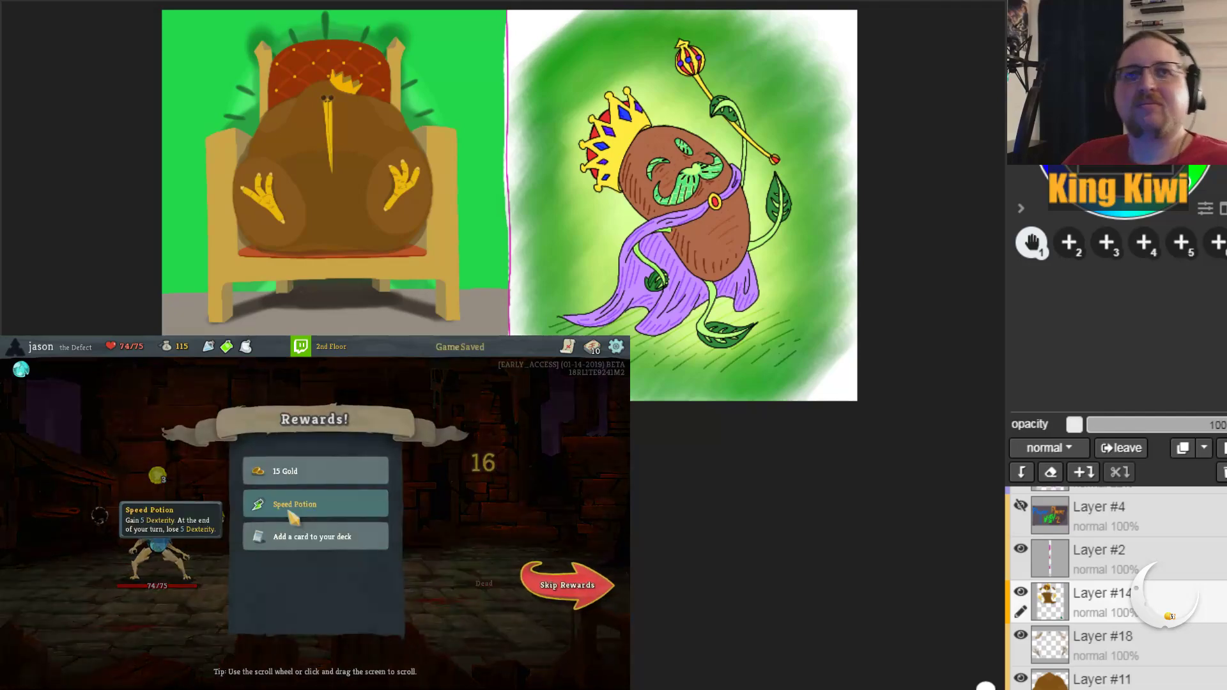
Step: Take the 15 Gold and the Leap card, leave the Speed Potion, and proceed to the third floor
left_click(317, 476)
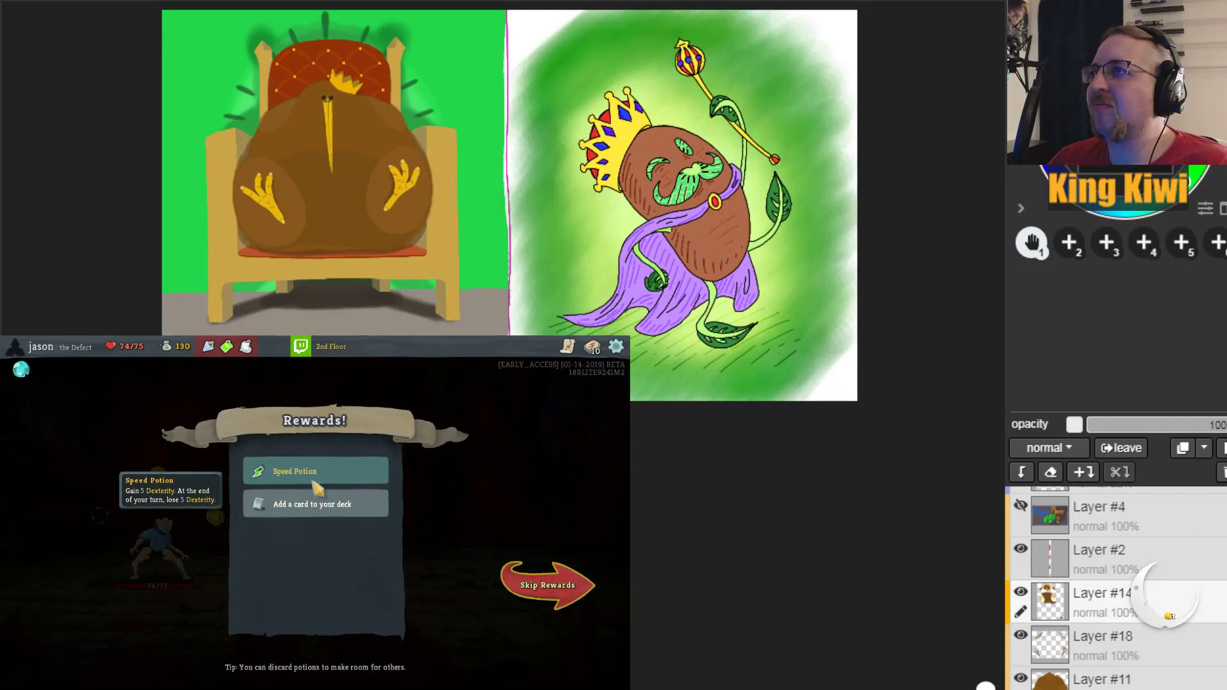
left_click(306, 505)
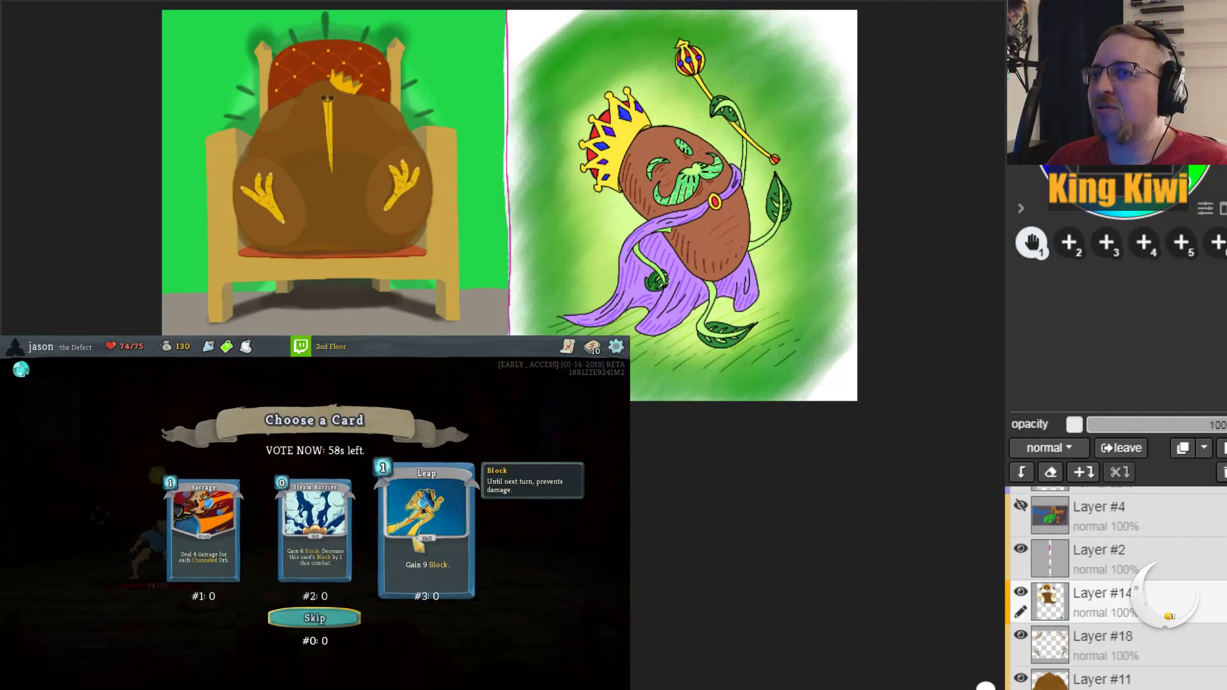
left_click(411, 548)
left_click(516, 573)
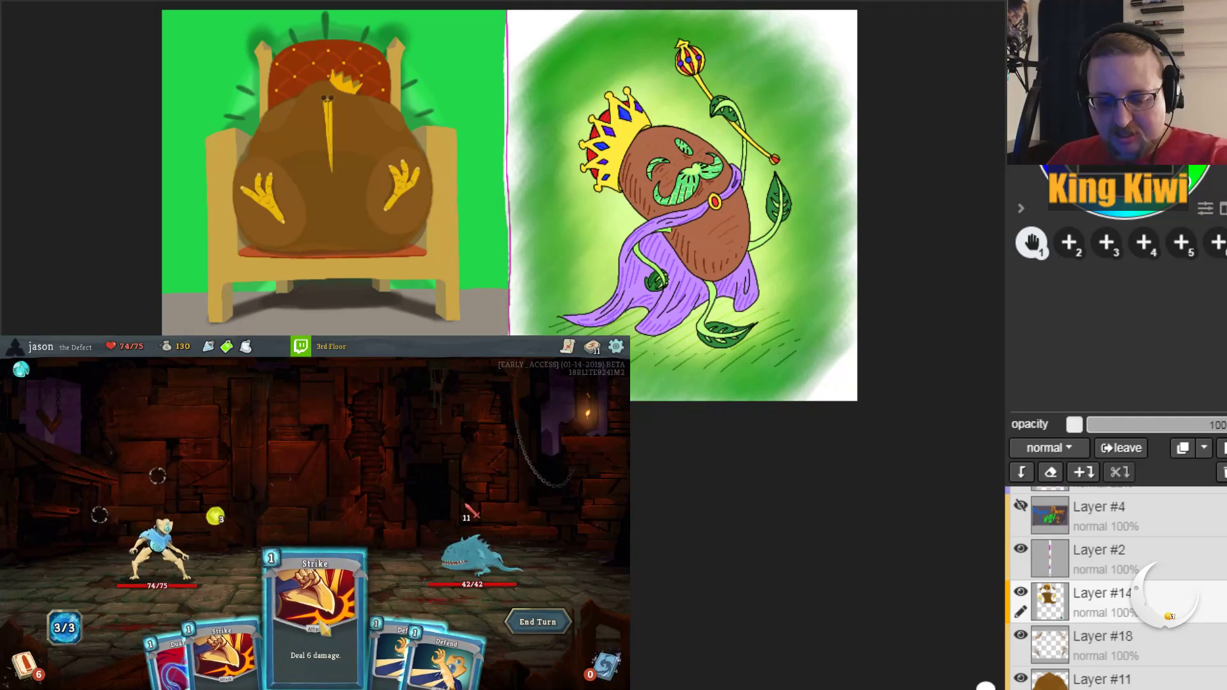
Step: Play two Defends and a Strike on the blue worm, and end the turn
key("4")
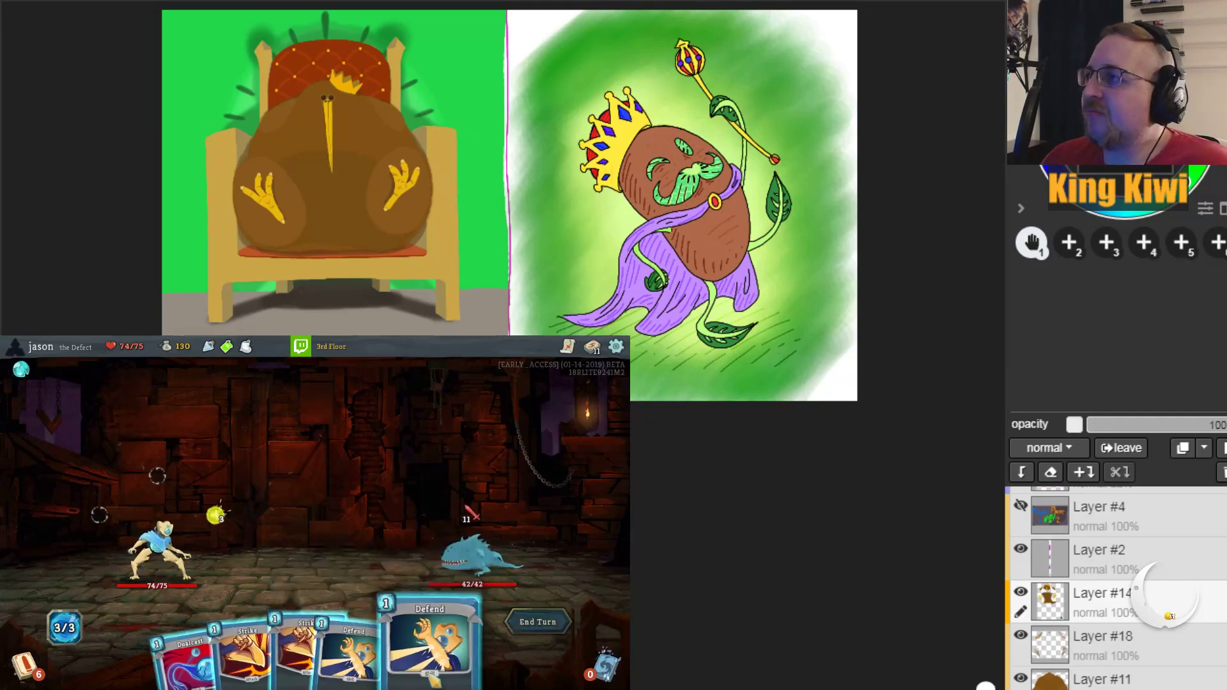
key("4")
left_click(489, 606)
left_click(536, 623)
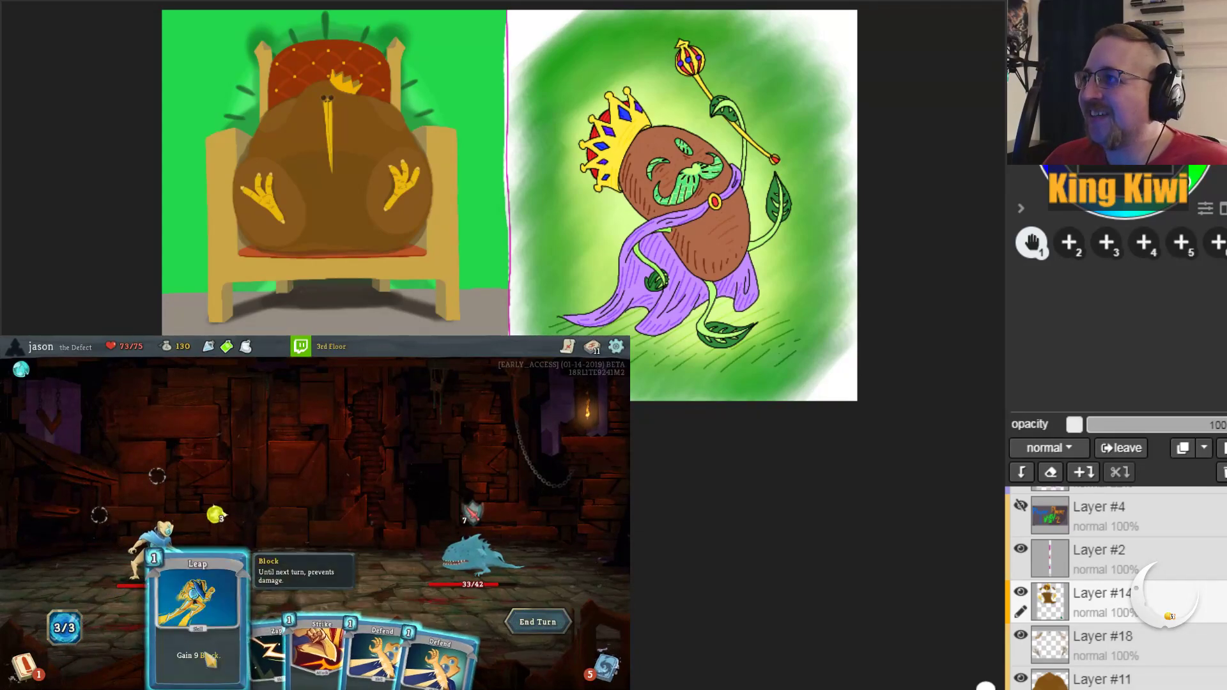
Step: Play Leap, Zap and a Strike on the blue worm, and end the turn
left_click_drag(241, 651, 319, 486)
left_click_drag(291, 646, 479, 549)
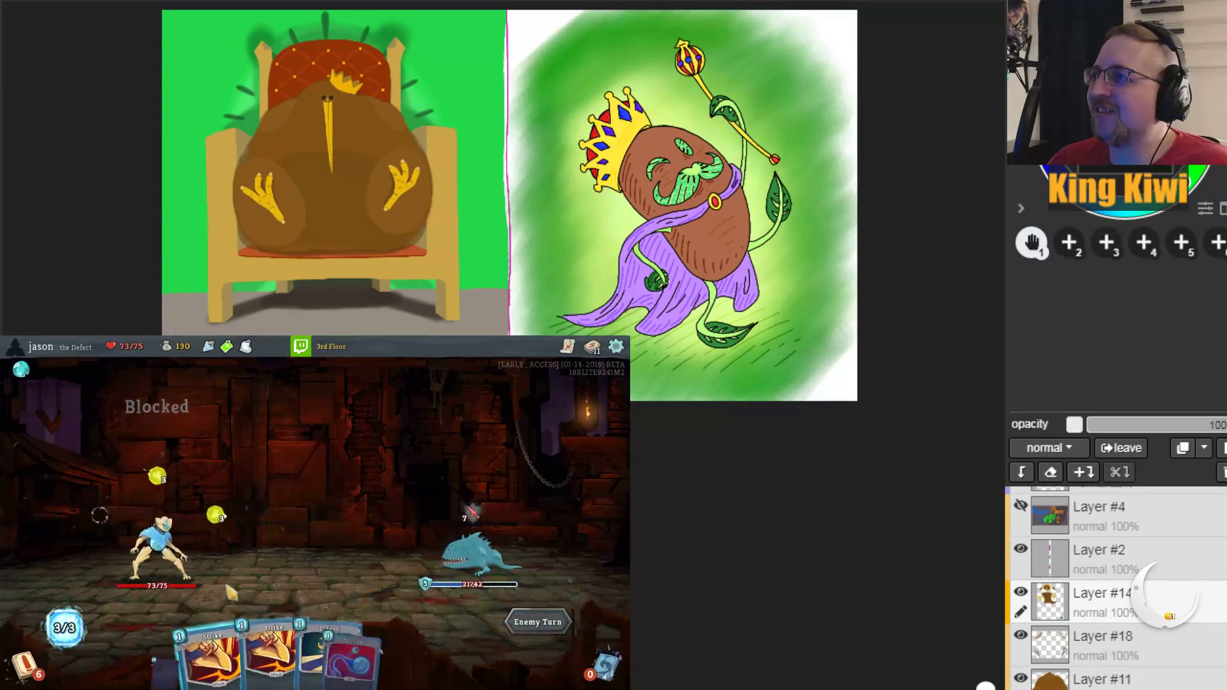
Step: Play two Defends and a Strike on the worm with Dualcast kept unused, and end the turn
left_click(310, 655)
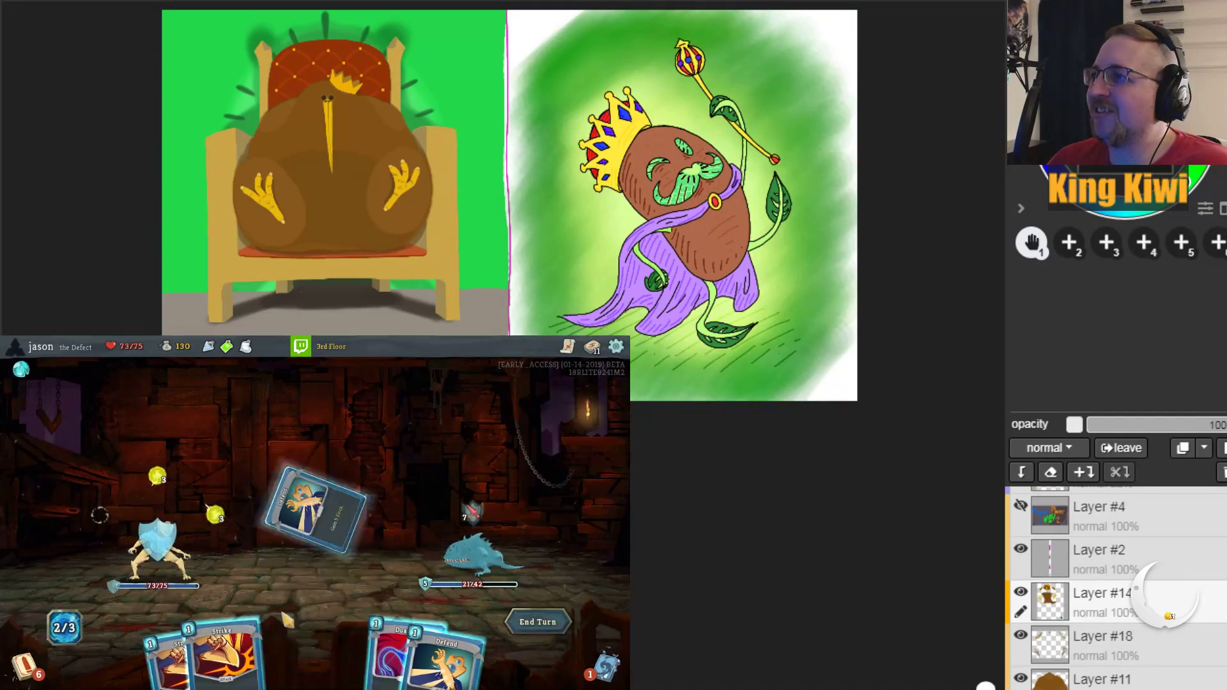
left_click(409, 640)
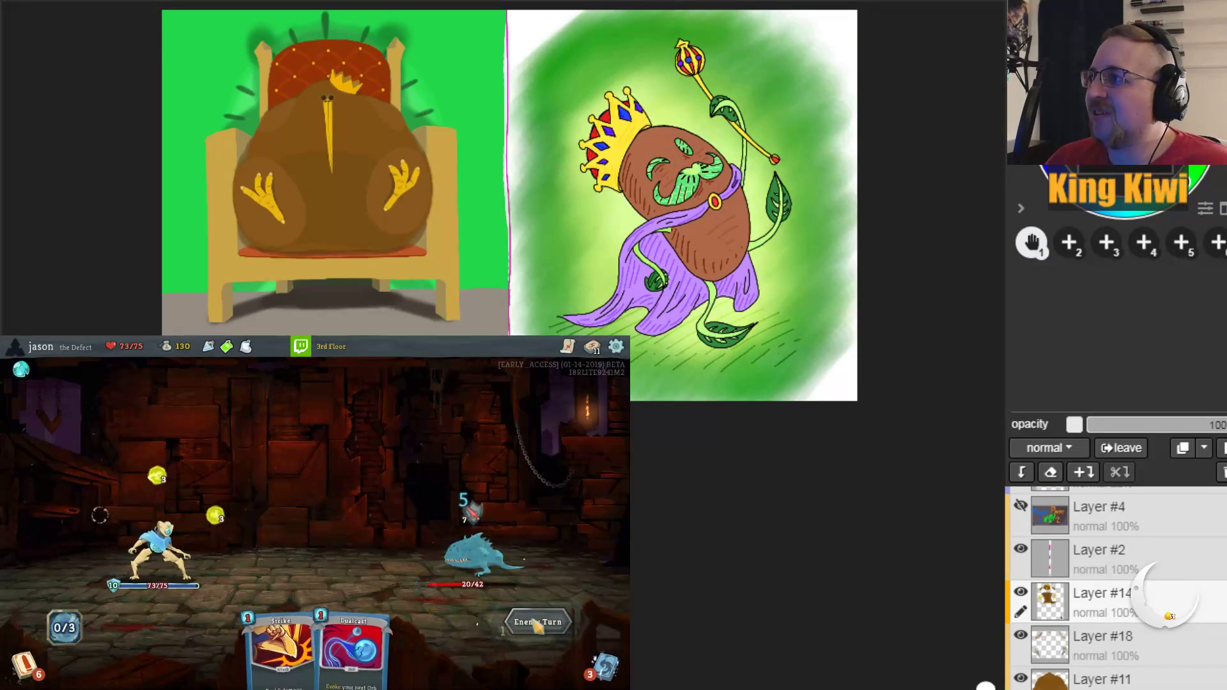
key("e")
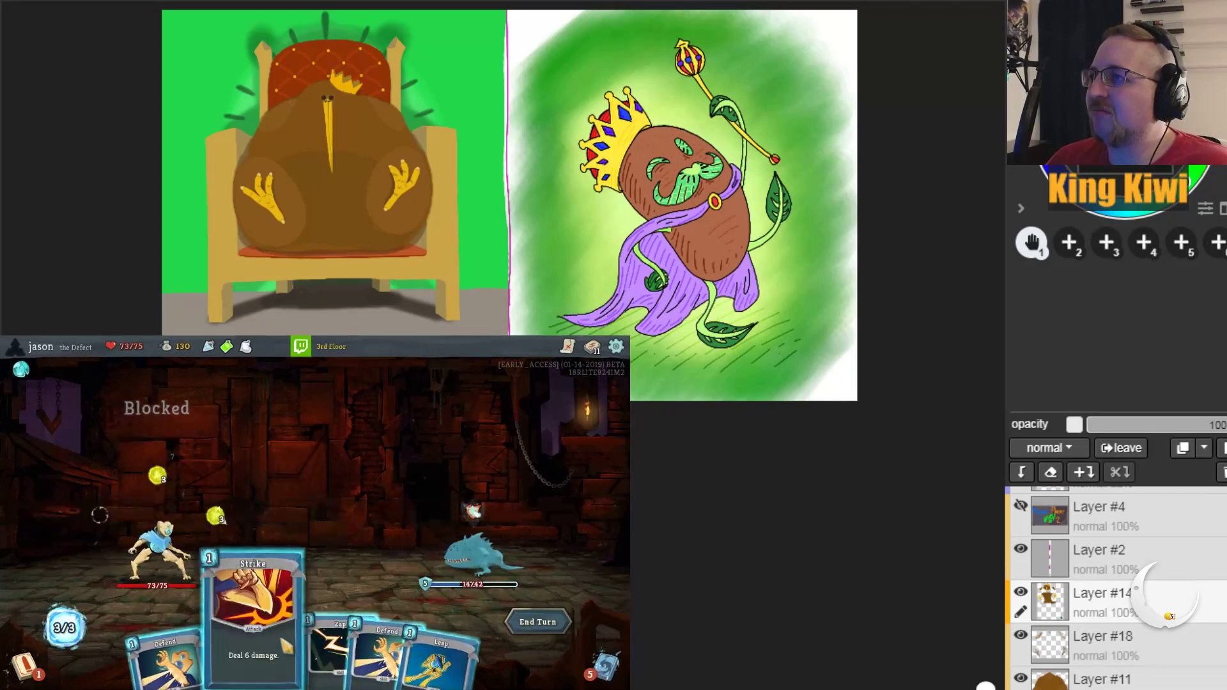
Step: Play Zap and Leap, attack the blue worm with a Strike, and end the turn
left_click_drag(406, 614, 345, 492)
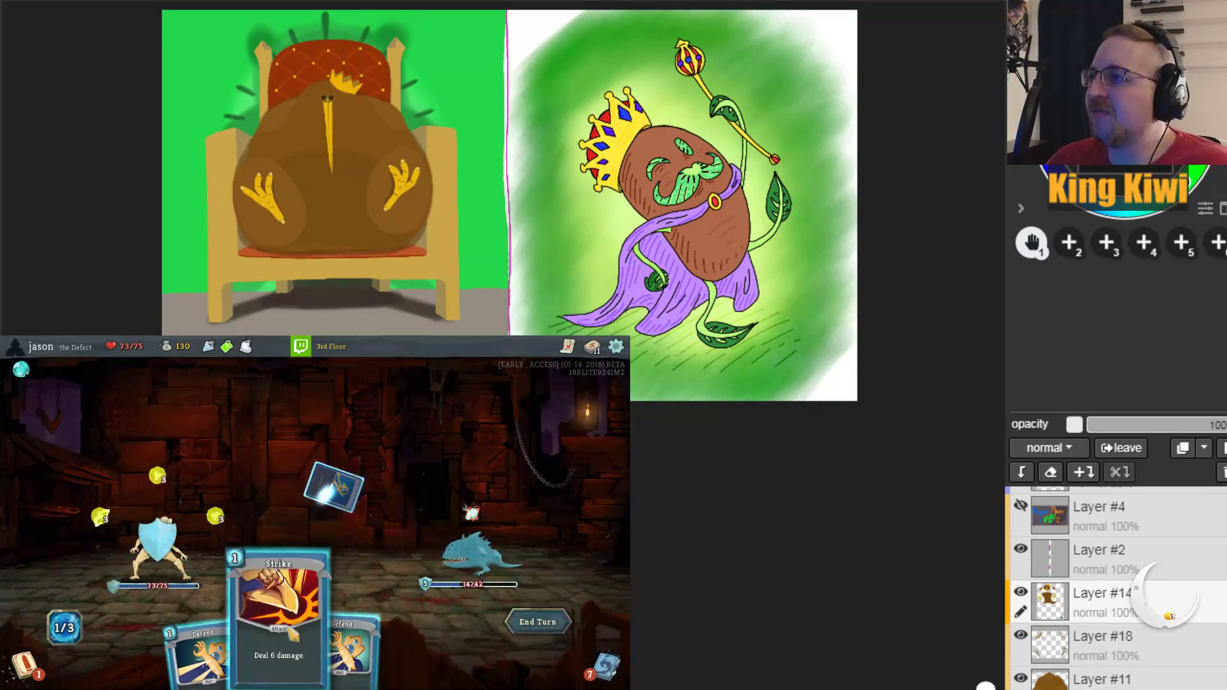
left_click_drag(327, 614, 479, 550)
left_click(537, 622)
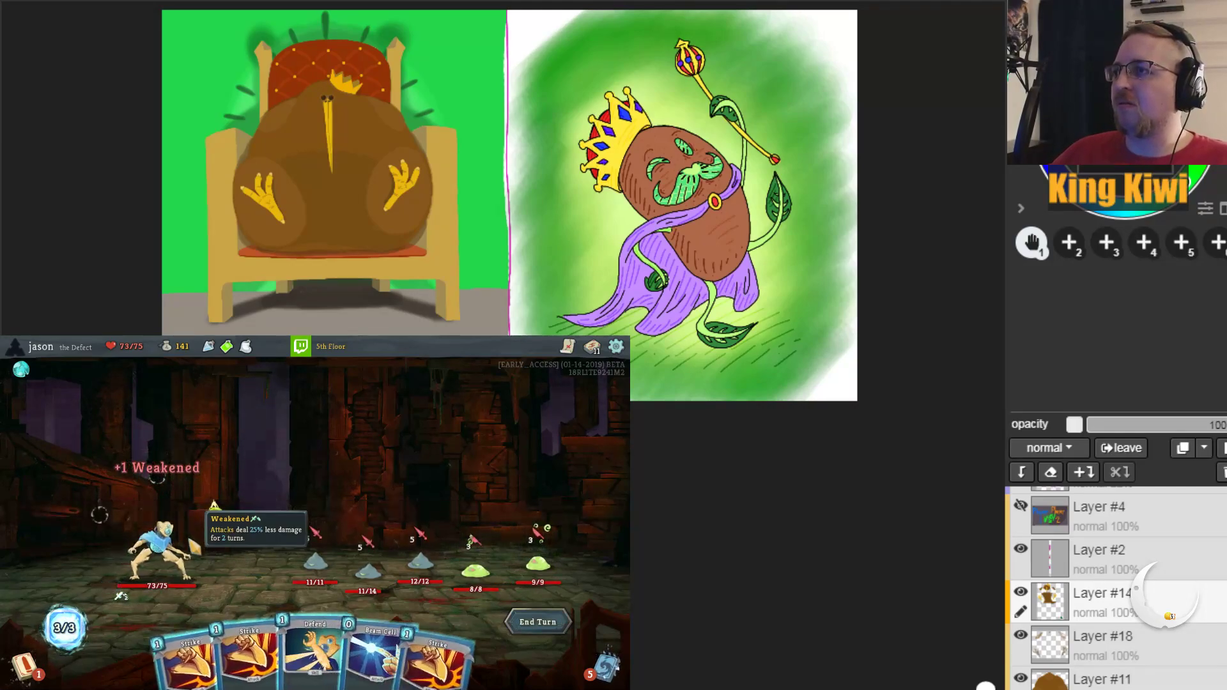
Step: Attack the leftmost slime with Beam Cell and Strikes, gain block from a Defend and the first potion, and end the turn
left_click_drag(380, 646, 311, 537)
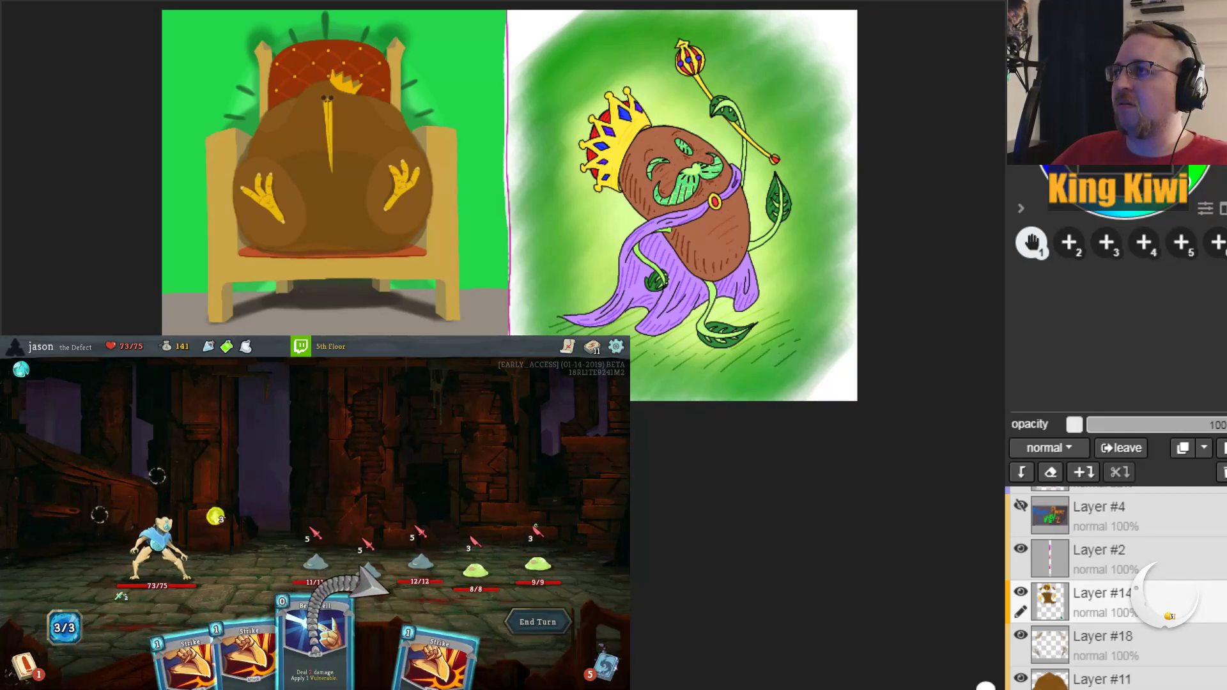
left_click(335, 554)
left_click_drag(348, 652, 313, 499)
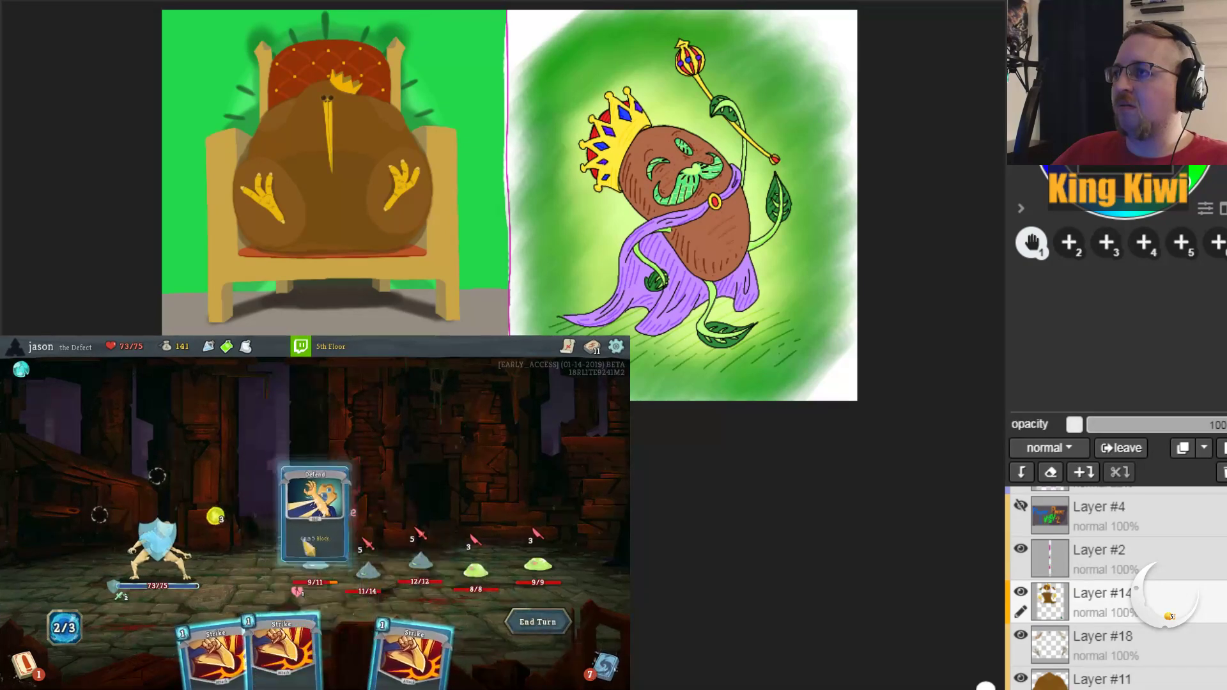
mouse_move(264, 646)
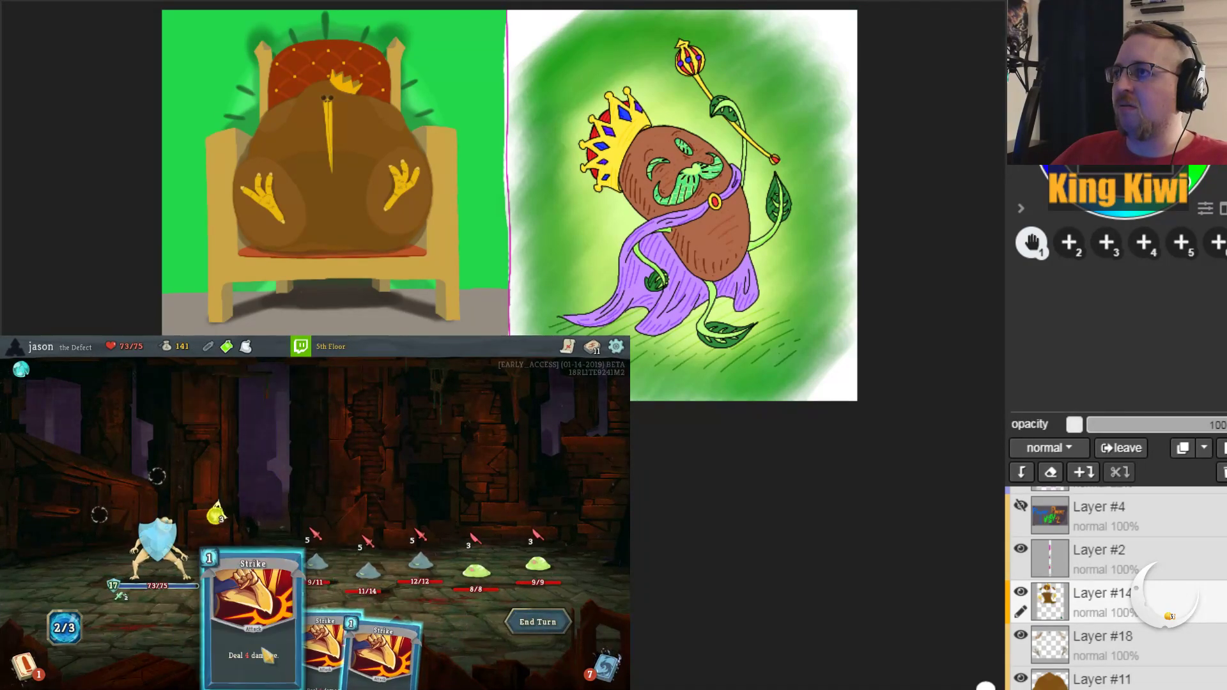
left_click_drag(337, 574, 358, 566)
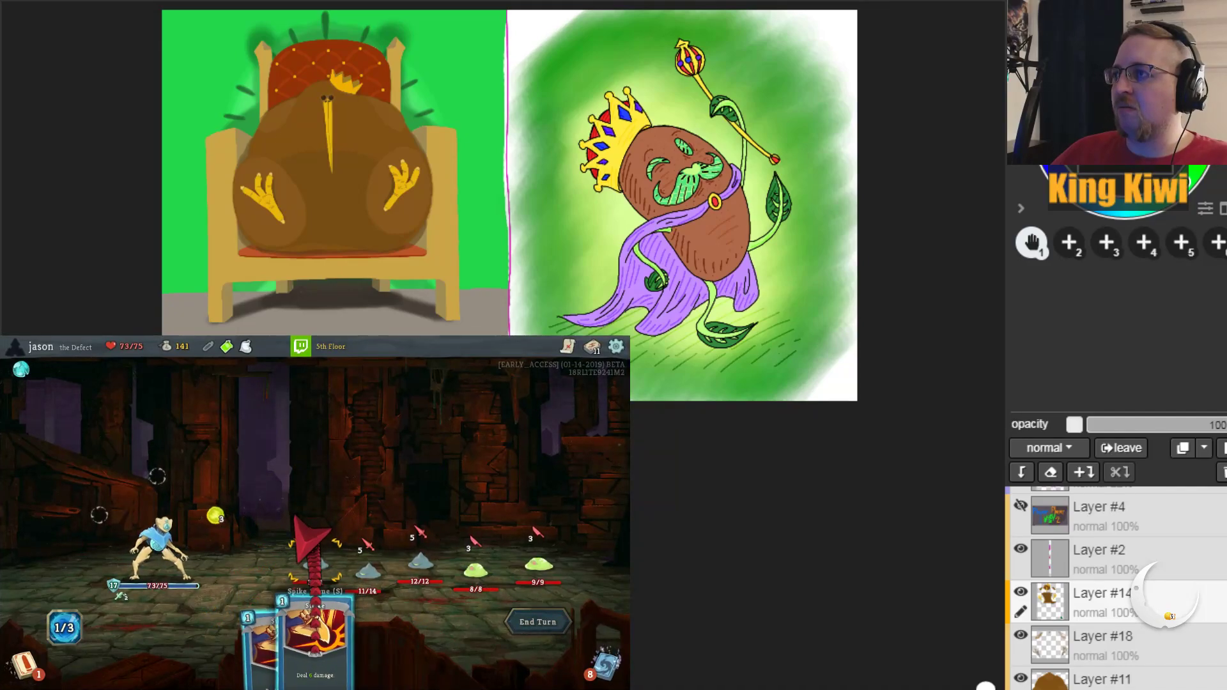
left_click_drag(313, 551, 313, 551)
left_click(537, 622)
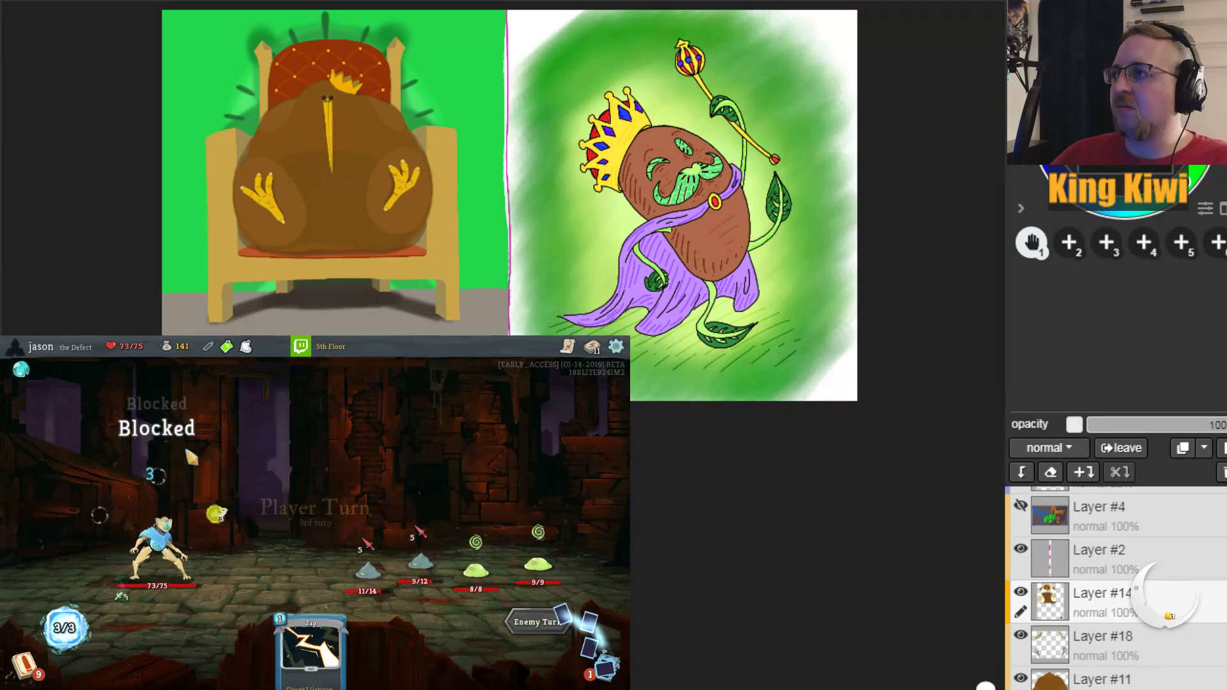
Step: Play Zap and two Defends against the four remaining slimes, and end the turn
left_click_drag(199, 648, 188, 557)
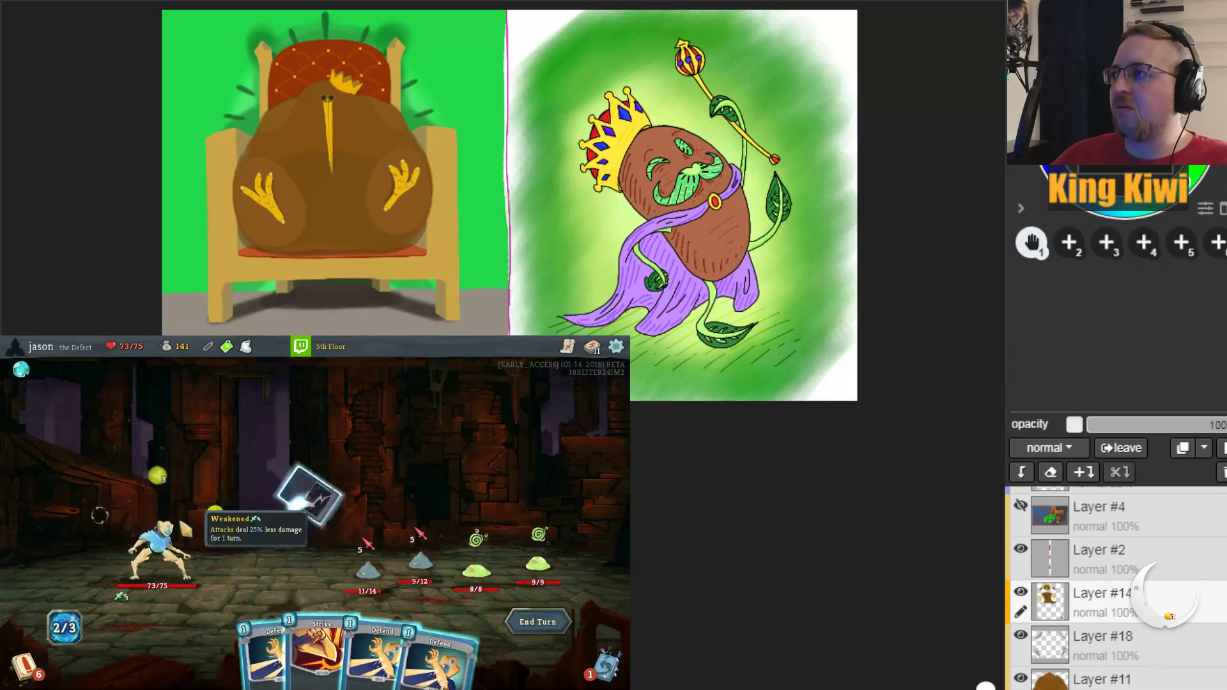
left_click_drag(352, 648, 355, 563)
left_click_drag(377, 642, 324, 521)
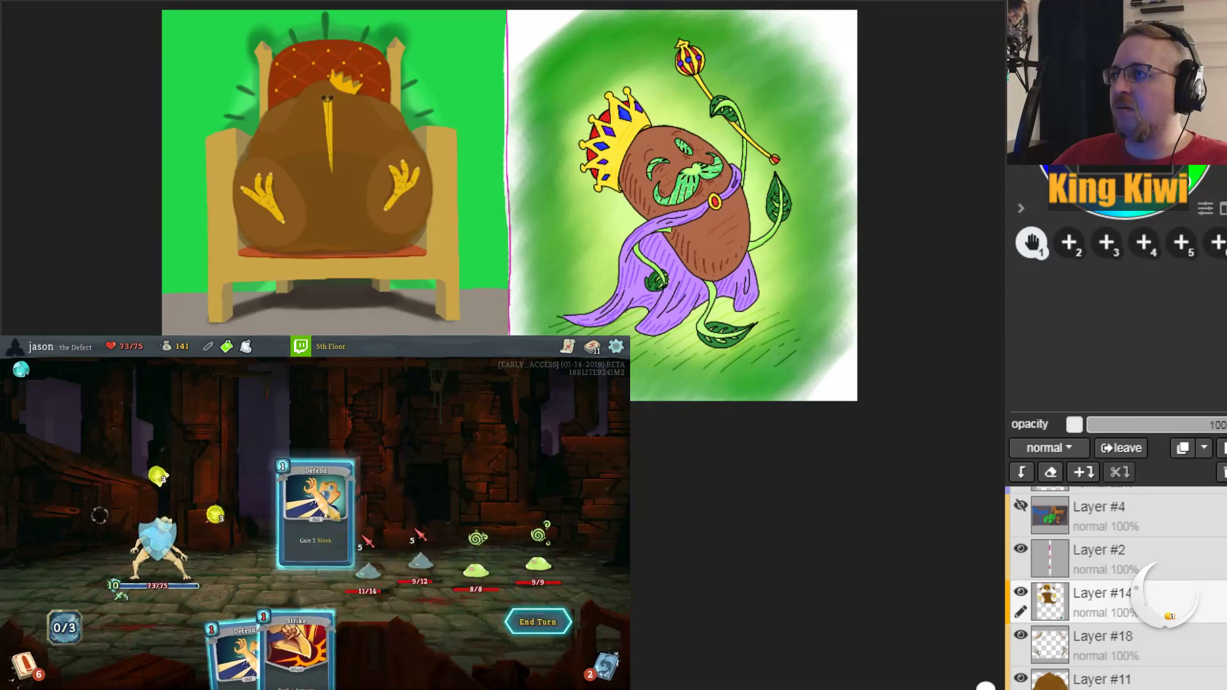
left_click(523, 625)
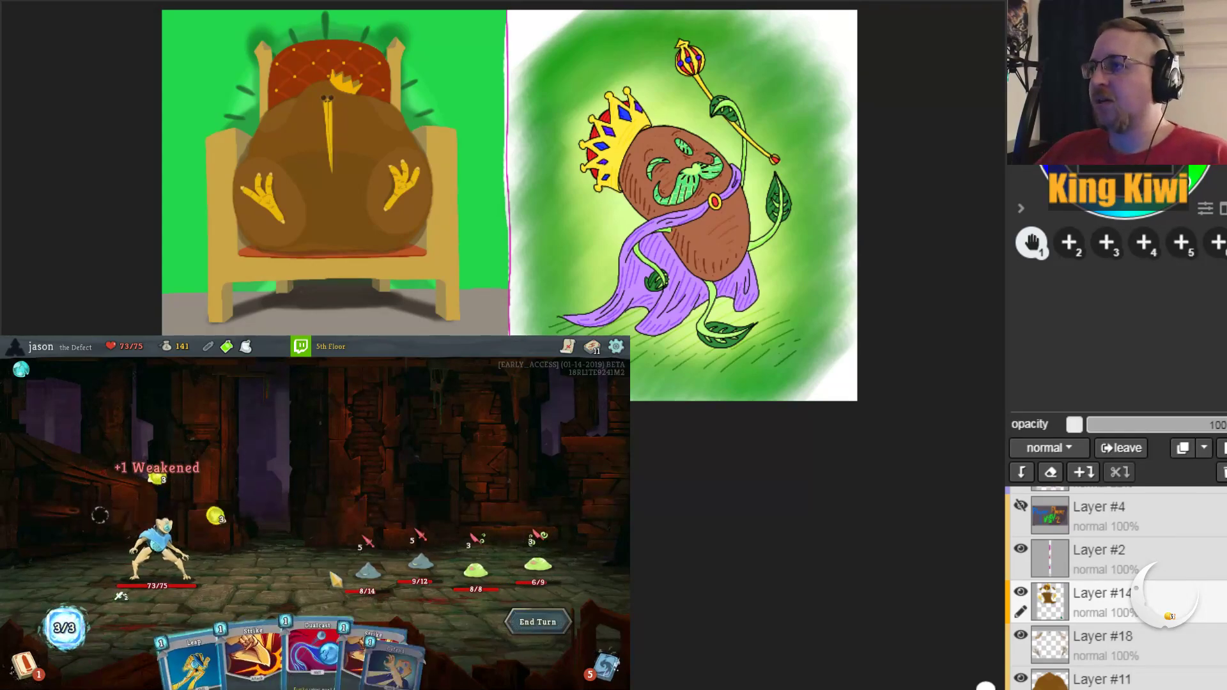
Step: Play a Strike on the nearest spike slime plus Leap and a Defend, and end the turn
left_click(384, 645)
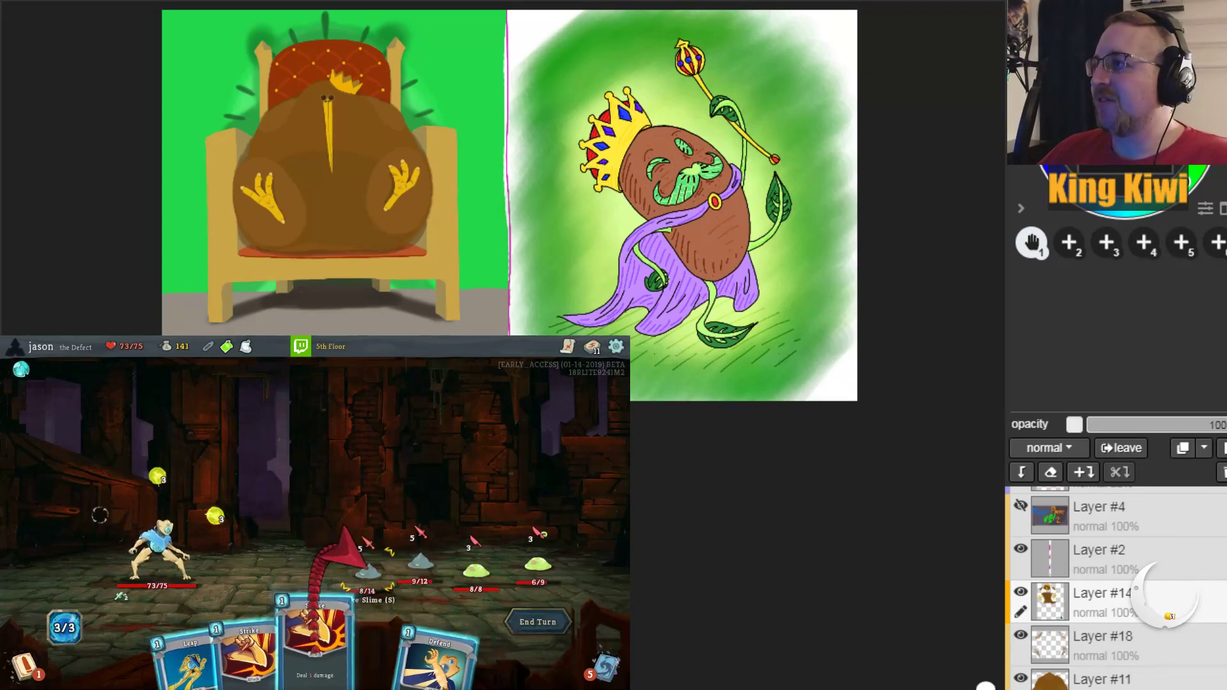
left_click(348, 555)
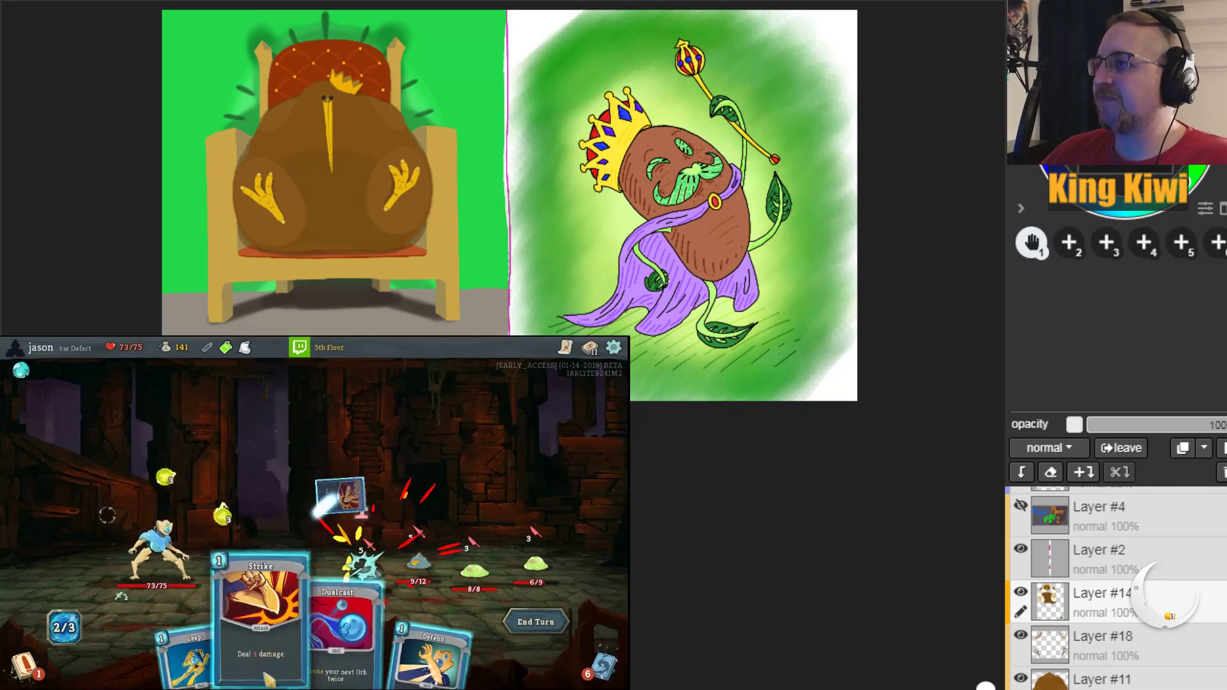
left_click(192, 652)
left_click(415, 652)
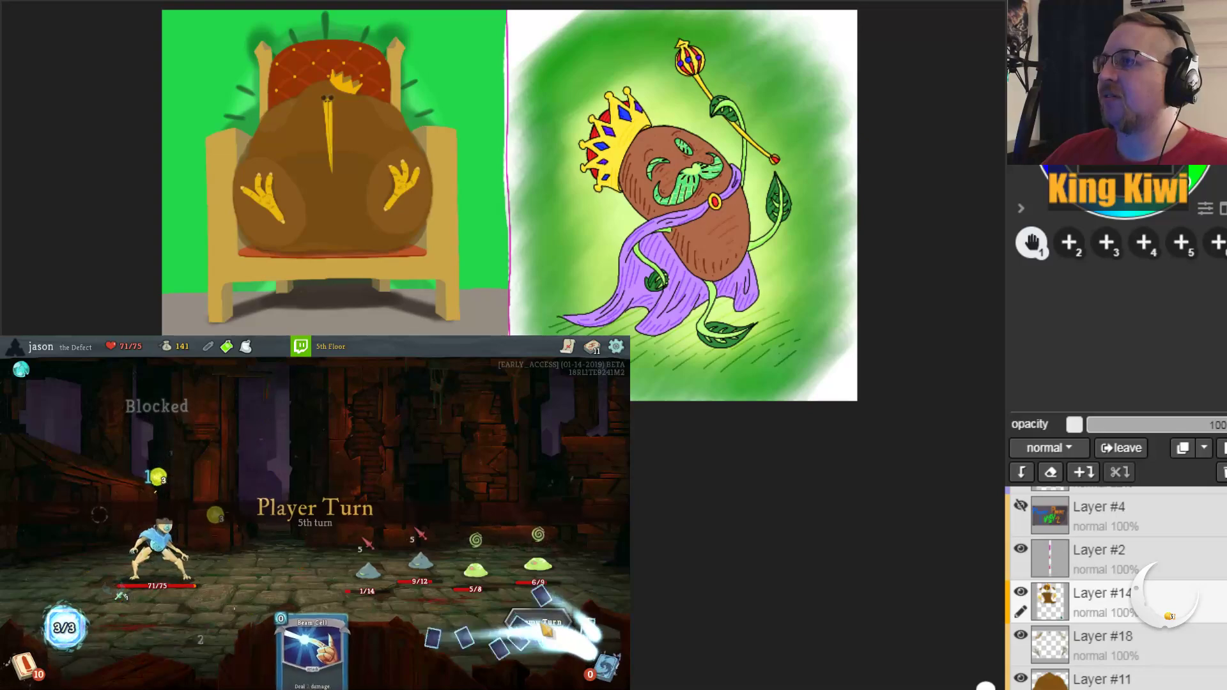
Step: Finish off the remaining slimes using Beam Cell, Zap, a Defend, Dualcast and one last attack on the following turn
left_click(336, 551)
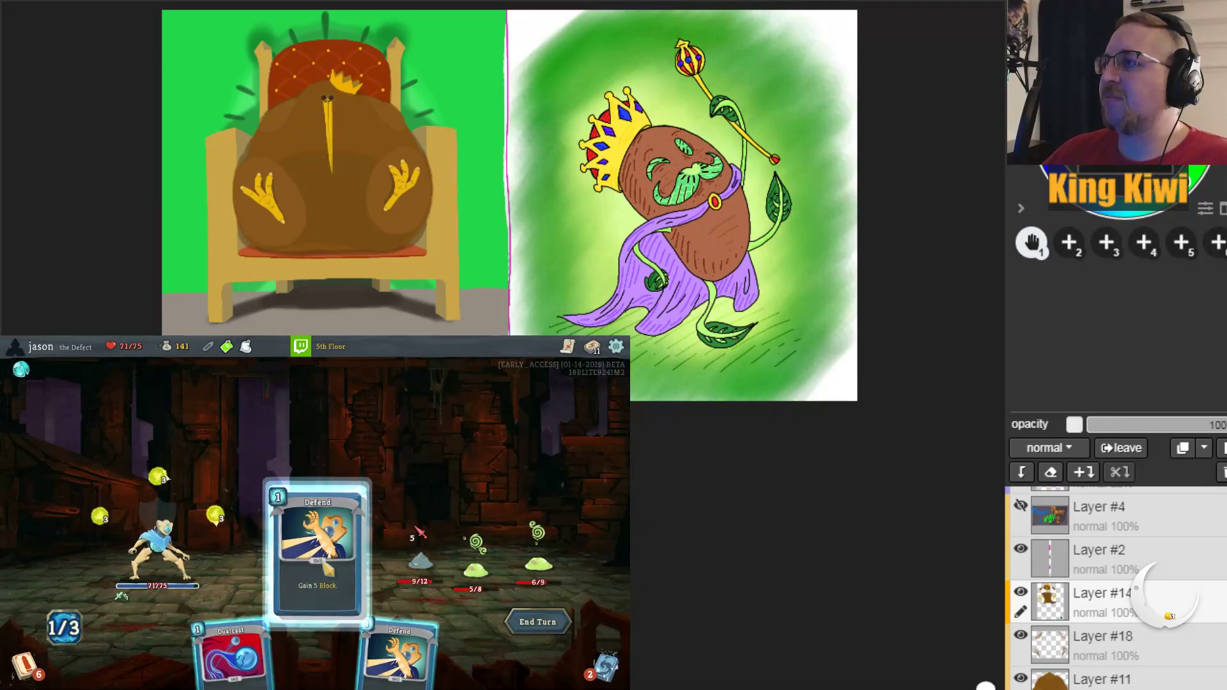
left_click_drag(256, 655, 358, 485)
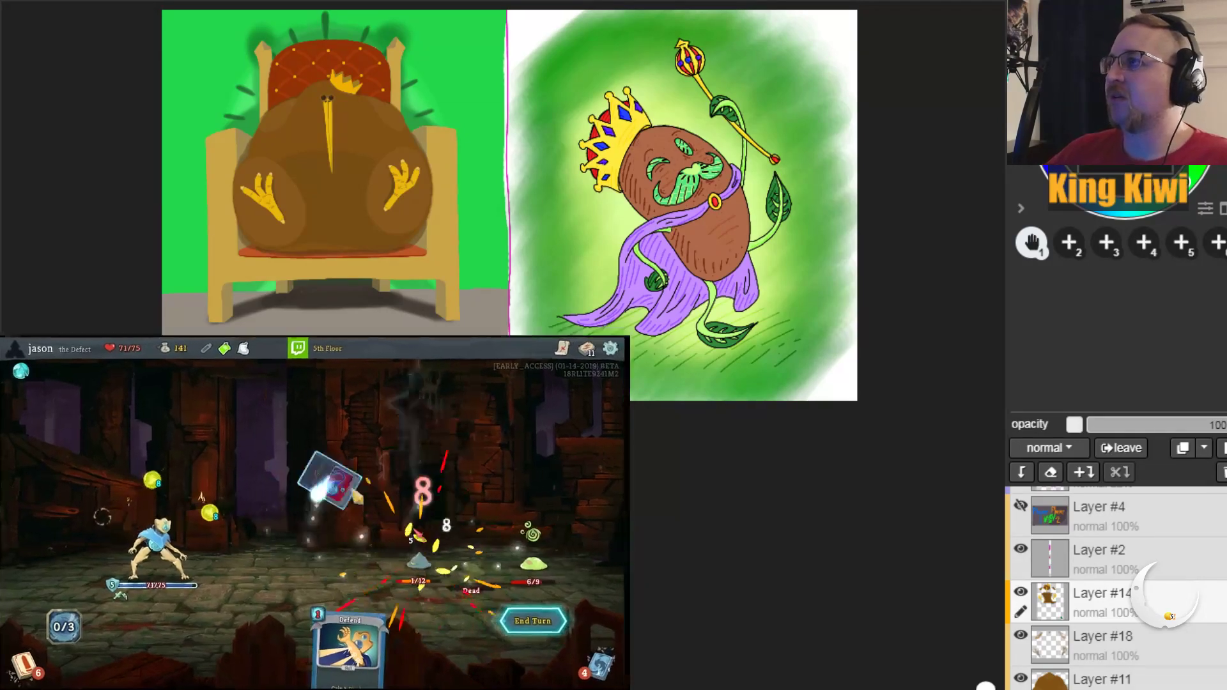
left_click(538, 622)
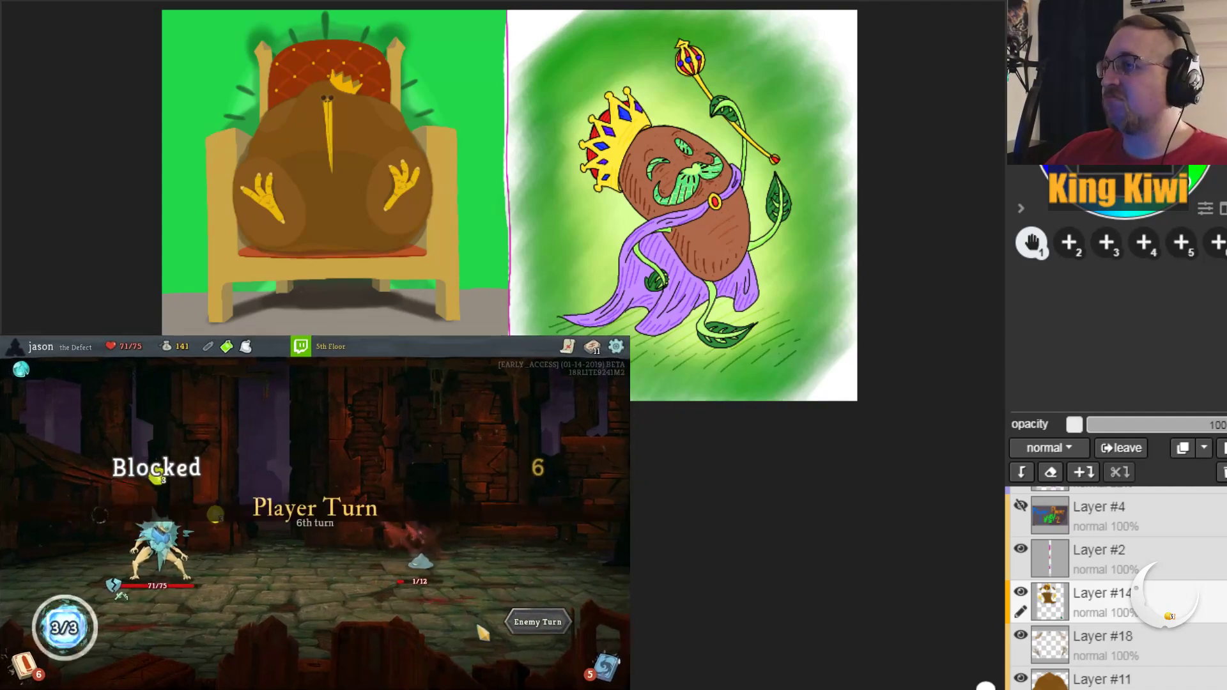
left_click_drag(395, 651, 420, 557)
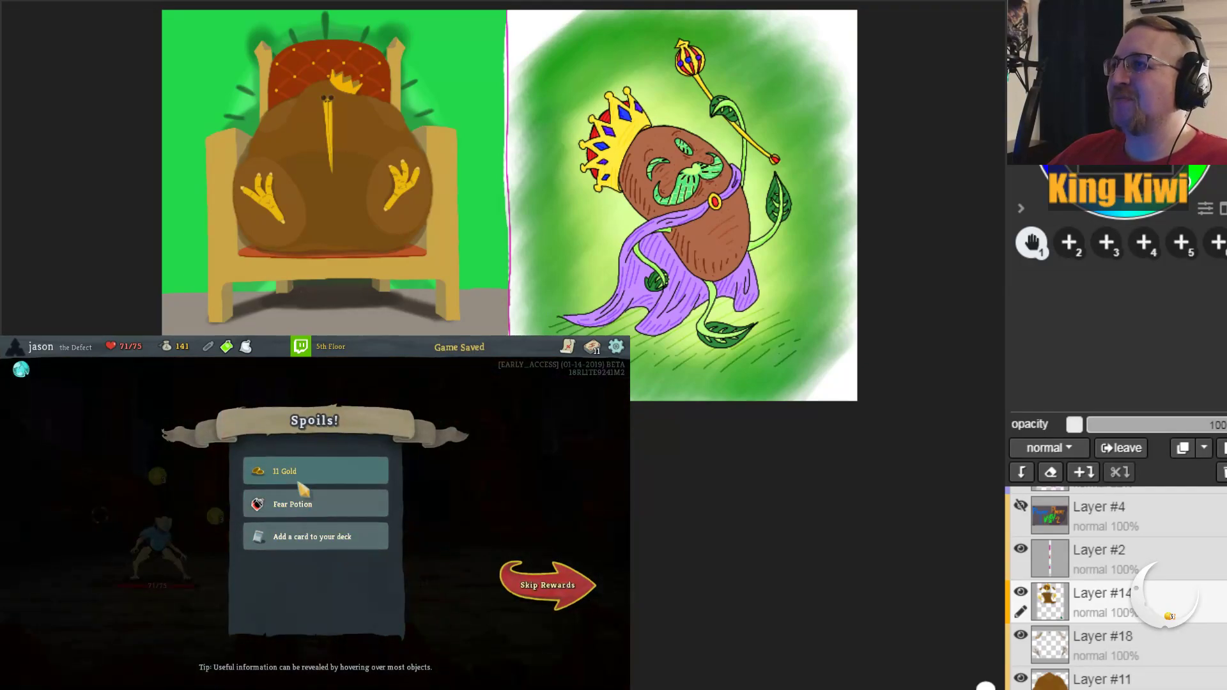
Step: Take the 11 Gold, the Fear Potion and the Beam Cell card, and travel to the rest site on the sixth floor
left_click(297, 481)
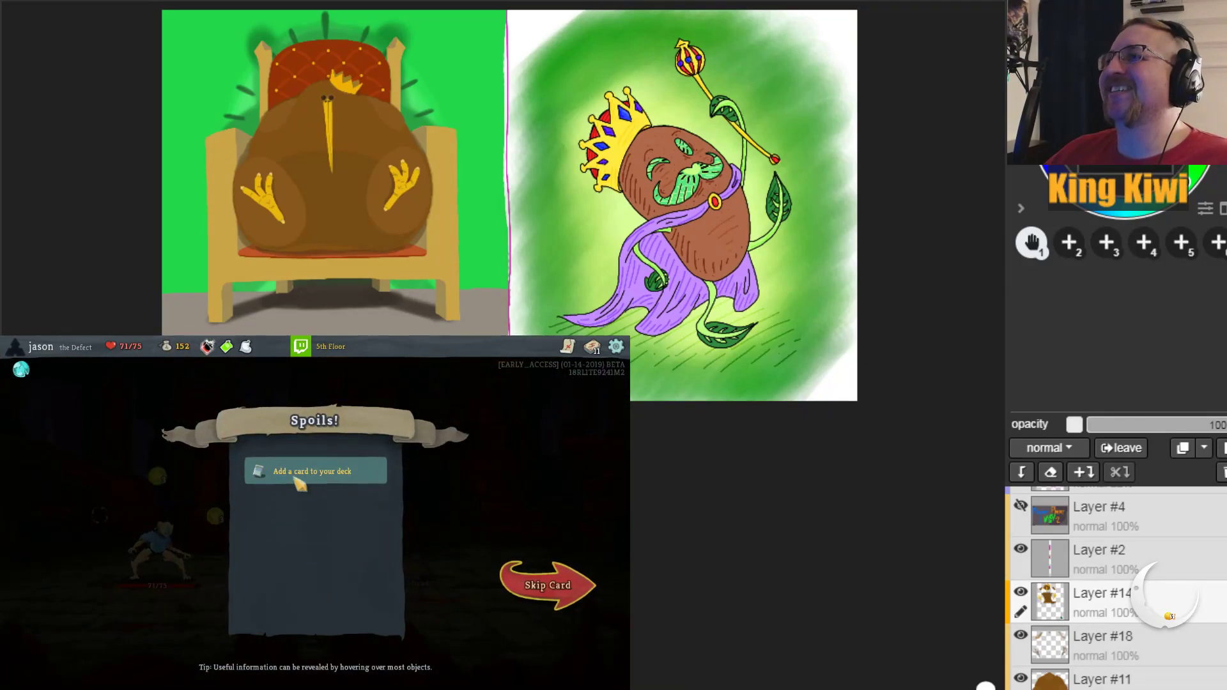
left_click(297, 481)
left_click(205, 537)
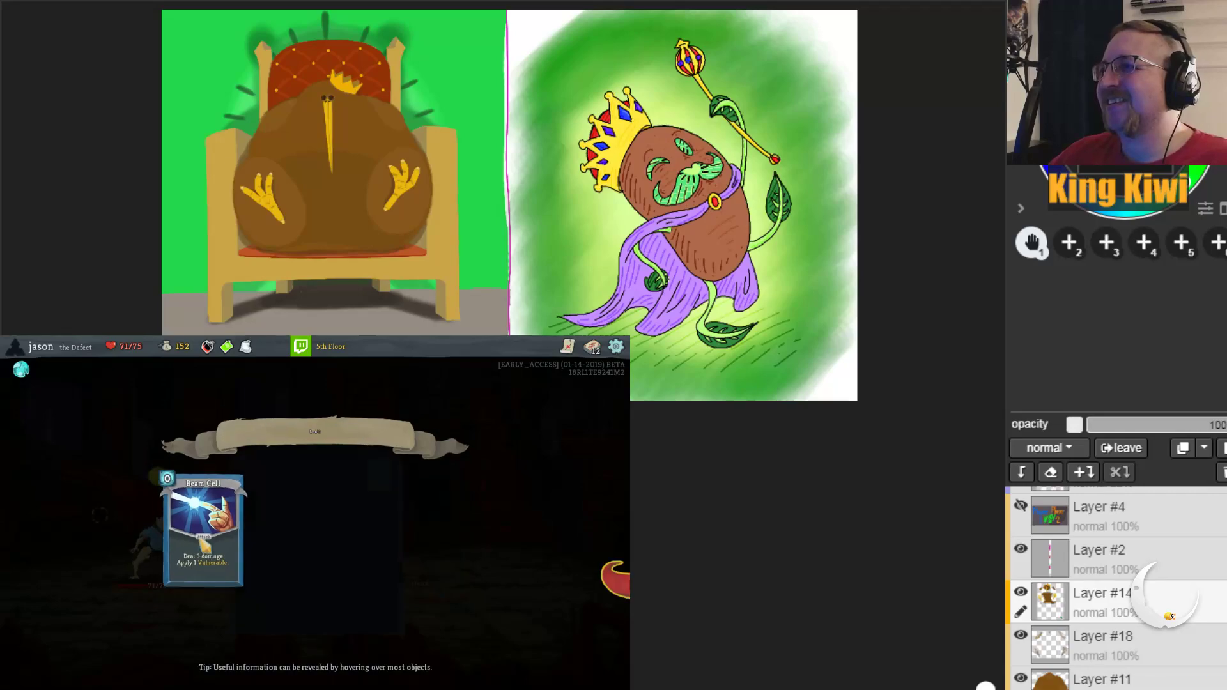
left_click(548, 580)
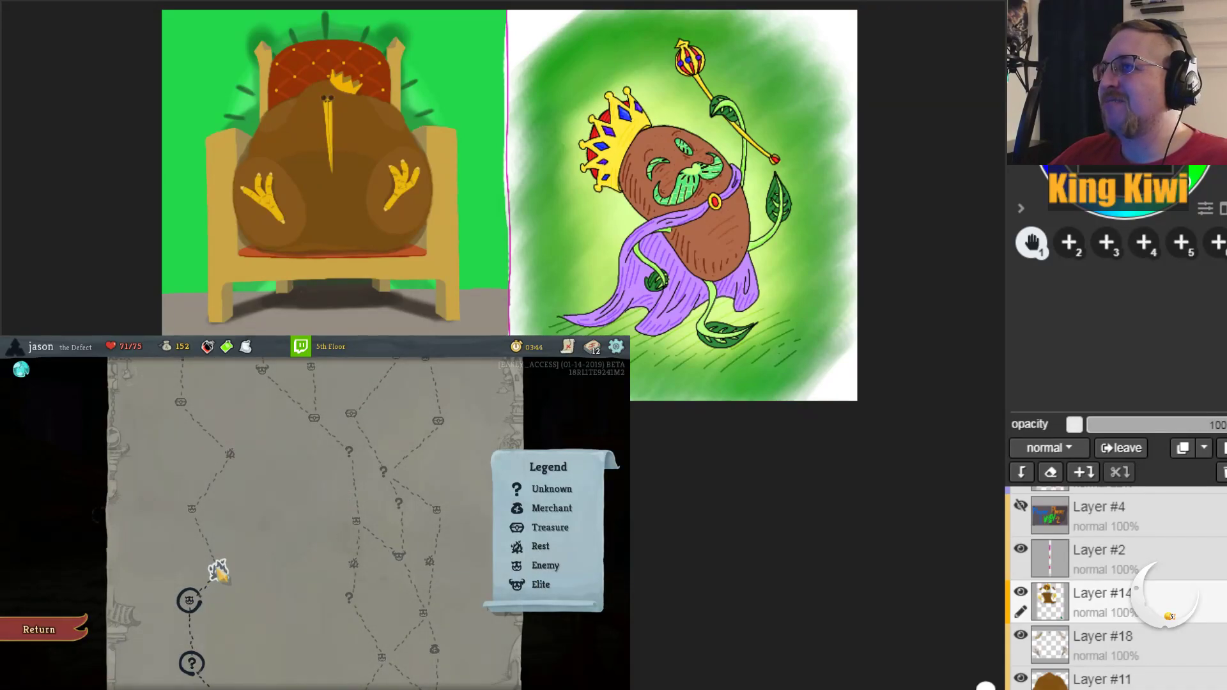
left_click(225, 565)
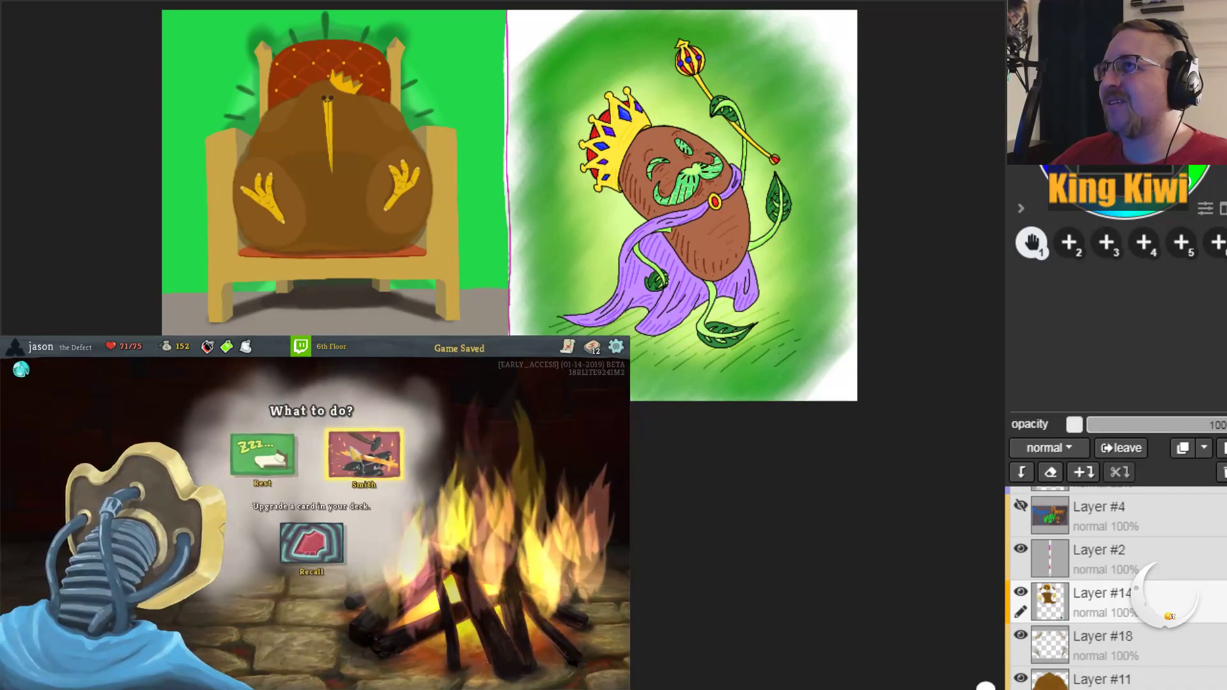
Step: Smith at the campfire to upgrade Zap to Zap+, and proceed to the seventh floor
left_click(365, 455)
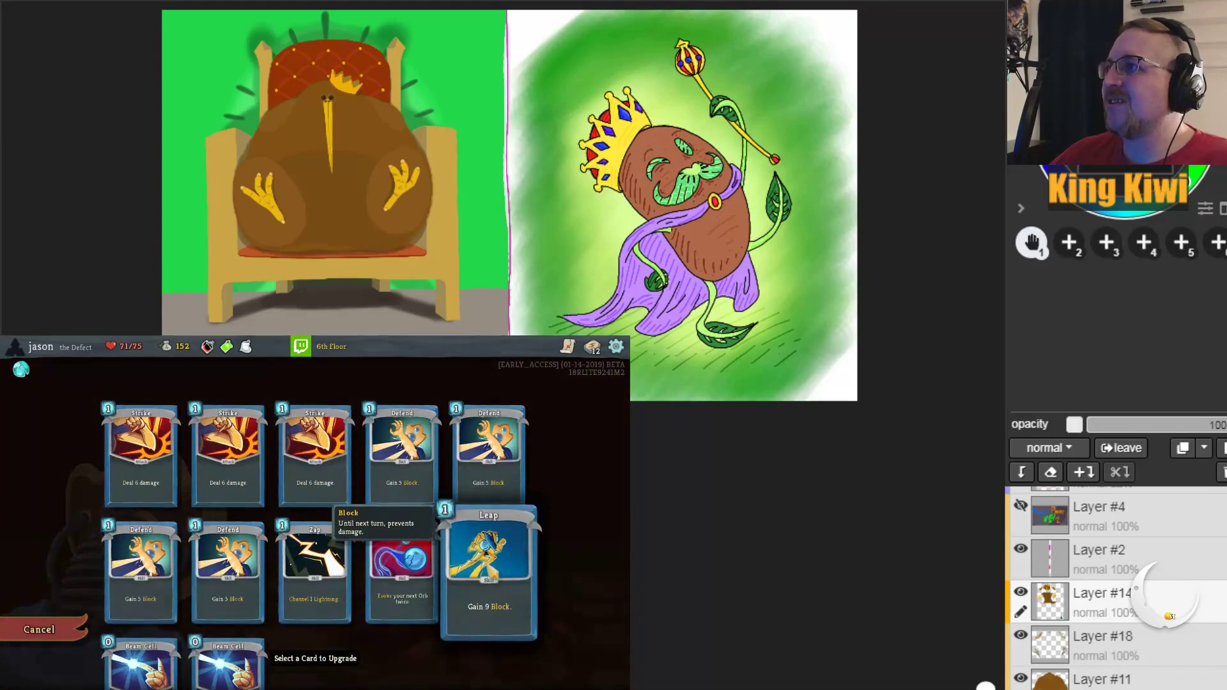
scroll(402, 594, "down", 1)
left_click(314, 540)
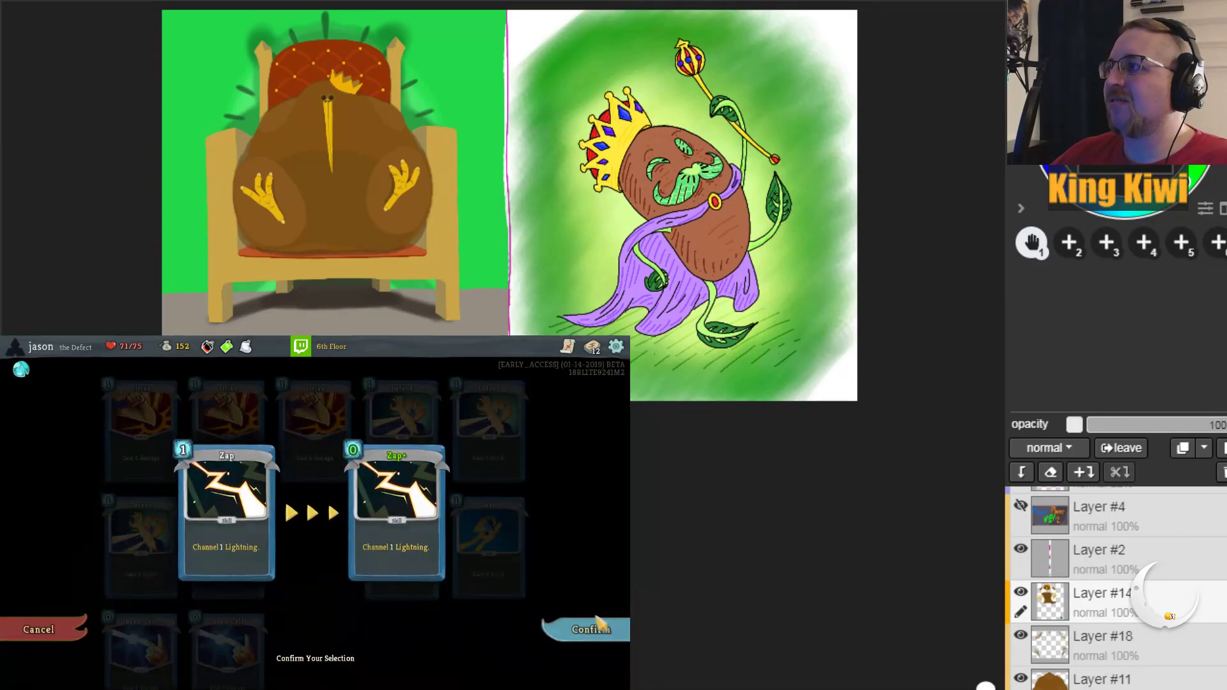
left_click(348, 598)
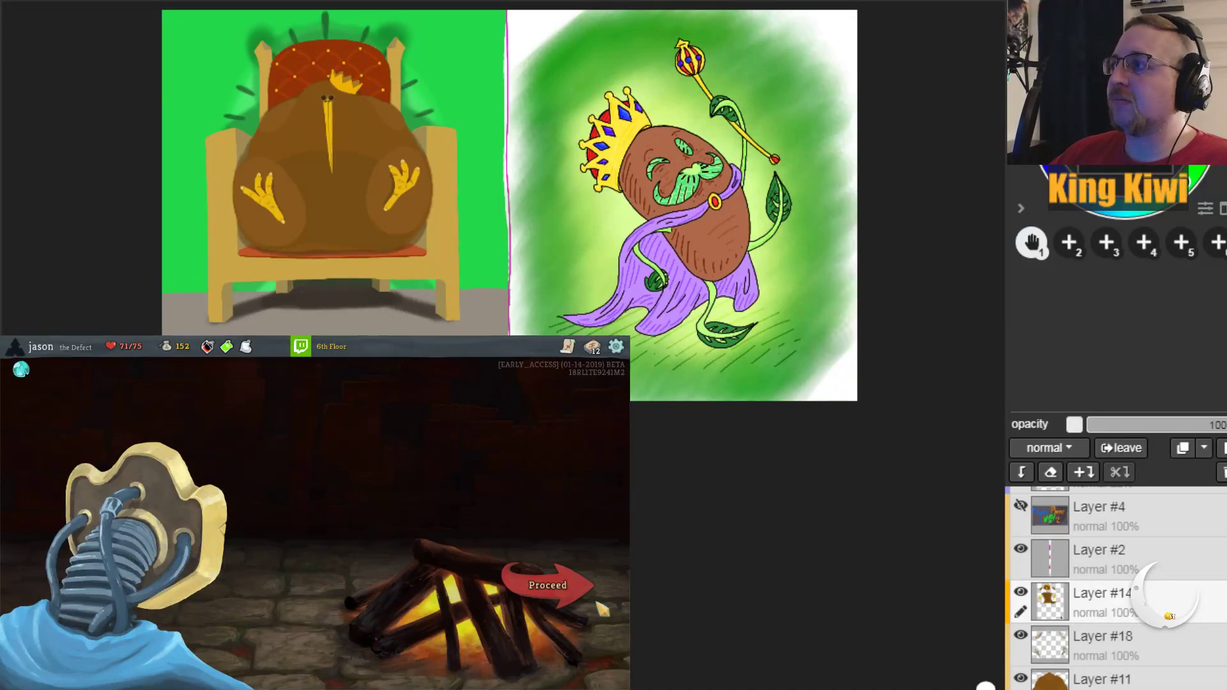
left_click(585, 593)
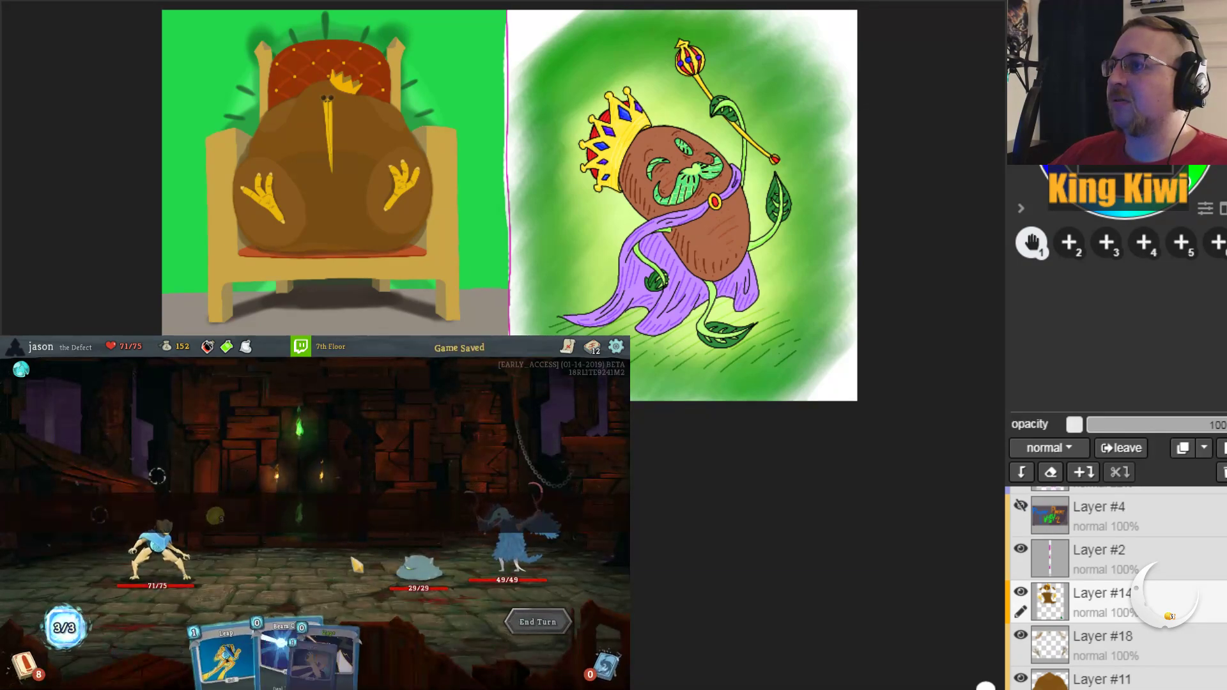
Step: Play Zap+ and use Beam Cell on the blue bird-masked enemy, and end the turn
left_click(311, 653)
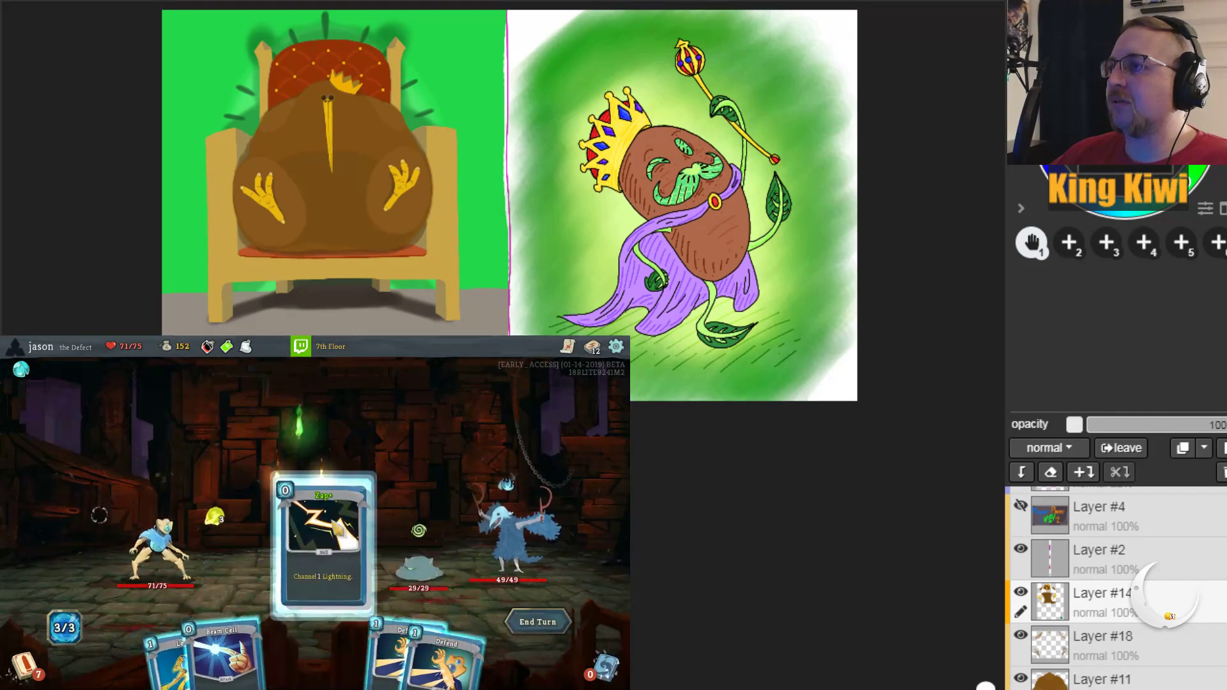
left_click(508, 537)
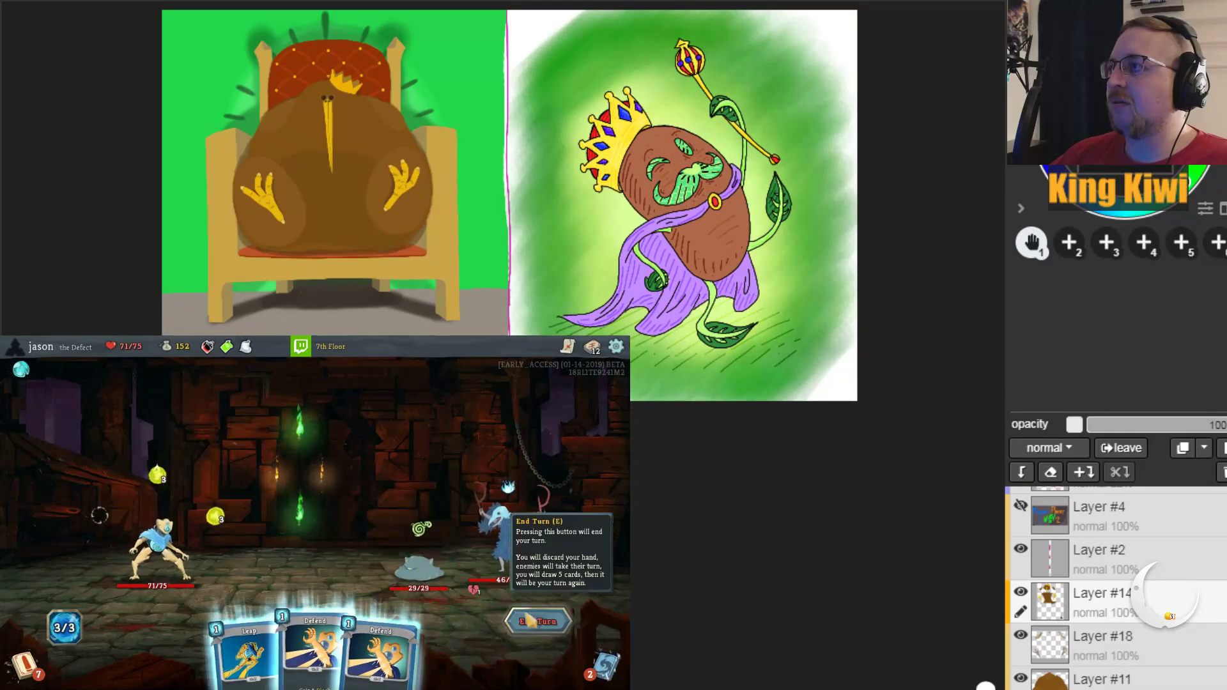
left_click(511, 633)
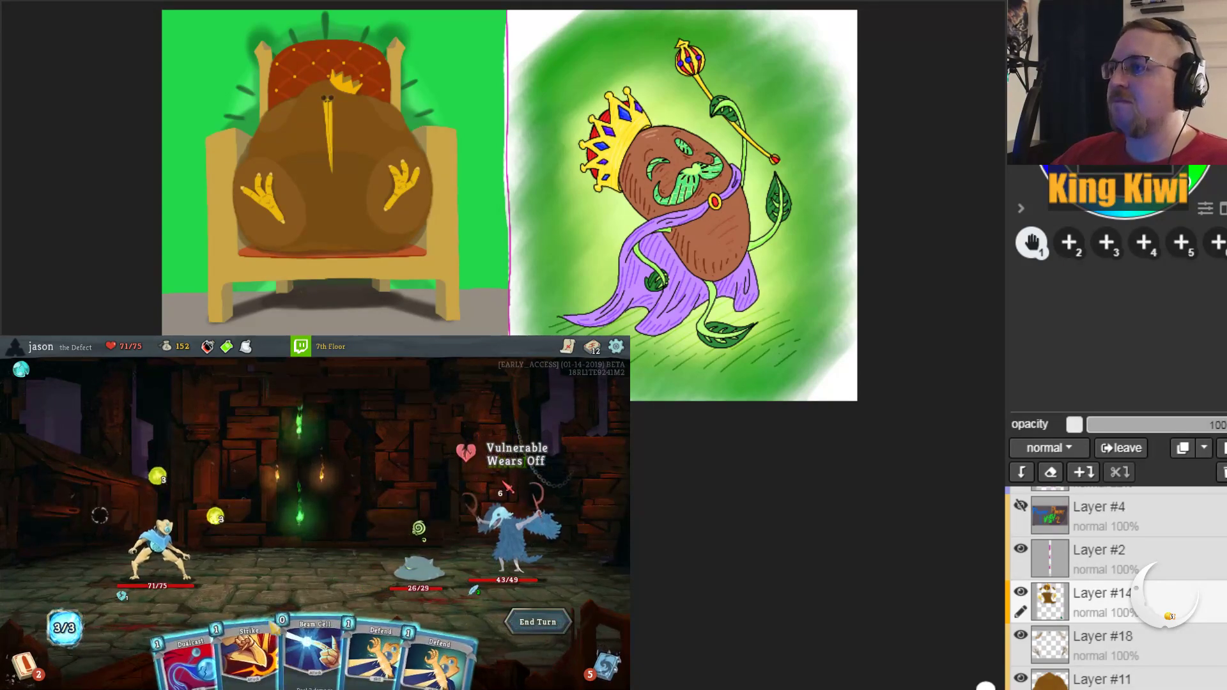
Step: Attack the bird-masked enemy with Beam Cell and a Strike, play two Defends, and end the turn
left_click(313, 652)
left_click(511, 531)
left_click(267, 653)
left_click(512, 530)
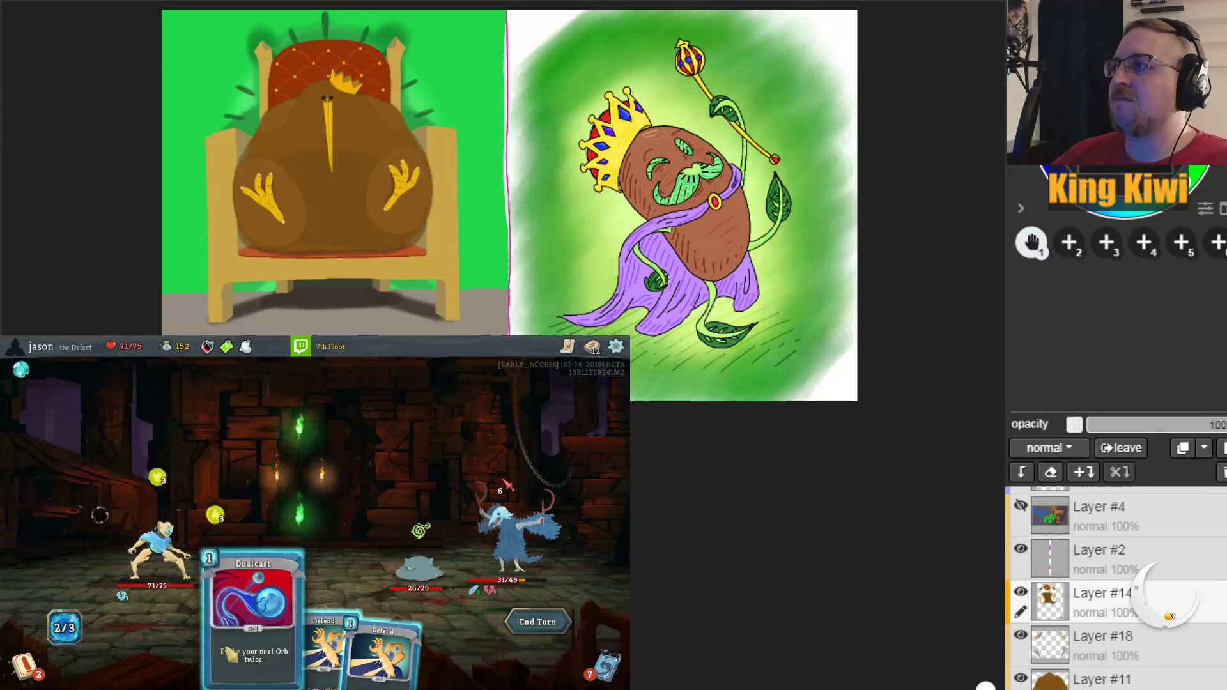
left_click(326, 649)
left_click(333, 486)
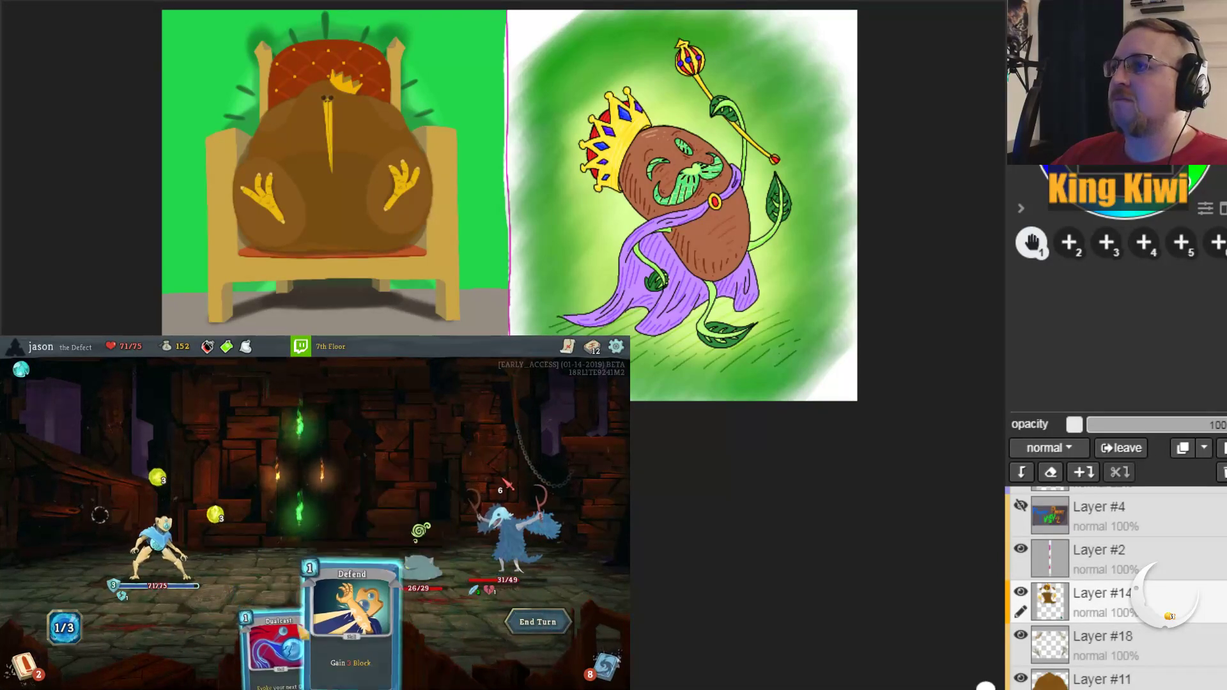
left_click(352, 614)
left_click(320, 492)
left_click(542, 623)
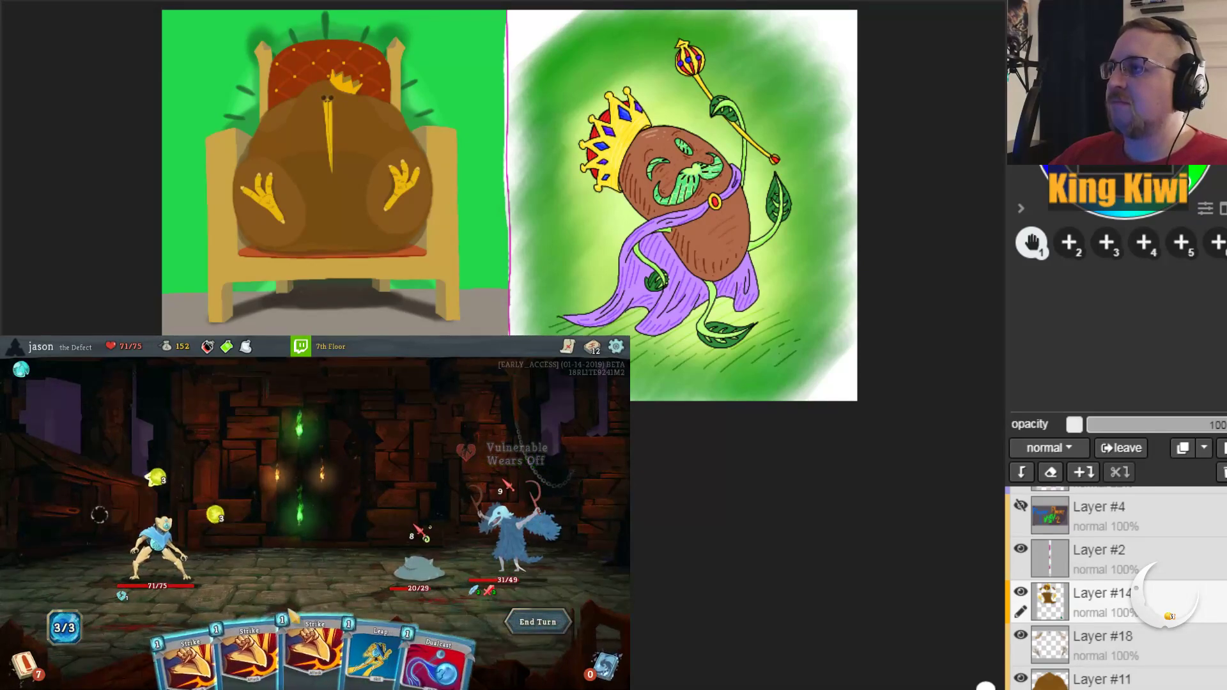
Step: Play Leap and two Strikes on the bird-masked enemy, block with Defends the following turn, and end it
left_click(291, 614)
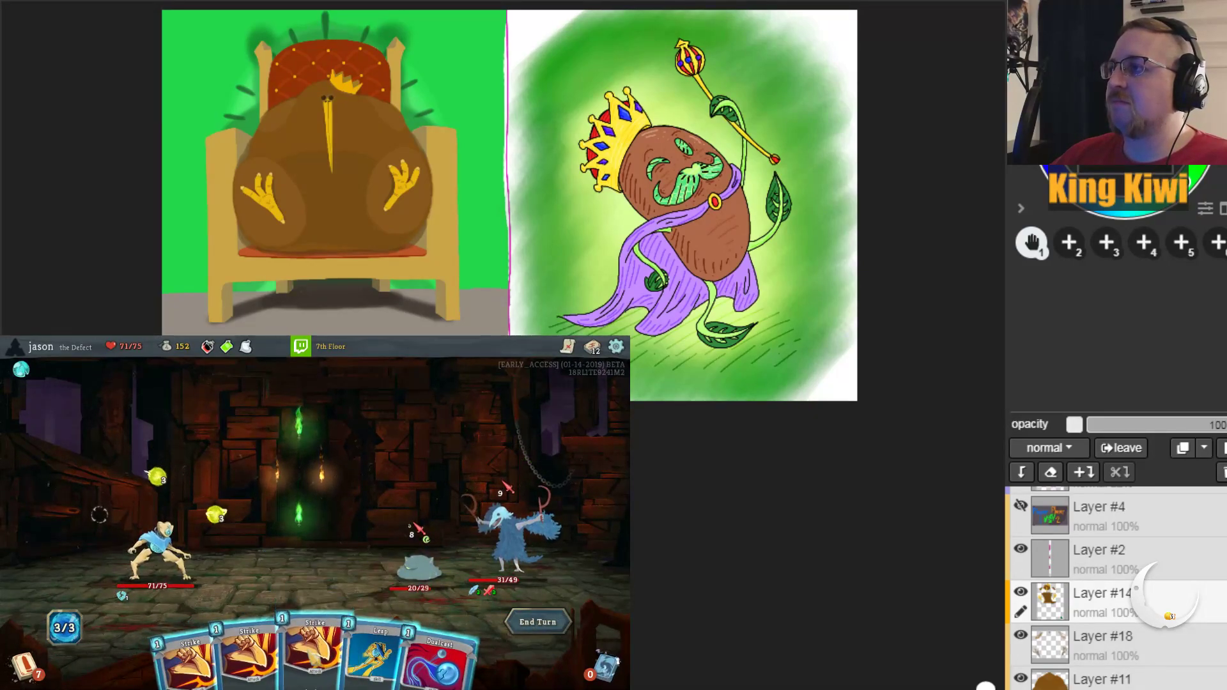
left_click_drag(377, 648, 315, 498)
left_click_drag(353, 659, 514, 530)
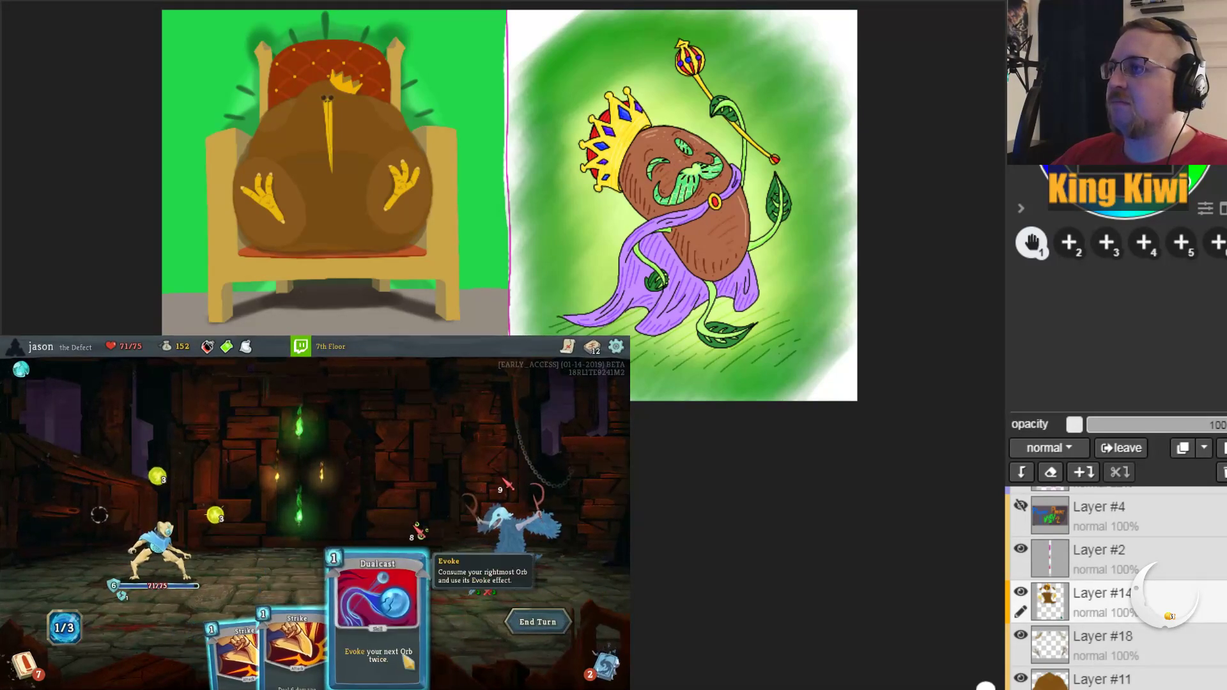
left_click_drag(408, 662, 358, 614)
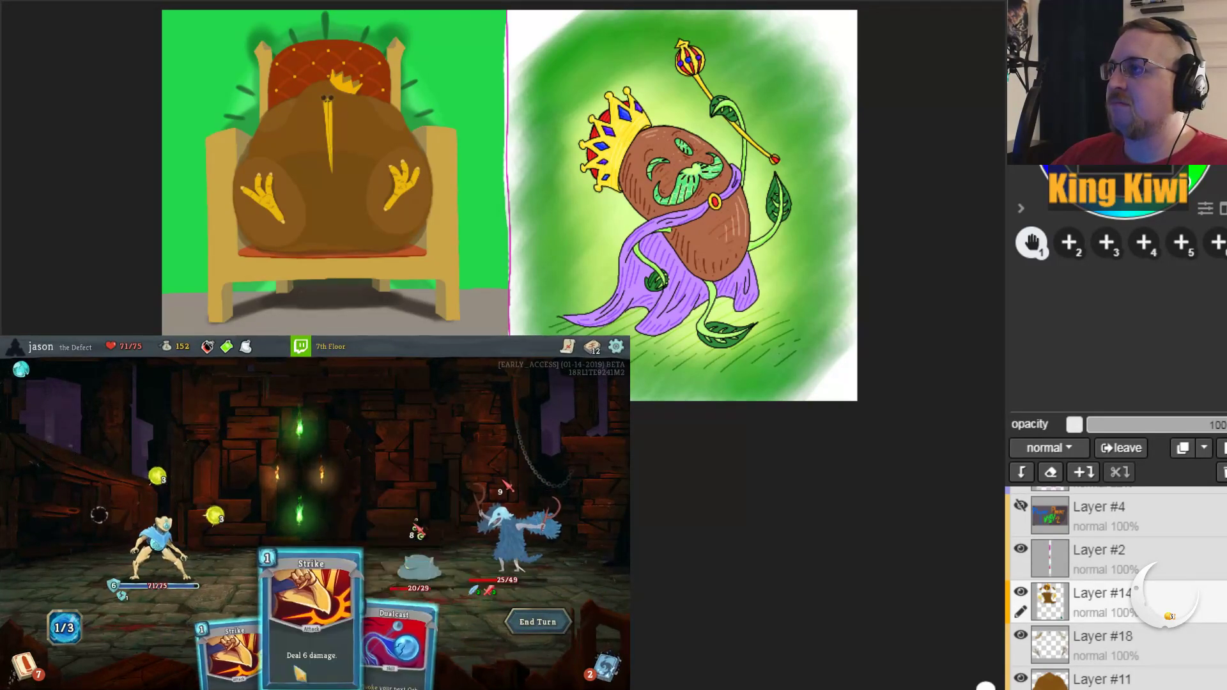
left_click_drag(327, 655, 514, 531)
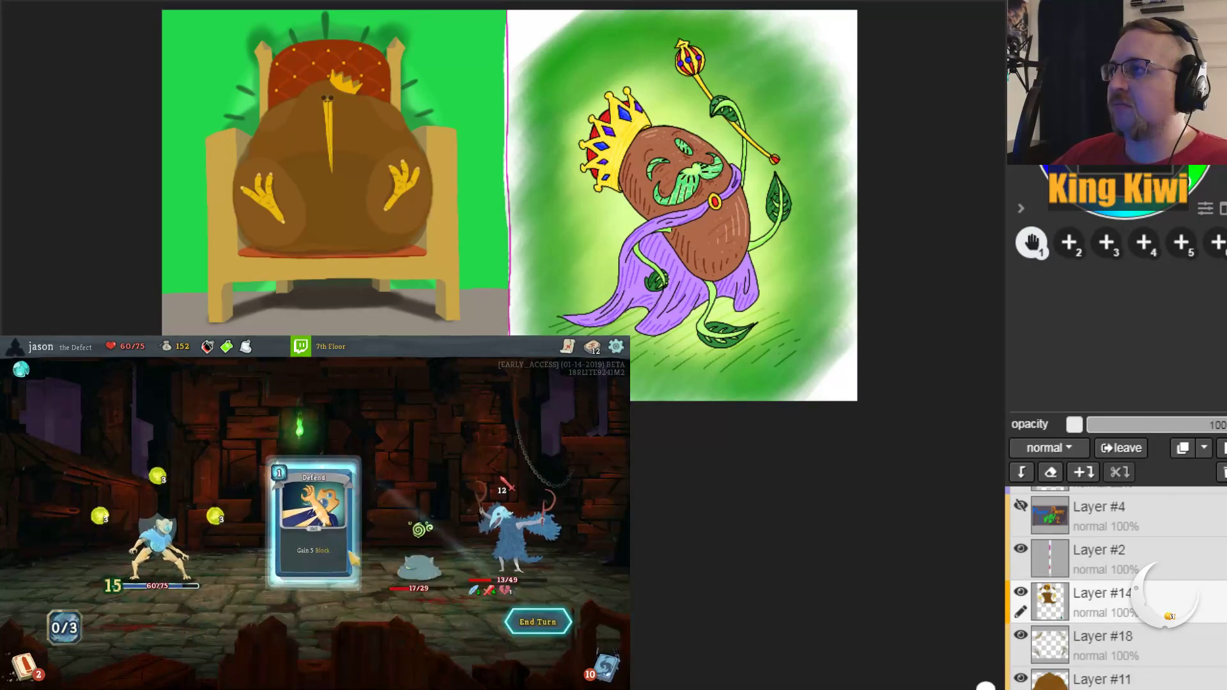
left_click(534, 622)
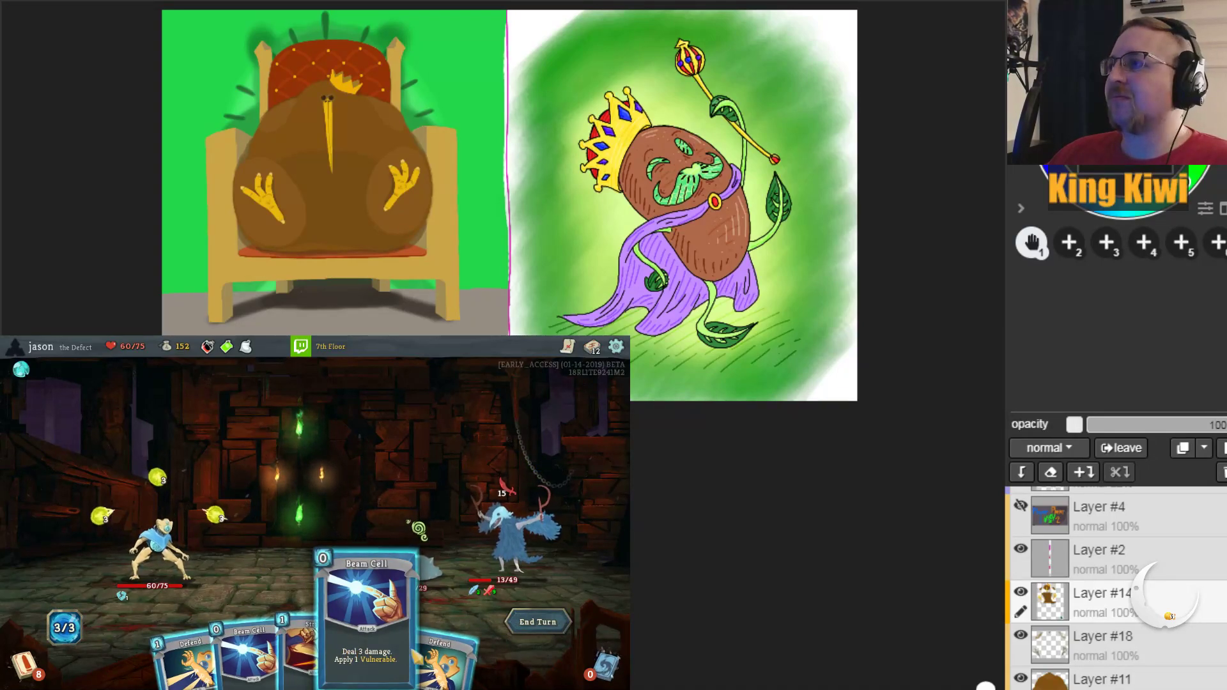
Step: Finish off the bird-masked enemy with both Beam Cells and a Strike, play two Defends, and end the turn
left_click(482, 530)
left_click(505, 530)
left_click(313, 639)
left_click(479, 554)
left_click(355, 607)
left_click(323, 534)
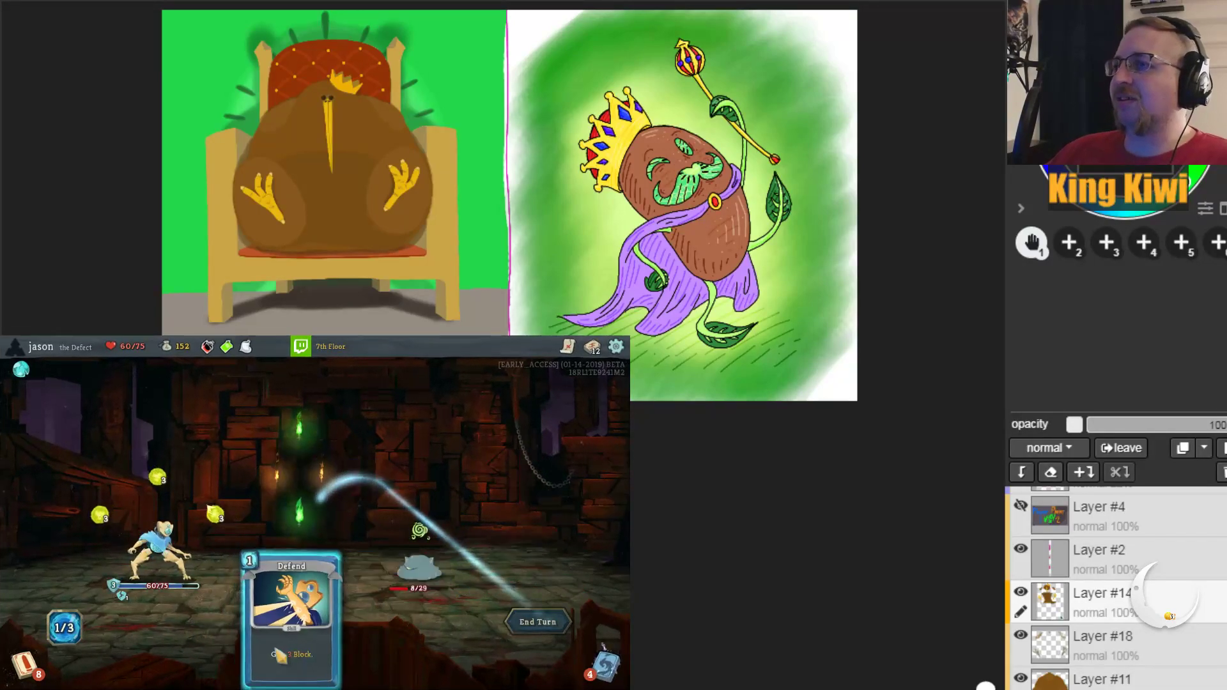
left_click_drag(279, 655, 313, 505)
key("e")
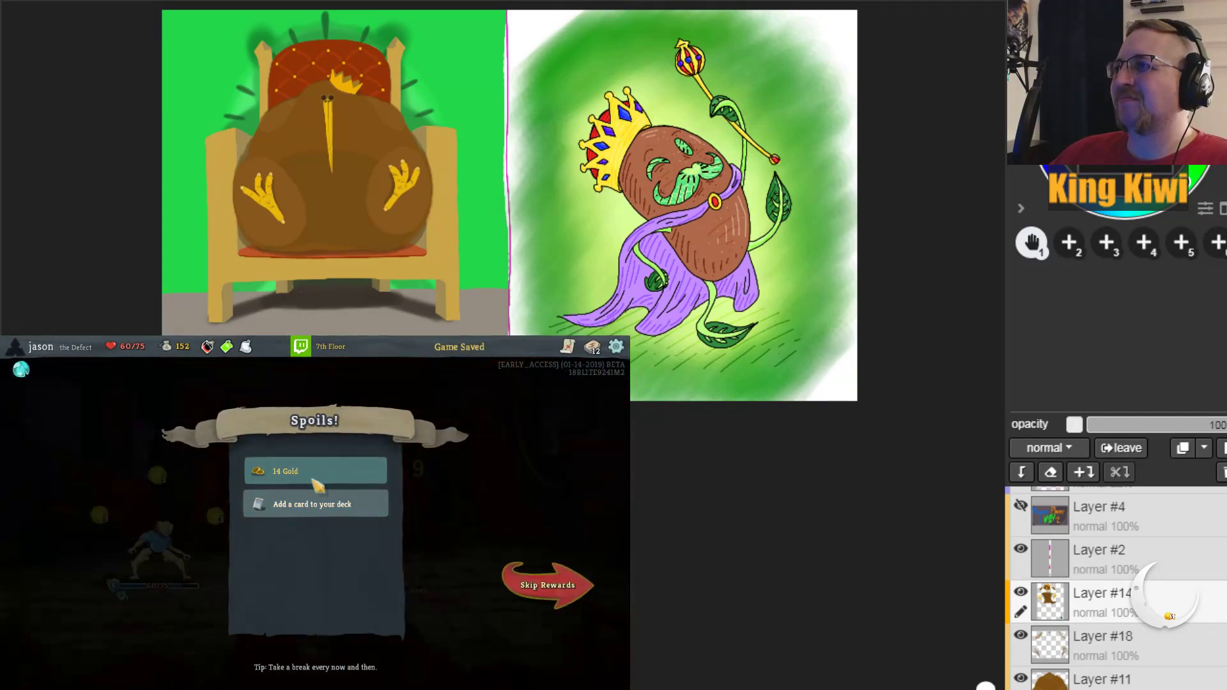
Step: Take the 14 Gold, add Hologram to the deck, and travel to the rest site on the eighth floor
left_click(318, 486)
left_click(318, 476)
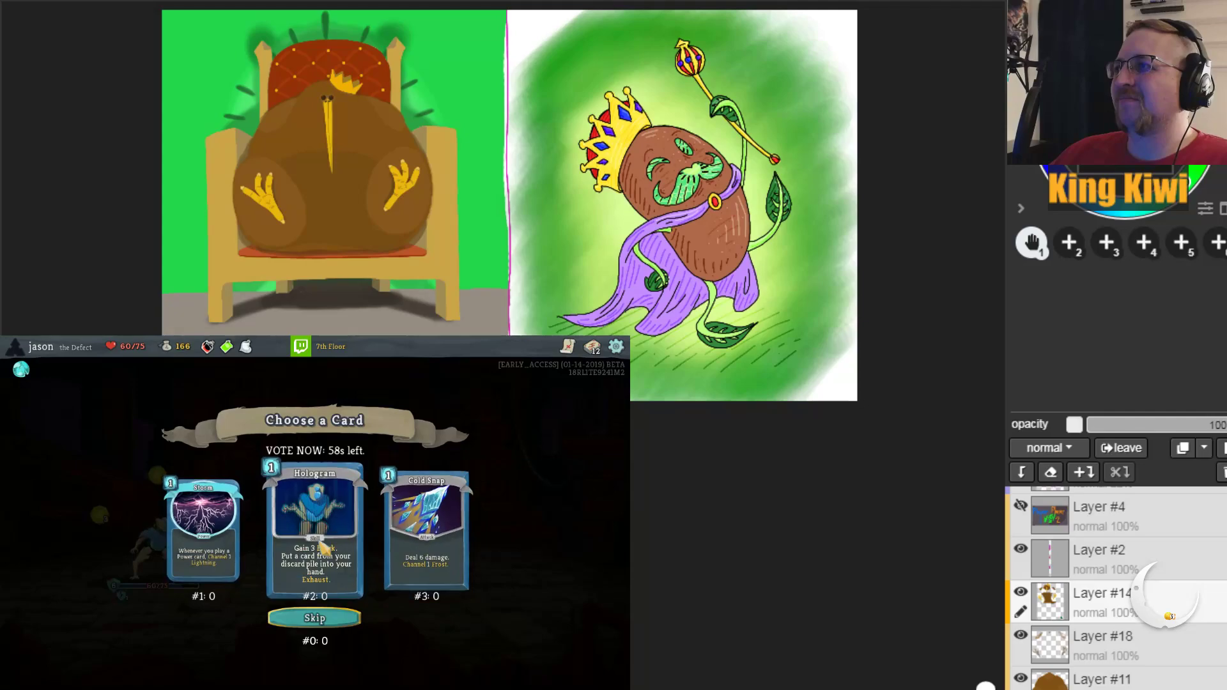
left_click(322, 546)
left_click(524, 578)
left_click(228, 529)
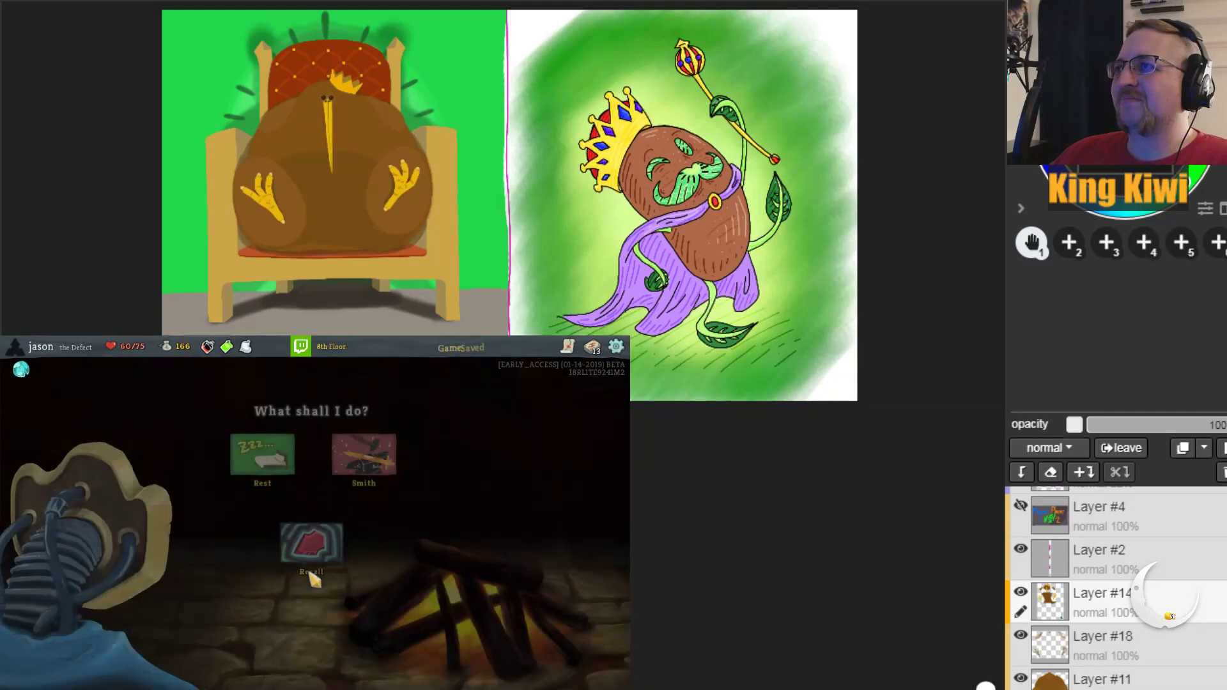
Step: Smith at the campfire to upgrade Hologram to Hologram+, and leave the rest site
left_click(361, 455)
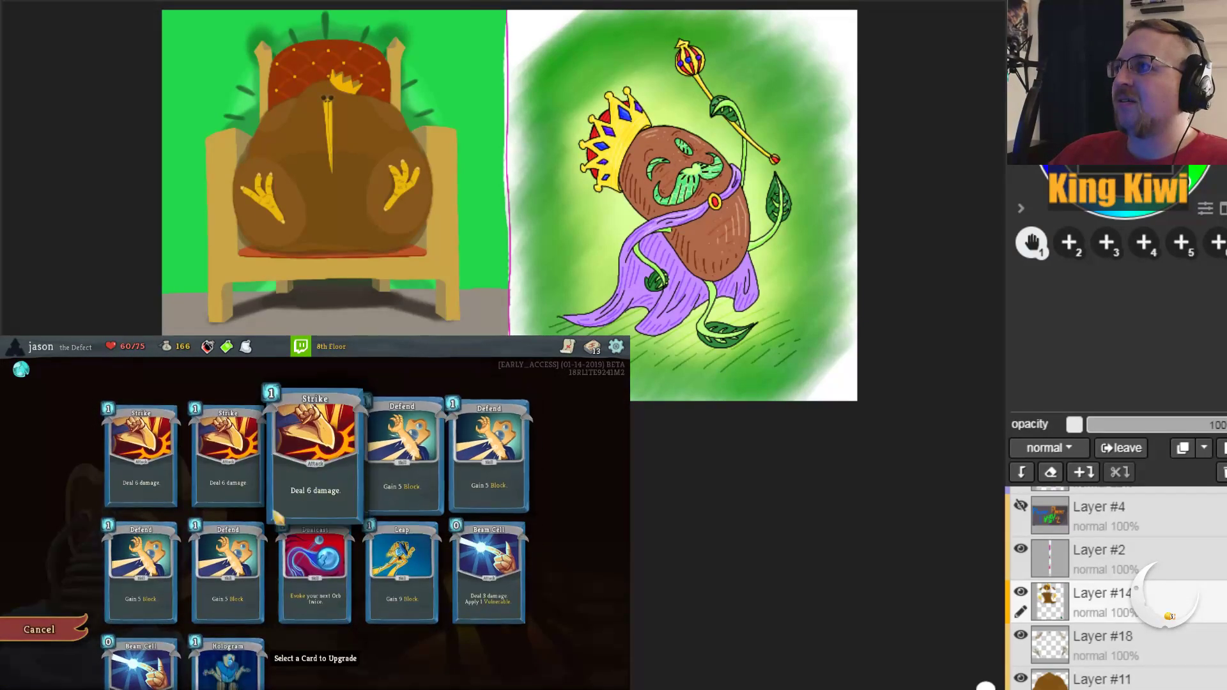
scroll(268, 562, "down", 1)
left_click(233, 614)
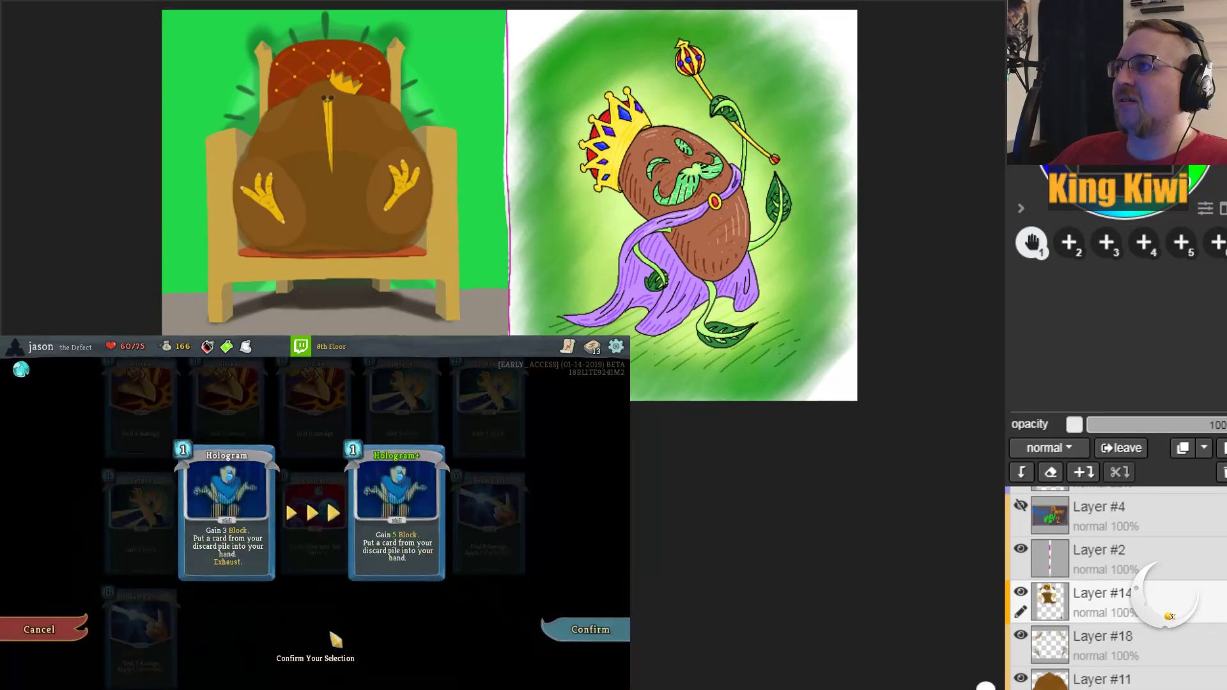
left_click(569, 628)
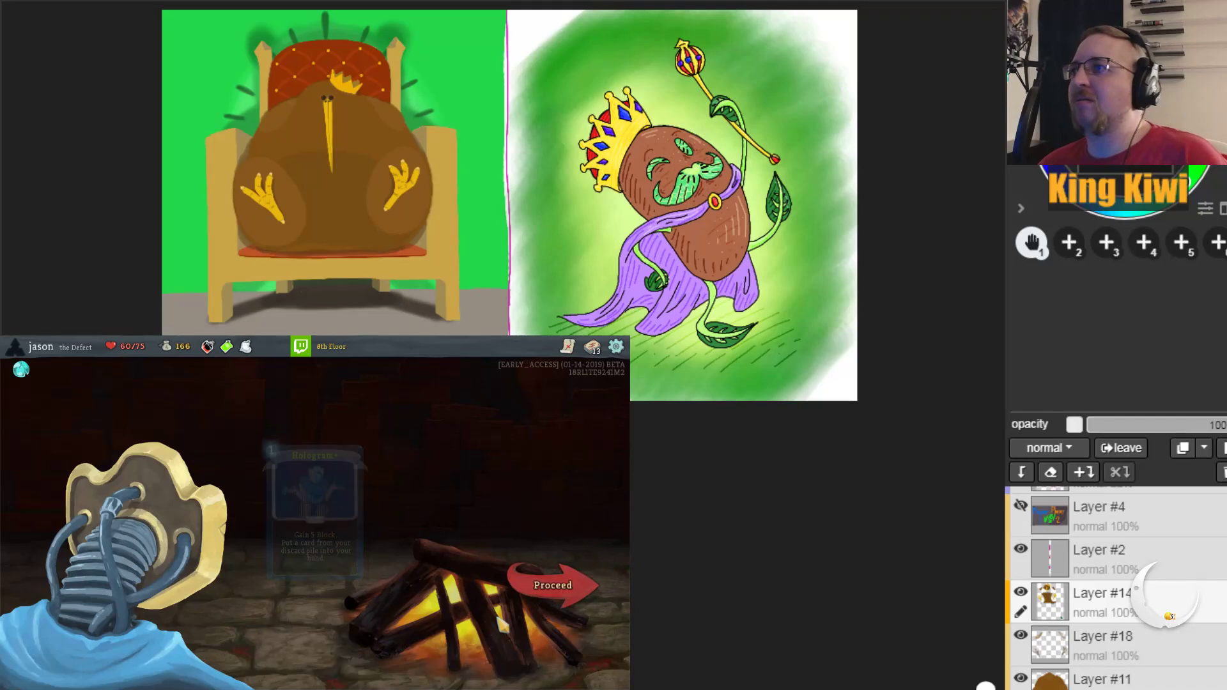
left_click(571, 595)
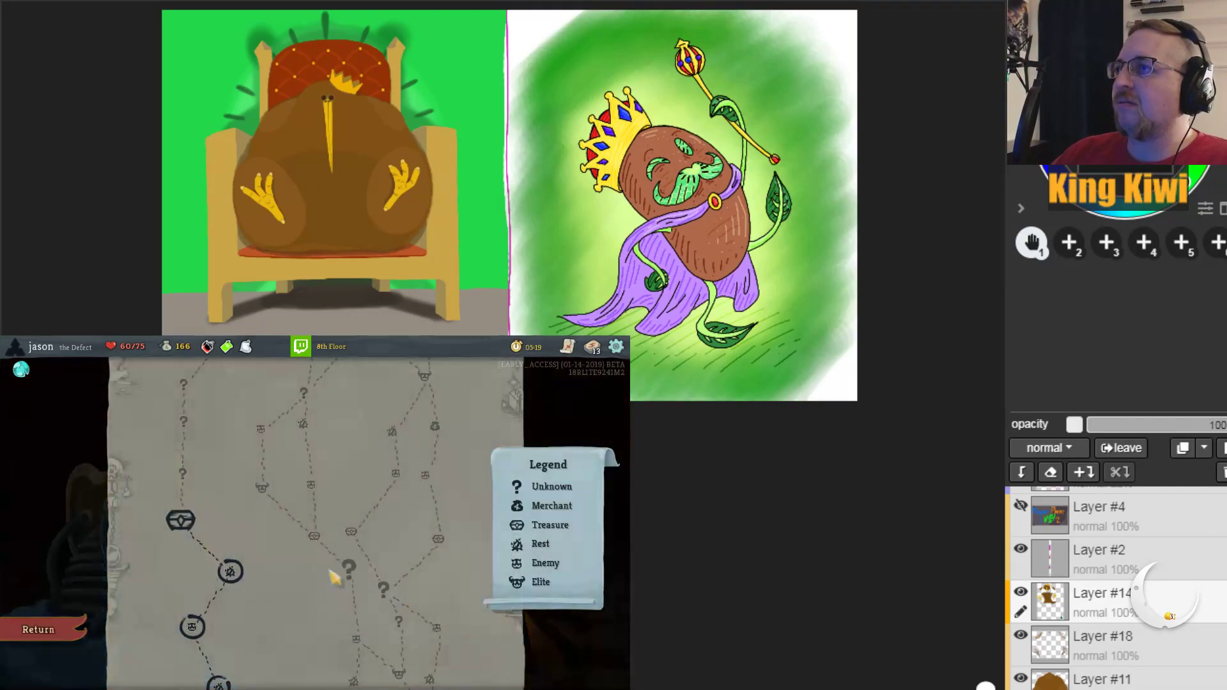
Step: Travel to the treasure room, open the chest, take the gold and the Whetstone, and proceed
left_click(184, 518)
left_click(425, 561)
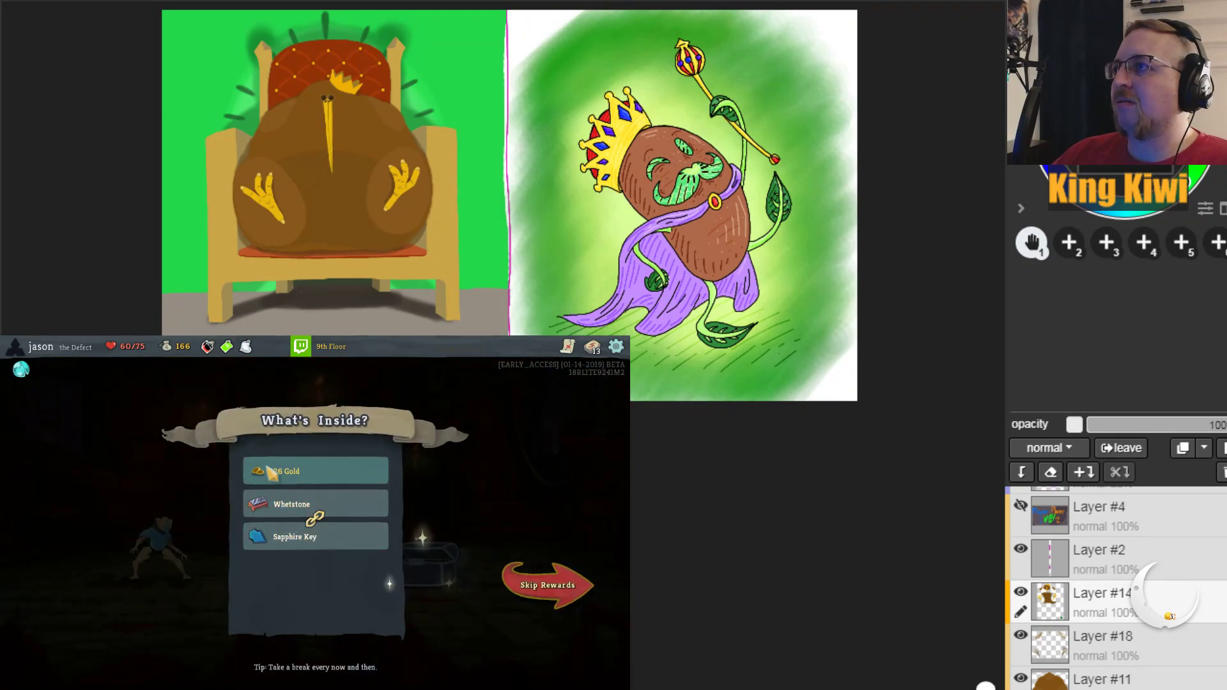
left_click(272, 473)
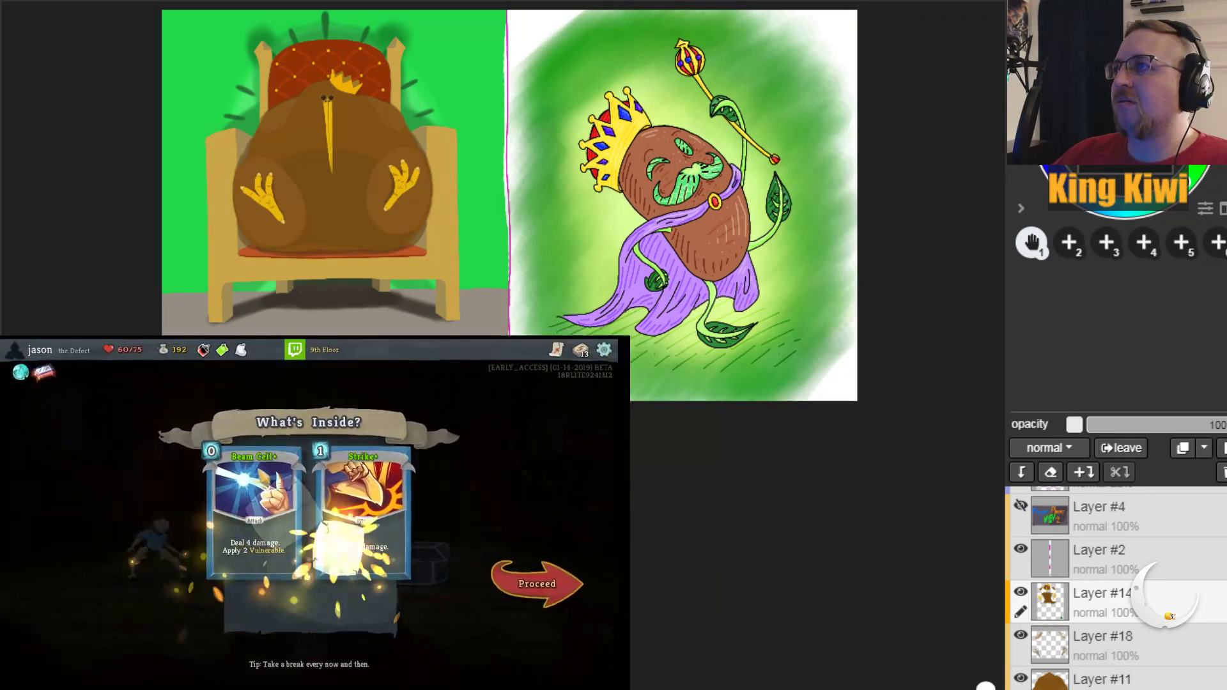
left_click(481, 577)
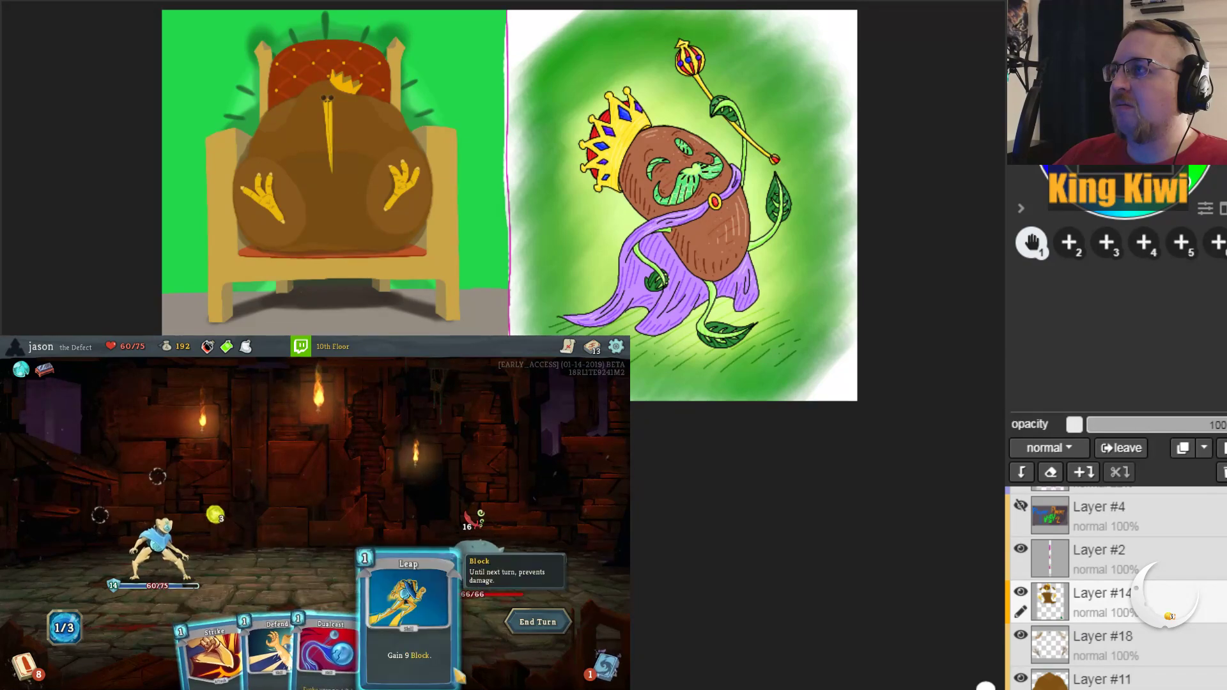
Step: End the current turn against the Spike Slime (L), play three Defends on the following turn, and end it
left_click(542, 621)
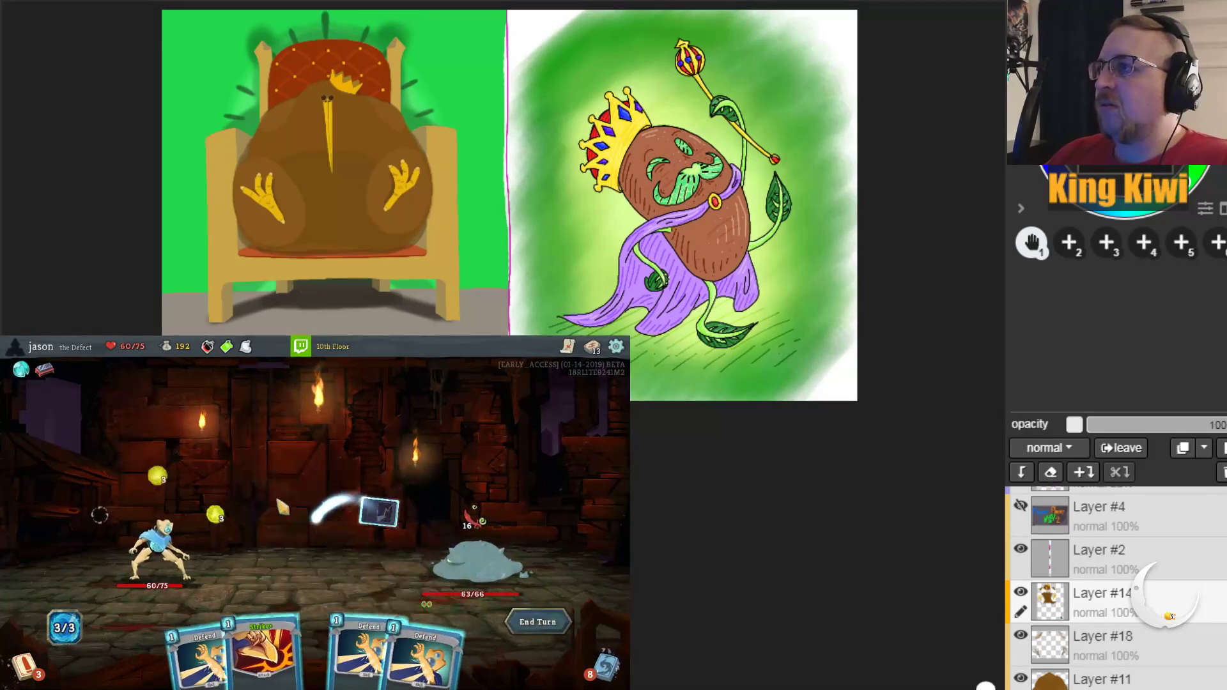
left_click_drag(351, 639, 319, 473)
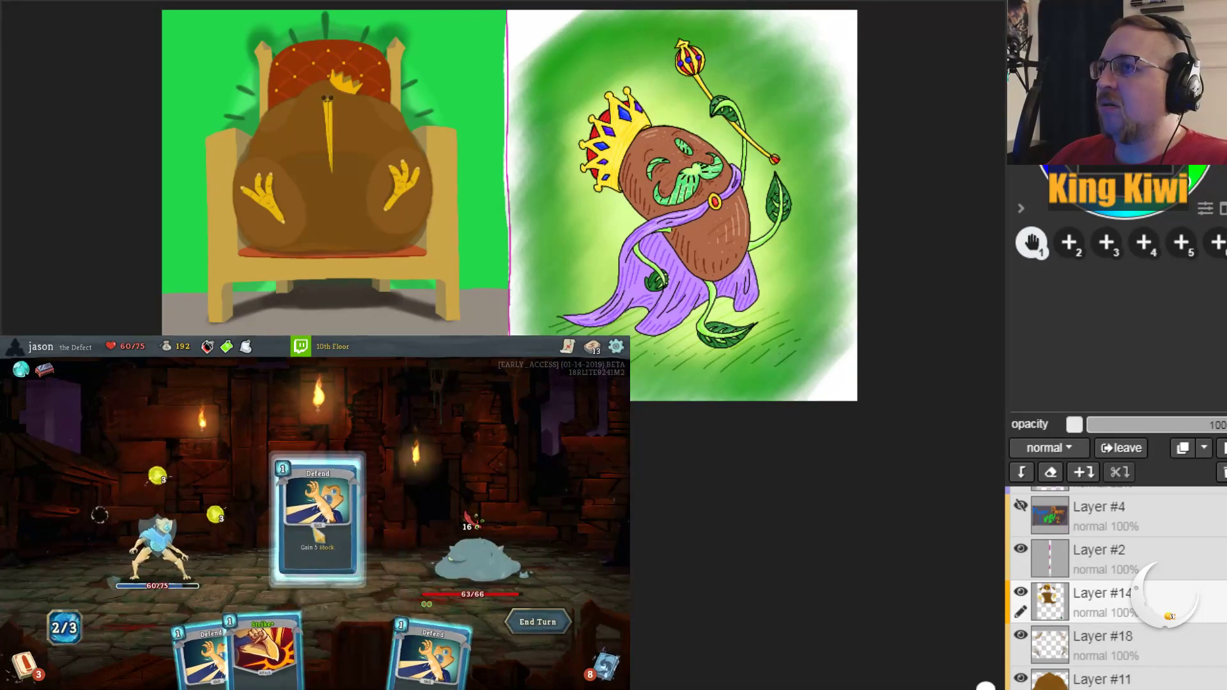
left_click_drag(416, 632, 319, 473)
left_click_drag(246, 645, 319, 473)
left_click(543, 624)
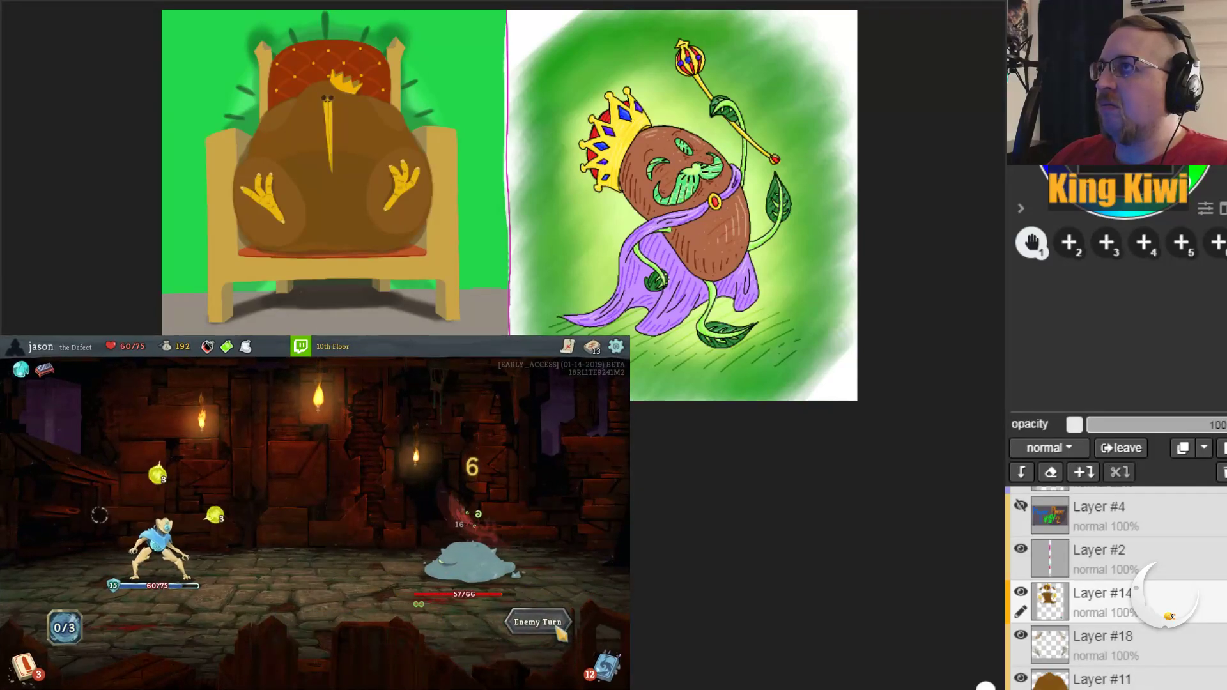
Step: Attack the Spike Slime (L) with Beam Cell+ and Beam Cell, and play Hologram+ to return Beam Cell+ to the hand
left_click(168, 677)
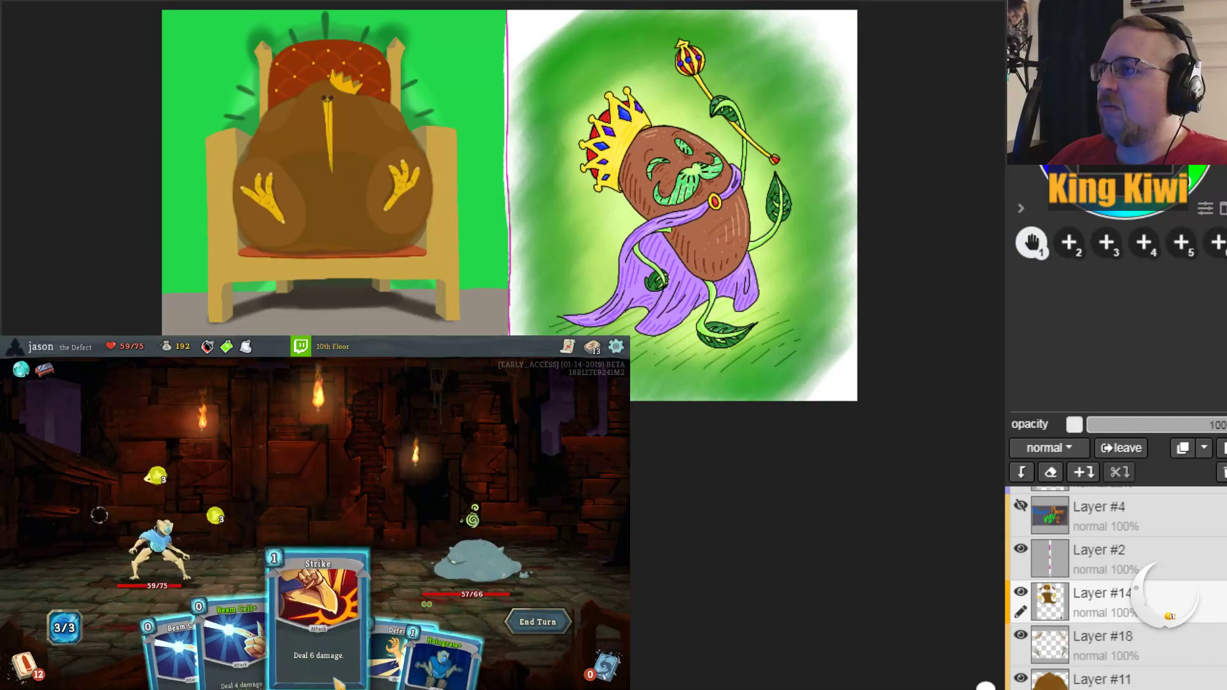
left_click(466, 559)
left_click(192, 658)
left_click(479, 562)
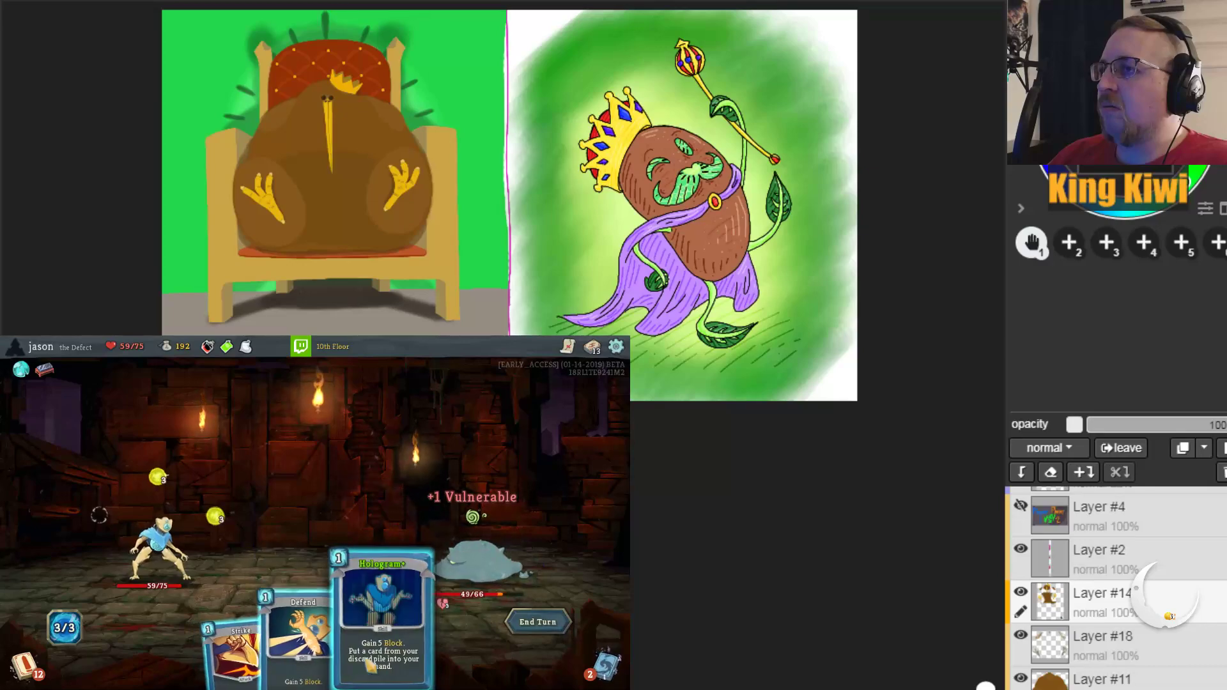
left_click(386, 613)
left_click(374, 523)
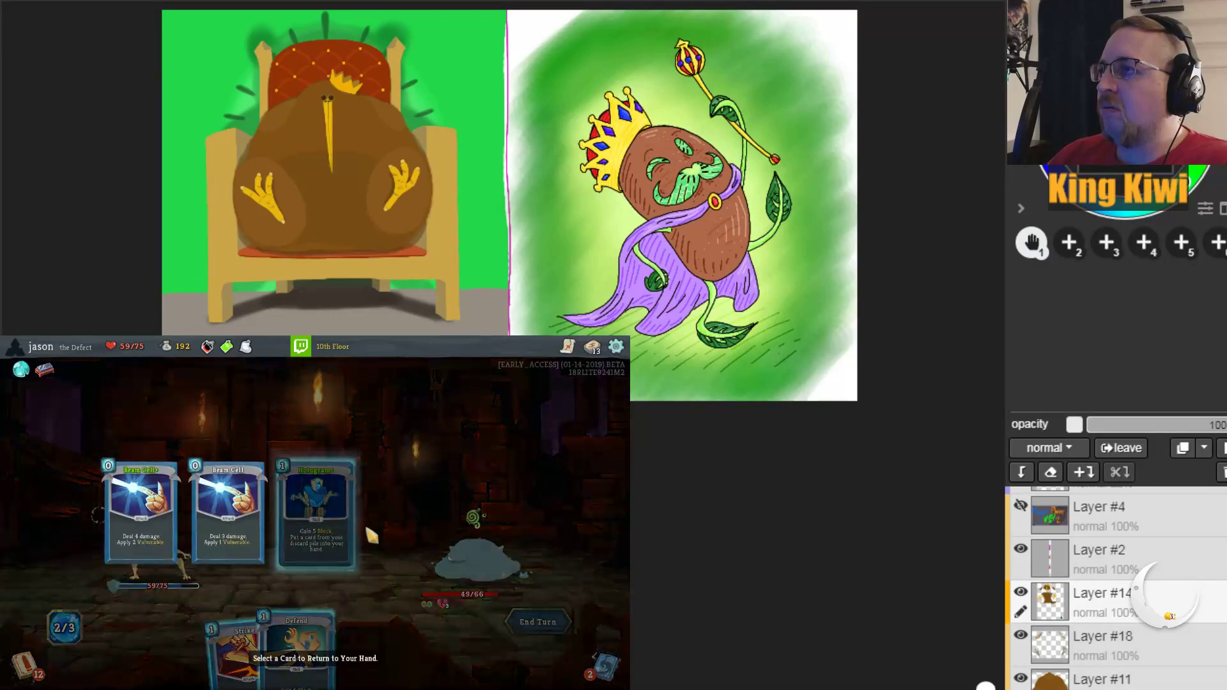
left_click(174, 528)
Step: Hit the Spike Slime (L) with the returned Beam Cell+ and a Strike, and end the turn
left_click(332, 614)
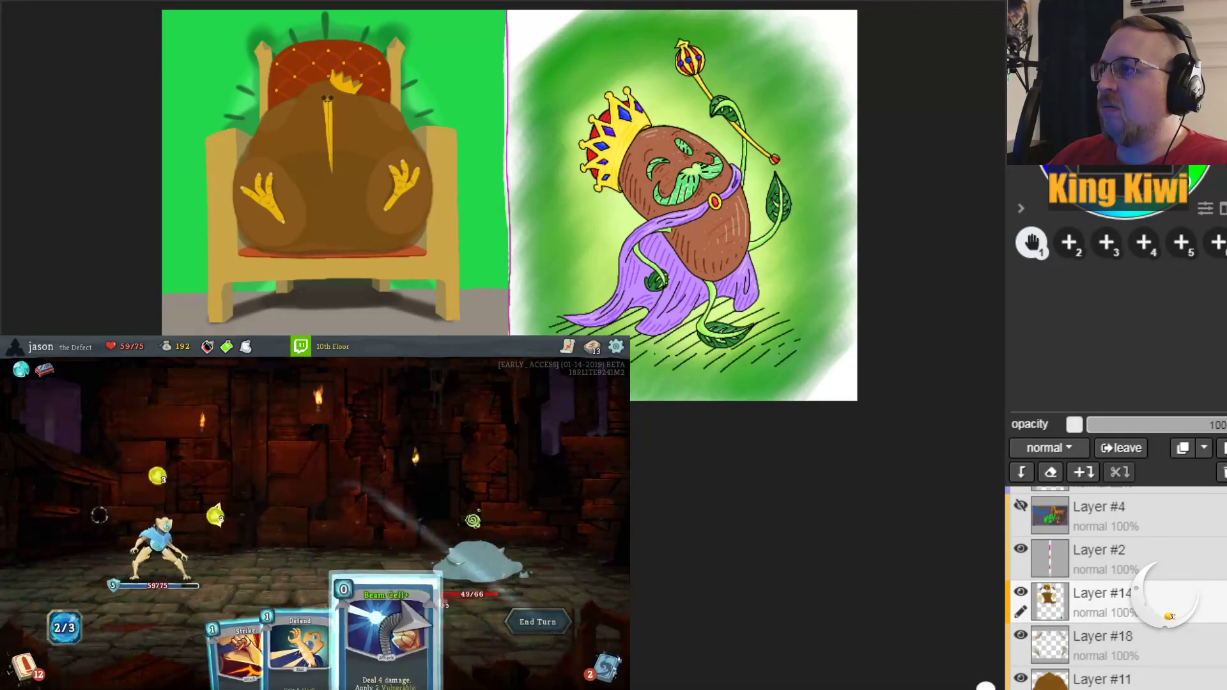
left_click(476, 563)
left_click(272, 614)
left_click(477, 562)
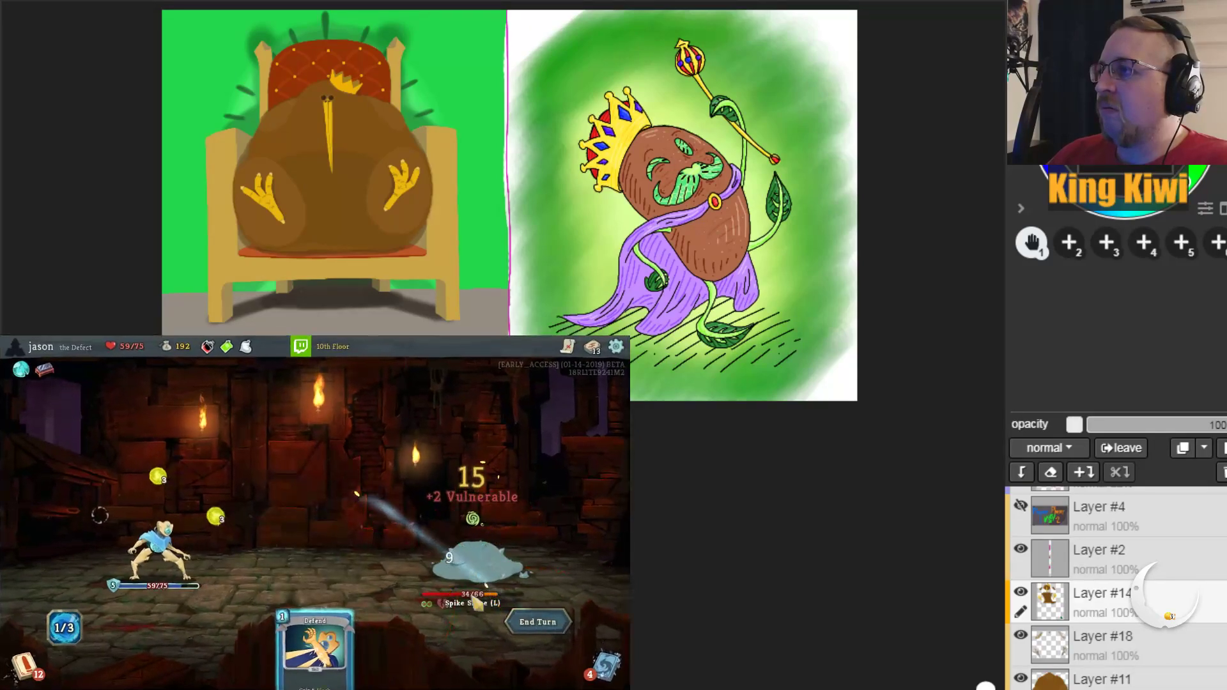
left_click(540, 622)
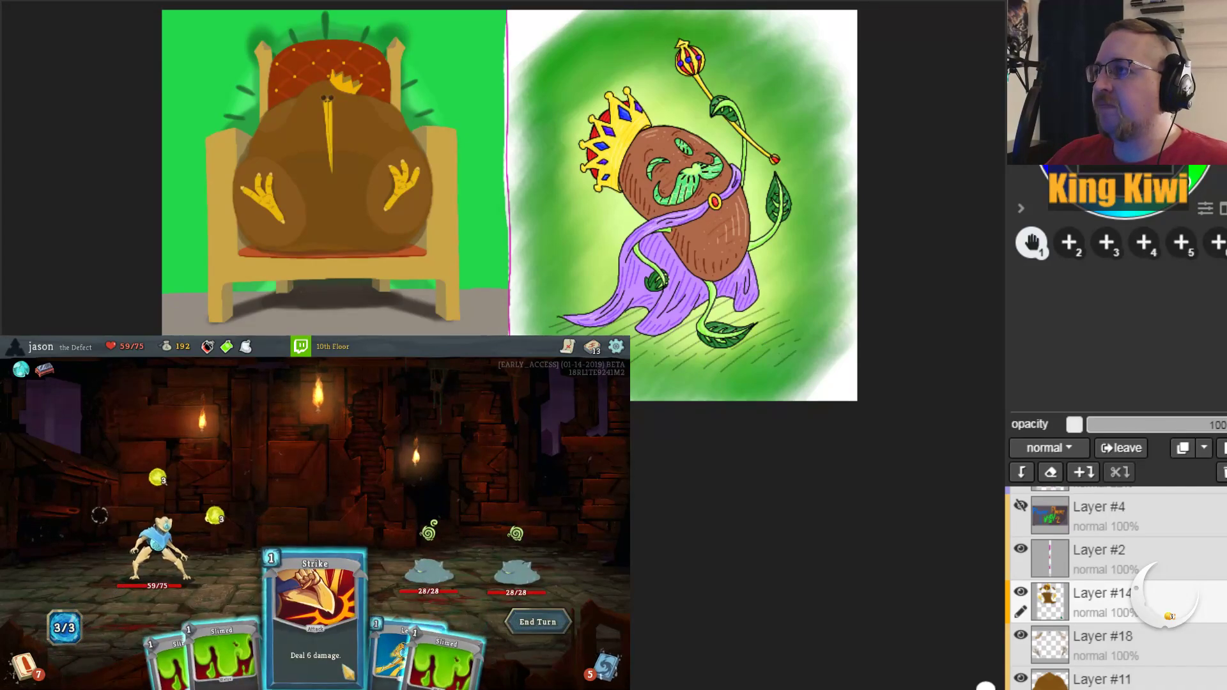
Step: Strike the nearer of the two split slimes, exhaust two Slimed cards, and end the turn
left_click(348, 665)
left_click(428, 570)
left_click_drag(434, 659, 383, 486)
left_click_drag(211, 659, 316, 505)
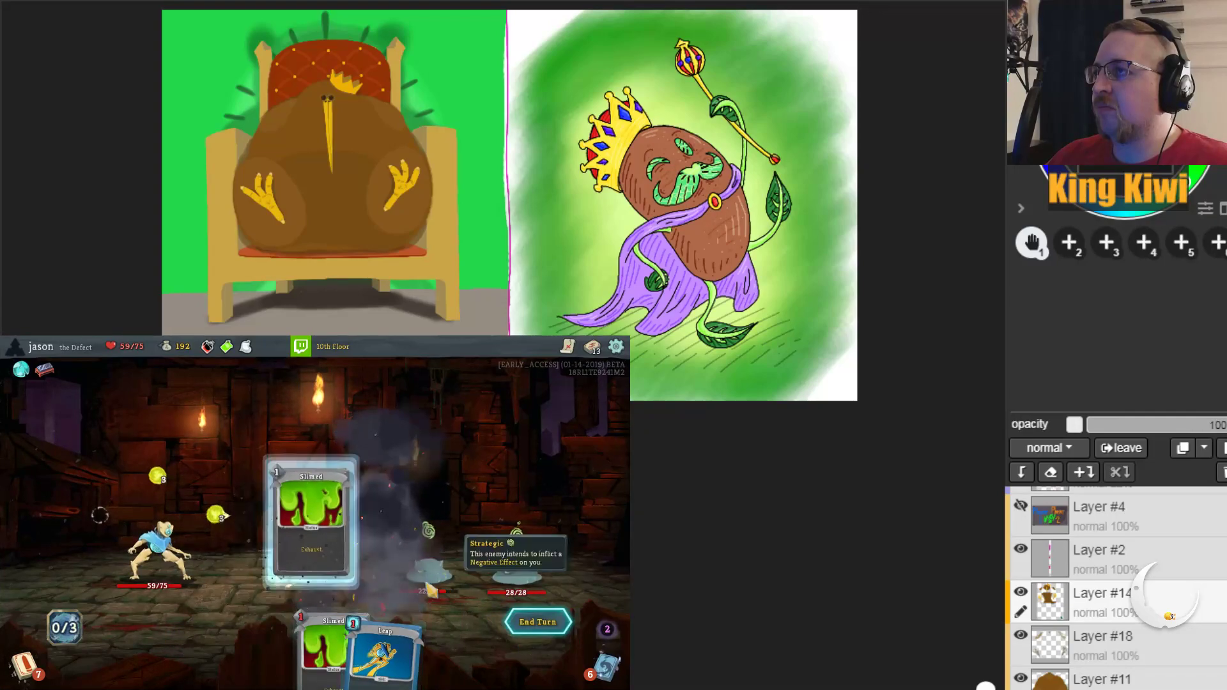
left_click(564, 625)
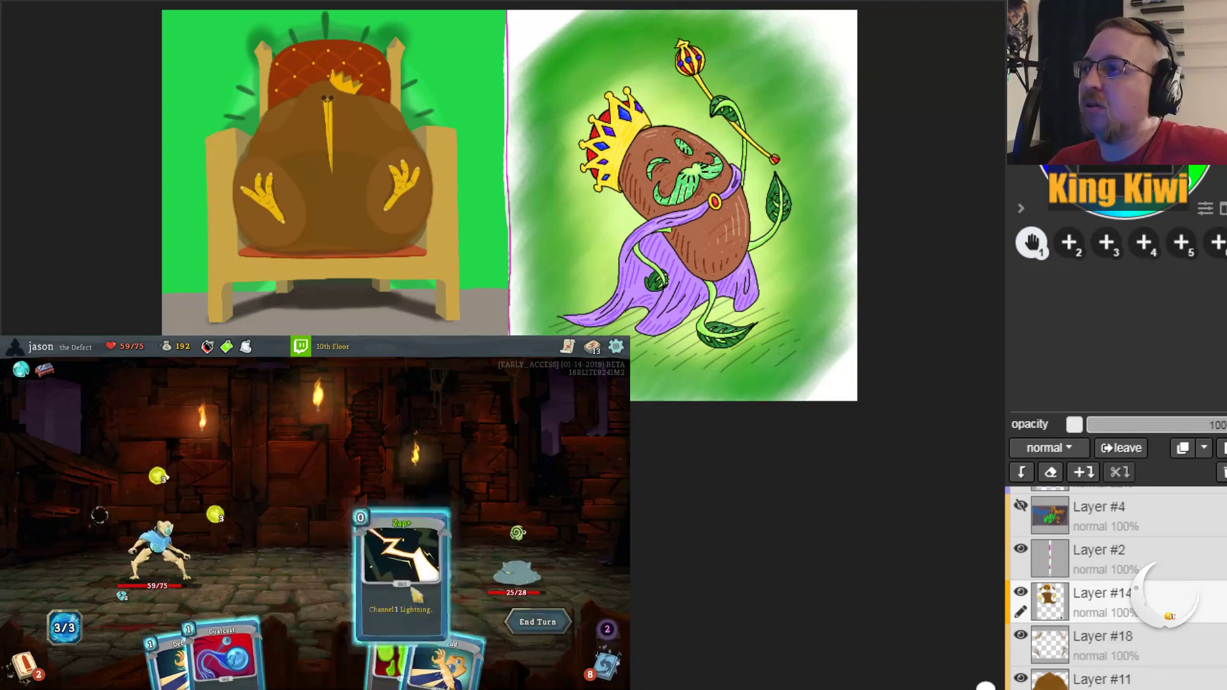
Step: Play Zap+ and two Defends, exhaust a Slimed card, and end the turn
left_click_drag(421, 588, 422, 448)
left_click_drag(399, 607, 313, 498)
left_click_drag(246, 613, 313, 505)
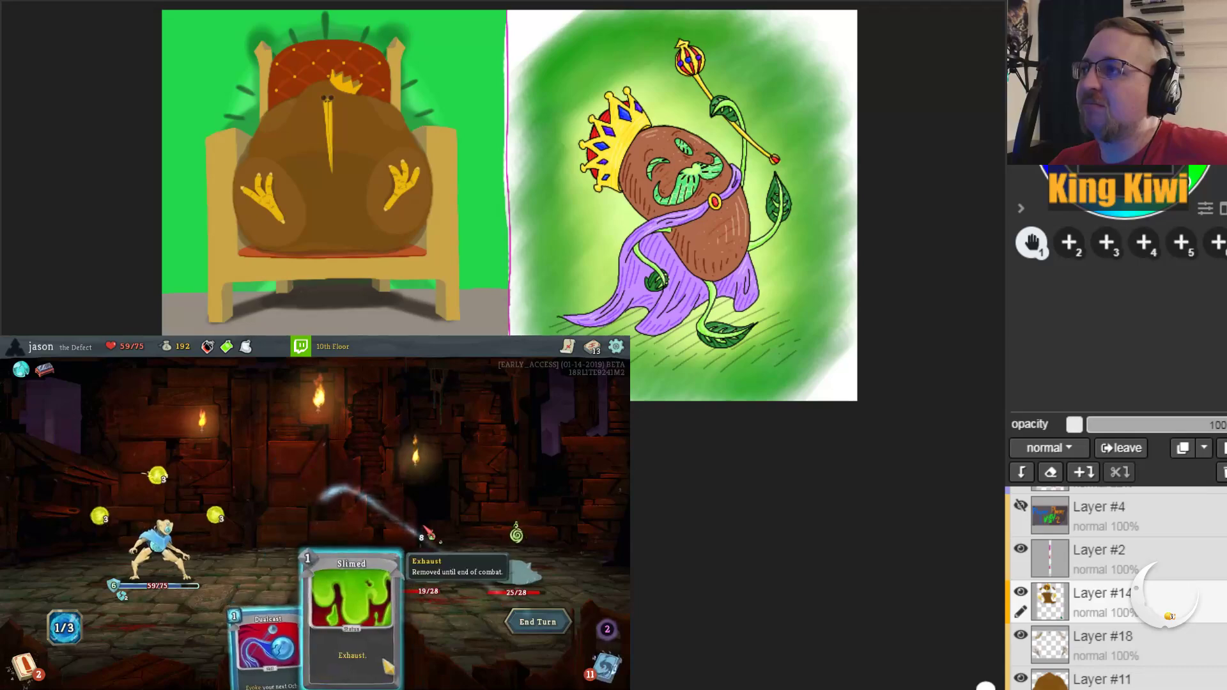
left_click_drag(388, 667, 317, 473)
left_click(539, 630)
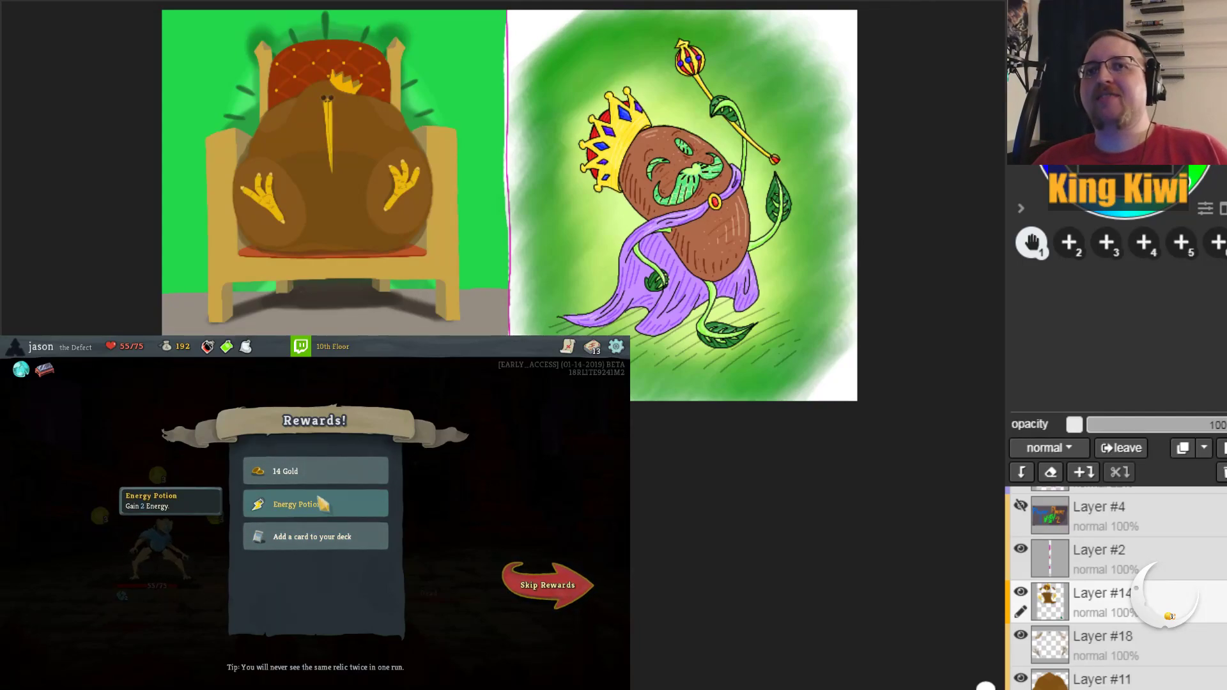
Step: Take the 14 Gold, discard the potion in the first slot, and take the Energy Potion in its place
left_click(308, 471)
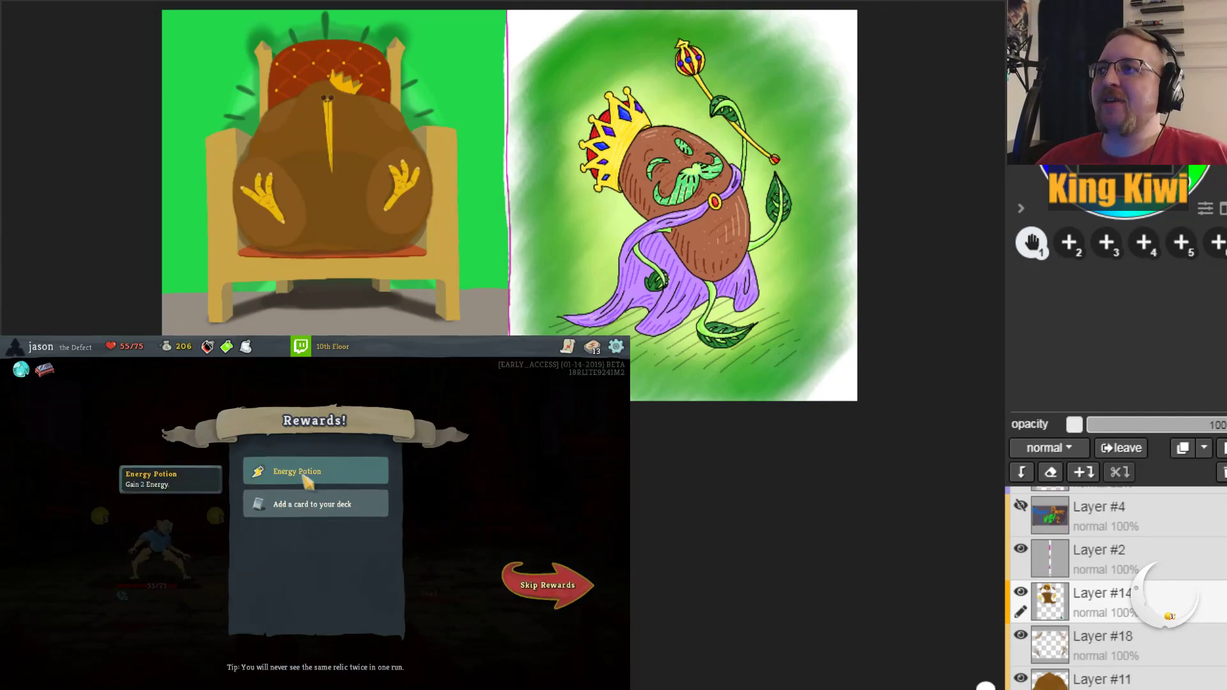
left_click(211, 348)
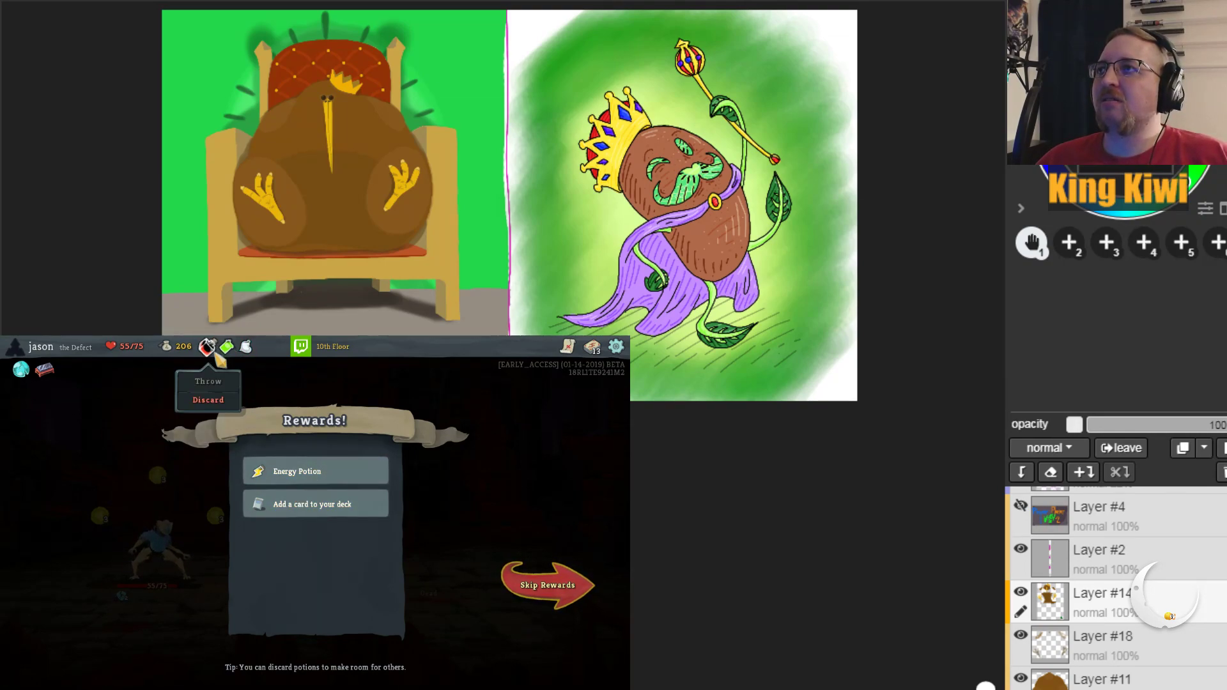
left_click(210, 400)
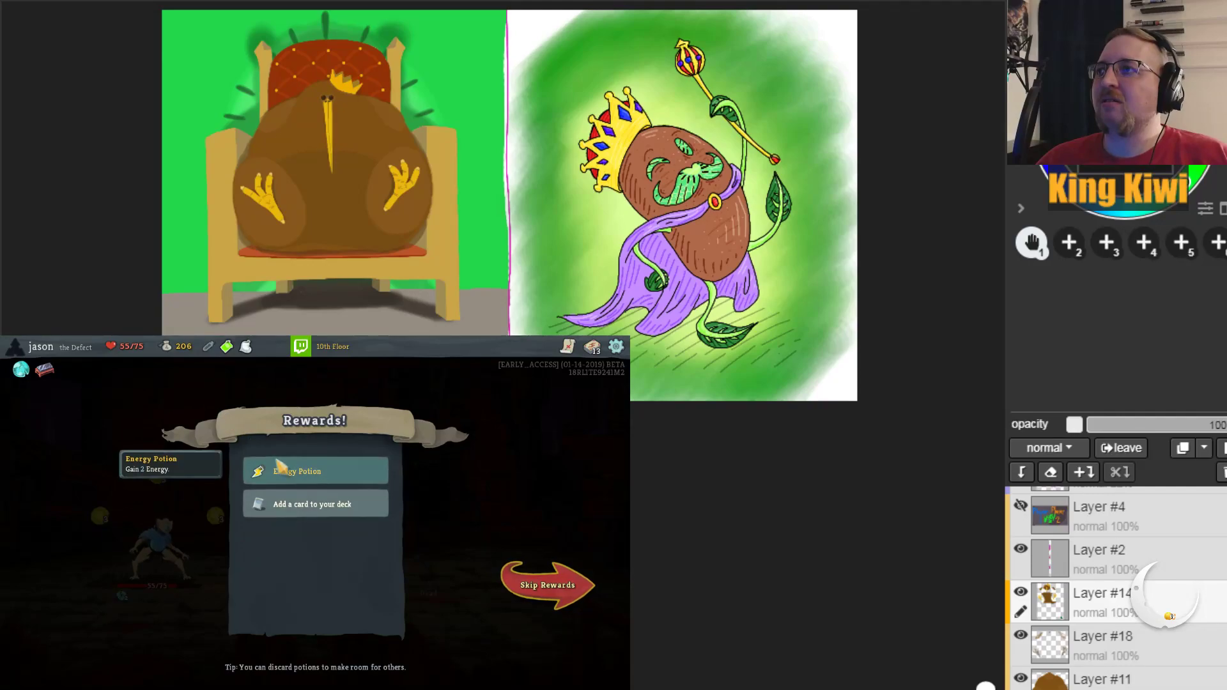
left_click(276, 467)
Step: Add the Hologram card to the deck as the reward, and proceed to the map
left_click(281, 474)
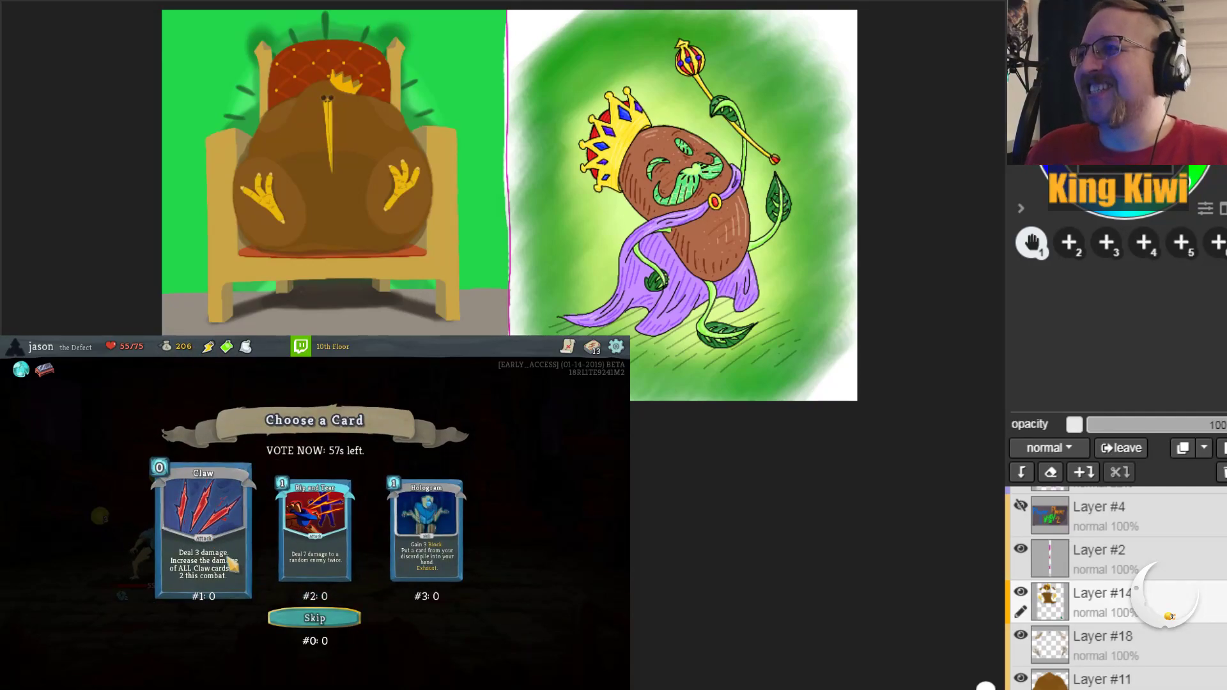
left_click(448, 511)
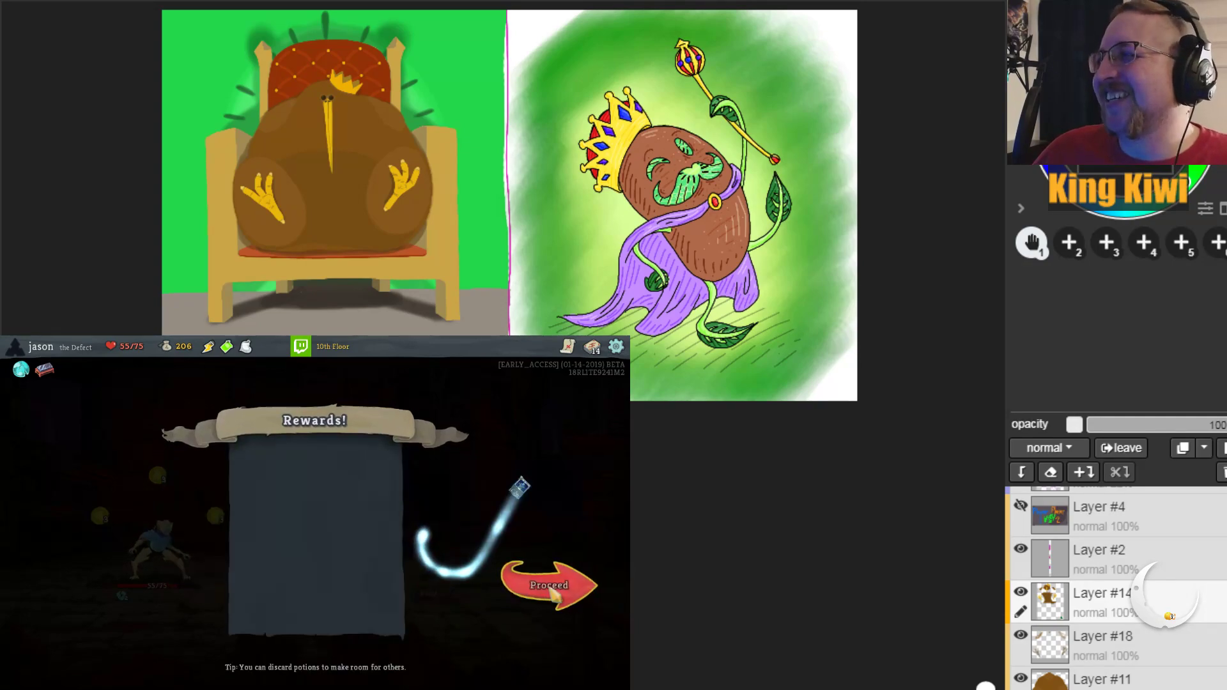
left_click(551, 587)
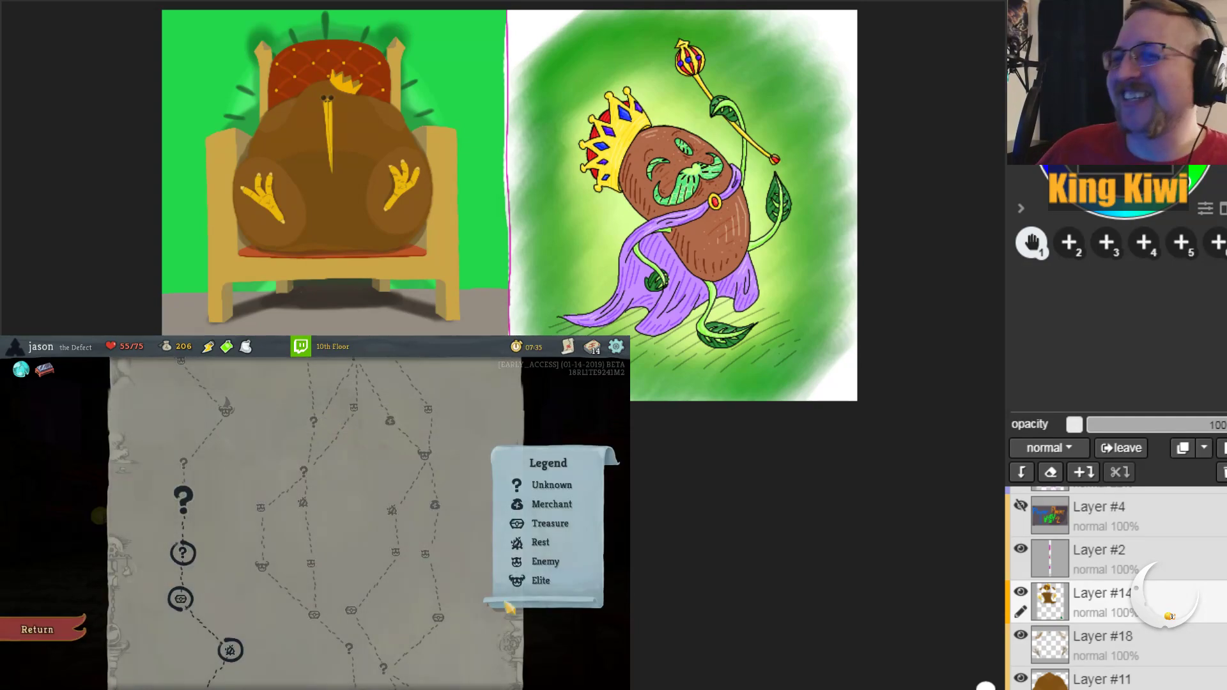
Step: Enter the next unknown room, pray at the Wing Statue, and remove a basic Strike from the deck
left_click(183, 503)
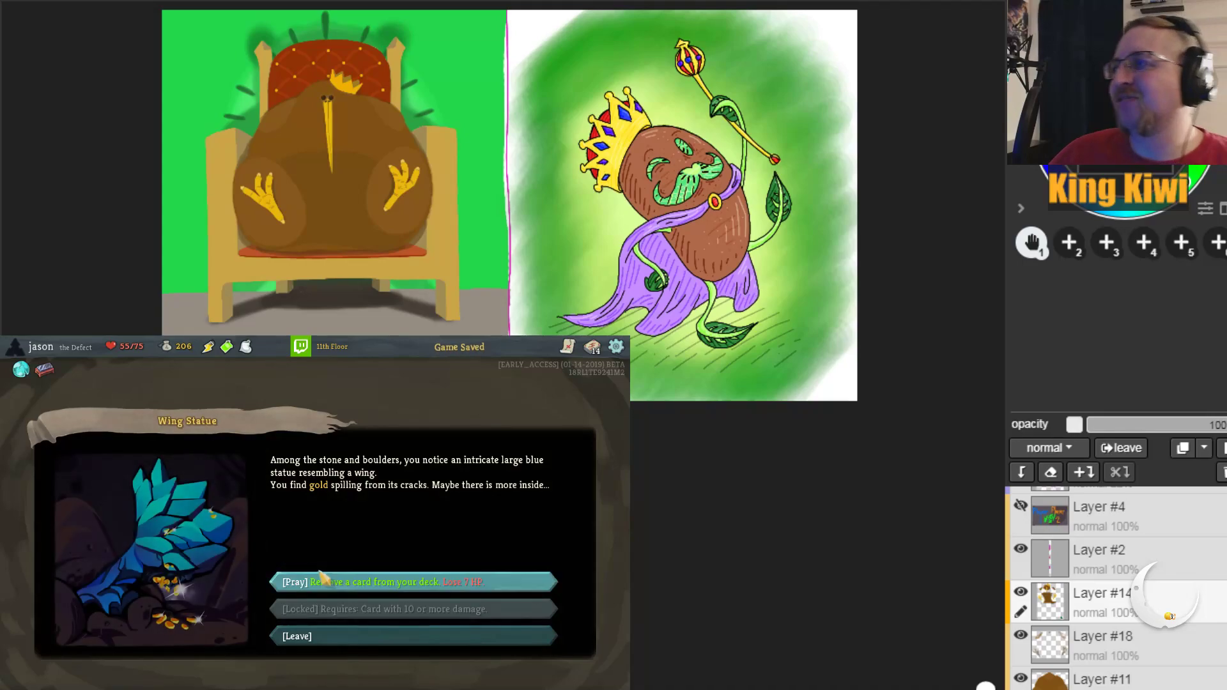
left_click(349, 585)
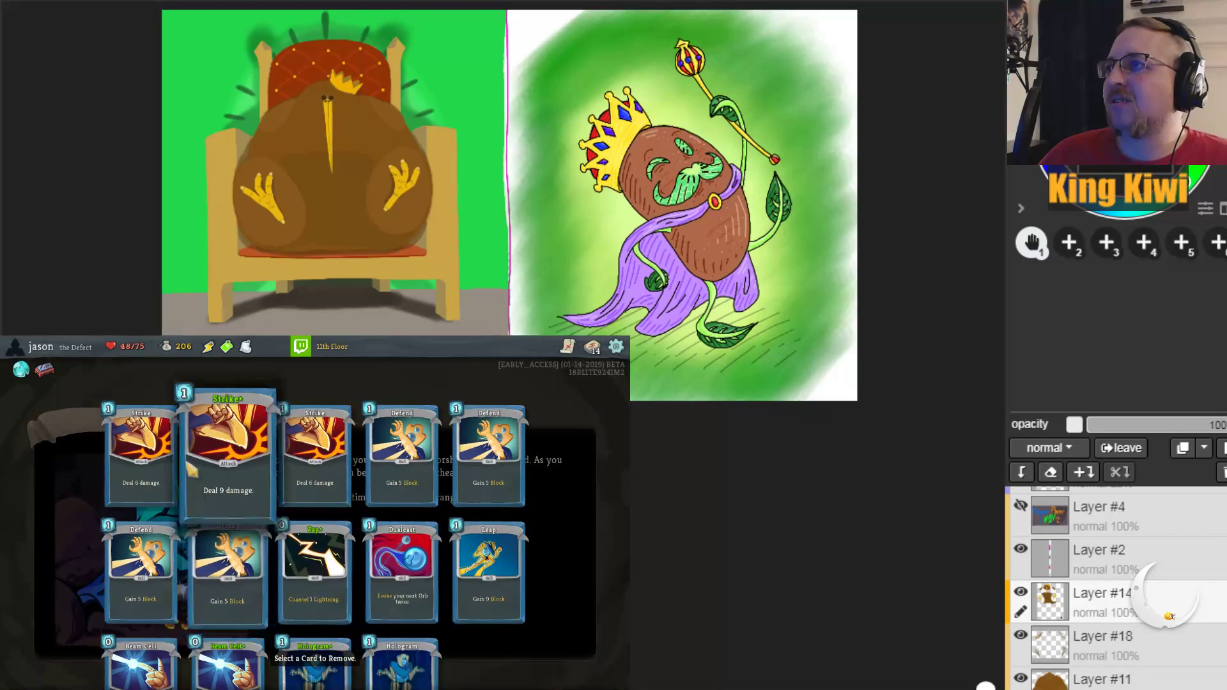
left_click(141, 457)
left_click(592, 622)
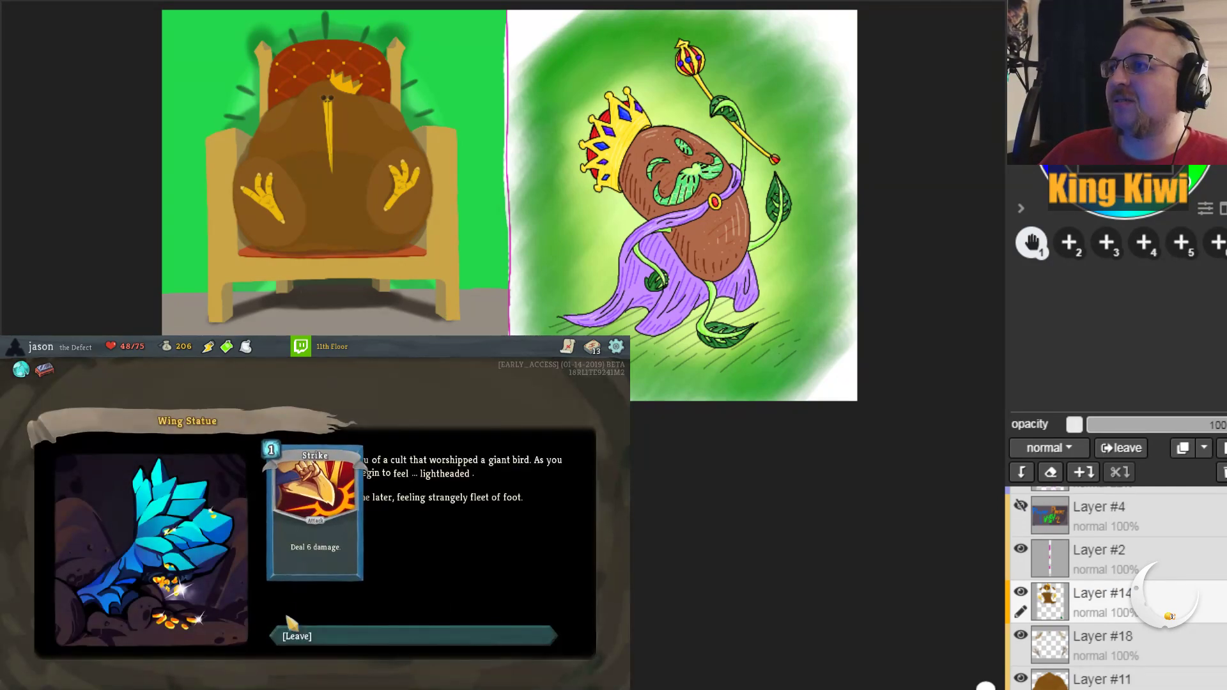
left_click(348, 584)
Step: Open the chest in the following room, take the 46 Gold and Preserved Insect, and move on to the elite fight
left_click(167, 494)
left_click(419, 543)
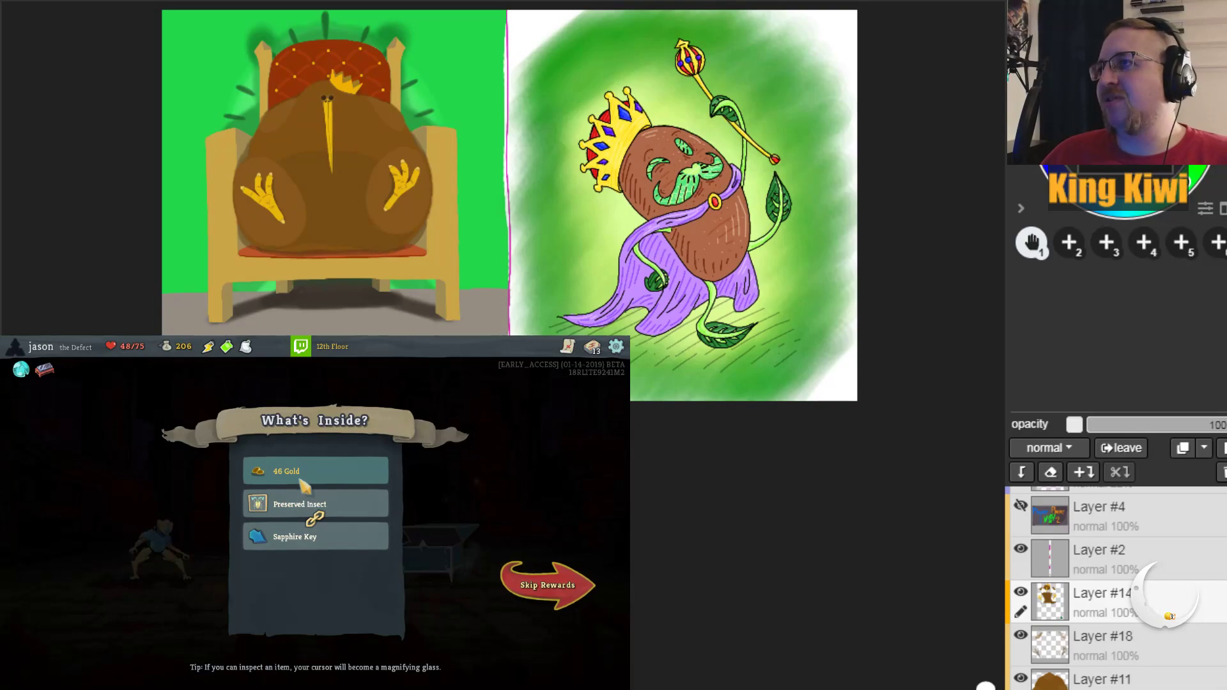
left_click(293, 474)
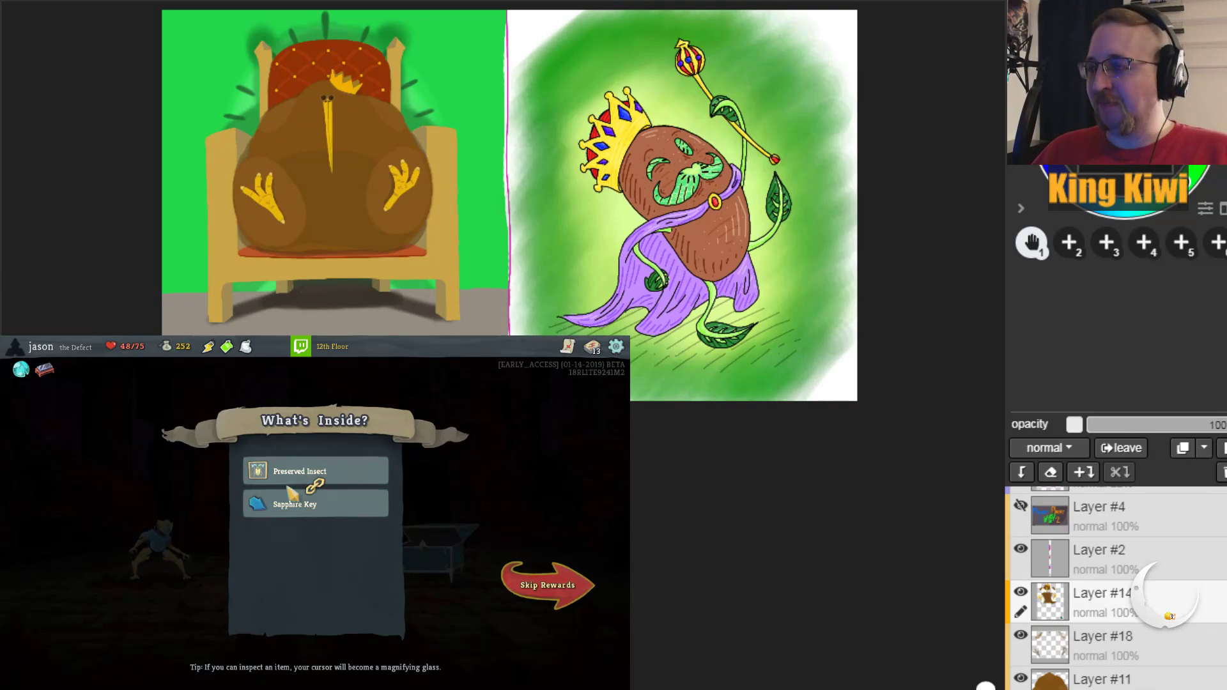
left_click(299, 488)
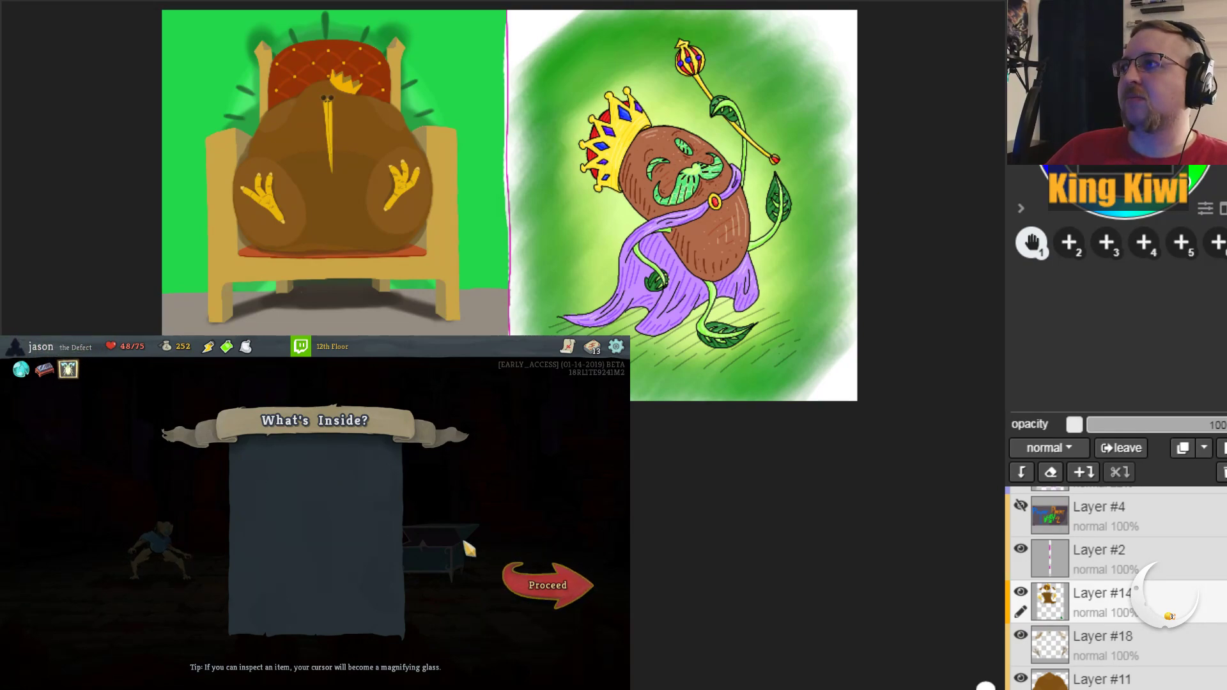
left_click(535, 587)
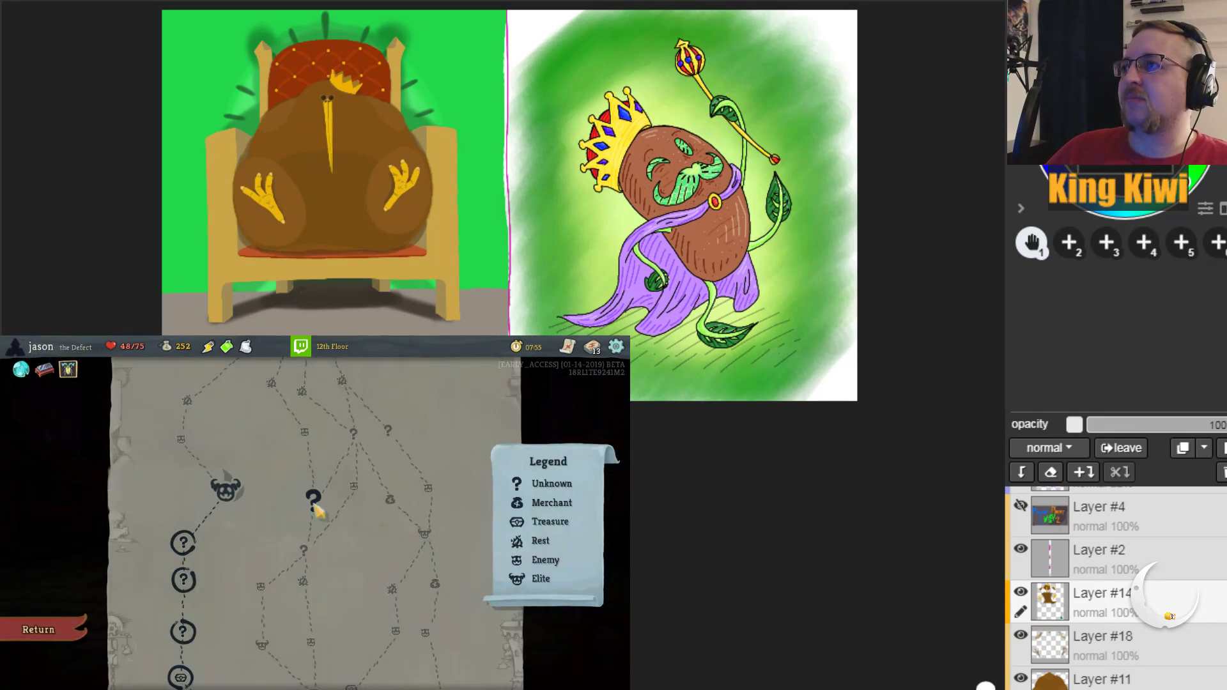
left_click(235, 494)
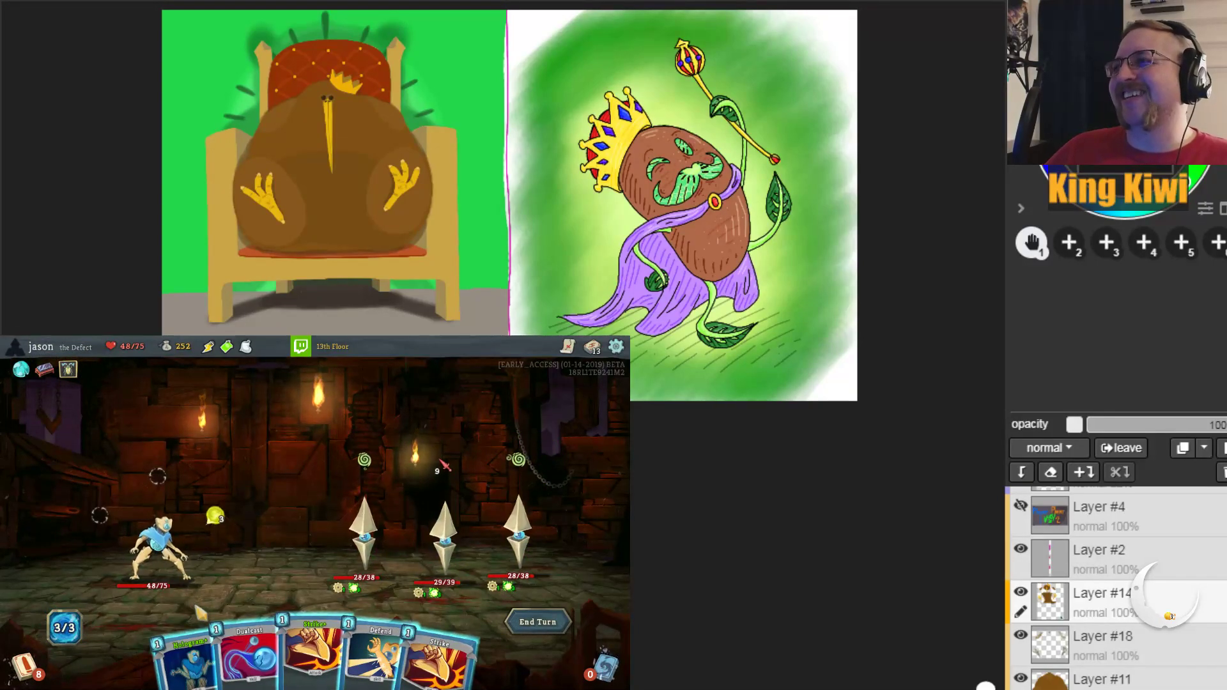
Step: Hit the middle enemy with Strike+, return the card to hand with Hologram+, play Defend, and end the turn
mouse_move(190, 646)
left_mouse_down()
mouse_move(241, 542)
mouse_move(192, 633)
left_mouse_up()
left_click(315, 629)
left_click(444, 530)
left_click_drag(211, 639, 247, 516)
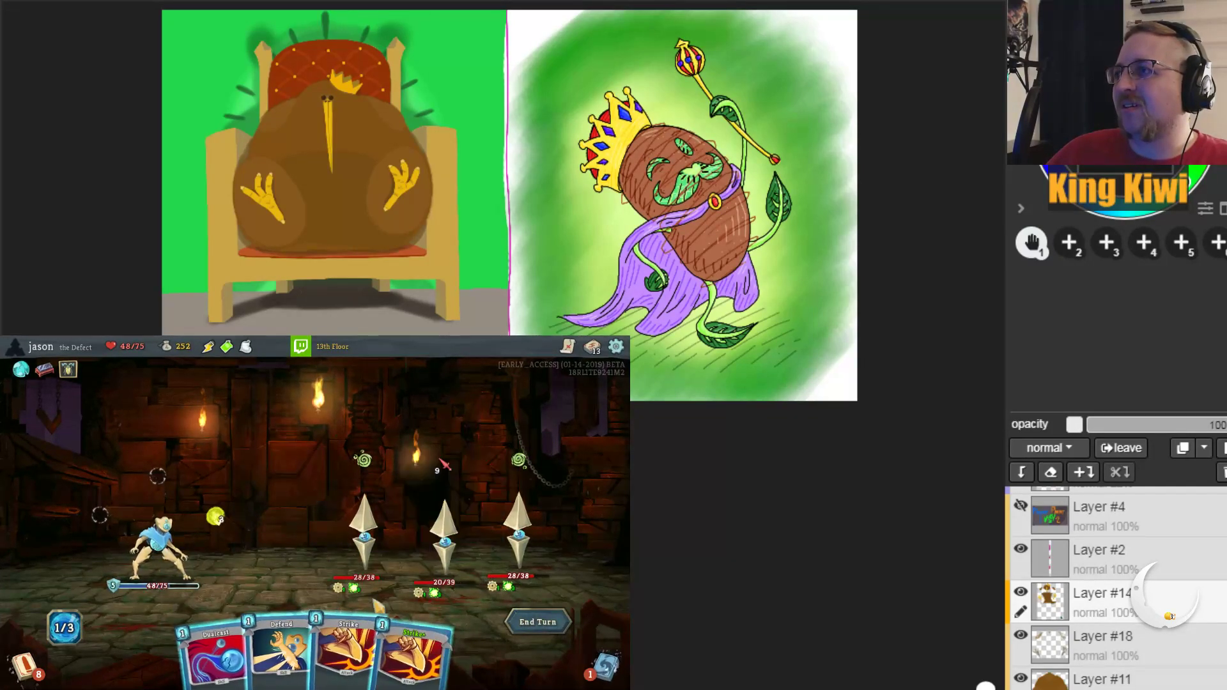
left_click_drag(281, 662, 313, 486)
left_click(521, 627)
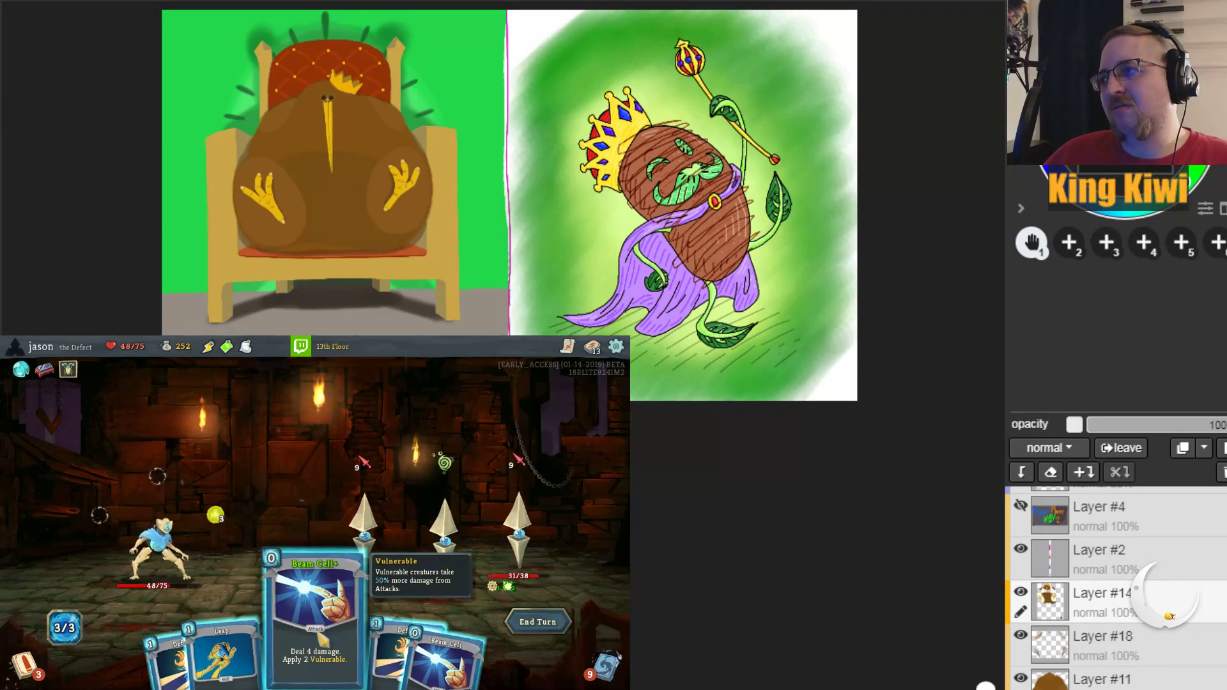
Step: Play Beam Cell+ on the nearest enemy
left_click(315, 607)
left_click(363, 524)
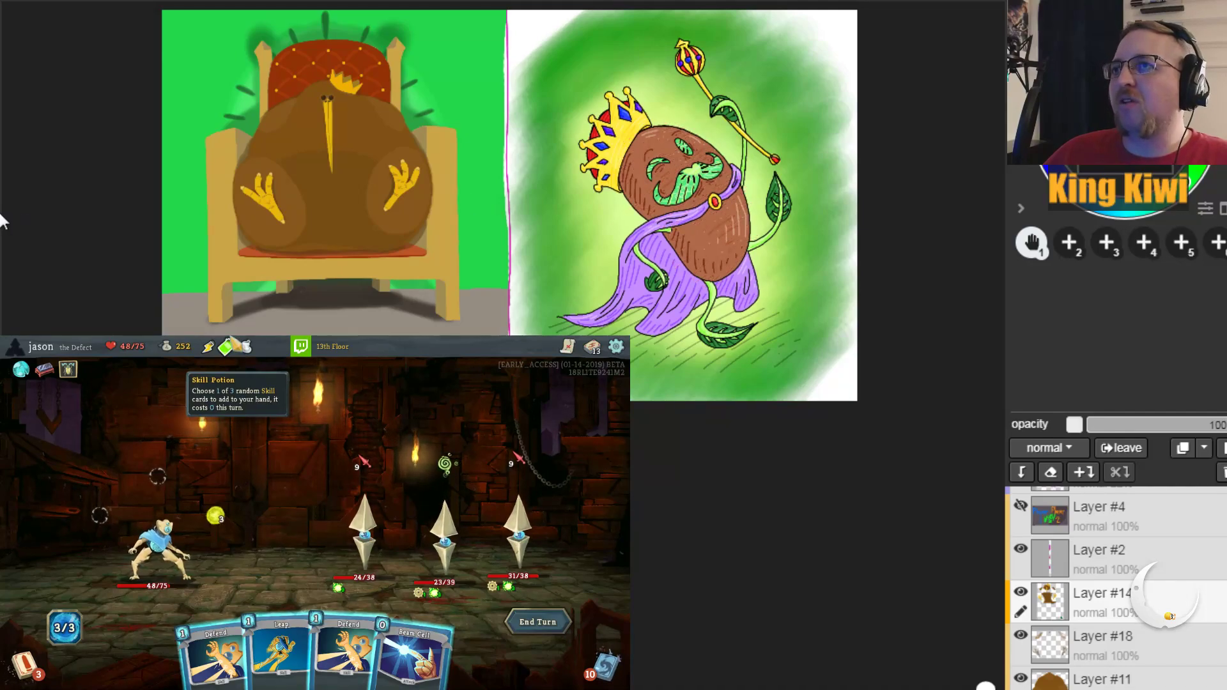
Step: Set the drawing brush to size 65, density 50, opacity 26 and hardness 26, and undo the shading beside the throne
key("b")
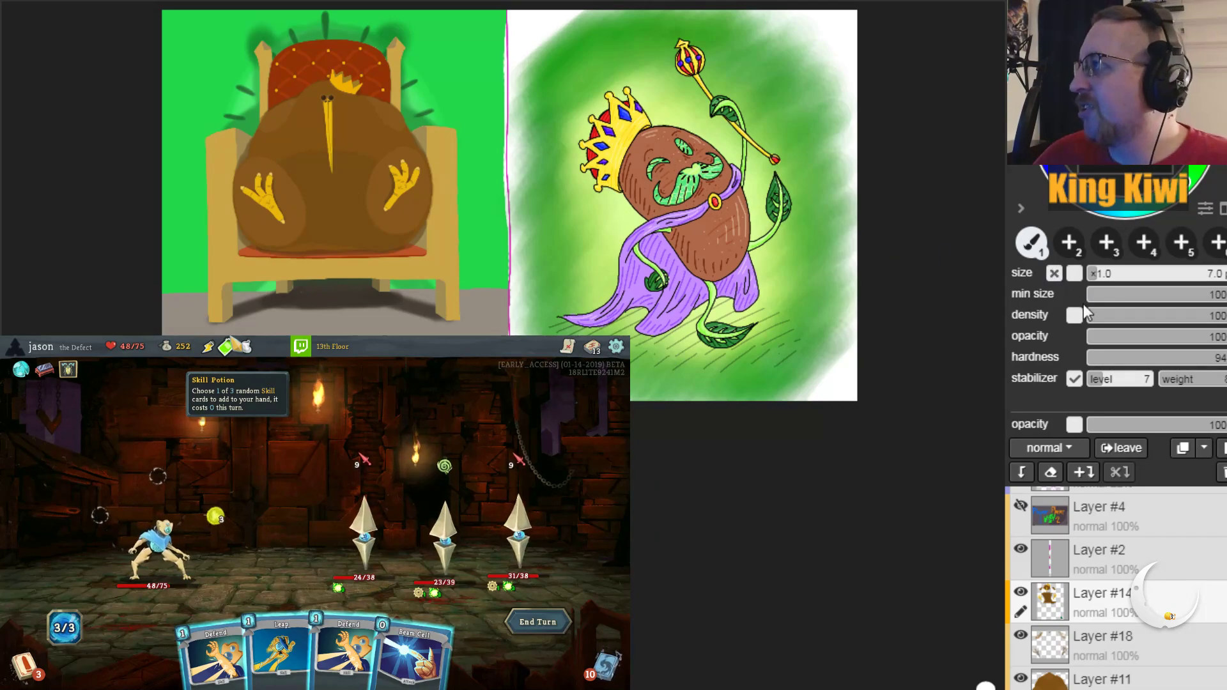
left_click(1163, 315)
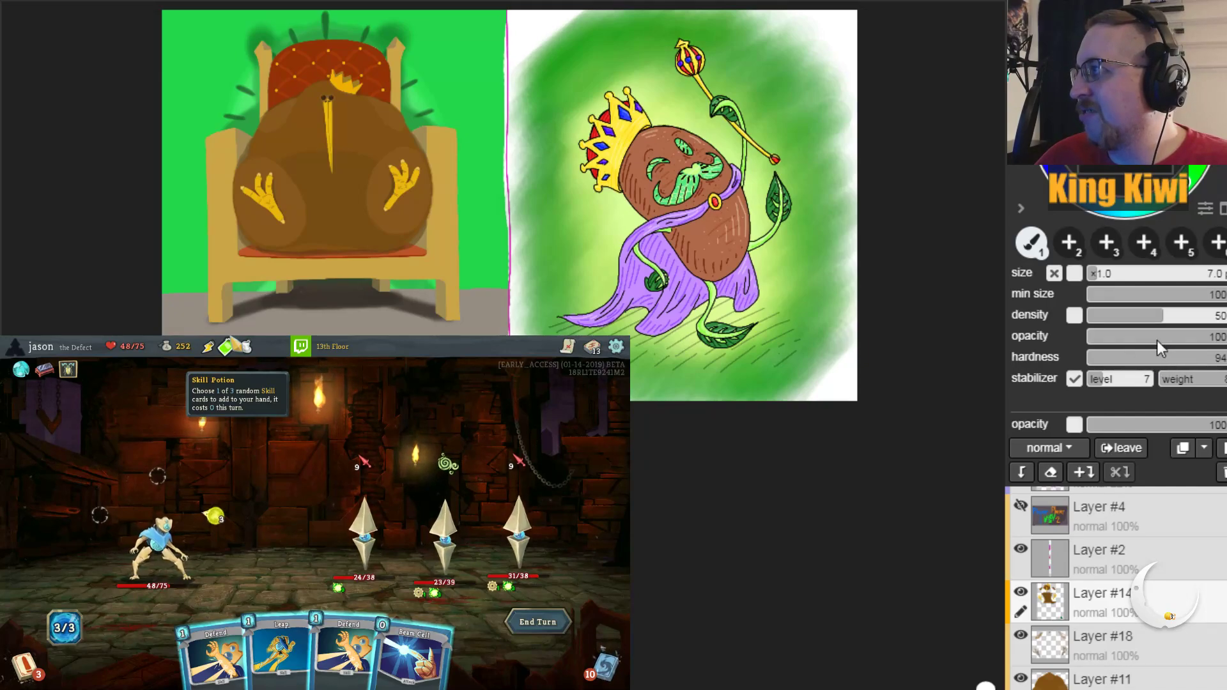
left_click(1127, 341)
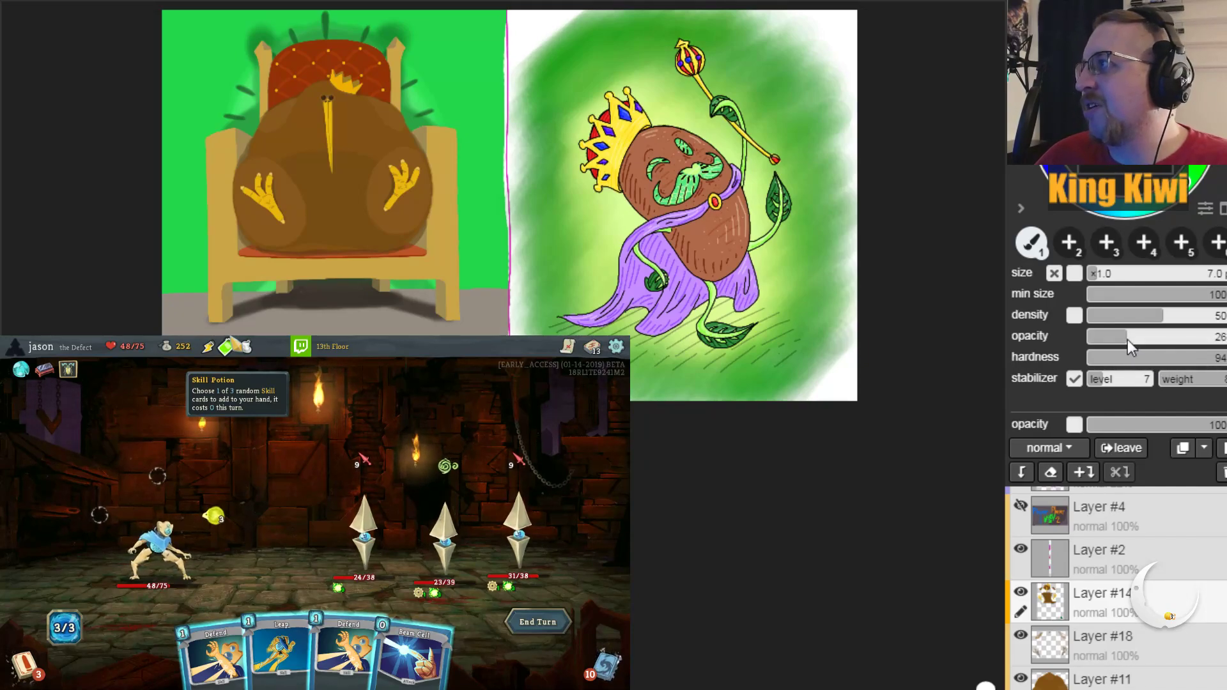
left_click(1126, 357)
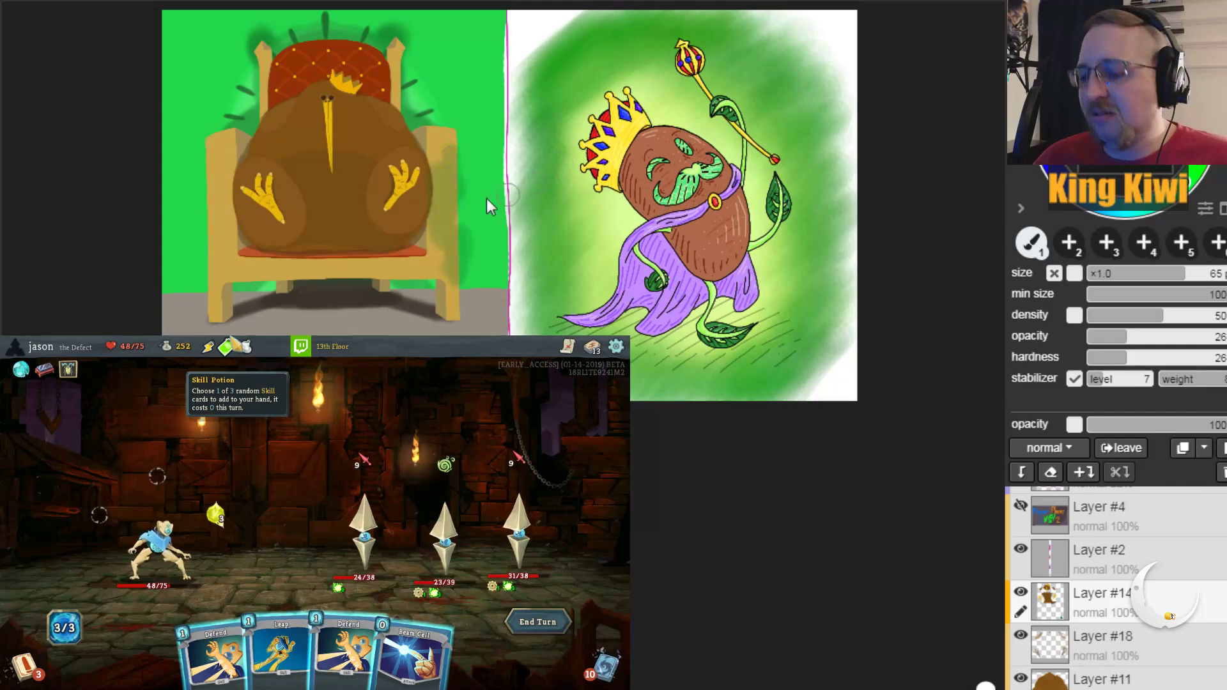
key("ctrl+z")
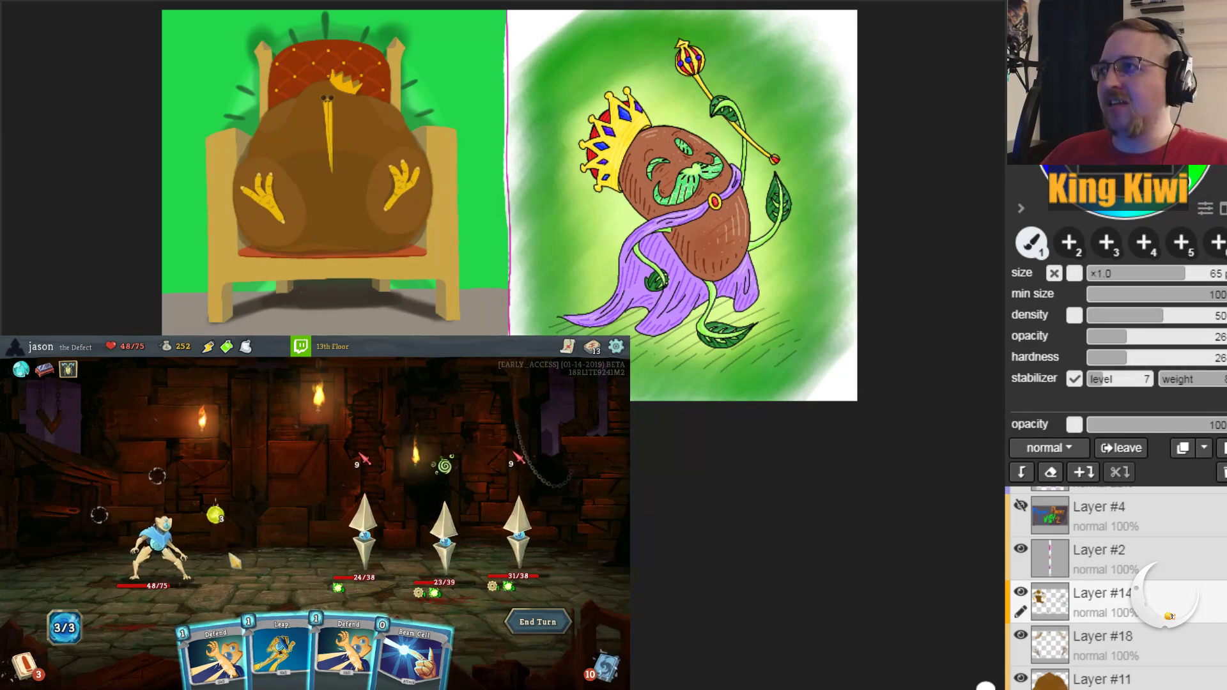
Step: Play Beam Cell on the nearest enemy, block with Leap and two Defends, and end the turn
left_click(402, 601)
left_click(341, 527)
left_click_drag(314, 614, 280, 542)
left_click_drag(256, 639, 300, 521)
left_click_drag(358, 646, 319, 524)
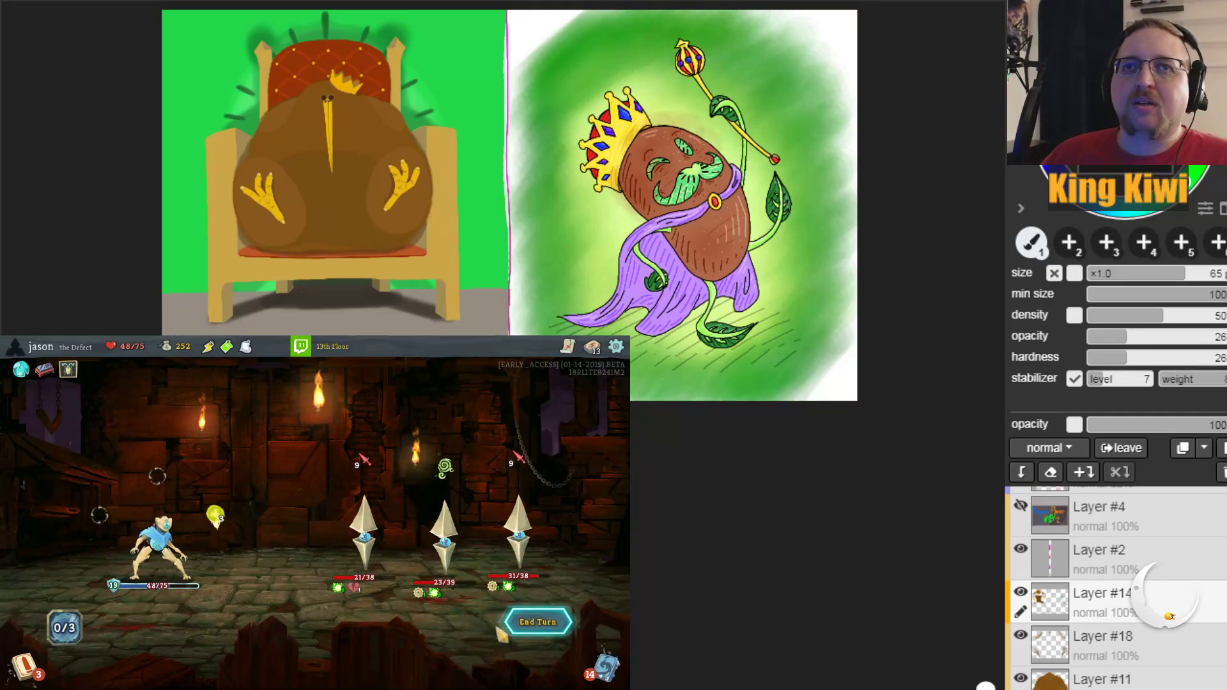
left_click(521, 623)
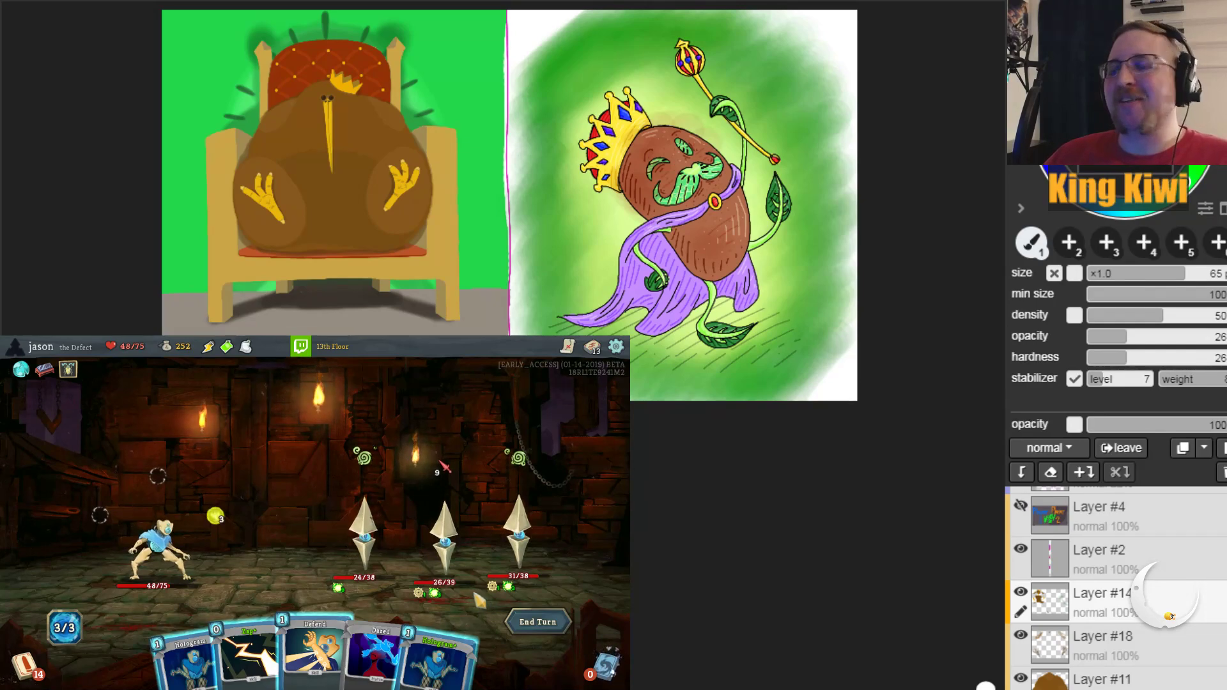
Step: Play Zap+ twice by returning it to hand with Hologram+, and retrieve it once more with Hologram
mouse_move(253, 642)
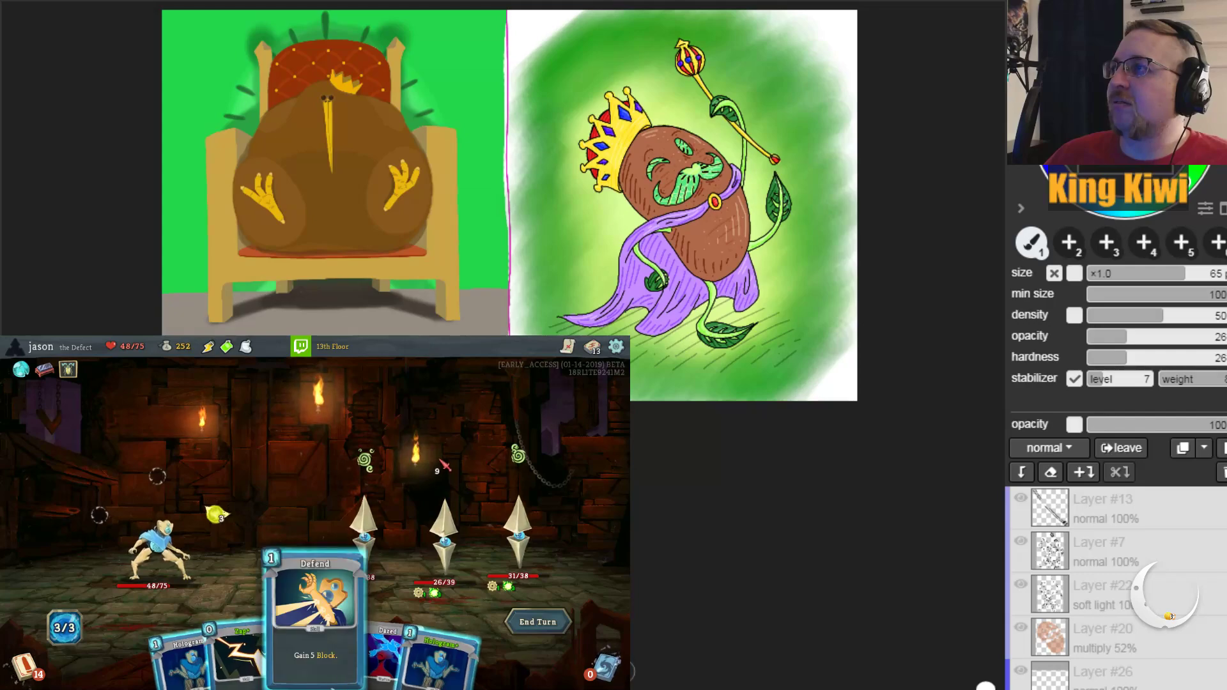
left_click_drag(249, 659, 287, 538)
left_click_drag(406, 642, 409, 544)
left_click_drag(436, 644, 435, 543)
left_click_drag(246, 639, 289, 535)
left_click(313, 508)
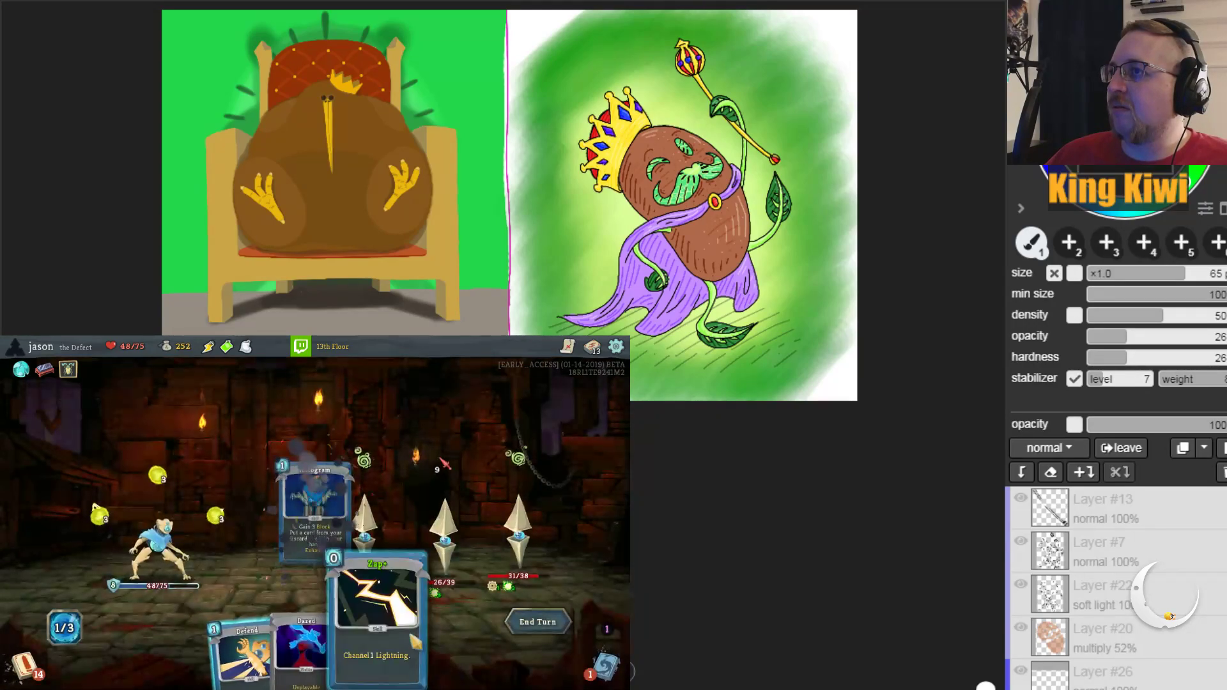
Step: Play the retrieved Zap+ and a Defend, and end the turn
left_click_drag(412, 637, 317, 505)
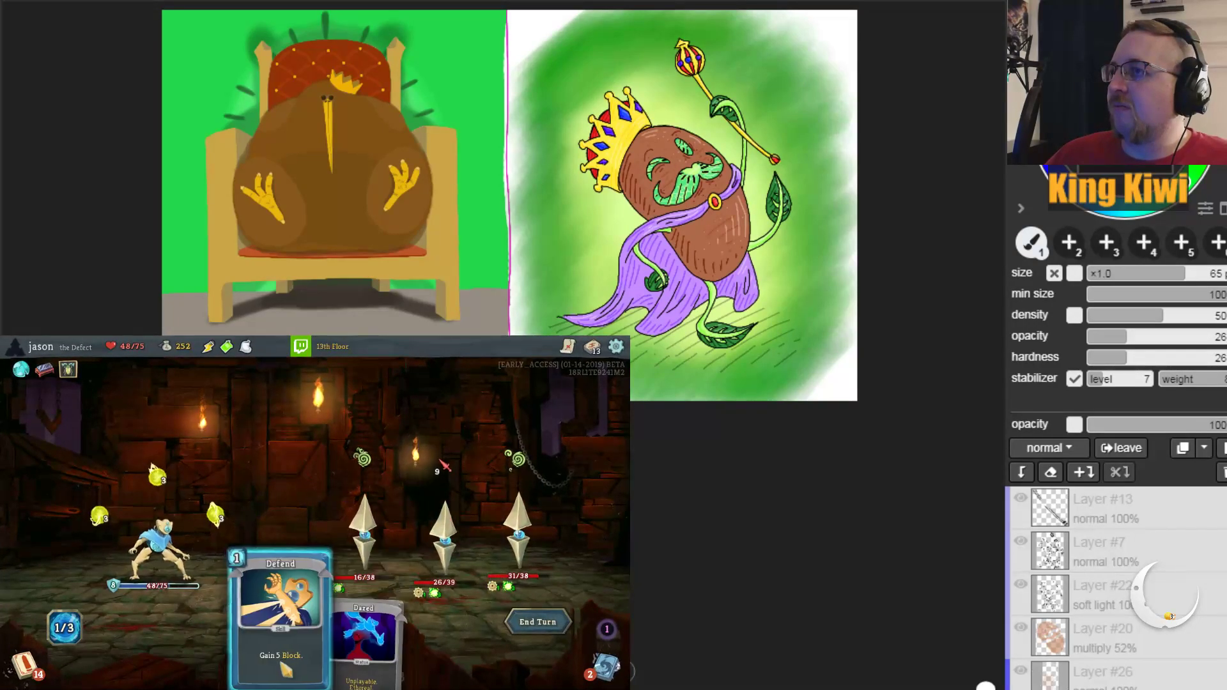
left_click_drag(282, 633, 313, 512)
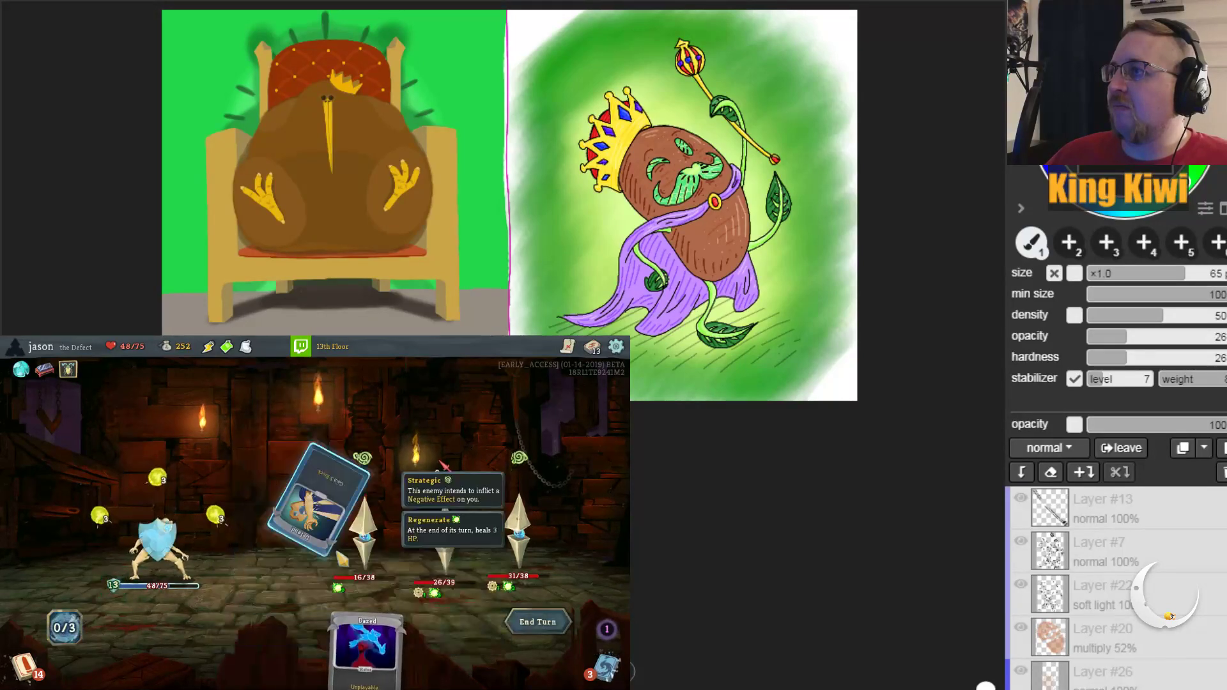
key("e")
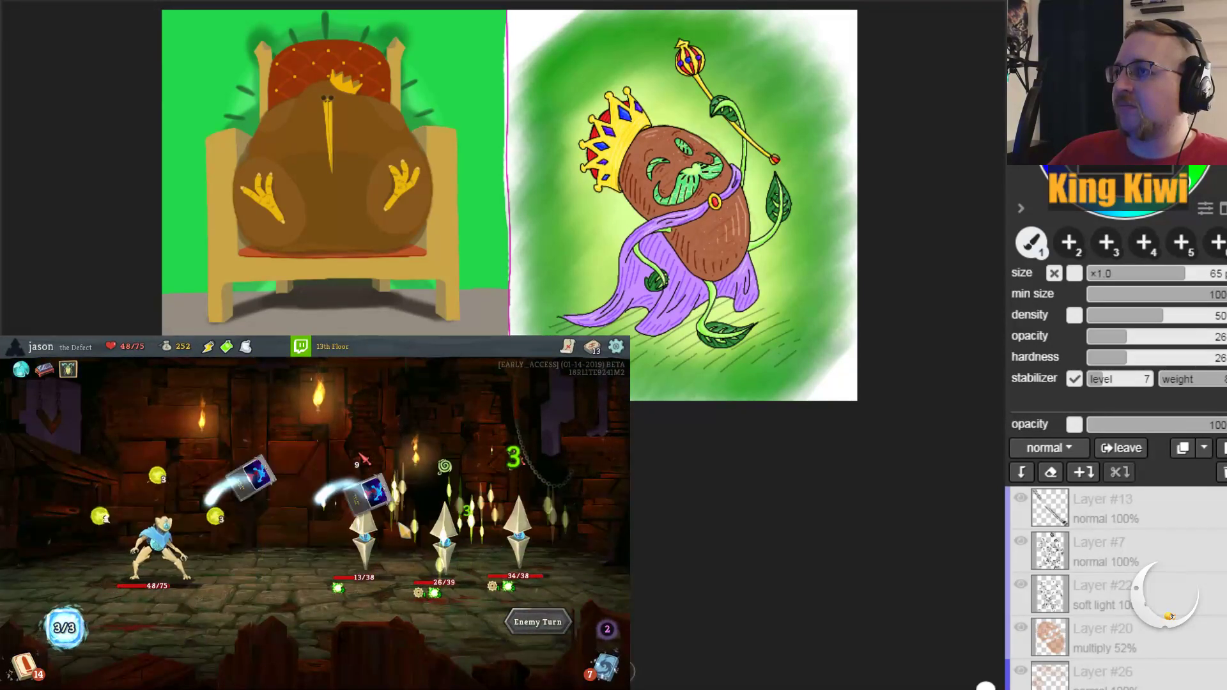
Step: Play Beam Cell on the nearest enemy, block with Leap and both Defends, and end the turn
key("4")
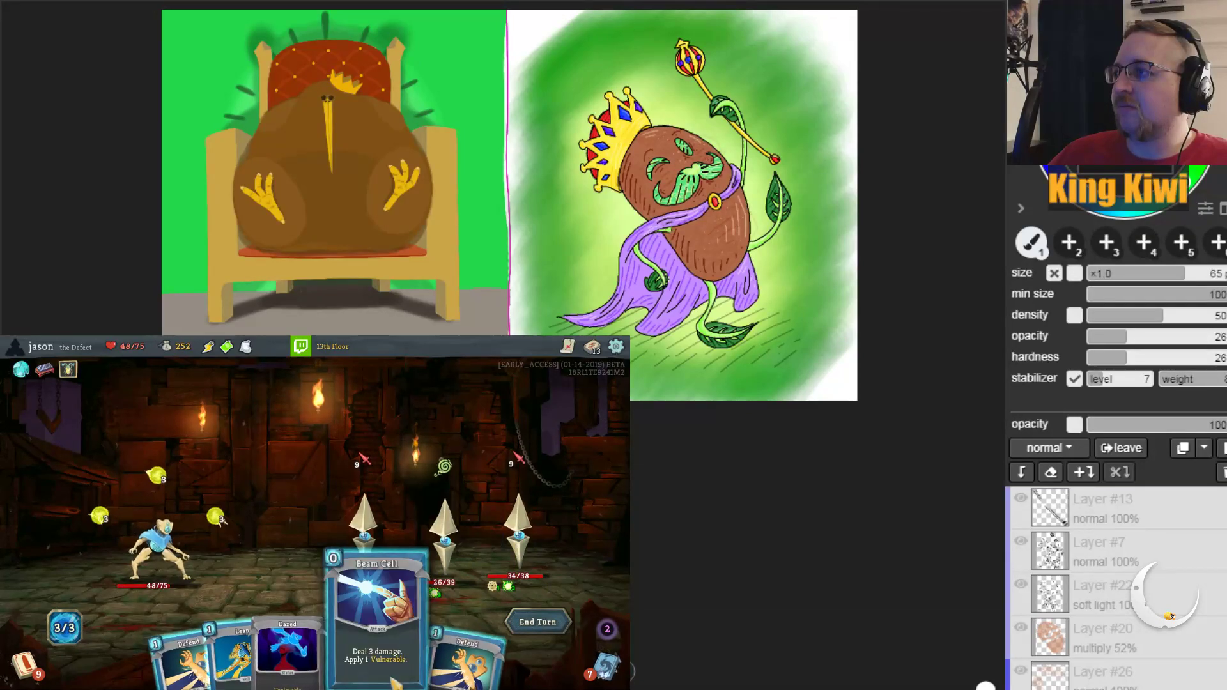
left_click(376, 538)
key("2")
left_click(376, 539)
key("1")
left_click(563, 620)
key("2")
left_click(558, 583)
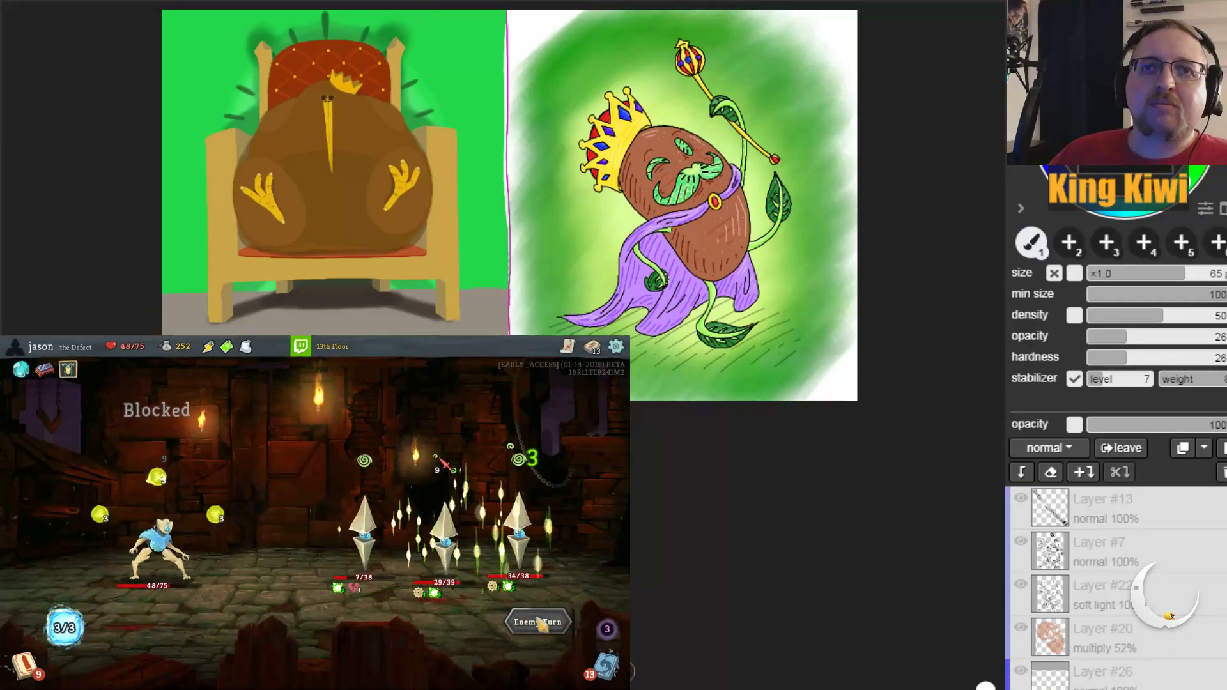
Step: Play Defend and Dualcast among the Dazed cards, and end the turn
mouse_move(466, 585)
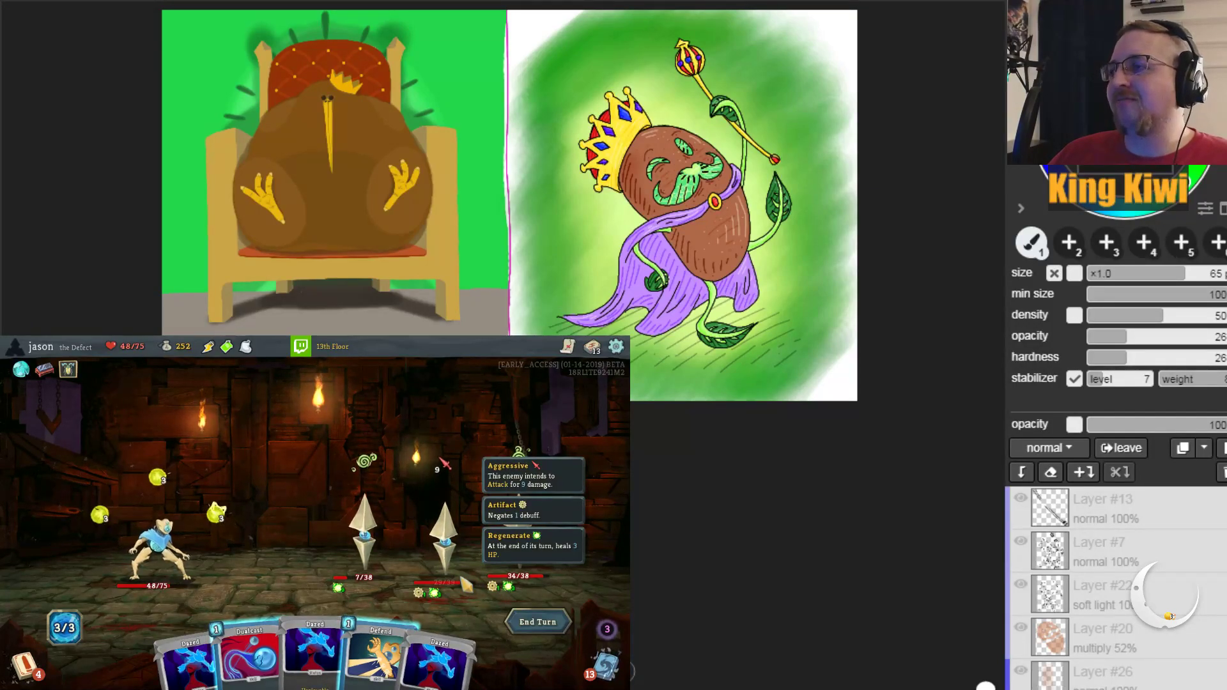
mouse_move(377, 649)
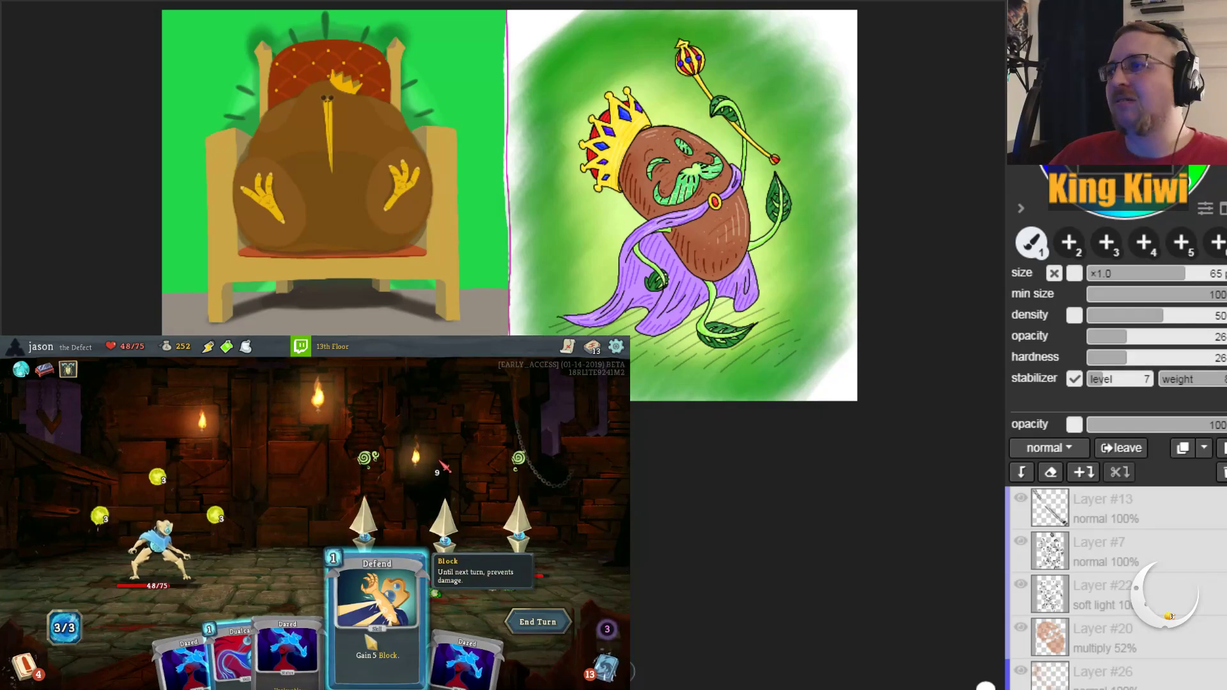
left_click_drag(364, 639, 367, 502)
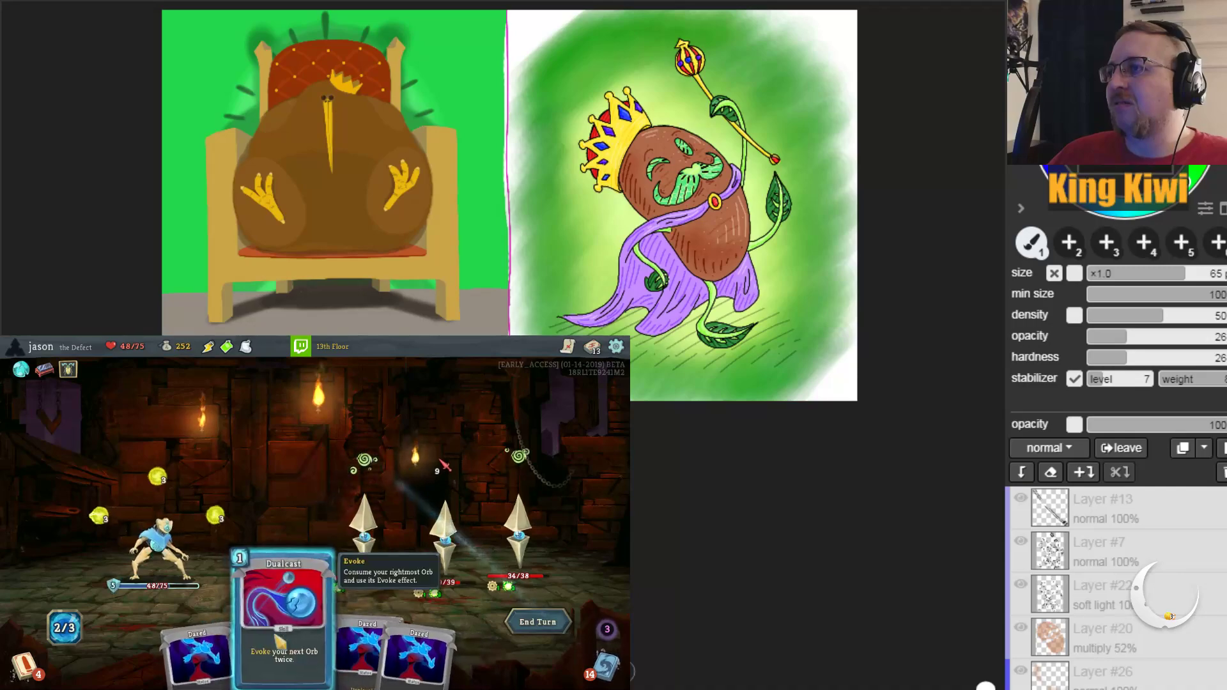
left_click_drag(280, 637, 320, 492)
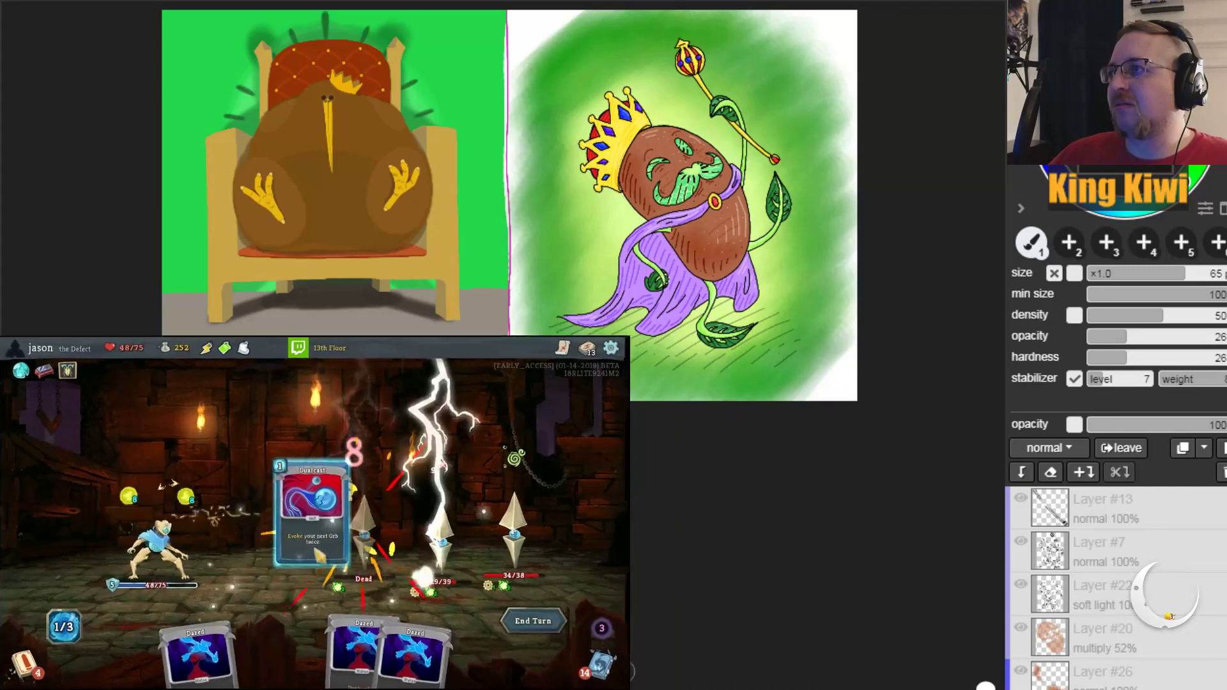
left_click(515, 623)
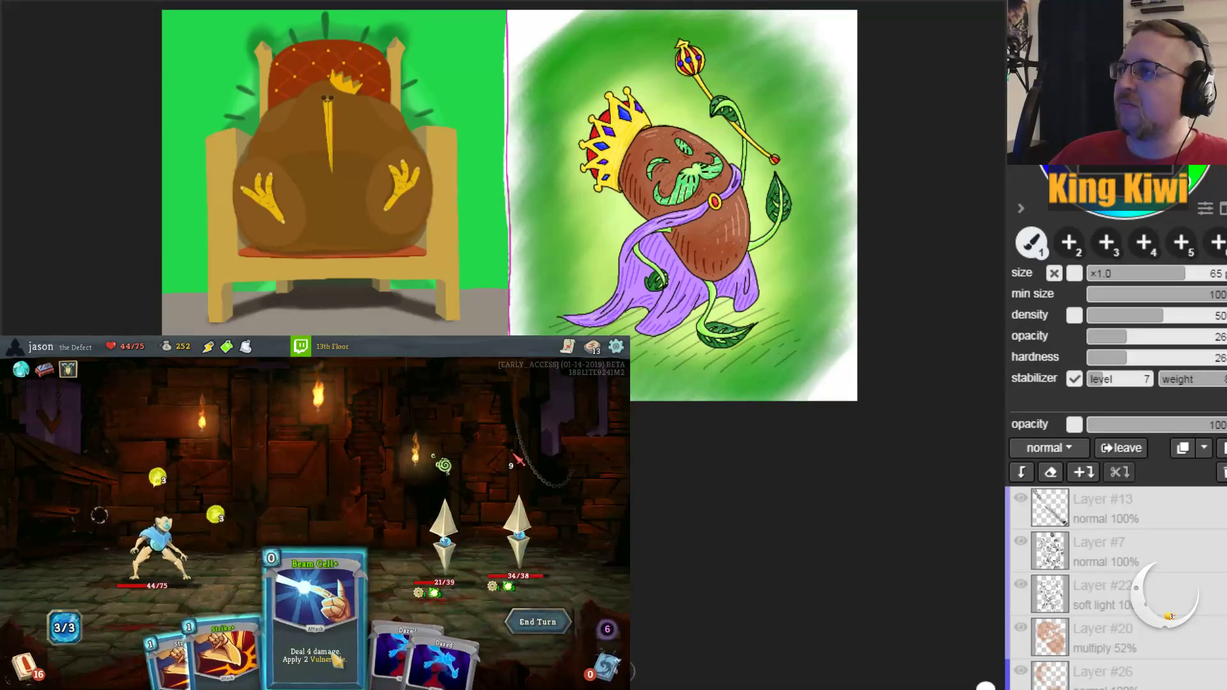
Step: Attack the nearer of the two remaining enemies with Beam Cell+, Strike+ and Strike, and end the turn
left_click(337, 662)
left_click(422, 551)
left_click(275, 646)
left_click(422, 554)
left_click(256, 613)
left_click(441, 543)
left_click(537, 621)
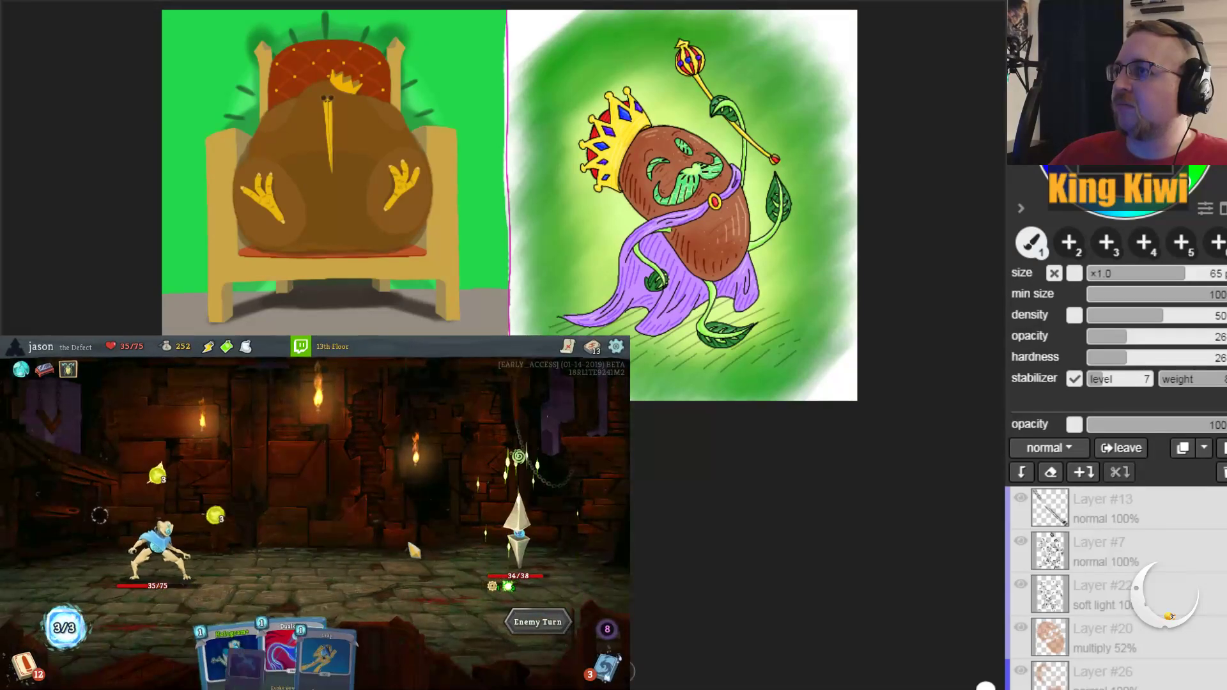
Step: Play Leap, return Strike+ to hand with Hologram+, use it on the last enemy, and end the turn
left_click_drag(314, 646, 315, 534)
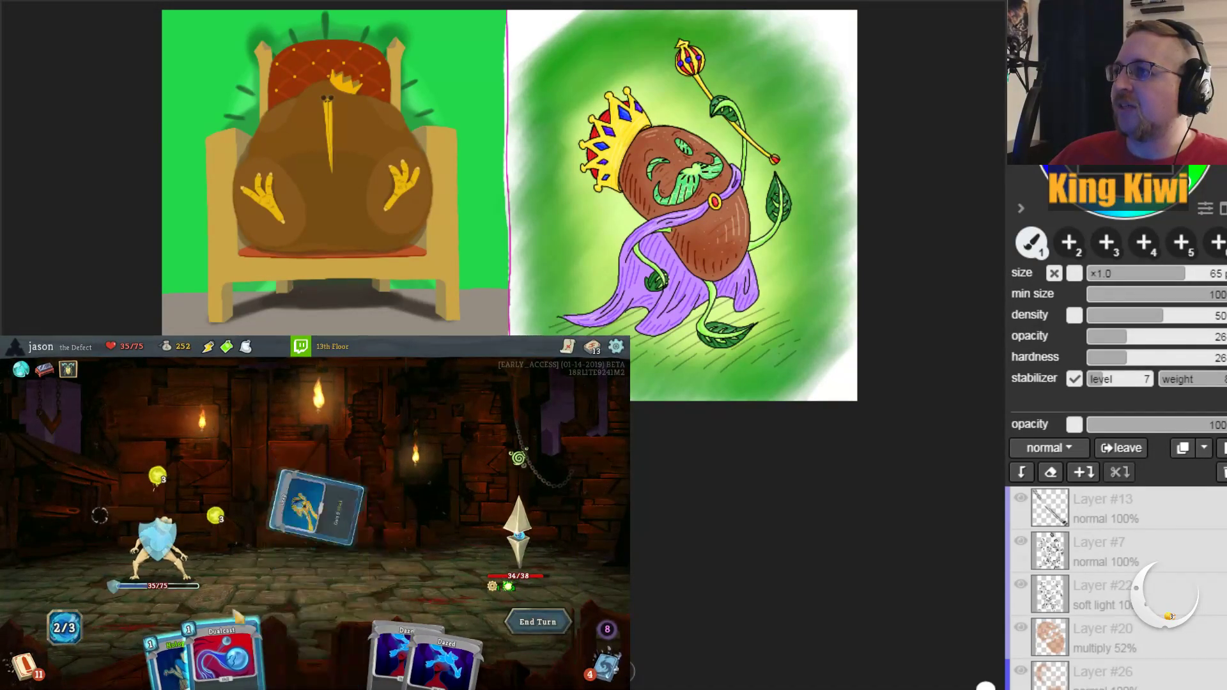
left_click_drag(209, 665, 450, 486)
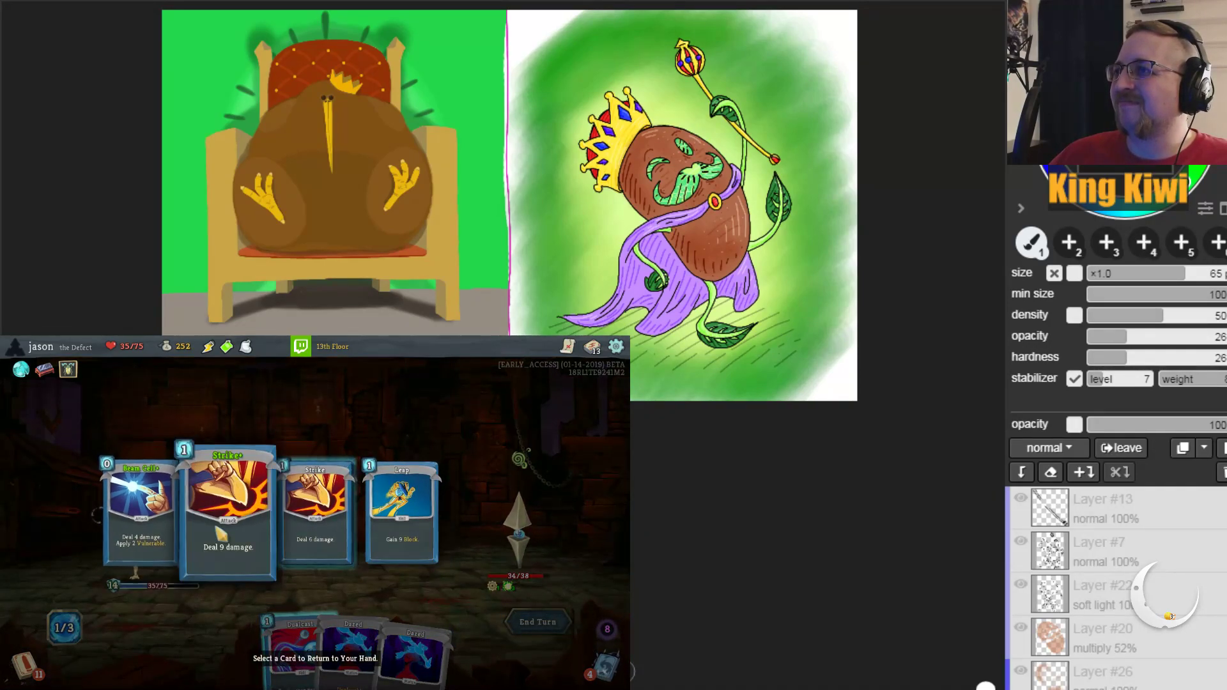
left_click(224, 543)
left_click_drag(412, 651, 517, 531)
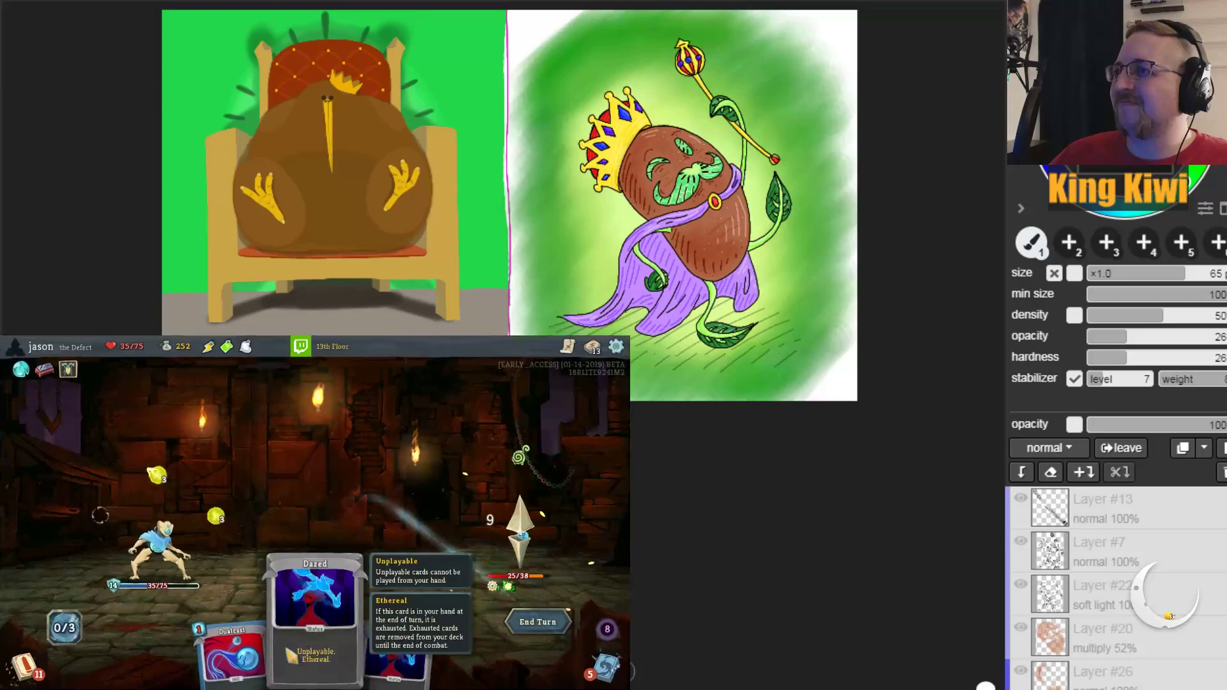
left_click_drag(255, 639, 276, 519)
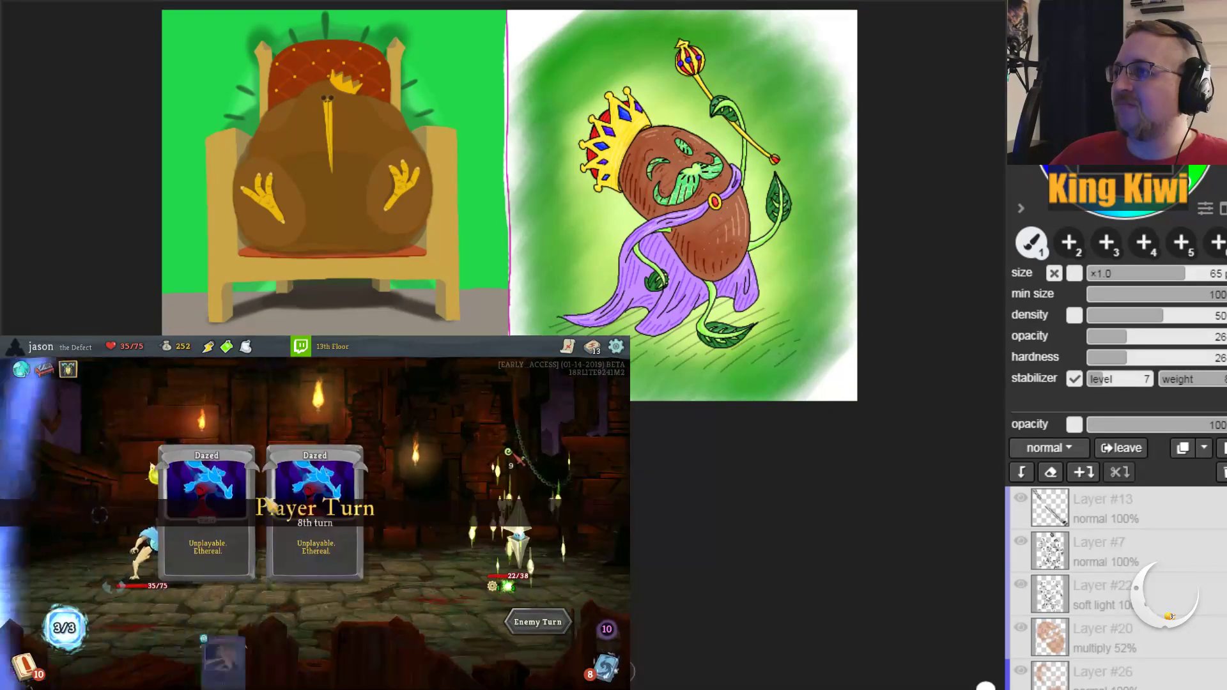
Step: Play the two usable cards in the 8th-turn hand alongside the Dazed cards, and end the turn
mouse_move(358, 652)
left_mouse_down()
mouse_move(384, 563)
mouse_move(339, 511)
left_mouse_up()
left_click_drag(182, 659, 281, 505)
left_click(523, 625)
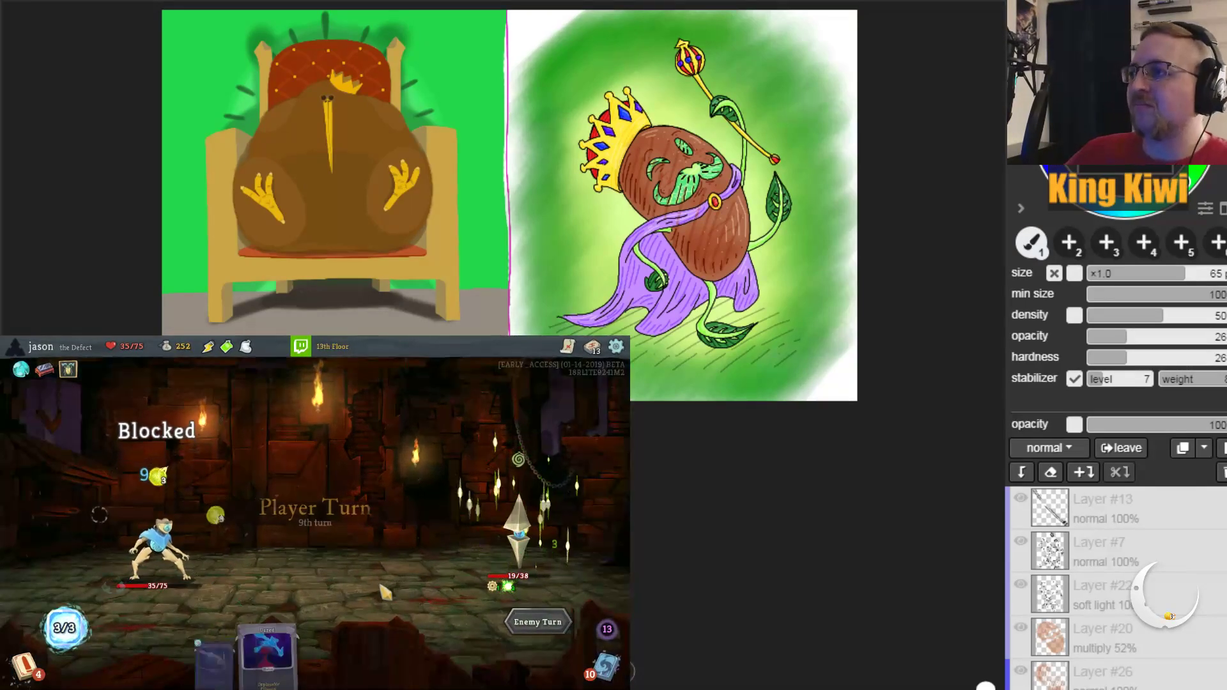
Step: Play Beam Cell on the Sentry, block with both Defends, and end the turn
left_click(248, 601)
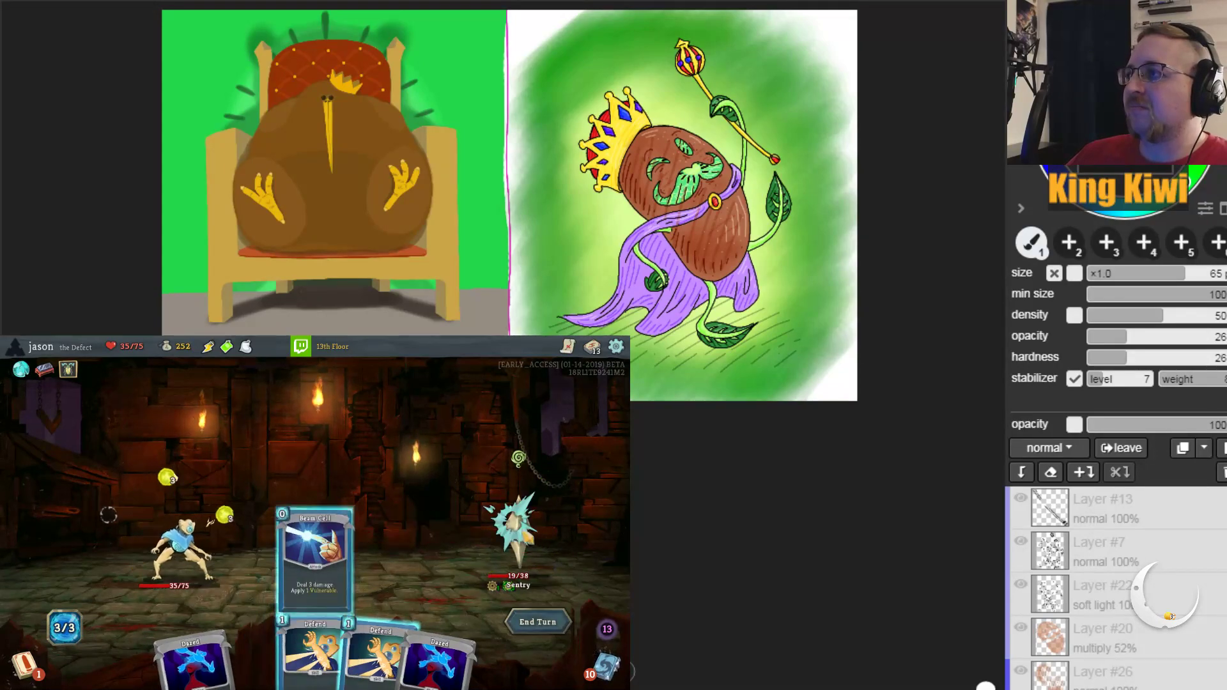
left_click(511, 537)
left_click_drag(314, 646, 356, 548)
left_click_drag(358, 646, 296, 562)
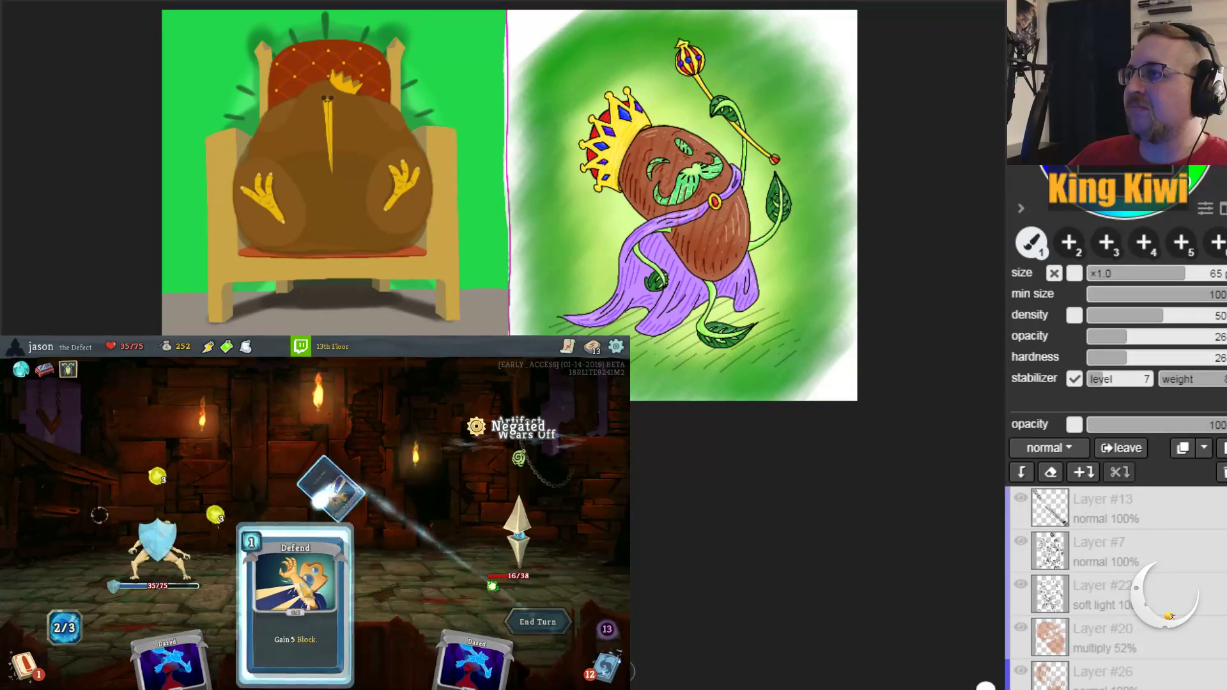
left_click(530, 623)
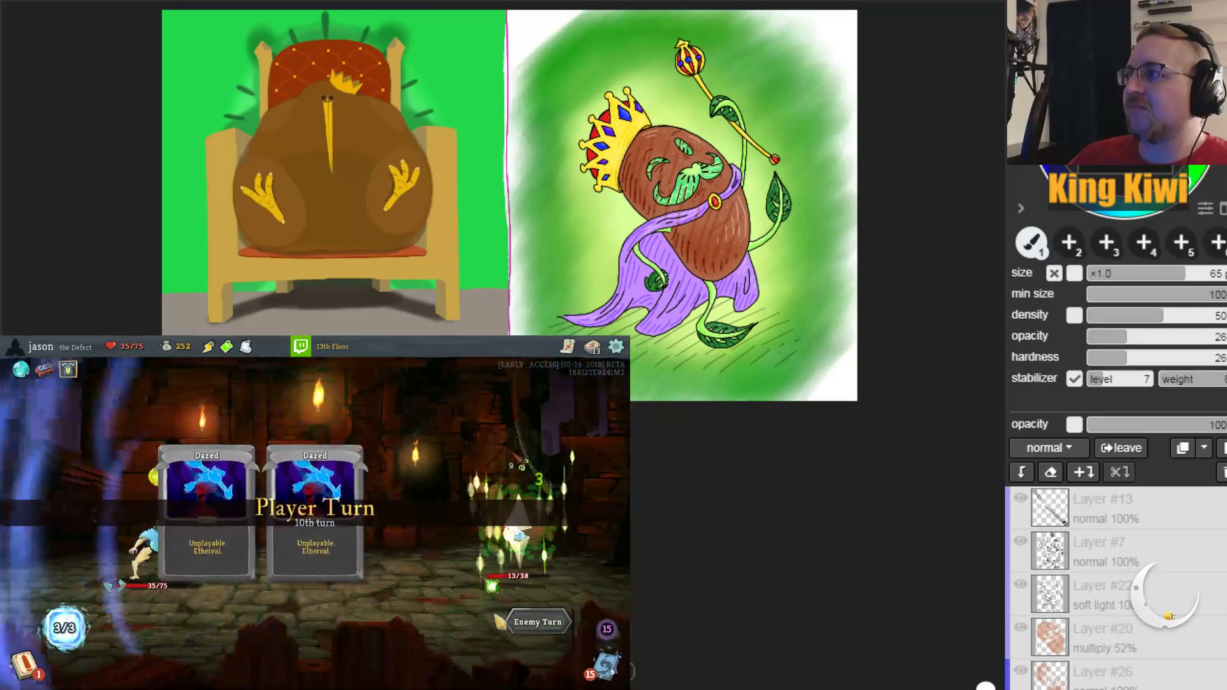
Step: Play one untargeted card, use two attack cards on the last Sentry, and end the turn
left_click_drag(230, 633, 200, 530)
left_click(200, 530)
left_click(441, 658)
left_click(519, 518)
left_click(309, 653)
left_click(521, 531)
left_click(518, 619)
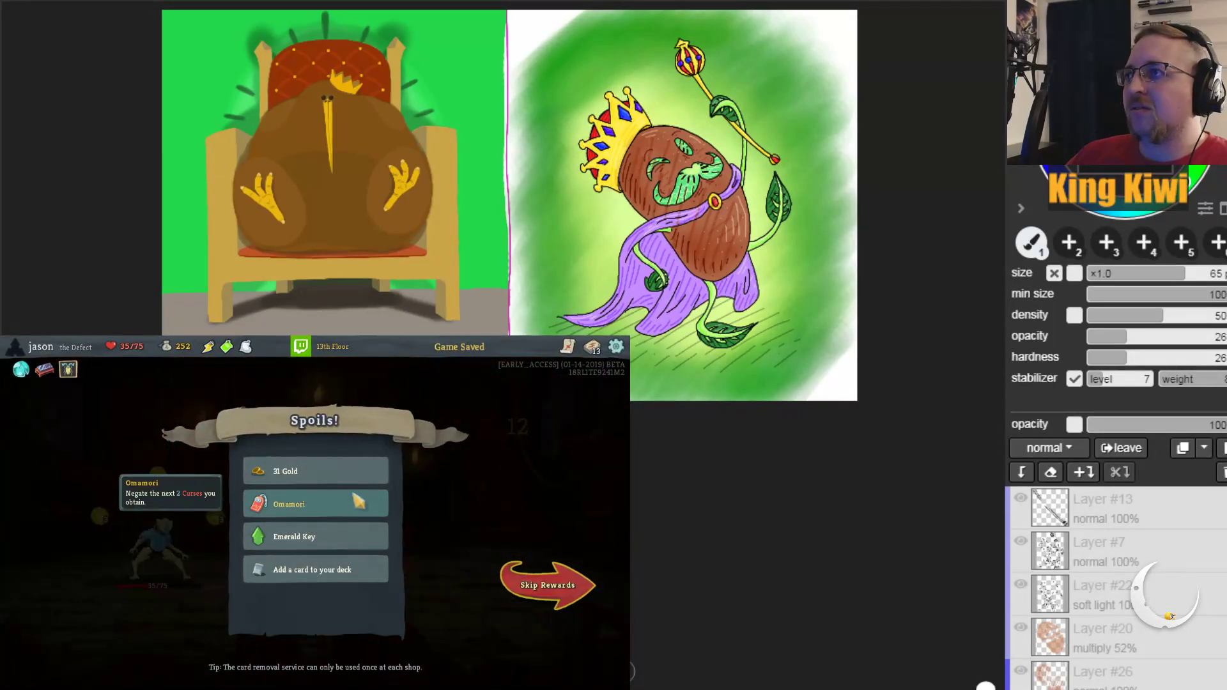
Step: Collect the 31 Gold, Omamori and Emerald Key, skipping the card reward, and travel to the floor 14 enemy
left_click(346, 474)
left_click(341, 480)
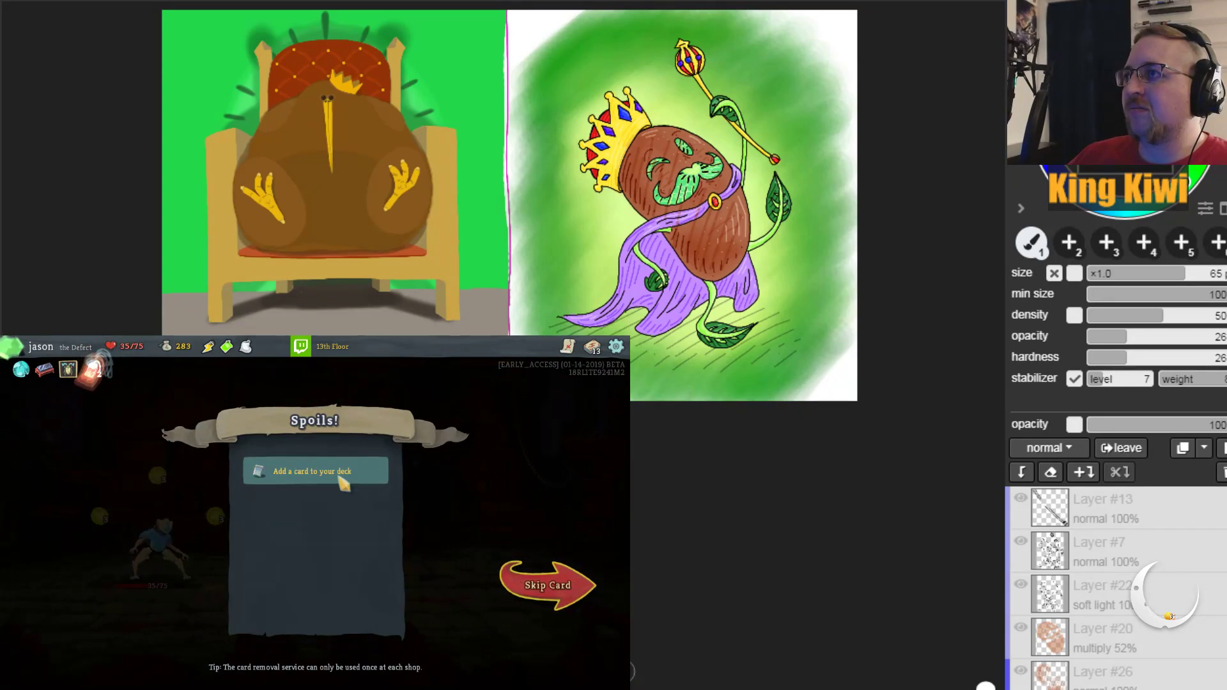
left_click(342, 473)
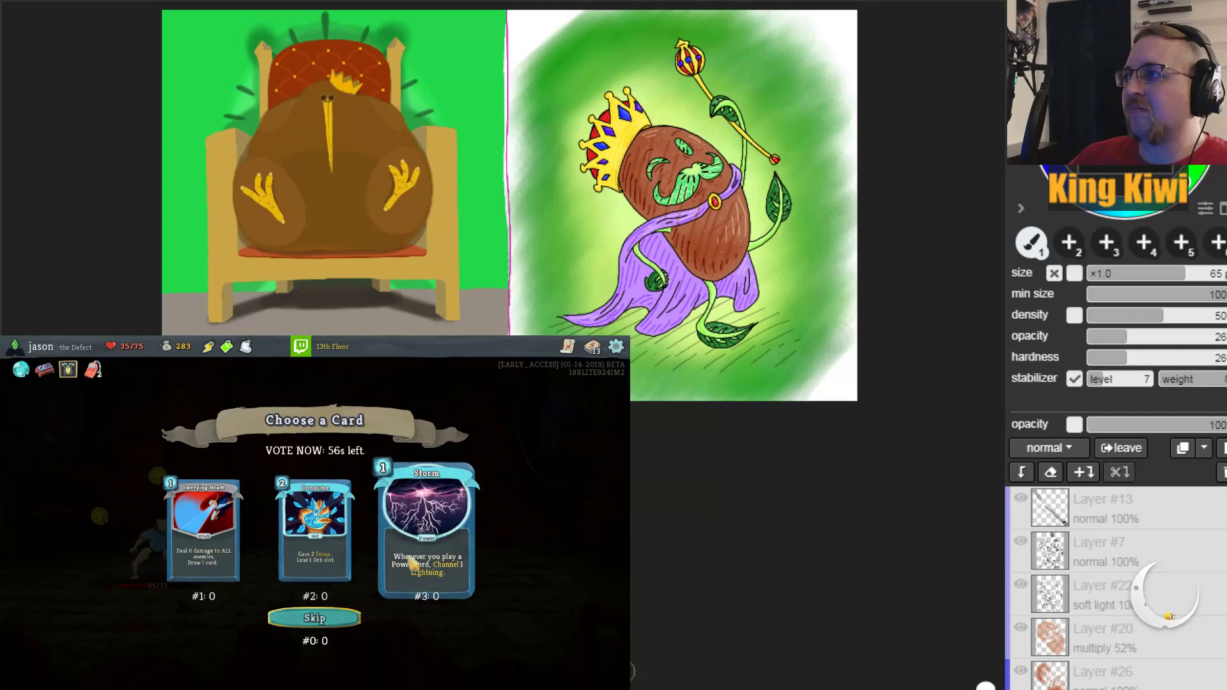
left_click(326, 620)
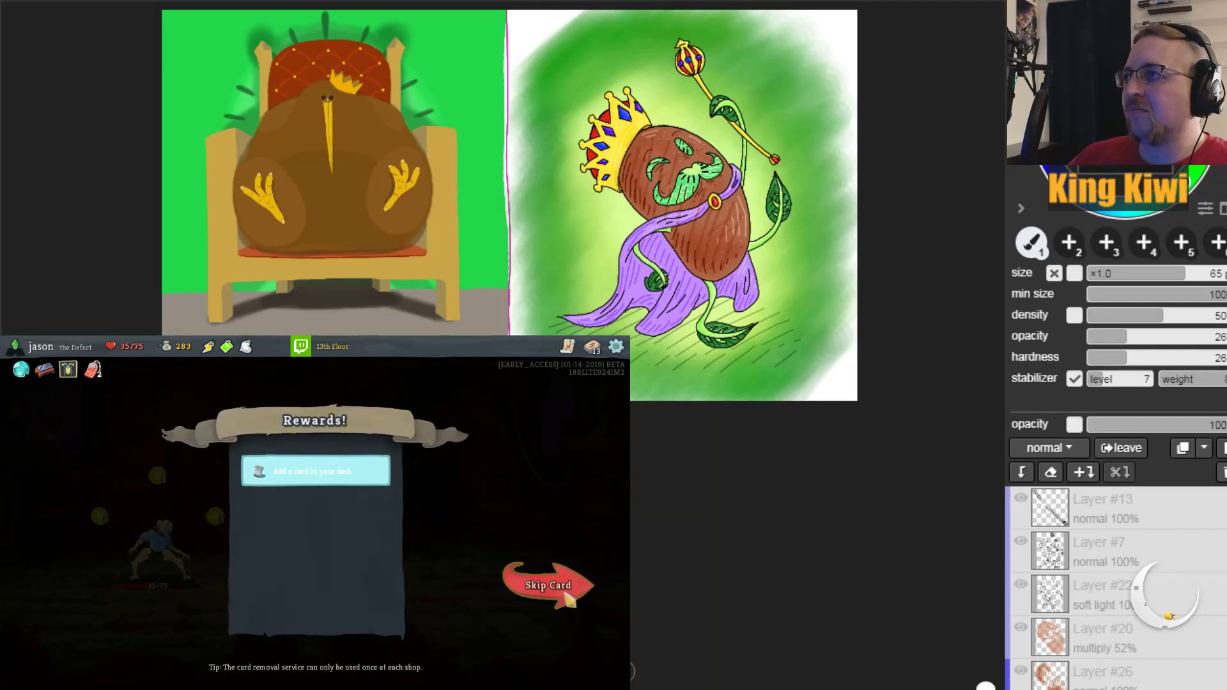
left_click(566, 596)
left_click(189, 481)
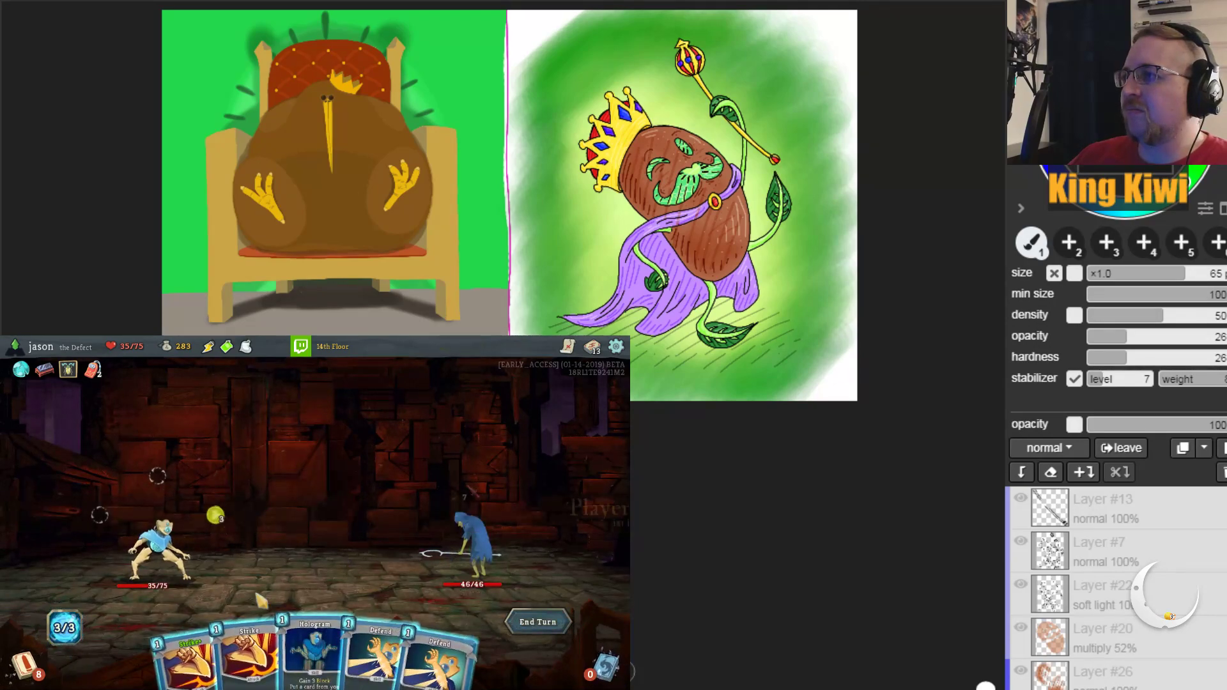
Step: Attack the Slaver with Strike+, block with both Defends, and end the turn
left_click(231, 650)
left_click(473, 540)
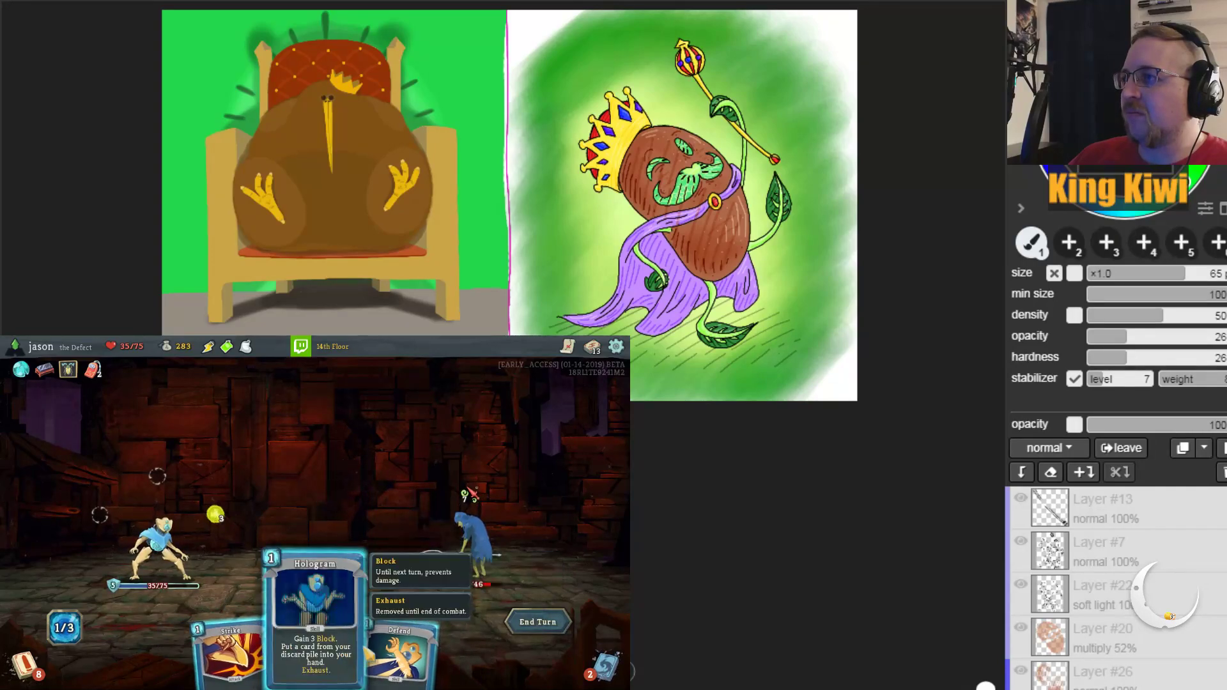
left_click_drag(390, 575, 499, 520)
left_click(530, 620)
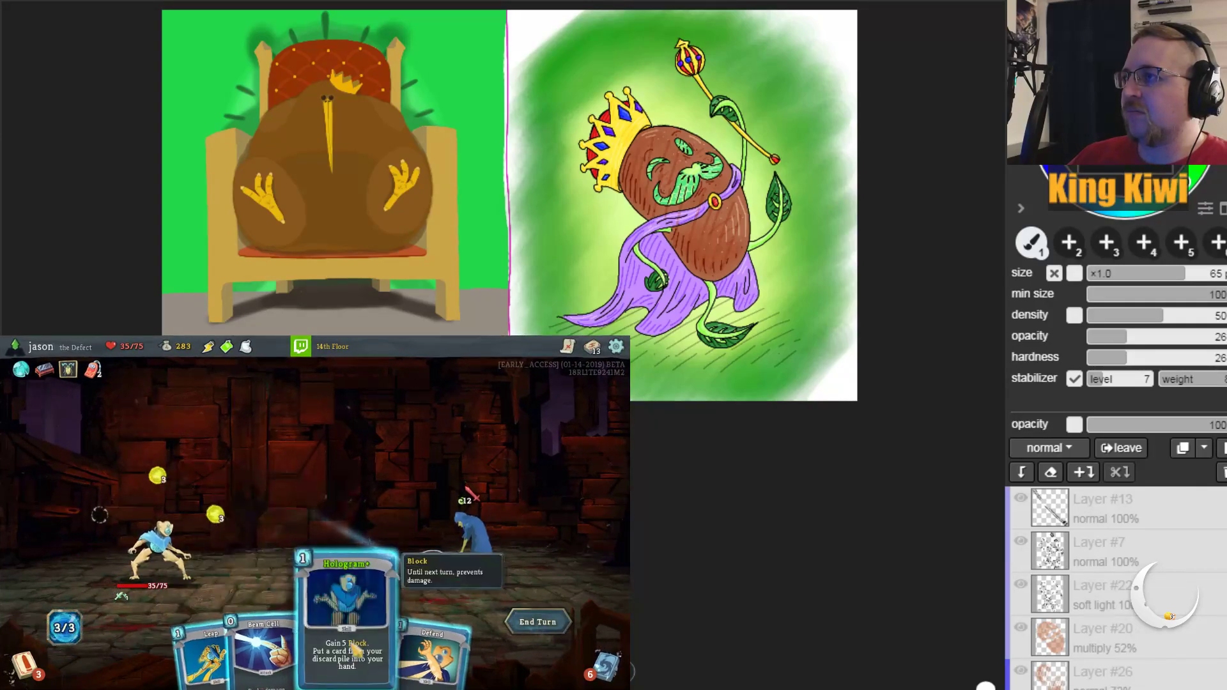
Step: Return Zap to hand with Hologram+, and play it along with Beam Cell on the Slaver
left_click_drag(355, 659, 361, 512)
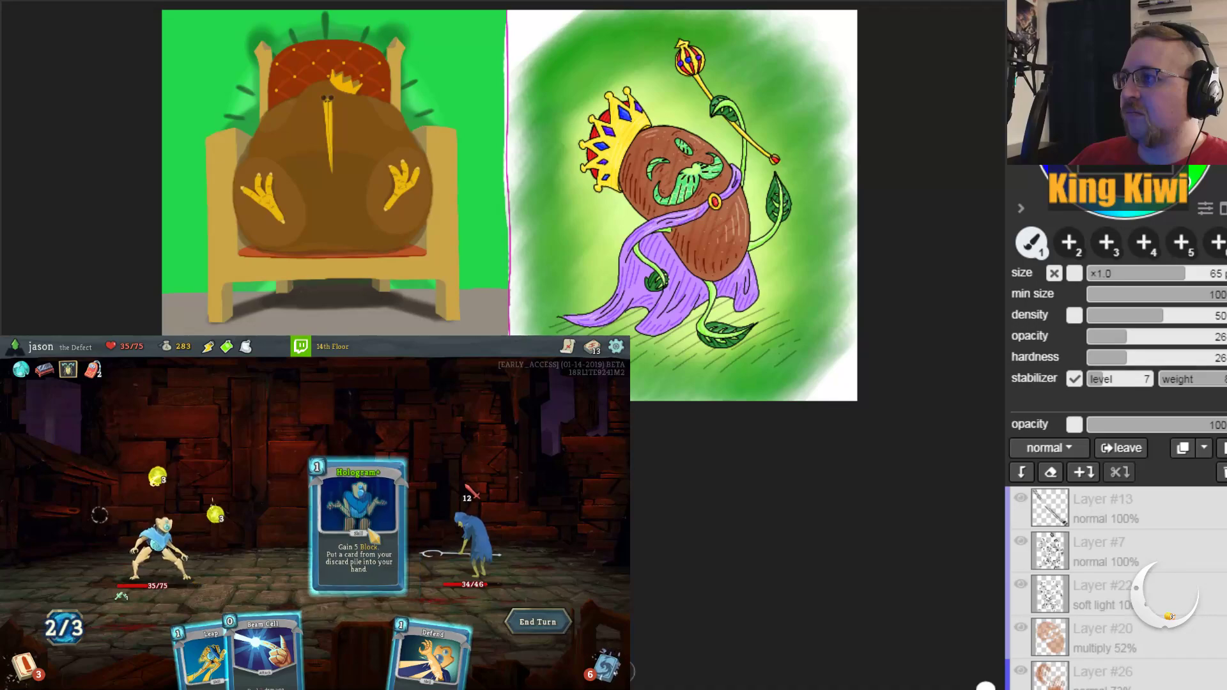
left_click(140, 575)
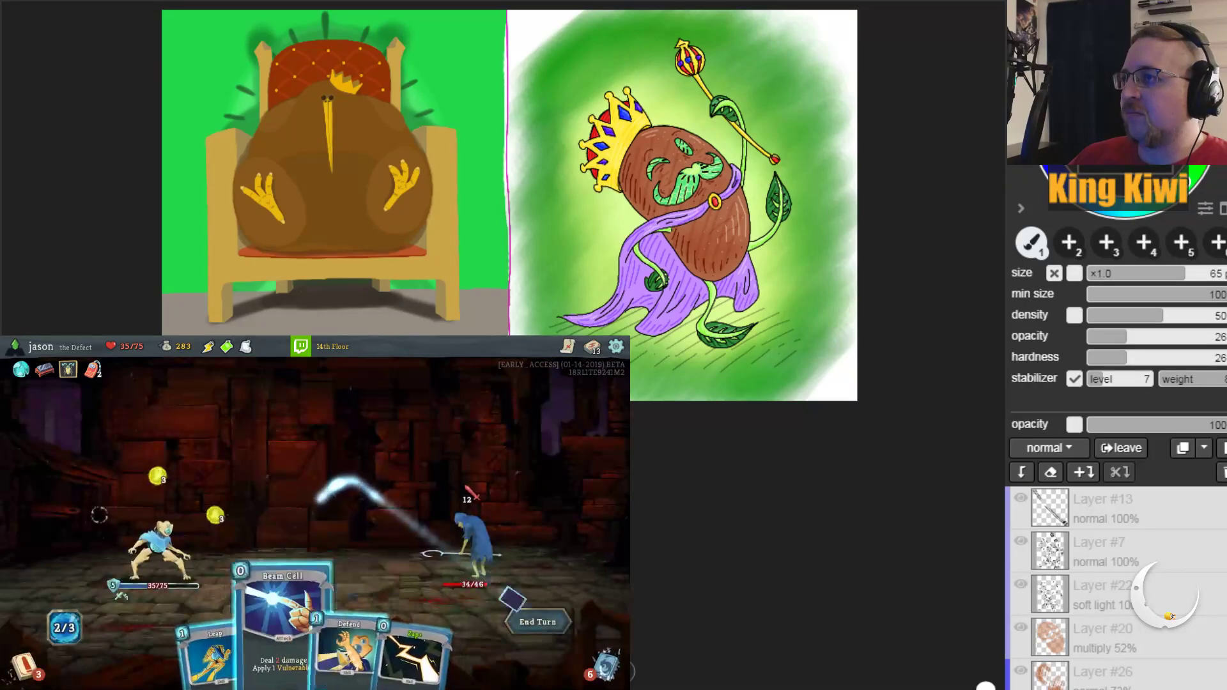
left_click_drag(419, 682, 390, 496)
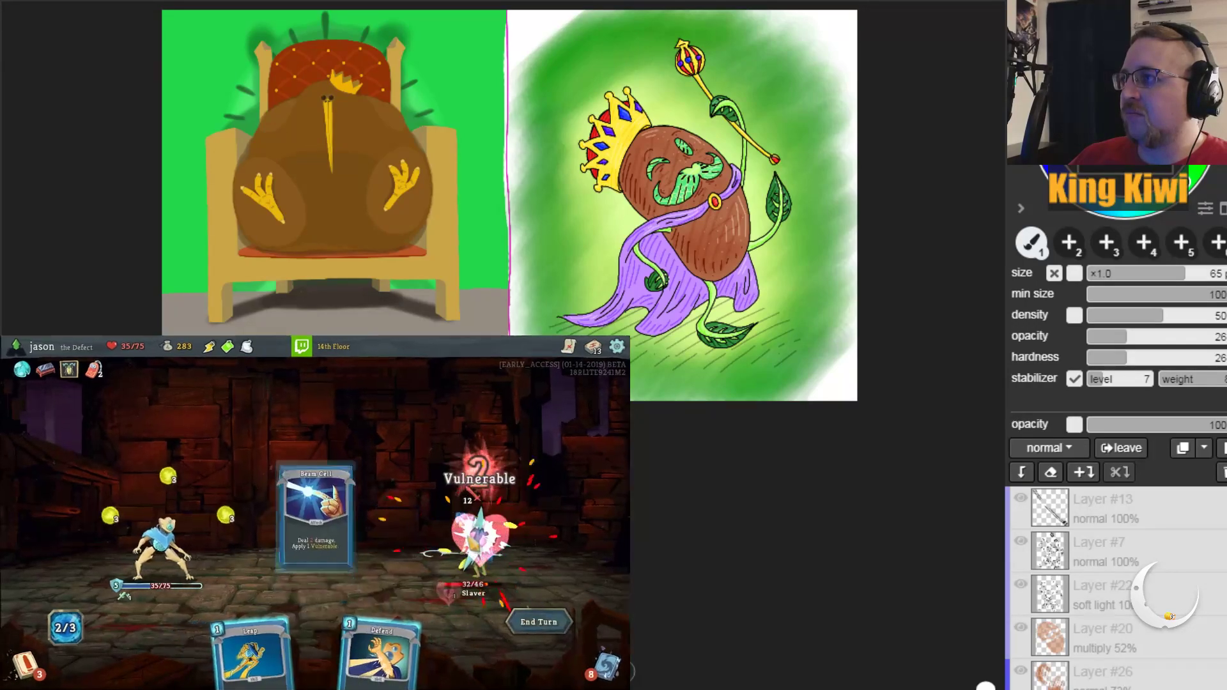
Step: Block with Leap and Defend, and end the turn
left_click_drag(282, 614, 320, 485)
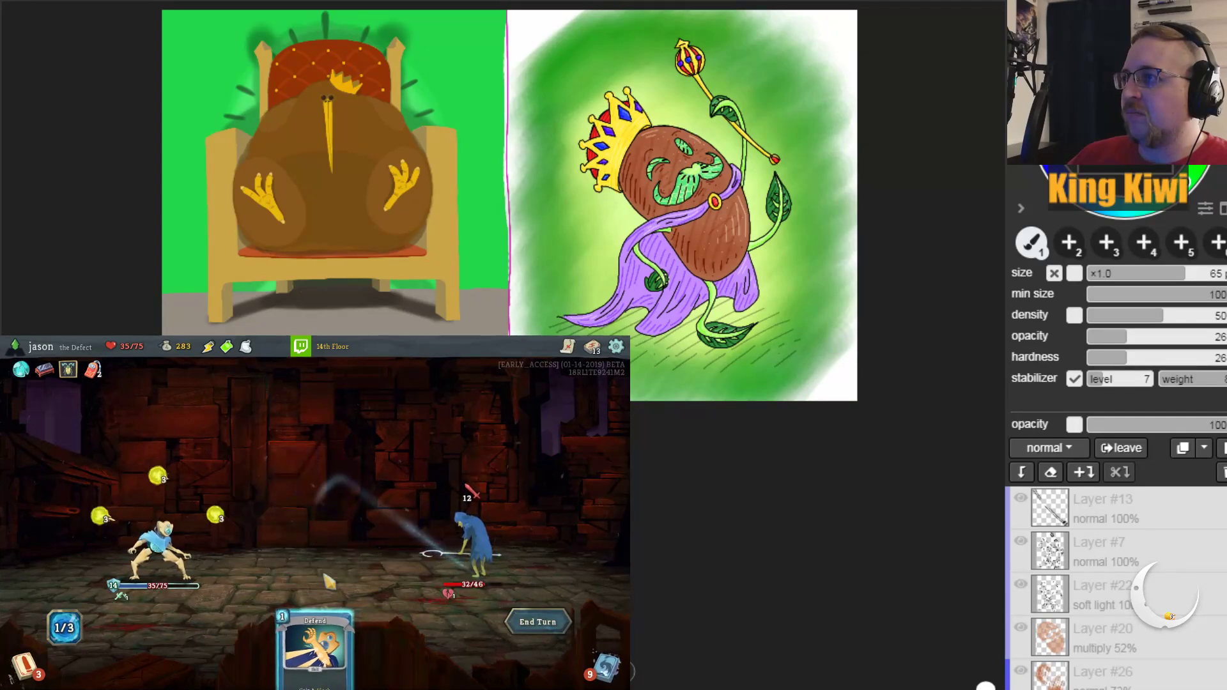
left_click_drag(315, 629, 315, 467)
left_click(549, 625)
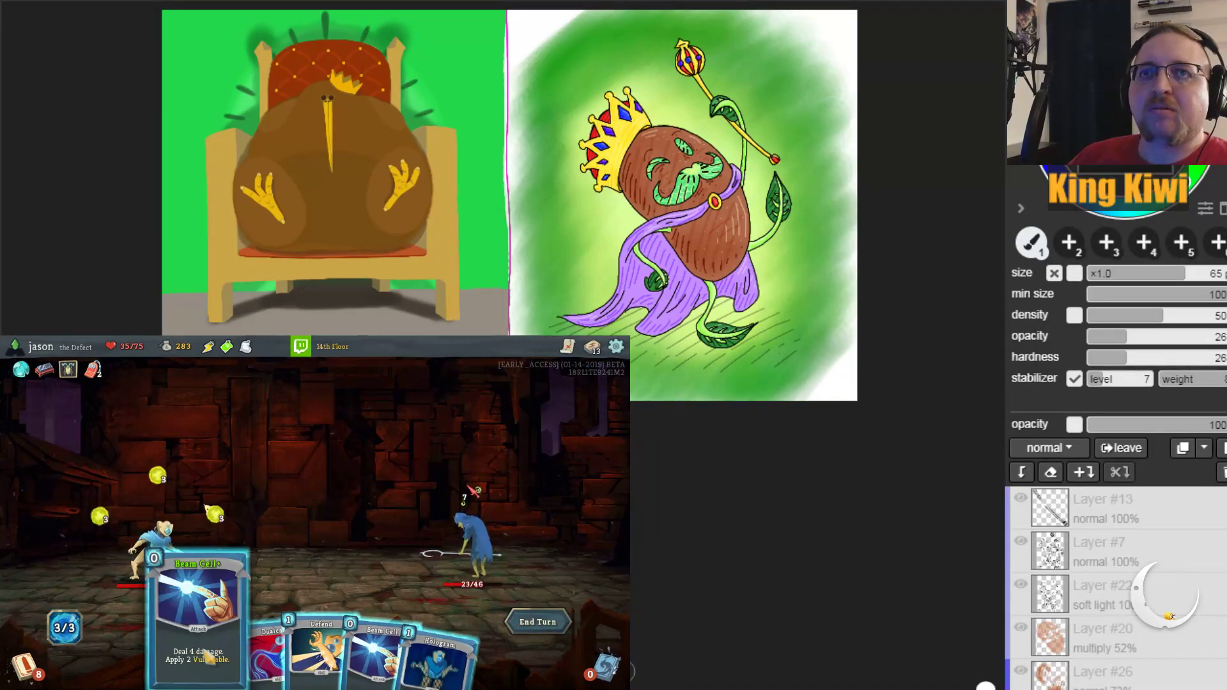
Step: Hit the Slaver with Beam Cell+, return it with Hologram and replay it, and play Defend and Dualcast
left_click(185, 646)
left_click(459, 538)
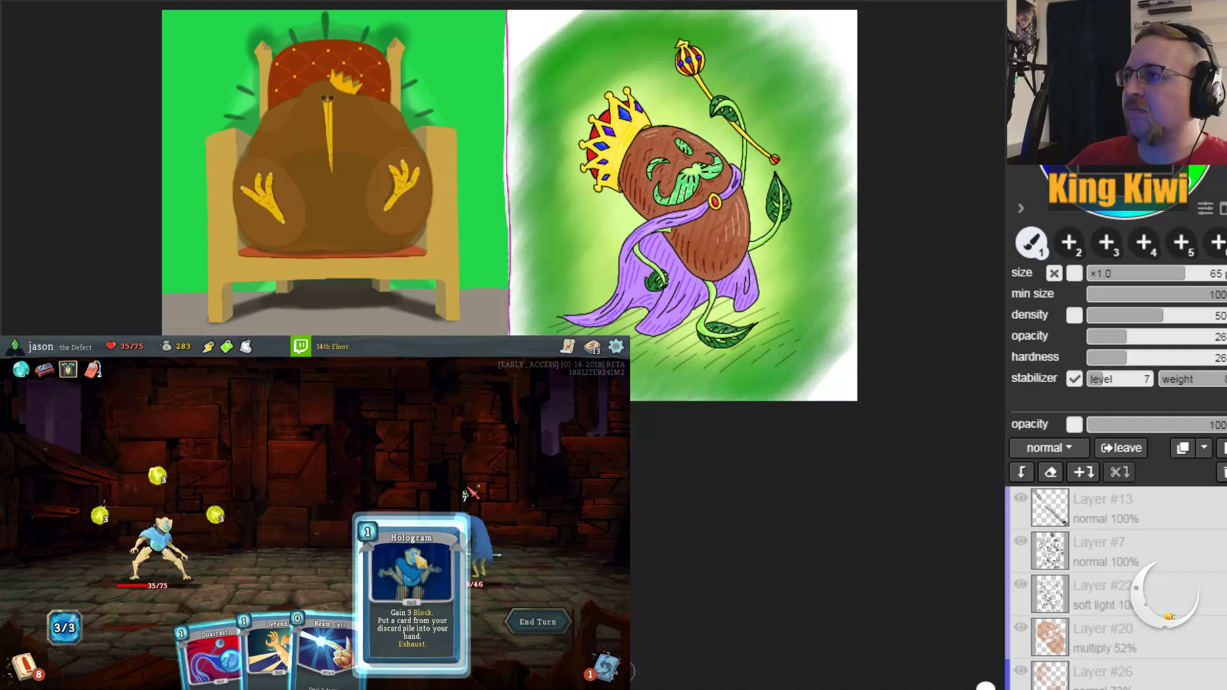
left_click_drag(404, 664, 164, 479)
left_click_drag(409, 613, 473, 537)
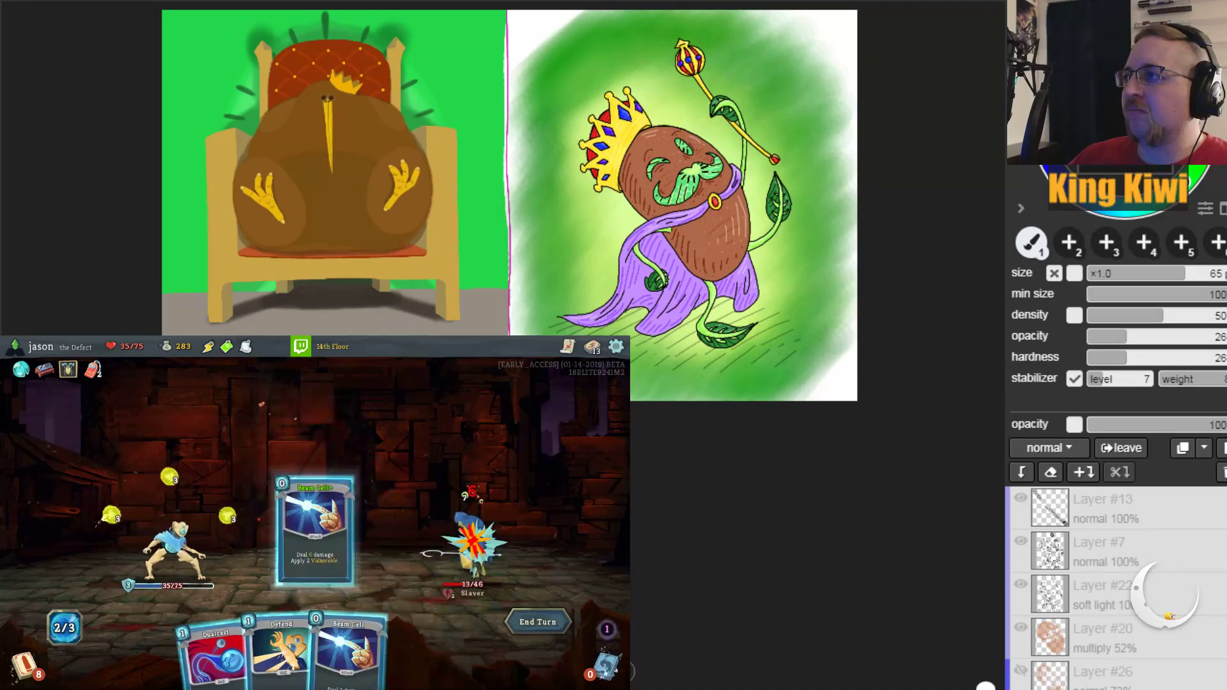
left_click_drag(314, 645, 413, 534)
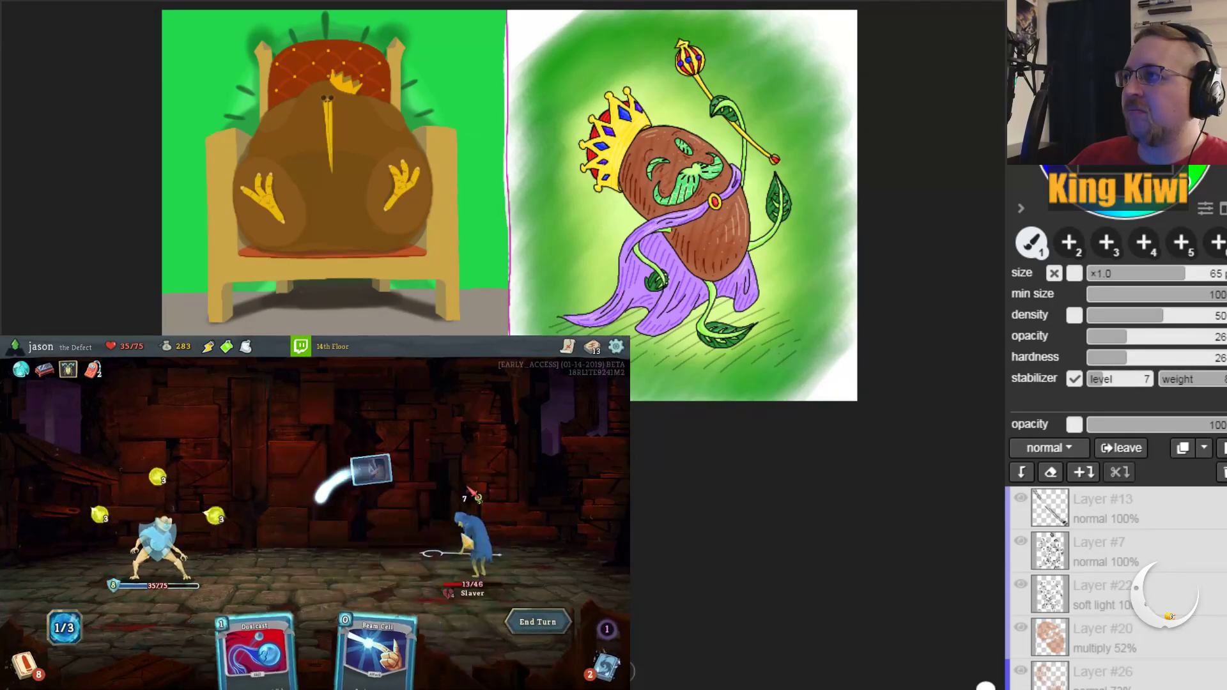
left_click_drag(268, 639, 346, 514)
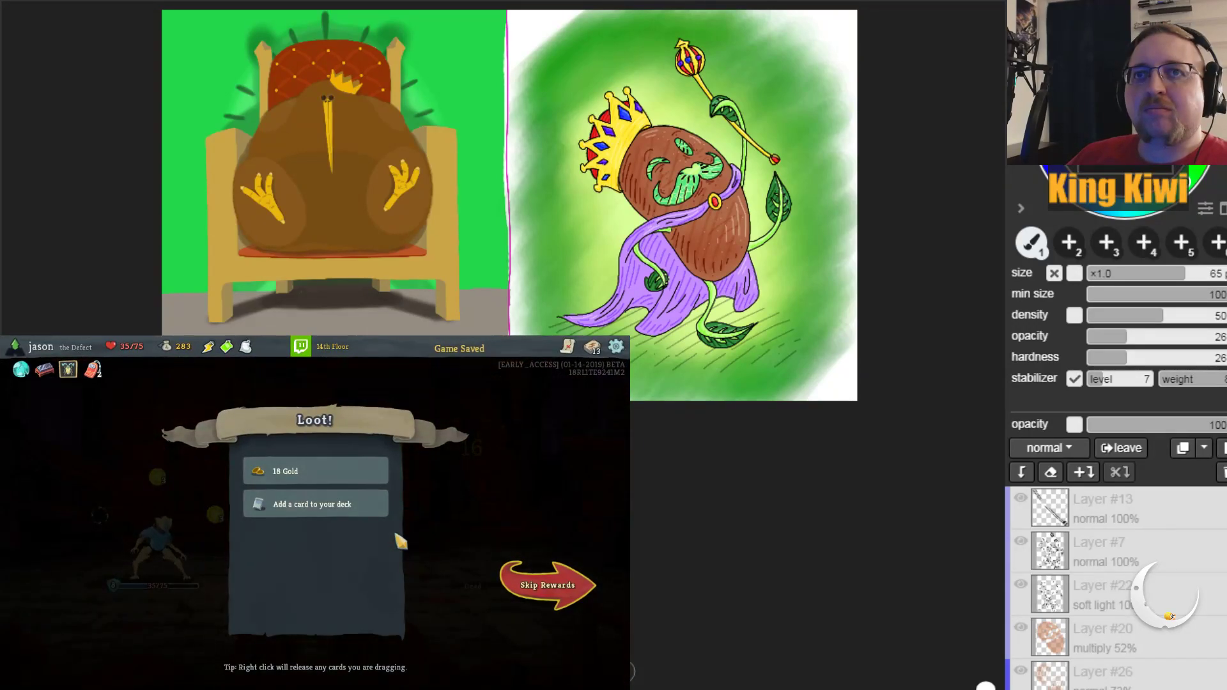
Step: Collect the 18 Gold, add Loop to the deck, and travel to the floor 15 rest site
left_click(316, 465)
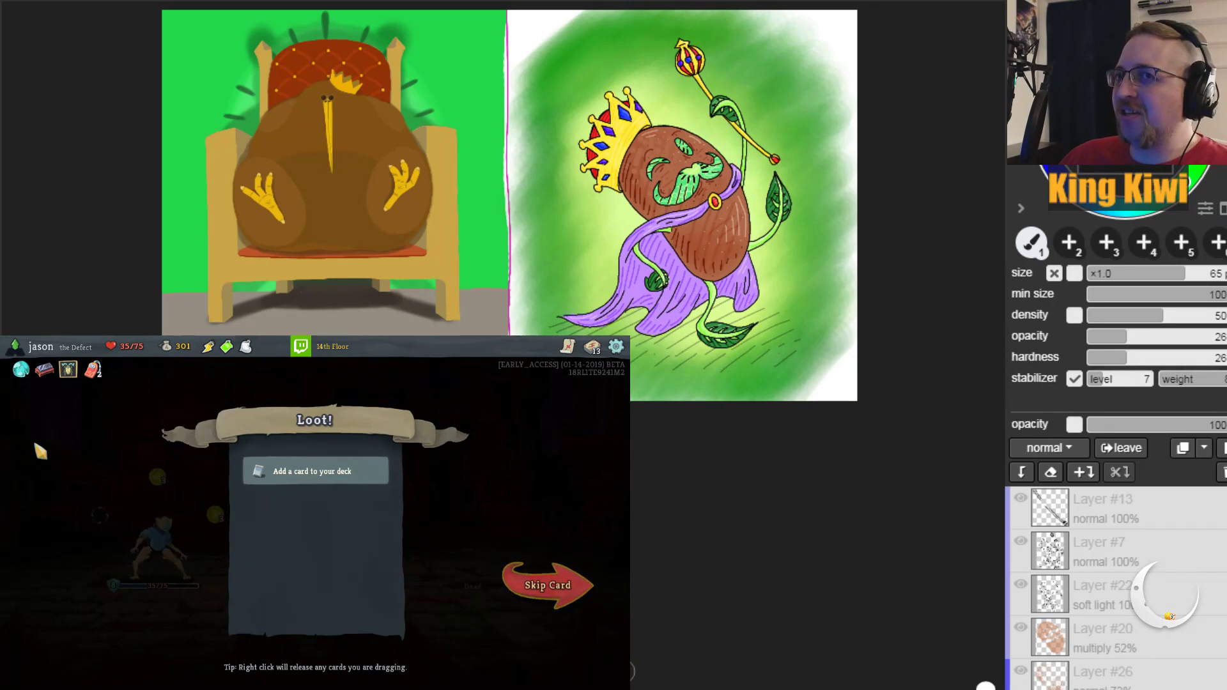
left_click(311, 481)
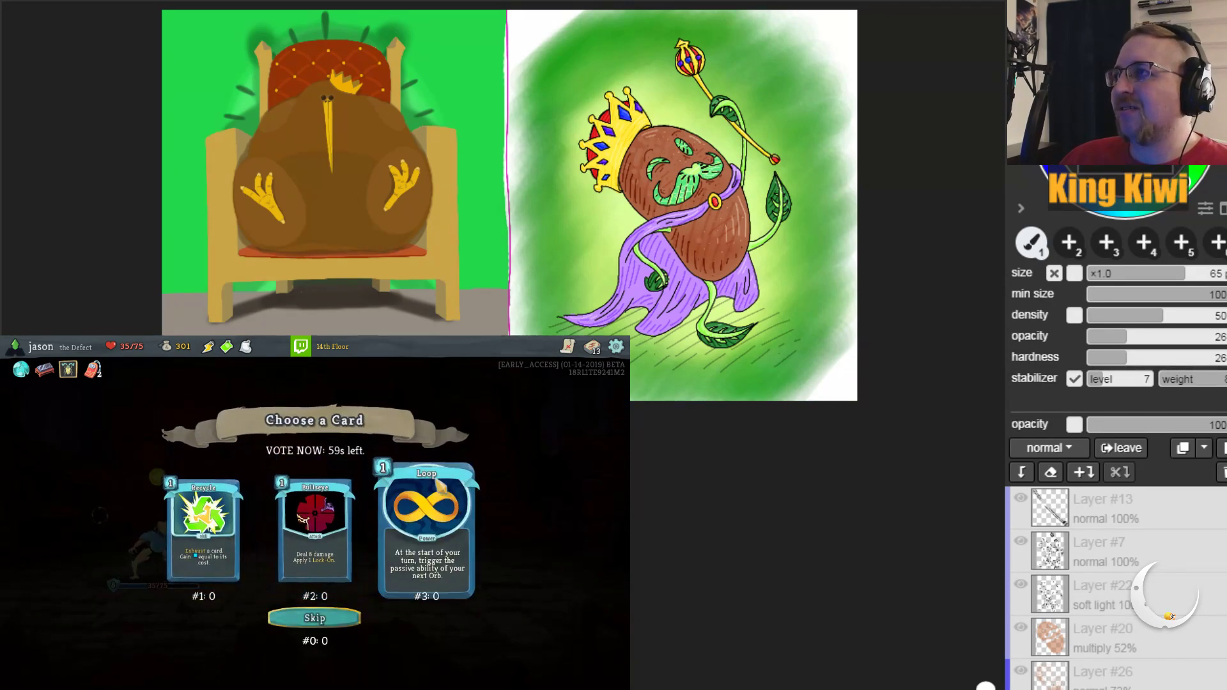
left_click(380, 508)
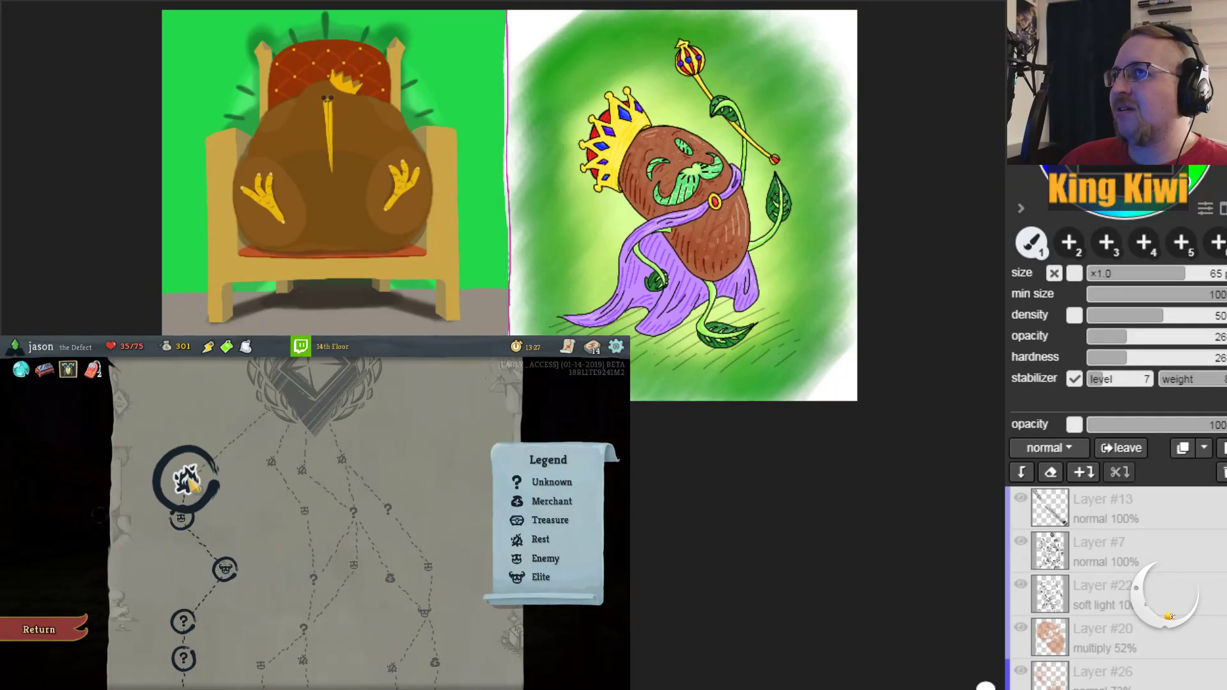
left_click(190, 485)
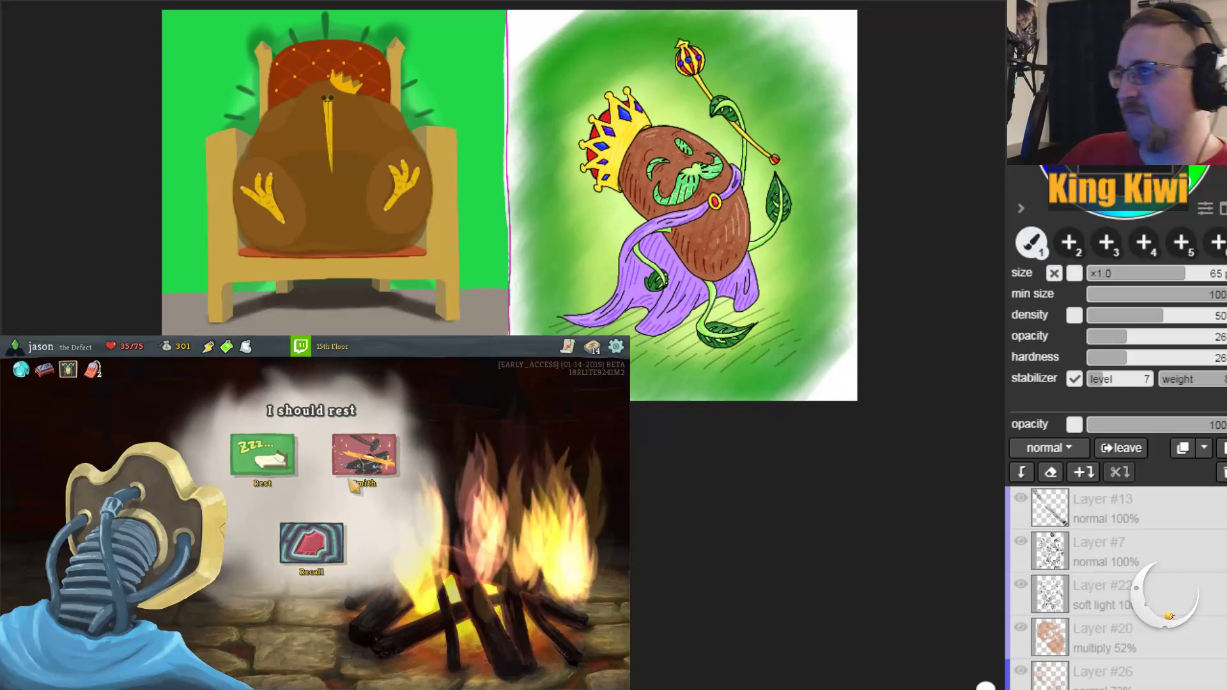
left_click(567, 347)
left_click(567, 347)
left_click(567, 348)
left_click(567, 347)
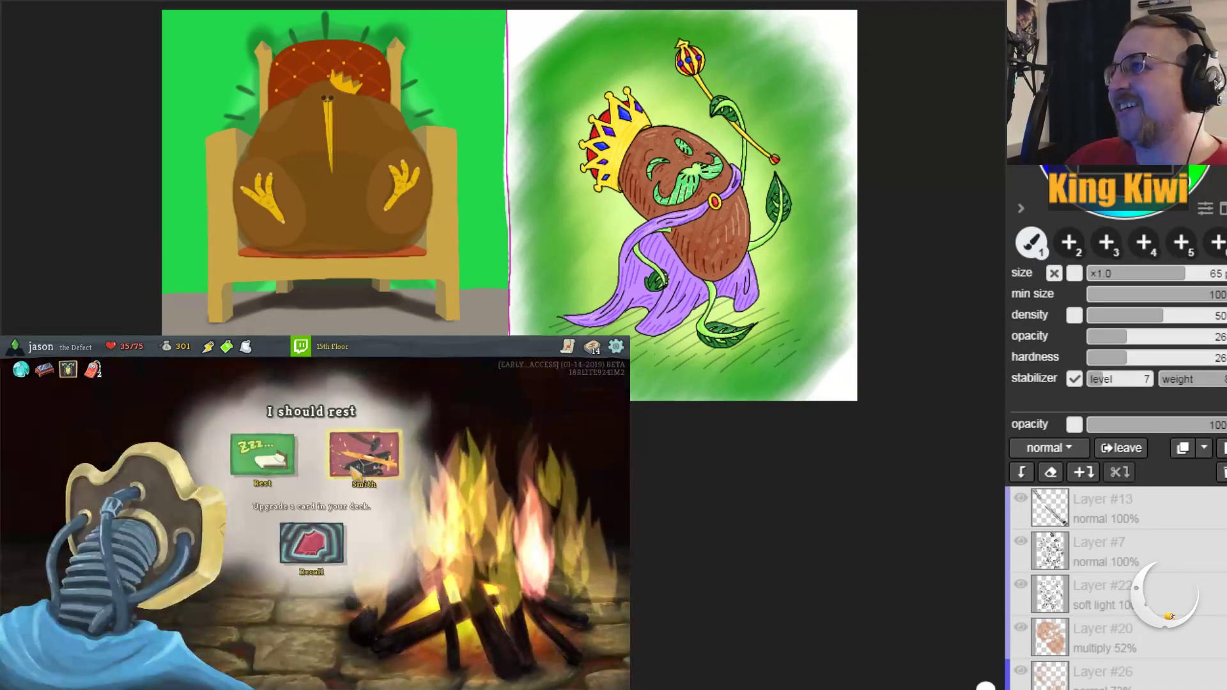
Step: Rest at the campfire to heal, and travel on to the act boss
left_click(284, 452)
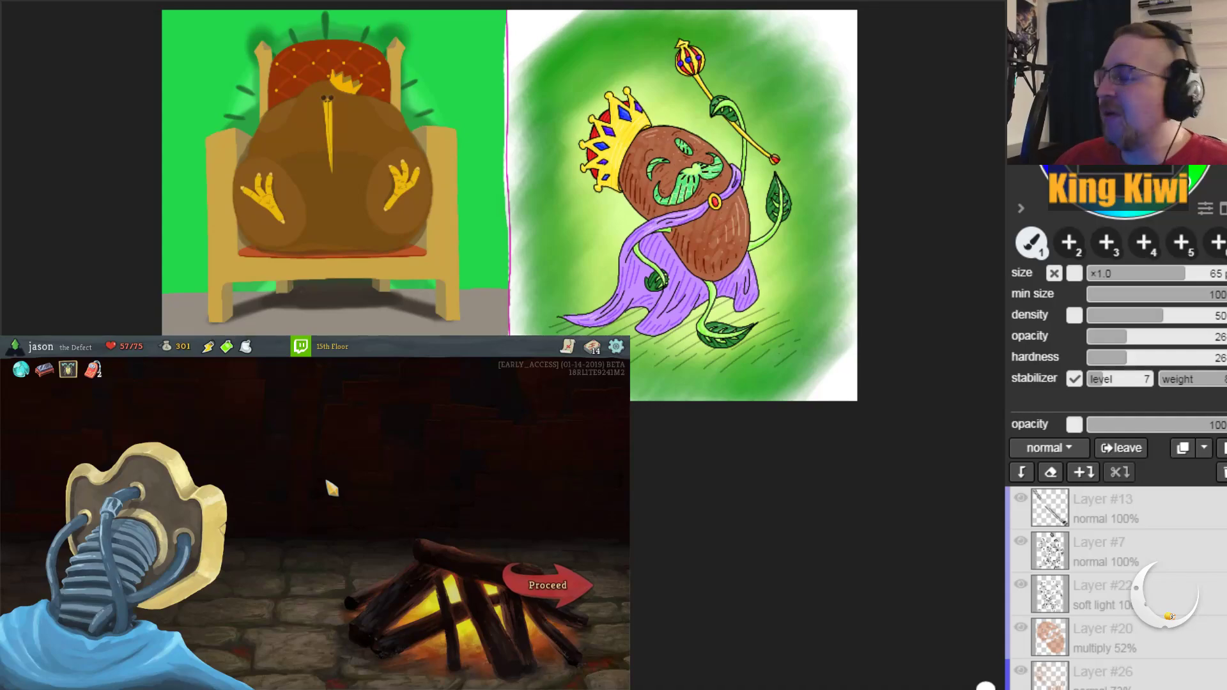
left_click(583, 591)
left_click(310, 410)
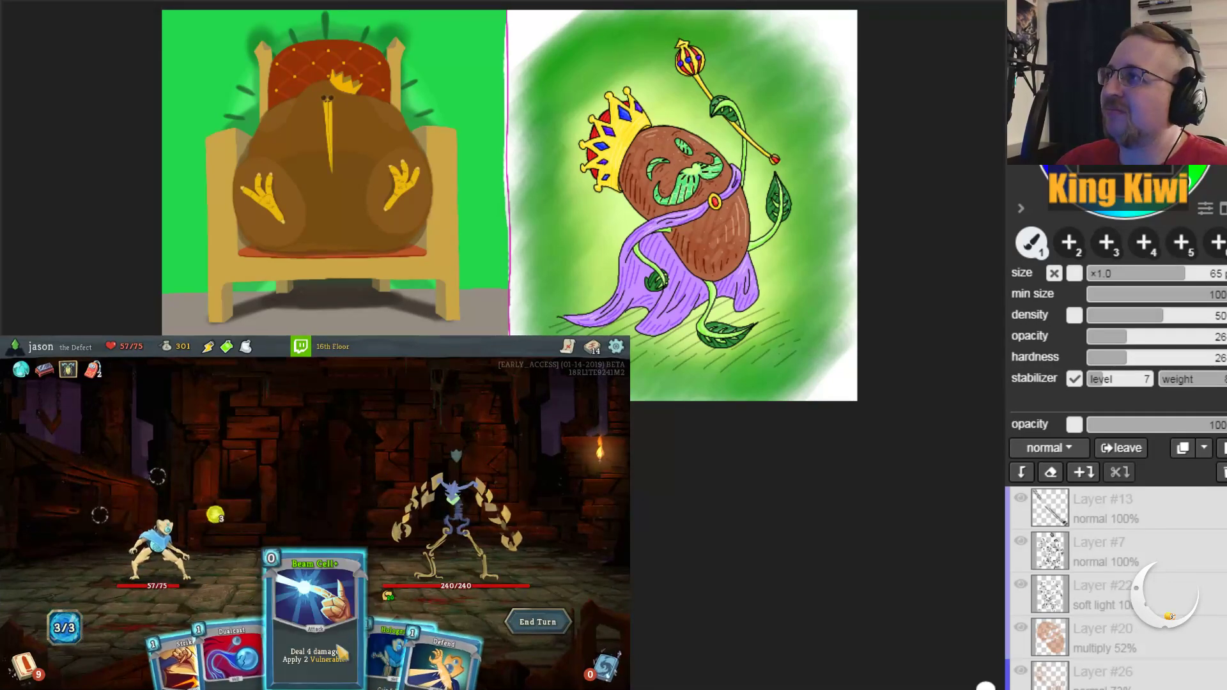
Step: Play Beam Cell+ on The Guardian, return and replay it with Hologram+, attack with Strike, and end the turn
left_click_drag(331, 633, 457, 518)
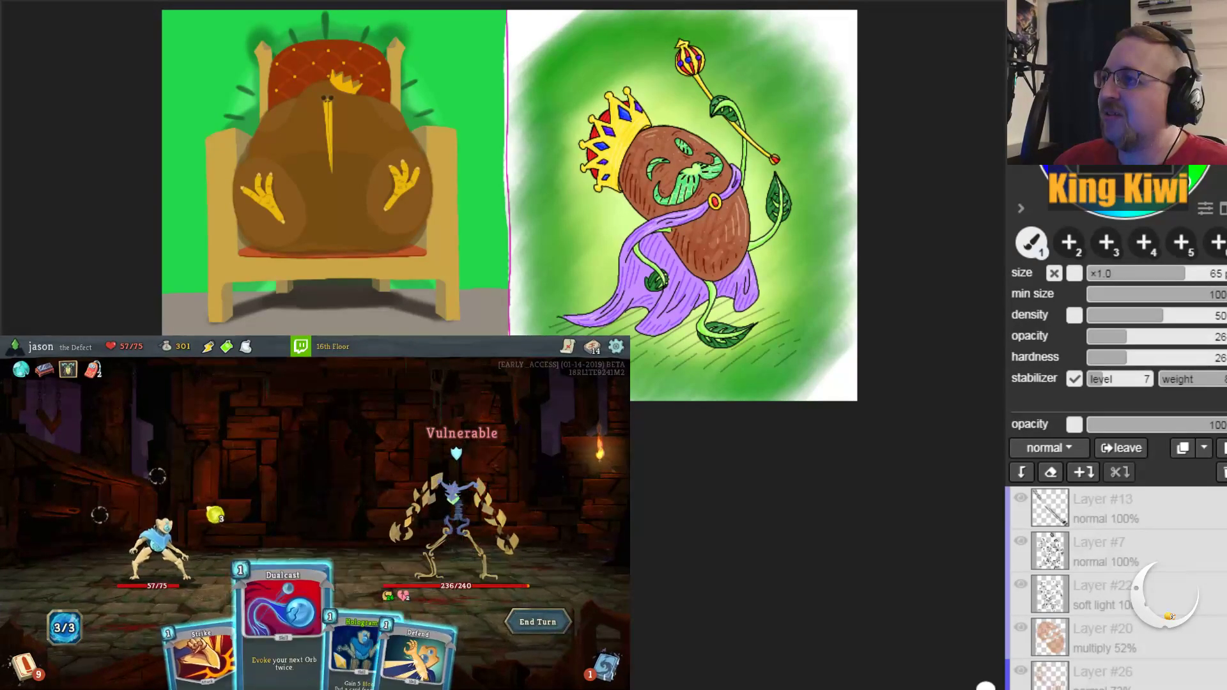
left_click_drag(422, 575, 419, 460)
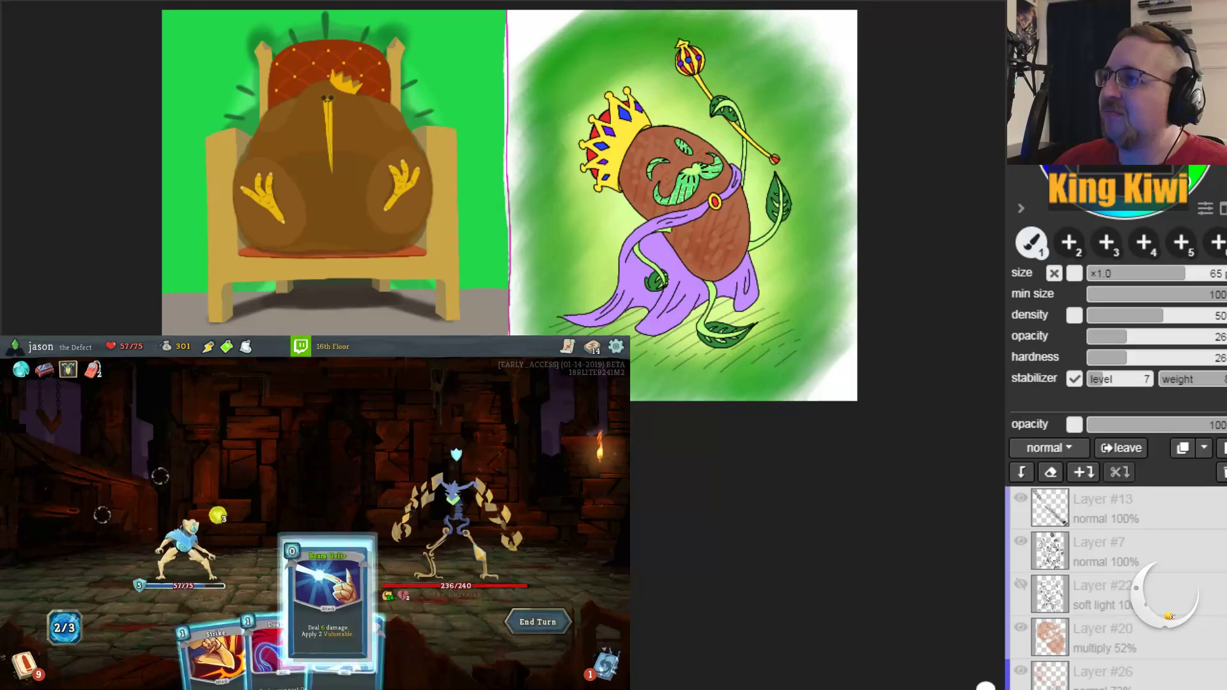
left_click_drag(327, 601, 451, 511)
left_click_drag(307, 601, 447, 505)
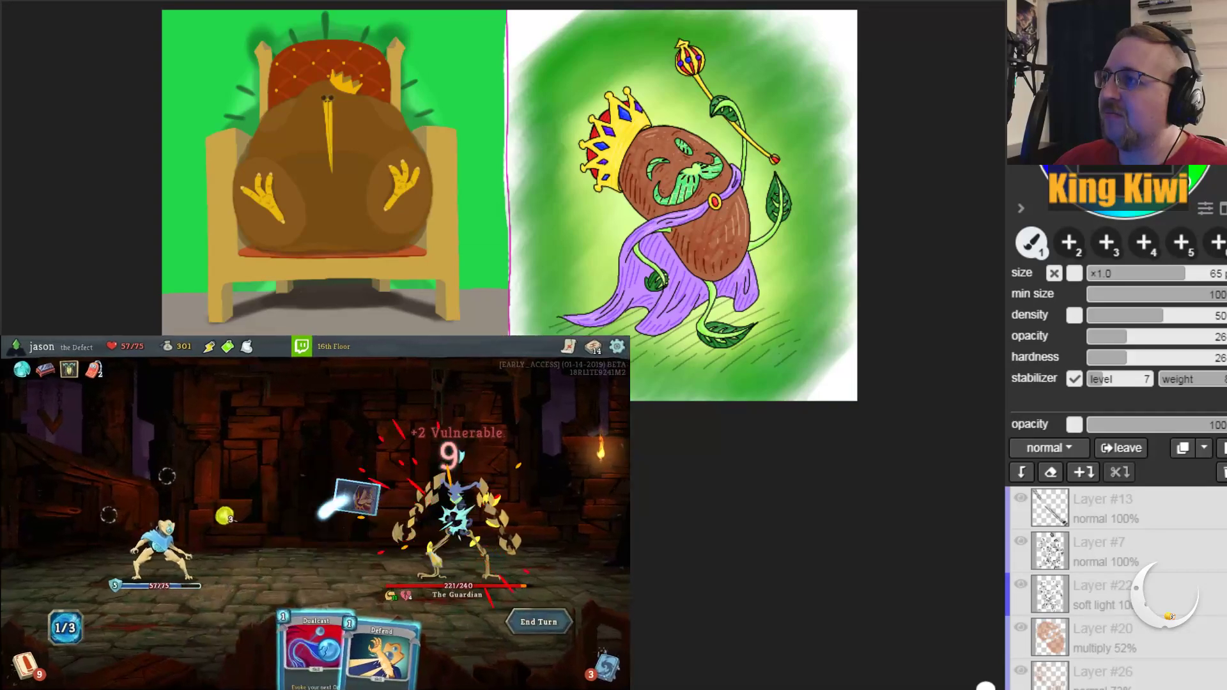
left_click(519, 621)
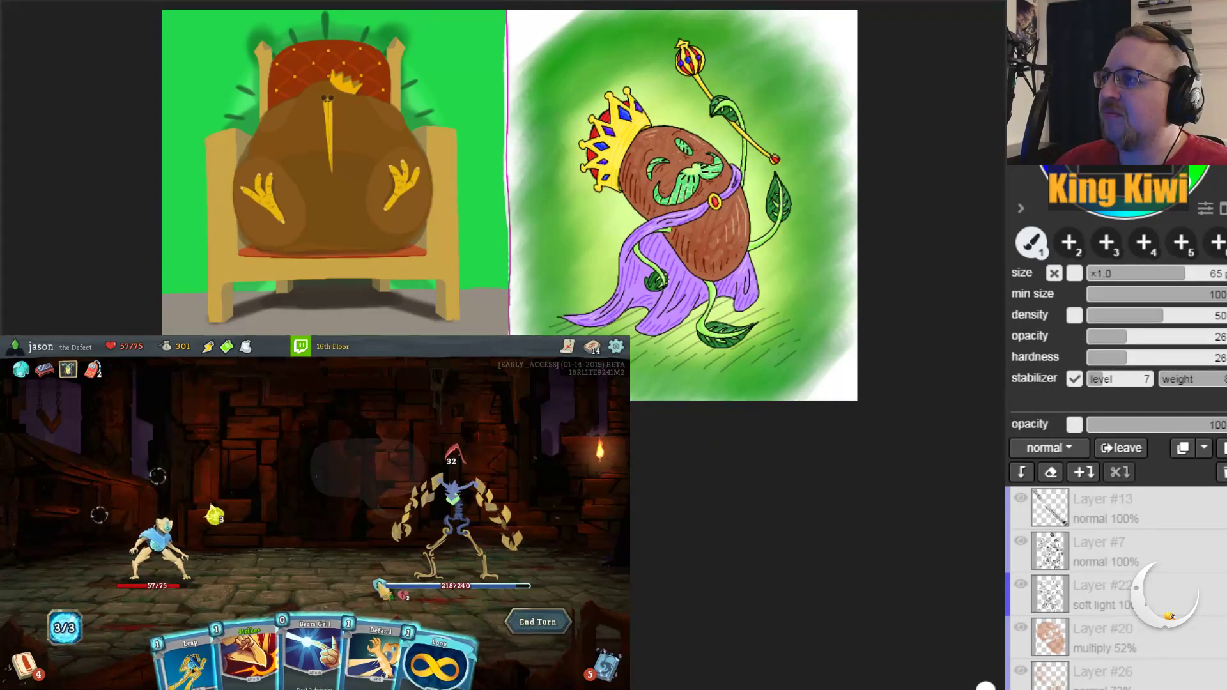
Step: Drink the green potion to add Reinforced Body to the hand, and play Beam Cell on The Guardian
left_click(227, 346)
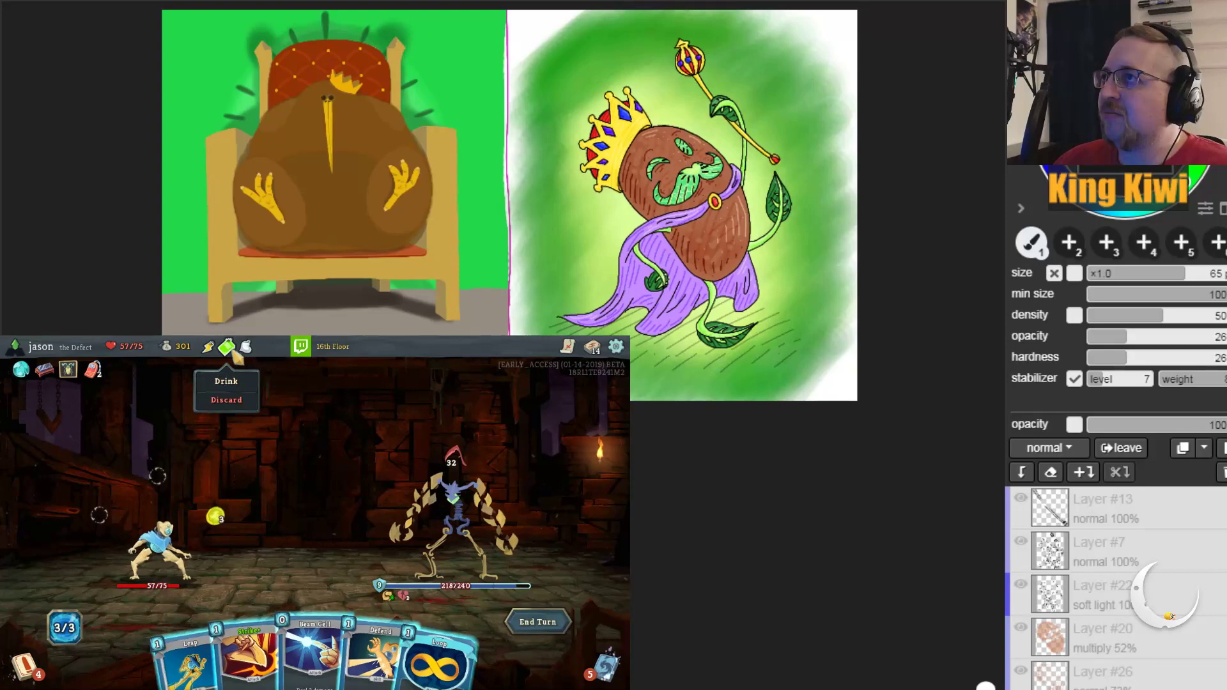
left_click(229, 377)
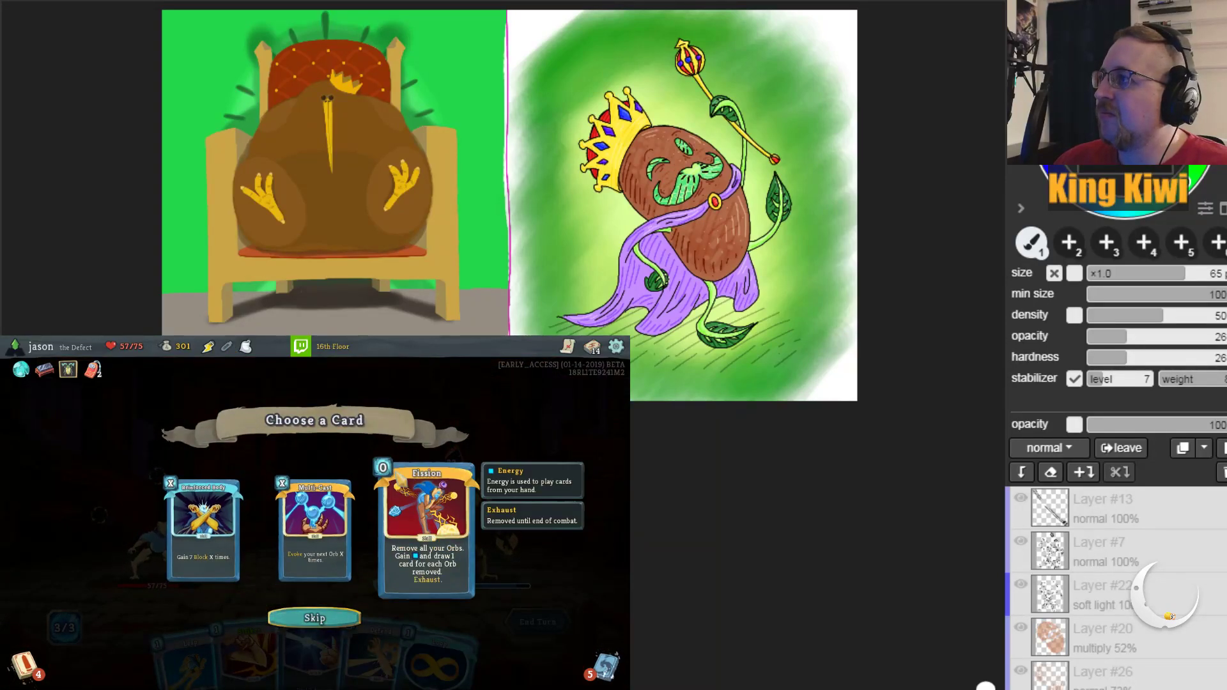
left_click(207, 540)
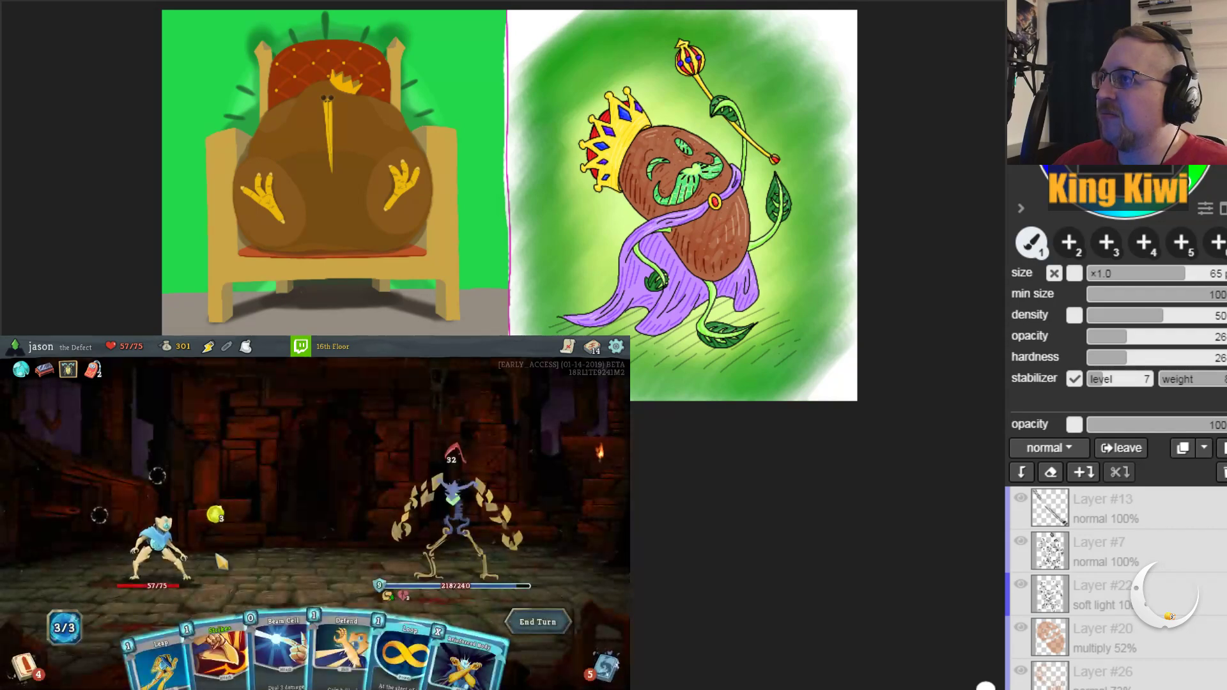
left_click_drag(281, 643, 447, 486)
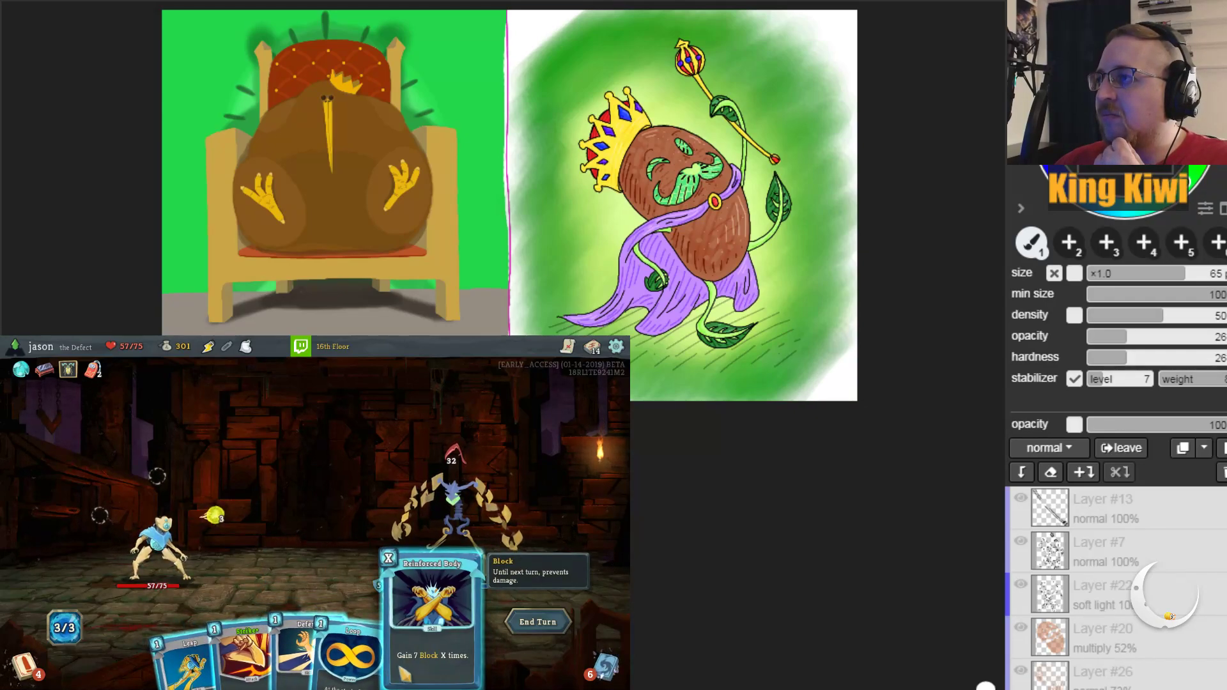
Step: Spend the available energy on Reinforced Body for Block and end the turn, on two consecutive turns
left_click_drag(400, 672, 415, 566)
left_click(516, 614)
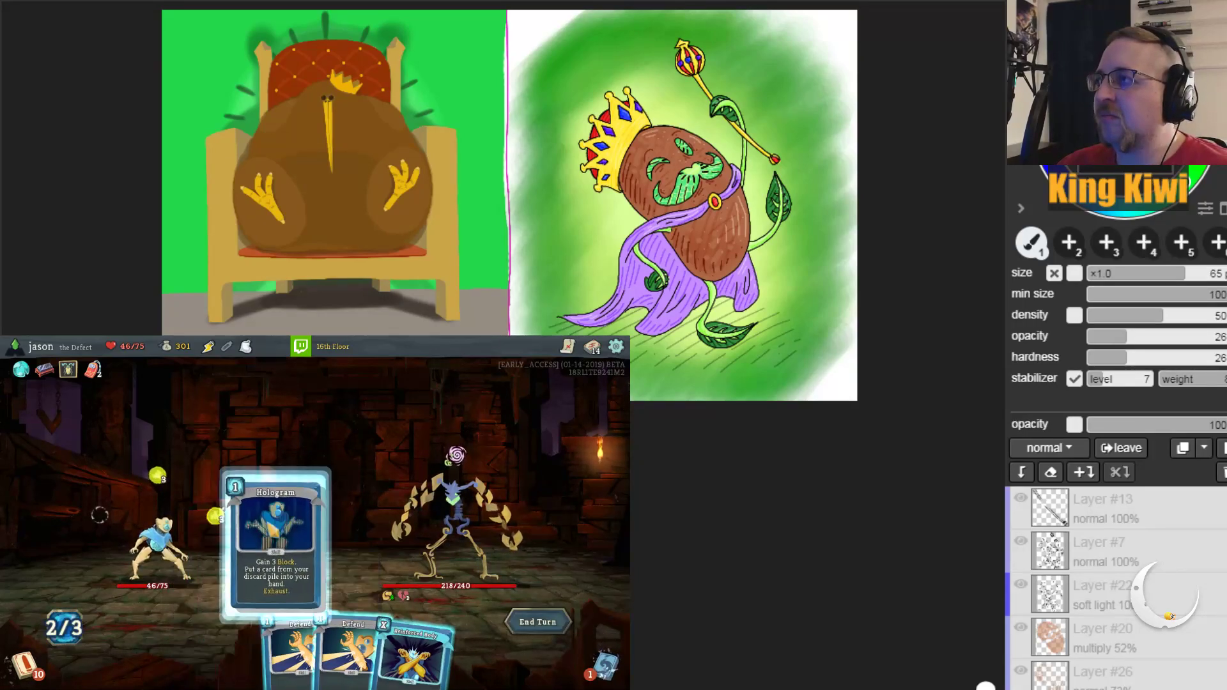
left_click_drag(441, 639, 417, 499)
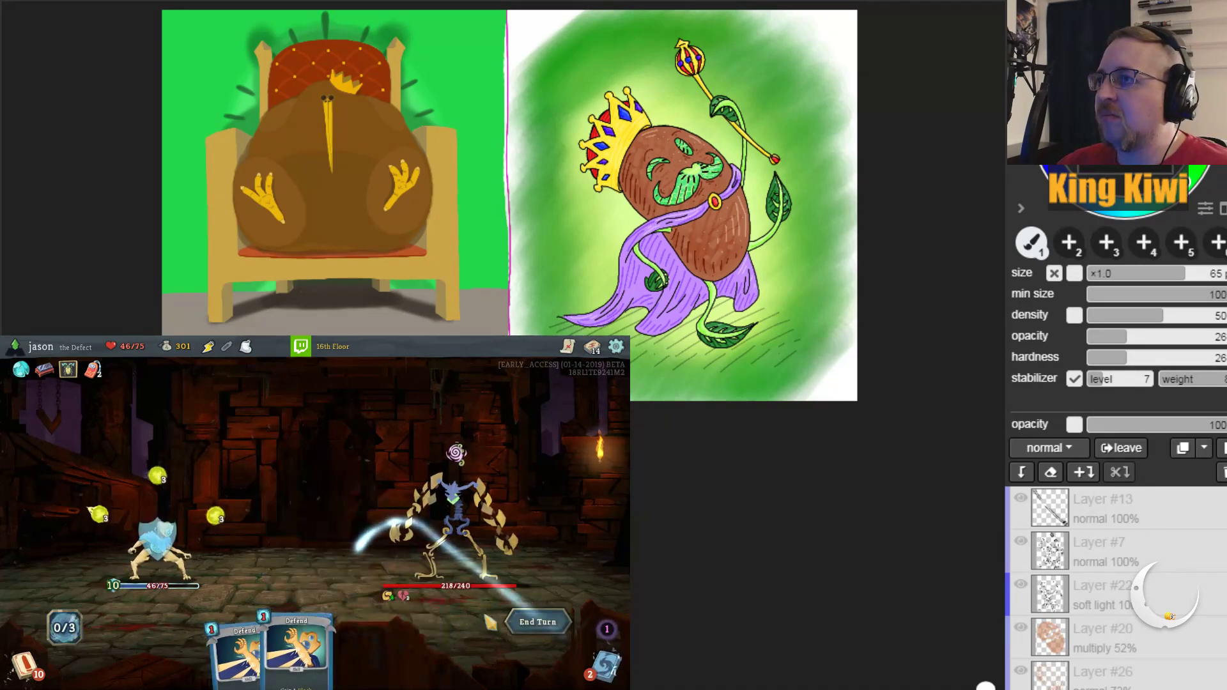
left_click(538, 622)
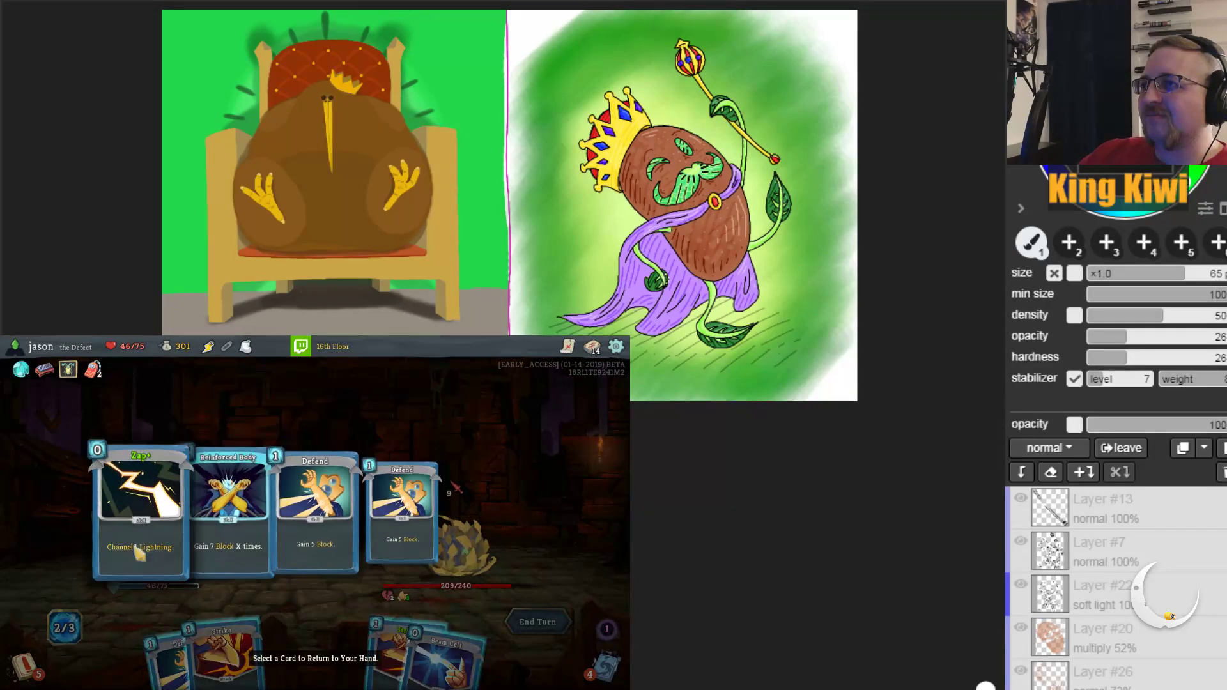
Step: Return Zap+ from the discard pile to the hand, play Beam Cell on The Guardian, and end the turn
left_click(138, 544)
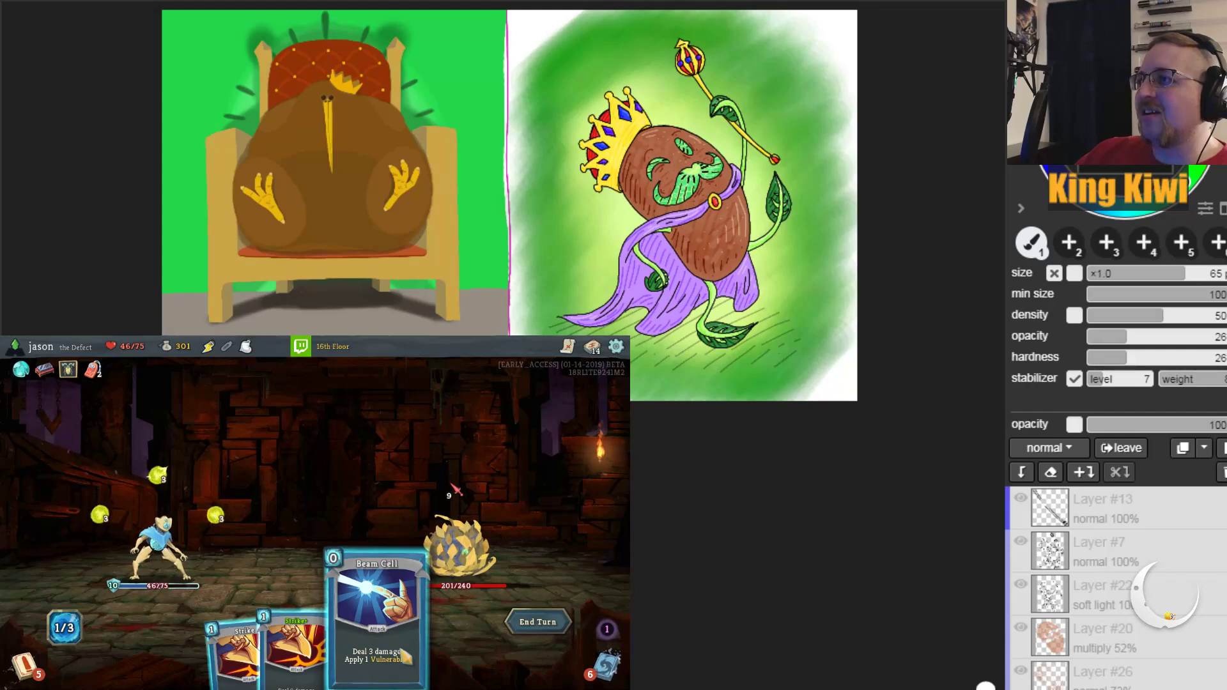
left_click_drag(323, 540, 456, 543)
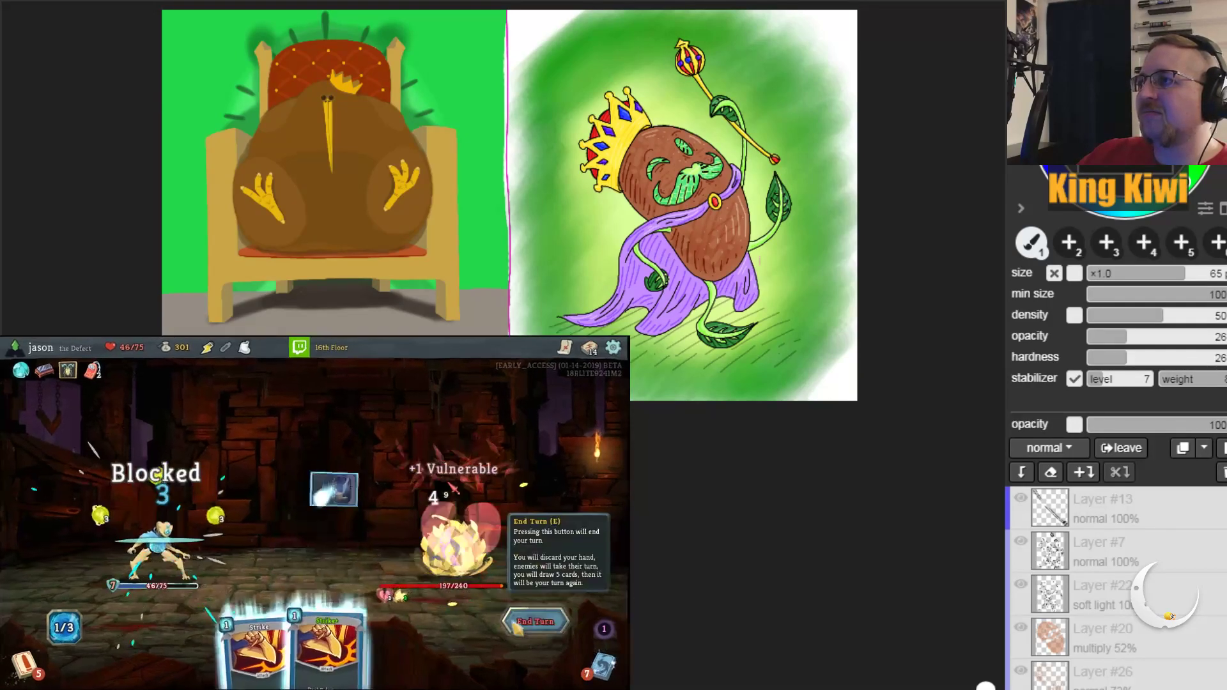
left_click(532, 621)
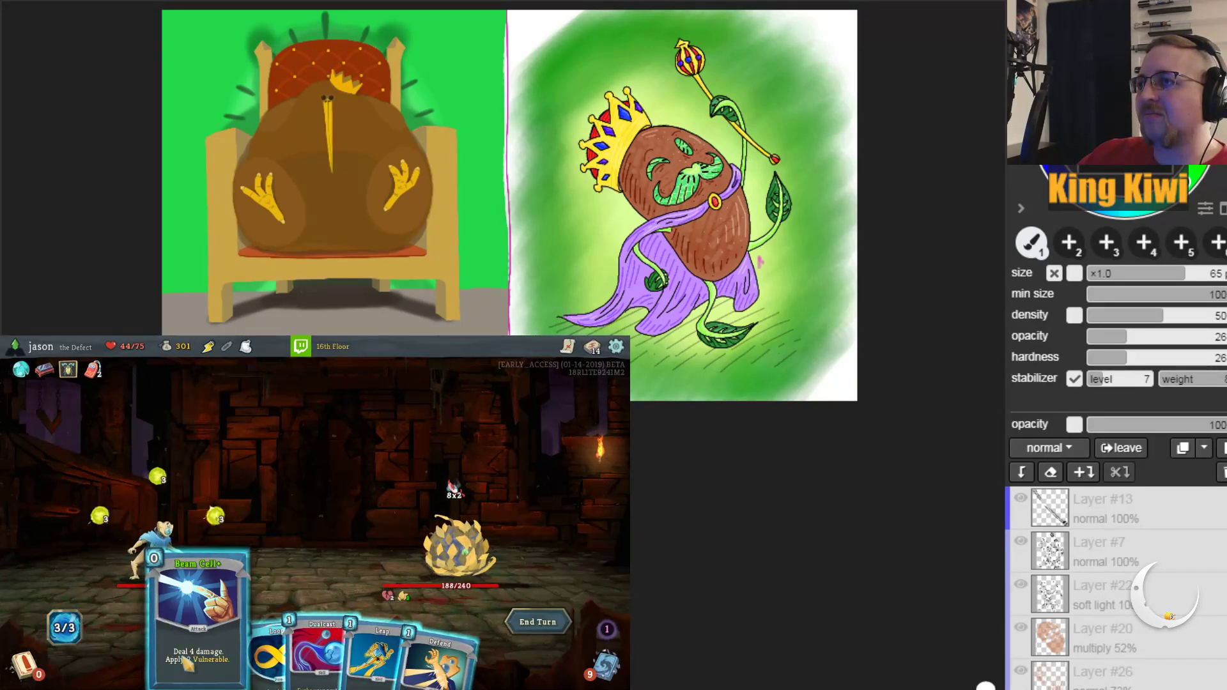
Step: Play Loop, Leap and Defend, keeping Beam Cell+ and Dualcast unplayed, and end the turn
left_click_drag(271, 658, 268, 530)
left_click_drag(377, 646, 340, 532)
left_click_drag(396, 632, 319, 524)
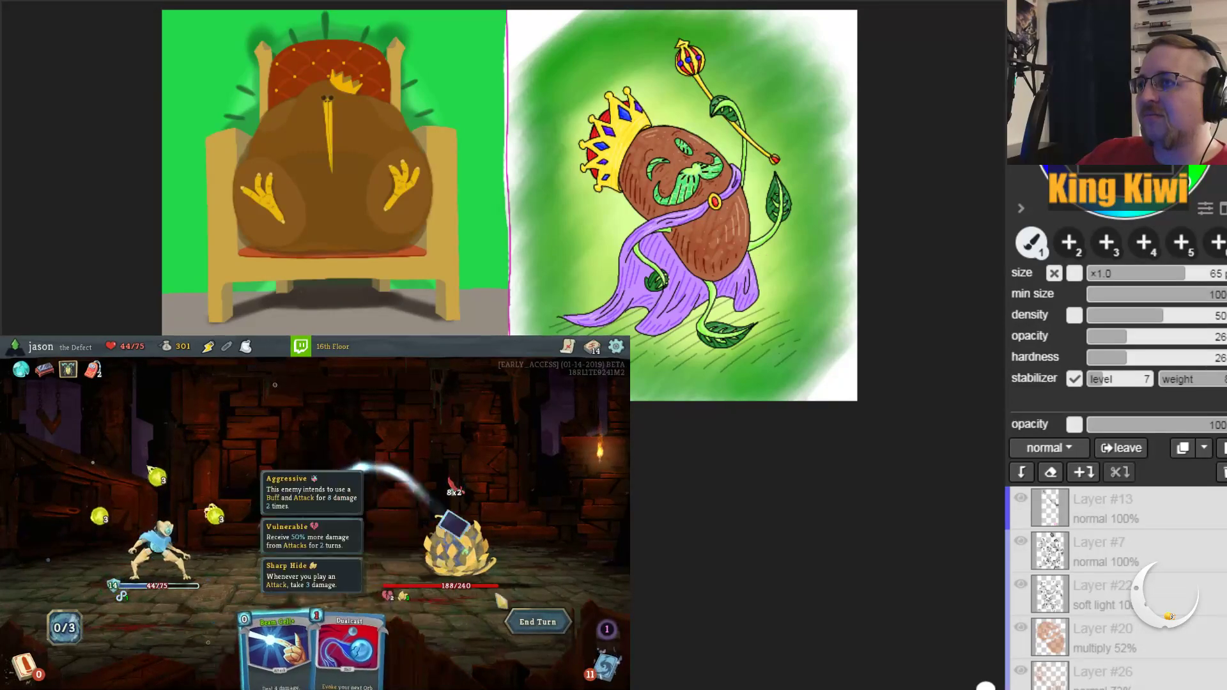
left_click(540, 623)
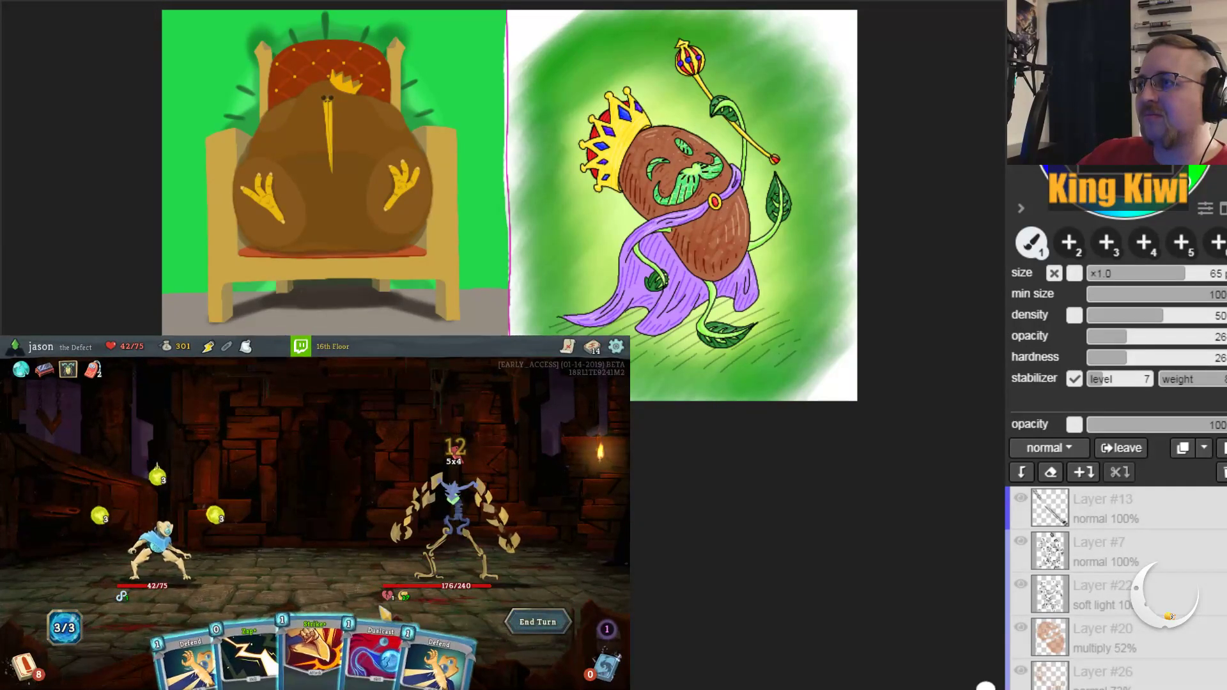
Step: Play Zap+, attack The Guardian with Strike+, play Defend and Dualcast, and end the turn
left_click_drag(249, 642, 315, 507)
left_click_drag(329, 607, 448, 511)
mouse_move(384, 661)
left_mouse_down()
mouse_move(316, 531)
mouse_move(275, 579)
mouse_move(409, 505)
left_mouse_up()
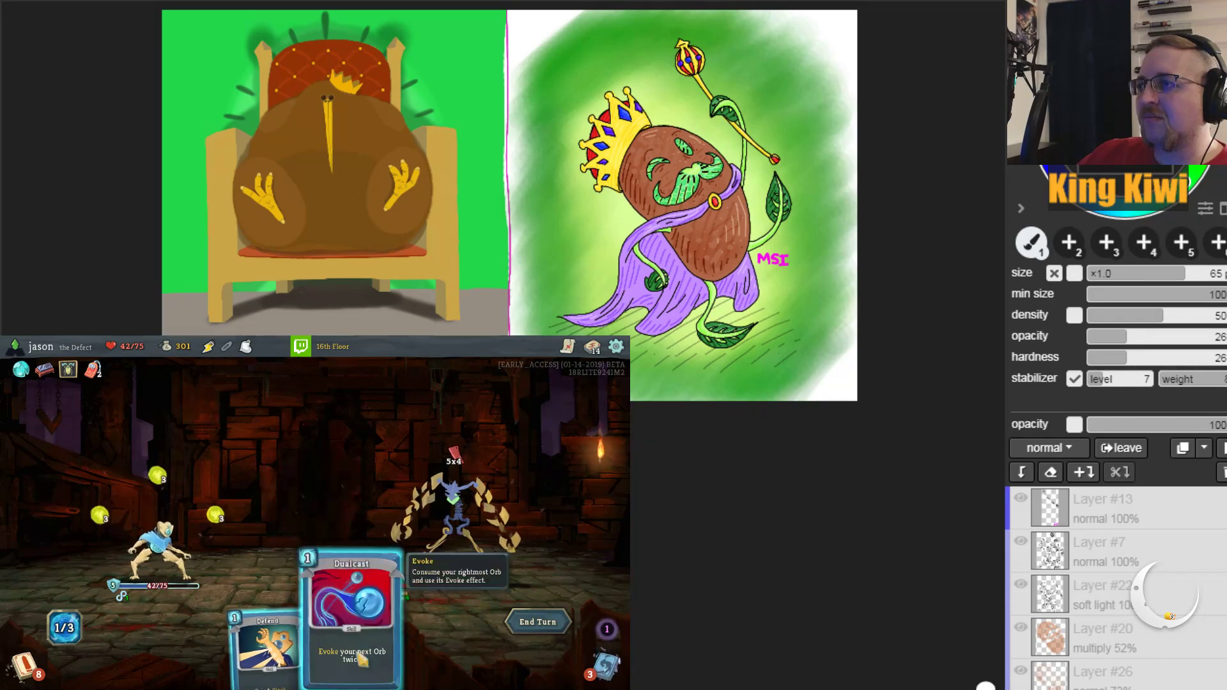
left_click_drag(363, 663, 451, 543)
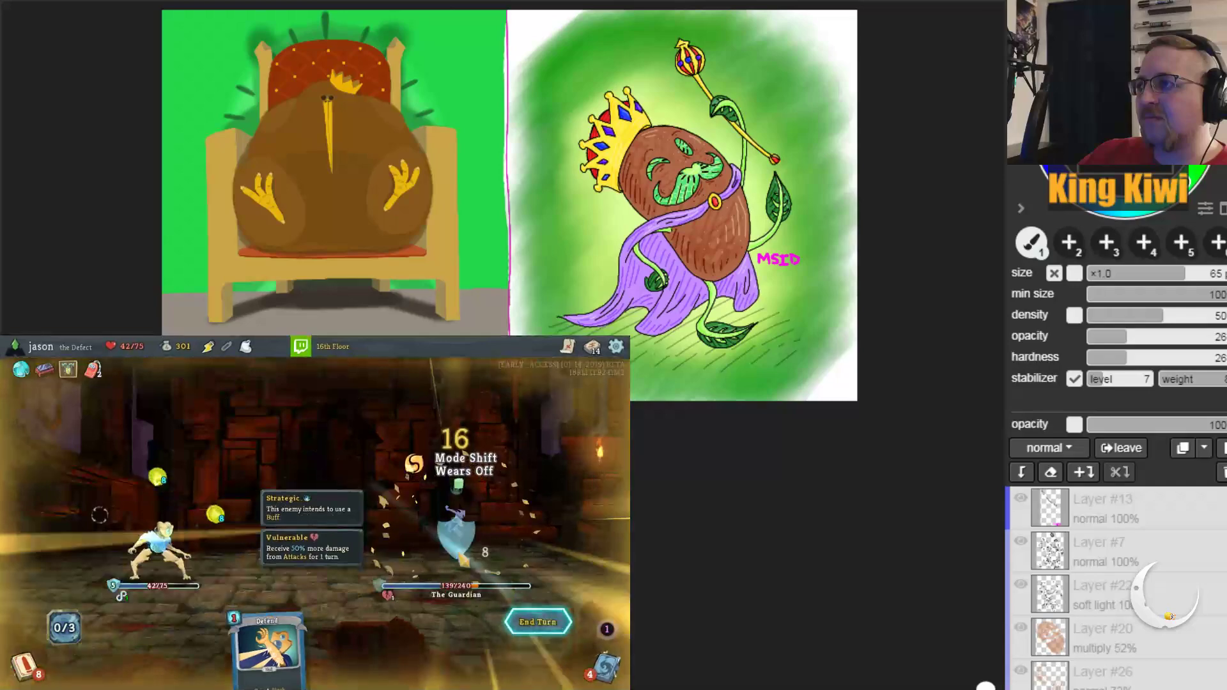
key("e")
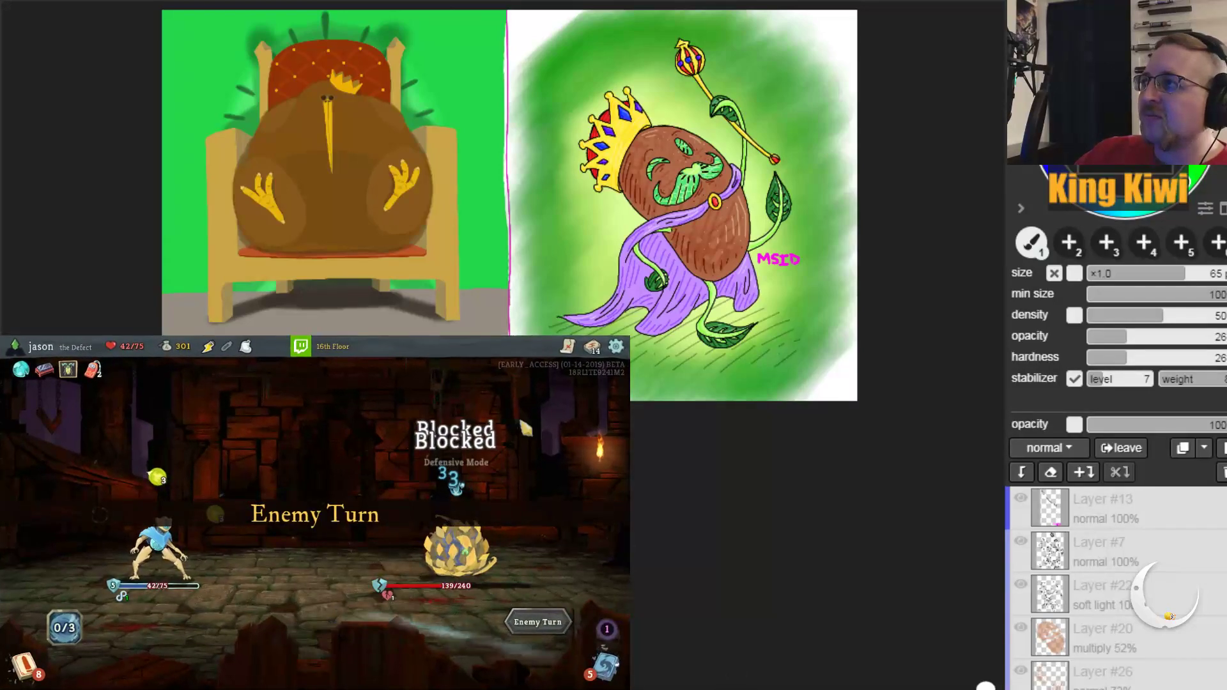